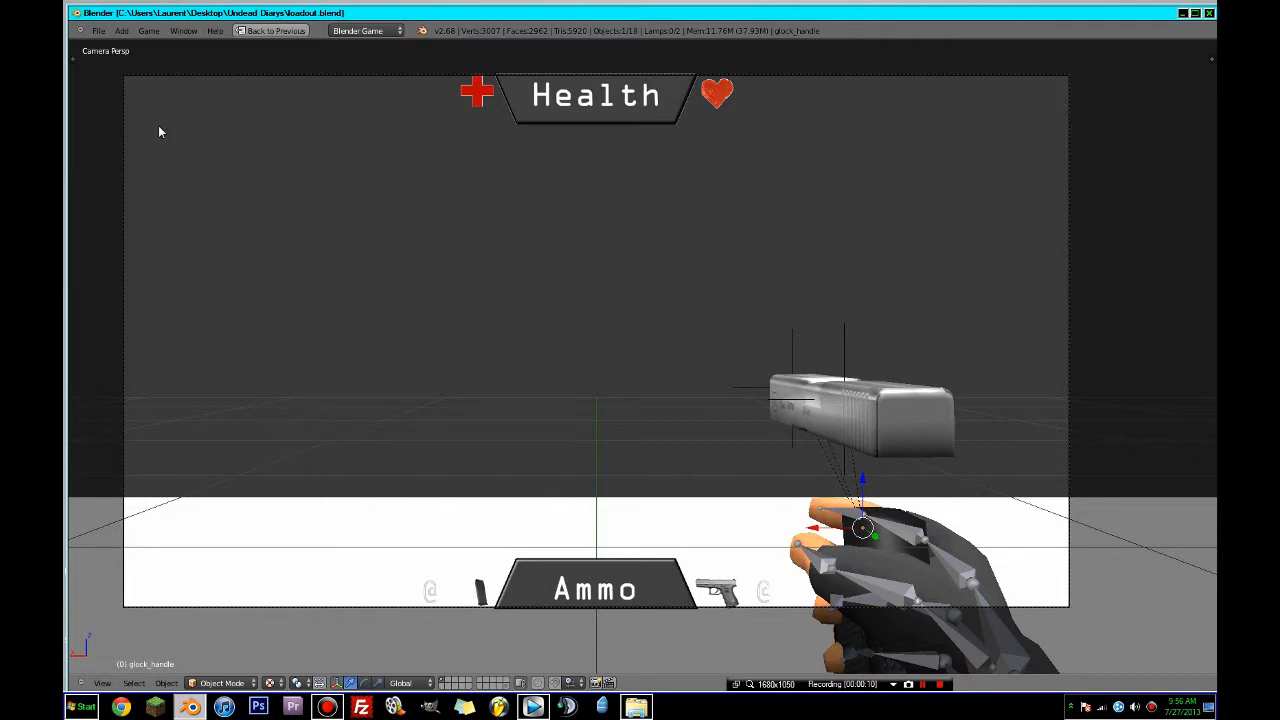
# - Switch to the Animation screen layout and select the character armature in the 3D view
pyautogui.hotkey('ctrl', 'Up')
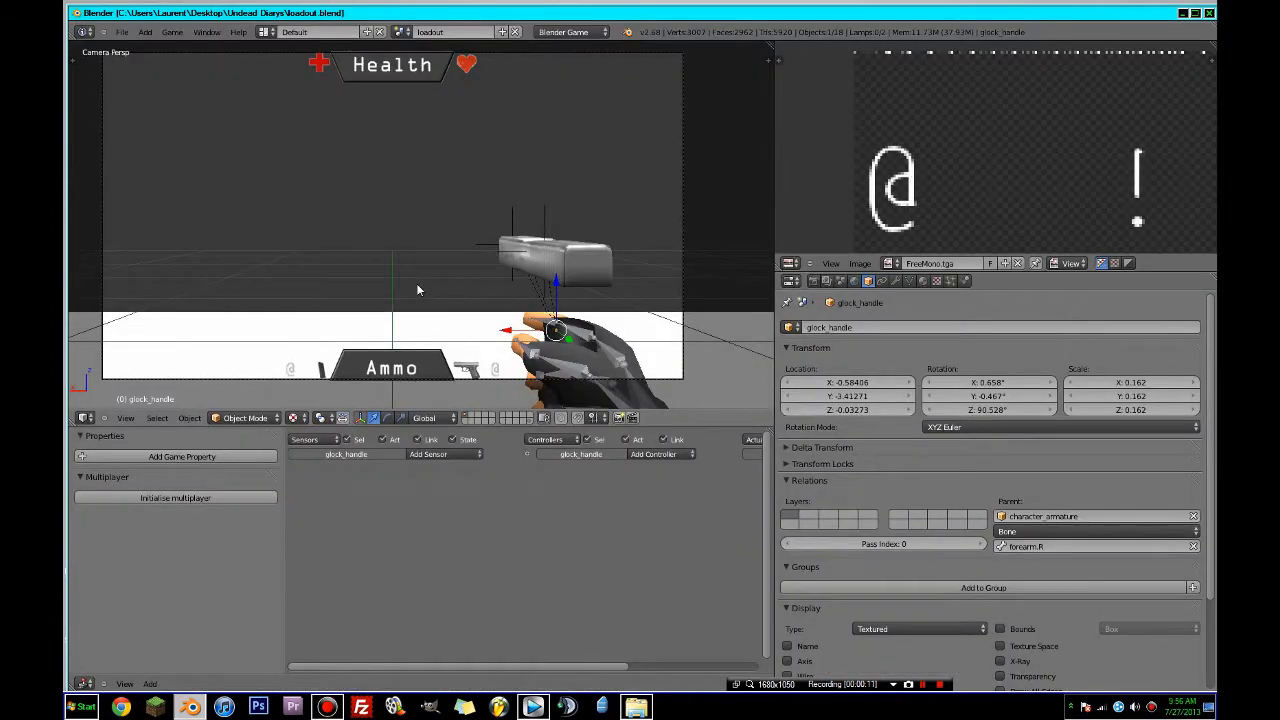
pyautogui.click(262, 32)
pyautogui.click(300, 69)
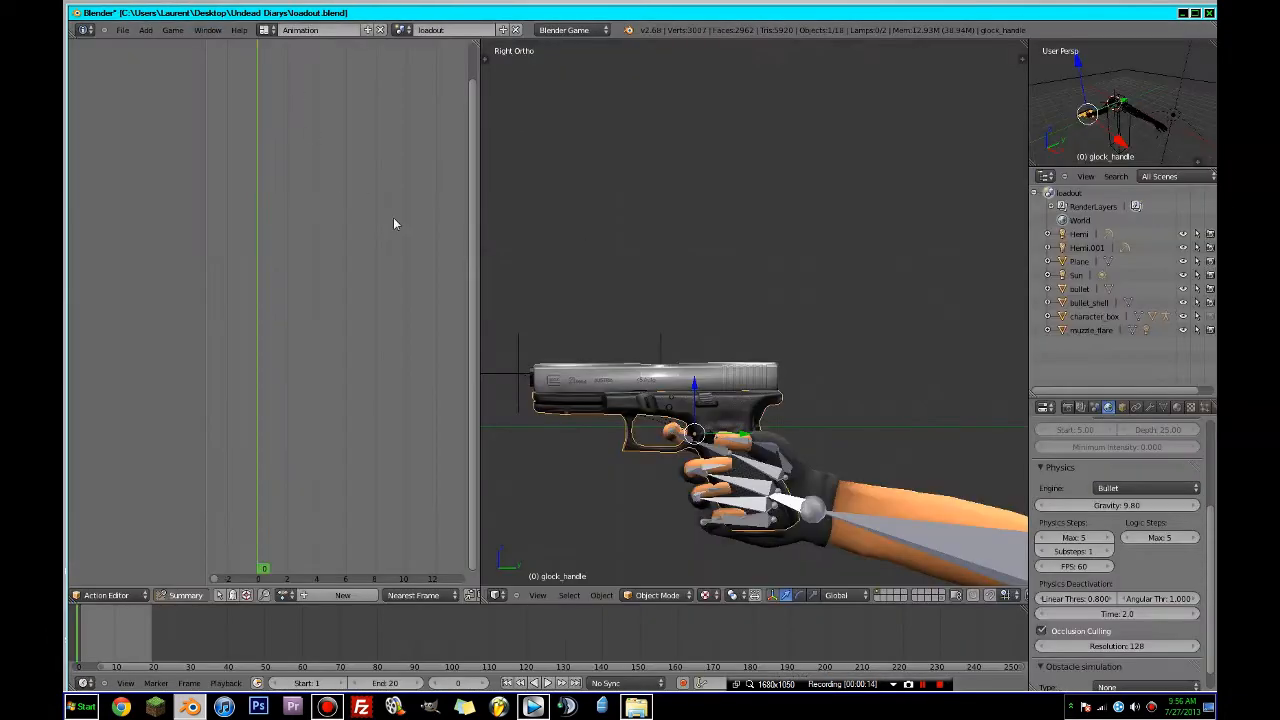
pyautogui.keyDown('shift'); pyautogui.moveTo(487, 278); pyautogui.dragTo(271, 120, button='middle'); pyautogui.keyUp('shift')
pyautogui.scroll(-4, 271, 120)
pyautogui.rightClick(718, 370)
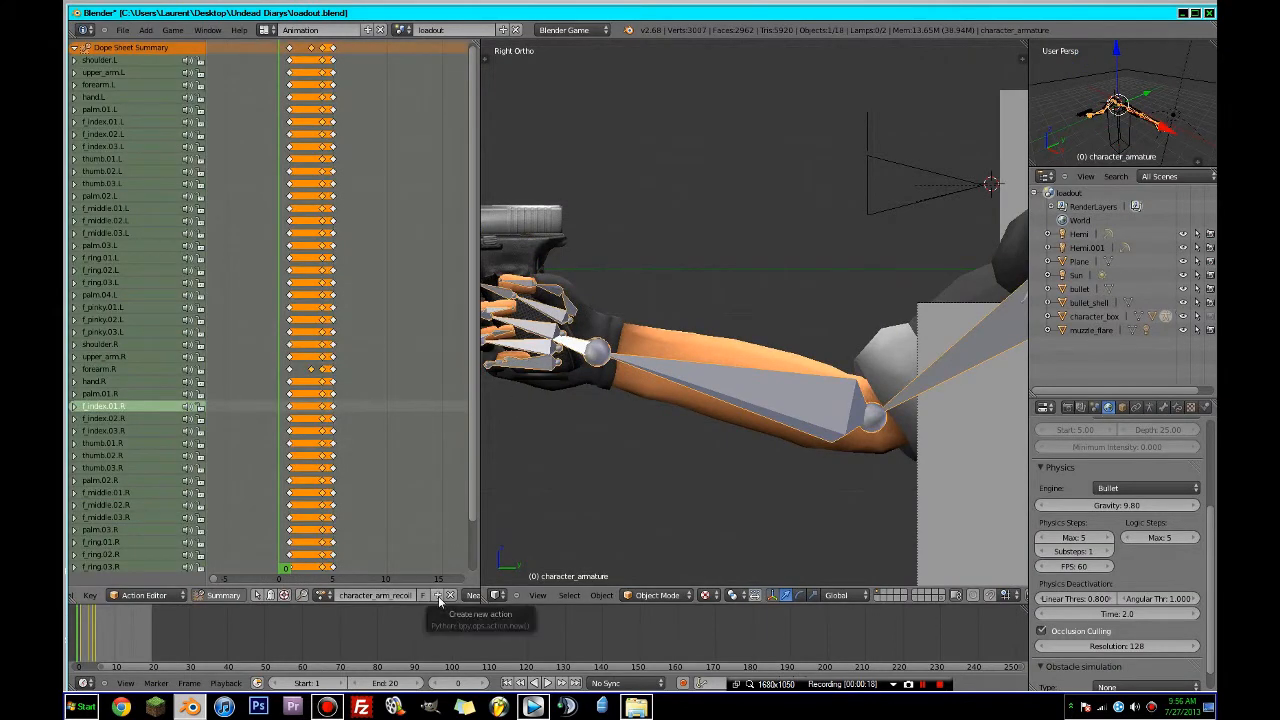
# - Create a new action from the armature's arm recoil action and name it reload
pyautogui.click(439, 597)
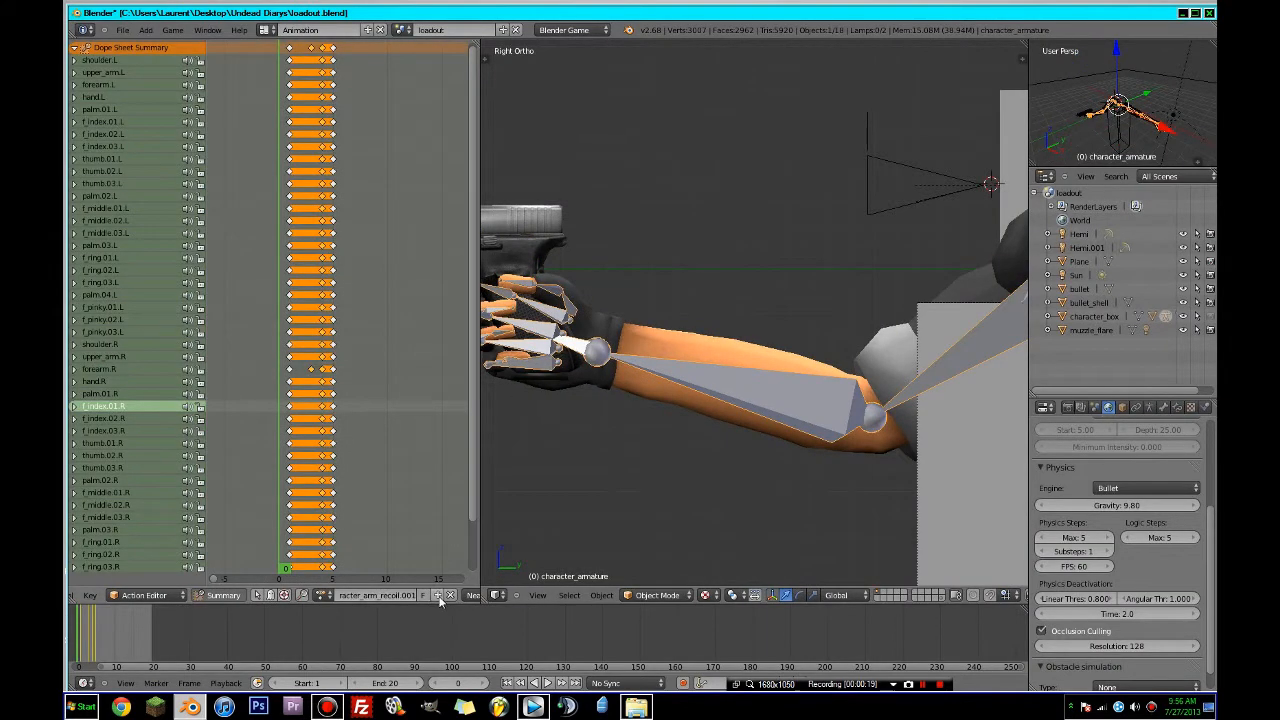
pyautogui.click(372, 594)
pyautogui.press('Return')
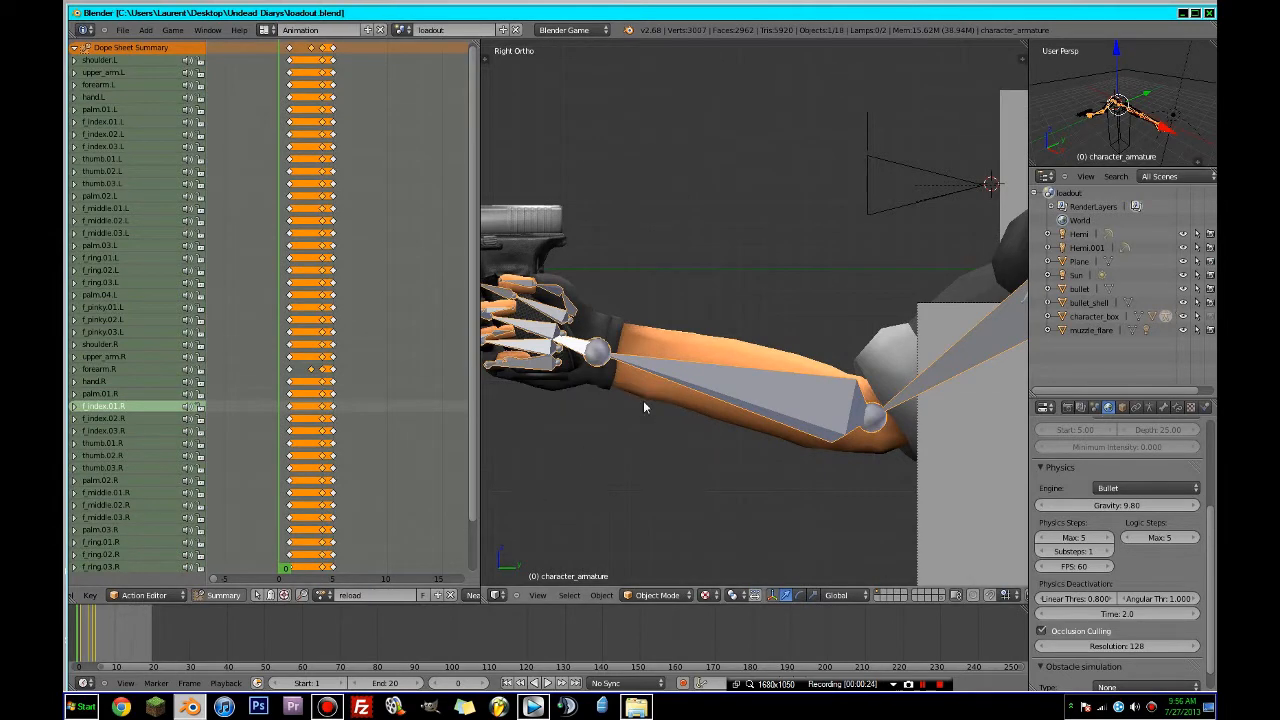
# - Look through the camera and put the character armature into Pose Mode
pyautogui.moveTo(643, 400); pyautogui.dragTo(645, 407, button='middle')
pyautogui.press('KP_0')
pyautogui.click(655, 595)
pyautogui.click(650, 549)
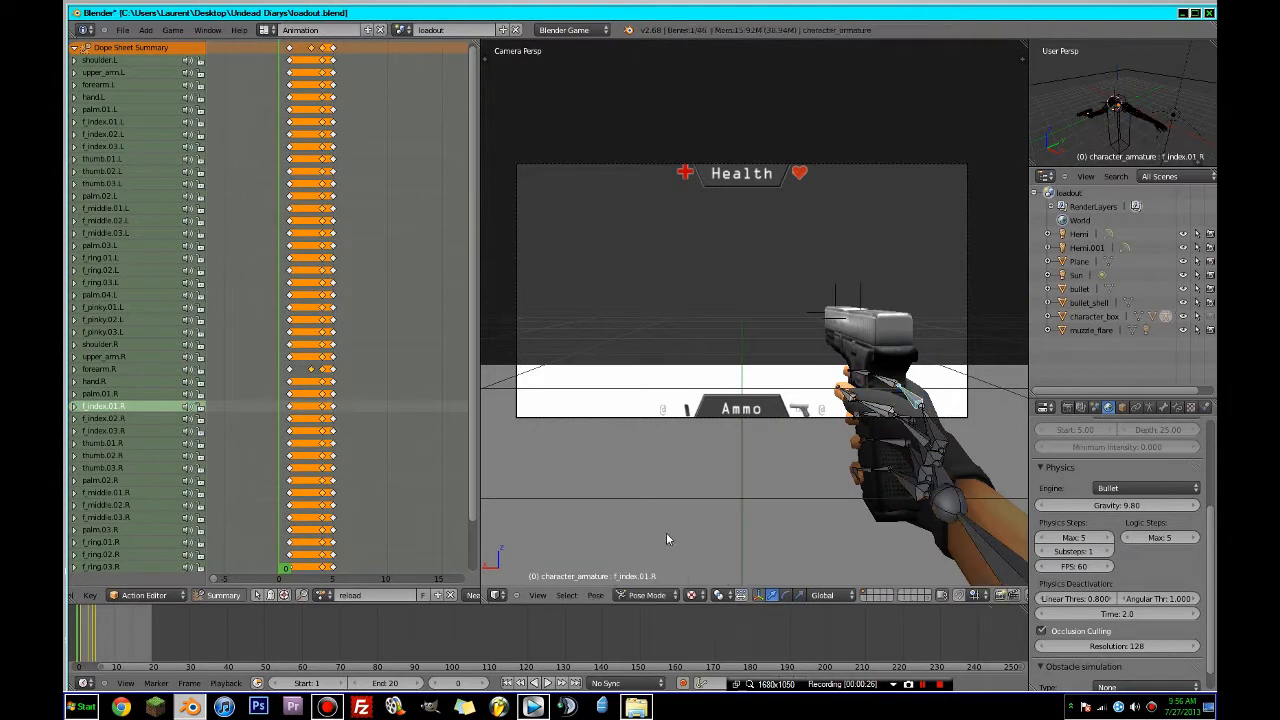
# - Go to frame 1 and delete every keyframe after it from the reload action
pyautogui.scroll(3, 719, 295)
pyautogui.scroll(-2, 719, 295)
pyautogui.click(296, 372)
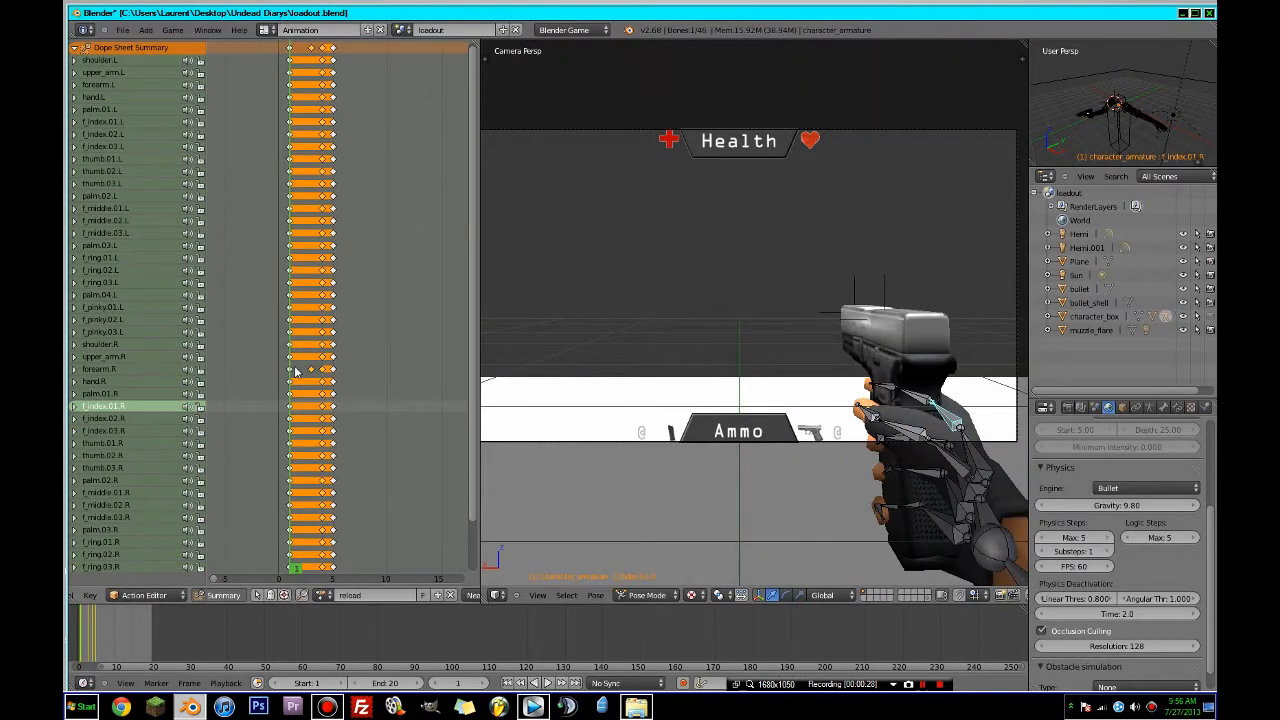
pyautogui.rightClick(312, 49)
pyautogui.keyDown('shift'); pyautogui.rightClick(323, 49); pyautogui.keyUp('shift')
pyautogui.keyDown('shift'); pyautogui.rightClick(333, 50); pyautogui.keyUp('shift')
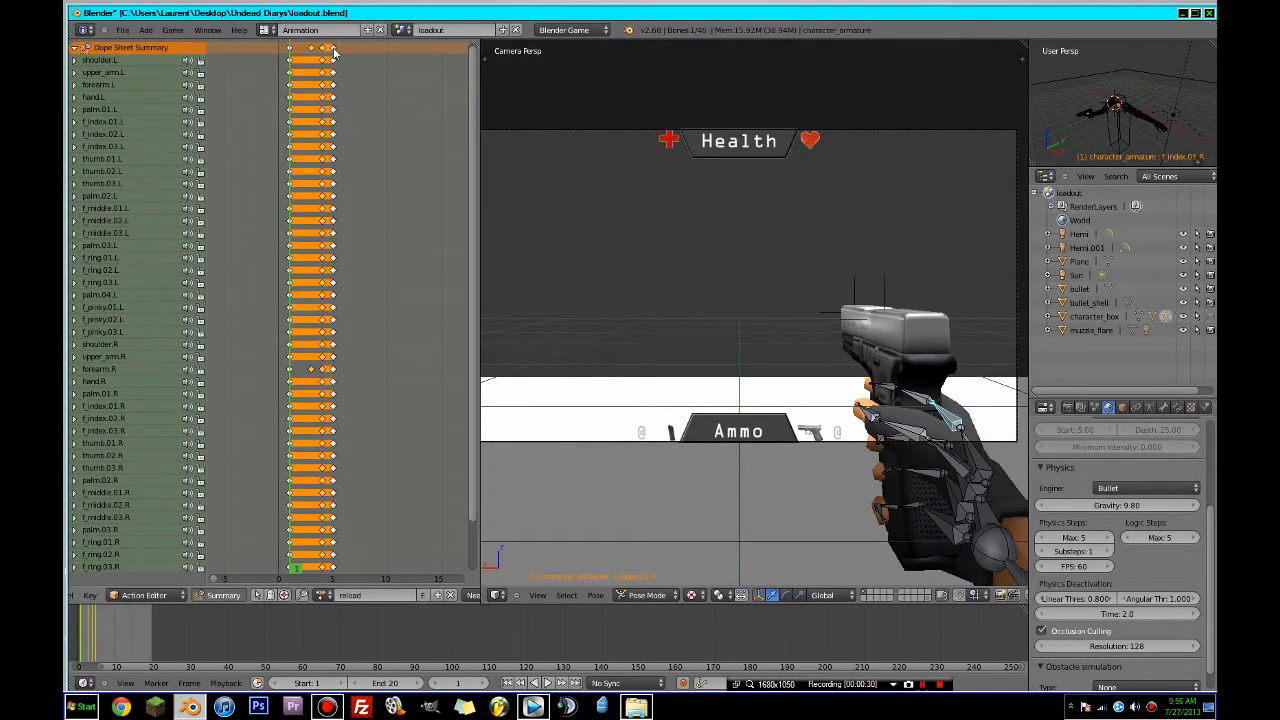
pyautogui.press('x')
pyautogui.click(334, 54)
pyautogui.moveTo(285, 84)
pyautogui.mouseDown()
pyautogui.moveTo(300, 91)
pyautogui.moveTo(289, 97)
pyautogui.moveTo(399, 103)
pyautogui.moveTo(270, 108)
pyautogui.moveTo(290, 108)
pyautogui.mouseUp()
pyautogui.scroll(-4, 663, 323)
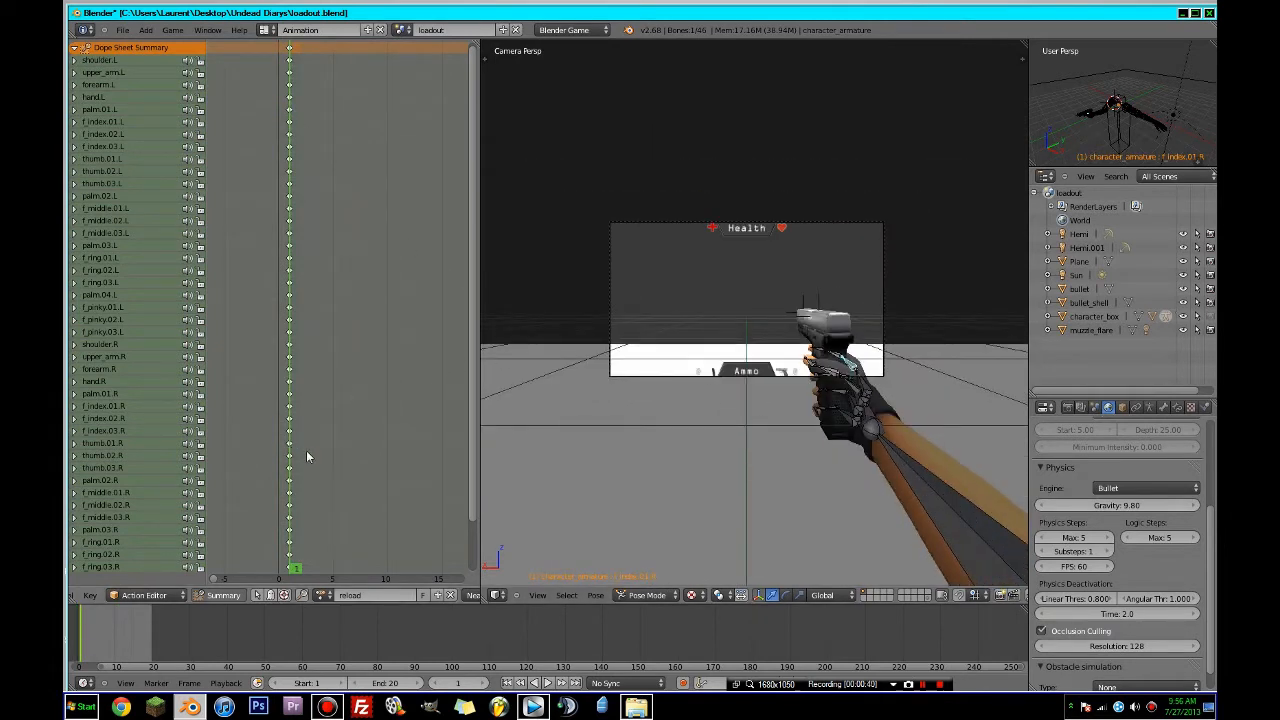
pyautogui.moveTo(311, 451); pyautogui.dragTo(333, 455)
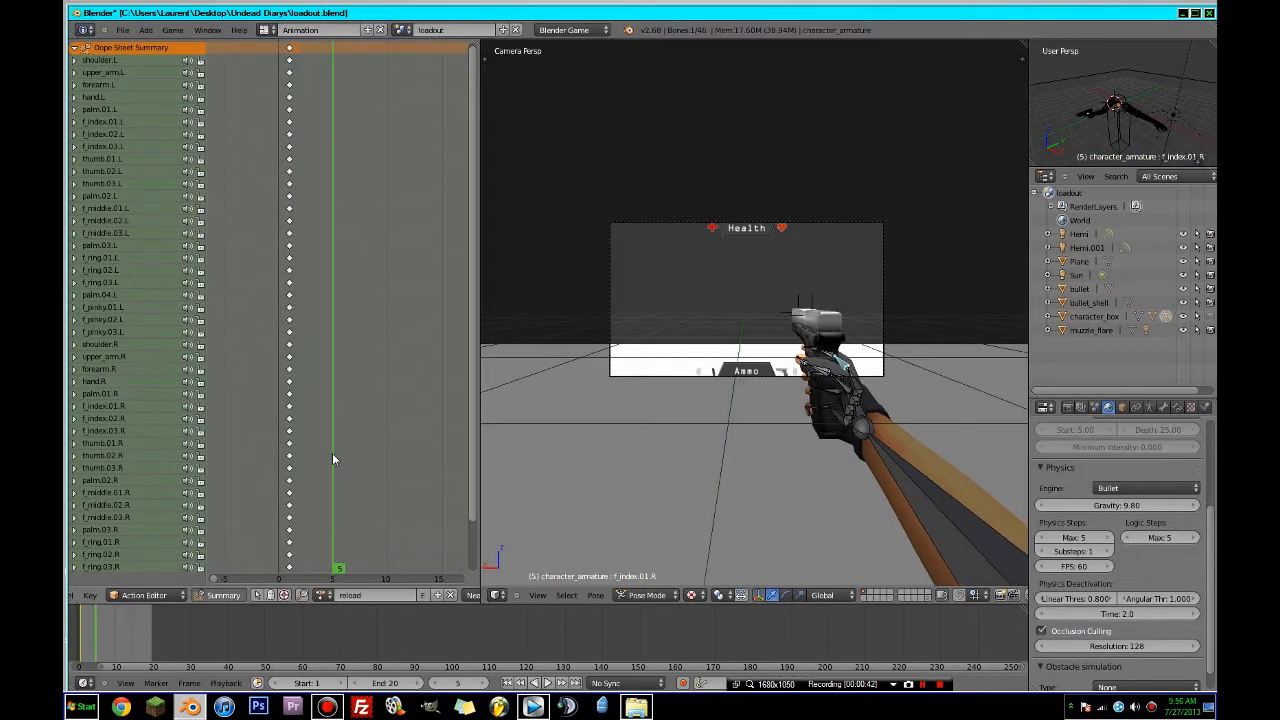
pyautogui.scroll(4, 884, 501)
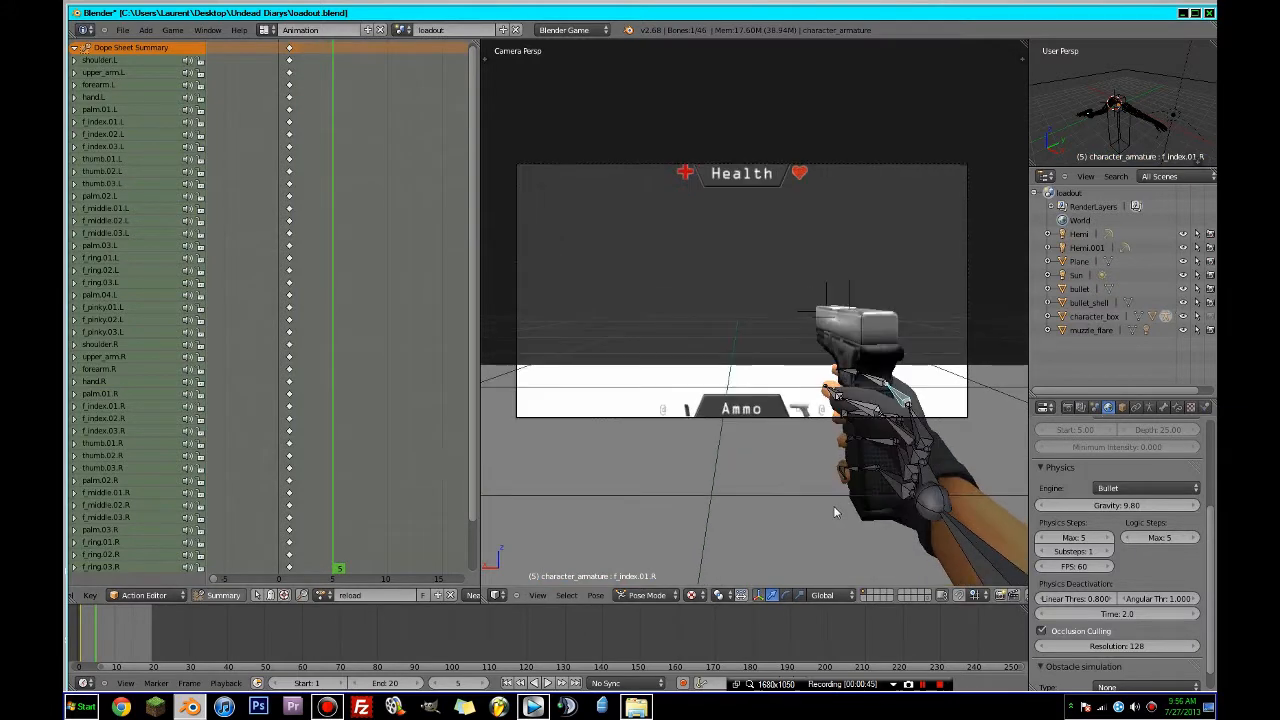
pyautogui.moveTo(366, 435); pyautogui.dragTo(247, 425)
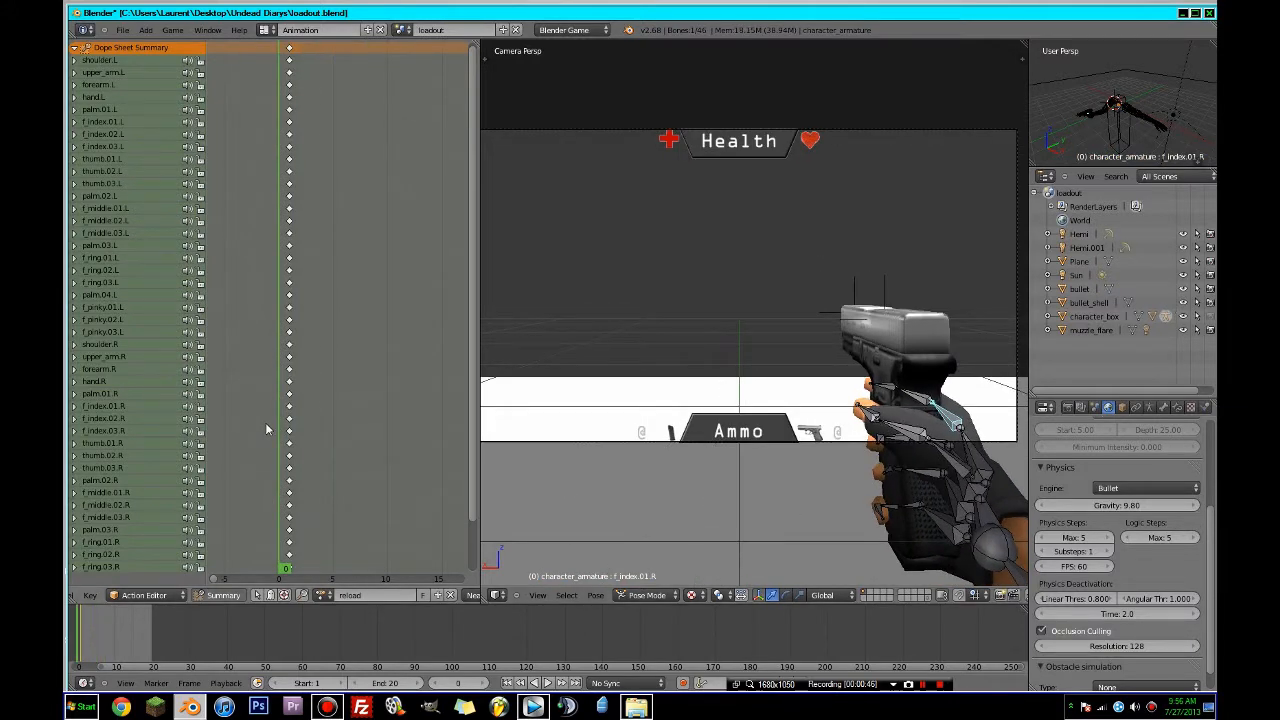
pyautogui.click(287, 428)
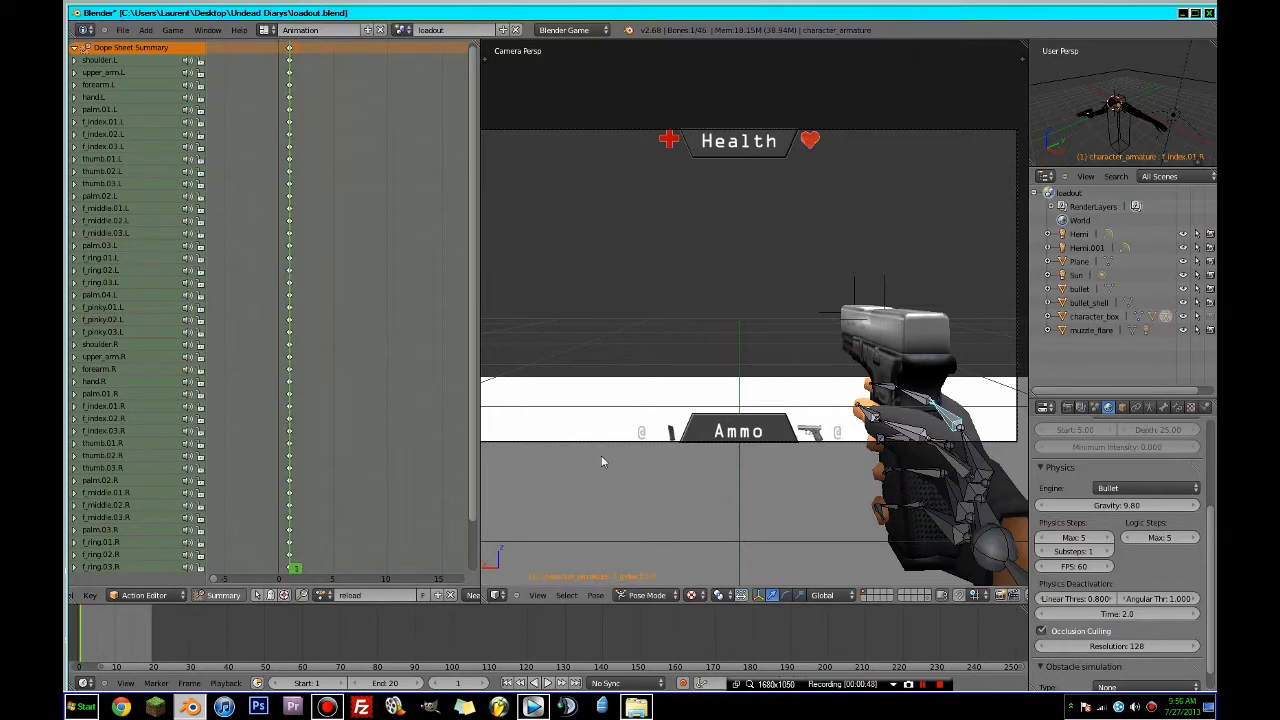
pyautogui.scroll(-4, 667, 464)
# - Select forearm.R and, at frame 10, trackball-rotate it upward to raise the hand holding the pistol
pyautogui.rightClick(883, 471)
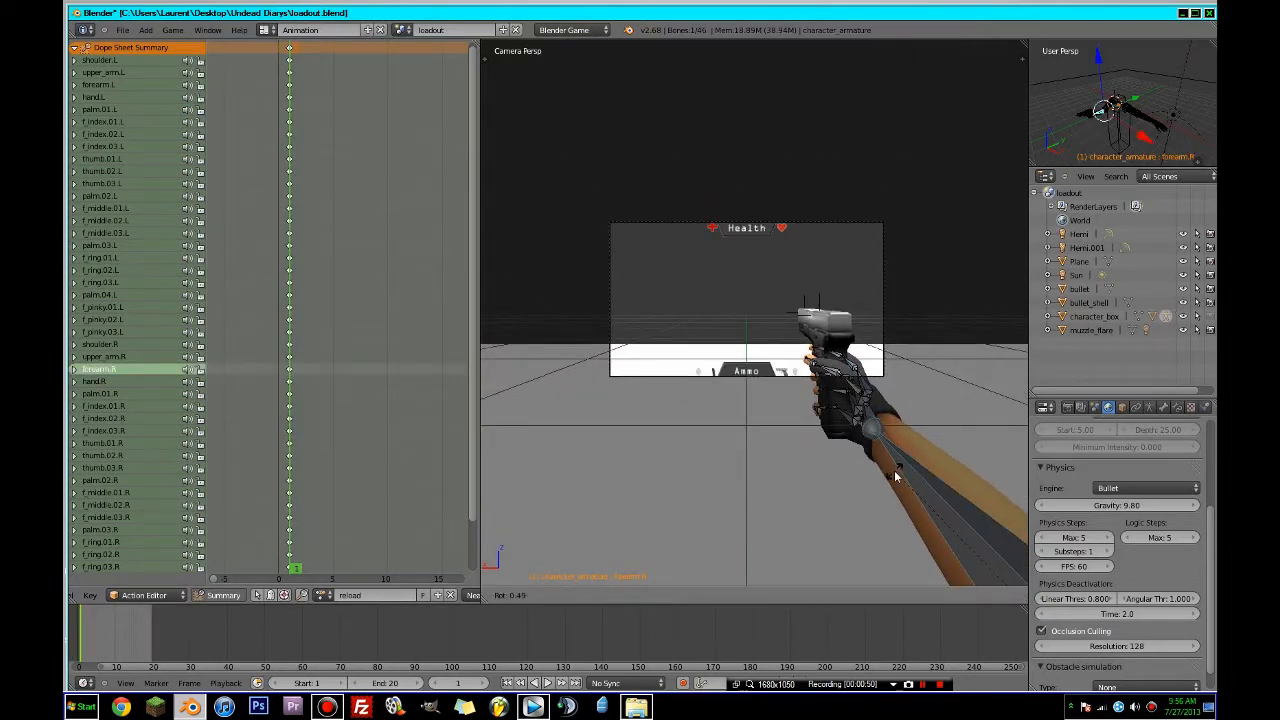
pyautogui.rightClick(896, 471)
pyautogui.moveTo(314, 519); pyautogui.dragTo(390, 505)
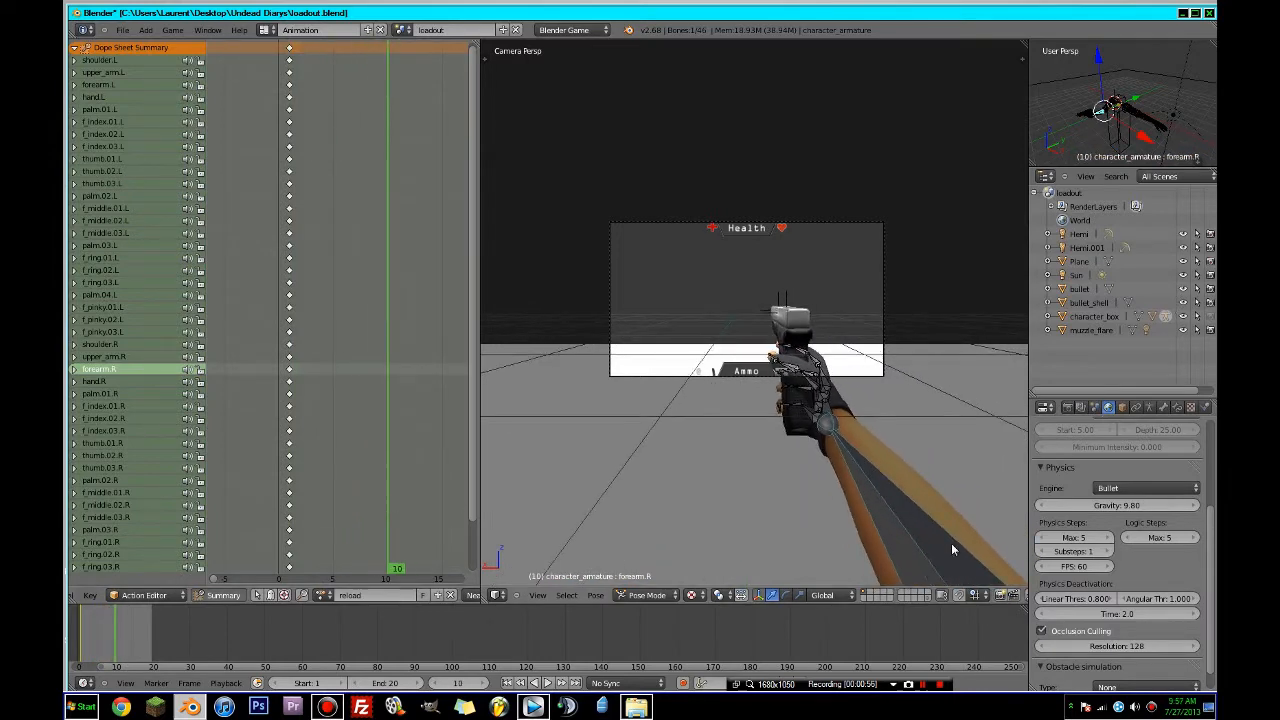
pyautogui.scroll(3, 947, 543)
pyautogui.press('r')
pyautogui.press('r')
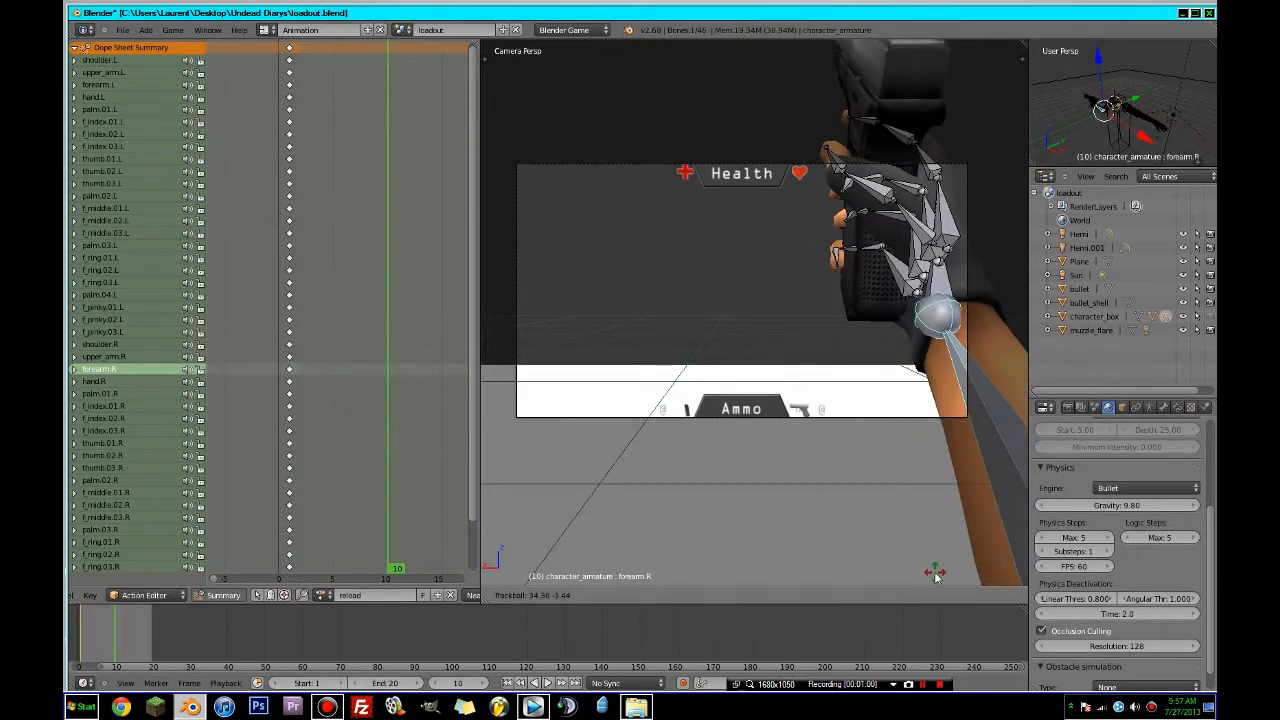
pyautogui.click(943, 577)
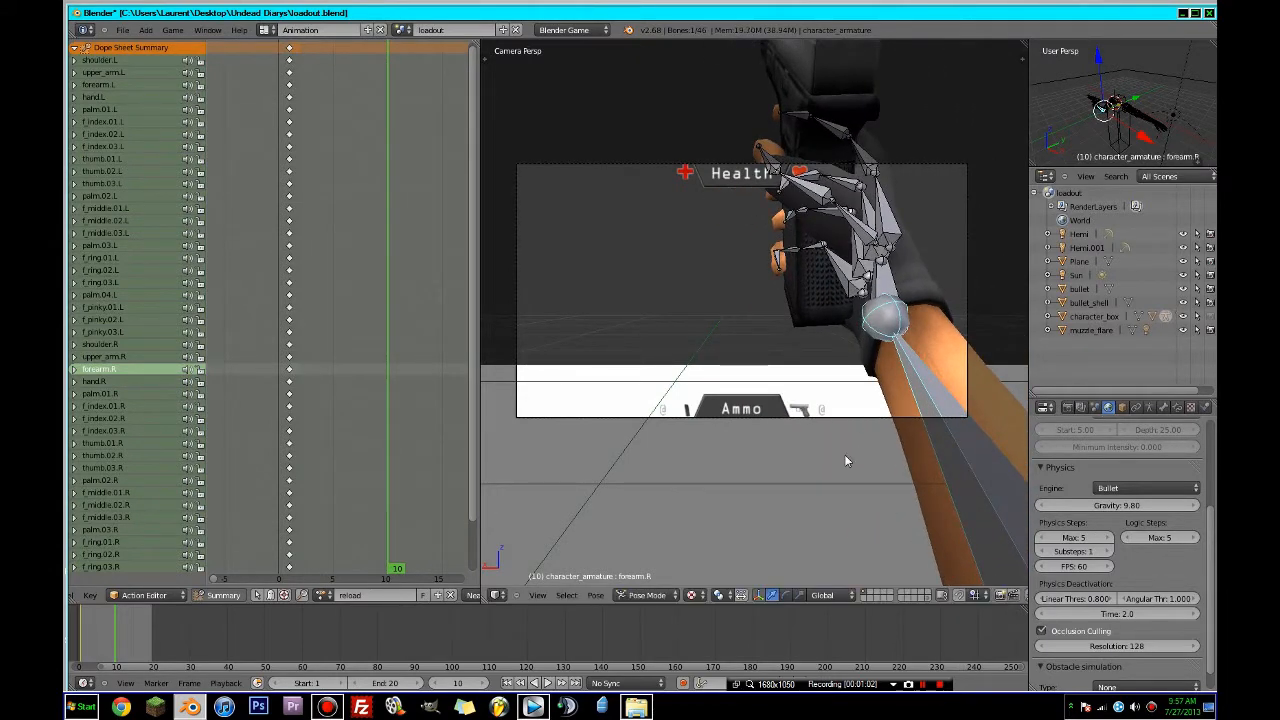
# - Refine the right forearm's pose at frame 10 with further rotations, including one about the global Y axis
pyautogui.press('r')
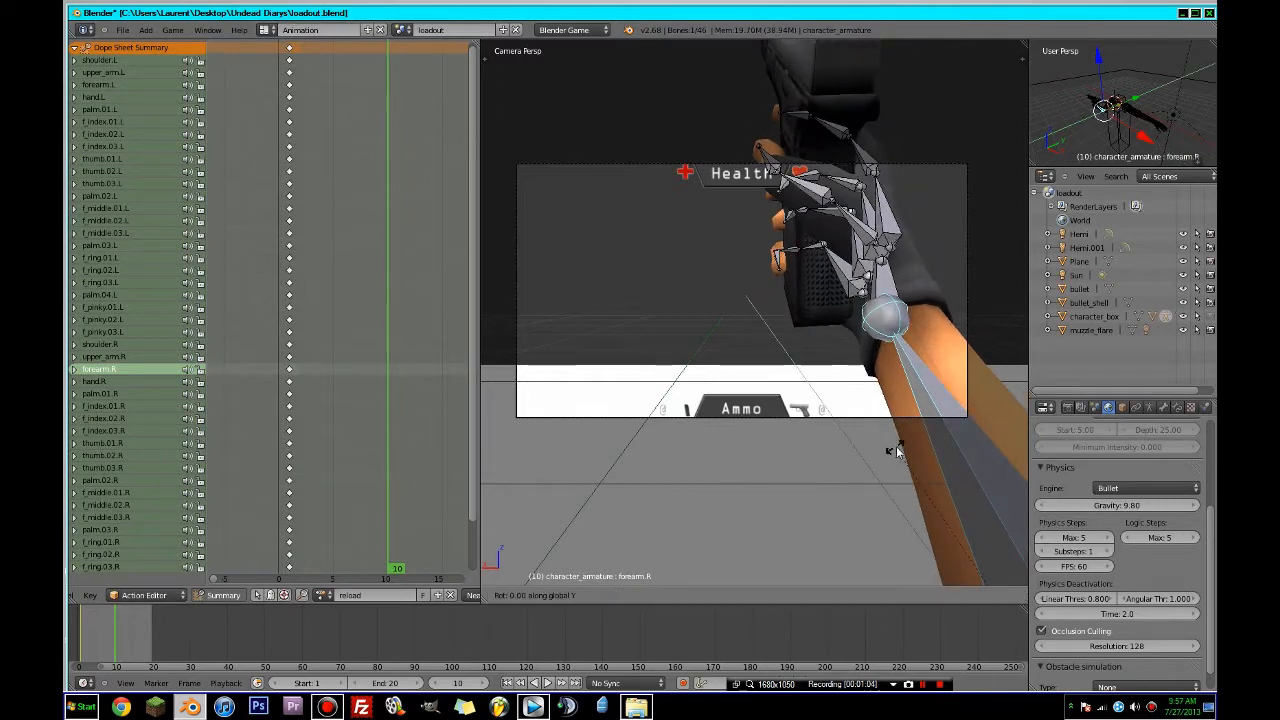
pyautogui.click(1070, 449)
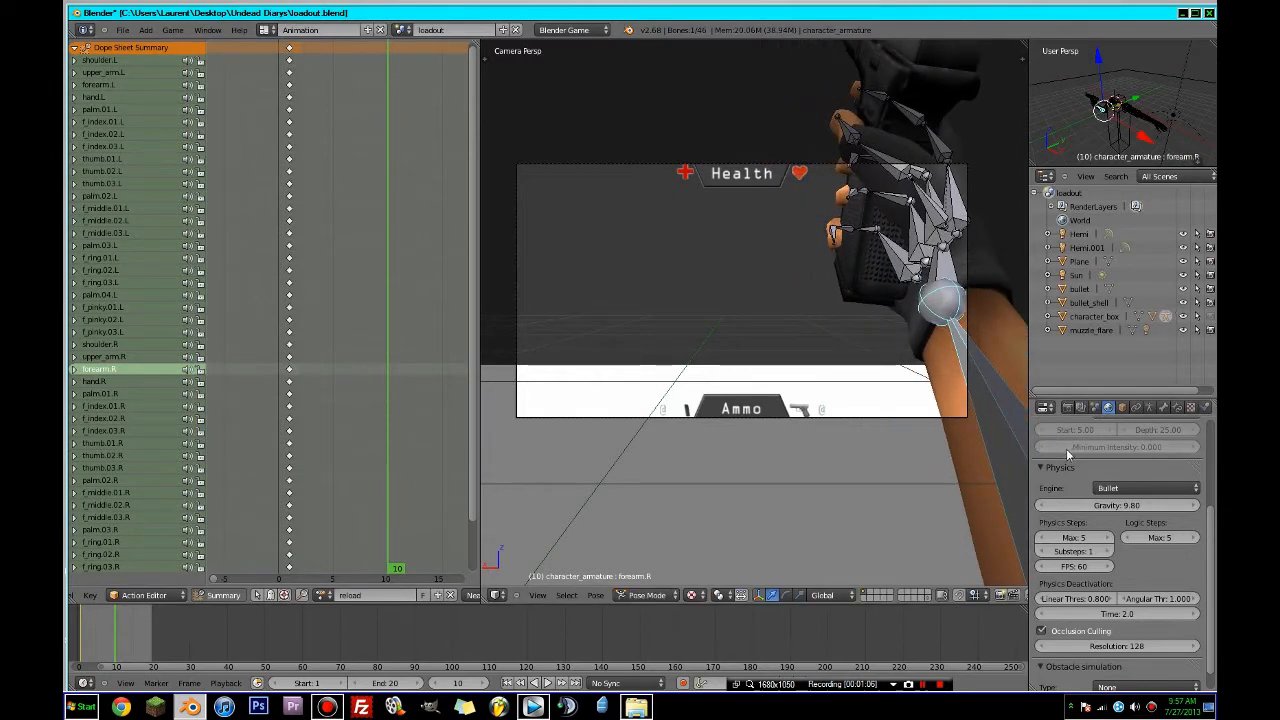
pyautogui.press('r')
pyautogui.press('x')
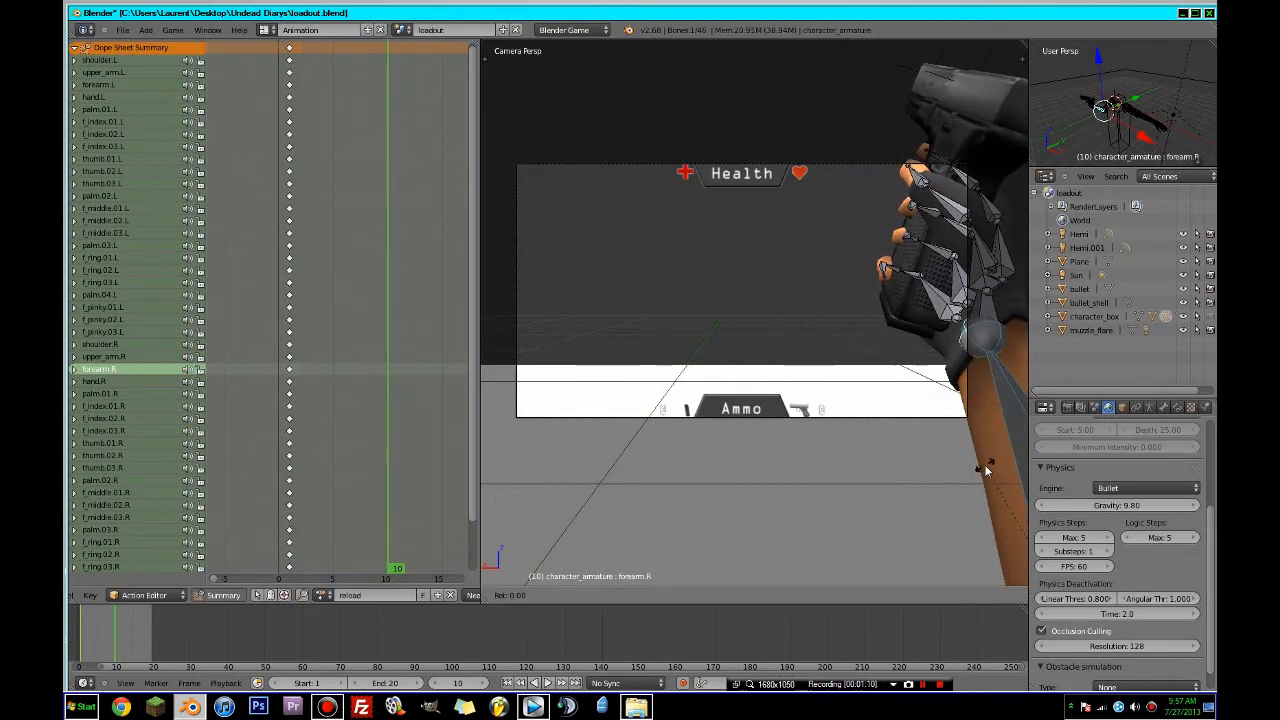
pyautogui.click(925, 487)
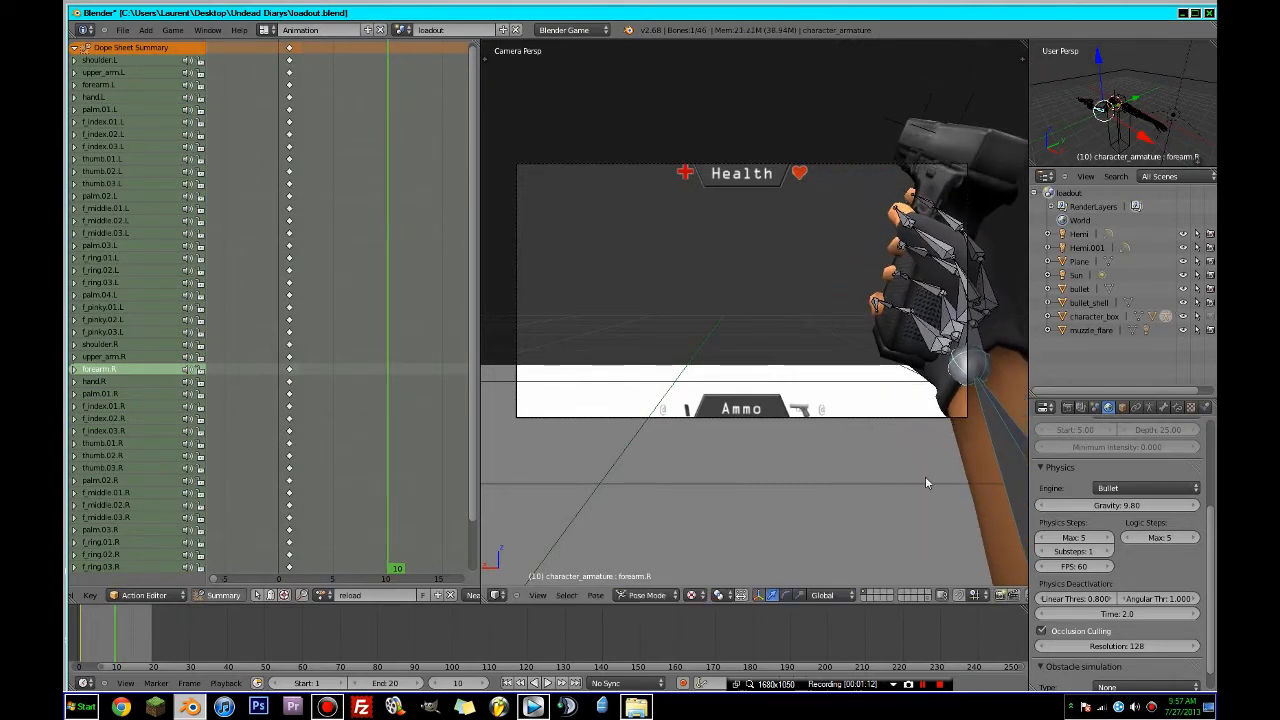
# - Select all bones of the armature and insert keyframes for their pose at frame 10
pyautogui.press('a')
pyautogui.press('a')
pyautogui.press('i')
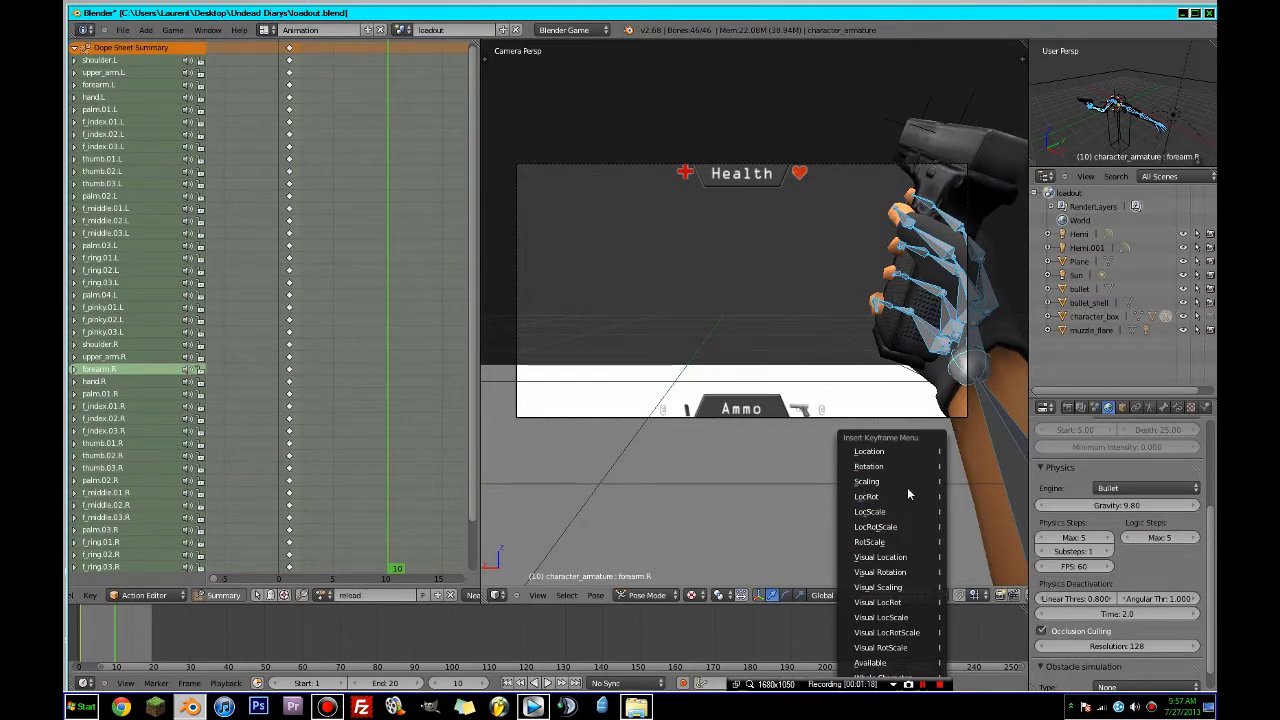
pyautogui.click(900, 451)
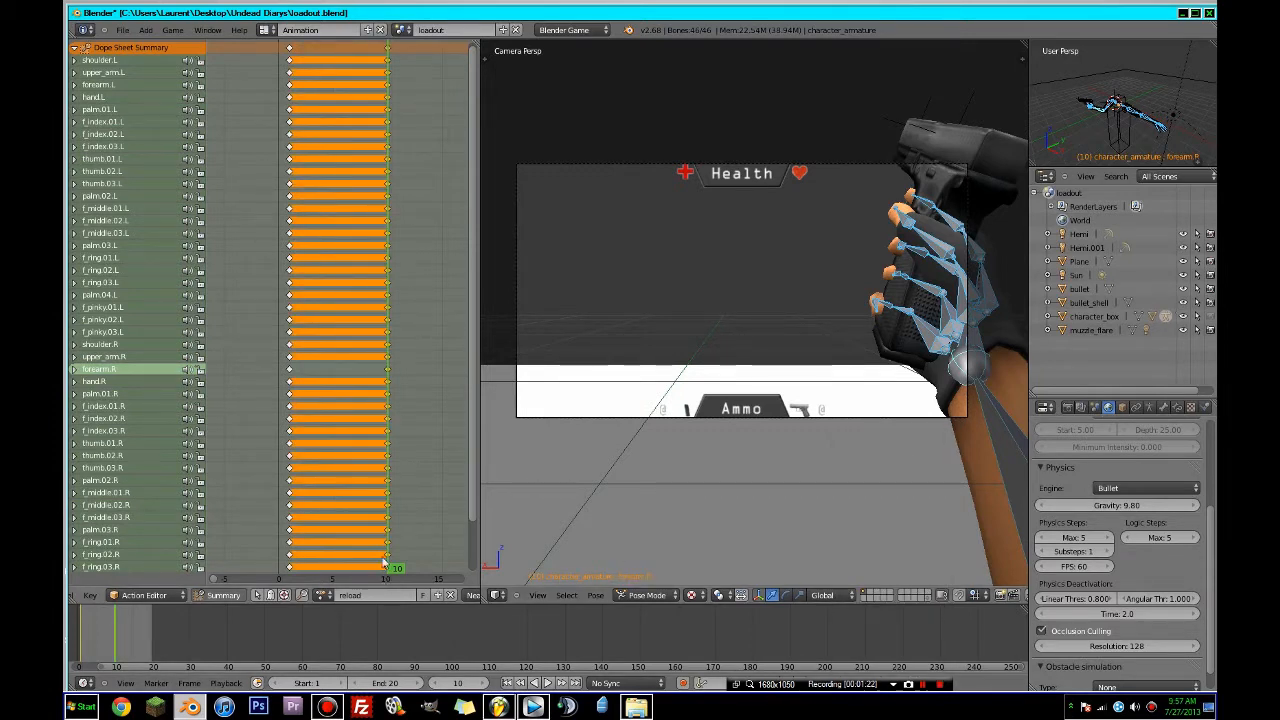
# - Move the current frame to 17 and show the armature in the right side view
pyautogui.scroll(-3, 384, 563)
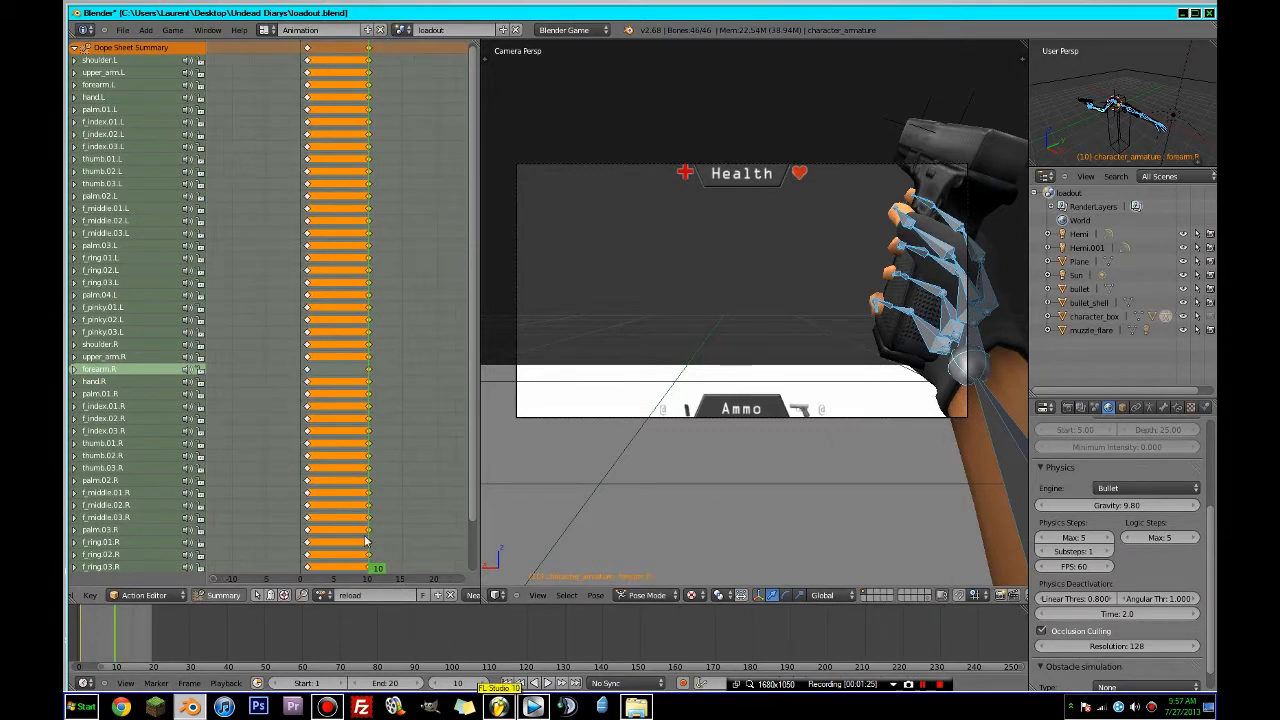
pyautogui.moveTo(365, 541); pyautogui.dragTo(440, 541)
pyautogui.scroll(-4, 673, 530)
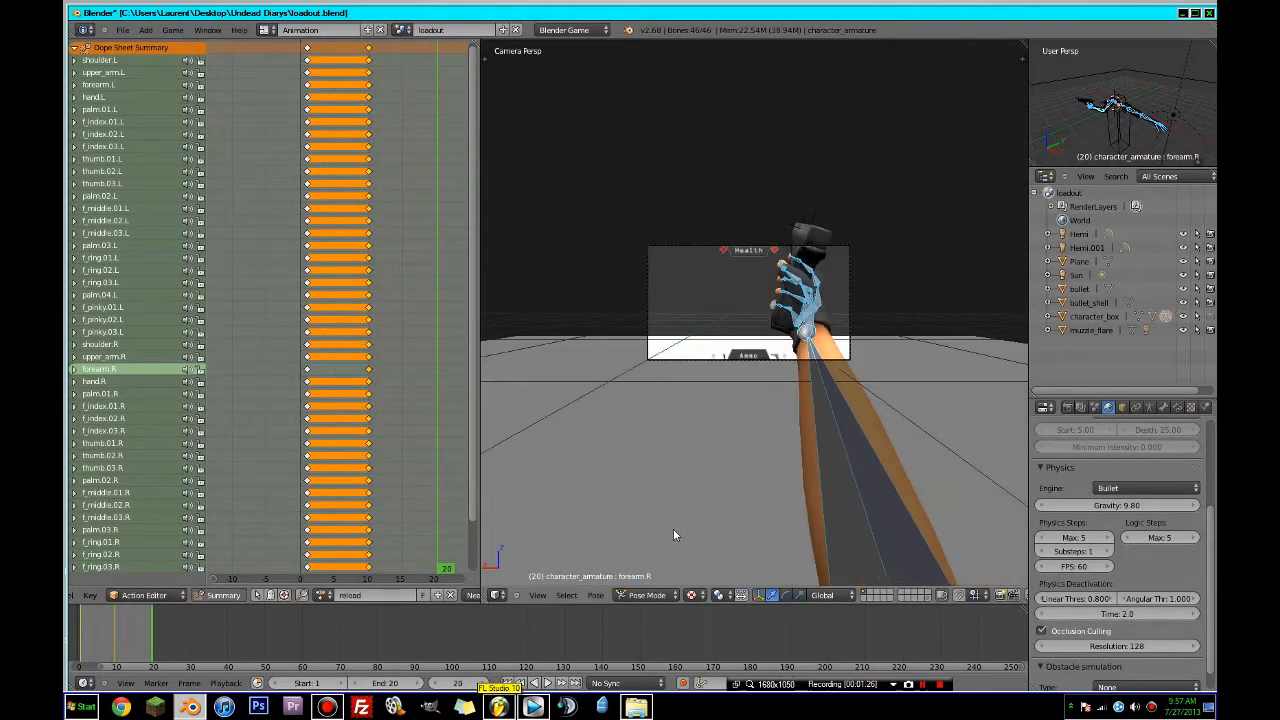
pyautogui.moveTo(681, 531); pyautogui.dragTo(896, 558, button='middle')
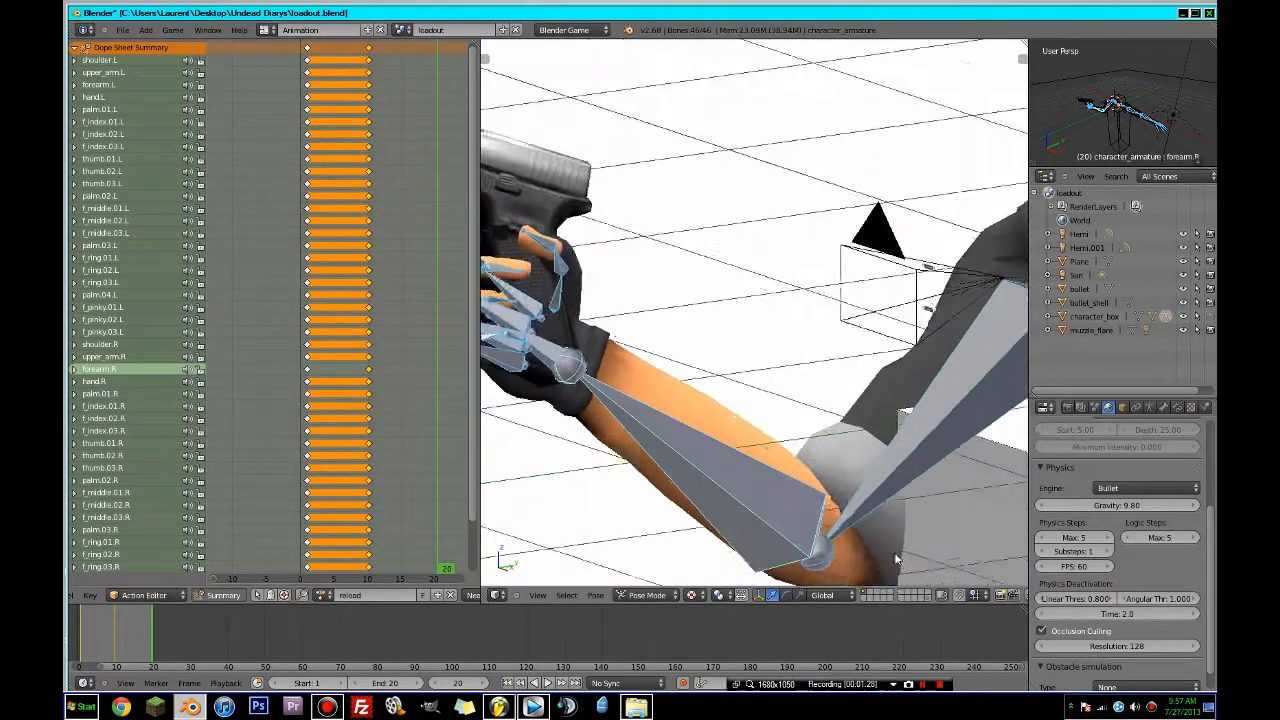
pyautogui.scroll(-4, 830, 528)
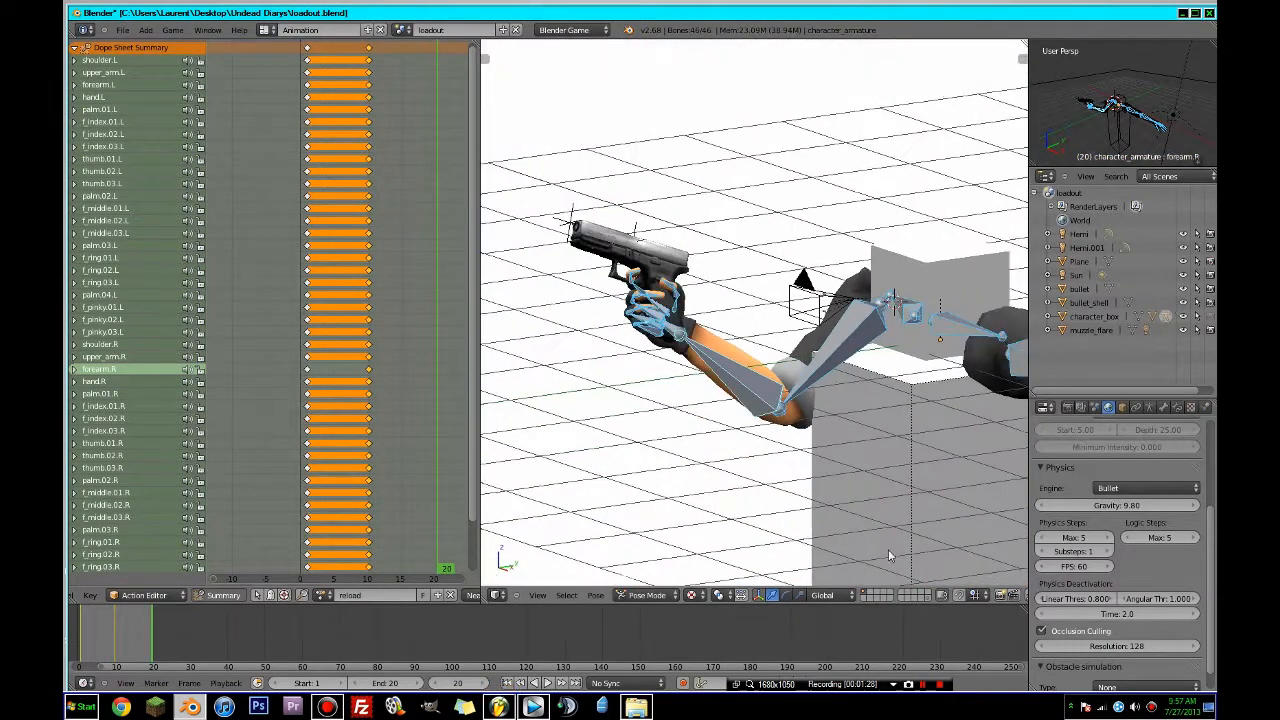
pyautogui.press('KP_1')
pyautogui.press('KP_3')
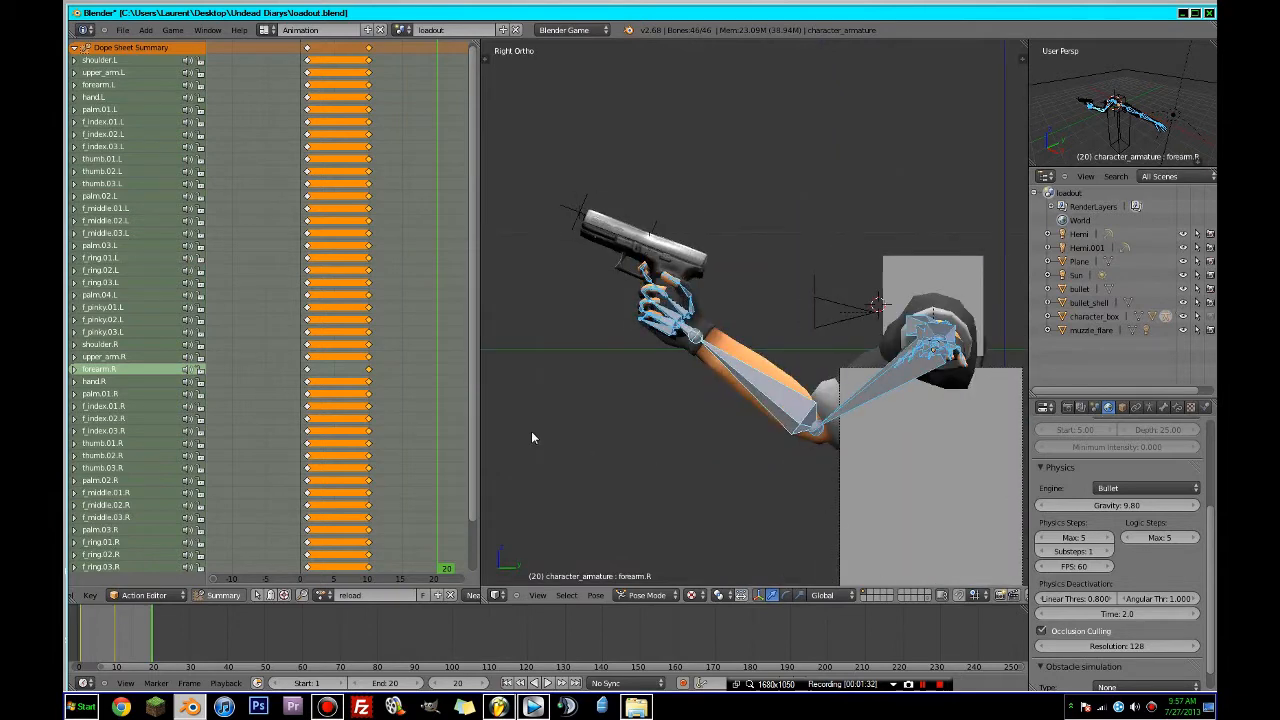
pyautogui.moveTo(432, 450)
pyautogui.mouseDown()
pyautogui.moveTo(406, 459)
pyautogui.moveTo(414, 451)
pyautogui.mouseUp()
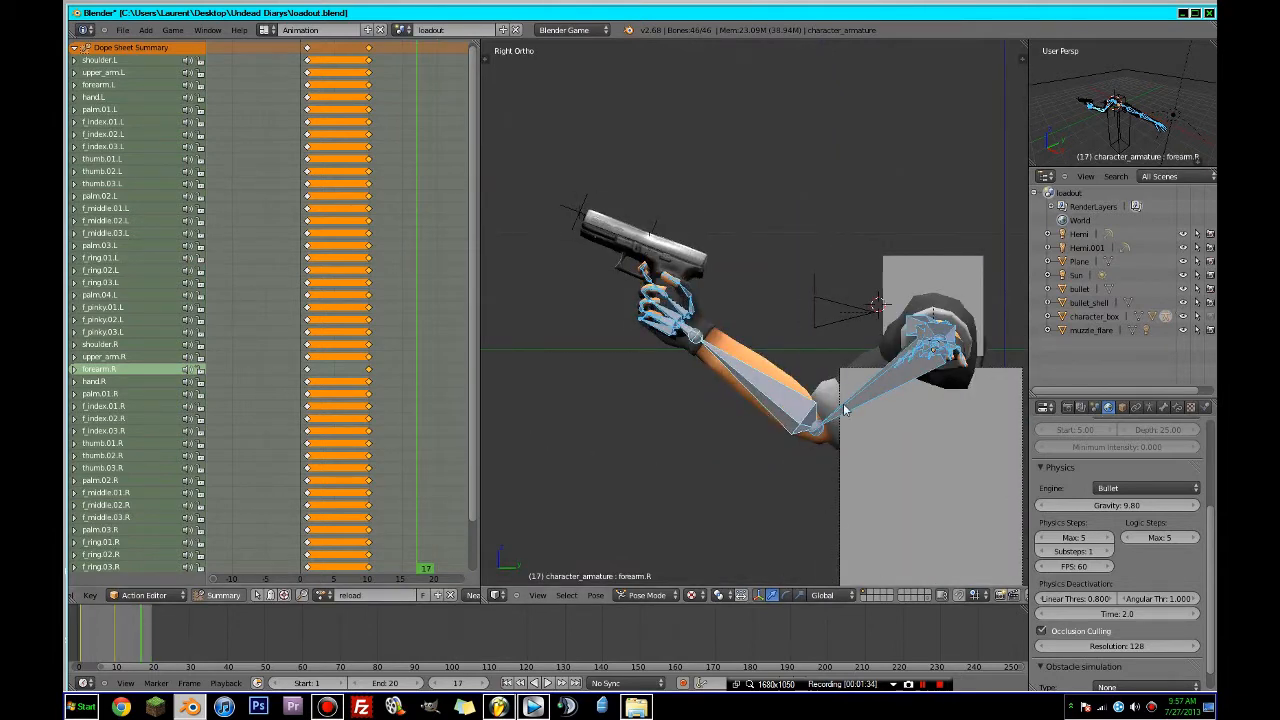
# - From the top view, rotate upper_arm.L about the global Z axis so the left arm points forward beside the right arm
pyautogui.scroll(1, 957, 388)
pyautogui.press('KP_7')
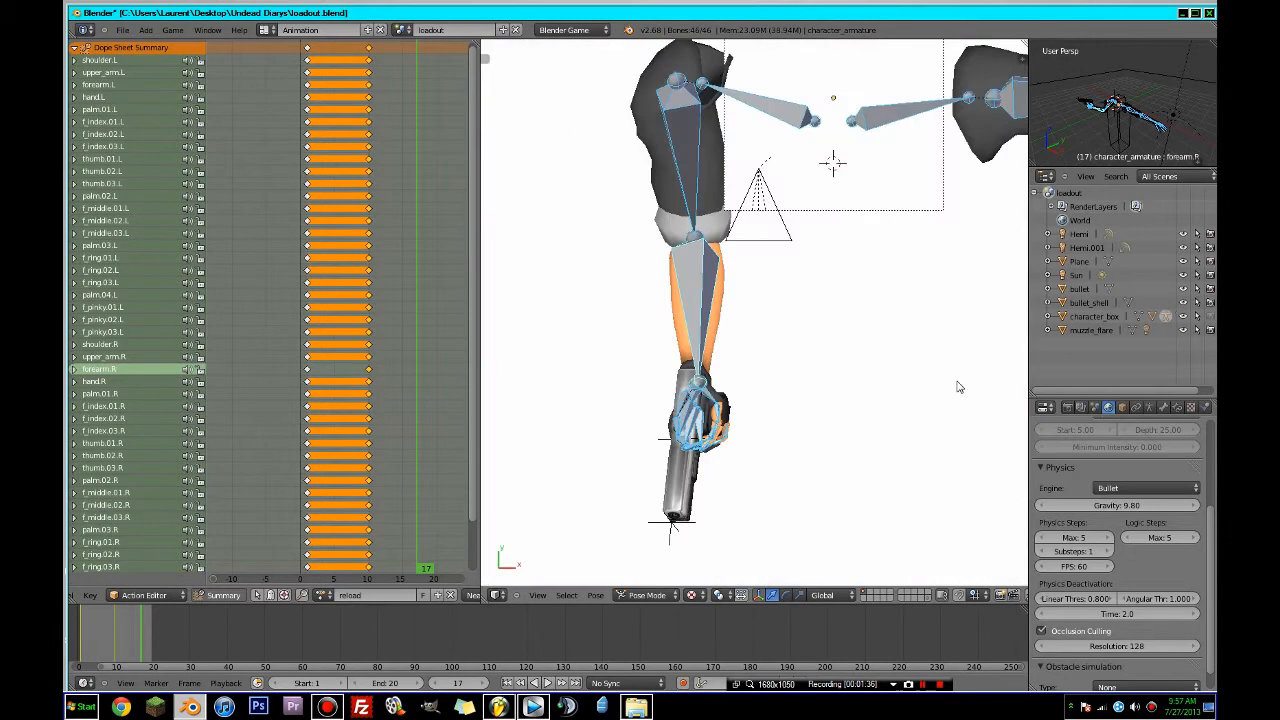
pyautogui.scroll(-2, 940, 346)
pyautogui.keyDown('shift'); pyautogui.moveTo(940, 346); pyautogui.dragTo(755, 436, button='middle'); pyautogui.keyUp('shift')
pyautogui.rightClick(792, 251)
pyautogui.press('r')
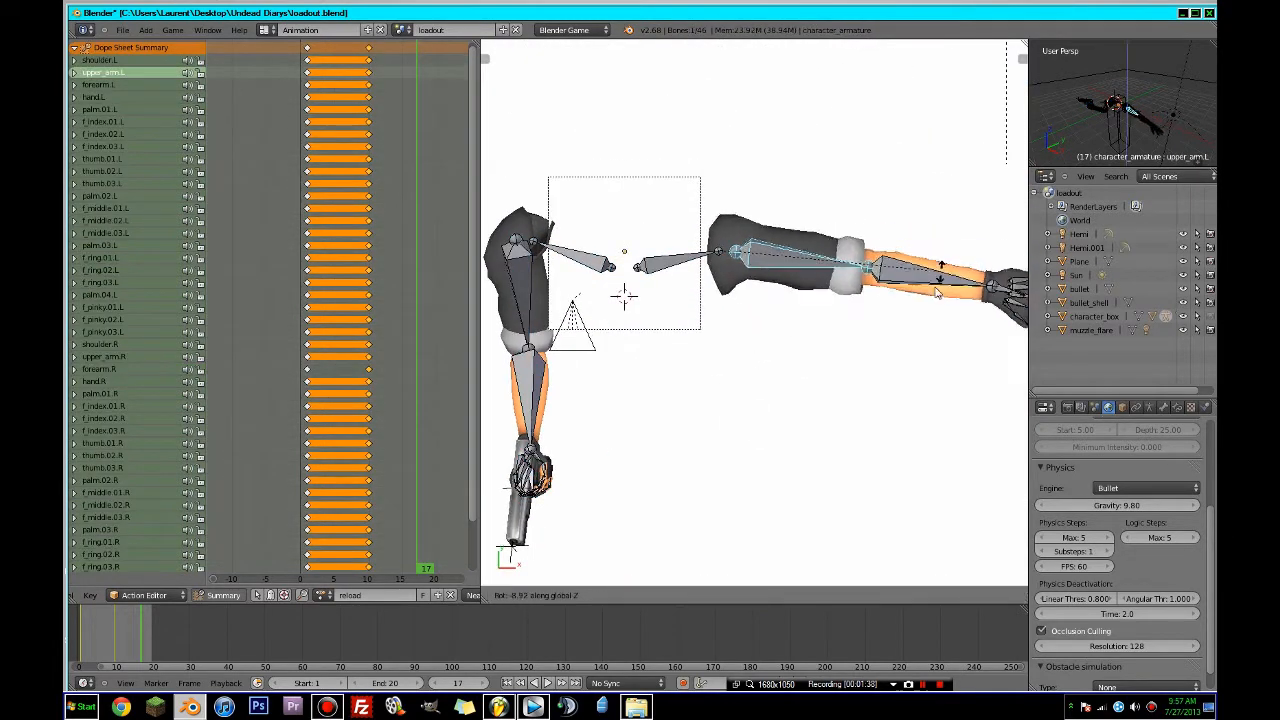
pyautogui.click(728, 415)
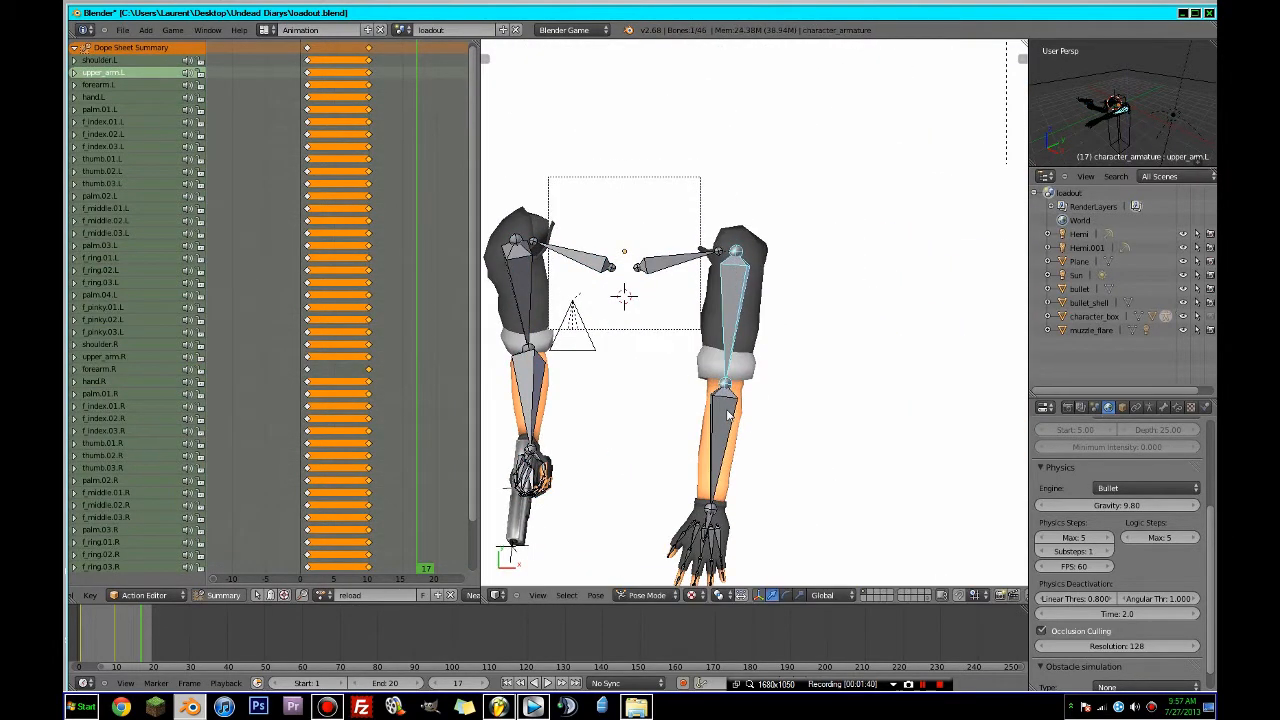
# - Roll upper_arm.L about the global Y axis to turn the left arm and hand
pyautogui.press('r')
pyautogui.press('y')
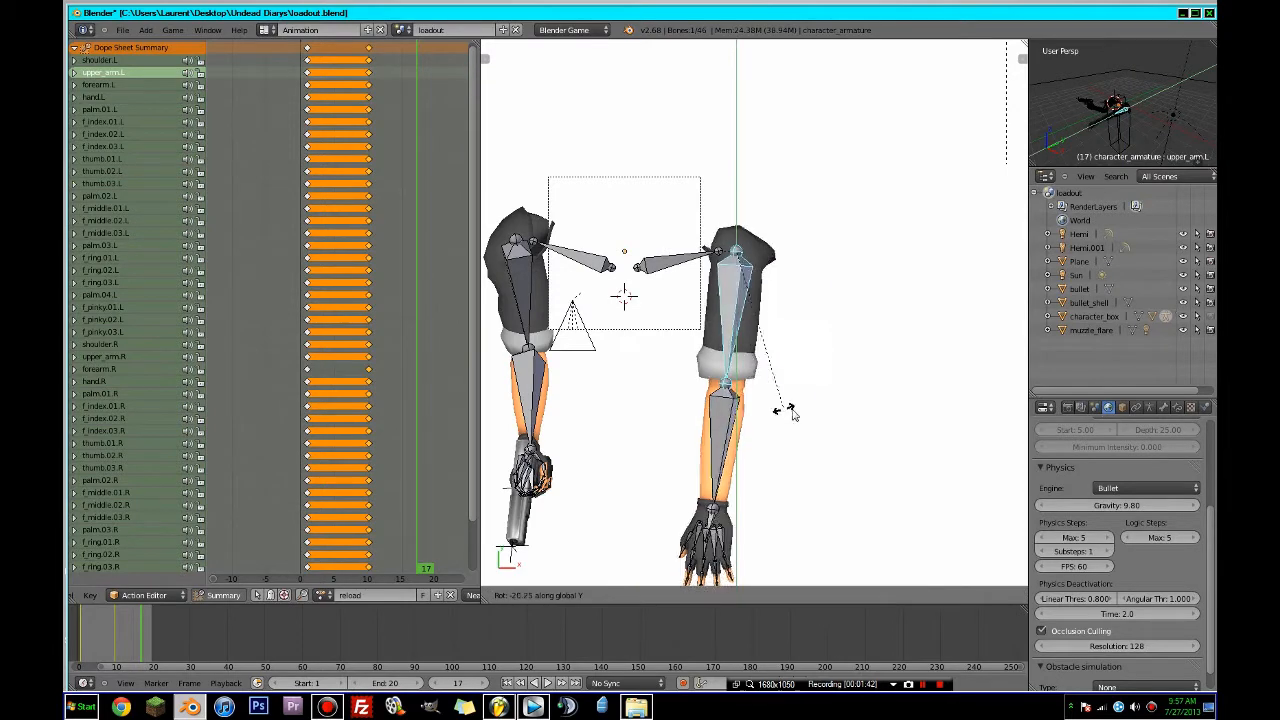
pyautogui.click(533, 282)
# - In the right side view, rotate upper_arm.L downward and bend forearm.L up so the left hand sits near the pistol
pyautogui.press('KP_3')
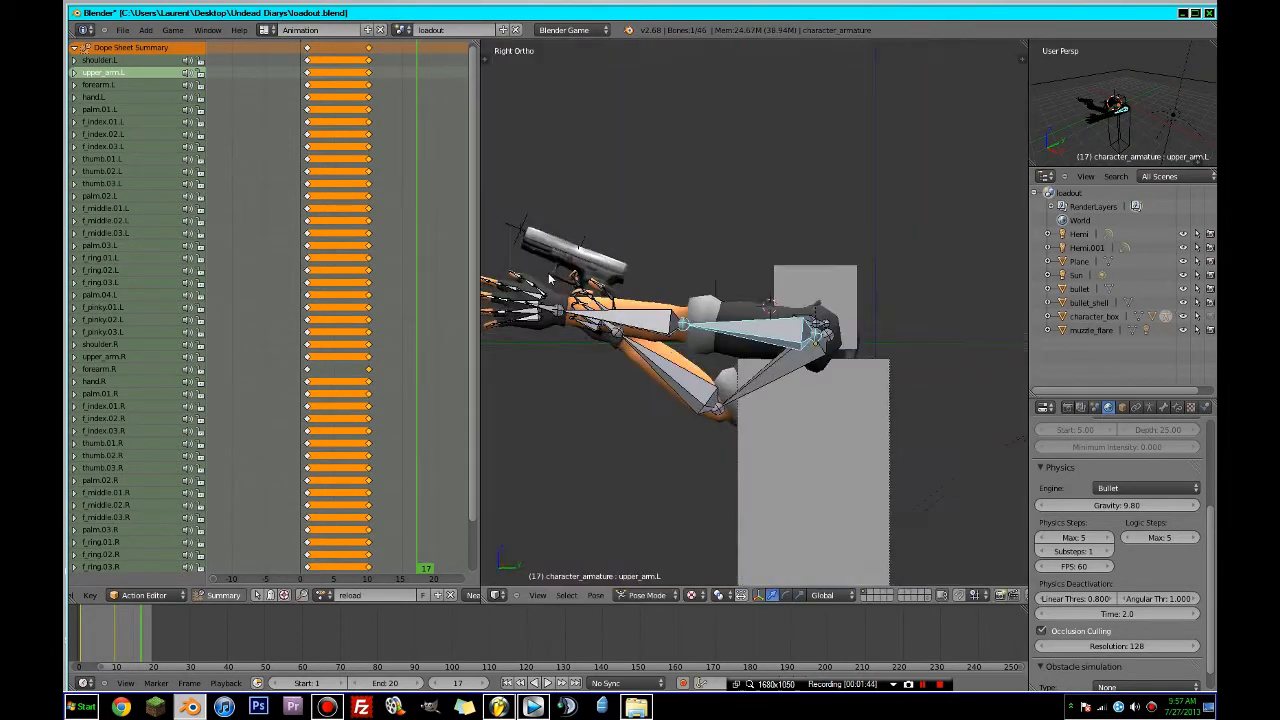
pyautogui.press('r')
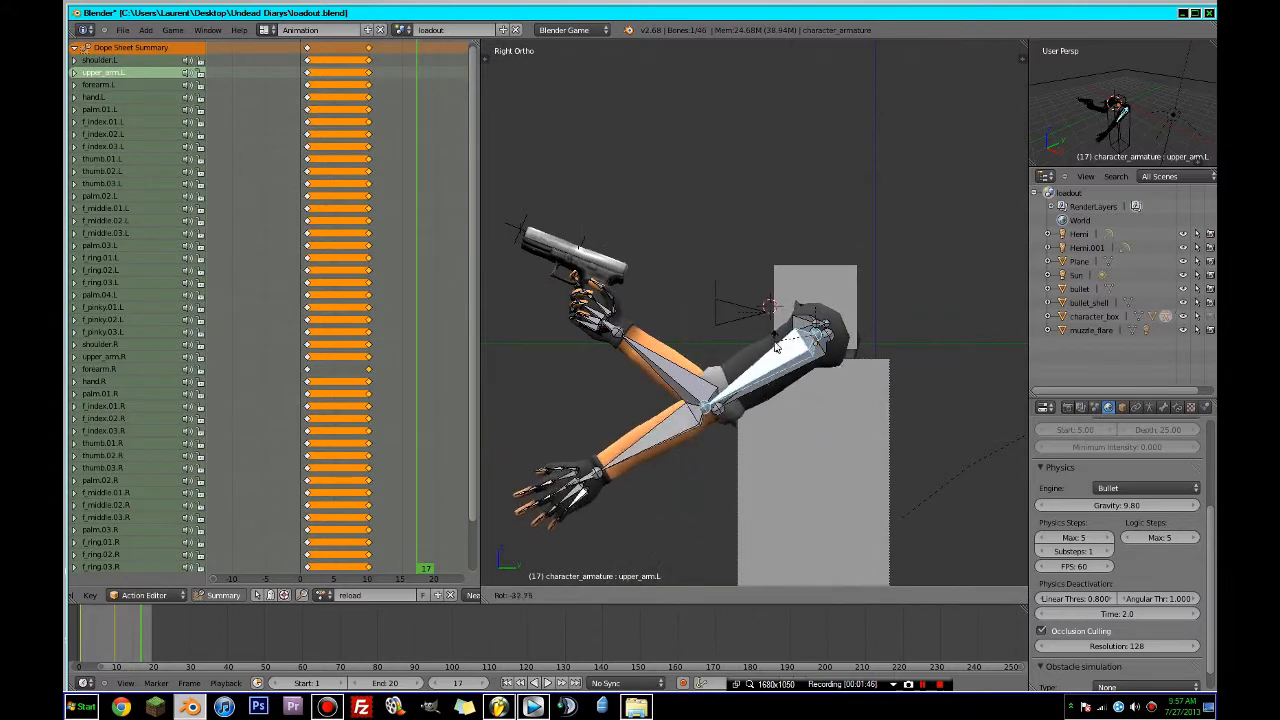
pyautogui.click(775, 348)
pyautogui.scroll(2, 688, 366)
pyautogui.keyDown('shift'); pyautogui.moveTo(576, 482); pyautogui.dragTo(748, 442, button='middle'); pyautogui.keyUp('shift')
pyautogui.rightClick(748, 443)
pyautogui.press('r')
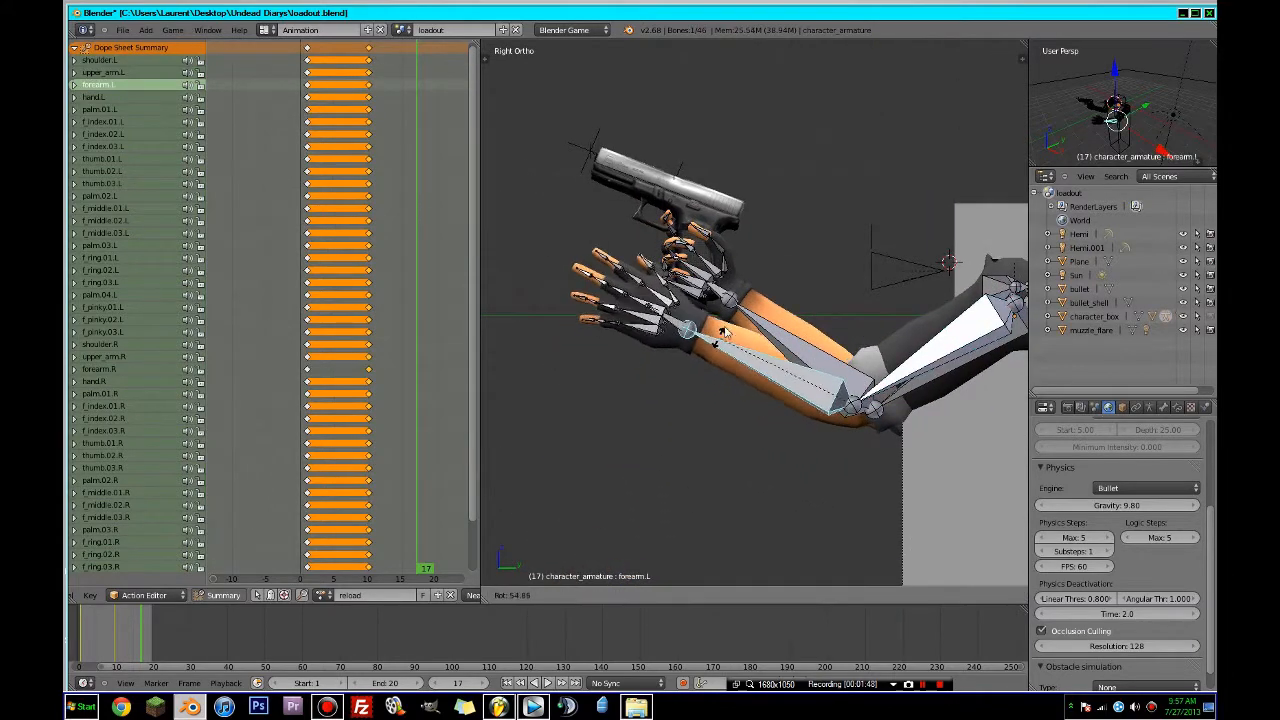
pyautogui.click(733, 322)
# - Curl the left index finger by rotating f_index.01.L and f_index.02.L about the global Z axis
pyautogui.moveTo(728, 335); pyautogui.dragTo(910, 363, button='middle')
pyautogui.scroll(5, 829, 406)
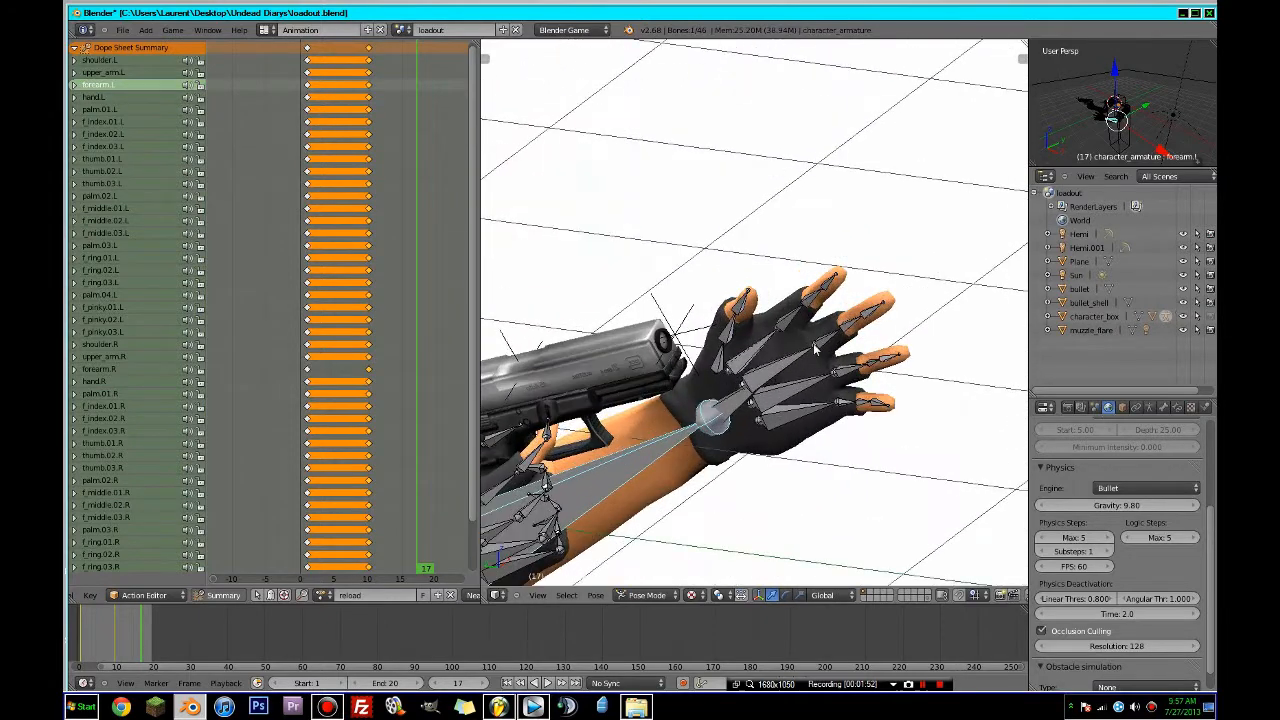
pyautogui.rightClick(900, 468)
pyautogui.rightClick(837, 481)
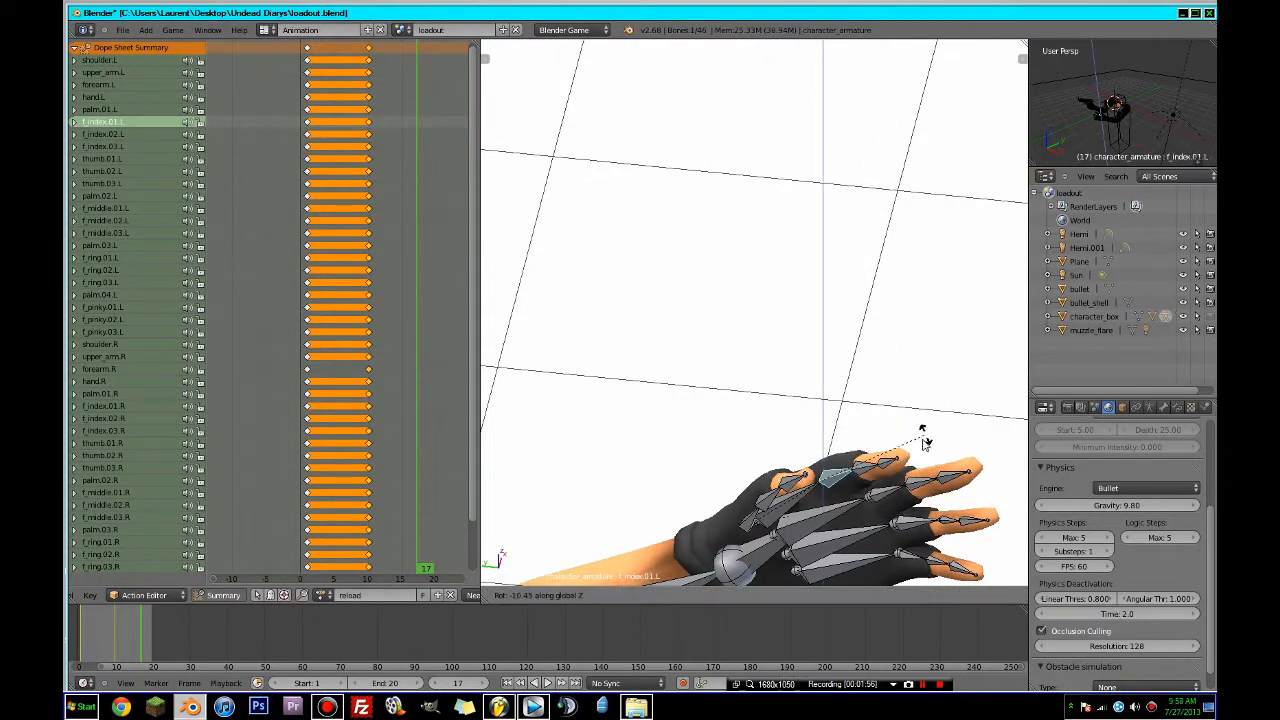
pyautogui.rightClick(864, 472)
pyautogui.press('r')
pyautogui.press('z')
pyautogui.rightClick(838, 485)
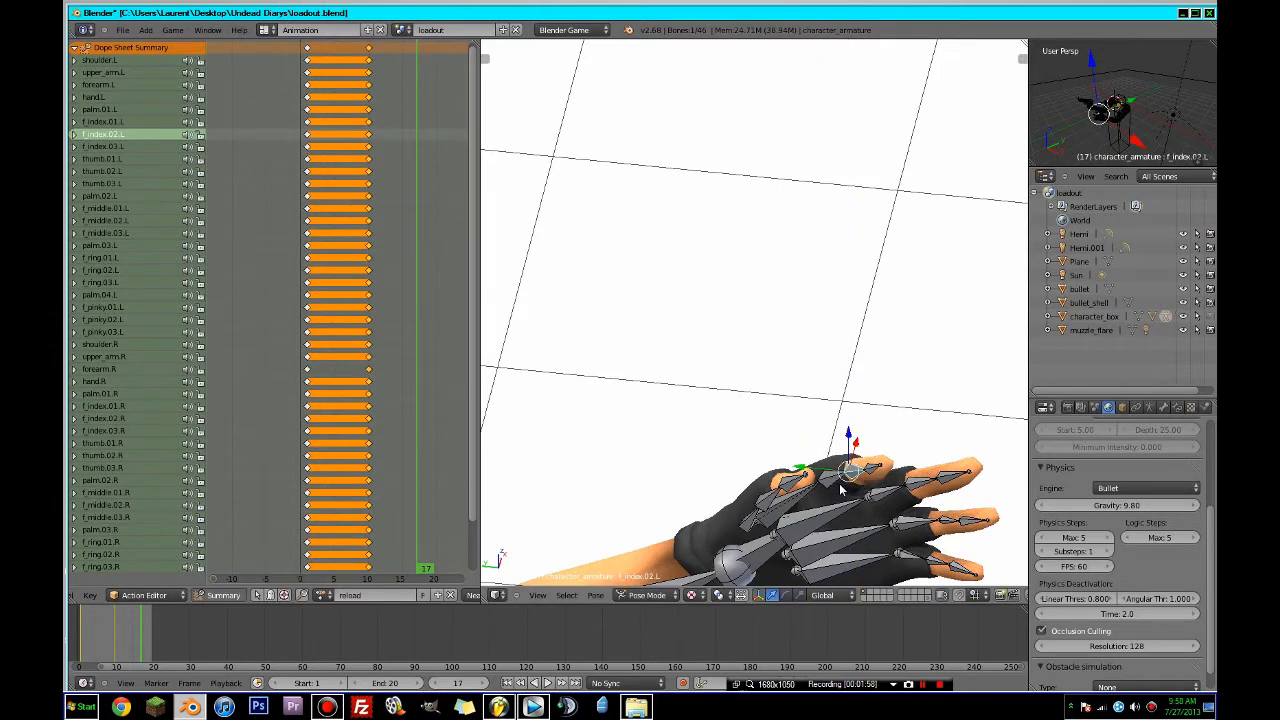
pyautogui.moveTo(921, 476); pyautogui.dragTo(976, 482, button='middle')
pyautogui.press('r')
pyautogui.press('z')
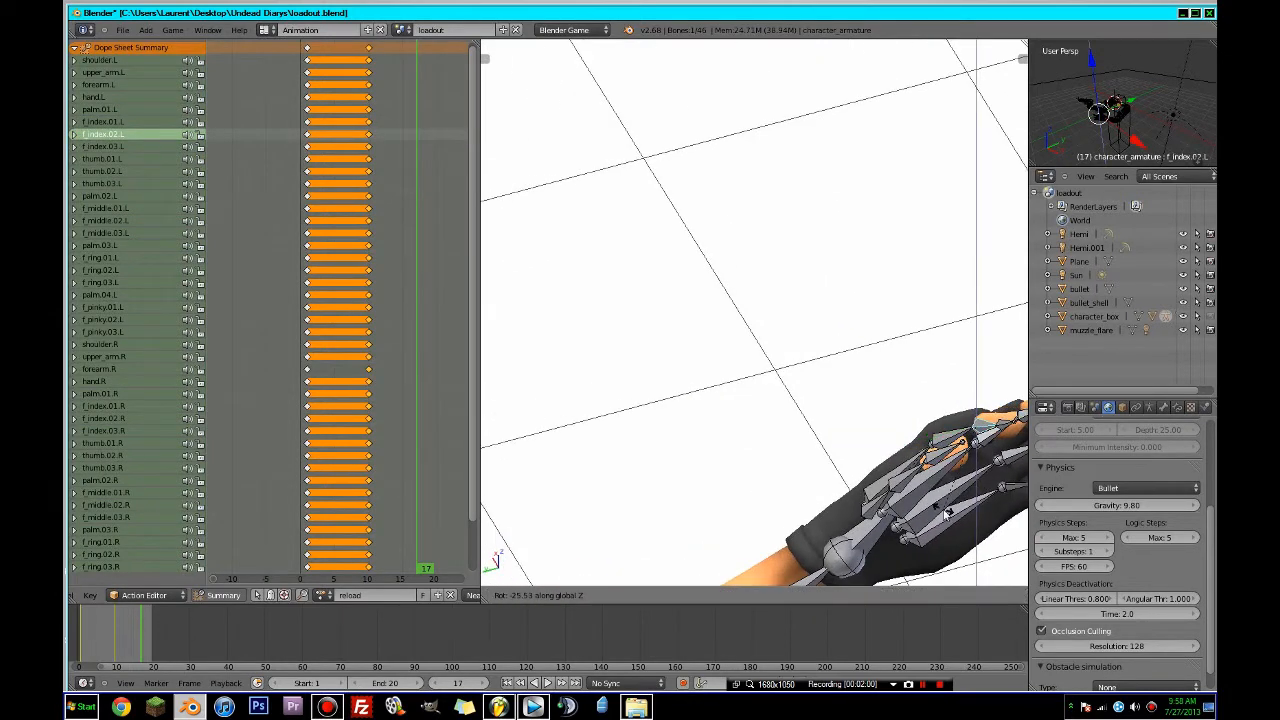
pyautogui.click(946, 504)
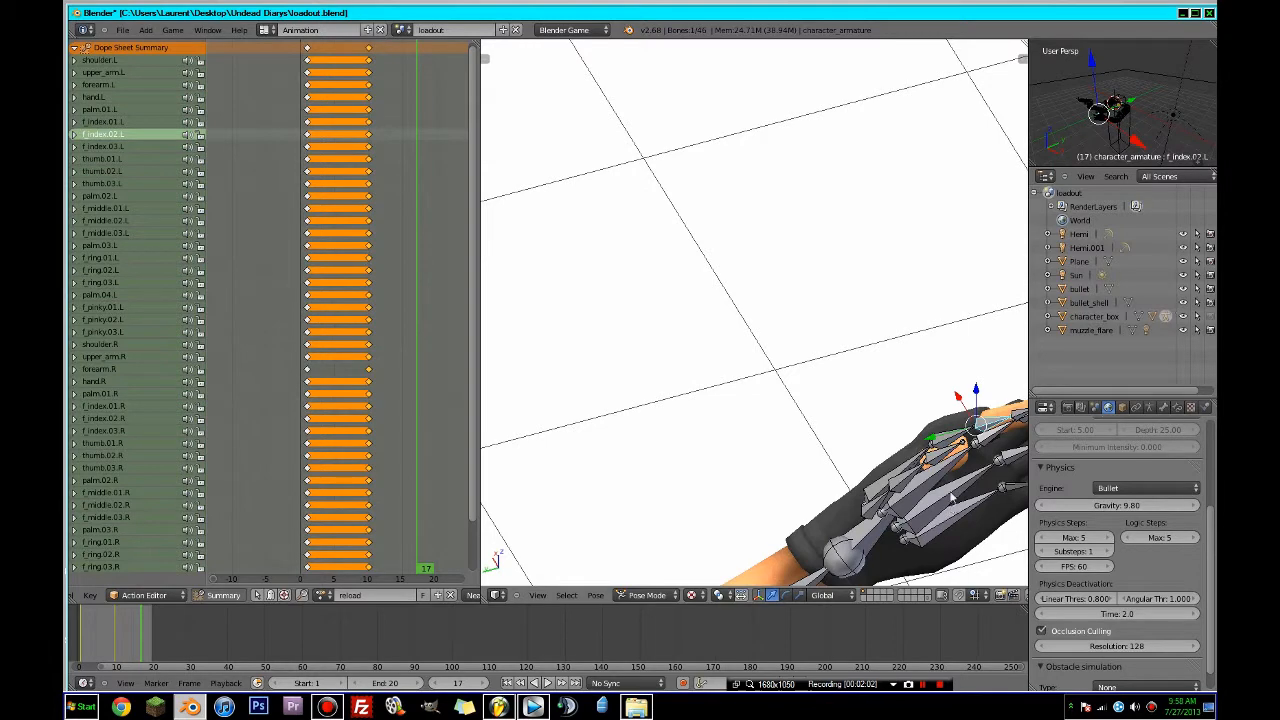
pyautogui.rightClick(936, 439)
# - From the top view, rotate shoulder.L to bring the left shoulder and arm further forward
pyautogui.moveTo(922, 446); pyautogui.dragTo(633, 442, button='middle')
pyautogui.press('KP_7')
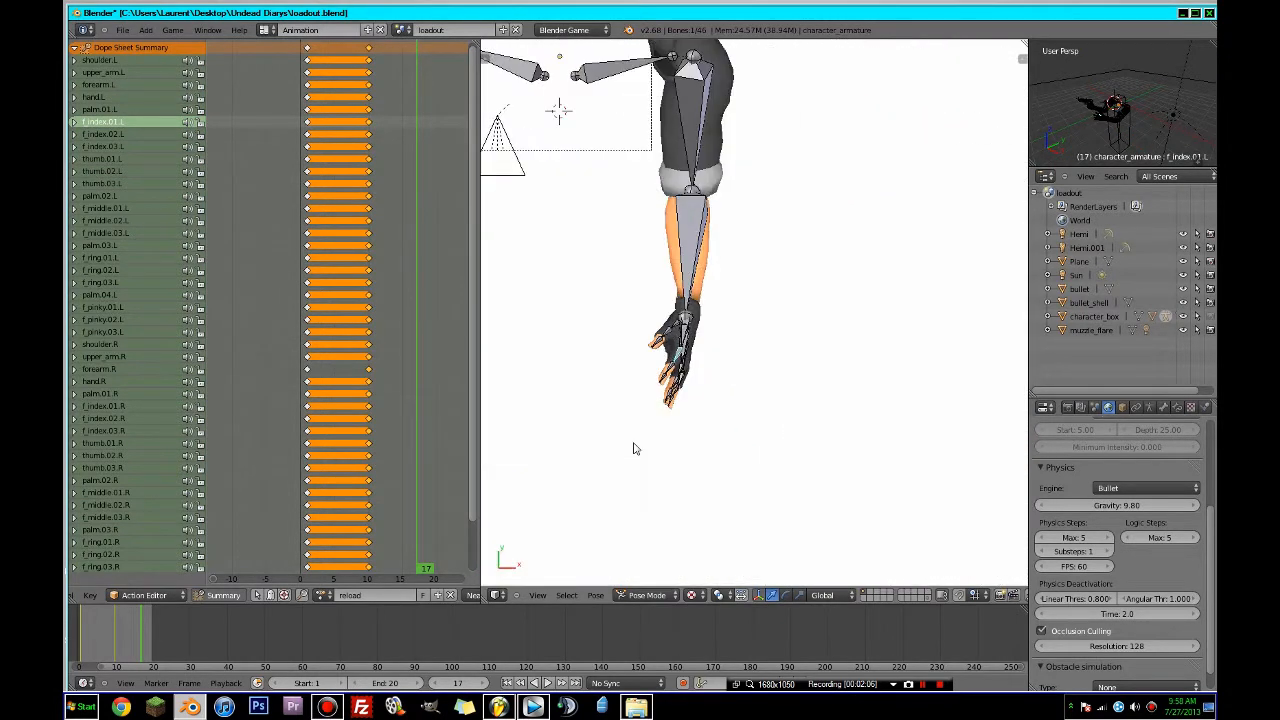
pyautogui.keyDown('shift'); pyautogui.moveTo(699, 411); pyautogui.dragTo(869, 481, button='middle'); pyautogui.keyUp('shift')
pyautogui.rightClick(811, 170)
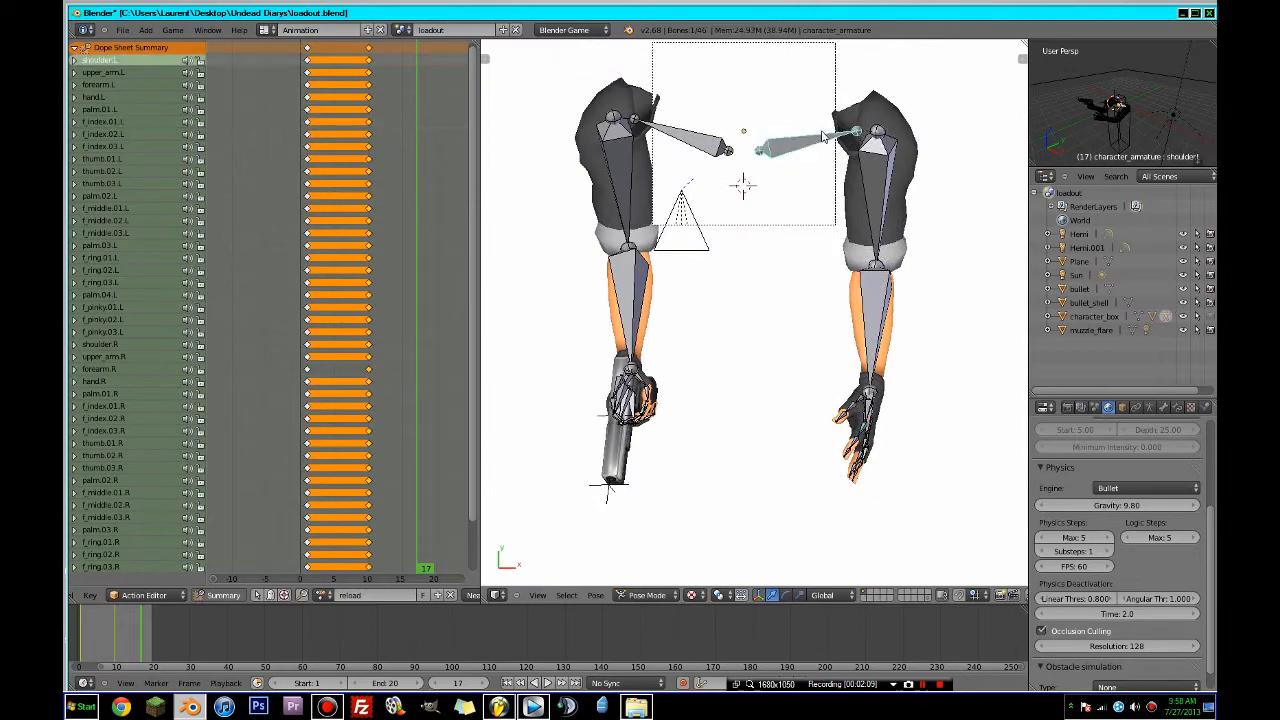
pyautogui.press('r')
pyautogui.click(824, 175)
# - In the right side view, rotate upper_arm.L and forearm.L to place the left hand just below the pistol hand
pyautogui.moveTo(783, 371); pyautogui.dragTo(778, 268, button='middle')
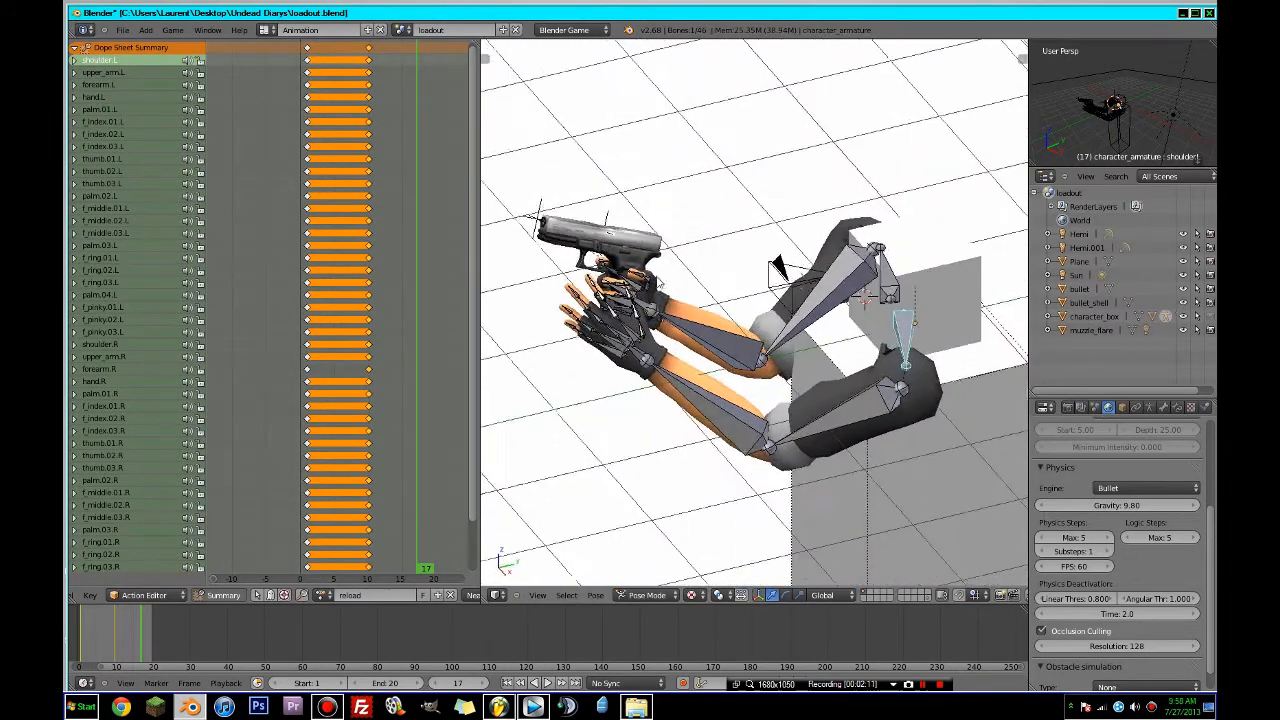
pyautogui.rightClick(810, 437)
pyautogui.press('KP_3')
pyautogui.press('r')
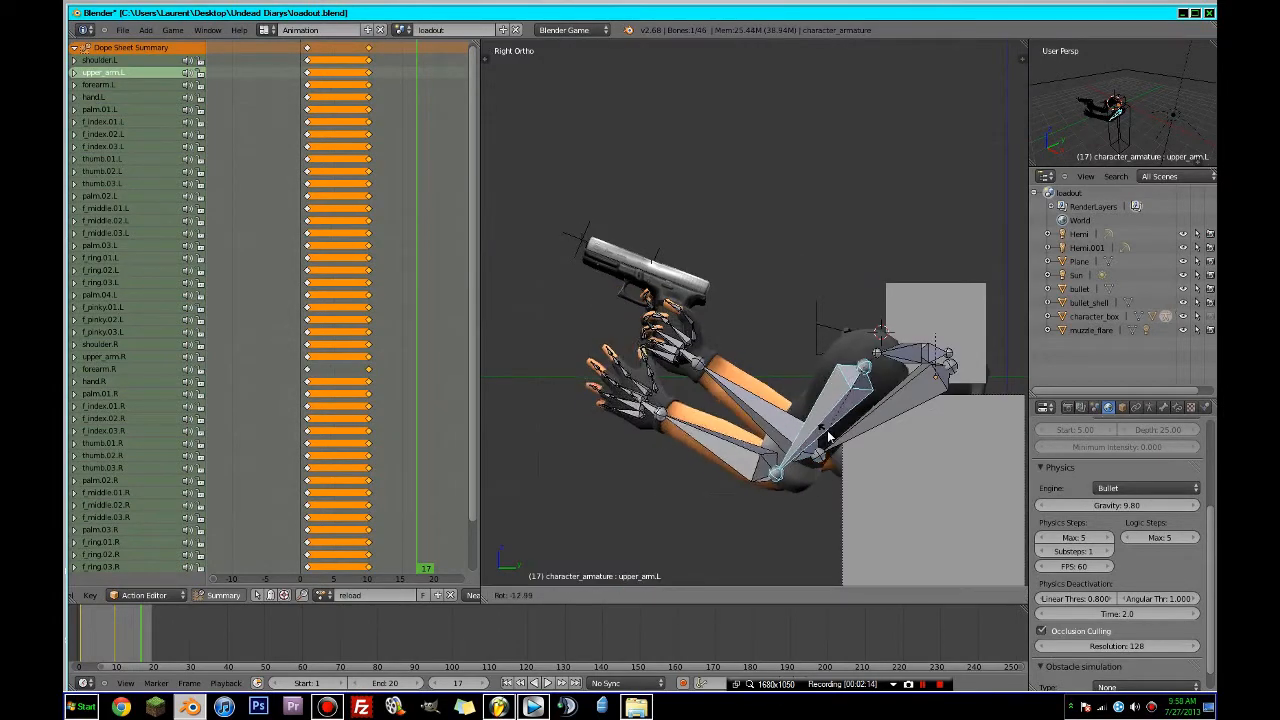
pyautogui.click(761, 441)
pyautogui.rightClick(691, 451)
pyautogui.press('r')
pyautogui.click(698, 433)
pyautogui.moveTo(700, 438); pyautogui.dragTo(726, 477, button='middle')
pyautogui.press('KP_3')
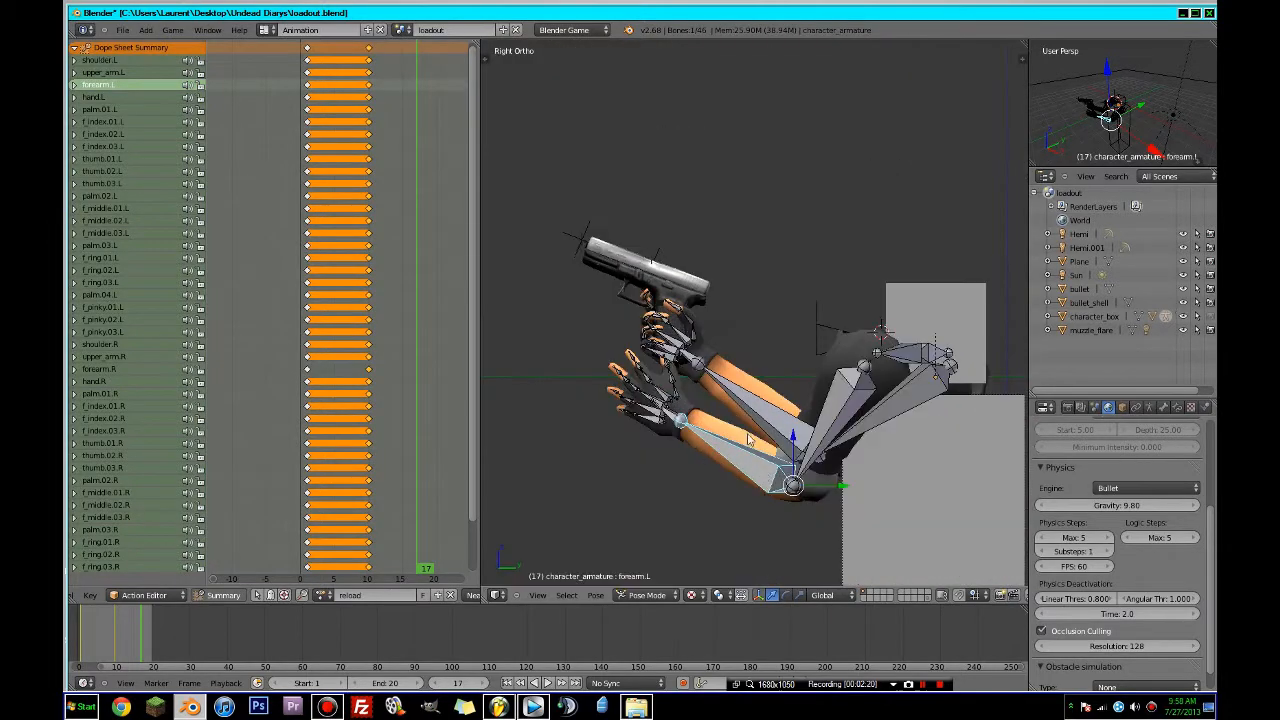
# - Fine-tune the rotation of upper_arm.L and forearm.L to raise the left hand closer to the pistol grip
pyautogui.press('r')
pyautogui.rightClick(814, 451)
pyautogui.rightClick(812, 449)
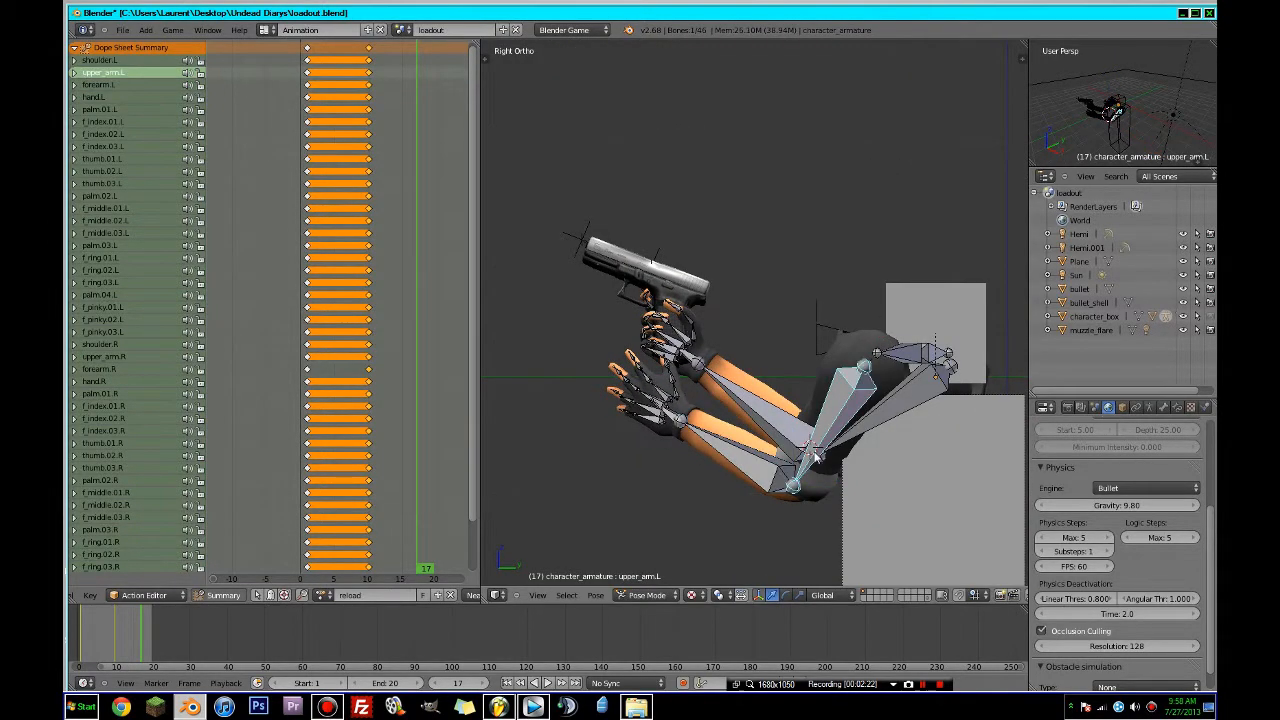
pyautogui.press('r')
pyautogui.click(804, 444)
pyautogui.rightClick(723, 443)
pyautogui.press('r')
pyautogui.click(726, 441)
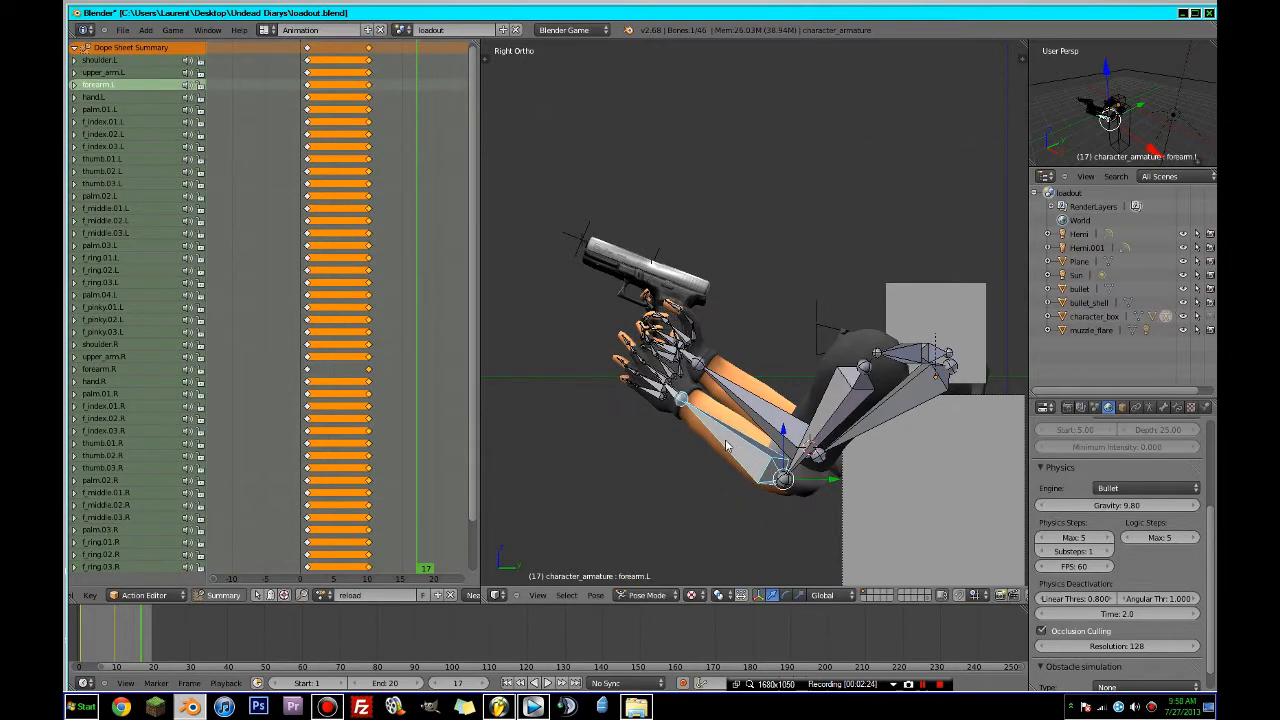
# - Select all bones of the armature and insert LocRotScale keyframes at frame 17
pyautogui.press('a')
pyautogui.press('i')
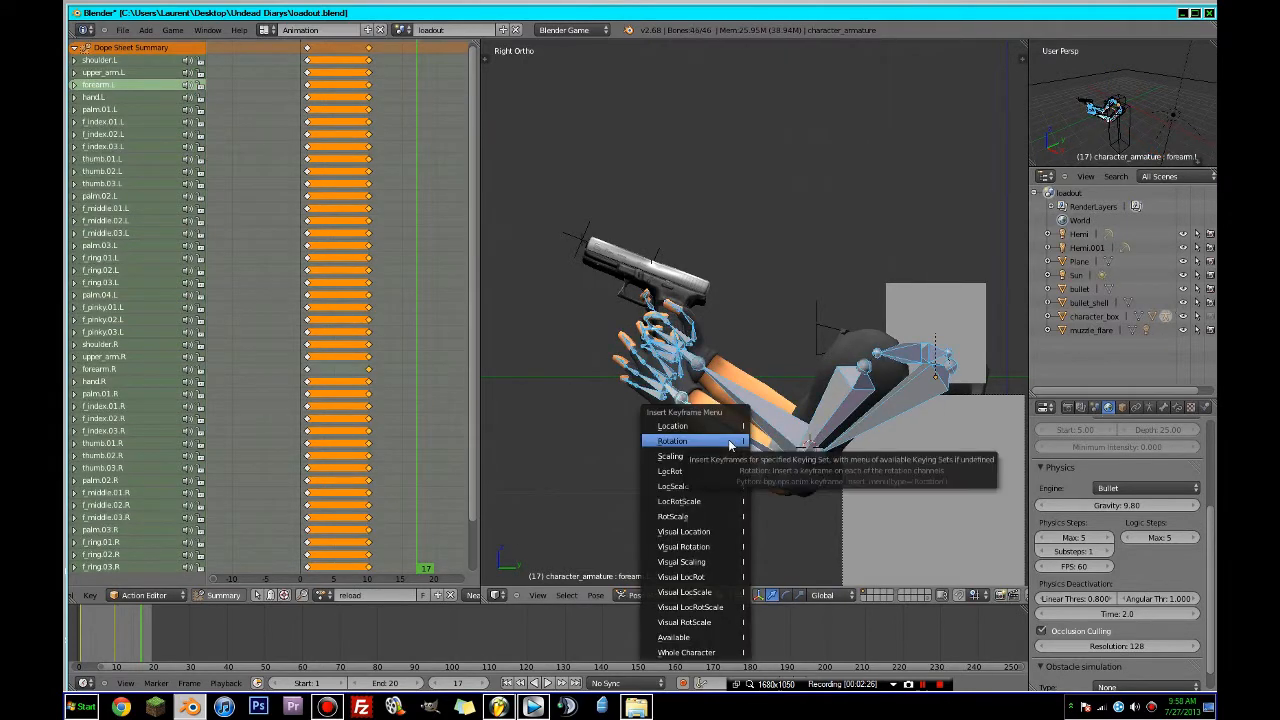
pyautogui.click(705, 500)
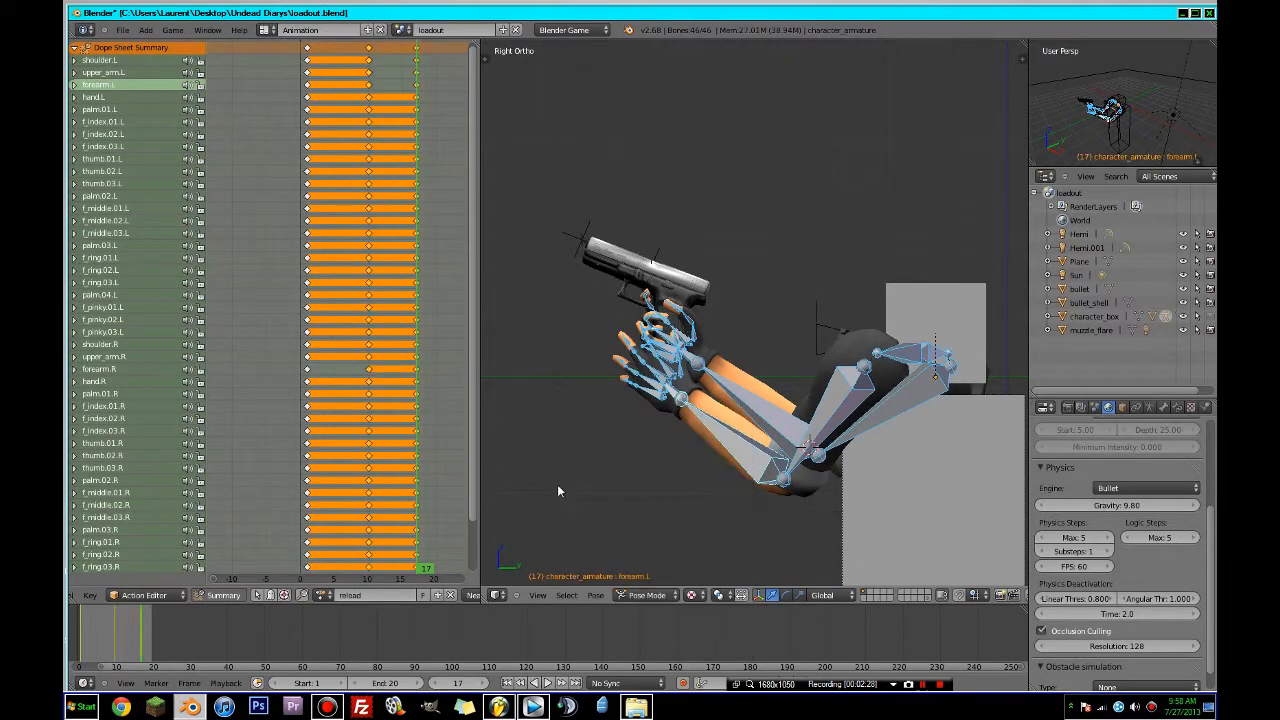
# - Return to frame 10 and select the mag object inside the pistol grip
pyautogui.moveTo(418, 482); pyautogui.dragTo(367, 486)
pyautogui.rightClick(661, 357)
pyautogui.scroll(3, 665, 366)
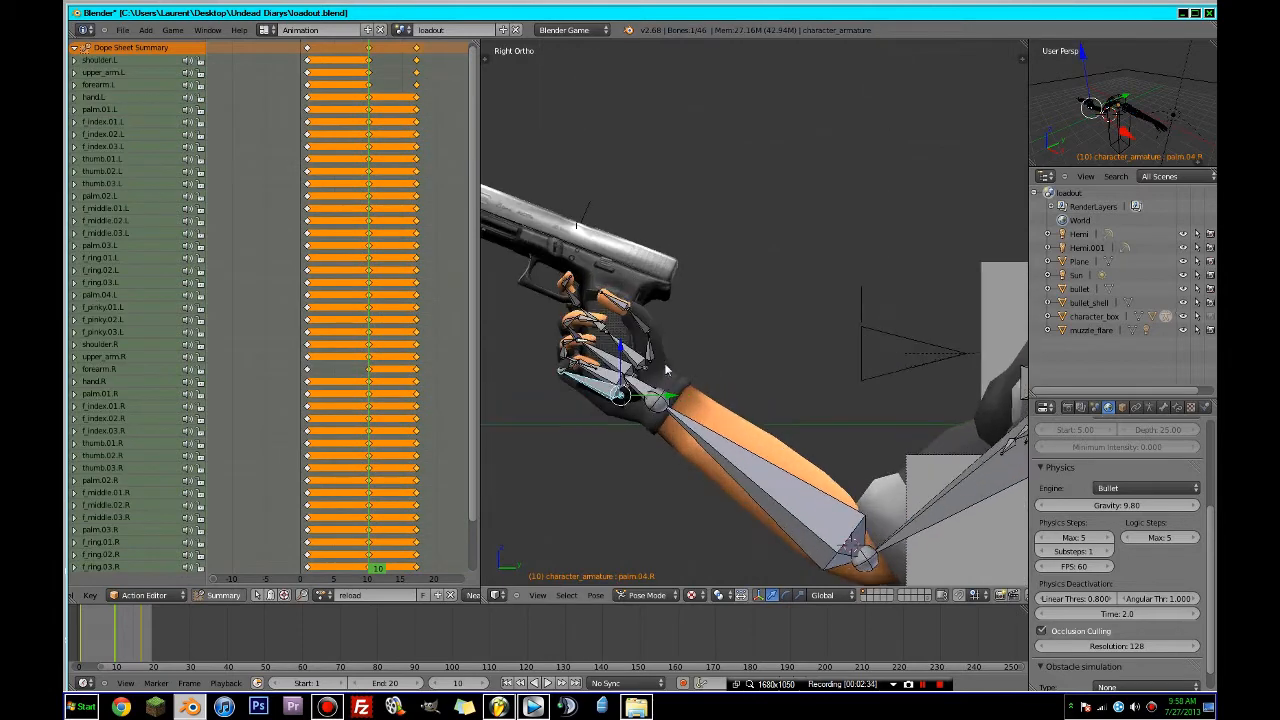
pyautogui.scroll(4, 618, 409)
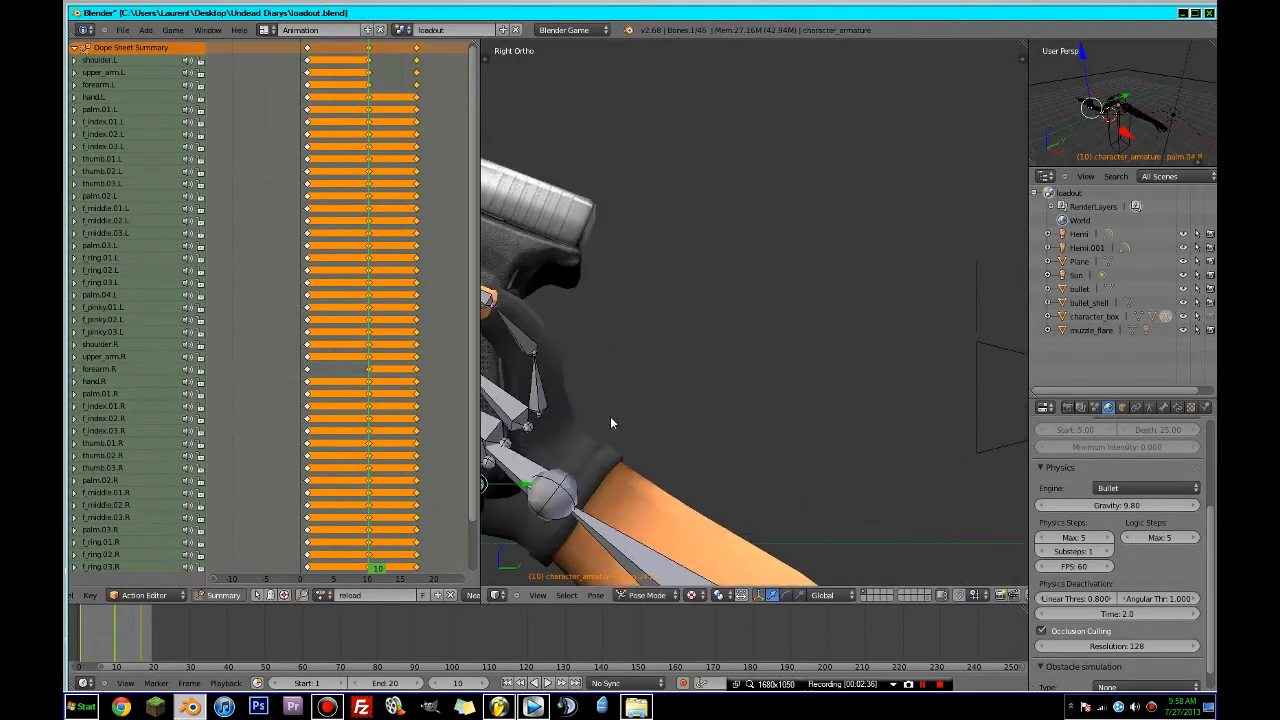
pyautogui.keyDown('shift'); pyautogui.moveTo(608, 422); pyautogui.dragTo(893, 358, button='middle'); pyautogui.keyUp('shift')
pyautogui.scroll(4, 893, 358)
pyautogui.rightClick(714, 365)
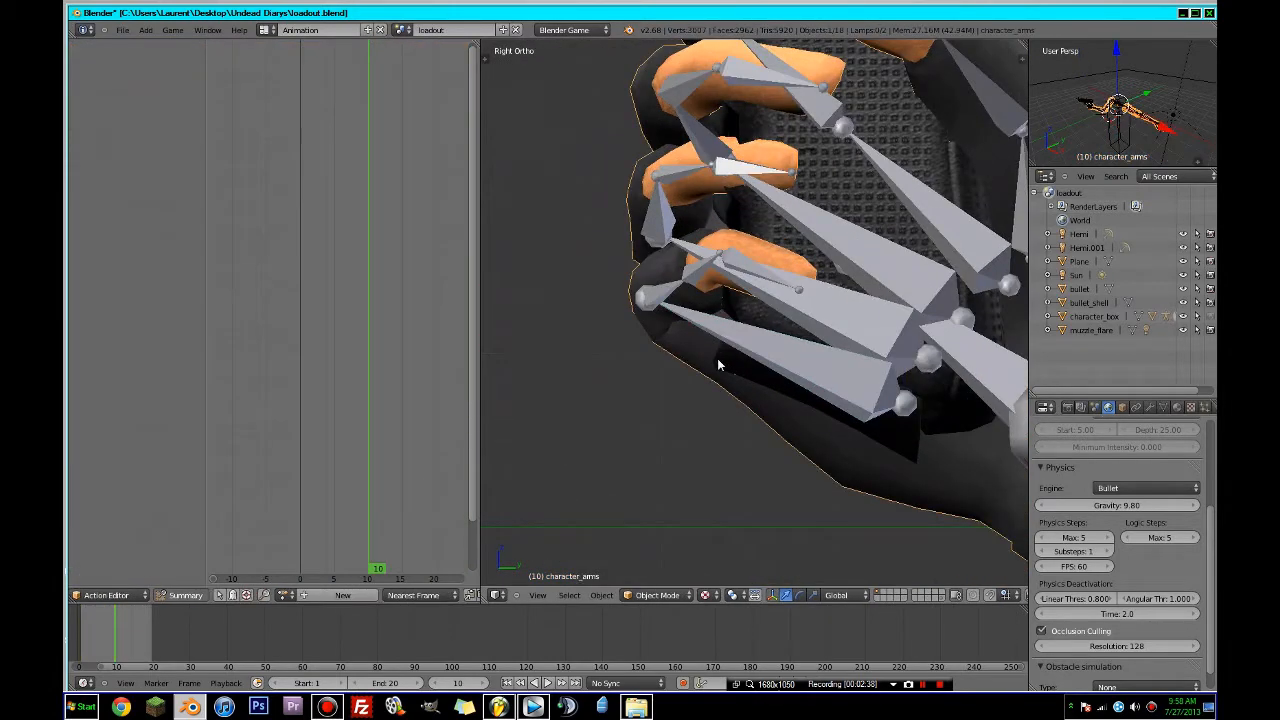
pyautogui.rightClick(719, 363)
pyautogui.scroll(-6, 720, 407)
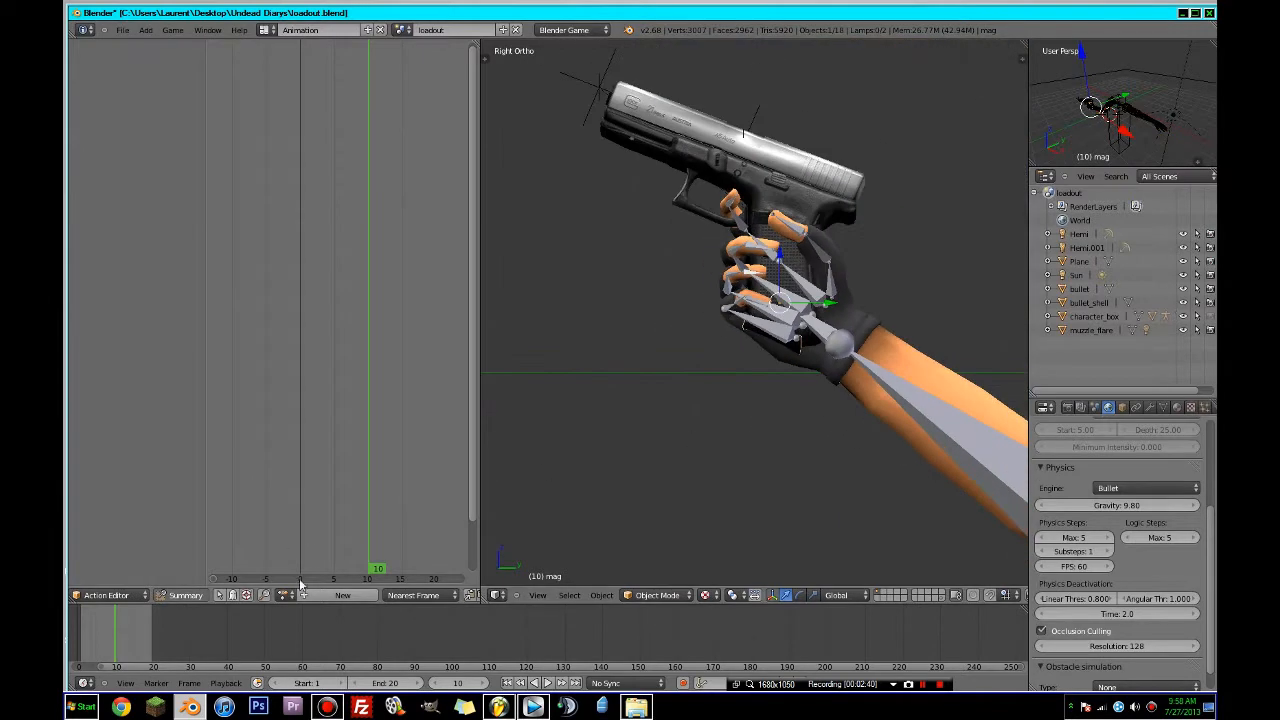
# - Create a new action named magazine_reload for the mag object and save the file
pyautogui.click(342, 595)
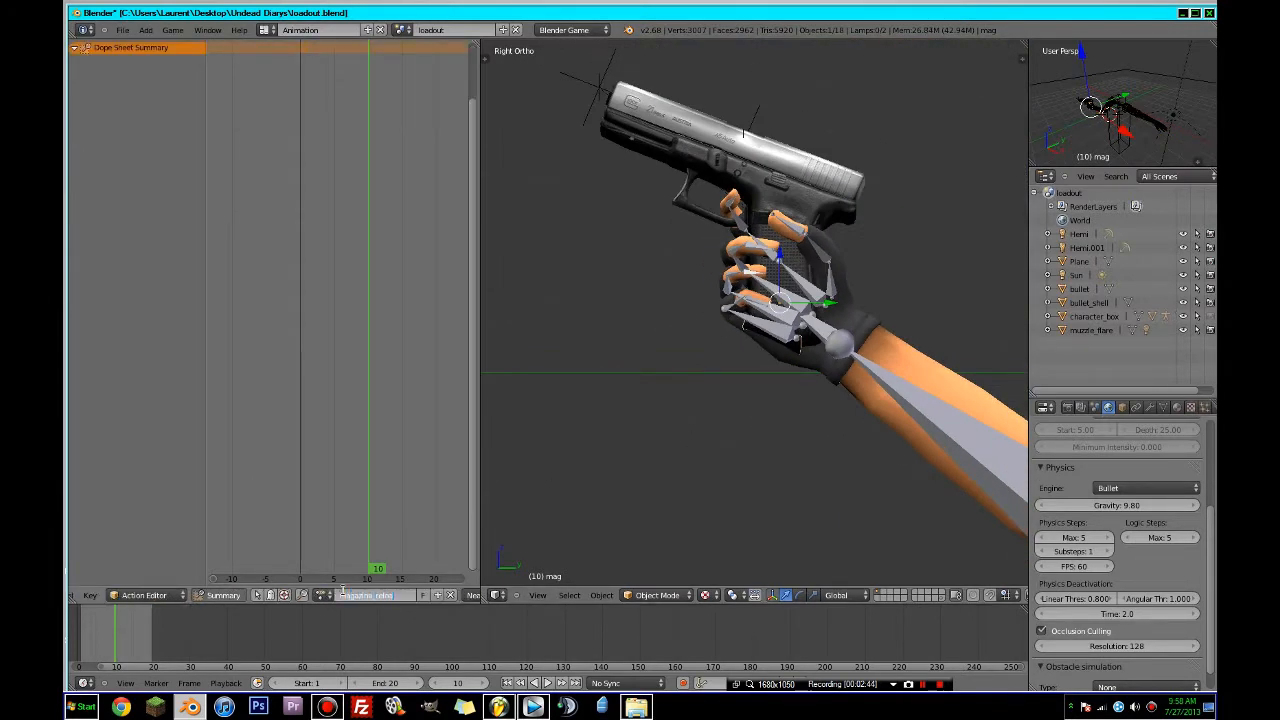
pyautogui.write('d')
pyautogui.press('Return')
pyautogui.hotkey('ctrl', 's')
pyautogui.click(880, 409)
# - Insert a LocRotScale keyframe for the mag object at frame 0
pyautogui.click(333, 511)
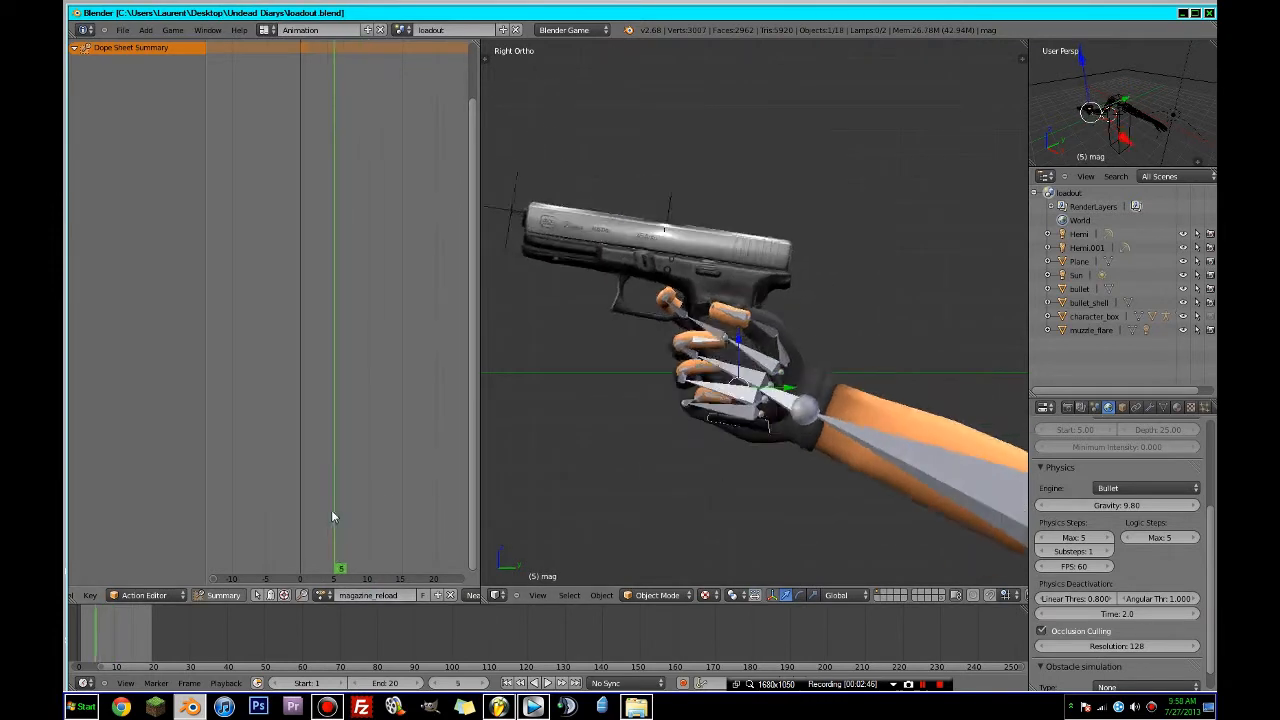
pyautogui.moveTo(333, 516); pyautogui.dragTo(295, 522)
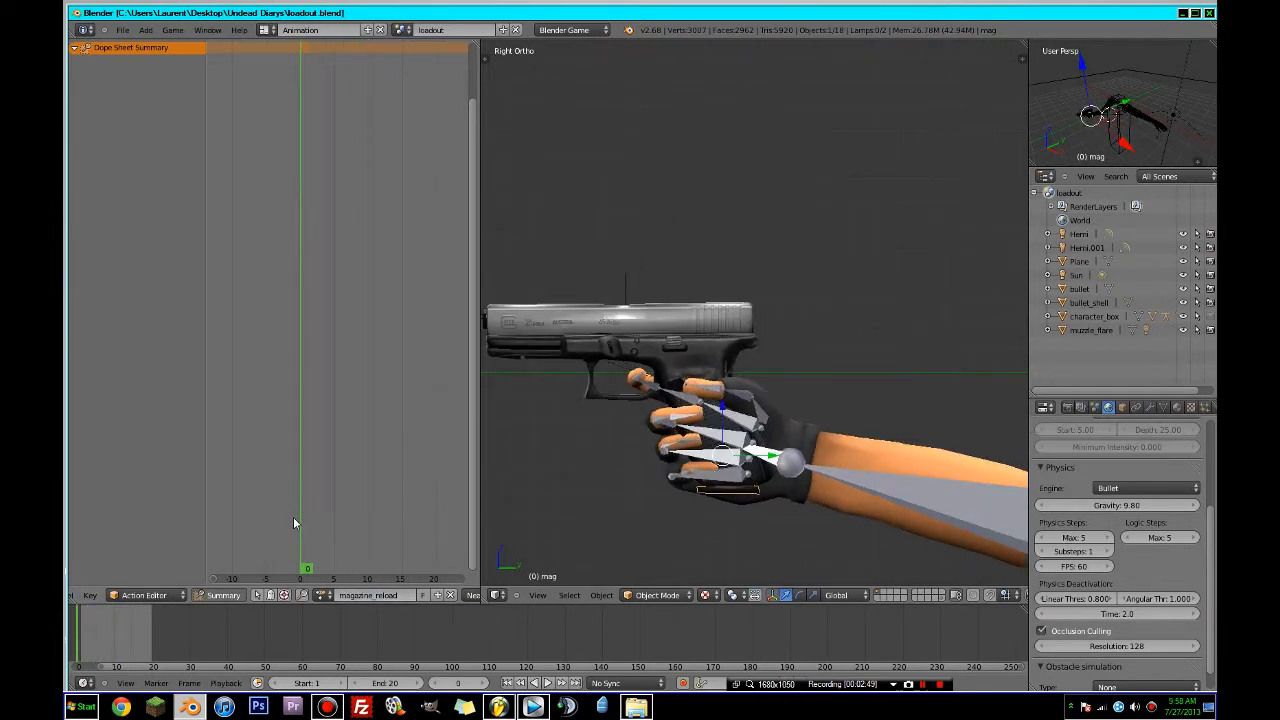
pyautogui.press('i')
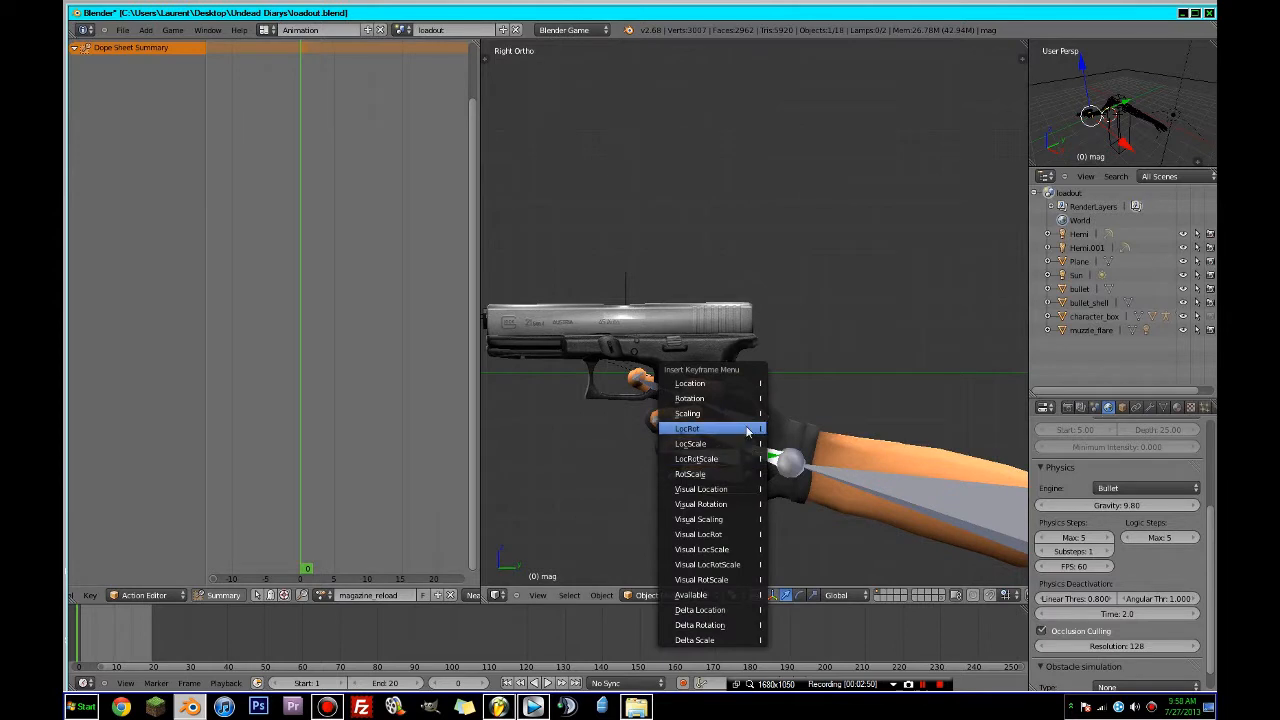
pyautogui.click(715, 457)
# - Insert a LocRotScale keyframe for the mag object at frame 10
pyautogui.moveTo(325, 524); pyautogui.dragTo(367, 508)
pyautogui.scroll(-4, 653, 515)
pyautogui.scroll(-2, 653, 515)
pyautogui.press('i')
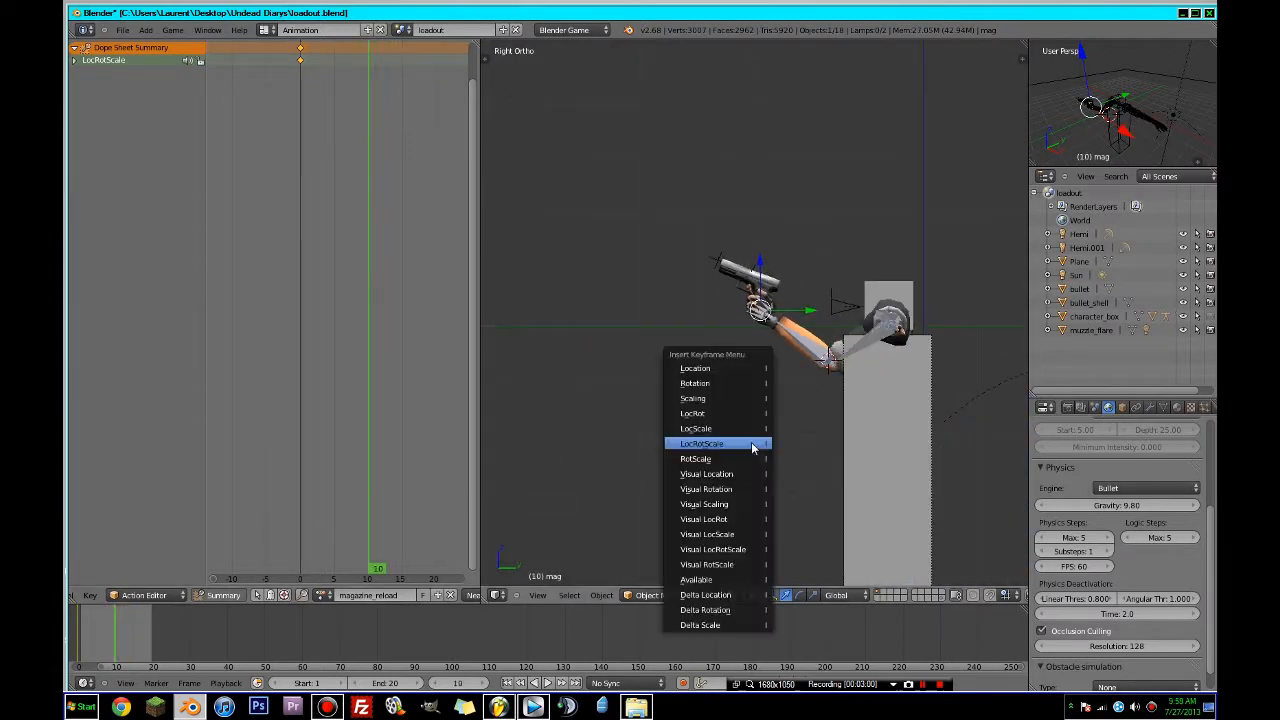
pyautogui.click(730, 443)
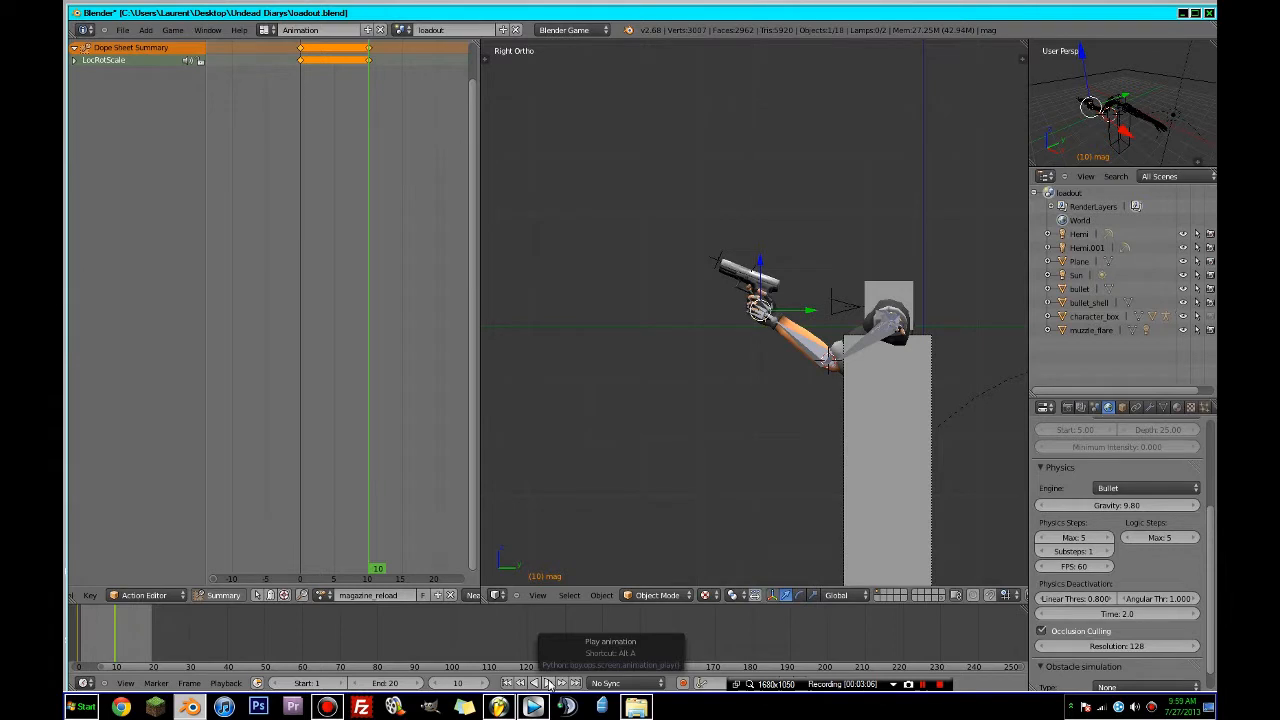
pyautogui.moveTo(359, 357)
pyautogui.mouseDown()
pyautogui.moveTo(333, 373)
pyautogui.moveTo(369, 367)
pyautogui.mouseUp()
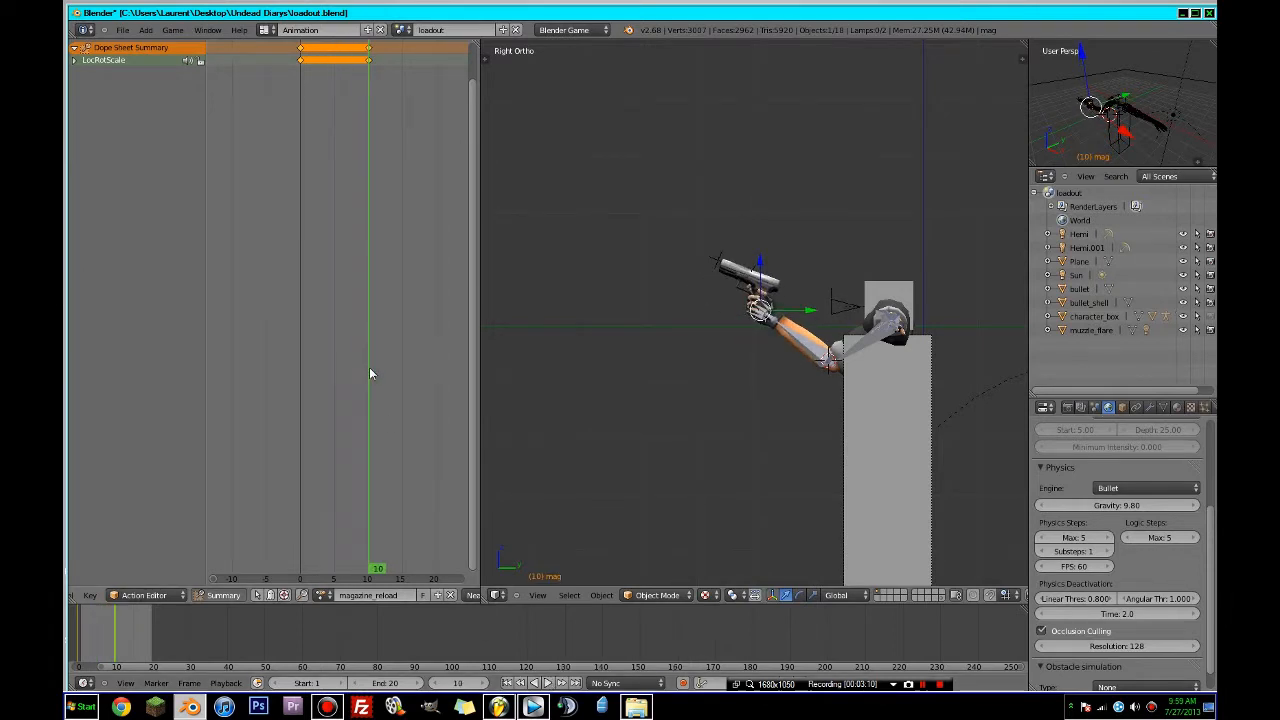
pyautogui.scroll(3, 739, 428)
pyautogui.scroll(3, 739, 428)
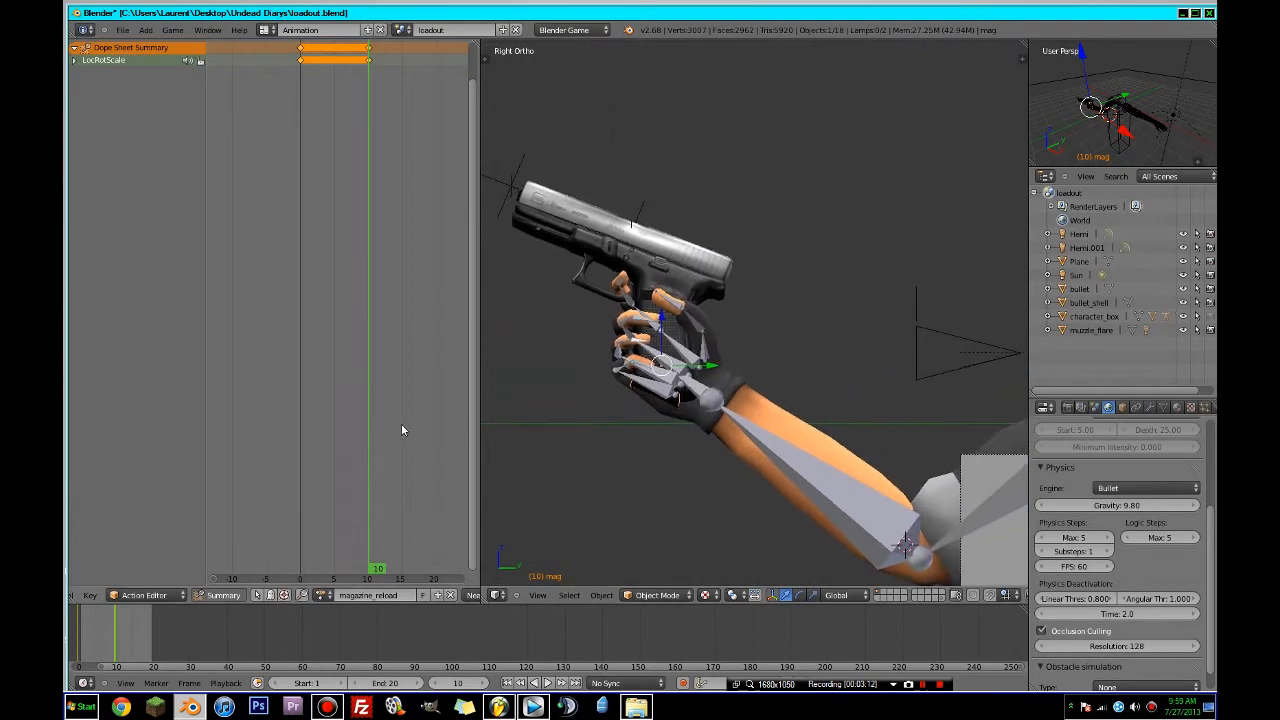
pyautogui.click(389, 426)
pyautogui.moveTo(390, 427); pyautogui.dragTo(368, 455)
# - Select the armature in Pose Mode and duplicate the reload action's frame 10 keyframes to frame 15
pyautogui.scroll(-3, 705, 442)
pyautogui.rightClick(789, 404)
pyautogui.rightClick(789, 404)
pyautogui.hotkey('ctrl', 'Tab')
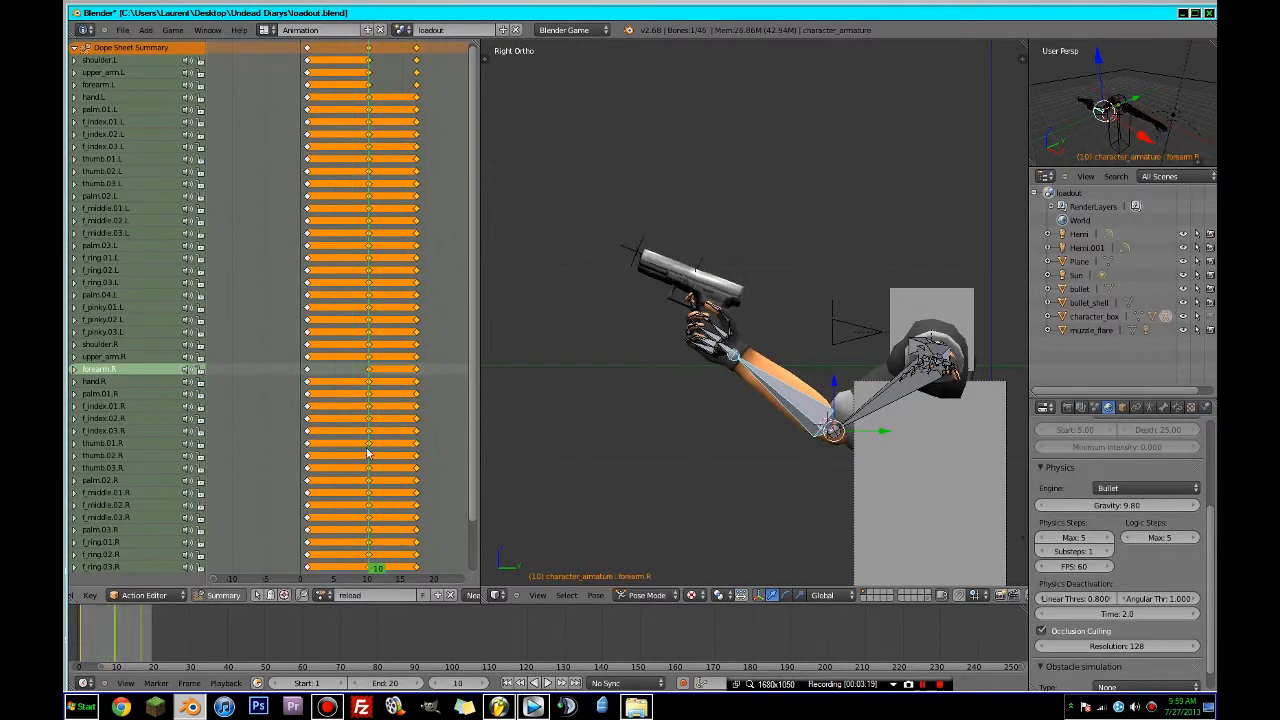
pyautogui.rightClick(371, 48)
pyautogui.hotkey('shift', 'd')
pyautogui.click(405, 50)
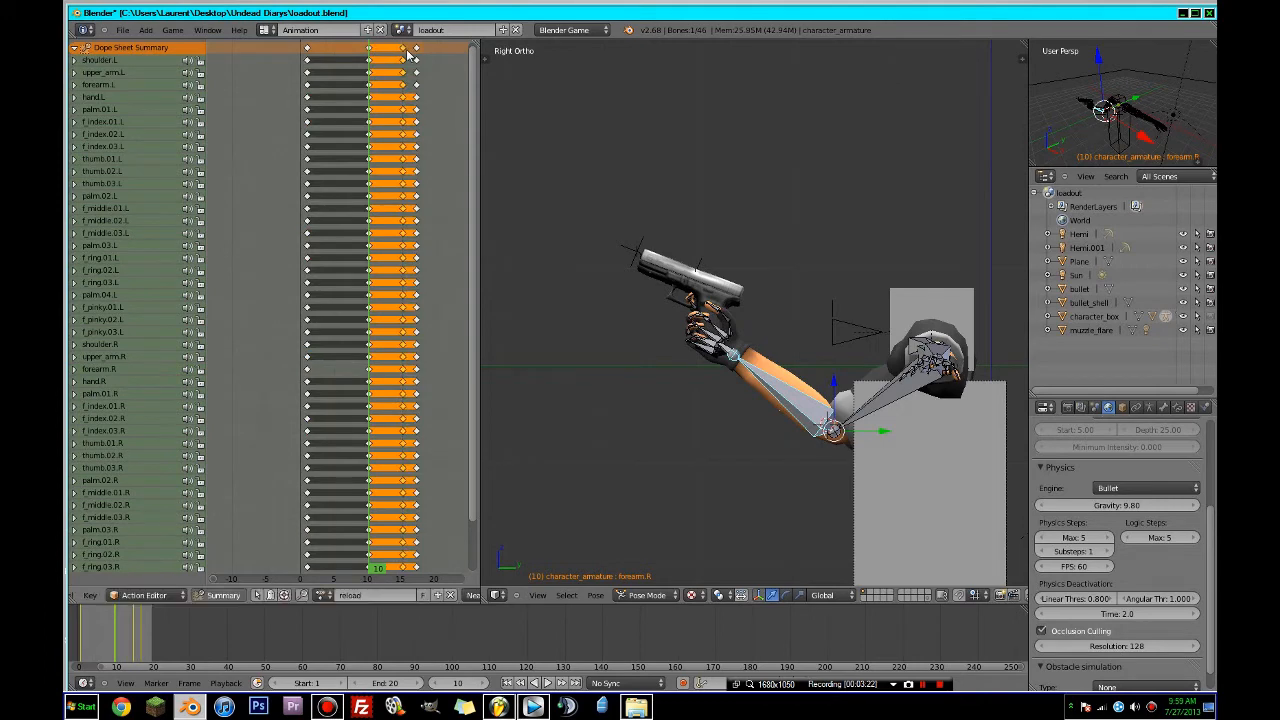
# - Move the reload action's frame 17 keyframes to frame 20 and save the file
pyautogui.press('g')
pyautogui.click(441, 55)
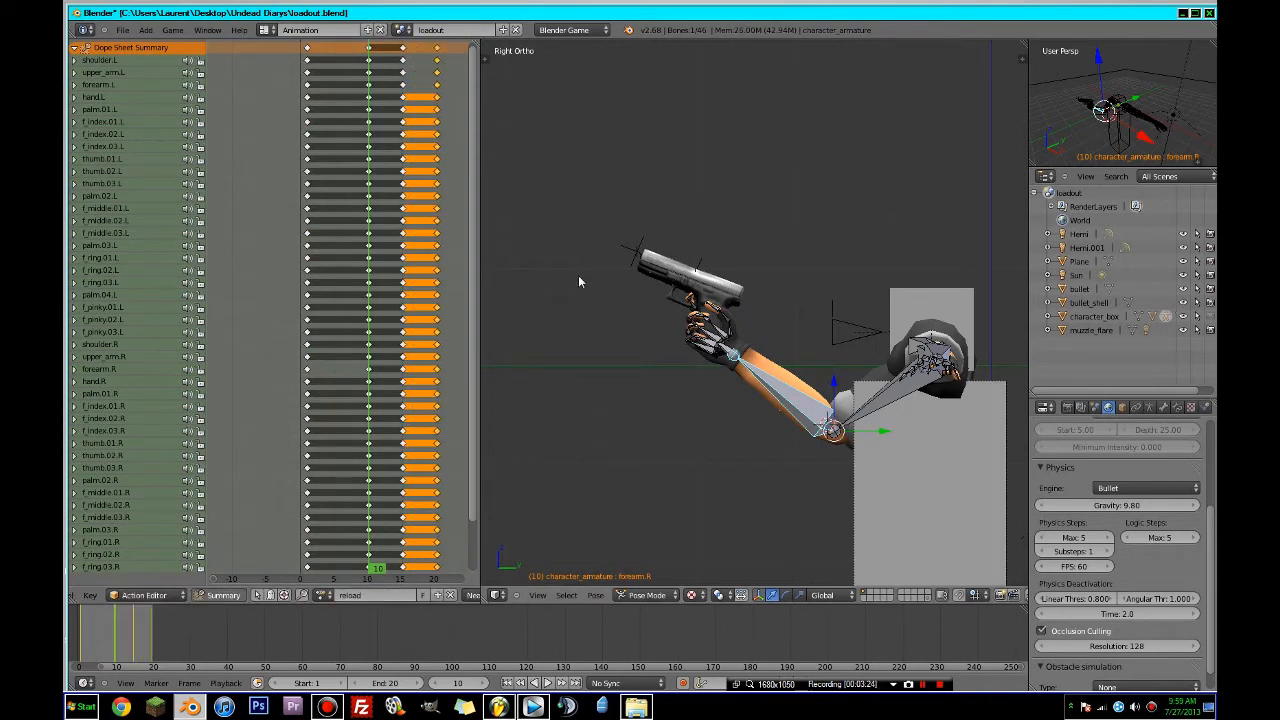
pyautogui.hotkey('ctrl', 's')
pyautogui.click(660, 329)
# - At frame 15, move the mag object straight down along Z below the pistol and insert a LocRotScale keyframe
pyautogui.scroll(1, 700, 358)
pyautogui.rightClick(700, 358)
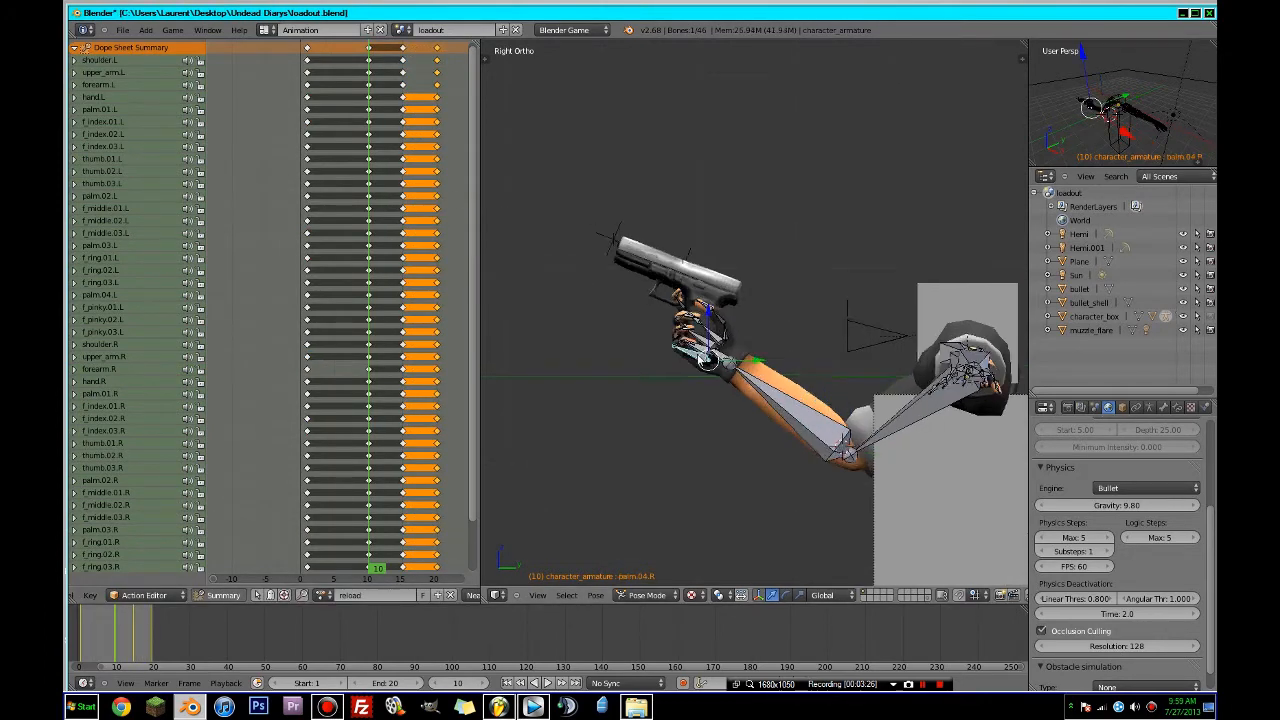
pyautogui.scroll(8, 707, 362)
pyautogui.rightClick(725, 398)
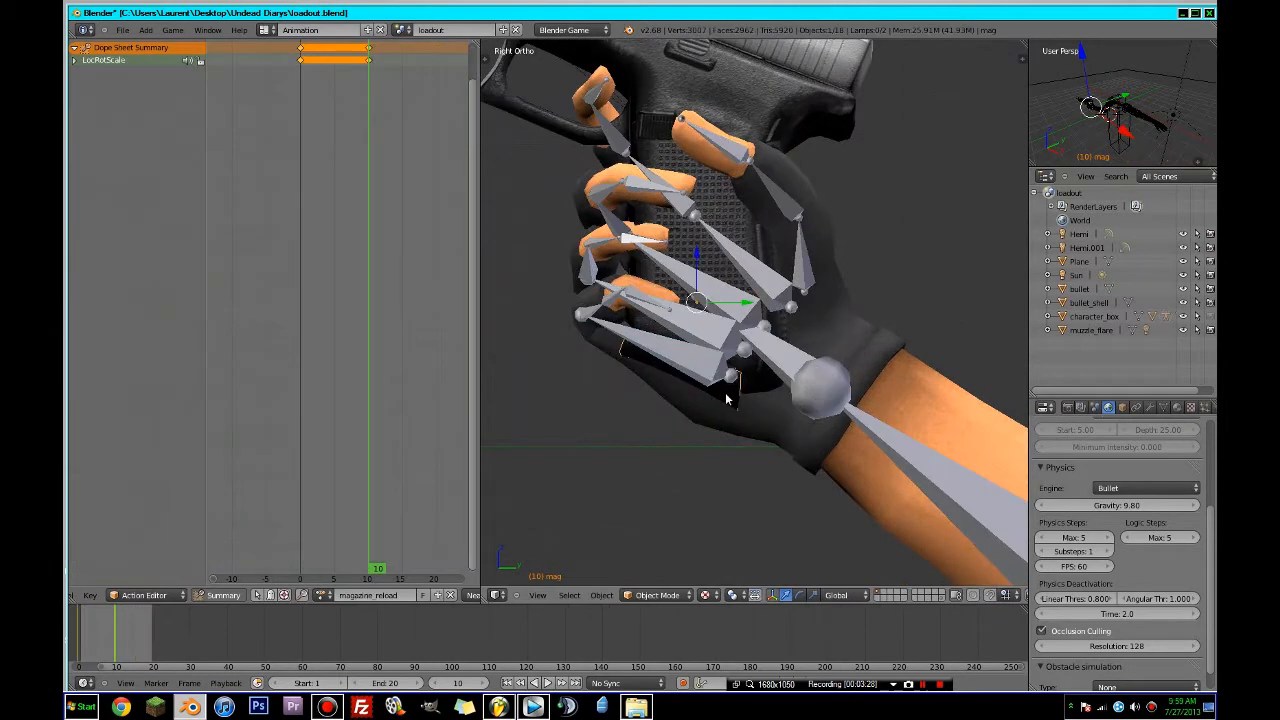
pyautogui.scroll(-8, 712, 385)
pyautogui.moveTo(398, 336)
pyautogui.mouseDown()
pyautogui.moveTo(463, 337)
pyautogui.moveTo(403, 338)
pyautogui.mouseUp()
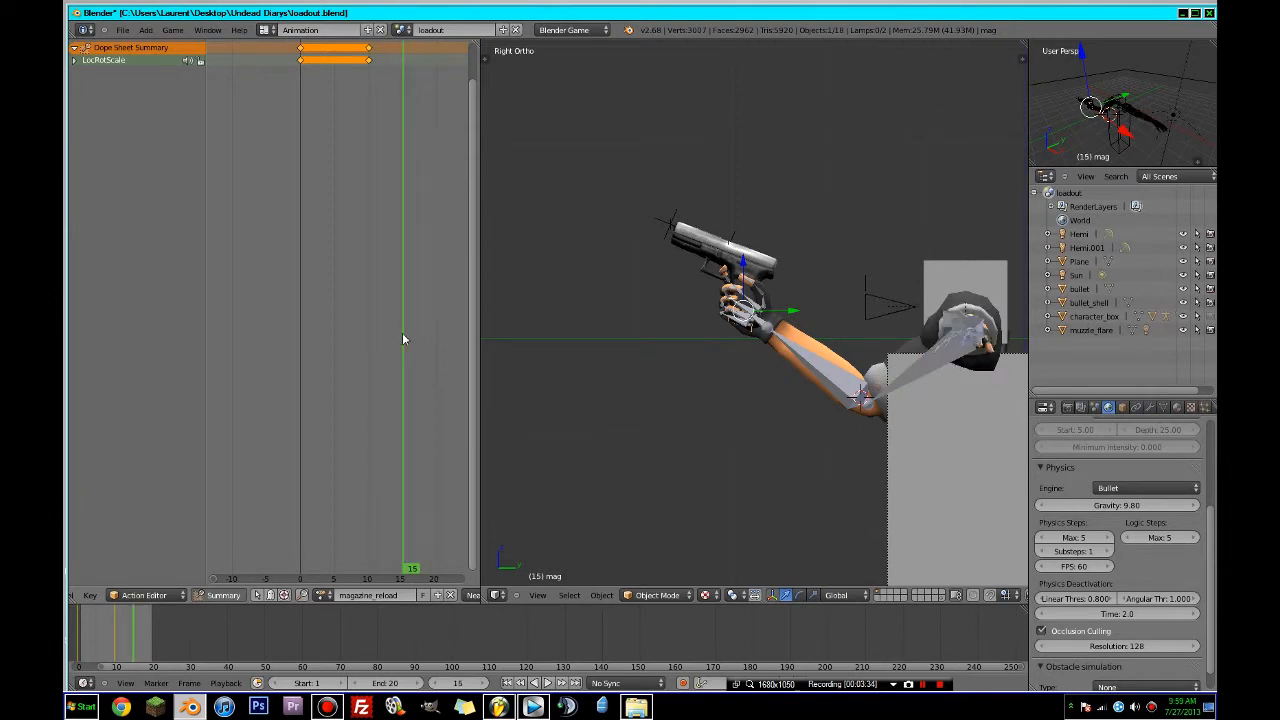
pyautogui.press('g')
pyautogui.press('z')
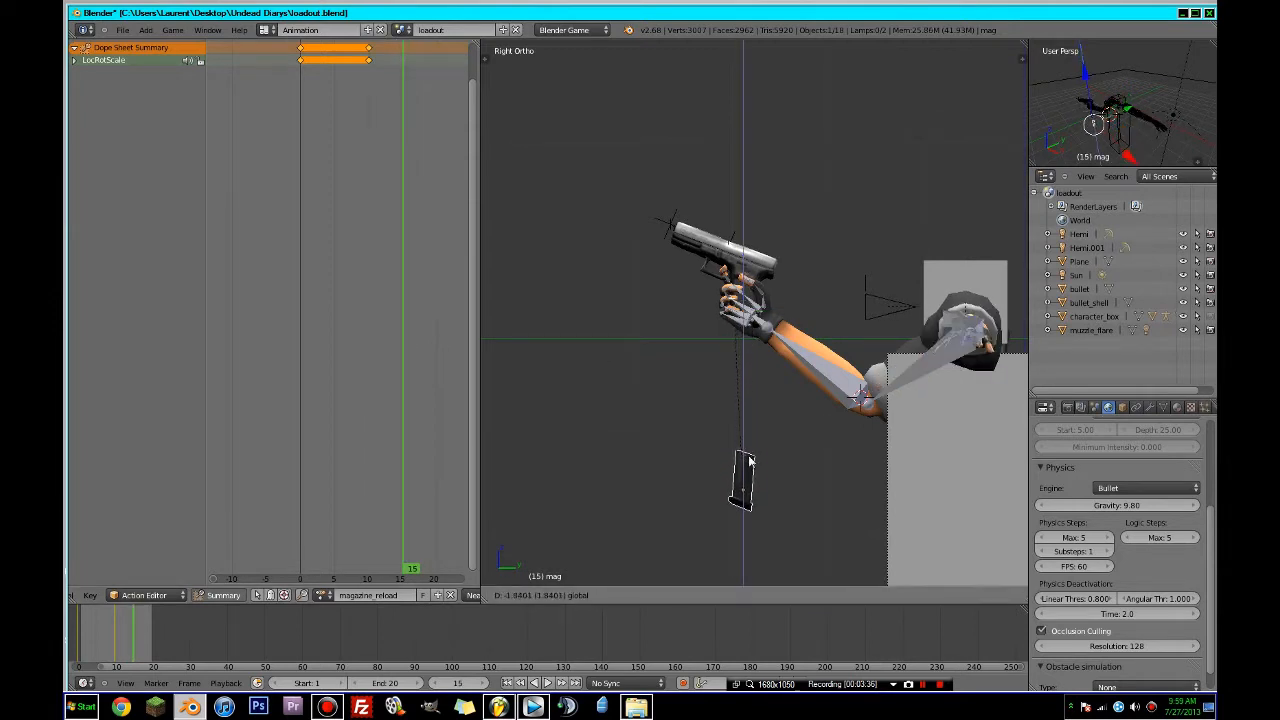
pyautogui.click(749, 543)
pyautogui.press('i')
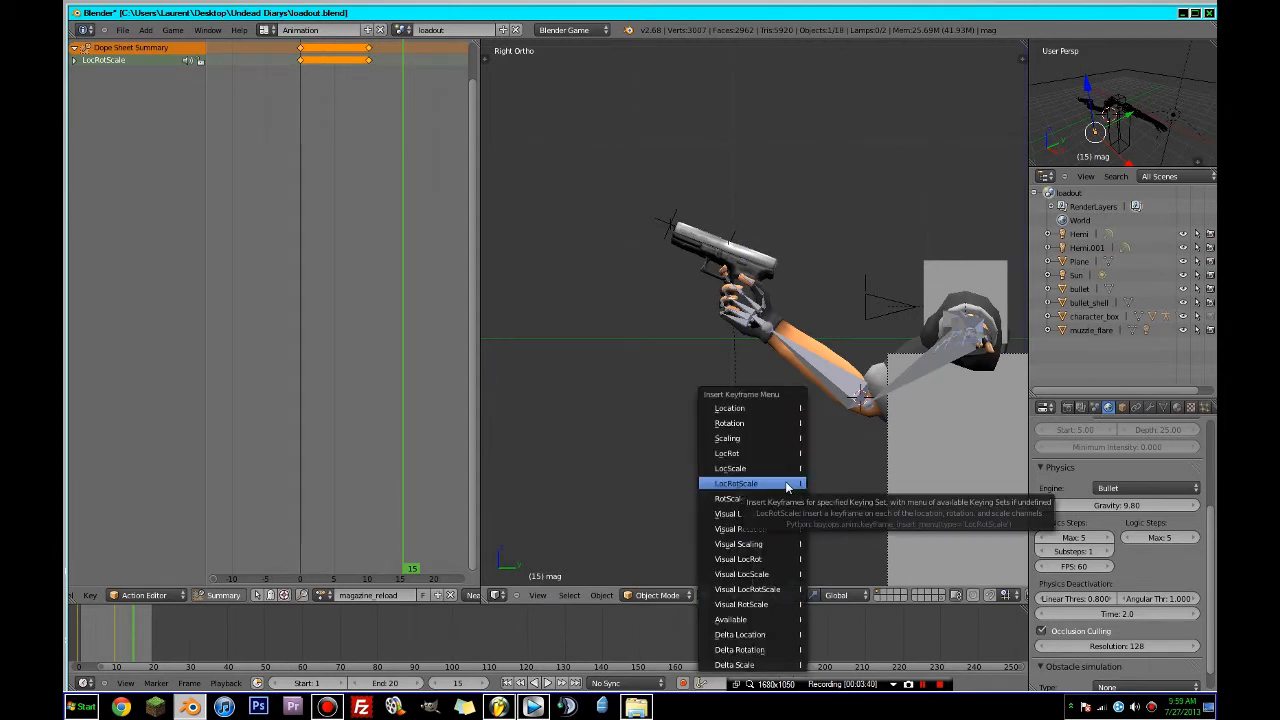
pyautogui.click(787, 484)
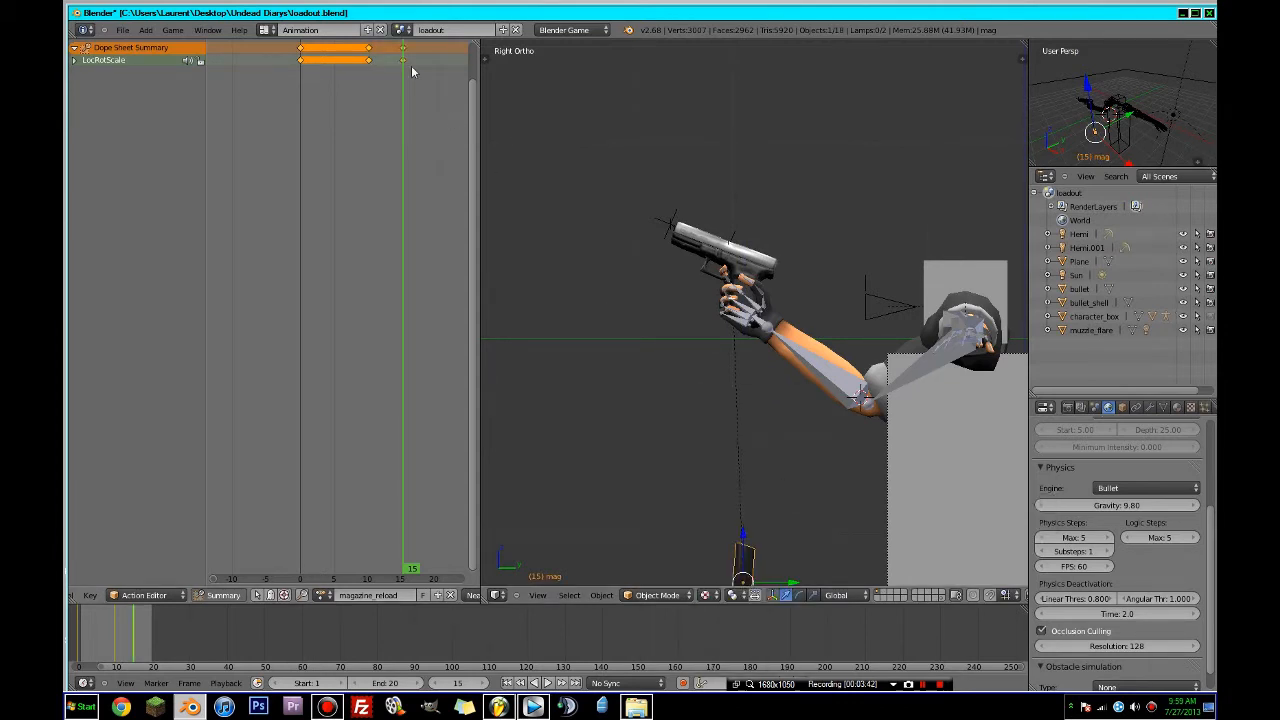
# - Insert a LocRotScale keyframe for the falling mag at frame 13 and save the file
pyautogui.press('KP_0')
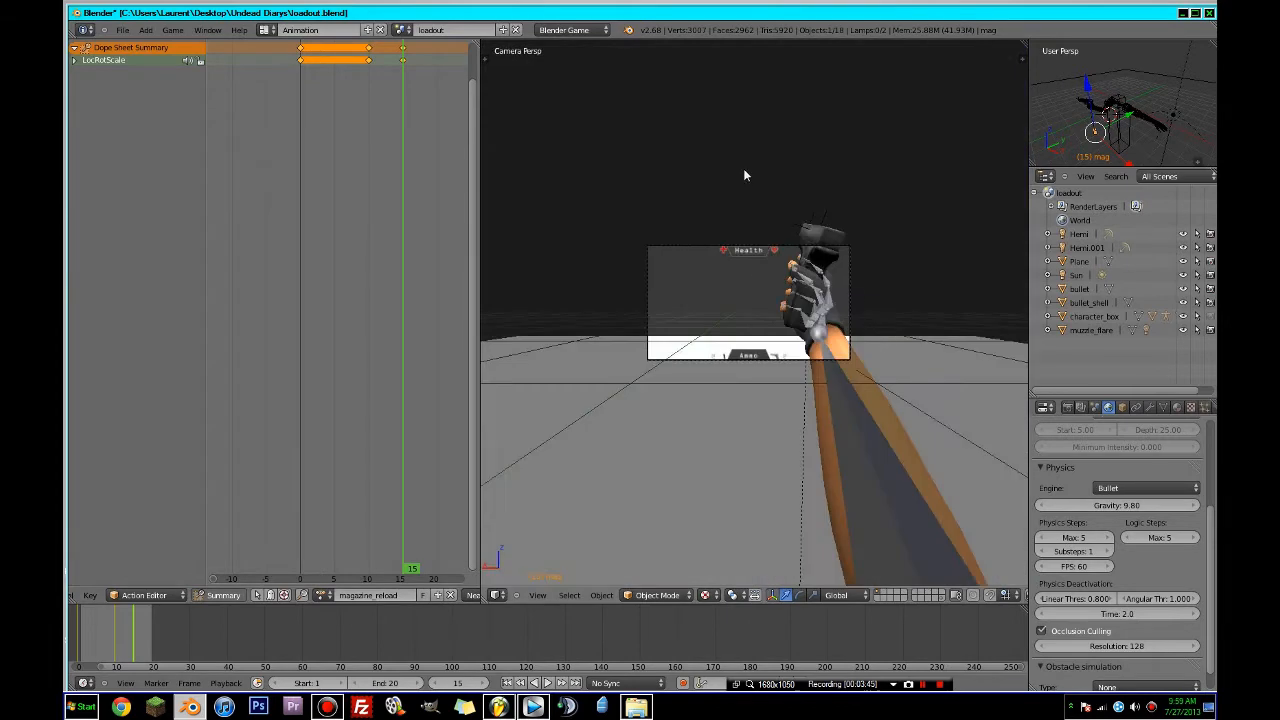
pyautogui.moveTo(402, 78)
pyautogui.mouseDown()
pyautogui.moveTo(374, 83)
pyautogui.moveTo(388, 86)
pyautogui.mouseUp()
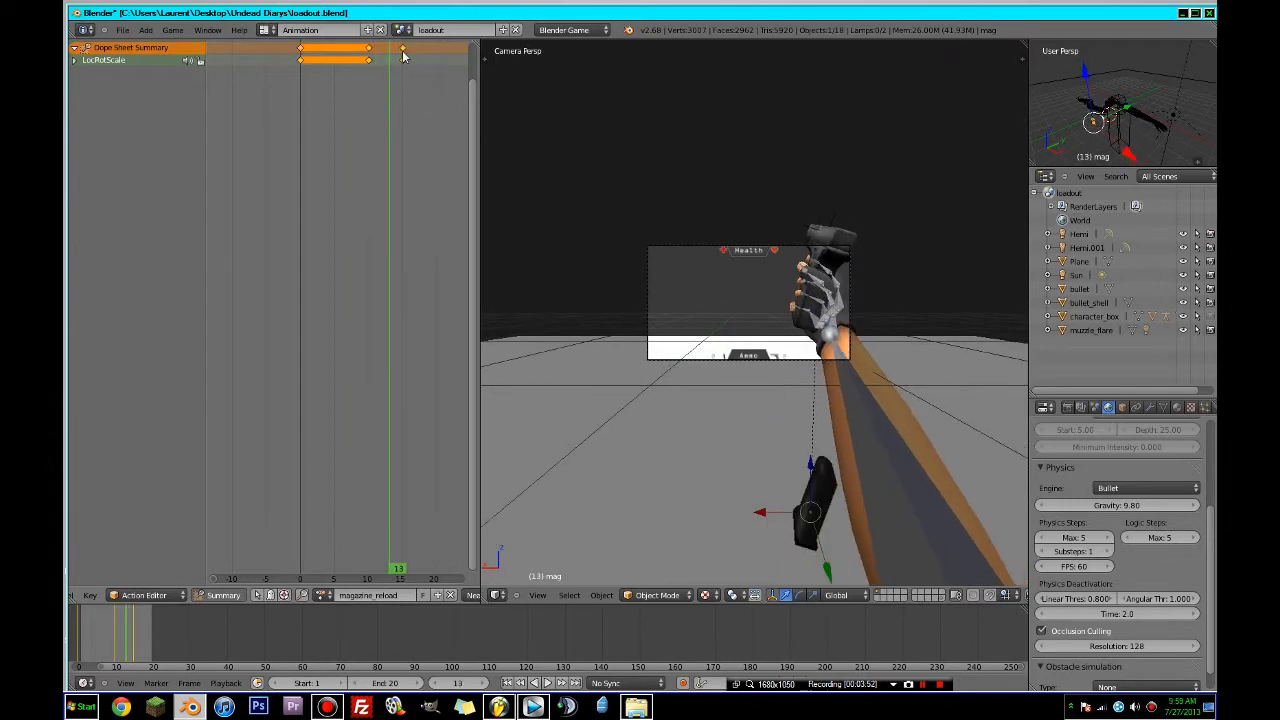
pyautogui.press('i')
pyautogui.click(695, 342)
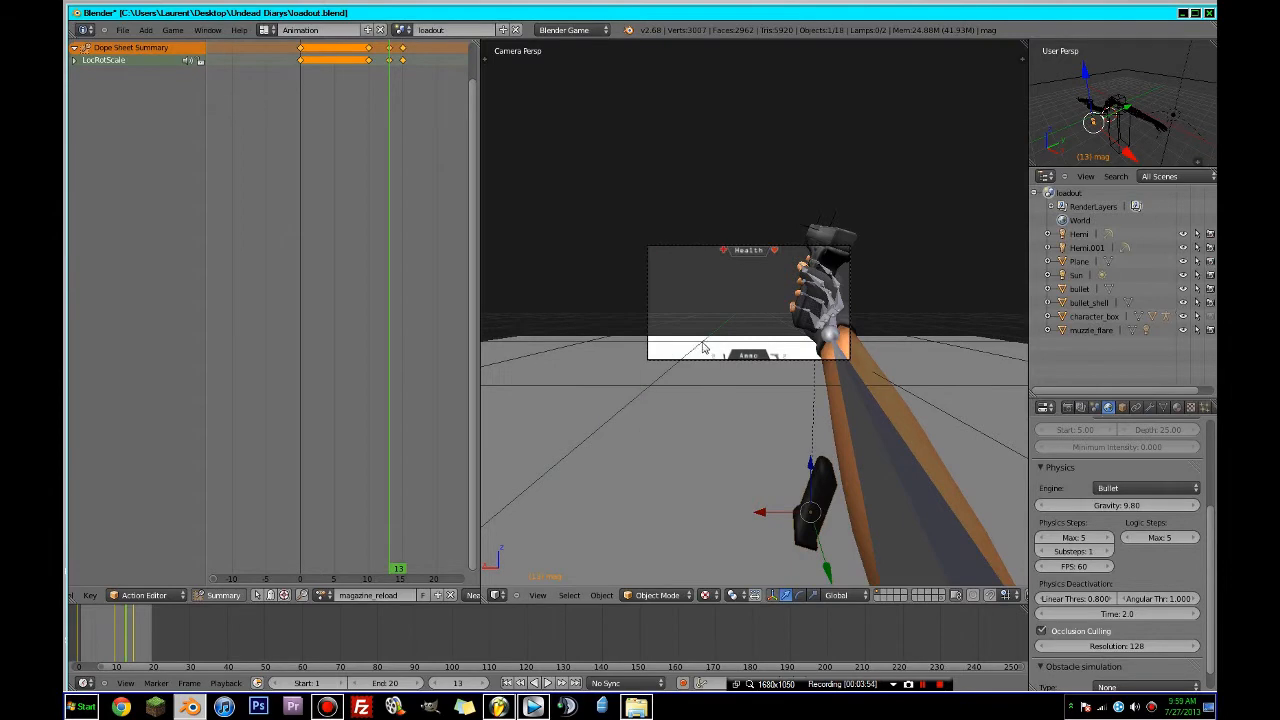
pyautogui.moveTo(702, 346); pyautogui.dragTo(871, 368, button='middle')
pyautogui.hotkey('ctrl', 's')
pyautogui.click(873, 370)
# - At frame 15, lay the mag flat and turn it around about the global Z axis
pyautogui.scroll(-5, 875, 371)
pyautogui.scroll(-3, 875, 371)
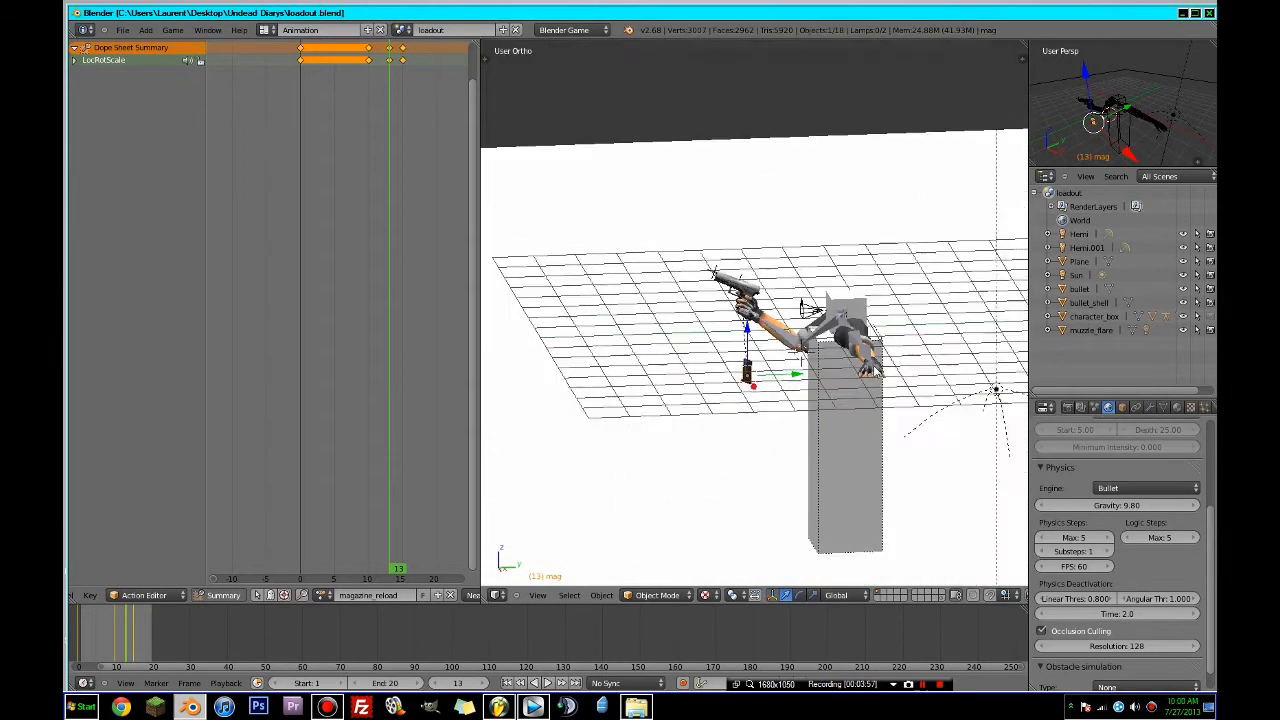
pyautogui.rightClick(402, 47)
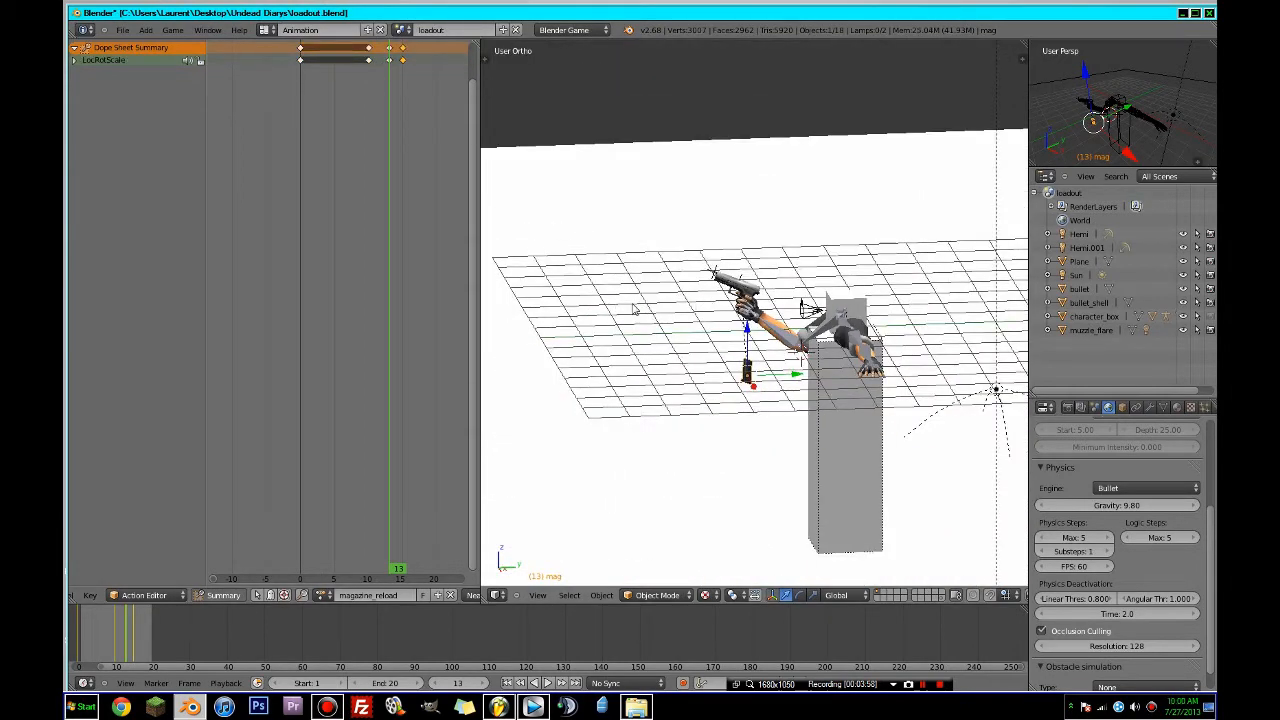
pyautogui.moveTo(401, 148); pyautogui.dragTo(403, 153)
pyautogui.moveTo(829, 322); pyautogui.dragTo(768, 304, button='middle')
pyautogui.press('KP_7')
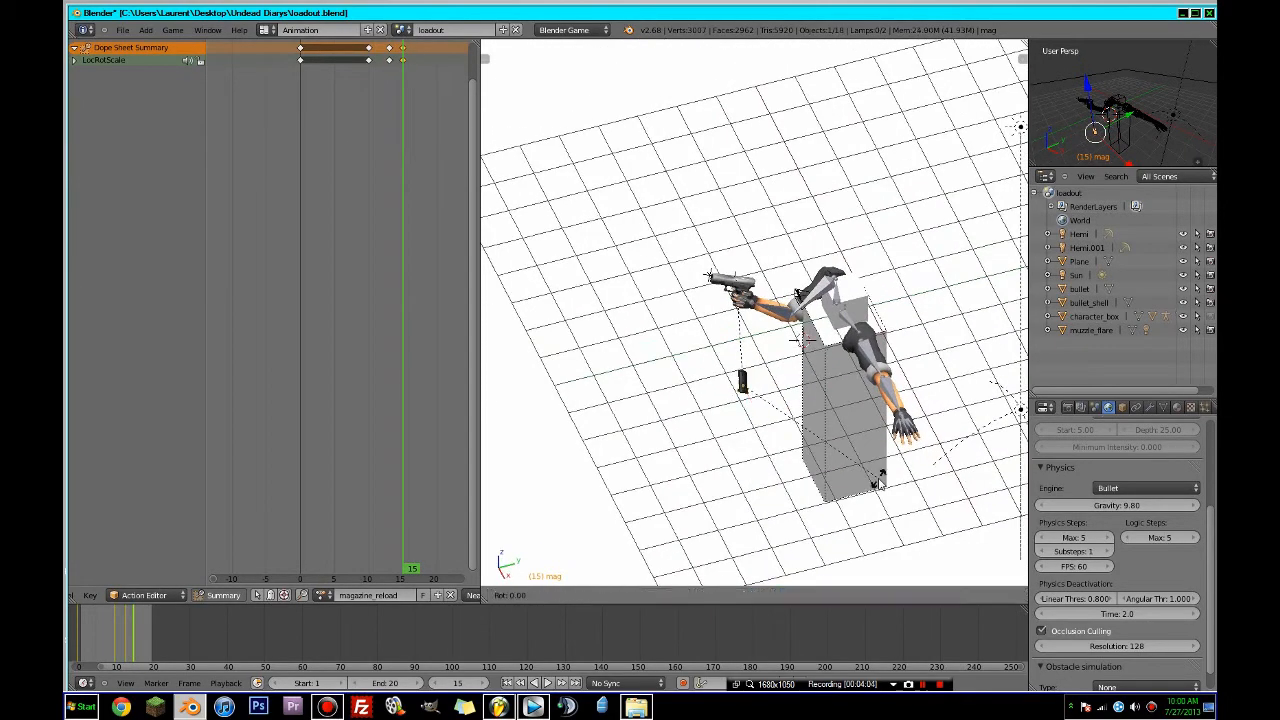
pyautogui.scroll(2, 879, 484)
pyautogui.keyDown('shift'); pyautogui.moveTo(879, 484); pyautogui.dragTo(968, 404, button='middle'); pyautogui.keyUp('shift')
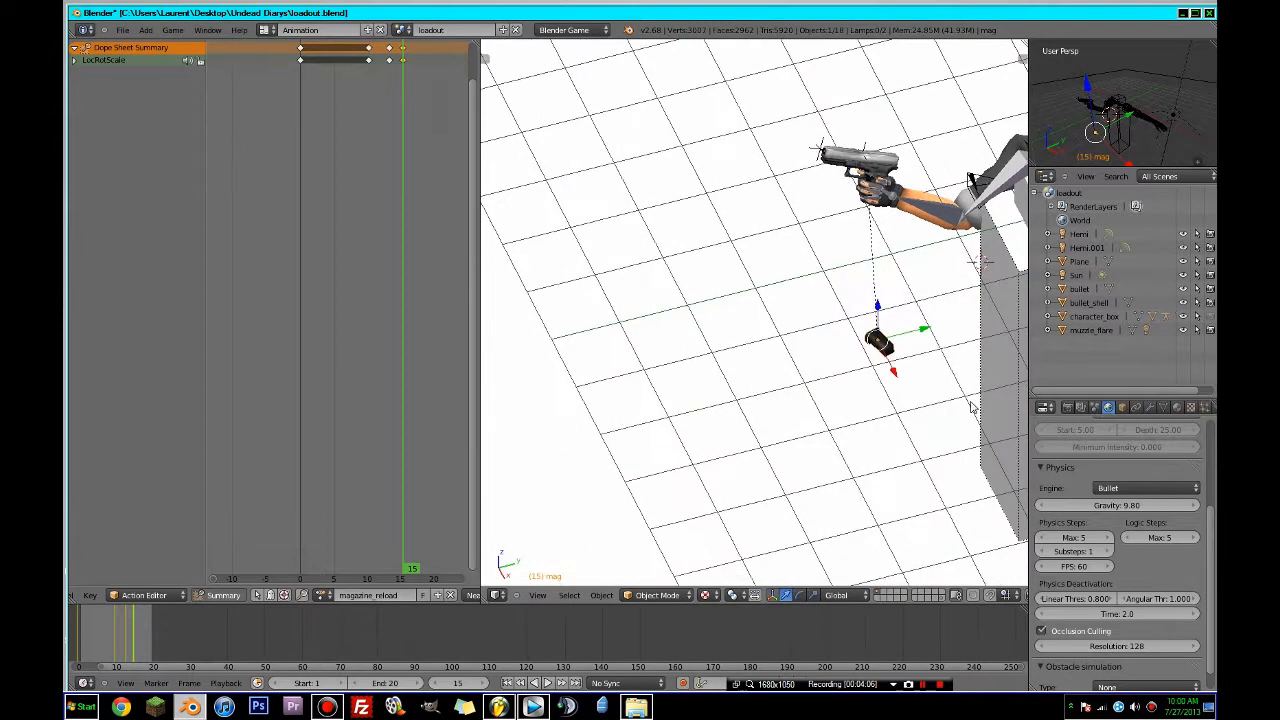
pyautogui.write('rz90')
pyautogui.press('Return')
pyautogui.write('rz')
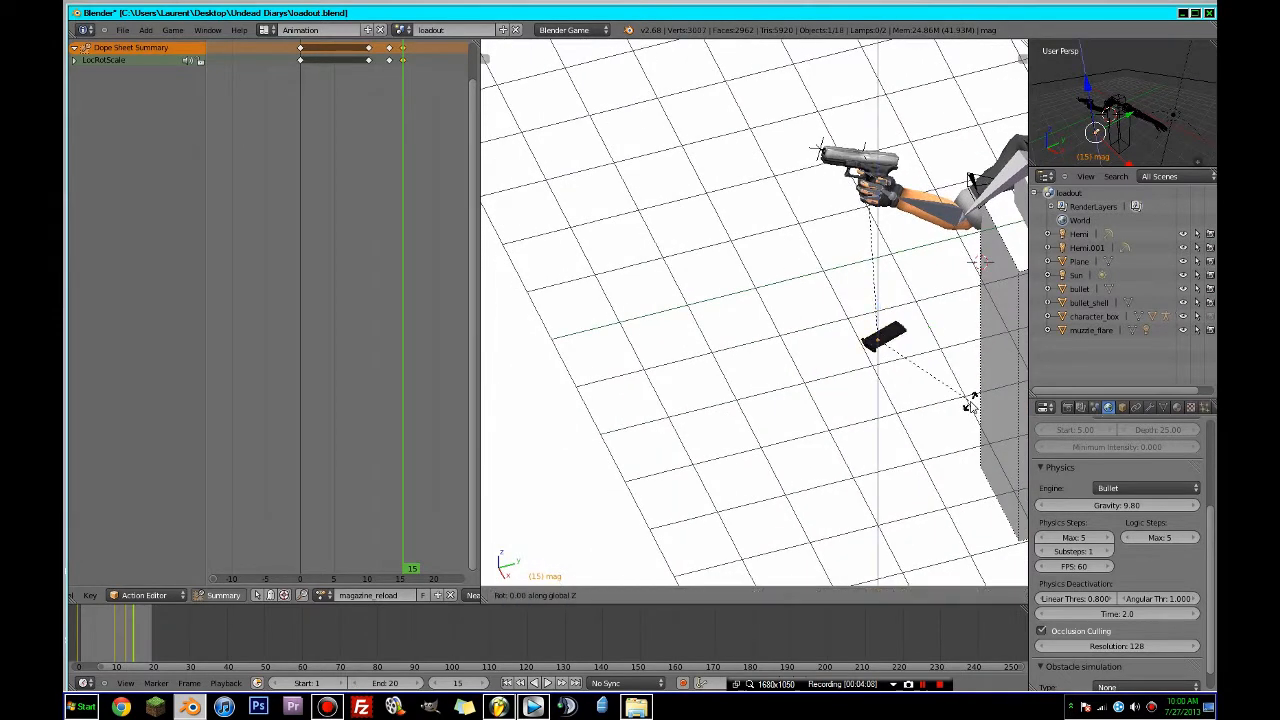
pyautogui.write('90')
pyautogui.press('Return')
# - Rotate the mag 180 degrees about the global Y axis and turn it to lie sideways along X
pyautogui.press('r')
pyautogui.press('y')
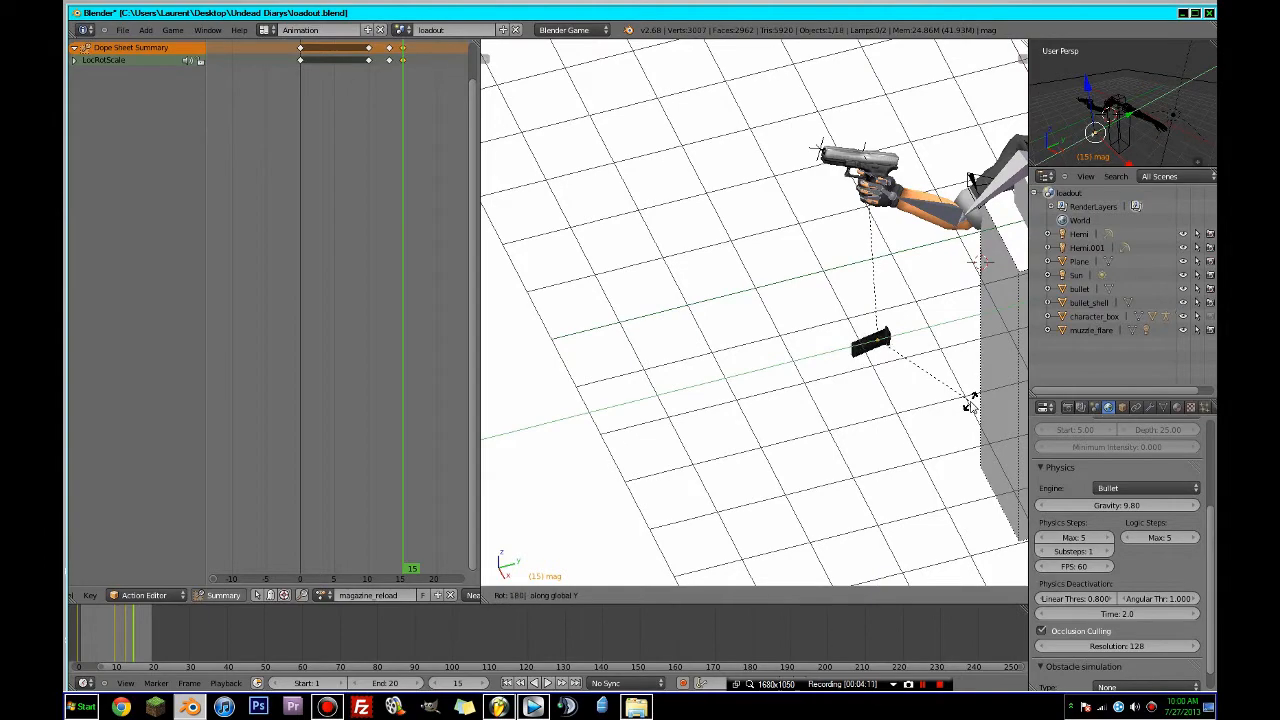
pyautogui.press('Return')
pyautogui.moveTo(970, 405); pyautogui.dragTo(857, 385, button='middle')
pyautogui.press('r')
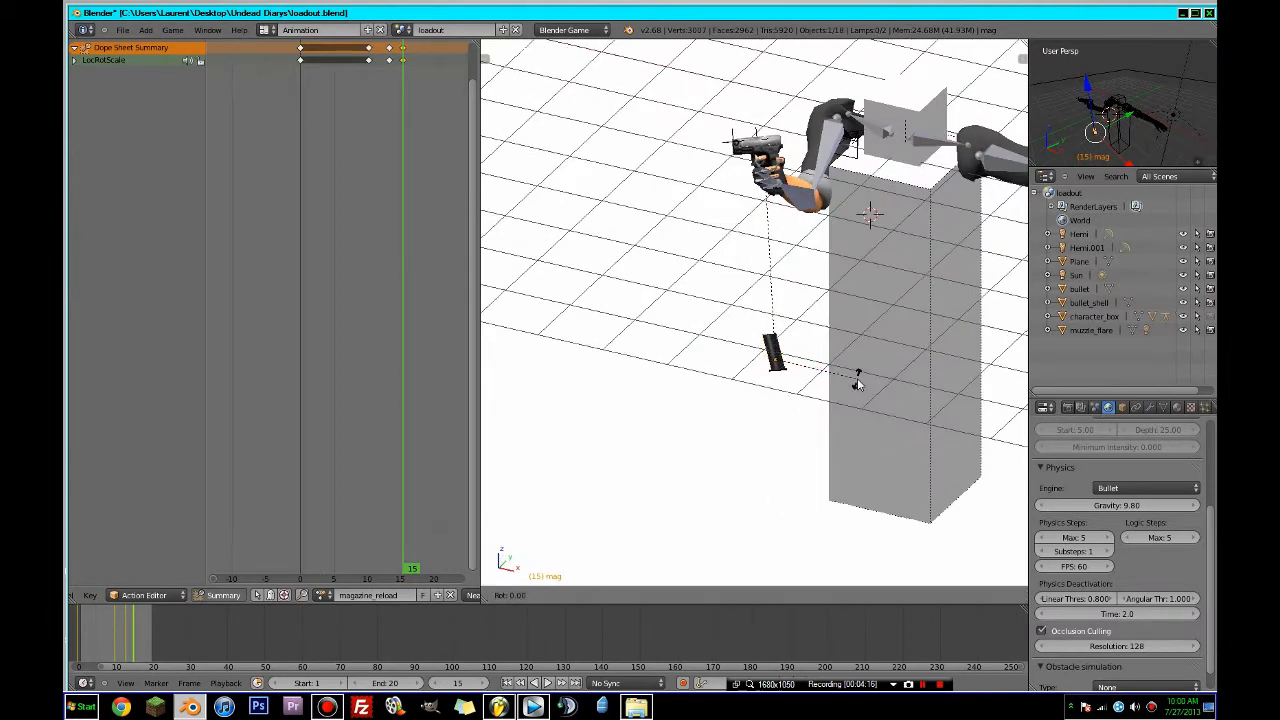
pyautogui.press('y')
pyautogui.press('Return')
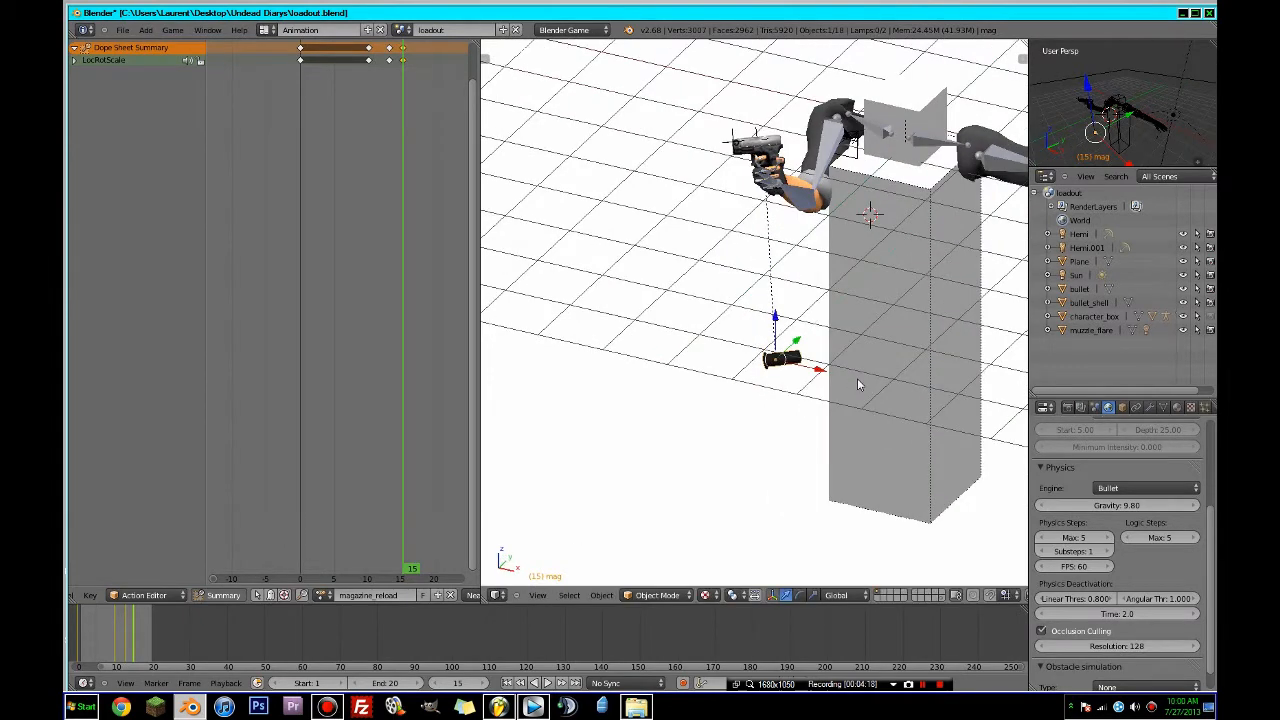
# - Flip the mag's direction and rotate it further about the global X and Z axes
pyautogui.moveTo(857, 378); pyautogui.dragTo(915, 415, button='middle')
pyautogui.press('r')
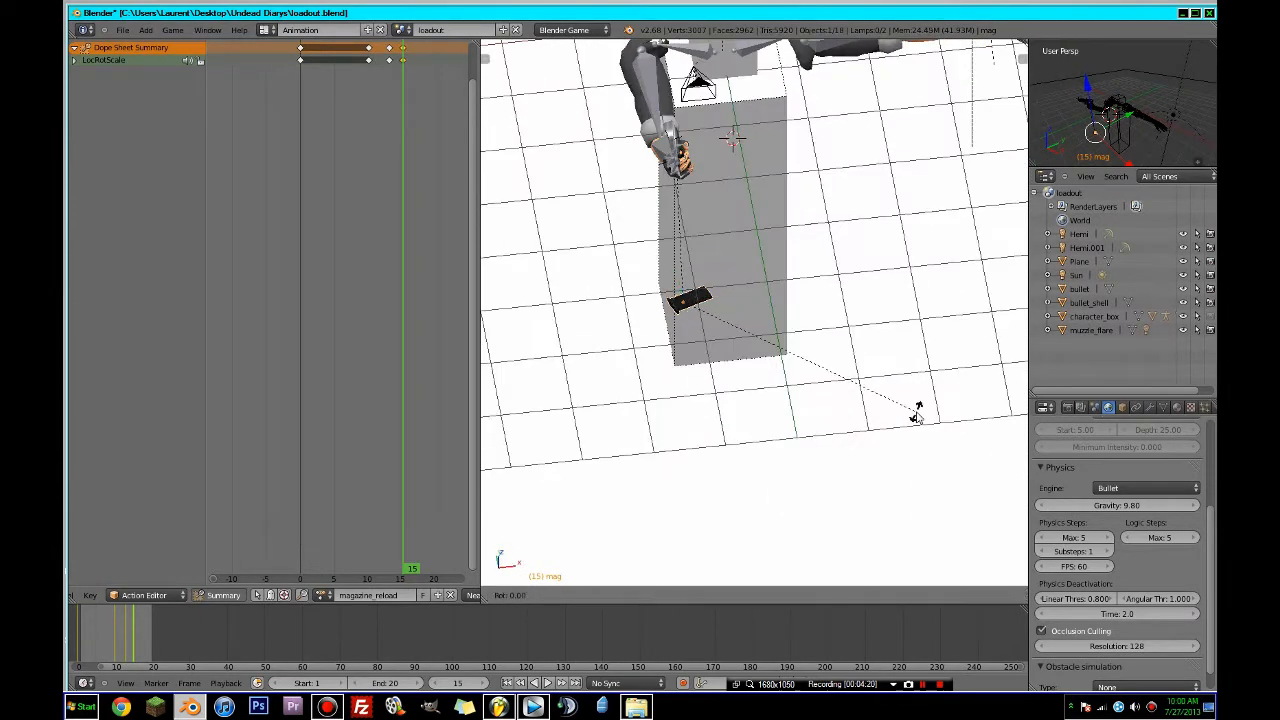
pyautogui.press('Return')
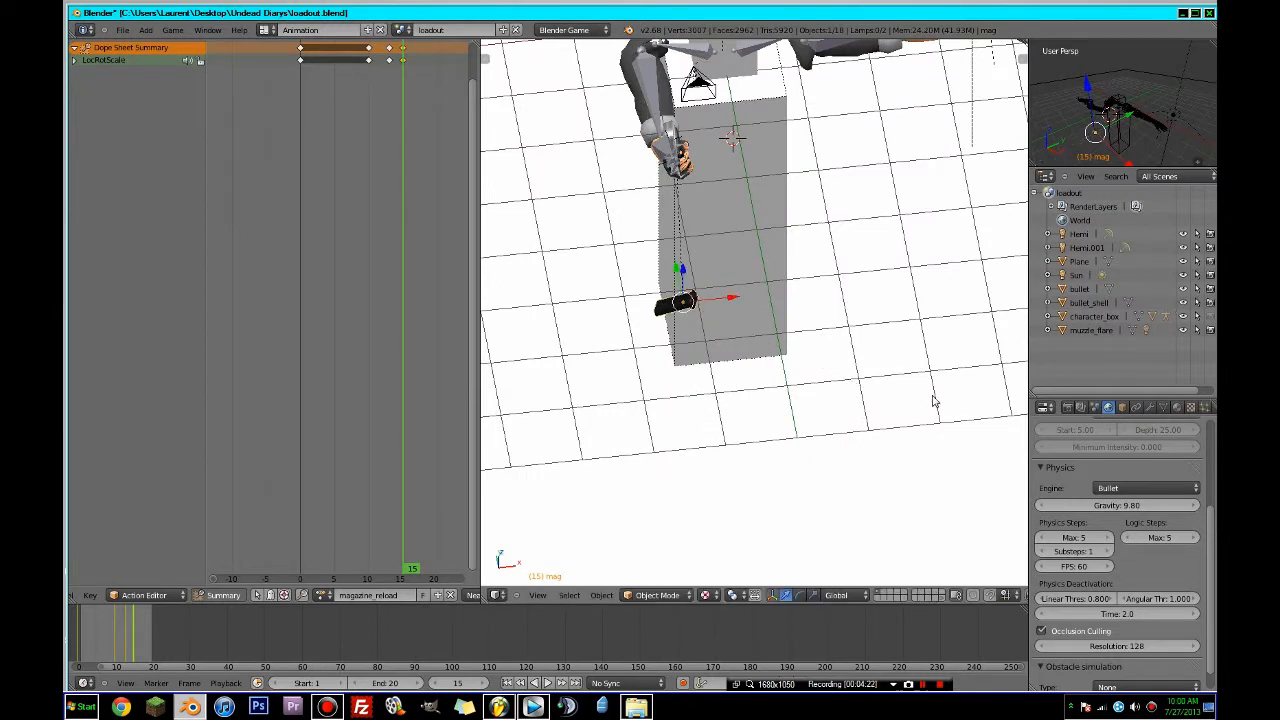
pyautogui.press('r')
pyautogui.press('x')
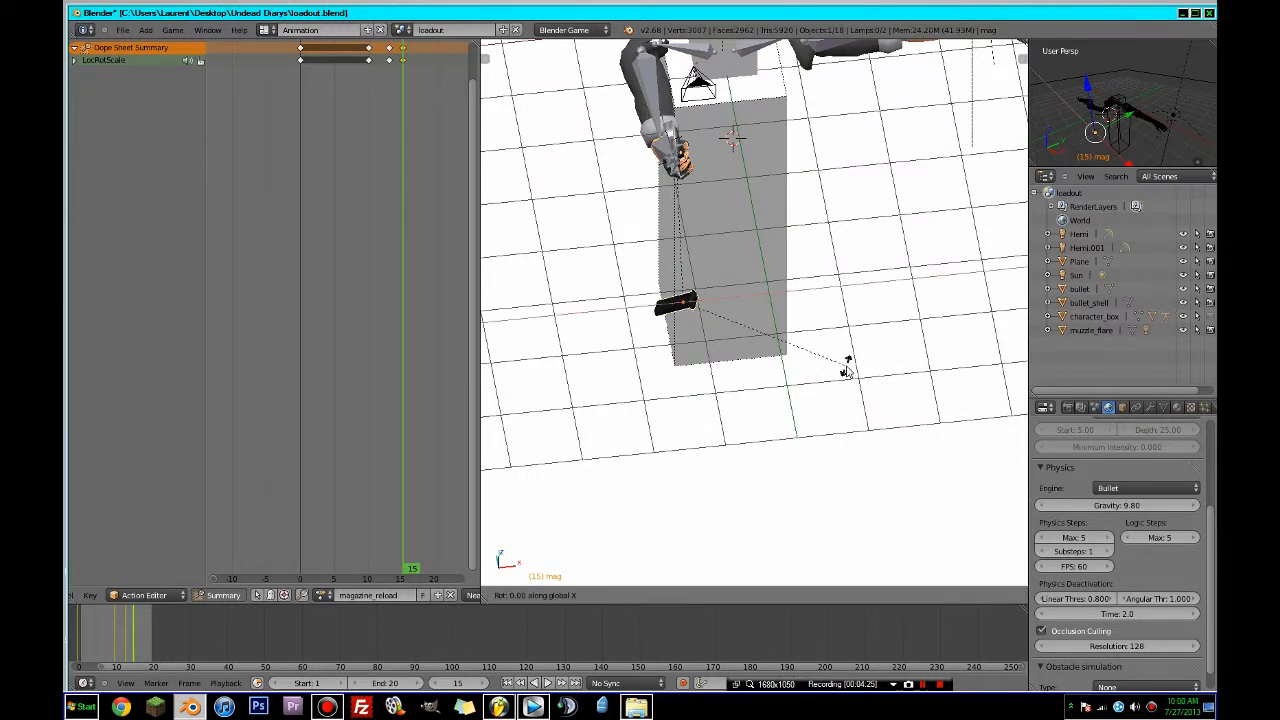
pyautogui.press('Return')
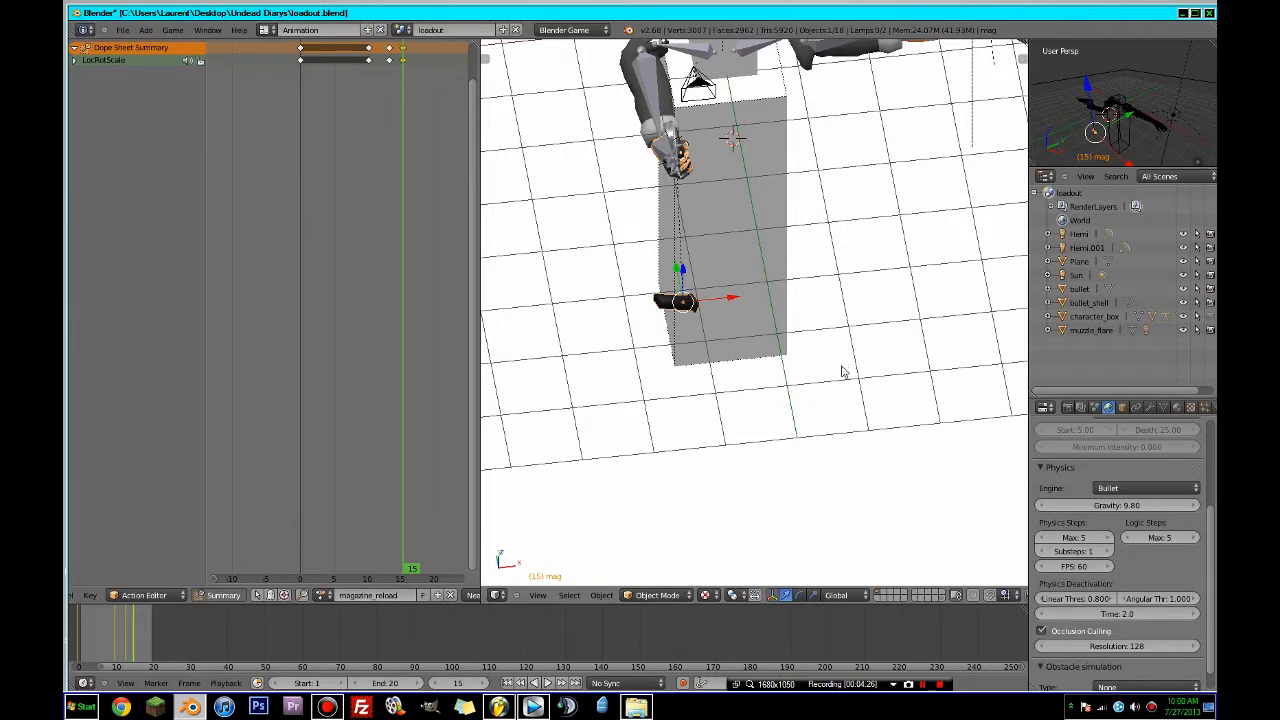
pyautogui.press('r')
pyautogui.press('z')
pyautogui.press('Return')
# - Move the mag across to the open left hand and raise it to just under the palm
pyautogui.press('KP_7')
pyautogui.scroll(-5, 841, 368)
pyautogui.keyDown('shift'); pyautogui.moveTo(841, 366); pyautogui.dragTo(708, 350, button='middle'); pyautogui.keyUp('shift')
pyautogui.press('g')
pyautogui.click(814, 360)
pyautogui.scroll(9, 814, 360)
pyautogui.press('KP_1')
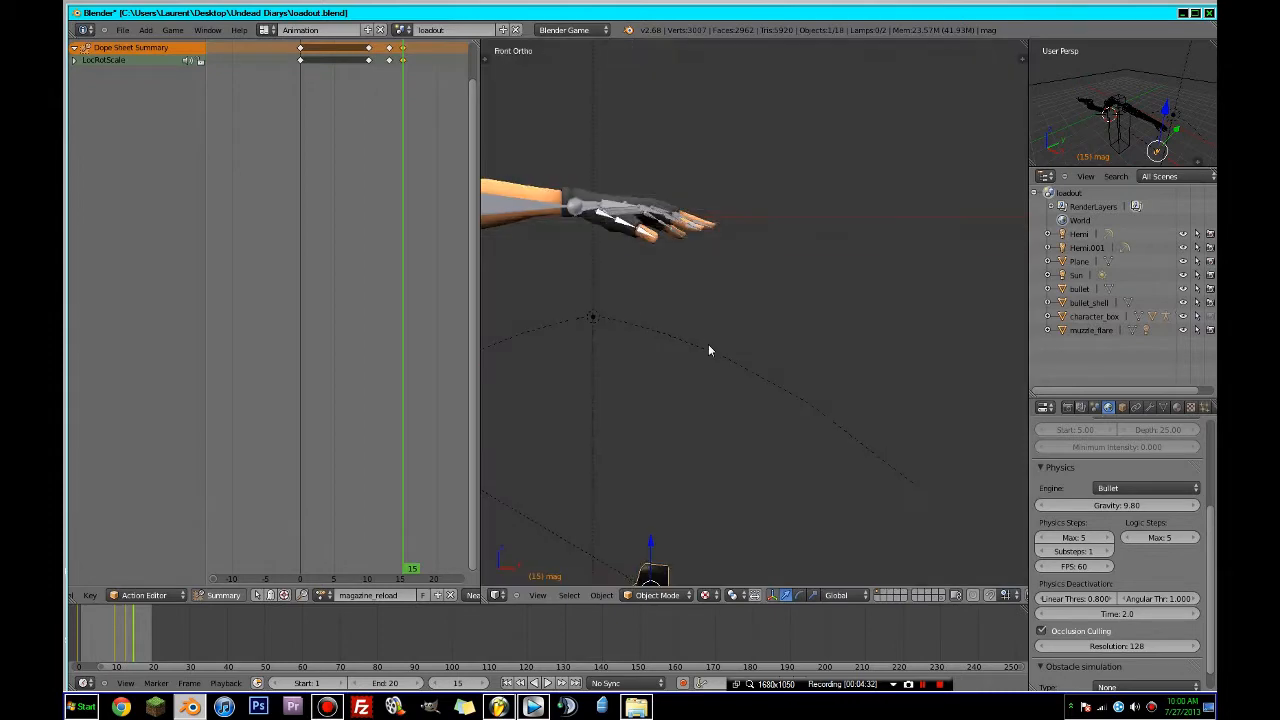
pyautogui.scroll(-6, 708, 346)
pyautogui.press('g')
pyautogui.click(716, 218)
pyautogui.scroll(5, 712, 272)
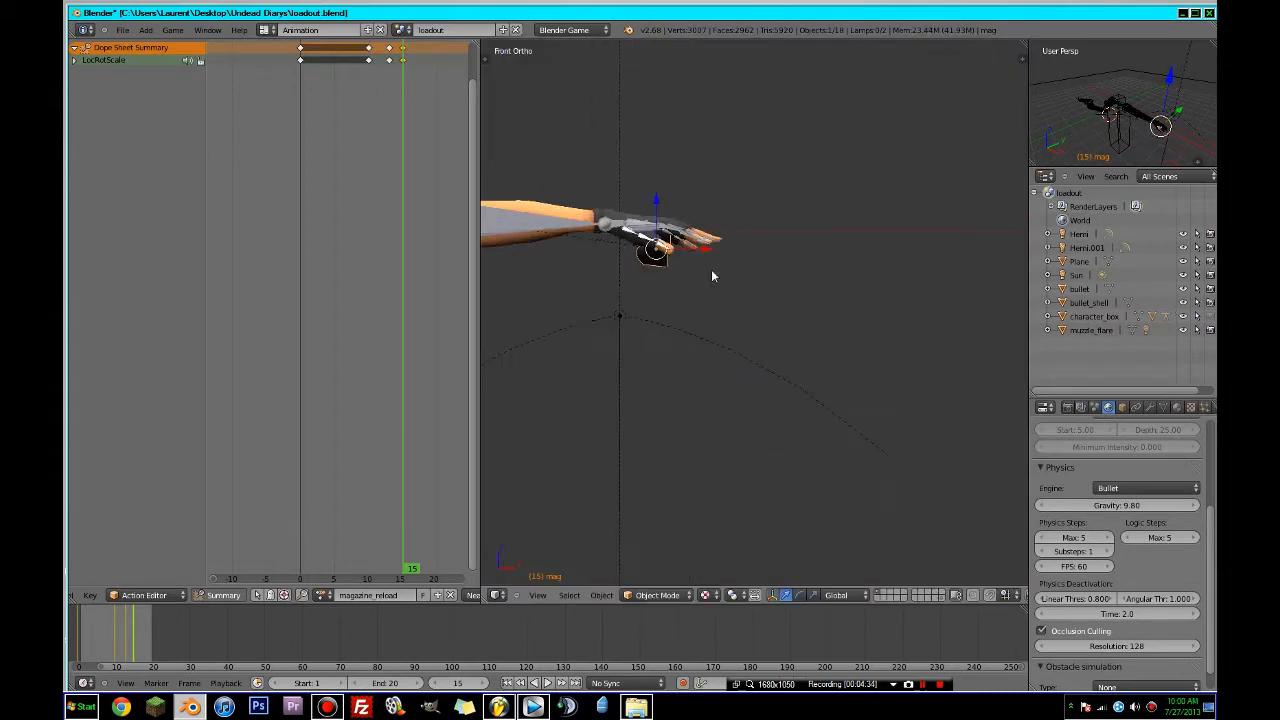
# - Tilt the mag and rotate it about global Z to fit the left palm, and insert a LocRotScale keyframe at frame 15
pyautogui.moveTo(712, 276); pyautogui.dragTo(629, 309, button='middle')
pyautogui.scroll(6, 643, 186)
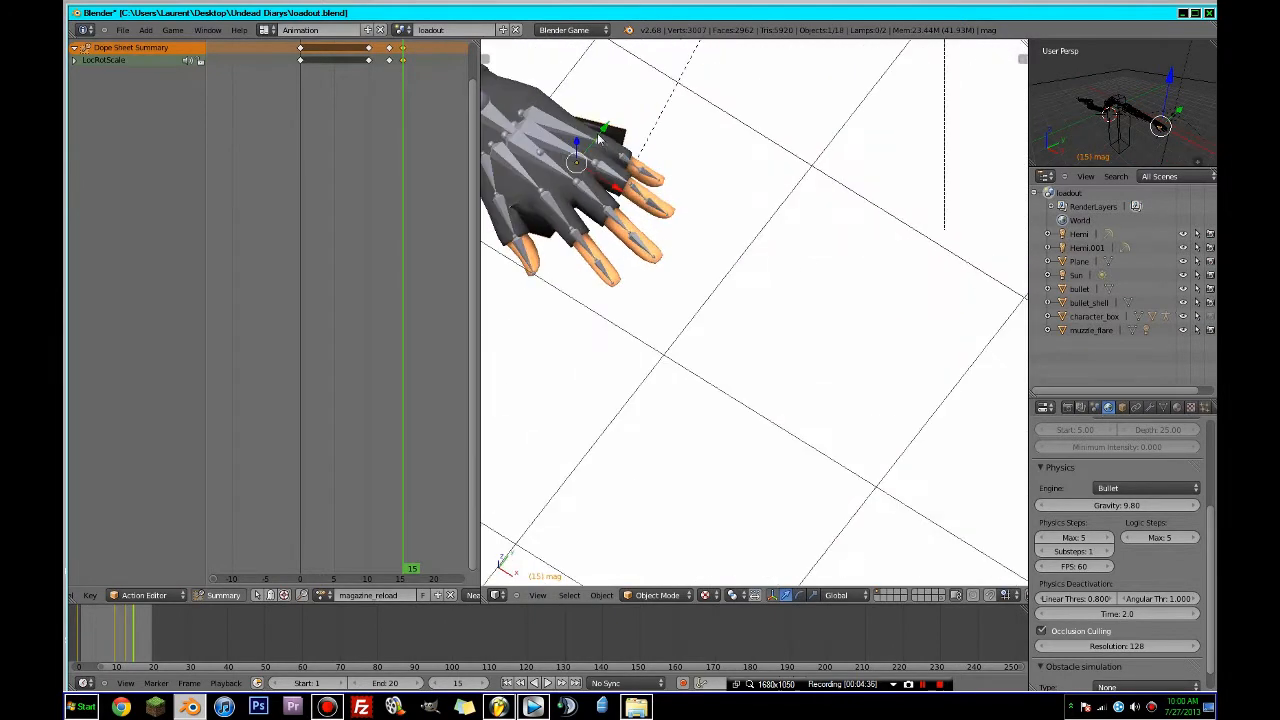
pyautogui.moveTo(599, 139); pyautogui.dragTo(926, 237, button='middle')
pyautogui.press('r')
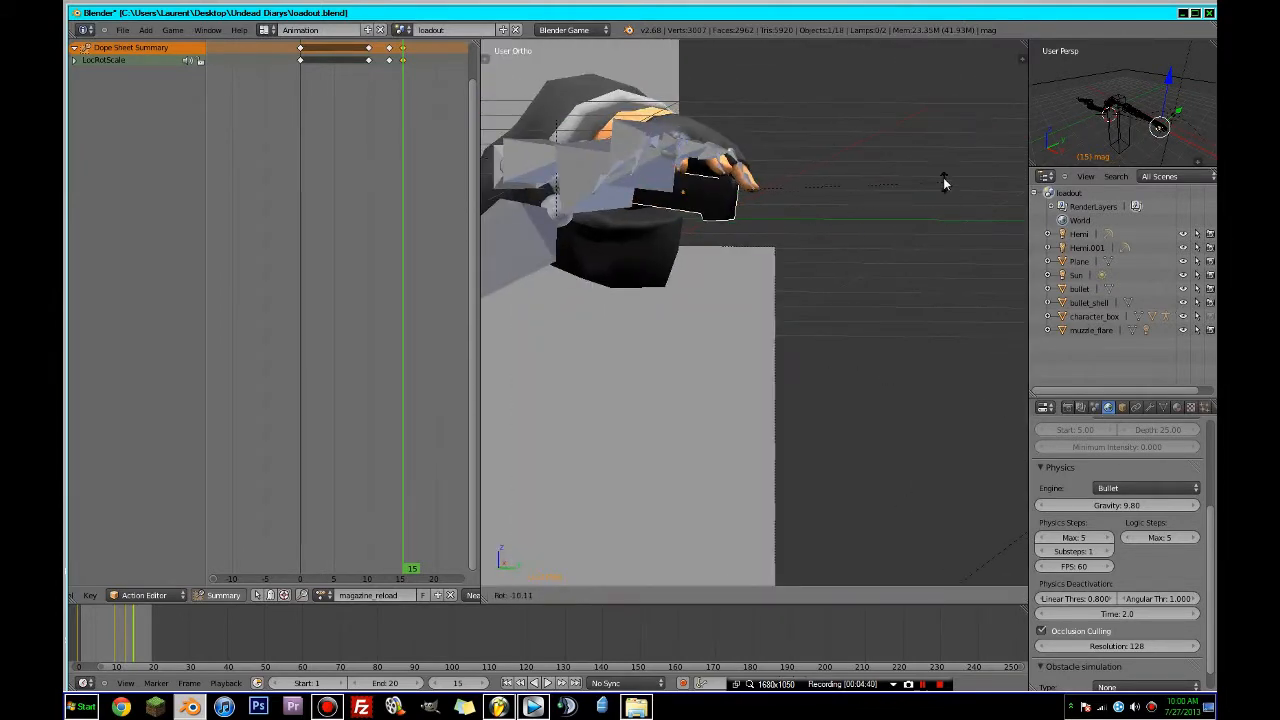
pyautogui.click(943, 178)
pyautogui.moveTo(780, 225); pyautogui.dragTo(795, 309, button='middle')
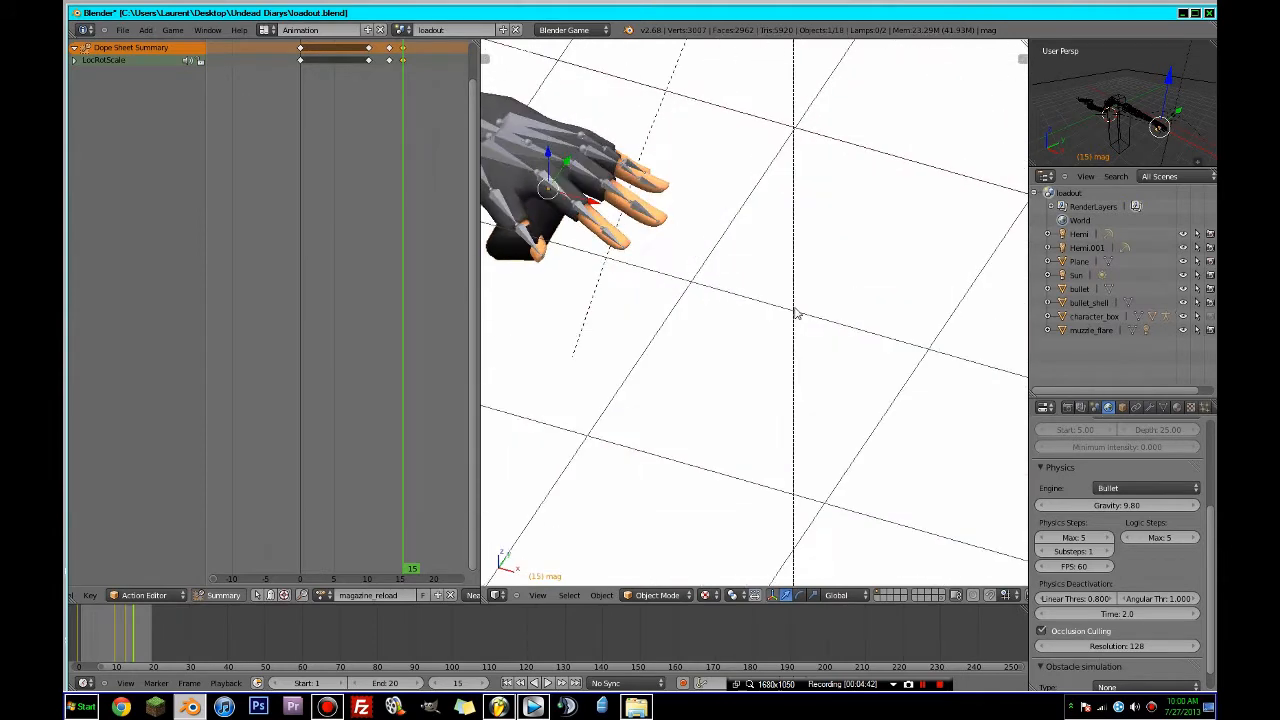
pyautogui.press('r')
pyautogui.press('z')
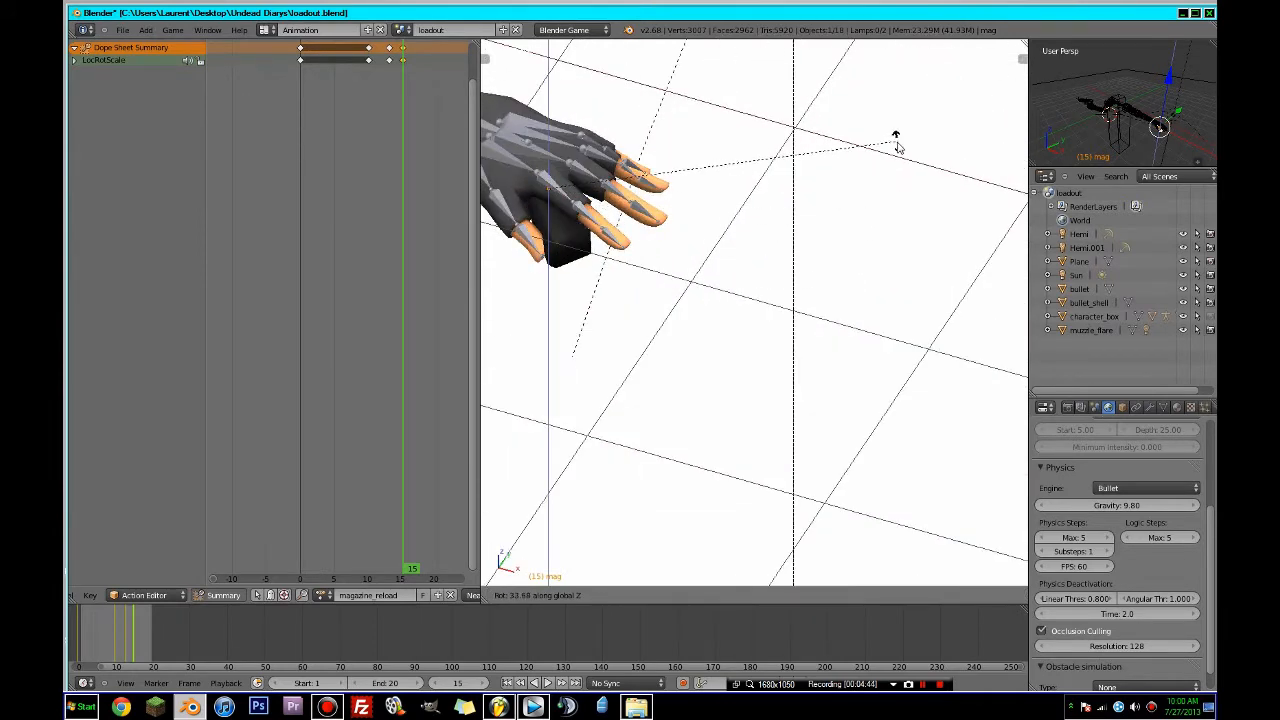
pyautogui.click(800, 211)
pyautogui.moveTo(800, 211); pyautogui.dragTo(637, 320, button='middle')
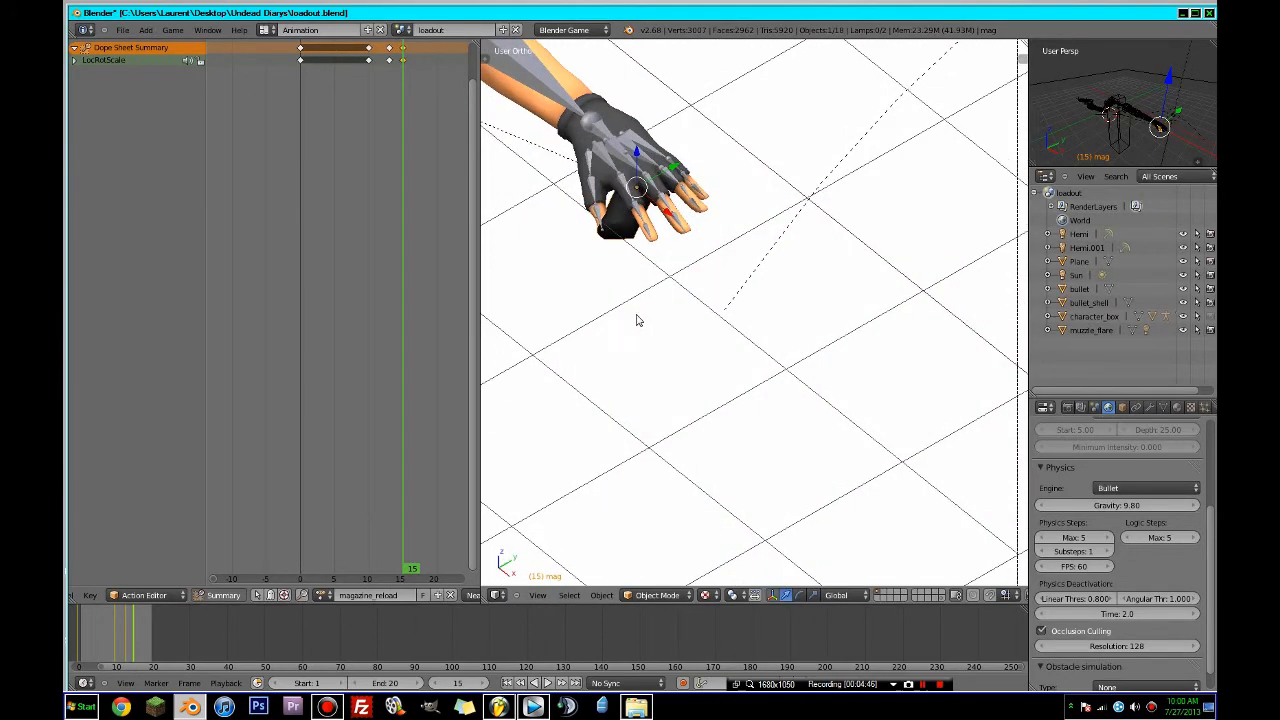
pyautogui.press('i')
pyautogui.click(632, 310)
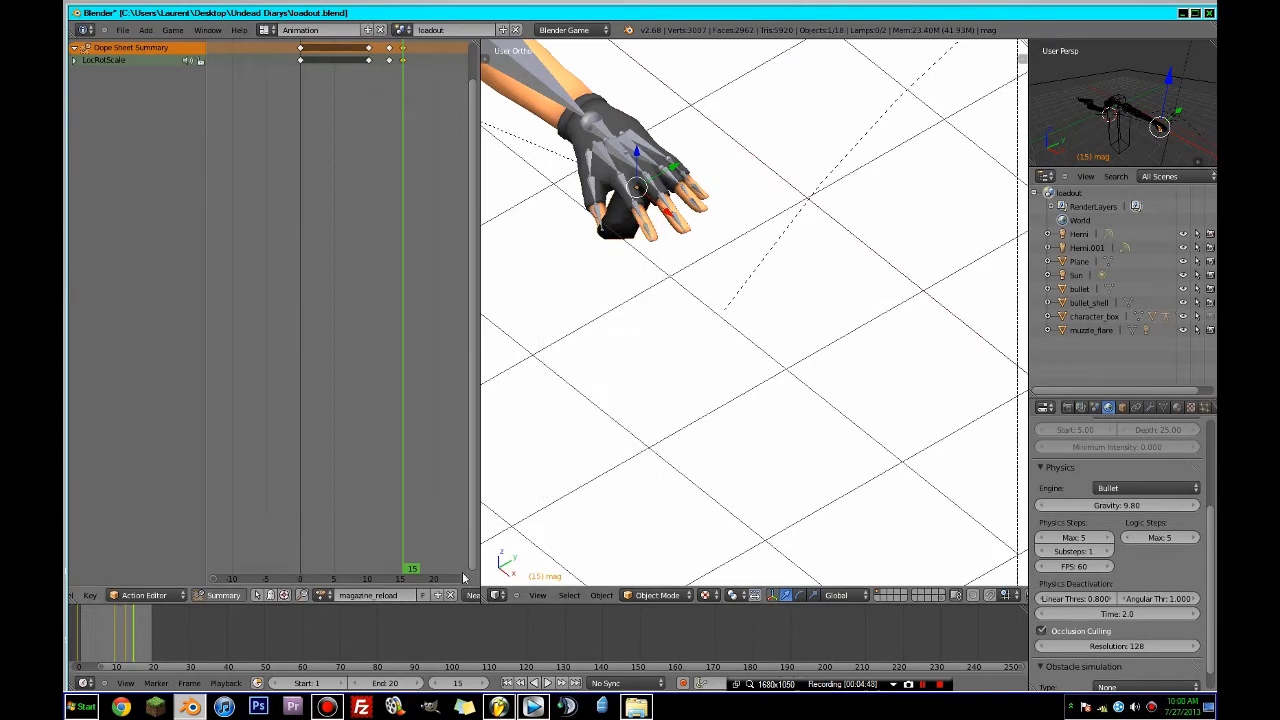
# - At frame 16, rotate the mag across the palm and move it onto the left hand in top view
pyautogui.click(476, 685)
pyautogui.press('KP_7')
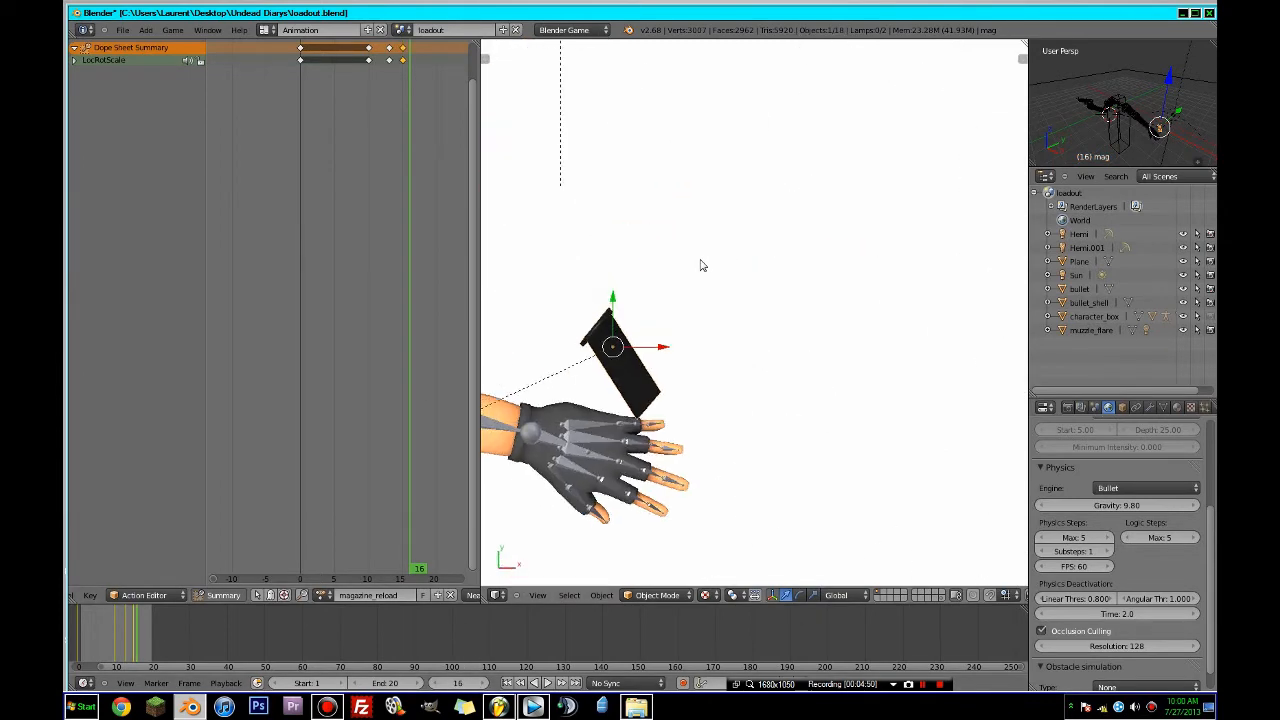
pyautogui.keyDown('shift'); pyautogui.moveTo(703, 266); pyautogui.dragTo(805, 96, button='middle'); pyautogui.keyUp('shift')
pyautogui.press('r')
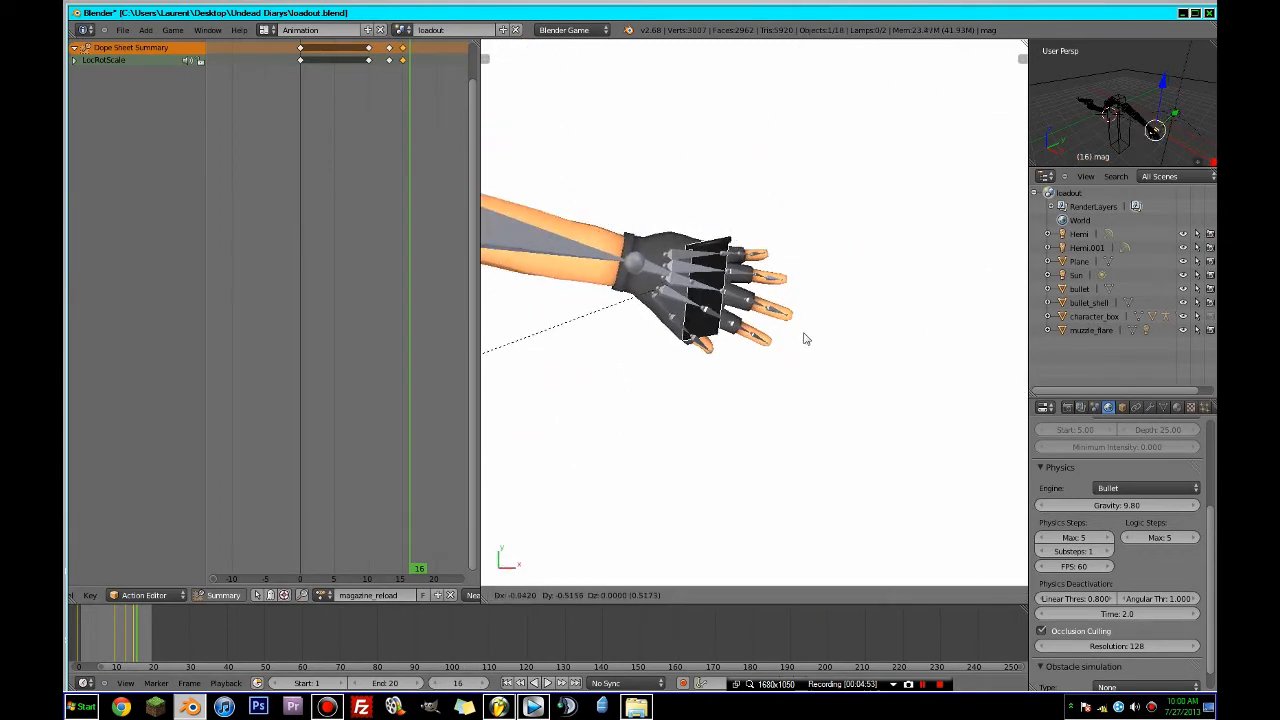
pyautogui.click(803, 337)
# - Lower and angle the mag under the left palm, insert a LocRotScale keyframe at frame 16, and advance to frame 17
pyautogui.moveTo(789, 396); pyautogui.dragTo(808, 200, button='middle')
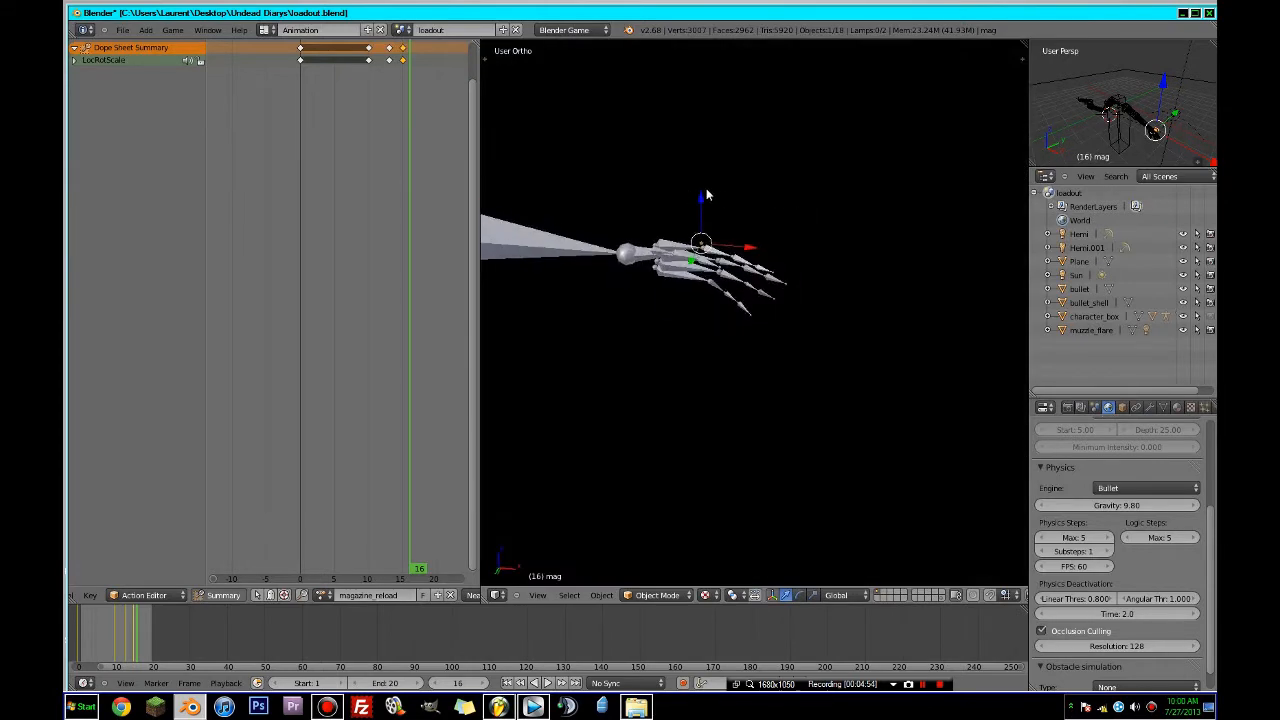
pyautogui.moveTo(706, 190); pyautogui.dragTo(692, 229, button='middle')
pyautogui.moveTo(710, 193); pyautogui.dragTo(708, 255)
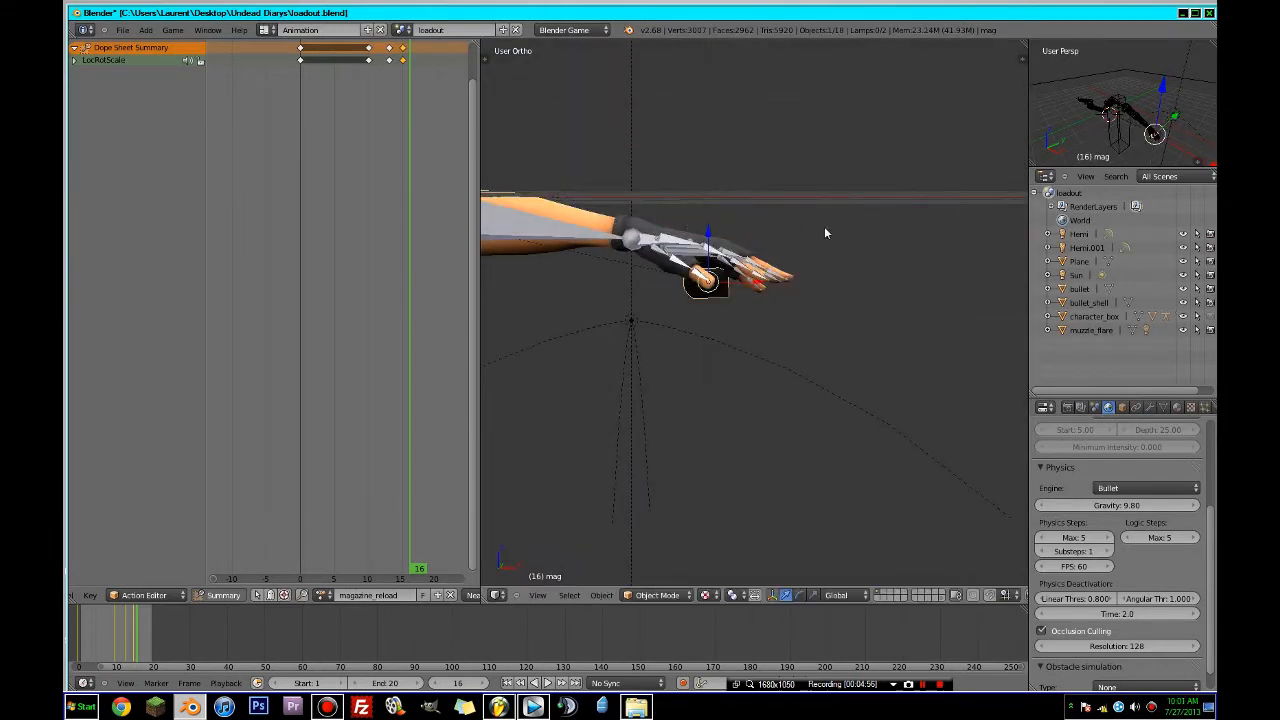
pyautogui.press('g')
pyautogui.click(834, 290)
pyautogui.press('i')
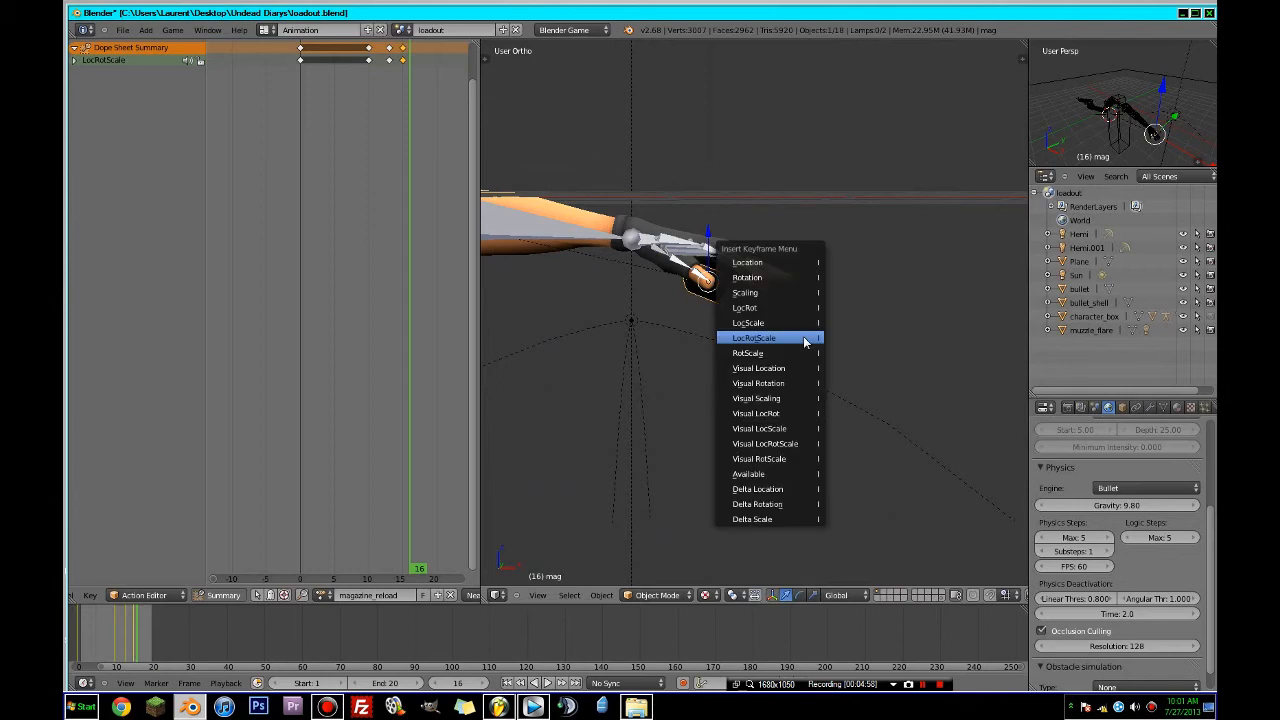
pyautogui.click(805, 342)
pyautogui.click(487, 684)
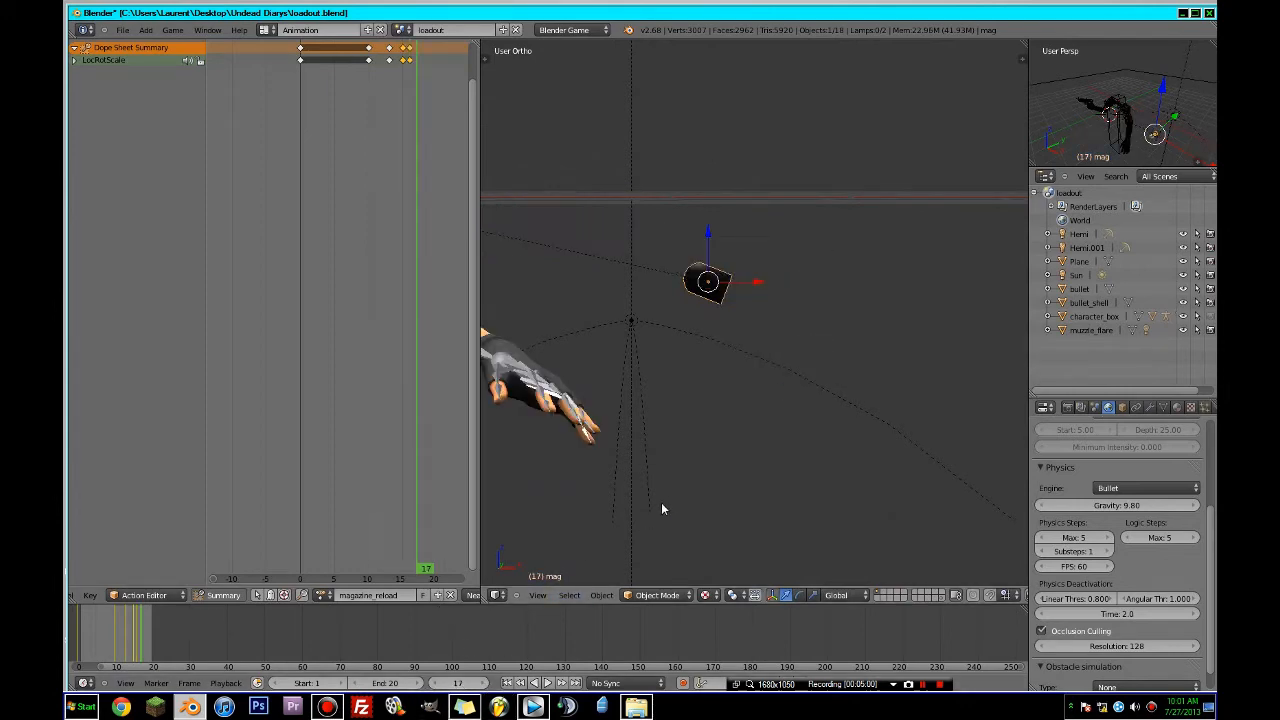
# - At frame 17, move the mag onto the left hand in top view and lower it under the palm in front view
pyautogui.moveTo(661, 505); pyautogui.dragTo(614, 521, button='middle')
pyautogui.press('KP_7')
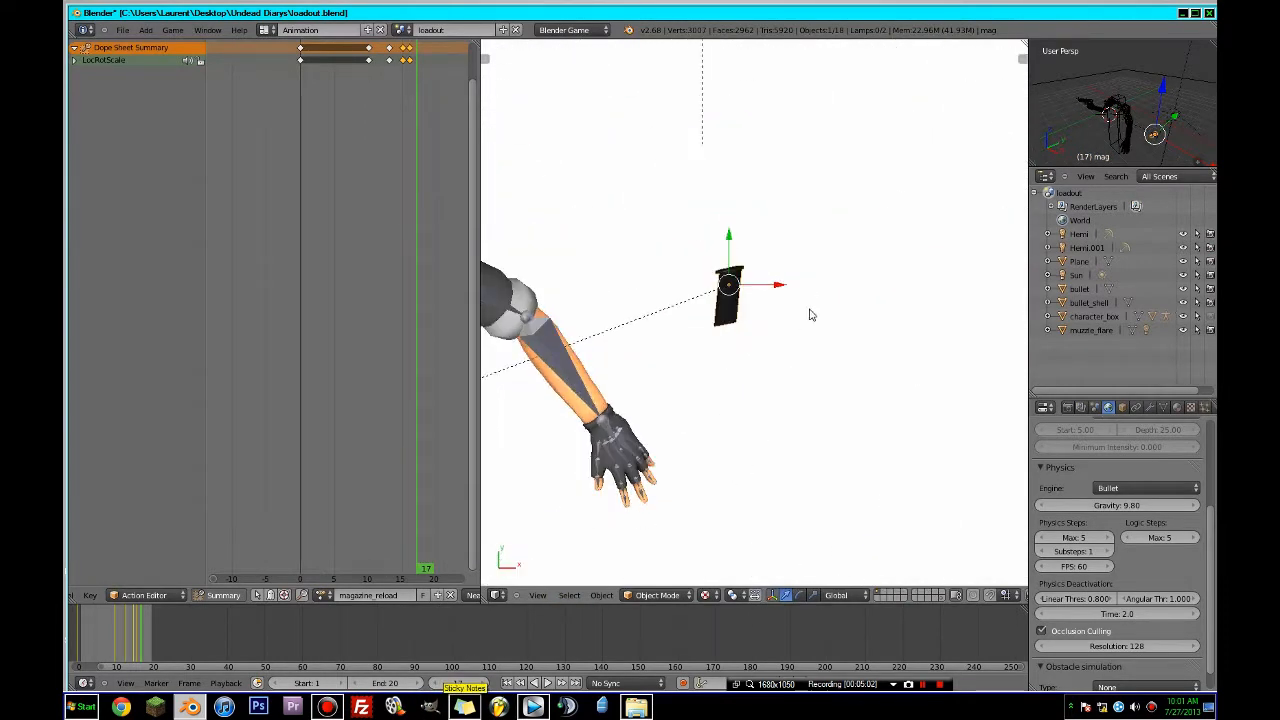
pyautogui.press('g')
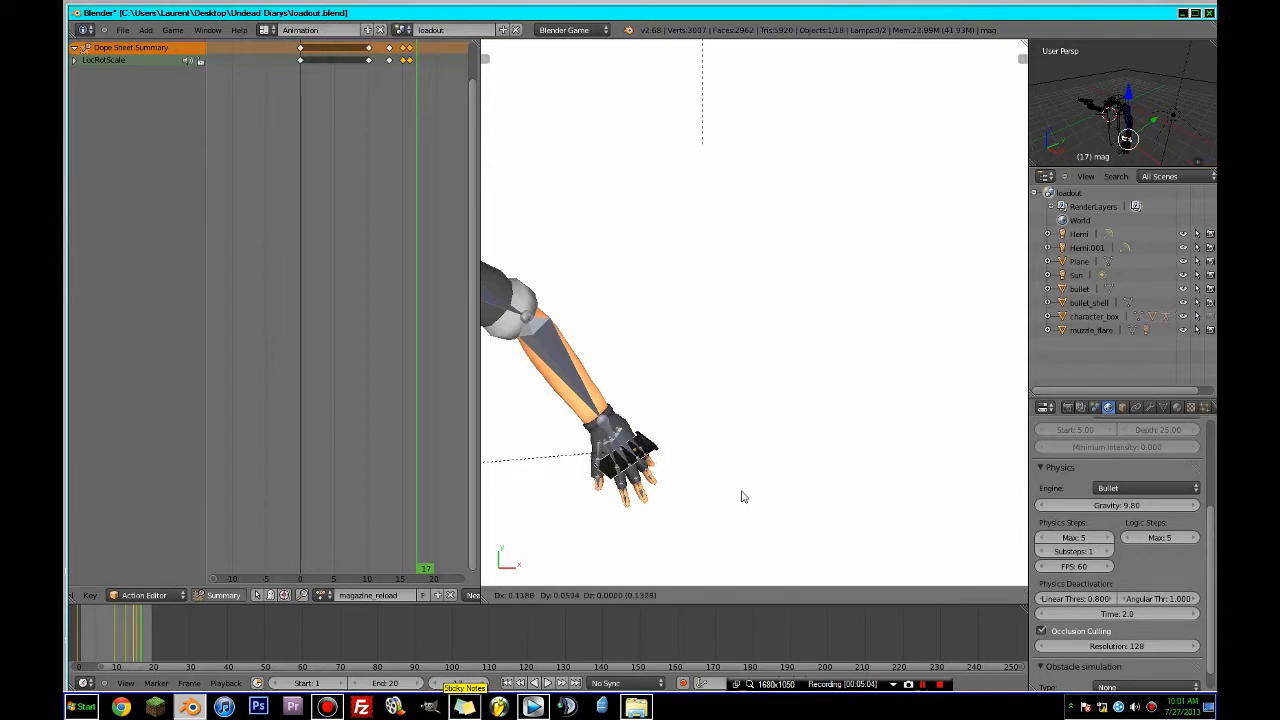
pyautogui.click(741, 497)
pyautogui.press('KP_1')
pyautogui.press('g')
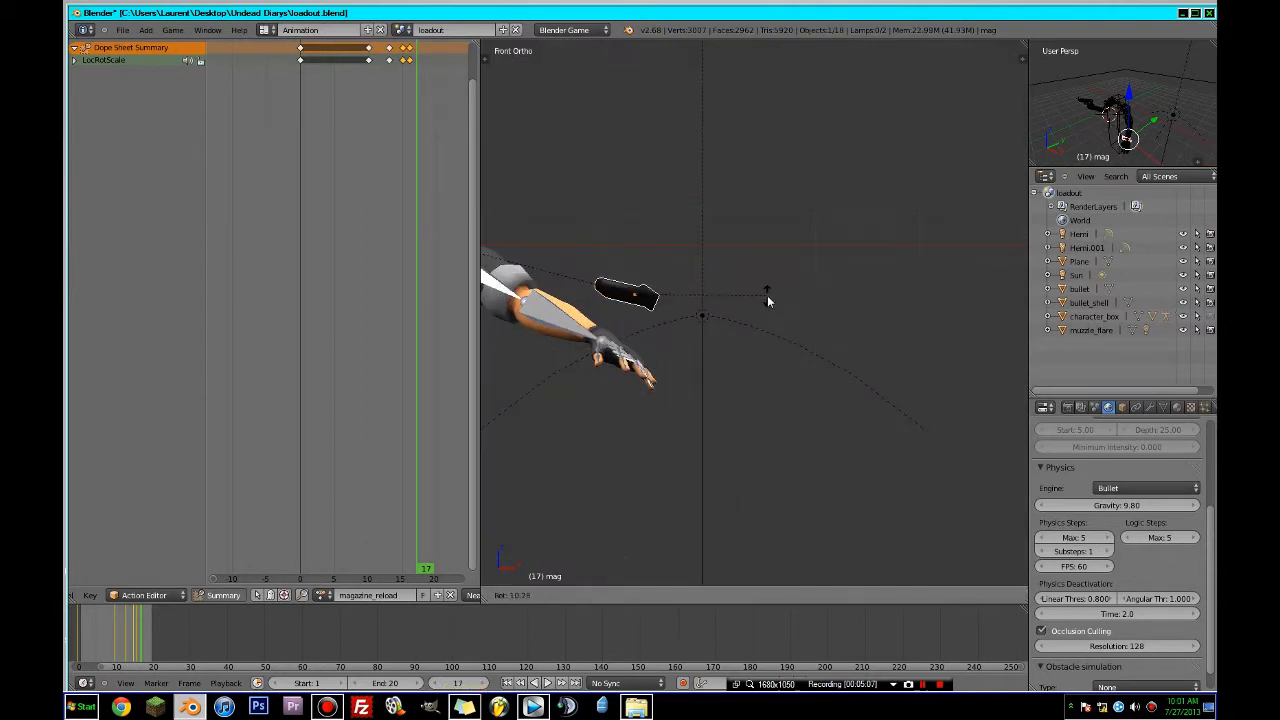
pyautogui.click(757, 384)
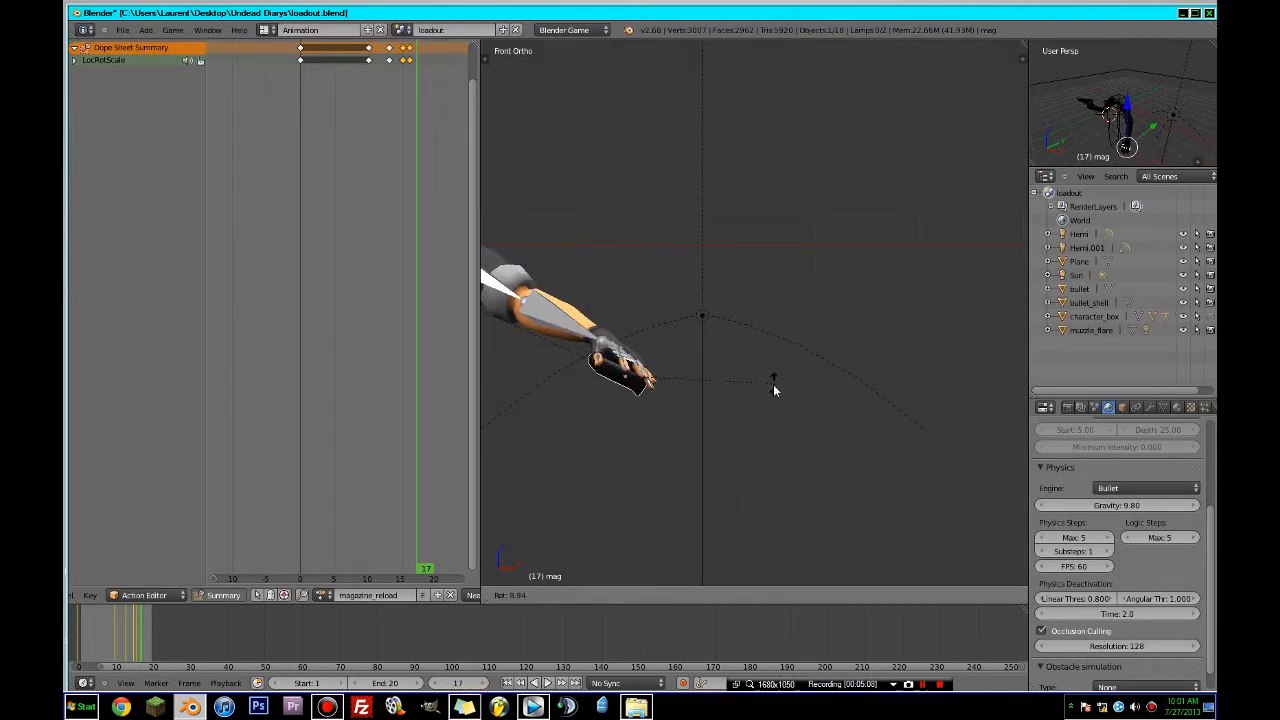
# - Tilt the mag to match the palm, insert a LocRotScale keyframe at frame 17, and advance to frame 18
pyautogui.press('i')
pyautogui.click(773, 385)
pyautogui.moveTo(770, 389); pyautogui.dragTo(703, 421, button='middle')
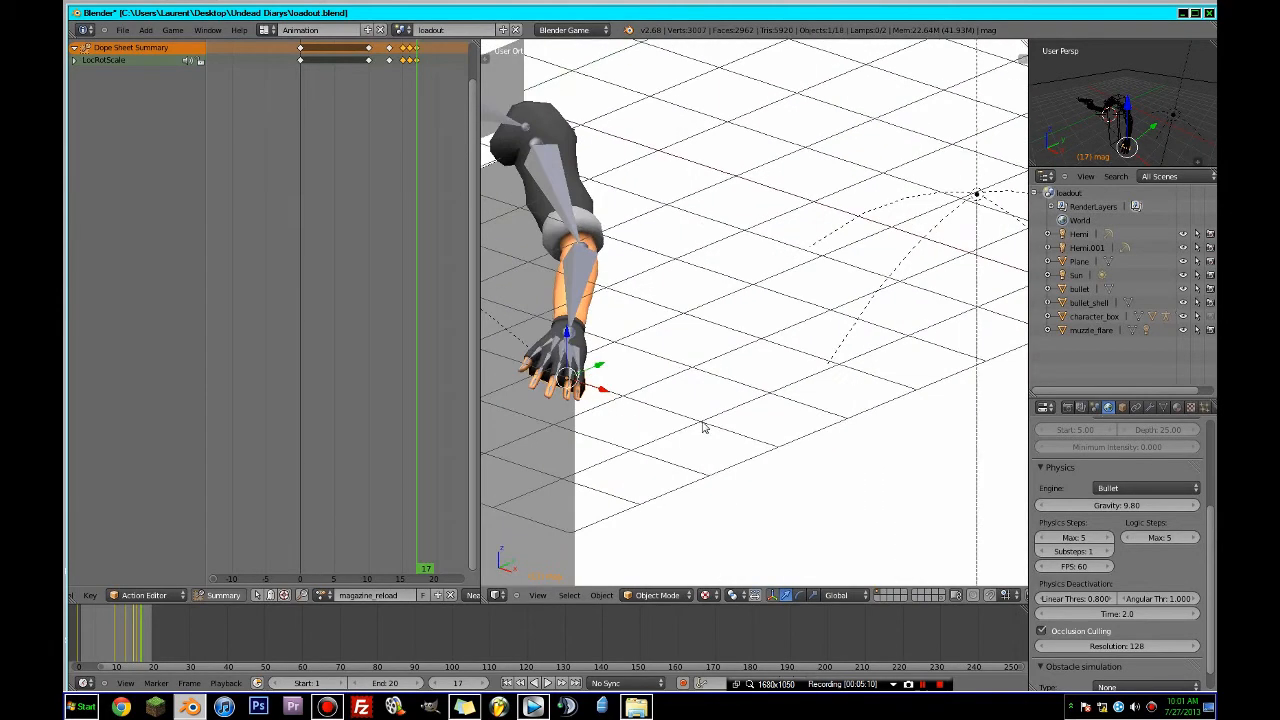
pyautogui.click(481, 683)
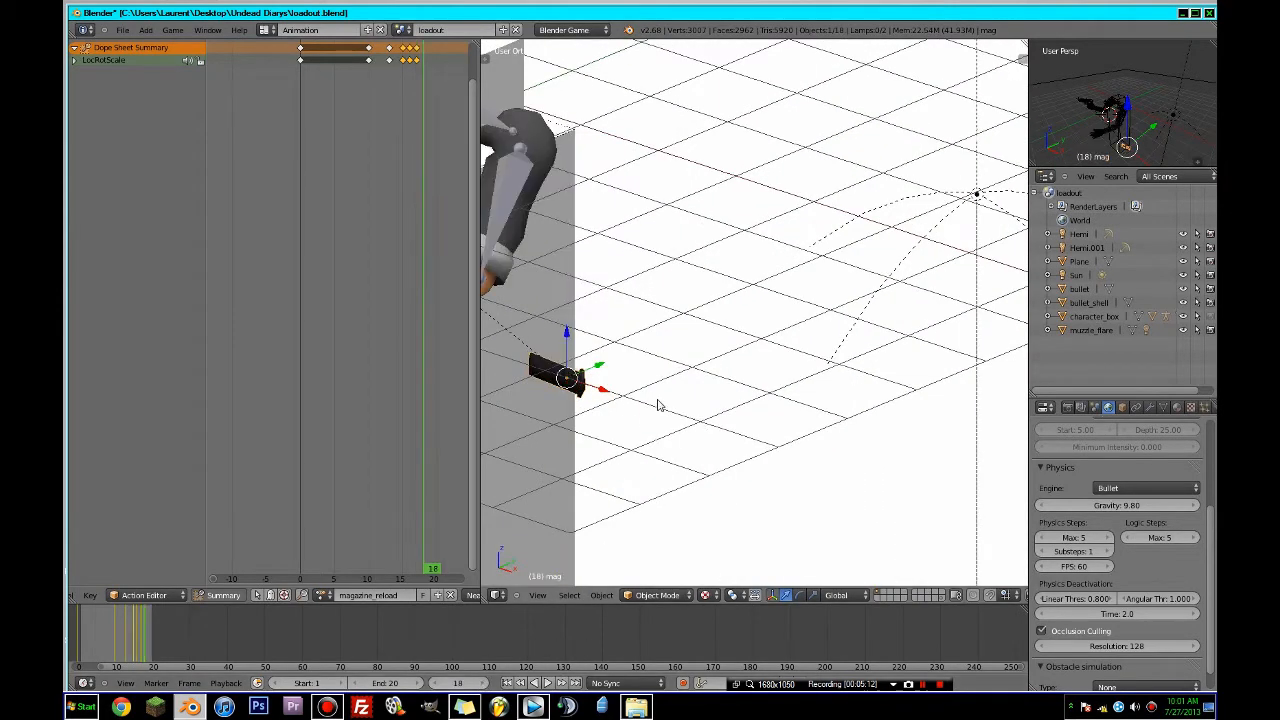
# - At frame 18, rotate the mag to follow the left hand and move it into the palm using top and front views
pyautogui.press('KP_7')
pyautogui.keyDown('shift'); pyautogui.moveTo(665, 438); pyautogui.dragTo(907, 325, button='middle'); pyautogui.keyUp('shift')
pyautogui.press('r')
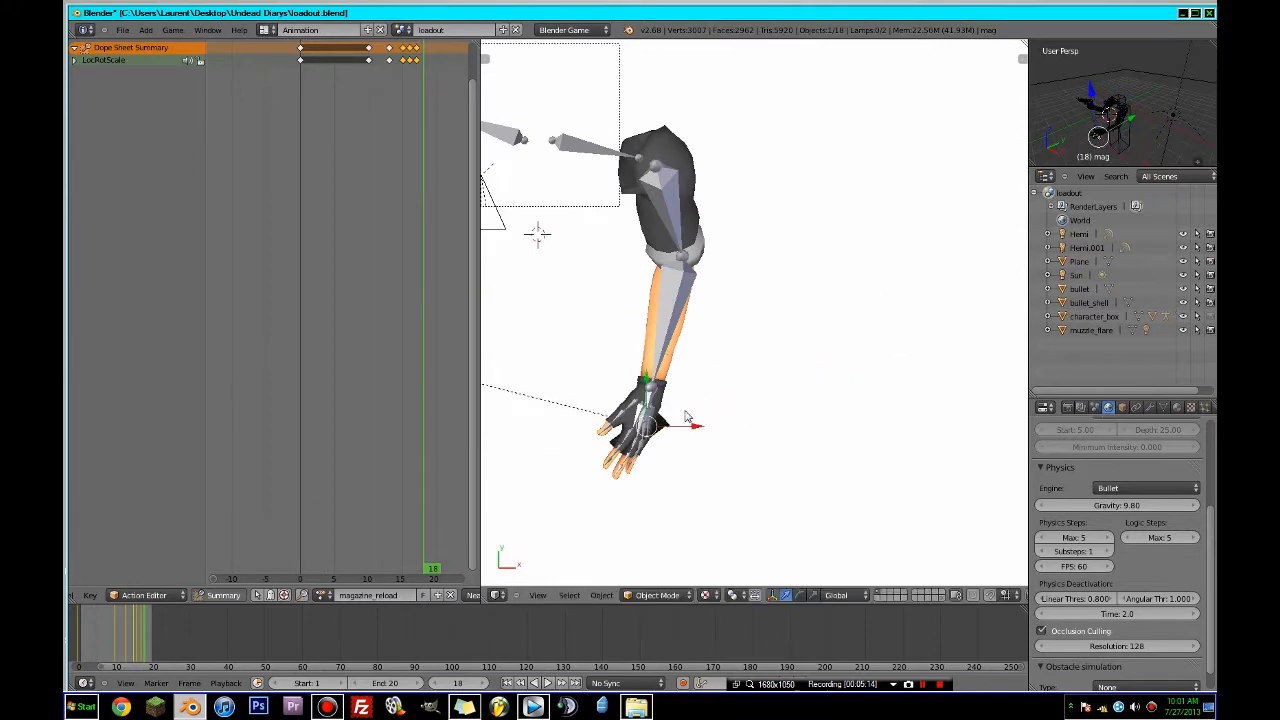
pyautogui.click(760, 462)
pyautogui.press('KP_1')
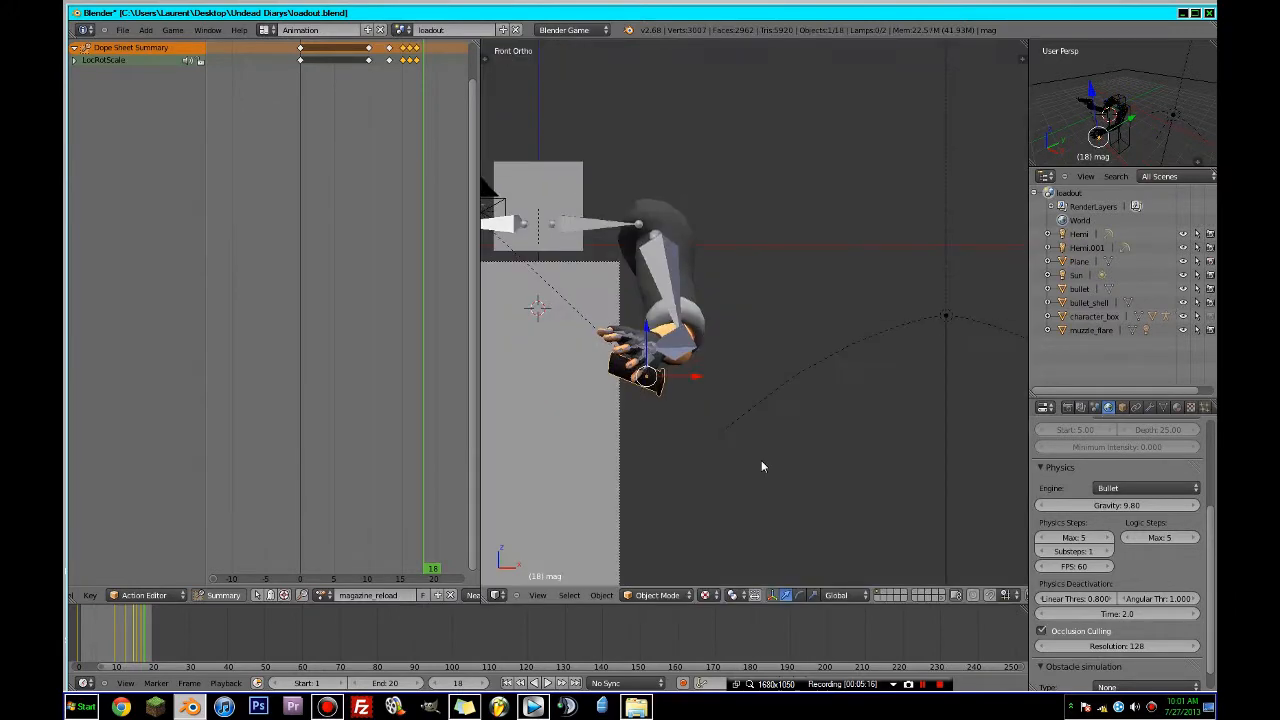
pyautogui.press('g')
pyautogui.click(671, 522)
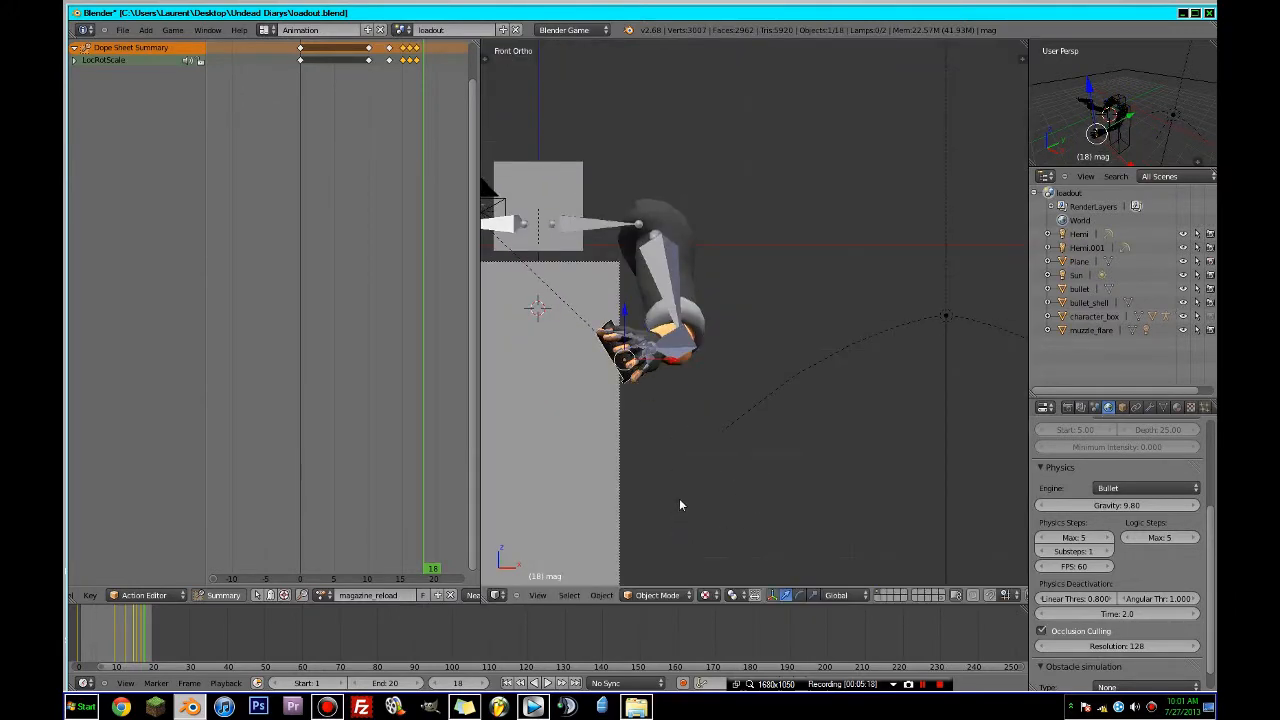
# - Insert a LocRotScale keyframe for the mag at frame 18 and advance to frame 19
pyautogui.moveTo(679, 498); pyautogui.dragTo(699, 536, button='middle')
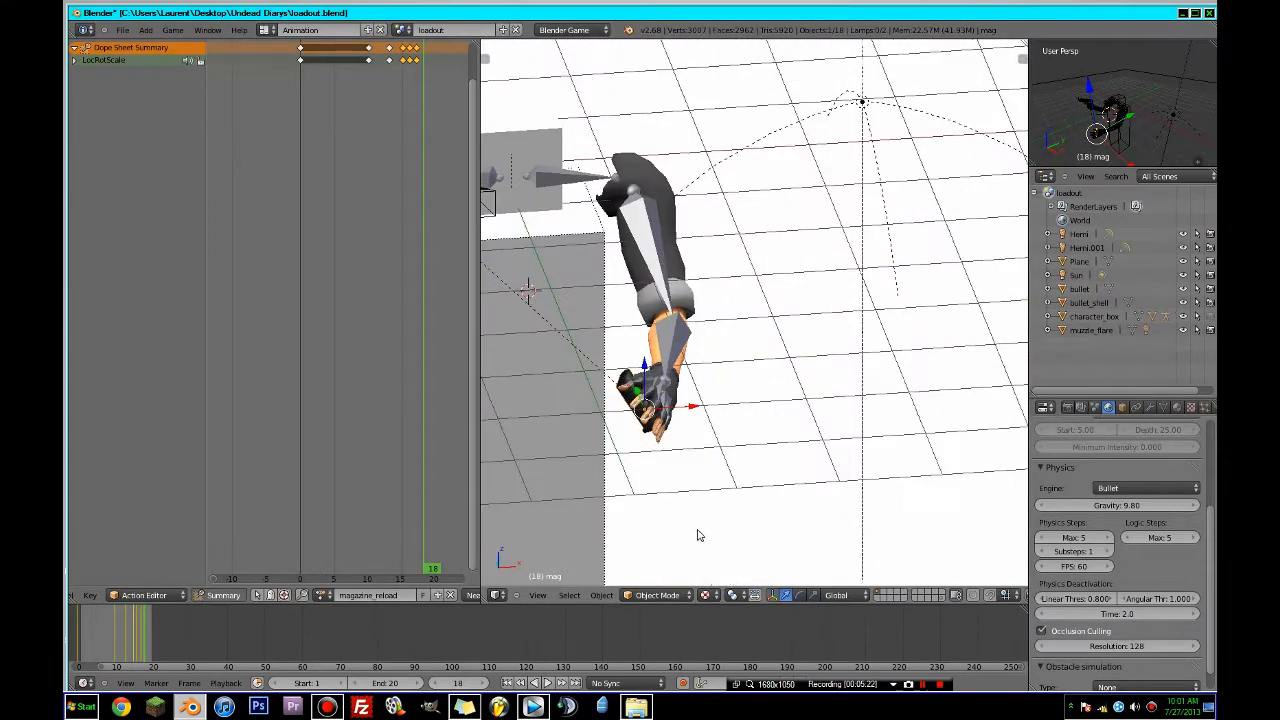
pyautogui.press('i')
pyautogui.click(752, 470)
pyautogui.press('Right')
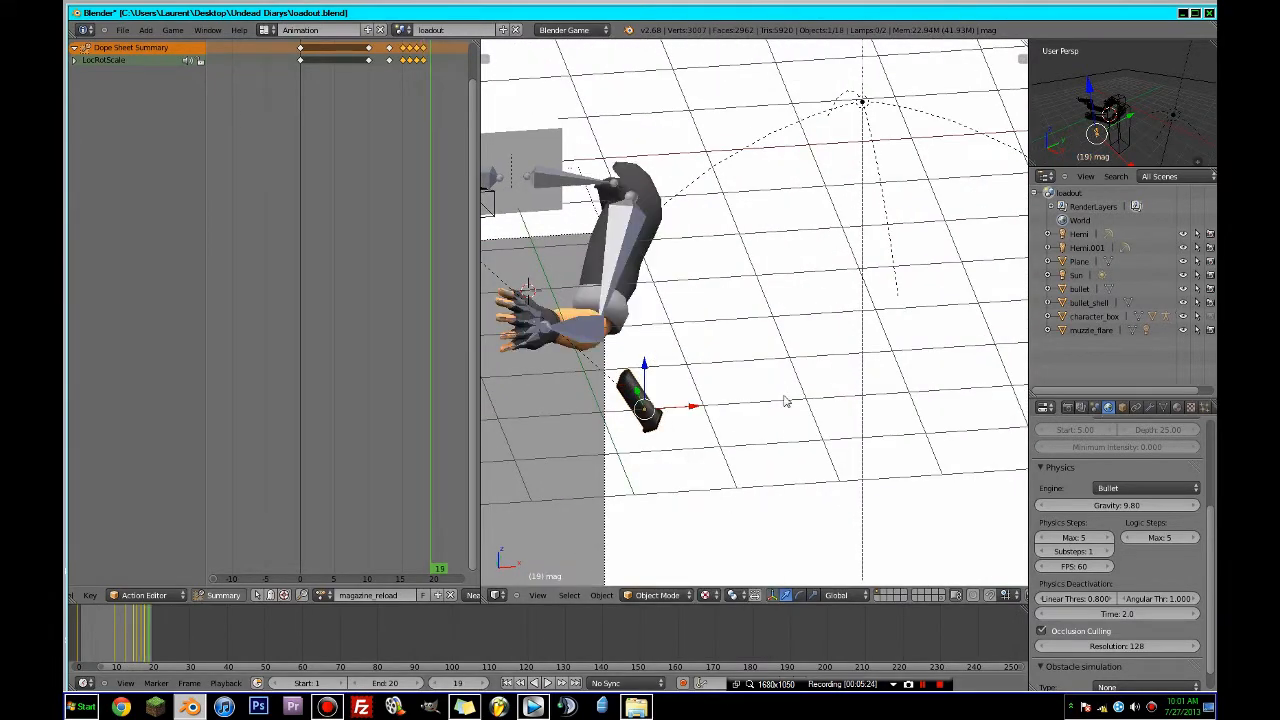
# - At frame 19, tilt the mag in side view and rotate it 180° about global Z
pyautogui.press('KP_3')
pyautogui.keyDown('shift'); pyautogui.moveTo(727, 355); pyautogui.dragTo(741, 421, button='middle'); pyautogui.keyUp('shift')
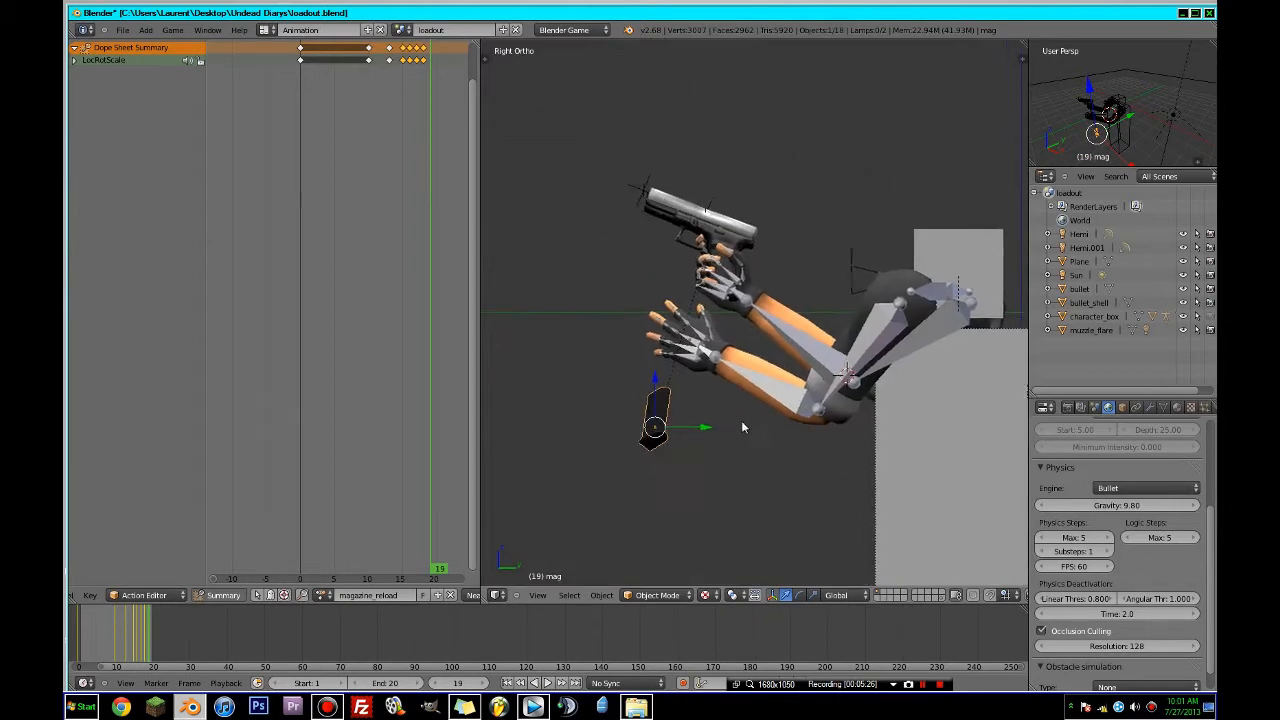
pyautogui.scroll(2, 741, 421)
pyautogui.press('r')
pyautogui.click(724, 436)
pyautogui.write('rz180')
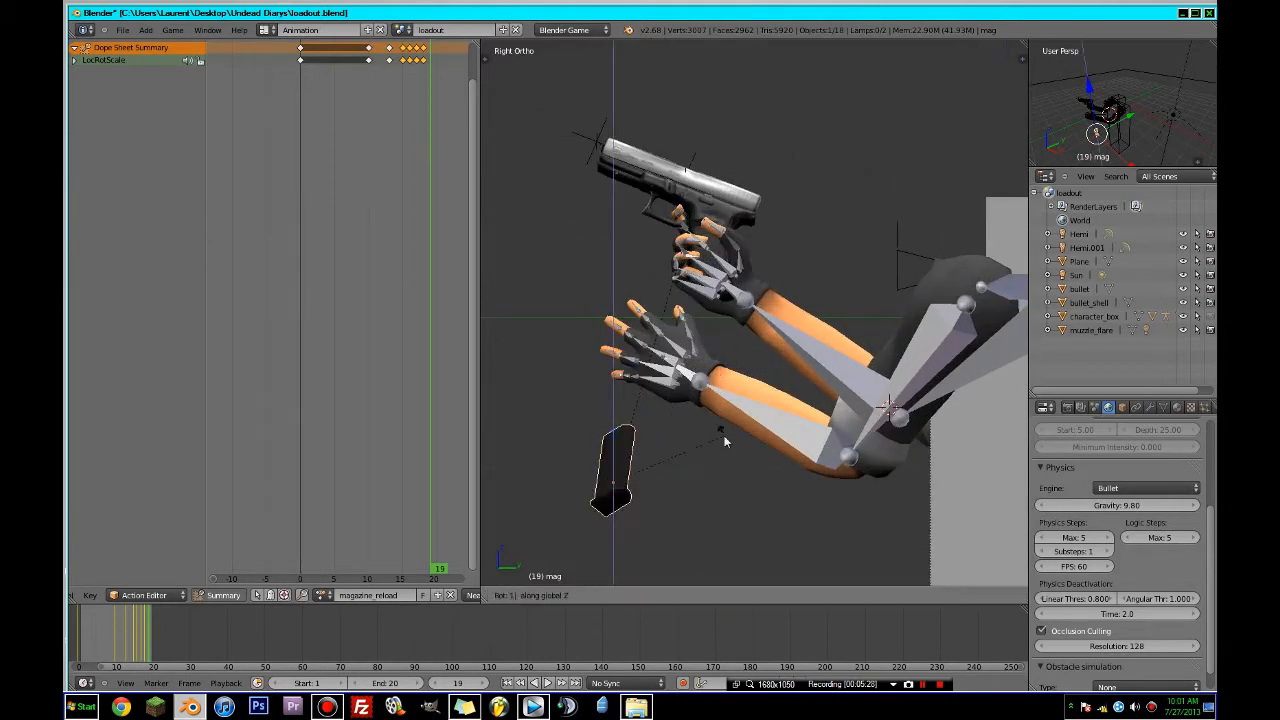
pyautogui.press('Return')
# - Angle the mag to match the left palm in side view and move it up onto the hand
pyautogui.press('r')
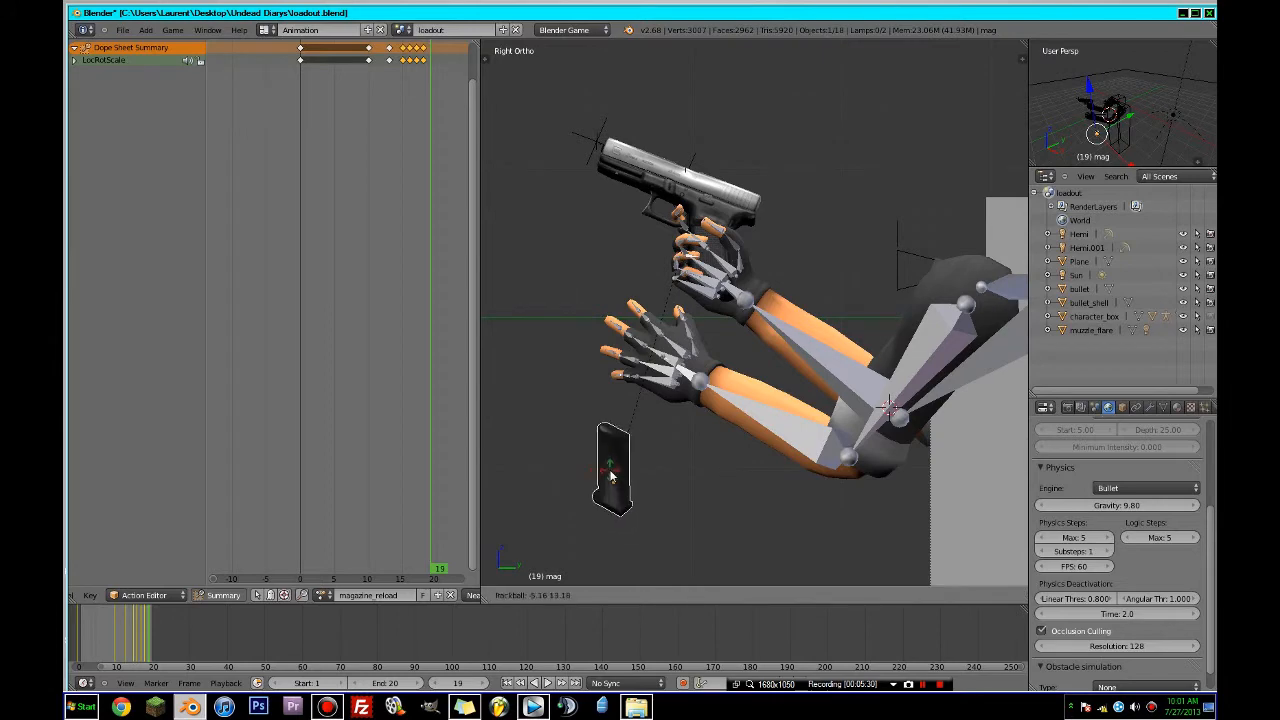
pyautogui.click(636, 437)
pyautogui.press('g')
pyautogui.click(676, 308)
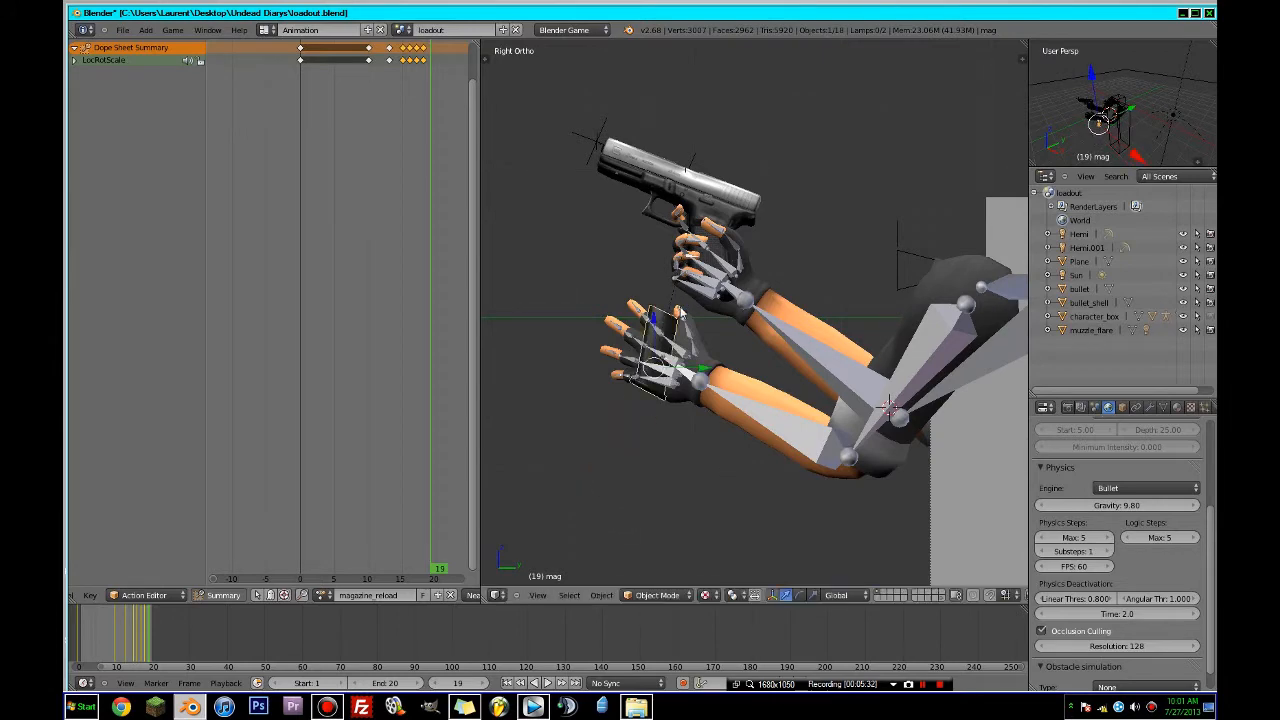
# - Slide the mag sideways along X into the left hand and rotate it about global Z to fit the grip
pyautogui.moveTo(676, 308); pyautogui.dragTo(878, 368, button='middle')
pyautogui.scroll(-1, 688, 427)
pyautogui.scroll(-2, 688, 422)
pyautogui.moveTo(708, 375); pyautogui.dragTo(598, 389)
pyautogui.press('KP_7')
pyautogui.press('r')
pyautogui.press('z')
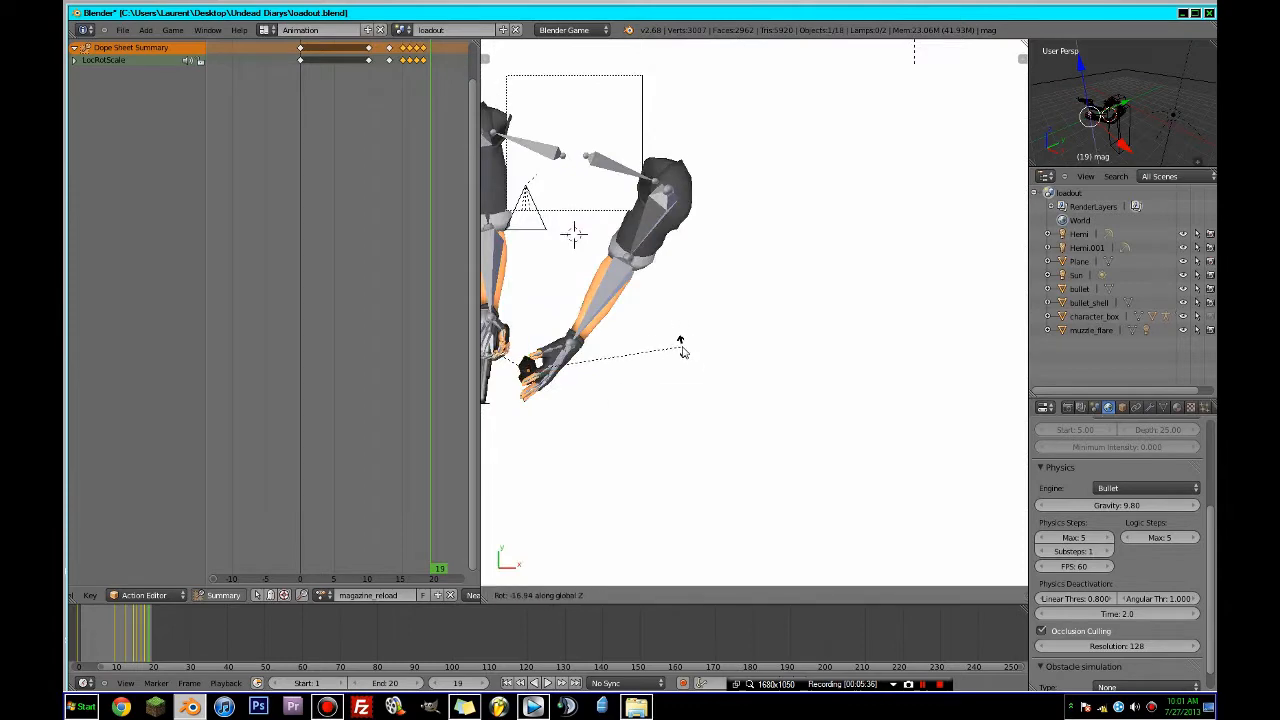
pyautogui.click(689, 352)
# - Insert a LocRotScale keyframe for the mag at frame 19 and advance to frame 20
pyautogui.moveTo(641, 404); pyautogui.dragTo(632, 325, button='middle')
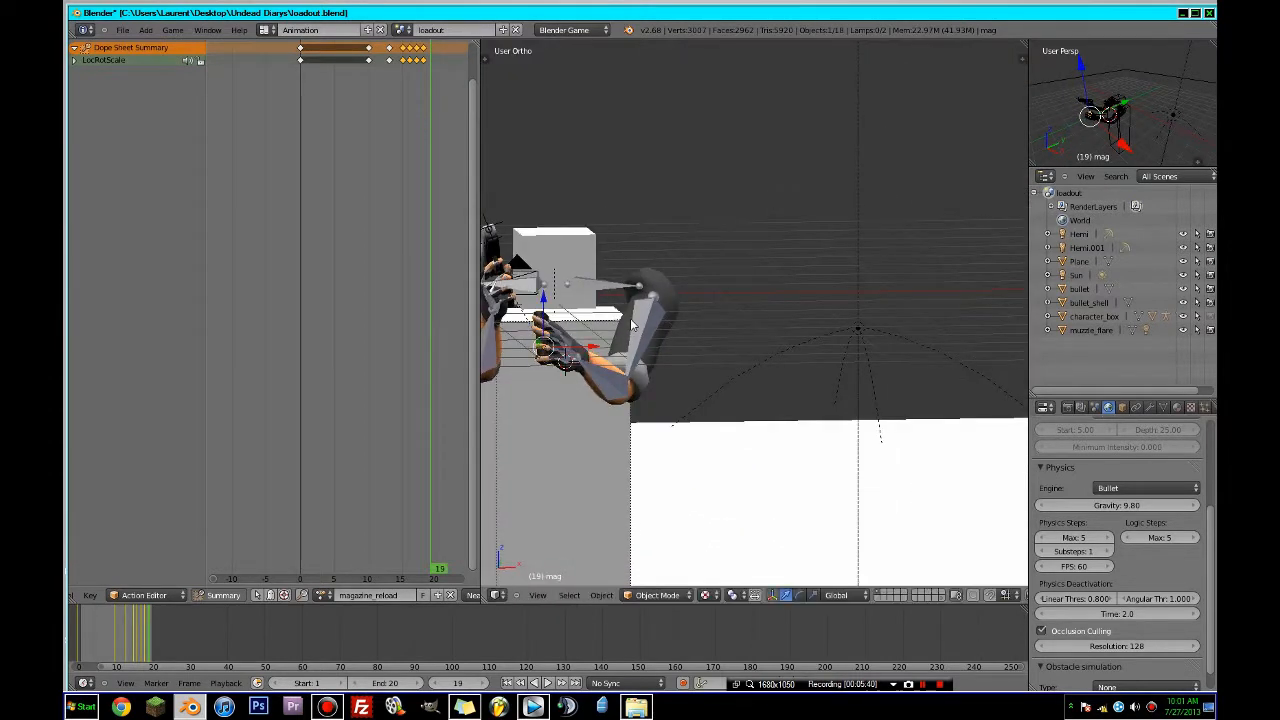
pyautogui.press('i')
pyautogui.click(628, 319)
pyautogui.moveTo(621, 326); pyautogui.dragTo(754, 534, button='middle')
pyautogui.click(486, 683)
# - At frame 20, raise the mag into the left hand, slide it along X into the palm, and insert a LocRotScale keyframe
pyautogui.scroll(1, 549, 522)
pyautogui.press('KP_3')
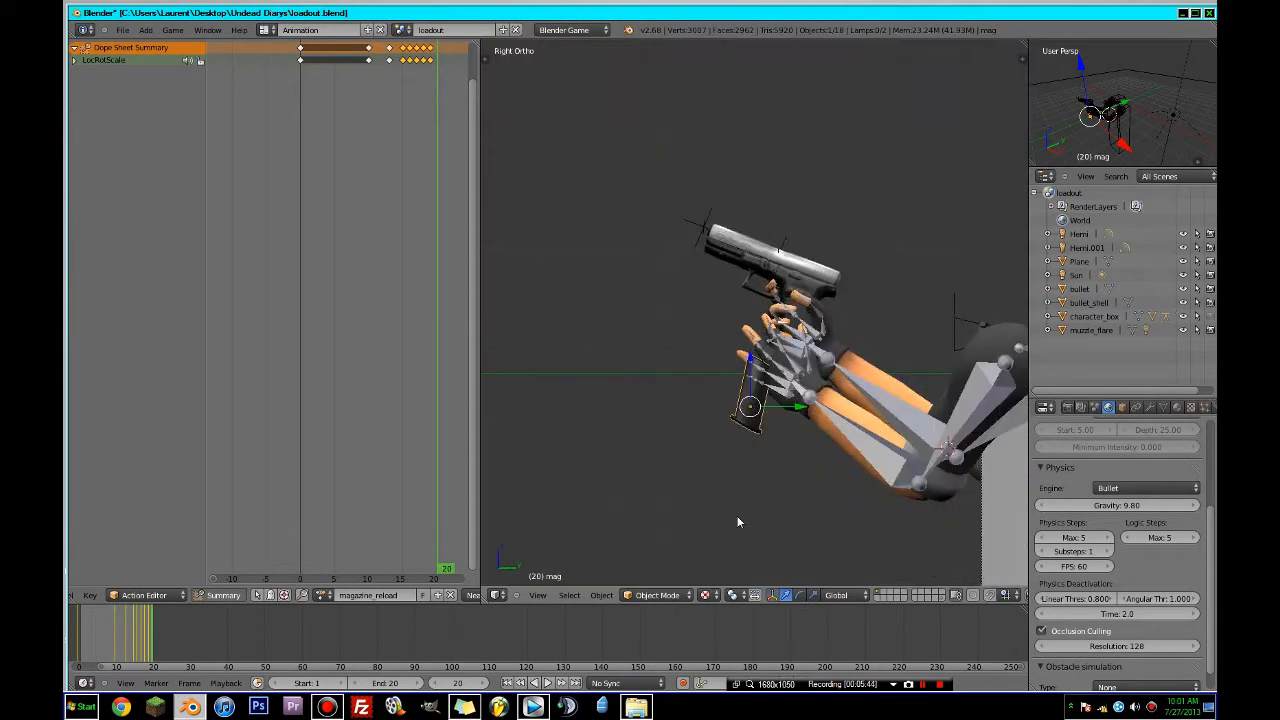
pyautogui.moveTo(794, 459); pyautogui.dragTo(1000, 611, button='middle')
pyautogui.moveTo(680, 413); pyautogui.dragTo(725, 389, button='middle')
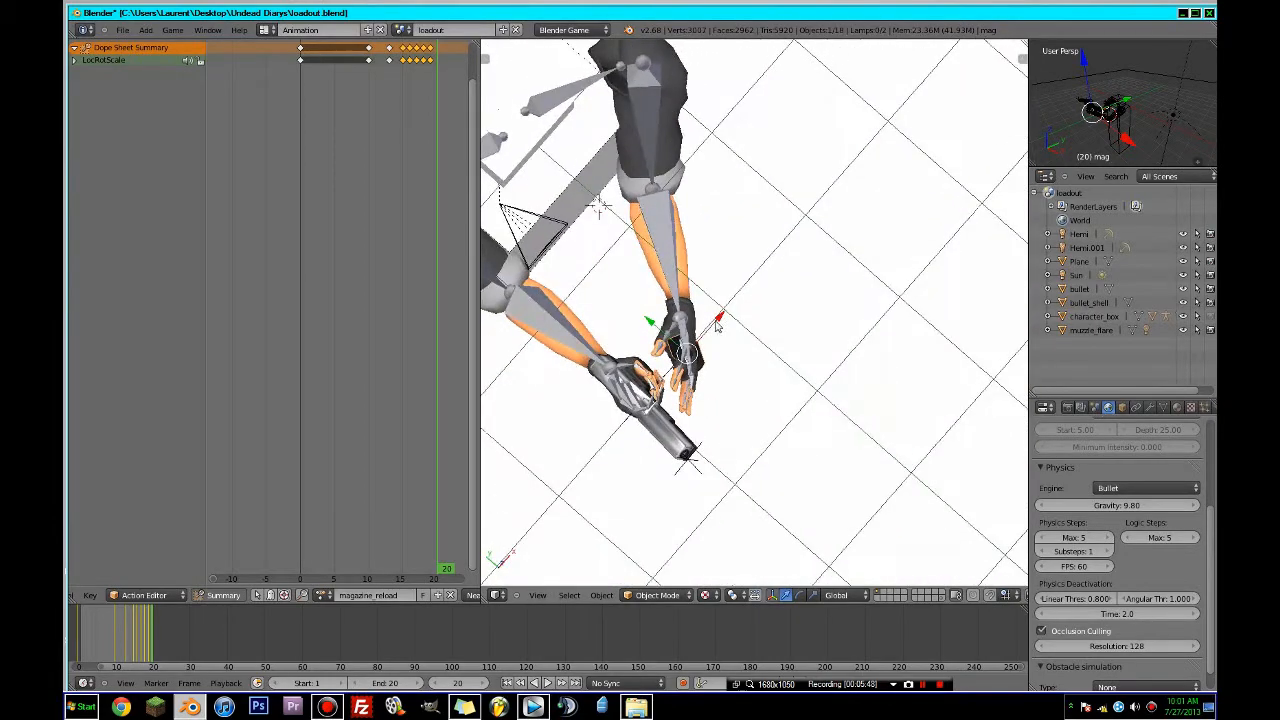
pyautogui.moveTo(715, 321); pyautogui.dragTo(699, 342)
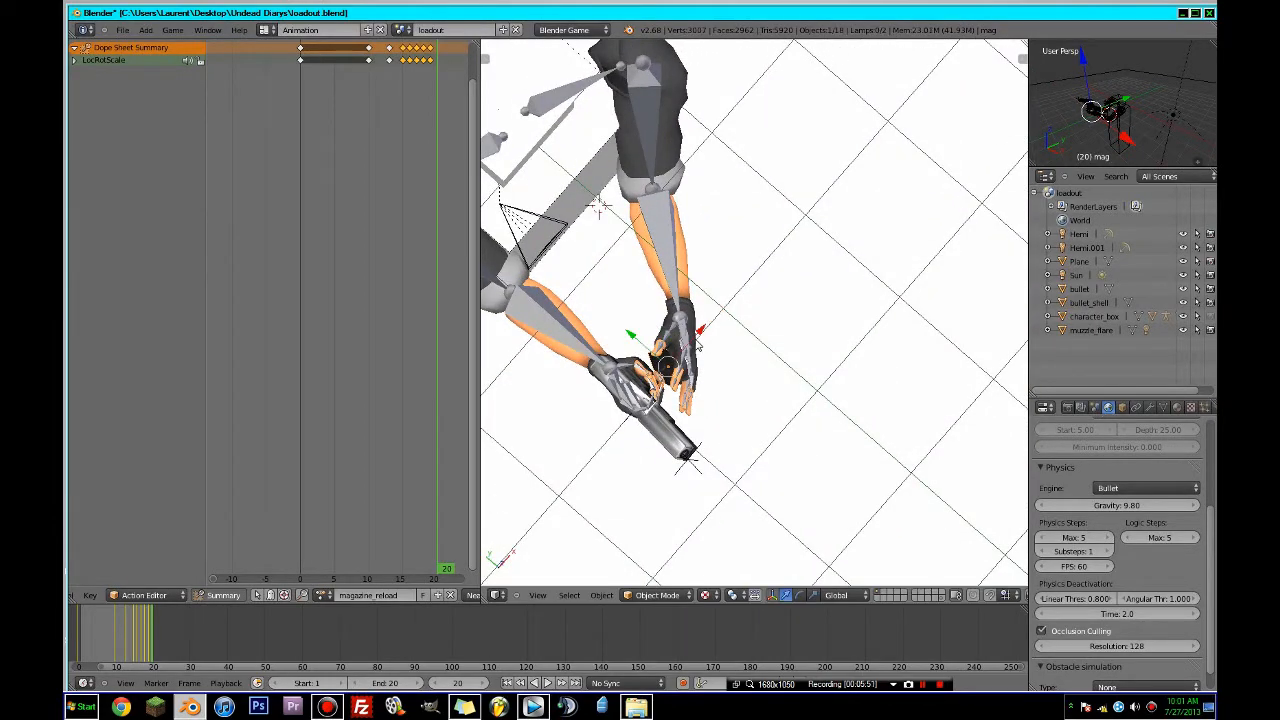
pyautogui.press('i')
pyautogui.click(697, 342)
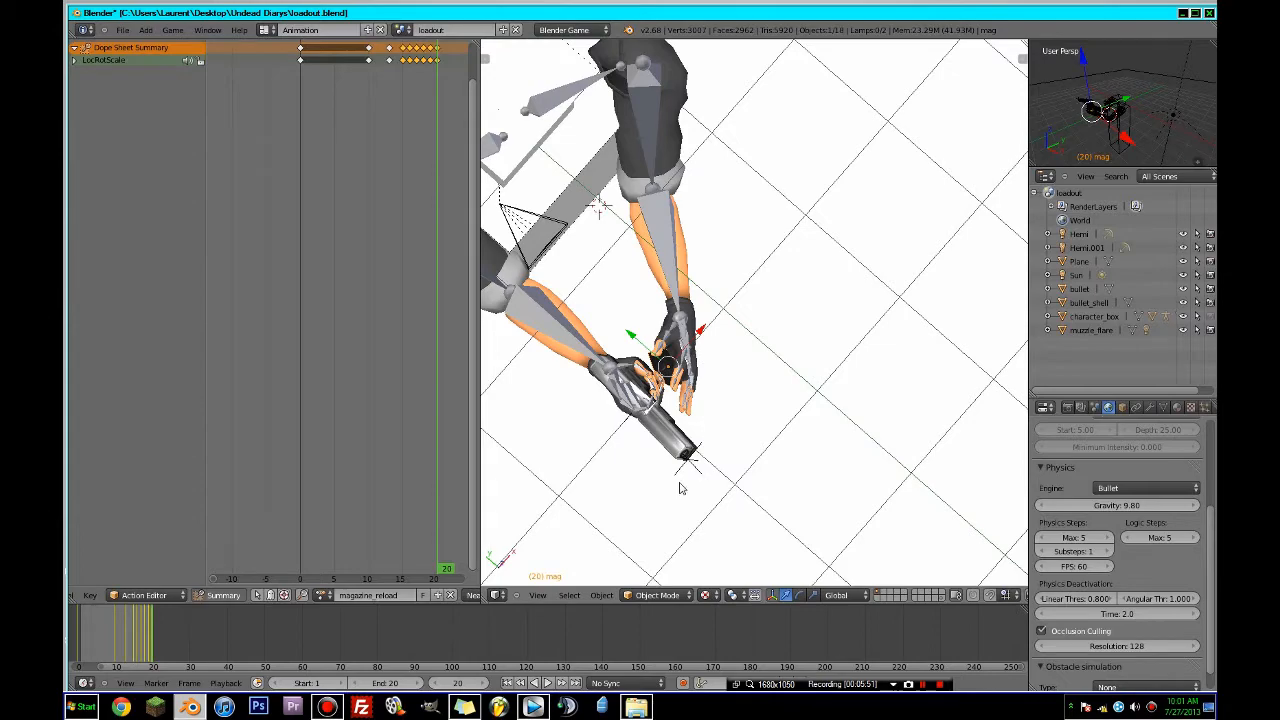
# - Return to frame 20 and save the file
pyautogui.click(482, 684)
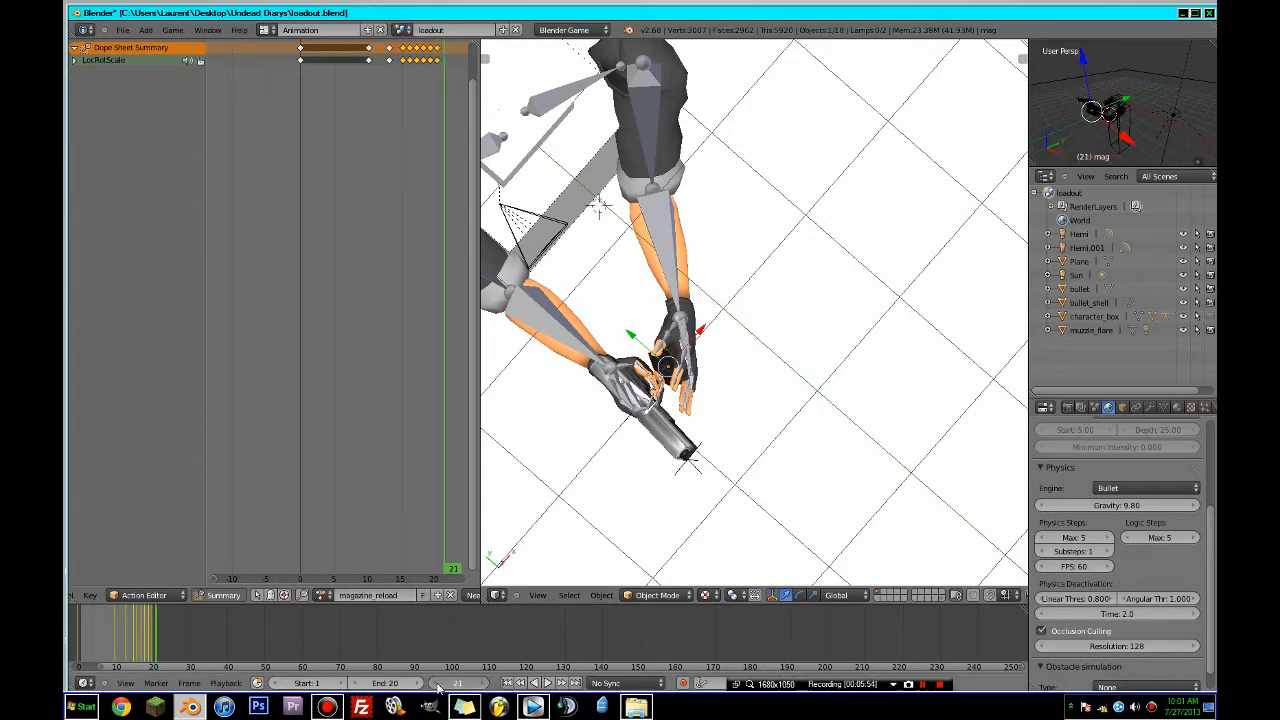
pyautogui.click(437, 686)
pyautogui.moveTo(580, 463); pyautogui.dragTo(734, 360, button='middle')
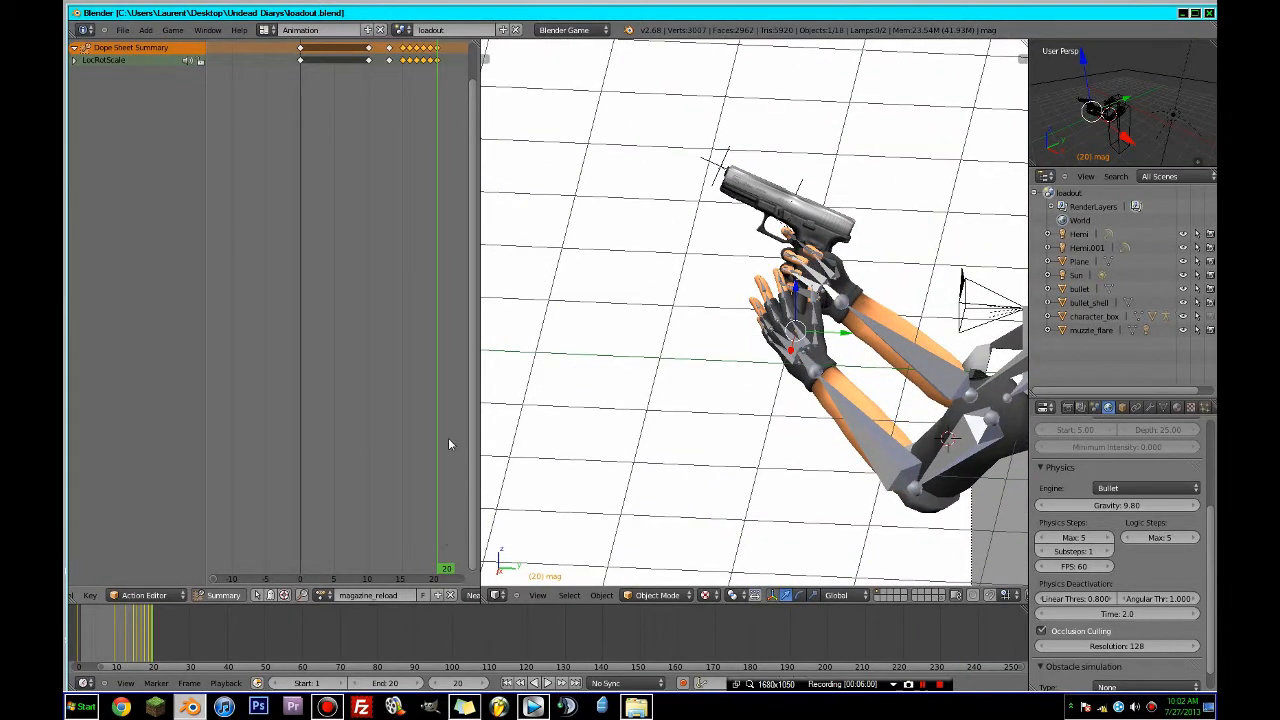
# - Duplicate the magazine_reload keyframe at frame 10 and place the copy at frame 21
pyautogui.scroll(-2, 377, 85)
pyautogui.moveTo(415, 100); pyautogui.dragTo(365, 86)
pyautogui.press('a')
pyautogui.rightClick(308, 48)
pyautogui.hotkey('shift', 'd')
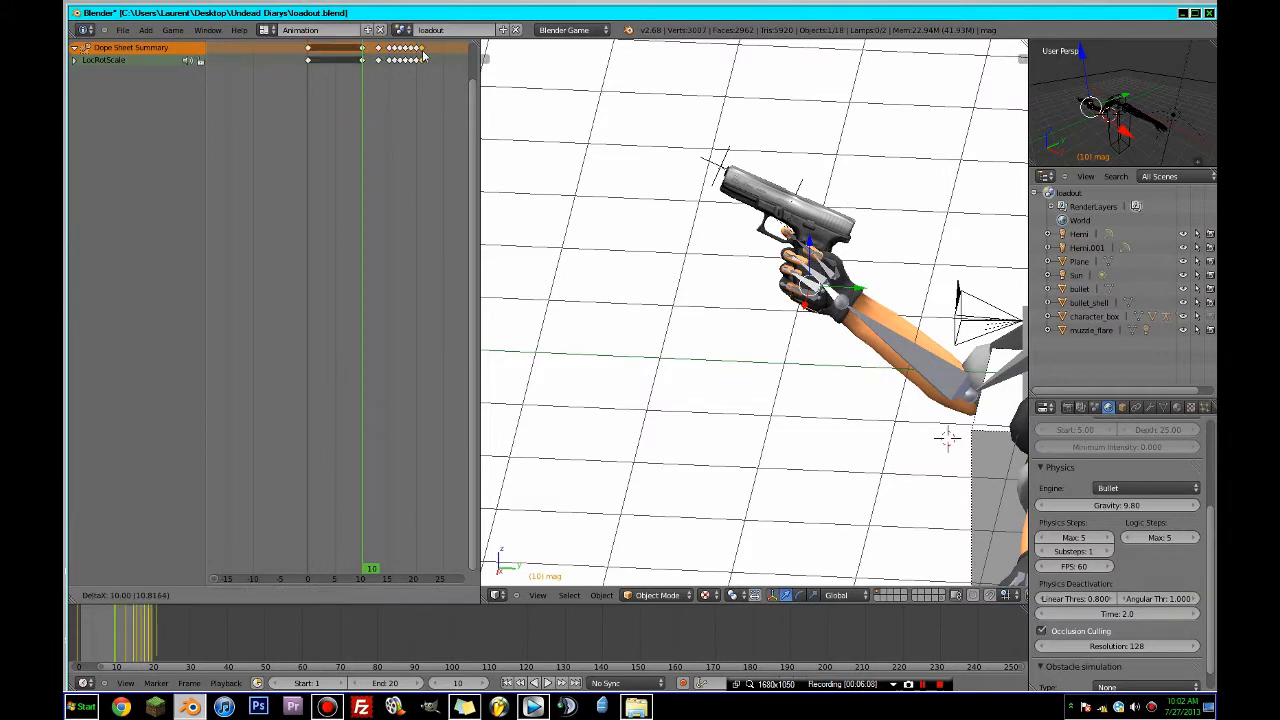
pyautogui.moveTo(427, 60); pyautogui.dragTo(427, 60, button='right')
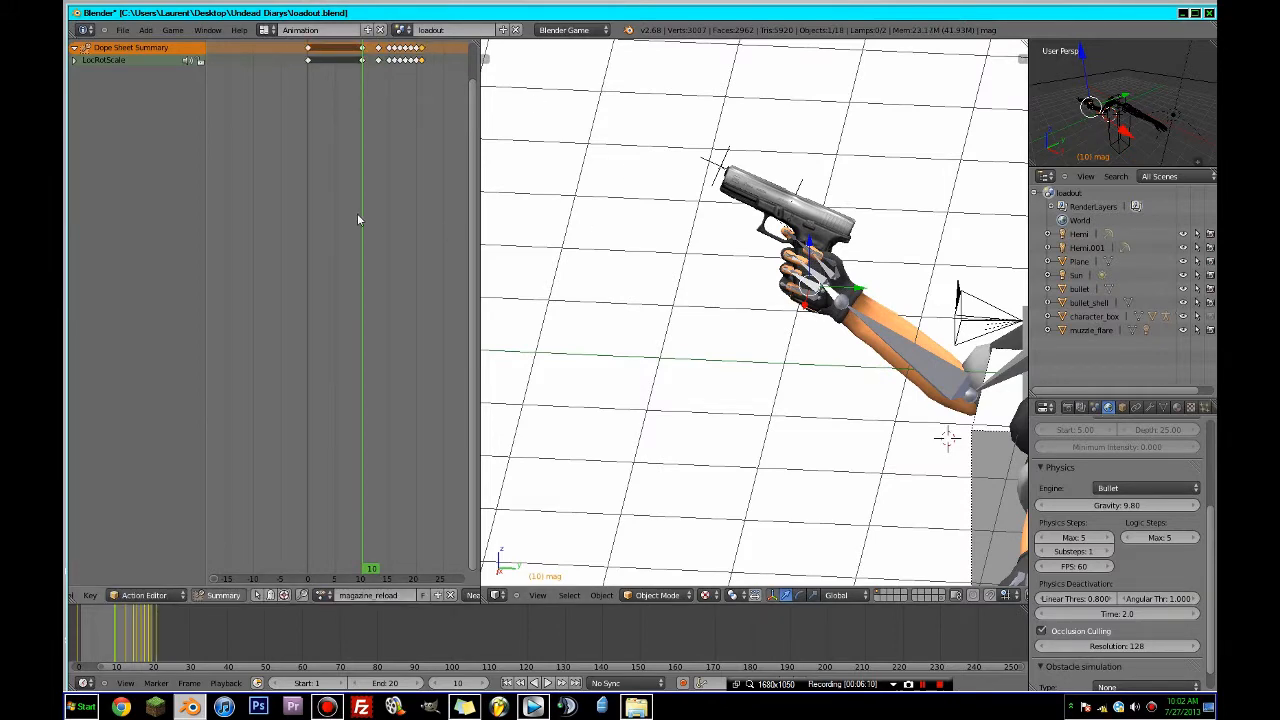
# - Go to frame 21 of the mag's action and save the file
pyautogui.moveTo(358, 216); pyautogui.dragTo(419, 230)
pyautogui.hotkey('ctrl', 's')
pyautogui.click(601, 226)
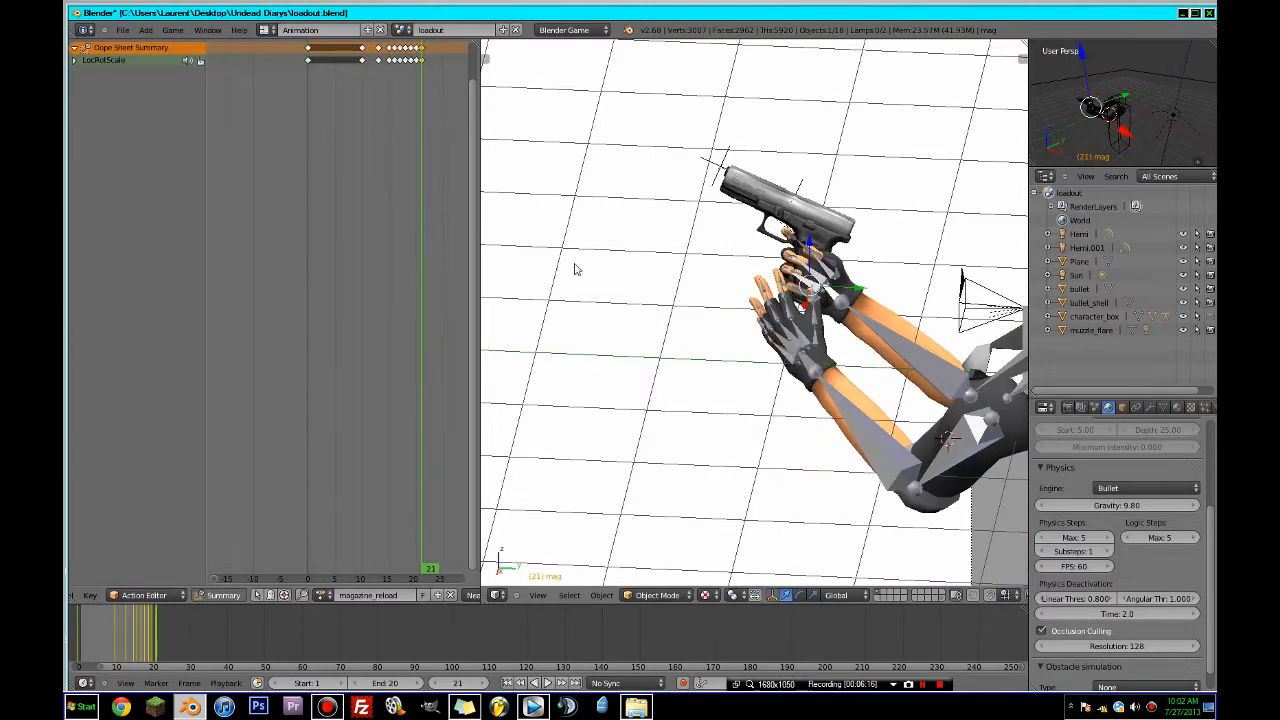
# - Select the arm armature in Pose Mode and go to frame 20 of its reload action
pyautogui.rightClick(822, 371)
pyautogui.hotkey('ctrl', 'Tab')
pyautogui.moveTo(398, 388)
pyautogui.mouseDown()
pyautogui.moveTo(426, 391)
pyautogui.moveTo(378, 393)
pyautogui.moveTo(419, 392)
pyautogui.mouseUp()
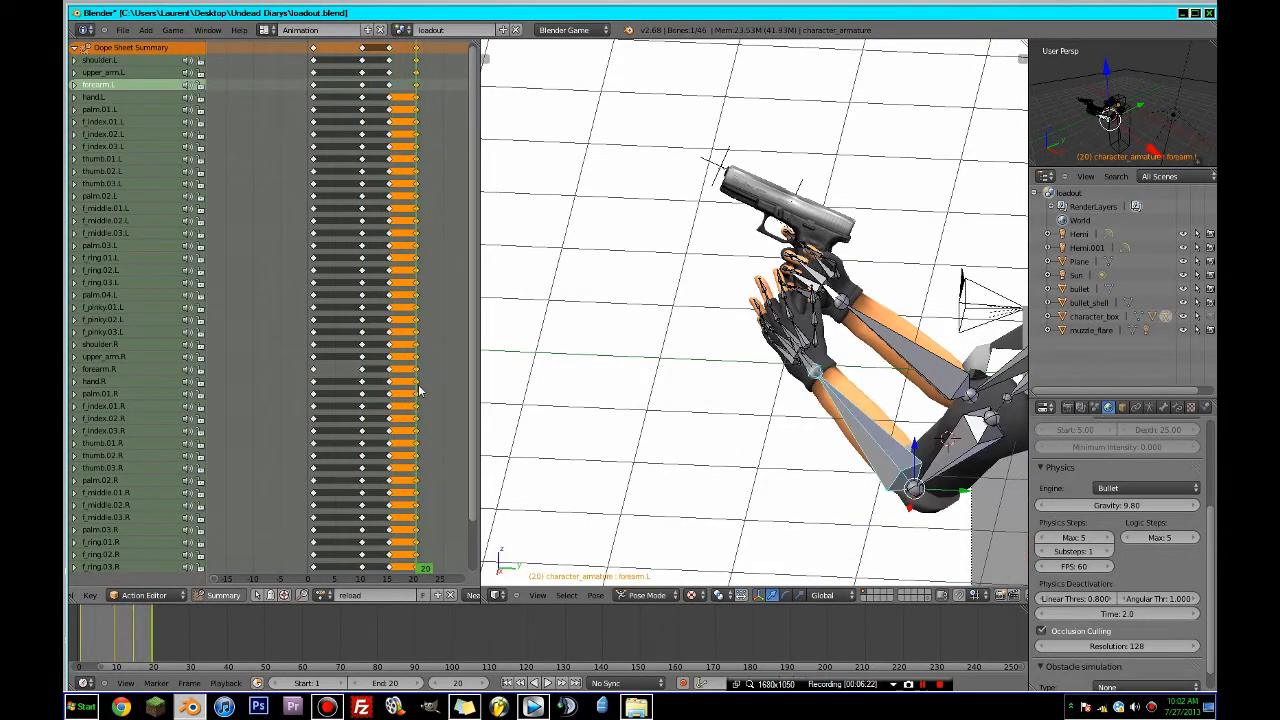
pyautogui.press('g')
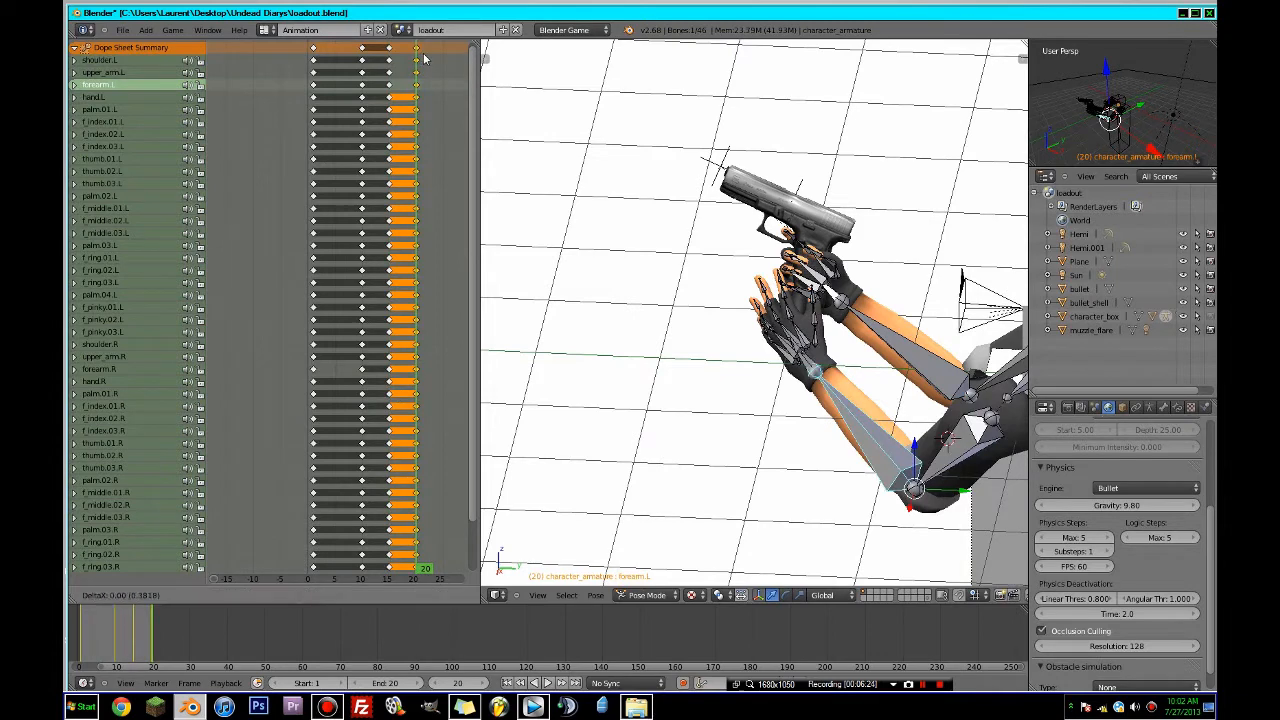
pyautogui.click(425, 56)
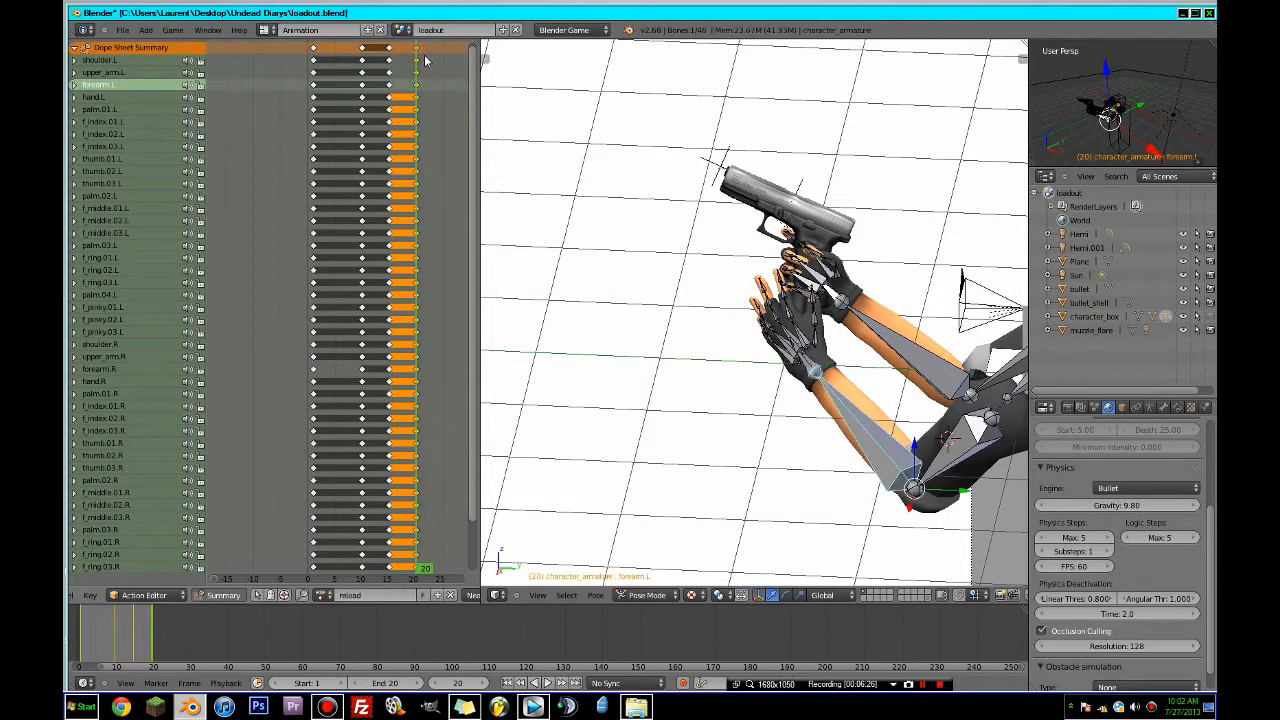
pyautogui.hotkey('shift', 's')
pyautogui.hotkey('ctrl', 'z')
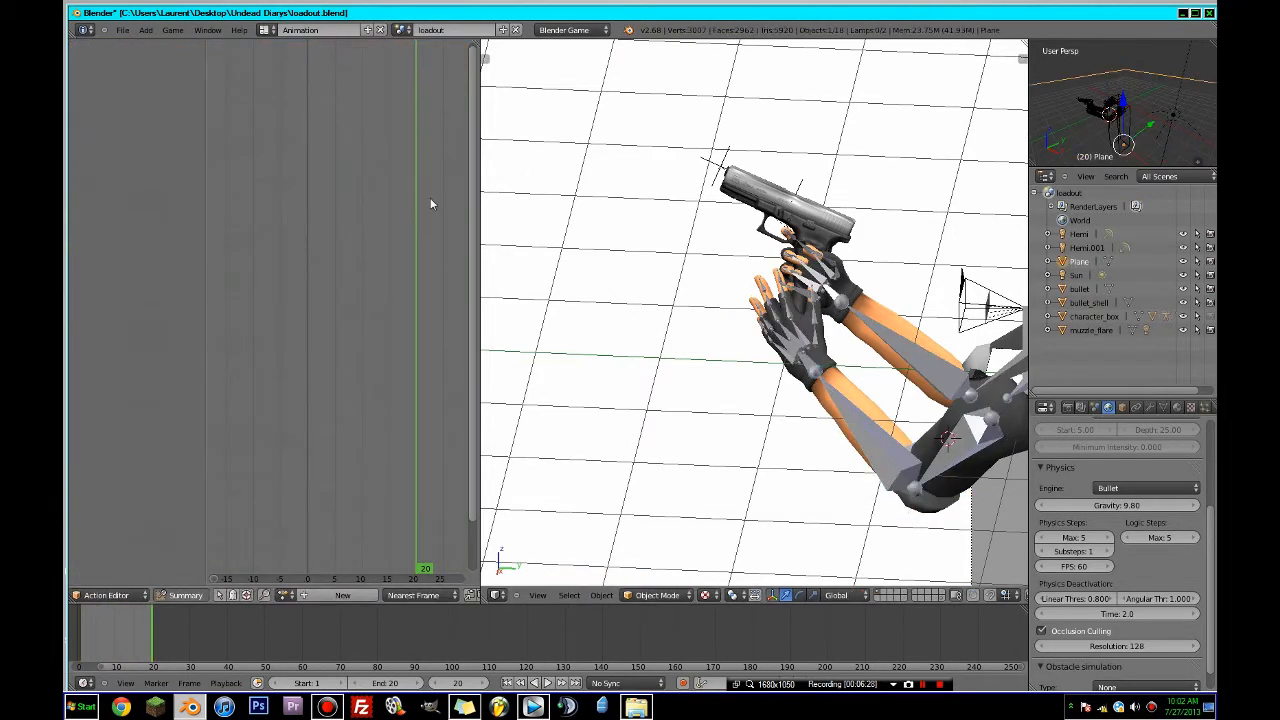
pyautogui.hotkey('ctrl', 'shift', 'z')
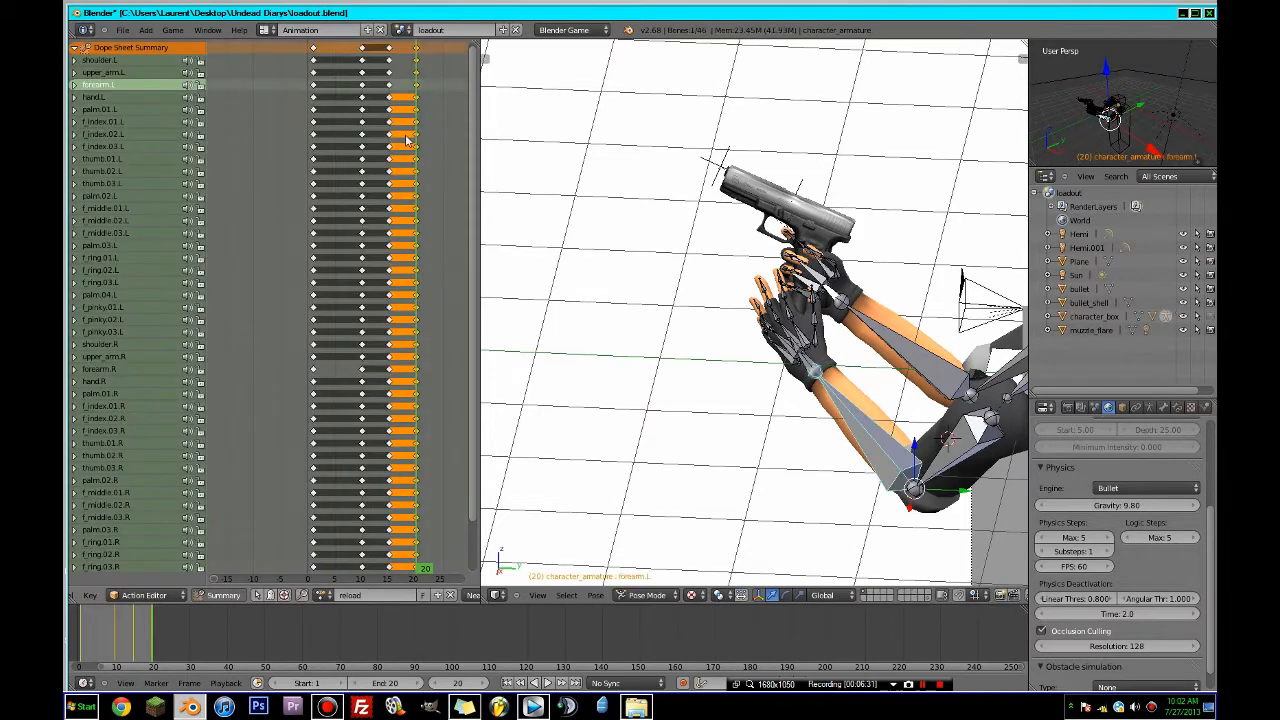
# - Duplicate the armature's frame 20 keyframes to frame 21 and go to frame 21
pyautogui.press('g')
pyautogui.click(411, 68)
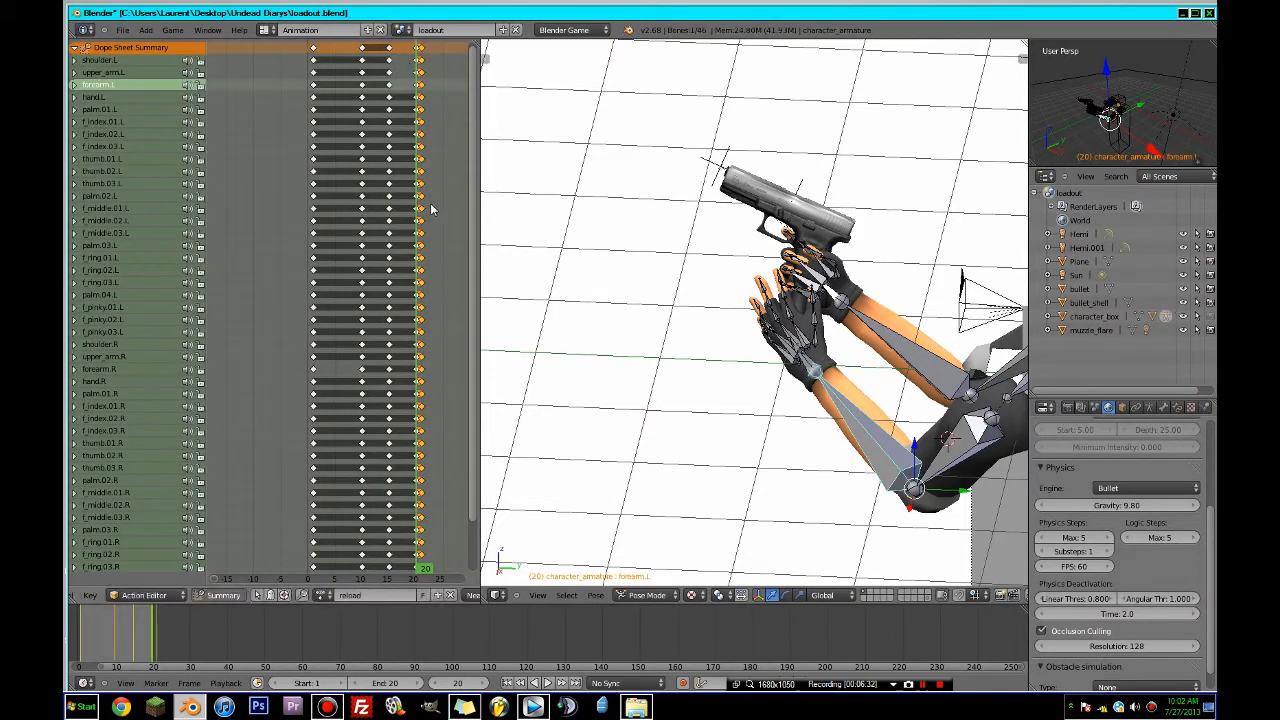
pyautogui.moveTo(432, 208); pyautogui.dragTo(422, 238)
# - Go to frame 1 of the armature's reload action and duplicate its frame 1 keyframes to frame 27
pyautogui.moveTo(434, 234); pyautogui.dragTo(368, 233, button='middle')
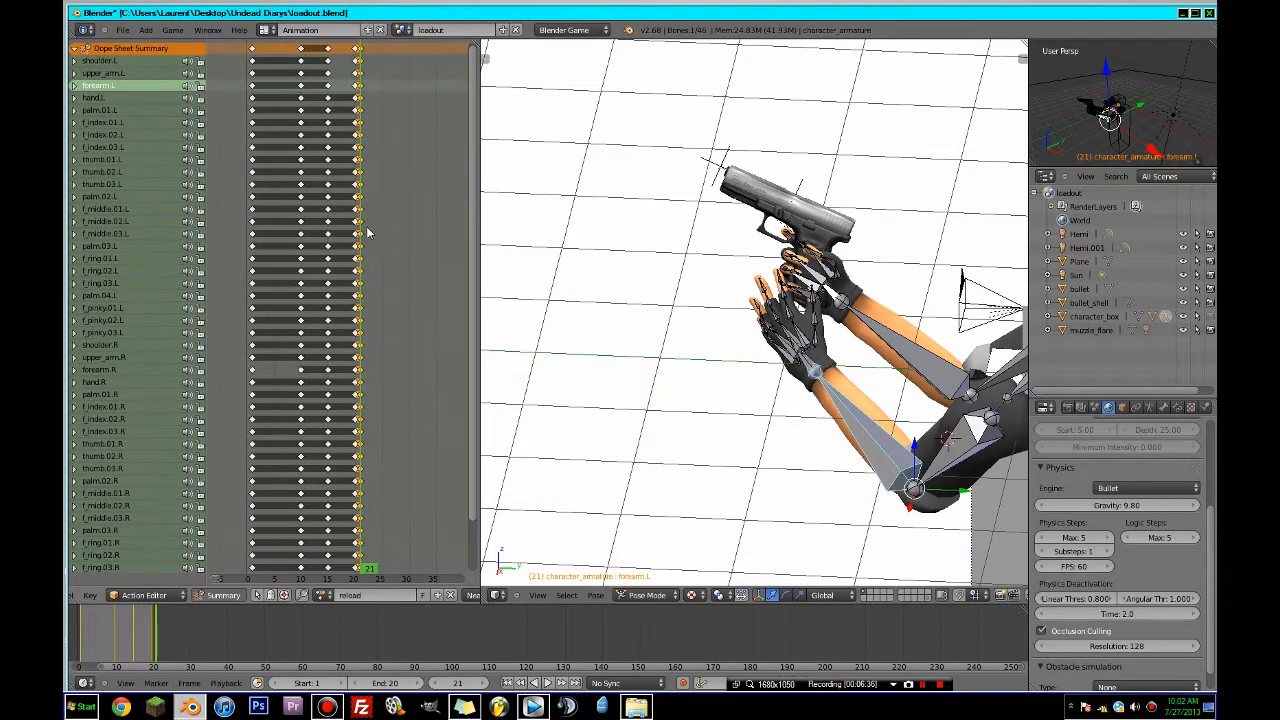
pyautogui.rightClick(328, 48)
pyautogui.moveTo(356, 81); pyautogui.dragTo(251, 102)
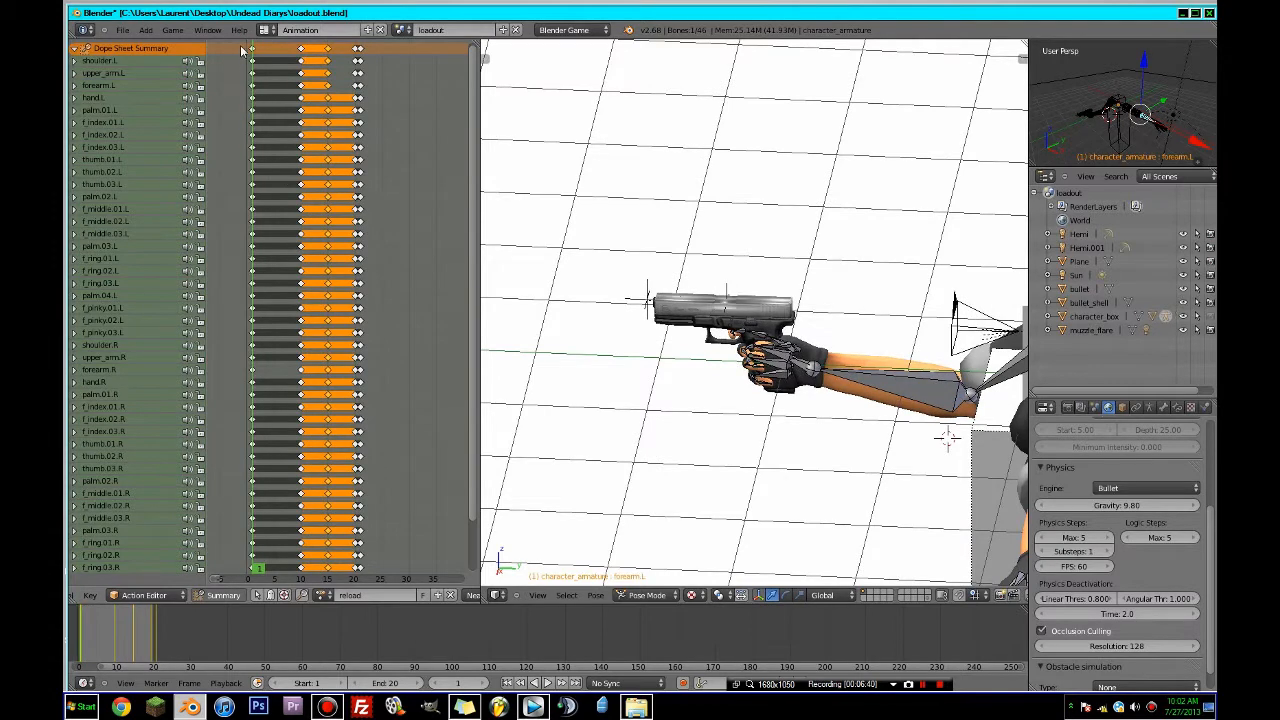
pyautogui.rightClick(250, 49)
pyautogui.hotkey('shift', 'd')
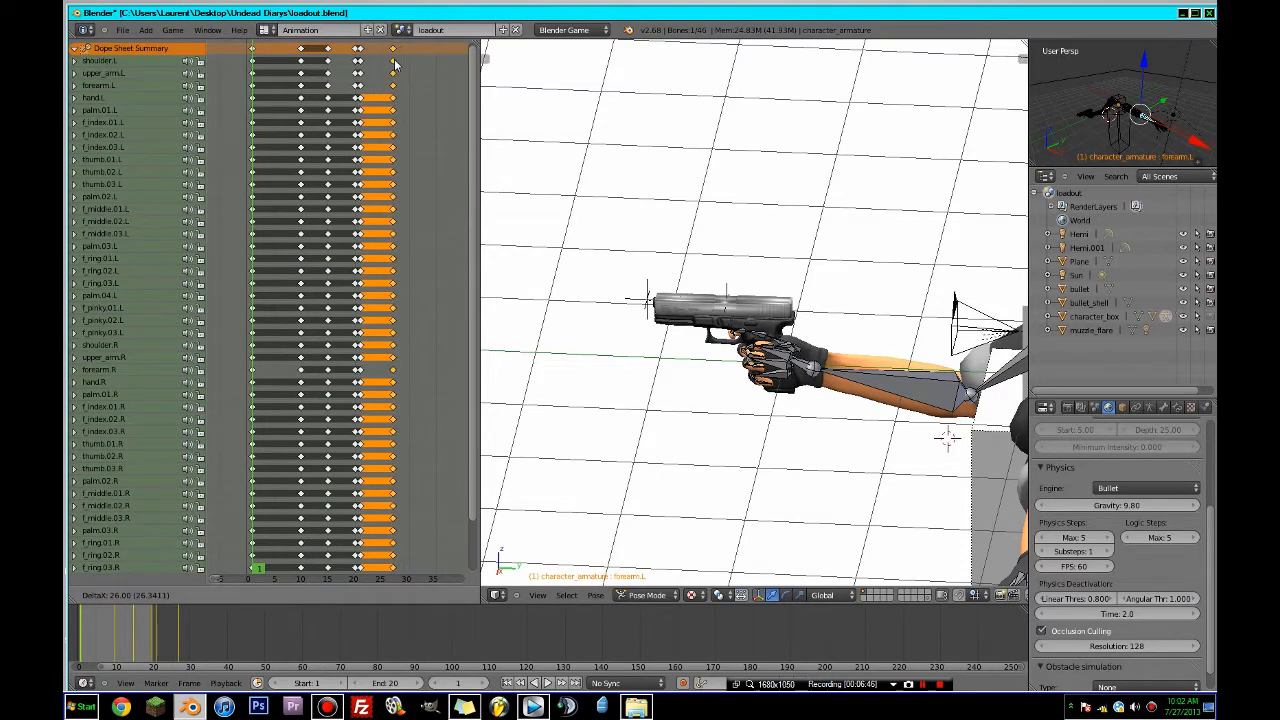
pyautogui.click(395, 64)
# - Set the end frame of the timeline to 27
pyautogui.click(416, 683)
pyautogui.click(416, 683)
pyautogui.click(416, 683)
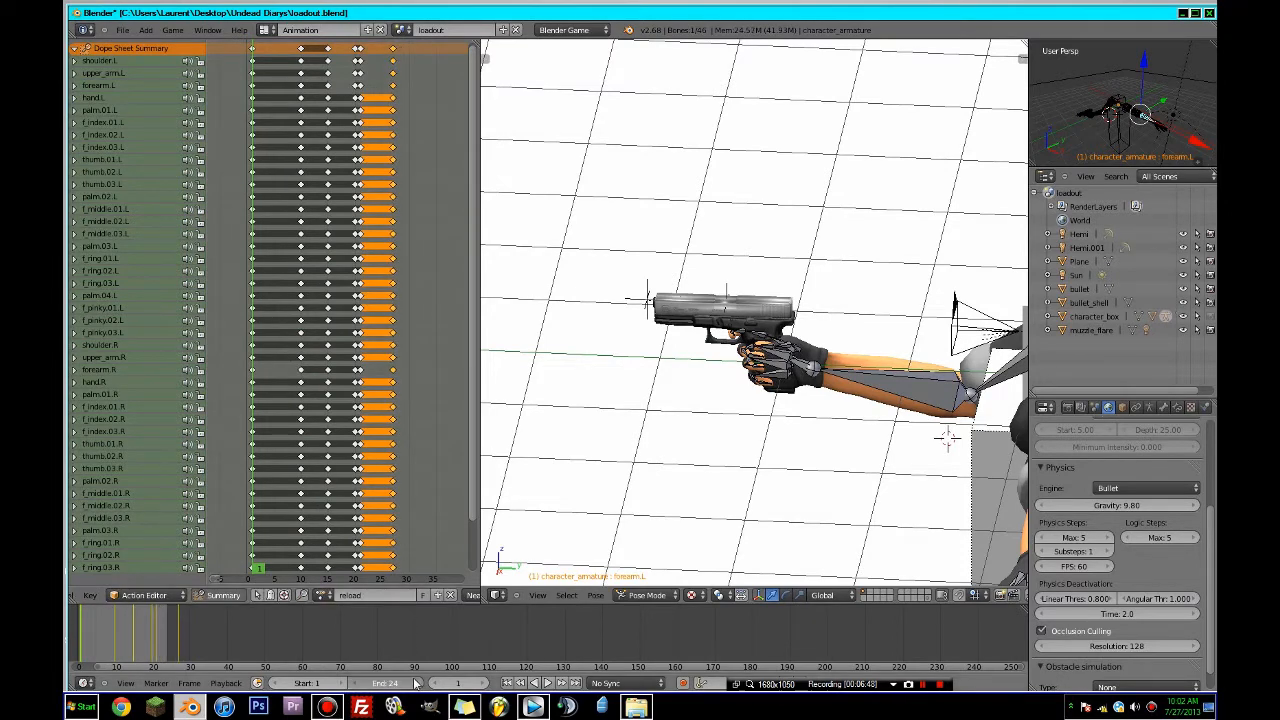
pyautogui.click(416, 683)
pyautogui.click(416, 683)
pyautogui.click(416, 683)
# - Play the reload animation from the camera view to review it, and stop the playback
pyautogui.press('KP_0')
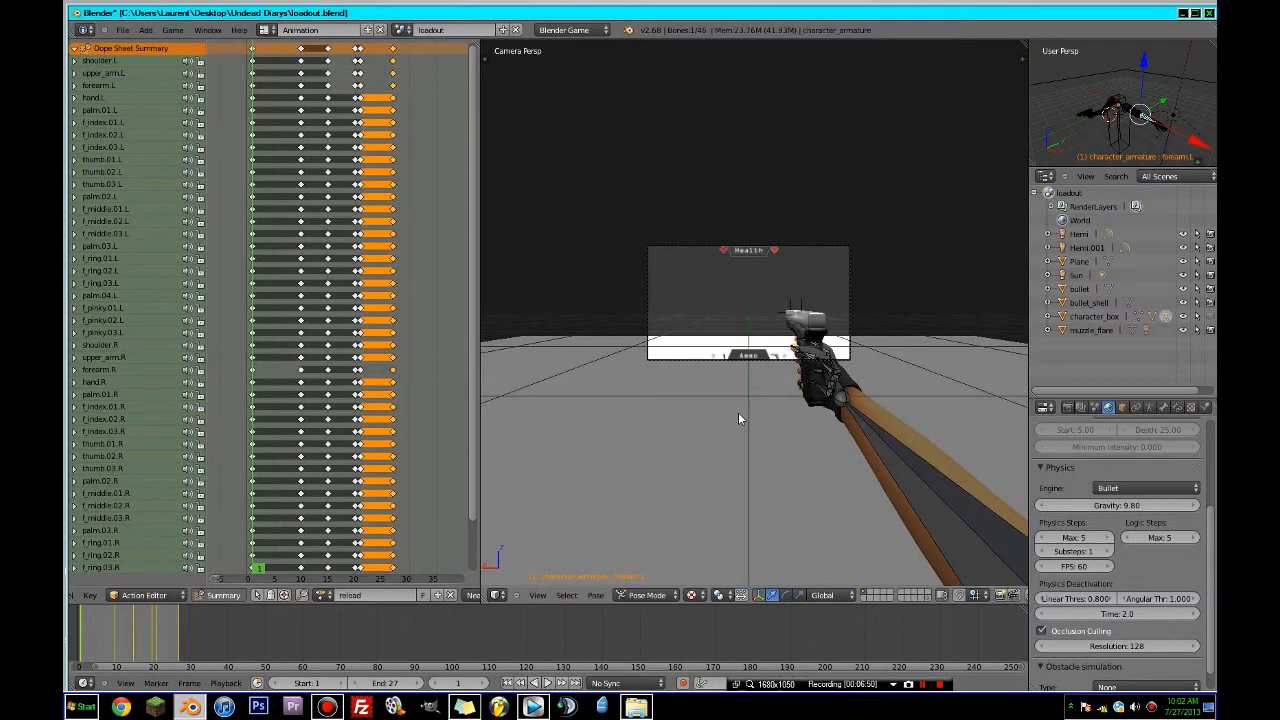
pyautogui.scroll(3, 738, 418)
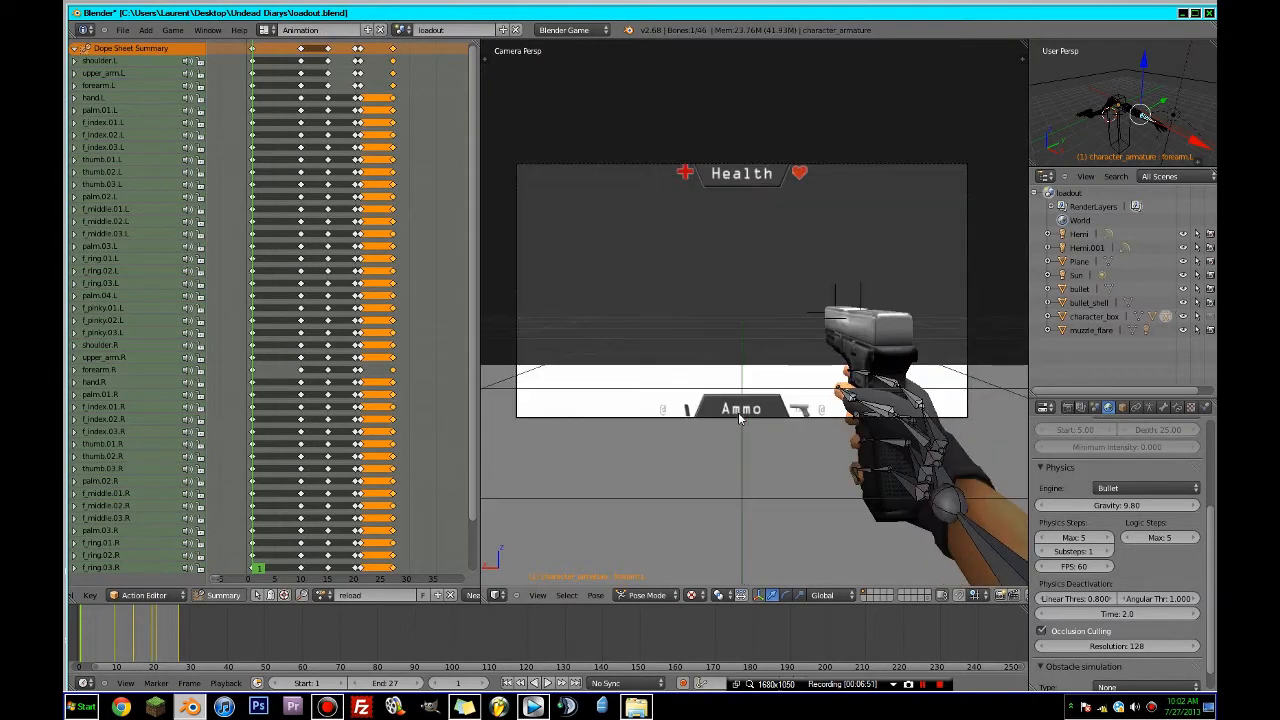
pyautogui.click(547, 683)
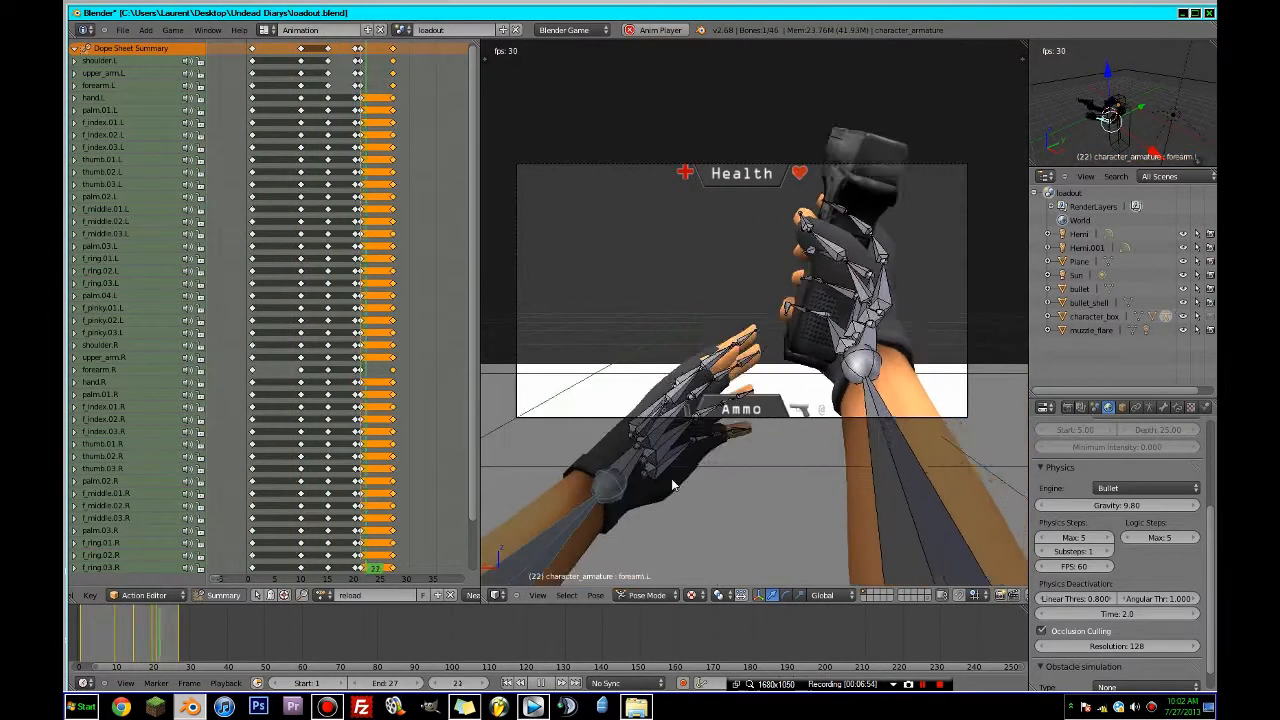
pyautogui.click(545, 681)
# - Save the file with all of the reload action's keyframes selected, and return to frame 0
pyautogui.press('a')
pyautogui.press('a')
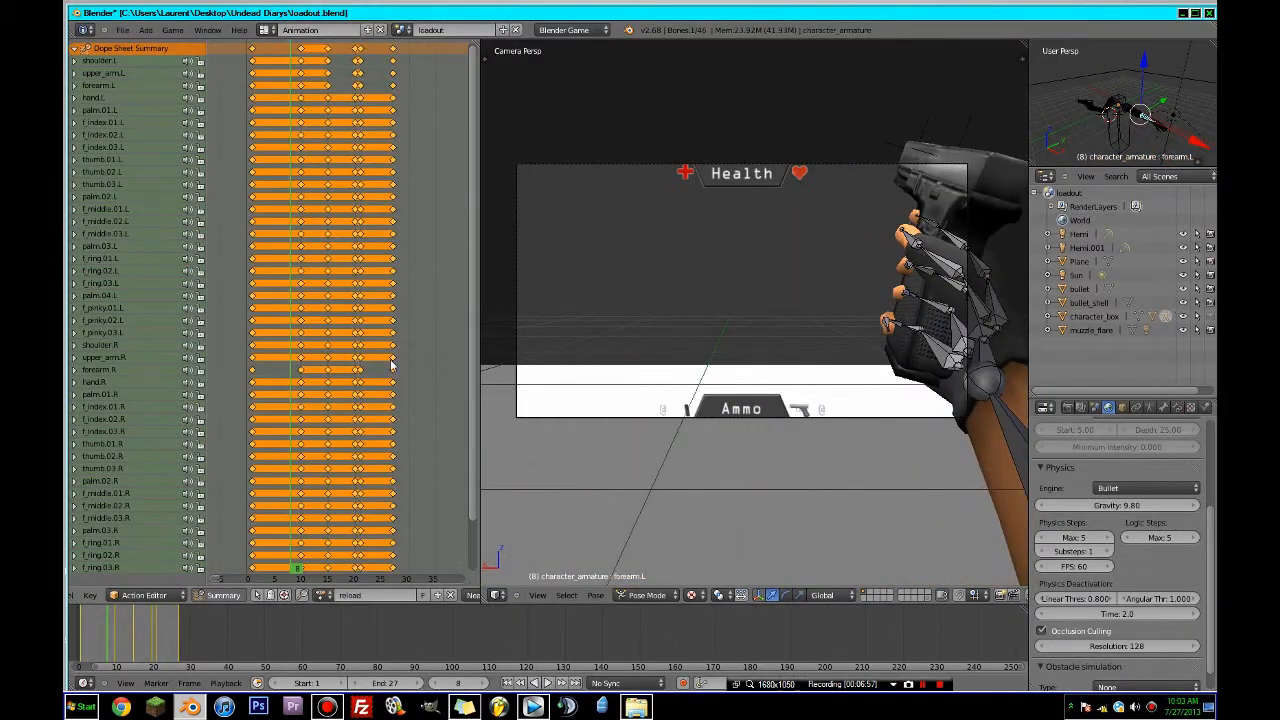
pyautogui.hotkey('ctrl', 's')
pyautogui.click(663, 370)
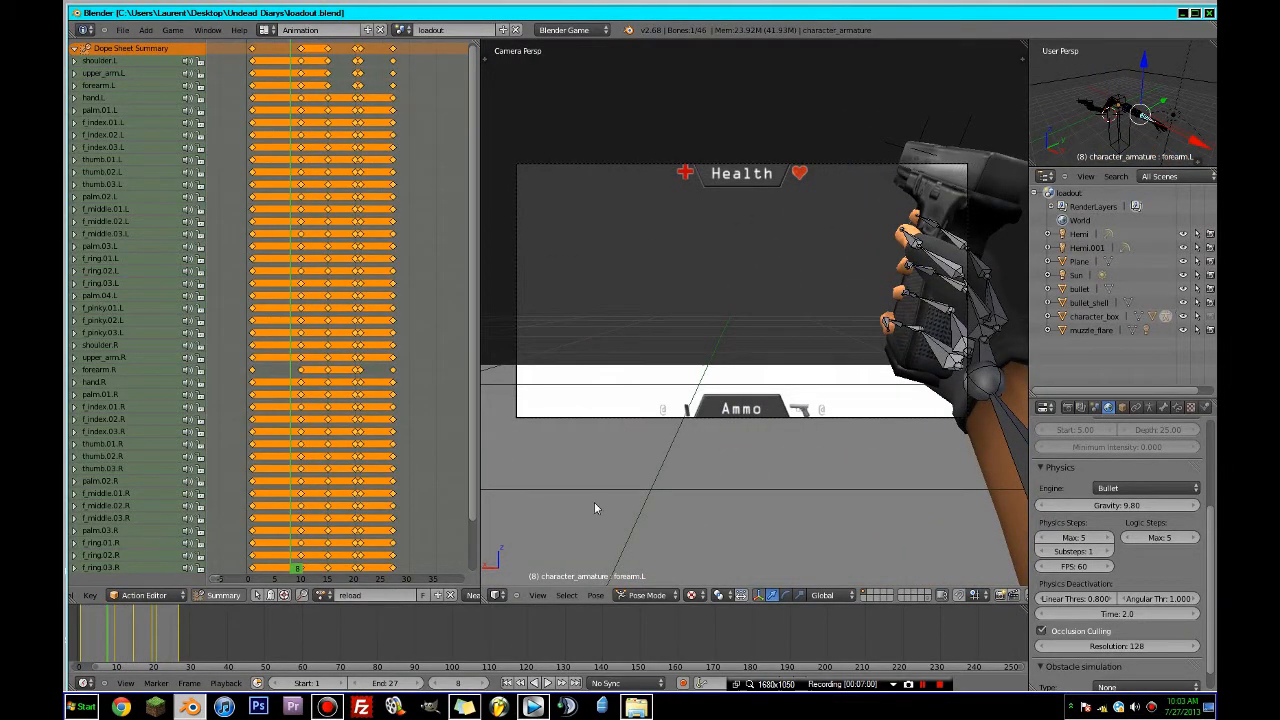
pyautogui.moveTo(172, 630); pyautogui.dragTo(78, 640)
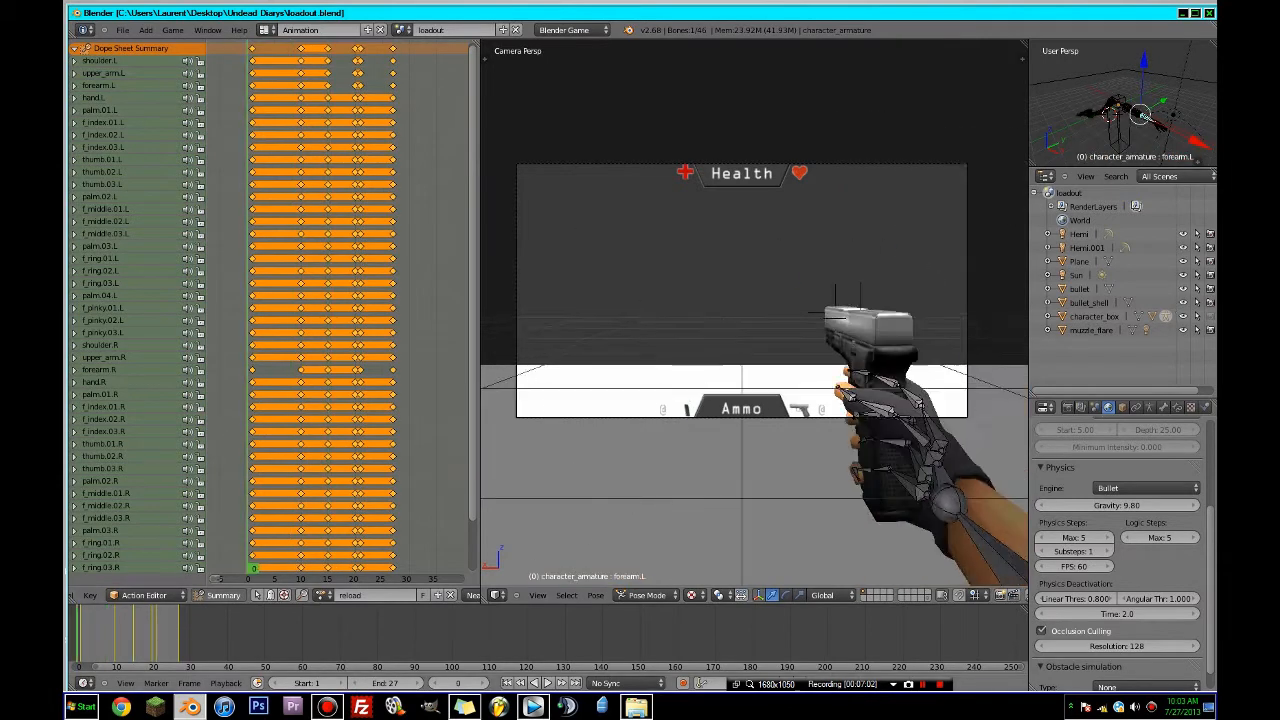
pyautogui.click(268, 30)
pyautogui.click(286, 77)
pyautogui.click(270, 30)
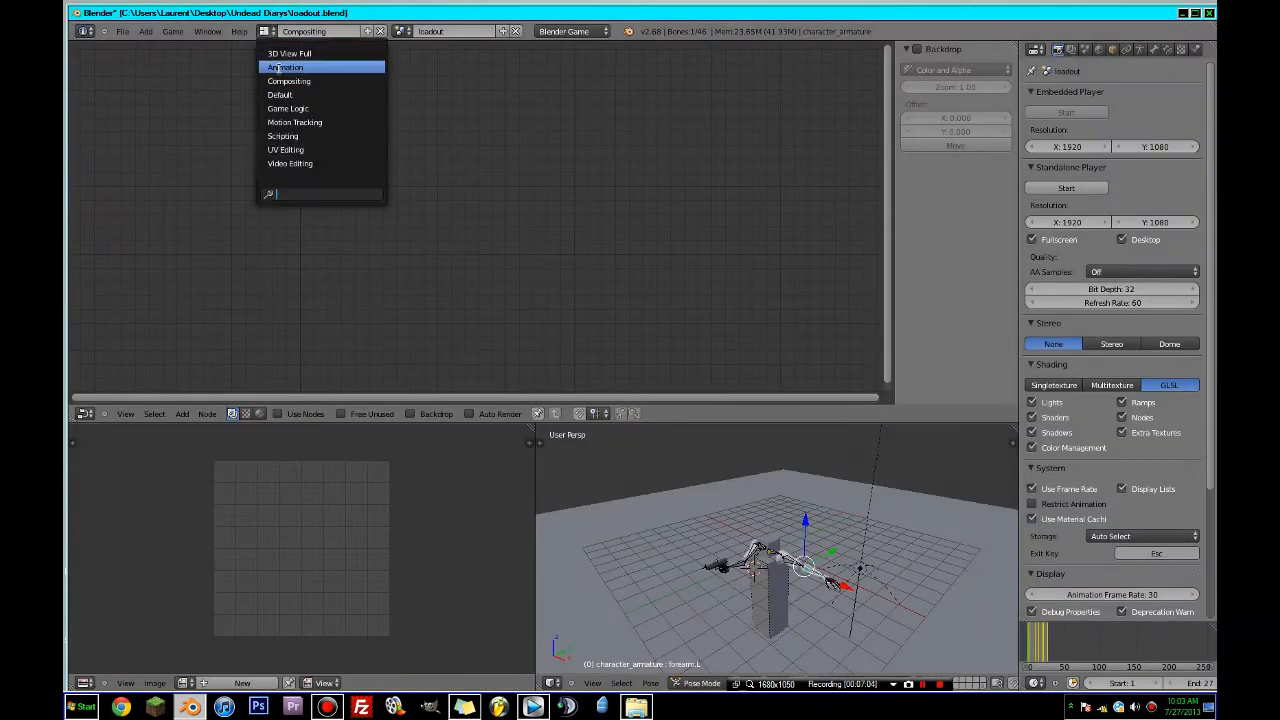
pyautogui.click(282, 63)
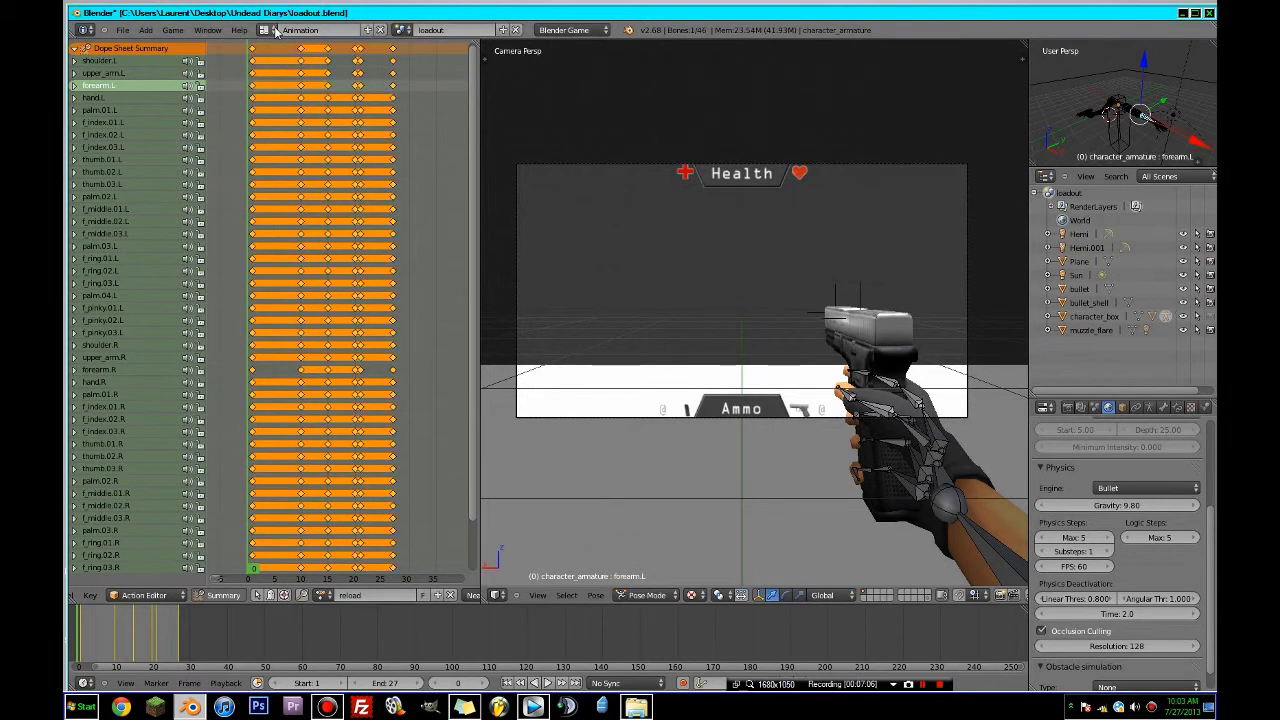
pyautogui.click(276, 32)
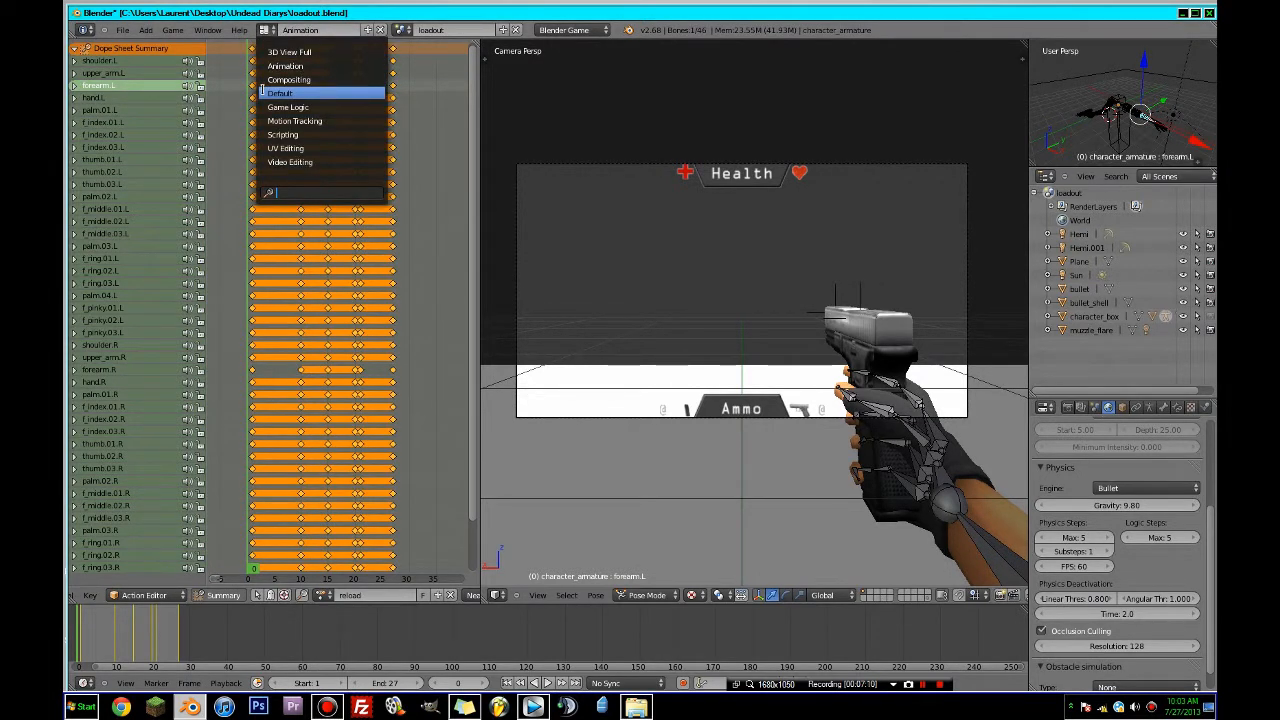
pyautogui.hotkey('ctrl', 'Tab')
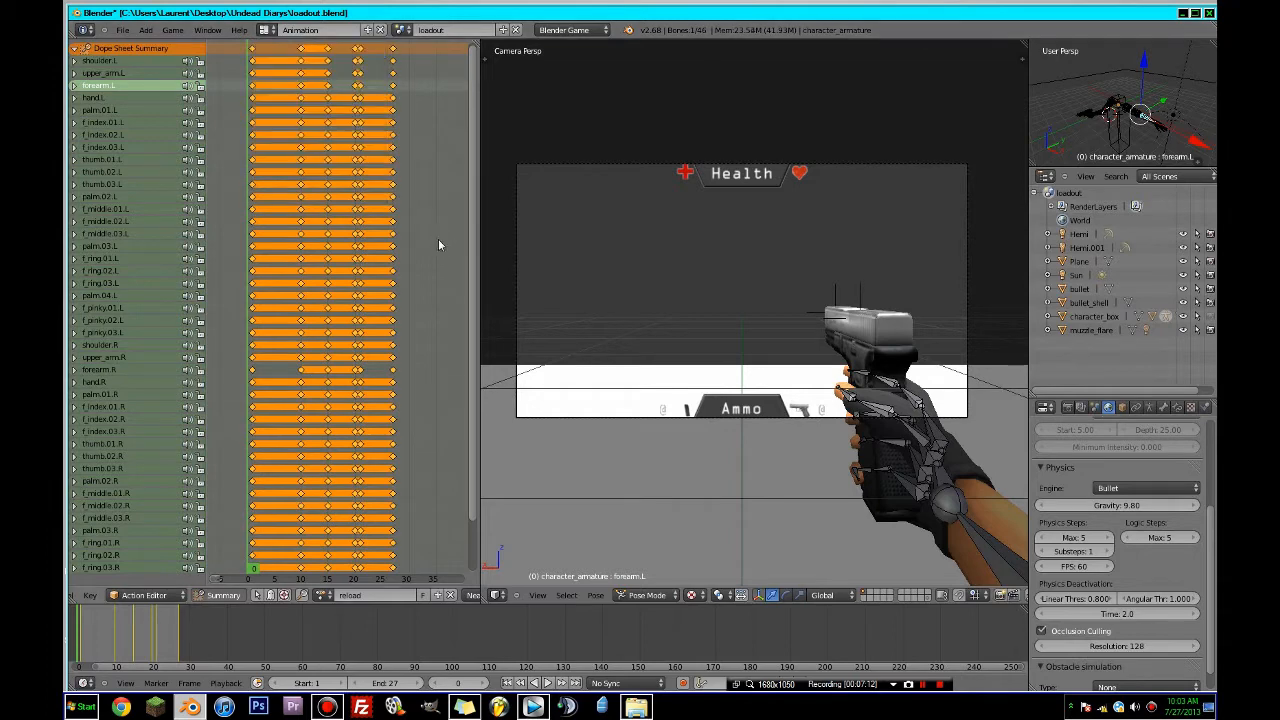
# - Select the mag, duplicate its magazine_reload keyframe at frame 0 to frame 27, and save the file
pyautogui.rightClick(903, 517)
pyautogui.rightClick(903, 517)
pyautogui.rightClick(249, 49)
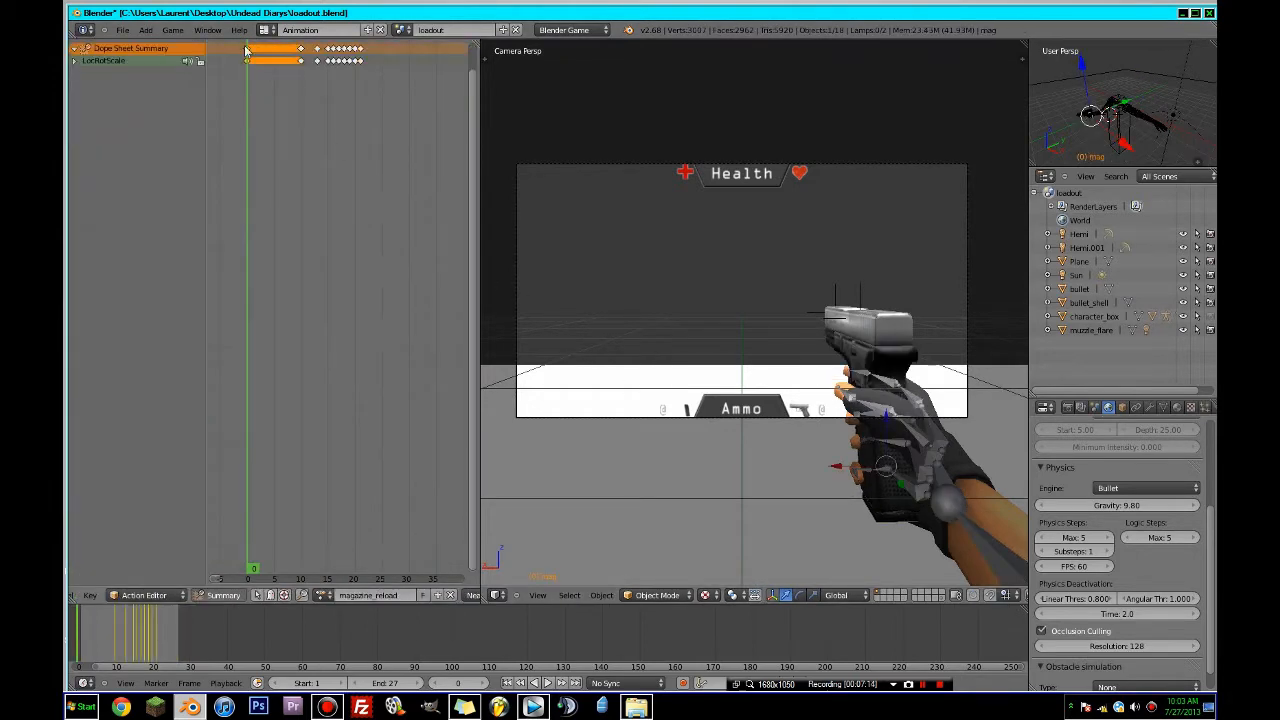
pyautogui.hotkey('shift', 'd')
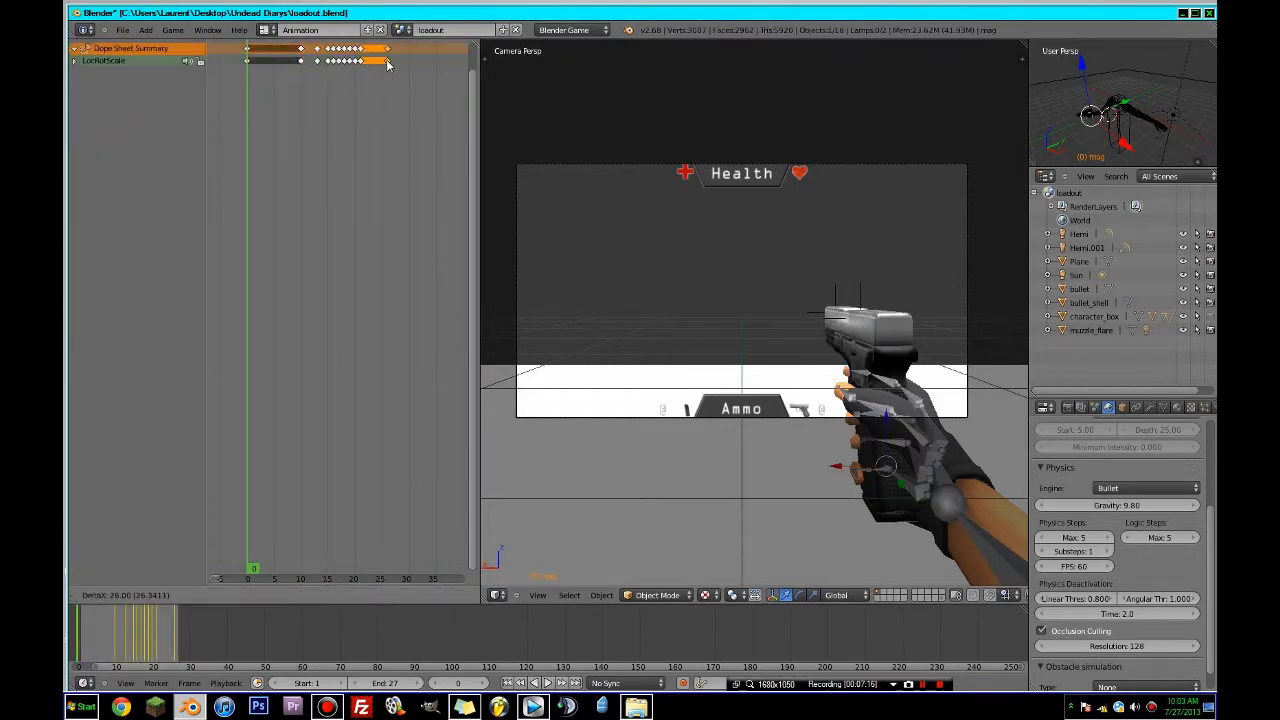
pyautogui.click(388, 64)
pyautogui.press('g')
pyautogui.click(427, 90)
pyautogui.hotkey('ctrl', 's')
pyautogui.click(618, 272)
# - Switch to the Default screen layout and select the current_clip_counter text on the HUD
pyautogui.click(284, 33)
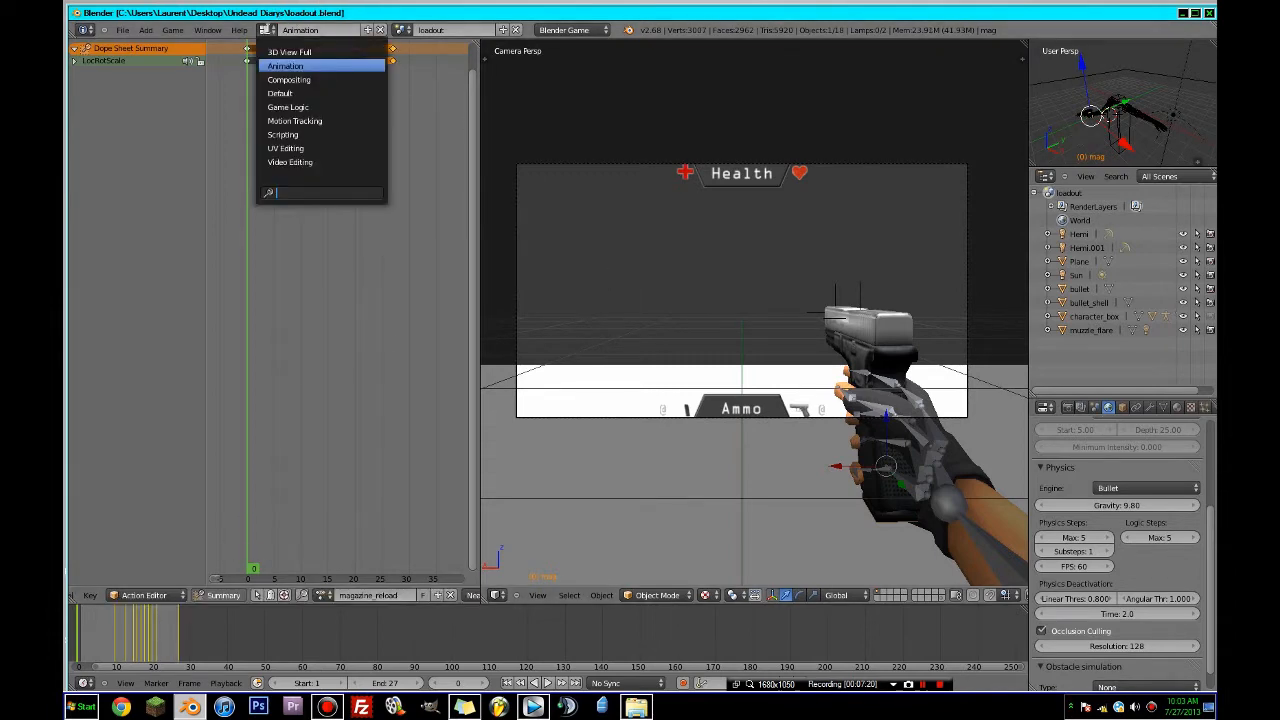
pyautogui.click(285, 93)
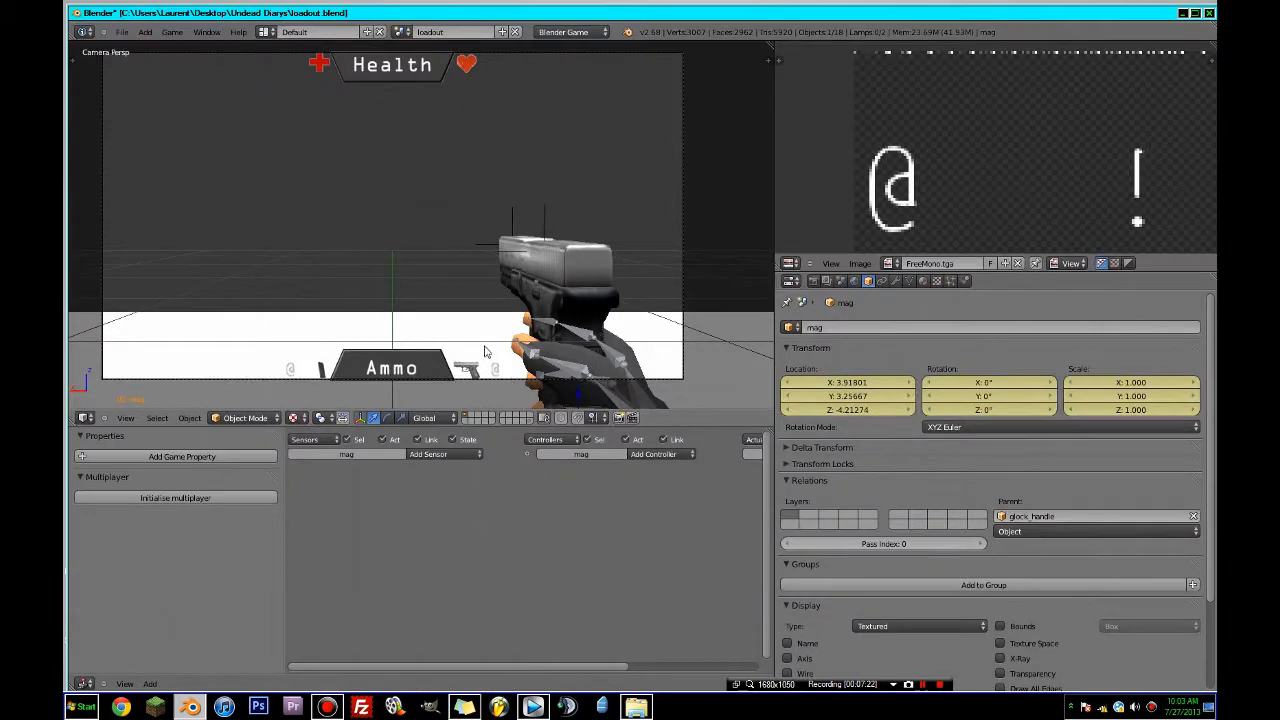
pyautogui.scroll(-1, 527, 355)
pyautogui.rightClick(473, 240)
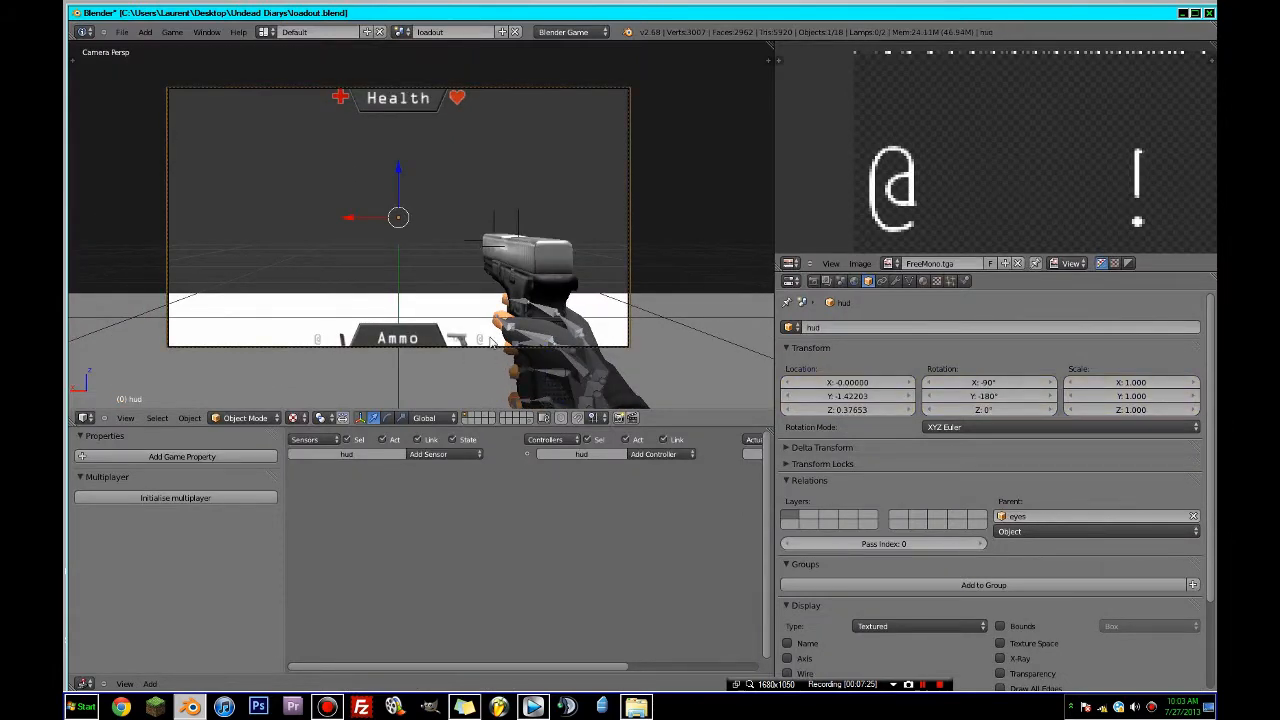
pyautogui.rightClick(490, 341)
pyautogui.moveTo(518, 608); pyautogui.dragTo(392, 524, button='middle')
pyautogui.scroll(-5, 392, 524)
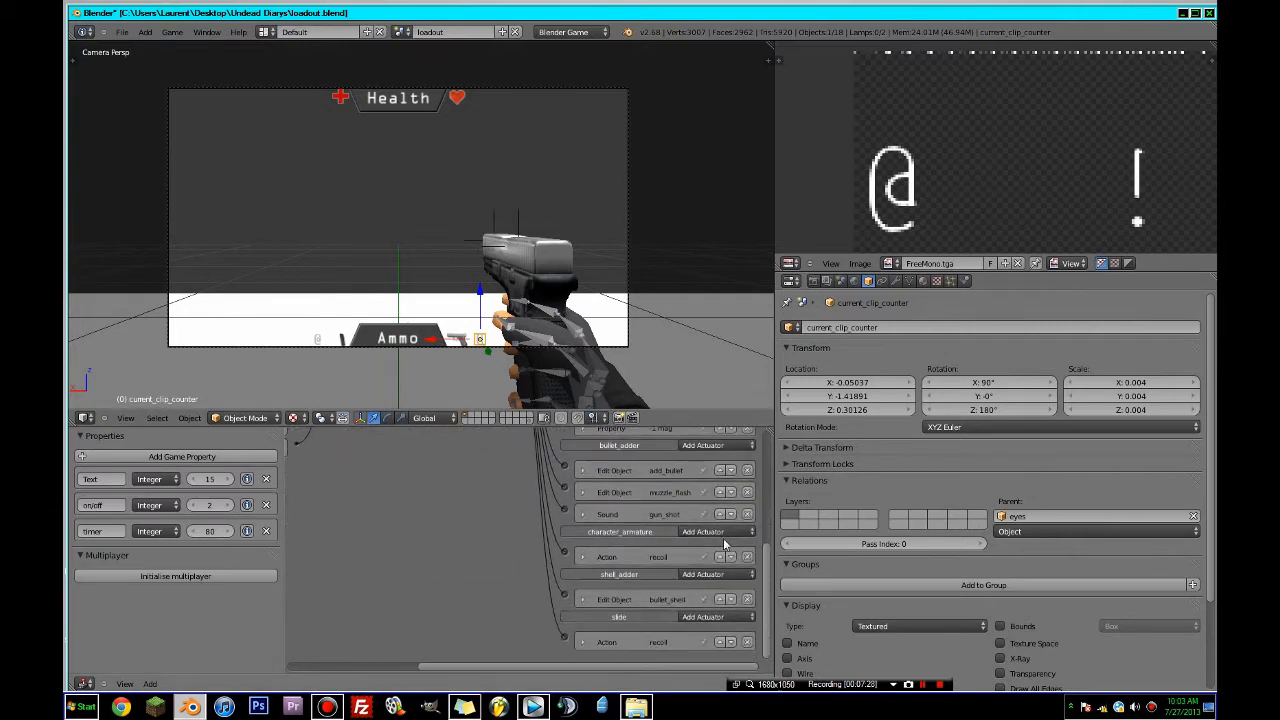
# - Add an Action actuator to character_armature and name it reload
pyautogui.click(712, 531)
pyautogui.click(705, 518)
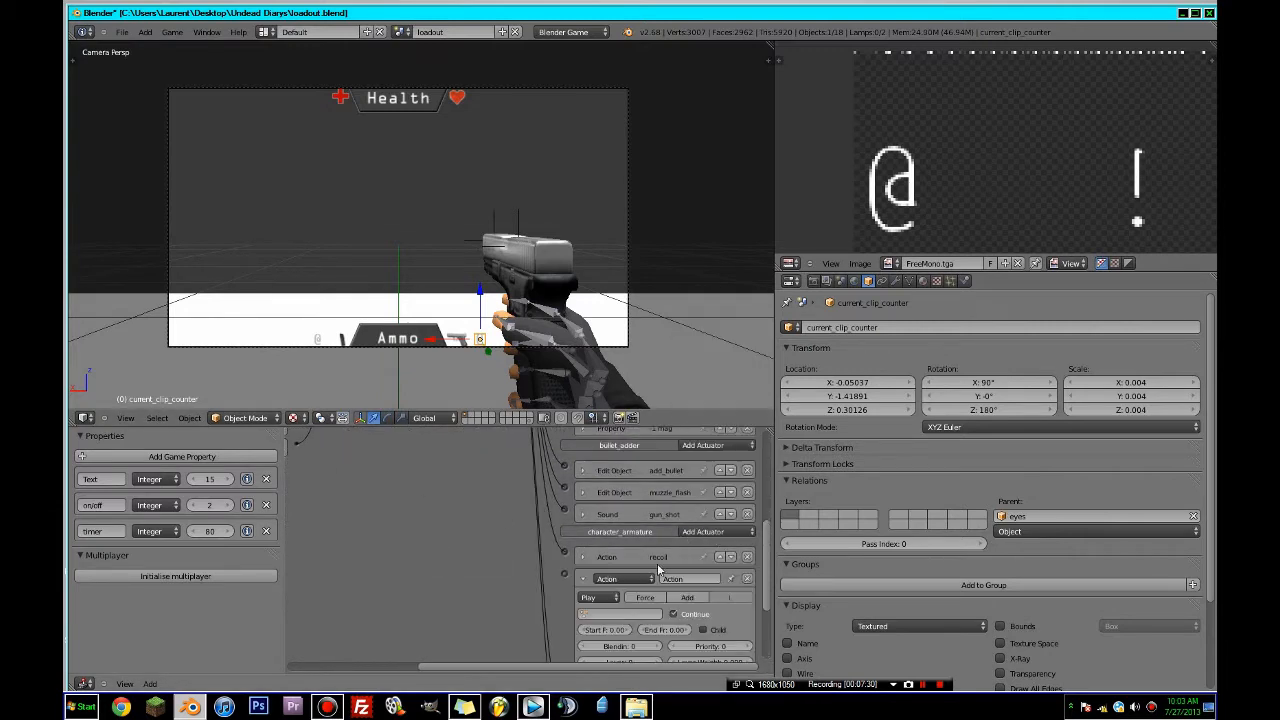
pyautogui.click(684, 579)
pyautogui.write('reload')
pyautogui.press('Return')
# - Assign the reload action to the armature's new reload actuator
pyautogui.click(621, 612)
pyautogui.write('re')
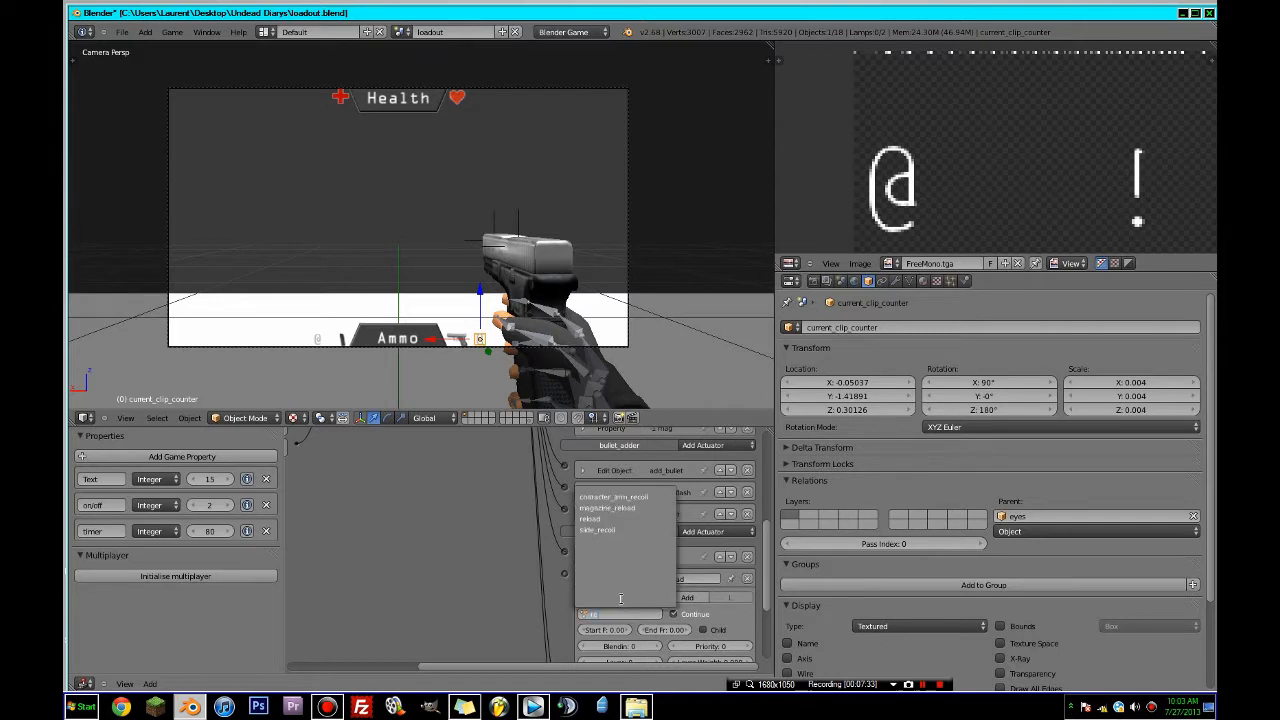
pyautogui.click(622, 508)
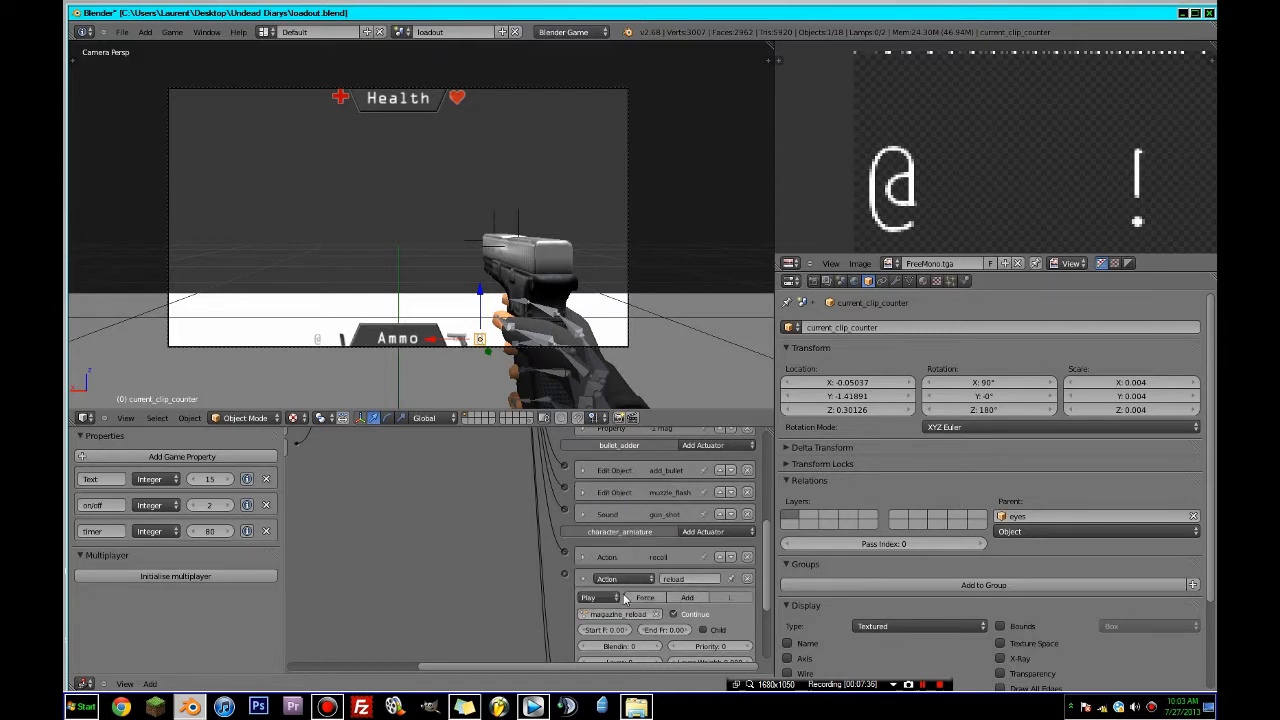
pyautogui.scroll(-2, 625, 572)
pyautogui.click(625, 572)
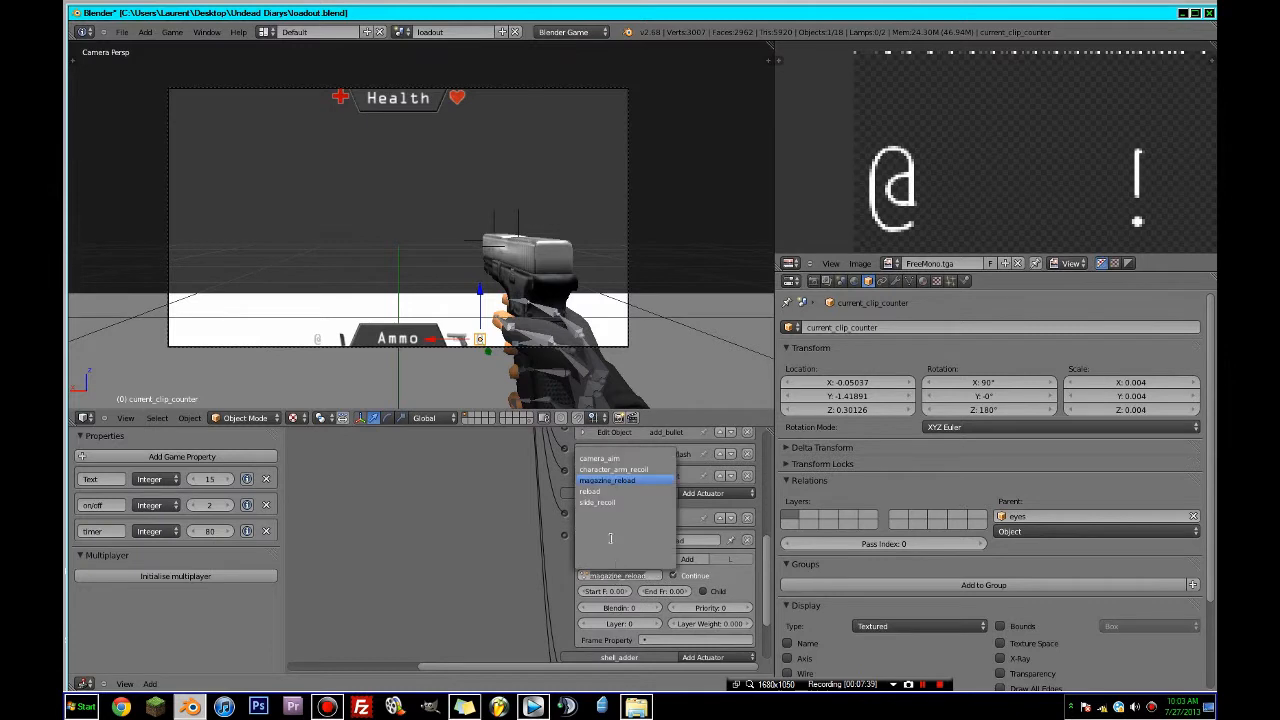
pyautogui.click(622, 545)
# - Set the armature's reload actuator to start at frame 1 and end at frame 27, and collapse it
pyautogui.click(629, 593)
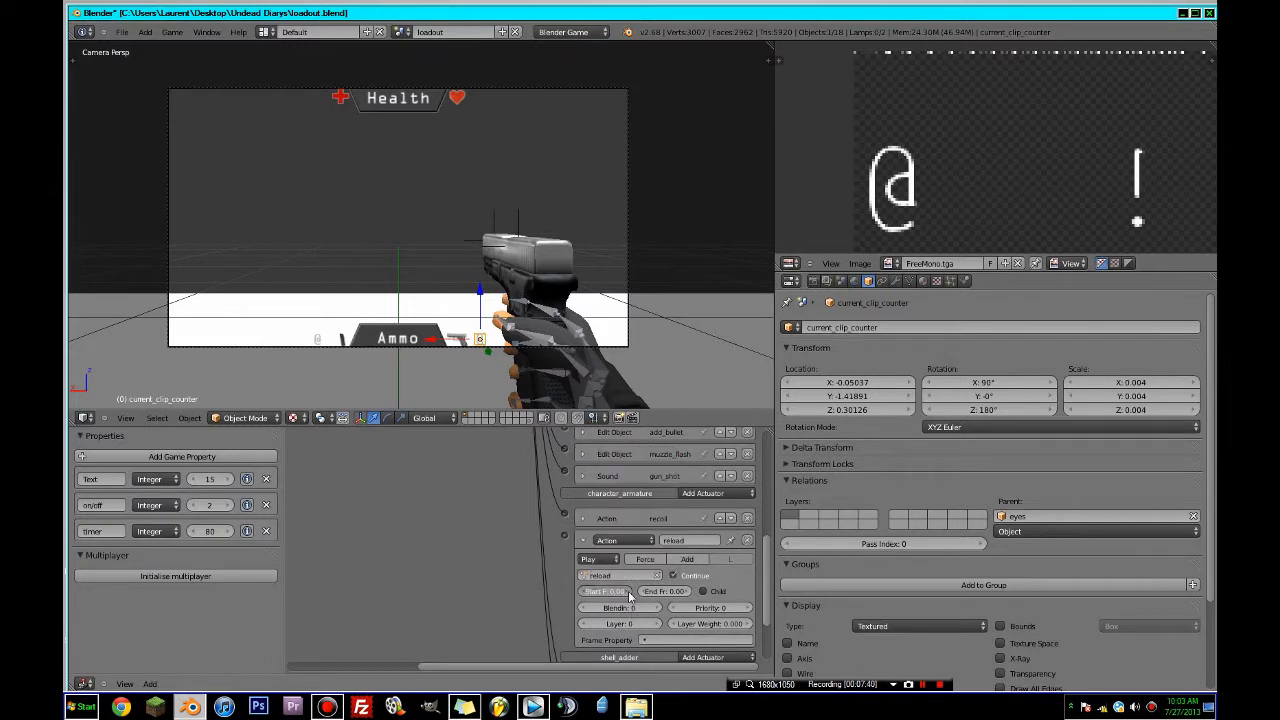
pyautogui.click(660, 589)
pyautogui.write('20')
pyautogui.press('Return')
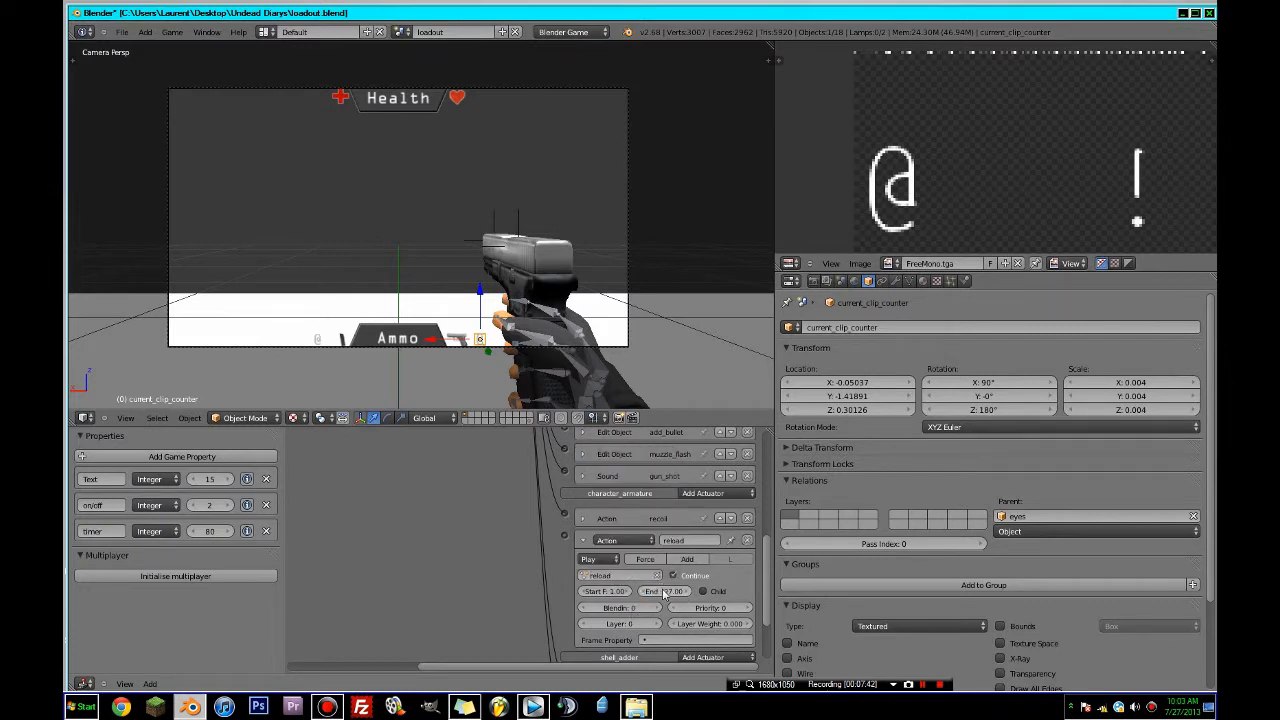
pyautogui.click(585, 539)
# - Add the glock_handle and the mag to the selection alongside current_clip_counter
pyautogui.scroll(-5, 660, 580)
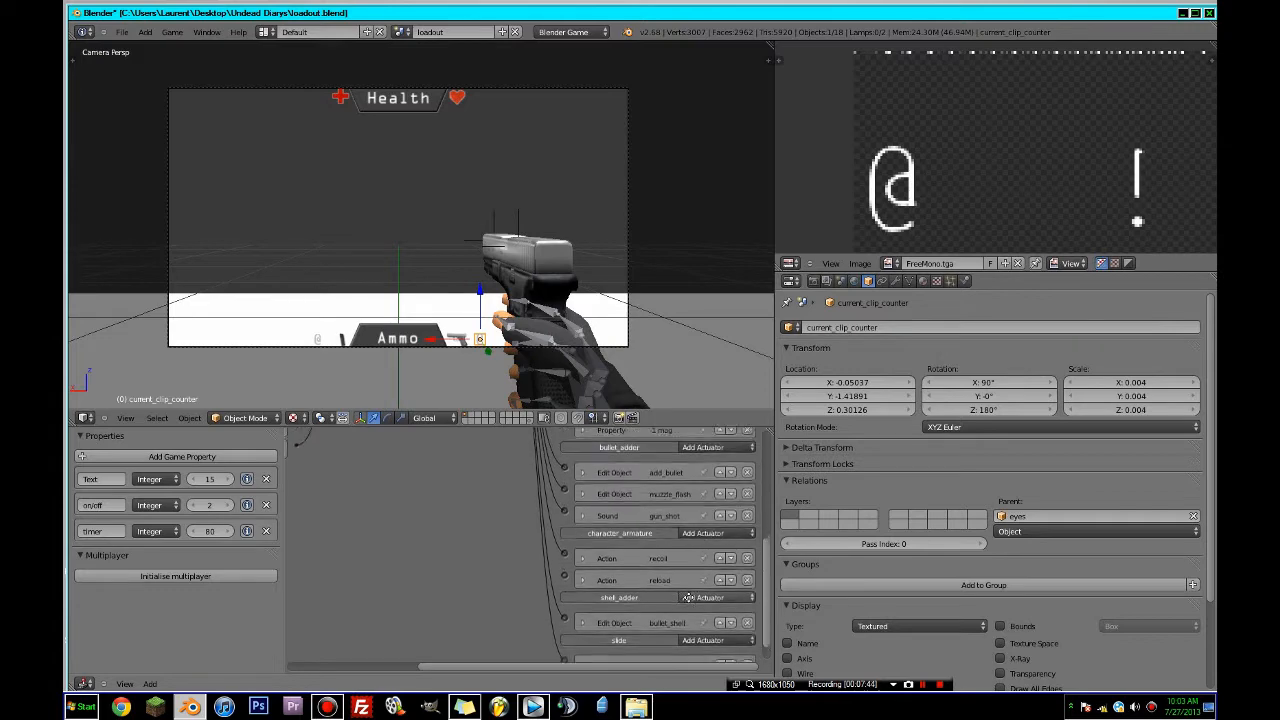
pyautogui.moveTo(602, 616); pyautogui.dragTo(606, 673, button='middle')
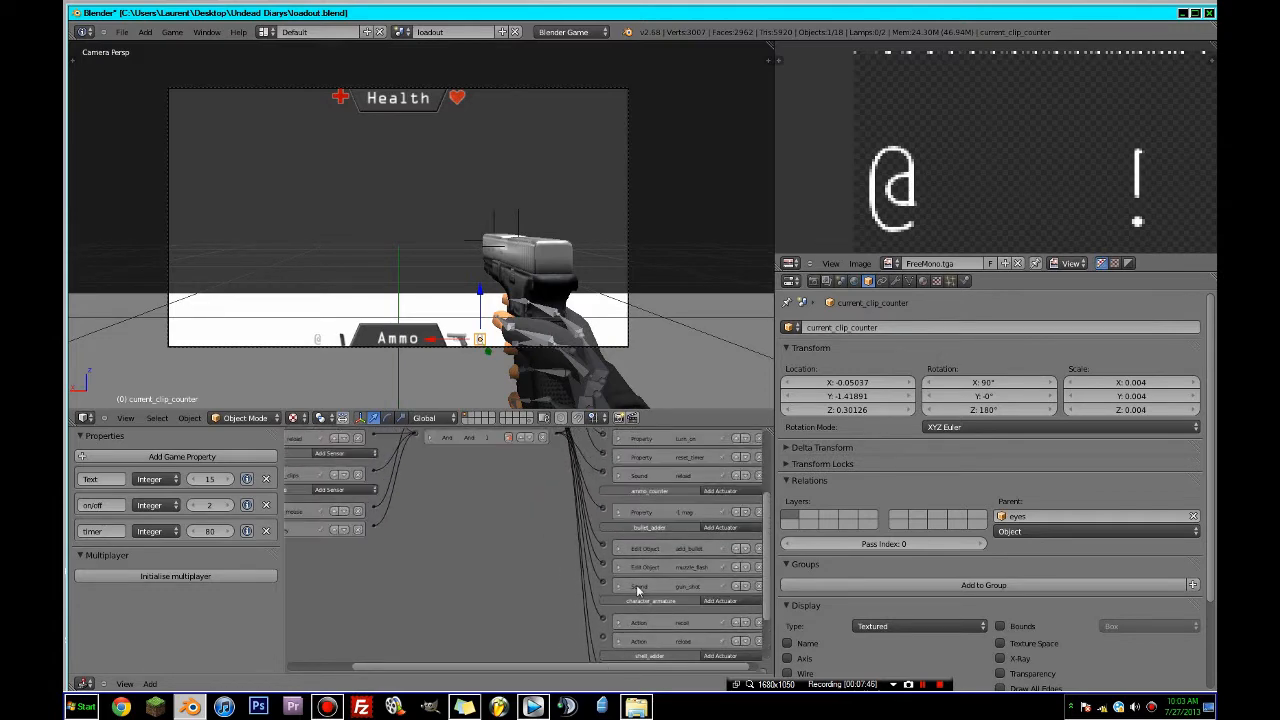
pyautogui.keyDown('shift'); pyautogui.moveTo(537, 369); pyautogui.dragTo(520, 278, button='middle'); pyautogui.keyUp('shift')
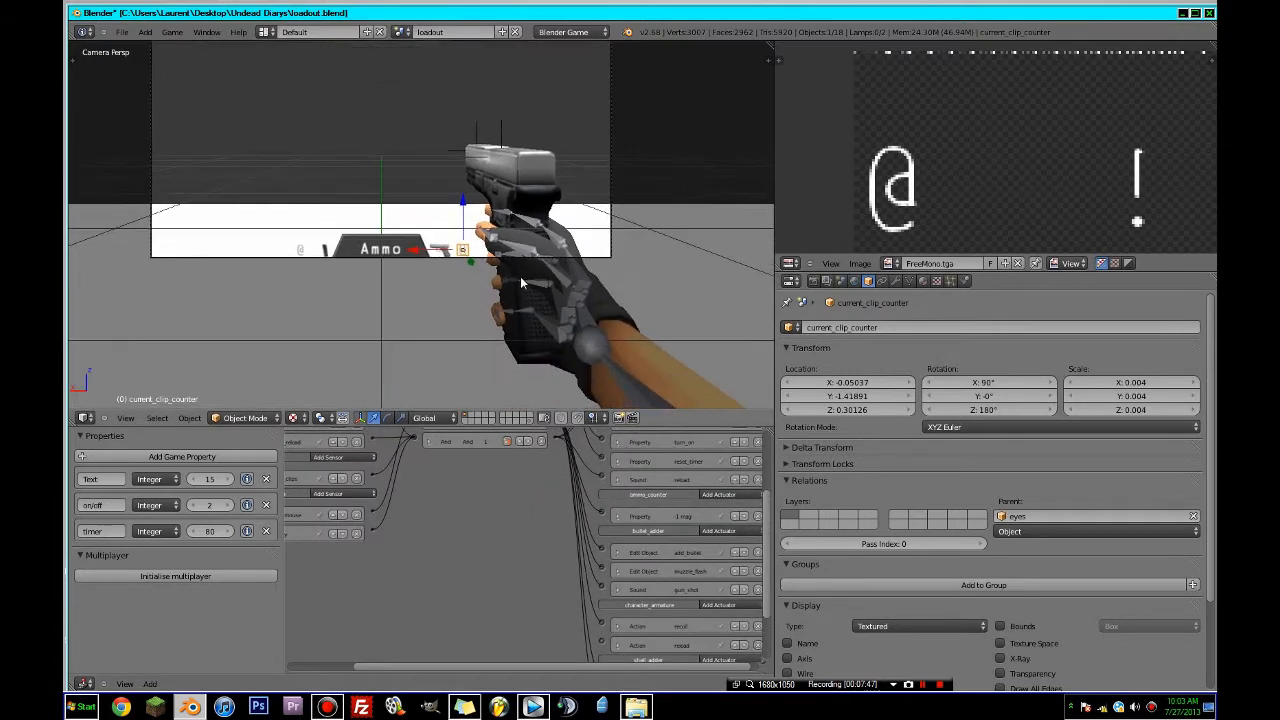
pyautogui.rightClick(533, 362)
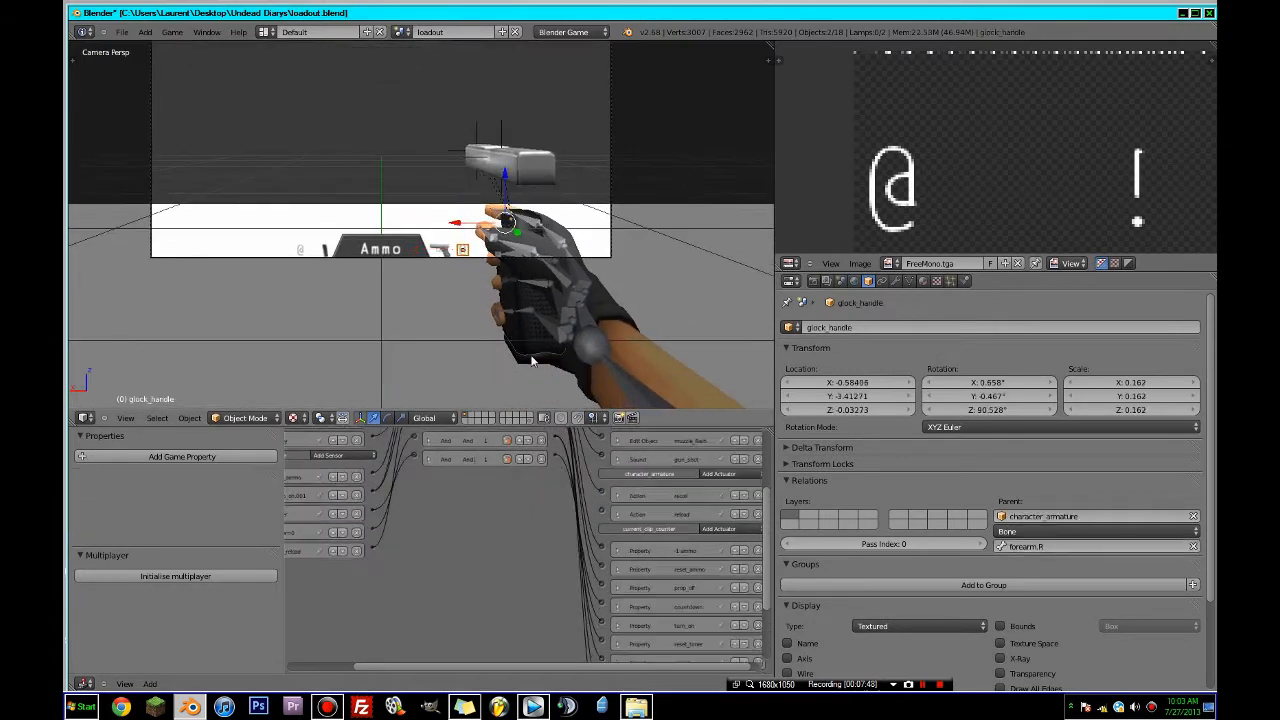
pyautogui.keyDown('shift'); pyautogui.rightClick(531, 364); pyautogui.keyUp('shift')
pyautogui.moveTo(636, 571); pyautogui.dragTo(600, 683, button='middle')
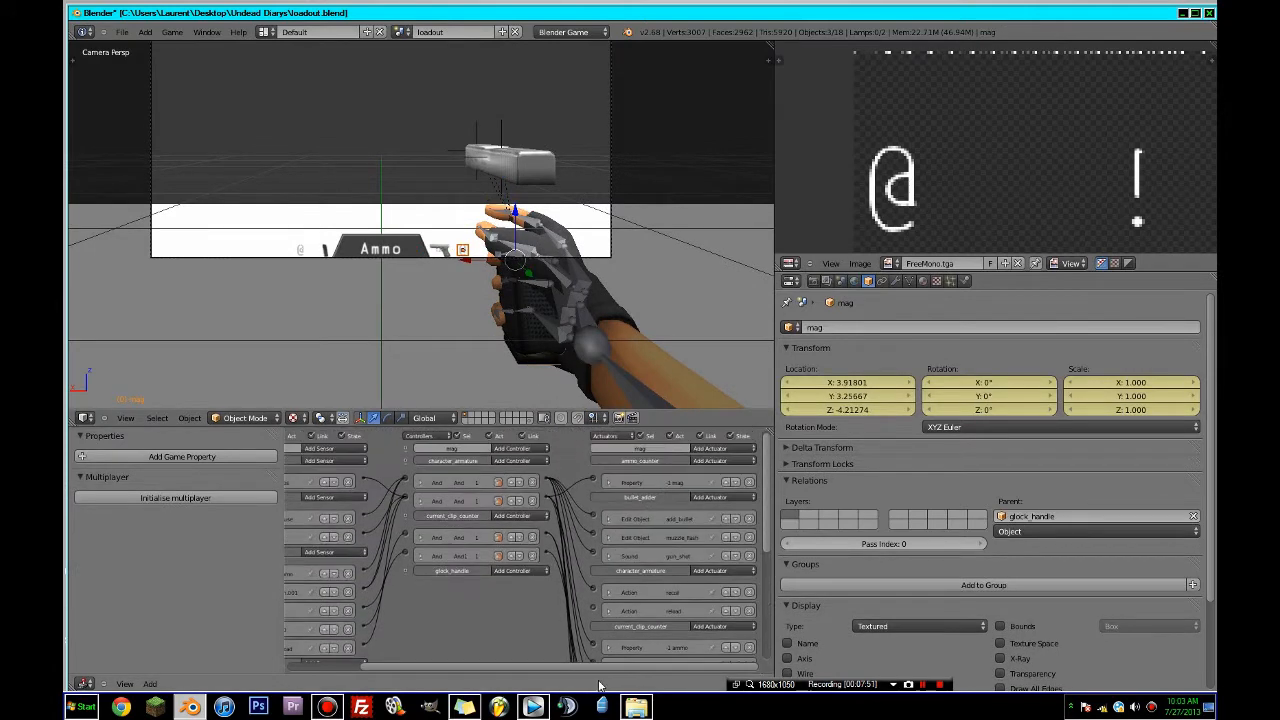
# - Add an Action actuator named mag_reload to the mag, playing magazine_reload up to frame 27, and collapse it
pyautogui.click(710, 458)
pyautogui.click(722, 466)
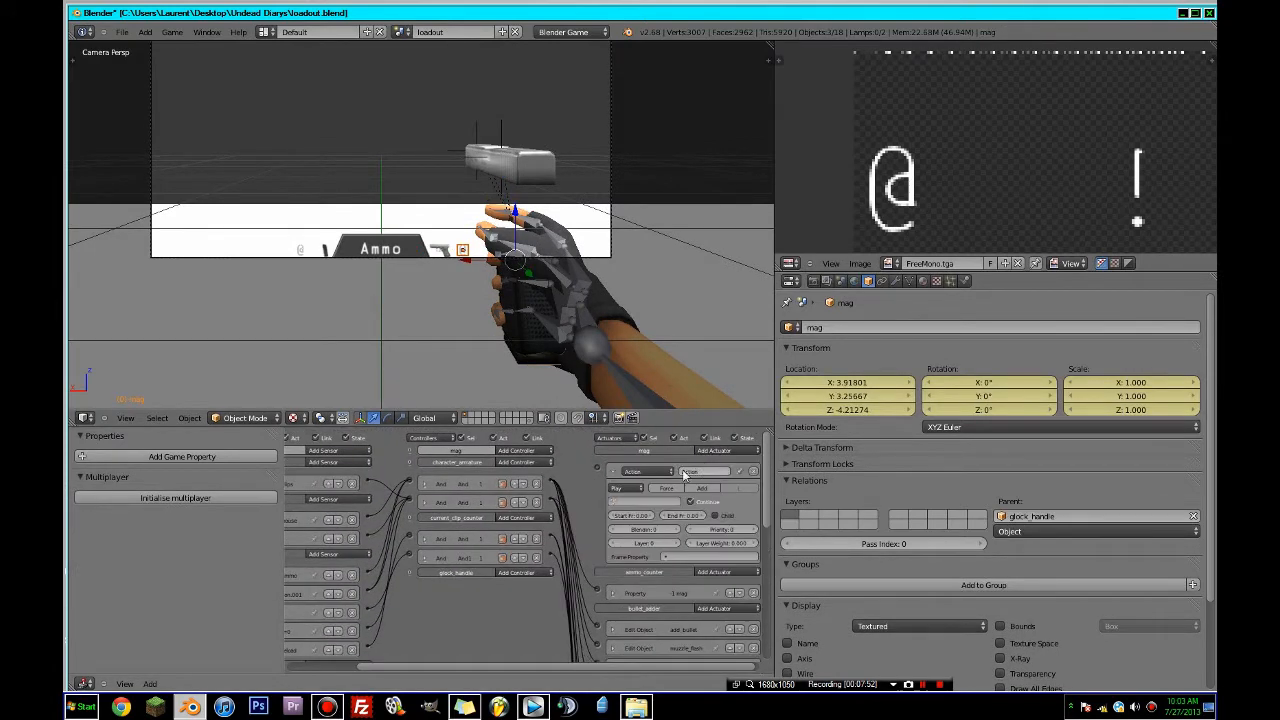
pyautogui.click(625, 501)
pyautogui.click(638, 537)
pyautogui.write('27')
pyautogui.press('Return')
pyautogui.click(614, 472)
# - Connect character_armature's second And controller to the mag_reload actuator
pyautogui.moveTo(593, 553); pyautogui.dragTo(657, 535, button='middle')
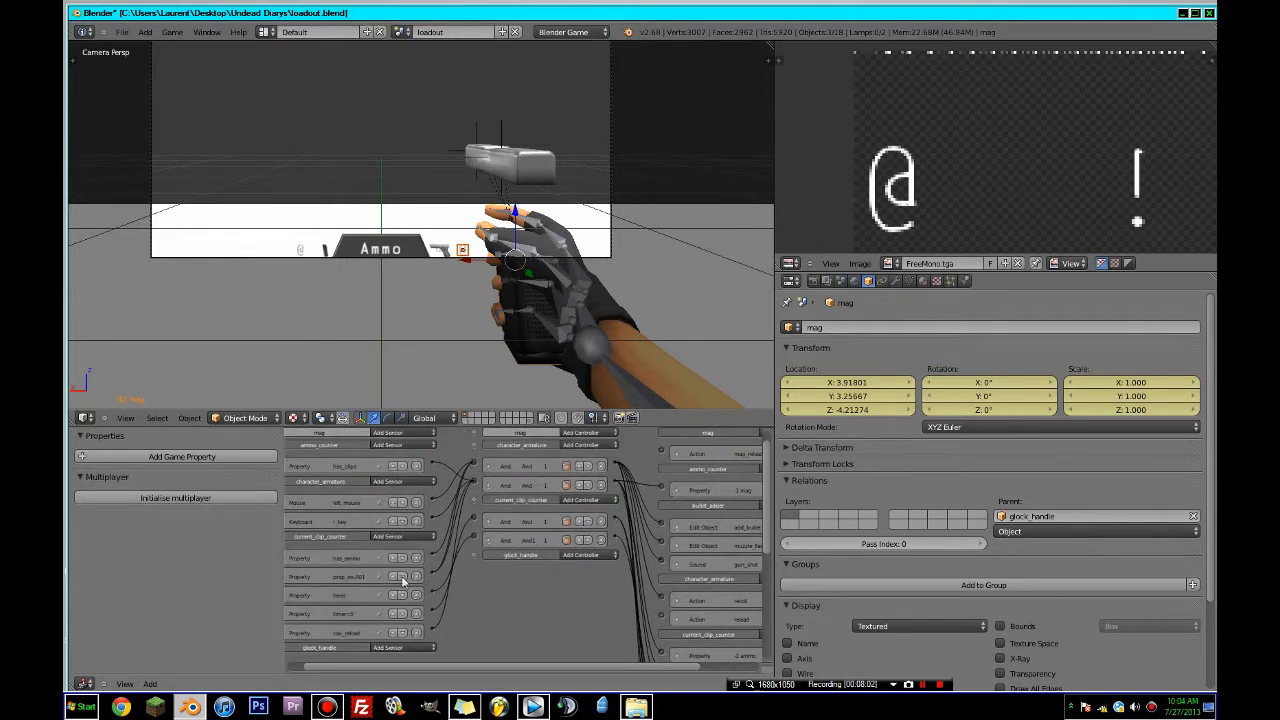
pyautogui.scroll(1, 410, 572)
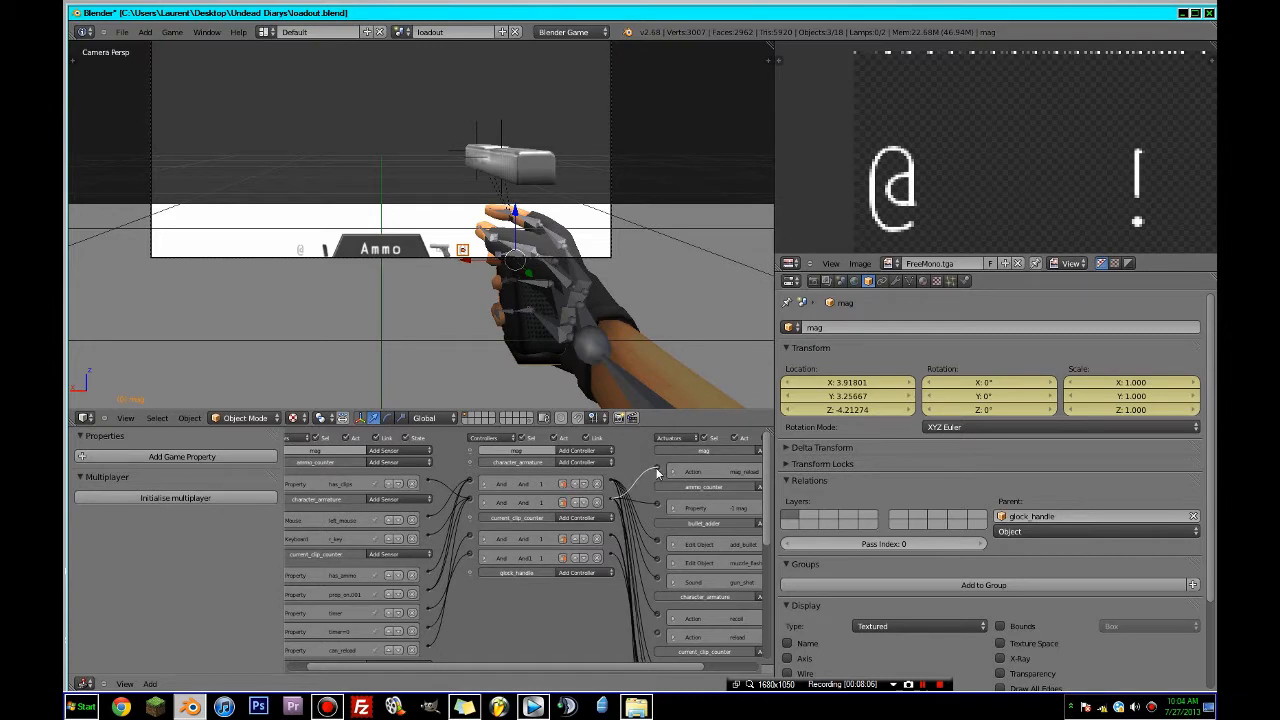
pyautogui.keyDown('ctrl'); pyautogui.scroll(-2, 658, 473); pyautogui.keyUp('ctrl')
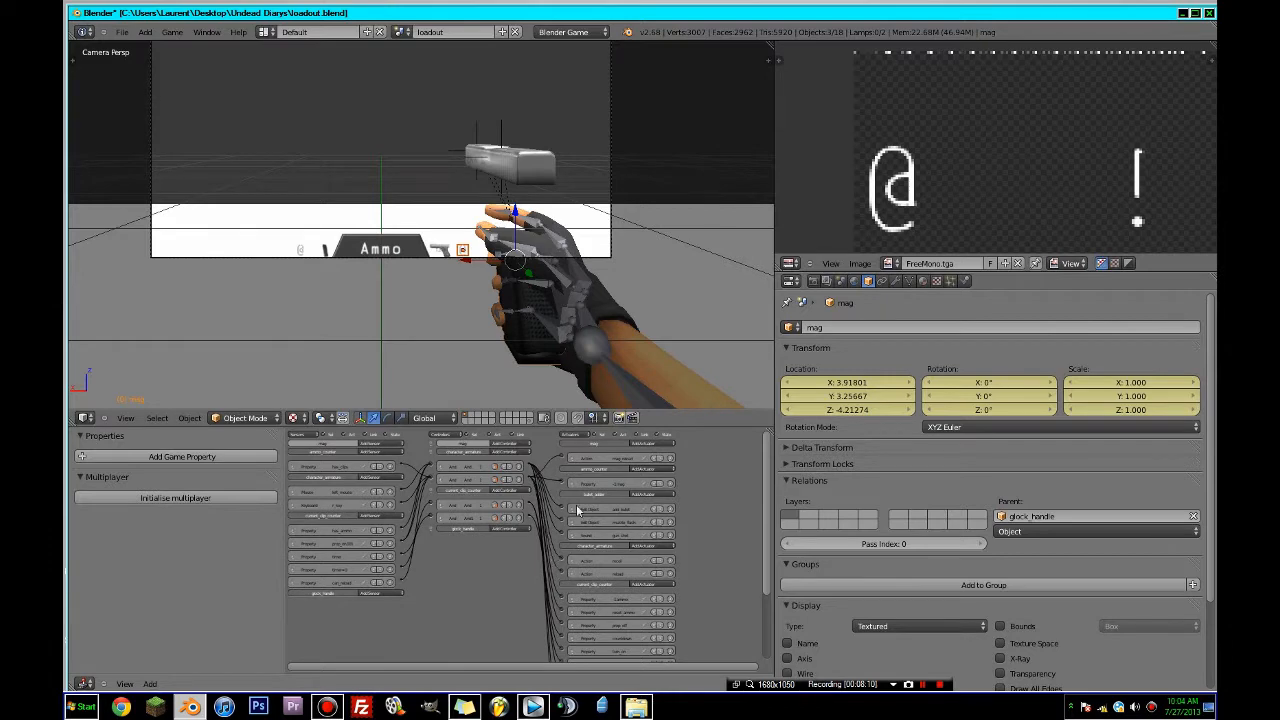
# - Save over loadout.blend and maximize the camera view, framing the whole game area
pyautogui.hotkey('shift', 'space')
pyautogui.hotkey('ctrl', 's')
pyautogui.click(642, 290)
pyautogui.keyDown('shift'); pyautogui.moveTo(645, 295); pyautogui.dragTo(674, 483, button='middle'); pyautogui.keyUp('shift')
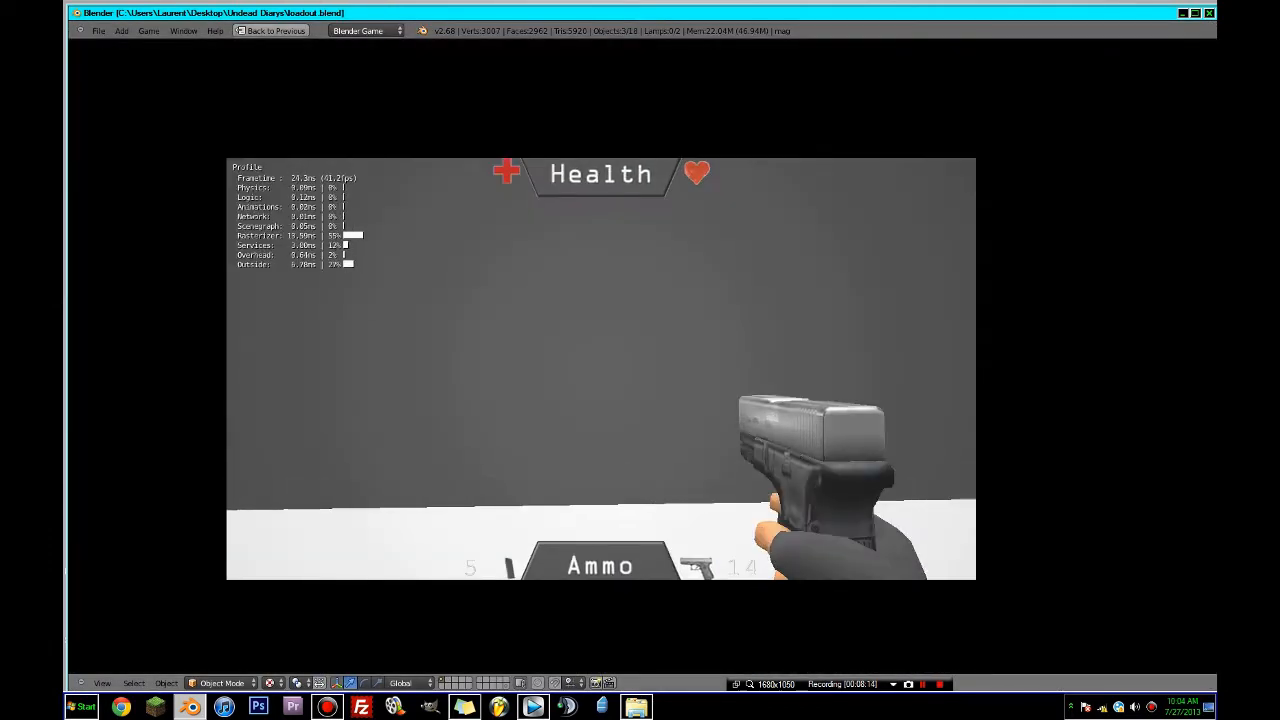
# - Playtest the pistol reload several times in the running game, then end the game and restore the split layout
pyautogui.press('r')
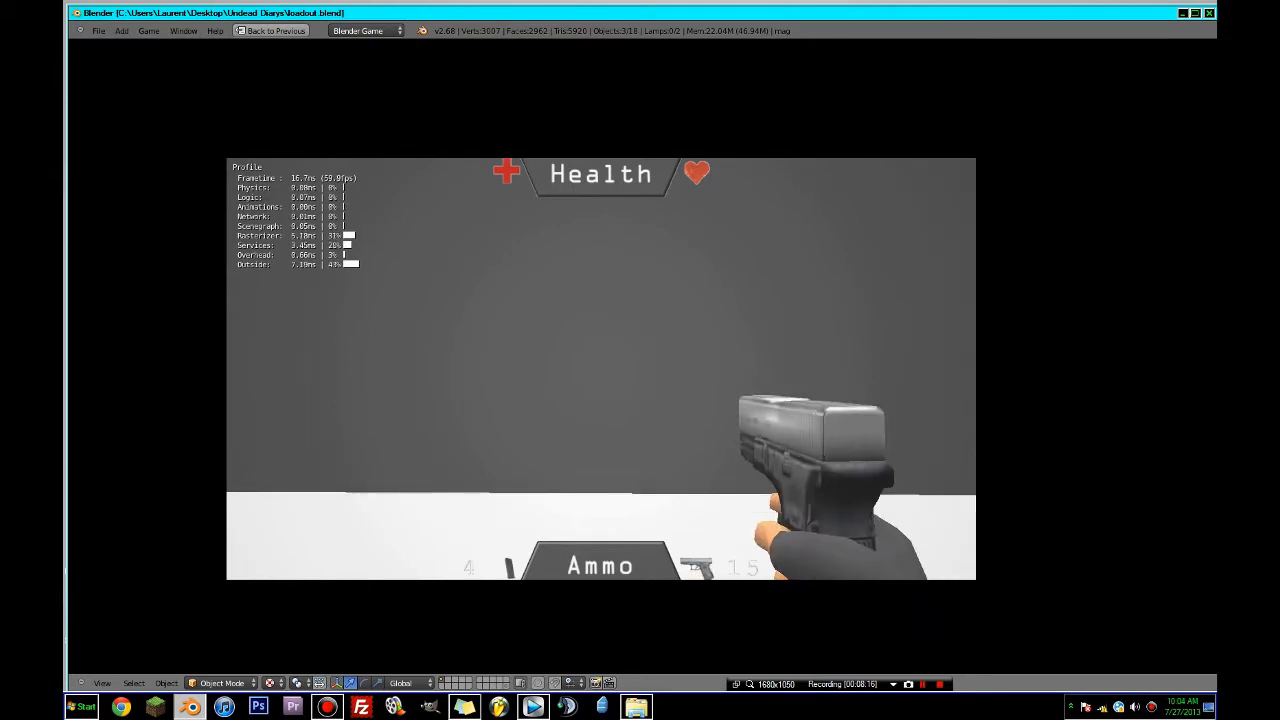
pyautogui.press('r')
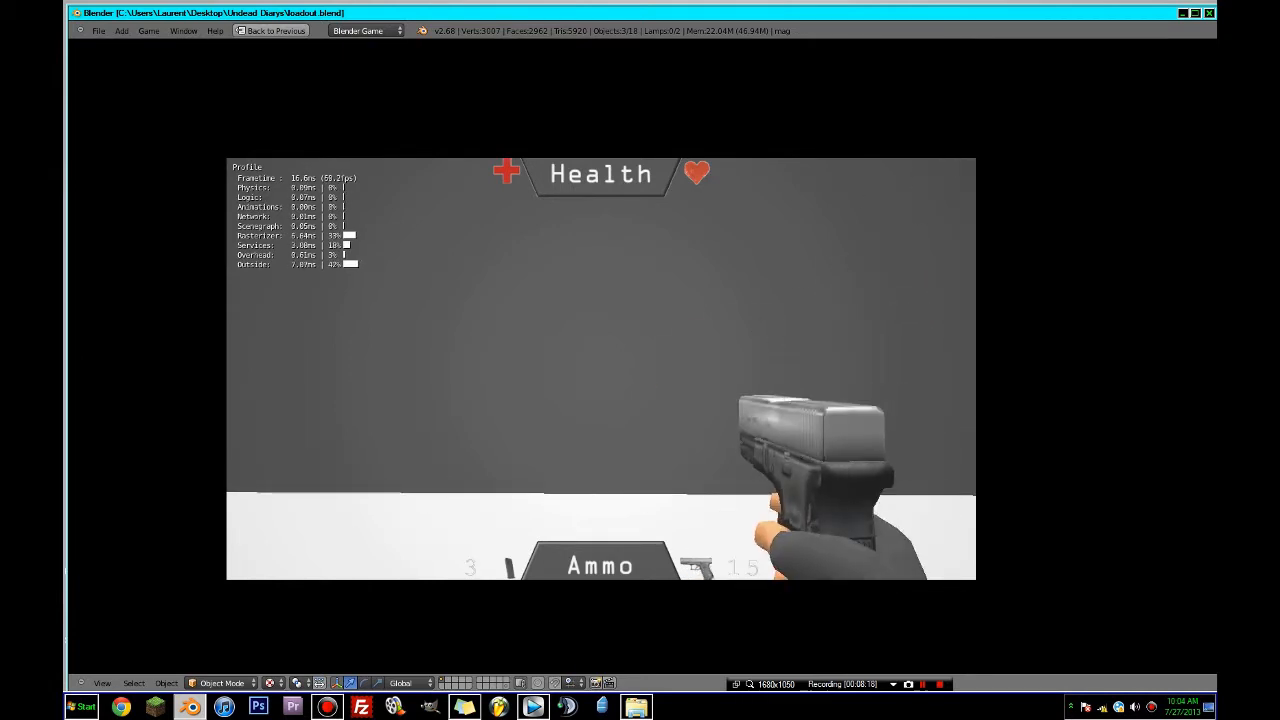
pyautogui.press('r')
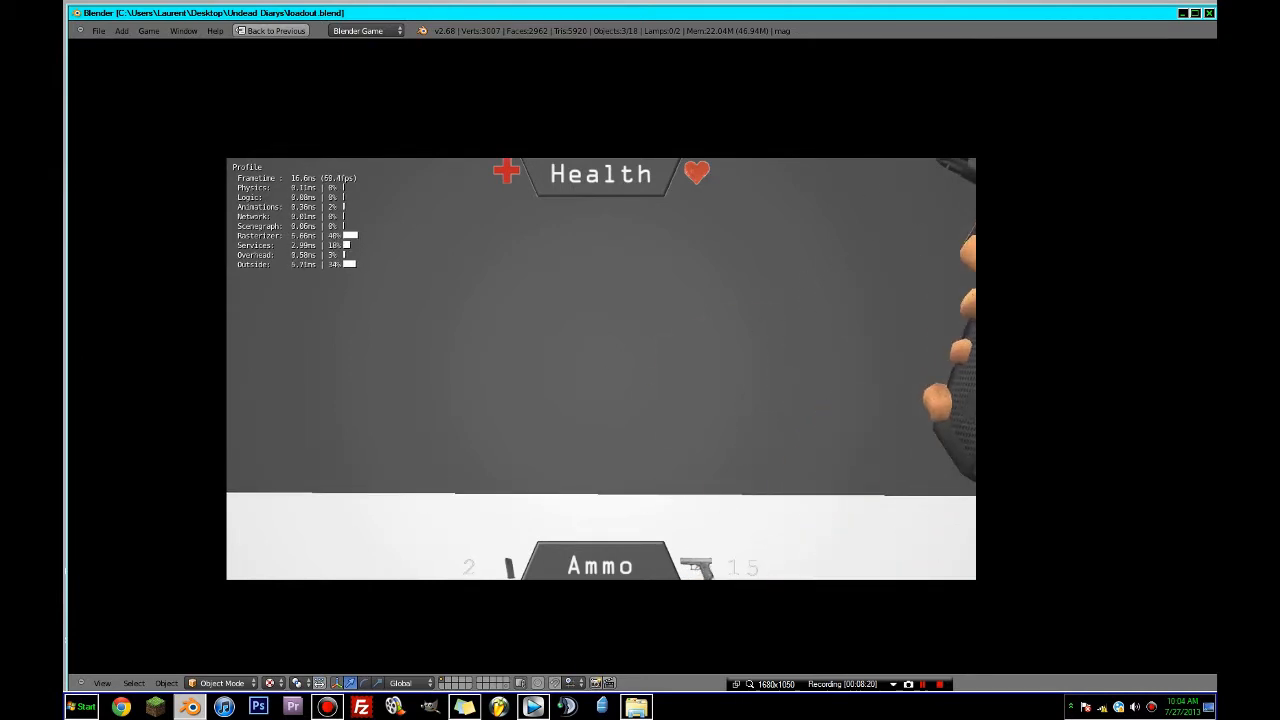
pyautogui.press('Escape')
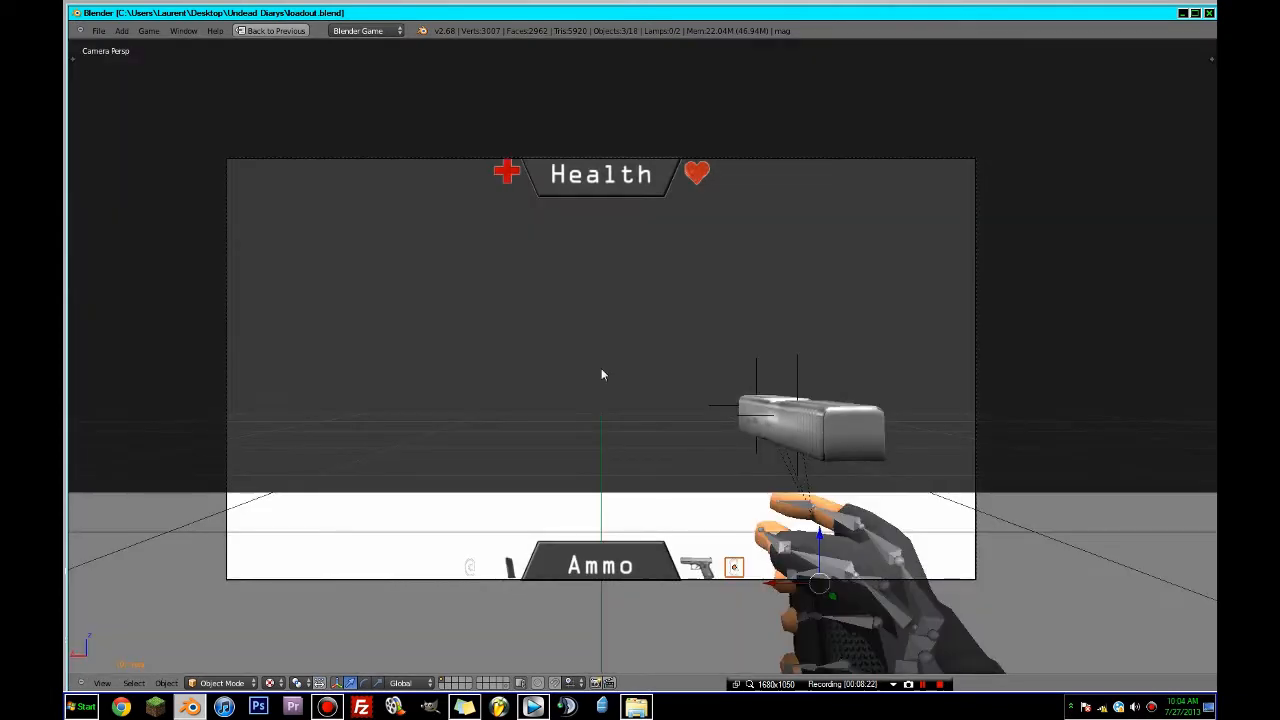
pyautogui.hotkey('ctrl', 'Down')
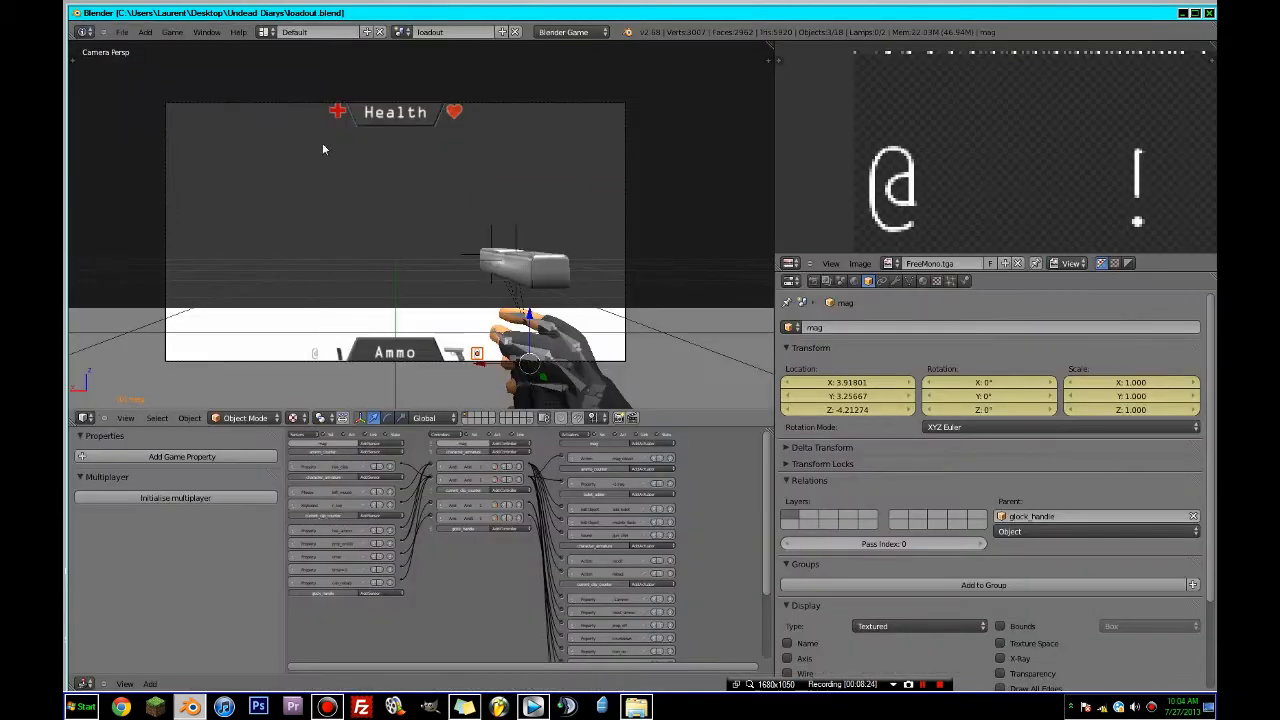
# - In the Animation layout, scale all keyframes of the mag's magazine_reload action so the last one lands on frame 34
pyautogui.click(265, 32)
pyautogui.click(285, 68)
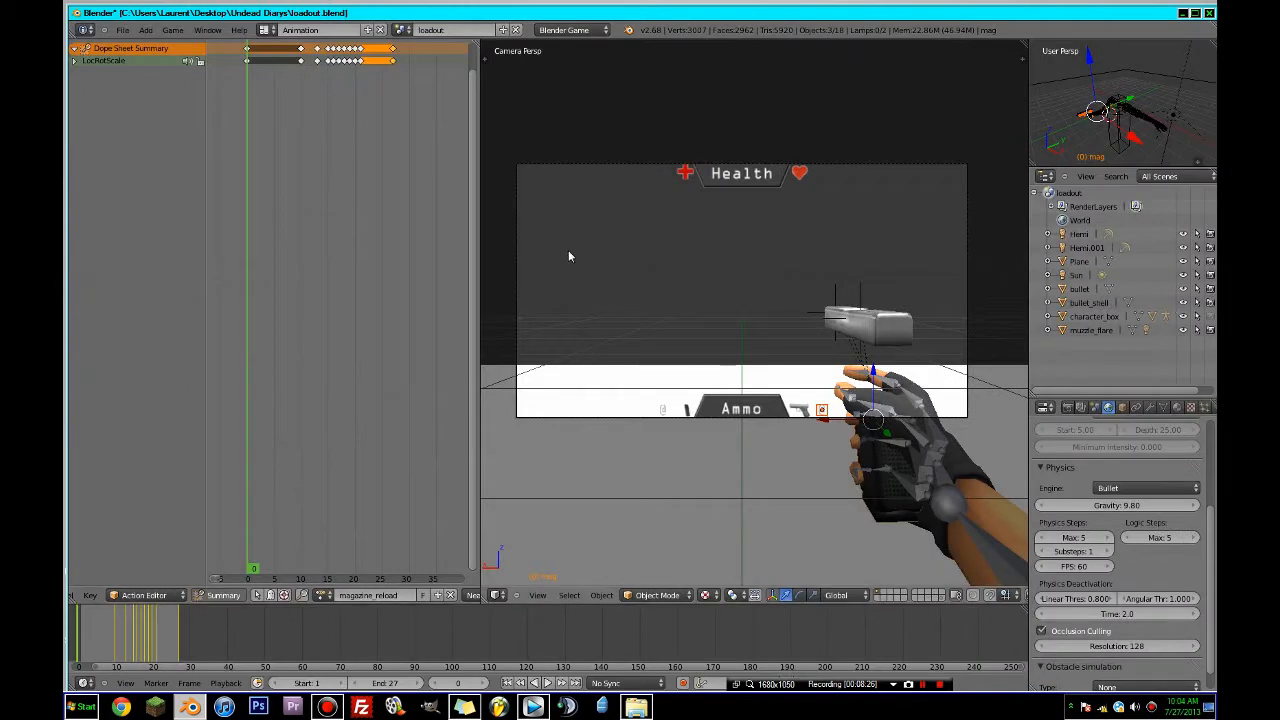
pyautogui.scroll(-2, 316, 124)
pyautogui.press('a')
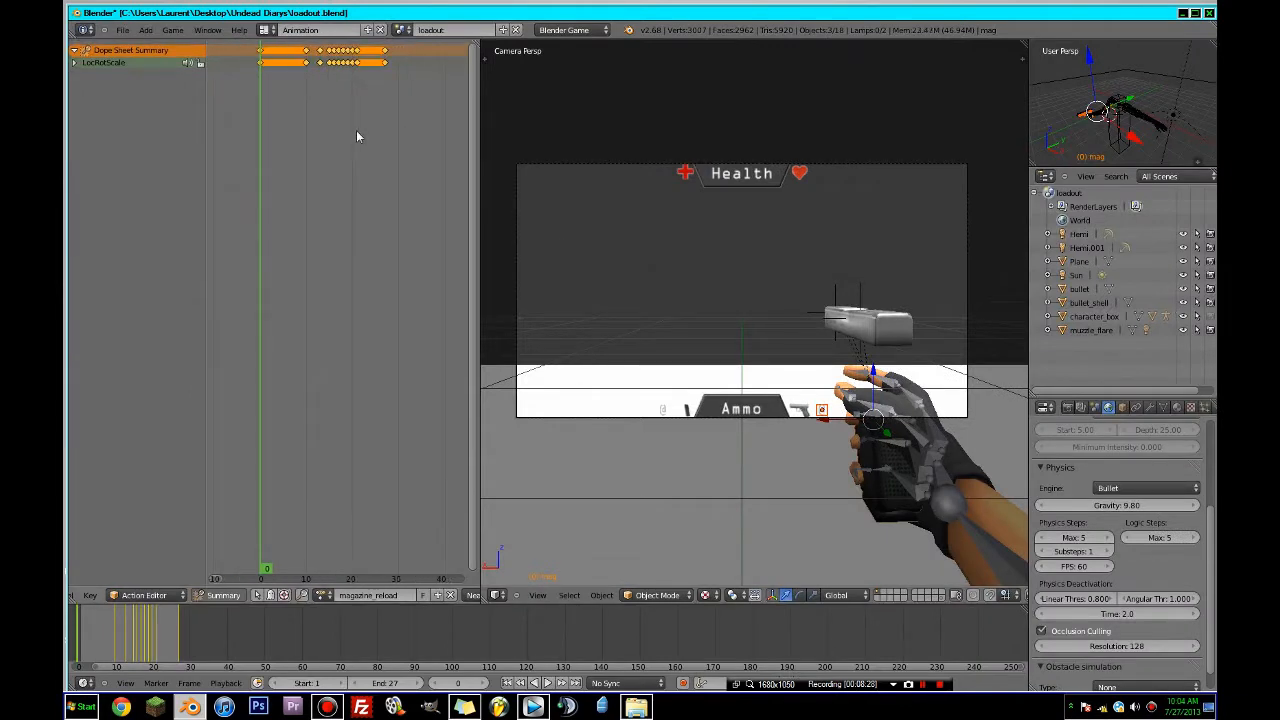
pyautogui.press('s')
pyautogui.click(410, 161)
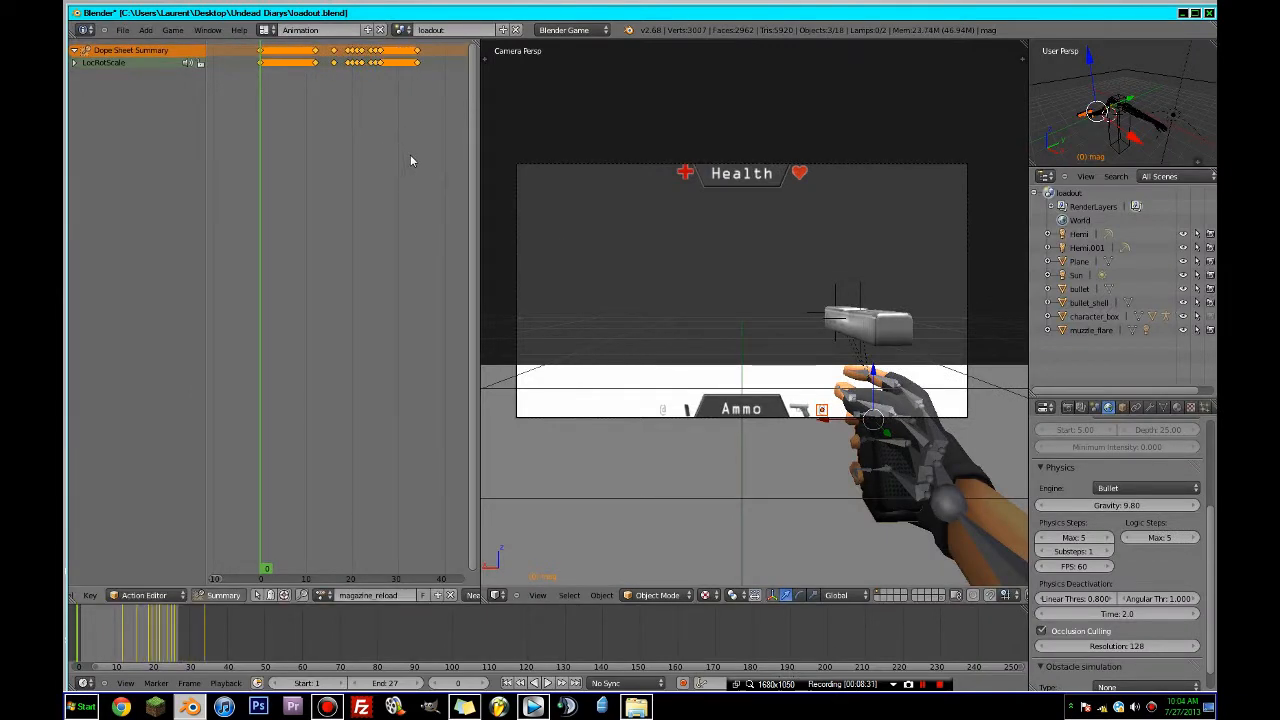
# - Set the timeline's end frame to 34 and return the playhead to frame 0
pyautogui.moveTo(393, 147); pyautogui.dragTo(417, 149)
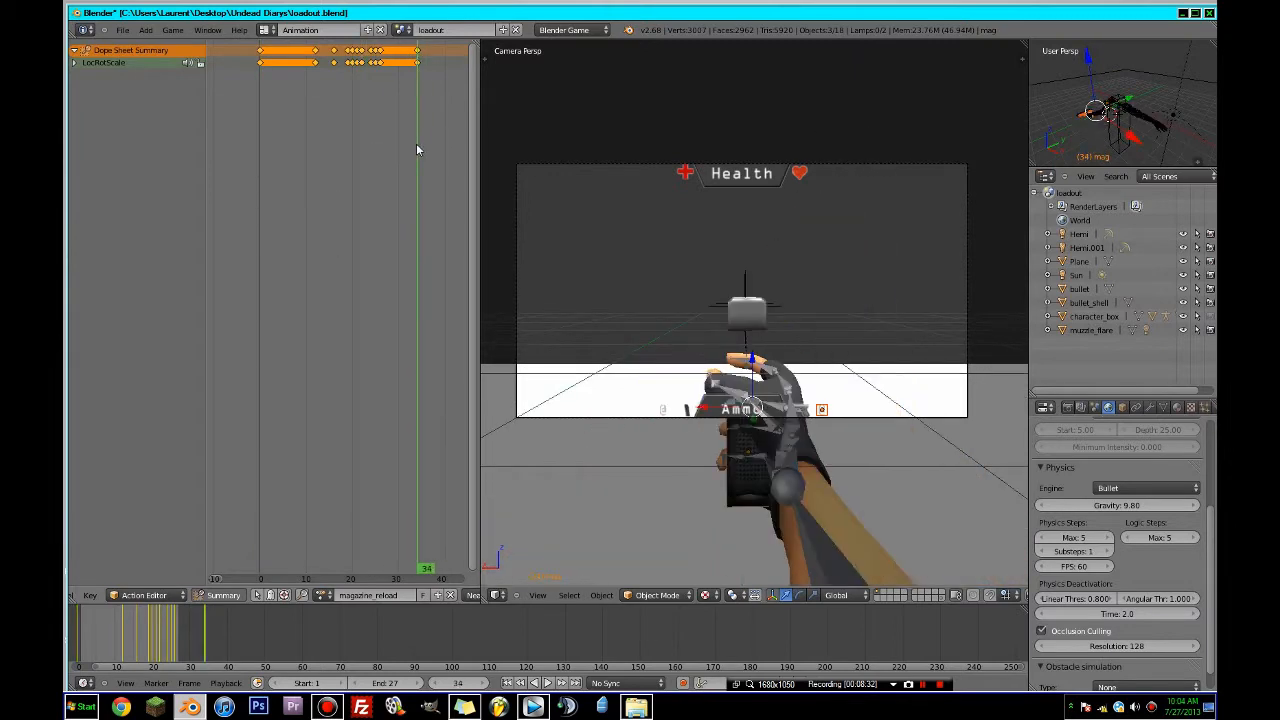
pyautogui.click(421, 683)
pyautogui.click(421, 683)
pyautogui.click(421, 683)
pyautogui.click(421, 683)
pyautogui.click(421, 683)
pyautogui.click(421, 683)
pyautogui.click(421, 683)
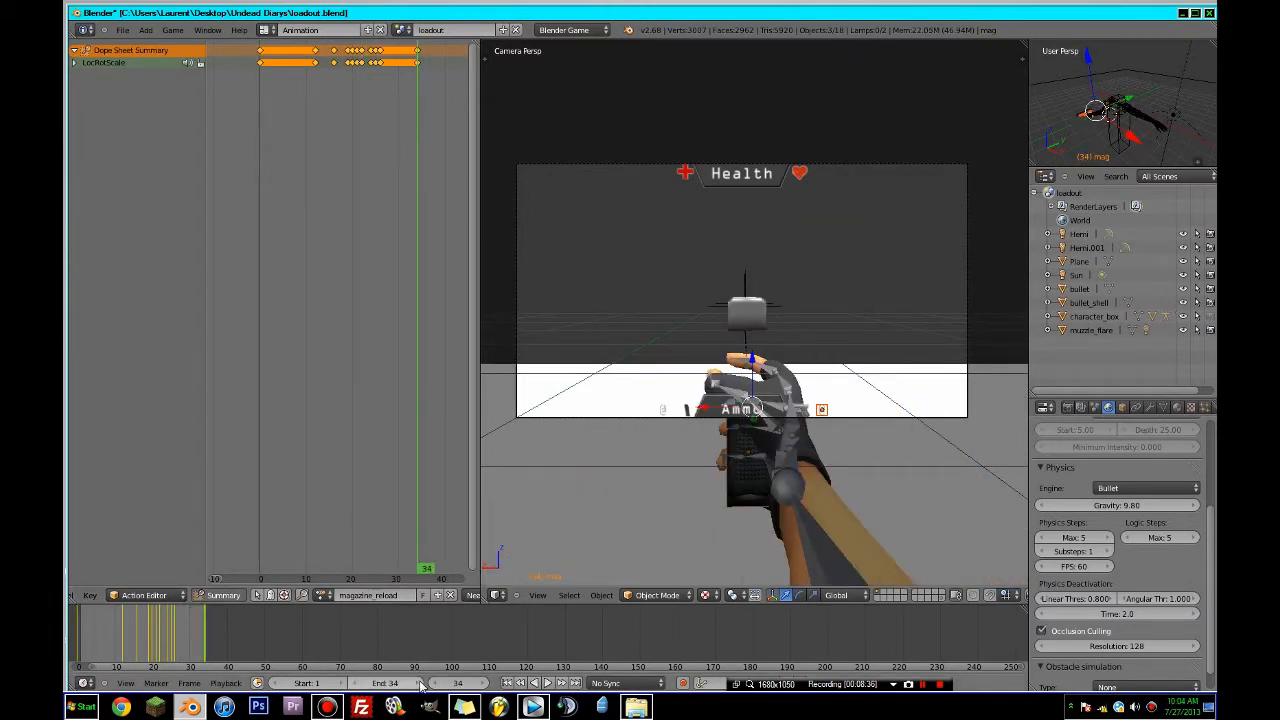
pyautogui.moveTo(368, 341); pyautogui.dragTo(248, 251)
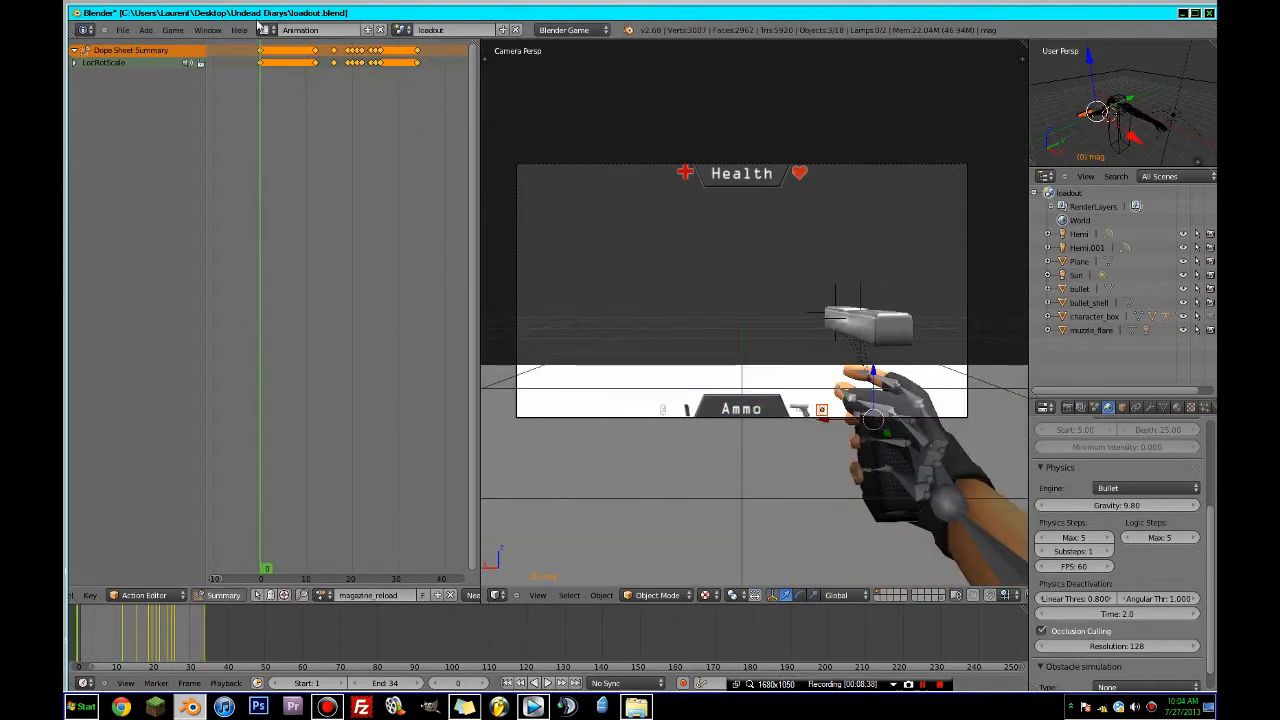
# - Select character_armature, stretch its reload keyframes by about 1.24 so they end around frame 34, and save over loadout.blend
pyautogui.rightClick(951, 508)
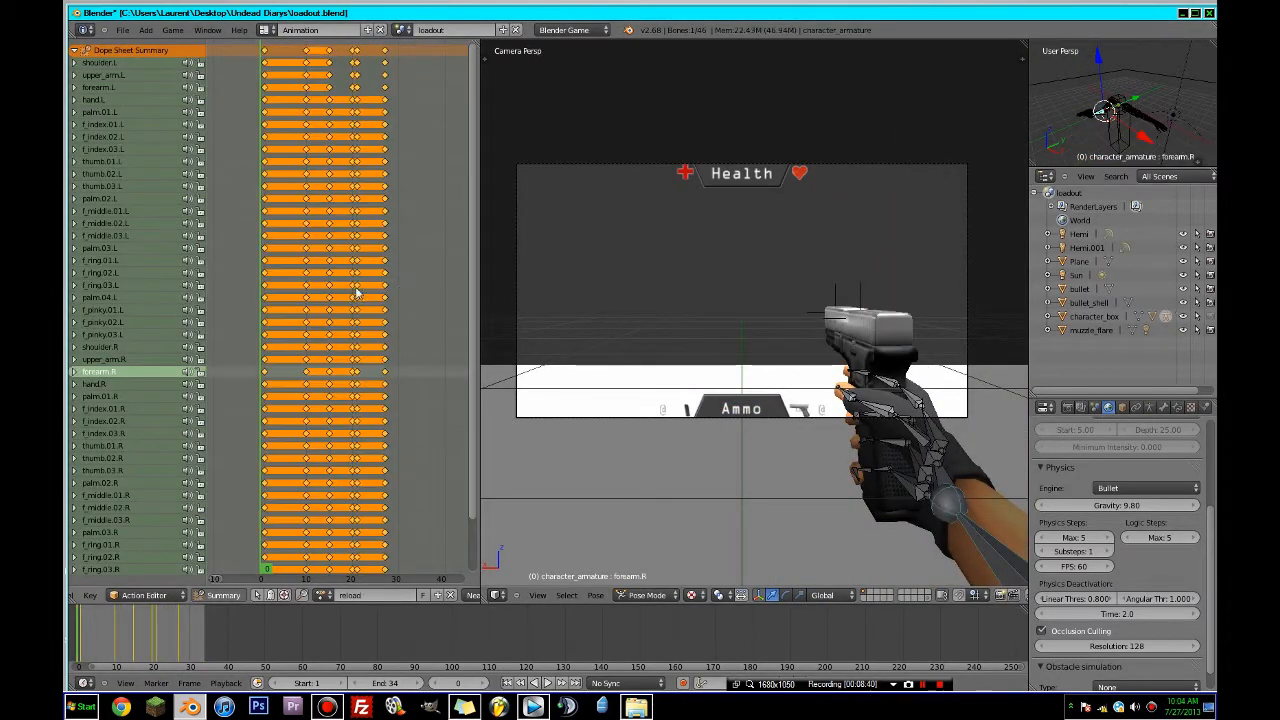
pyautogui.press('s')
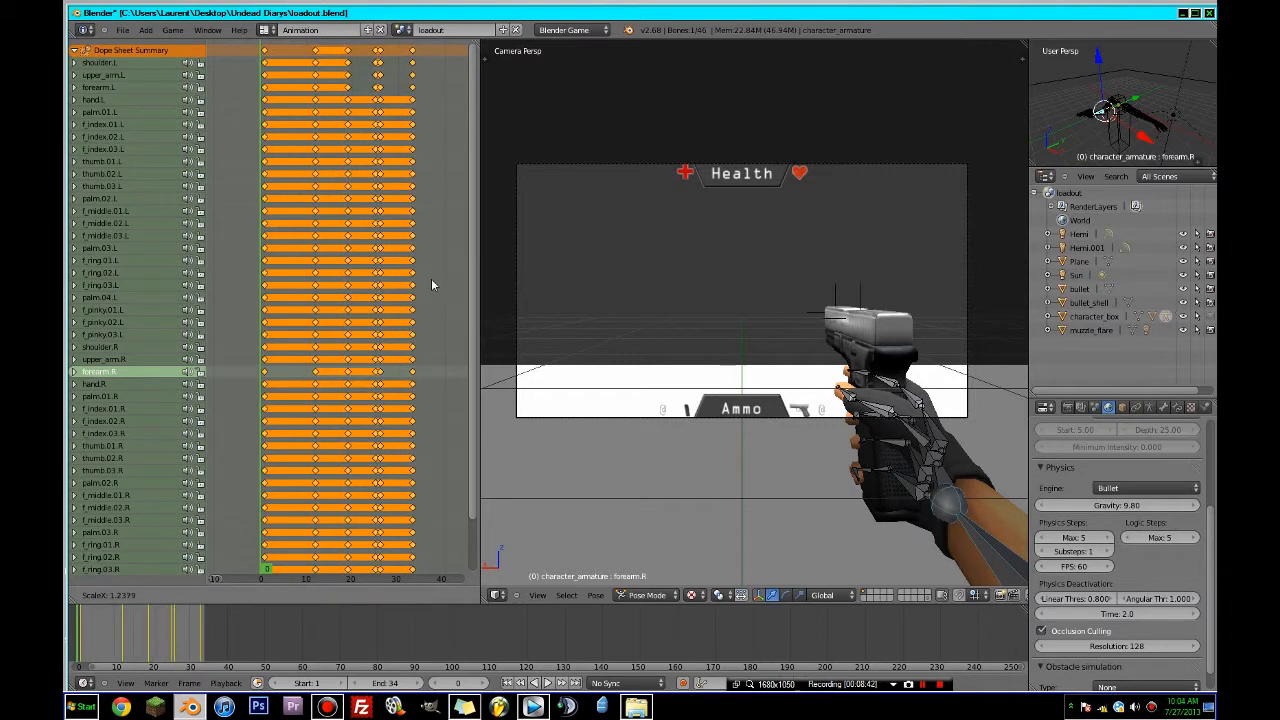
pyautogui.click(432, 279)
pyautogui.hotkey('ctrl', 's')
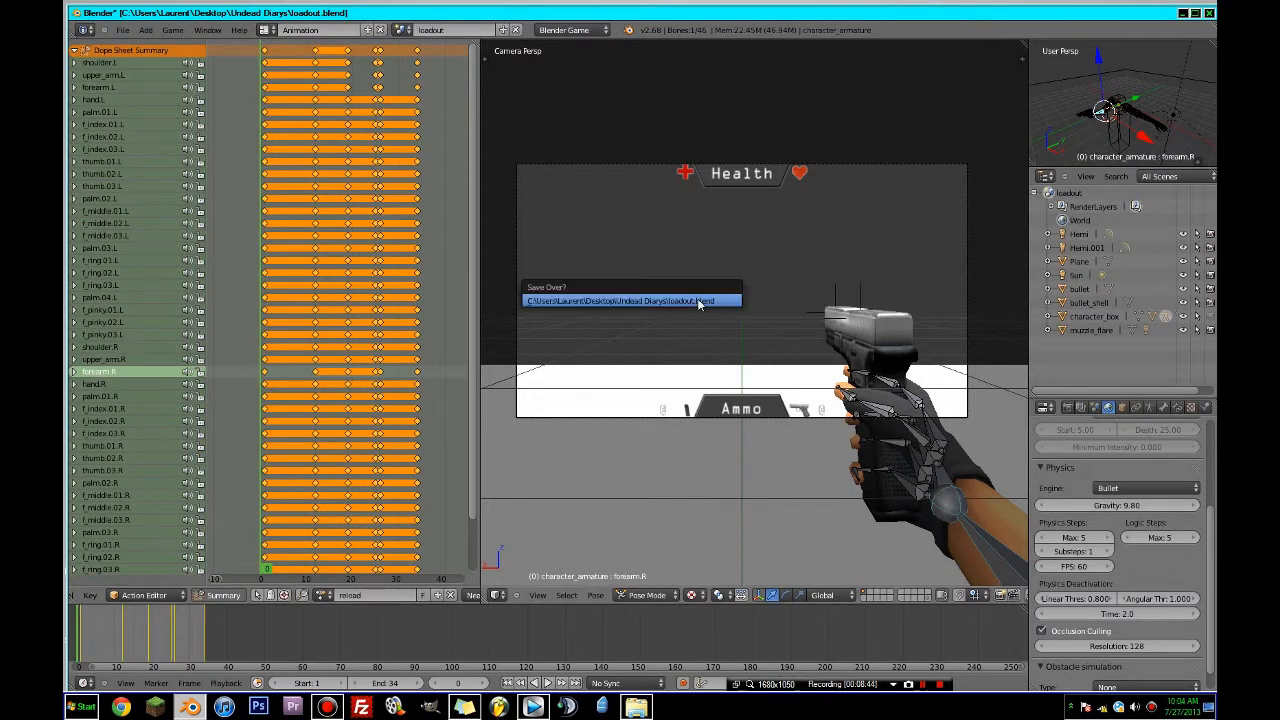
pyautogui.click(699, 301)
# - Shift the reload keyframes to start at frame 0, move the later ones so they end at frame 34, and save
pyautogui.press('g')
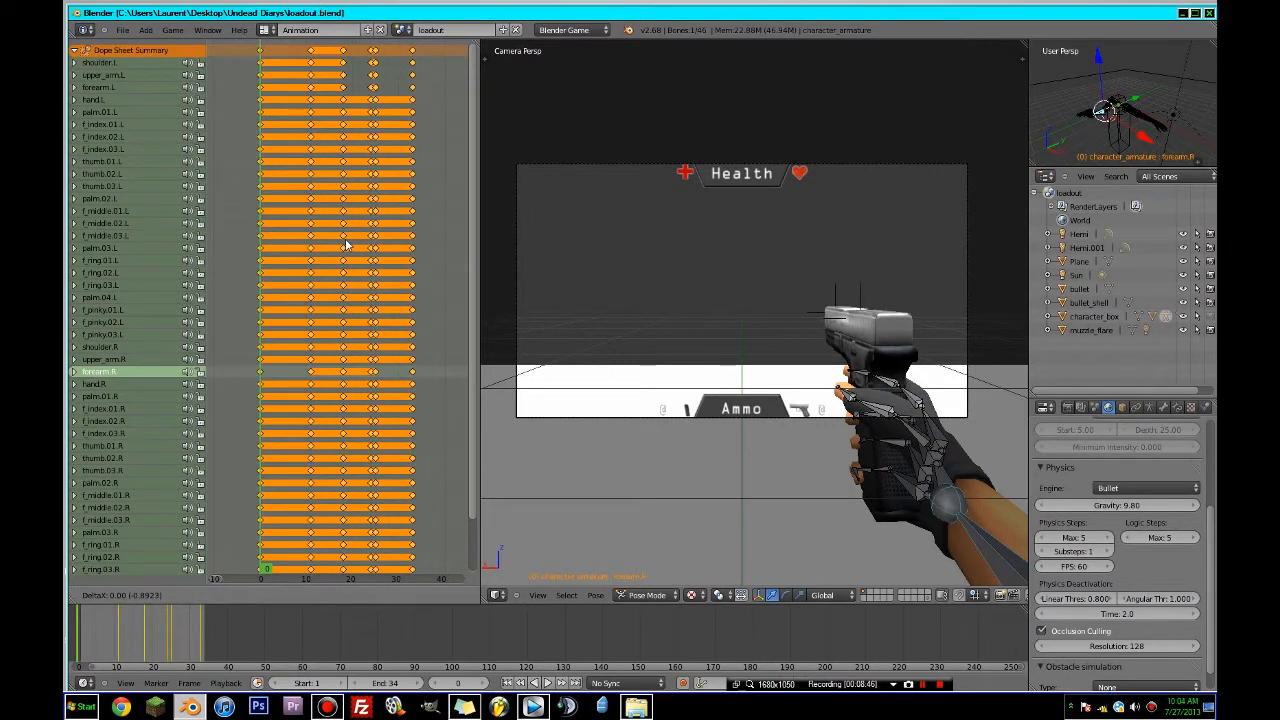
pyautogui.click(345, 239)
pyautogui.press('g')
pyautogui.click(408, 250)
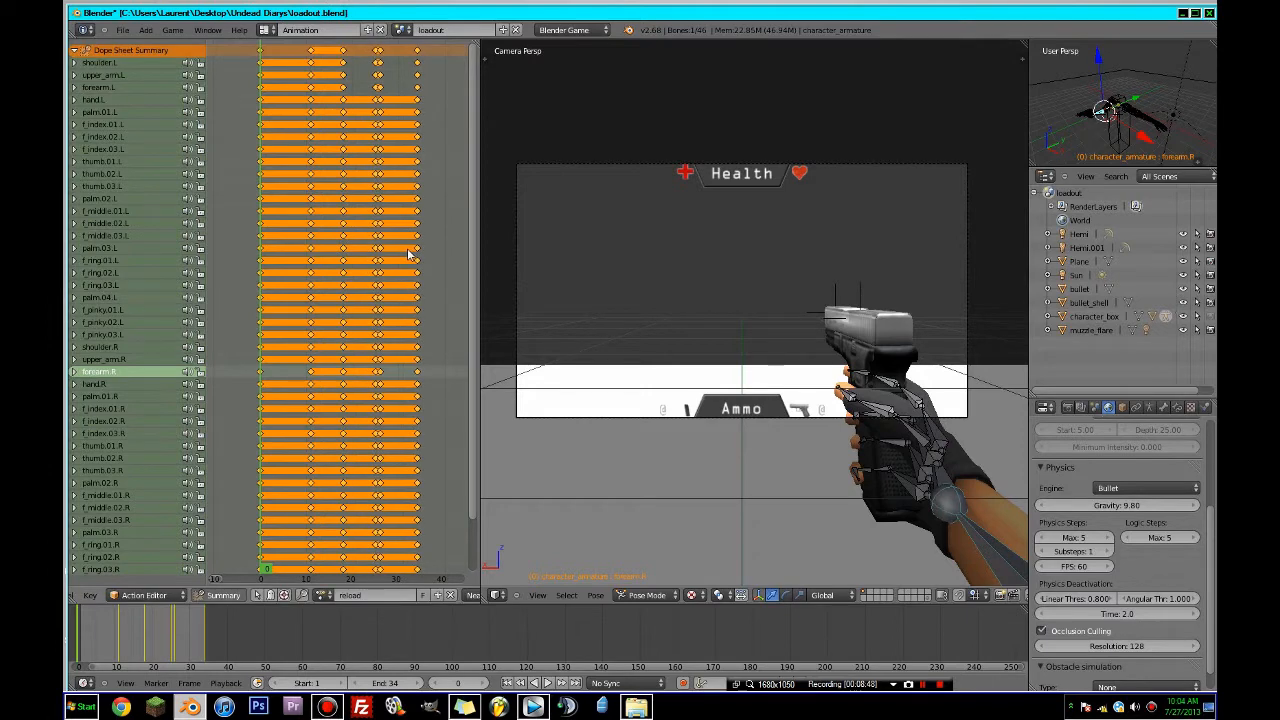
pyautogui.hotkey('ctrl', 's')
pyautogui.click(660, 318)
# - In the Default layout, update the end frame of character_armature's reload actuator to match the lengthened action, and collapse it
pyautogui.click(300, 29)
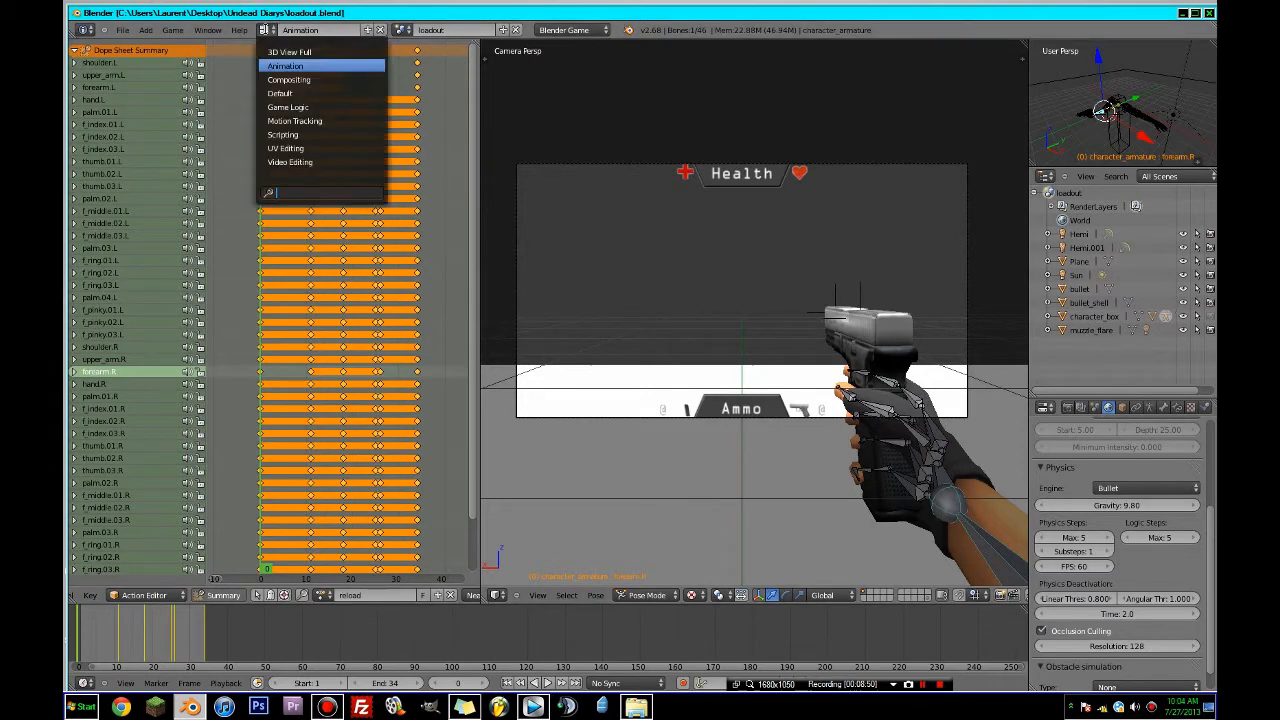
pyautogui.click(285, 93)
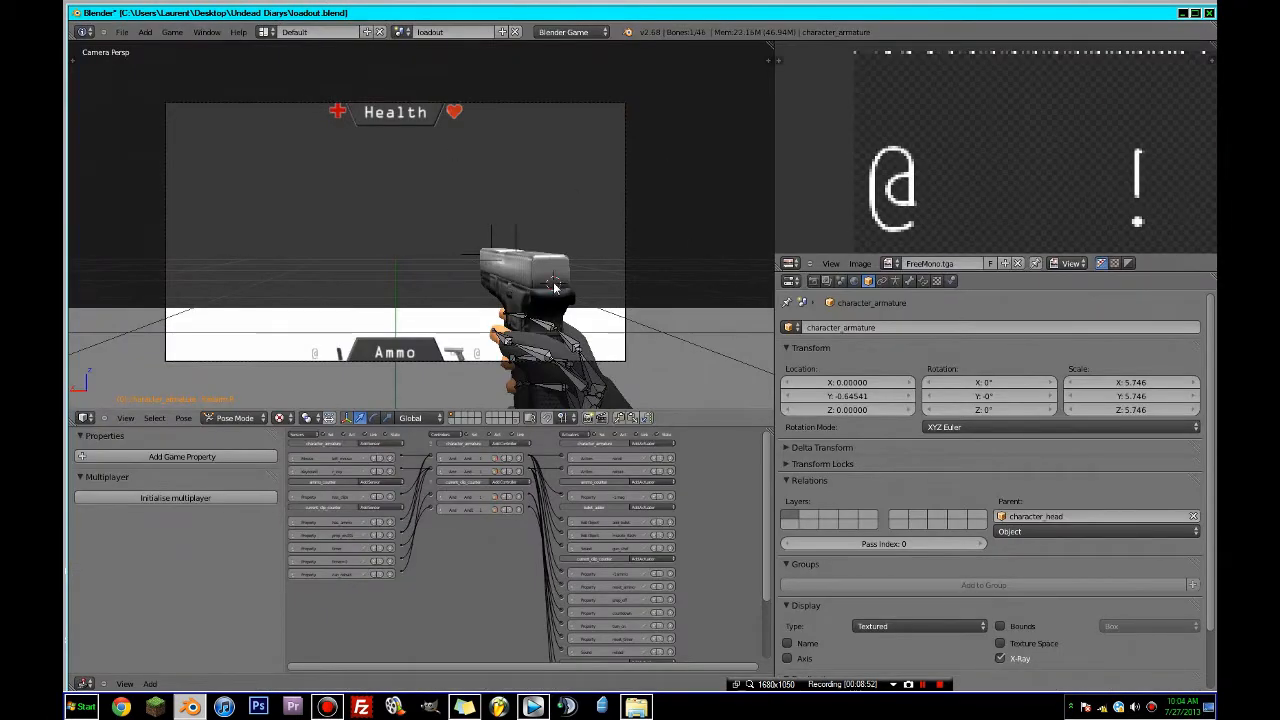
pyautogui.scroll(2, 583, 507)
pyautogui.click(627, 484)
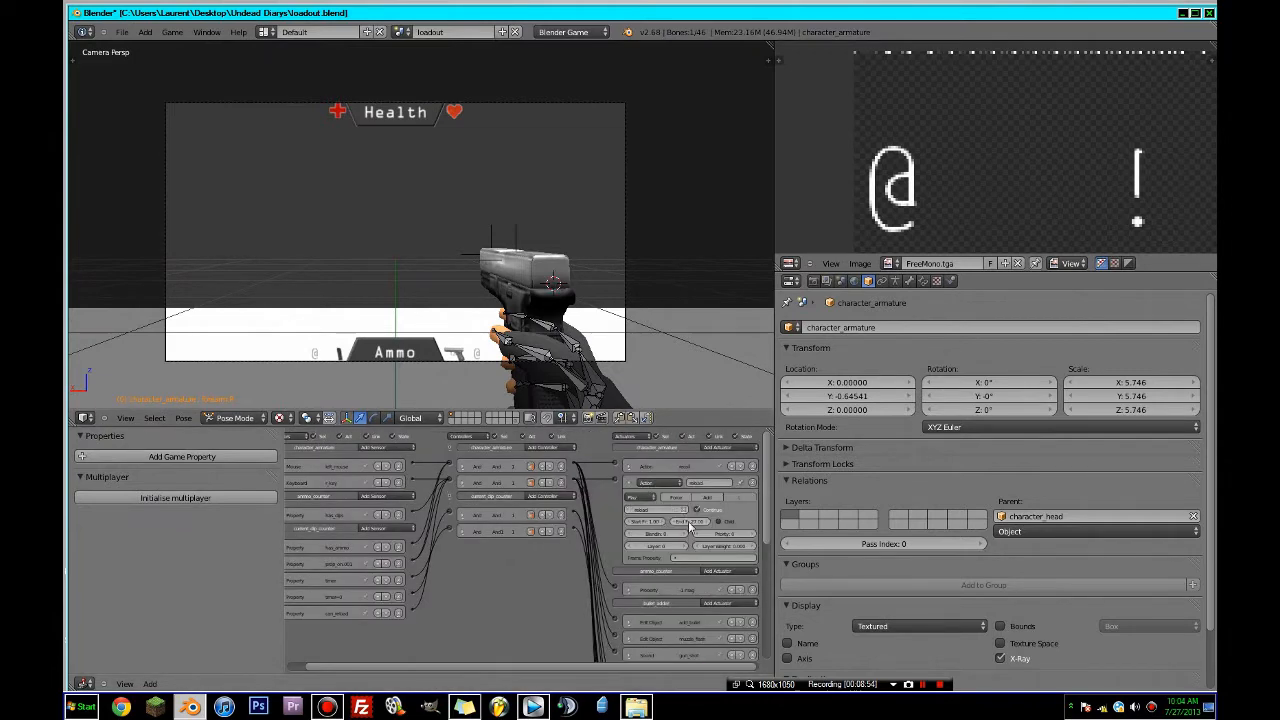
pyautogui.click(627, 483)
# - Update the end frame of the mag's mag_reload actuator to match the lengthened action, and save over loadout.blend
pyautogui.moveTo(642, 573); pyautogui.dragTo(640, 491, button='middle')
pyautogui.scroll(-3, 640, 545)
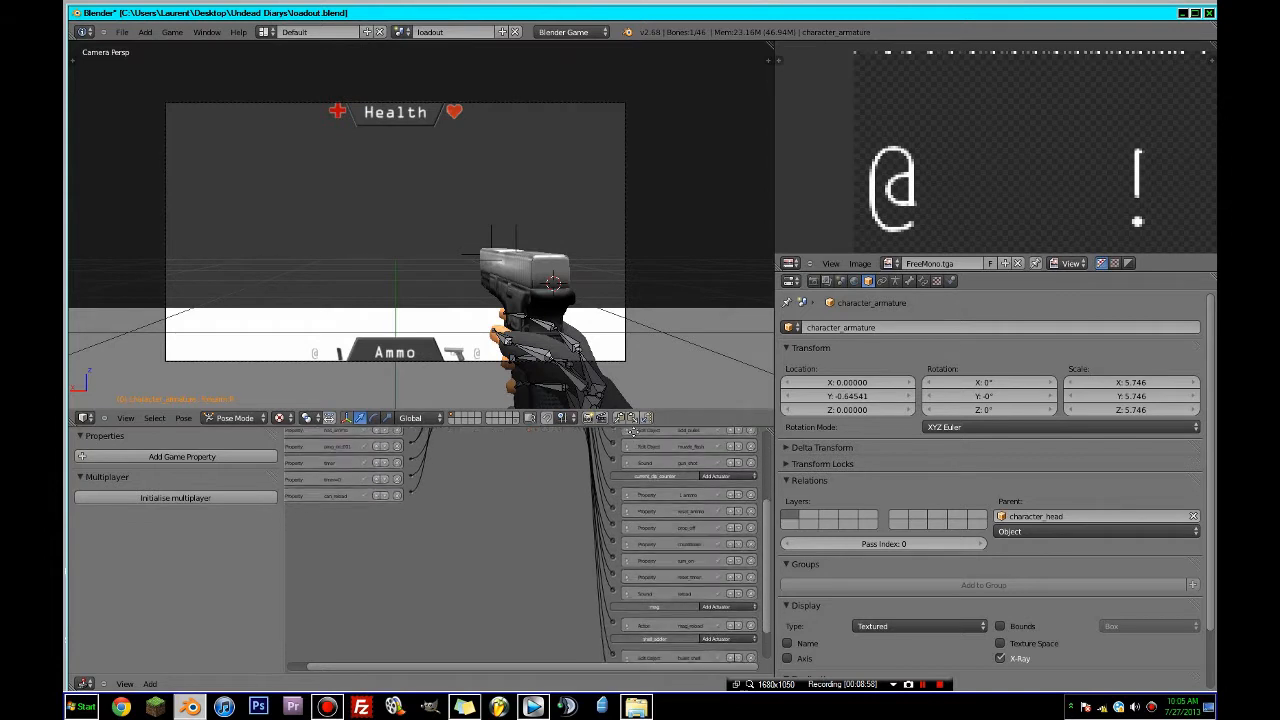
pyautogui.click(629, 582)
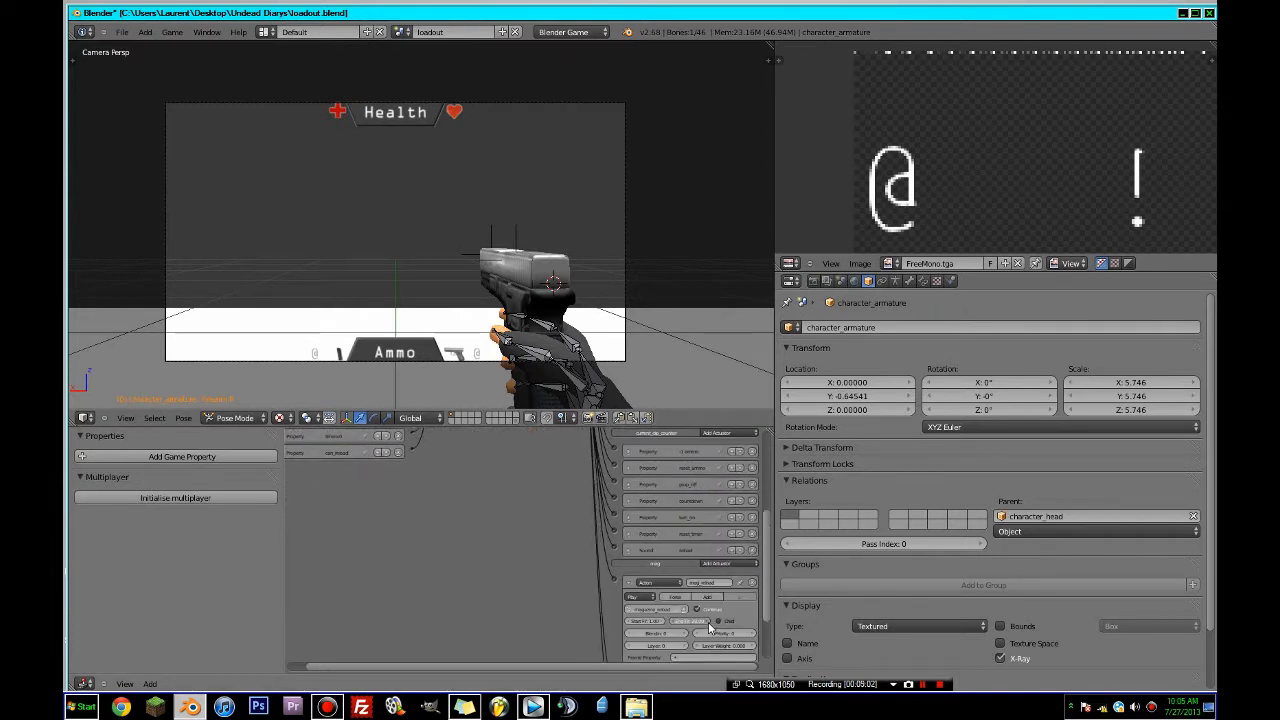
pyautogui.hotkey('ctrl', 's')
pyautogui.click(592, 298)
# - Maximize the camera view, save the file, and switch the armature from Pose Mode to Object Mode
pyautogui.hotkey('ctrl', 'Up')
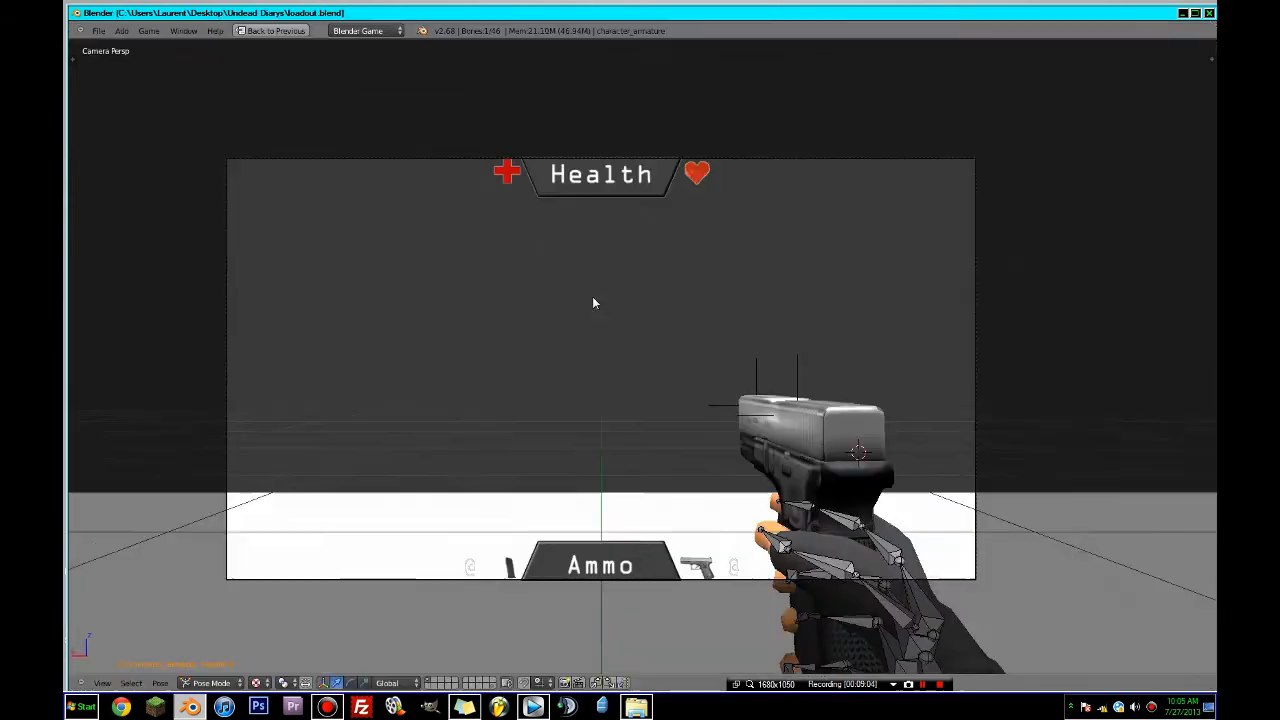
pyautogui.hotkey('ctrl', 's')
pyautogui.click(593, 298)
pyautogui.press('p')
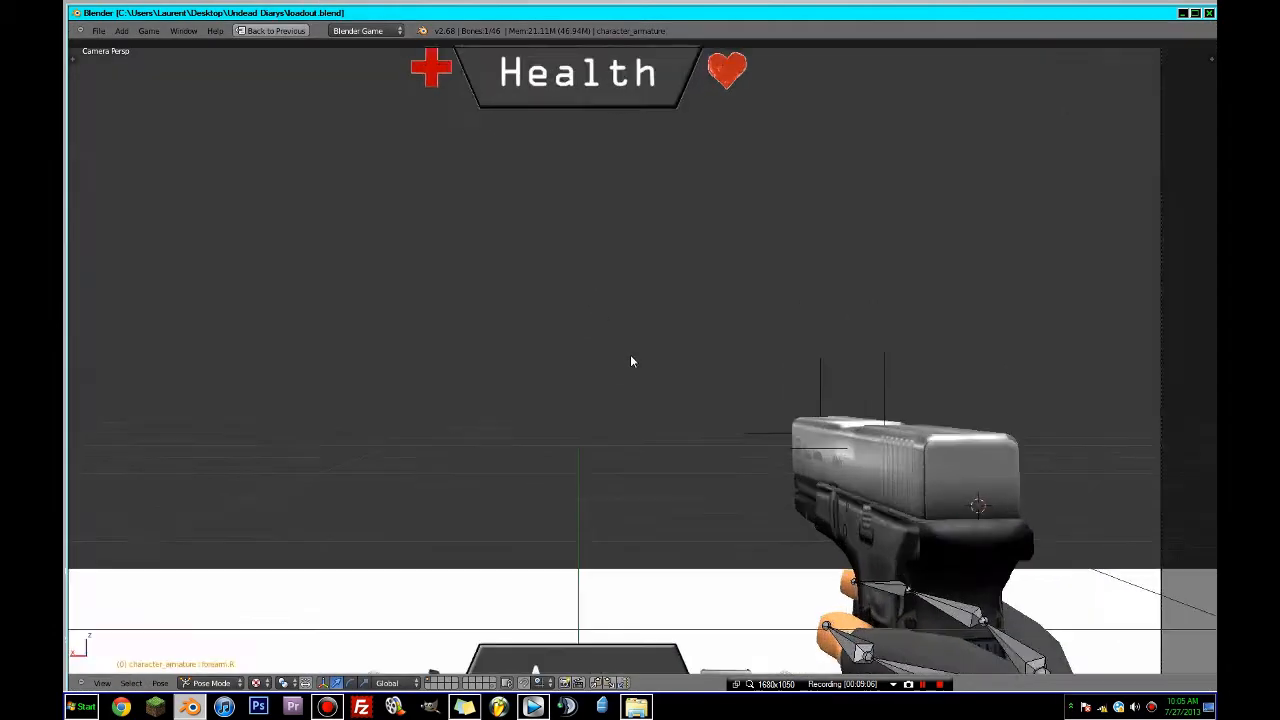
pyautogui.press('Escape')
pyautogui.click(212, 683)
pyautogui.click(217, 669)
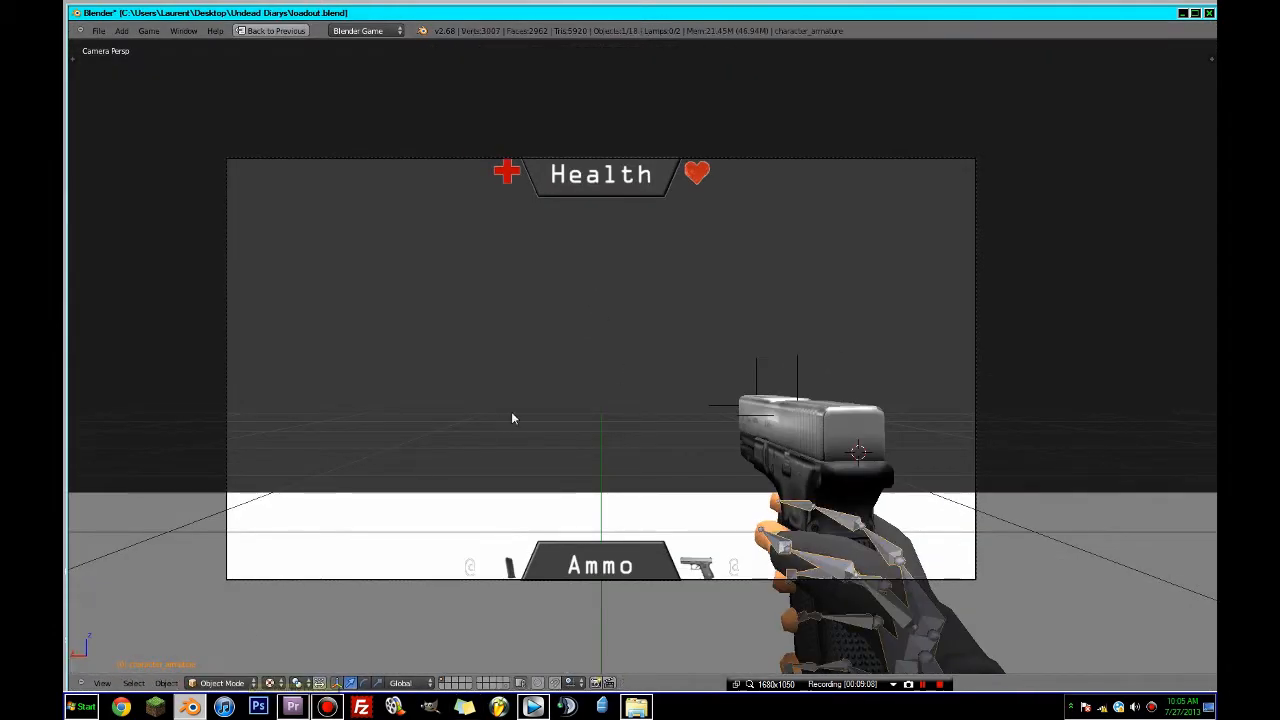
# - Run the game and test the lengthened reload animation, then walk the character backward and forward
pyautogui.press('p')
pyautogui.press('r')
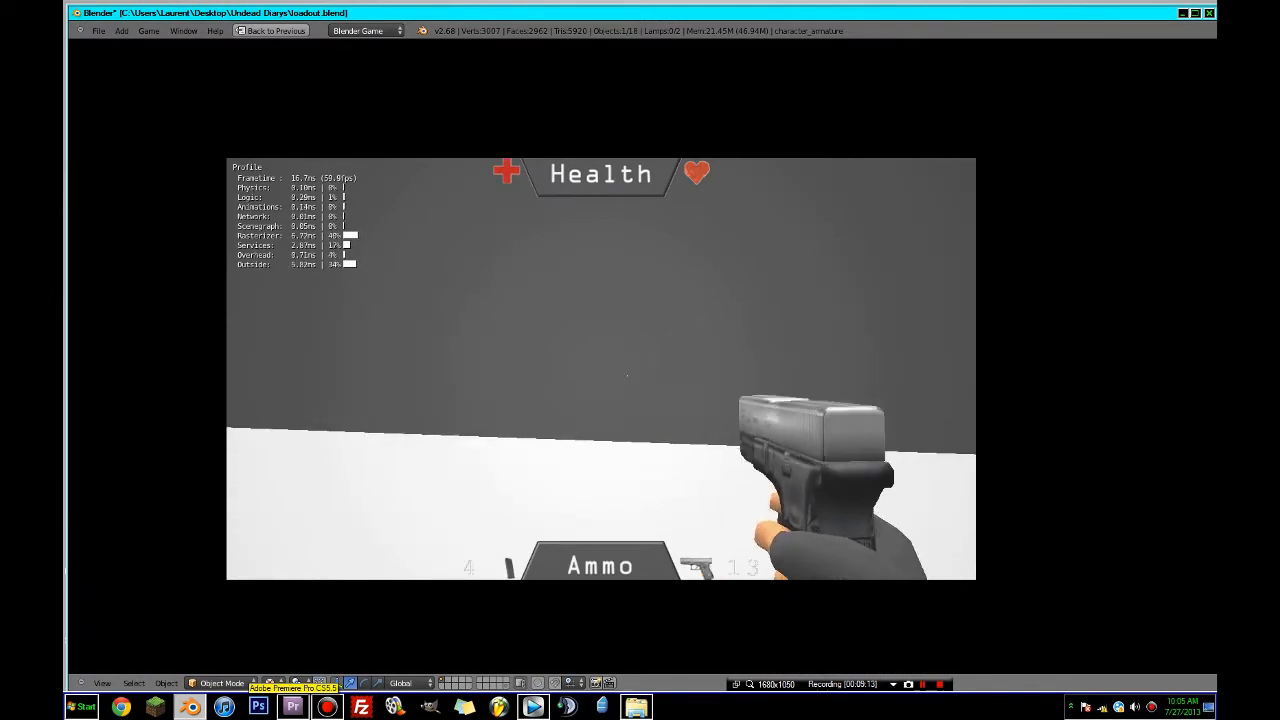
pyautogui.press('r')
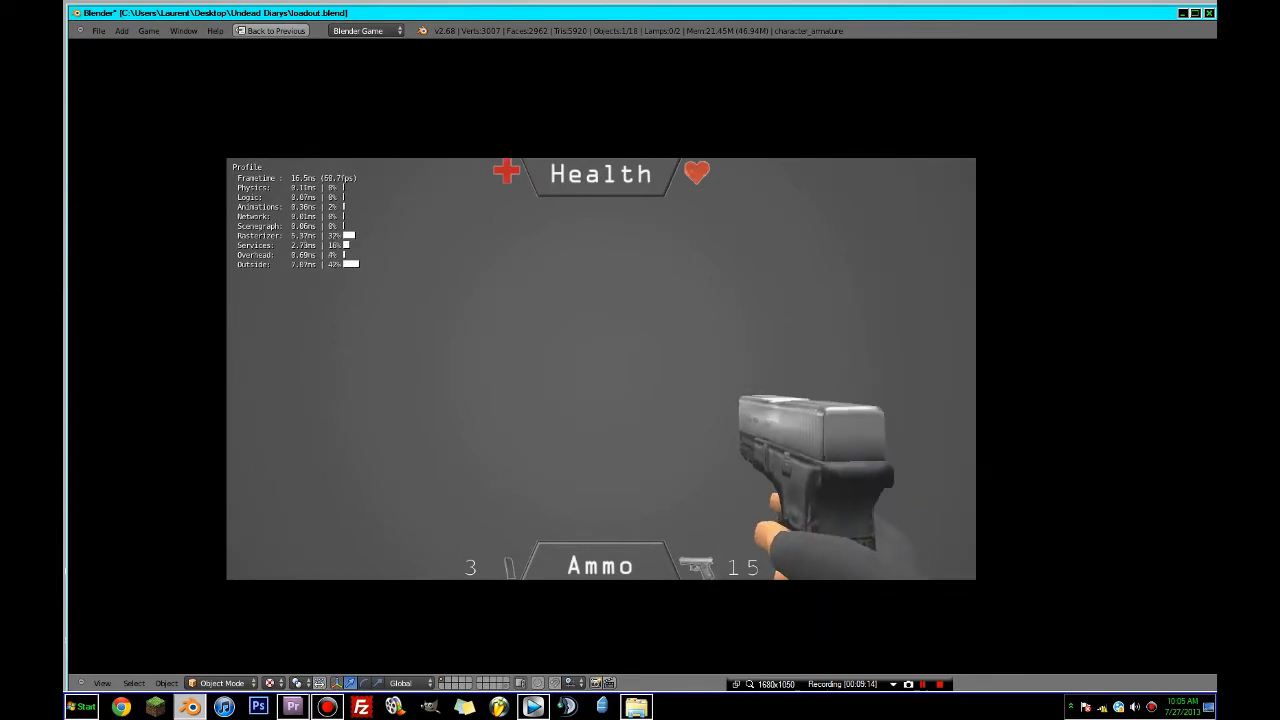
pyautogui.press('s')
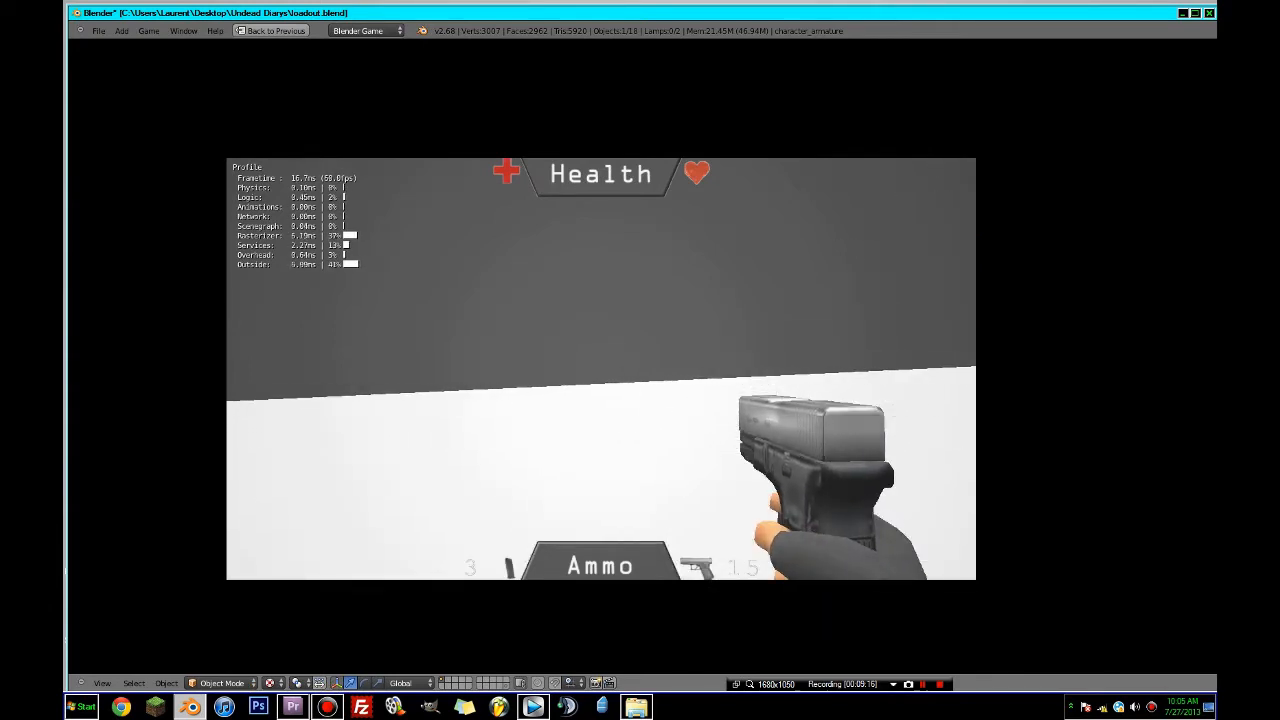
pyautogui.press('w')
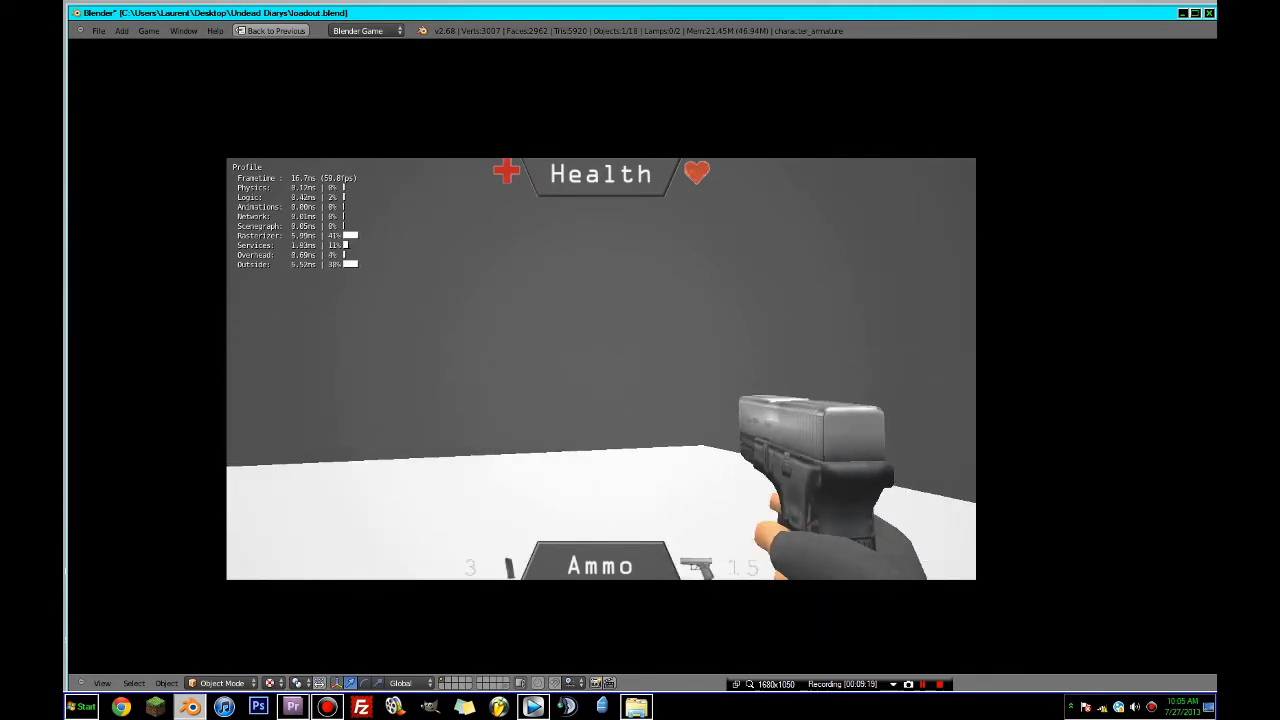
# - Fire five shots in the game, reload while looking and moving around, then end the game
pyautogui.click(601, 369)
pyautogui.click(601, 369)
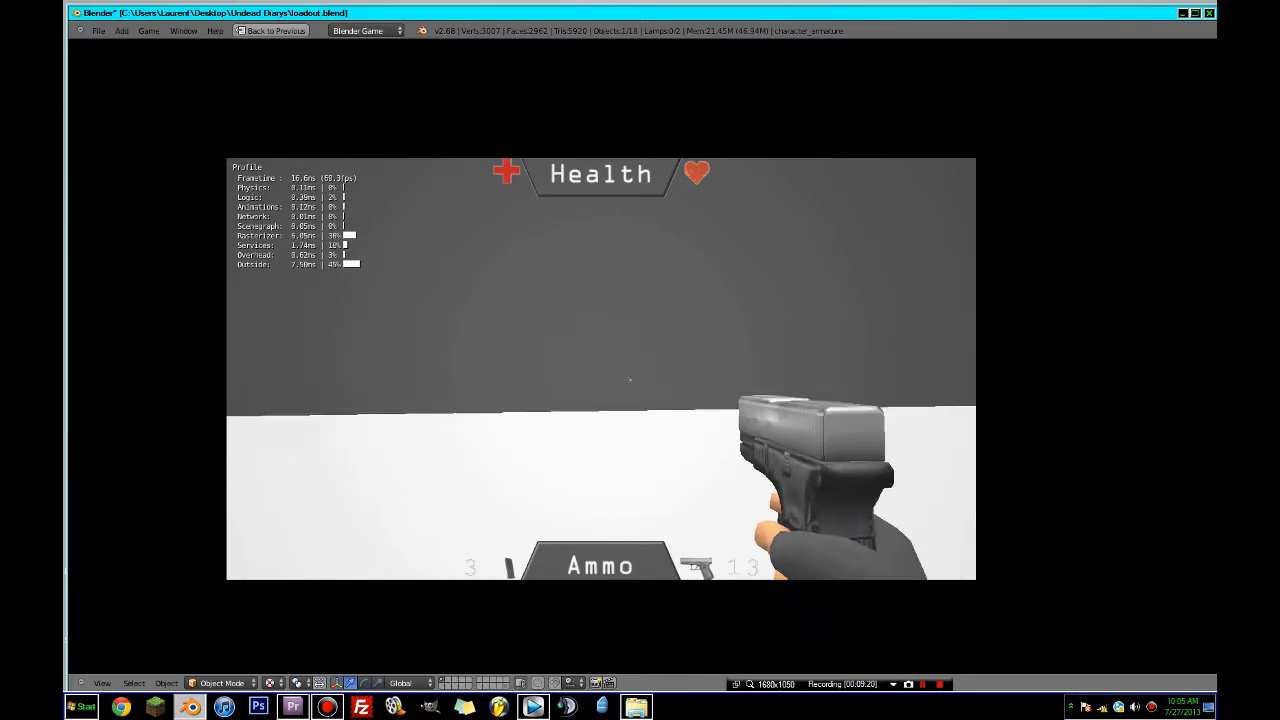
pyautogui.click(601, 369)
pyautogui.click(601, 369)
pyautogui.click(601, 369)
pyautogui.press('r')
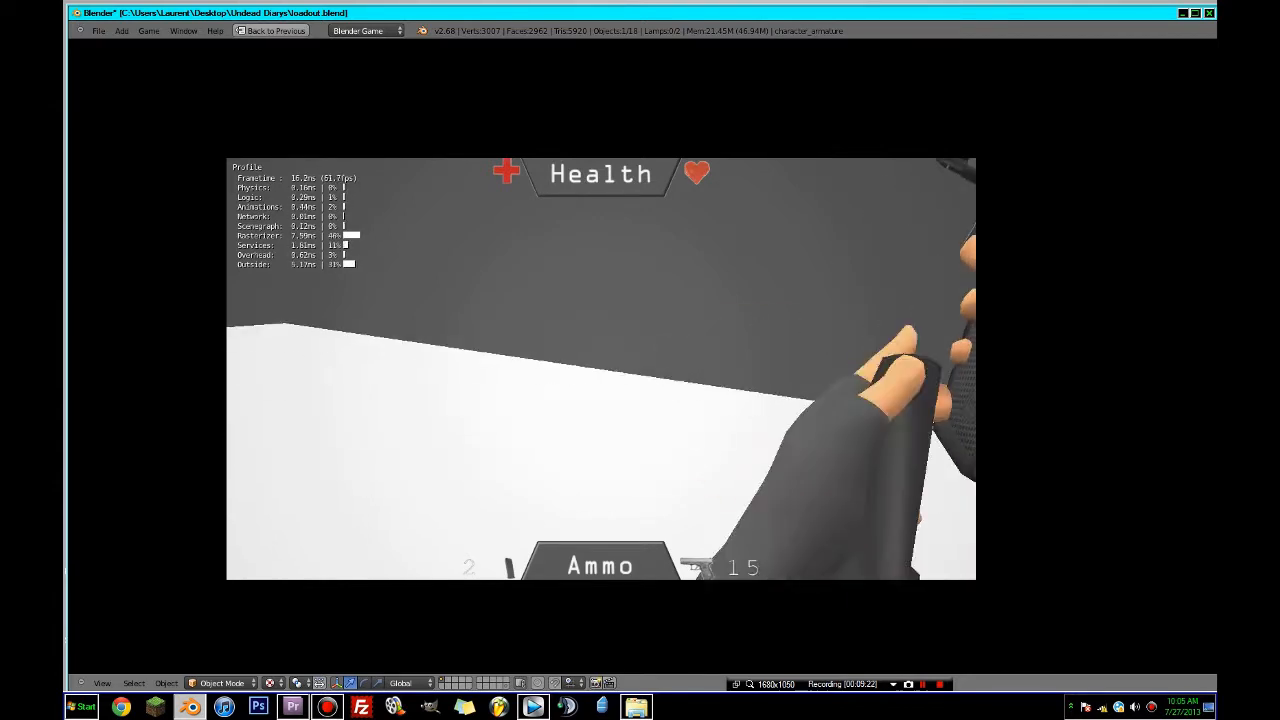
pyautogui.press('w')
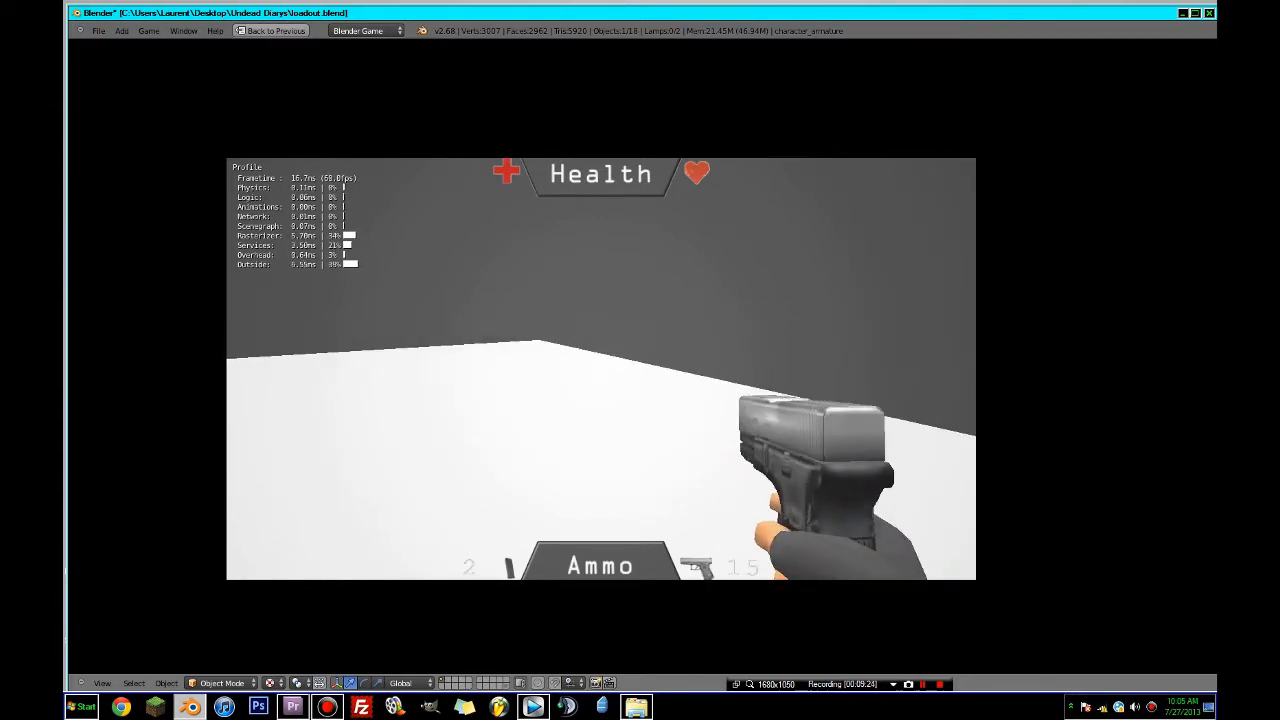
pyautogui.press('d')
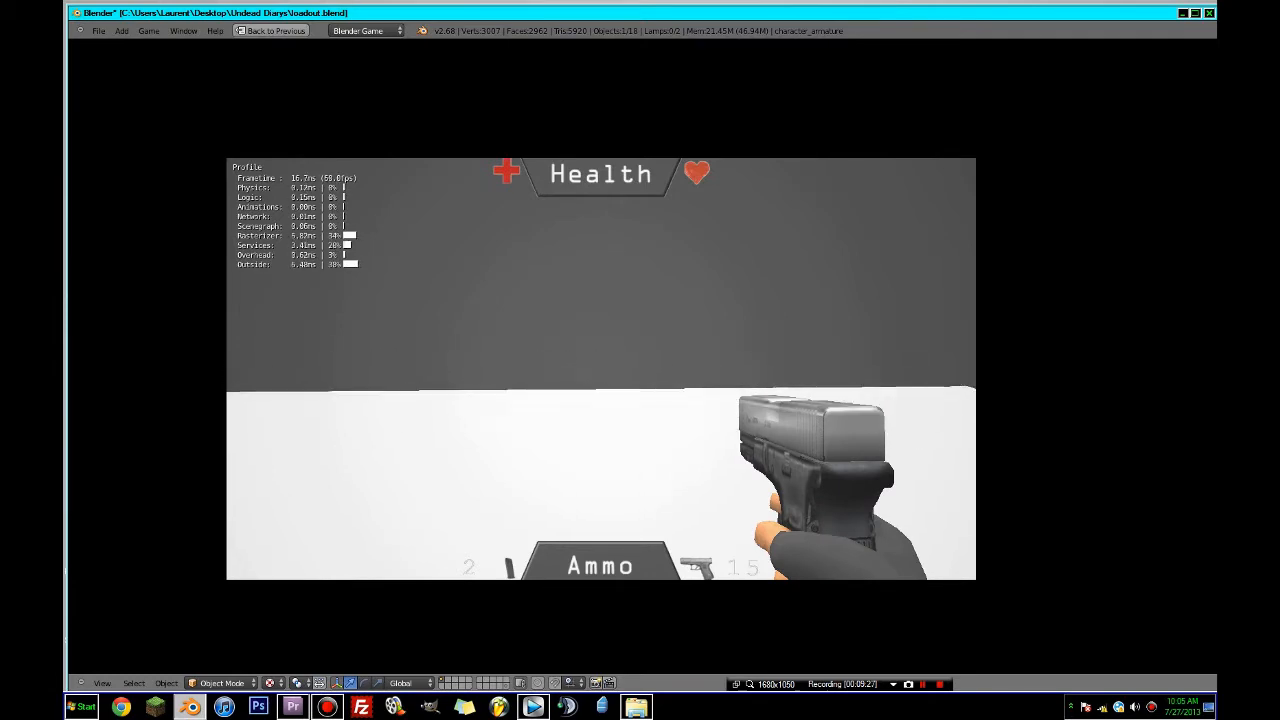
pyautogui.press('Escape')
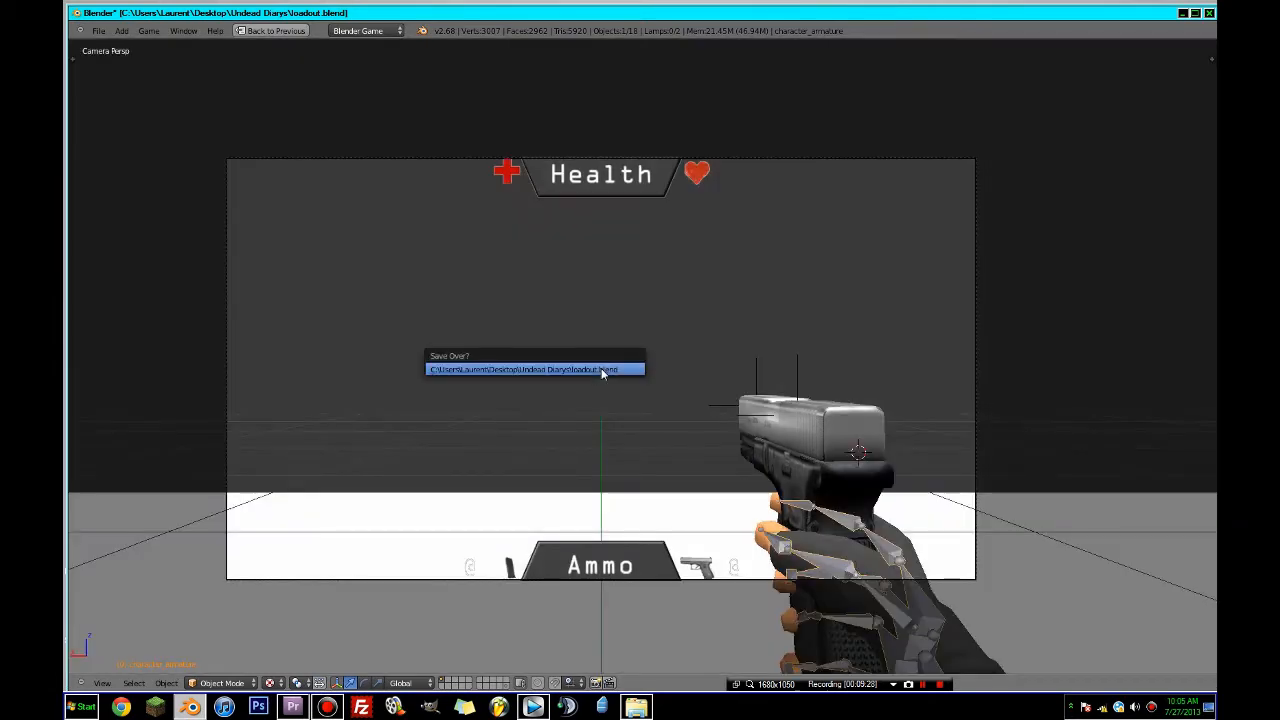
# - Save over loadout.blend, restore the split layout, and select the character_box to show its movement logic bricks
pyautogui.hotkey('ctrl', 's')
pyautogui.click(601, 368)
pyautogui.hotkey('shift', 'space')
pyautogui.moveTo(600, 374); pyautogui.dragTo(700, 258, button='middle')
pyautogui.scroll(-5, 506, 392)
pyautogui.rightClick(565, 260)
pyautogui.scroll(-3, 540, 549)
pyautogui.scroll(3, 415, 541)
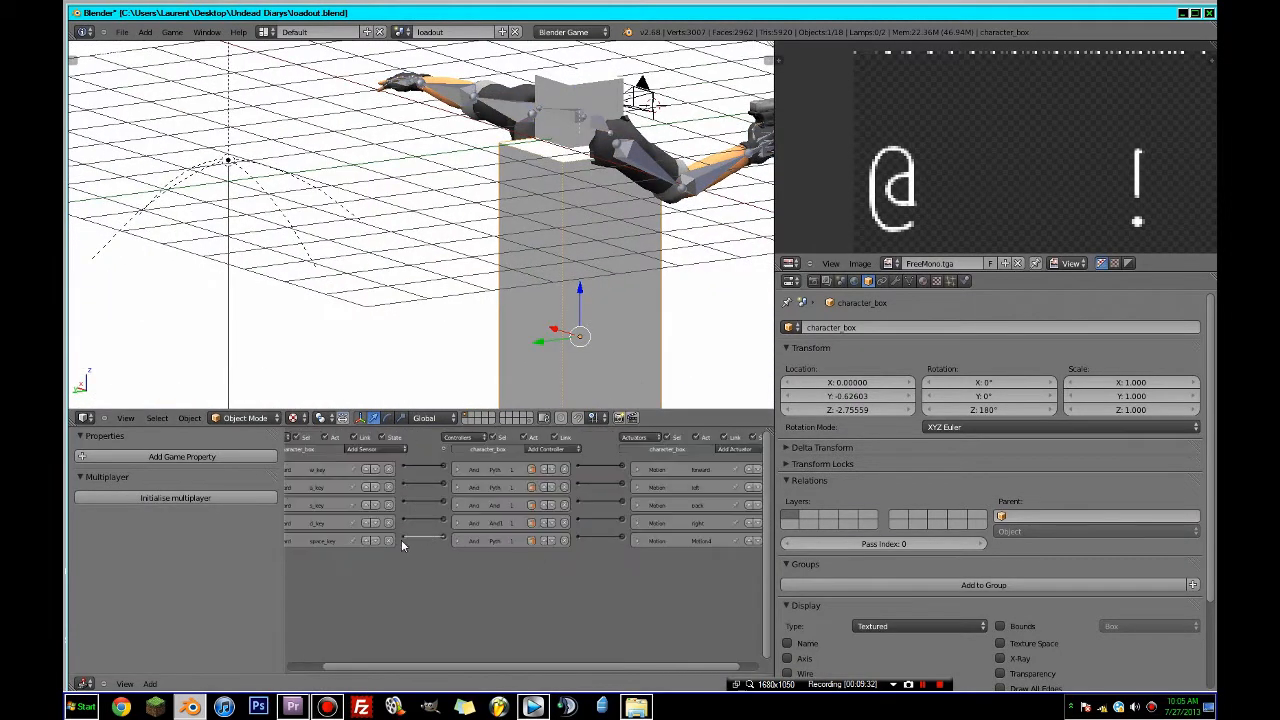
# - Add a Keyboard sensor named shift_key to character_box, assign the Shift key to it, and collapse it
pyautogui.moveTo(403, 545); pyautogui.dragTo(540, 550, button='middle')
pyautogui.click(433, 455)
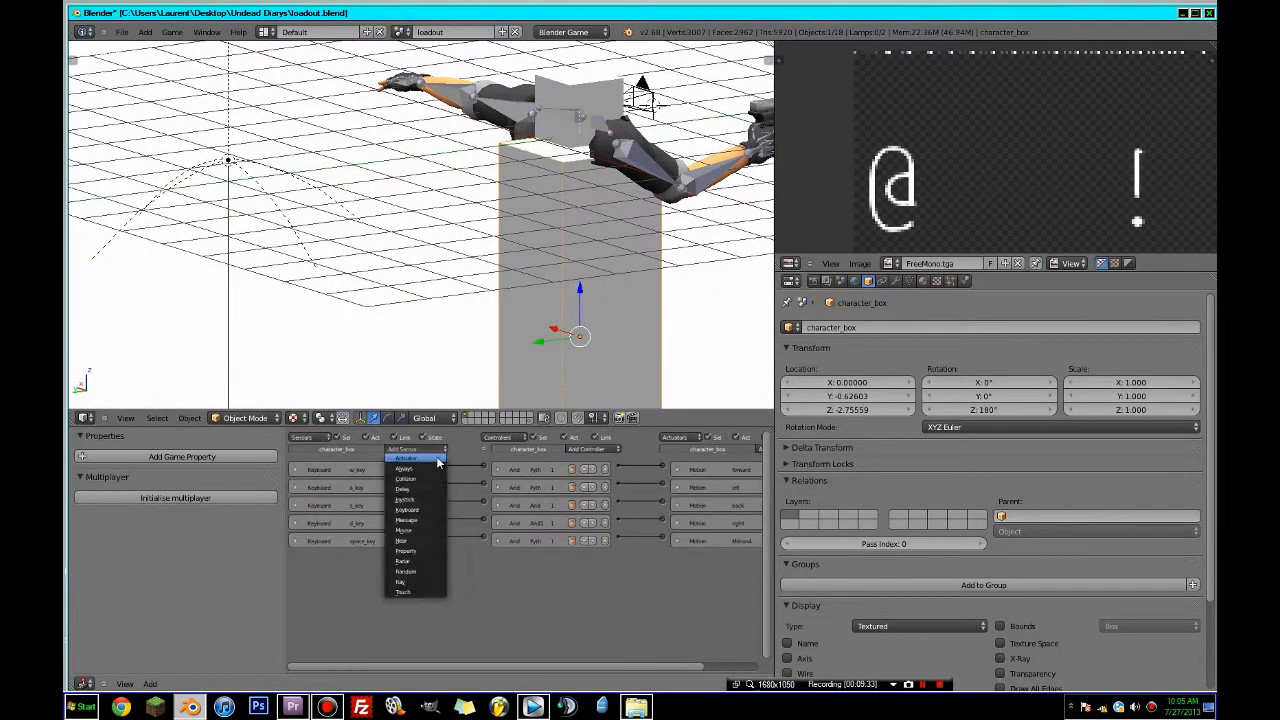
pyautogui.click(412, 507)
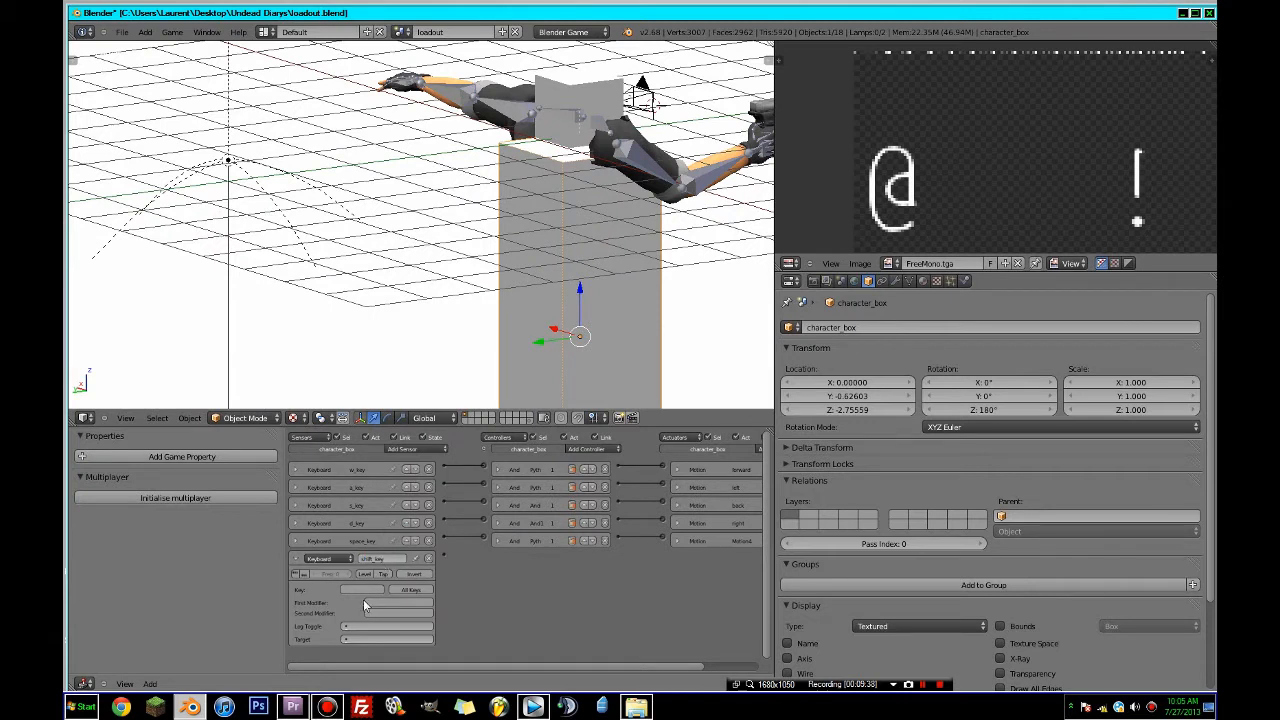
pyautogui.click(366, 590)
pyautogui.press('shift')
pyautogui.click(293, 562)
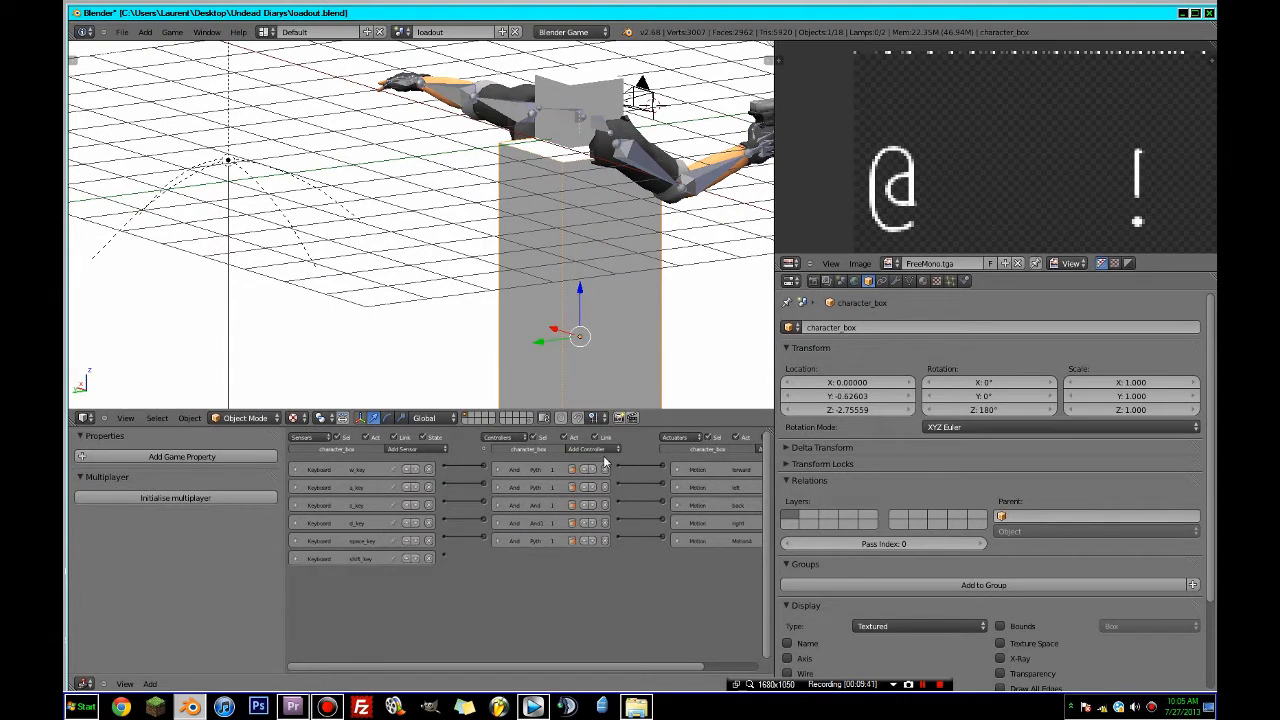
# - Add an And controller and link both the w_key and shift_key sensors to it
pyautogui.click(600, 449)
pyautogui.click(598, 462)
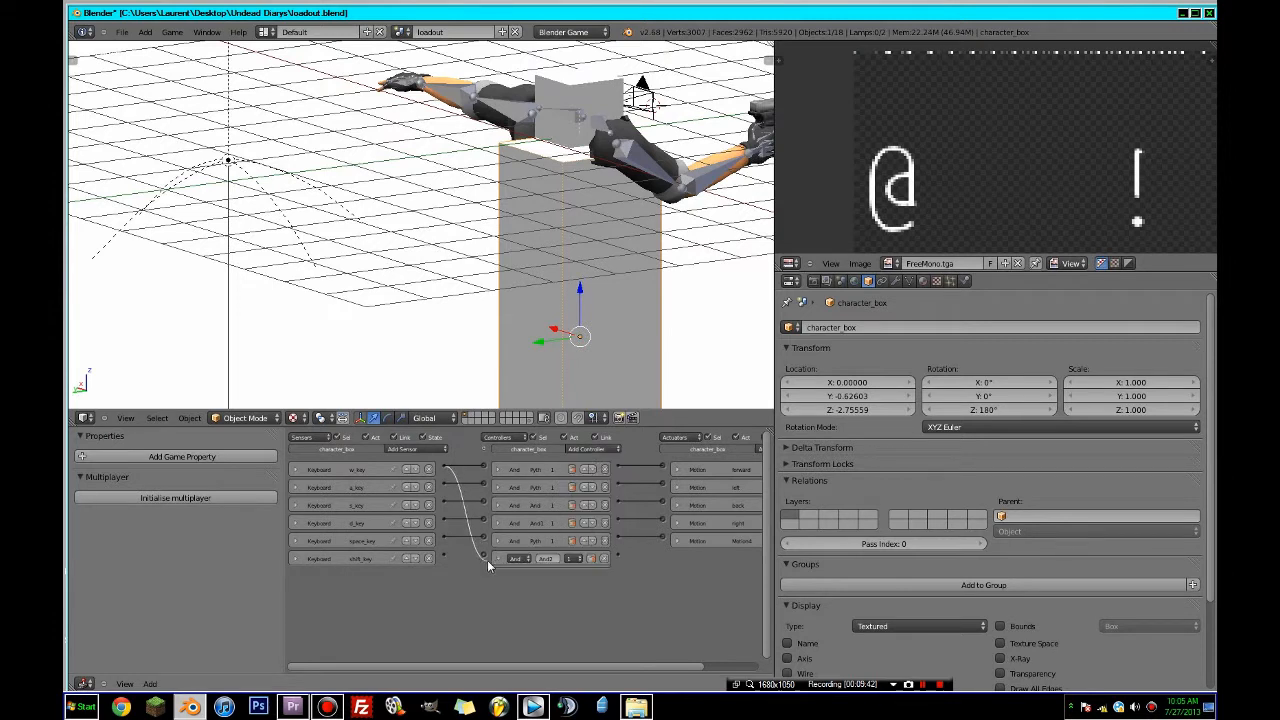
pyautogui.moveTo(487, 560); pyautogui.dragTo(478, 561)
# - Add a Character Motion actuator named sprint with a Y location of 0.20, linked to the new And controller
pyautogui.keyDown('ctrl'); pyautogui.scroll(-2, 500, 563); pyautogui.keyUp('ctrl')
pyautogui.click(725, 449)
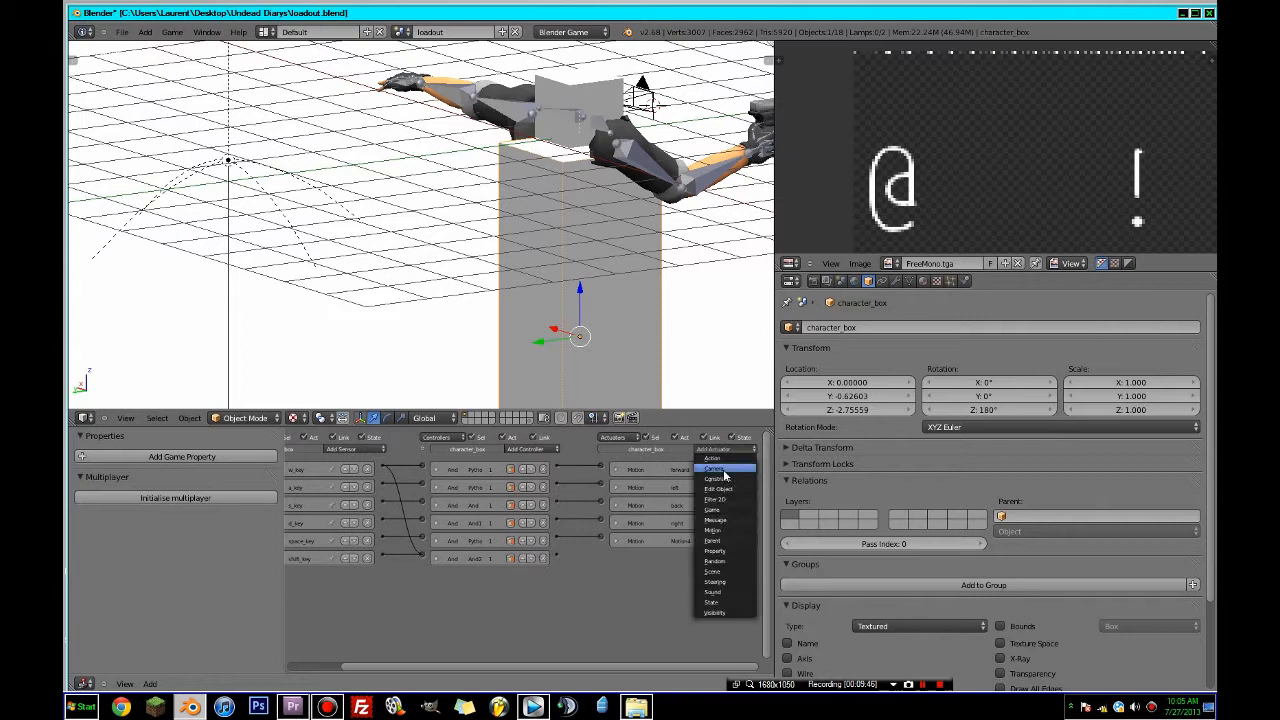
pyautogui.click(726, 530)
pyautogui.click(617, 471)
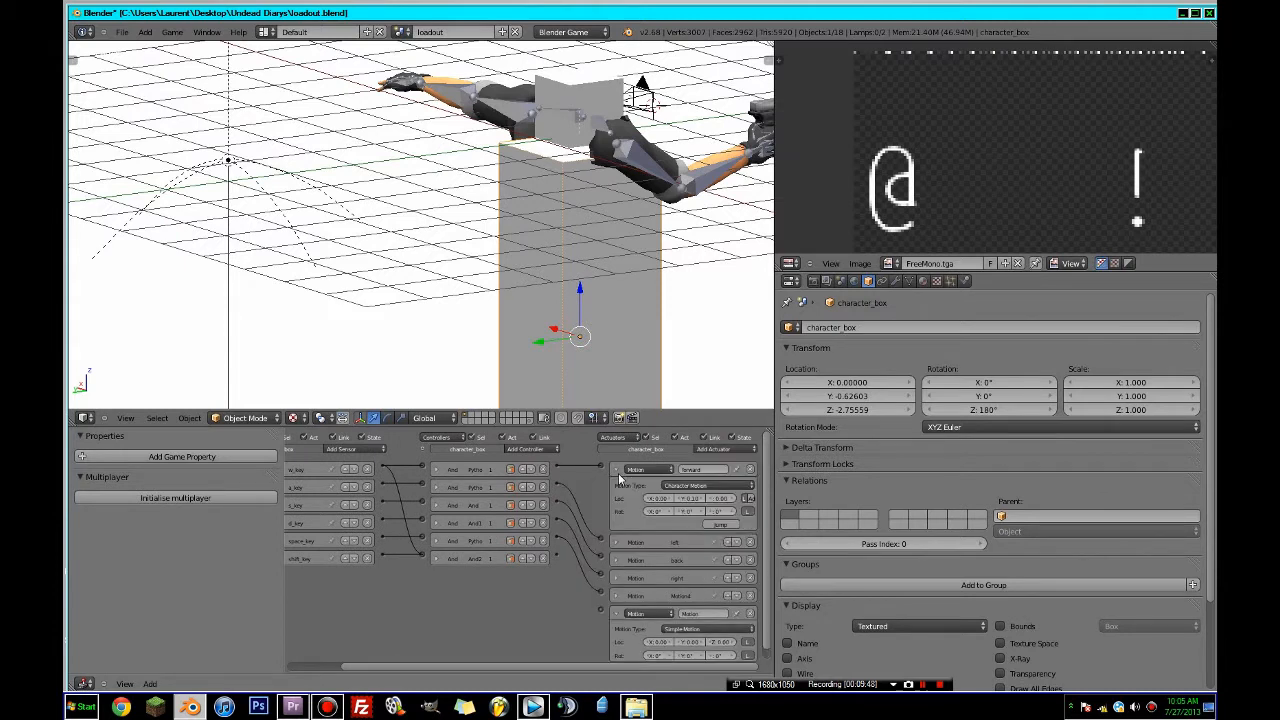
pyautogui.click(615, 471)
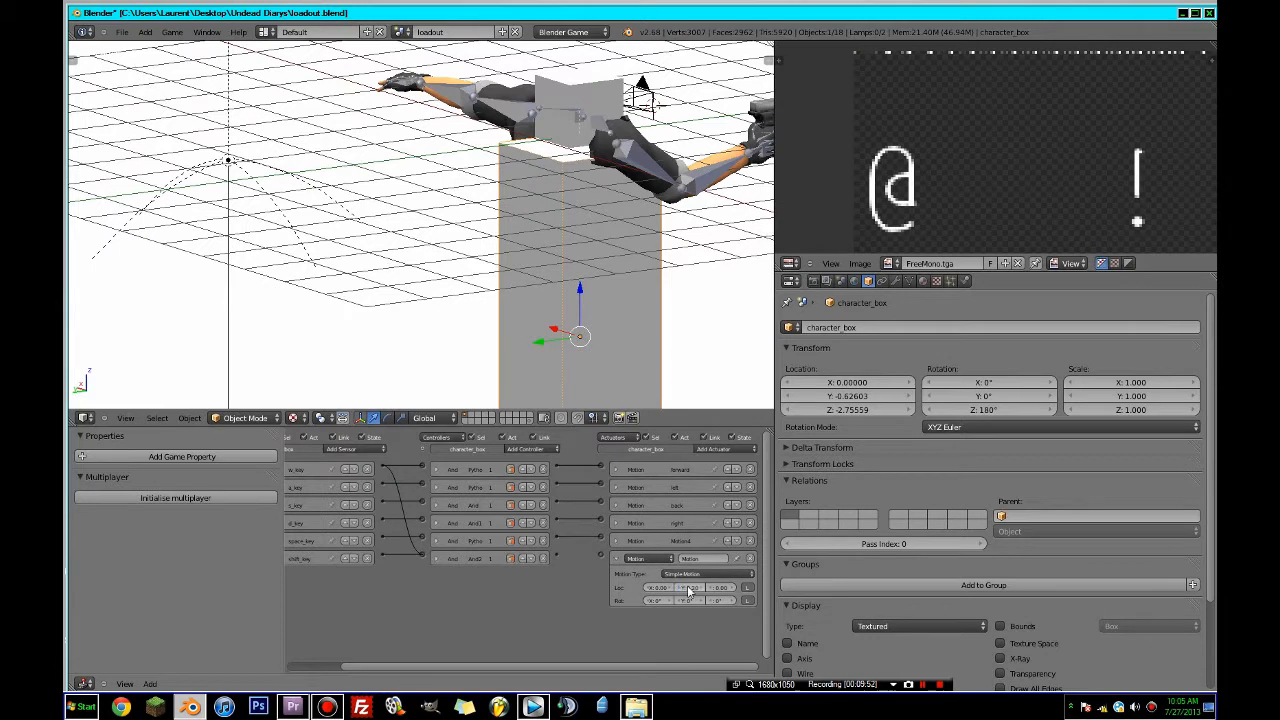
pyautogui.click(685, 574)
pyautogui.click(688, 548)
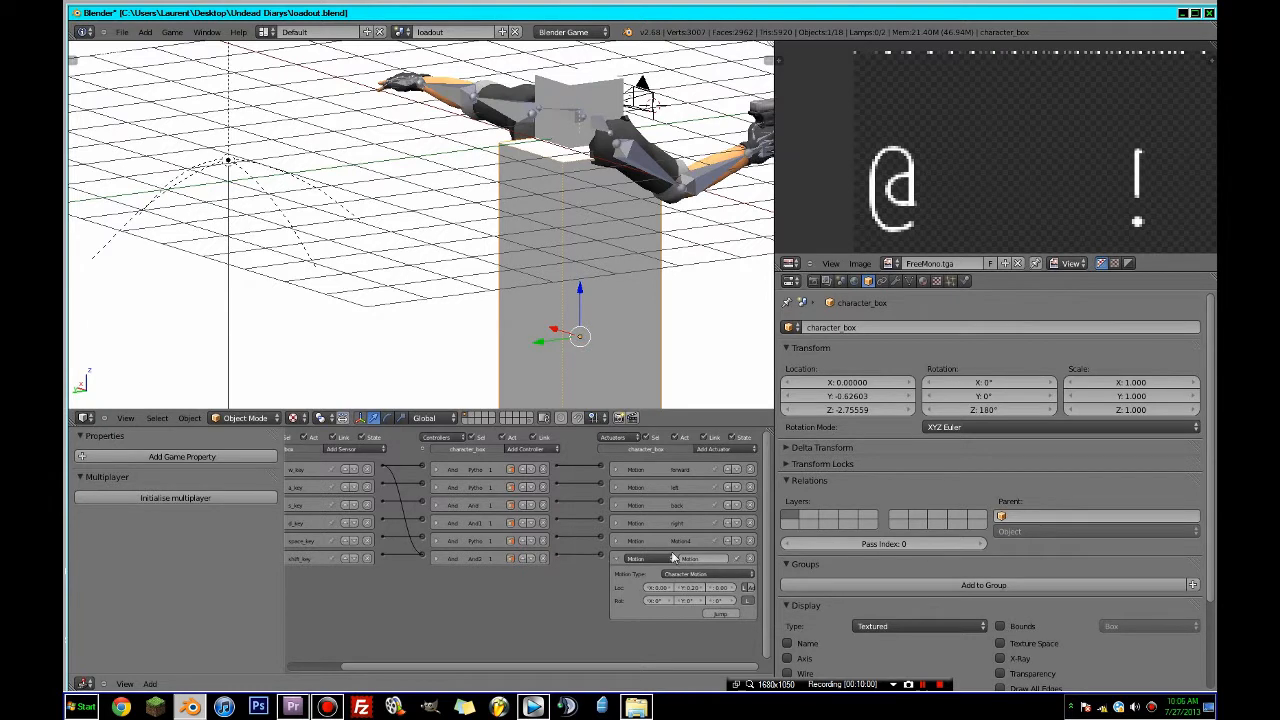
pyautogui.click(709, 557)
pyautogui.click(614, 558)
# - Rename the space-key Motion actuator to jump and save over loadout.blend
pyautogui.click(616, 541)
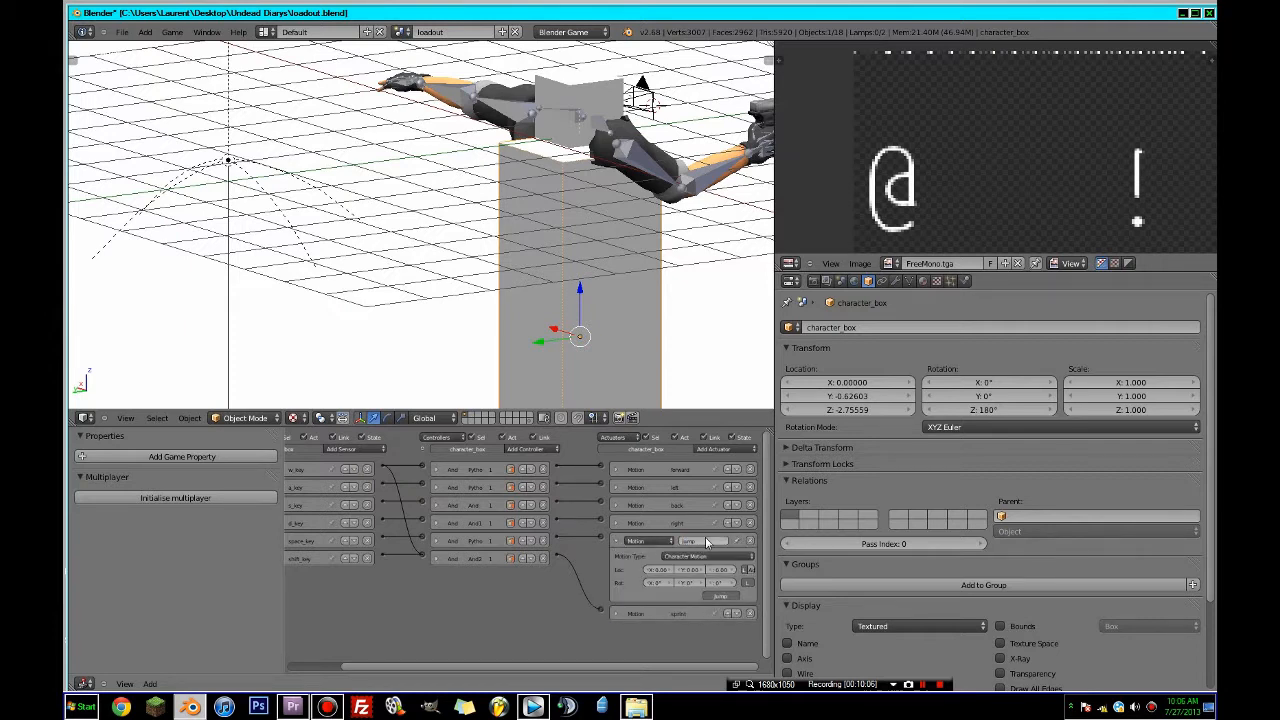
pyautogui.click(616, 541)
pyautogui.hotkey('ctrl', 's')
pyautogui.click(617, 311)
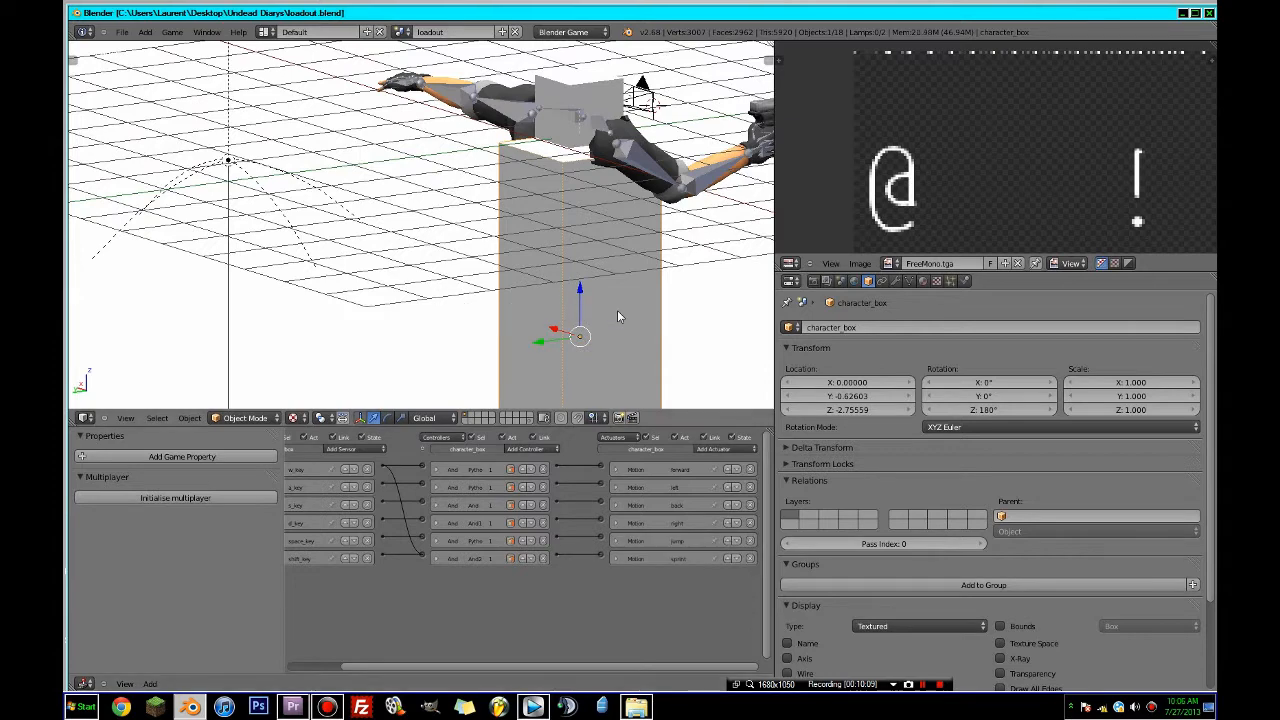
# - Maximize the camera view, playtest the character's sprint in the game, and end the game
pyautogui.press('KP_0')
pyautogui.hotkey('ctrl', 'Up')
pyautogui.click(619, 313)
pyautogui.press('p')
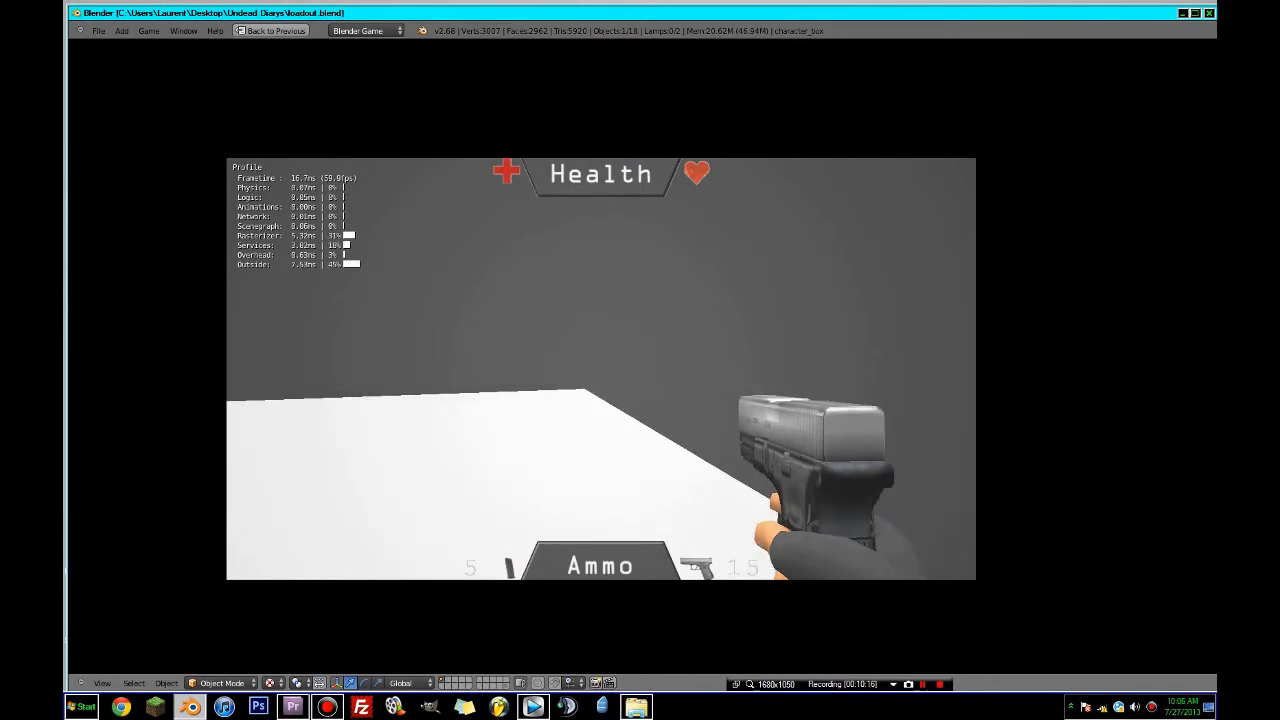
pyautogui.press('Escape')
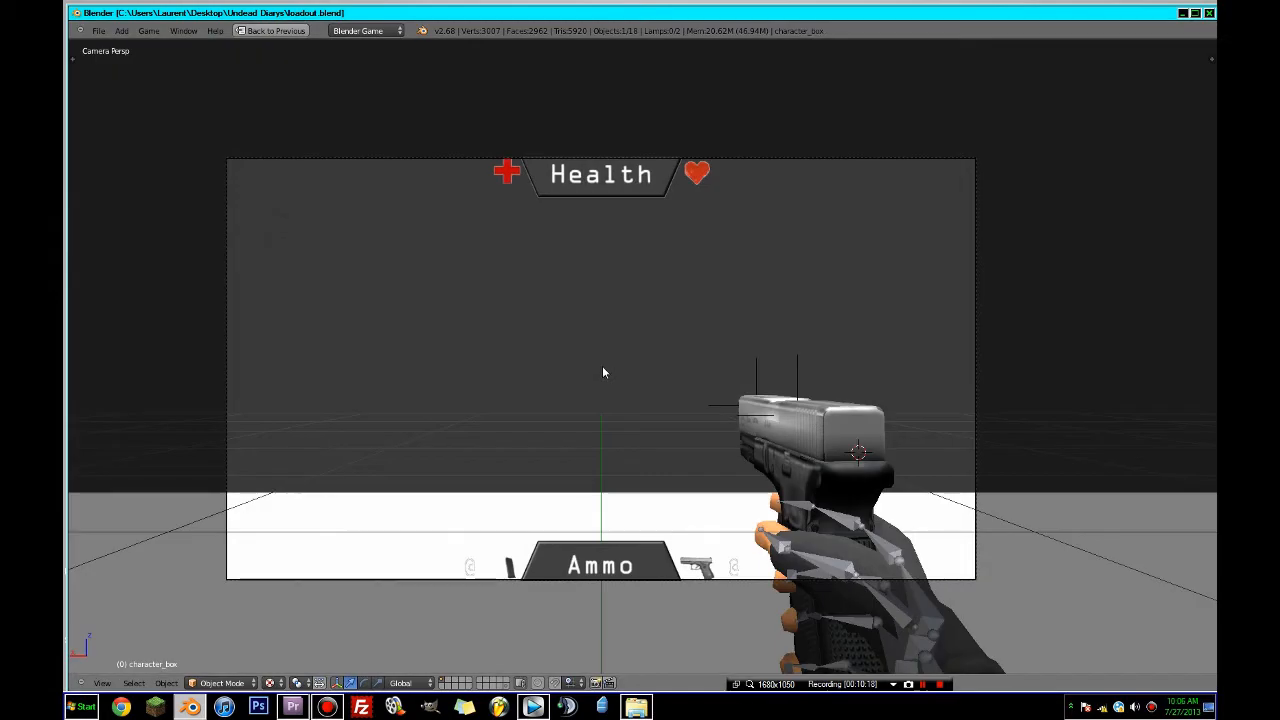
# - Save over loadout.blend, leave the camera view to show the whole ground plane, and restore the split layout
pyautogui.hotkey('ctrl', 's')
pyautogui.click(603, 368)
pyautogui.moveTo(625, 370); pyautogui.dragTo(641, 405, button='middle')
pyautogui.scroll(-3, 503, 406)
pyautogui.hotkey('ctrl', 's')
pyautogui.click(503, 404)
pyautogui.scroll(-13, 503, 404)
pyautogui.hotkey('shift', 'space')
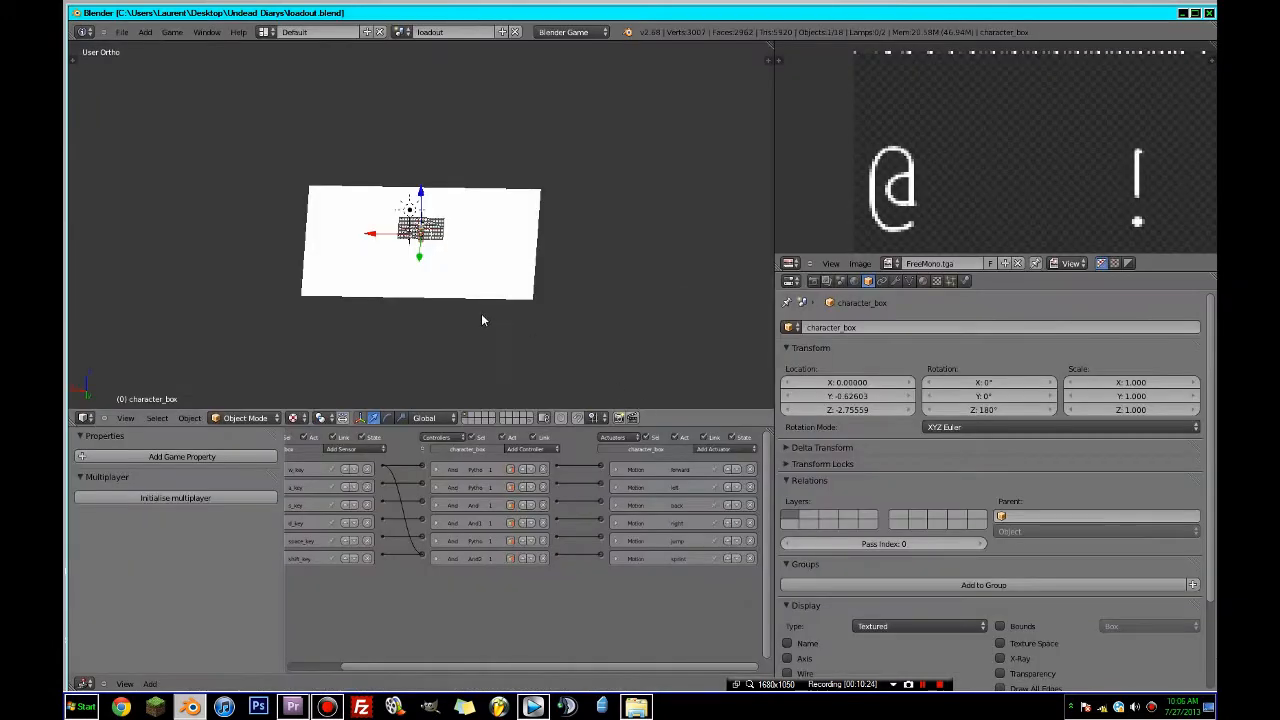
# - Select the ground Plane, show its material settings, and save the file
pyautogui.moveTo(481, 313); pyautogui.dragTo(514, 314, button='middle')
pyautogui.rightClick(514, 279)
pyautogui.click(895, 281)
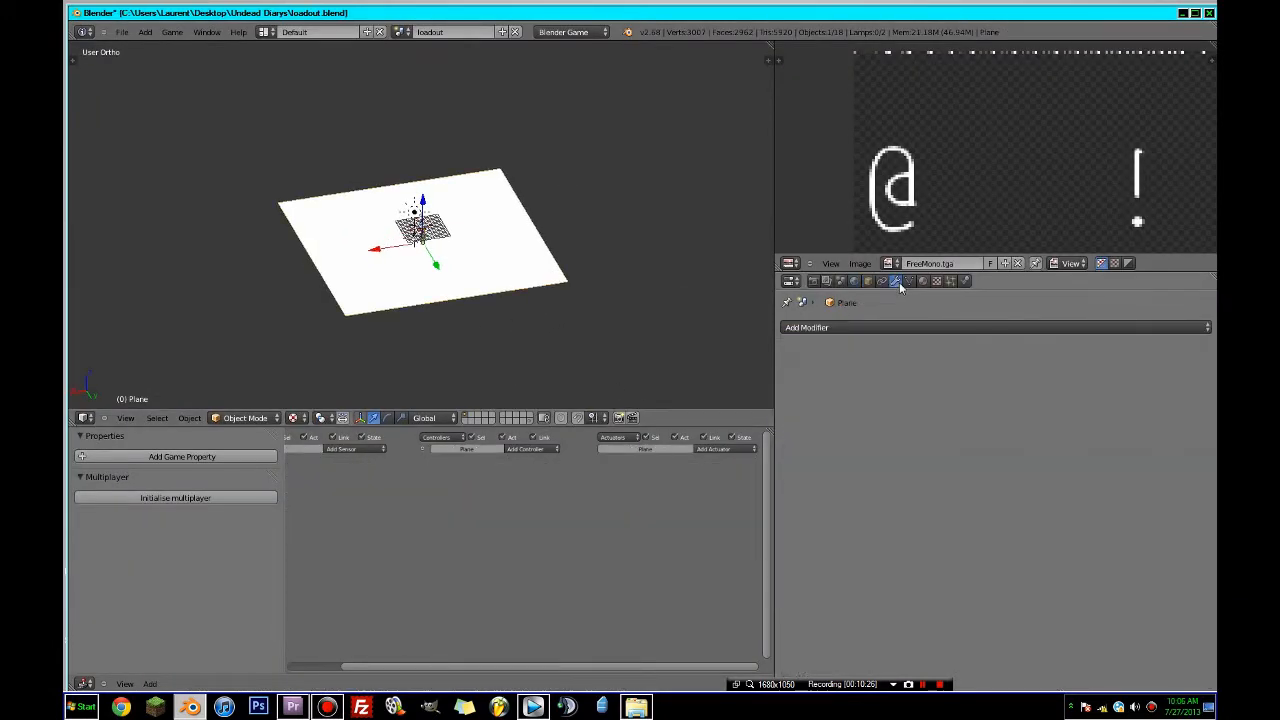
pyautogui.click(985, 328)
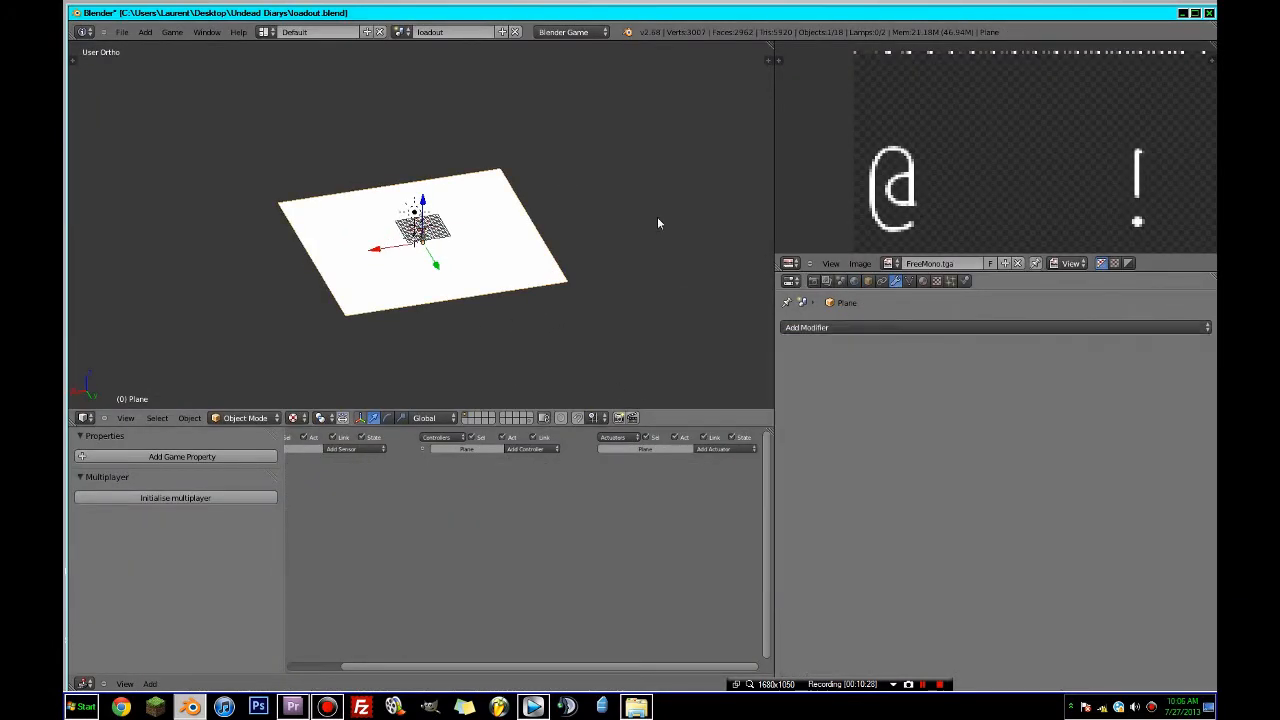
pyautogui.click(923, 281)
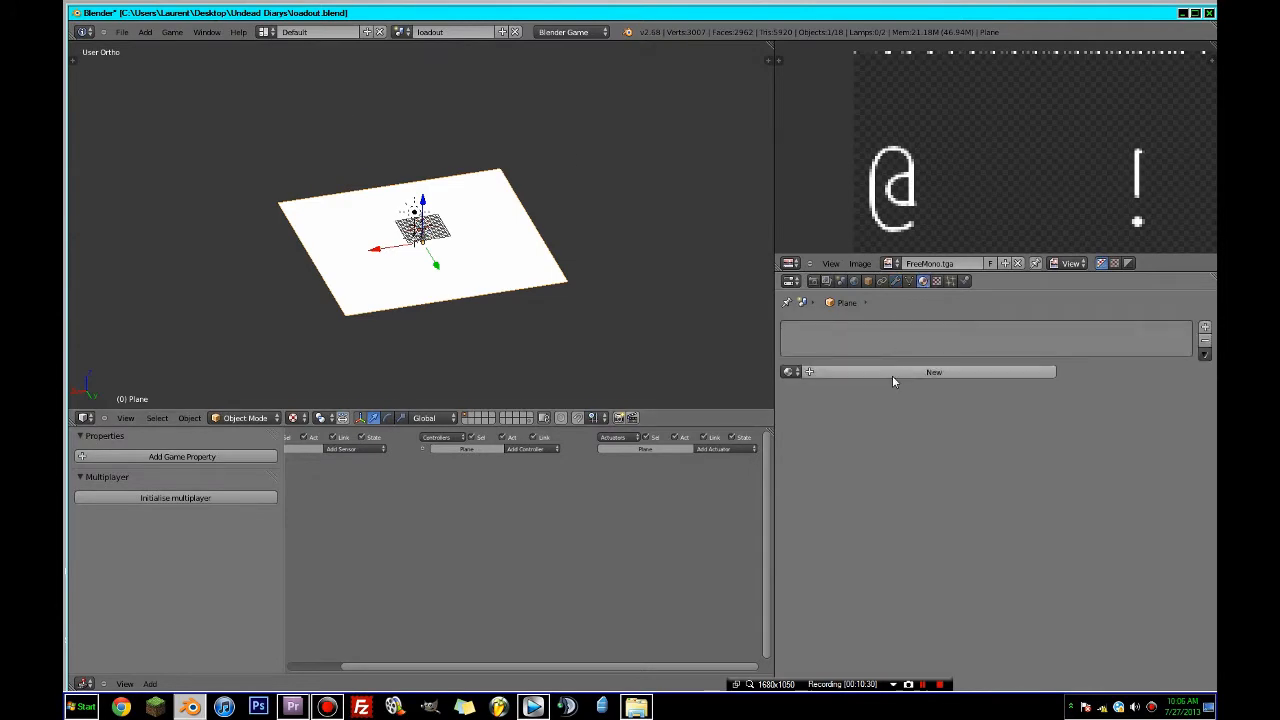
pyautogui.hotkey('ctrl', 's')
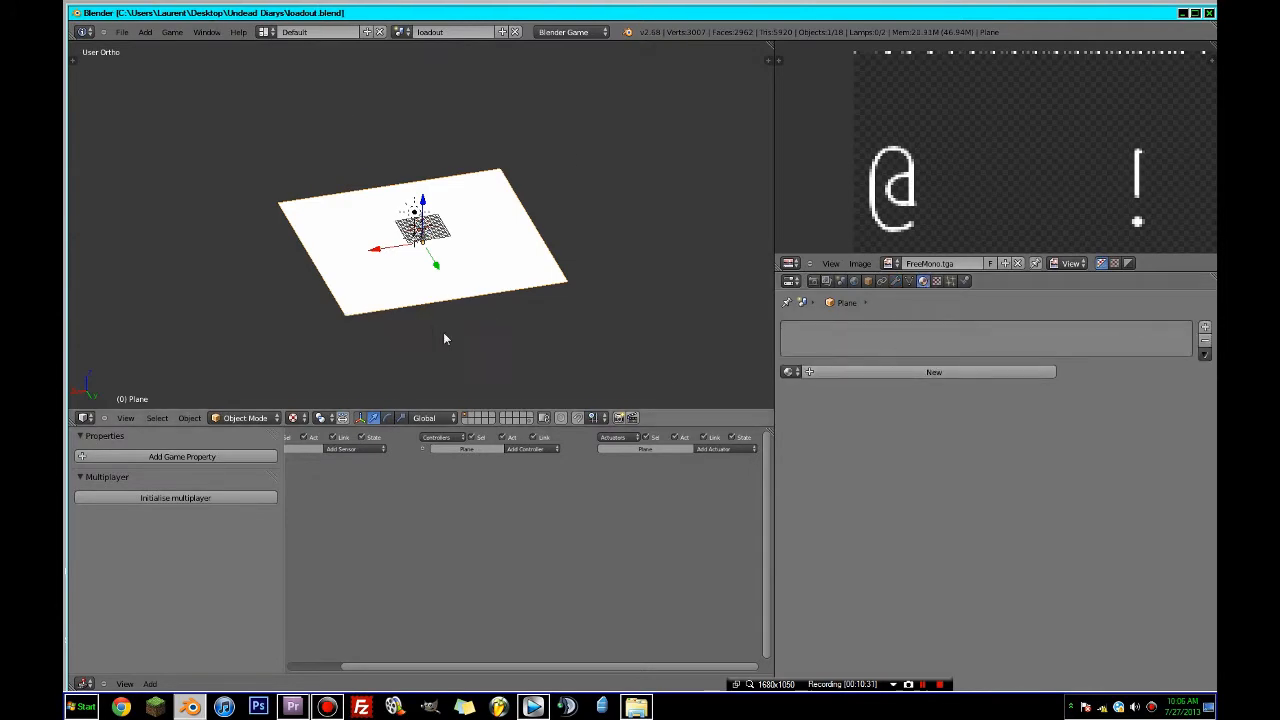
pyautogui.doubleClick(408, 15)
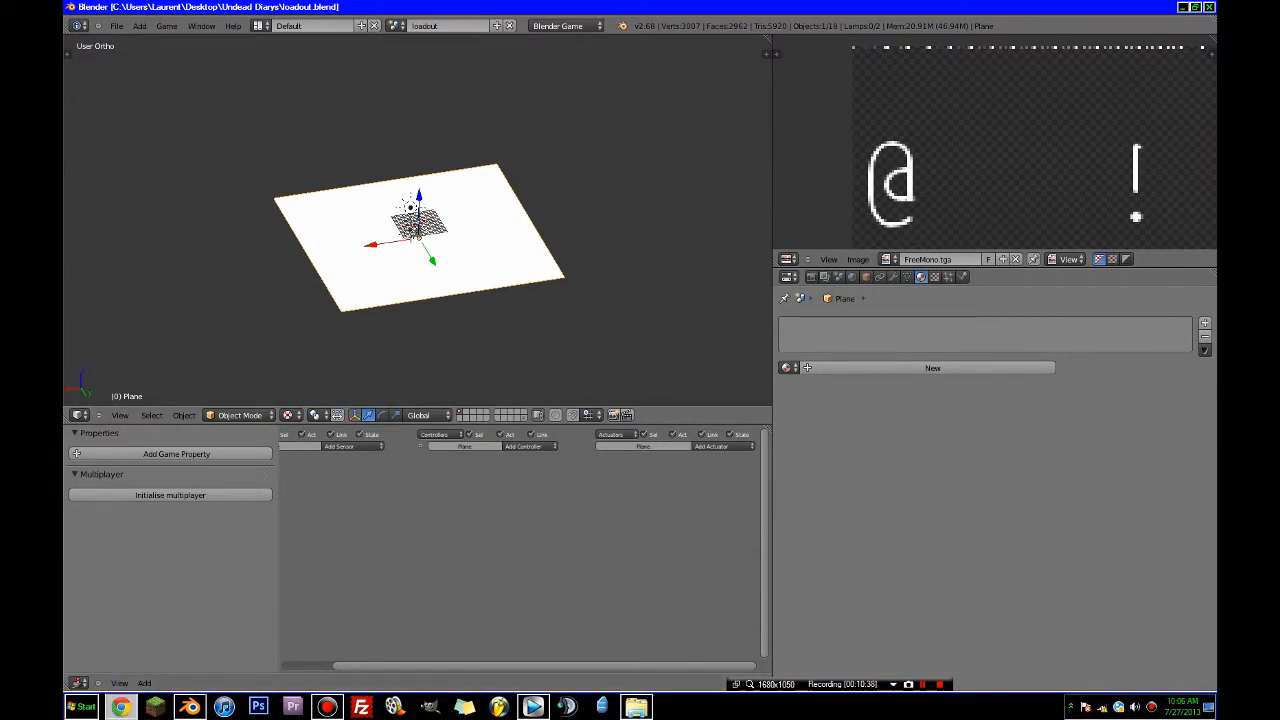
# - Switch to Chrome, close the Google Search tab, and load cgtextures.com
pyautogui.moveTo(64, 60); pyautogui.dragTo(574, 2)
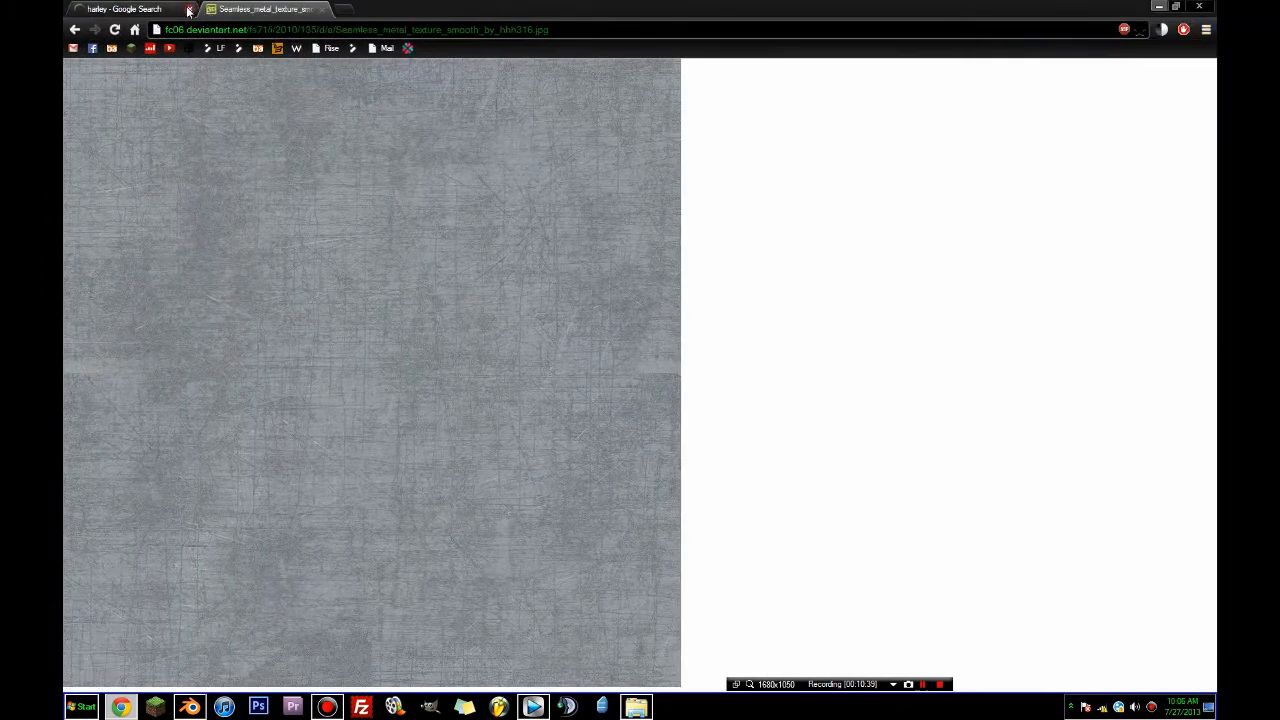
pyautogui.click(188, 10)
pyautogui.click(192, 30)
pyautogui.write('cgtextures.com')
pyautogui.press('Return')
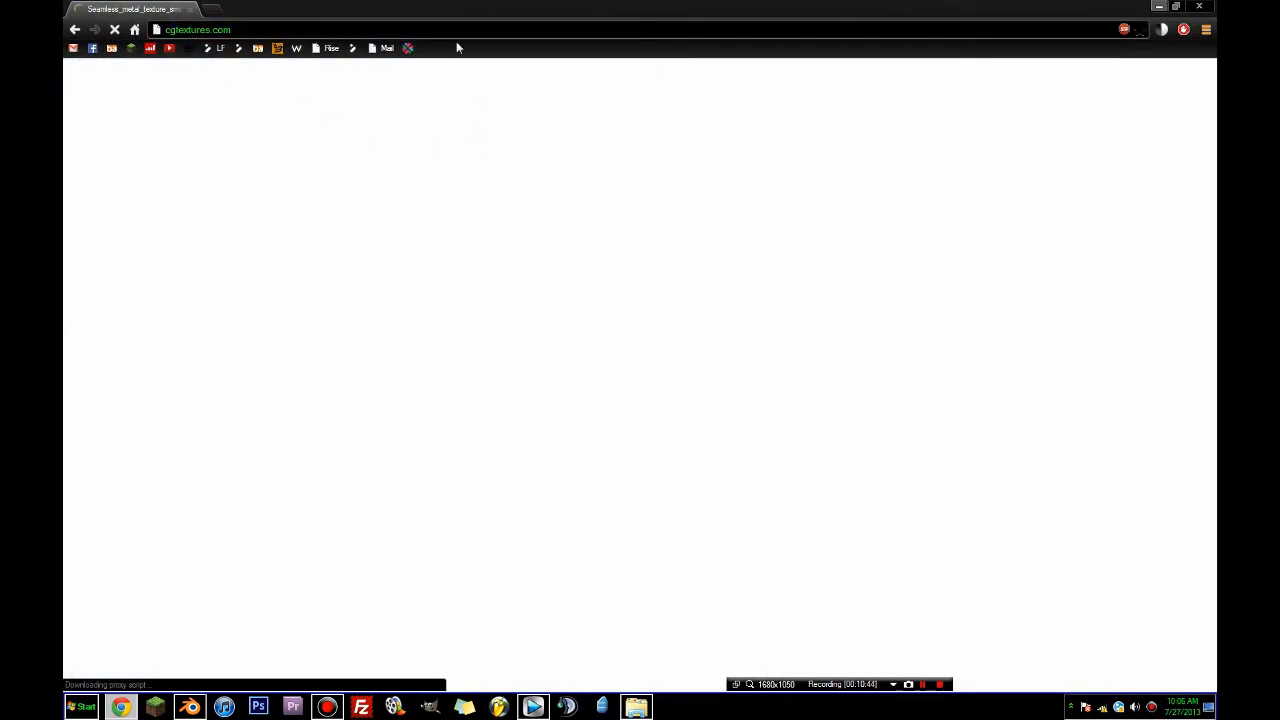
pyautogui.moveTo(458, 12); pyautogui.dragTo(63, 5)
# - Switch back to Blender and create a new material named seamless_grass on the Plane
pyautogui.moveTo(614, 388); pyautogui.dragTo(600, 348, button='middle')
pyautogui.click(855, 367)
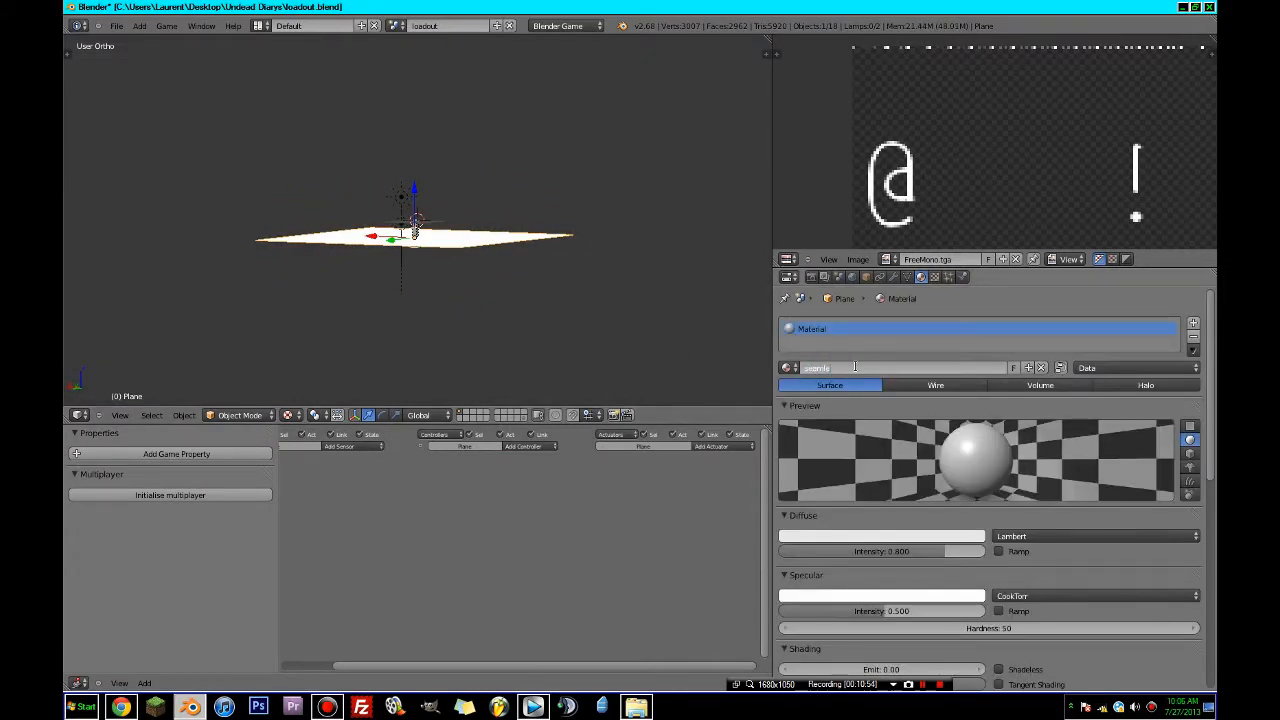
pyautogui.write('seamless_grass')
pyautogui.press('Return')
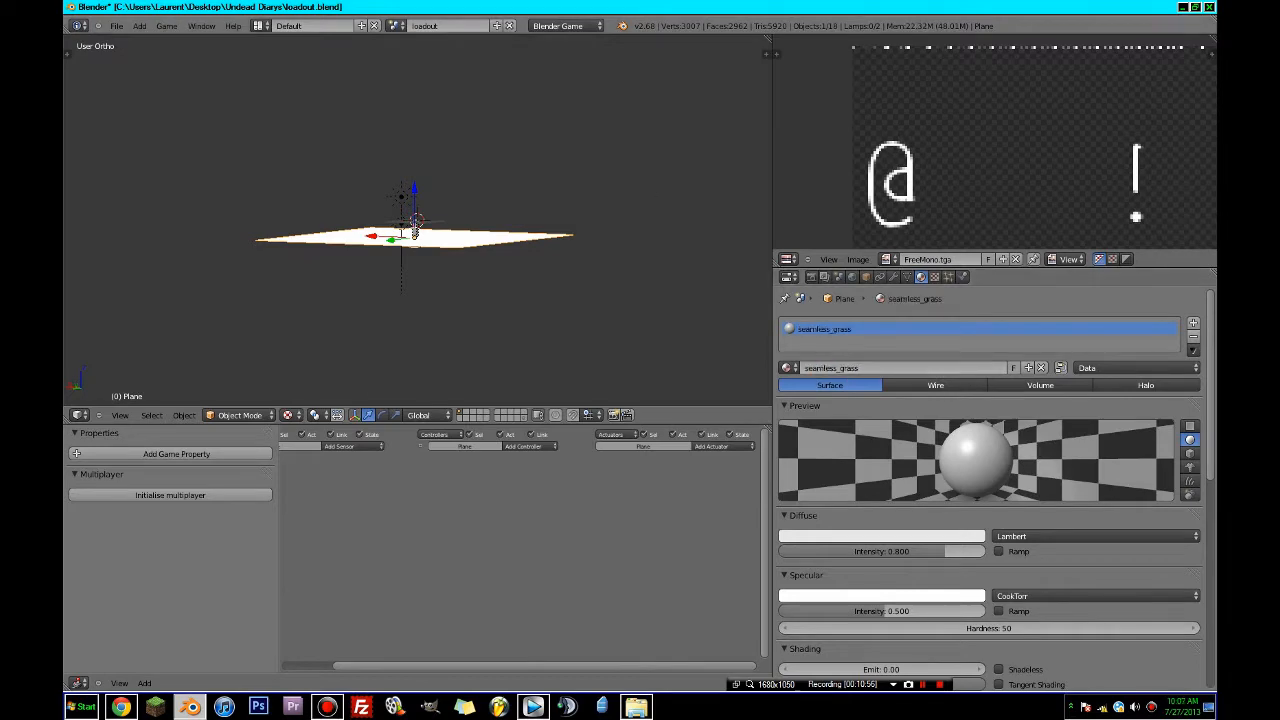
# - Browse the computer's document folders for the seamless_grass_patch image and copy it
pyautogui.click(82, 706)
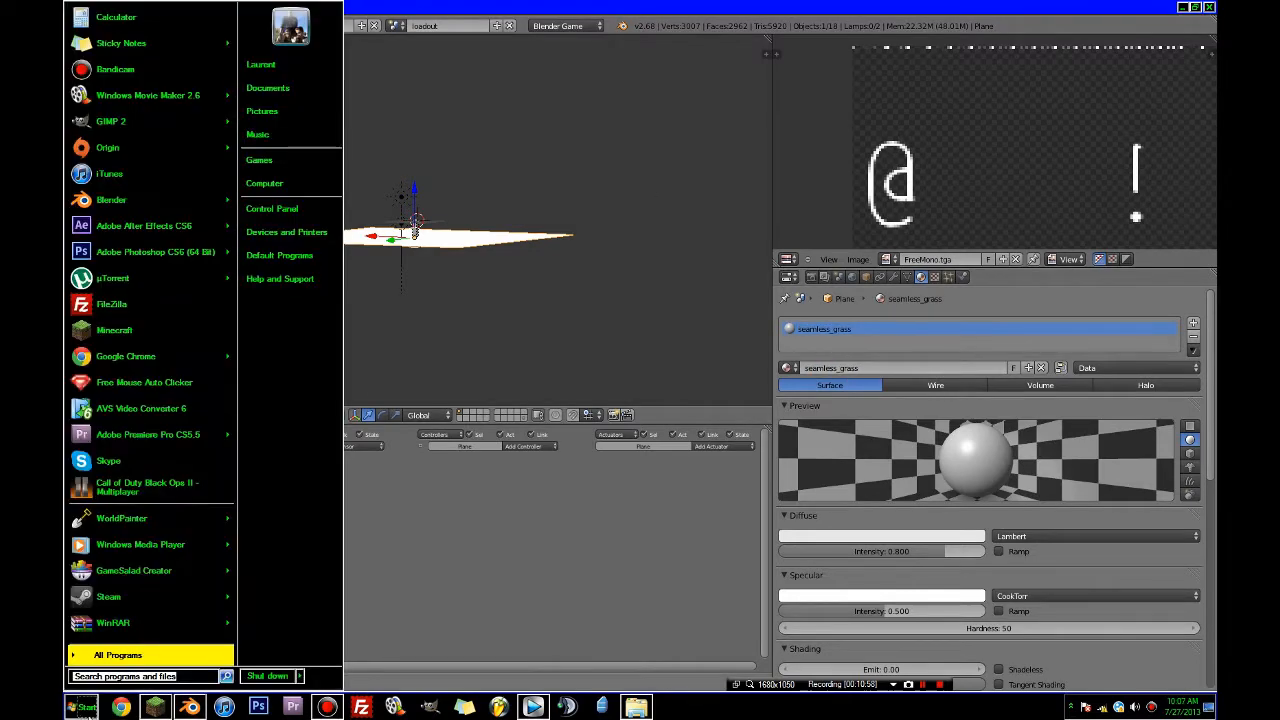
pyautogui.click(298, 90)
pyautogui.click(404, 200)
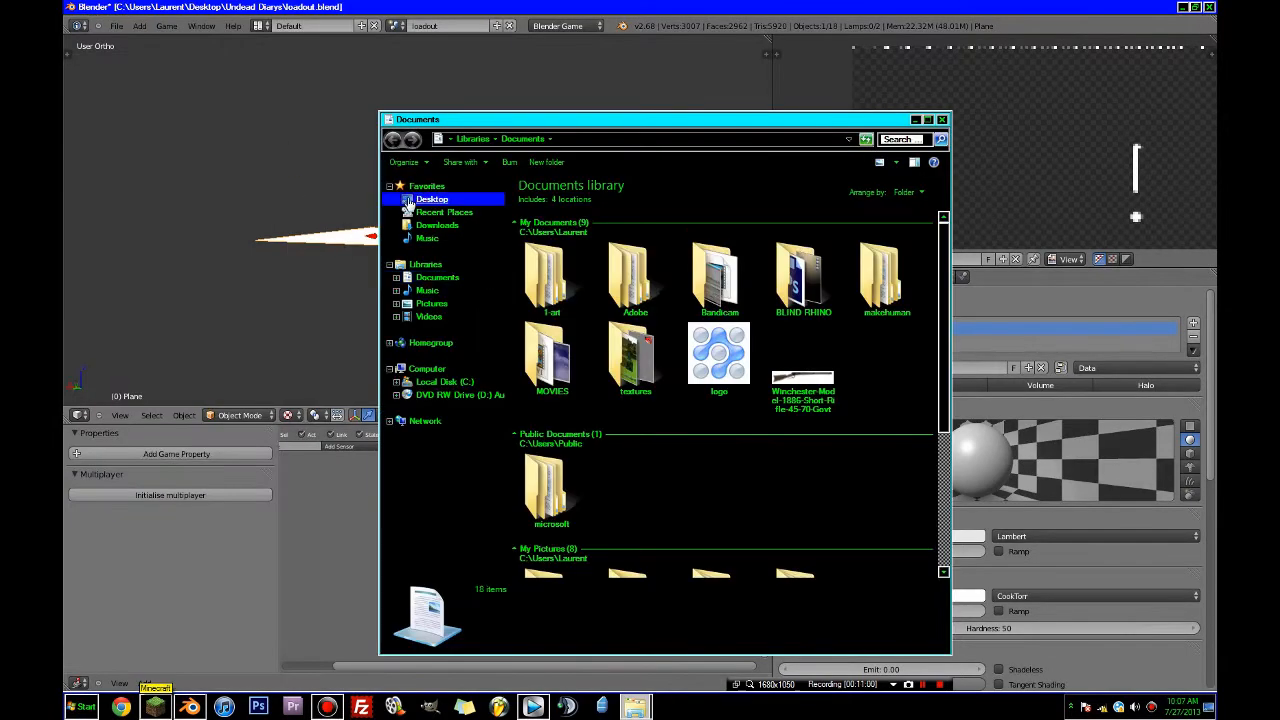
pyautogui.moveTo(446, 117); pyautogui.dragTo(64, 130)
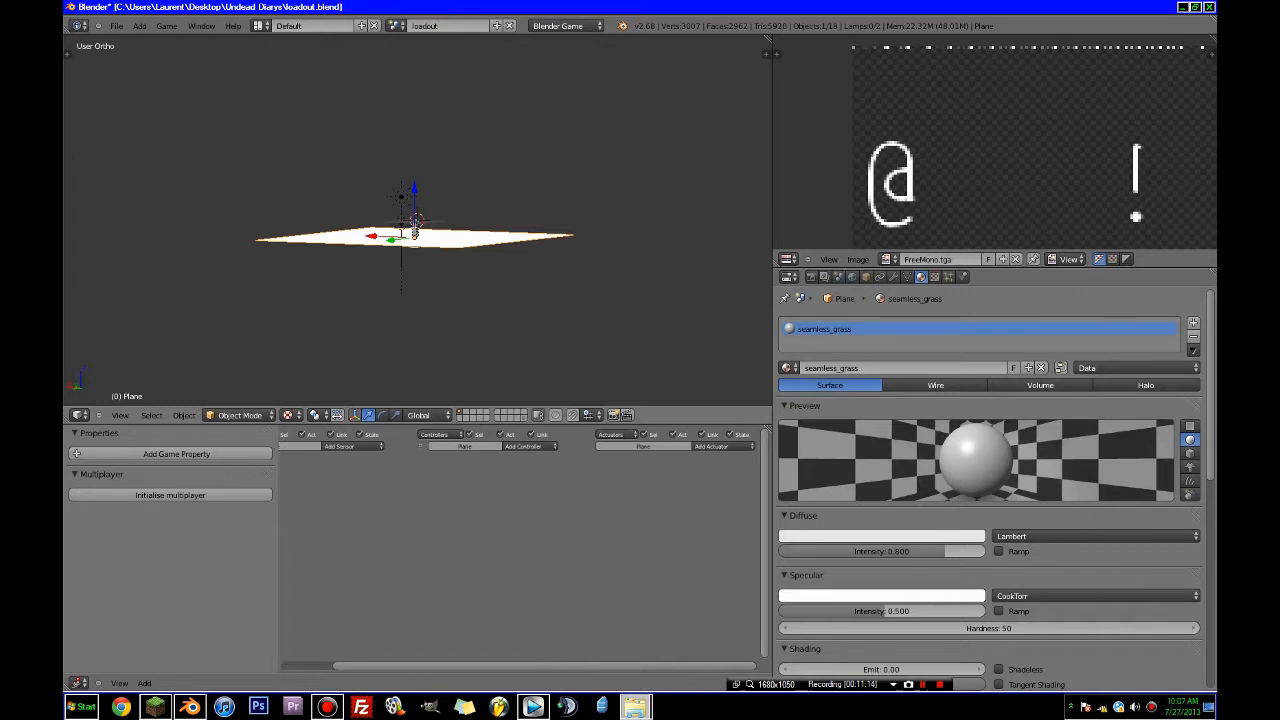
# - Create a folder named terrain inside the Undead Diarys textures folder
pyautogui.moveTo(635, 707)
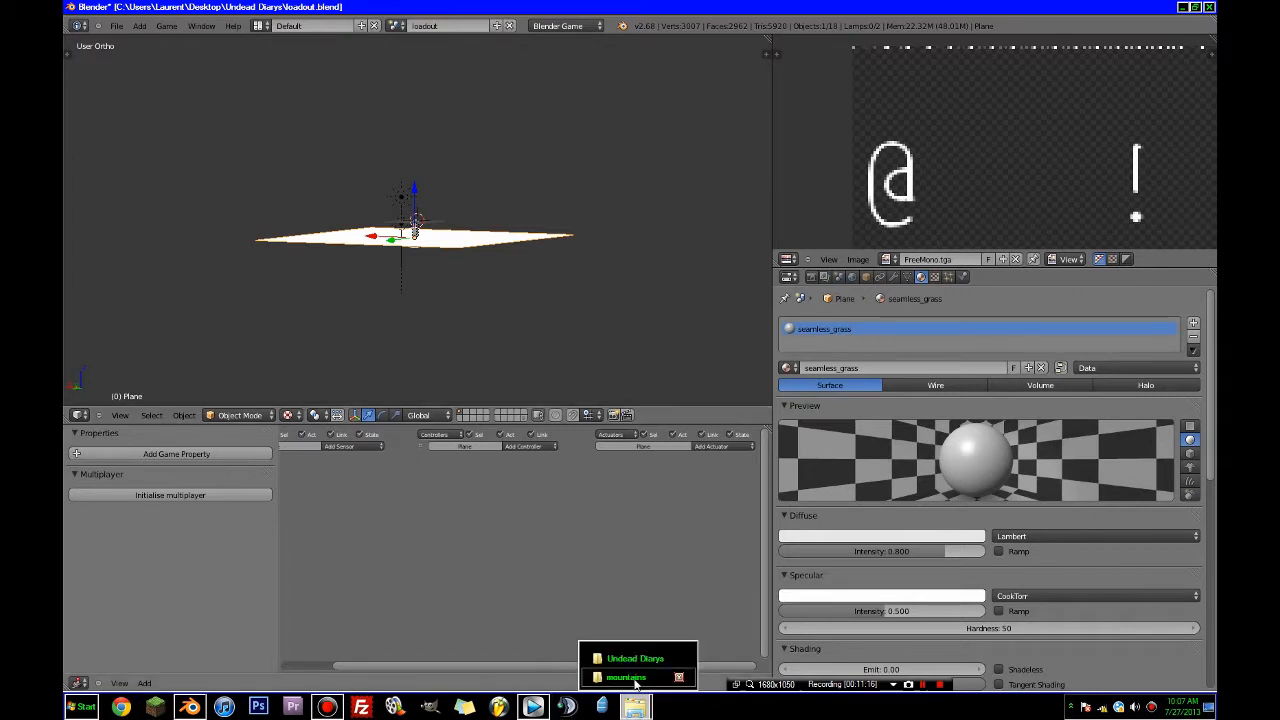
pyautogui.click(628, 660)
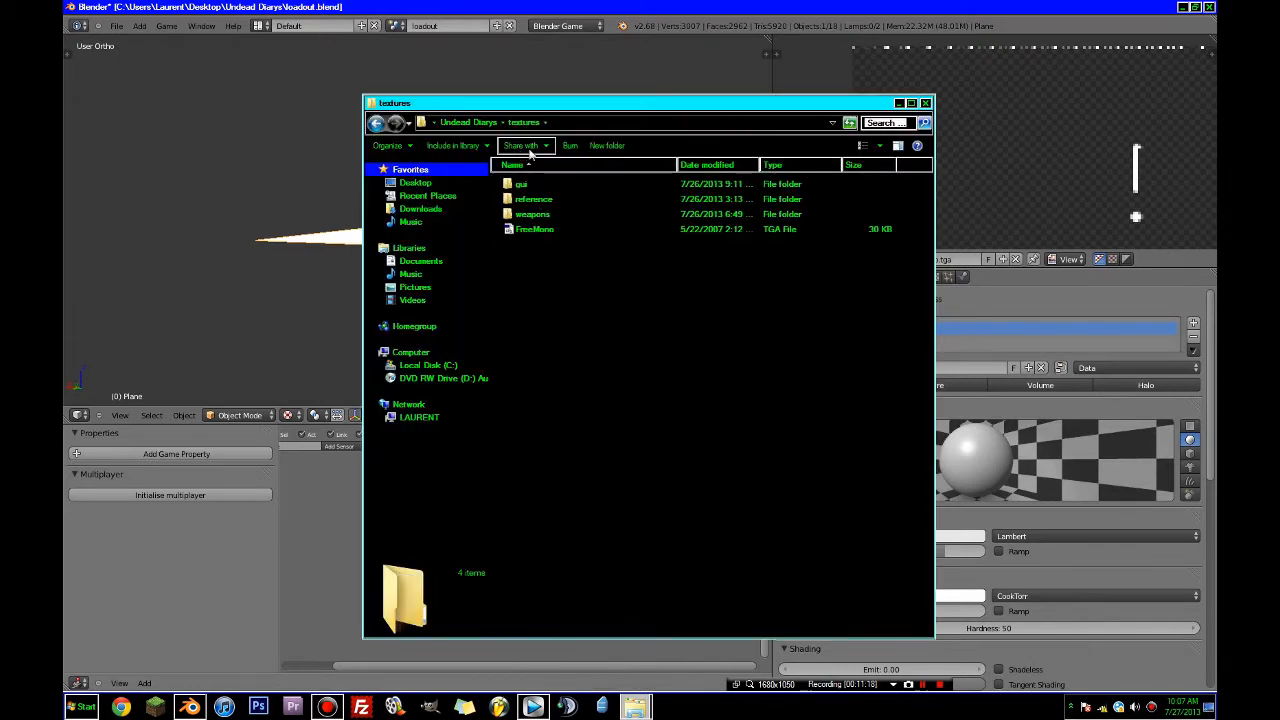
pyautogui.click(637, 145)
pyautogui.write('terrain')
pyautogui.press('Return')
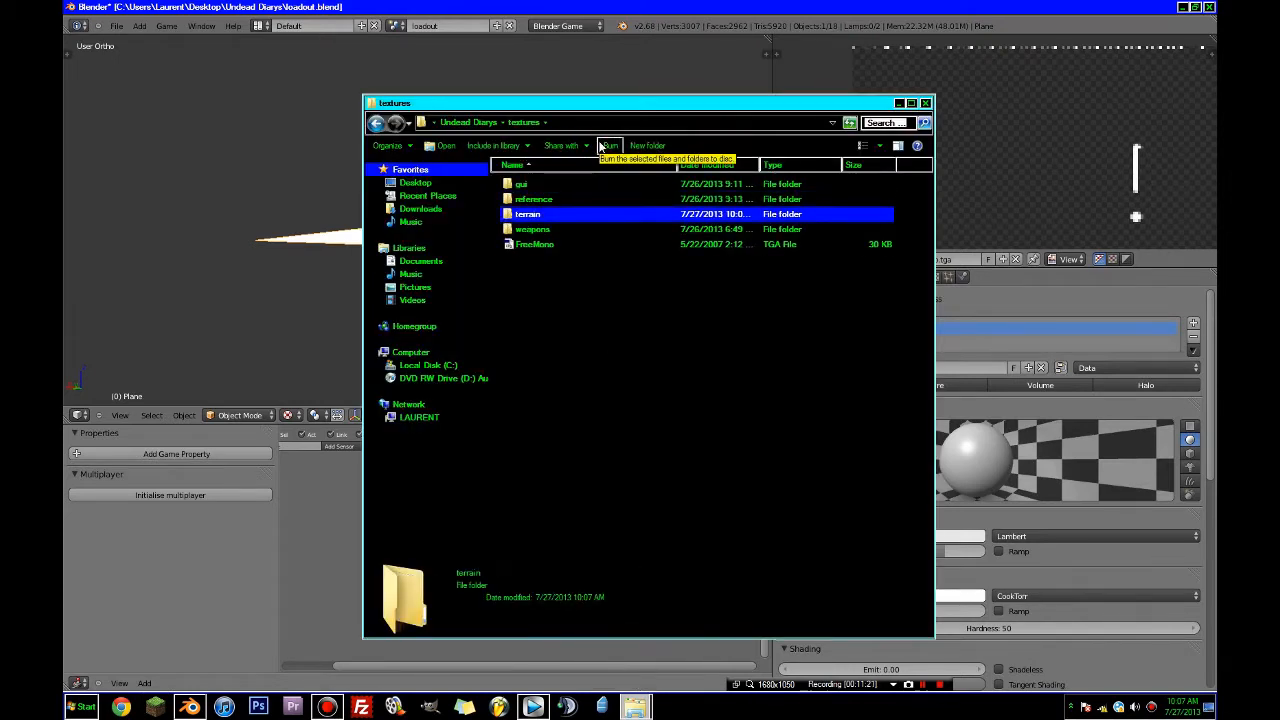
# - Paste the seamless_grass_patch image into the new terrain folder
pyautogui.doubleClick(578, 203)
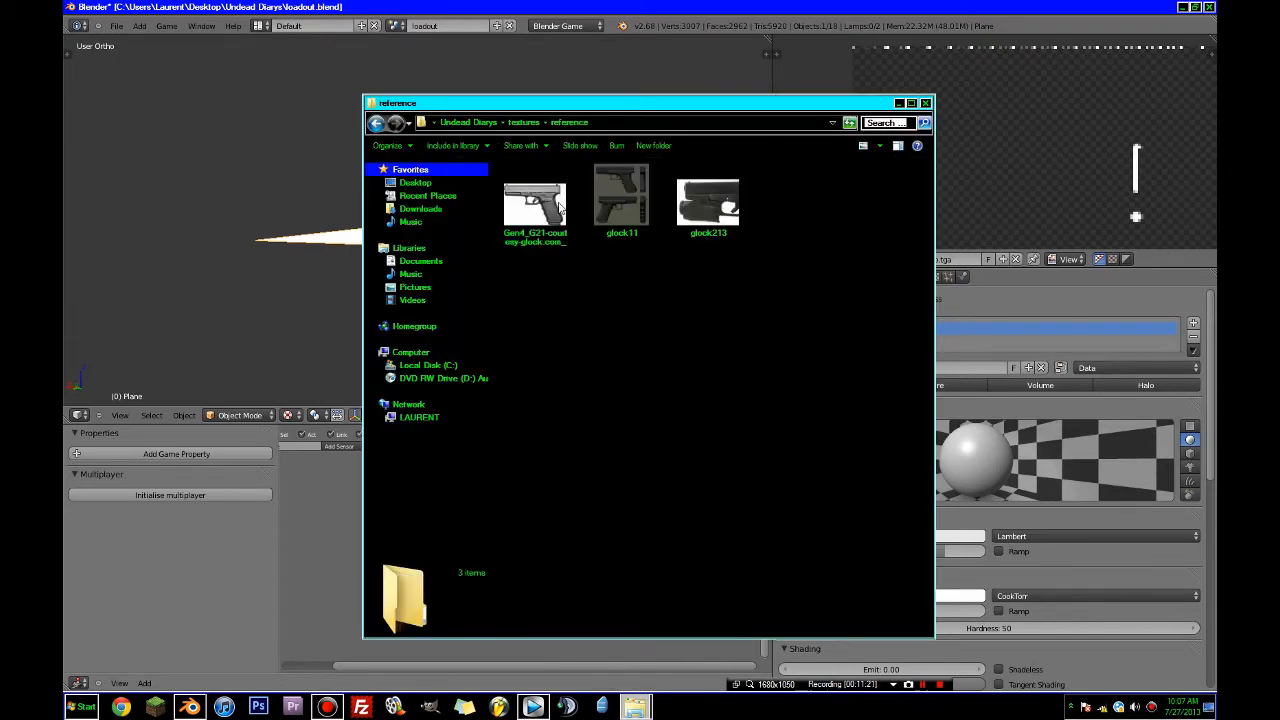
pyautogui.click(525, 122)
pyautogui.doubleClick(531, 211)
pyautogui.hotkey('ctrl', 'v')
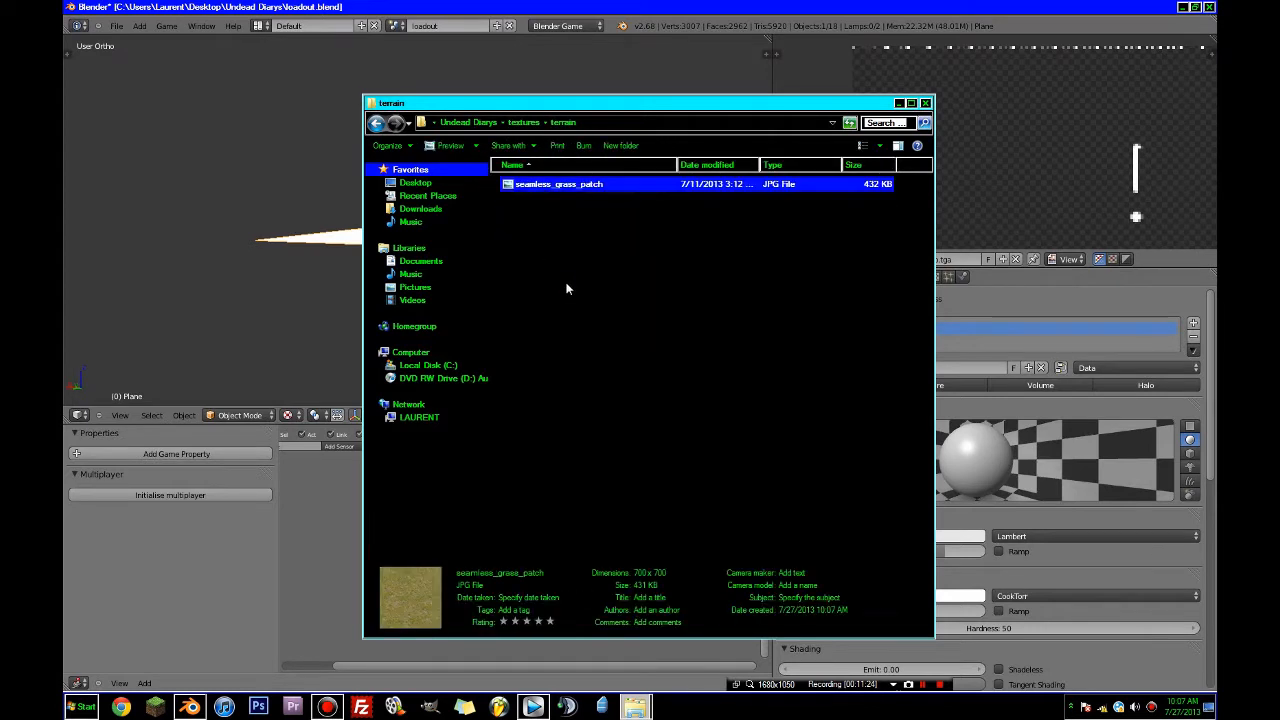
# - Switch back to Blender and add a new texture named grass_patch_t to the seamless_grass material
pyautogui.click(490, 6)
pyautogui.moveTo(429, 277); pyautogui.dragTo(429, 305, button='middle')
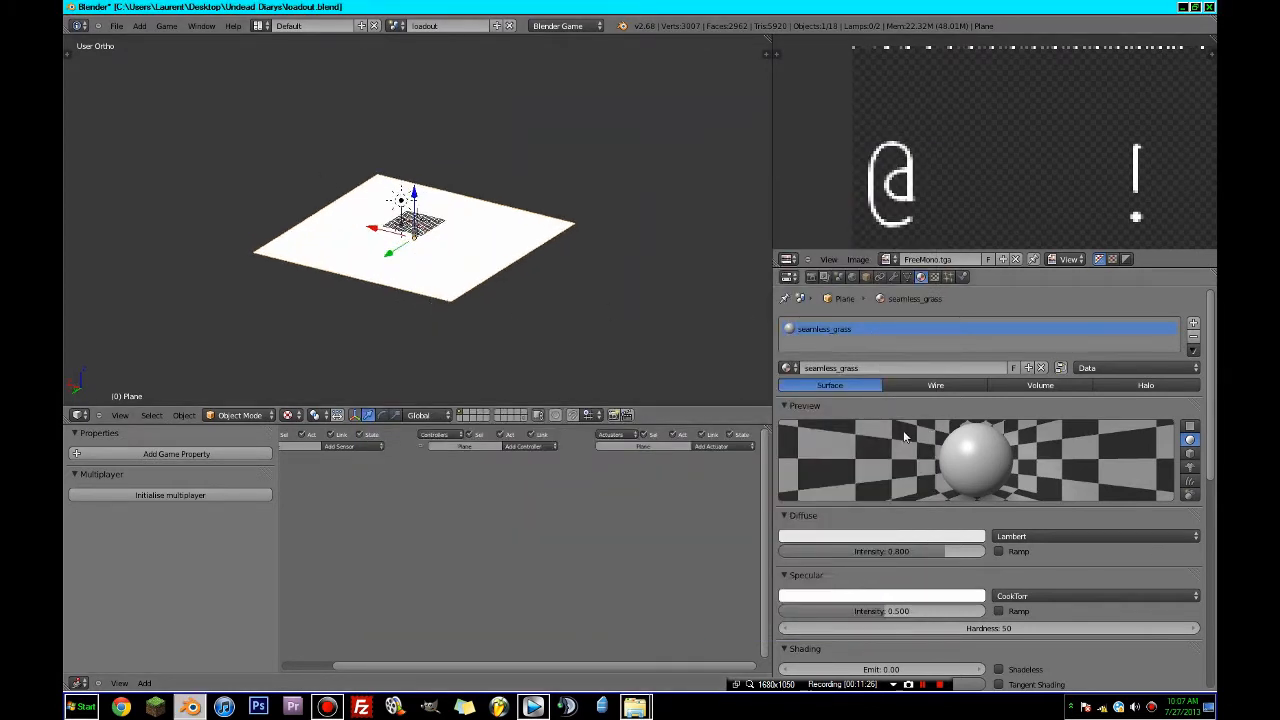
pyautogui.click(934, 277)
pyautogui.click(939, 420)
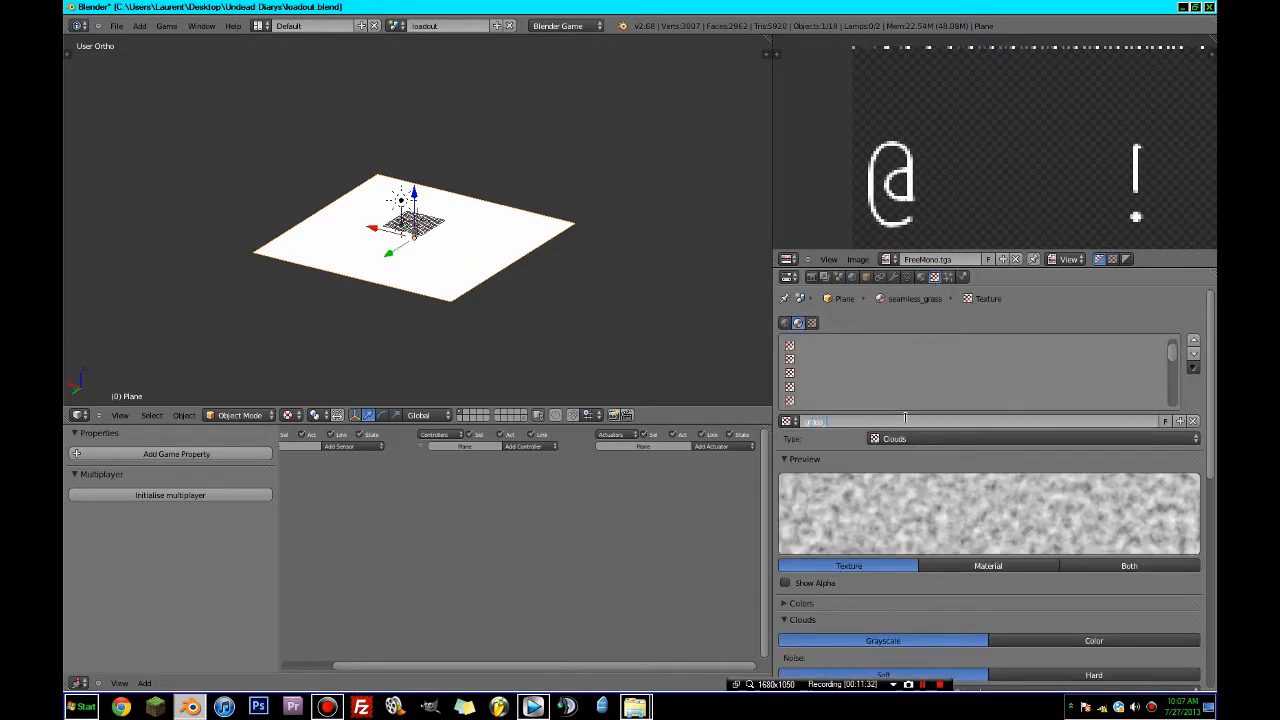
pyautogui.press('Return')
# - Make grass_patch_t an Image or Movie texture and load seamless_grass_patch.jpg from the textures/terrain folder
pyautogui.click(915, 440)
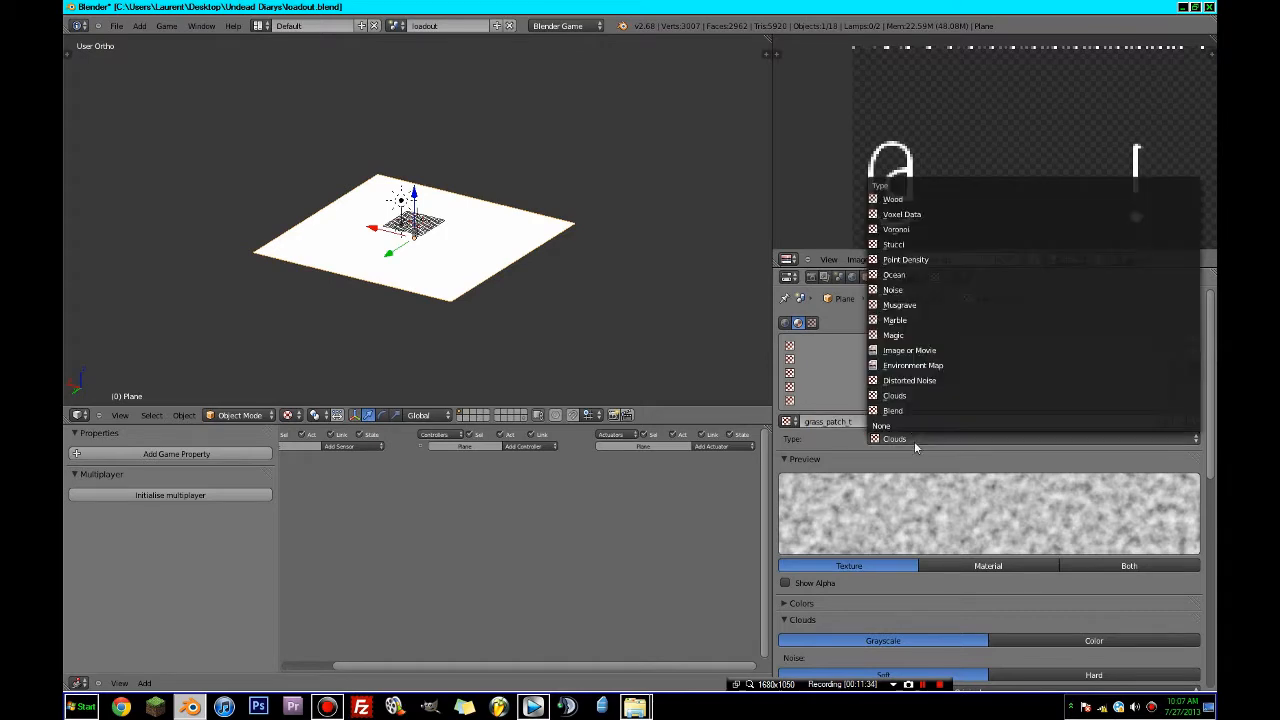
pyautogui.click(917, 352)
pyautogui.scroll(5, 986, 381)
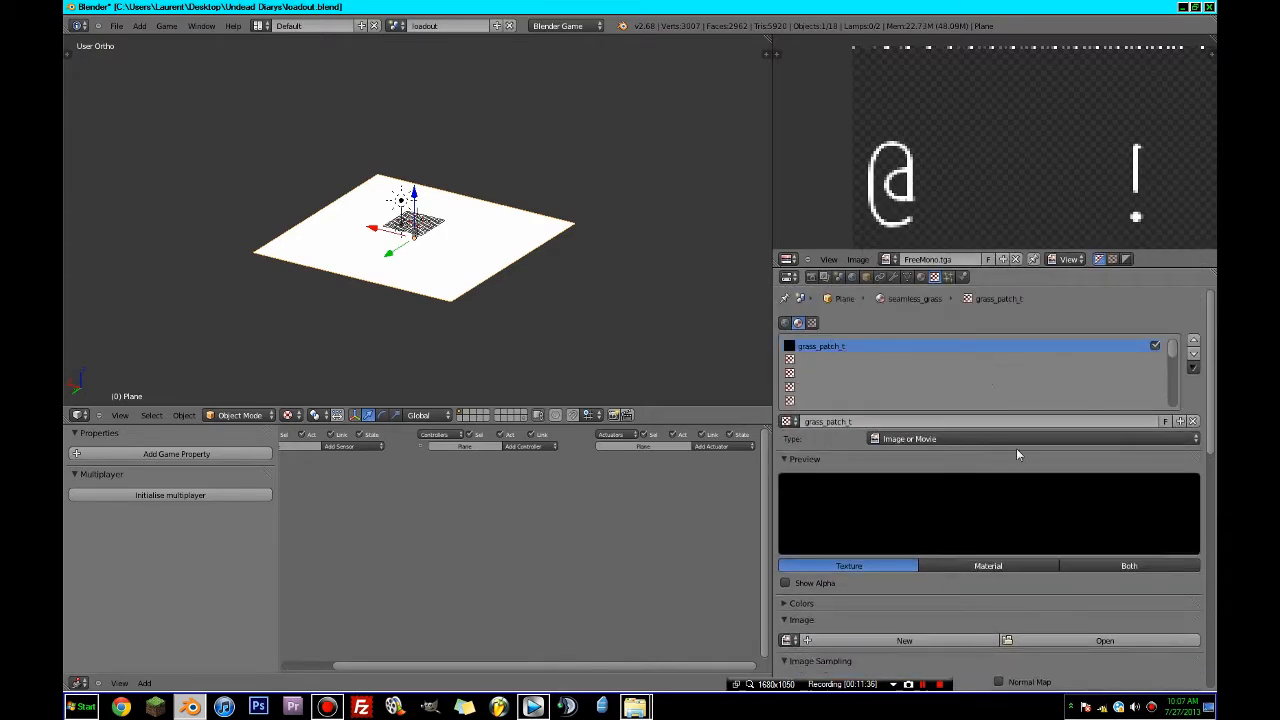
pyautogui.scroll(-5, 1016, 448)
pyautogui.click(1105, 503)
pyautogui.click(262, 107)
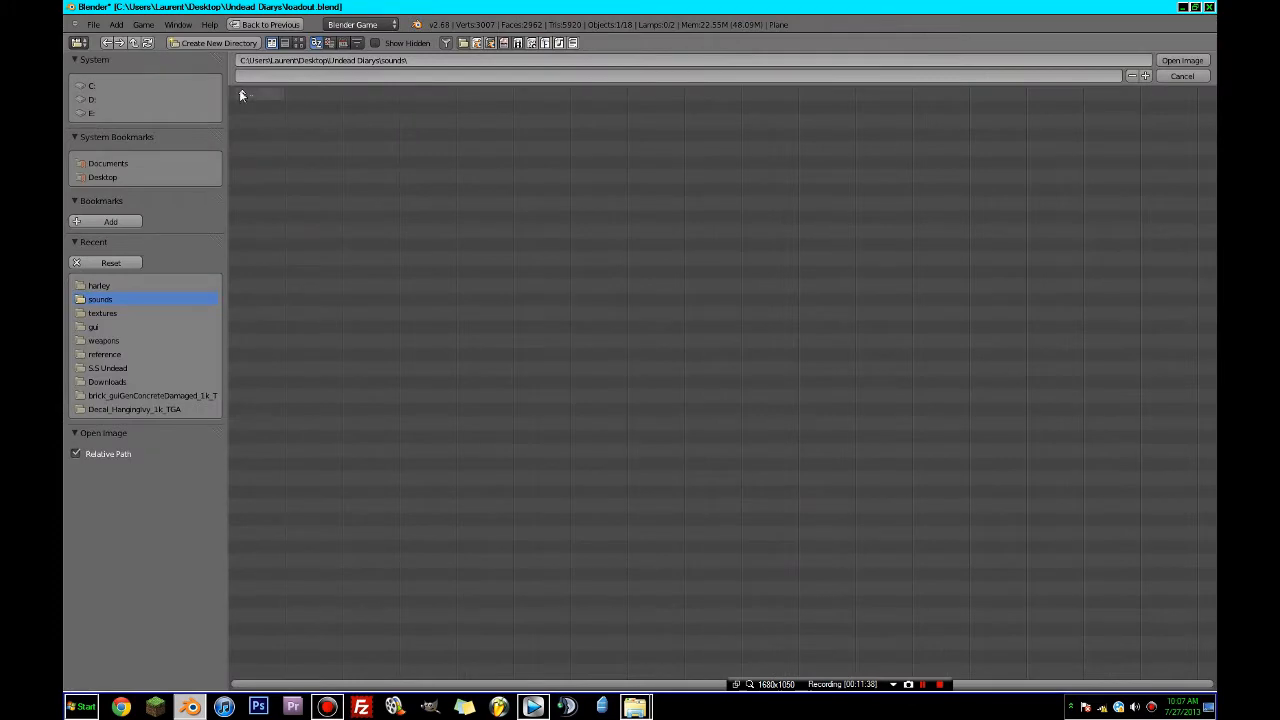
pyautogui.click(241, 95)
pyautogui.click(257, 120)
pyautogui.click(261, 135)
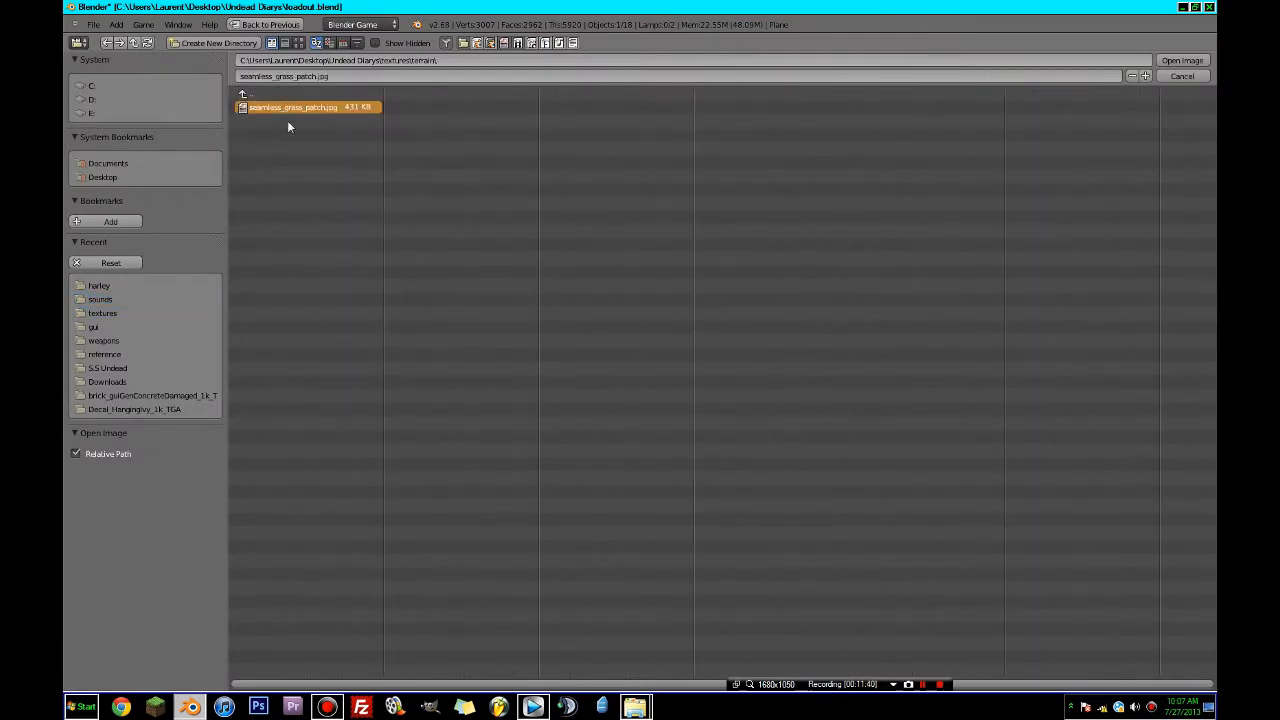
pyautogui.press('Return')
# - Unwrap the ground plane's mesh in Edit Mode to give it a UV layout
pyautogui.scroll(3, 404, 313)
pyautogui.moveTo(325, 273); pyautogui.dragTo(509, 326, button='middle')
pyautogui.scroll(-5, 450, 322)
pyautogui.press('Tab')
pyautogui.press('u')
pyautogui.click(504, 319)
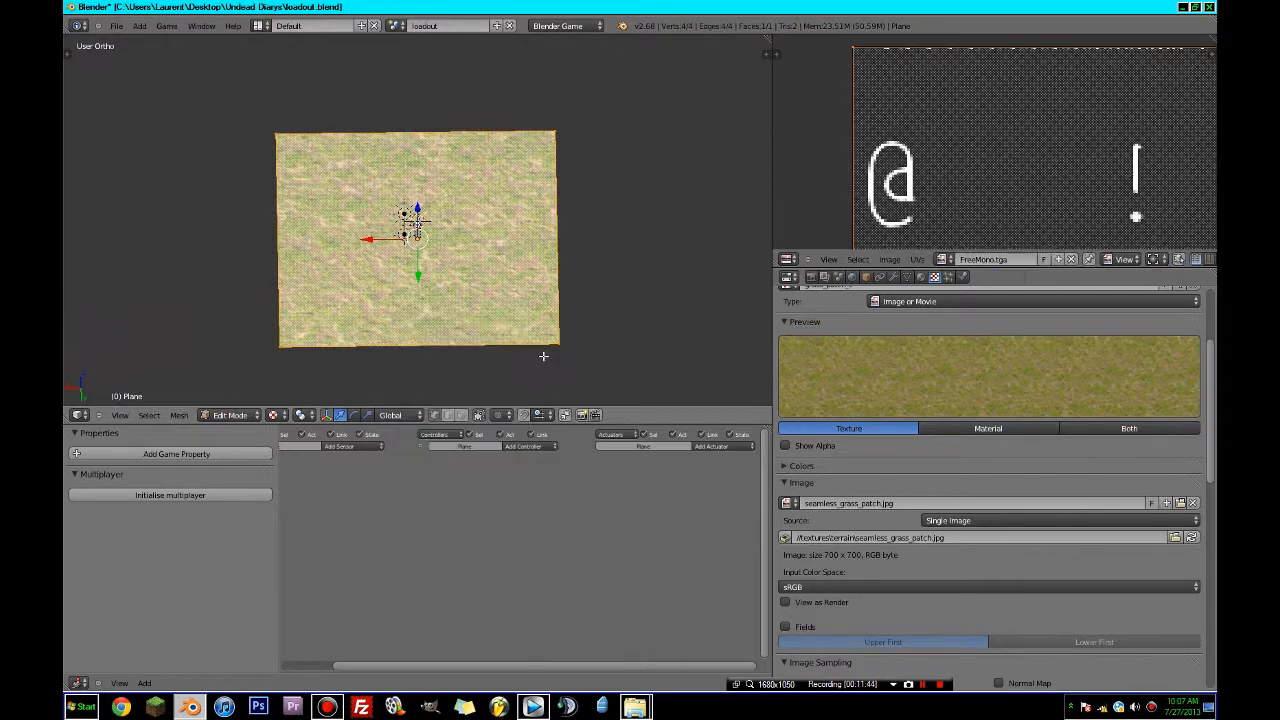
# - Set the grass_patch_t texture's mapping coordinates to UV and return the plane to Object Mode
pyautogui.scroll(-10, 1061, 575)
pyautogui.click(964, 594)
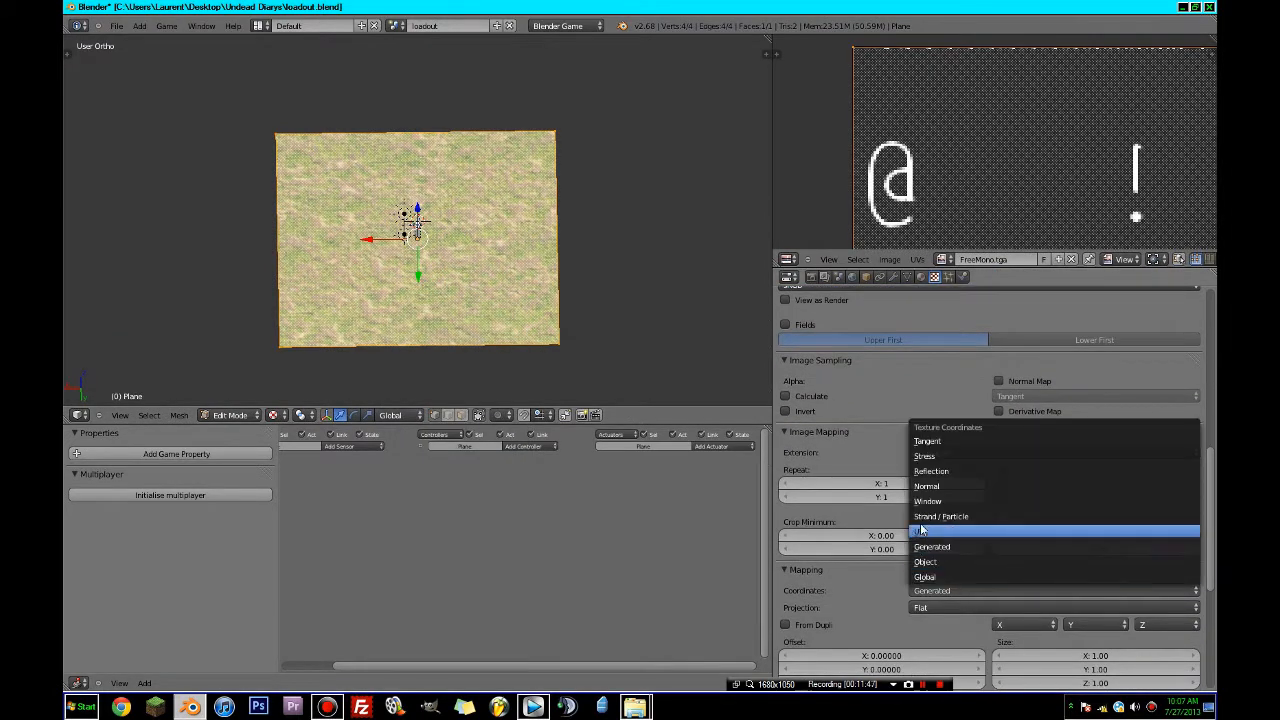
pyautogui.click(922, 535)
pyautogui.press('Tab')
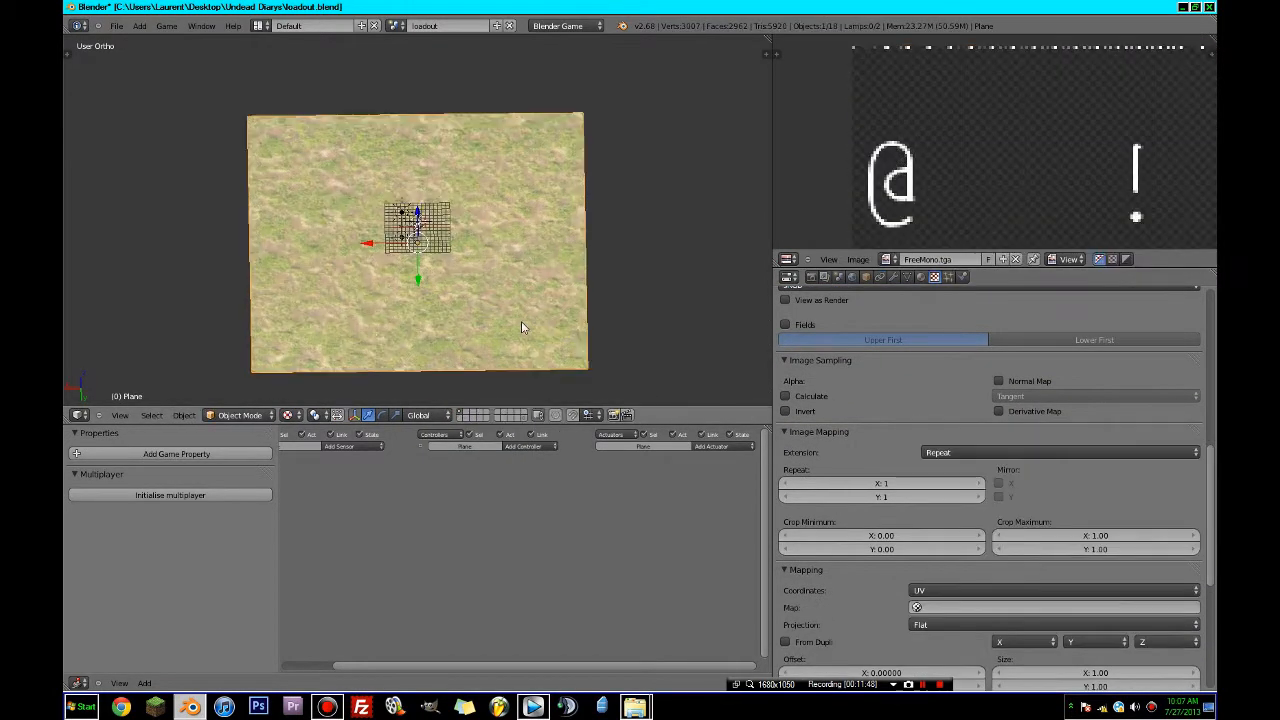
# - Set the grass_patch_t mapping size to 3 in X and 3 in Y
pyautogui.scroll(-2, 1033, 616)
pyautogui.click(1089, 617)
pyautogui.write('3')
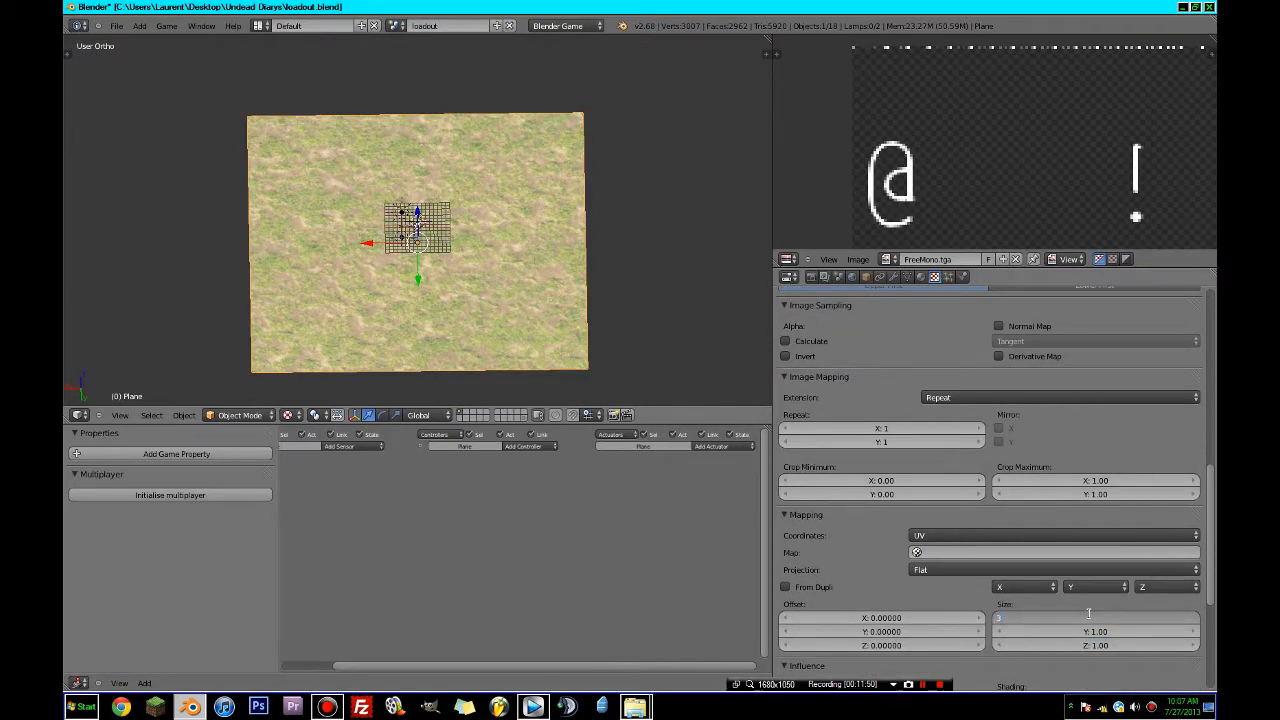
pyautogui.press('Tab')
pyautogui.write('3')
pyautogui.press('Return')
# - Enable the Normal influence for grass_patch_t and inspect the shaded grass on the plane
pyautogui.scroll(7, 570, 250)
pyautogui.moveTo(570, 250); pyautogui.dragTo(450, 178, button='middle')
pyautogui.scroll(-5, 1028, 584)
pyautogui.click(998, 584)
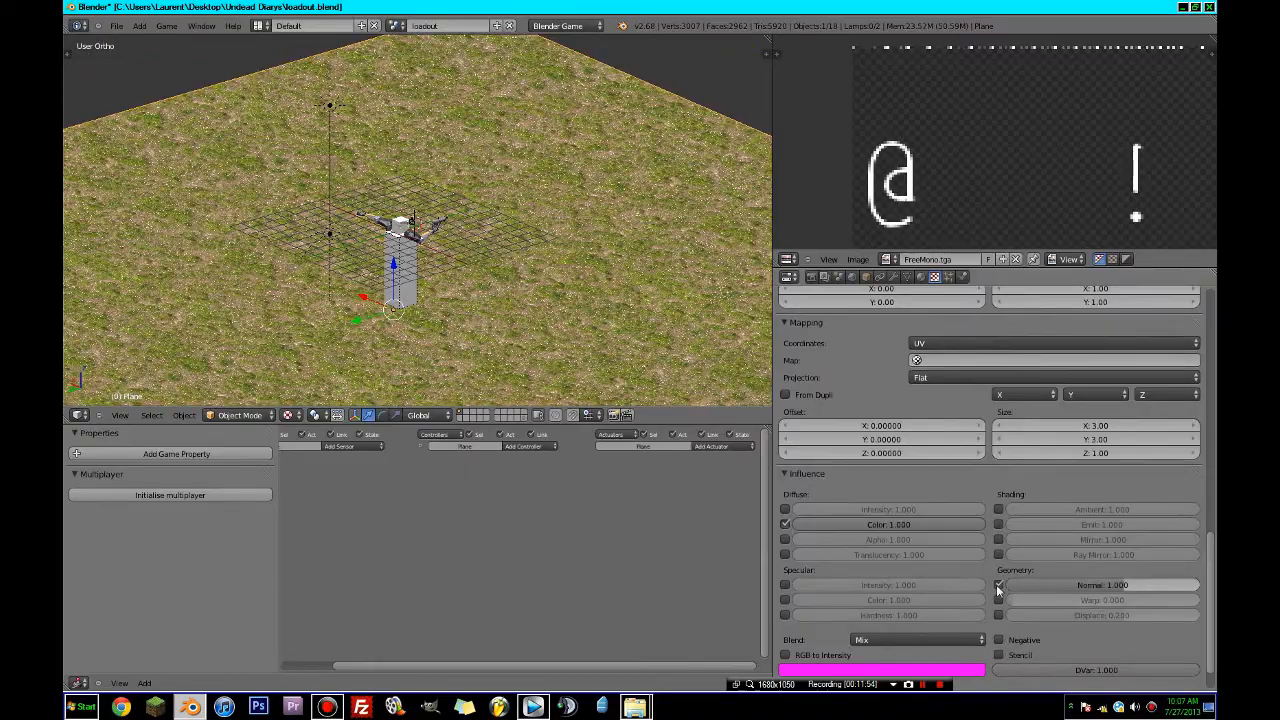
pyautogui.scroll(-5, 445, 283)
pyautogui.moveTo(445, 283)
pyautogui.mouseDown(button='middle')
pyautogui.moveTo(551, 282)
pyautogui.moveTo(591, 361)
pyautogui.moveTo(531, 331)
pyautogui.moveTo(494, 271)
pyautogui.moveTo(509, 286)
pyautogui.mouseUp(button='middle')
pyautogui.scroll(4, 591, 361)
pyautogui.moveTo(571, 334); pyautogui.dragTo(566, 360, button='middle')
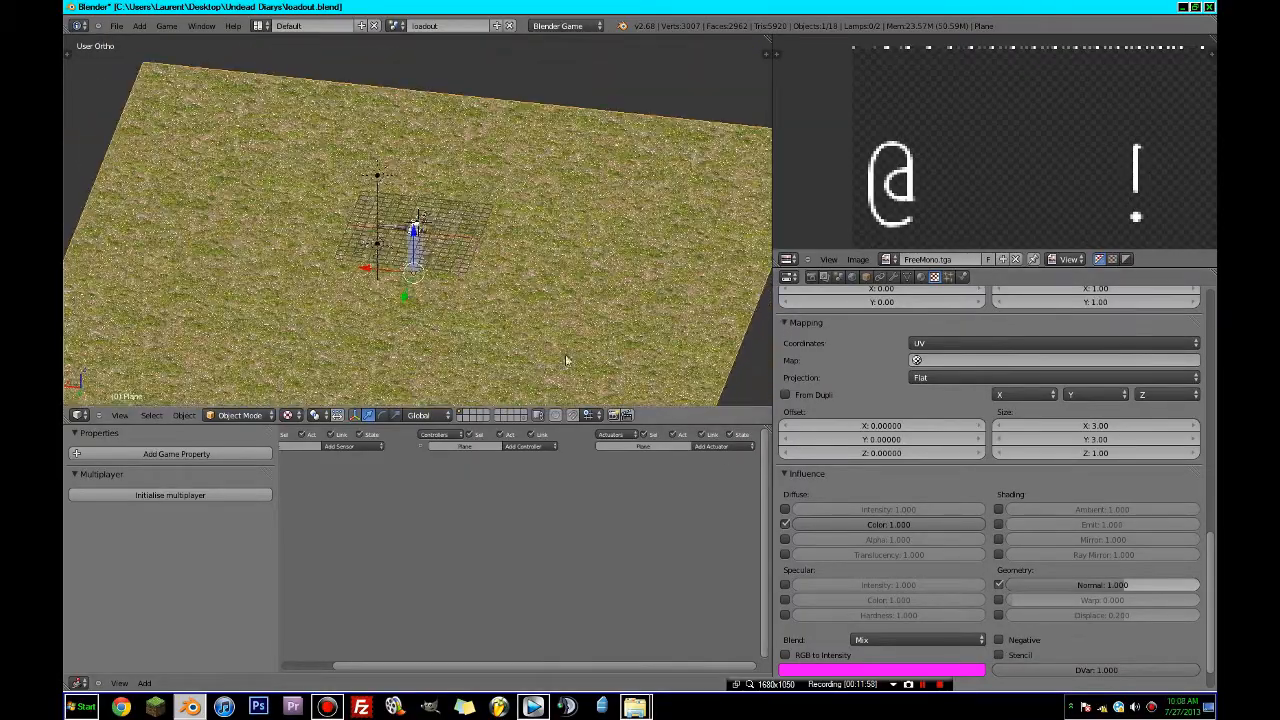
# - Create a blank 1024 by 1024 image named grass_patch_n in the image editor
pyautogui.click(858, 259)
pyautogui.click(870, 246)
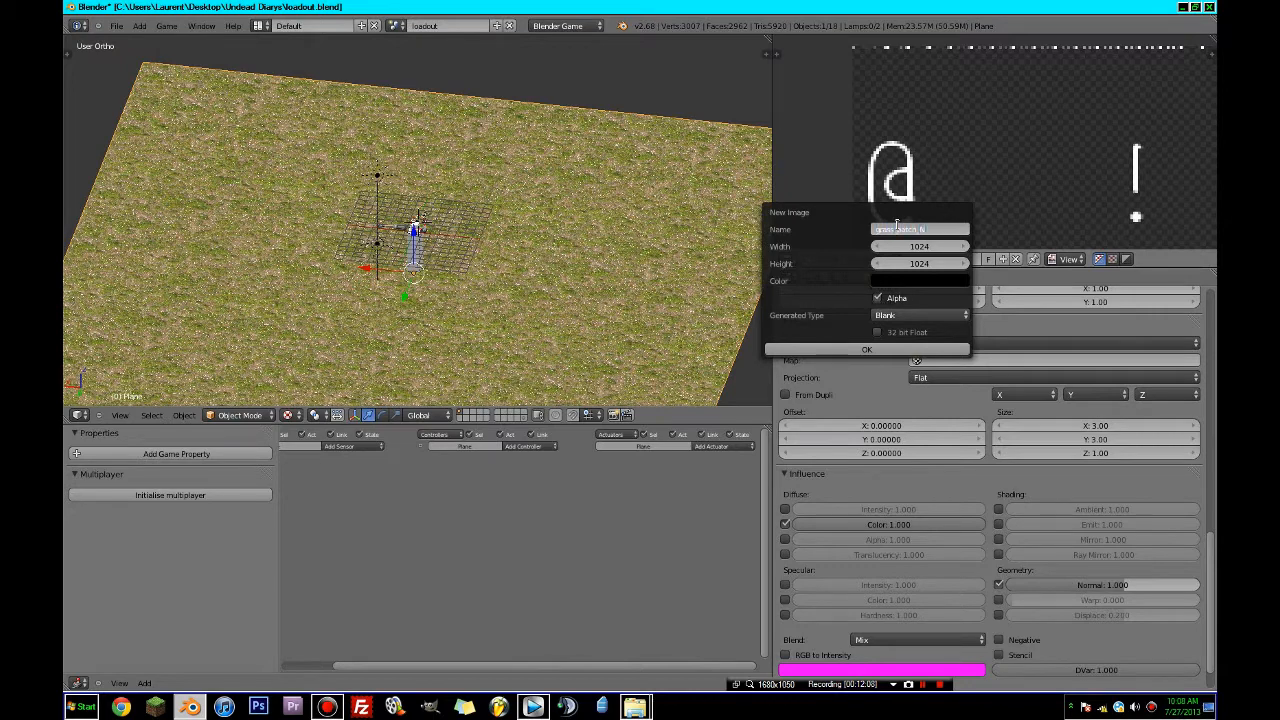
pyautogui.press('Return')
pyautogui.click(866, 349)
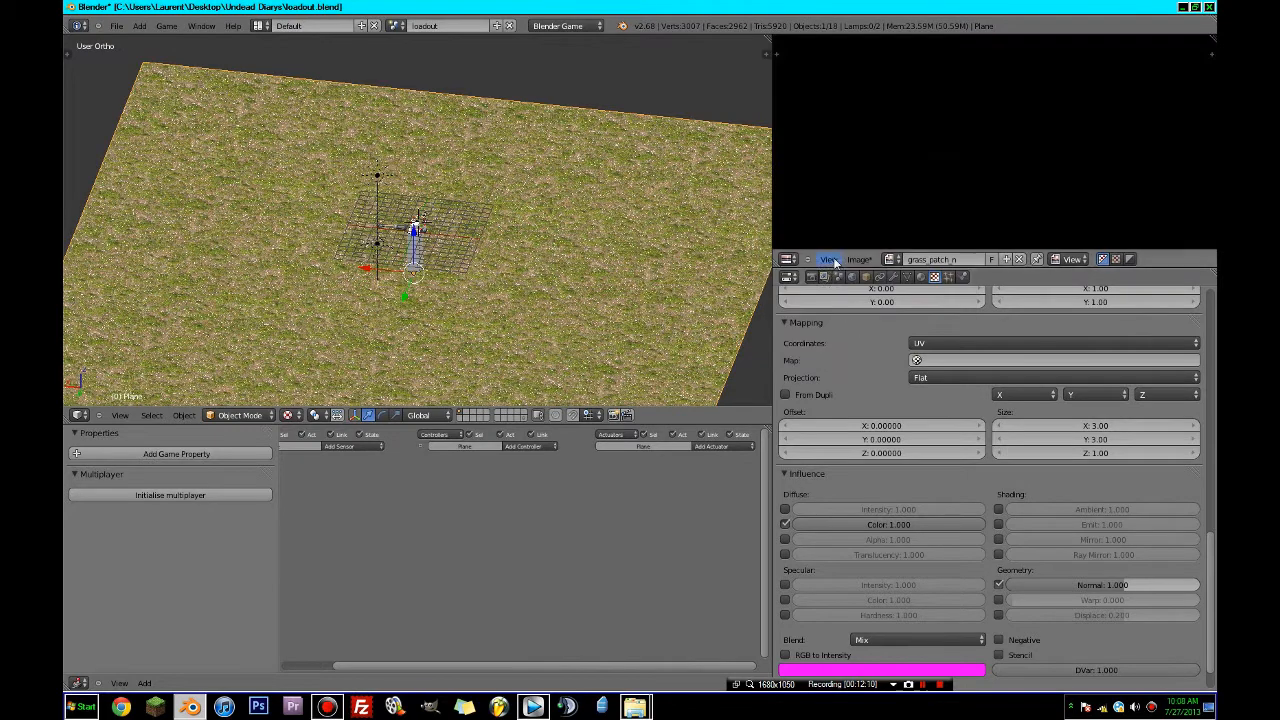
# - Bake the plane's tangent-space normals from the render settings into the new image
pyautogui.click(813, 278)
pyautogui.click(811, 277)
pyautogui.scroll(-8, 988, 563)
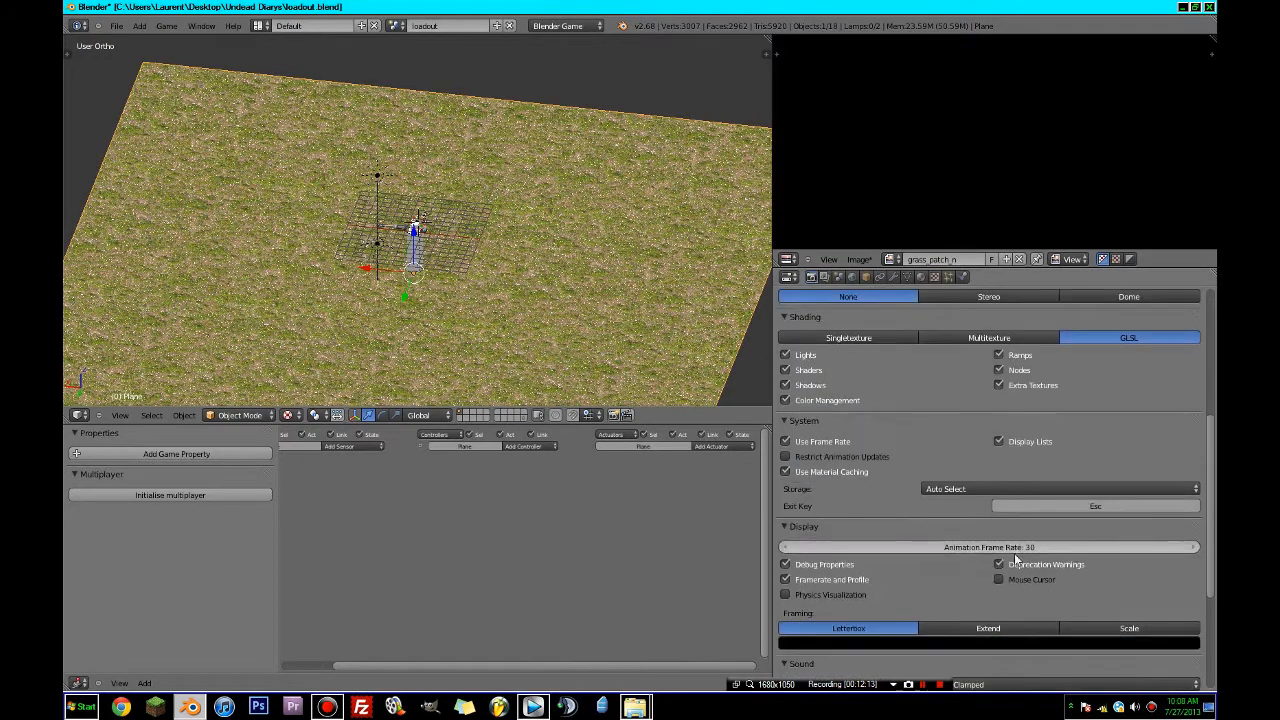
pyautogui.click(988, 559)
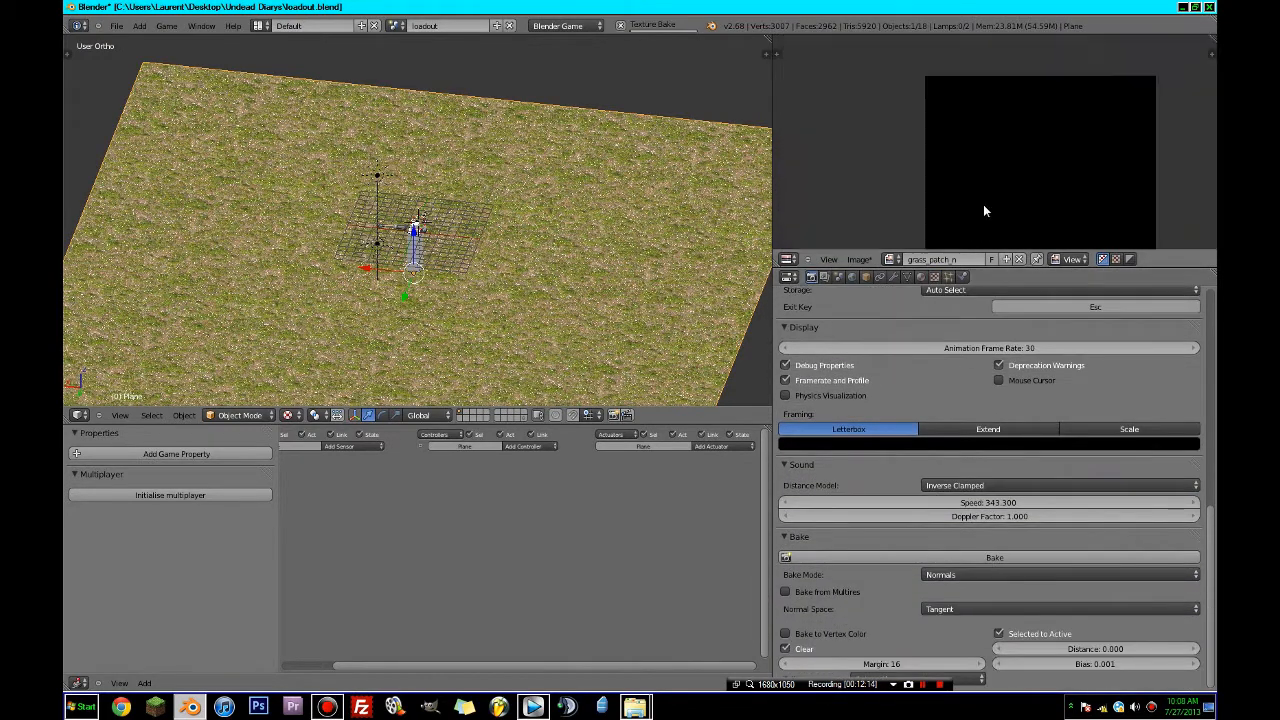
pyautogui.scroll(3, 962, 183)
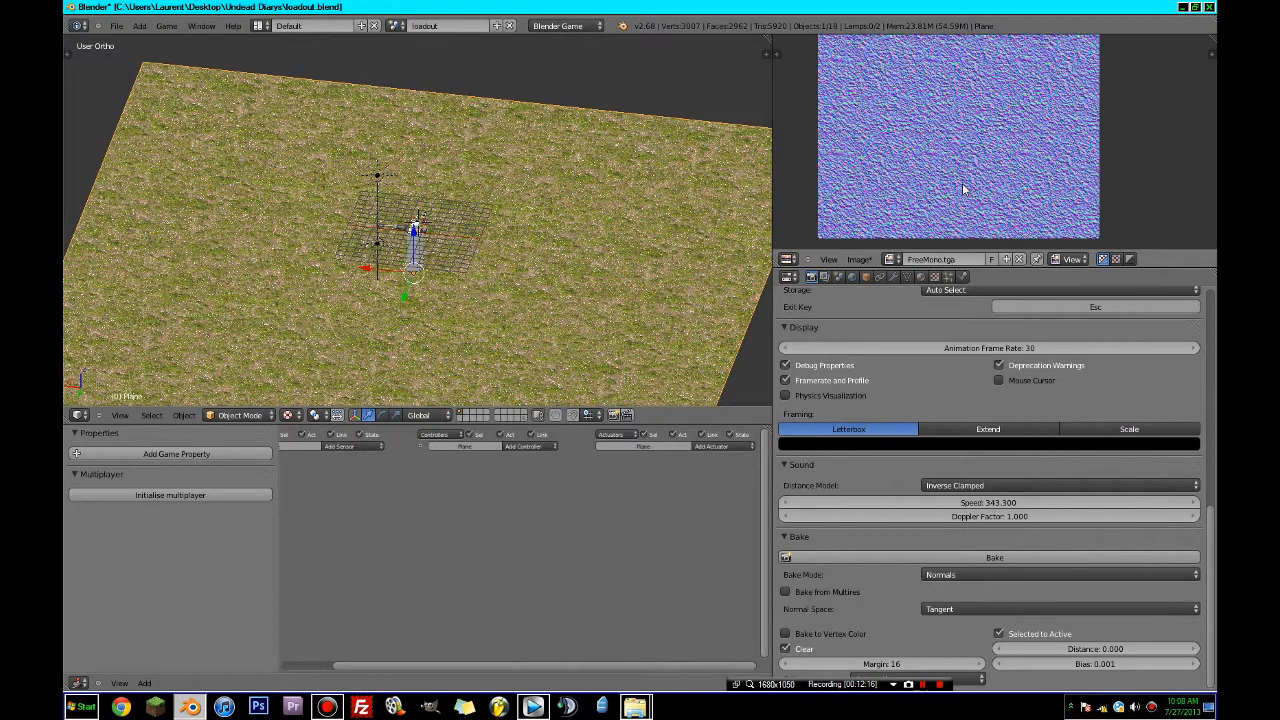
# - Save a copy of the baked normal image as seamless_grass_patch_n.tga in the textures/terrain folder
pyautogui.click(858, 259)
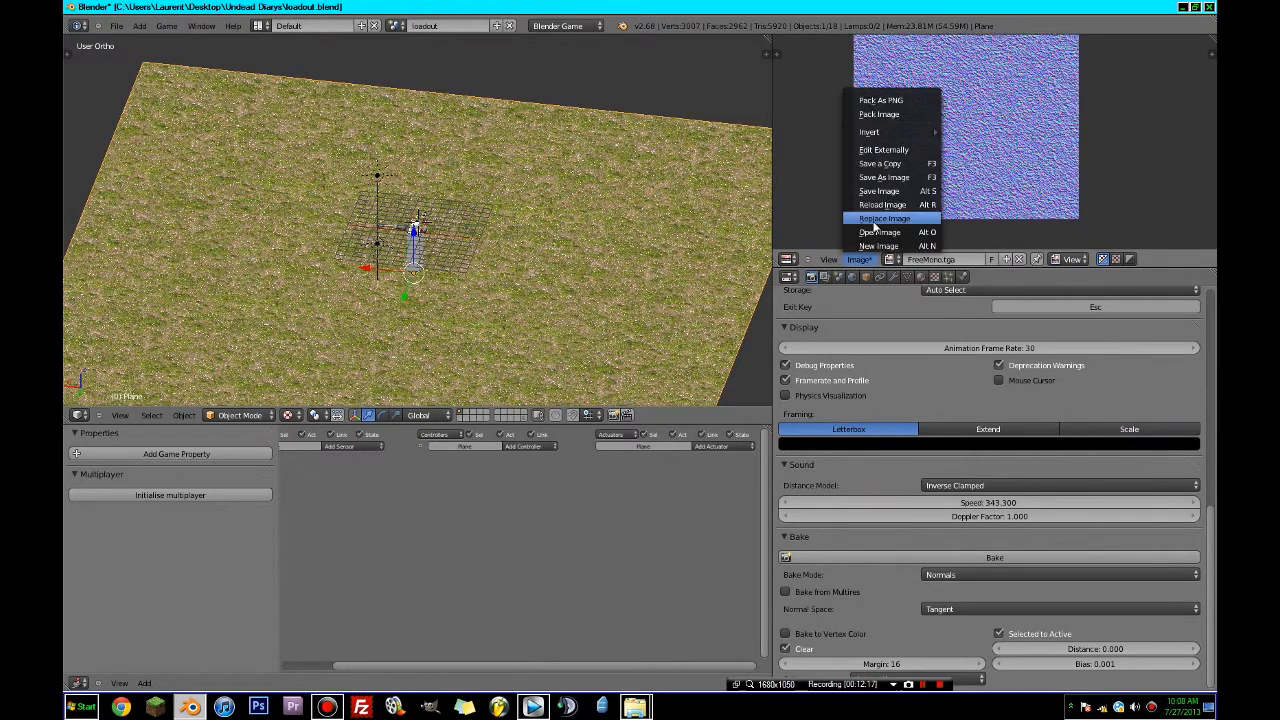
pyautogui.click(880, 163)
pyautogui.click(260, 134)
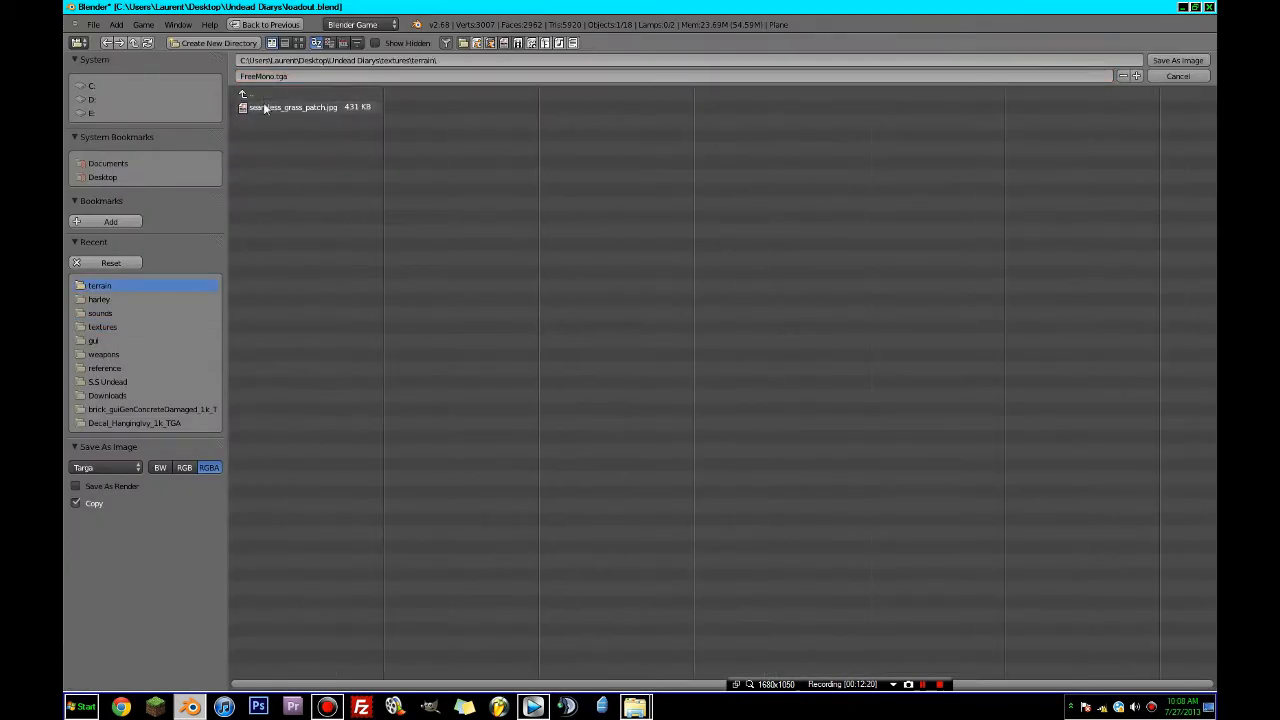
pyautogui.click(293, 107)
pyautogui.click(316, 76)
pyautogui.hotkey('ctrl', 'a')
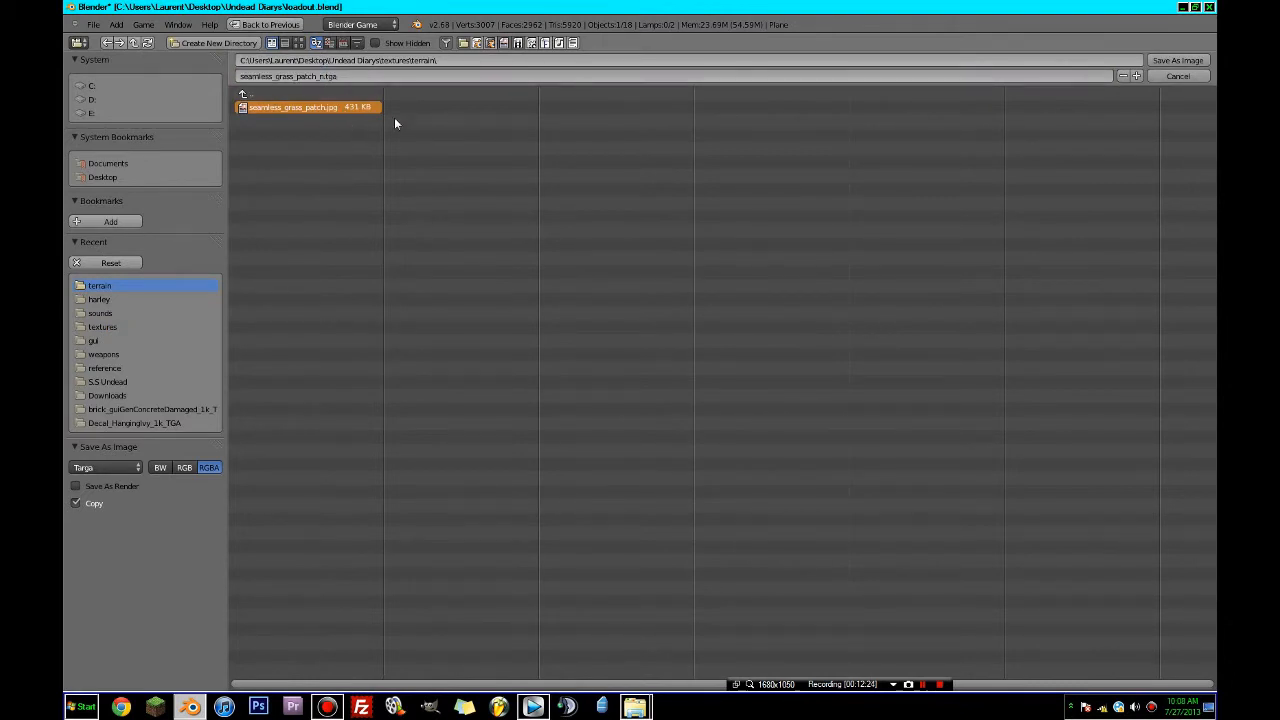
pyautogui.click(1177, 60)
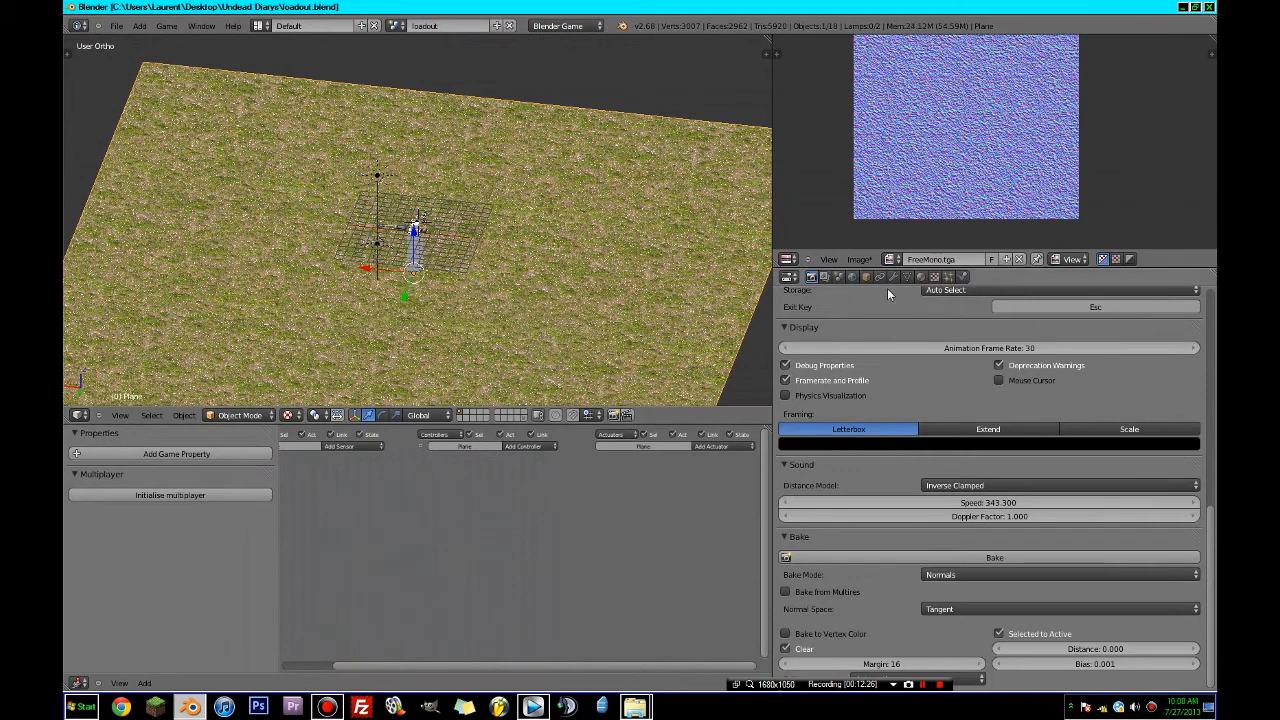
# - Return to the grass_patch_t texture settings and disable its Normal influence
pyautogui.click(947, 278)
pyautogui.click(934, 277)
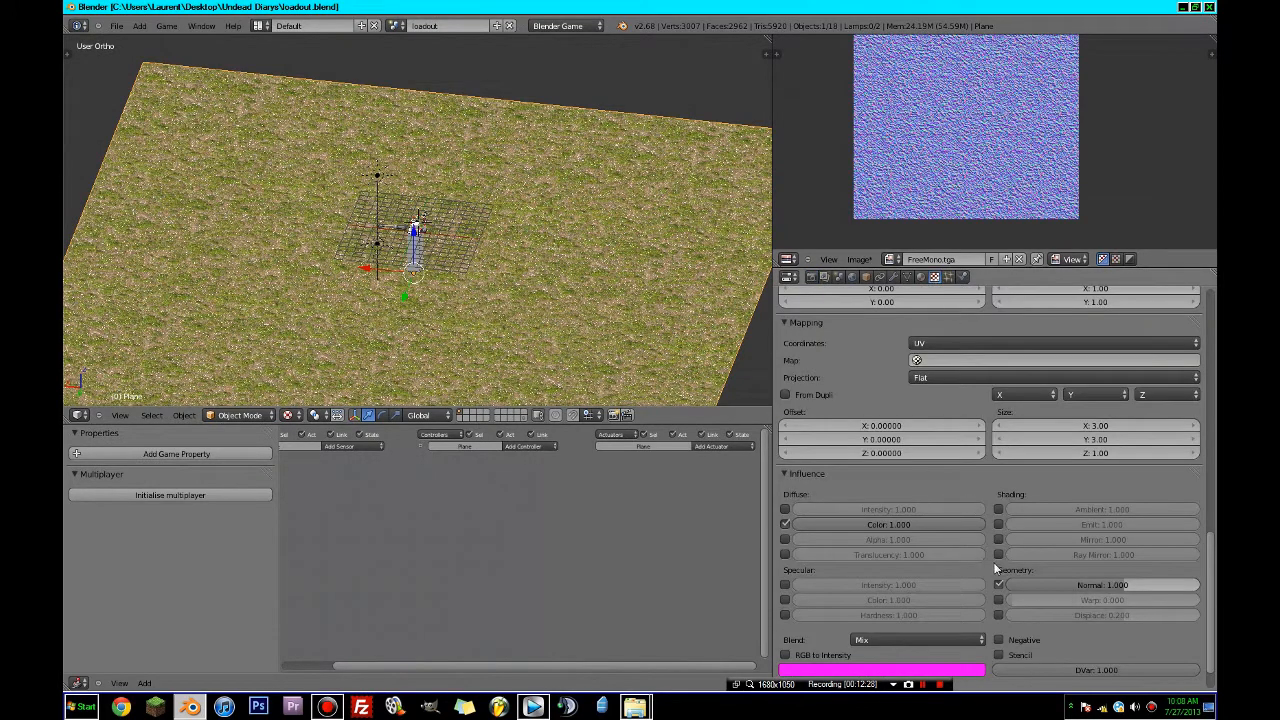
pyautogui.scroll(12, 866, 386)
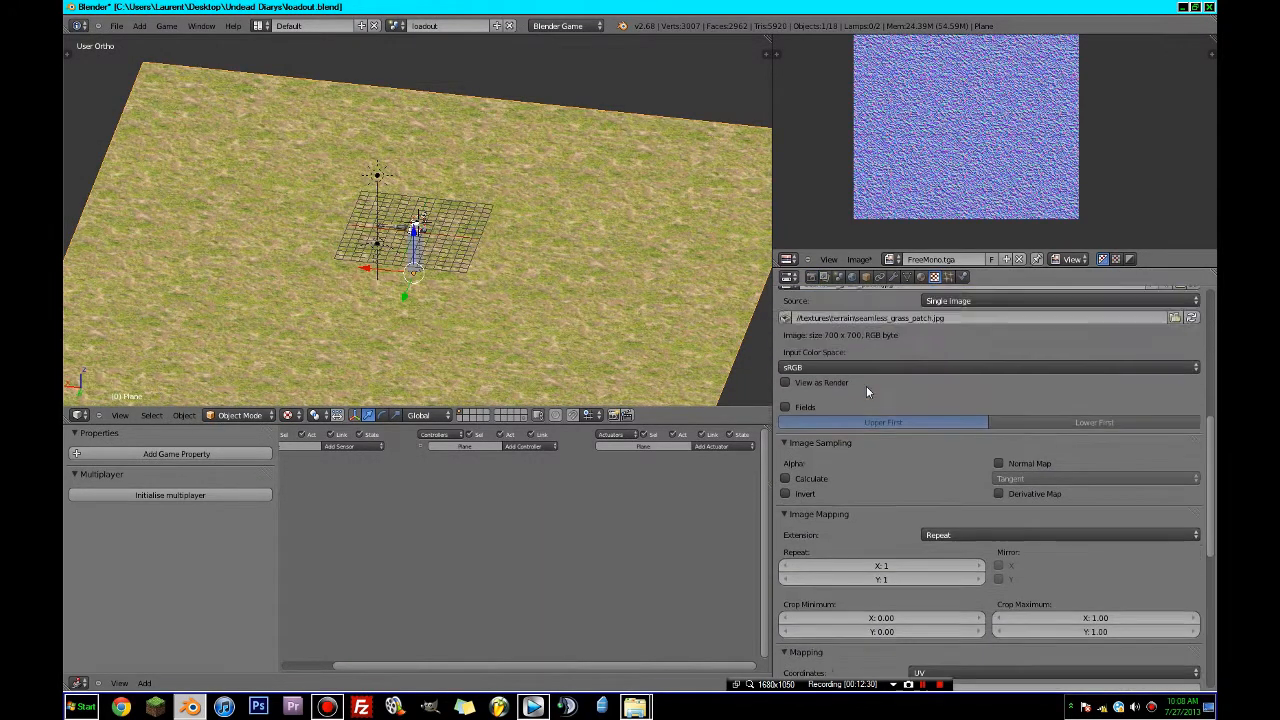
# - Add a second texture named grass_patch_n to the grass material and set its type to Image or Movie
pyautogui.scroll(6, 868, 385)
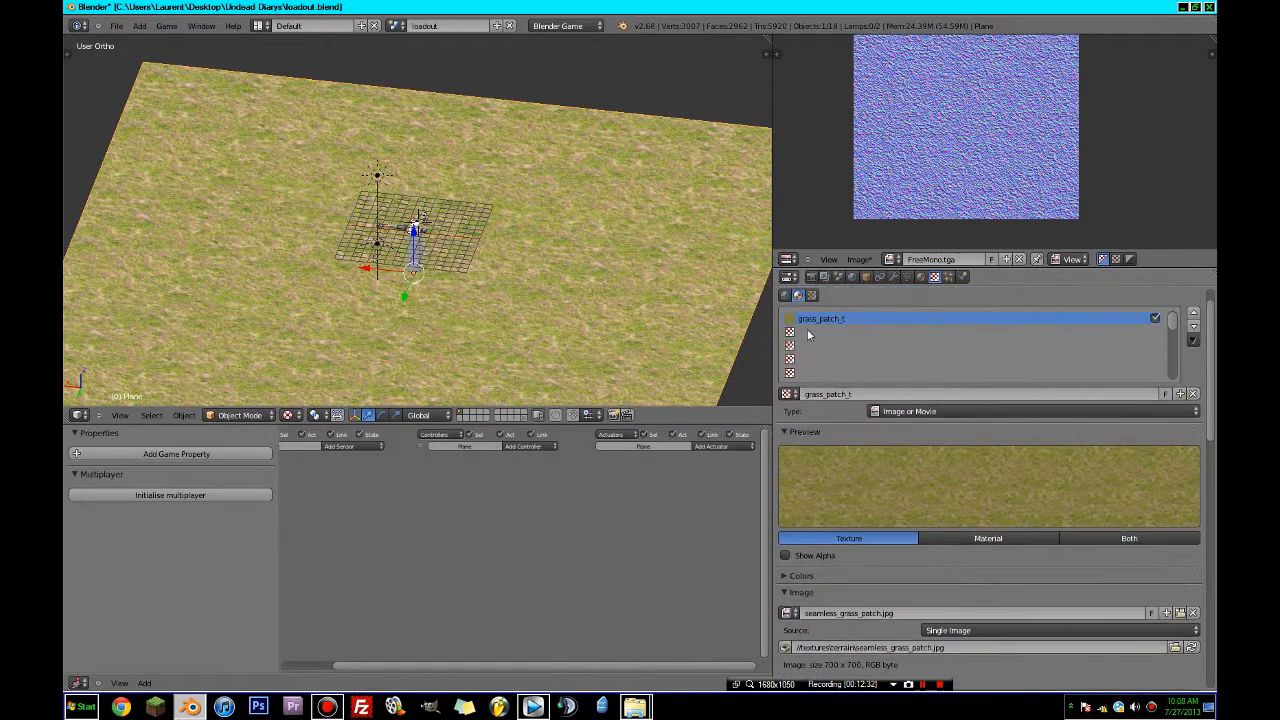
pyautogui.click(807, 331)
pyautogui.click(828, 393)
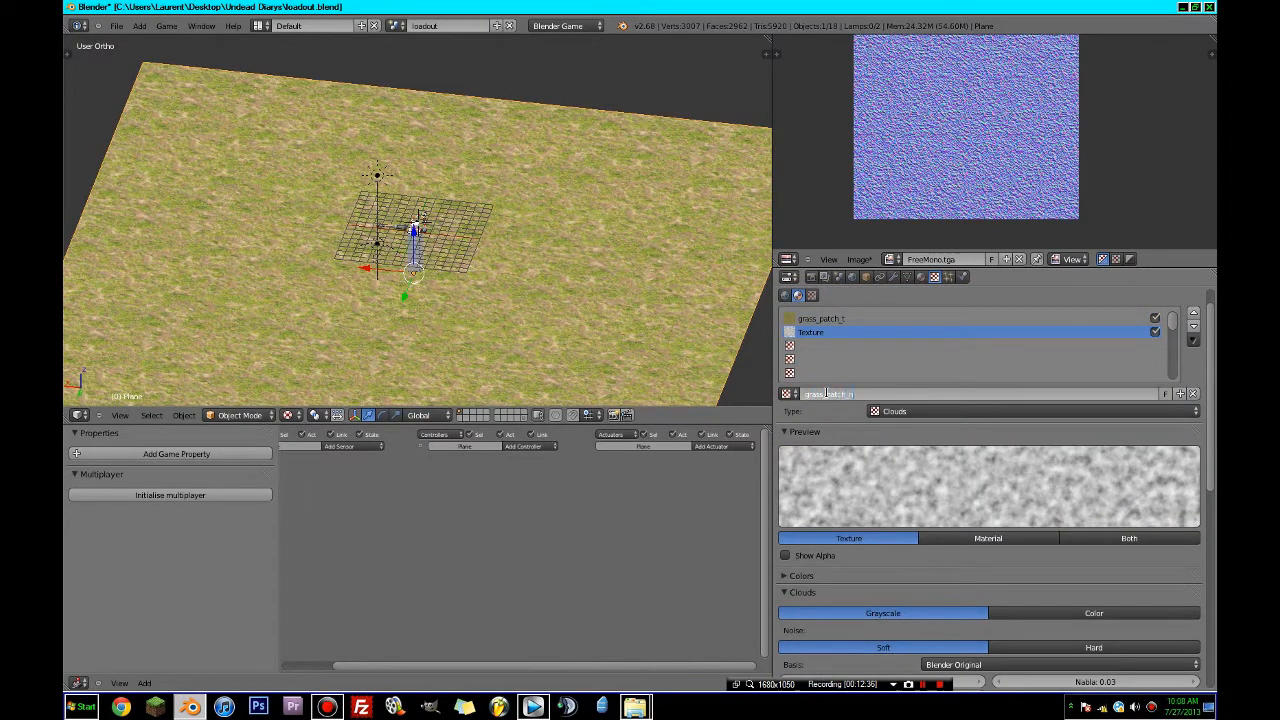
pyautogui.press('Return')
pyautogui.click(913, 409)
pyautogui.click(910, 325)
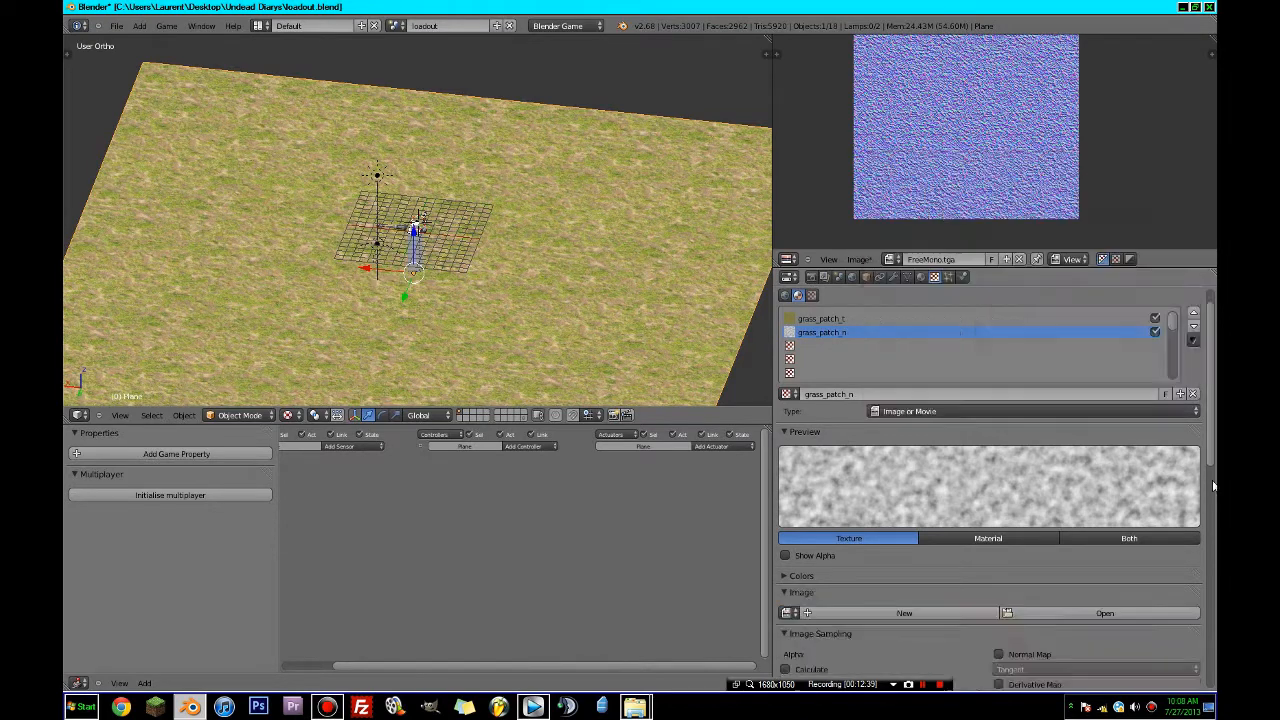
# - Load seamless_grass_patch_n.tga from the textures/terrain folder into the grass_patch_n texture
pyautogui.scroll(-5, 1055, 480)
pyautogui.click(883, 440)
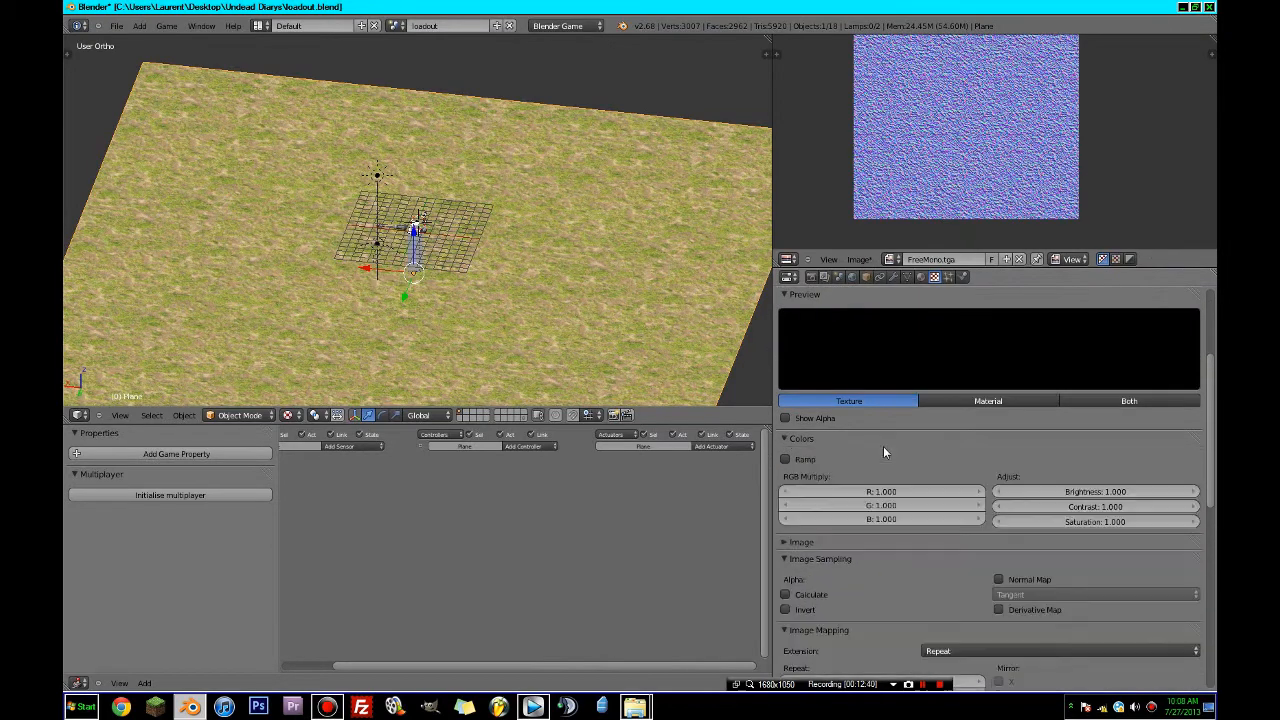
pyautogui.click(801, 438)
pyautogui.click(808, 457)
pyautogui.click(1063, 463)
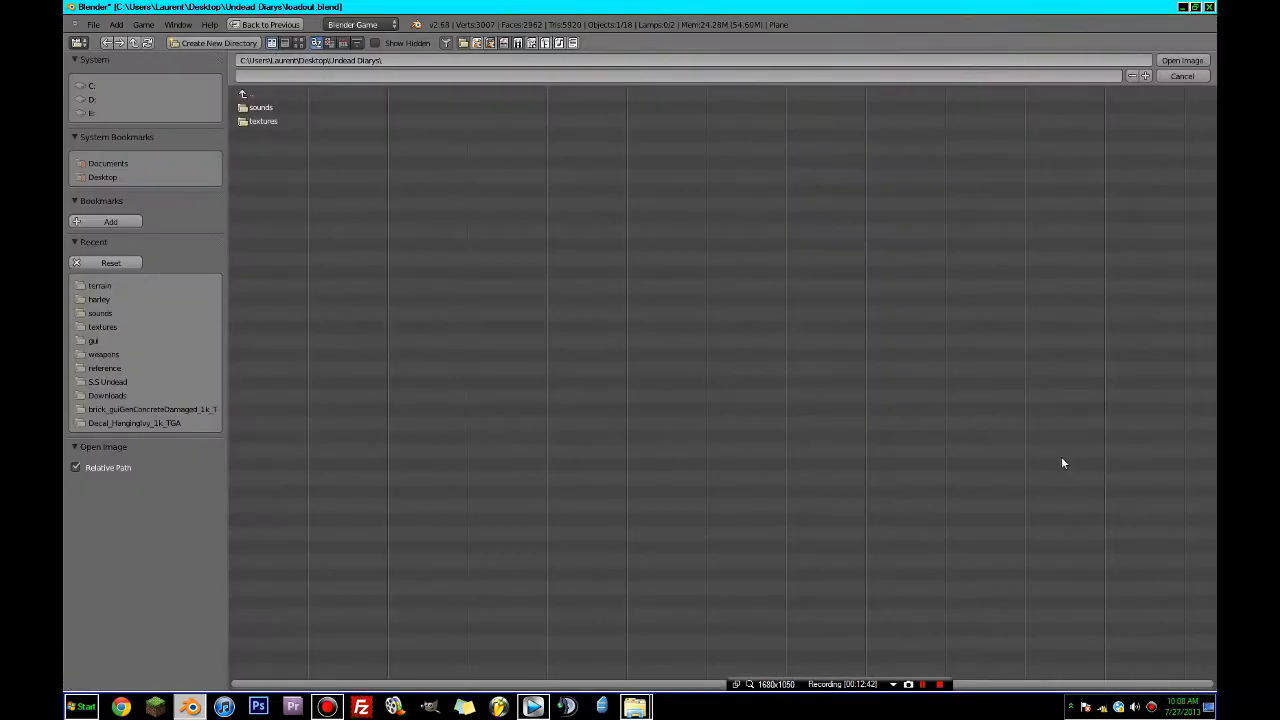
pyautogui.click(278, 124)
pyautogui.click(274, 135)
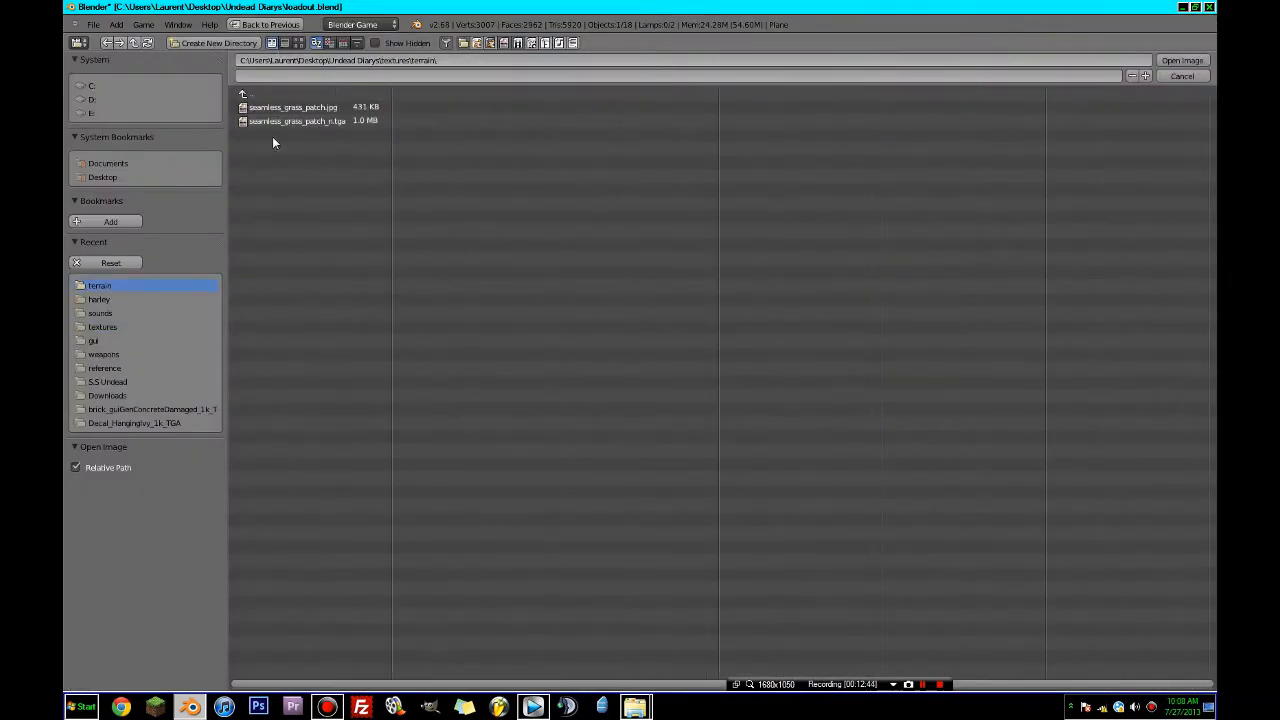
pyautogui.doubleClick(272, 122)
# - Set the grass_patch_n texture's mapping coordinates to UV
pyautogui.scroll(-6, 1030, 488)
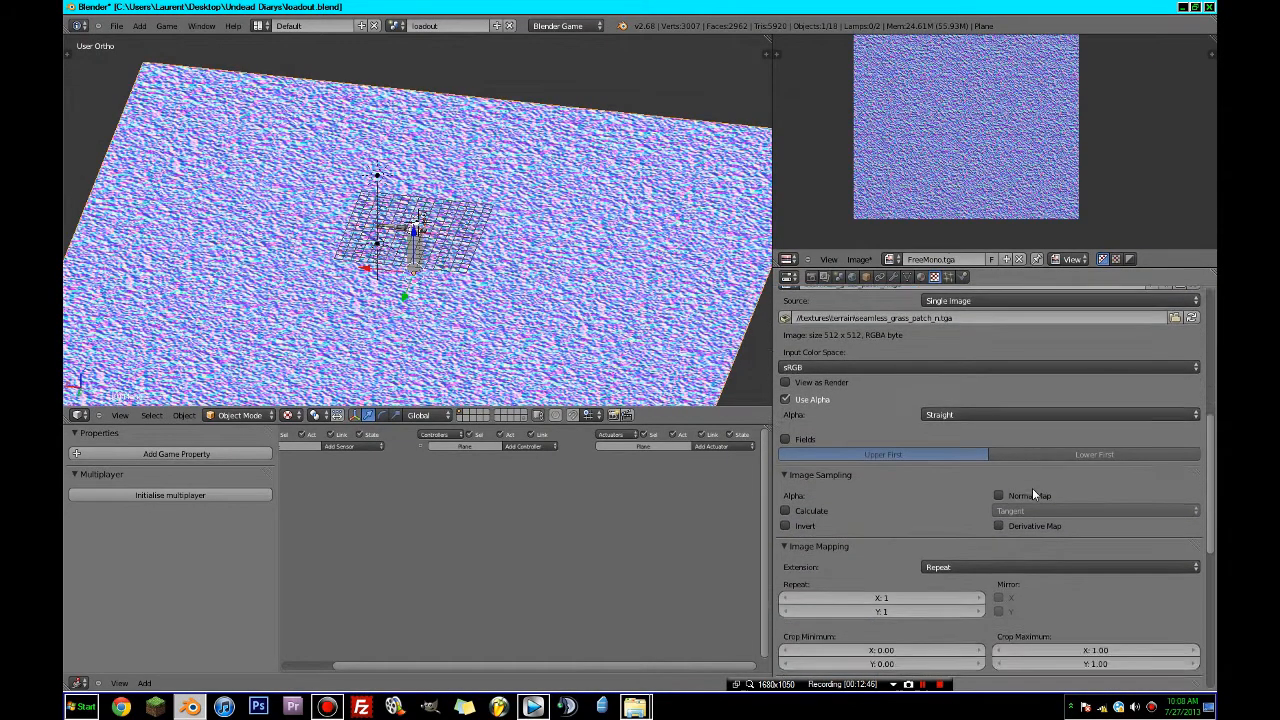
pyautogui.scroll(-3, 975, 545)
pyautogui.click(970, 568)
pyautogui.click(950, 516)
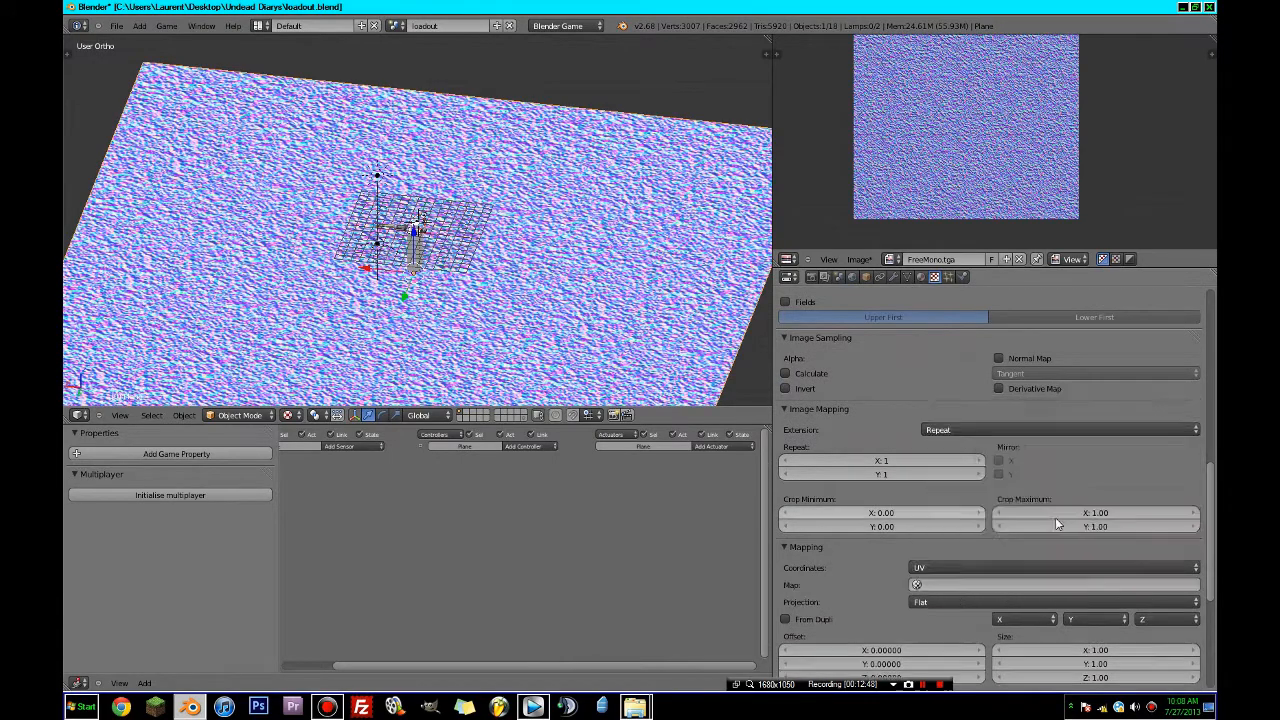
# - Set the grass_patch_n mapping size to 3 in X and 3 in Y
pyautogui.scroll(-2, 1103, 570)
pyautogui.click(1193, 568)
pyautogui.click(1193, 568)
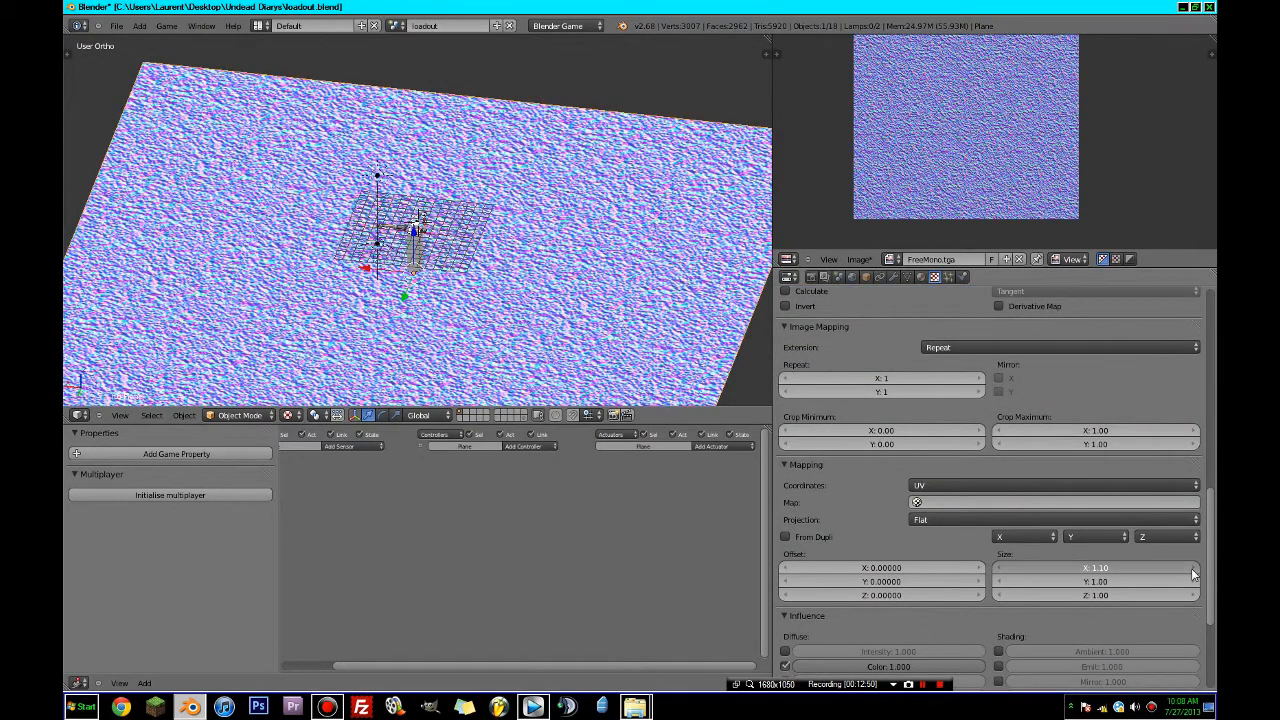
pyautogui.click(1193, 568)
pyautogui.click(1083, 568)
pyautogui.write('1.5')
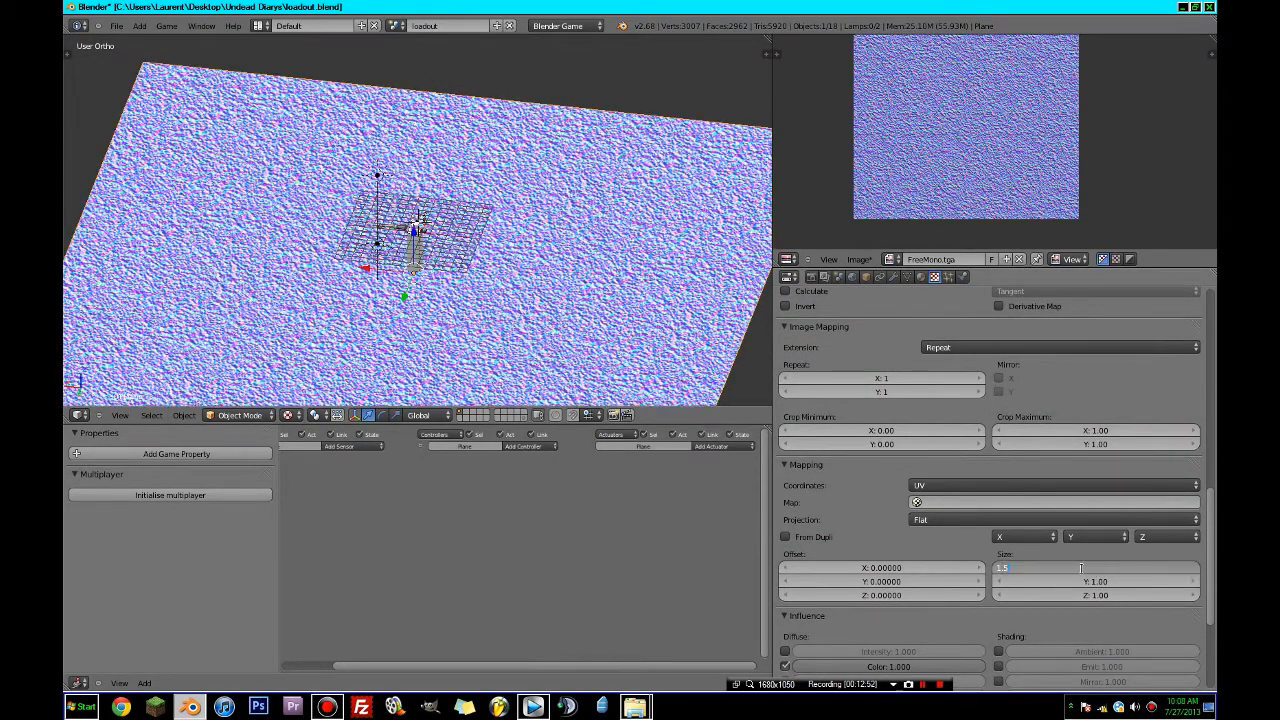
pyautogui.click(1076, 580)
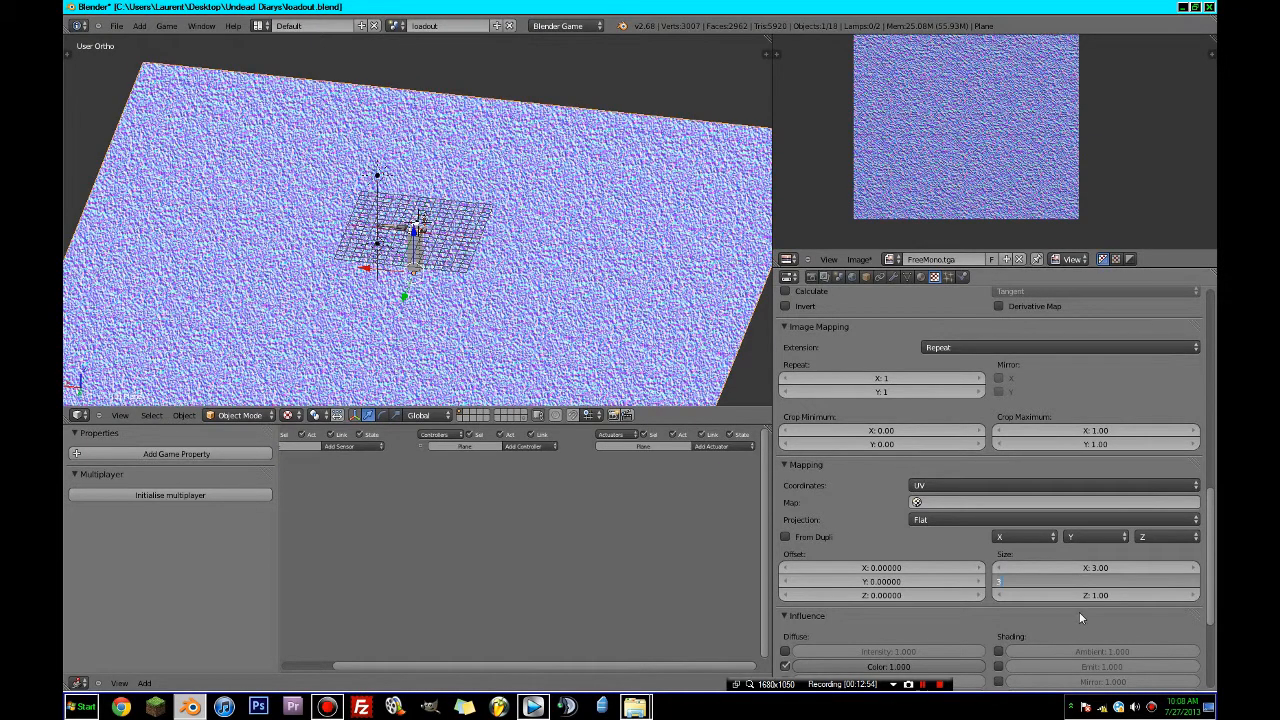
pyautogui.write('3')
pyautogui.press('Return')
# - Switch grass_patch_n from Color to Normal influence and enable its Normal Map sampling option
pyautogui.scroll(-2, 1084, 611)
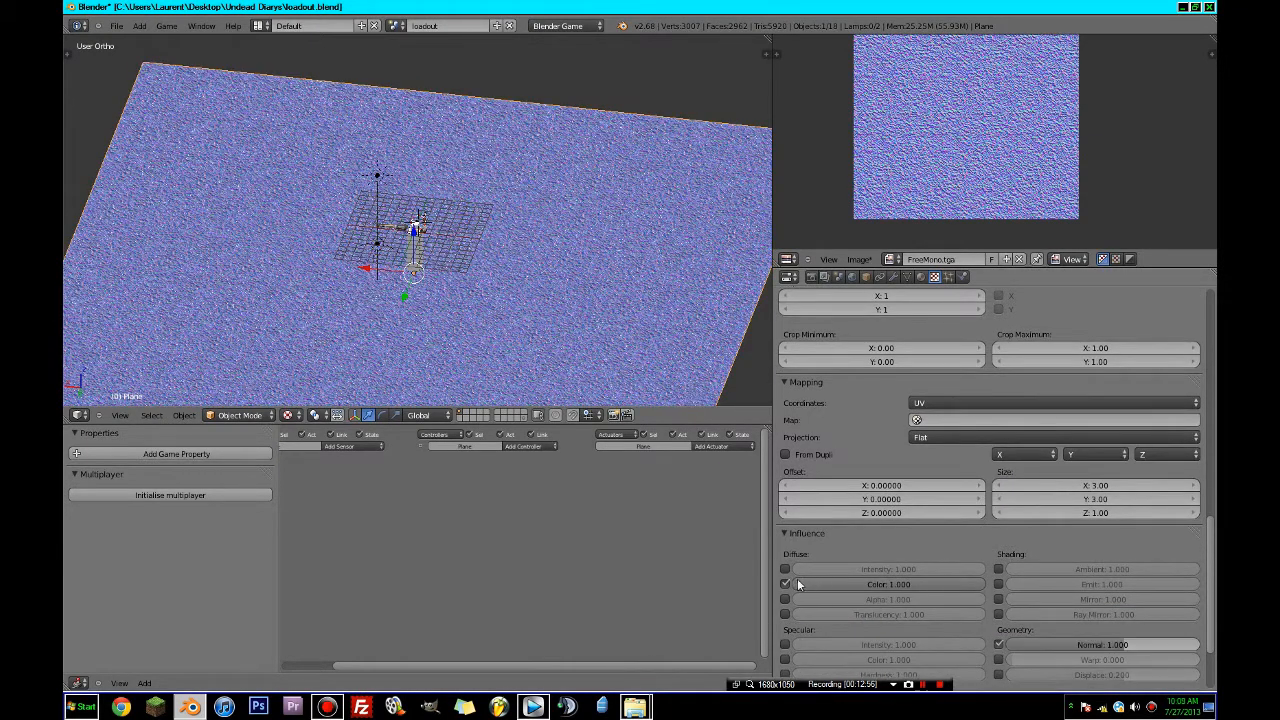
pyautogui.scroll(3, 910, 568)
pyautogui.scroll(5, 685, 322)
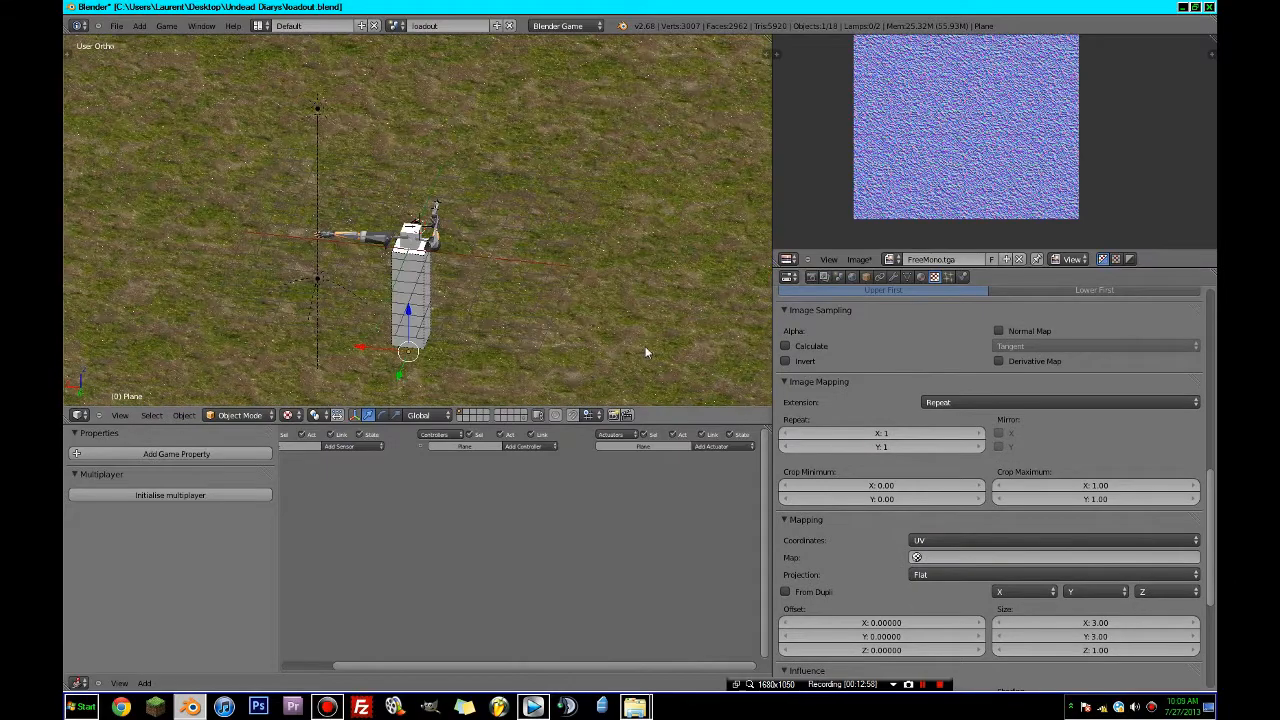
pyautogui.scroll(2, 813, 361)
pyautogui.click(1007, 412)
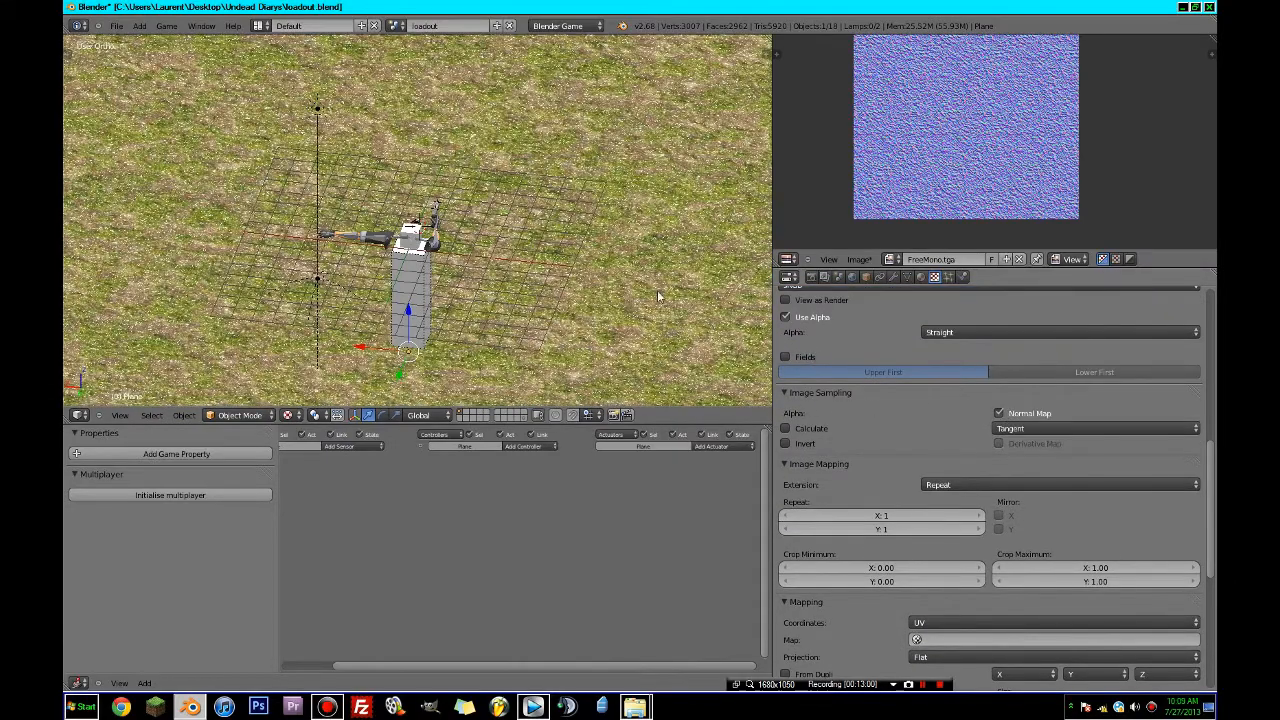
# - Set the grass_patch_n texture's Normal influence to 0.1
pyautogui.moveTo(657, 290); pyautogui.dragTo(740, 280, button='middle')
pyautogui.scroll(-3, 1034, 521)
pyautogui.scroll(-4, 1035, 524)
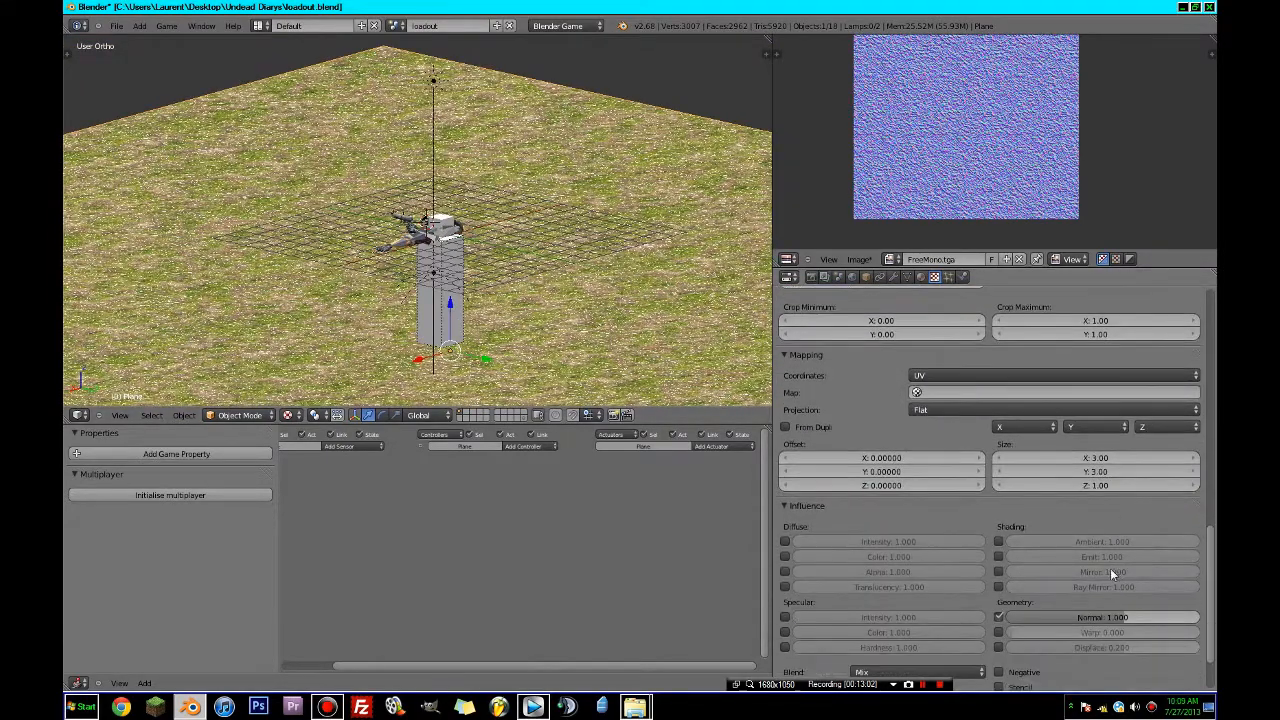
pyautogui.click(1103, 620)
pyautogui.write('0.1')
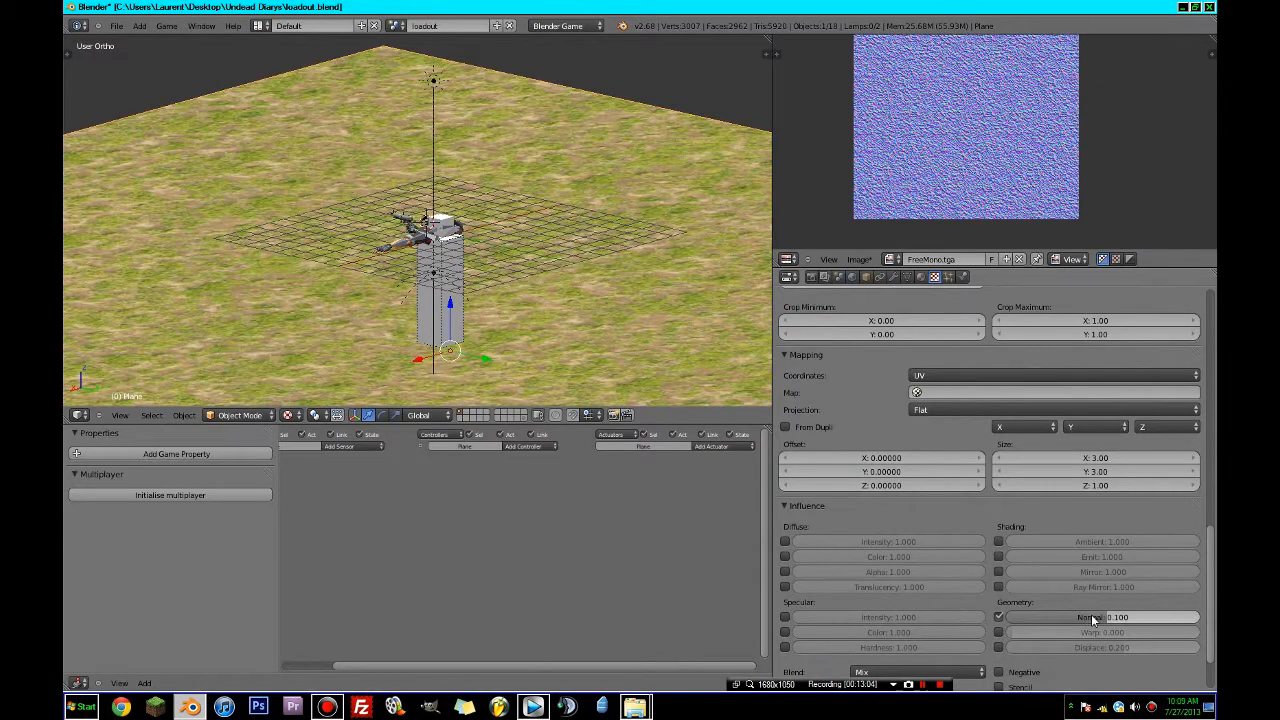
pyautogui.press('Return')
pyautogui.moveTo(622, 212); pyautogui.dragTo(660, 380, button='middle')
pyautogui.scroll(-6, 489, 335)
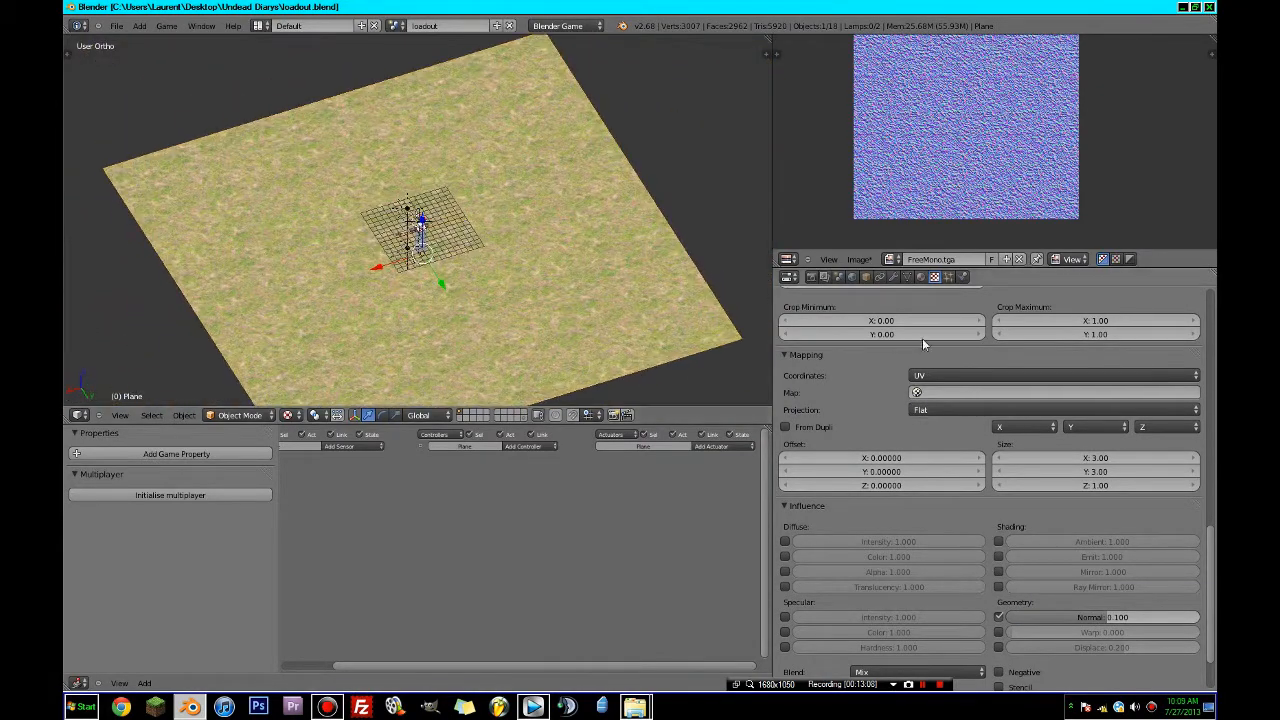
# - Darken the seamless_grass material's specular colour to a dark grey
pyautogui.click(921, 277)
pyautogui.click(893, 603)
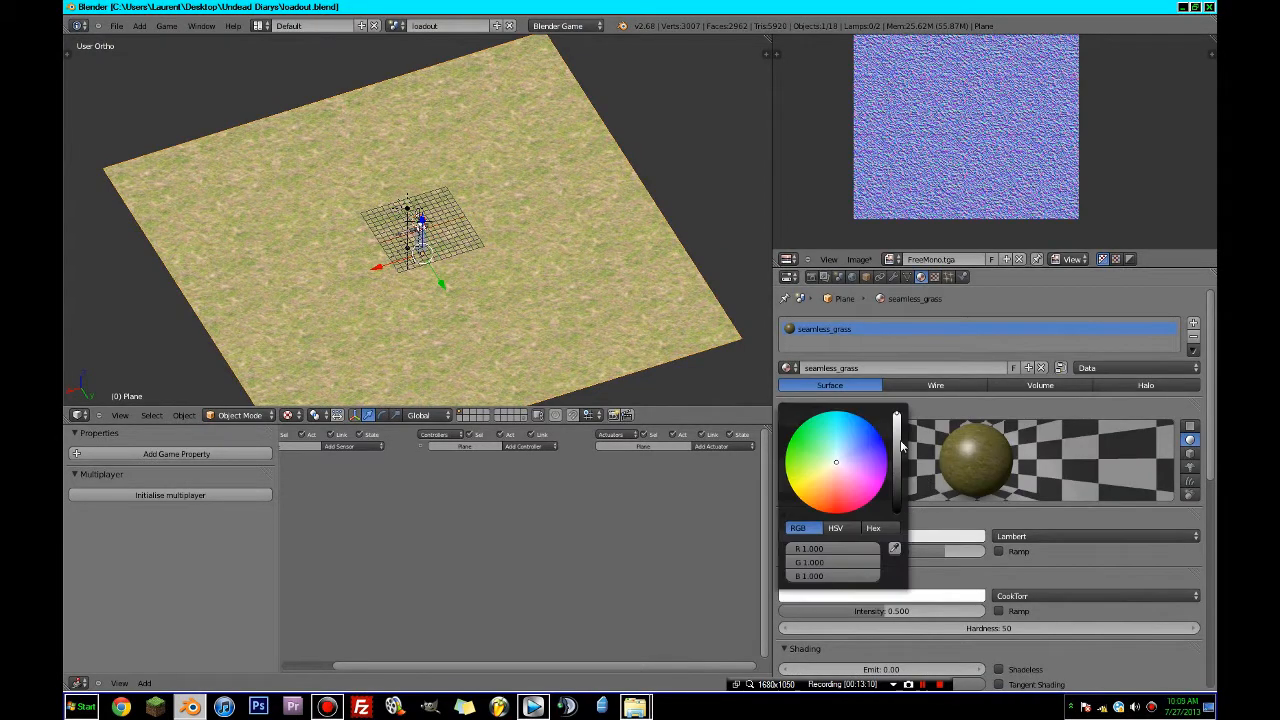
pyautogui.moveTo(900, 440); pyautogui.dragTo(900, 475)
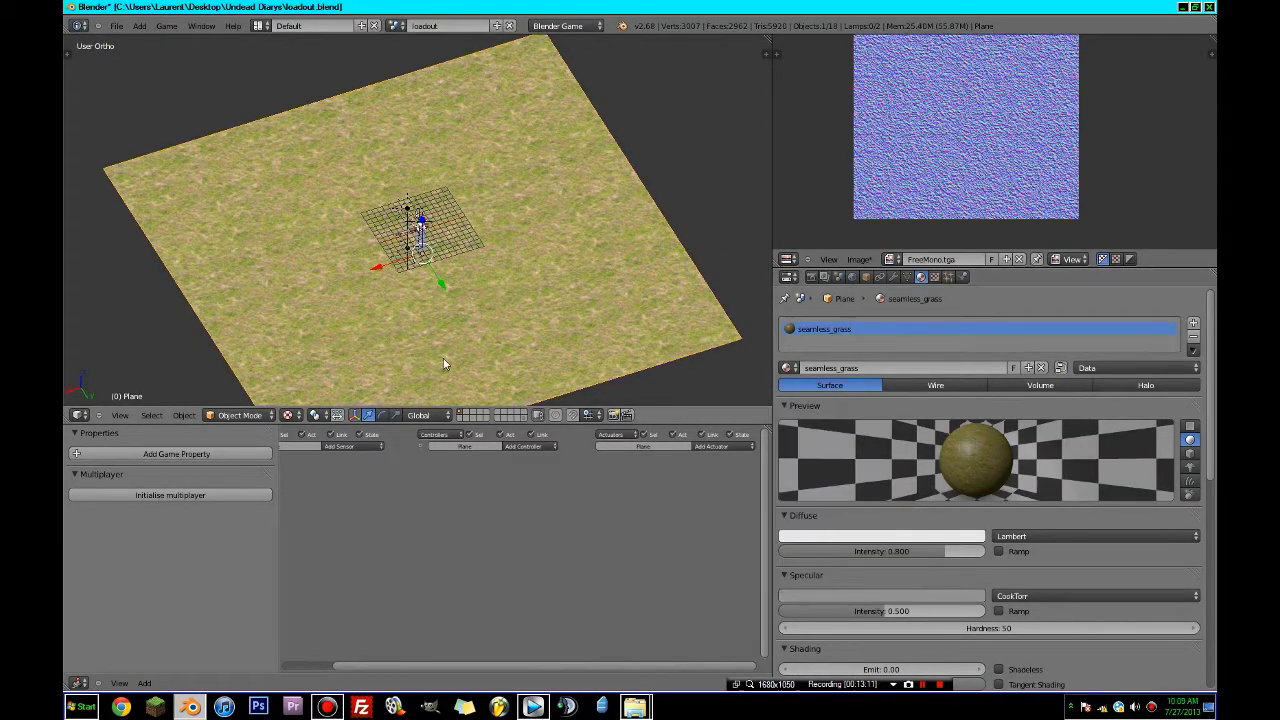
pyautogui.click(917, 598)
# - Save the file and test-run the game full-size from the camera view to check the grass ground
pyautogui.press('KP_0')
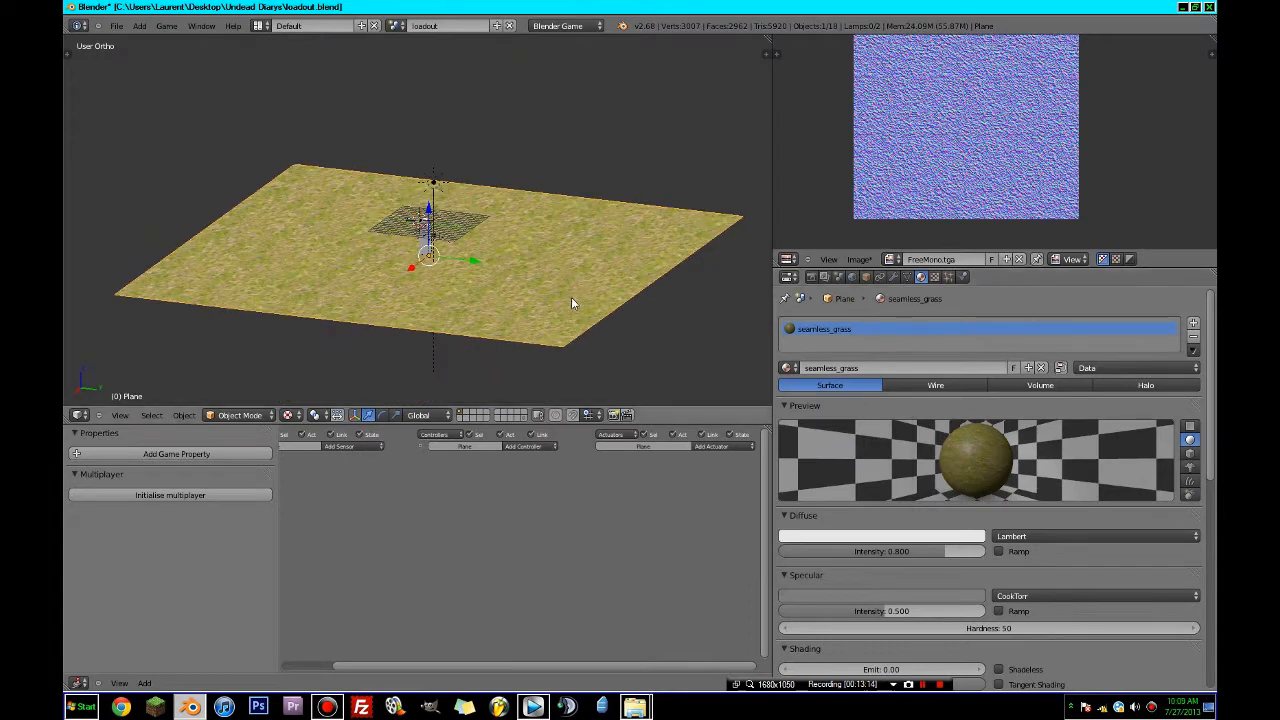
pyautogui.press('p')
pyautogui.hotkey('ctrl', 'Up')
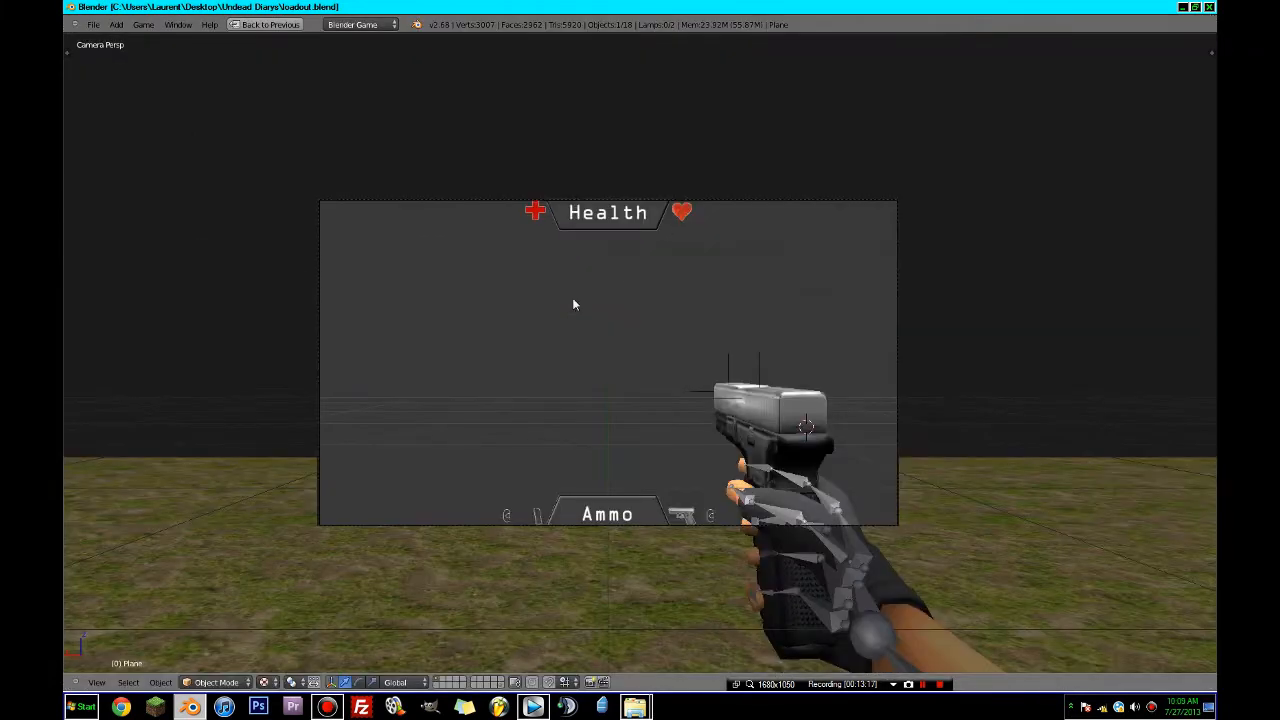
pyautogui.hotkey('ctrl', 's')
pyautogui.click(573, 301)
pyautogui.scroll(1, 573, 301)
pyautogui.press('p')
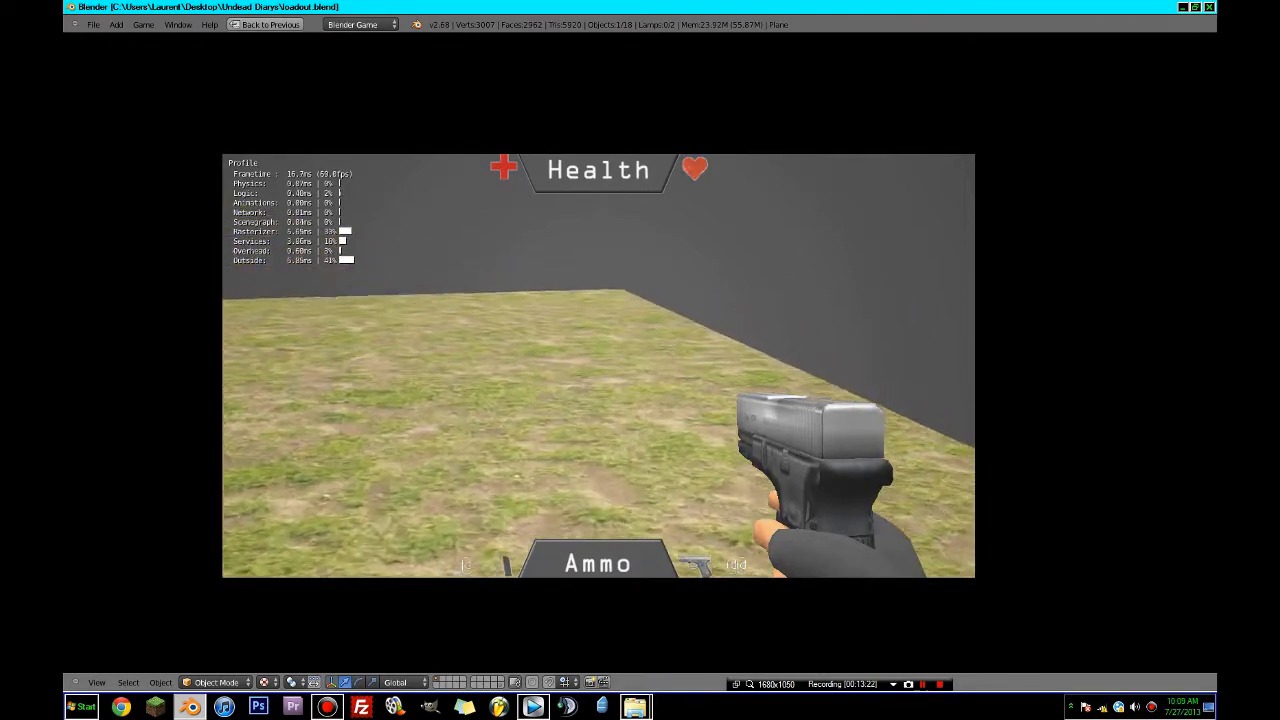
pyautogui.press('Escape')
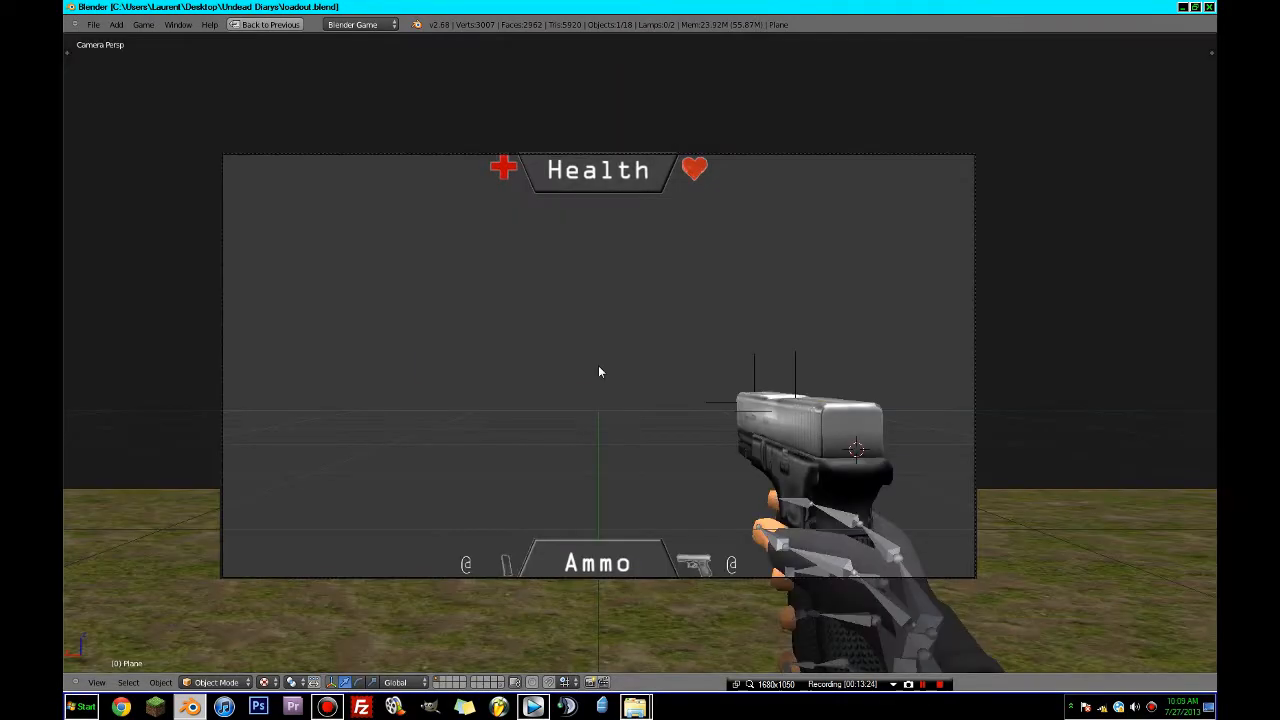
pyautogui.scroll(-2, 523, 546)
pyautogui.scroll(2, 523, 546)
pyautogui.scroll(-1, 523, 546)
pyautogui.scroll(1, 523, 546)
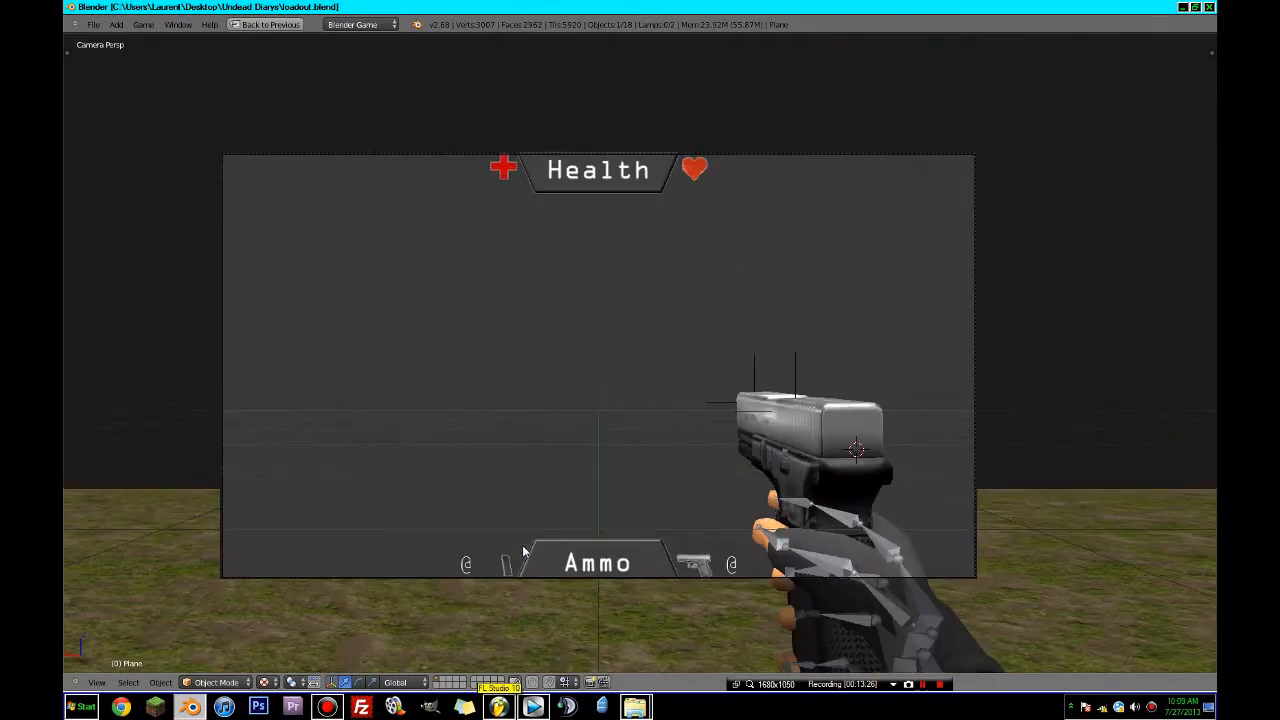
# - Start an Append and browse to the low_poly_foliege_blend folder inside the Desktop's blends folder
pyautogui.click(93, 24)
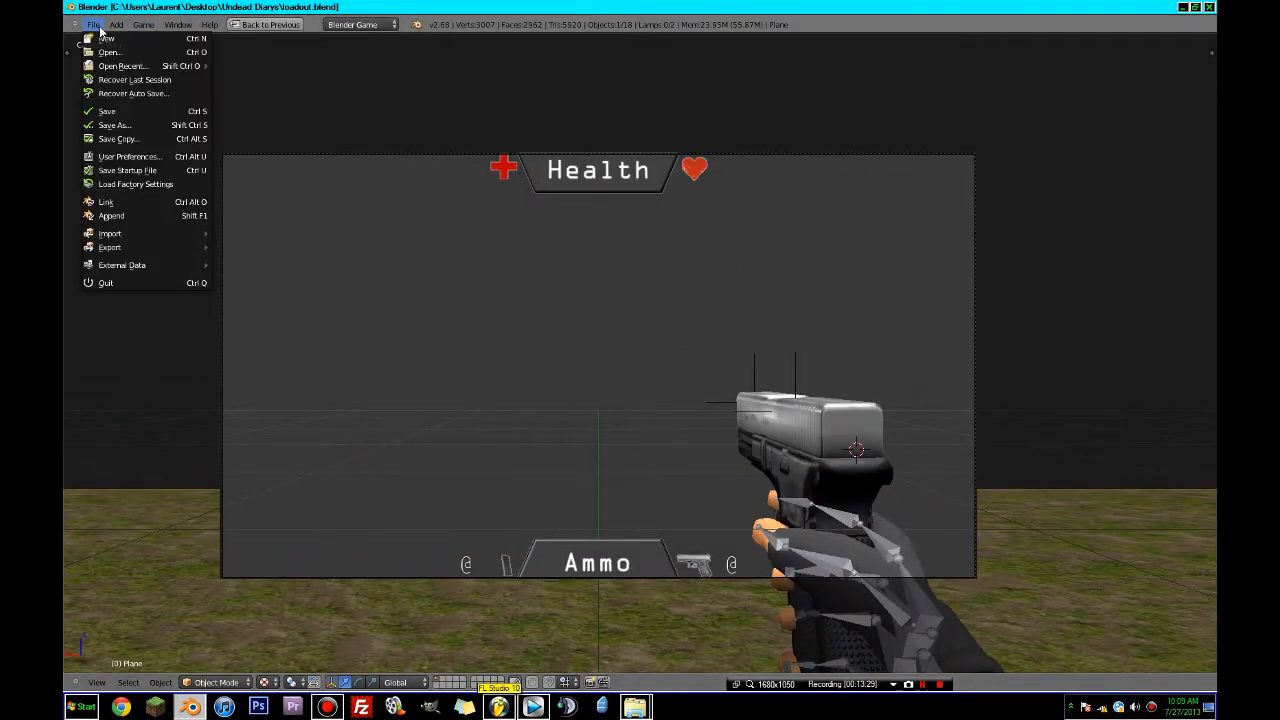
pyautogui.click(124, 216)
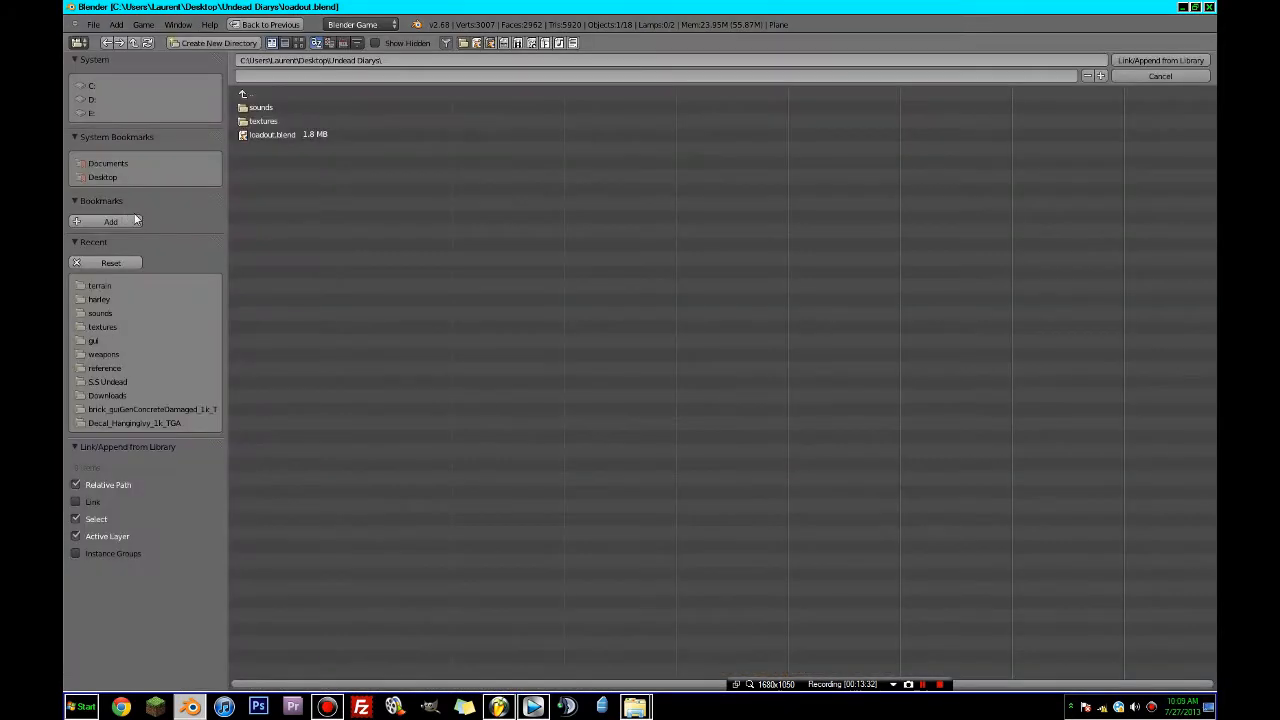
pyautogui.click(100, 178)
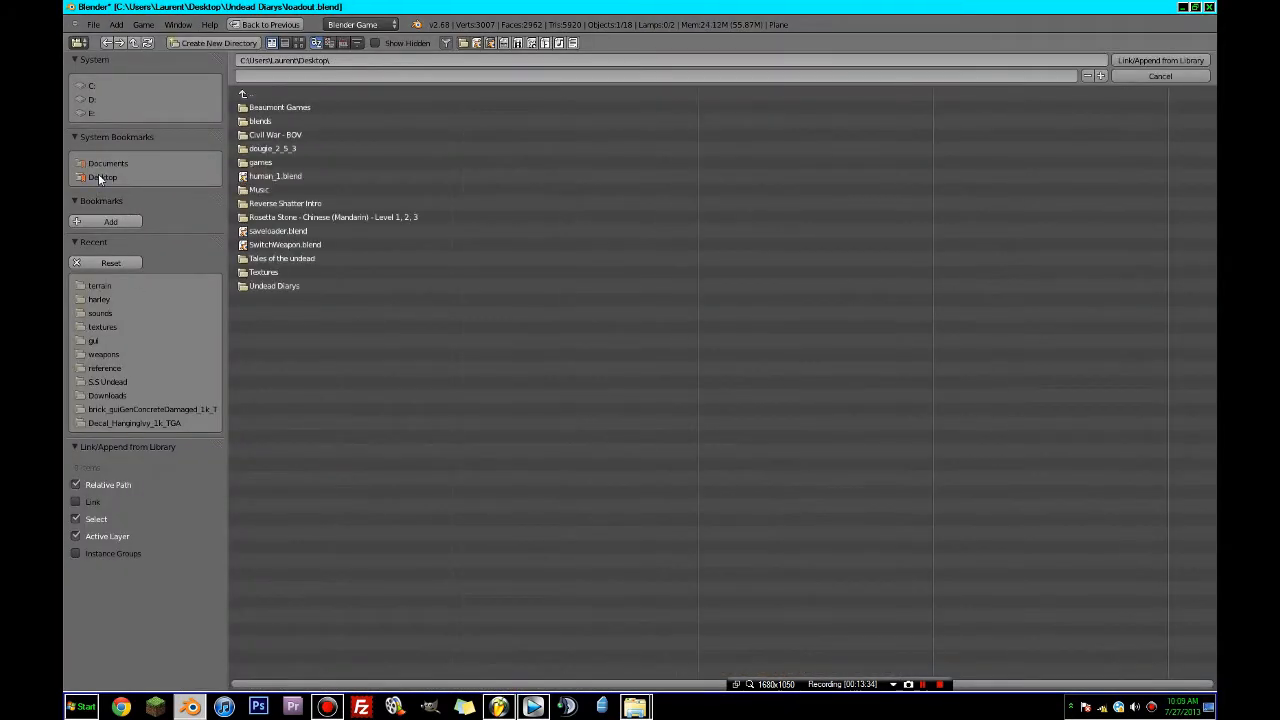
pyautogui.click(260, 163)
pyautogui.click(268, 163)
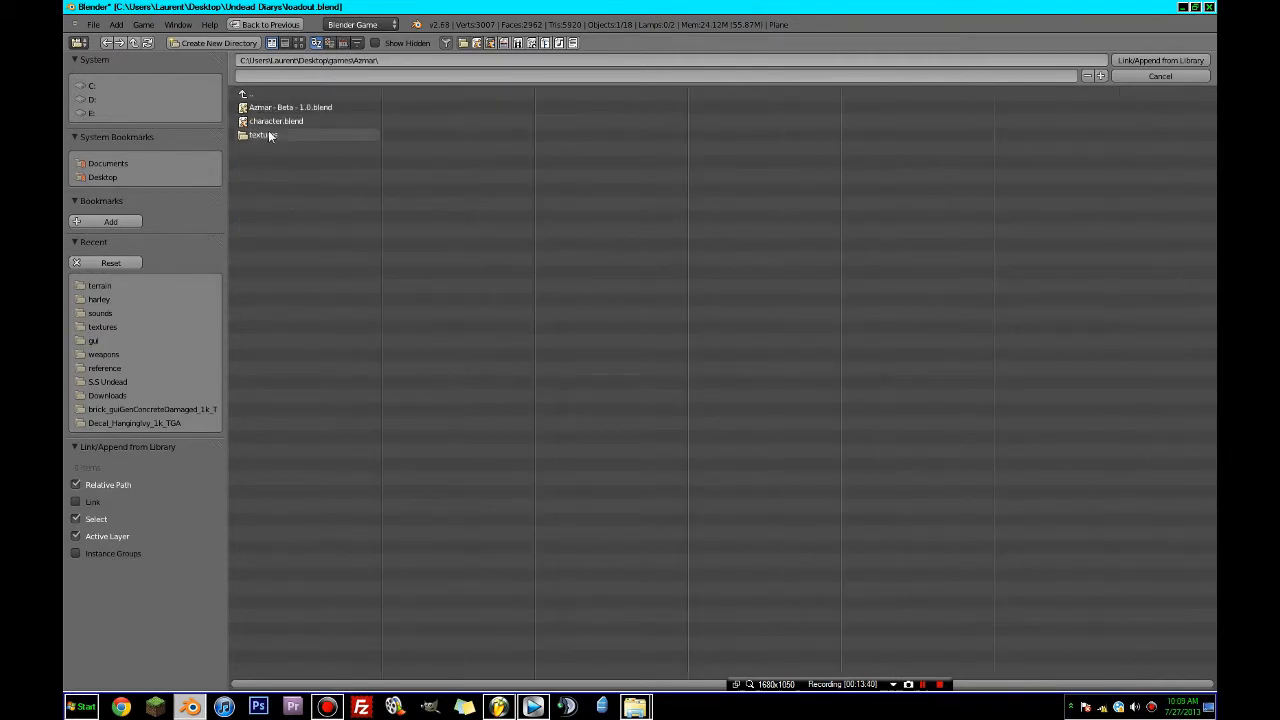
pyautogui.click(251, 93)
pyautogui.click(251, 91)
pyautogui.click(256, 121)
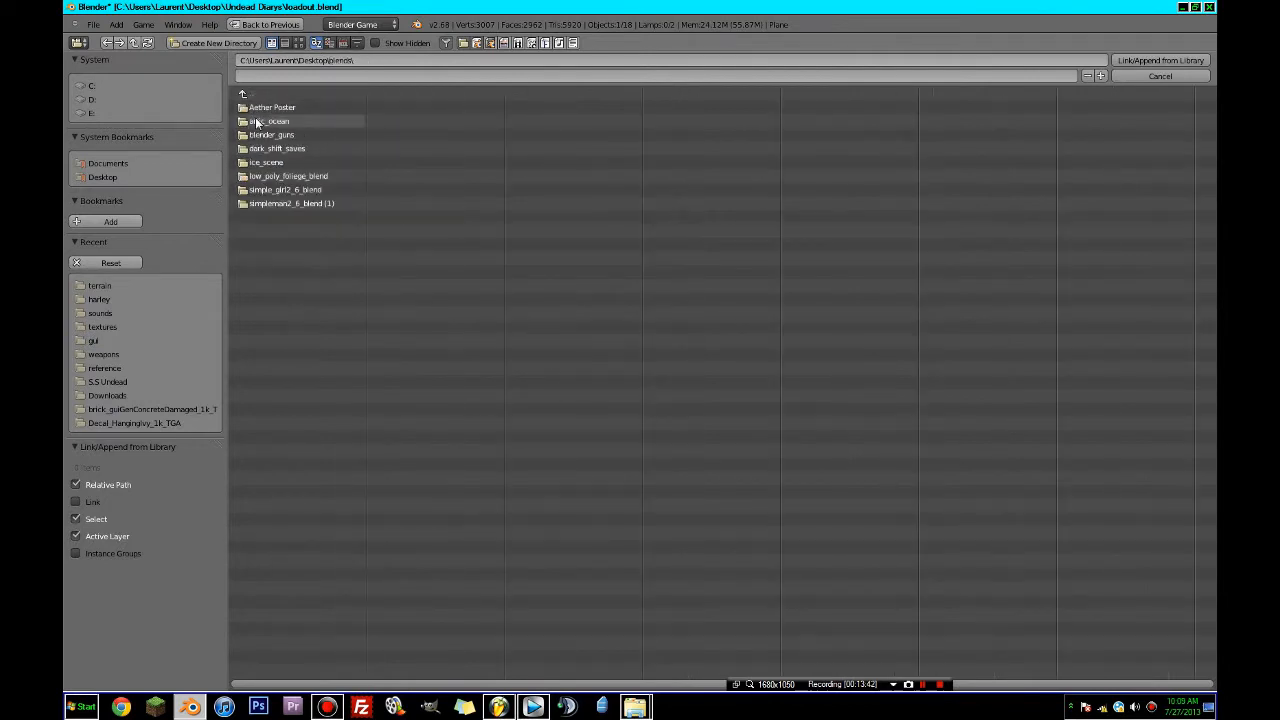
pyautogui.click(290, 175)
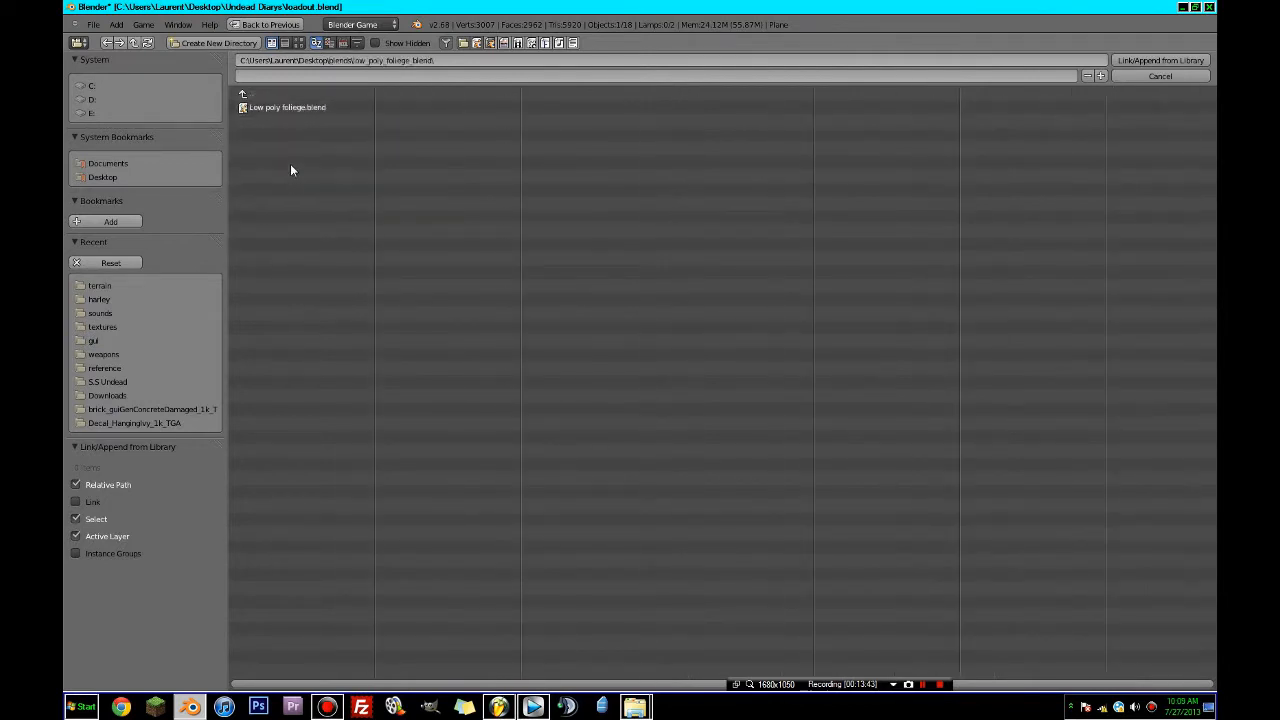
# - Append the Scene data-block from Low poly foliege.blend
pyautogui.click(273, 109)
pyautogui.click(258, 204)
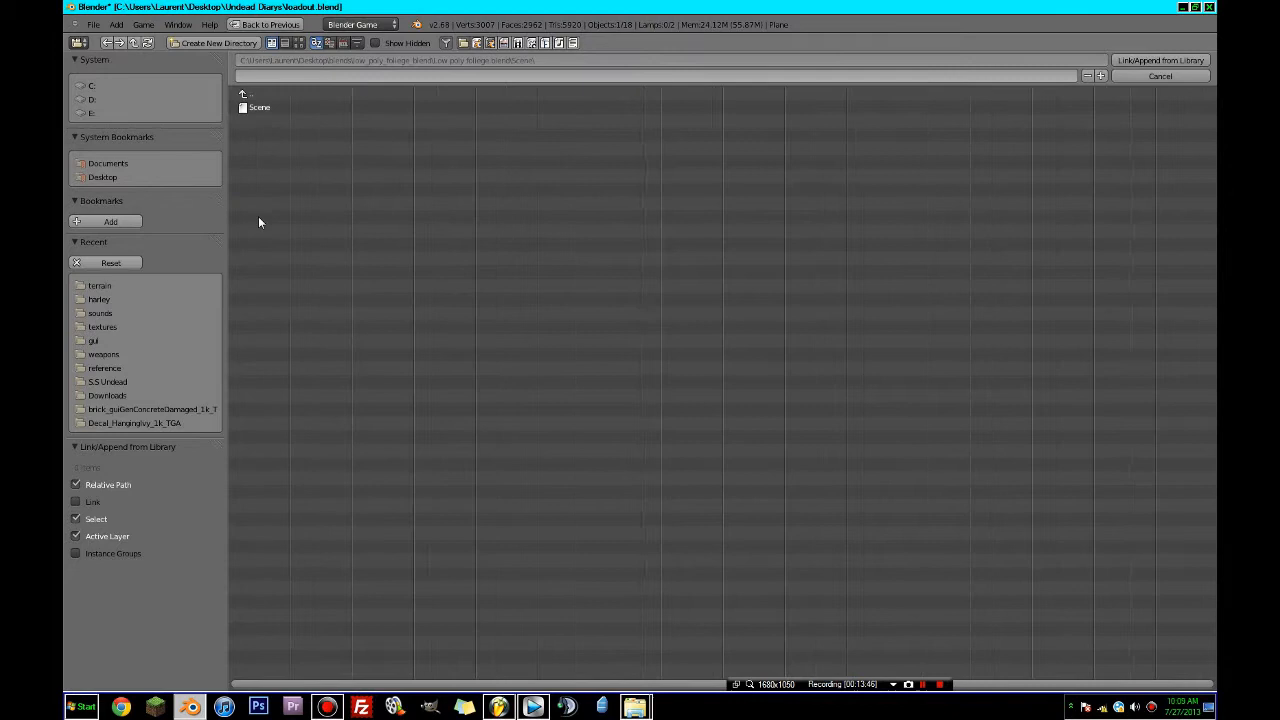
pyautogui.click(267, 94)
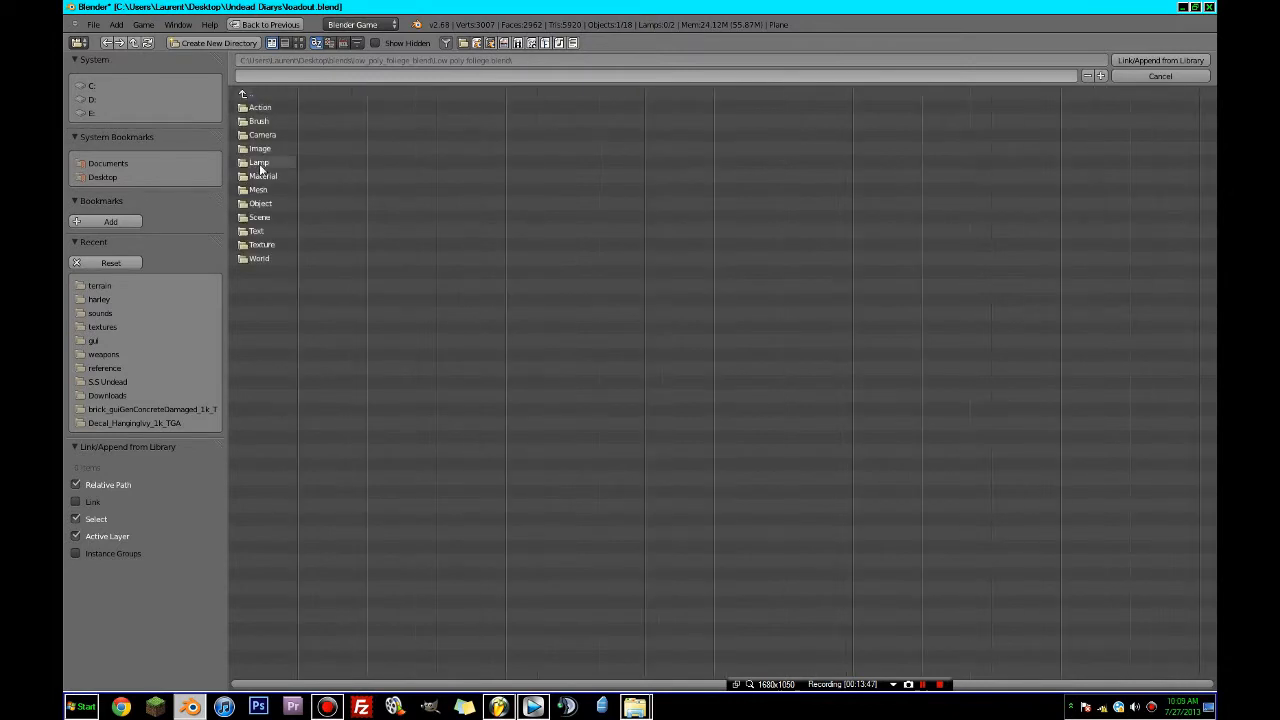
pyautogui.click(258, 217)
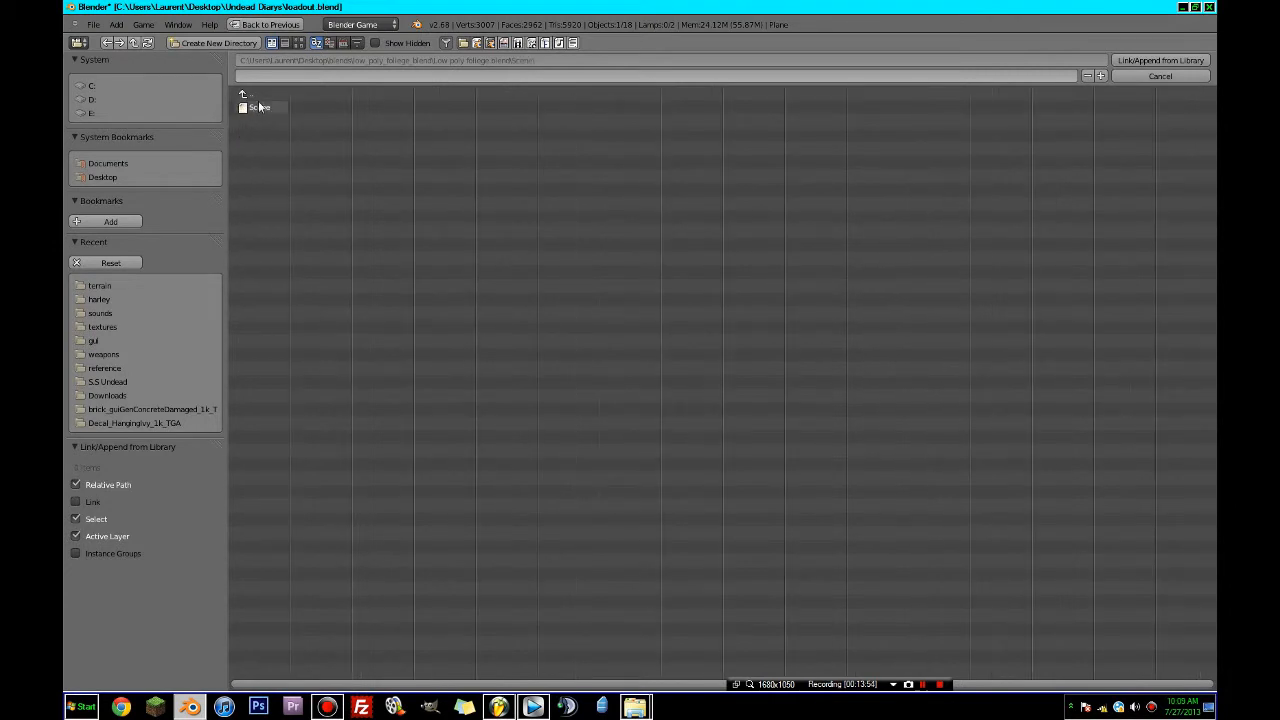
pyautogui.doubleClick(257, 108)
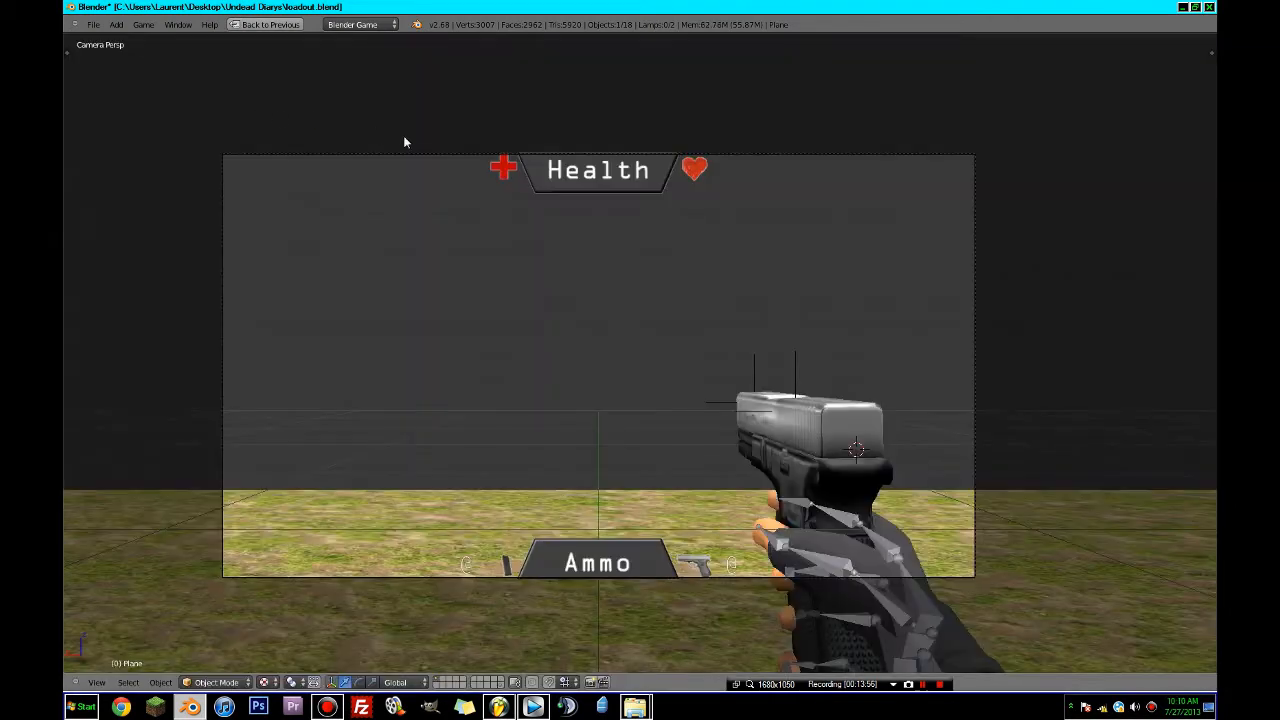
# - Restore the multi-editor layout, switch to the appended scene named Scene and save the file
pyautogui.hotkey('ctrl', 'Up')
pyautogui.click(396, 26)
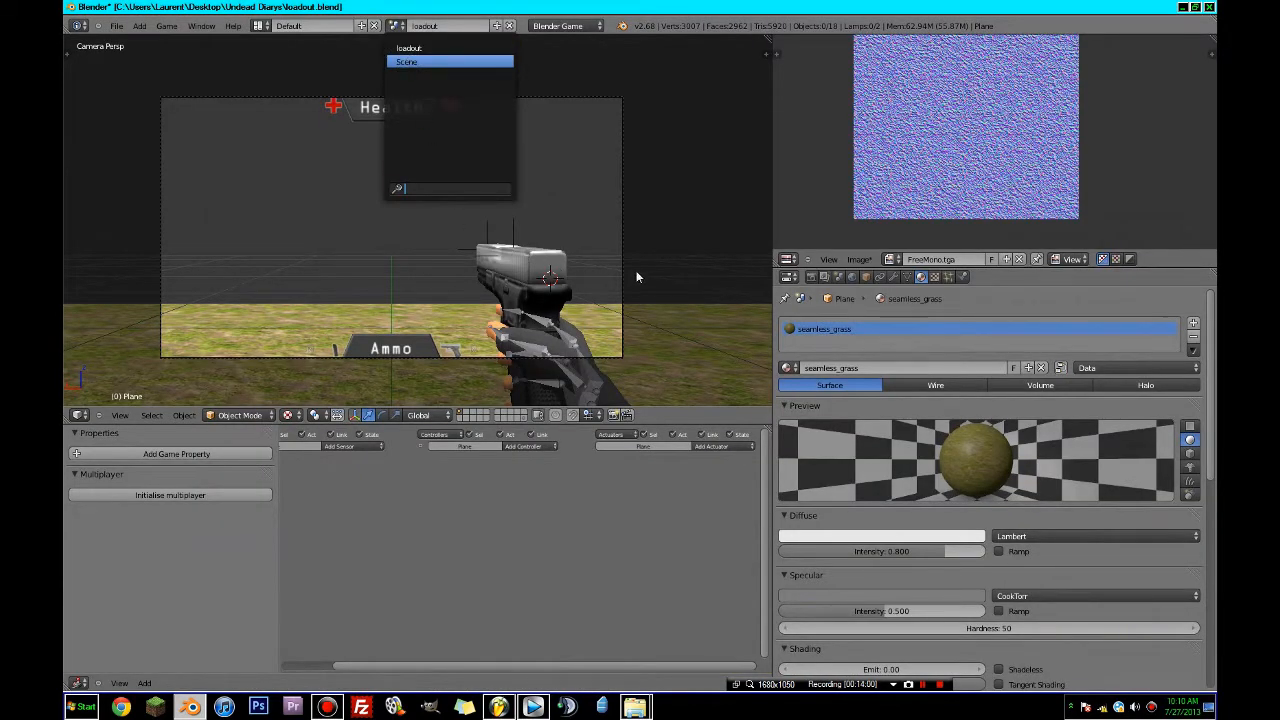
pyautogui.press('Return')
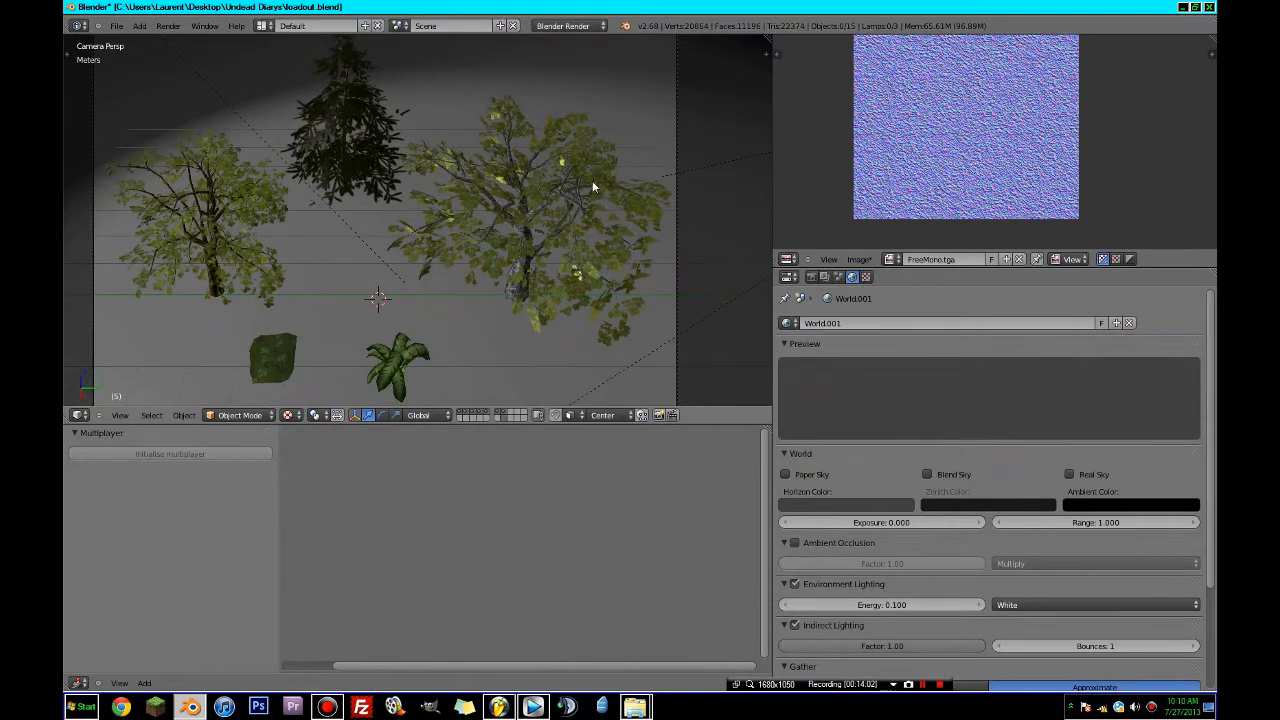
pyautogui.moveTo(592, 181); pyautogui.dragTo(479, 153, button='middle')
pyautogui.hotkey('ctrl', 's')
pyautogui.click(479, 154)
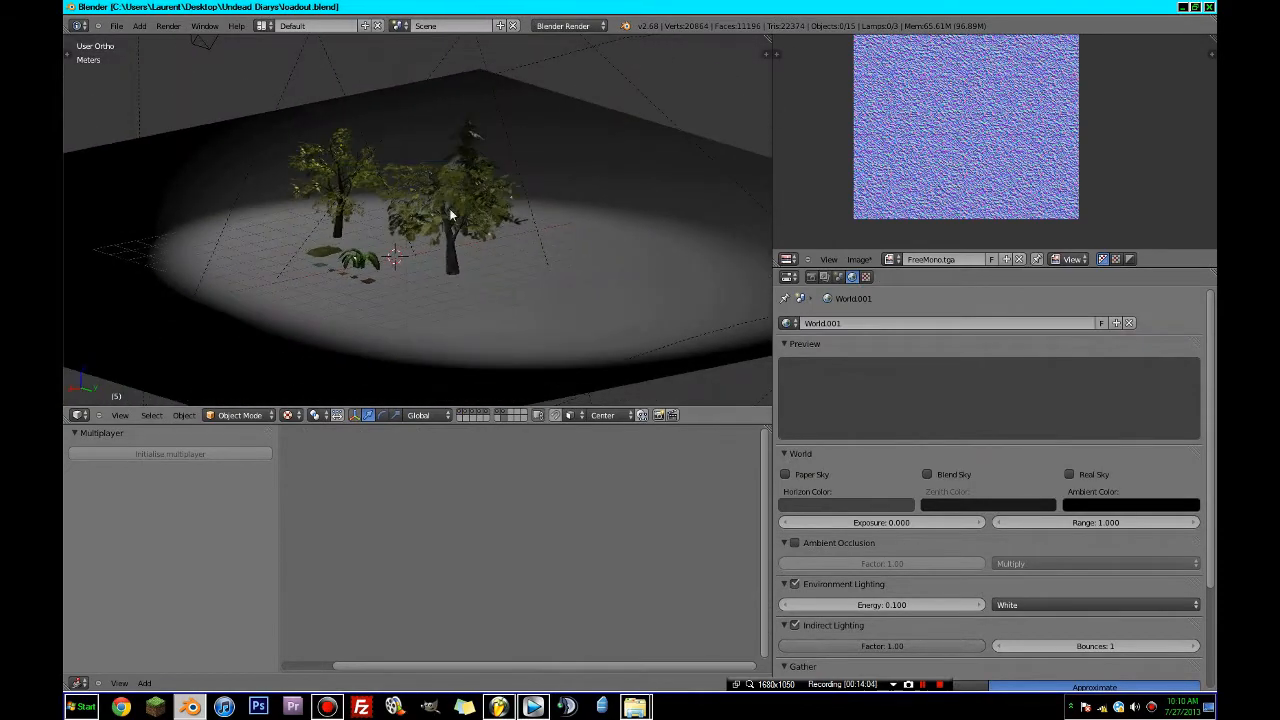
# - Select the small tree and the fern bush together in the foliage scene
pyautogui.scroll(4, 454, 209)
pyautogui.moveTo(456, 209); pyautogui.dragTo(606, 226, button='middle')
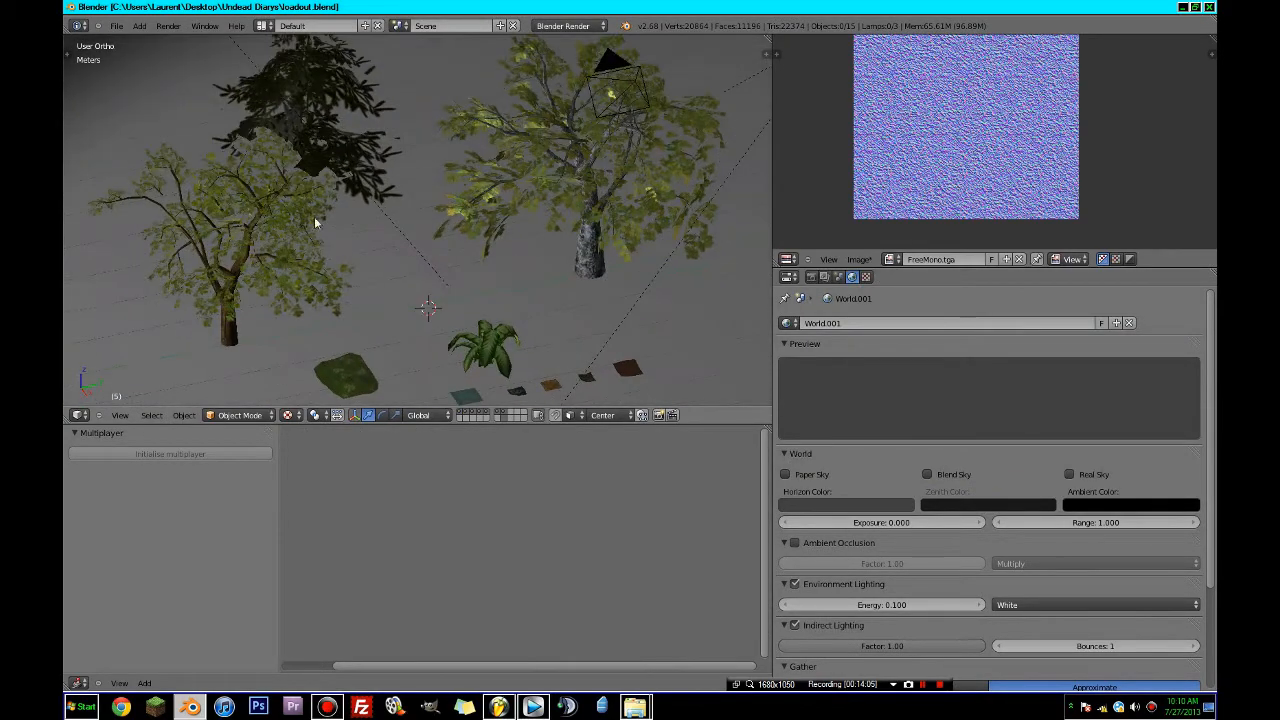
pyautogui.moveTo(314, 216); pyautogui.dragTo(226, 325, button='middle')
pyautogui.rightClick(320, 315)
pyautogui.keyDown('shift'); pyautogui.rightClick(438, 342); pyautogui.keyUp('shift')
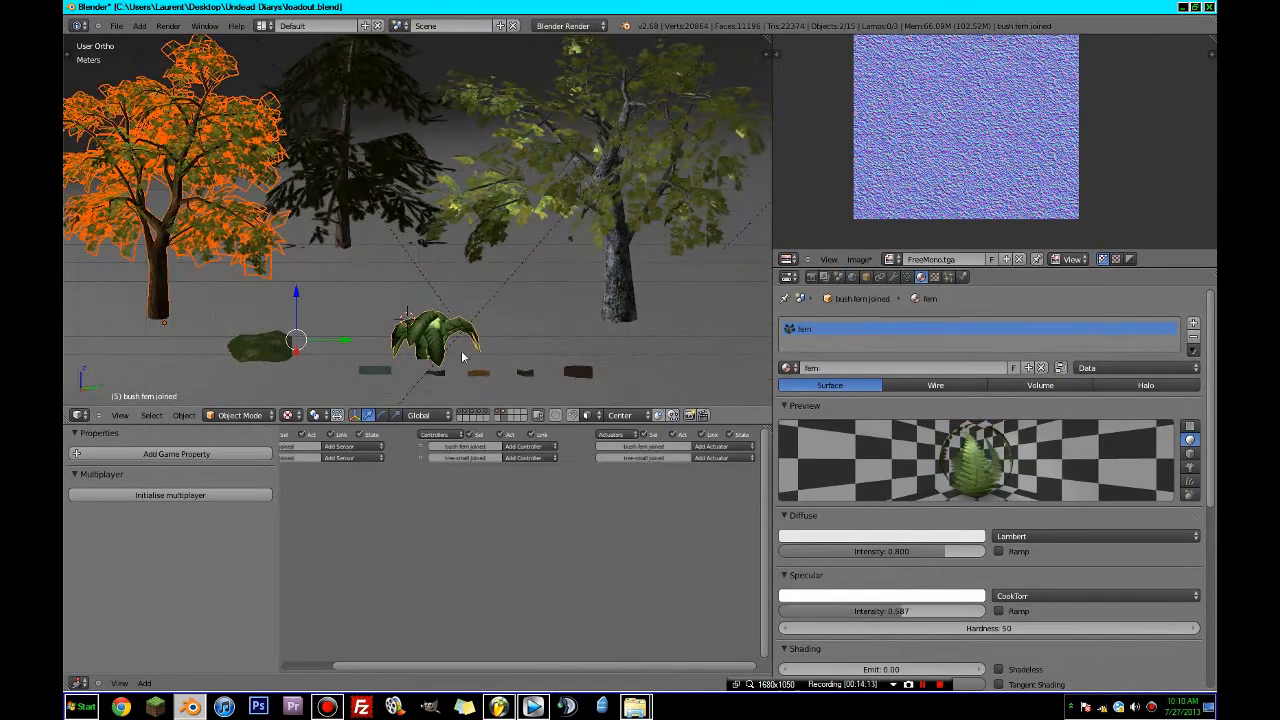
pyautogui.keyDown('shift'); pyautogui.moveTo(463, 354); pyautogui.dragTo(501, 258, button='middle'); pyautogui.keyUp('shift')
pyautogui.scroll(2, 475, 300)
pyautogui.moveTo(466, 305); pyautogui.dragTo(481, 343, button='middle')
pyautogui.scroll(-3, 478, 332)
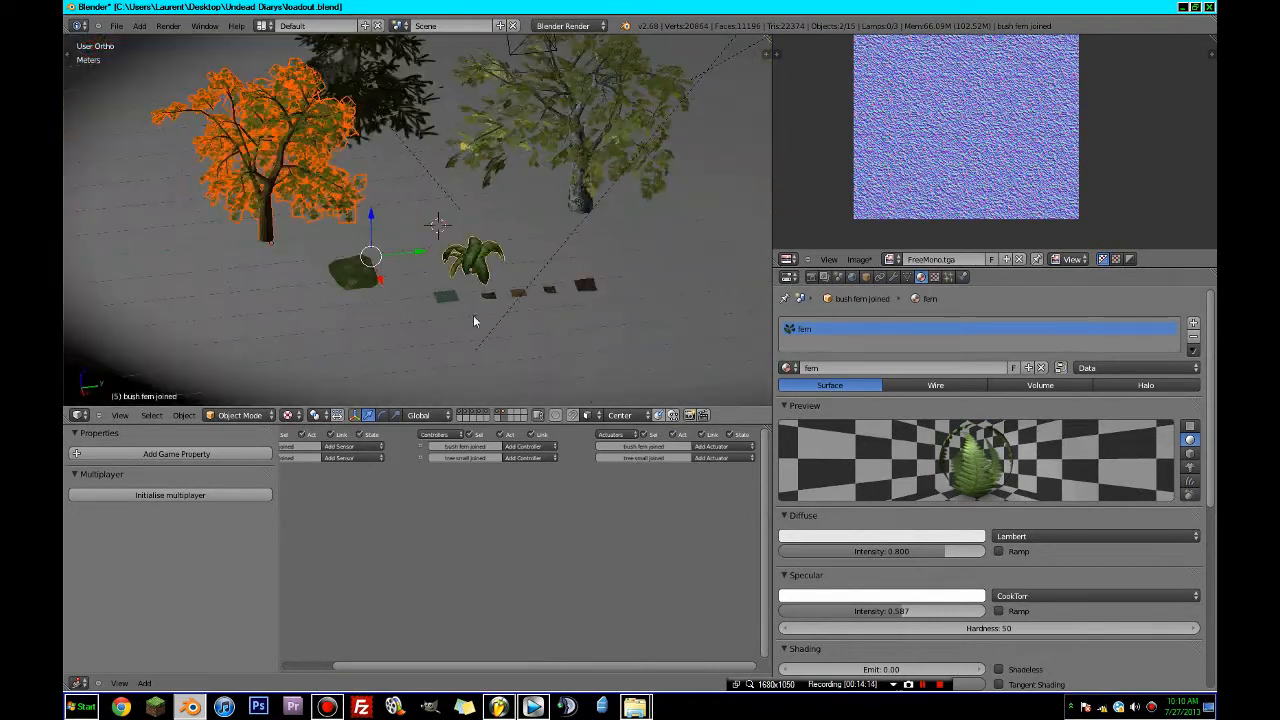
# - Add the pine and oak trees to the selection and link the selected plants to the loadout scene
pyautogui.keyDown('shift'); pyautogui.rightClick(372, 114); pyautogui.keyUp('shift')
pyautogui.scroll(-1, 425, 262)
pyautogui.moveTo(428, 264); pyautogui.dragTo(479, 208, button='middle')
pyautogui.scroll(1, 360, 226)
pyautogui.keyDown('shift'); pyautogui.rightClick(425, 207); pyautogui.keyUp('shift')
pyautogui.scroll(4, 482, 246)
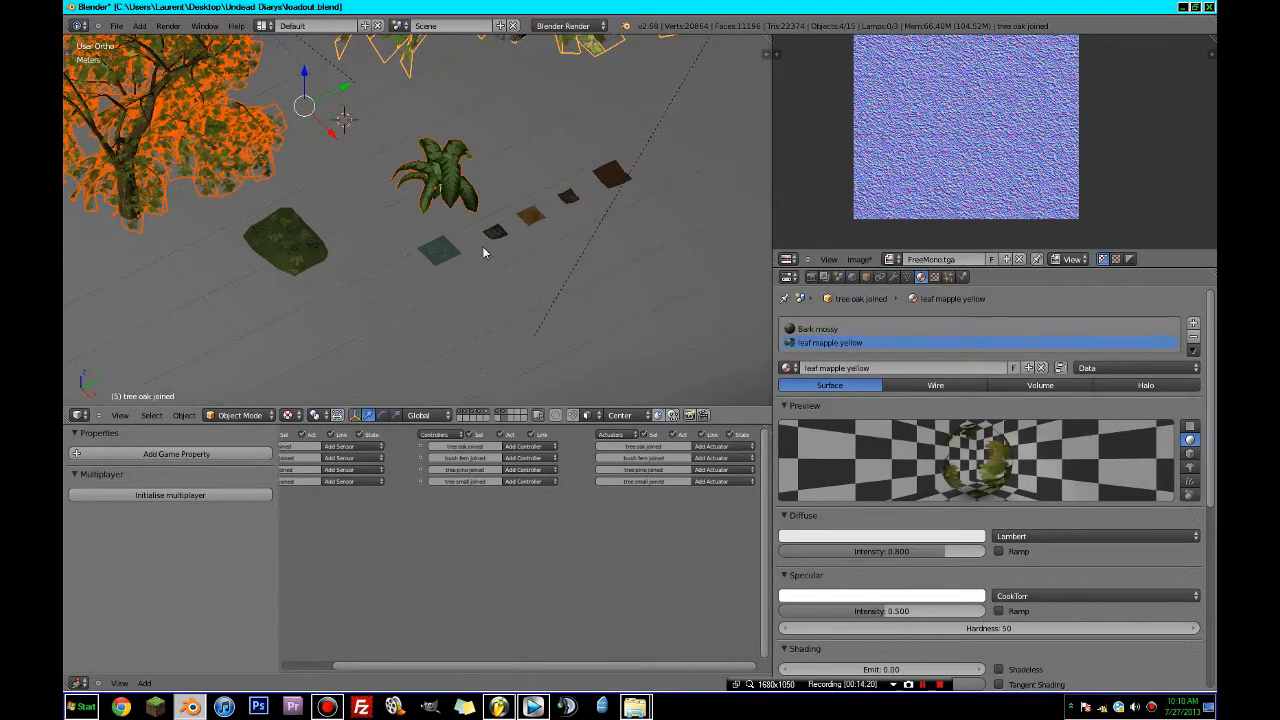
pyautogui.scroll(-5, 483, 253)
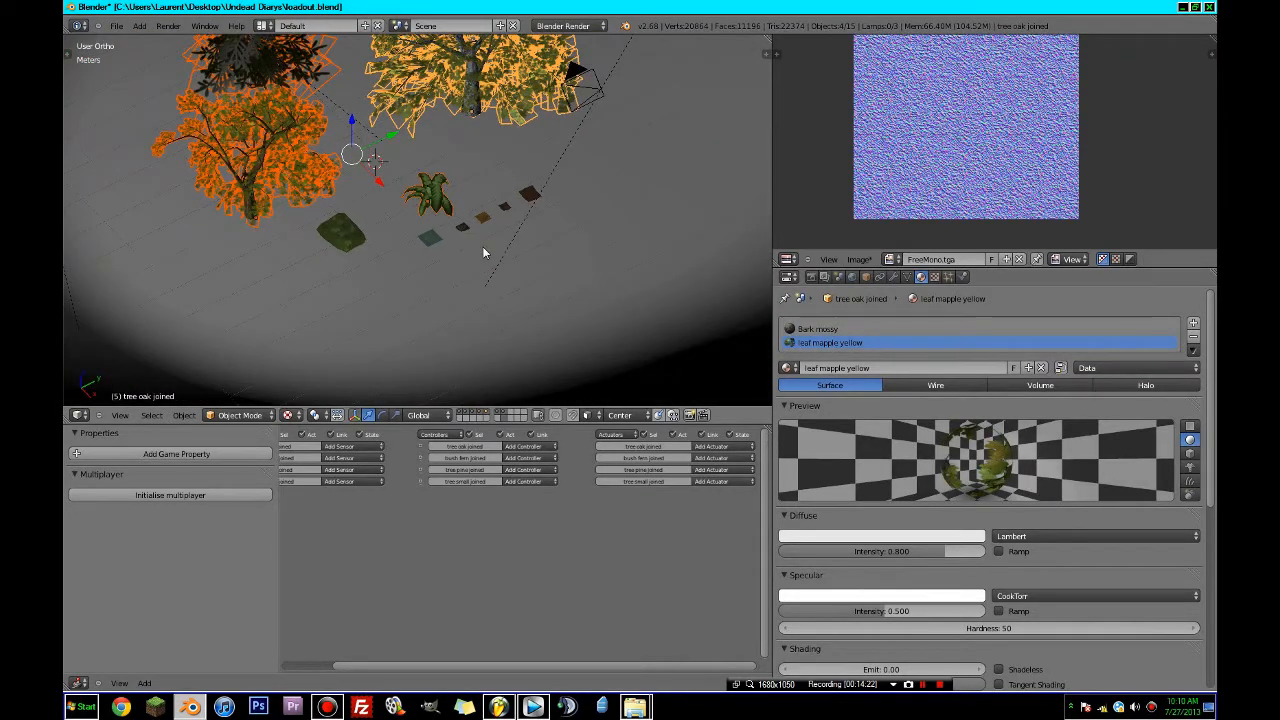
pyautogui.hotkey('ctrl', 'l')
pyautogui.moveTo(484, 252)
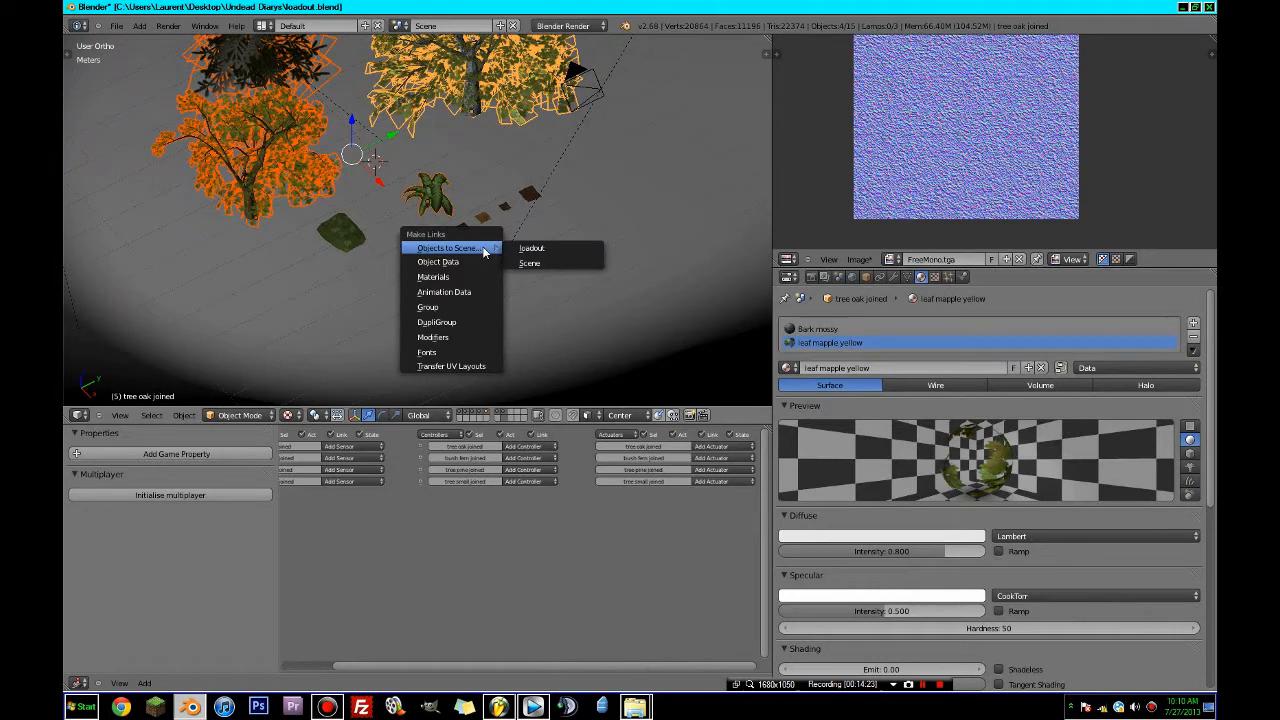
pyautogui.click(539, 248)
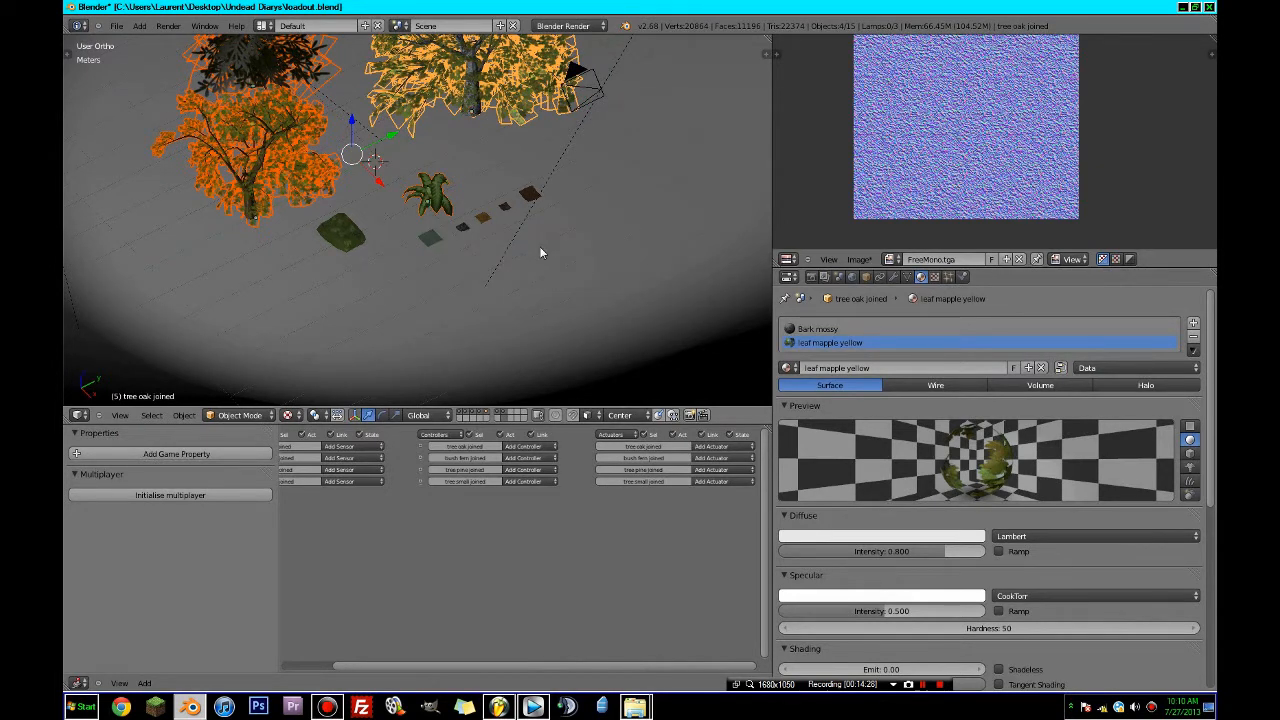
# - Switch back to the loadout scene and display the viewport in wireframe
pyautogui.click(511, 26)
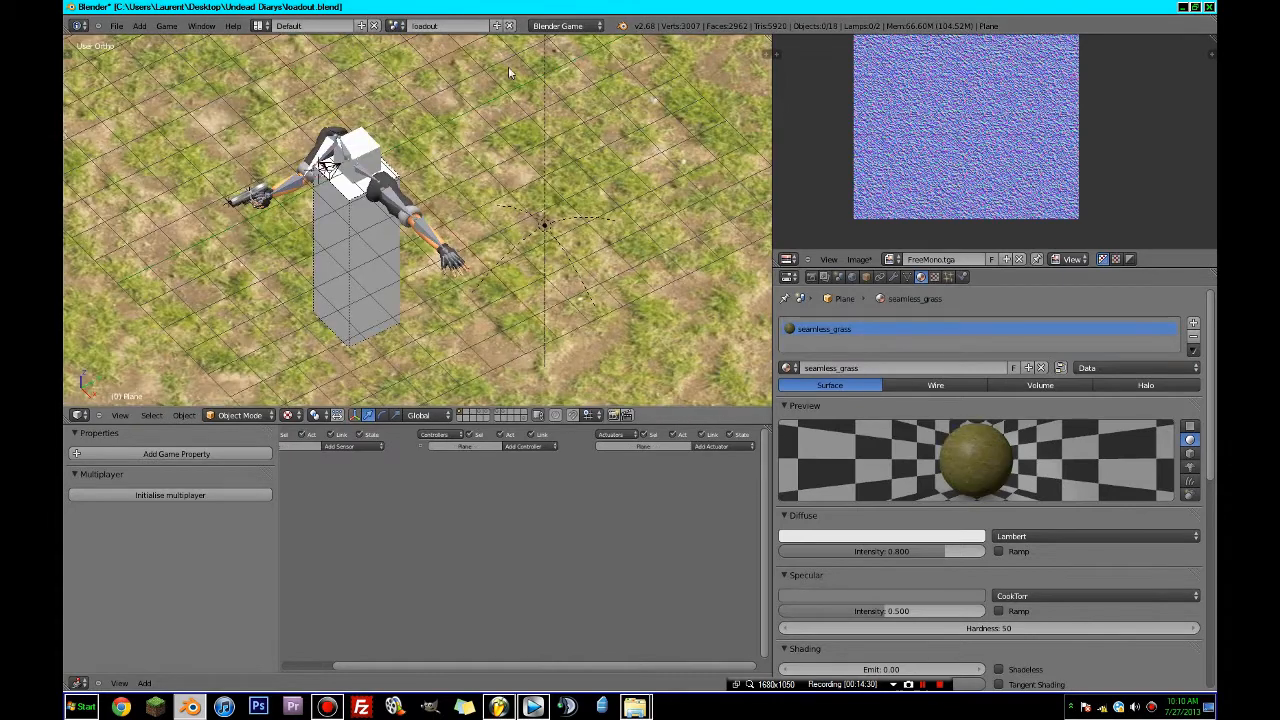
pyautogui.scroll(-12, 491, 337)
pyautogui.press('z')
pyautogui.scroll(8, 490, 339)
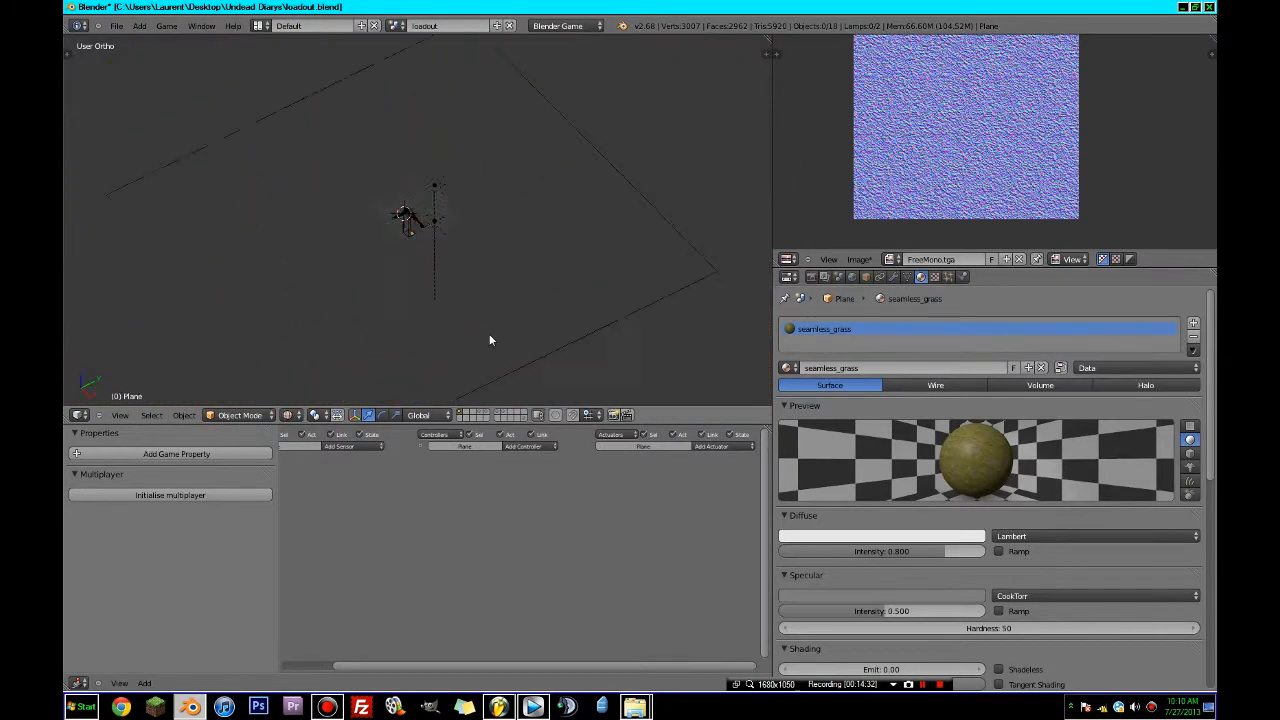
pyautogui.scroll(3, 489, 340)
# - Show only the layers holding the linked trees and fern together, and deselect all objects
pyautogui.click(483, 412)
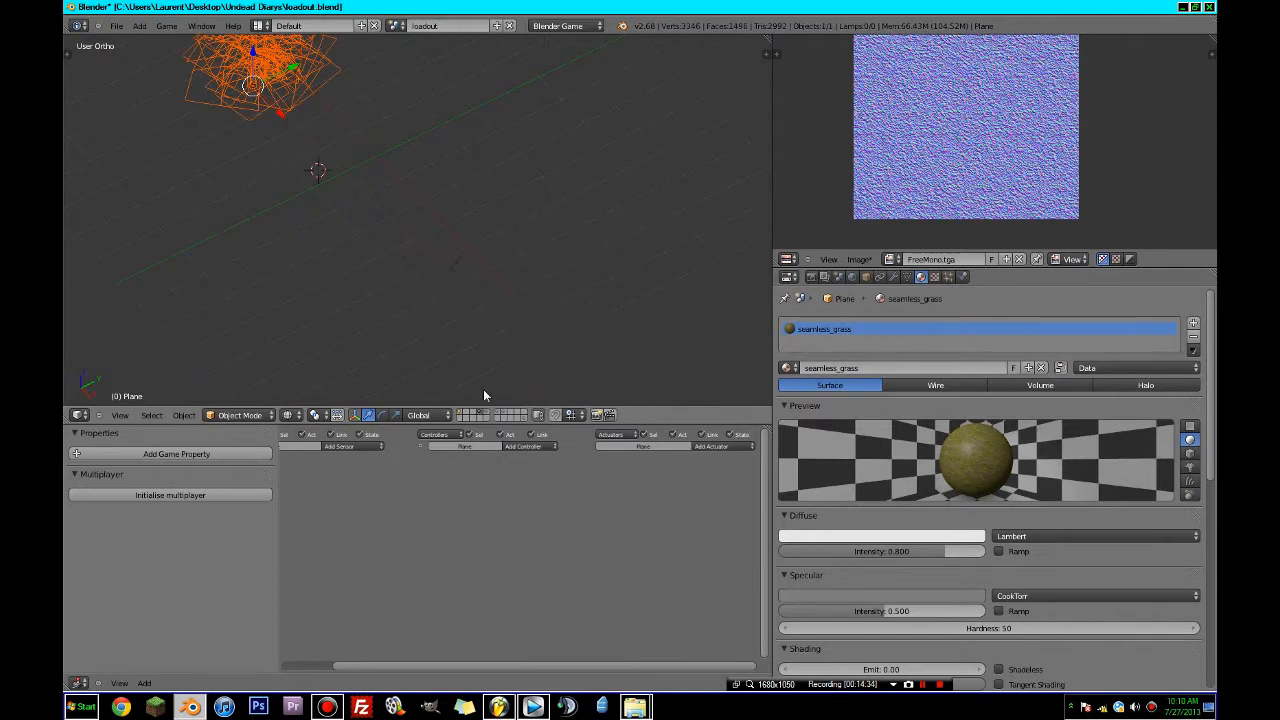
pyautogui.scroll(-4, 462, 286)
pyautogui.keyDown('shift'); pyautogui.click(488, 414); pyautogui.keyUp('shift')
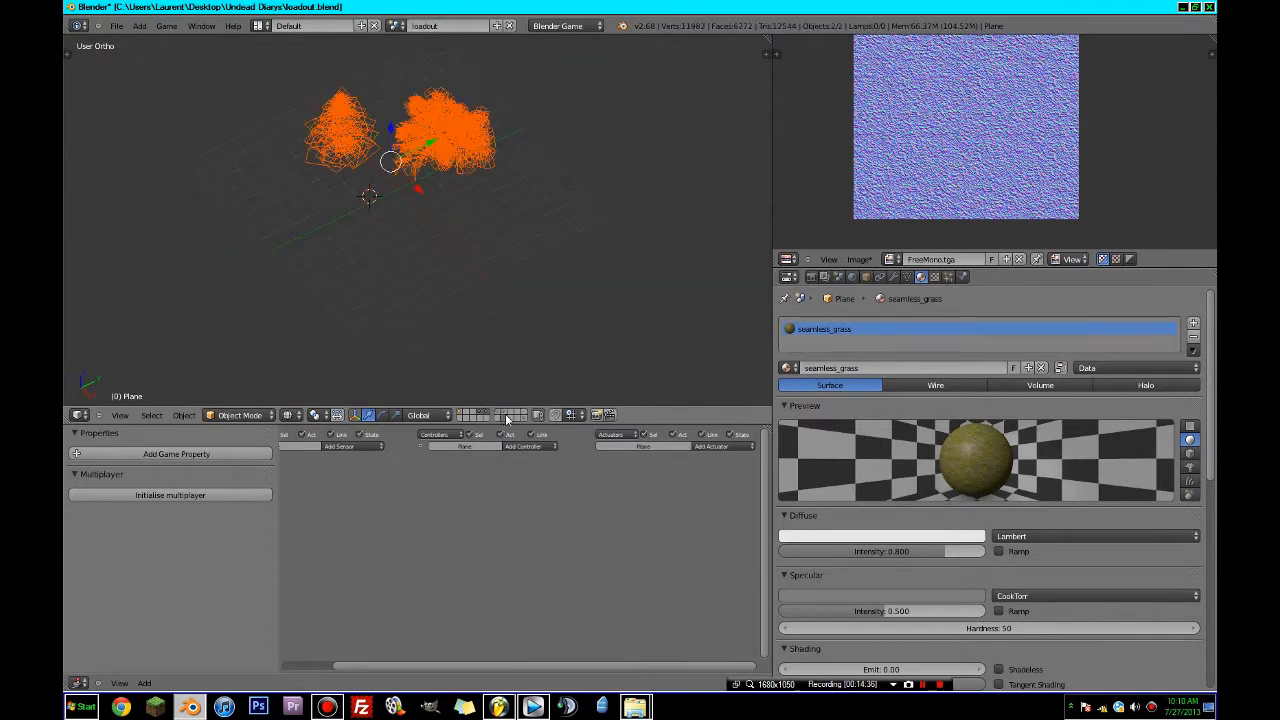
pyautogui.keyDown('shift'); pyautogui.click(498, 414); pyautogui.keyUp('shift')
pyautogui.press('a')
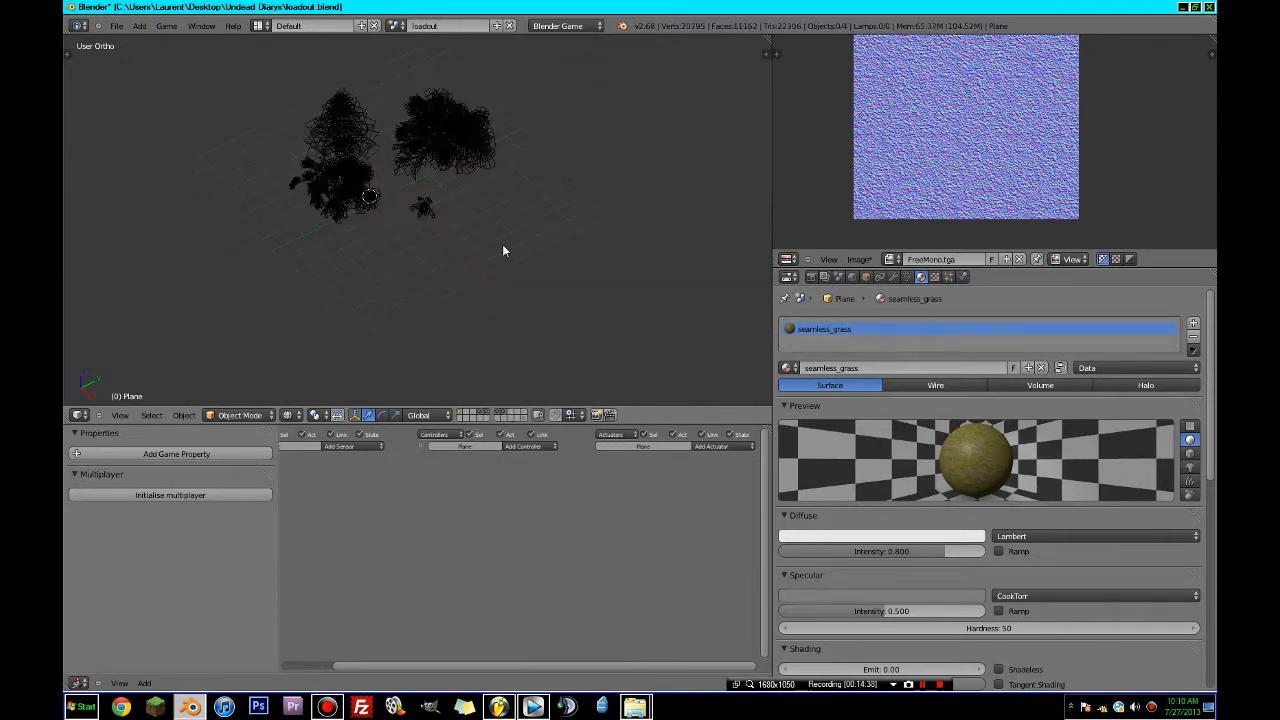
# - Select all the linked trees and the fern, move them to the first layer, and show that layer
pyautogui.press('a')
pyautogui.press('m')
pyautogui.click(613, 275)
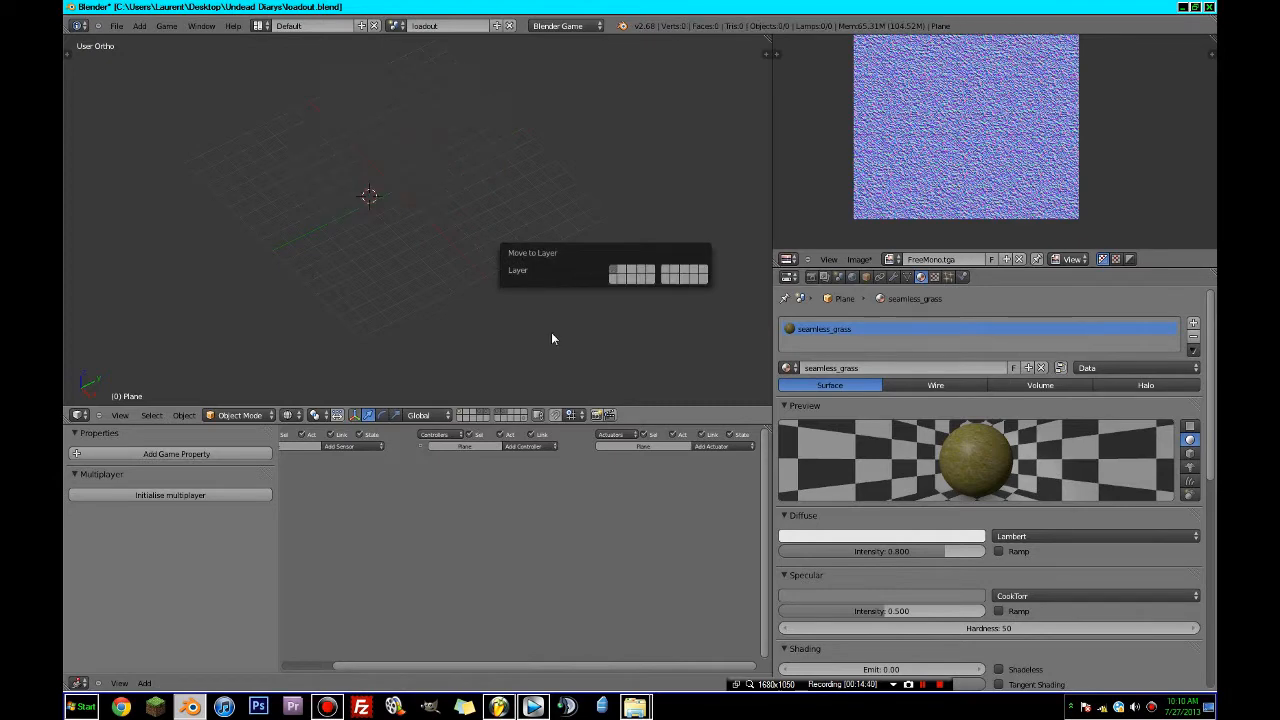
pyautogui.press('1')
# - Display the loadout scene with solid shading and switch the viewport shading to Texture
pyautogui.moveTo(548, 277); pyautogui.dragTo(431, 428, button='middle')
pyautogui.press('z')
pyautogui.moveTo(443, 312)
pyautogui.mouseDown(button='middle')
pyautogui.moveTo(393, 264)
pyautogui.moveTo(380, 300)
pyautogui.mouseUp(button='middle')
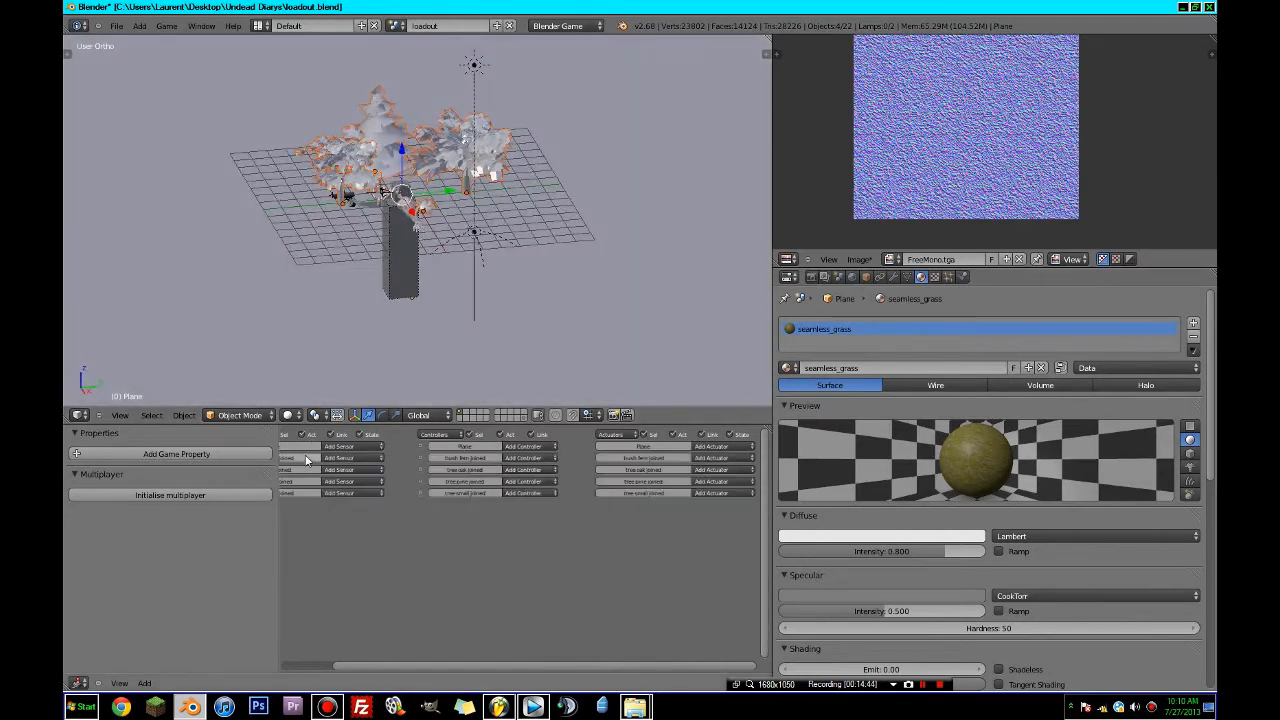
pyautogui.click(288, 415)
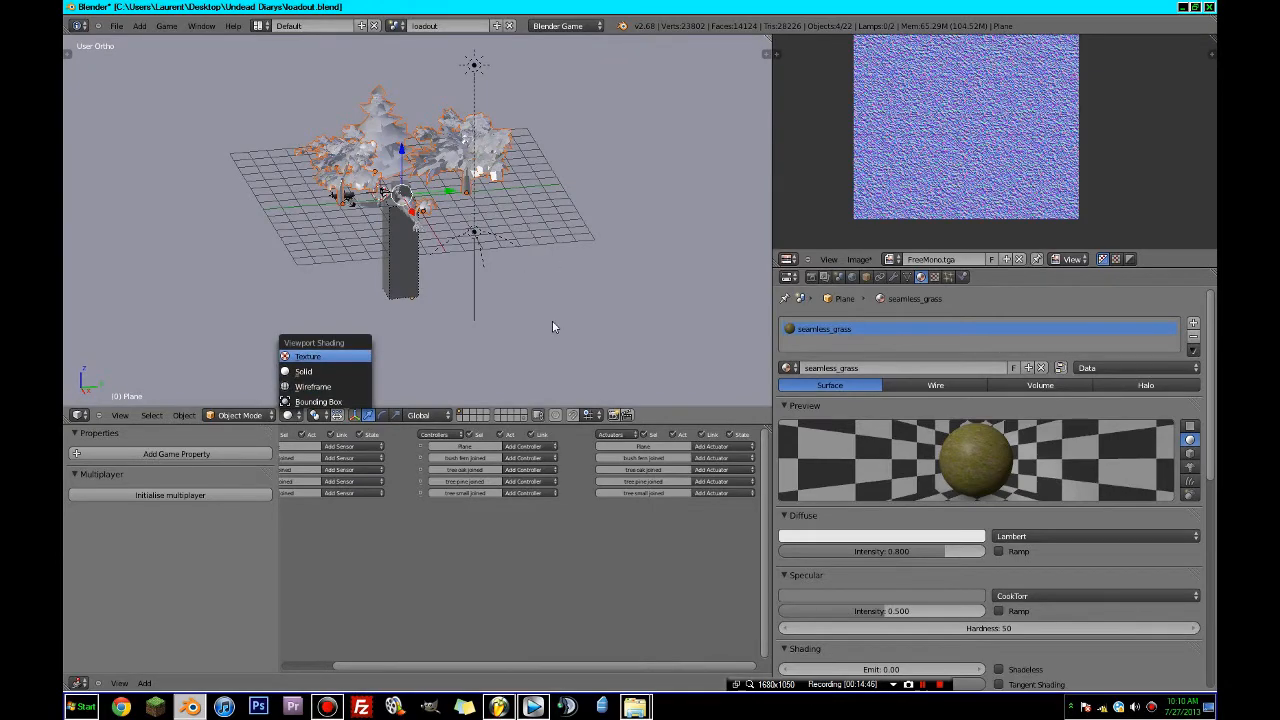
# - In front view, scale up the selected trees and fern together and lower them so their bases rest on the ground
pyautogui.scroll(-4, 533, 315)
pyautogui.press('KP_1')
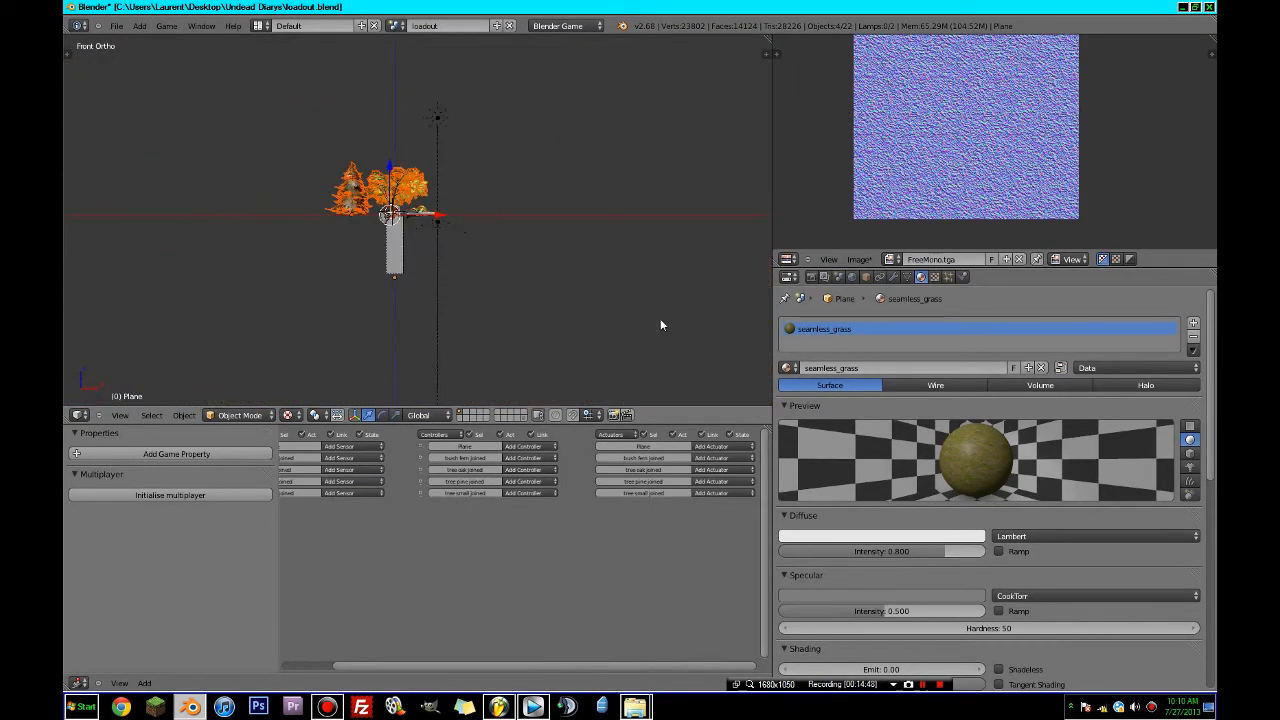
pyautogui.press('s')
pyautogui.click(557, 87)
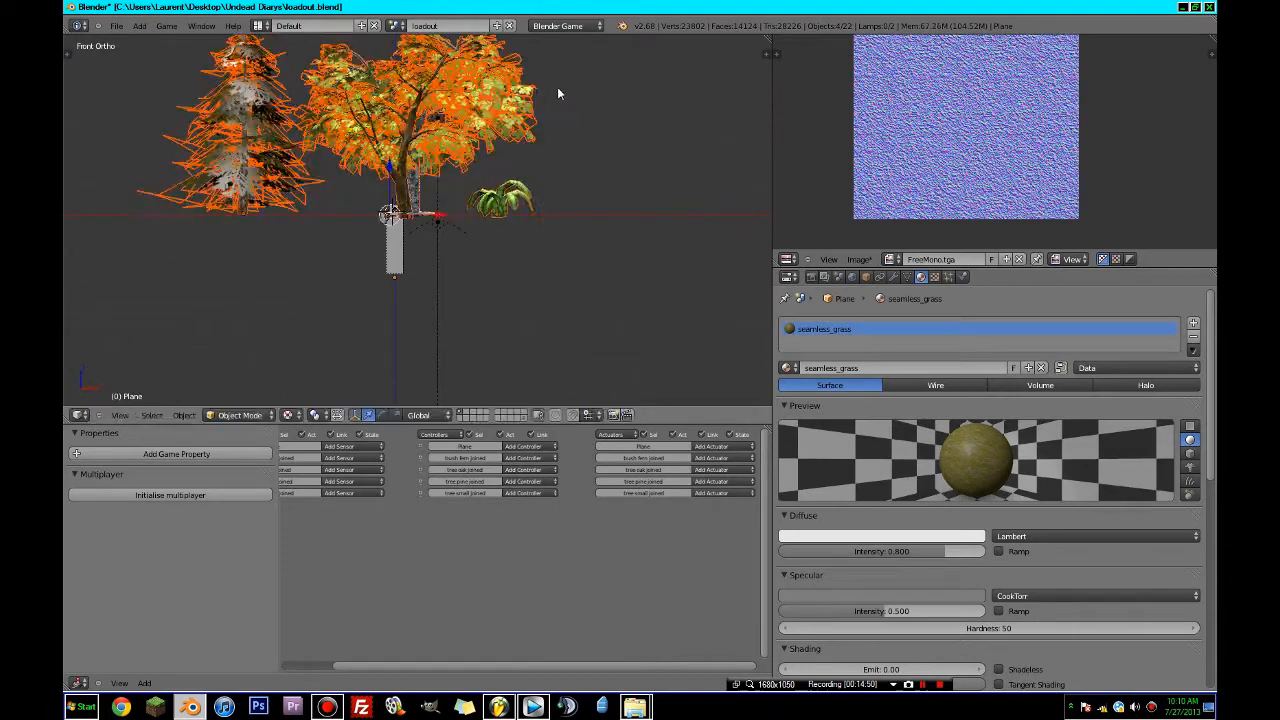
pyautogui.press('g')
pyautogui.click(575, 148)
pyautogui.press('s')
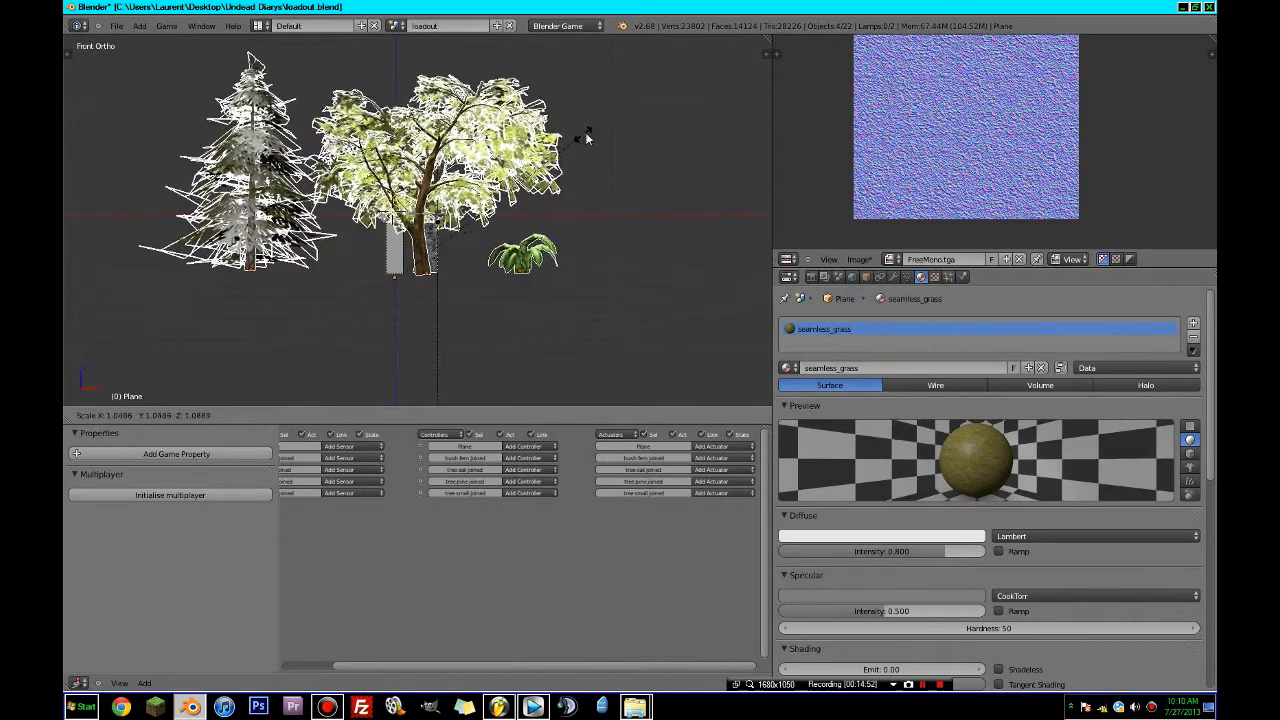
pyautogui.click(604, 129)
pyautogui.press('s')
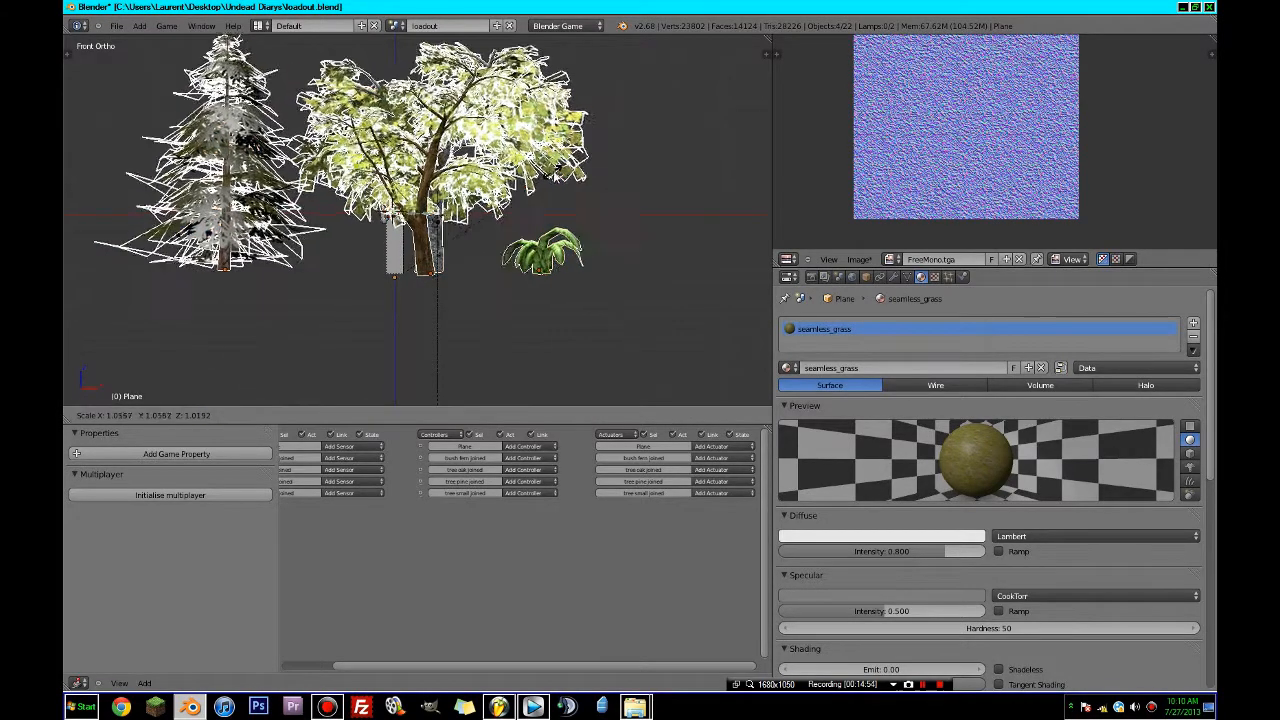
pyautogui.click(575, 163)
# - In top view, enlarge the grass ground plane to about one and a half times its size
pyautogui.press('KP_7')
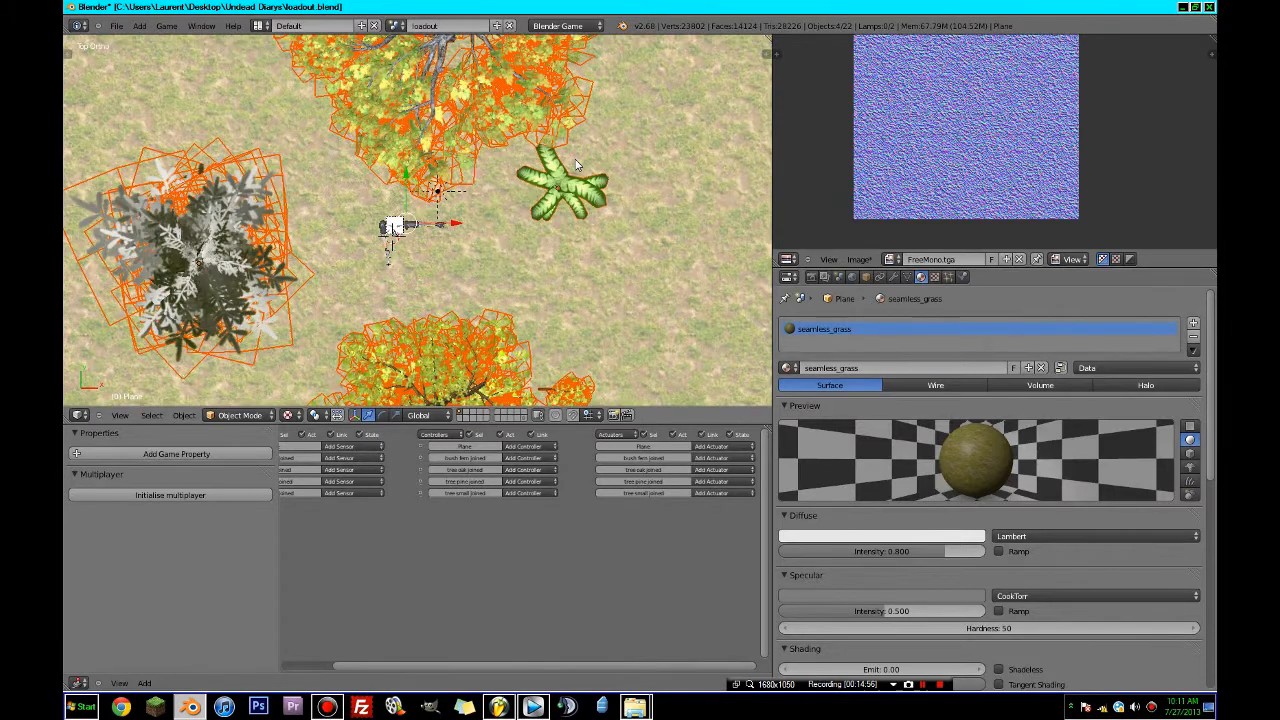
pyautogui.scroll(-8, 576, 160)
pyautogui.keyDown('shift'); pyautogui.moveTo(545, 155); pyautogui.dragTo(572, 187, button='middle'); pyautogui.keyUp('shift')
pyautogui.scroll(1, 572, 187)
pyautogui.rightClick(465, 199)
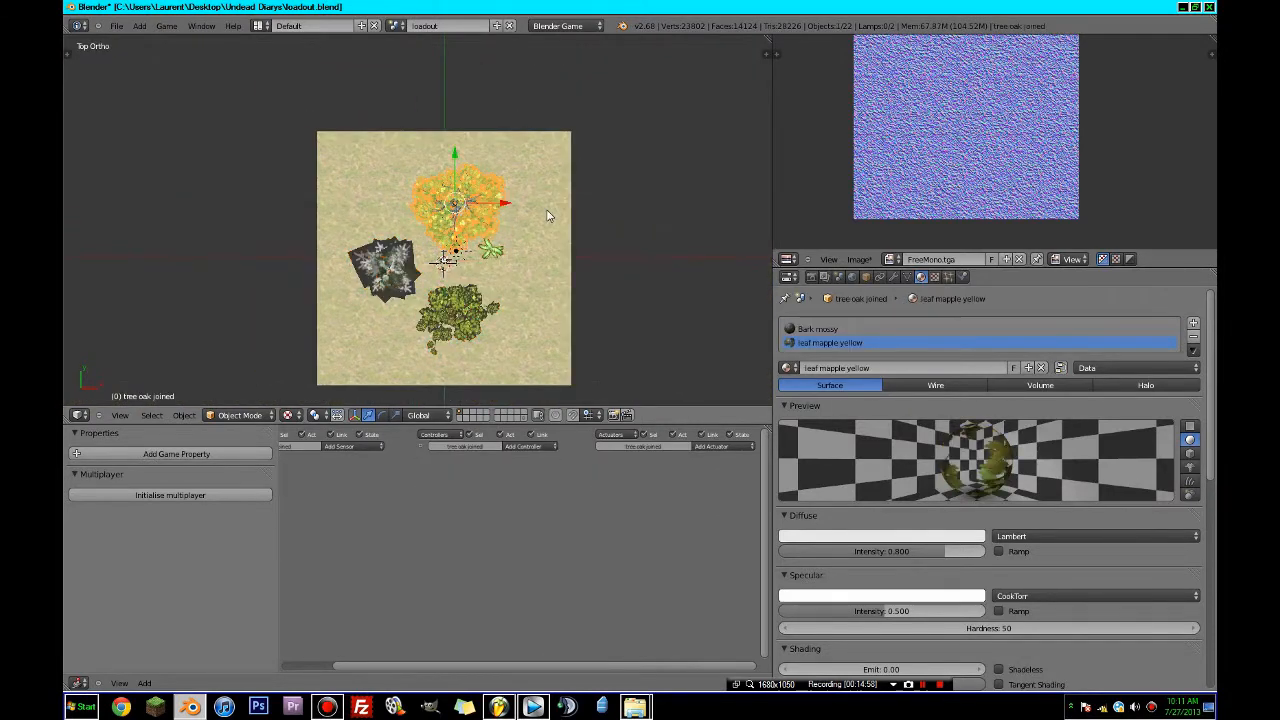
pyautogui.rightClick(550, 215)
pyautogui.scroll(2, 560, 212)
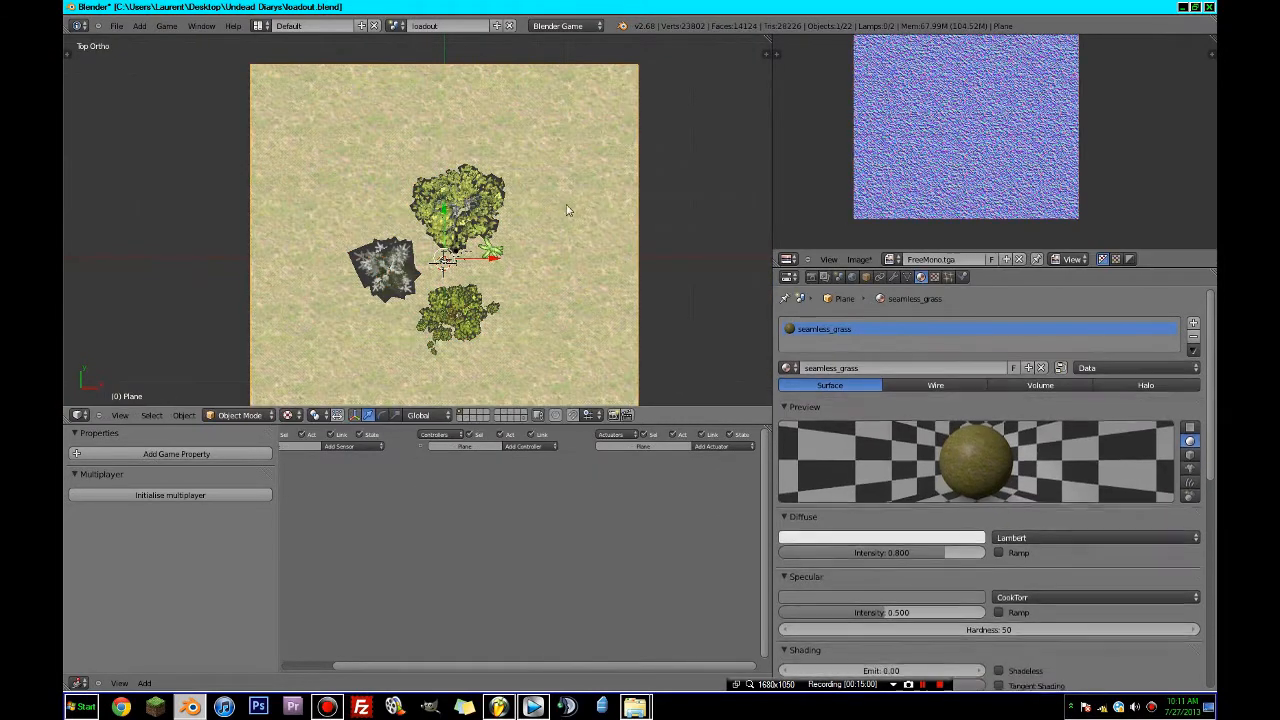
# - Move the oak to the ground's upper-left corner and the pine toward its right edge, above the middle, in top view
pyautogui.rightClick(460, 205)
pyautogui.press('g')
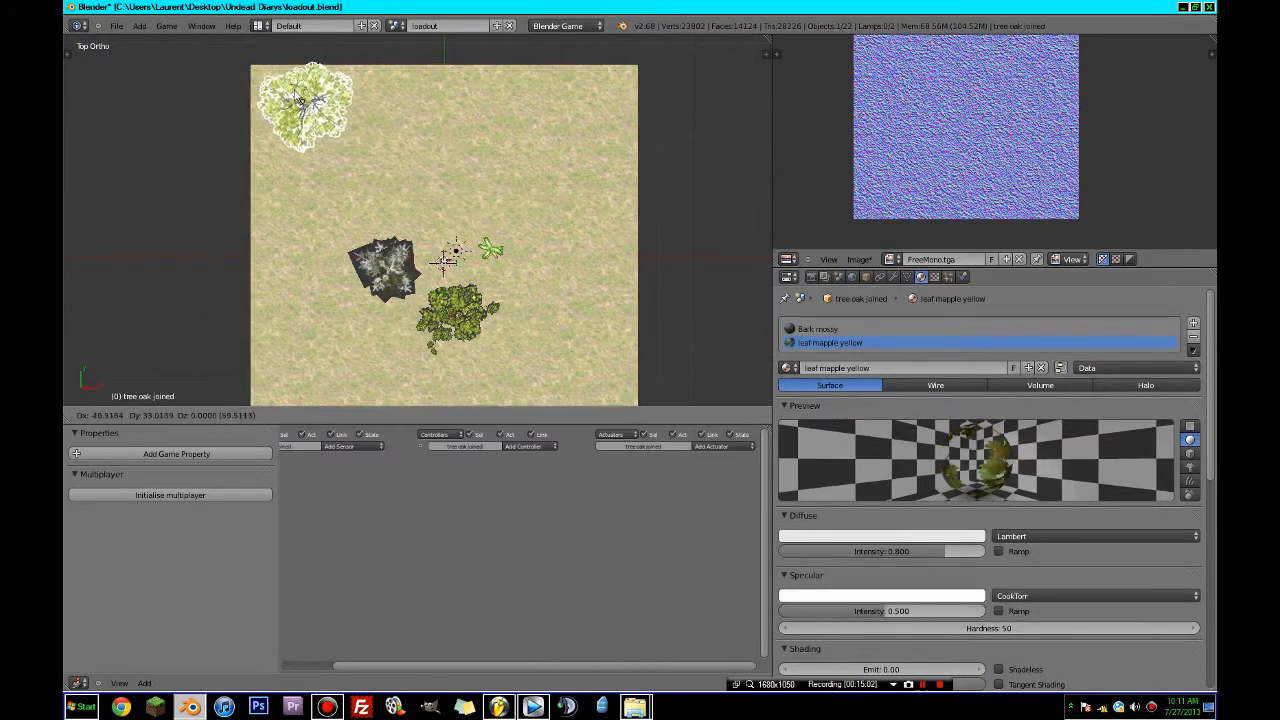
pyautogui.click(300, 101)
pyautogui.rightClick(380, 268)
pyautogui.press('g')
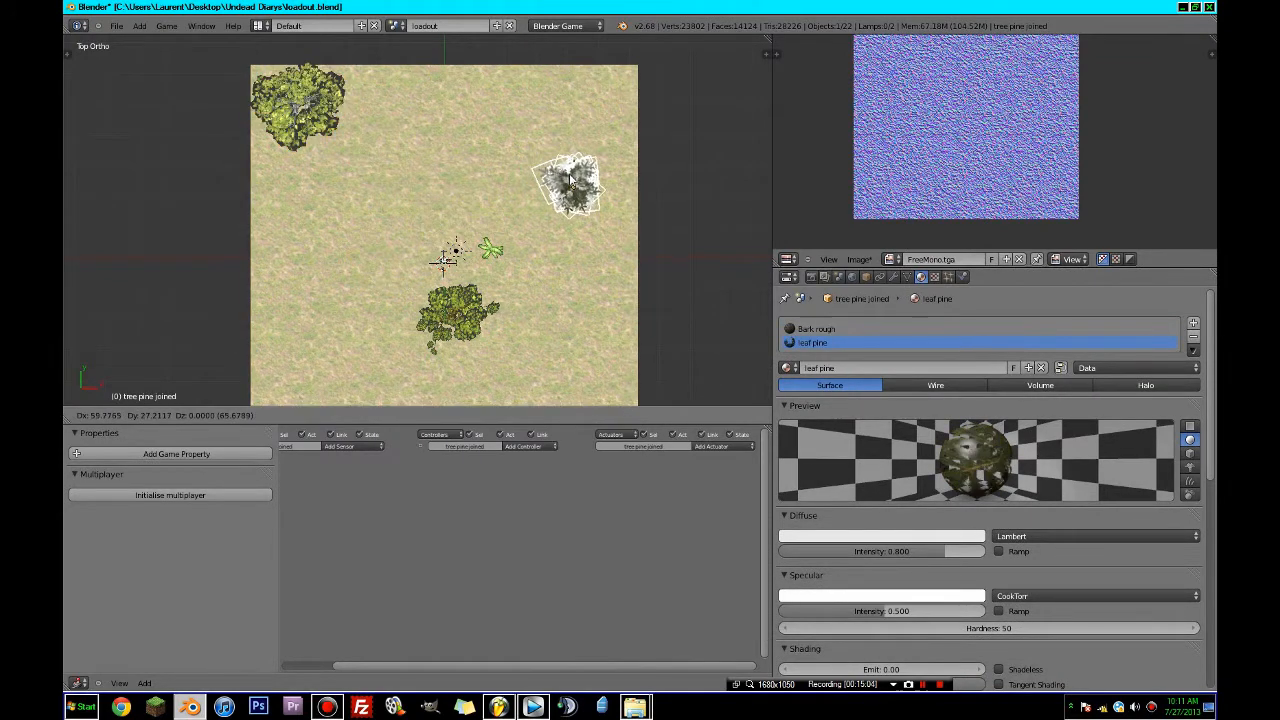
pyautogui.click(570, 178)
# - Duplicate the pine tree and move the copy just up and left of the original on the grass
pyautogui.hotkey('shift', 'd')
pyautogui.rightClick(607, 141)
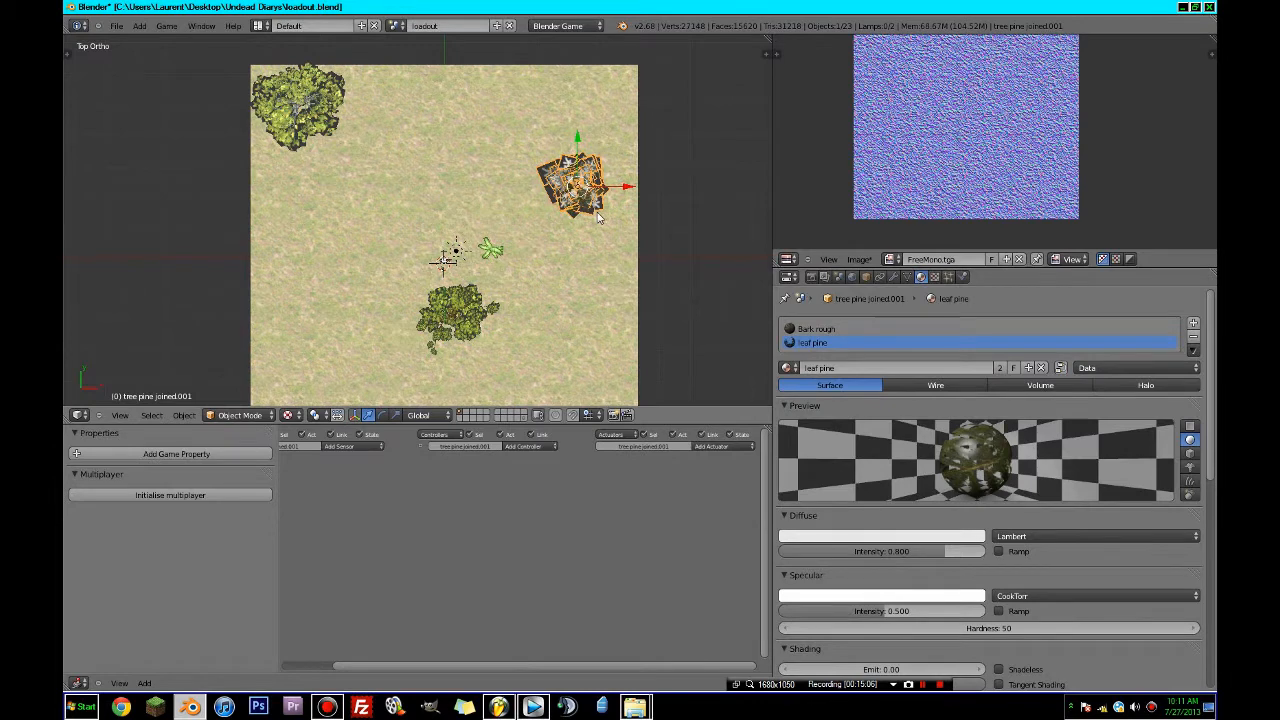
pyautogui.press('g')
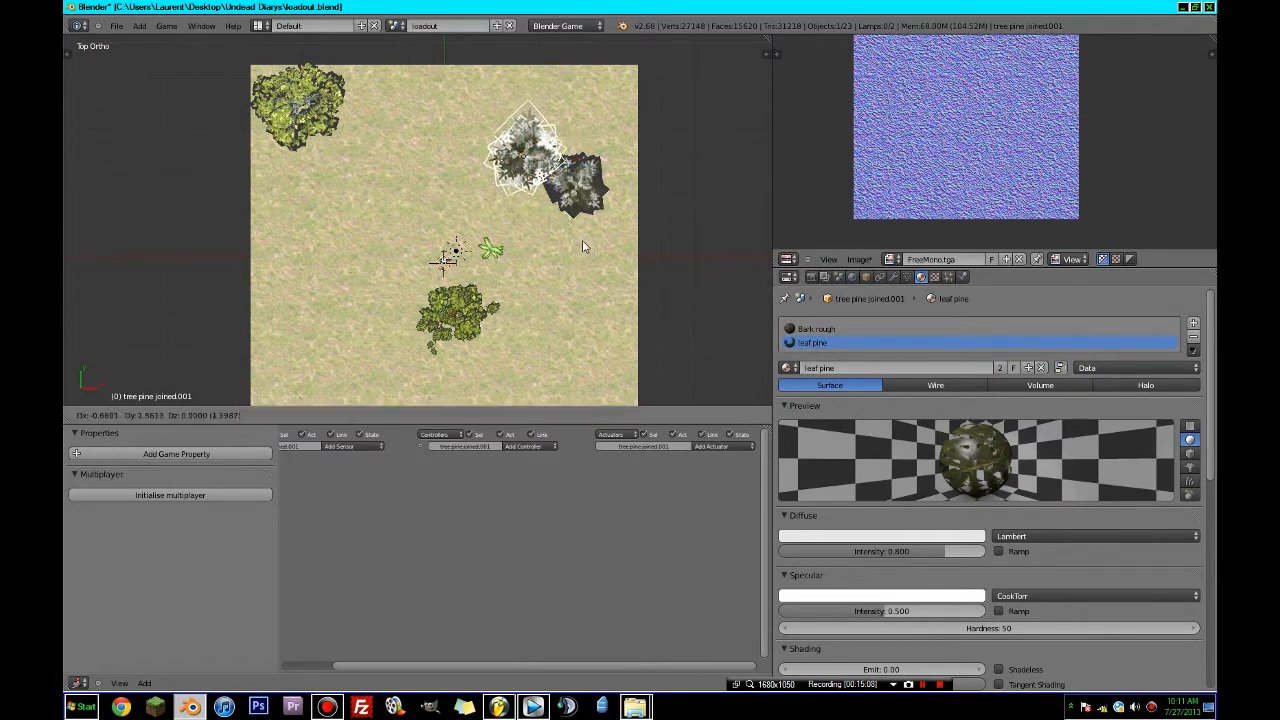
# - Place the duplicated pine beside the original and move the small tree to the lower-left corner of the ground plane
pyautogui.click(584, 247)
pyautogui.rightClick(484, 308)
pyautogui.keyDown('shift'); pyautogui.moveTo(484, 308); pyautogui.dragTo(487, 155, button='middle'); pyautogui.keyUp('shift')
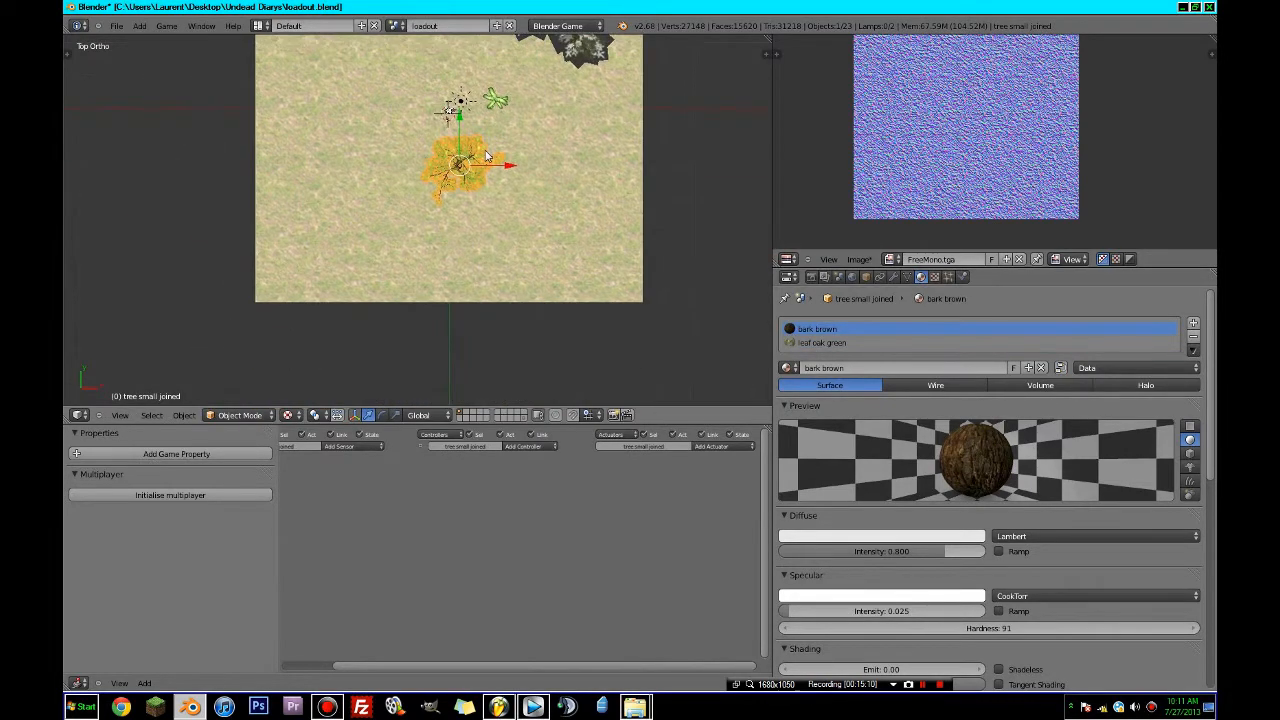
pyautogui.press('g')
pyautogui.click(346, 320)
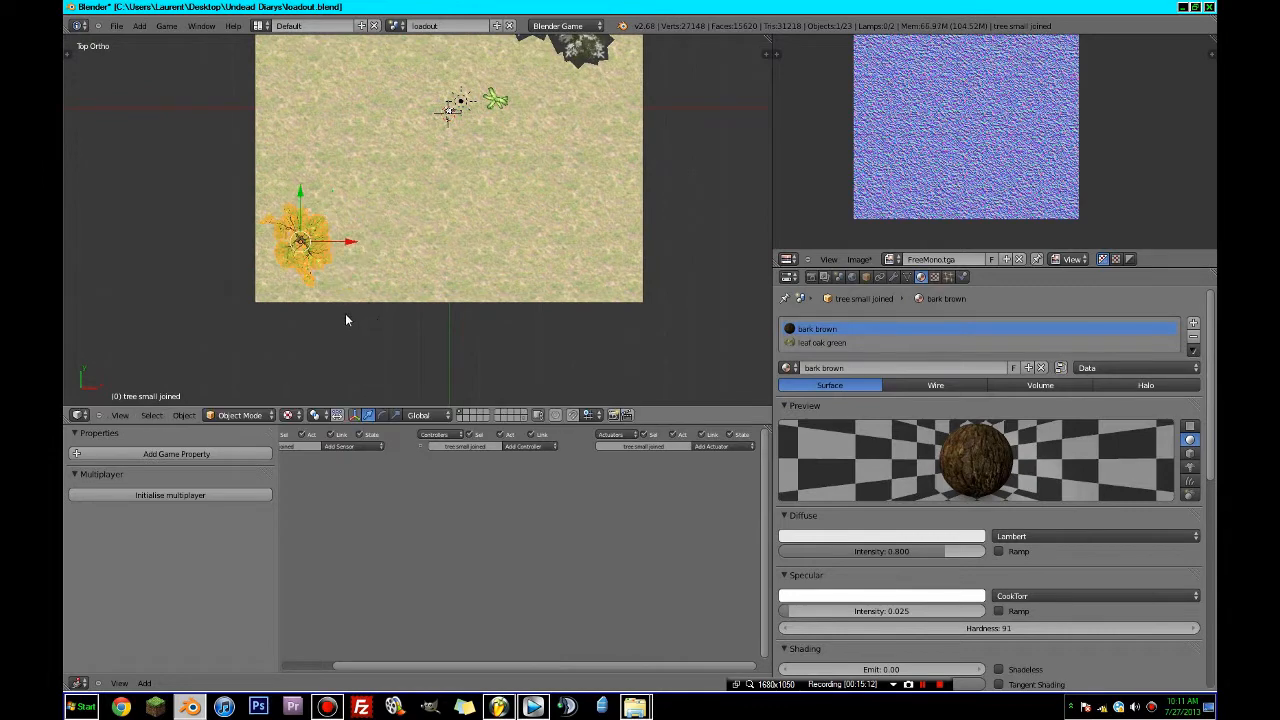
# - Duplicate the small tree, place the copy just to its right and scale the copy up
pyautogui.hotkey('shift', 'd')
pyautogui.click(410, 330)
pyautogui.press('s')
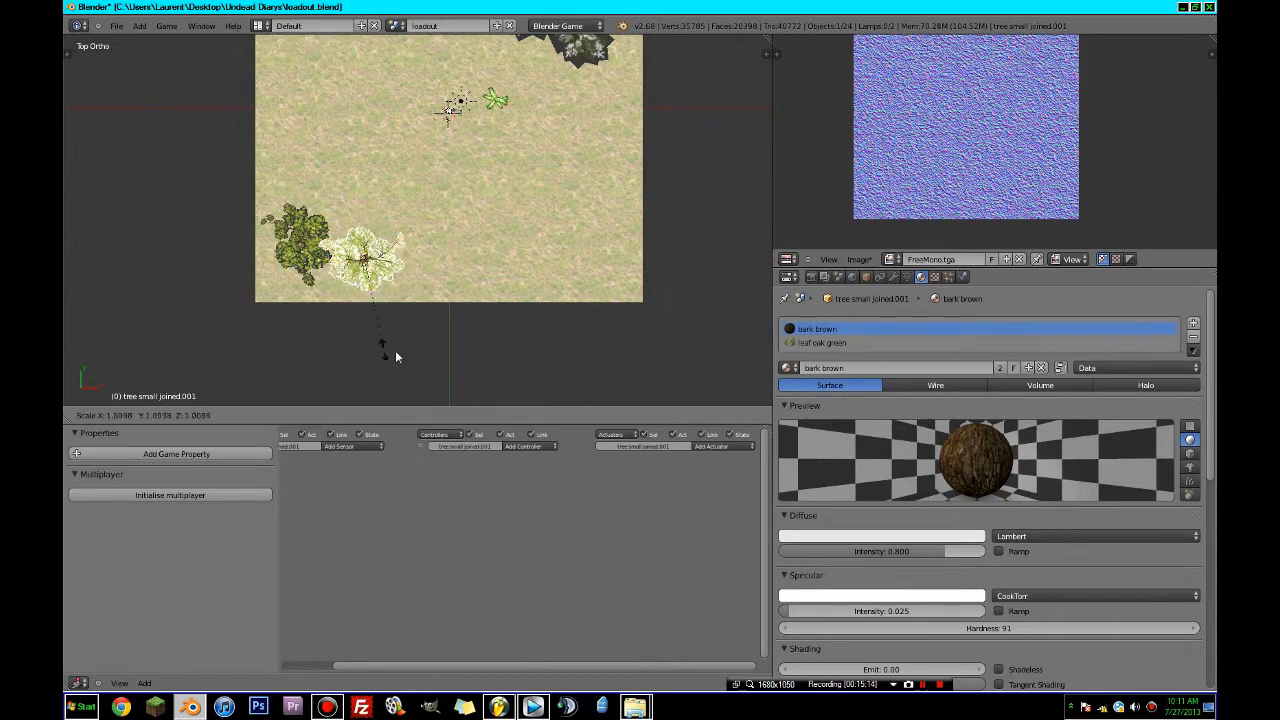
pyautogui.click(486, 369)
# - Move the fern next to the large tree in the ground plane's upper-left corner
pyautogui.moveTo(486, 369); pyautogui.dragTo(640, 118, button='middle')
pyautogui.moveTo(348, 192); pyautogui.dragTo(320, 400, button='middle')
pyautogui.rightClick(276, 238)
pyautogui.press('KP_7')
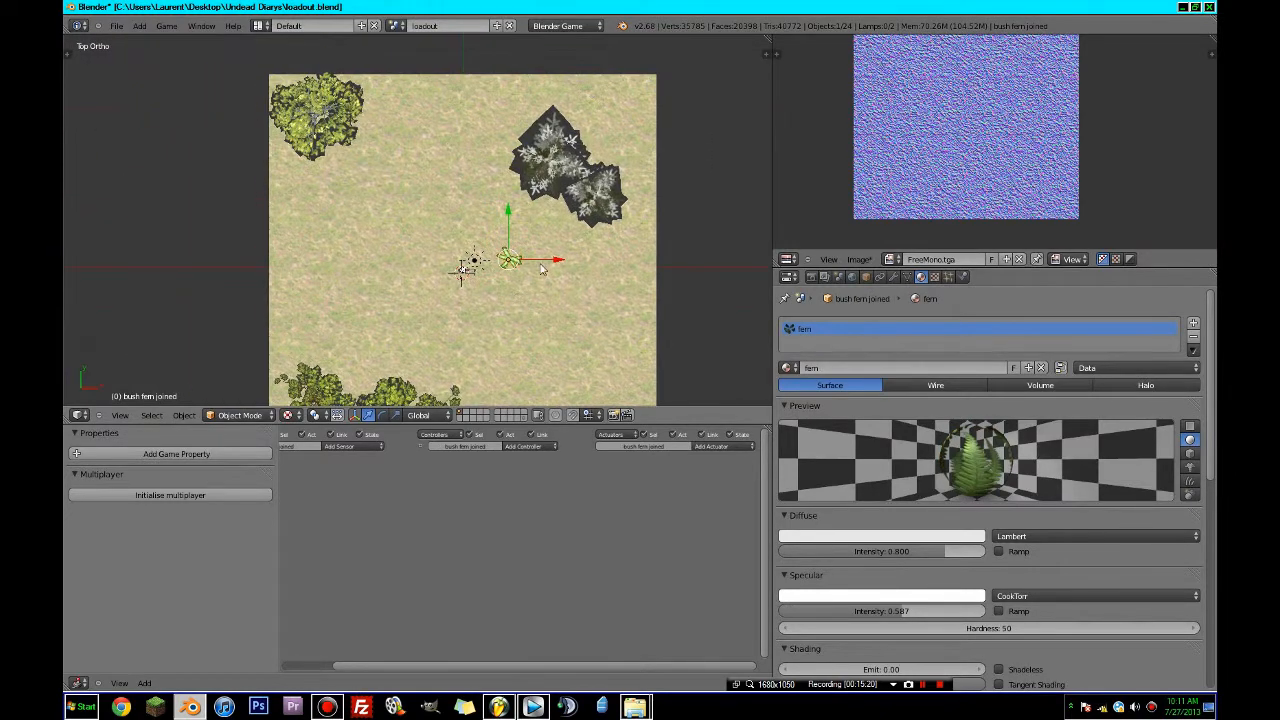
pyautogui.press('g')
pyautogui.click(408, 127)
# - Duplicate the fern twice, placing one copy near the ground's left edge and a rotated one beside the small trees
pyautogui.hotkey('shift', 'd')
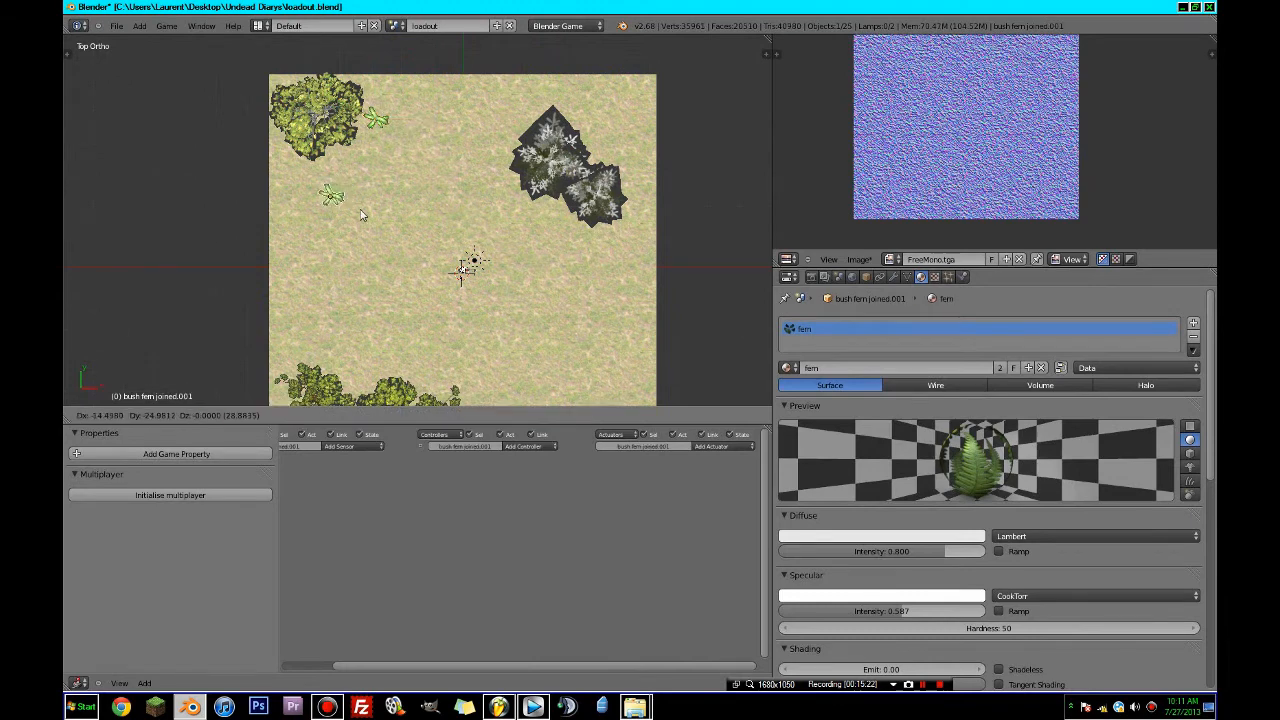
pyautogui.click(377, 198)
pyautogui.hotkey('shift', 'd')
pyautogui.click(467, 342)
pyautogui.press('r')
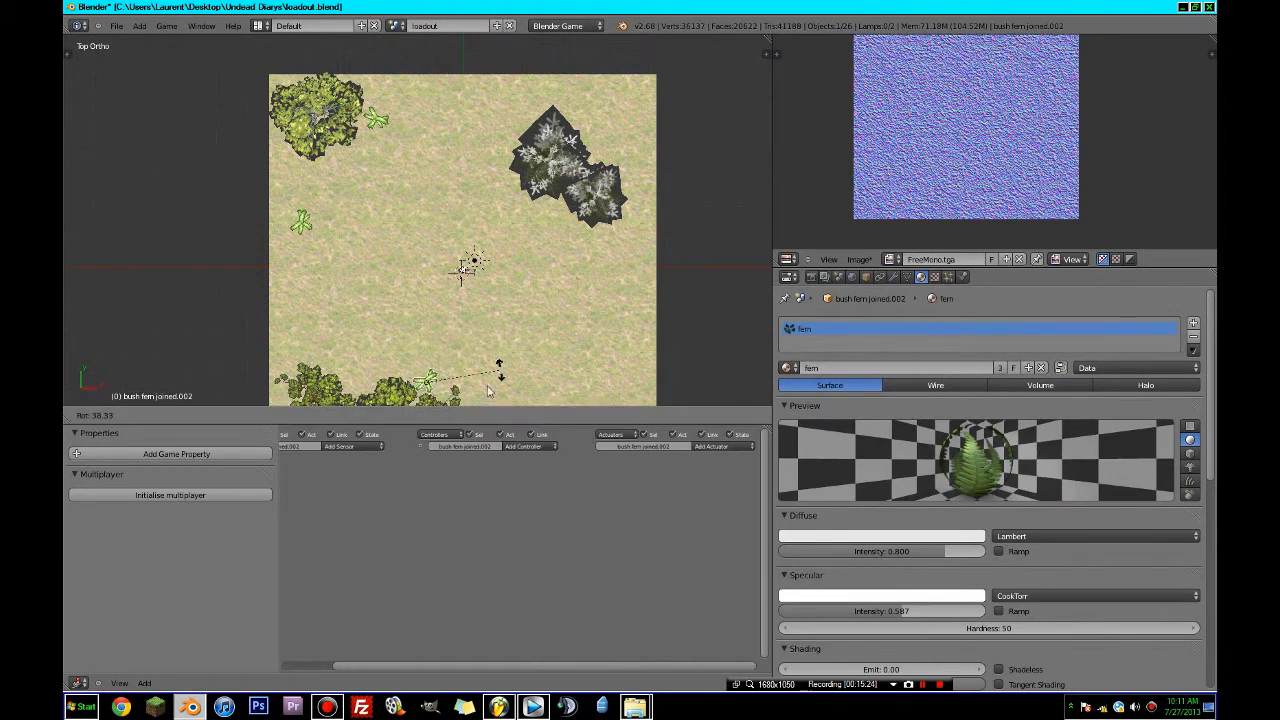
pyautogui.click(385, 418)
# - Duplicate the fern to a spot just below the two pines and rotate the copy
pyautogui.hotkey('shift', 'd')
pyautogui.click(679, 202)
pyautogui.press('r')
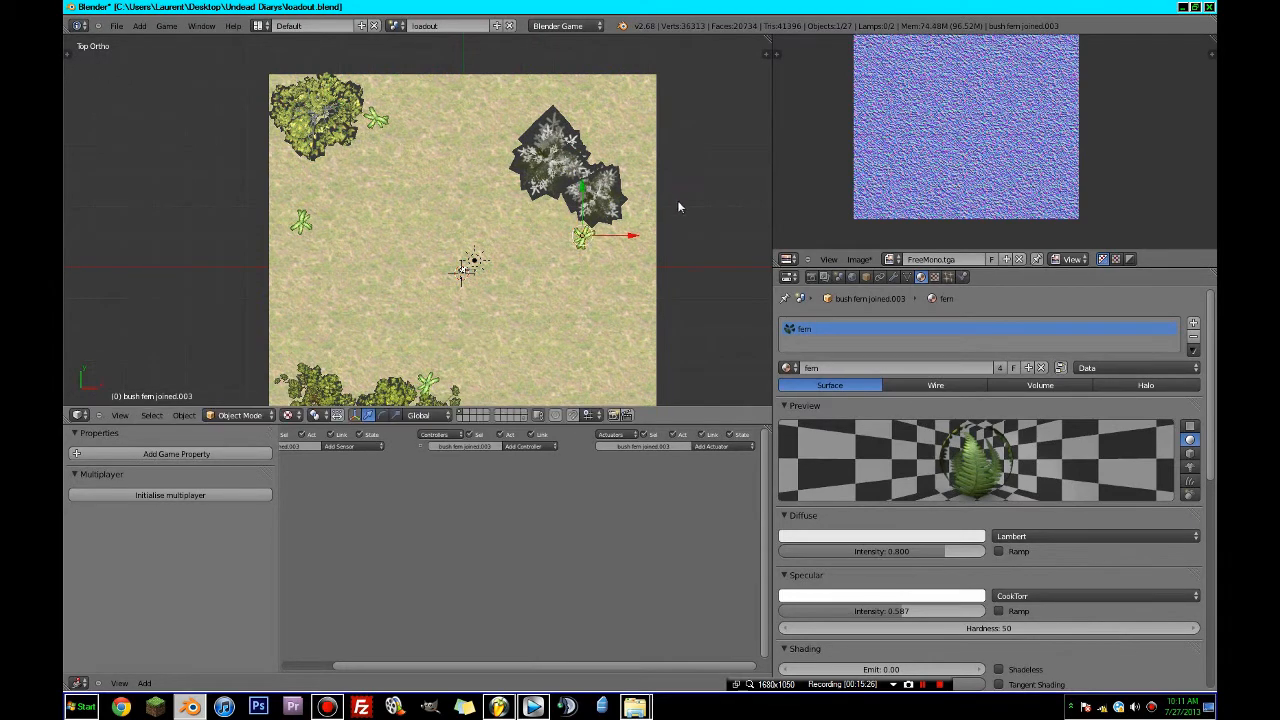
pyautogui.click(553, 127)
# - Place another rotated fern copy near the lower-right corner of the ground plane
pyautogui.keyDown('shift'); pyautogui.moveTo(579, 307); pyautogui.dragTo(510, 132, button='middle'); pyautogui.keyUp('shift')
pyautogui.hotkey('shift', 'd')
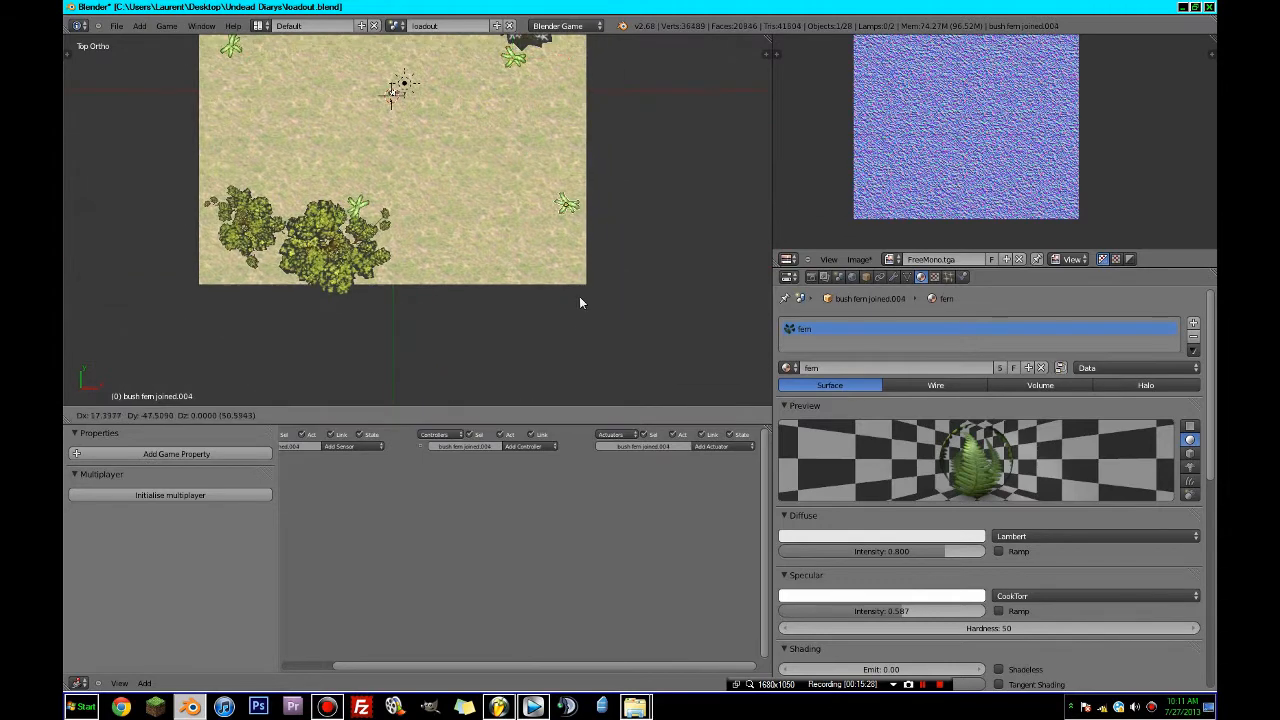
pyautogui.click(568, 300)
pyautogui.press('r')
pyautogui.click(568, 303)
# - Duplicate the fern once more, placing the copy at the left side of the pines and rotating it
pyautogui.keyDown('shift'); pyautogui.moveTo(551, 295); pyautogui.dragTo(571, 359, button='middle'); pyautogui.keyUp('shift')
pyautogui.hotkey('shift', 'd')
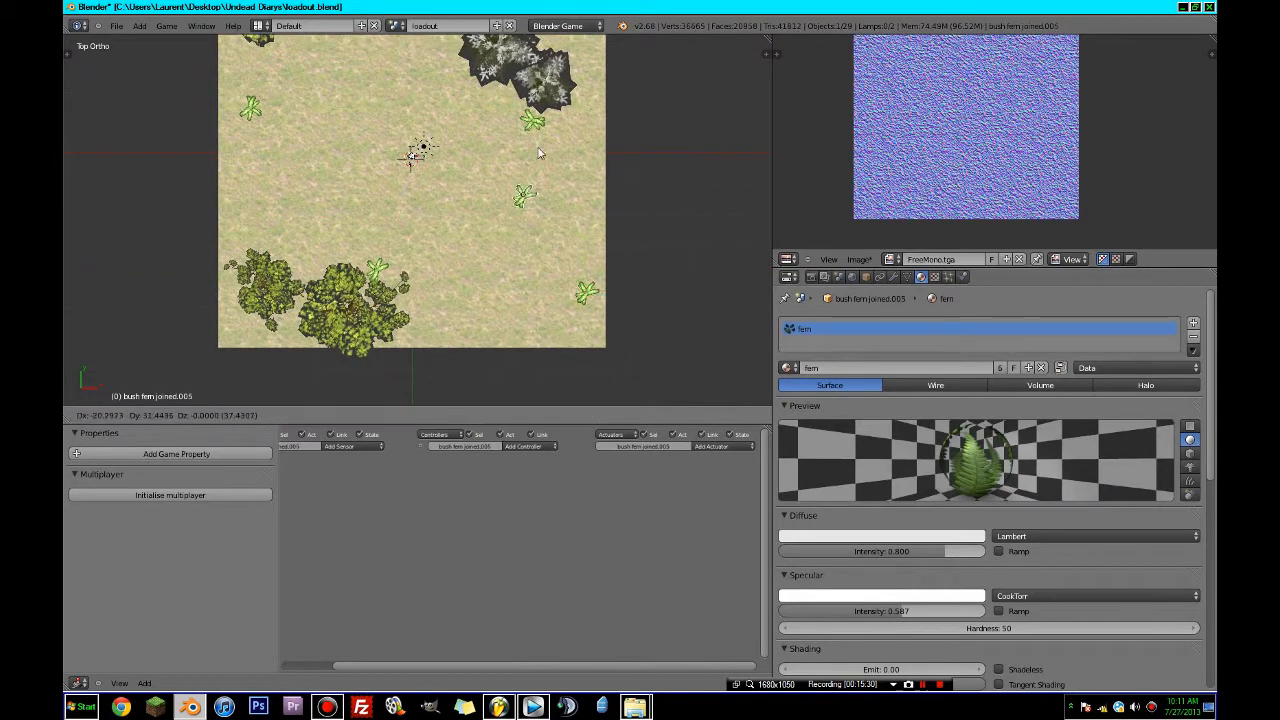
pyautogui.click(490, 120)
pyautogui.keyDown('shift'); pyautogui.moveTo(543, 90); pyautogui.dragTo(587, 288, button='middle'); pyautogui.keyUp('shift')
pyautogui.press('r')
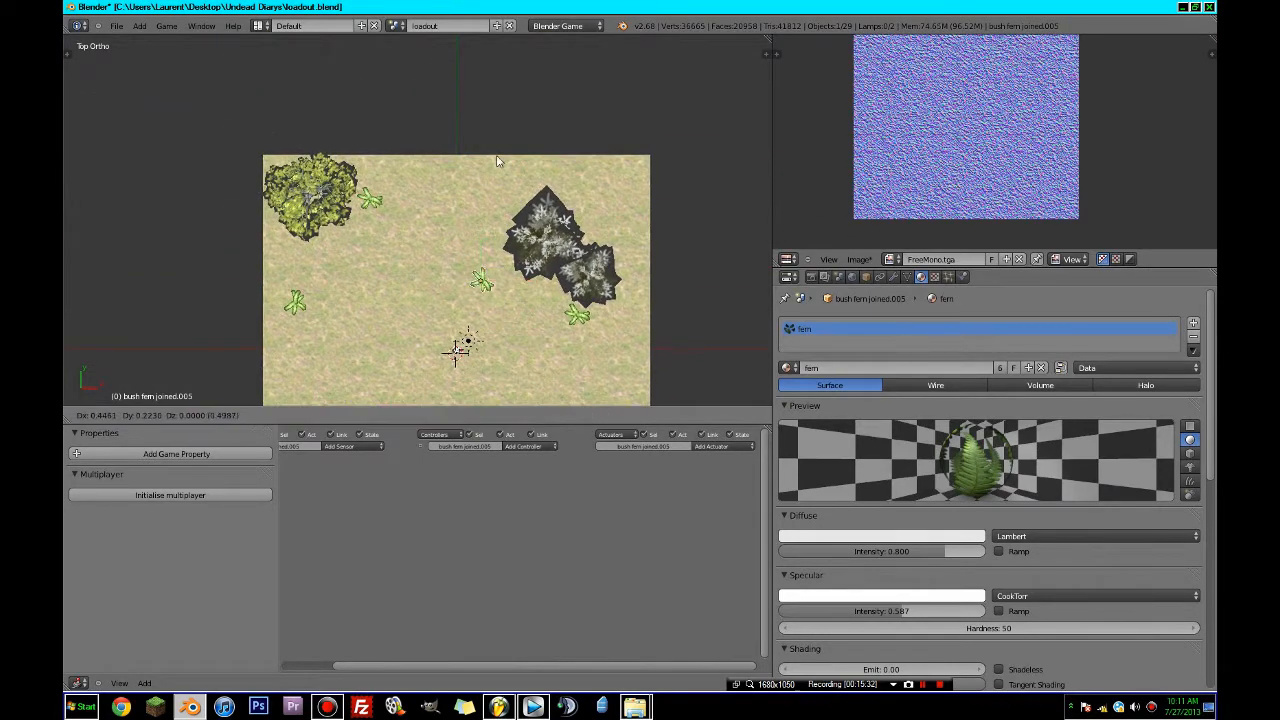
pyautogui.click(502, 137)
# - Save over loadout.blend and show the scene through the camera in a maximized viewport
pyautogui.hotkey('ctrl', 's')
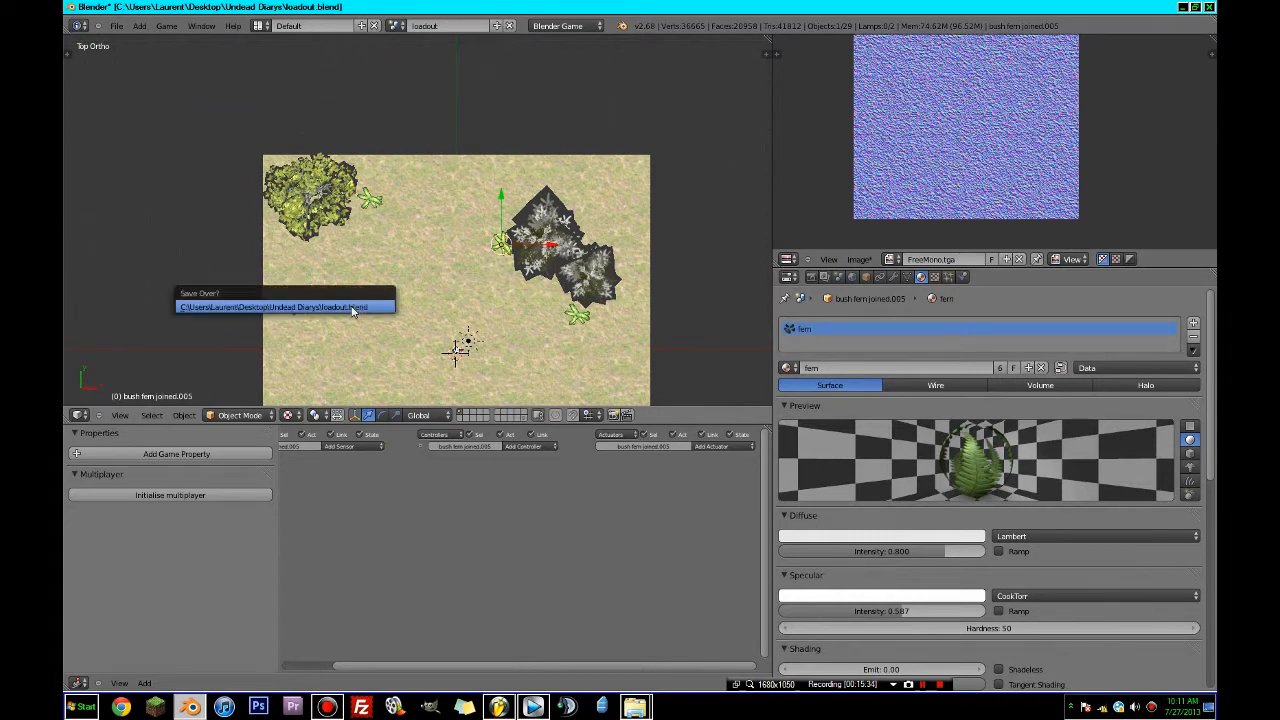
pyautogui.click(355, 308)
pyautogui.moveTo(441, 322); pyautogui.dragTo(353, 184, button='middle')
pyautogui.press('KP_0')
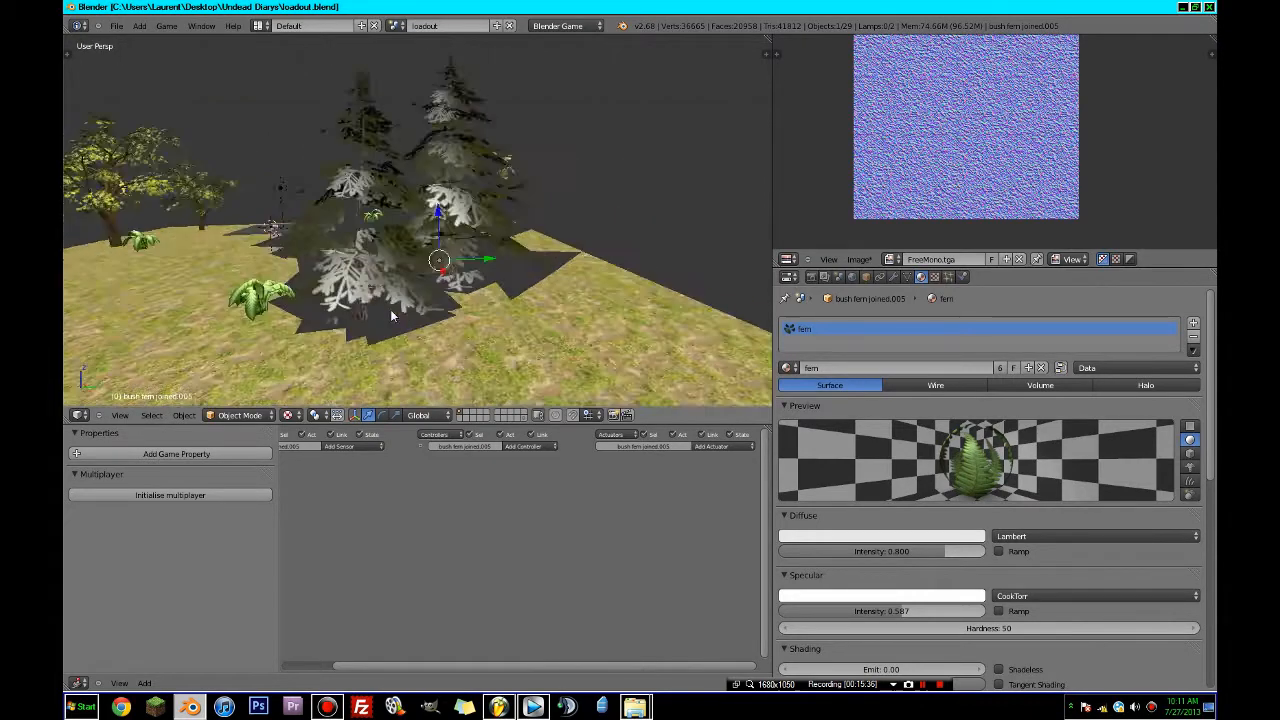
pyautogui.hotkey('shift', 'space')
pyautogui.hotkey('ctrl', 's')
pyautogui.click(506, 306)
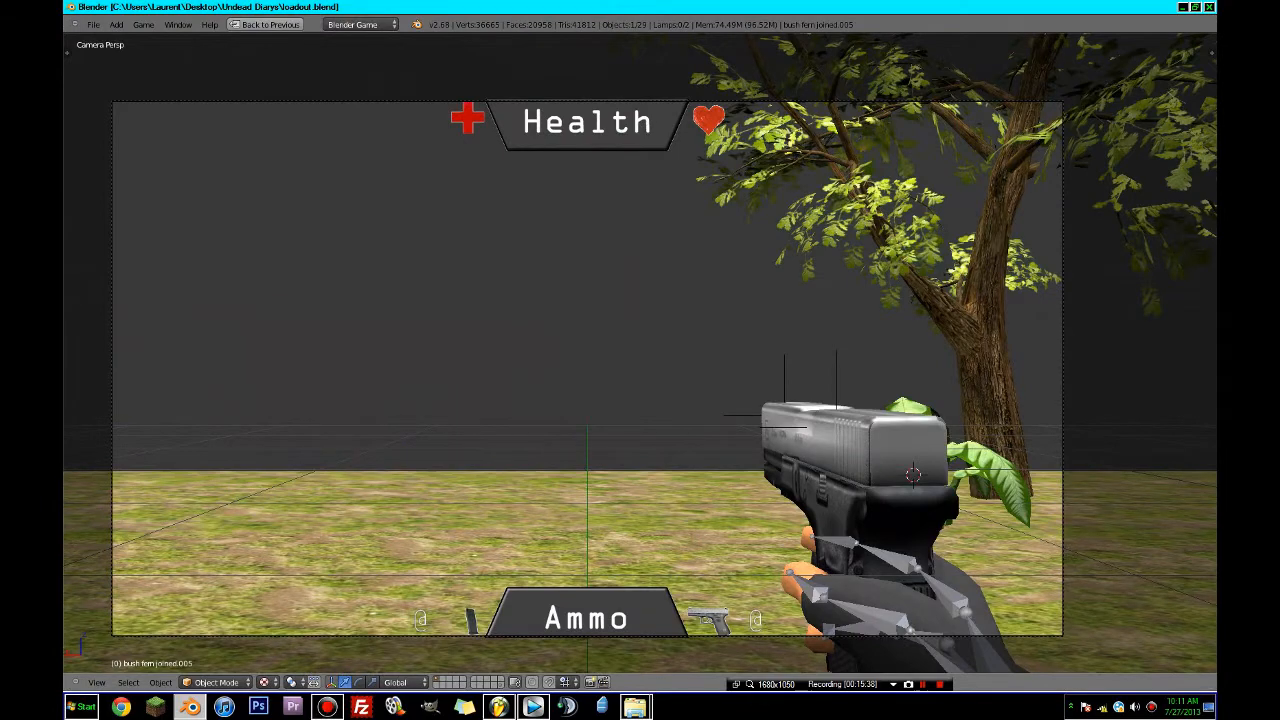
# - Run the game, walk up to a fern to check how its leaves look, and quit the game
pyautogui.press('p')
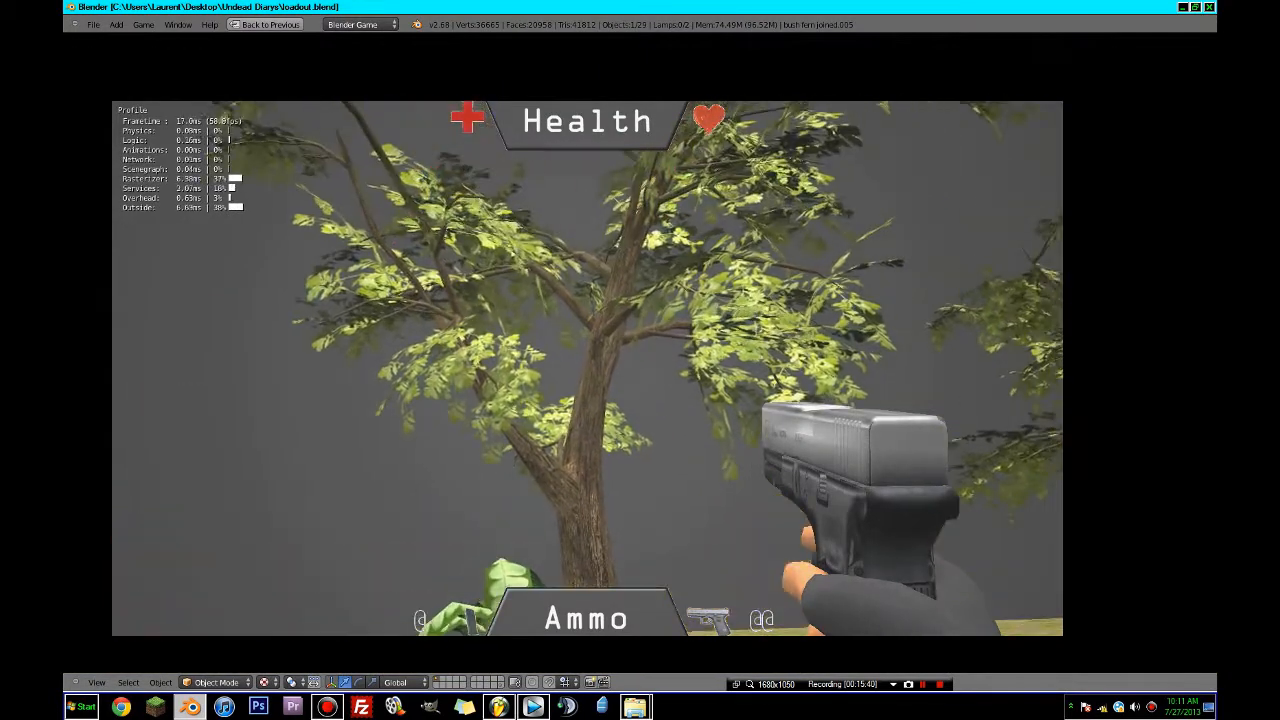
pyautogui.press('w')
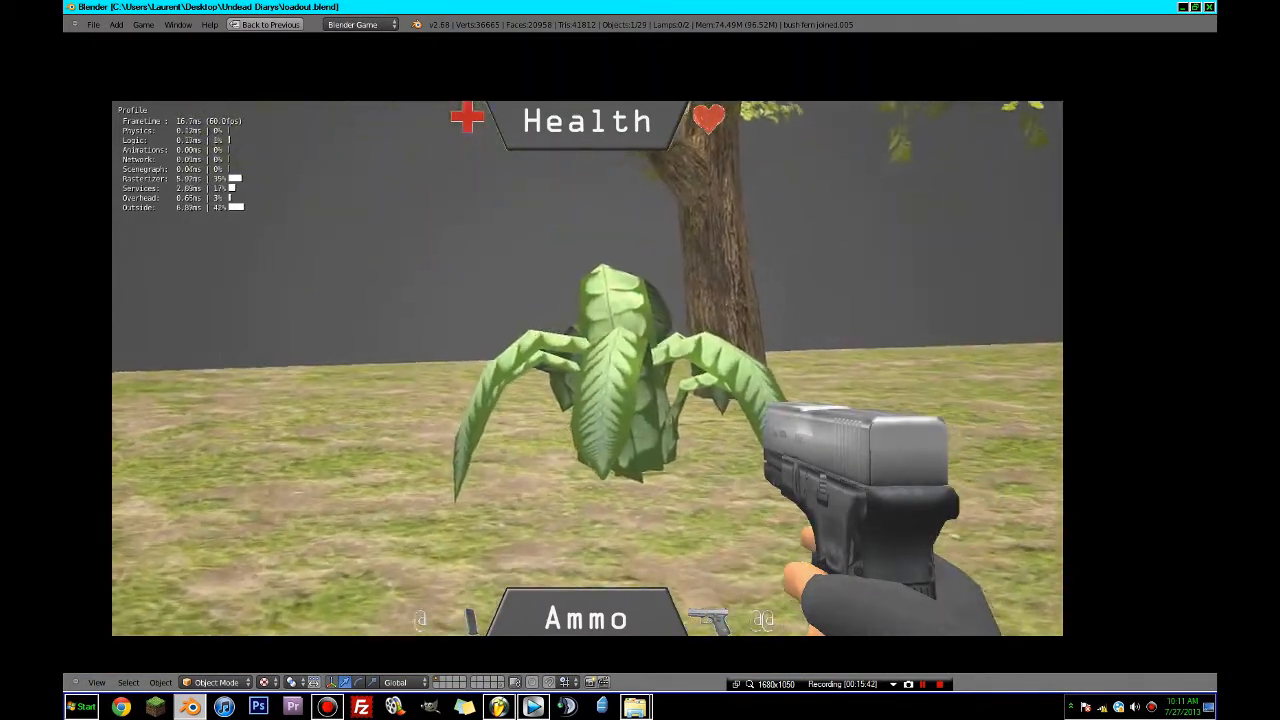
pyautogui.press('a')
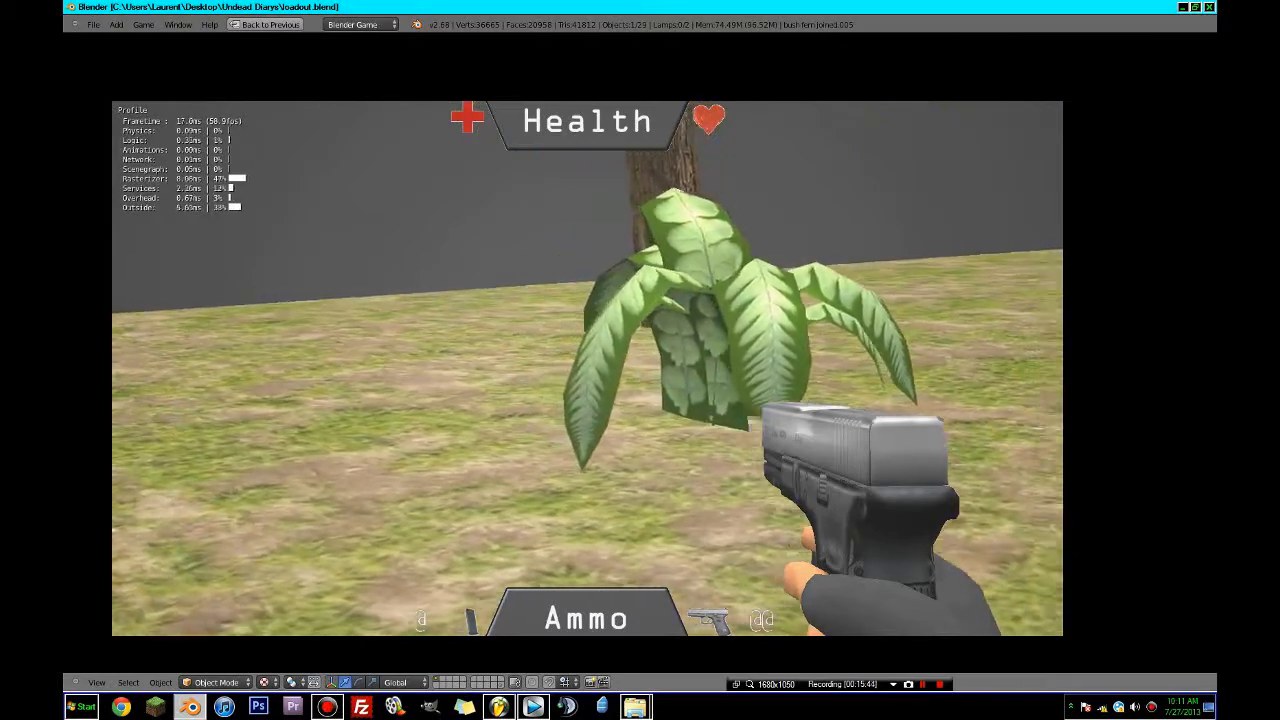
pyautogui.press('Escape')
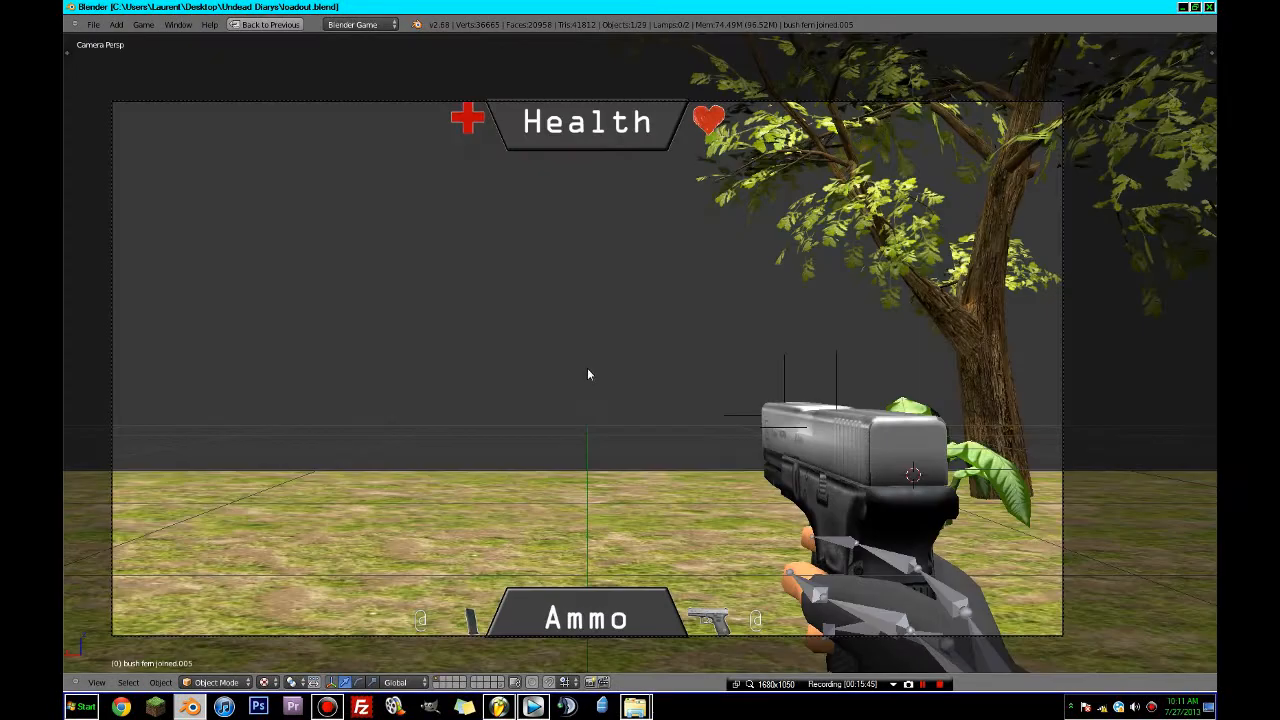
# - Restore the full layout, select a fern and set the Alpha influence of its "fern a" texture to 1.000
pyautogui.moveTo(585, 430); pyautogui.dragTo(759, 410, button='middle')
pyautogui.scroll(-17, 760, 409)
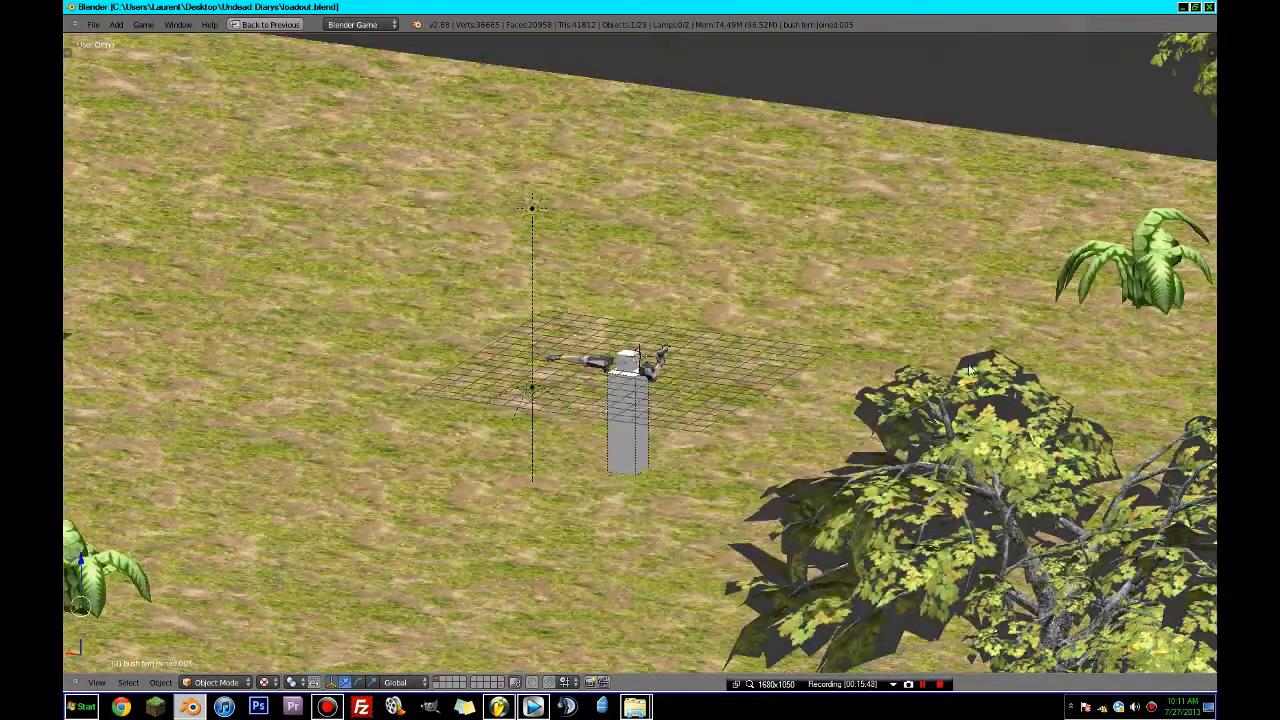
pyautogui.hotkey('ctrl', 'Up')
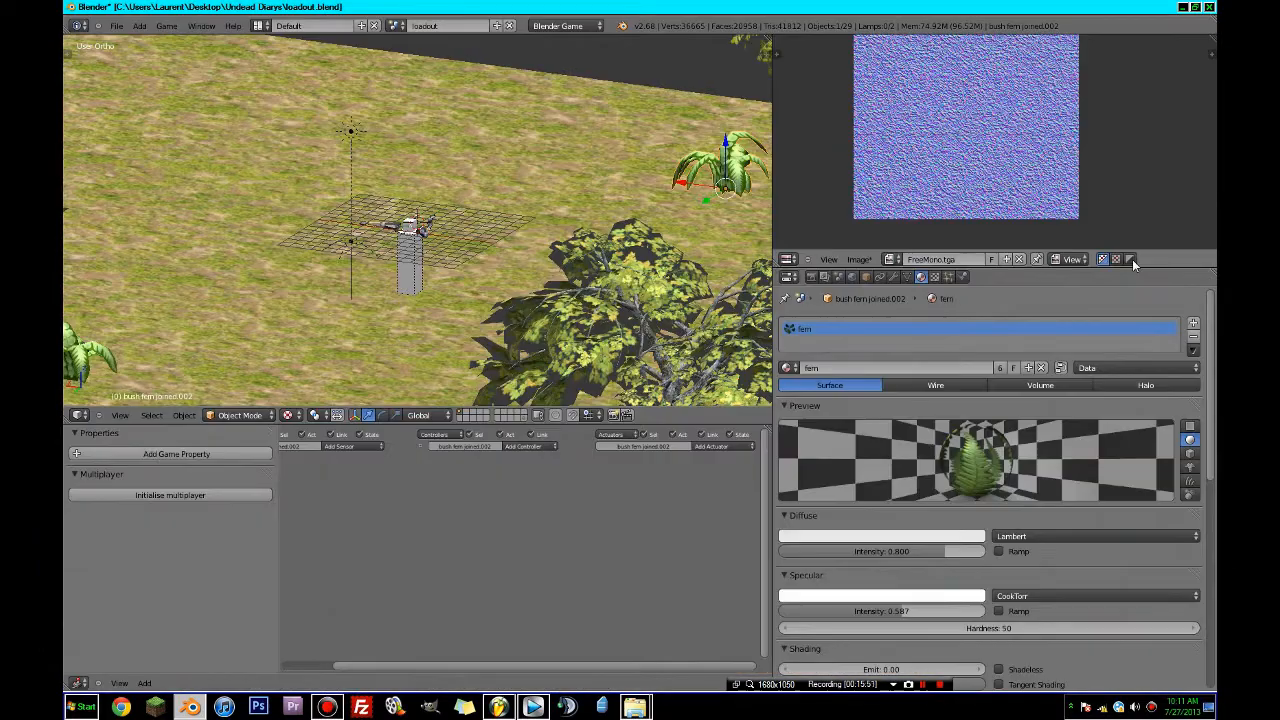
pyautogui.scroll(-4, 982, 547)
pyautogui.scroll(-6, 982, 547)
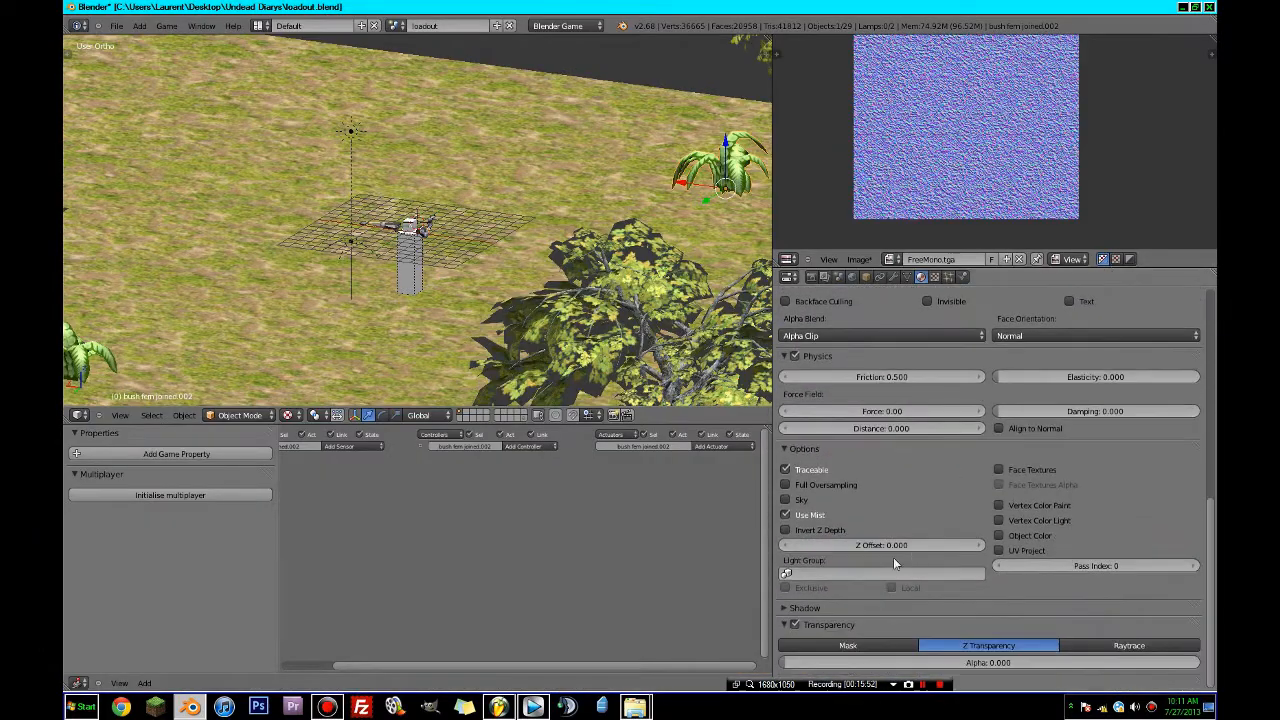
pyautogui.click(934, 277)
pyautogui.scroll(-3, 985, 497)
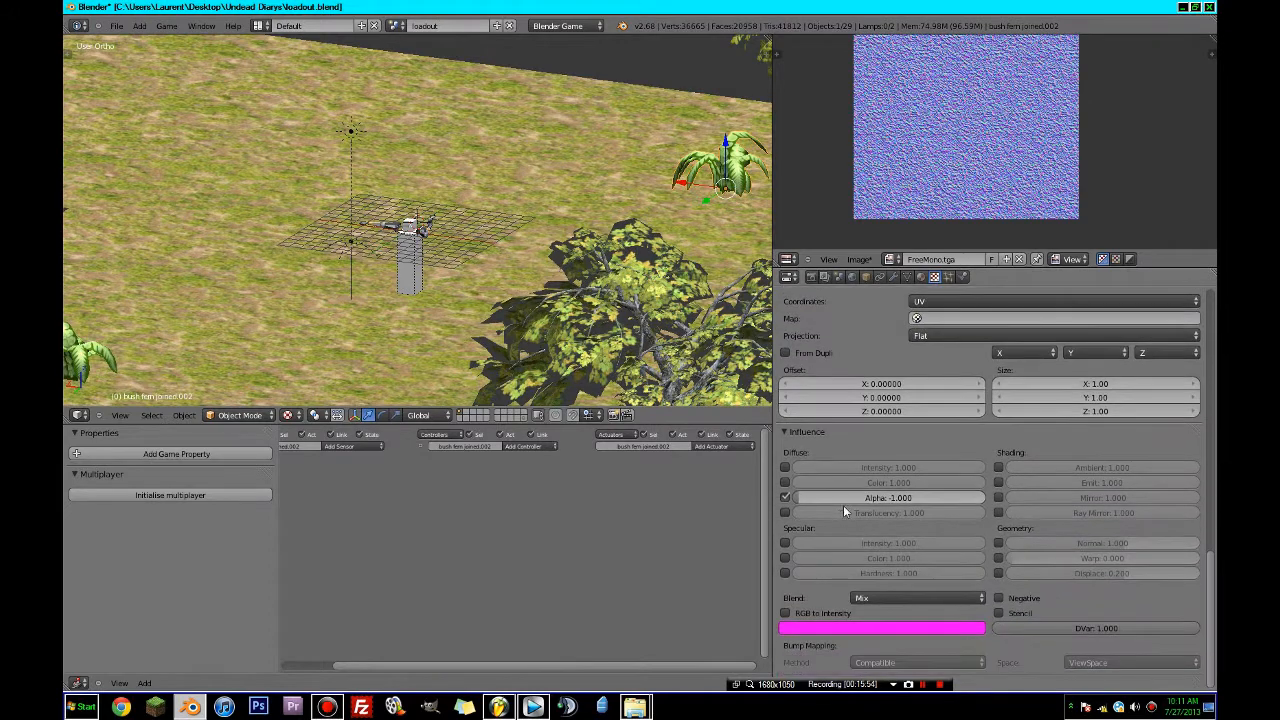
pyautogui.moveTo(823, 500); pyautogui.dragTo(903, 499)
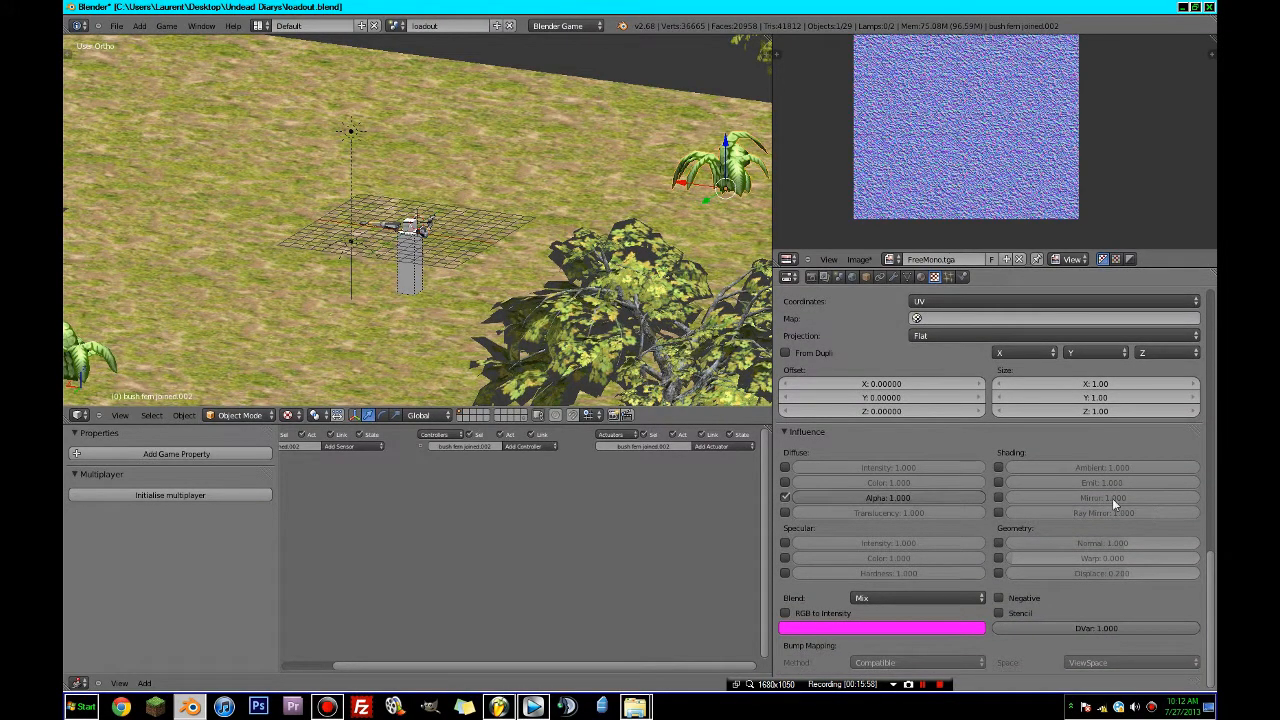
# - Toggle the "fern a" texture's diffuse Color influence on and off to examine the leaf mask on the fern
pyautogui.click(785, 483)
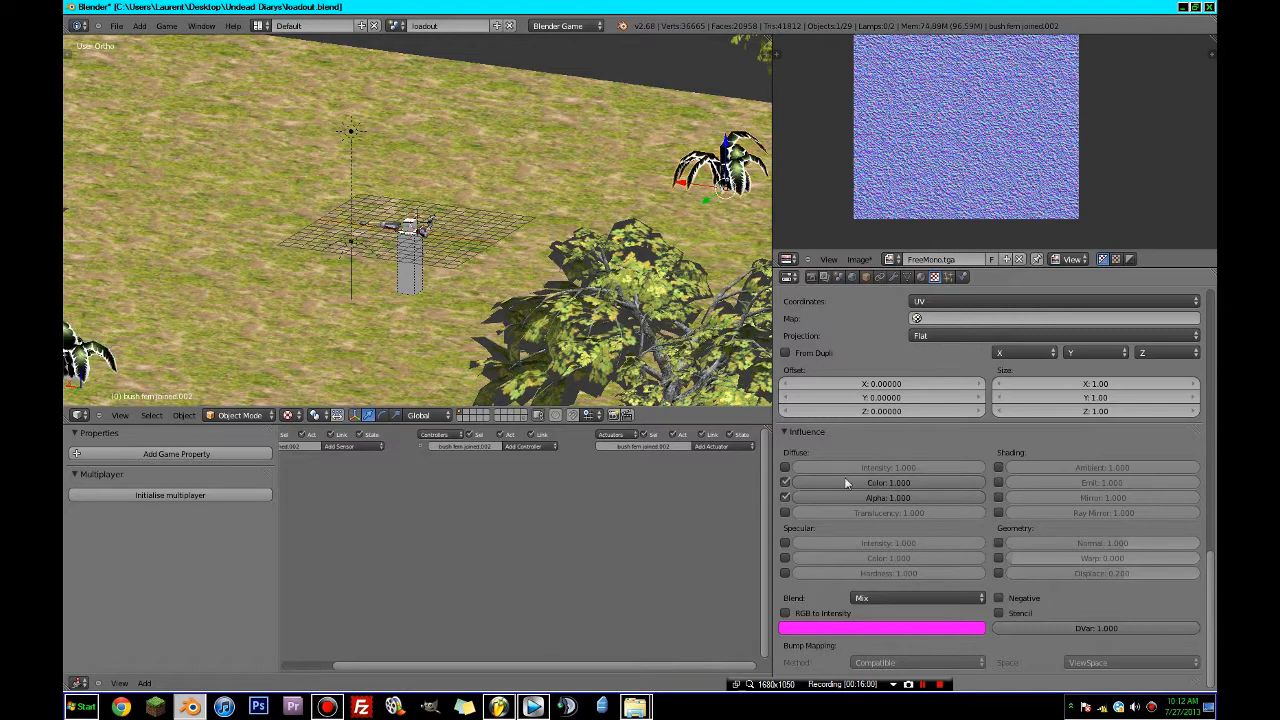
pyautogui.scroll(10, 1005, 491)
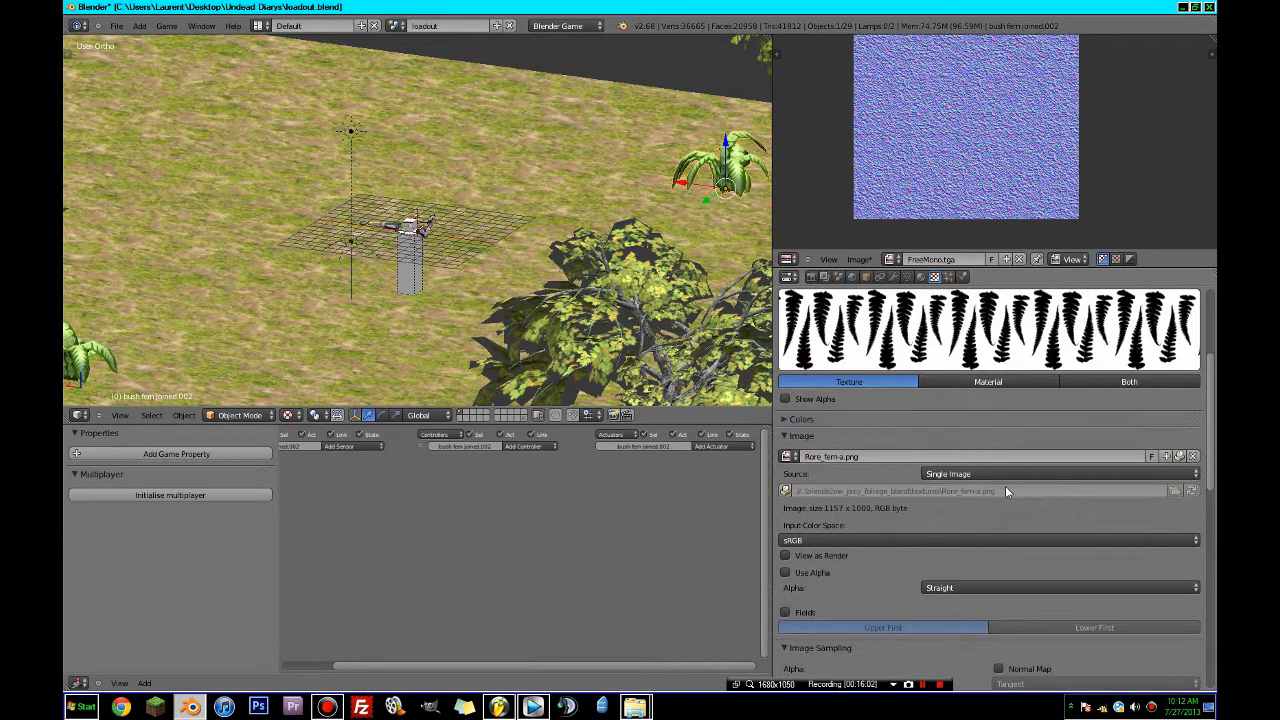
pyautogui.scroll(5, 1005, 491)
pyautogui.scroll(-12, 908, 512)
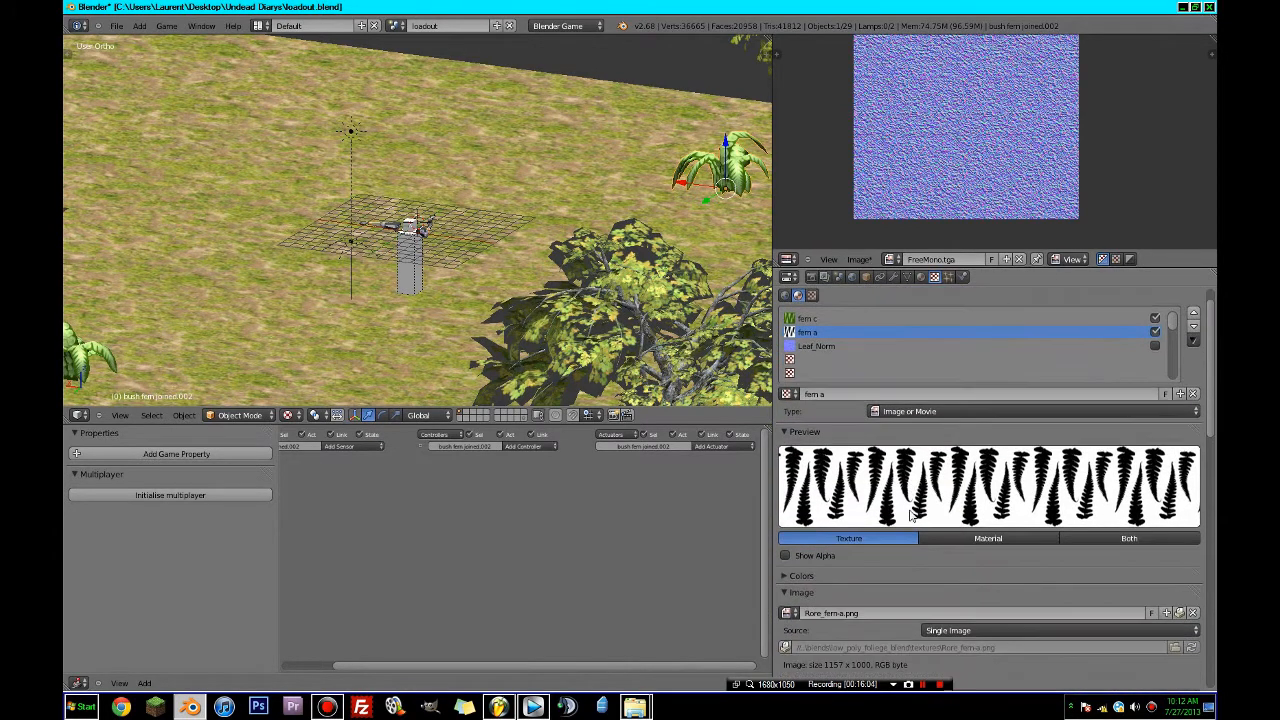
pyautogui.scroll(-5, 908, 510)
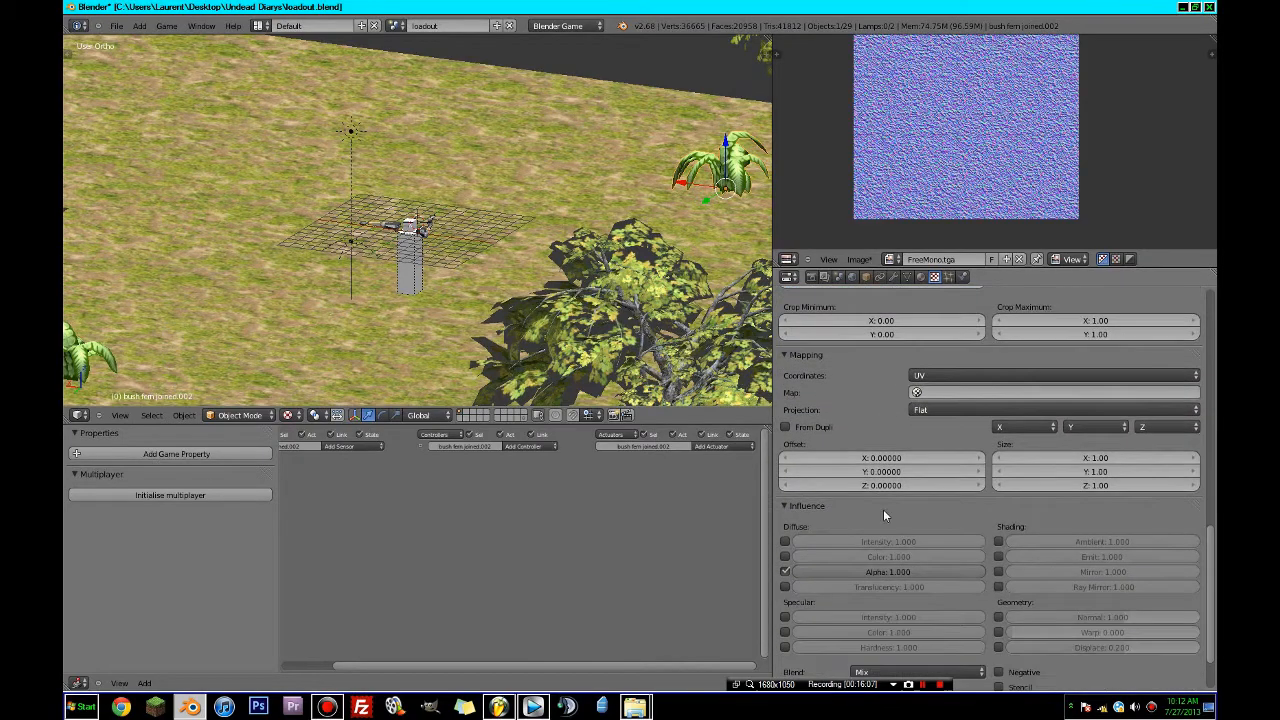
pyautogui.click(785, 557)
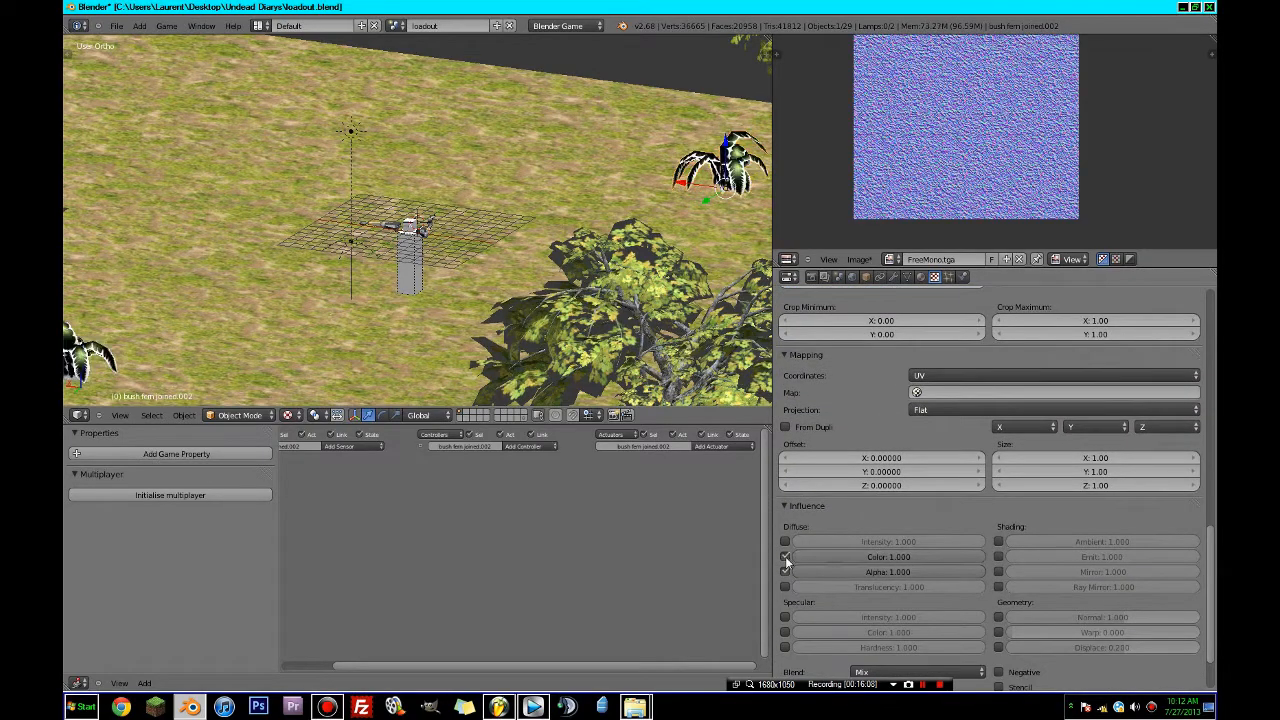
pyautogui.moveTo(700, 390); pyautogui.dragTo(575, 232, button='middle')
pyautogui.scroll(4, 450, 290)
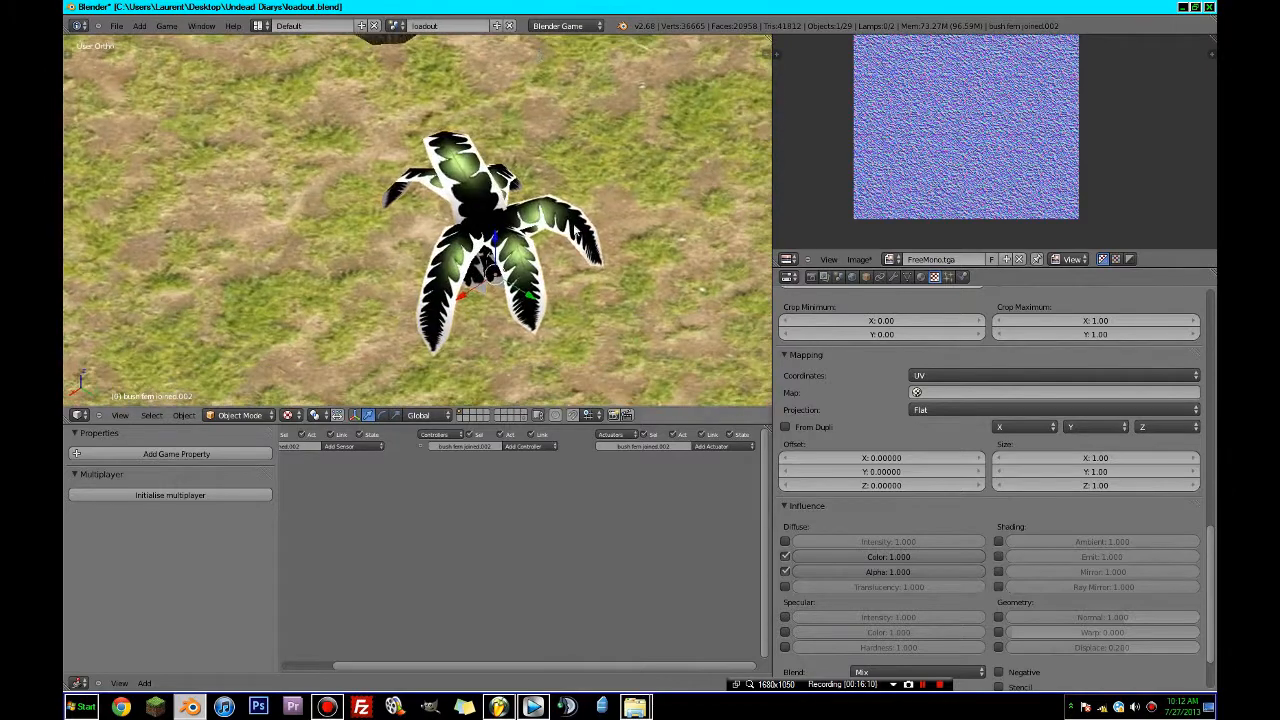
pyautogui.scroll(2, 417, 220)
pyautogui.scroll(-2, 831, 464)
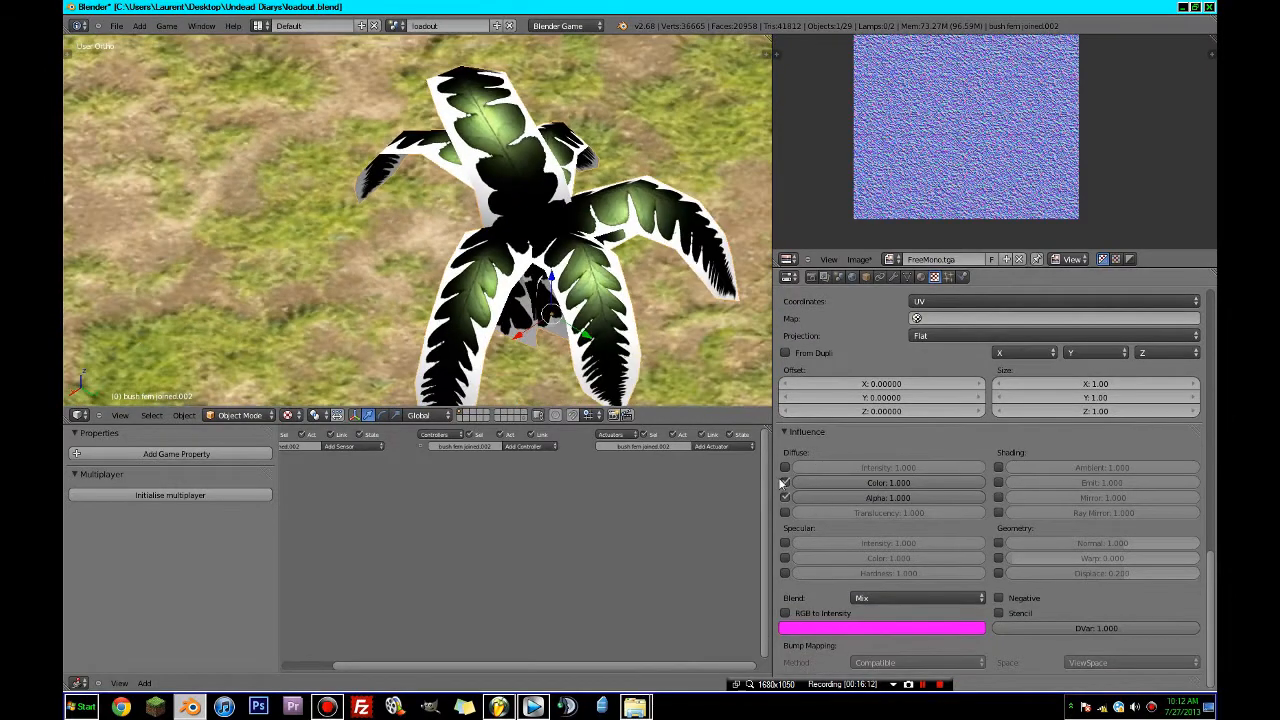
pyautogui.click(785, 482)
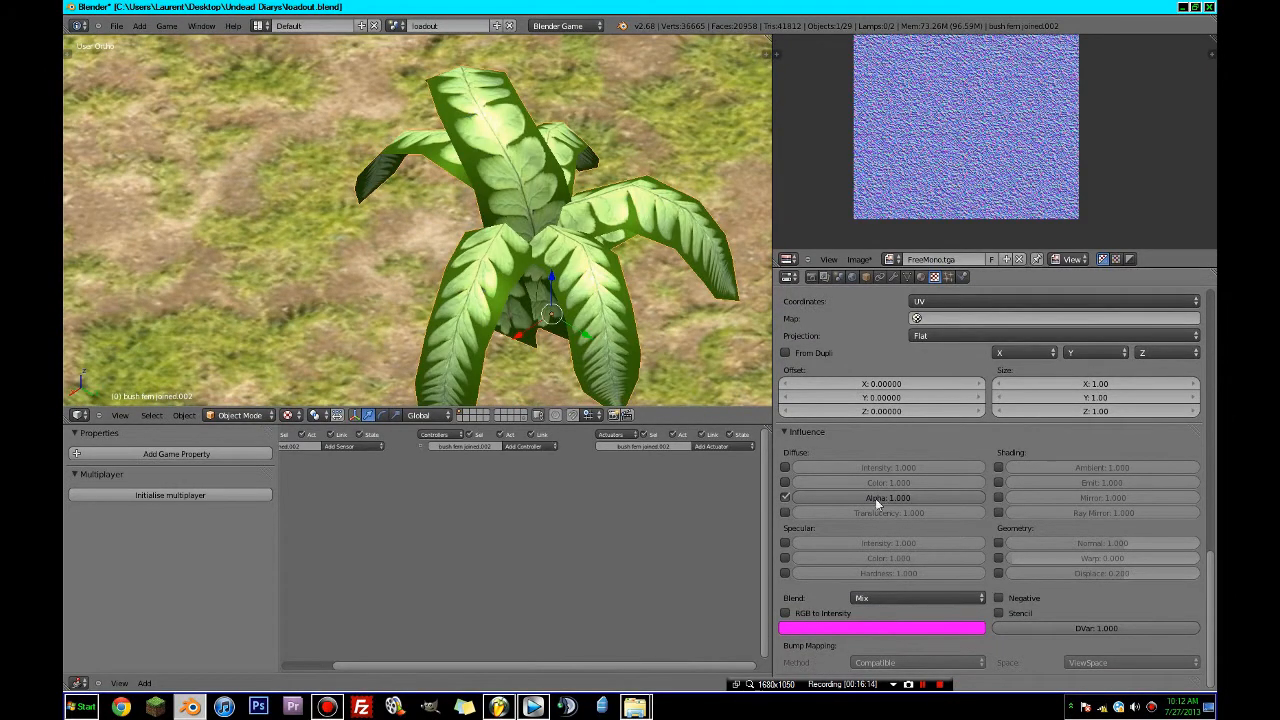
# - Try another Alpha influence value for the "fern a" texture
pyautogui.scroll(-2, 585, 346)
pyautogui.scroll(2, 852, 400)
pyautogui.scroll(-2, 852, 400)
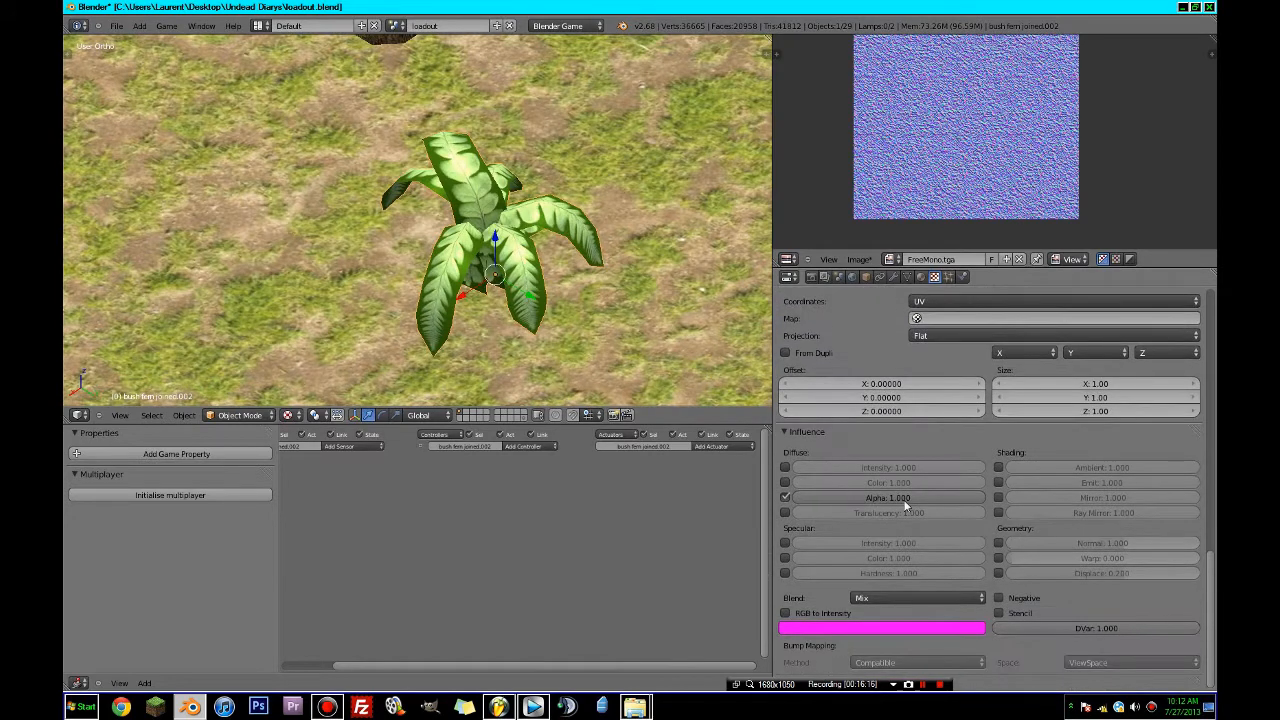
pyautogui.moveTo(796, 497); pyautogui.dragTo(791, 496)
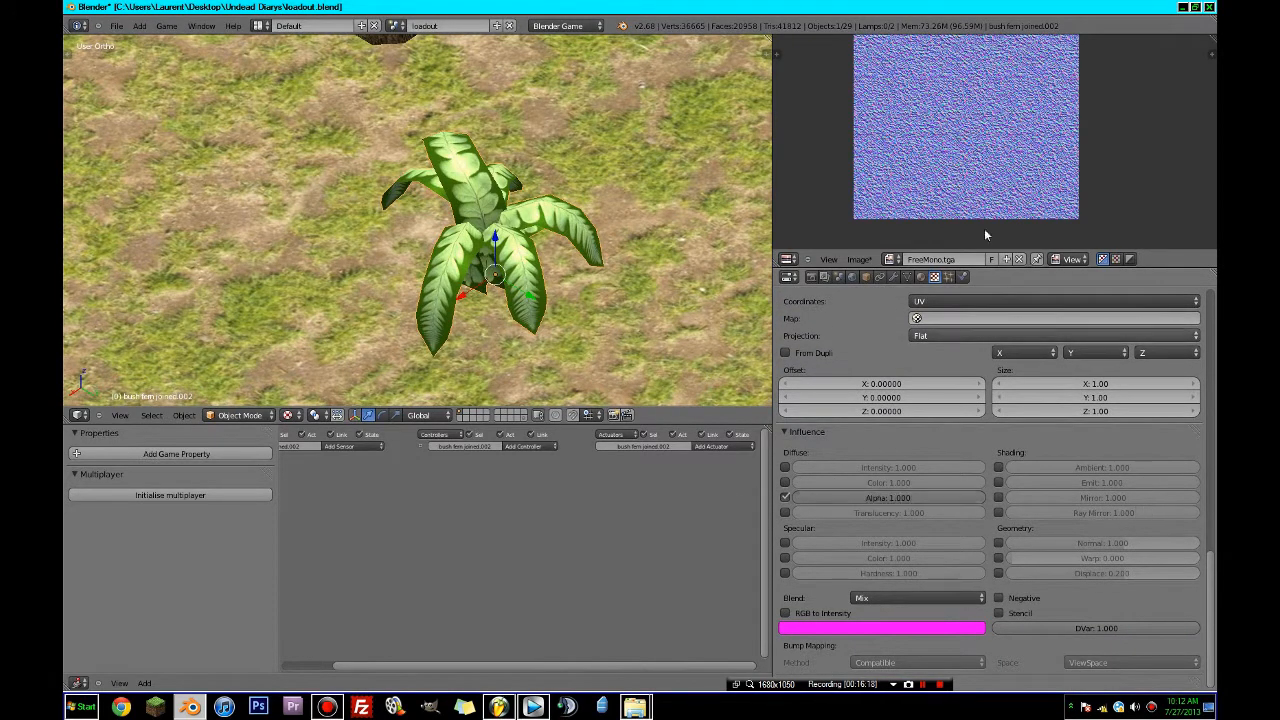
# - Toggle the fern material's Transparency off and back on, and raise its transparency alpha to 0.927
pyautogui.click(920, 277)
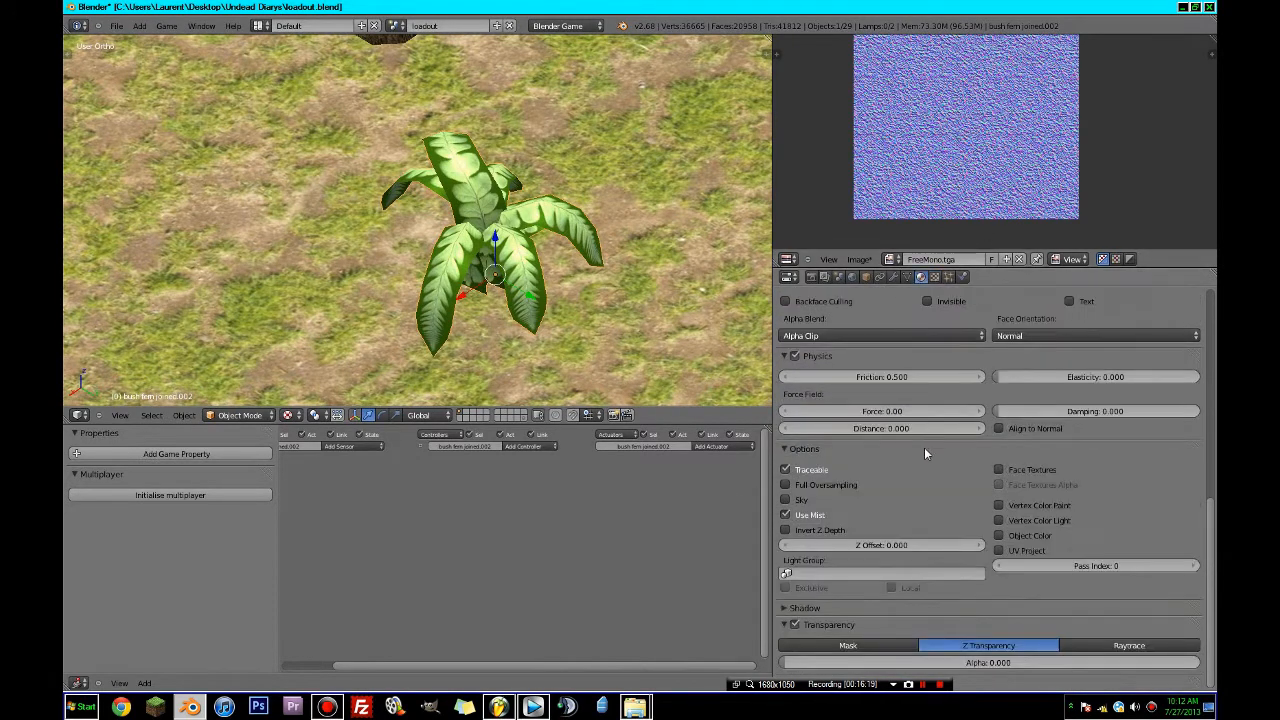
pyautogui.click(795, 625)
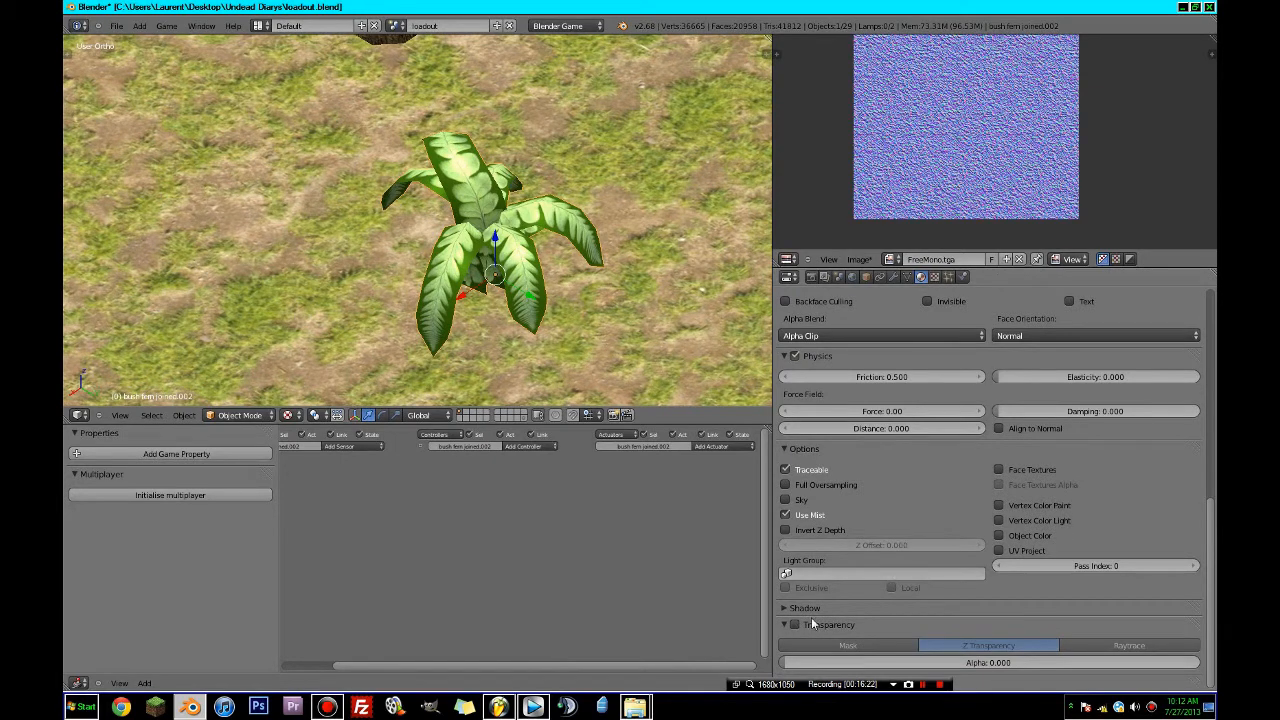
pyautogui.click(795, 625)
pyautogui.moveTo(833, 663); pyautogui.dragTo(1176, 583)
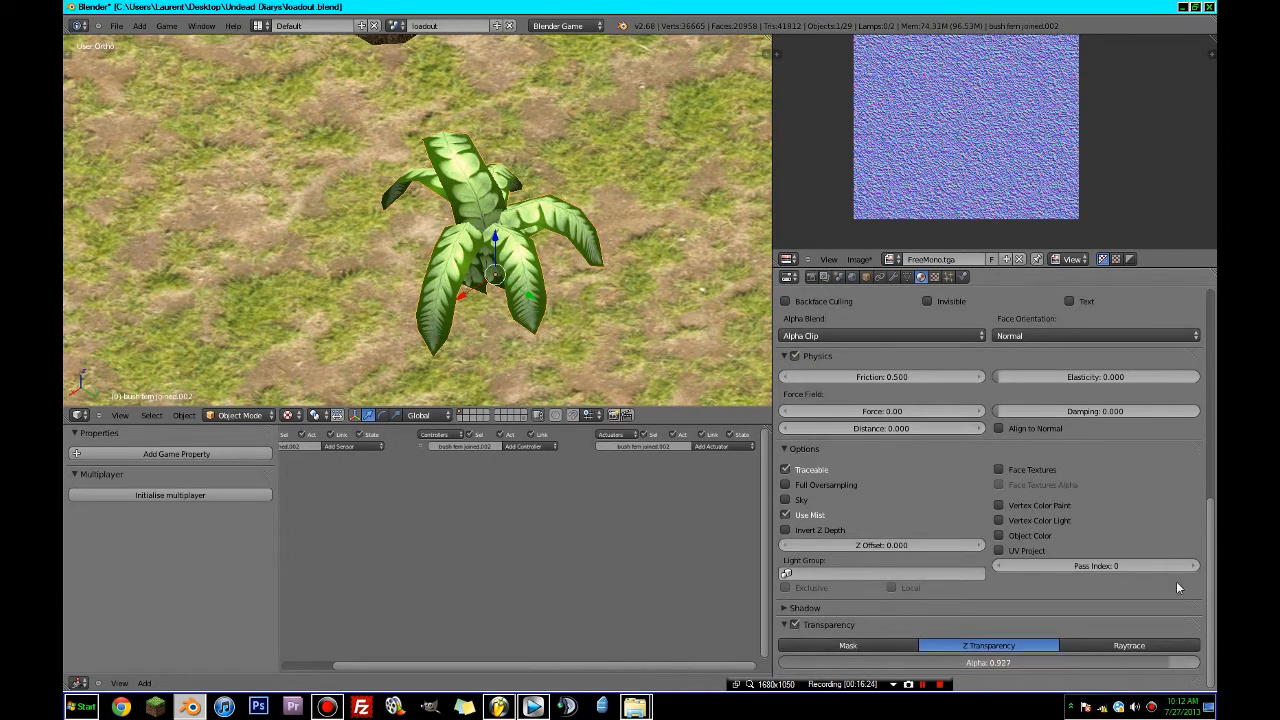
# - Open the fern's texture settings and delete the selected fern
pyautogui.click(935, 277)
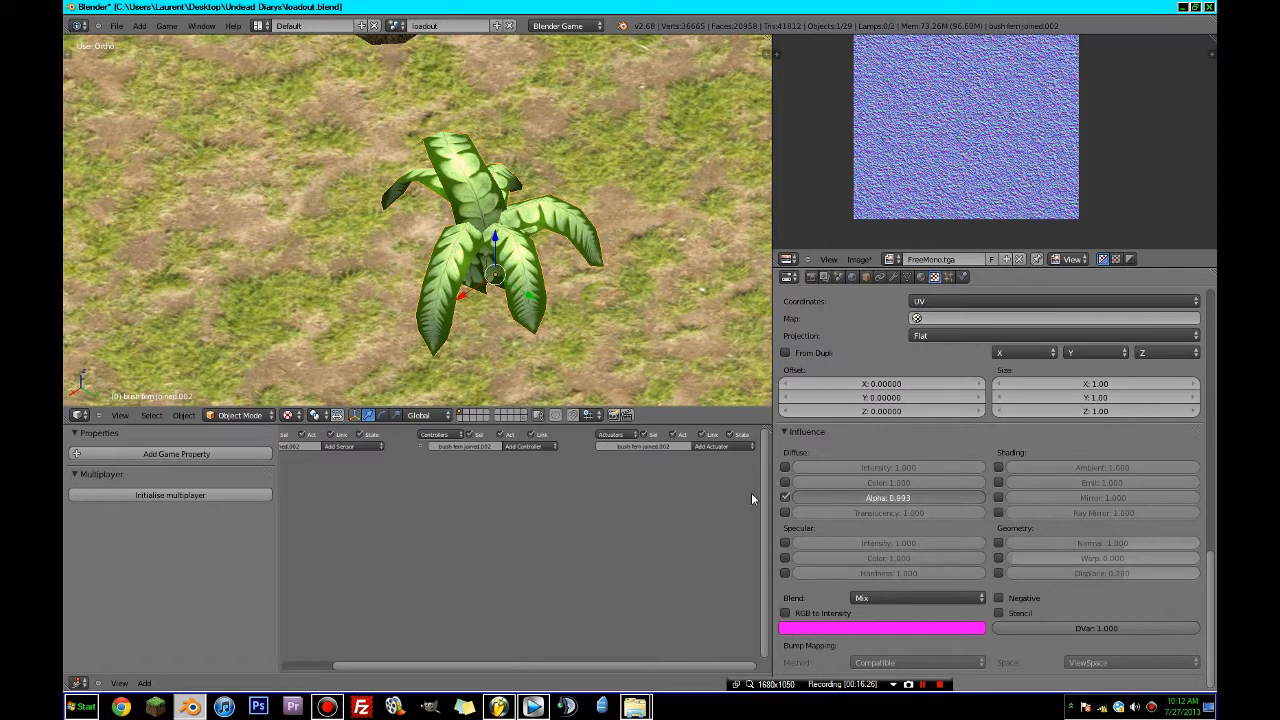
pyautogui.scroll(-6, 550, 313)
pyautogui.press('x')
pyautogui.click(550, 313)
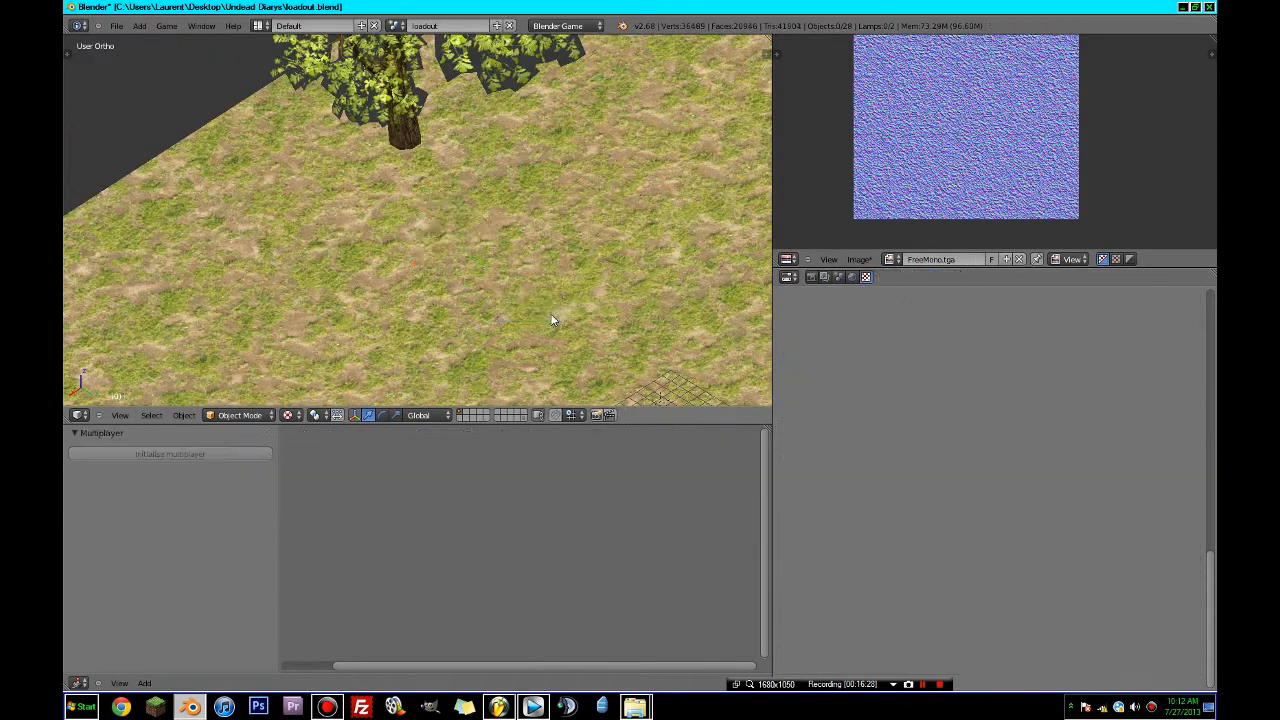
# - Delete two more ferns, including the one beside the leafy tree near the ground's corner
pyautogui.scroll(-6, 550, 313)
pyautogui.rightClick(605, 235)
pyautogui.press('x')
pyautogui.click(614, 252)
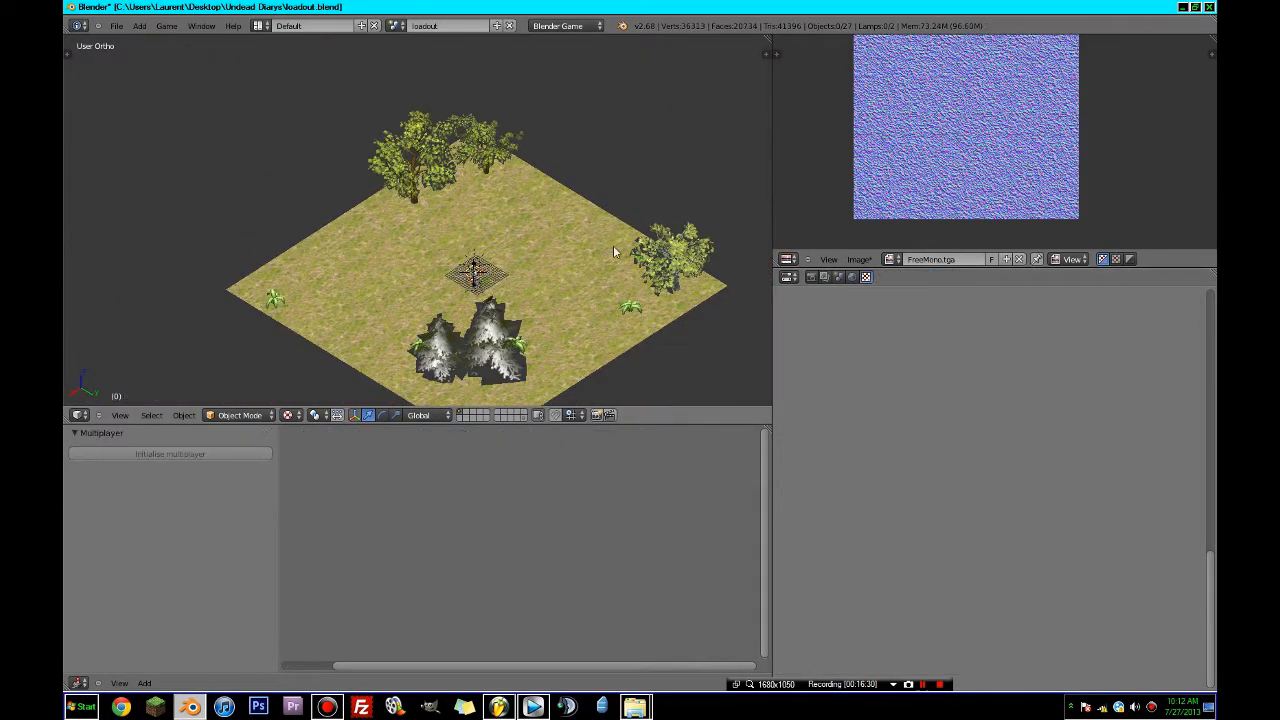
pyautogui.rightClick(636, 307)
pyautogui.press('x')
pyautogui.click(636, 301)
# - Delete the remaining ferns beside the pine trees and near the ground's corner
pyautogui.rightClick(521, 343)
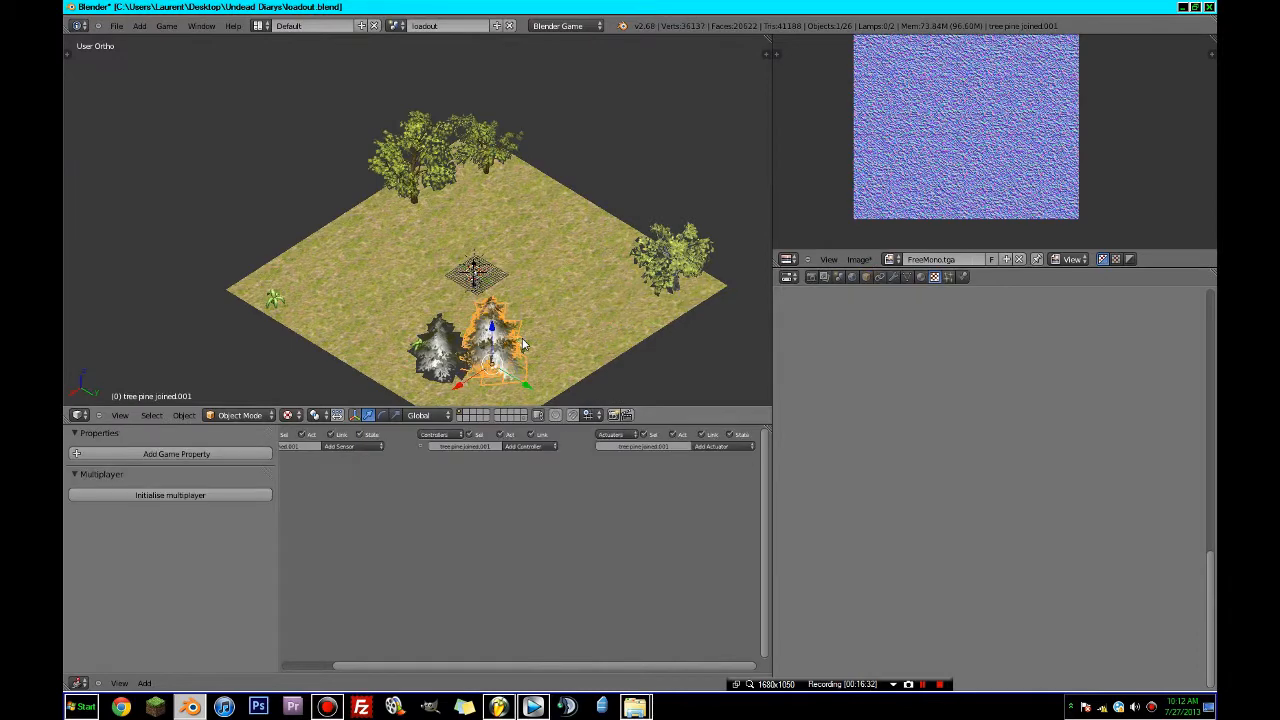
pyautogui.press('x')
pyautogui.click(523, 343)
pyautogui.moveTo(523, 343); pyautogui.dragTo(521, 320, button='middle')
pyautogui.rightClick(520, 318)
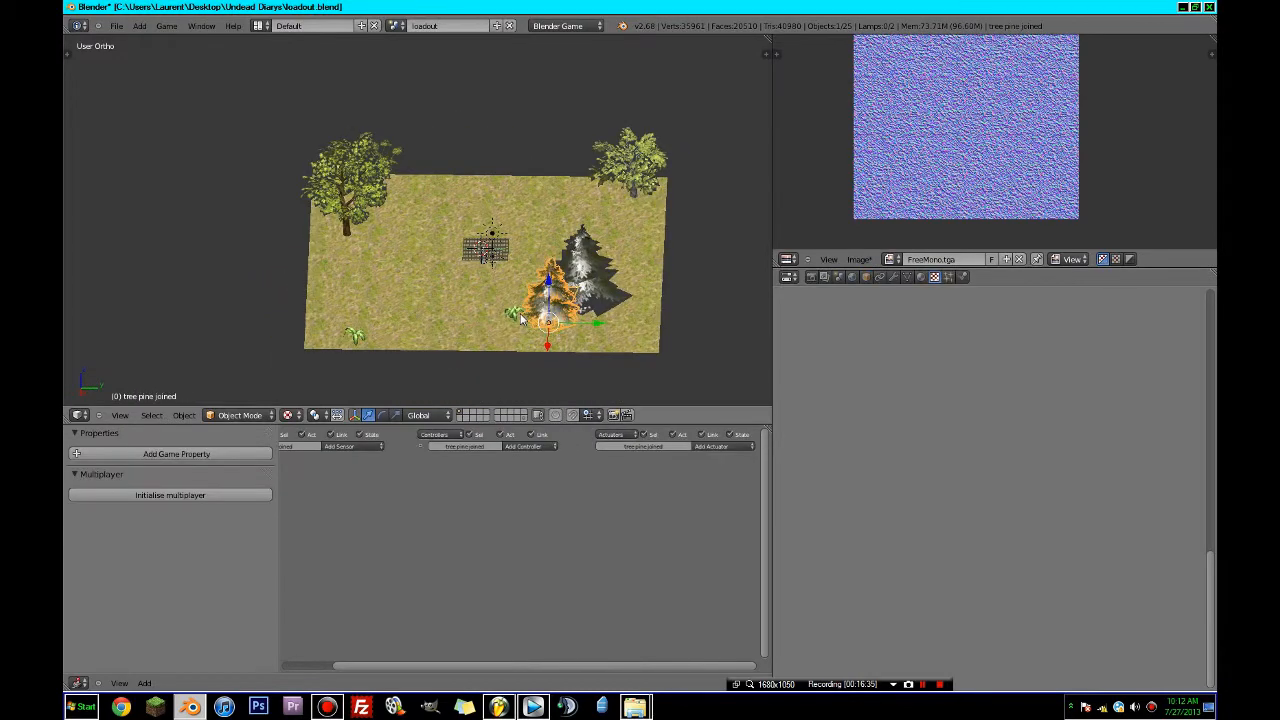
pyautogui.rightClick(517, 314)
pyautogui.press('x')
pyautogui.click(517, 315)
pyautogui.rightClick(358, 340)
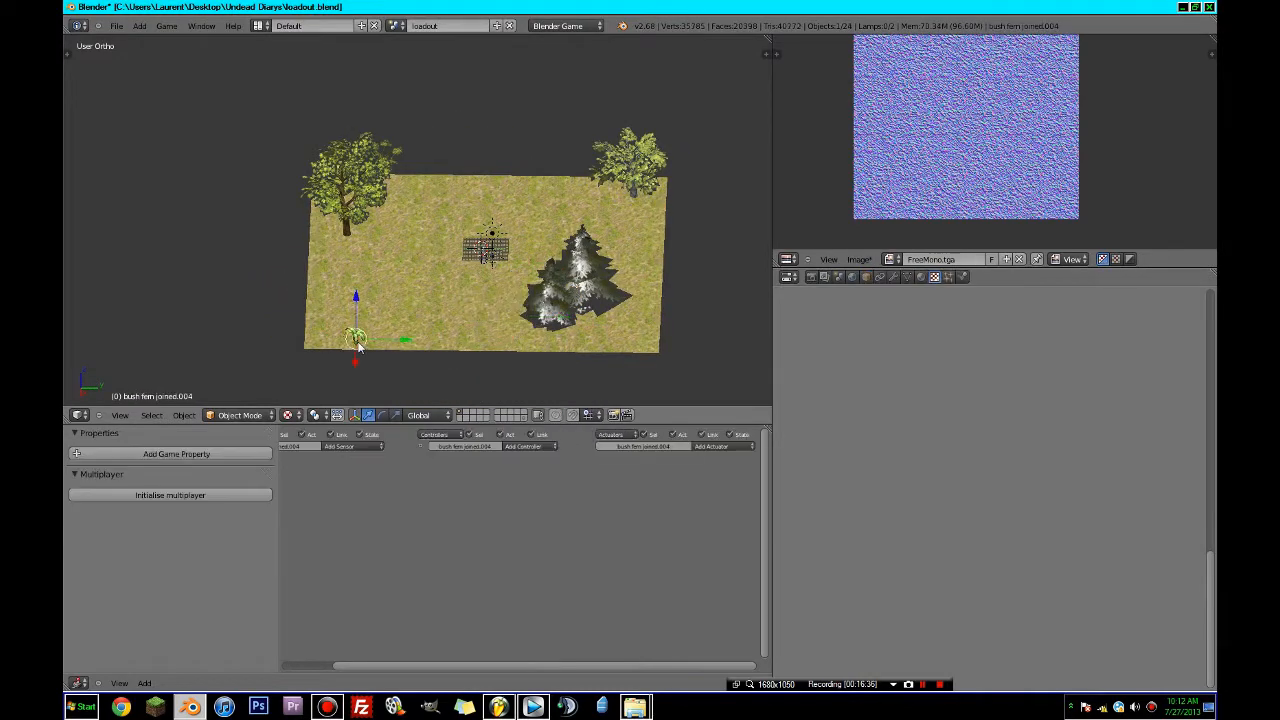
pyautogui.press('x')
pyautogui.click(358, 341)
# - Save over loadout.blend, run the game in the full-screen camera view and walk around the leafy tree
pyautogui.press('p')
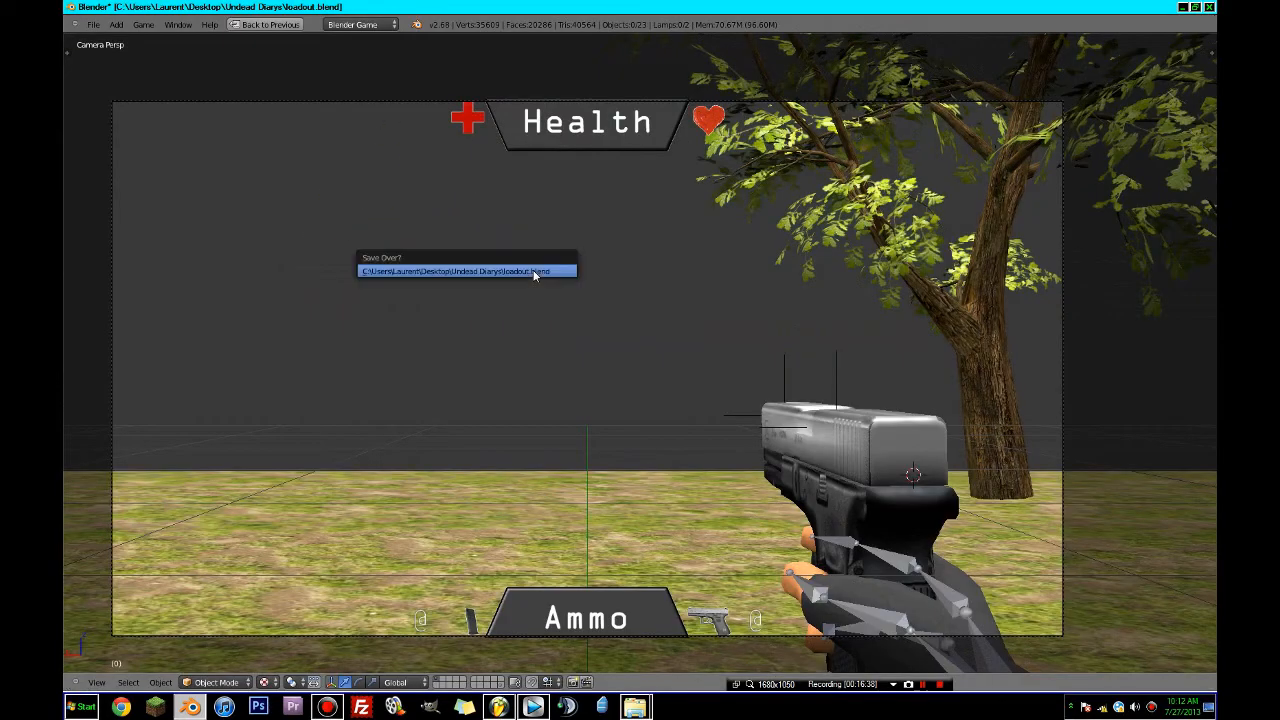
pyautogui.press('w')
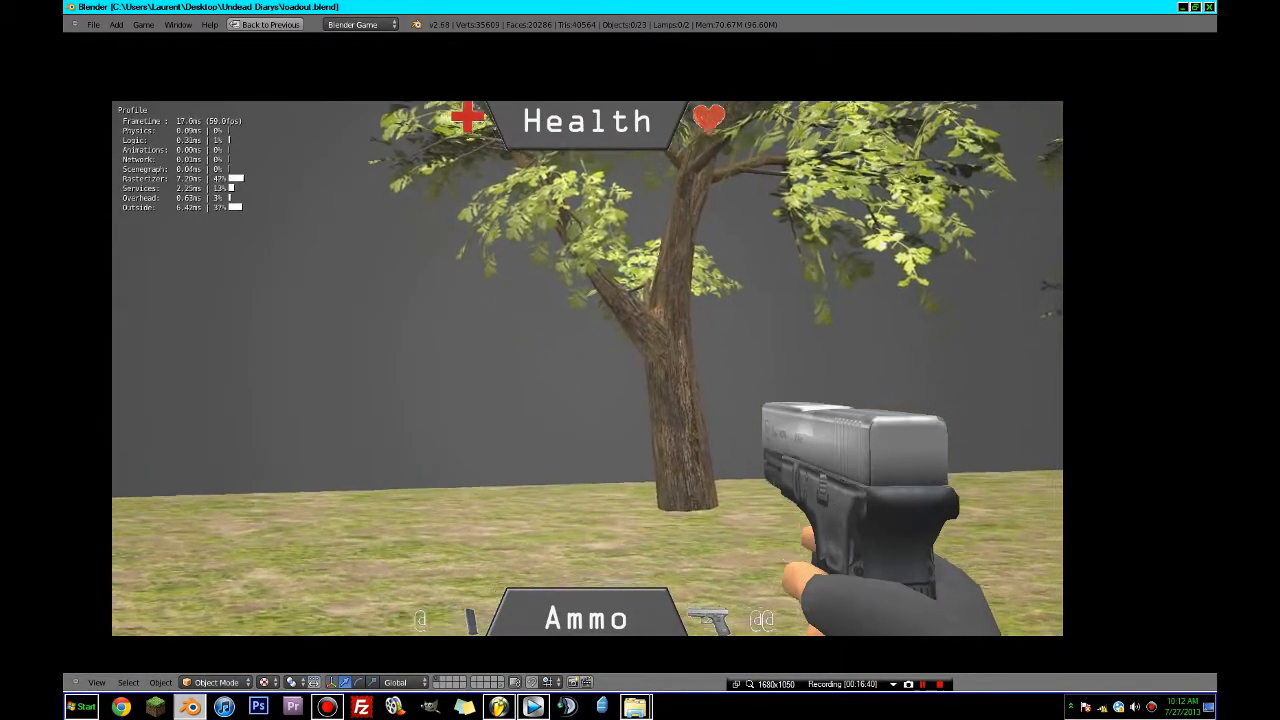
pyautogui.press('w')
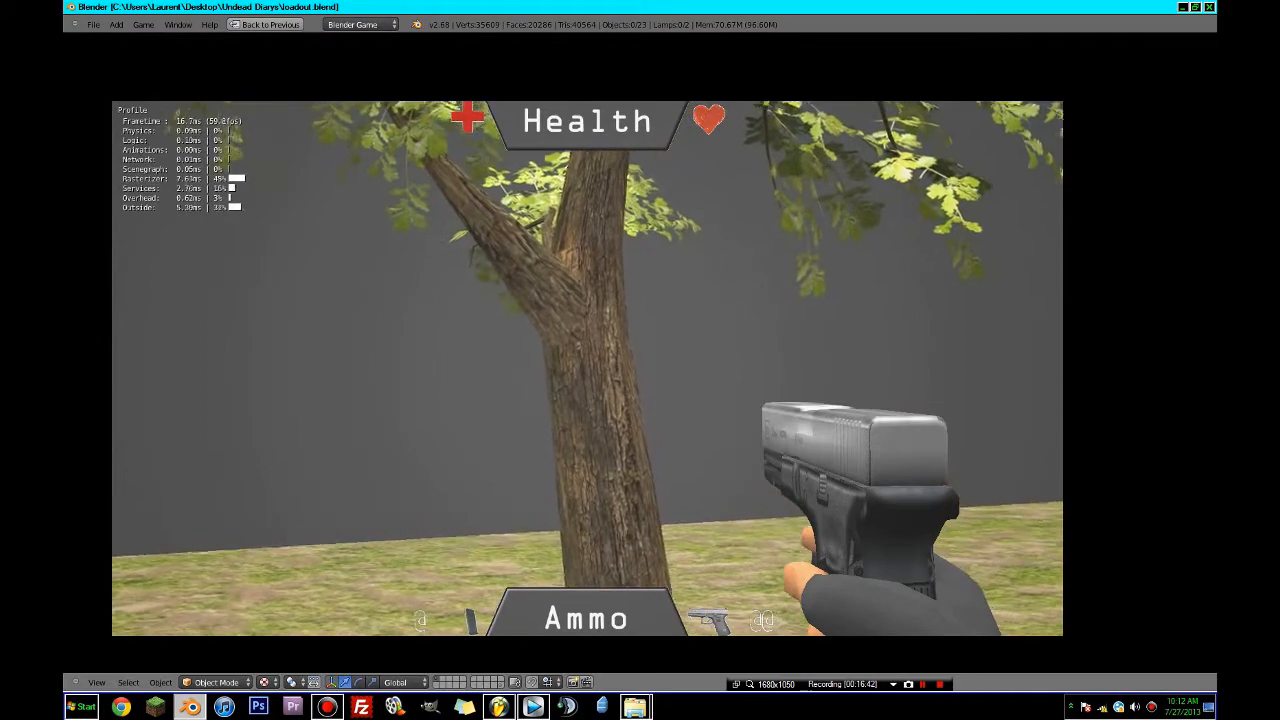
pyautogui.press('w')
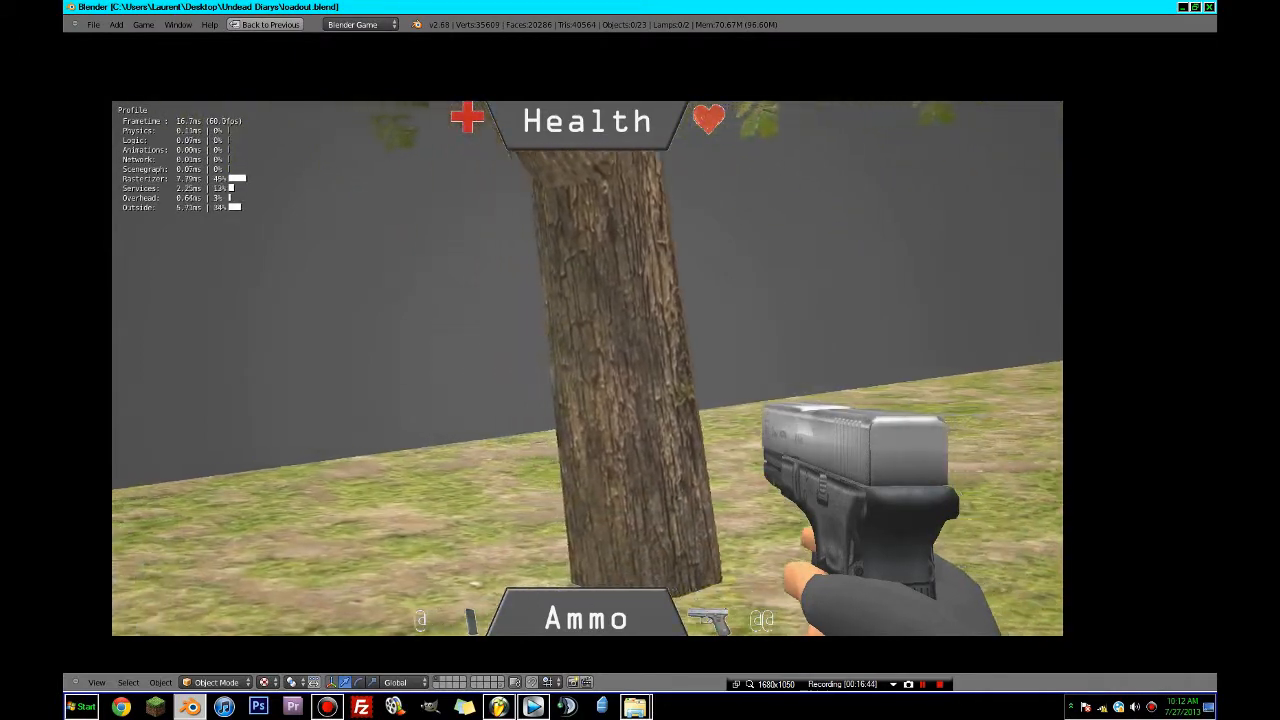
pyautogui.press('w')
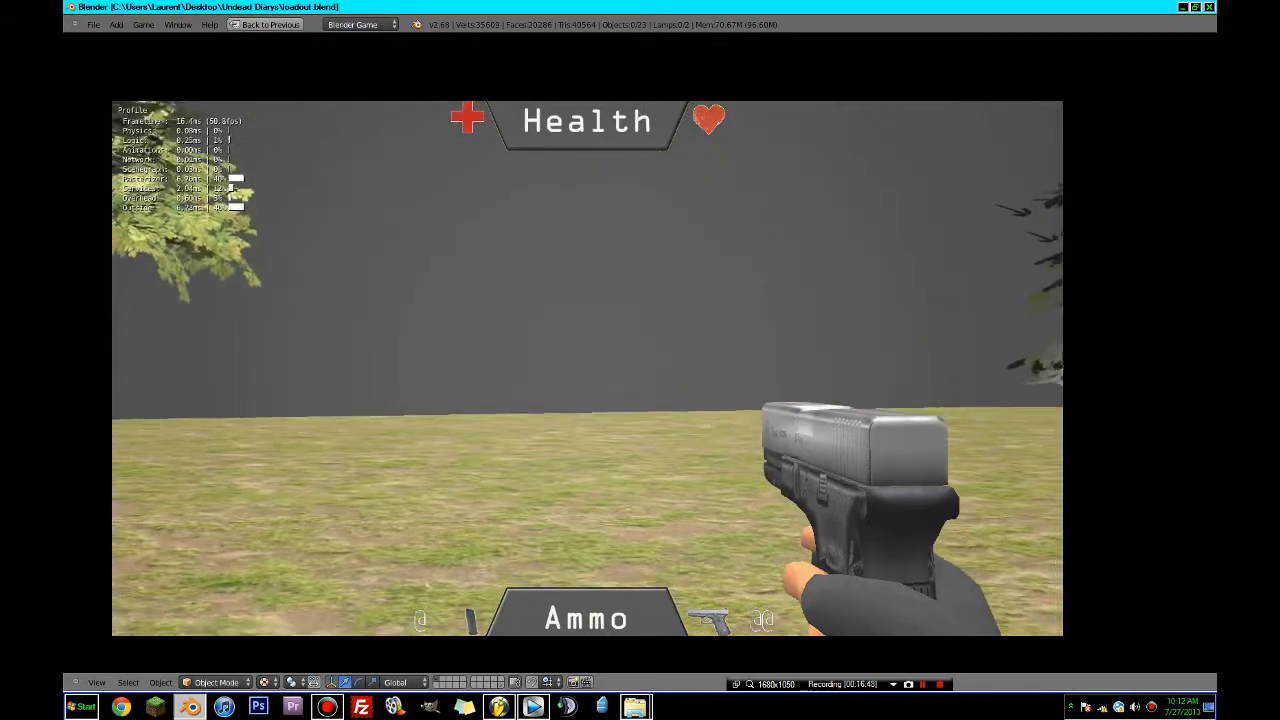
# - Walk up to the pine trees in the running game to examine their foliage, and end the game
pyautogui.press('w')
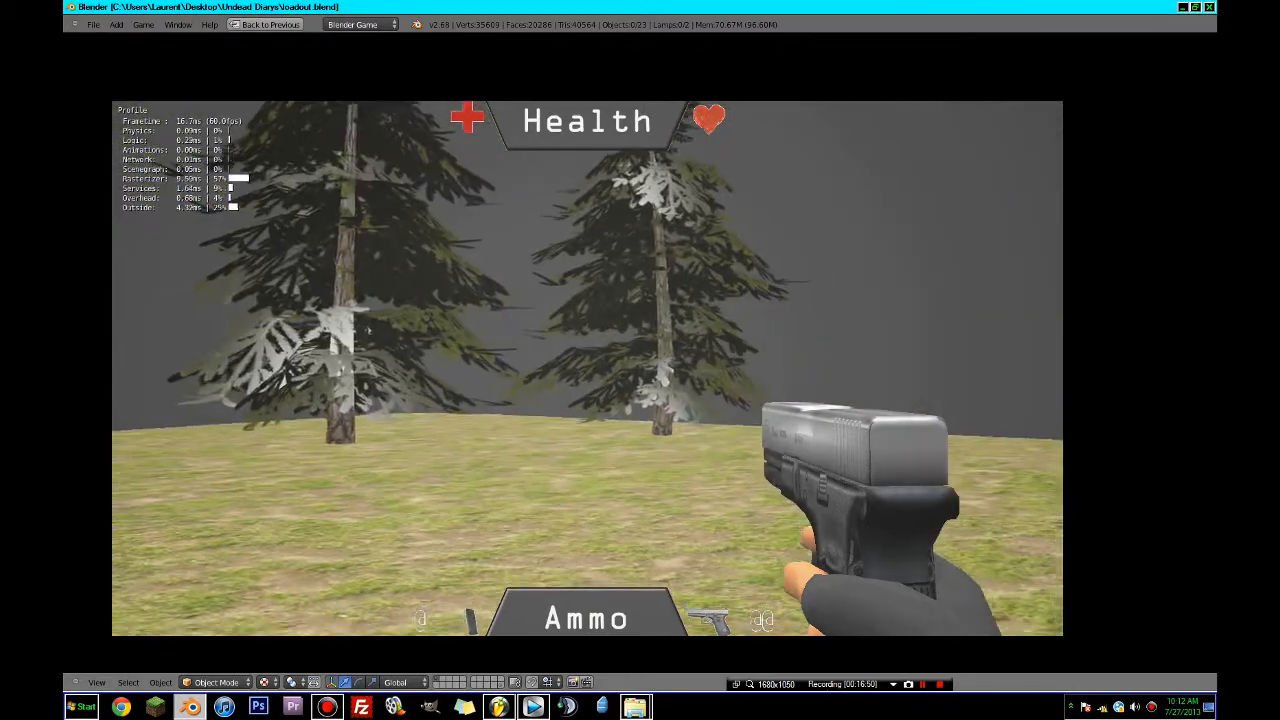
pyautogui.press('w')
pyautogui.press('w')
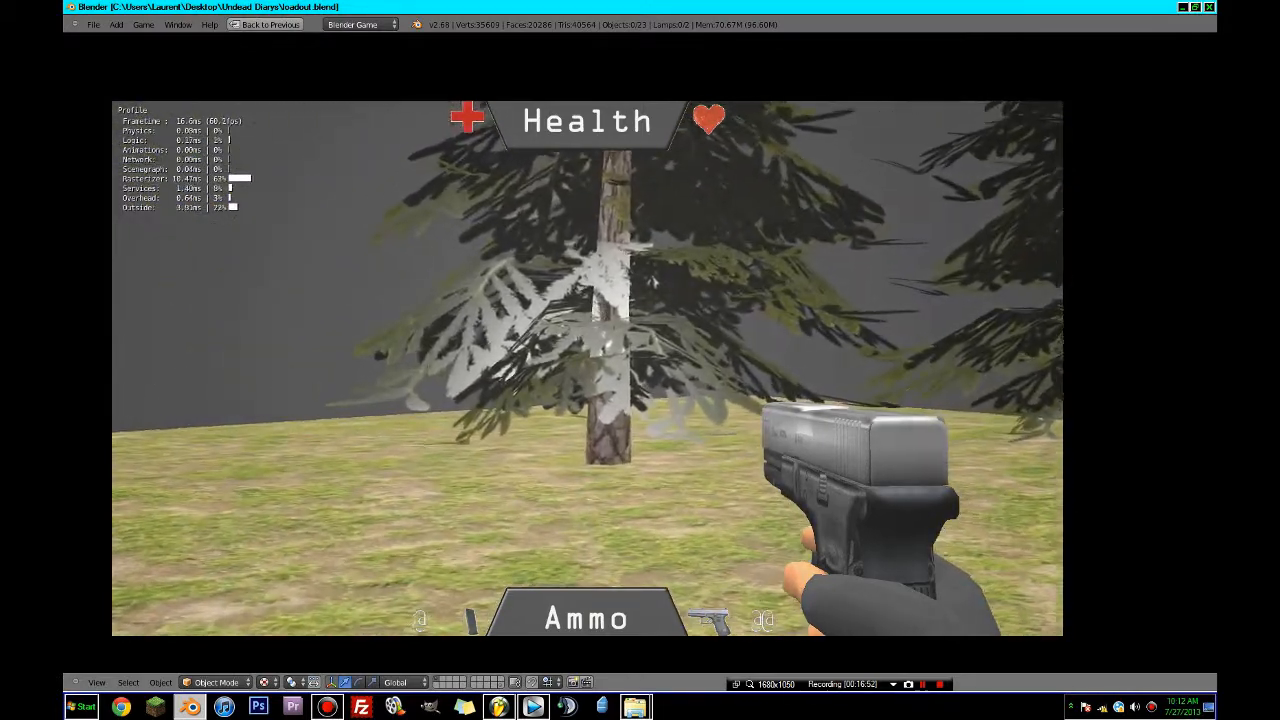
pyautogui.press('w')
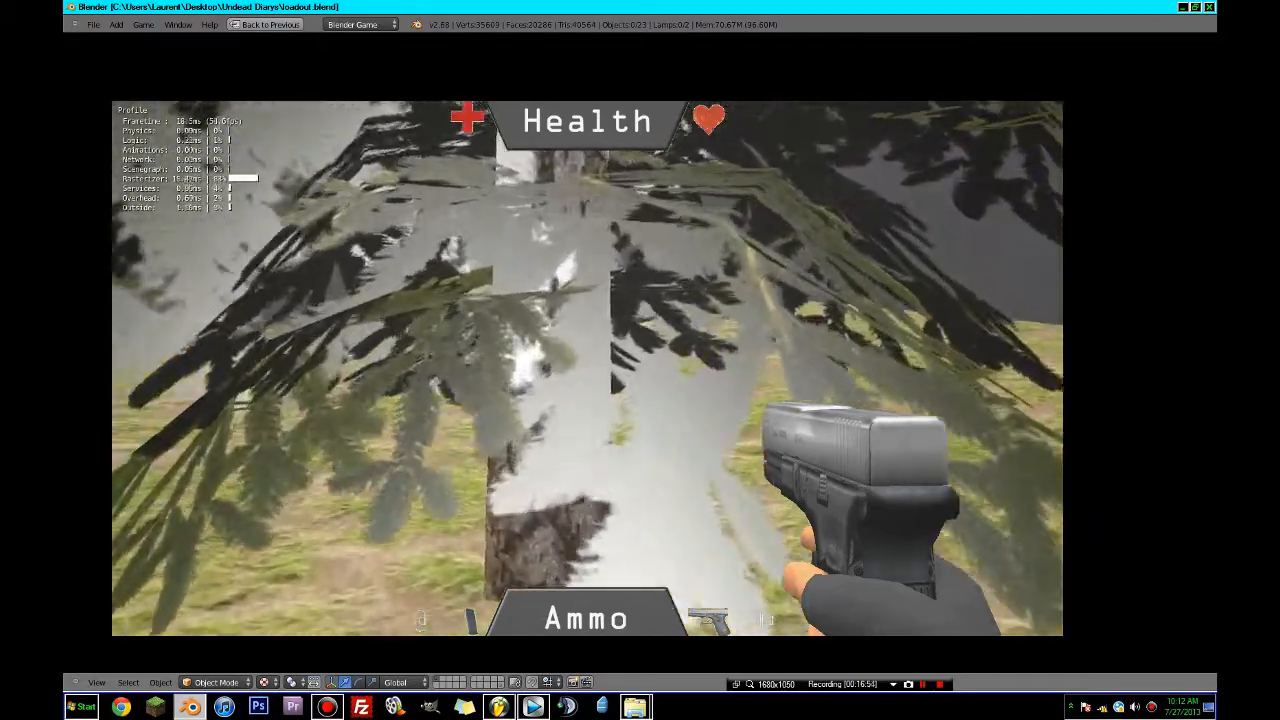
pyautogui.press('Escape')
# - Select the smaller pine tree, restore the full layout and change its material's specular color to olive green
pyautogui.scroll(-3, 587, 371)
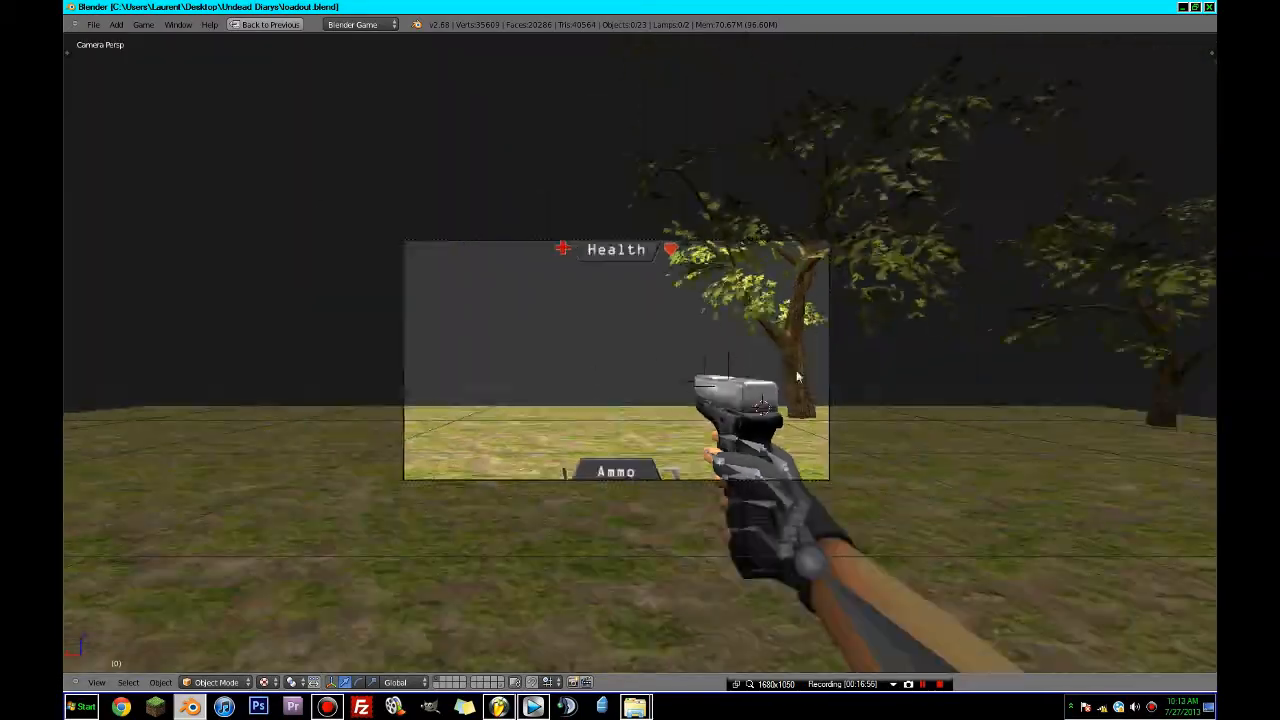
pyautogui.moveTo(590, 371); pyautogui.dragTo(795, 432, button='middle')
pyautogui.scroll(-6, 890, 368)
pyautogui.rightClick(926, 355)
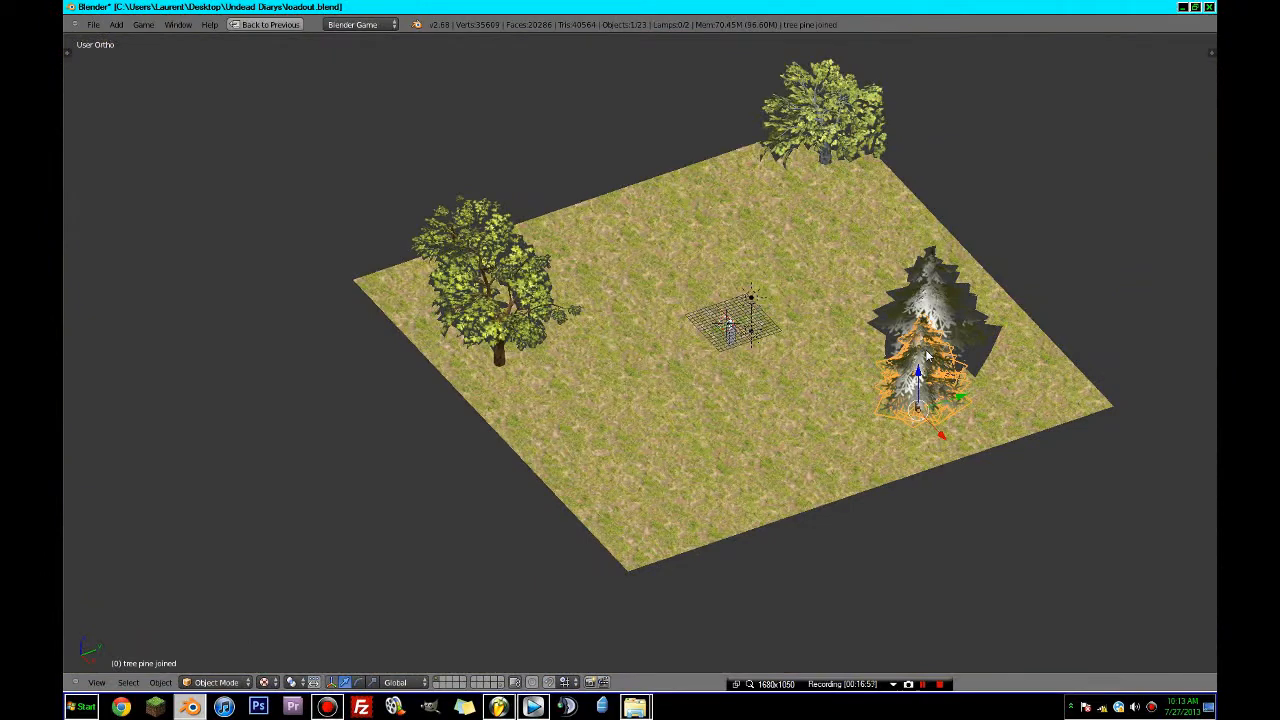
pyautogui.hotkey('ctrl', 'Up')
pyautogui.scroll(-5, 905, 470)
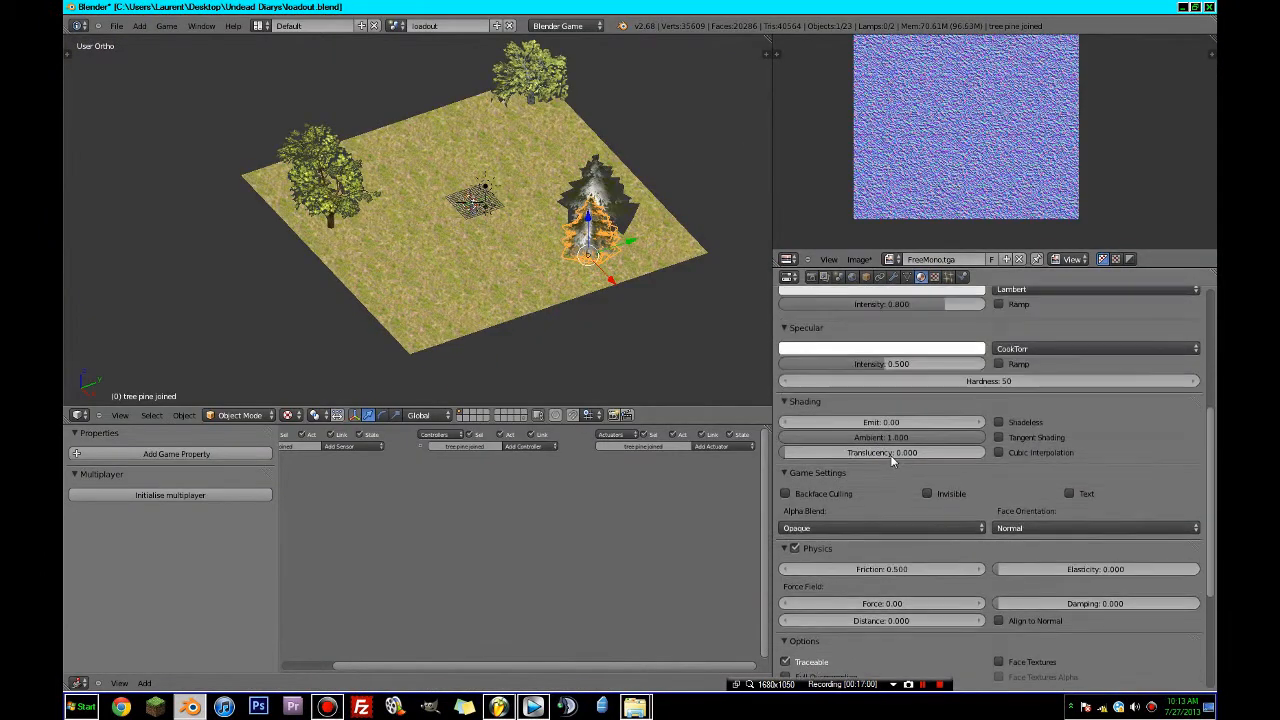
pyautogui.scroll(3, 892, 459)
pyautogui.click(889, 483)
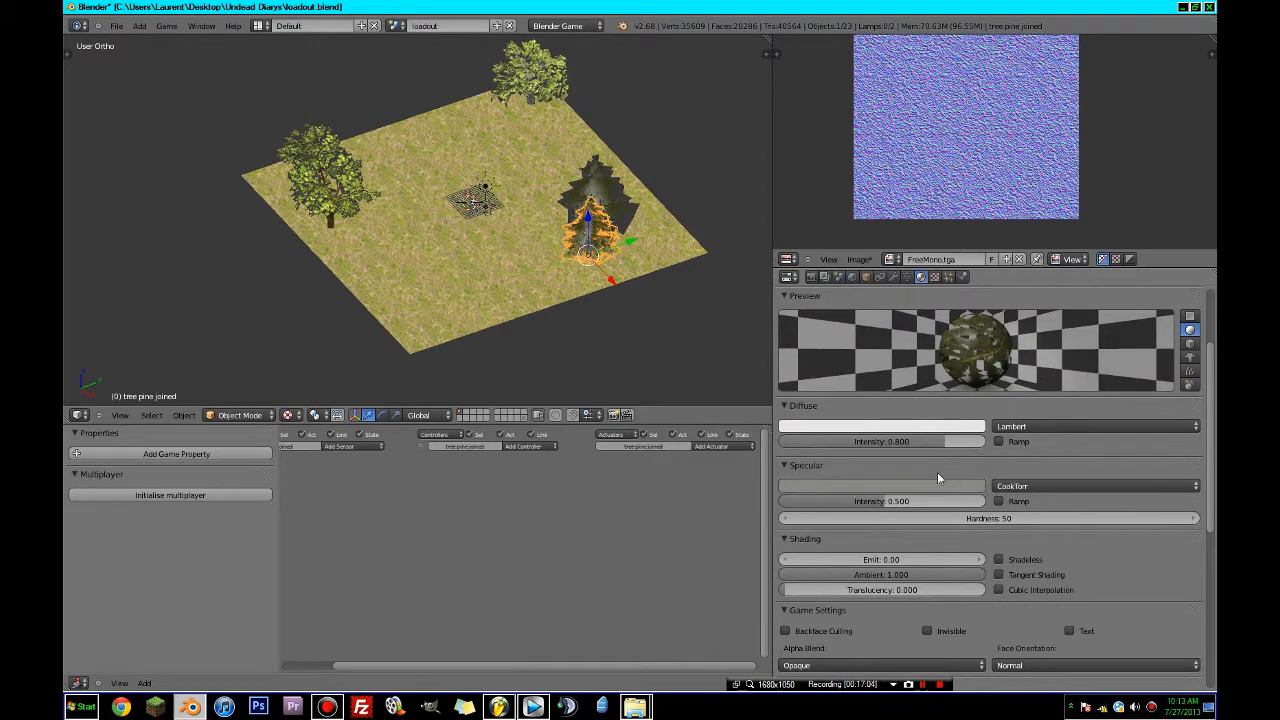
pyautogui.click(910, 486)
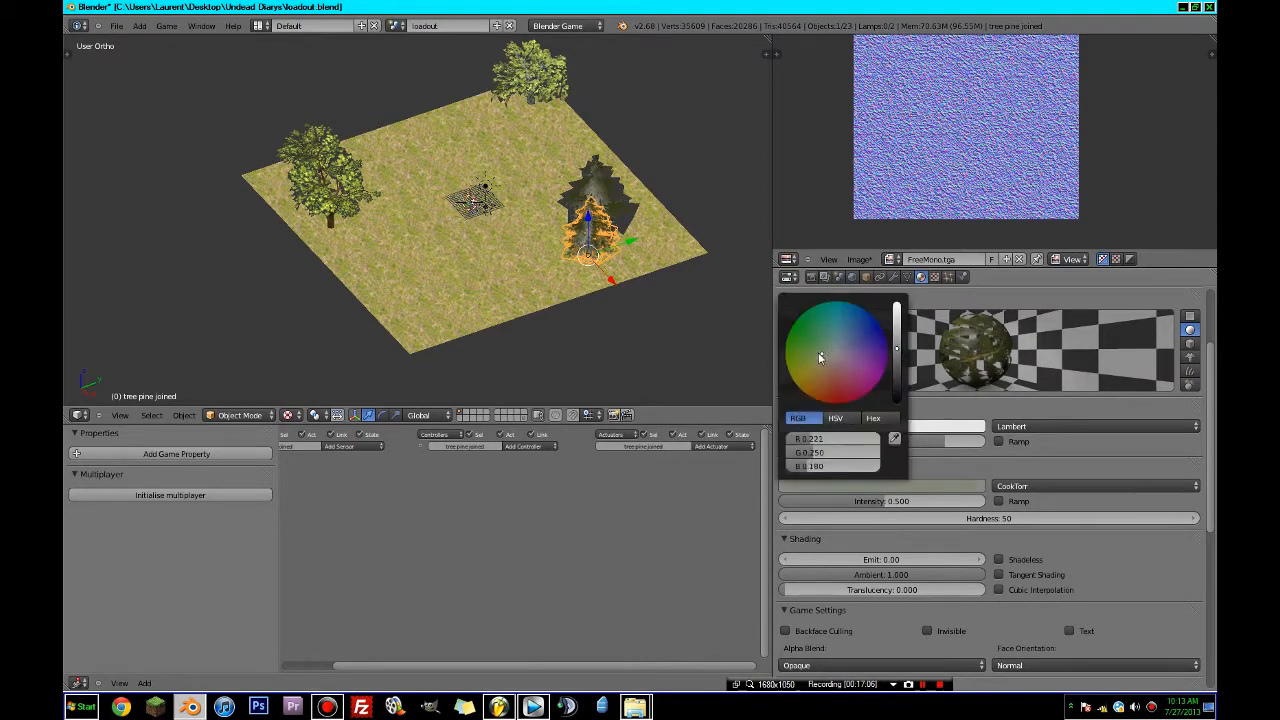
# - Run the game from an overview of the level to check the pines, stop it and save loadout.blend
pyautogui.moveTo(700, 320); pyautogui.dragTo(468, 346, button='middle')
pyautogui.press('p')
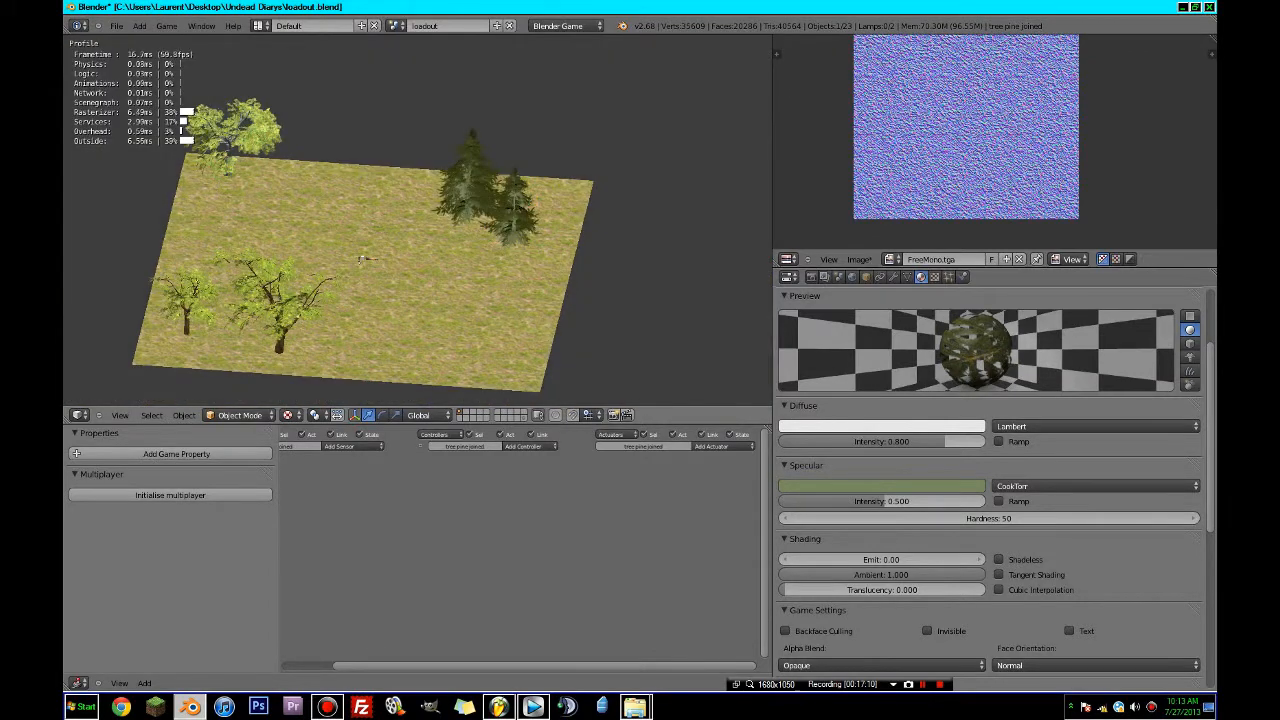
pyautogui.press('Escape')
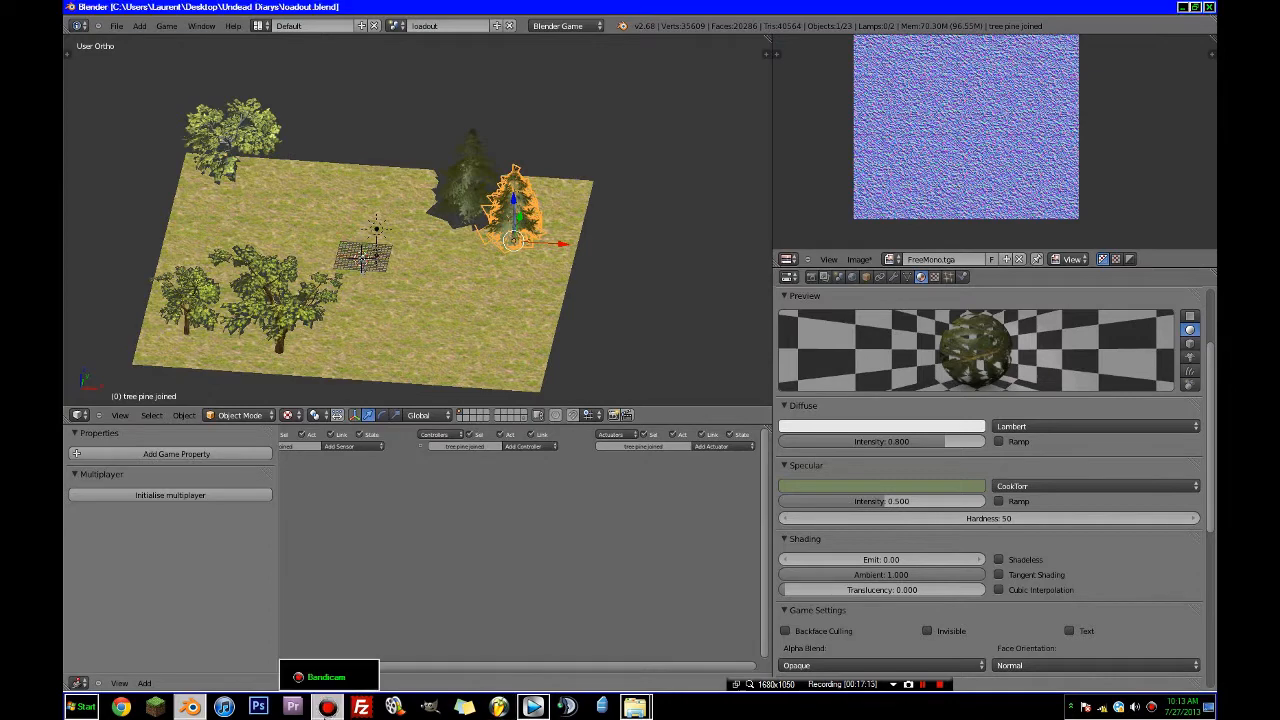
pyautogui.hotkey('ctrl', 's')
pyautogui.click(440, 322)
pyautogui.moveTo(440, 322); pyautogui.dragTo(353, 230, button='middle')
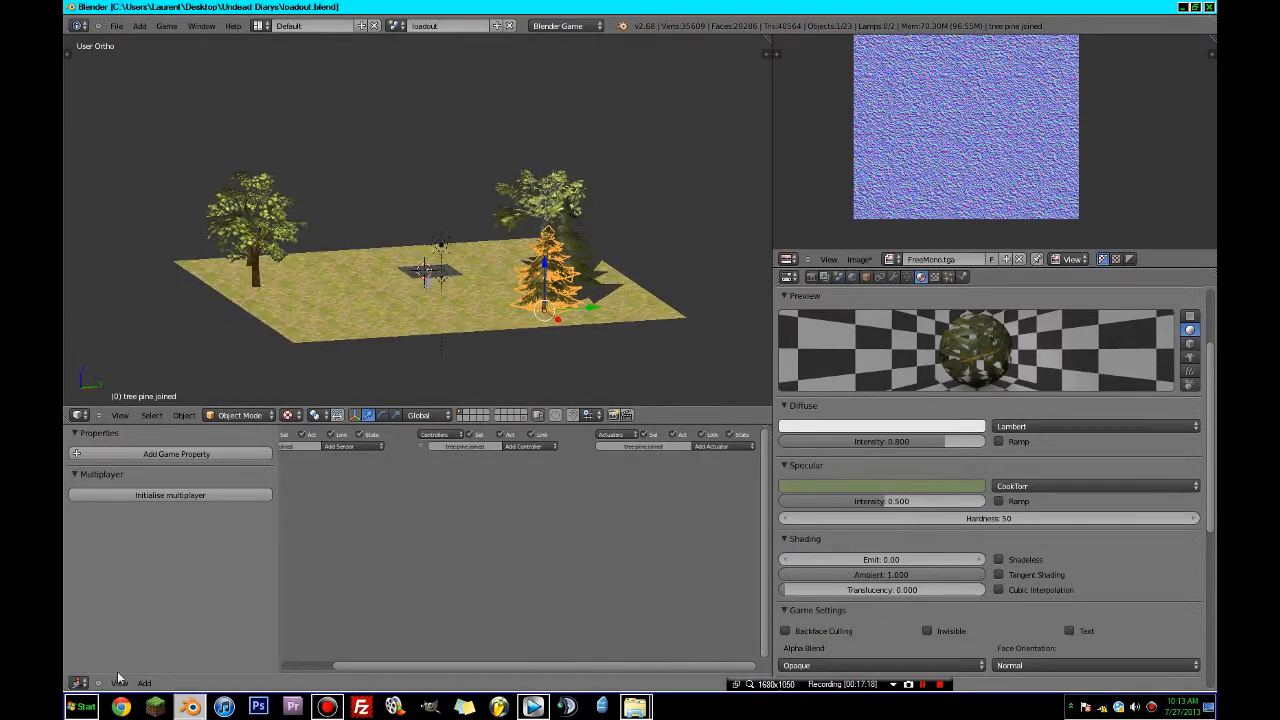
# - Switch to Chrome, maximize it, load cgtextures.com and move the browser window off this screen
pyautogui.click(121, 706)
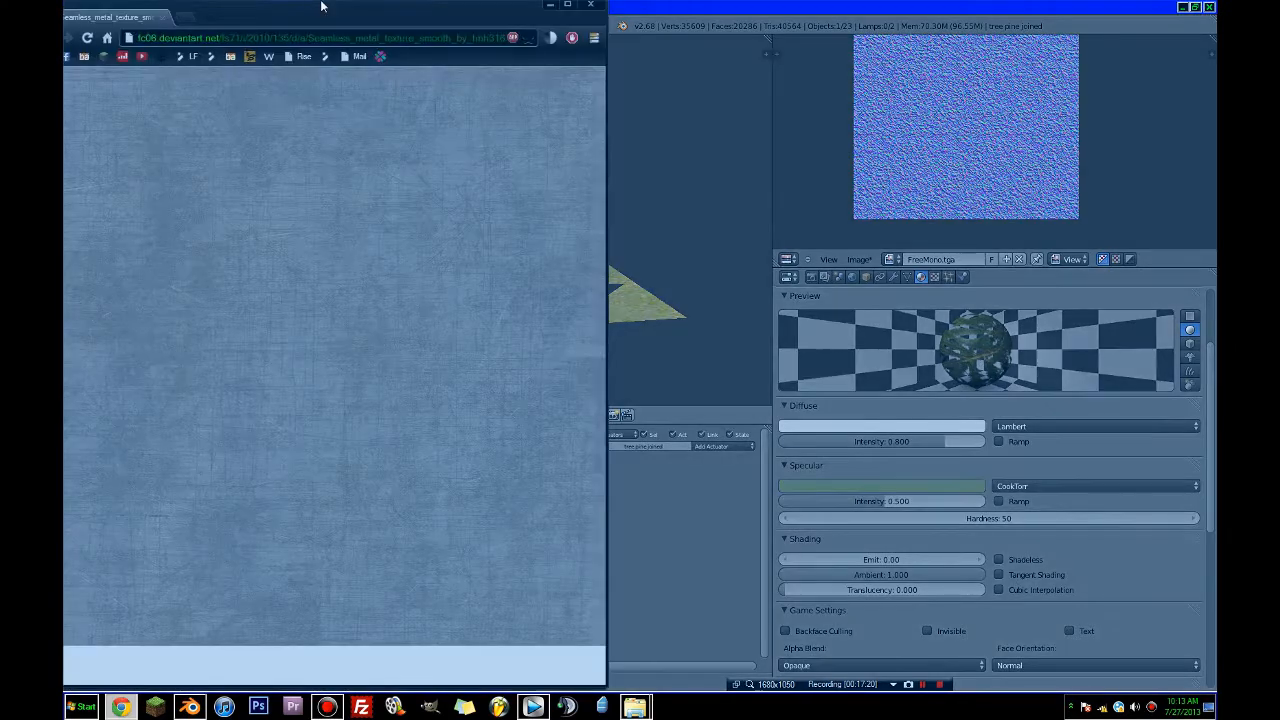
pyautogui.doubleClick(323, 6)
pyautogui.click(269, 29)
pyautogui.write('cgtextures.com')
pyautogui.press('Return')
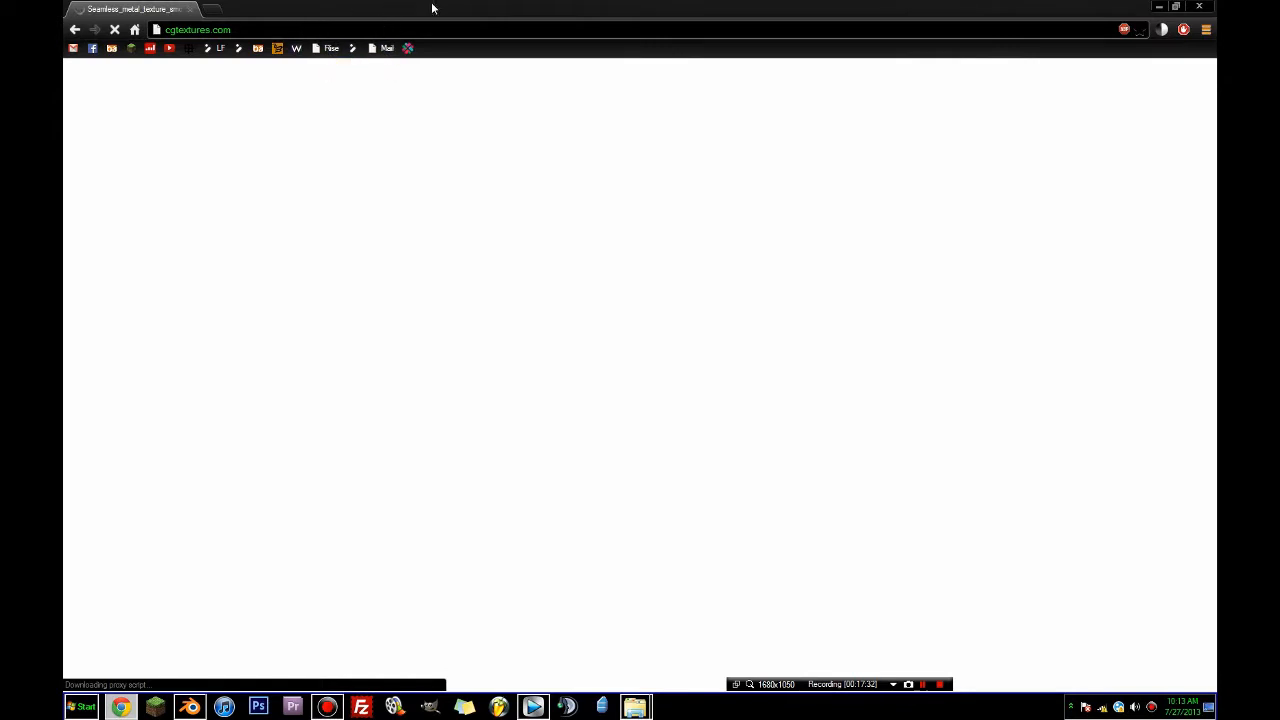
pyautogui.moveTo(433, 8); pyautogui.dragTo(2, 8)
# - Switch to Blender's empty second layer, snap the 3D cursor and add a plane from the front view
pyautogui.moveTo(190, 238); pyautogui.dragTo(260, 286, button='middle')
pyautogui.scroll(2, 383, 264)
pyautogui.scroll(2, 260, 286)
pyautogui.scroll(-4, 260, 286)
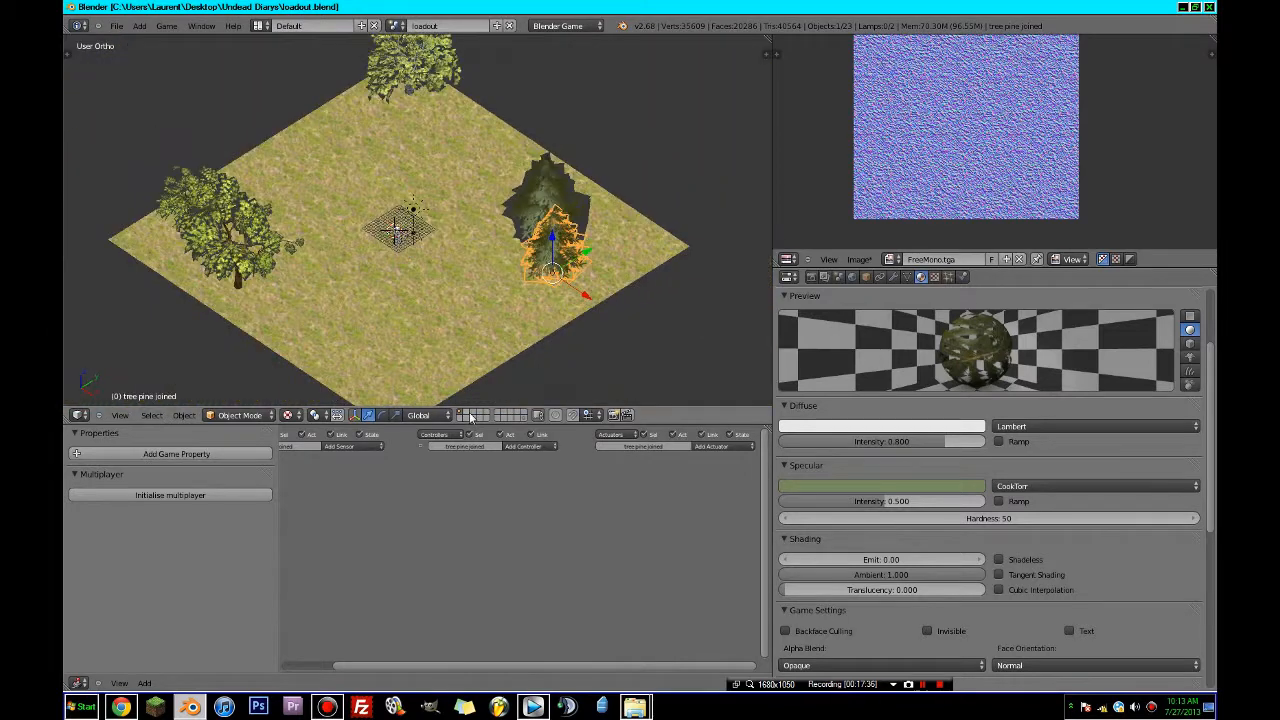
pyautogui.click(466, 416)
pyautogui.hotkey('shift', 's')
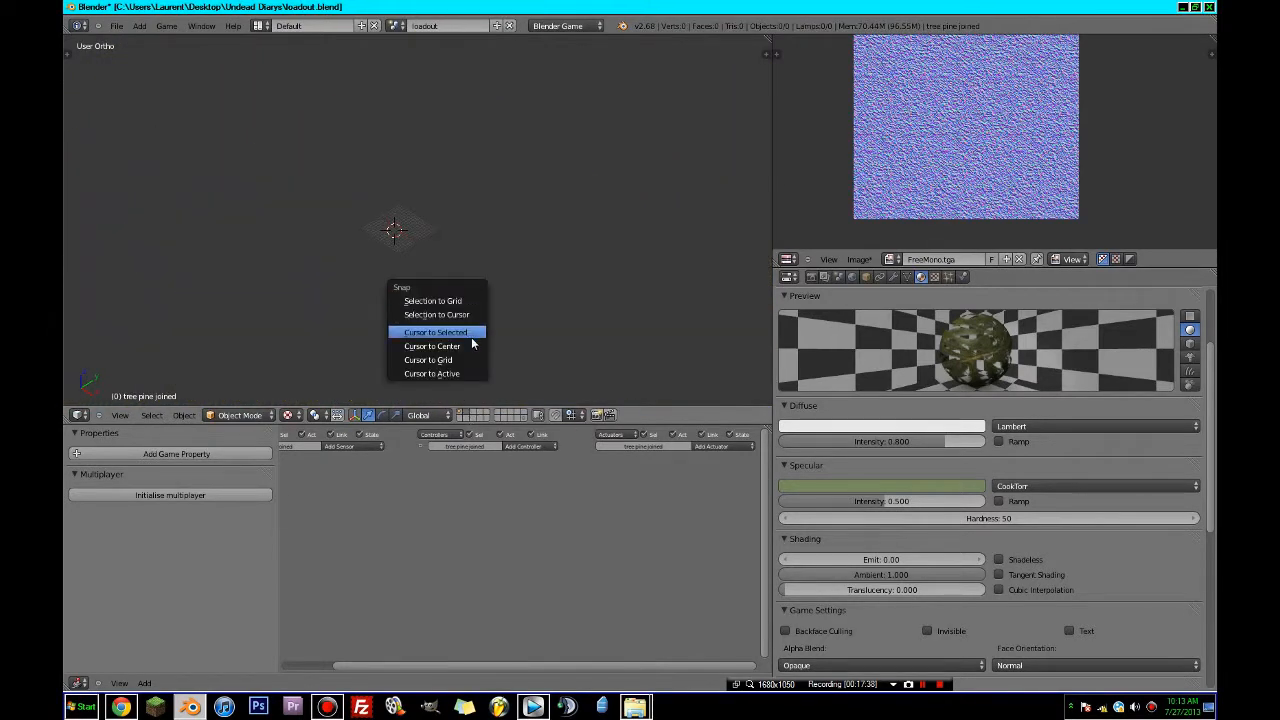
pyautogui.click(484, 321)
pyautogui.press('KP_1')
pyautogui.hotkey('shift', 'a')
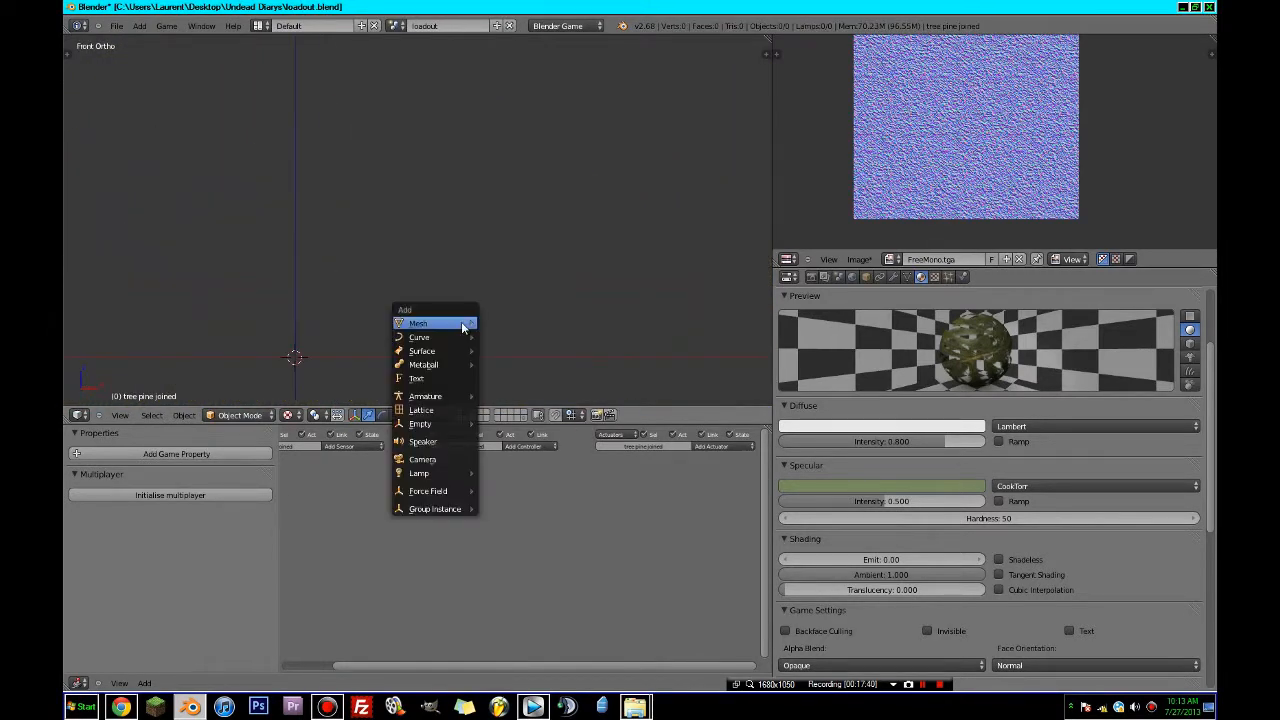
pyautogui.click(500, 322)
pyautogui.press('KP_Decimal')
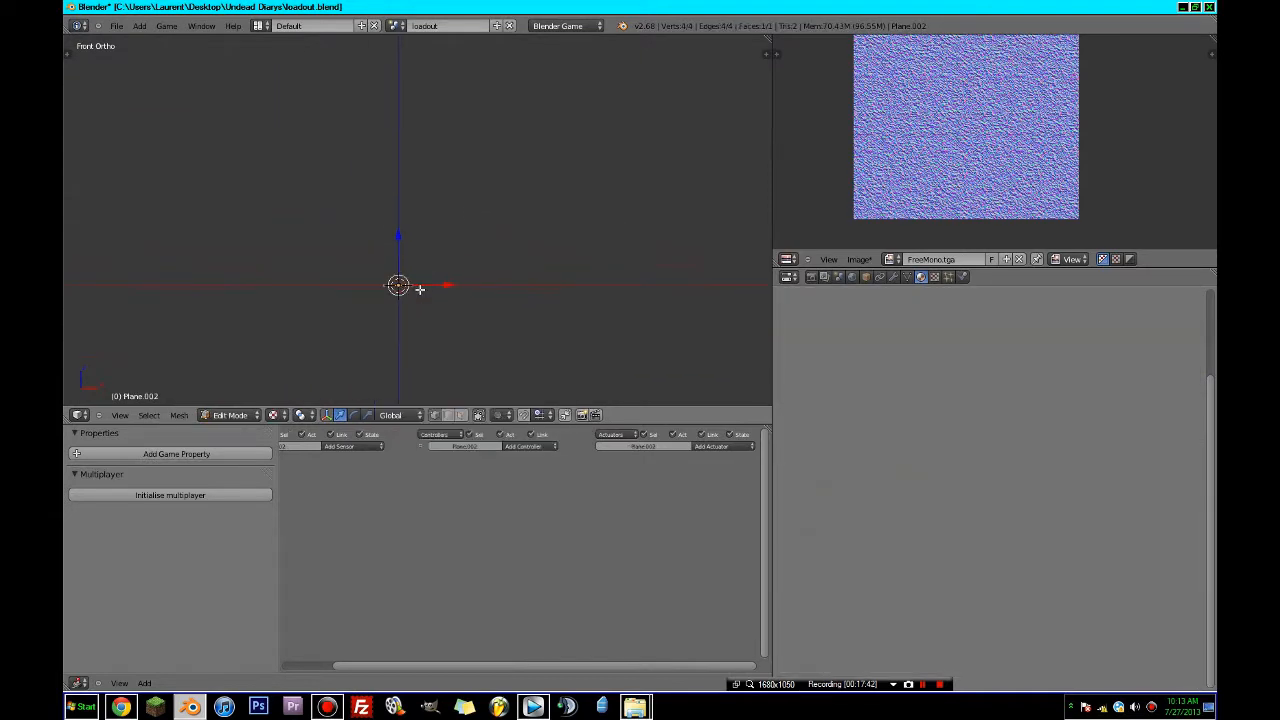
# - Stretch the plane along X into a long strip and divide it with two evenly spaced crosswise loop cuts
pyautogui.moveTo(433, 252); pyautogui.dragTo(398, 228, button='middle')
pyautogui.press('s')
pyautogui.press('x')
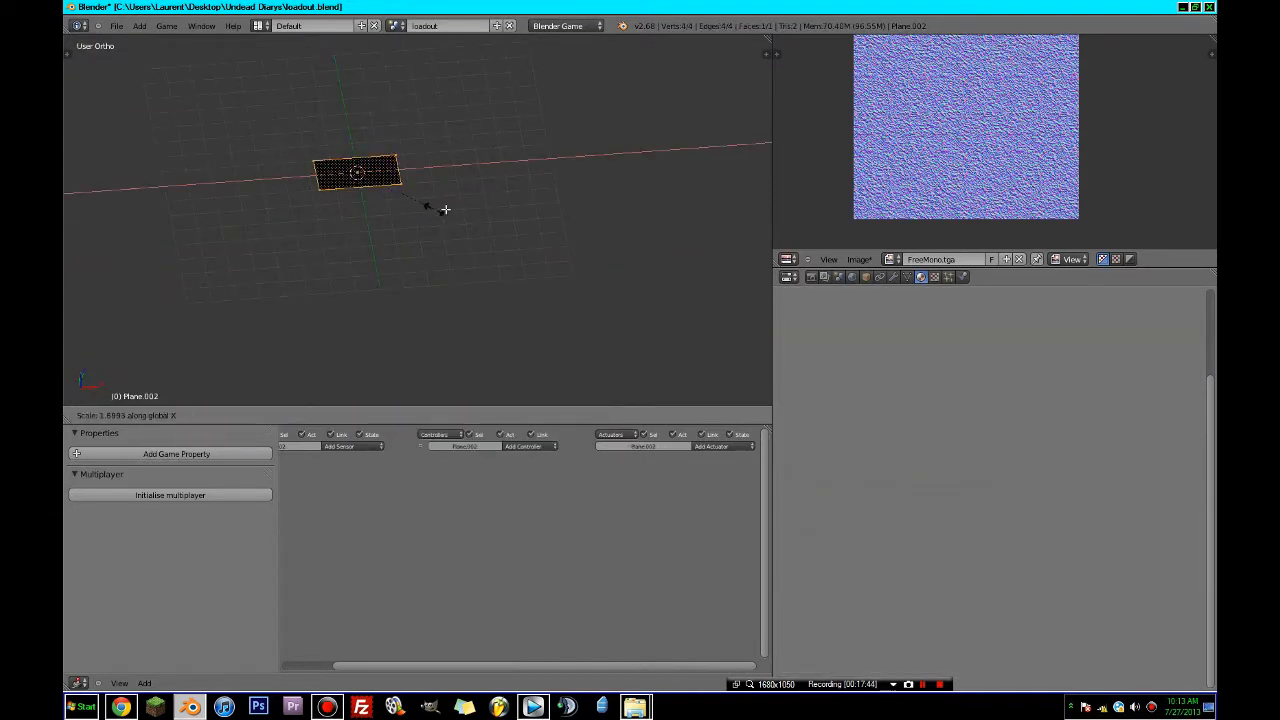
pyautogui.click(711, 209)
pyautogui.press('Tab')
pyautogui.hotkey('ctrl', 'r')
pyautogui.scroll(1, 360, 188)
pyautogui.click(358, 189)
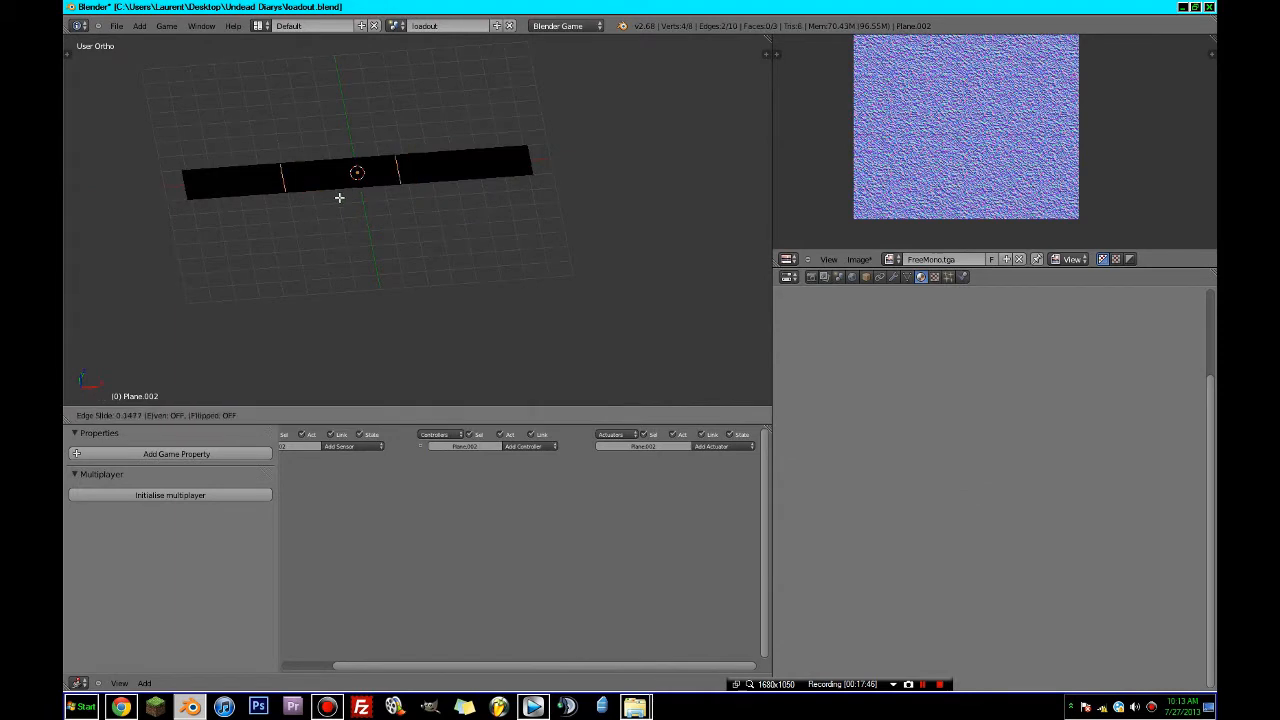
pyautogui.rightClick(376, 227)
# - Raise the strip's middle segment, and move one end edge inward and slightly up
pyautogui.moveTo(360, 140); pyautogui.dragTo(360, 100)
pyautogui.click(360, 100)
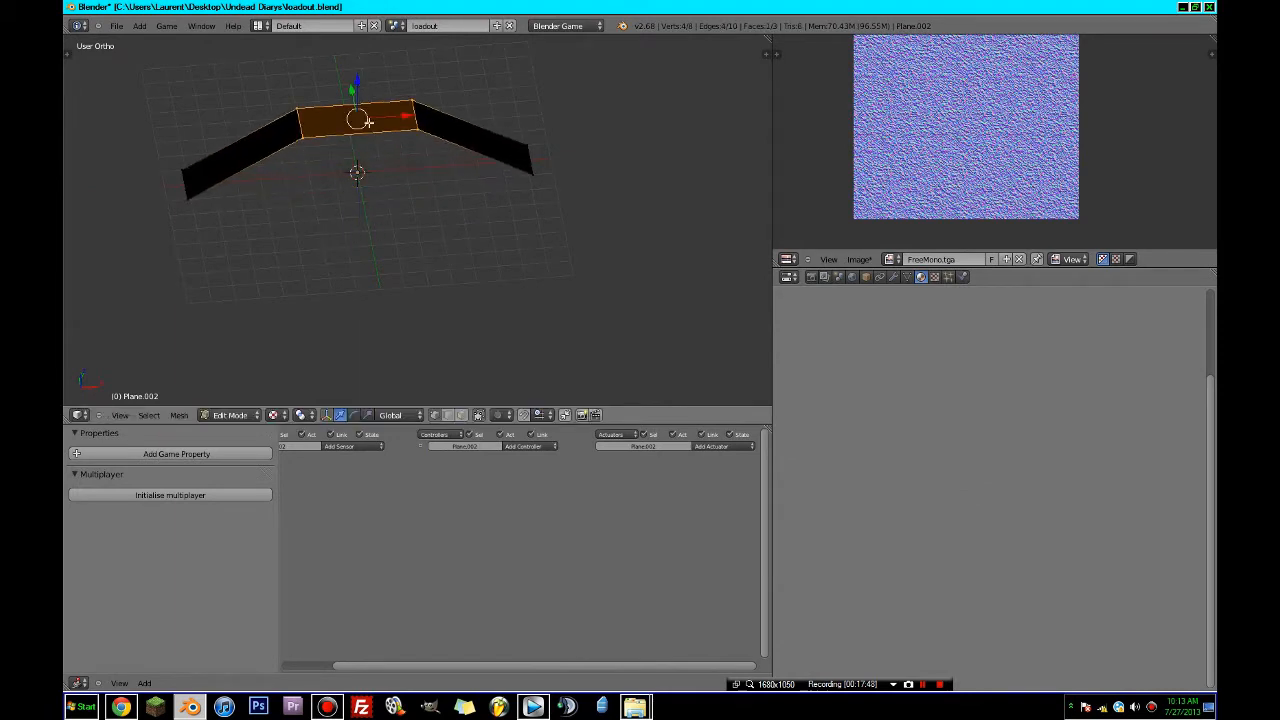
pyautogui.moveTo(360, 100); pyautogui.dragTo(268, 283, button='middle')
pyautogui.rightClick(190, 316)
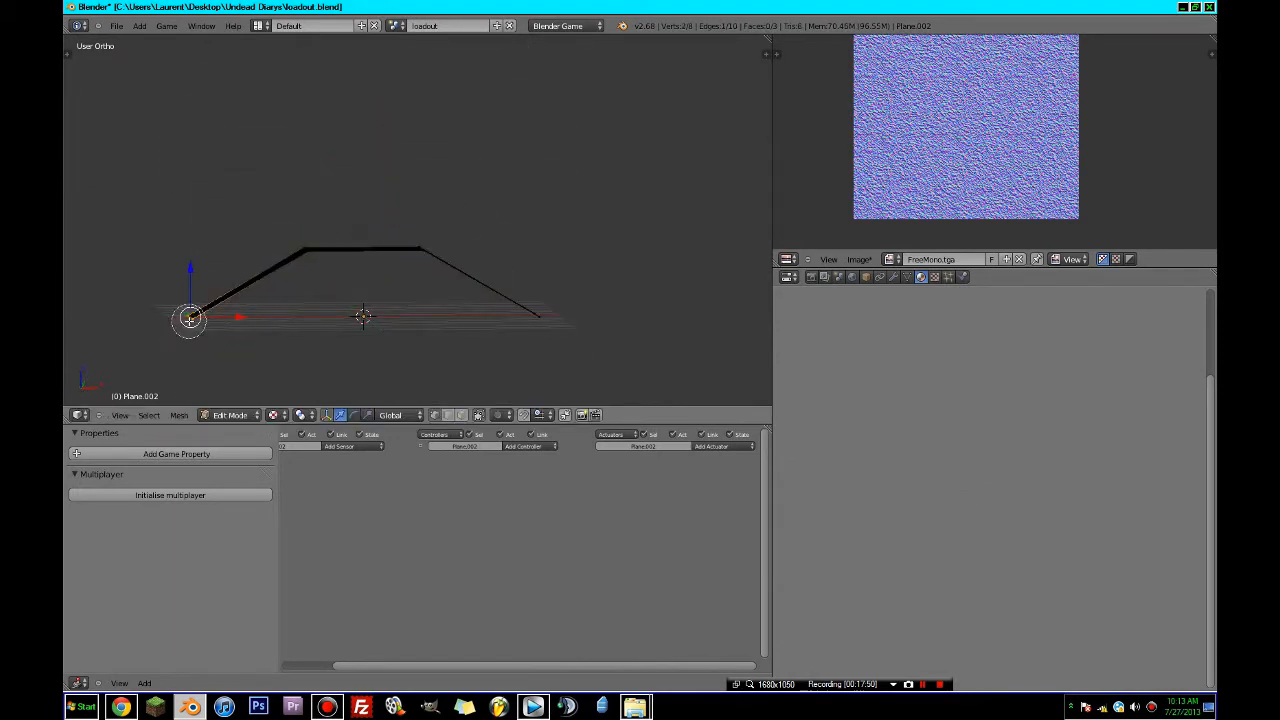
pyautogui.press('g')
pyautogui.click(318, 296)
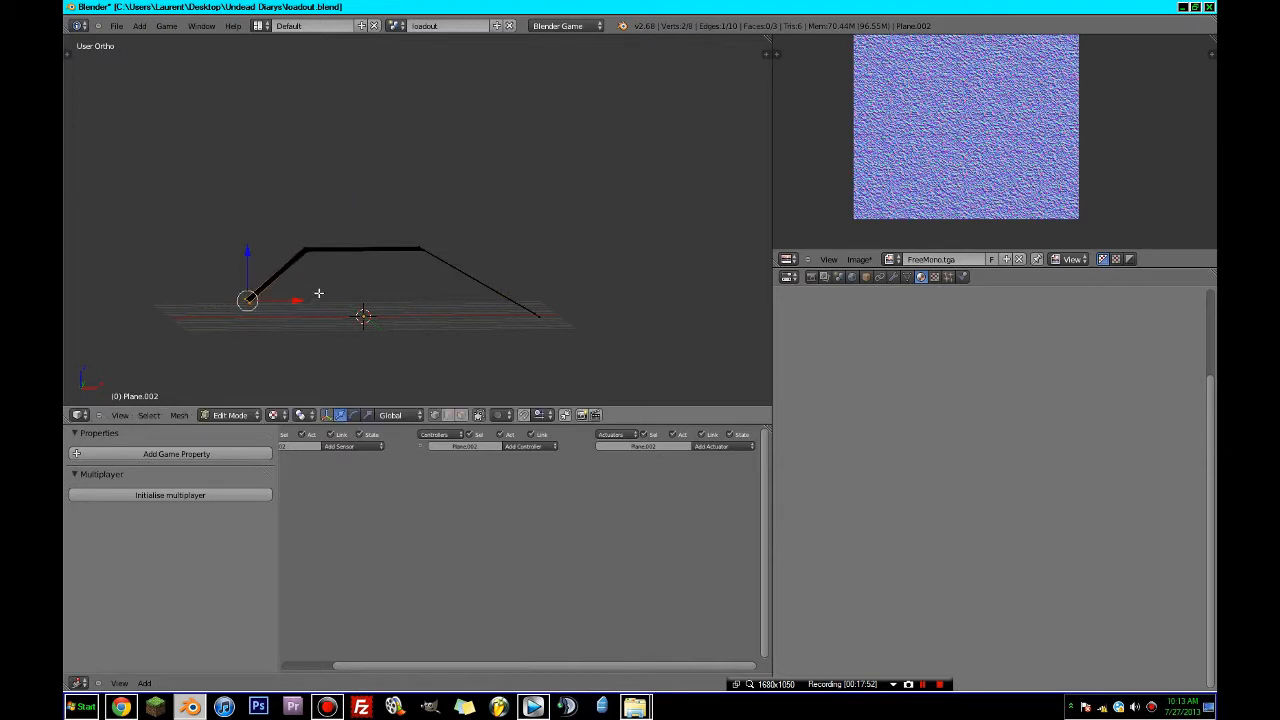
# - Move the strip's raised middle segment about 2.5 units along X, and the sloping end segment beside it about 3.2 units the same way
pyautogui.rightClick(318, 246)
pyautogui.keyDown('shift'); pyautogui.rightClick(434, 241); pyautogui.keyUp('shift')
pyautogui.press('g')
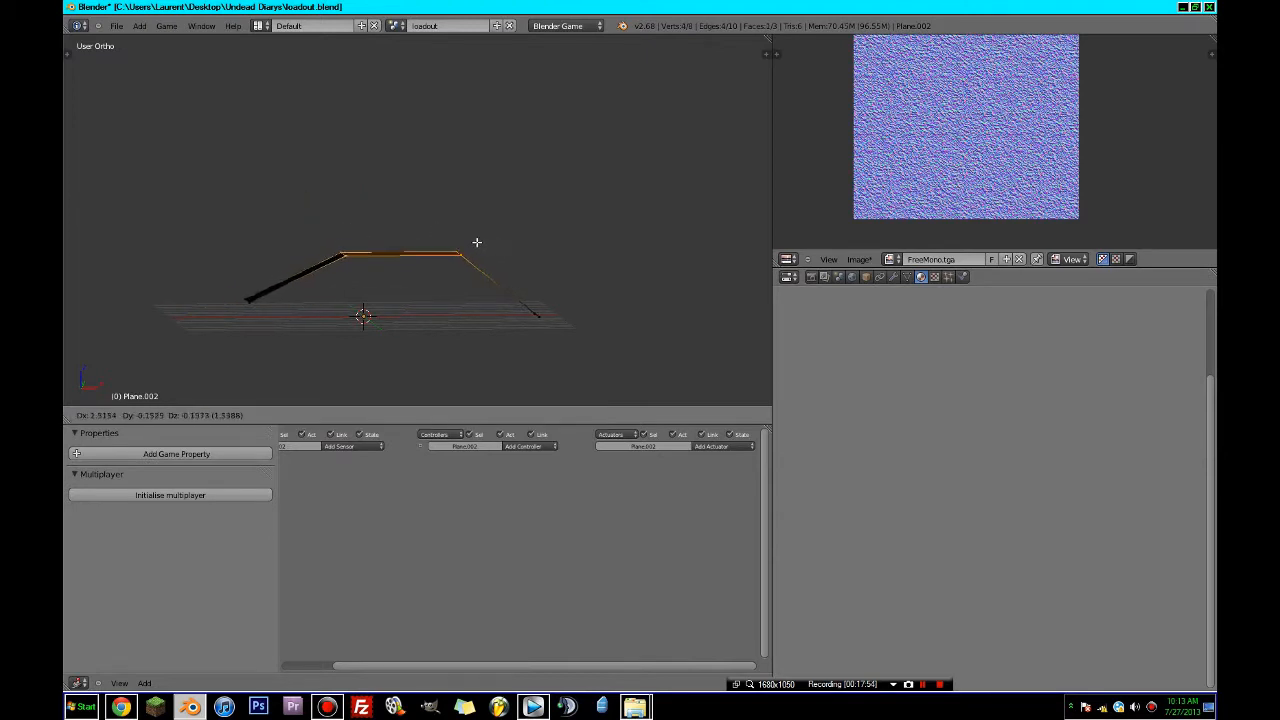
pyautogui.click(479, 242)
pyautogui.rightClick(343, 250)
pyautogui.keyDown('shift'); pyautogui.rightClick(243, 312); pyautogui.keyUp('shift')
pyautogui.press('g')
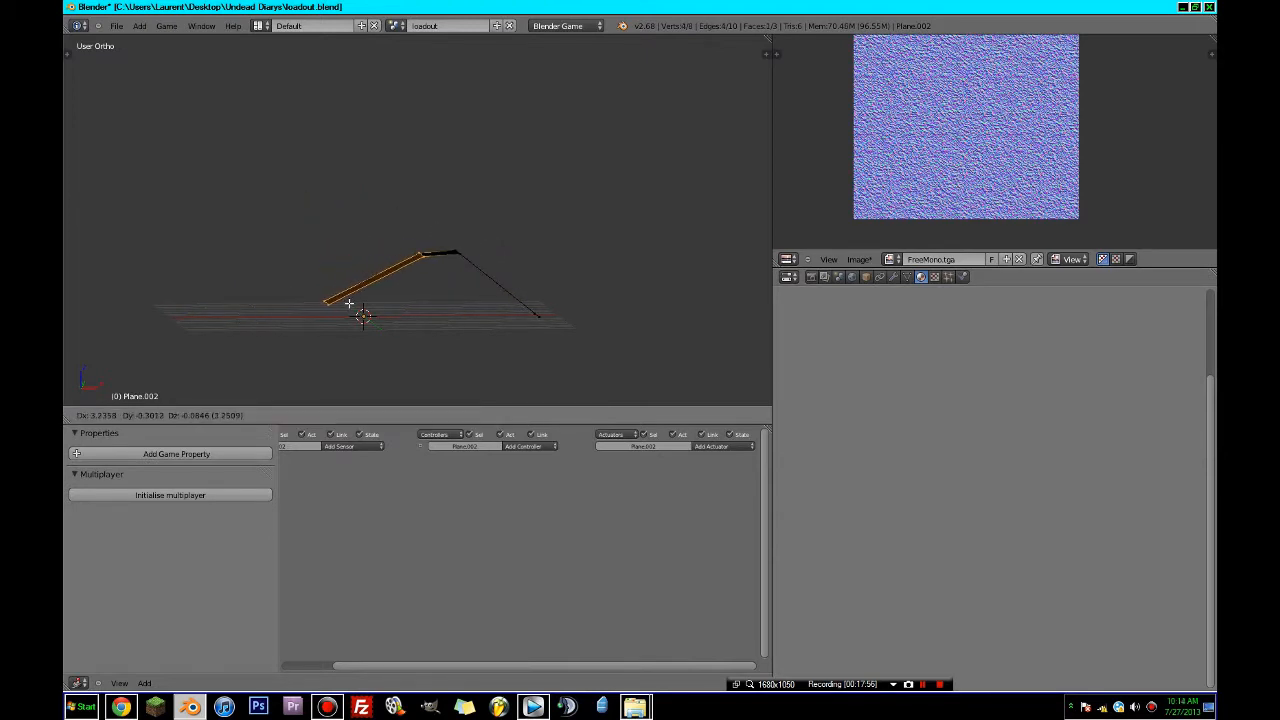
pyautogui.click(350, 309)
# - Move the strip's near end edge about 2.4 units inward along X and 0.7 up, and save the file
pyautogui.rightClick(329, 311)
pyautogui.press('g')
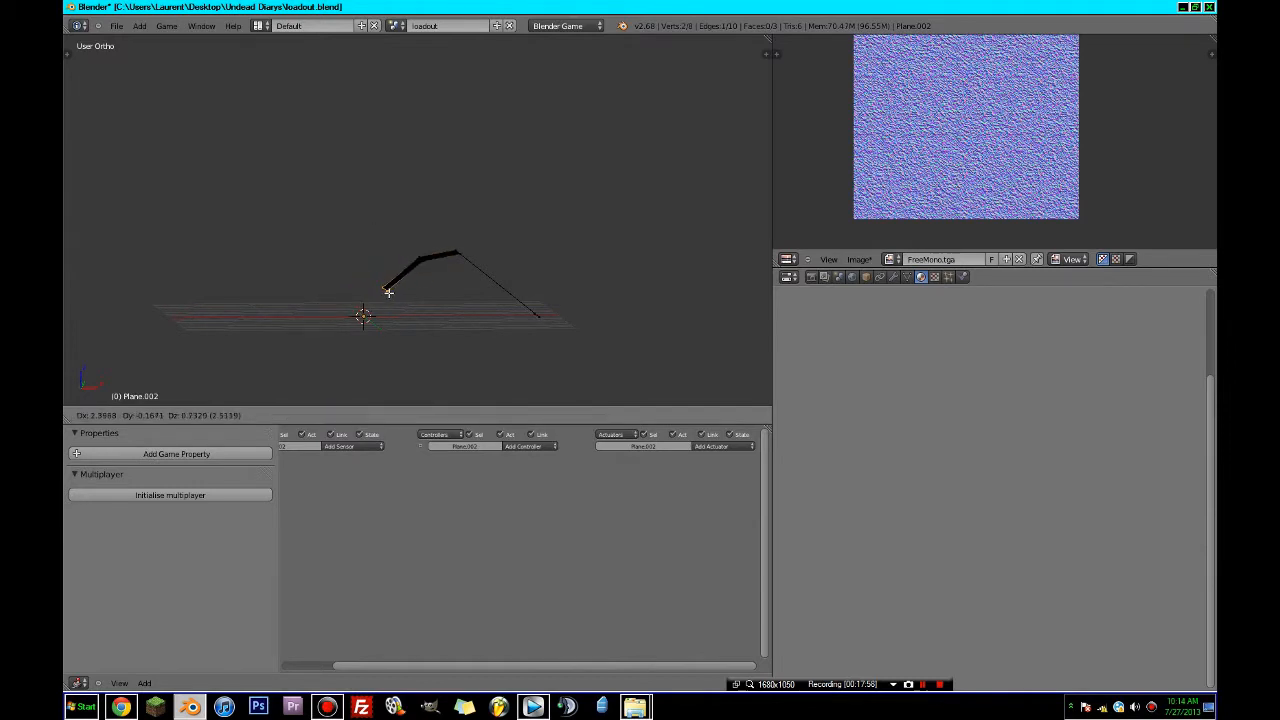
pyautogui.click(382, 293)
pyautogui.moveTo(382, 293); pyautogui.dragTo(310, 310, button='middle')
pyautogui.hotkey('ctrl', 's')
pyautogui.click(309, 308)
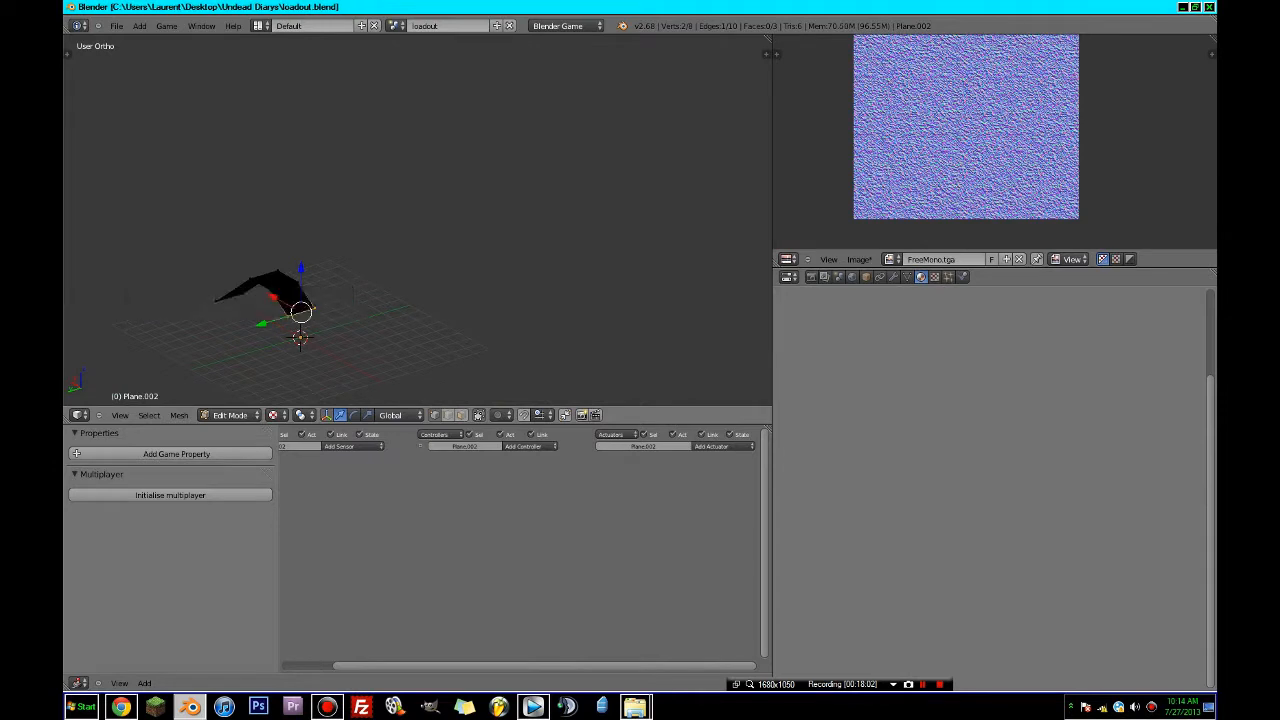
# - Select the entire leaf strip and smooth its vertices once
pyautogui.moveTo(363, 249)
pyautogui.mouseDown(button='middle')
pyautogui.moveTo(255, 247)
pyautogui.moveTo(426, 261)
pyautogui.moveTo(340, 241)
pyautogui.mouseUp(button='middle')
pyautogui.press('KP_1')
pyautogui.press('KP_3')
pyautogui.press('KP_1')
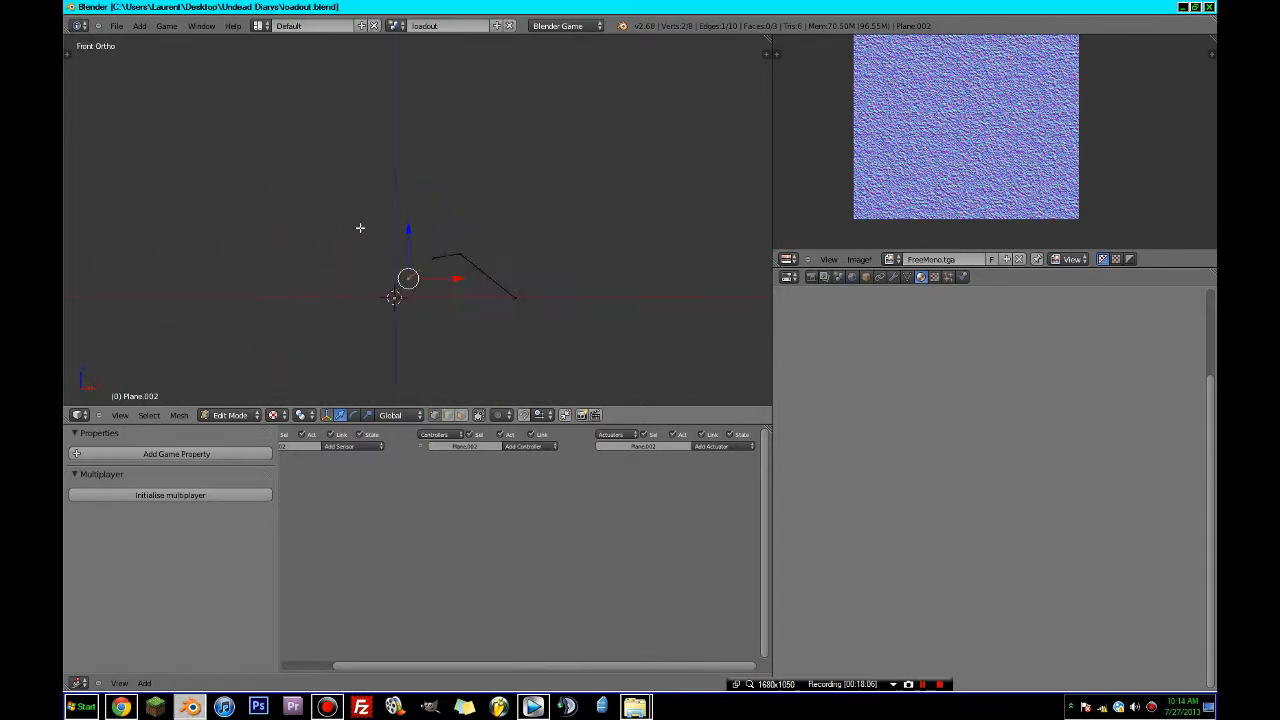
pyautogui.scroll(2, 374, 249)
pyautogui.keyDown('shift'); pyautogui.moveTo(374, 249); pyautogui.dragTo(369, 191, button='middle'); pyautogui.keyUp('shift')
pyautogui.press('a')
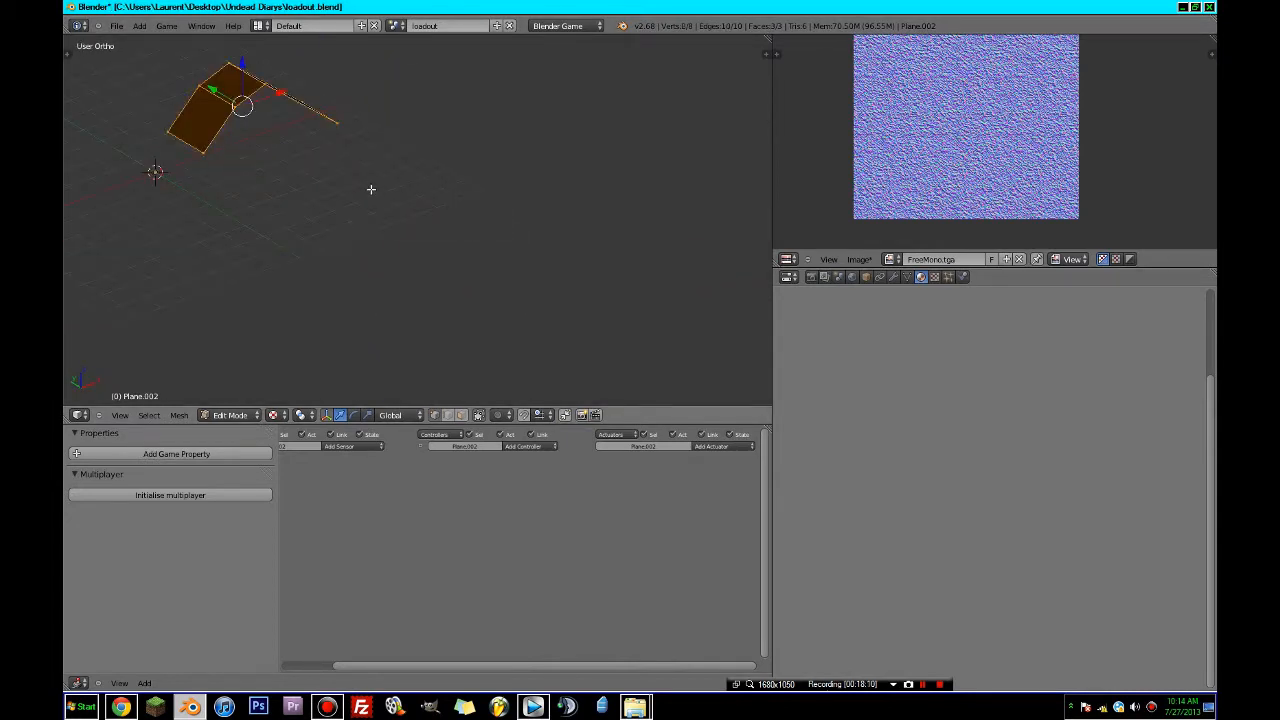
pyautogui.press('w')
pyautogui.click(356, 312)
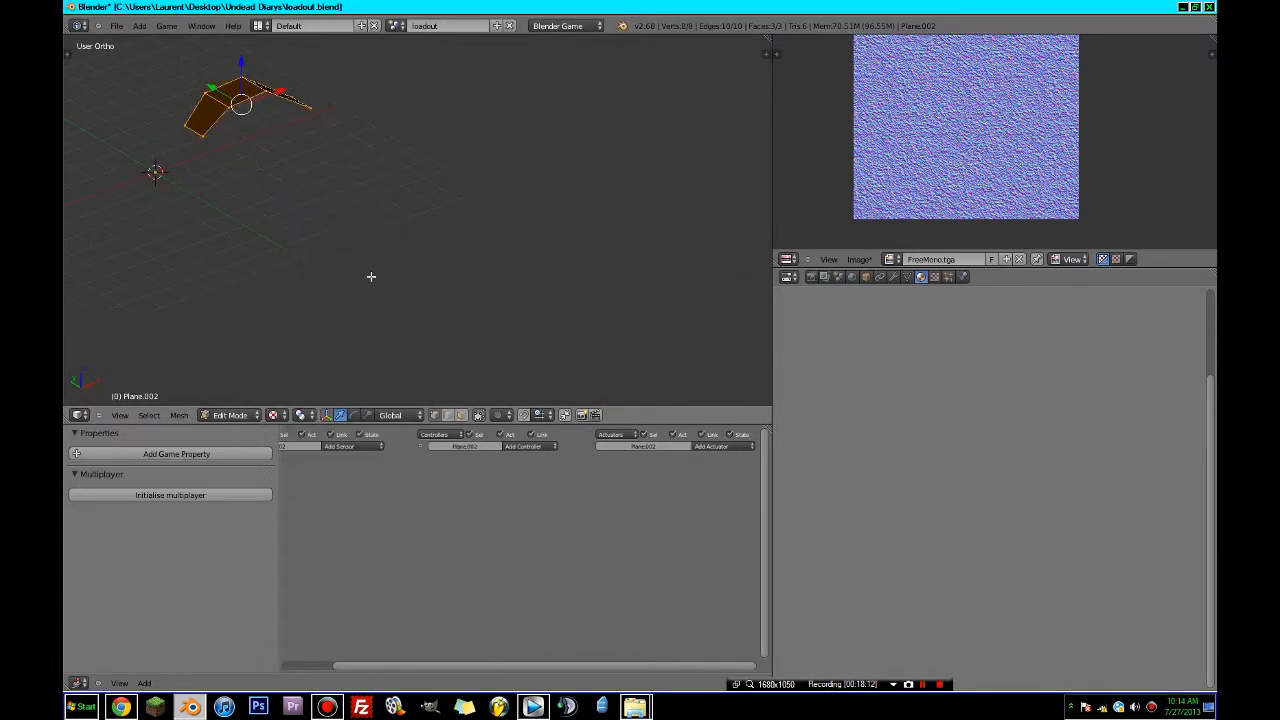
pyautogui.moveTo(371, 277); pyautogui.dragTo(463, 308, button='middle')
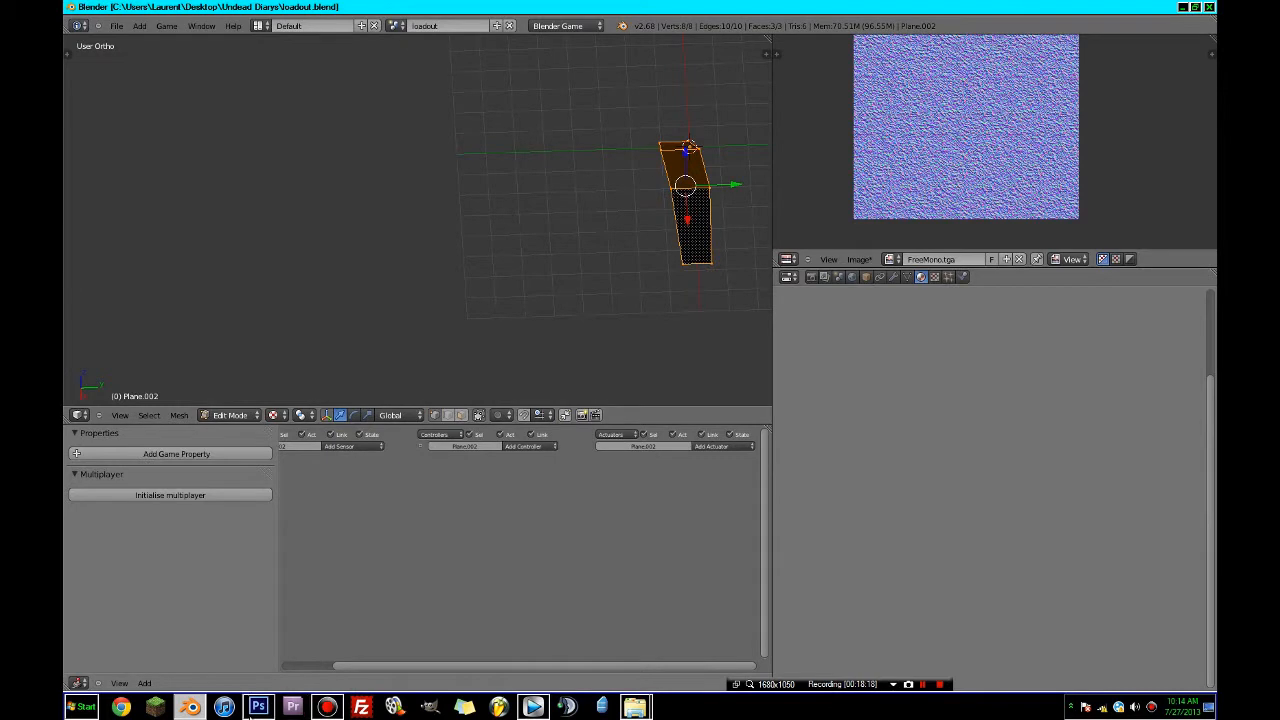
# - Go to the mountains folder window and open Low poly foliege.blend in a second Blender window
pyautogui.click(634, 706)
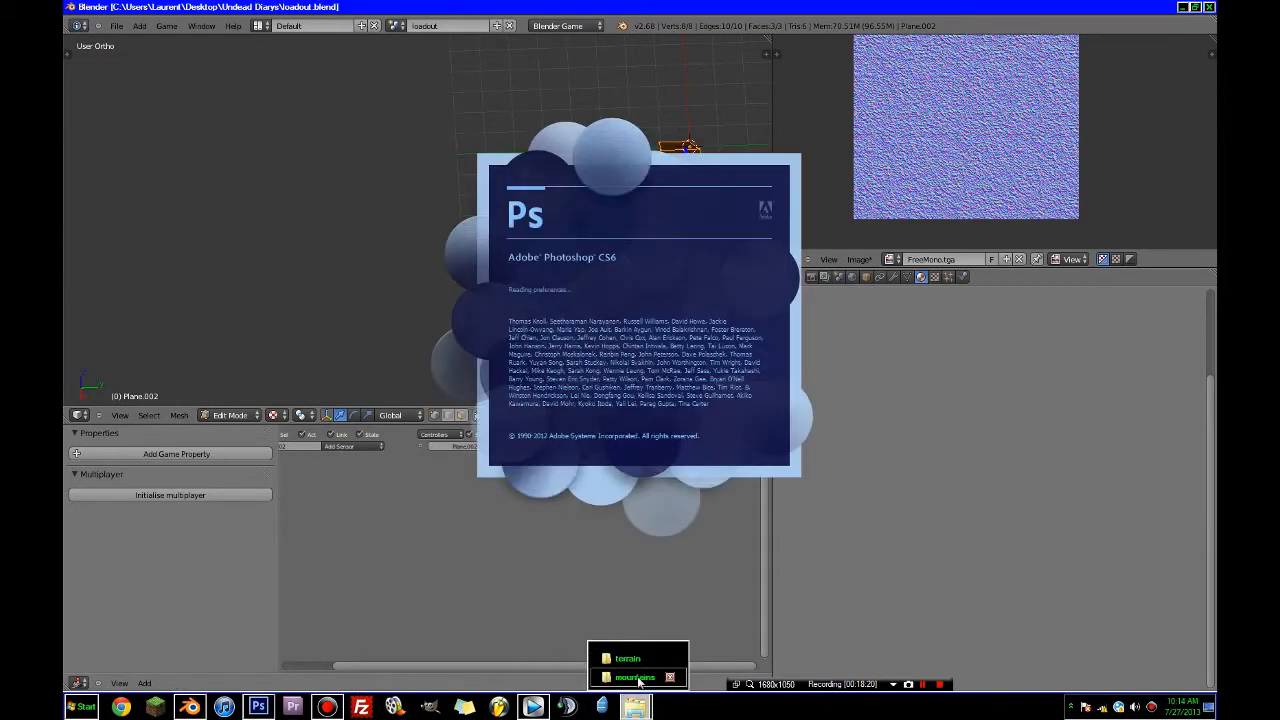
pyautogui.click(637, 678)
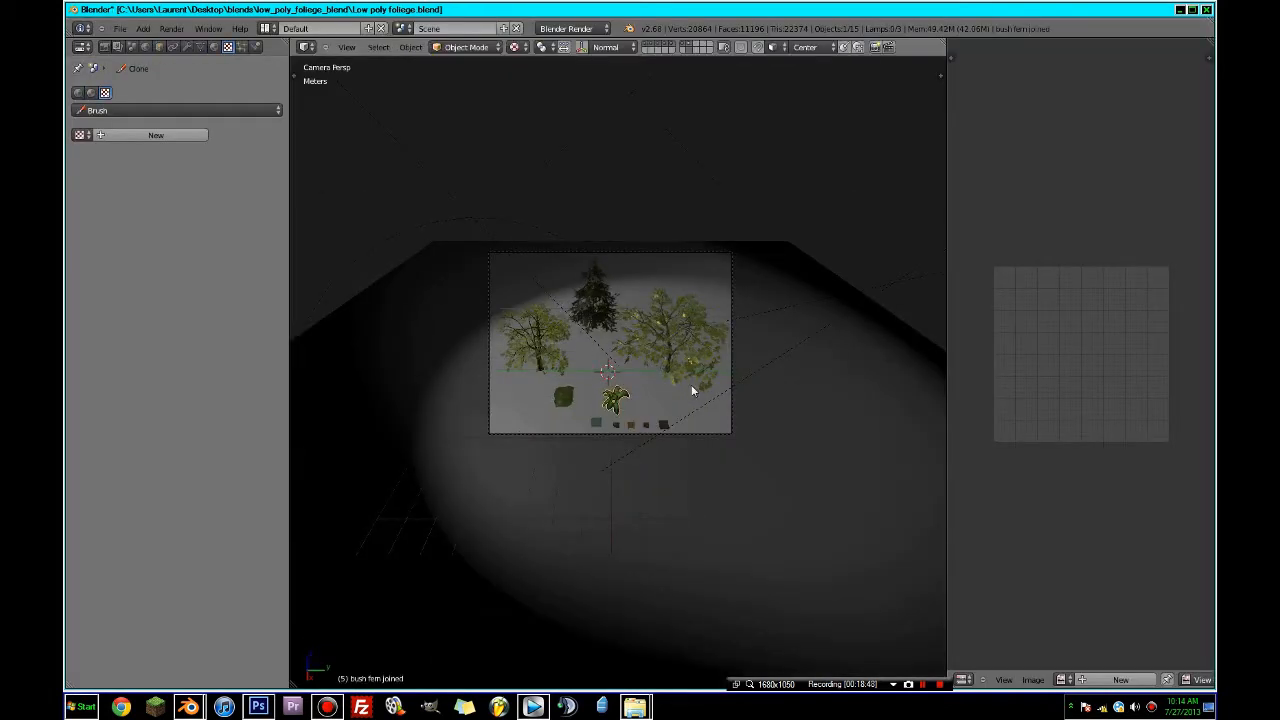
pyautogui.hotkey('ctrl', 'Up')
pyautogui.hotkey('ctrl', 'Up')
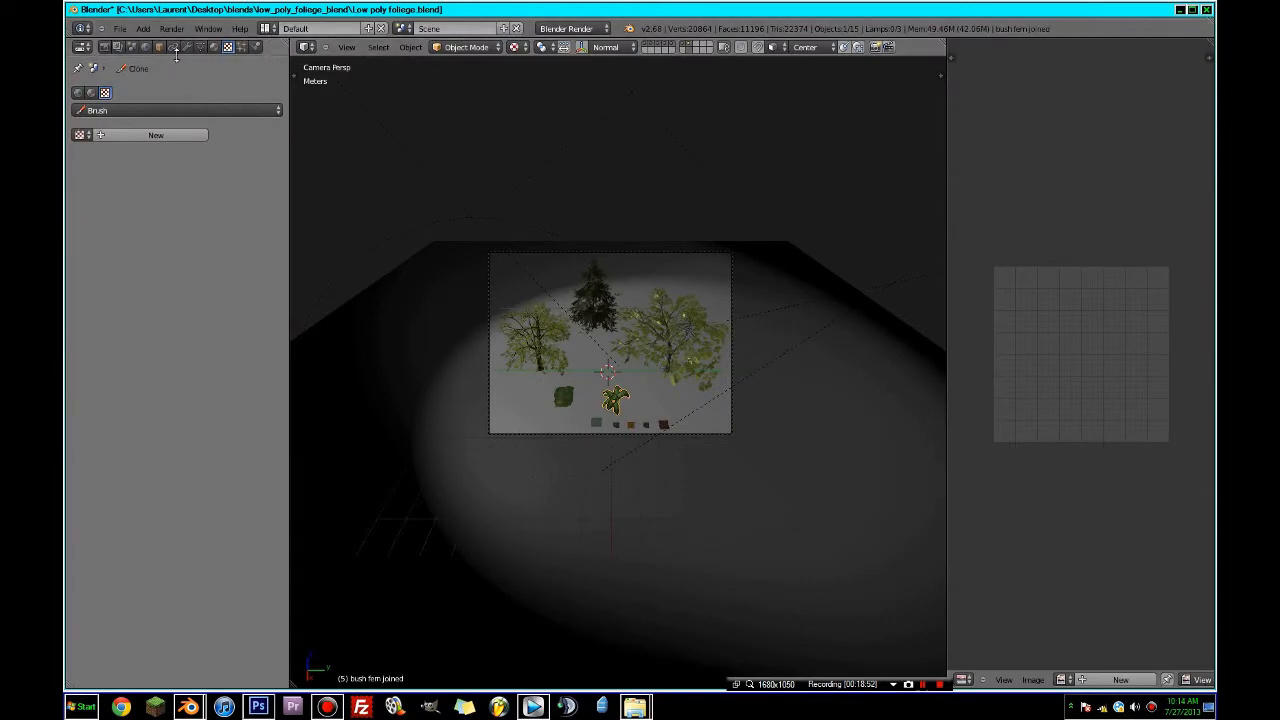
# - Unpack the bush fern's fern c texture image by writing the file to the current directory, overwriting any existing one
pyautogui.click(214, 47)
pyautogui.click(228, 47)
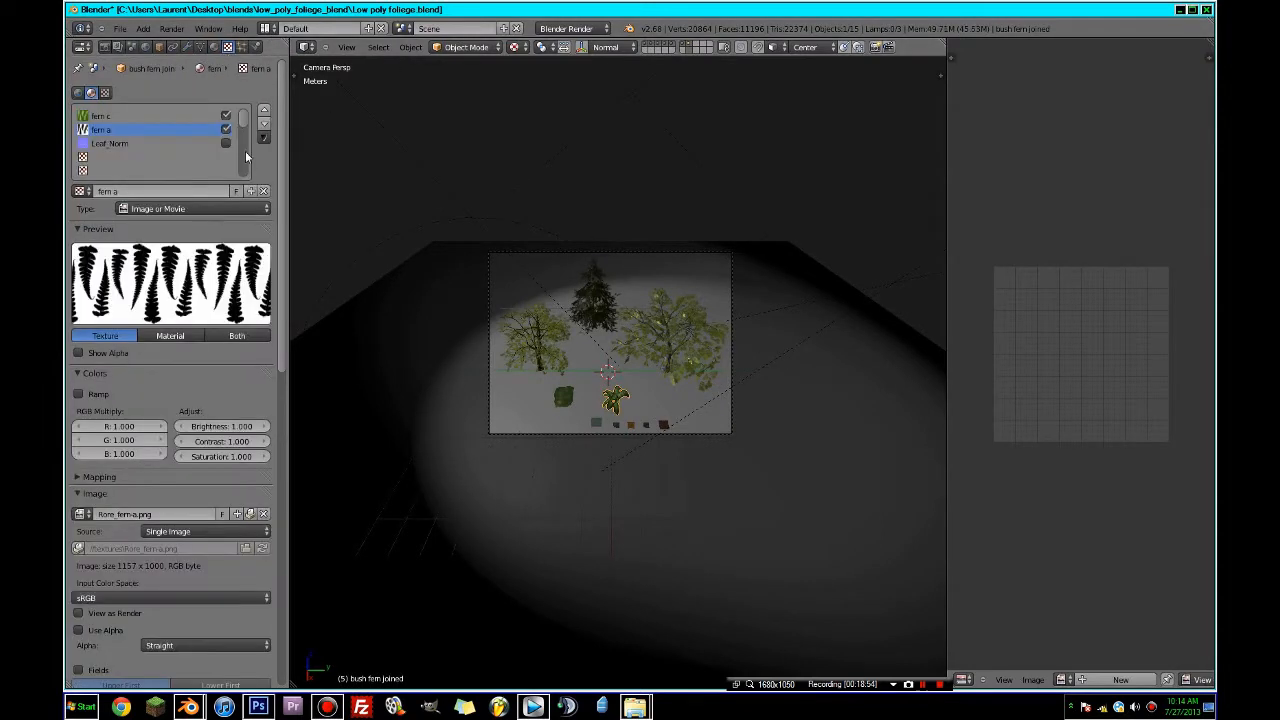
pyautogui.click(114, 118)
pyautogui.scroll(-7, 234, 281)
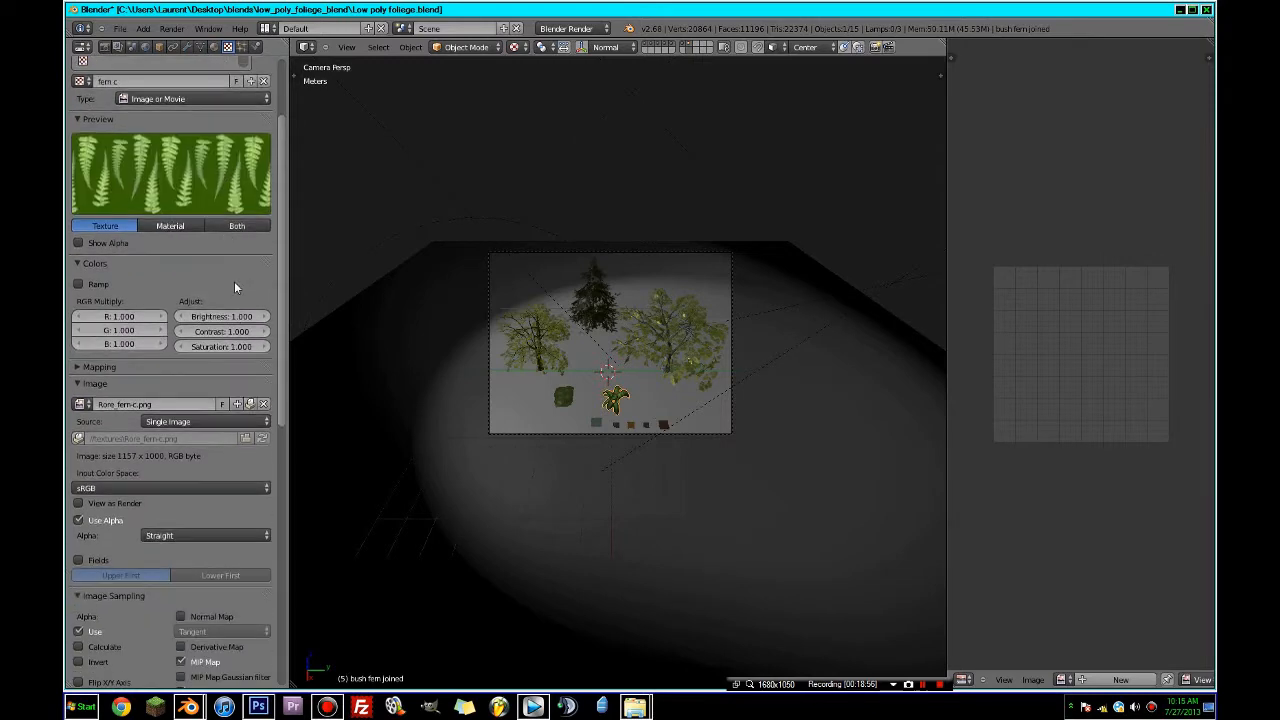
pyautogui.scroll(-8, 223, 341)
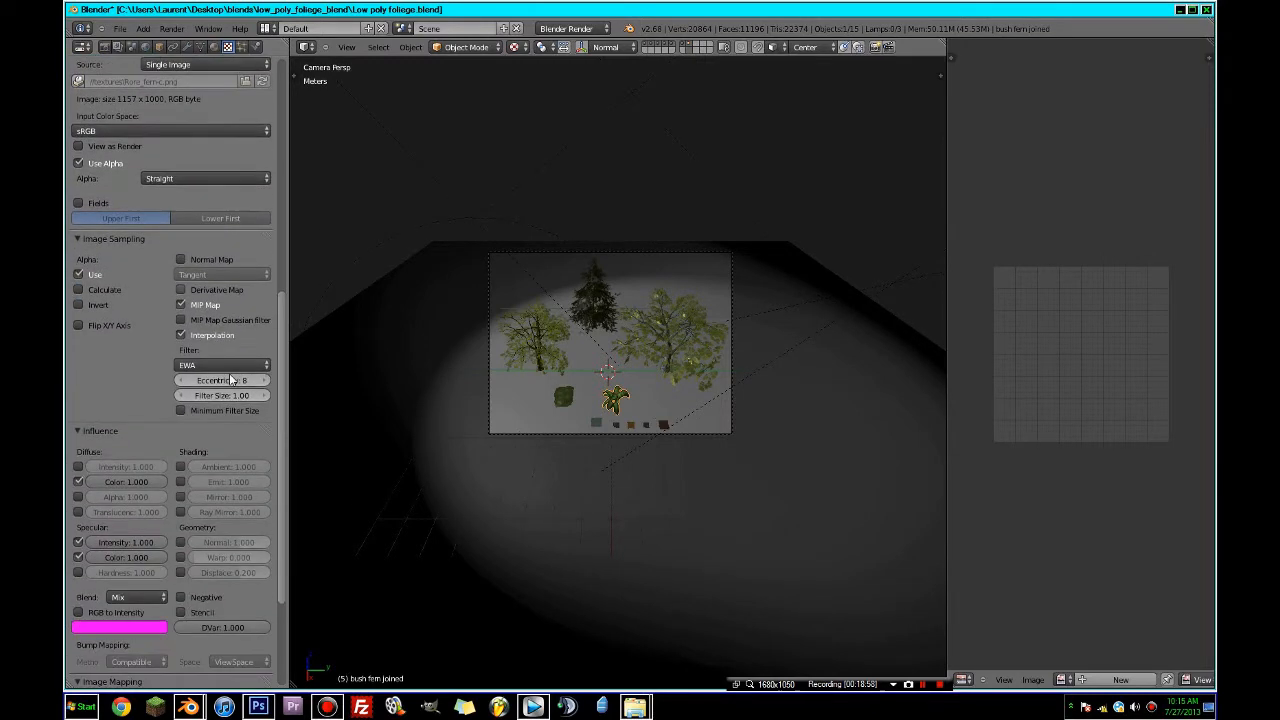
pyautogui.scroll(14, 237, 424)
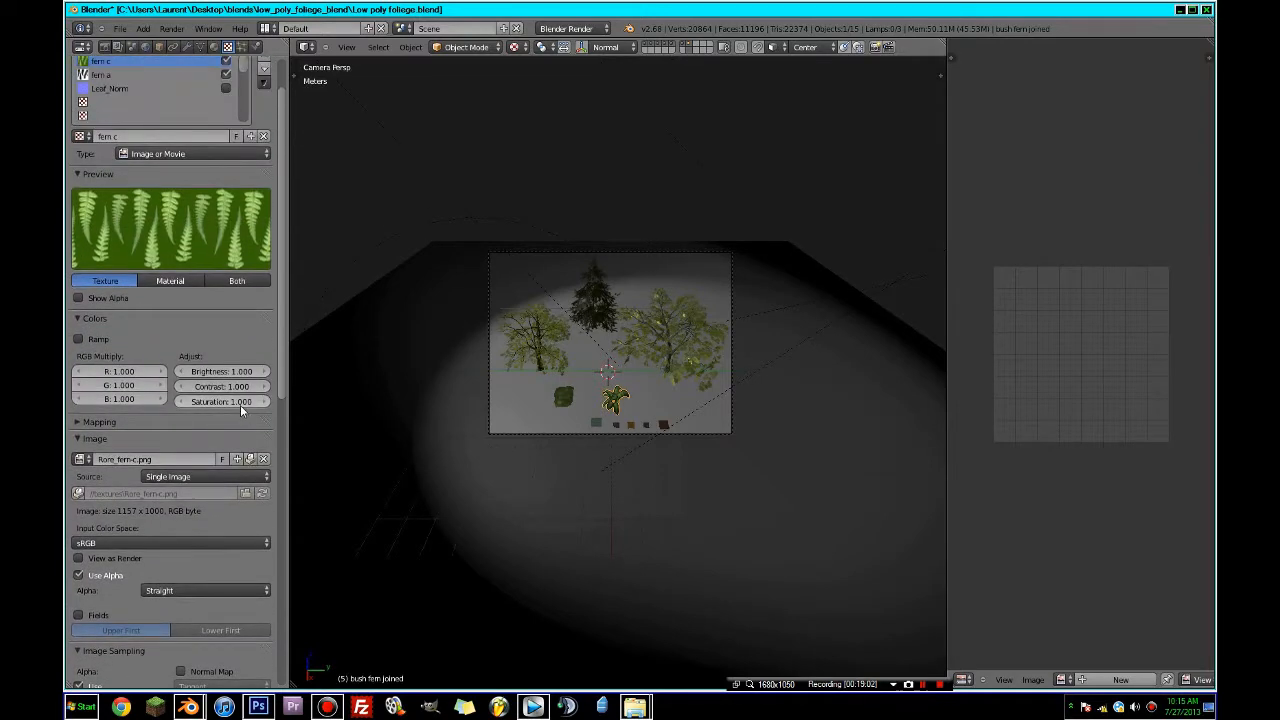
pyautogui.click(250, 459)
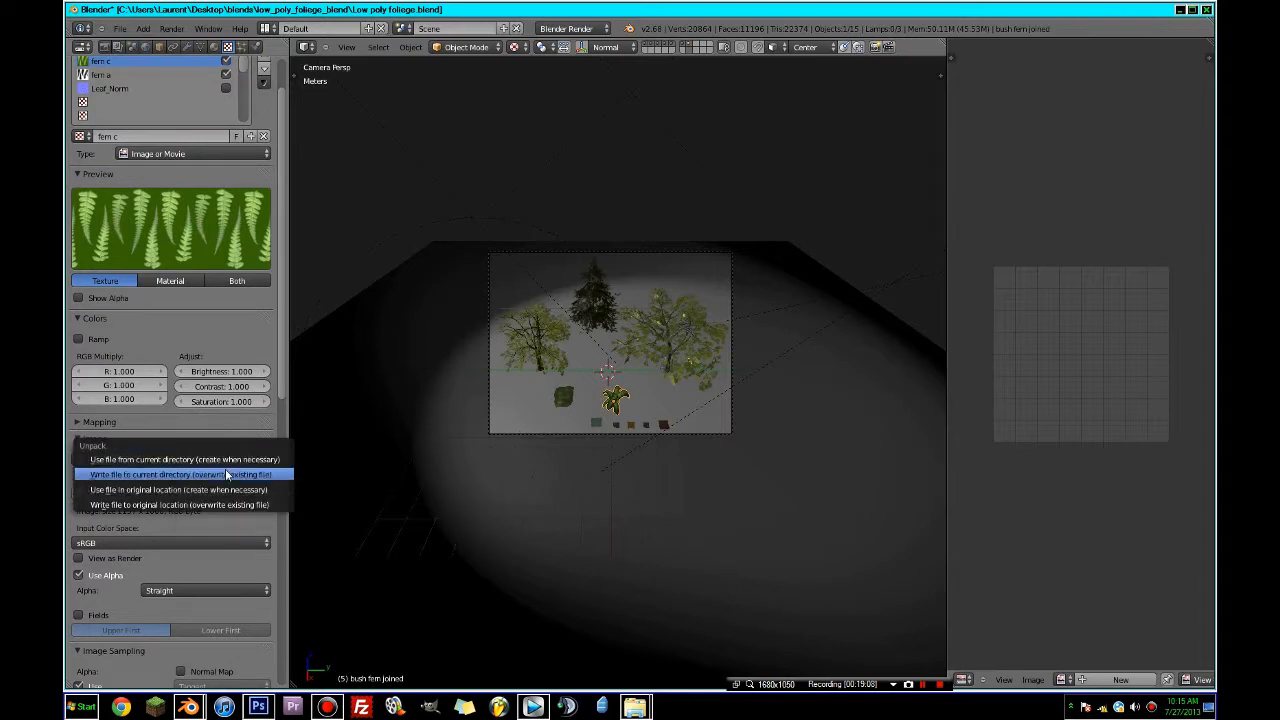
pyautogui.click(228, 476)
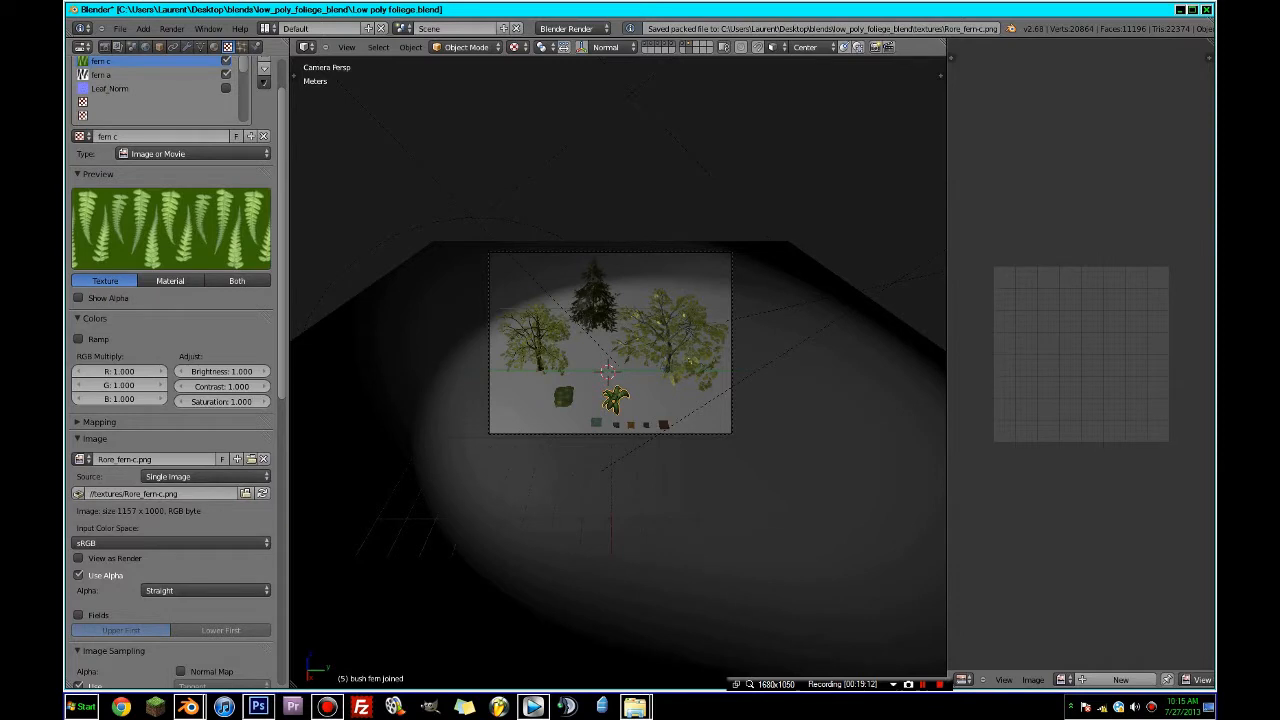
# - Unpack the fern a texture image to the current directory with overwrite, and close the foliage blend file
pyautogui.scroll(2, 135, 150)
pyautogui.click(101, 130)
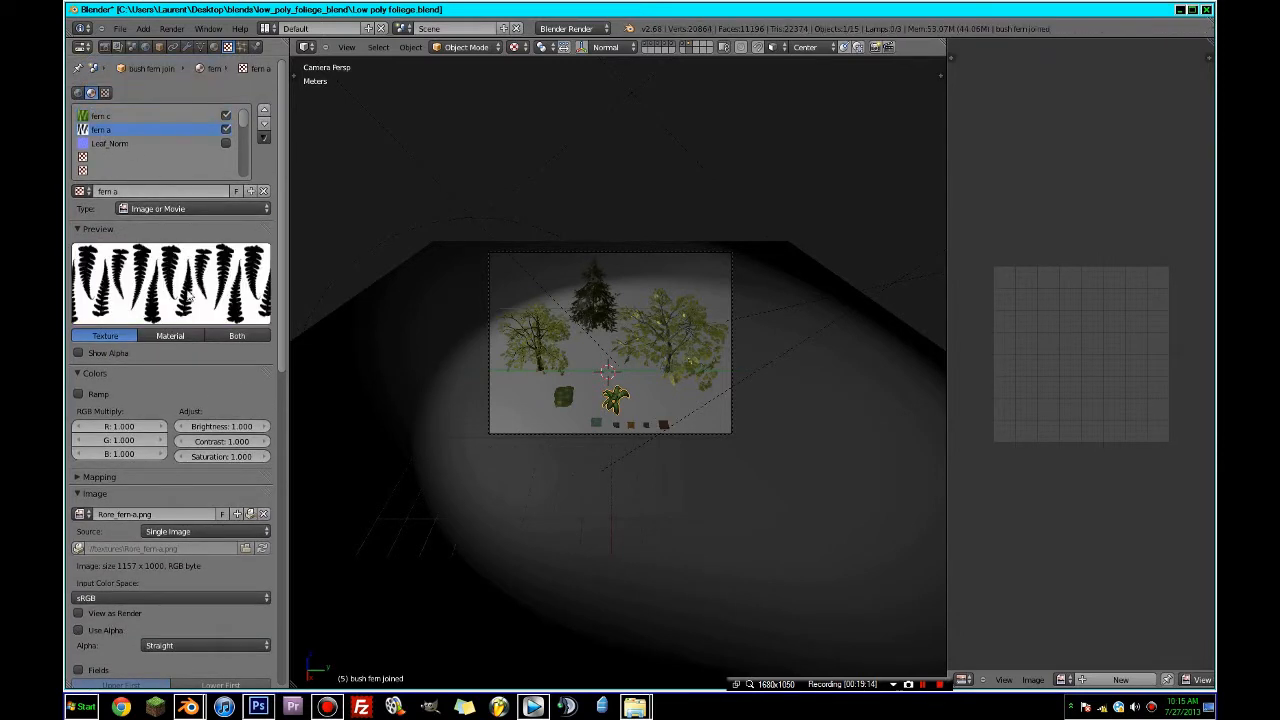
pyautogui.scroll(-4, 229, 454)
pyautogui.click(250, 378)
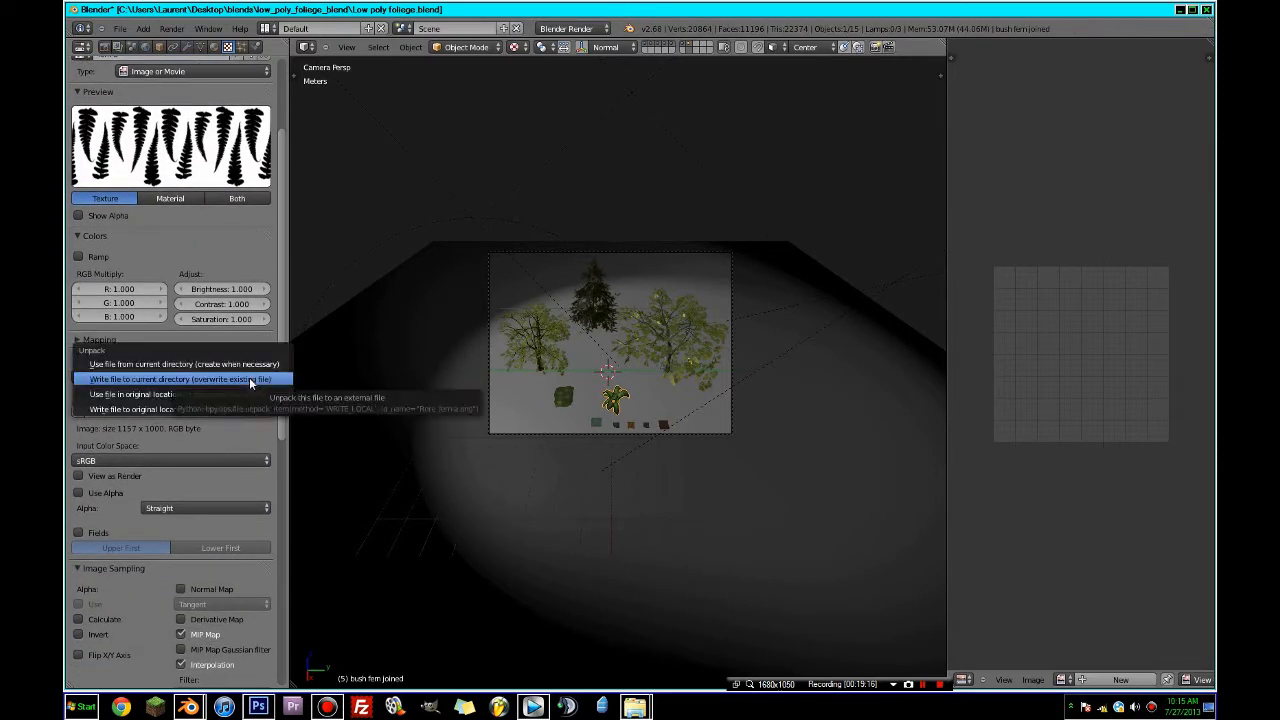
pyautogui.click(249, 383)
pyautogui.scroll(4, 237, 375)
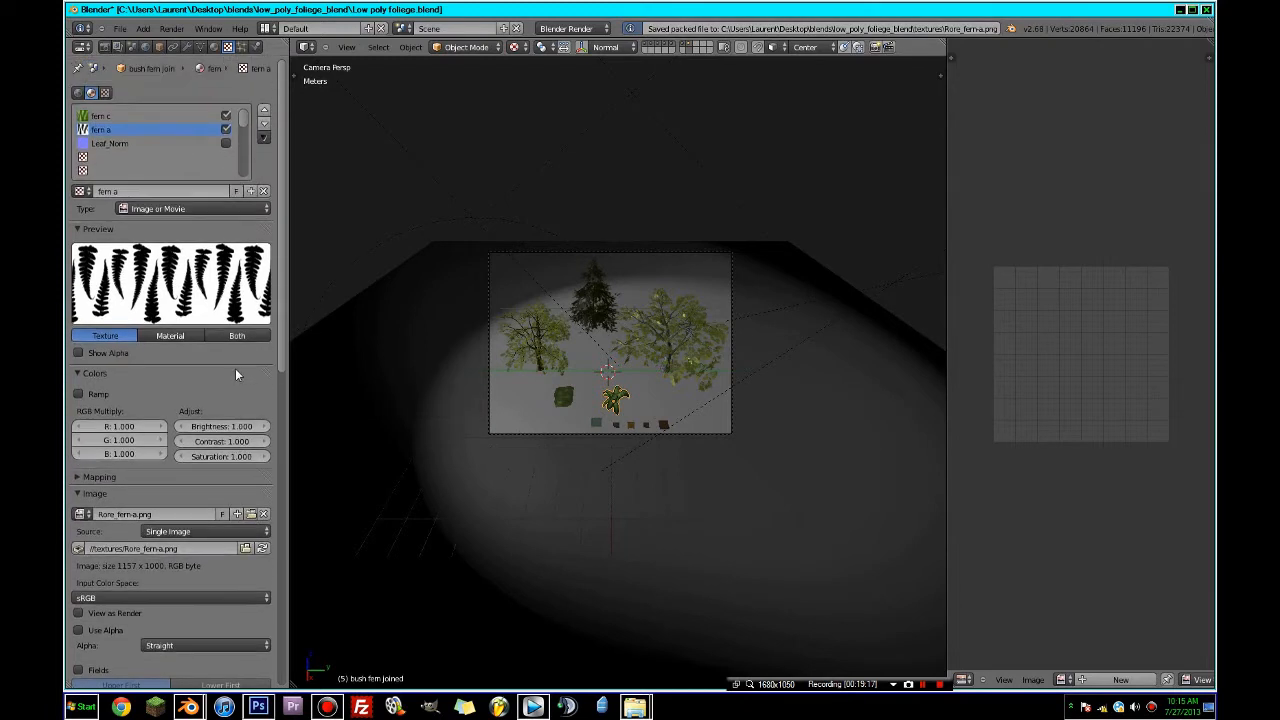
pyautogui.click(112, 143)
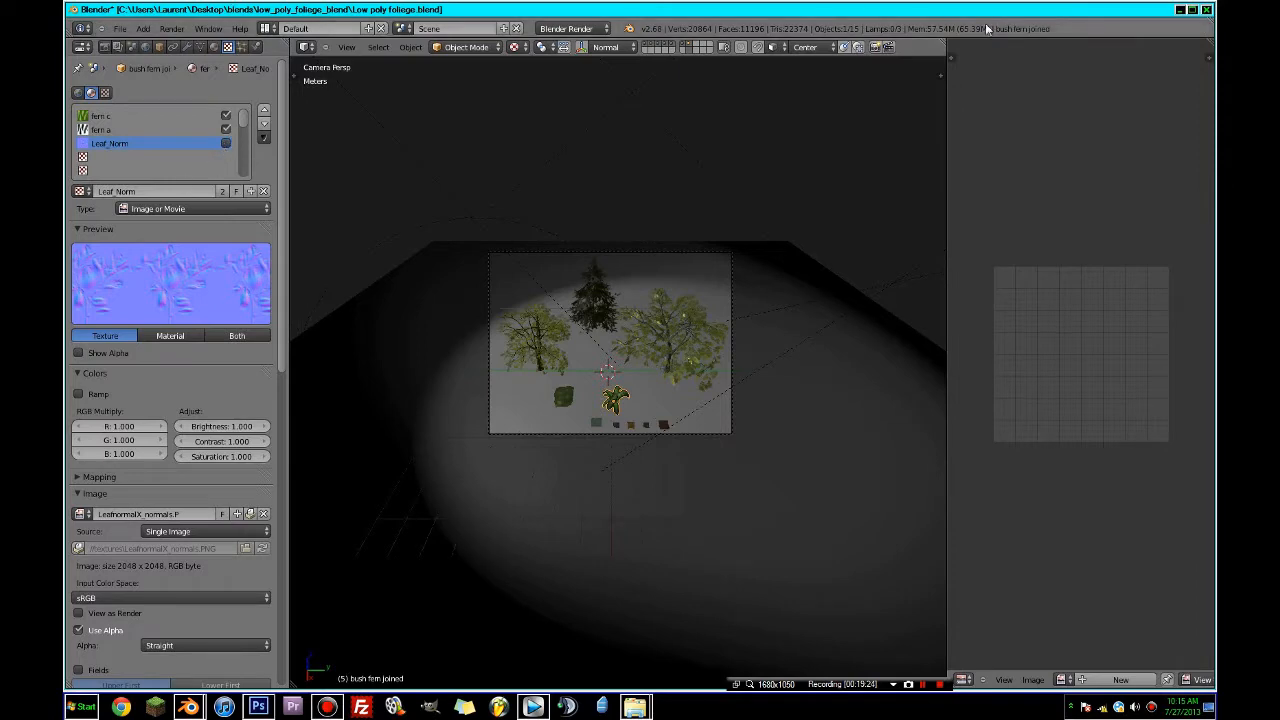
pyautogui.click(1207, 9)
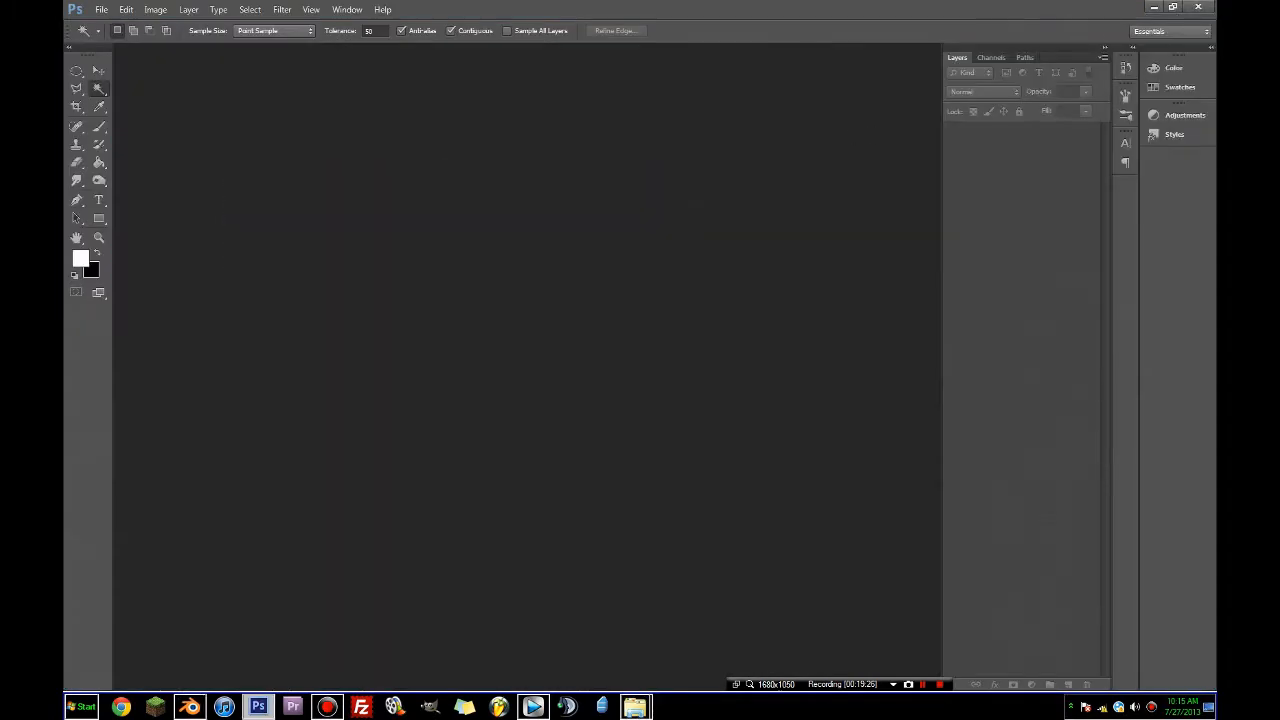
# - In Photoshop, open Rore_fern-c.png with Rore_fern-a placed over it, and select the placed image's white area with the Magic Wand
pyautogui.moveTo(73, 229); pyautogui.dragTo(530, 264)
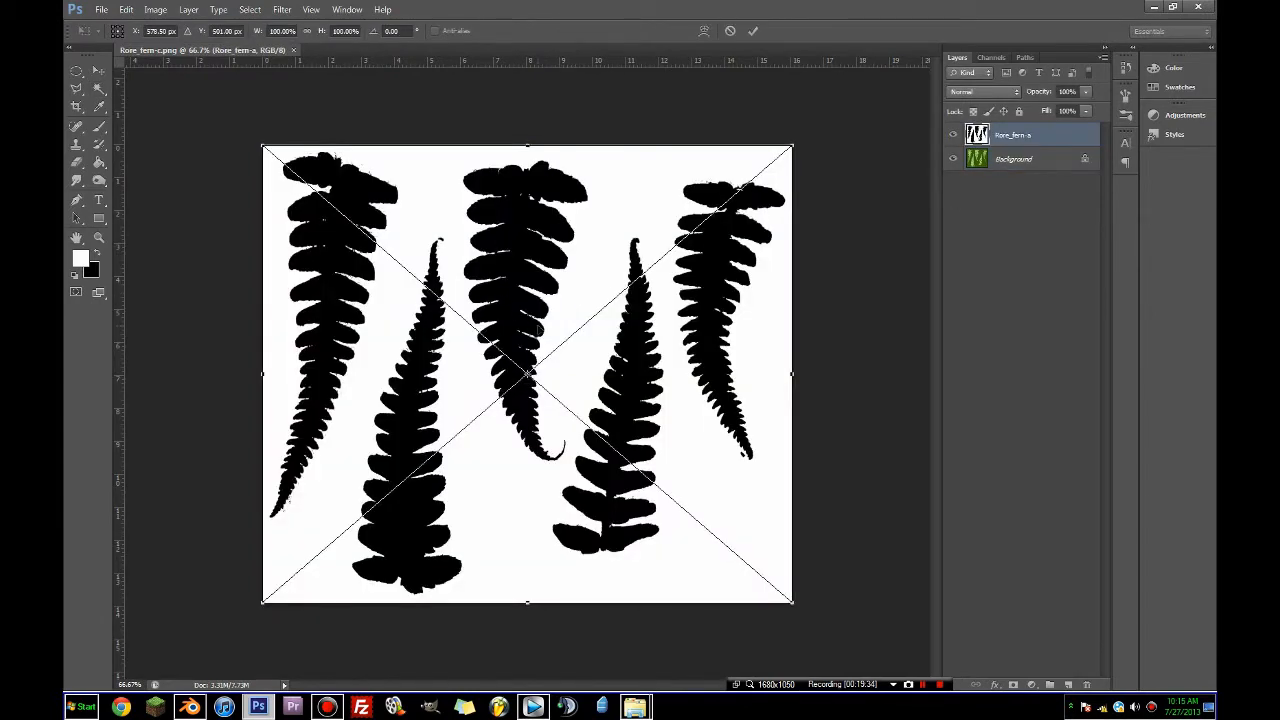
pyautogui.click(99, 88)
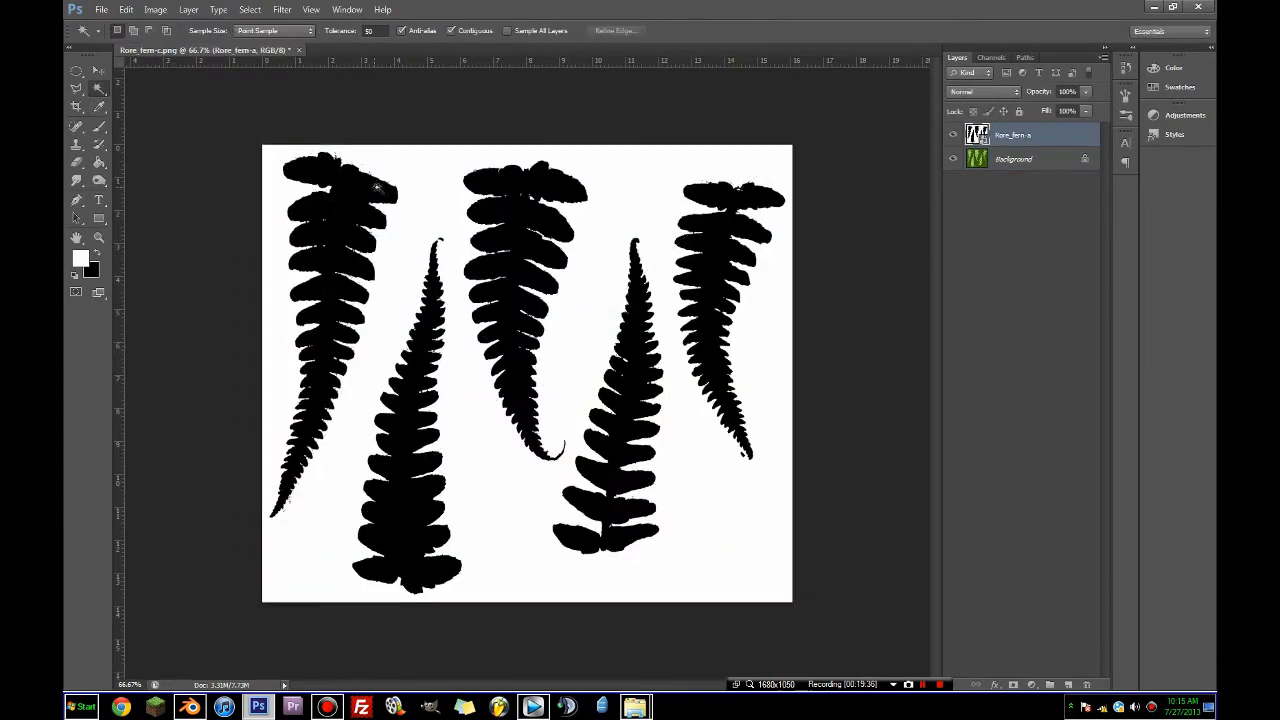
pyautogui.click(429, 206)
# - Delete the Rore_fern-a layer while keeping its selection active
pyautogui.rightClick(1000, 137)
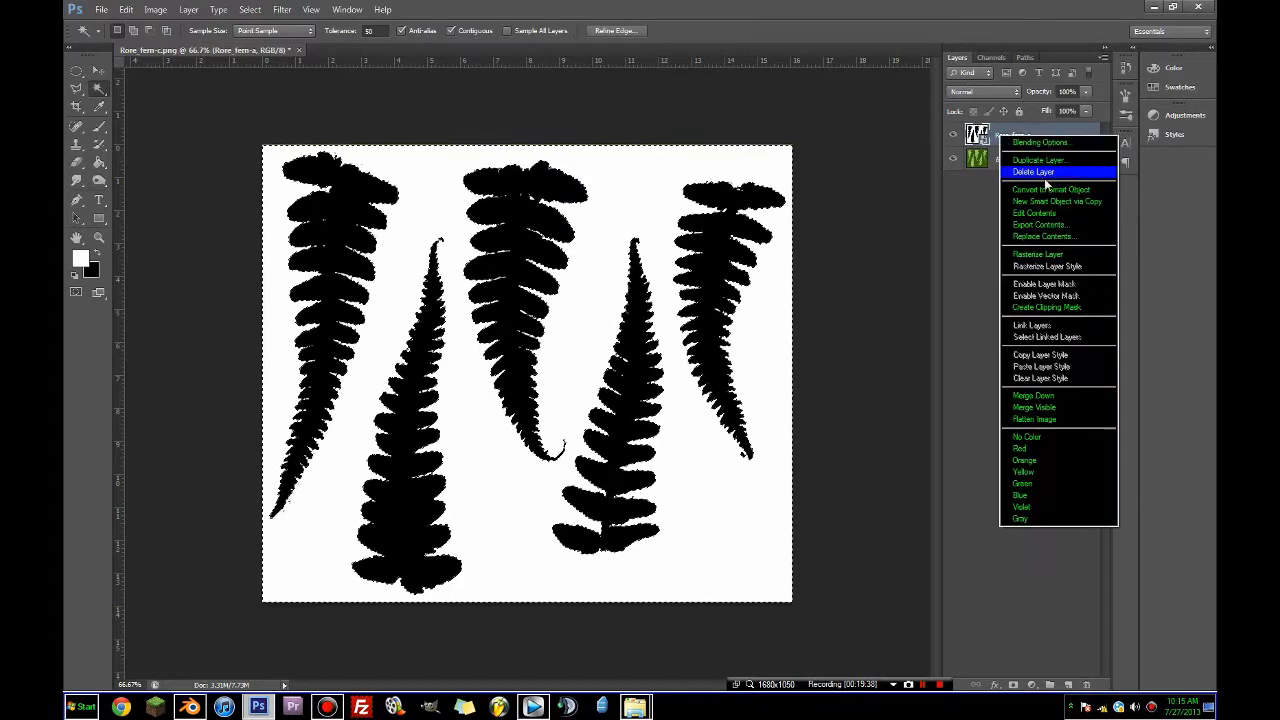
pyautogui.click(988, 116)
pyautogui.moveTo(1002, 137); pyautogui.dragTo(1087, 684)
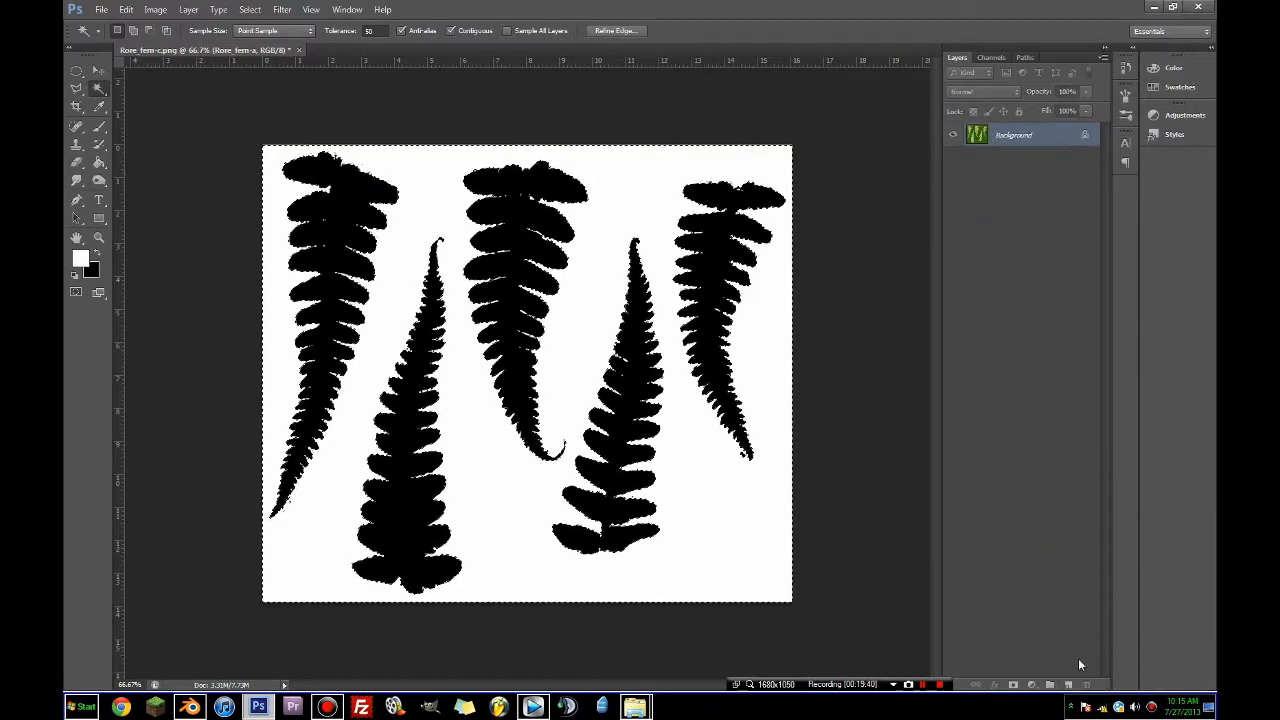
# - Convert the locked Background to a normal layer, delete the selected green area around the ferns, and deselect
pyautogui.doubleClick(1085, 135)
pyautogui.click(758, 339)
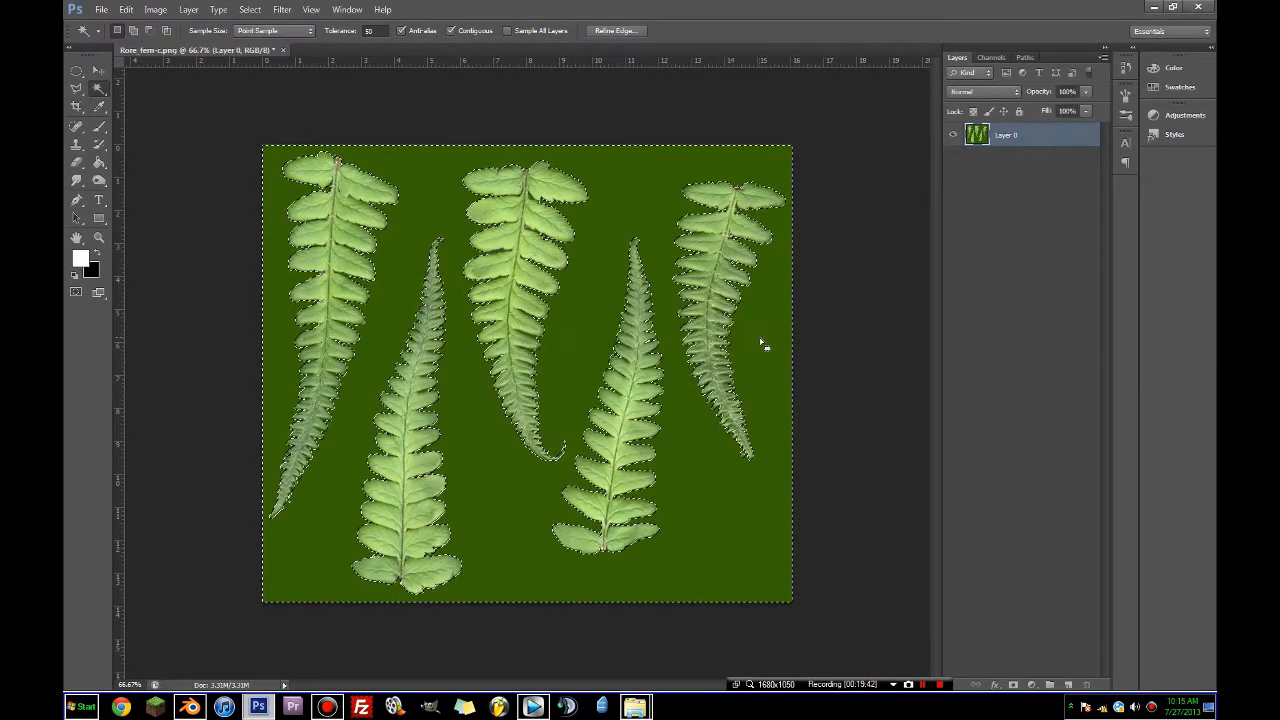
pyautogui.press('Delete')
pyautogui.hotkey('ctrl', 'd')
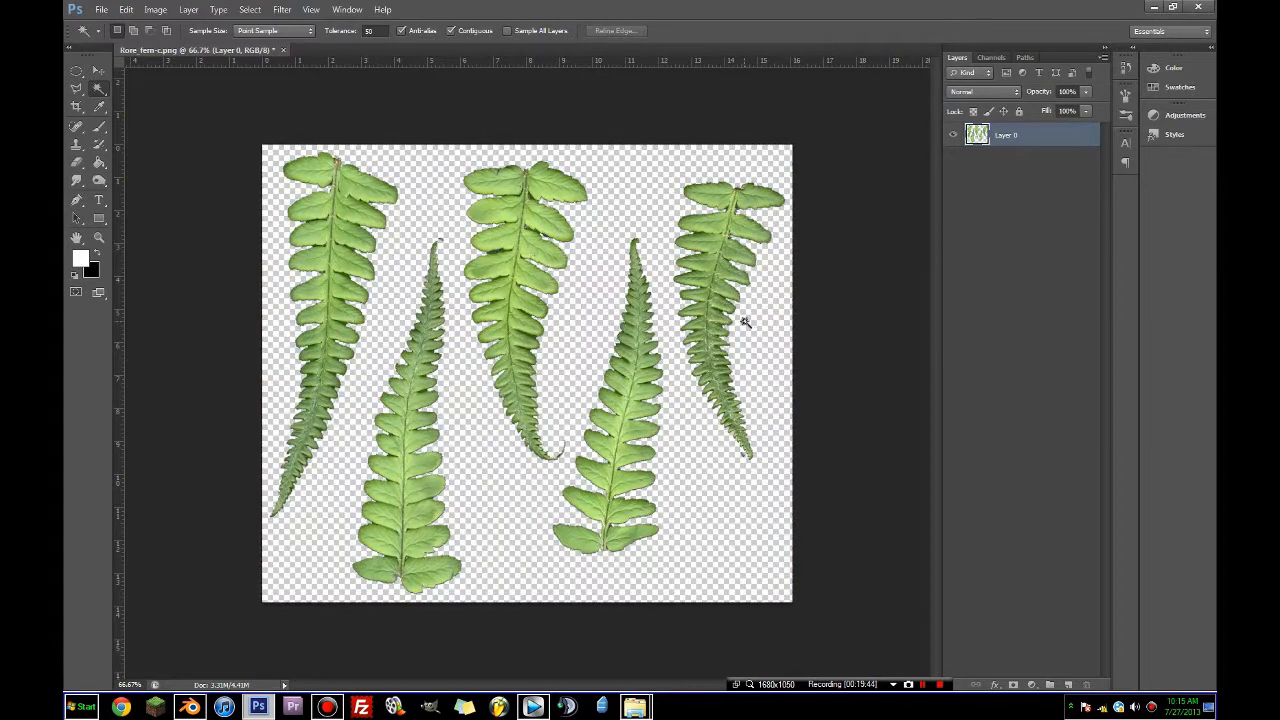
# - Export the cut-out ferns for the web as a PNG-8 with transparency
pyautogui.click(99, 10)
pyautogui.click(126, 10)
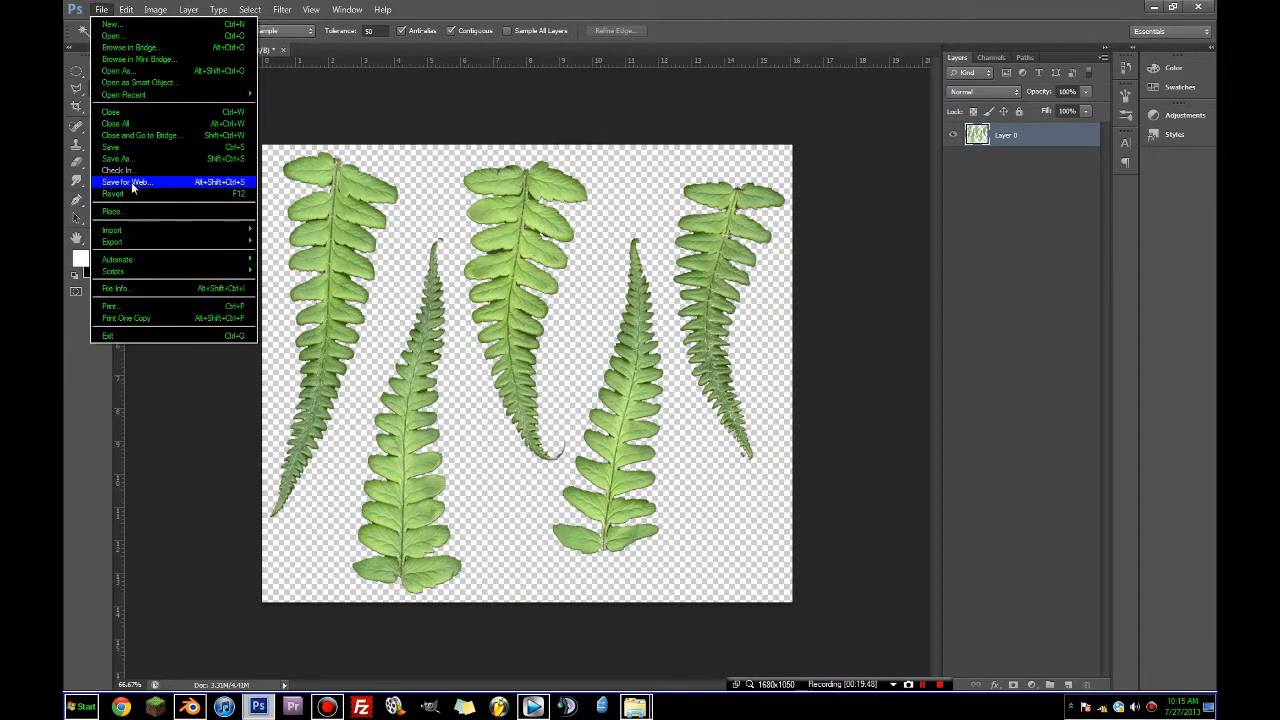
pyautogui.click(131, 182)
pyautogui.click(579, 556)
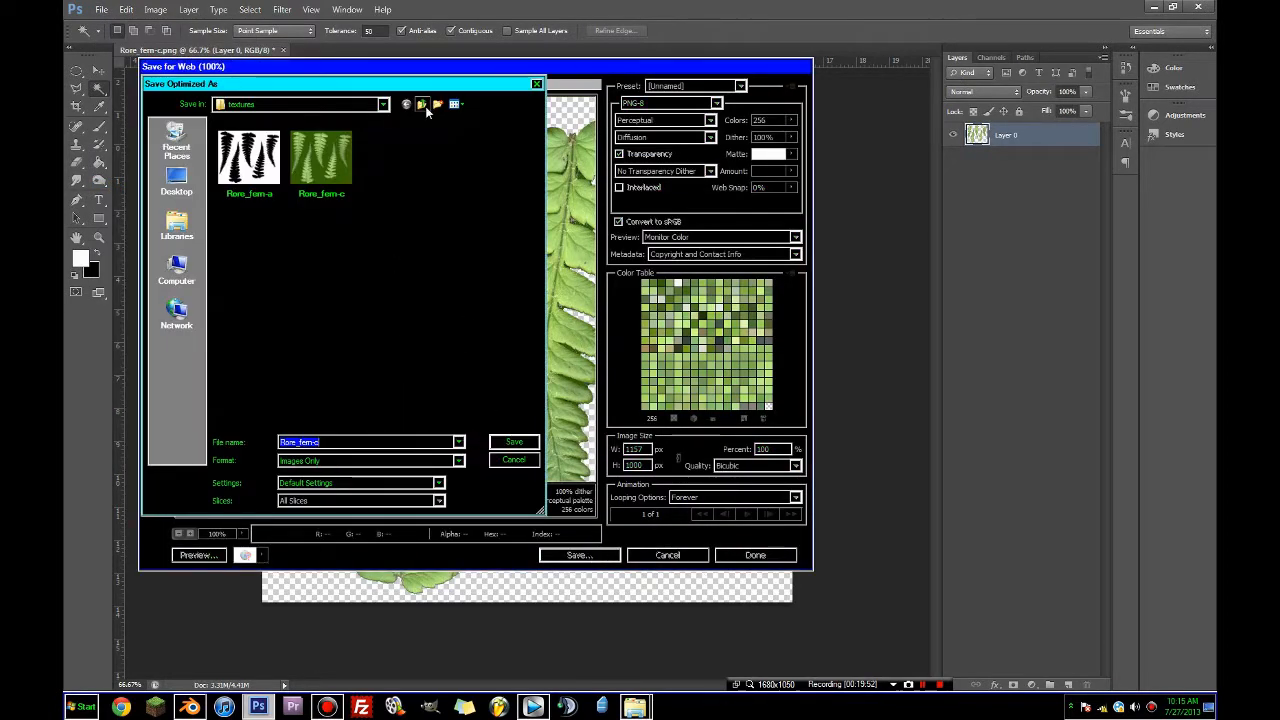
# - Save the exported image under a new file name in the terrain folder within the Desktop's Undead Diarys folder
pyautogui.click(421, 104)
pyautogui.click(421, 104)
pyautogui.click(177, 182)
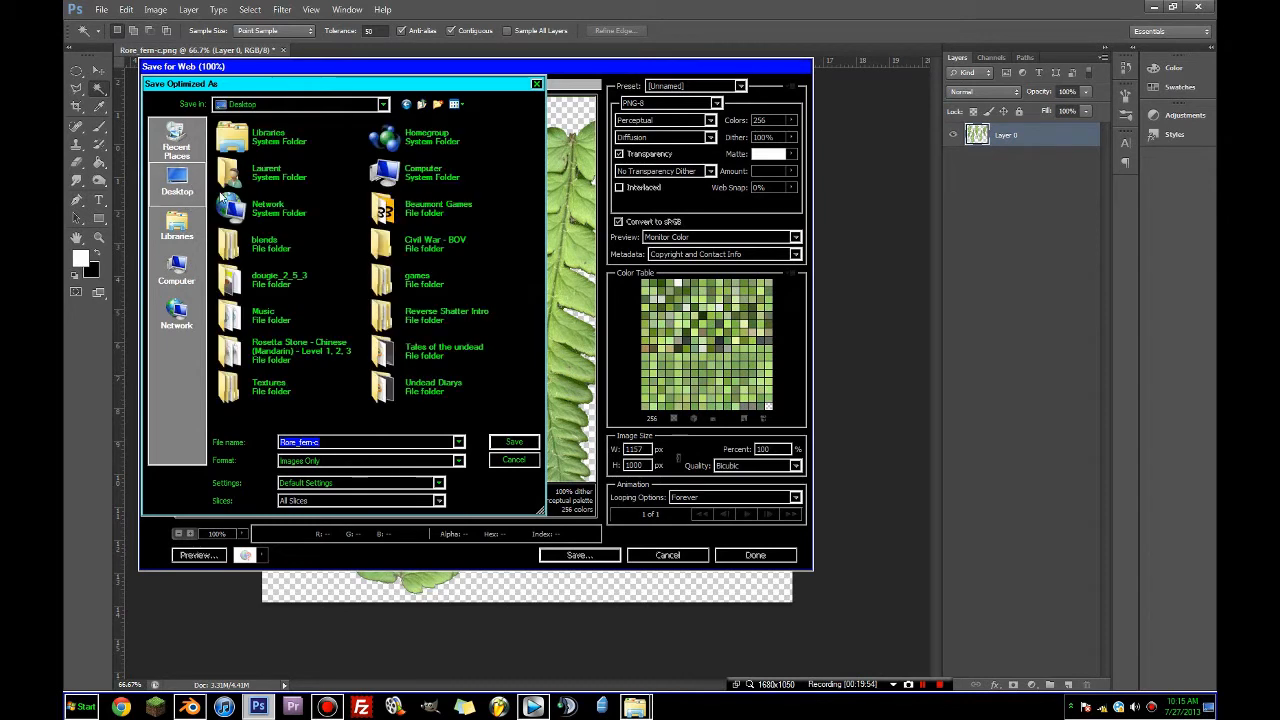
pyautogui.click(432, 352)
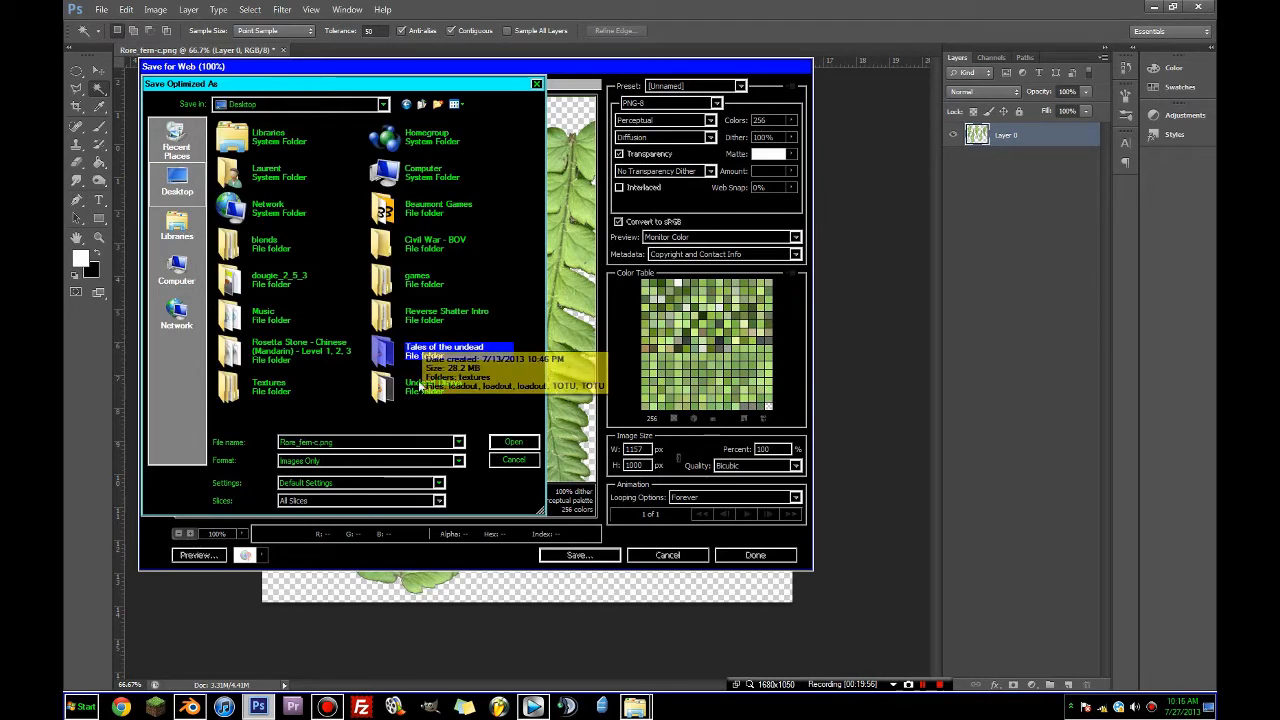
pyautogui.doubleClick(433, 386)
pyautogui.doubleClick(248, 148)
pyautogui.doubleClick(250, 168)
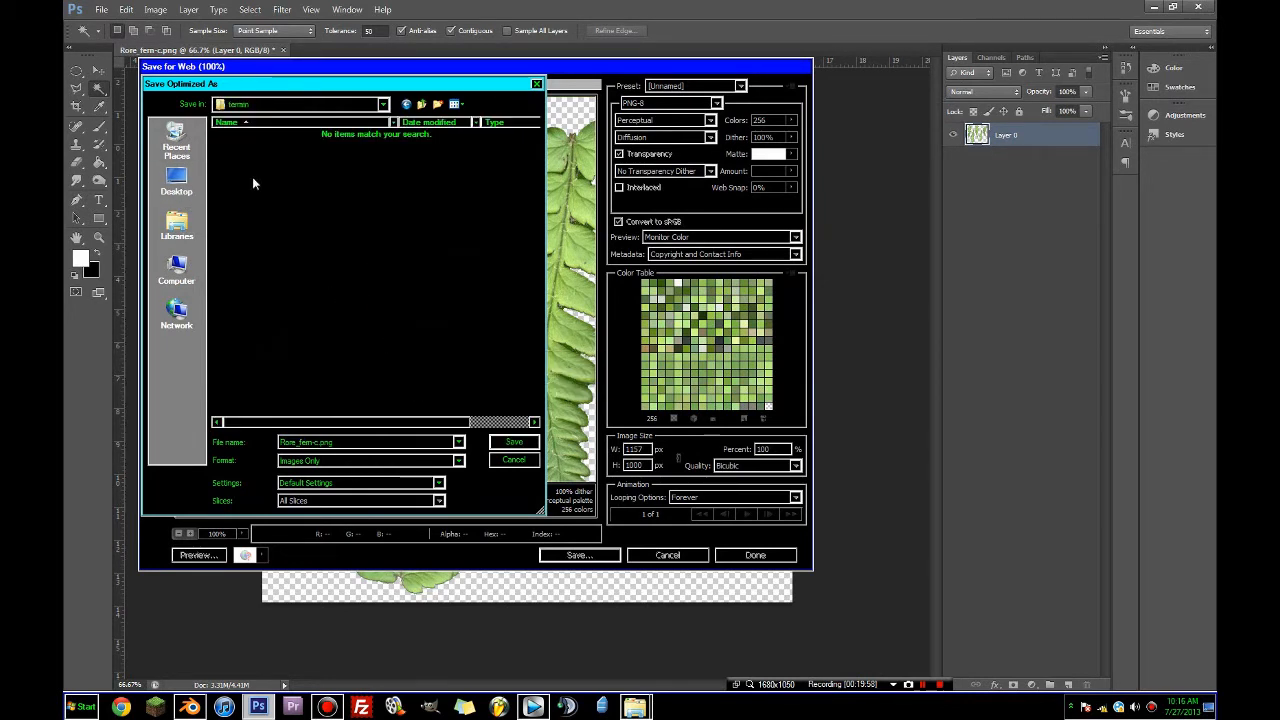
pyautogui.tripleClick(336, 442)
pyautogui.press('BackSpace')
pyautogui.press('Return')
pyautogui.click(646, 268)
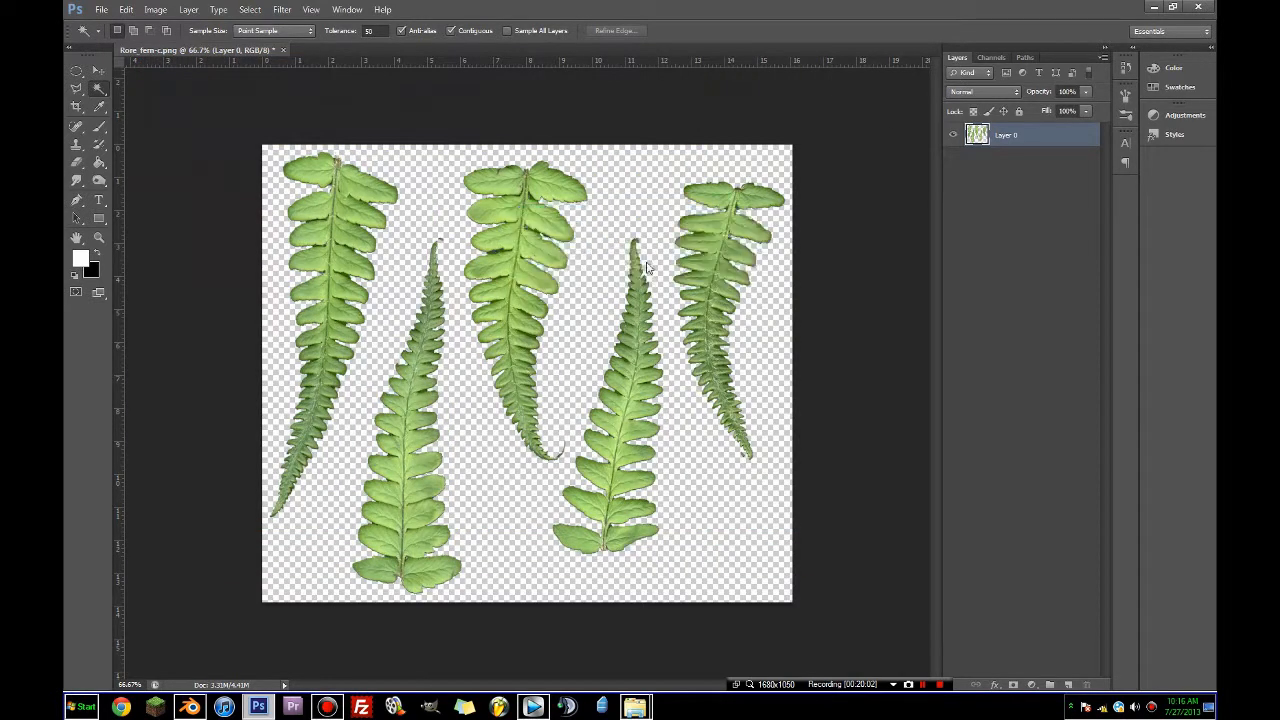
# - Switch to Blender, give the bent leaf plane a new material, and name it fern
pyautogui.hotkey('alt', 'Tab')
pyautogui.moveTo(617, 208); pyautogui.dragTo(630, 371, button='middle')
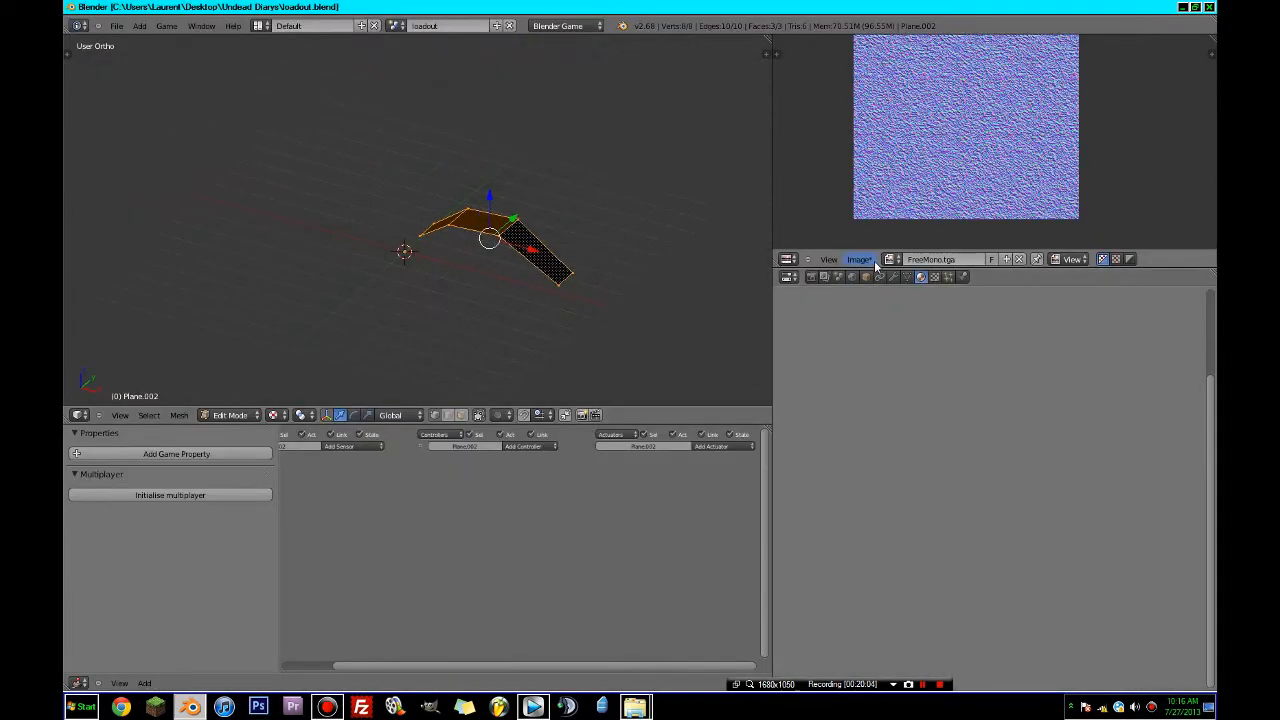
pyautogui.click(880, 385)
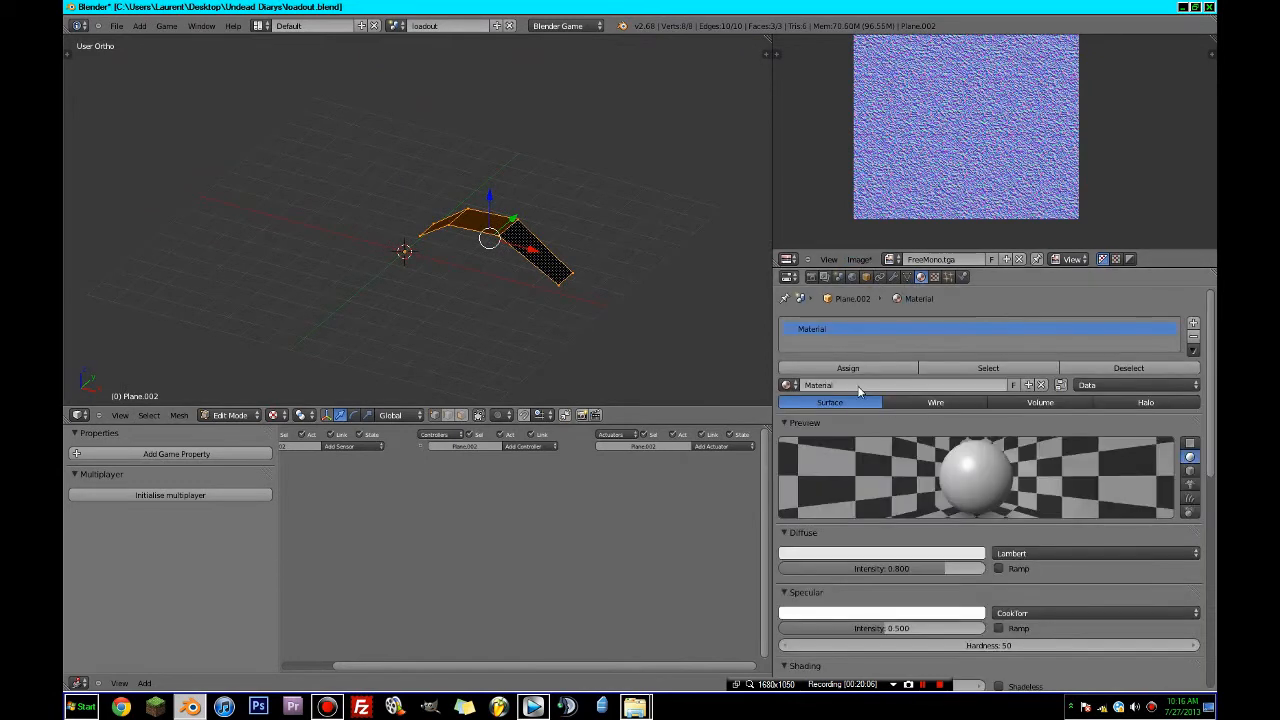
pyautogui.click(858, 385)
pyautogui.write('fern')
pyautogui.press('Return')
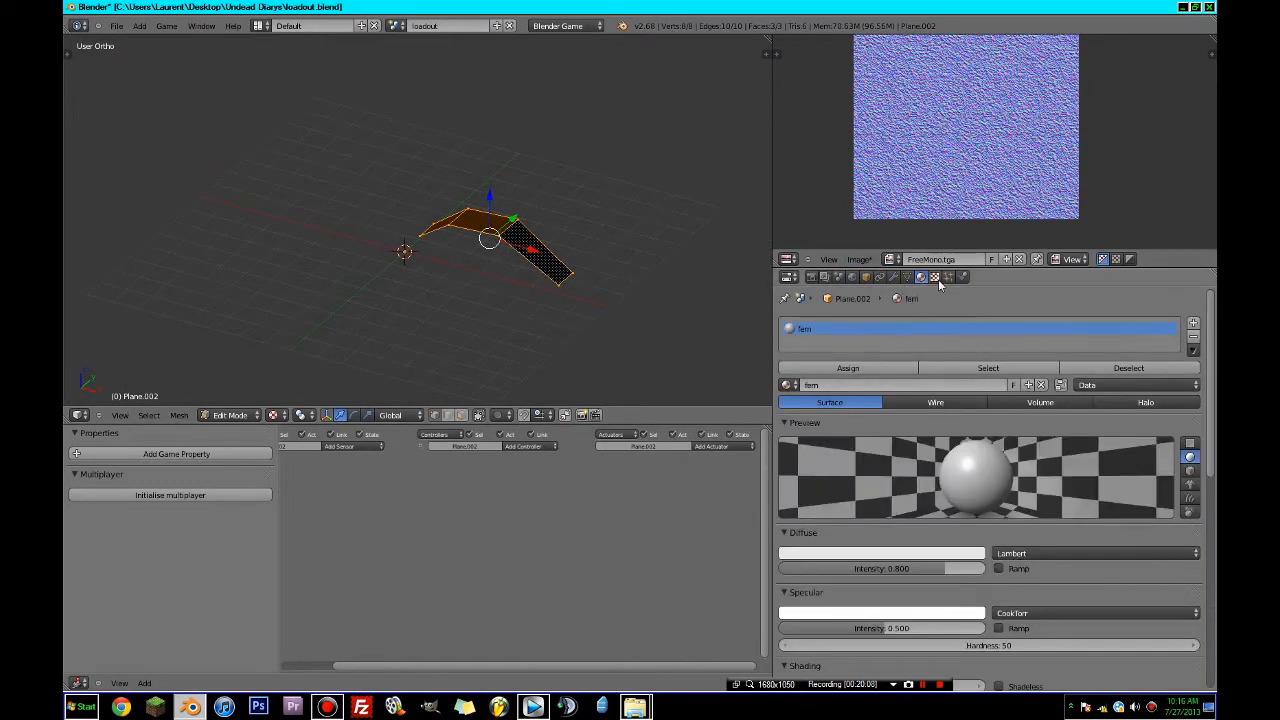
# - Add a new Image or Movie texture named fern_t to the fern material
pyautogui.scroll(-5, 880, 450)
pyautogui.scroll(2, 957, 514)
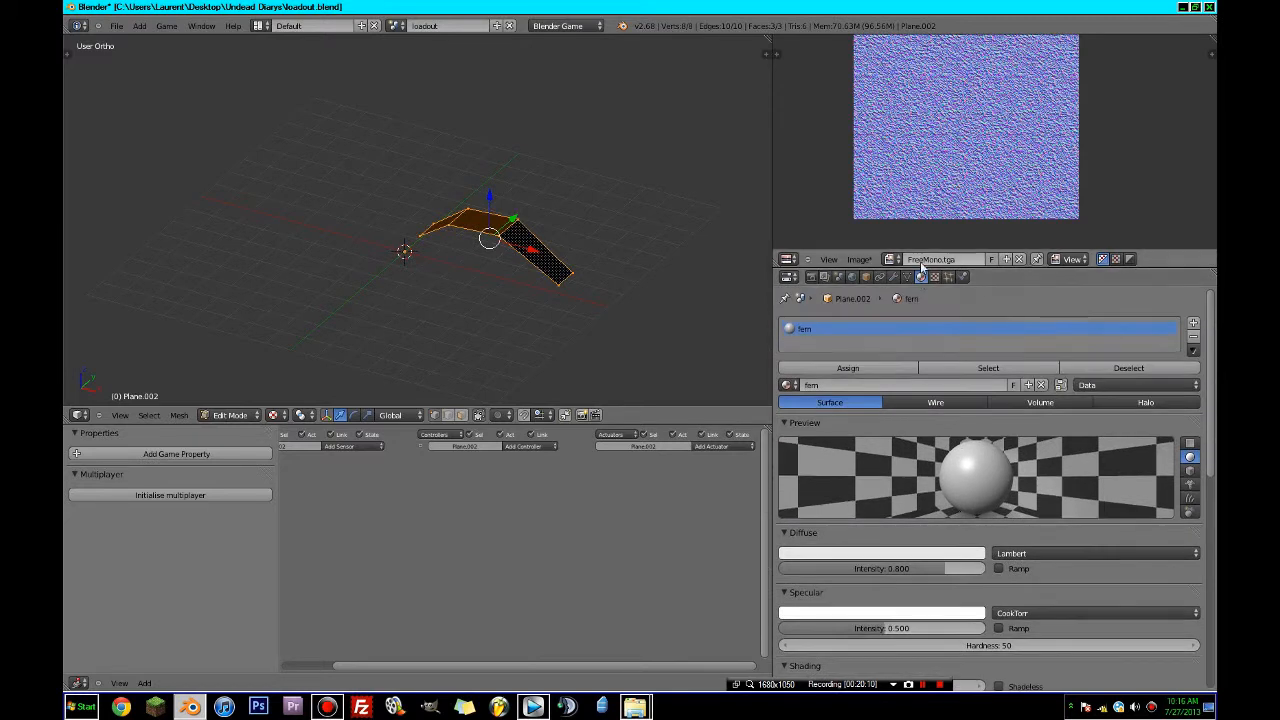
pyautogui.click(934, 277)
pyautogui.scroll(4, 958, 378)
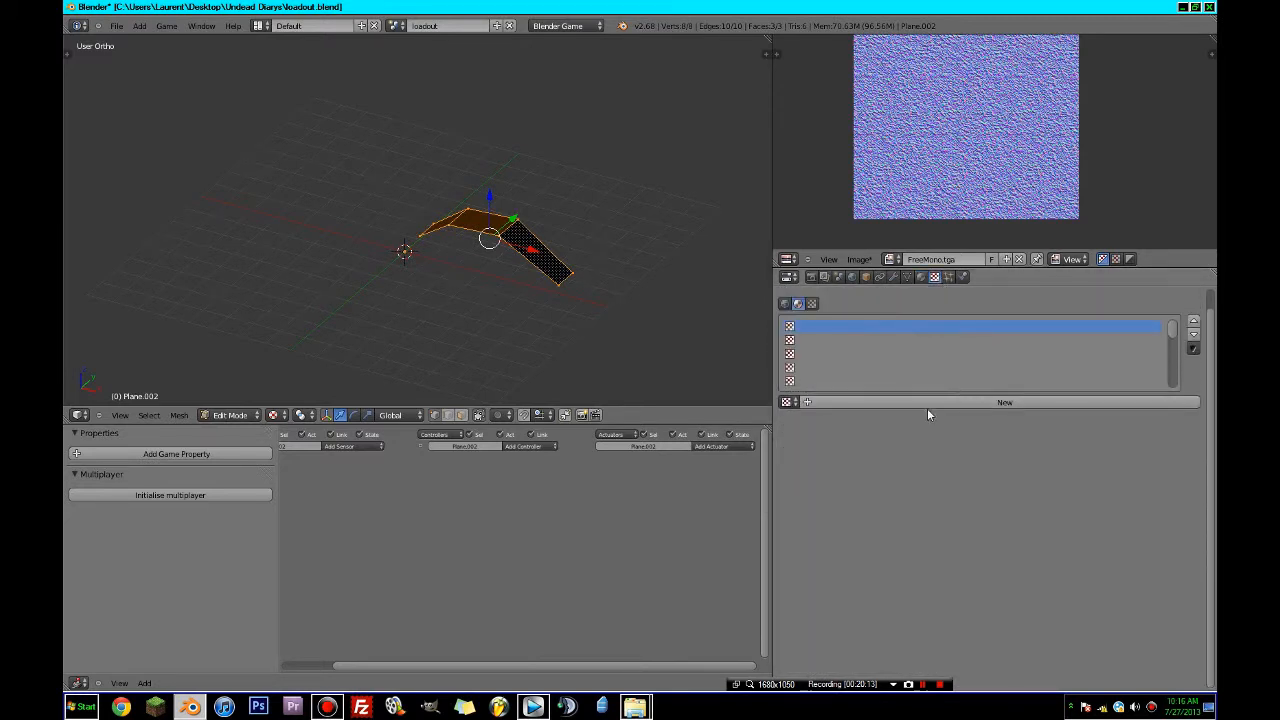
pyautogui.click(927, 408)
pyautogui.click(901, 420)
pyautogui.click(905, 331)
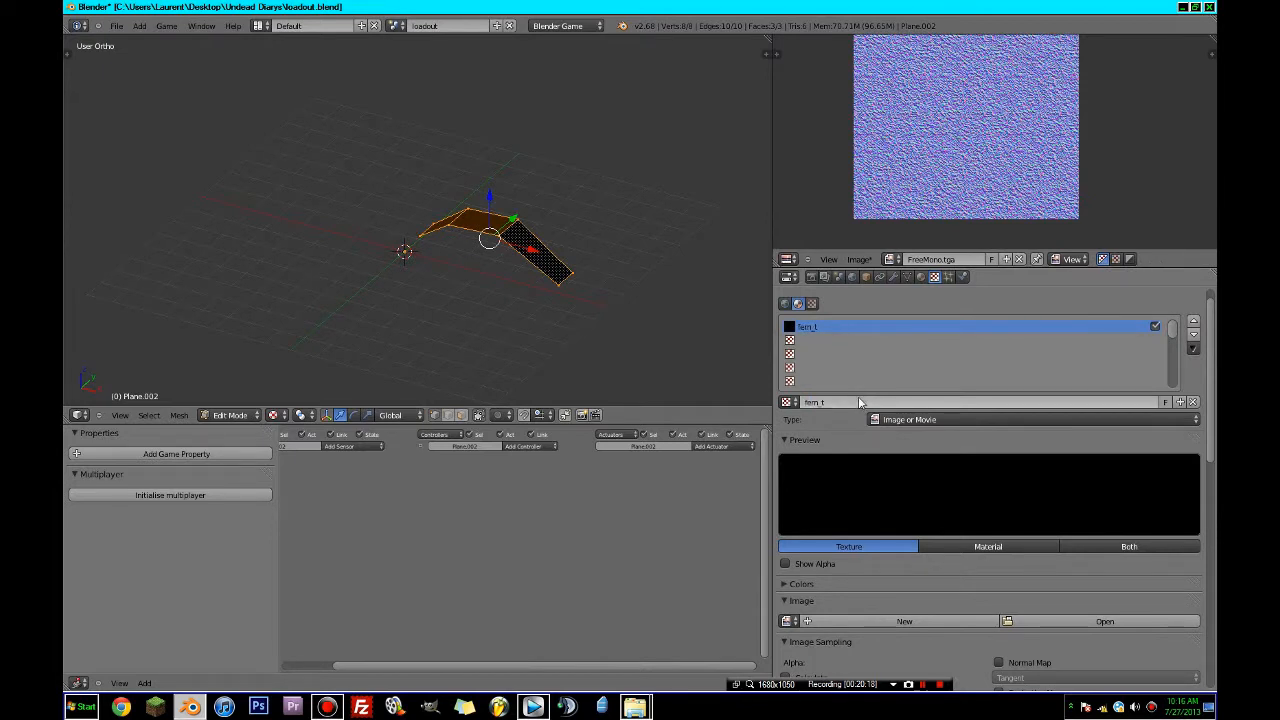
# - Load fern.png from the project's textures/terrain folder as the image of the fern_t texture
pyautogui.scroll(-2, 860, 400)
pyautogui.click(1025, 567)
pyautogui.click(264, 121)
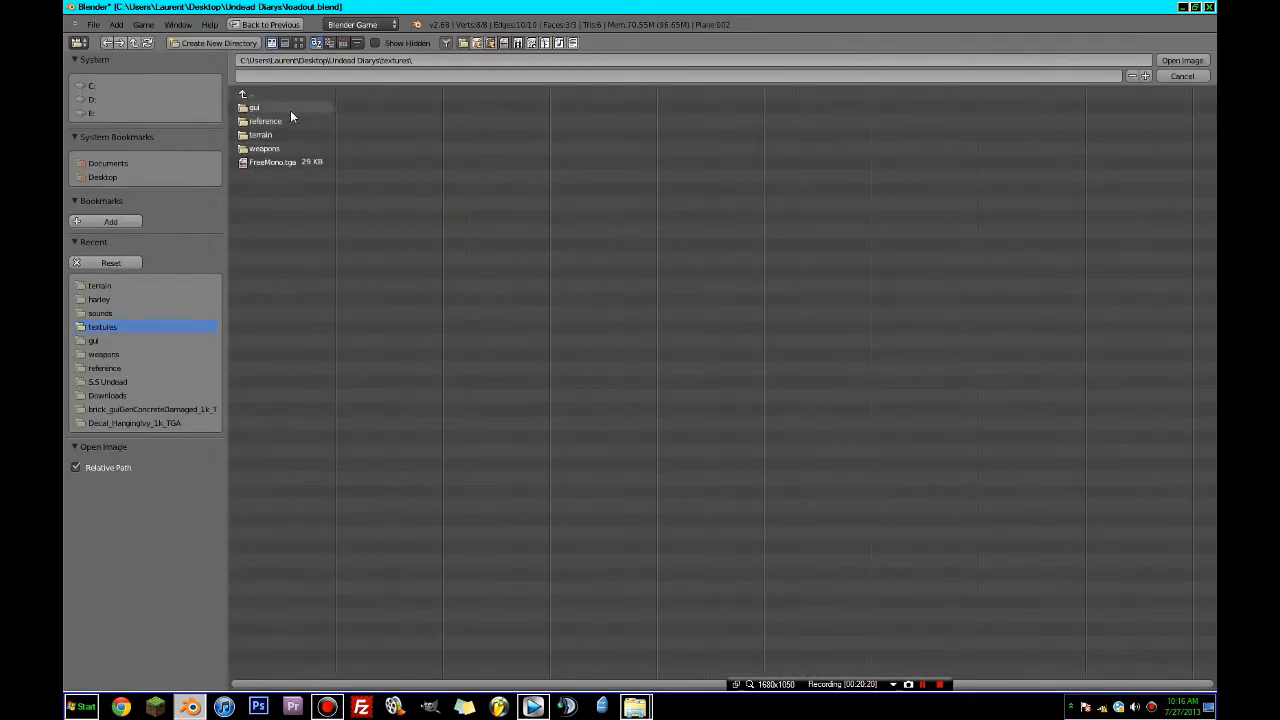
pyautogui.click(259, 135)
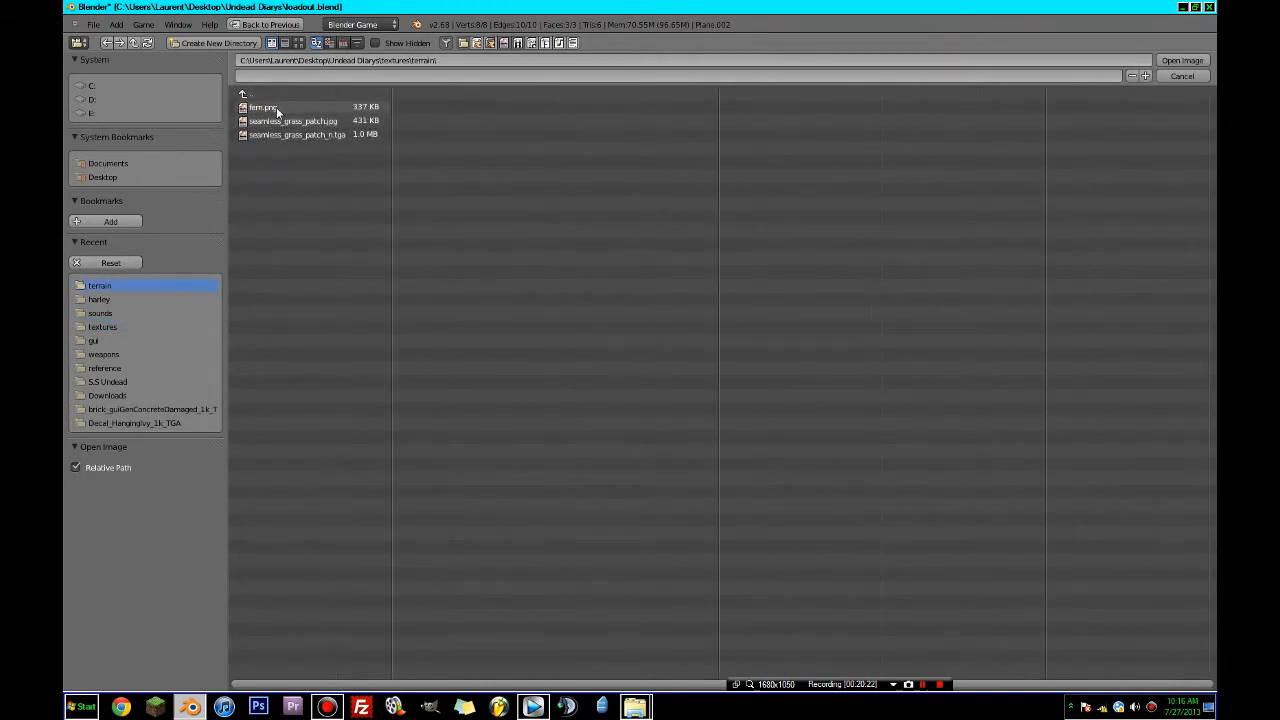
pyautogui.doubleClick(265, 107)
# - Map the fern_t texture with UV coordinates and let it influence the material's alpha
pyautogui.scroll(-10, 1061, 485)
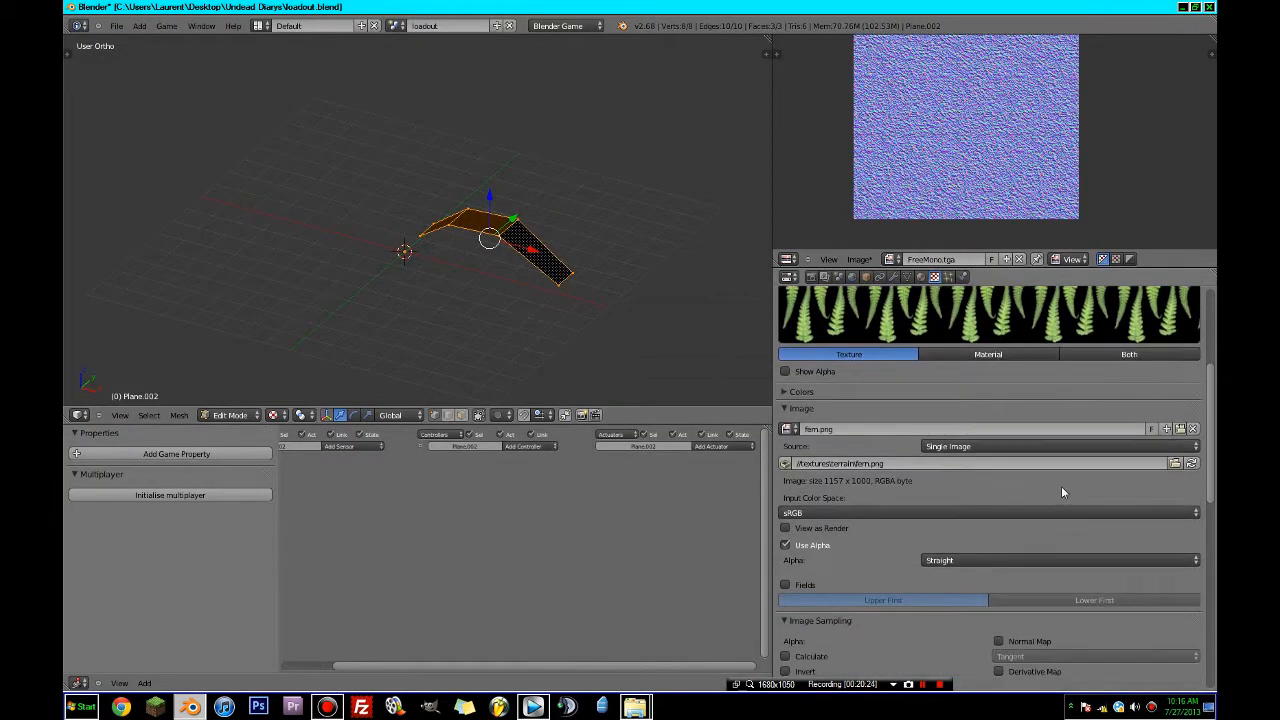
pyautogui.click(969, 548)
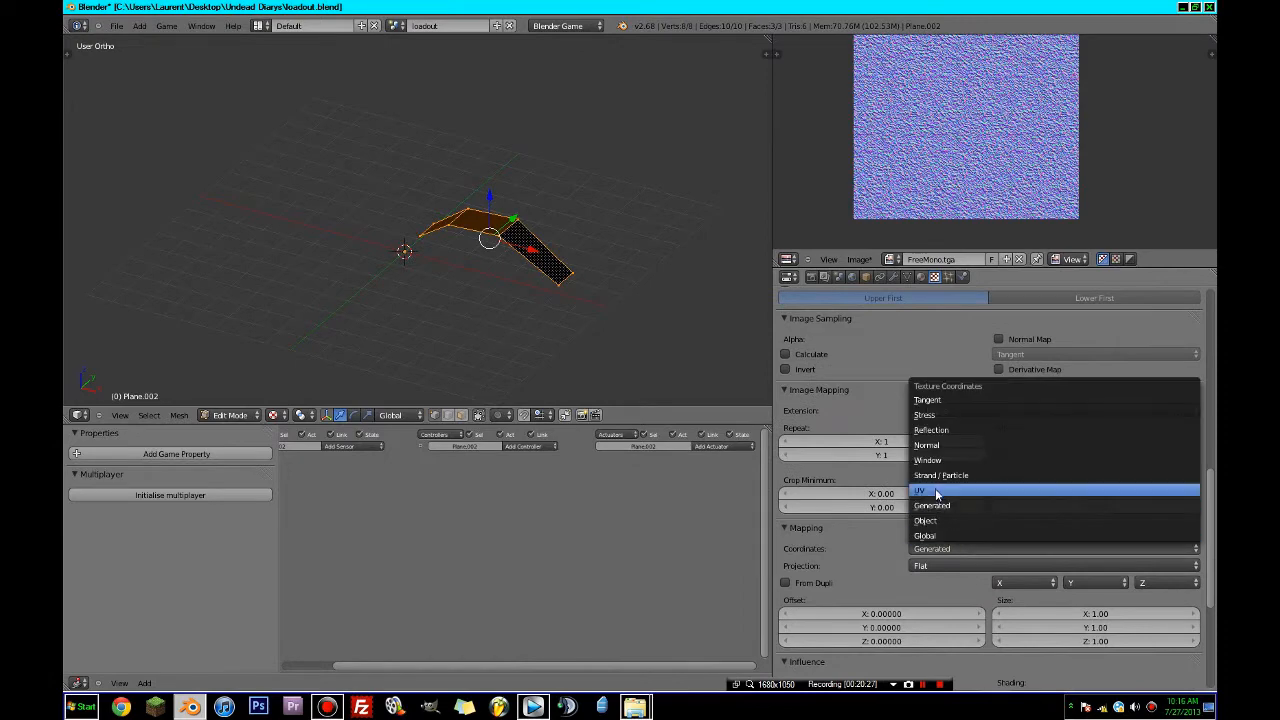
pyautogui.click(930, 491)
pyautogui.scroll(-5, 845, 550)
pyautogui.click(785, 497)
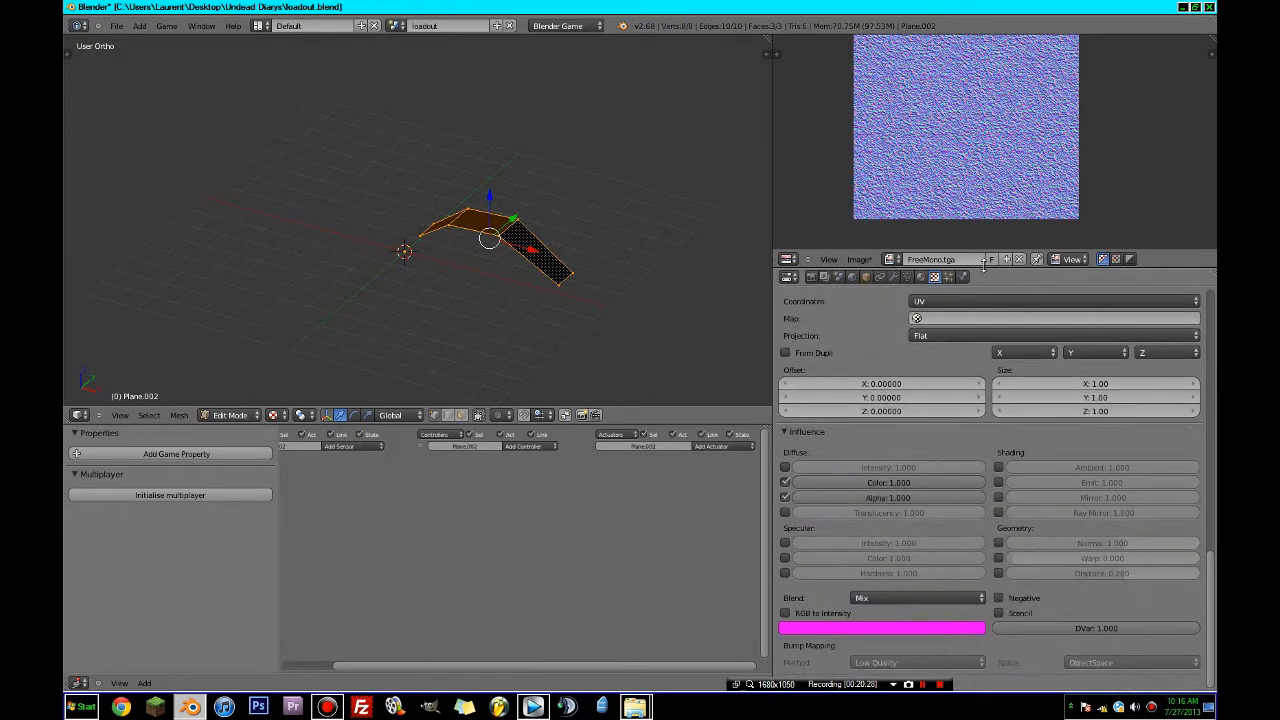
# - Enable Z Transparency on the fern material and set its alpha to 0
pyautogui.click(921, 277)
pyautogui.scroll(-10, 1004, 521)
pyautogui.scroll(-5, 1004, 521)
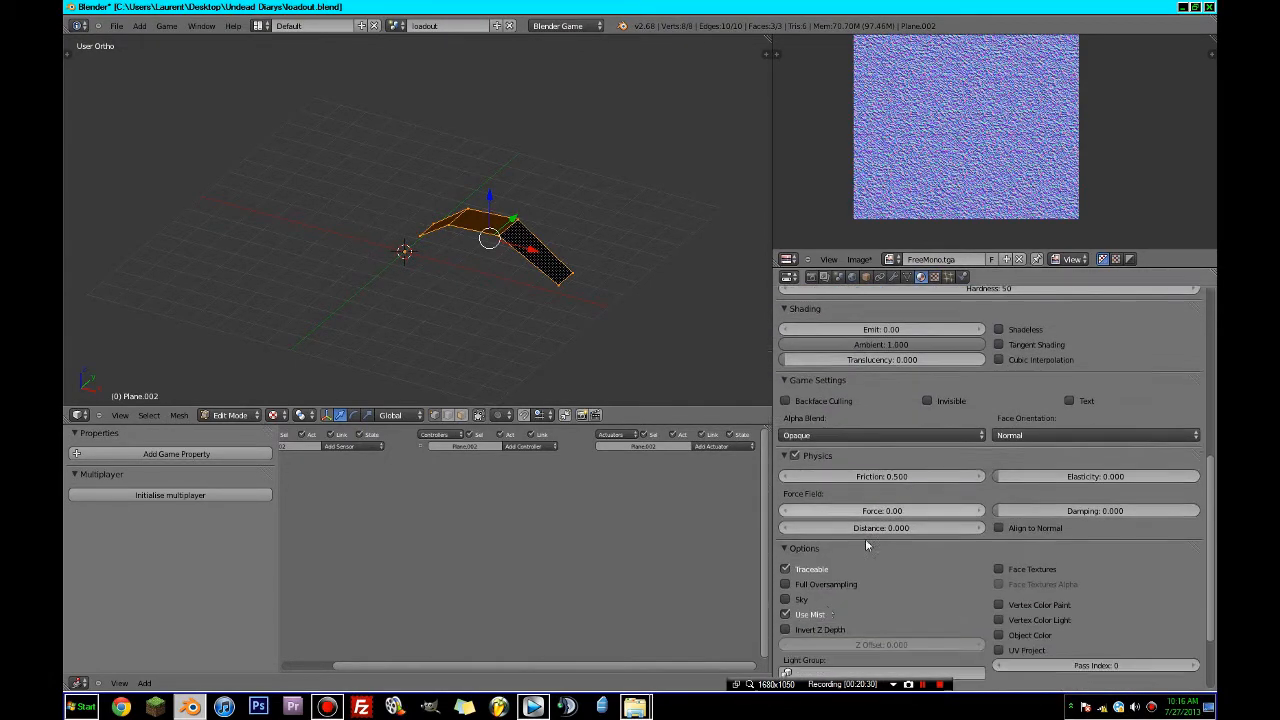
pyautogui.click(799, 624)
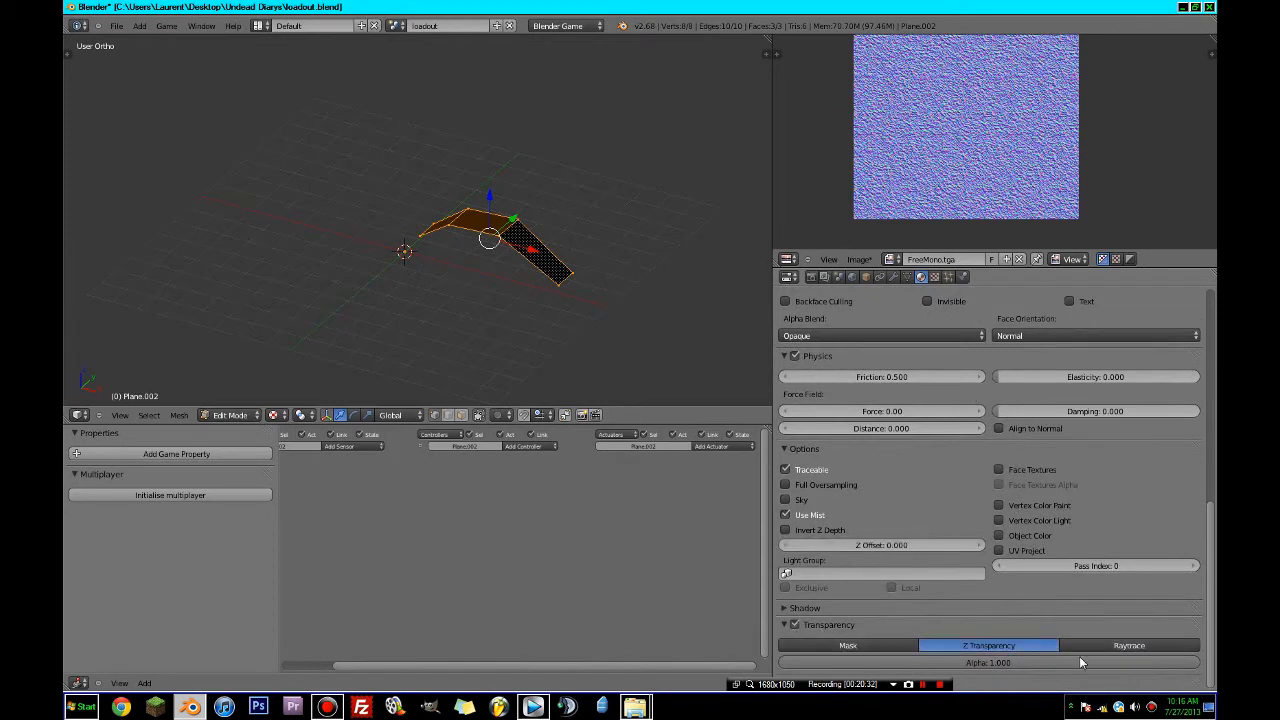
pyautogui.moveTo(1079, 659); pyautogui.dragTo(290, 622)
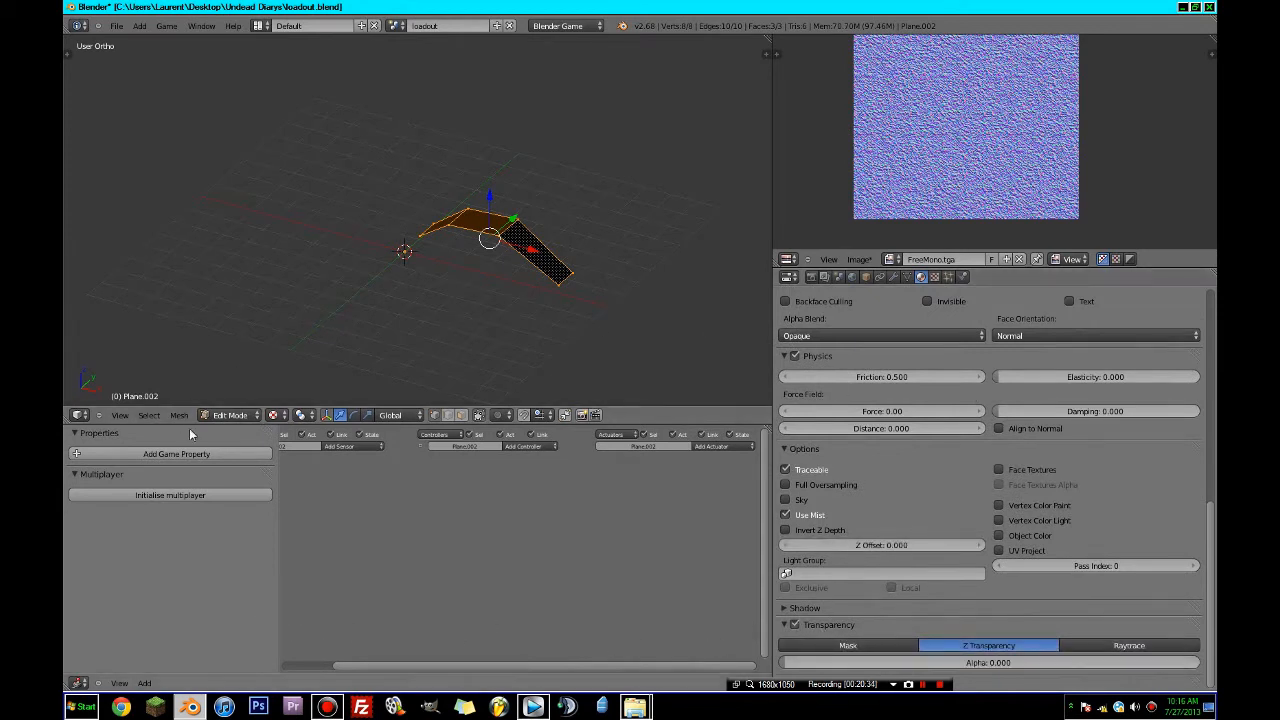
# - Assign the fern.png image to the leaf's faces and unwrap the whole mesh
pyautogui.click(891, 259)
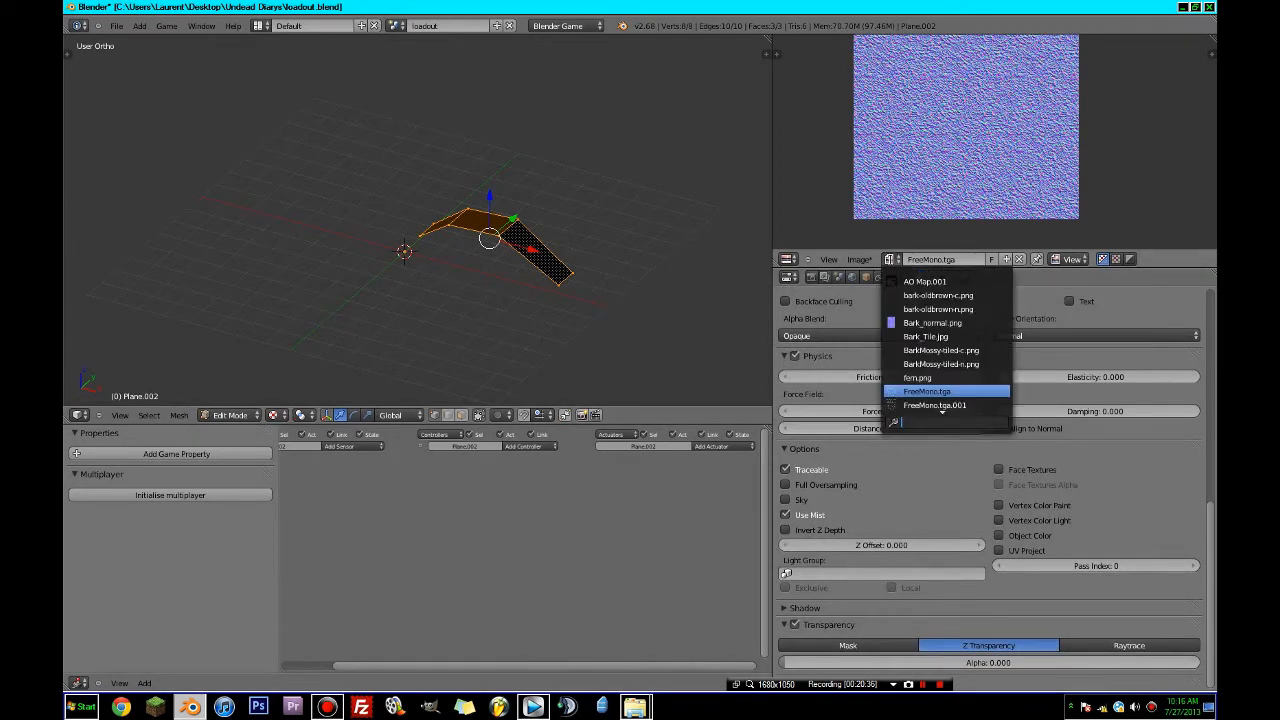
pyautogui.write('fe')
pyautogui.click(917, 280)
pyautogui.scroll(-4, 897, 194)
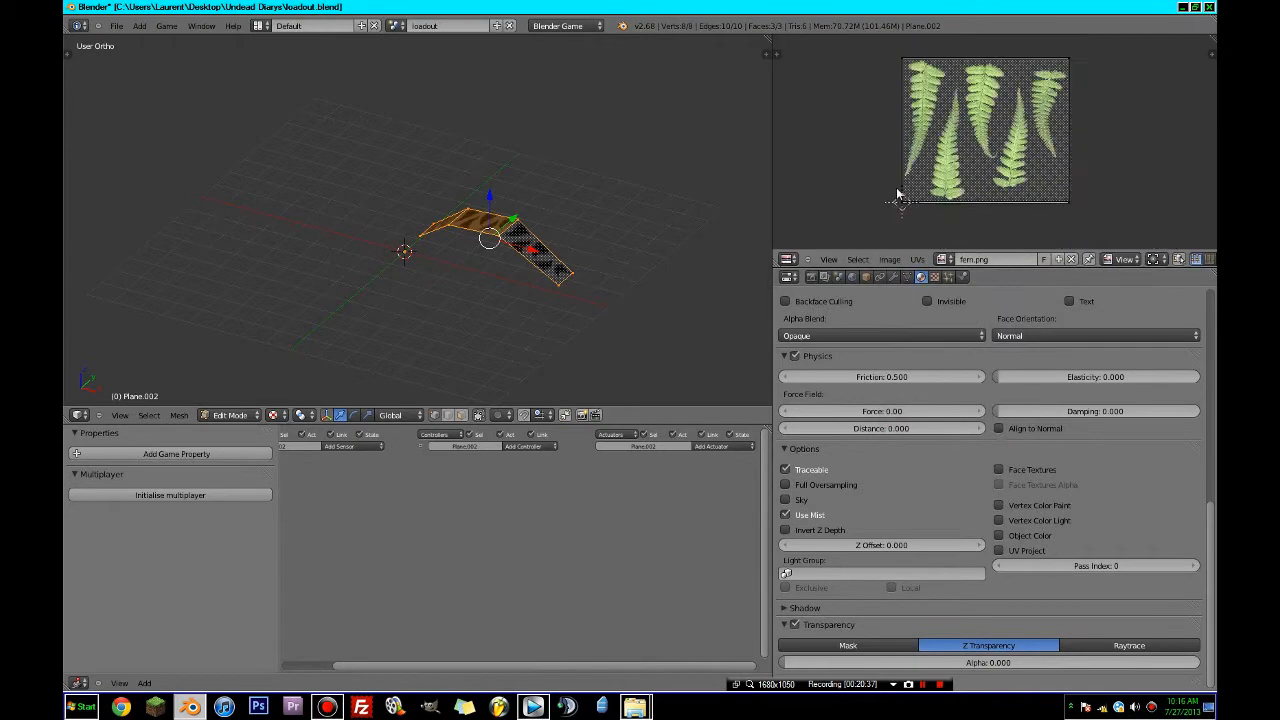
pyautogui.press('a')
pyautogui.press('a')
pyautogui.press('u')
pyautogui.click(541, 281)
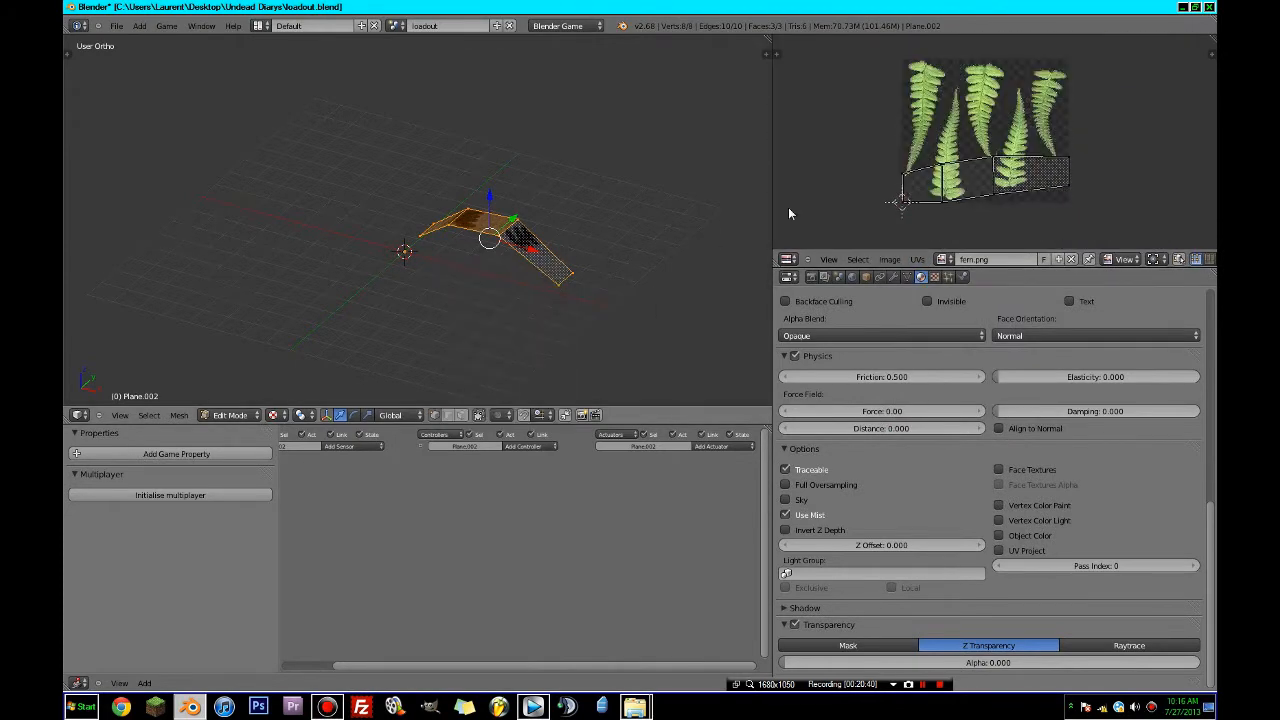
# - Rotate the leaf's UV island upright, scale it slightly, and move it towards the second fern in the image
pyautogui.scroll(1, 789, 208)
pyautogui.press('KP_7')
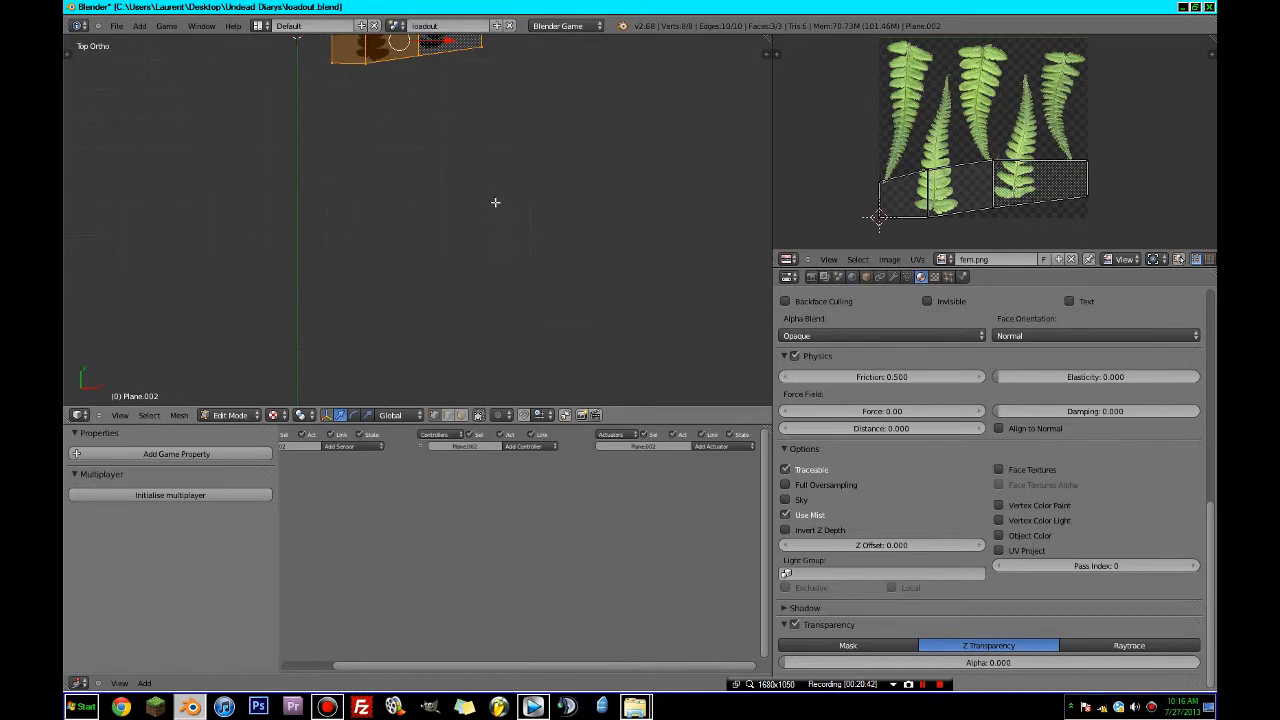
pyautogui.keyDown('shift'); pyautogui.moveTo(495, 202); pyautogui.dragTo(575, 389, button='middle'); pyautogui.keyUp('shift')
pyautogui.scroll(2, 560, 380)
pyautogui.keyDown('shift'); pyautogui.moveTo(542, 270); pyautogui.dragTo(509, 316, button='middle'); pyautogui.keyUp('shift')
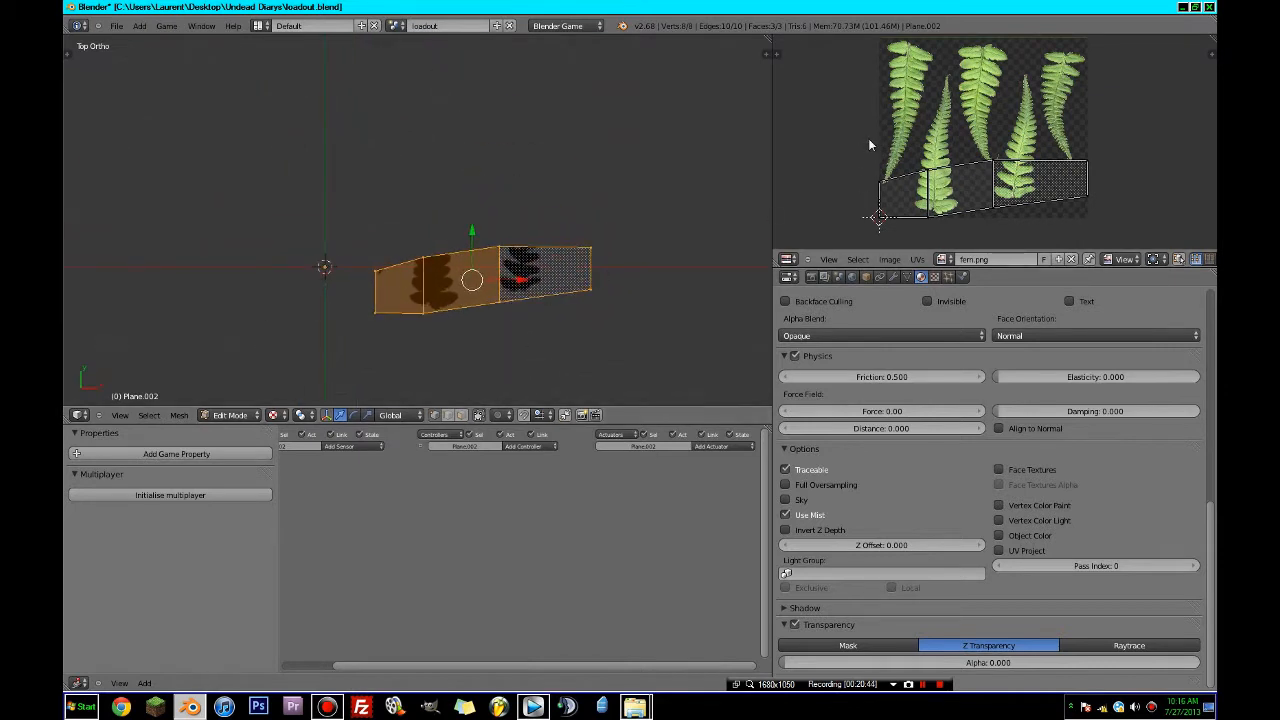
pyautogui.scroll(-2, 869, 145)
pyautogui.press('a')
pyautogui.press('r')
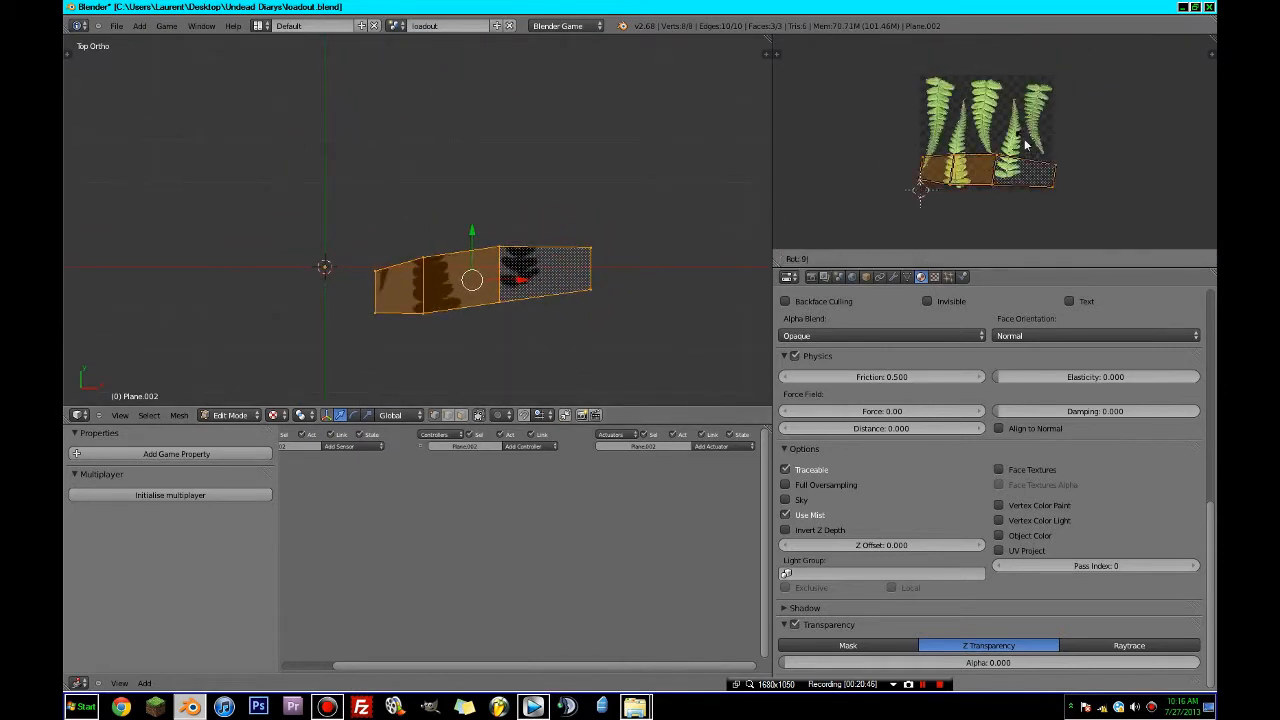
pyautogui.click(1024, 138)
pyautogui.press('s')
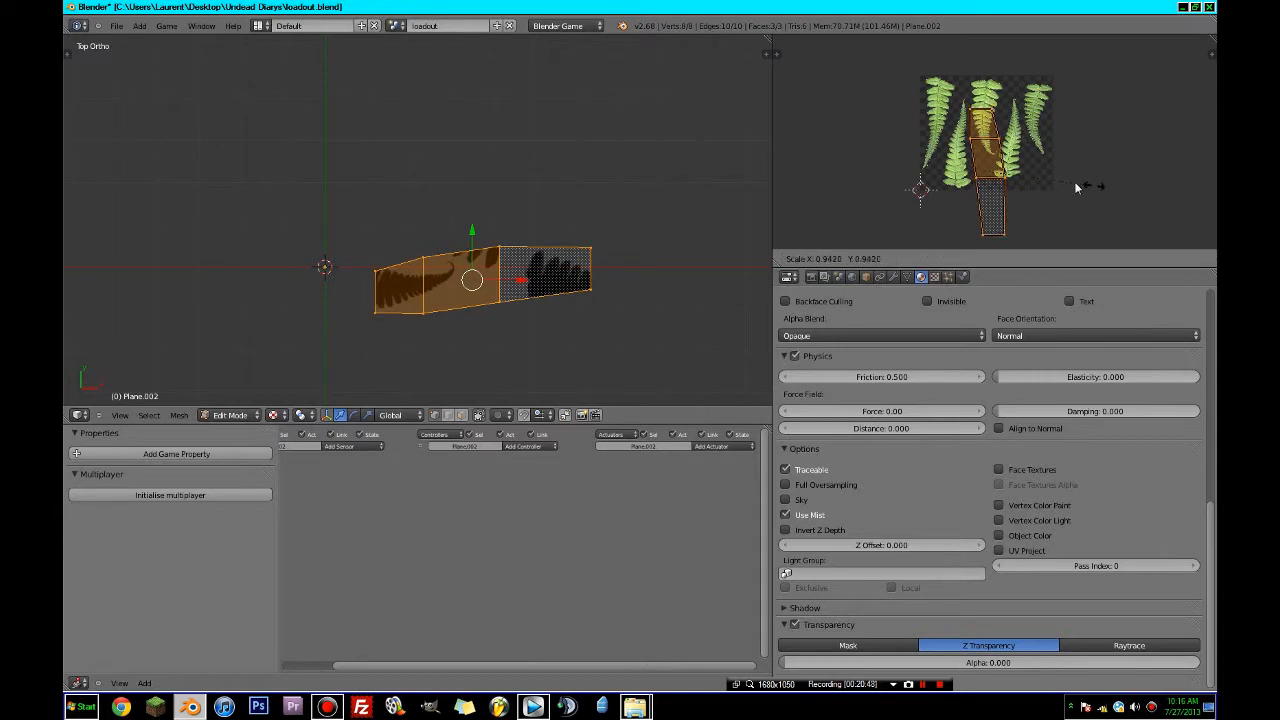
pyautogui.click(1048, 181)
pyautogui.press('g')
pyautogui.click(1014, 158)
# - Fit the UV island's tip edge and the next row of UV points around the second fern's tip
pyautogui.scroll(5, 1015, 160)
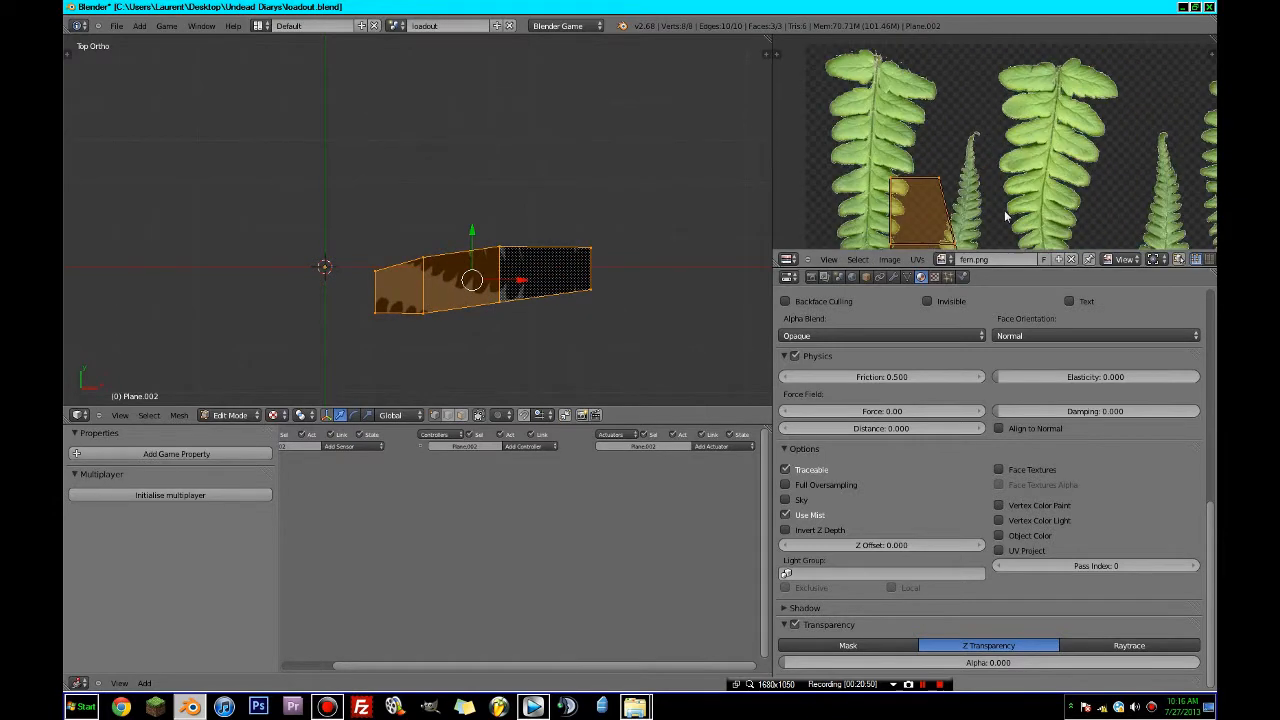
pyautogui.press('g')
pyautogui.click(1013, 116)
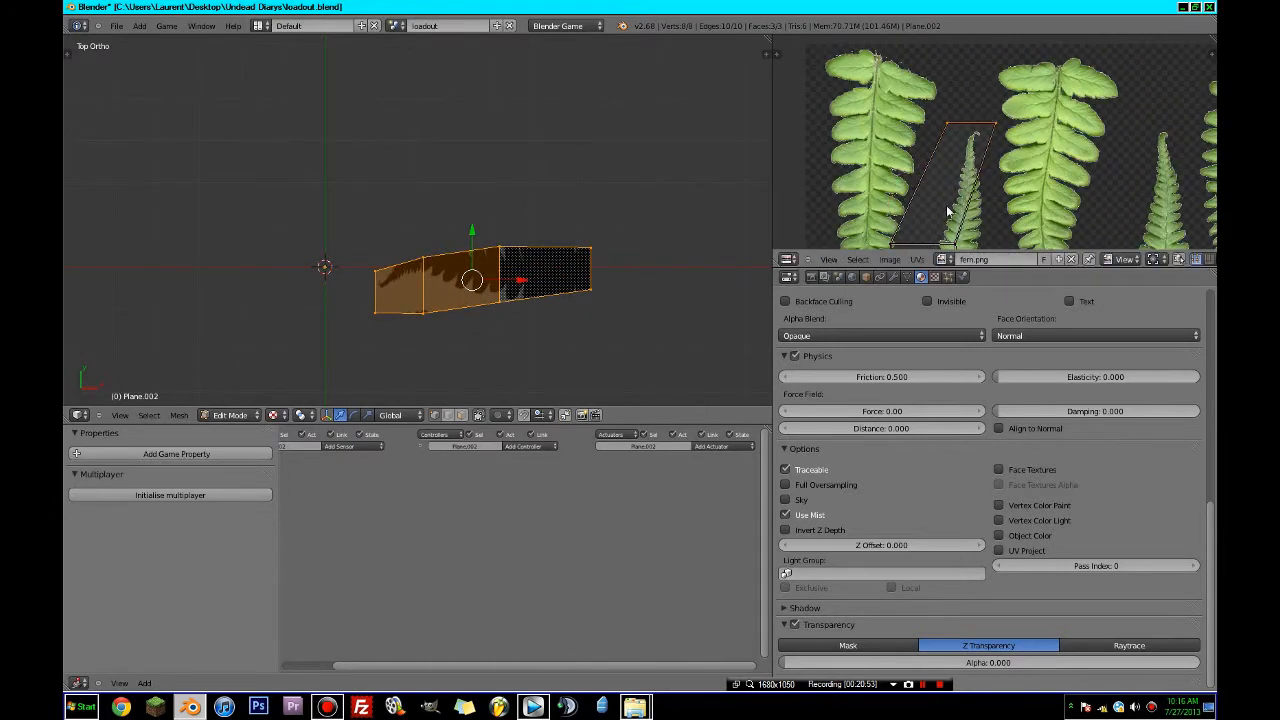
pyautogui.scroll(-1, 949, 204)
pyautogui.moveTo(949, 198); pyautogui.dragTo(954, 148, button='middle')
pyautogui.press('c')
pyautogui.click(927, 170)
pyautogui.moveTo(928, 173); pyautogui.dragTo(967, 173)
pyautogui.rightClick(975, 173)
pyautogui.press('g')
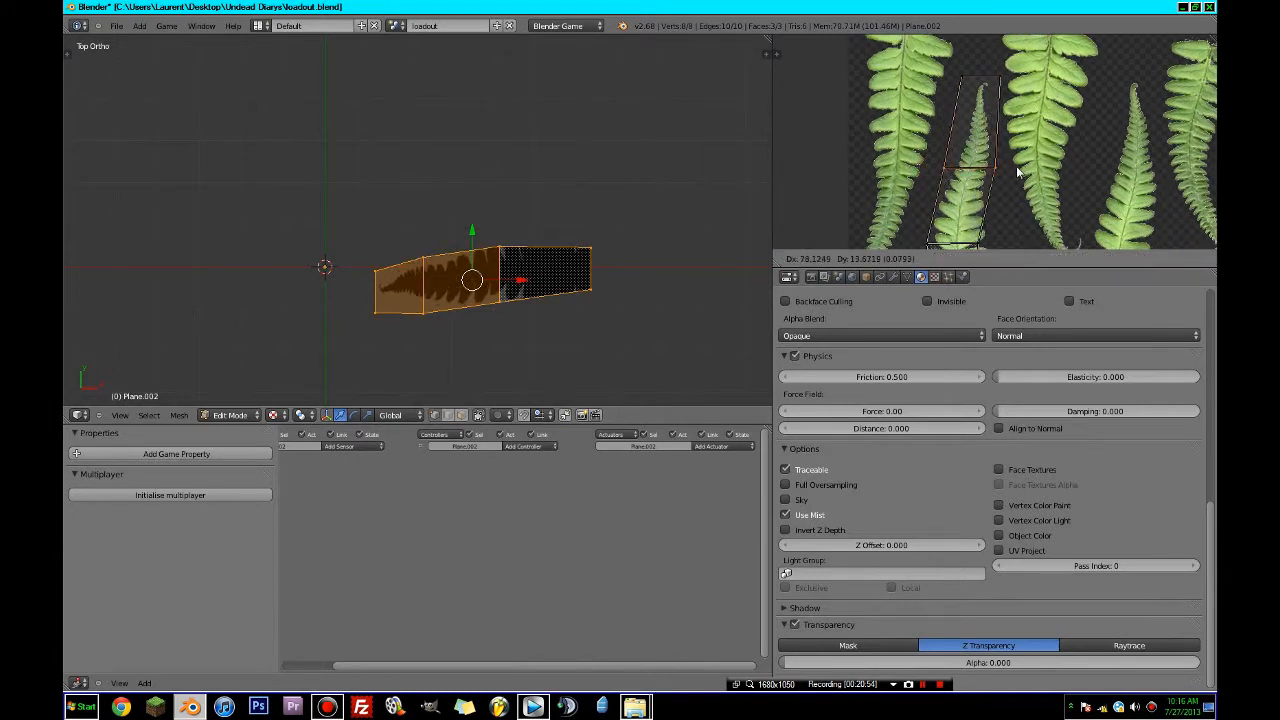
pyautogui.click(1019, 169)
# - Scale and move the third row of UV points to the fern's width, and try fitting the base edge
pyautogui.moveTo(965, 240); pyautogui.dragTo(961, 153, button='middle')
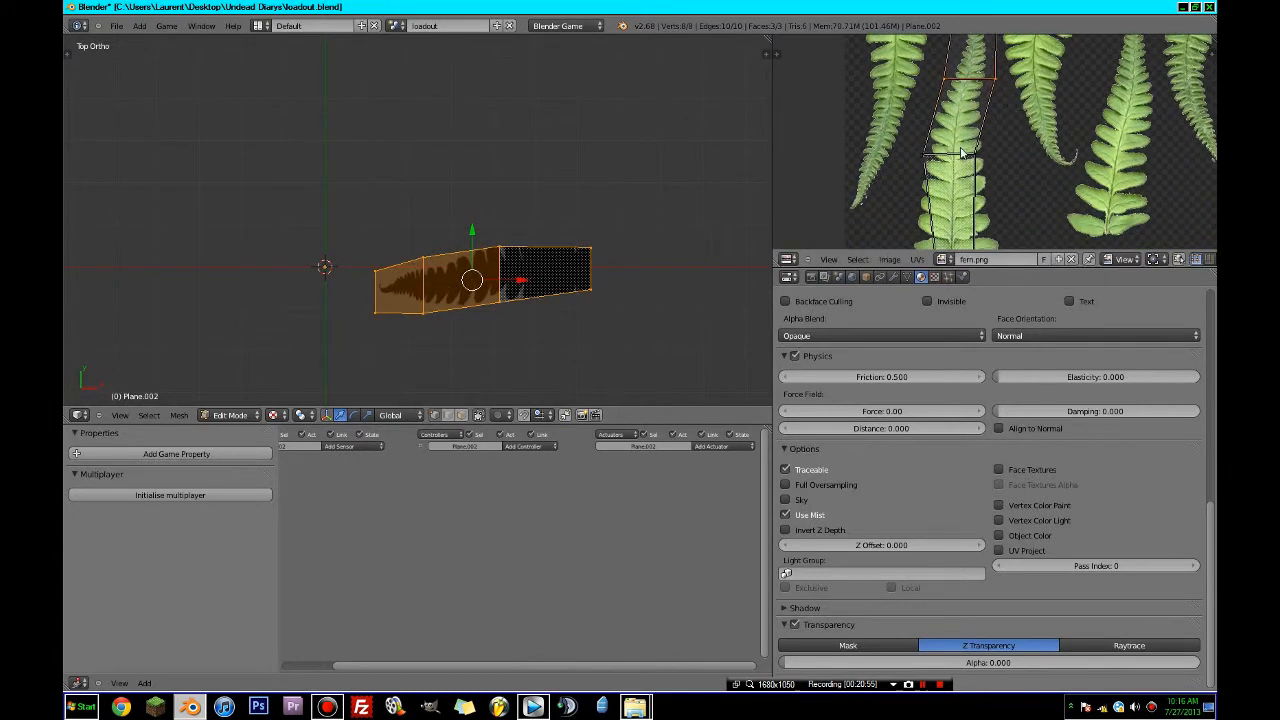
pyautogui.press('s')
pyautogui.click(1019, 155)
pyautogui.press('g')
pyautogui.click(1024, 159)
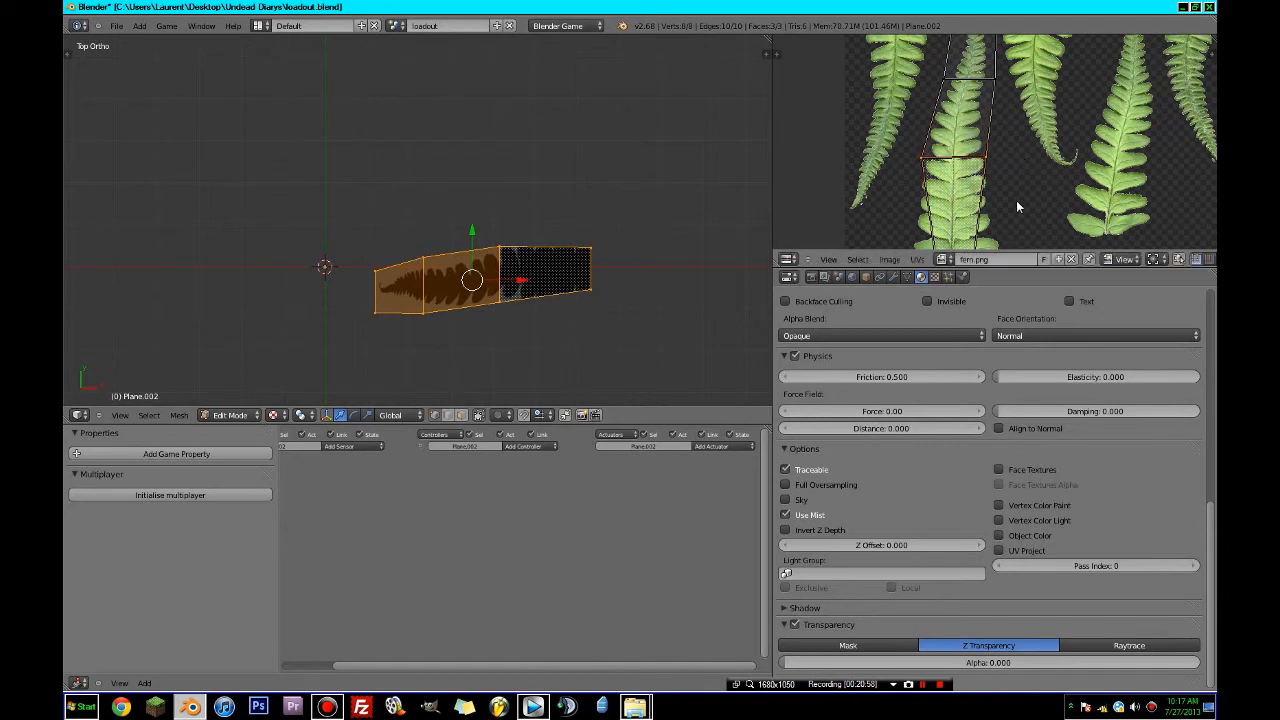
pyautogui.moveTo(1016, 200); pyautogui.dragTo(948, 120, button='middle')
pyautogui.press('g')
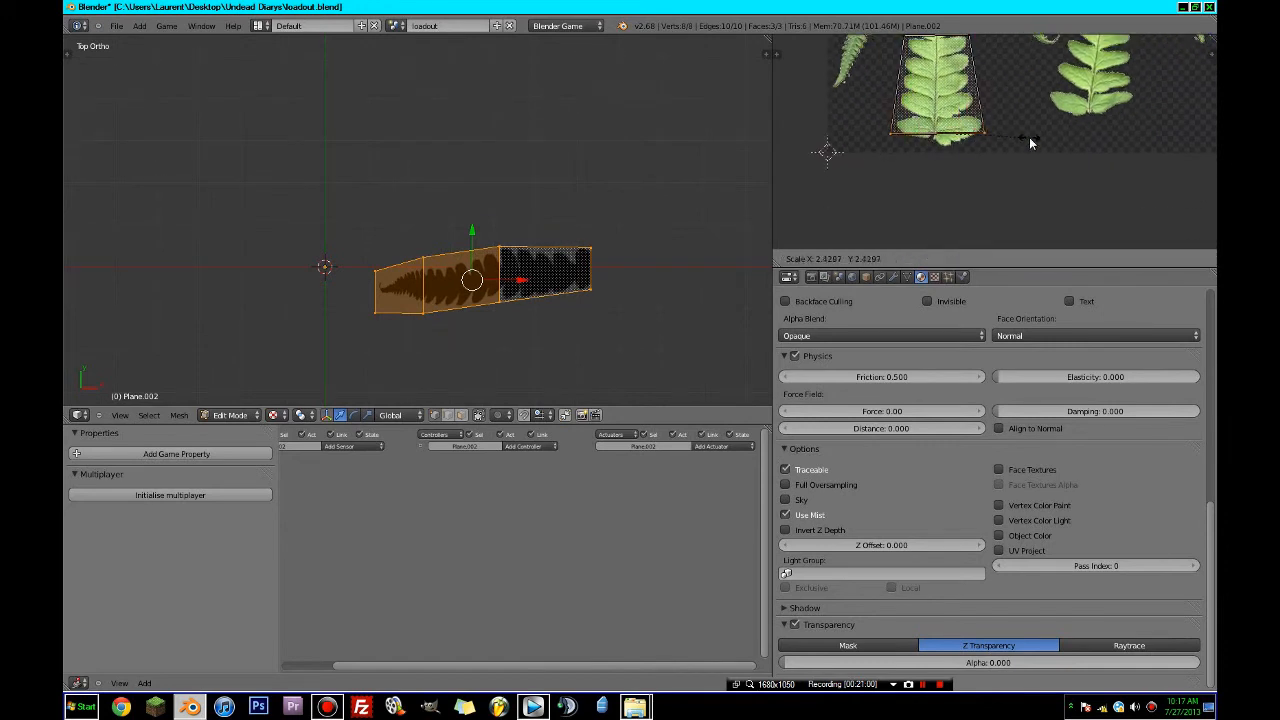
pyautogui.rightClick(1037, 136)
# - Delete the entire leaf mesh and add a fresh plane in its place
pyautogui.press('a')
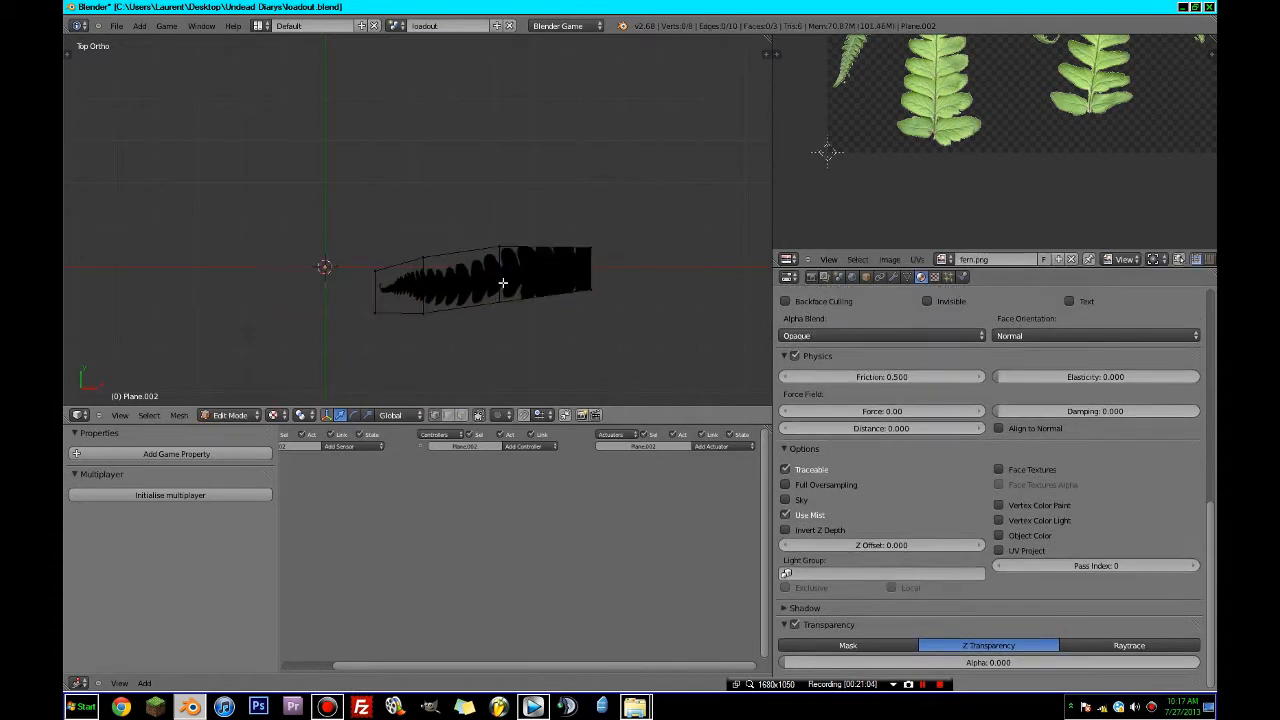
pyautogui.press('a')
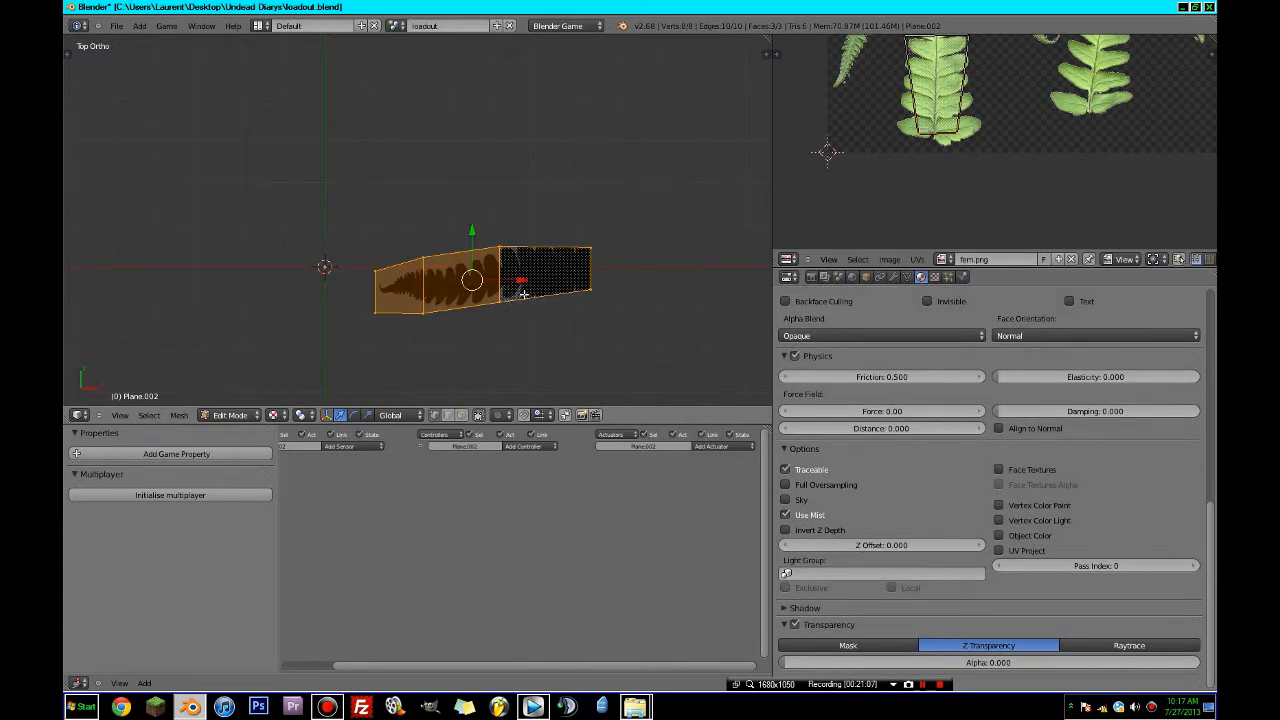
pyautogui.press('x')
pyautogui.click(523, 294)
pyautogui.hotkey('shift', 'a')
pyautogui.click(523, 294)
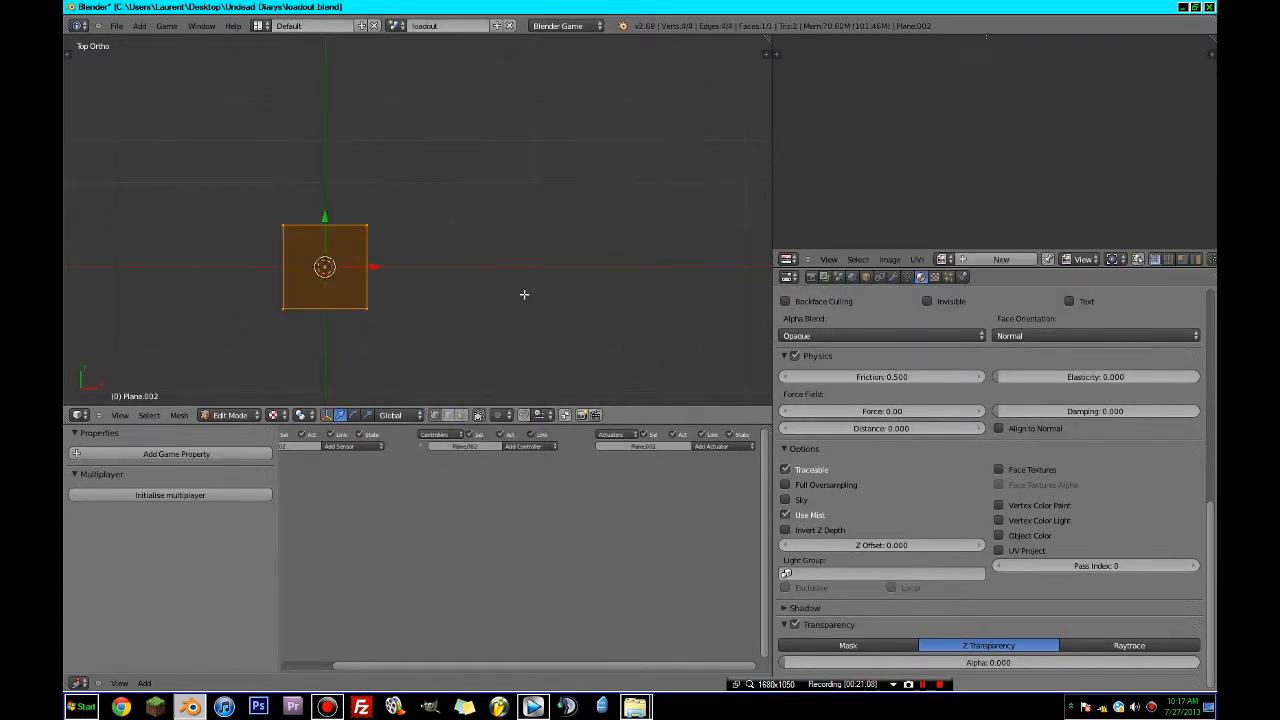
# - Move the new plane about 1 unit along negative X so its edge meets the object origin
pyautogui.moveTo(376, 267); pyautogui.dragTo(336, 268)
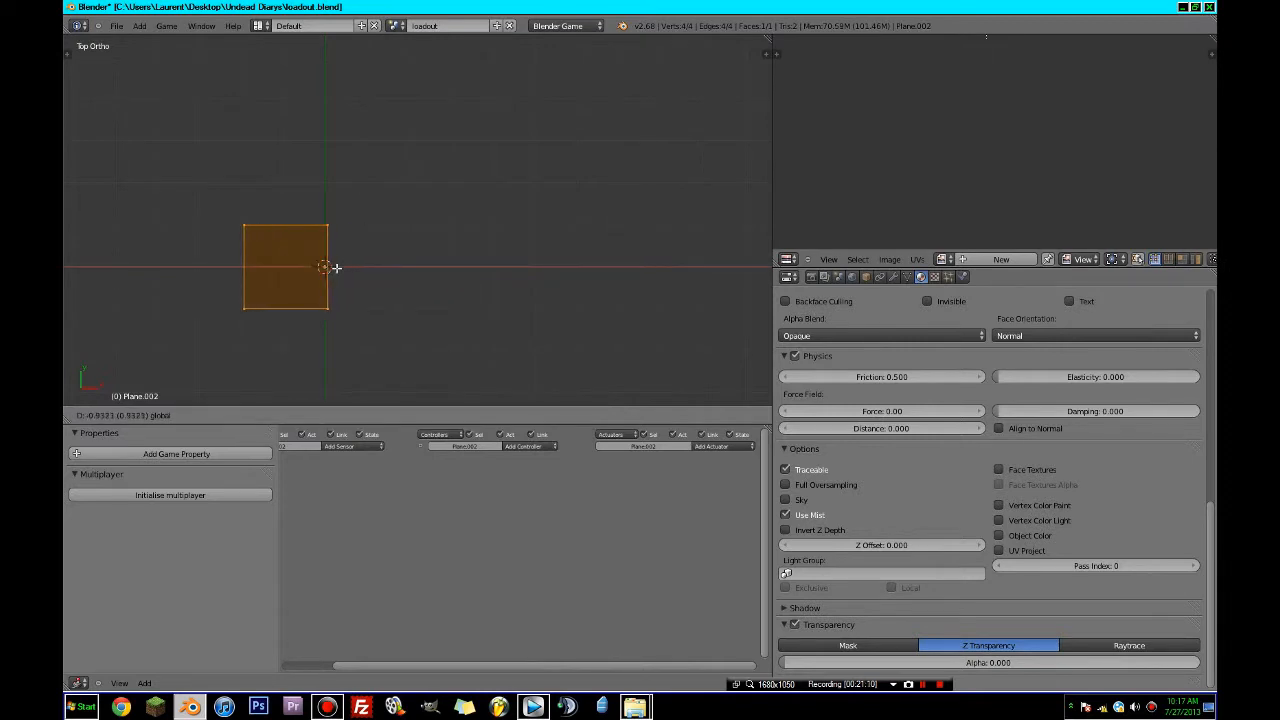
pyautogui.click(333, 268)
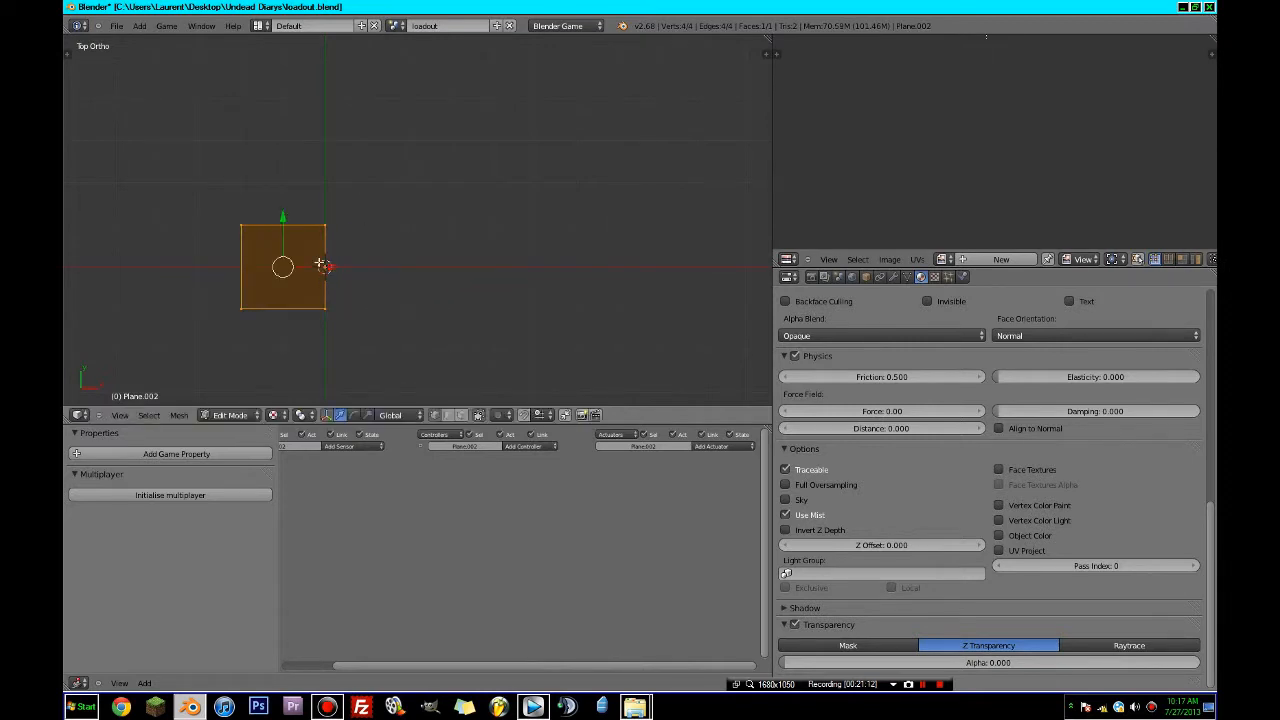
pyautogui.scroll(-1, 320, 265)
# - Extrude the plane's edge farthest from the origin about 2 units along negative X
pyautogui.rightClick(266, 217)
pyautogui.keyDown('shift'); pyautogui.rightClick(256, 300); pyautogui.keyUp('shift')
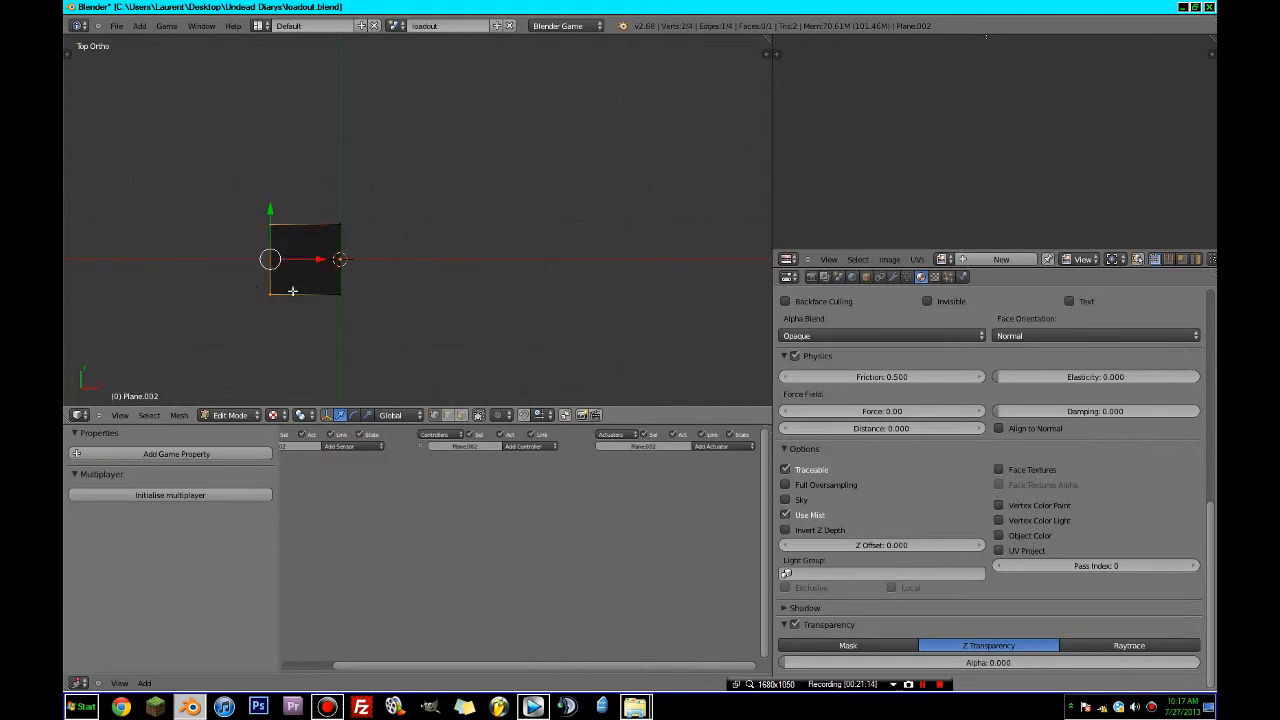
pyautogui.scroll(-3, 342, 273)
pyautogui.press('e')
pyautogui.press('x')
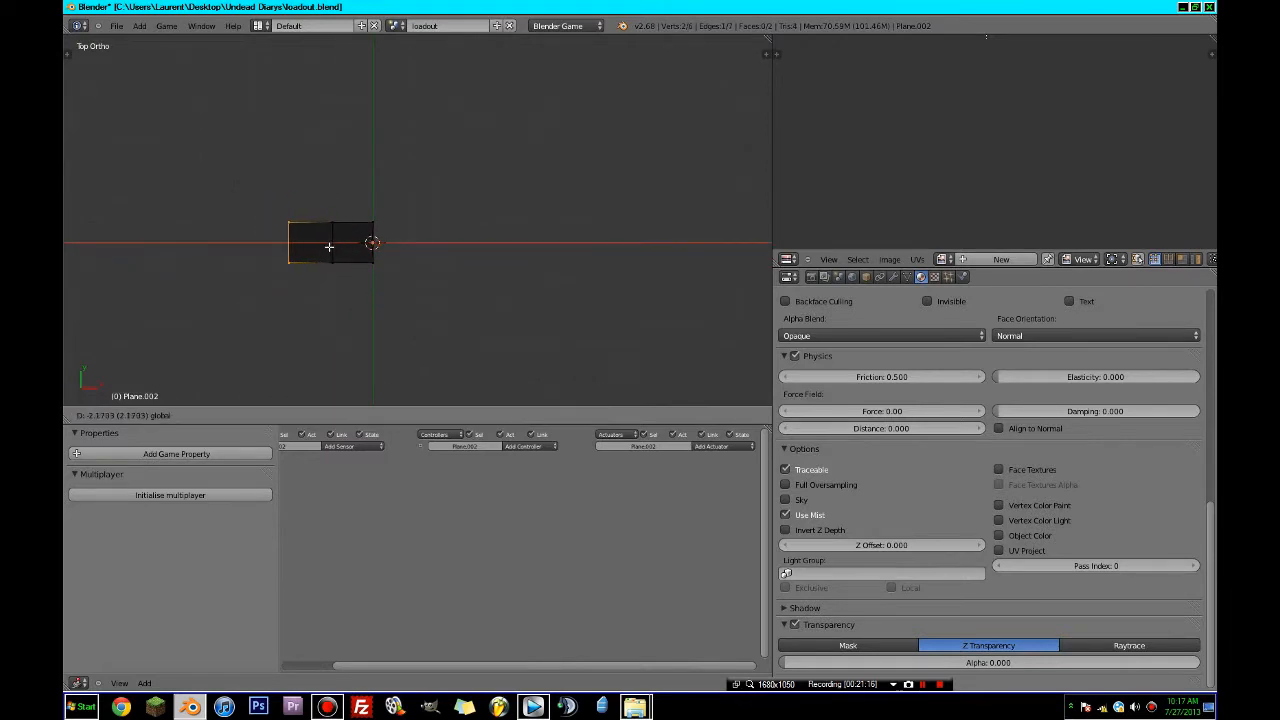
pyautogui.click(334, 246)
pyautogui.press('g')
pyautogui.press('x')
pyautogui.click(336, 246)
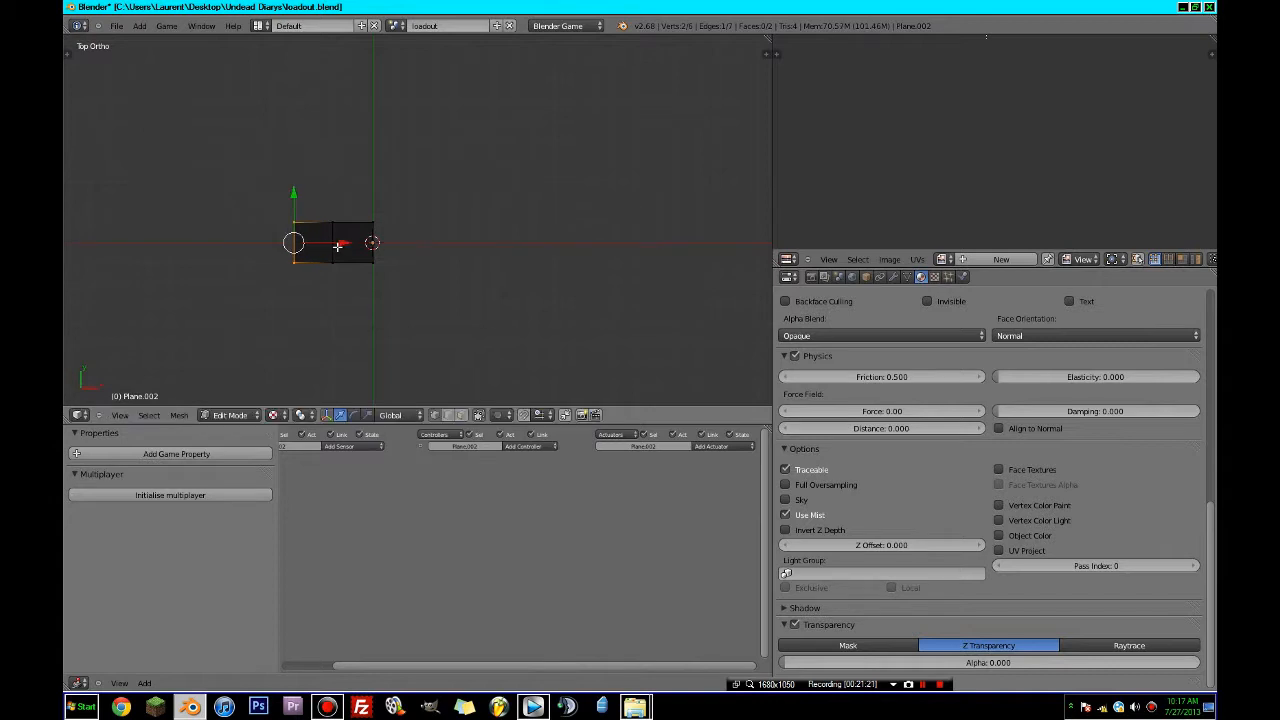
# - Shift the newly extruded end edge farther along negative X, and extrude a third leaf section in the same direction
pyautogui.press('g')
pyautogui.press('x')
pyautogui.click(332, 243)
pyautogui.press('e')
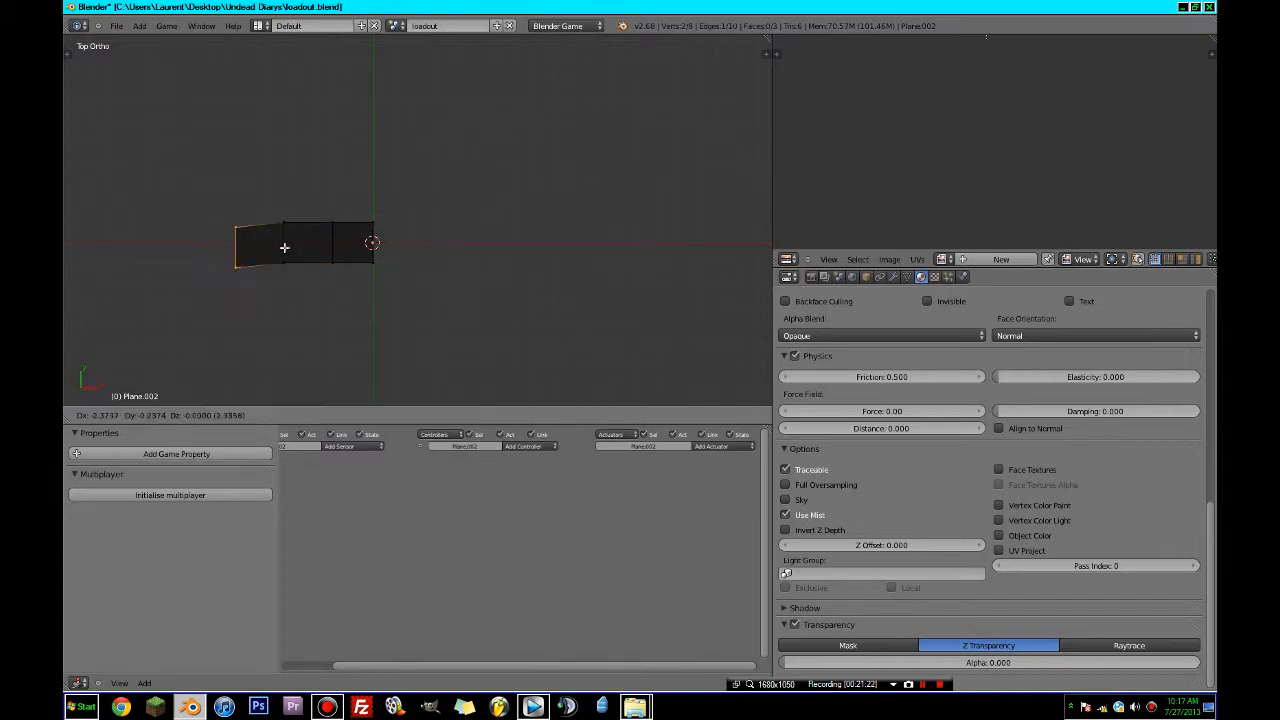
pyautogui.rightClick(320, 244)
pyautogui.press('g')
pyautogui.press('x')
pyautogui.click(285, 251)
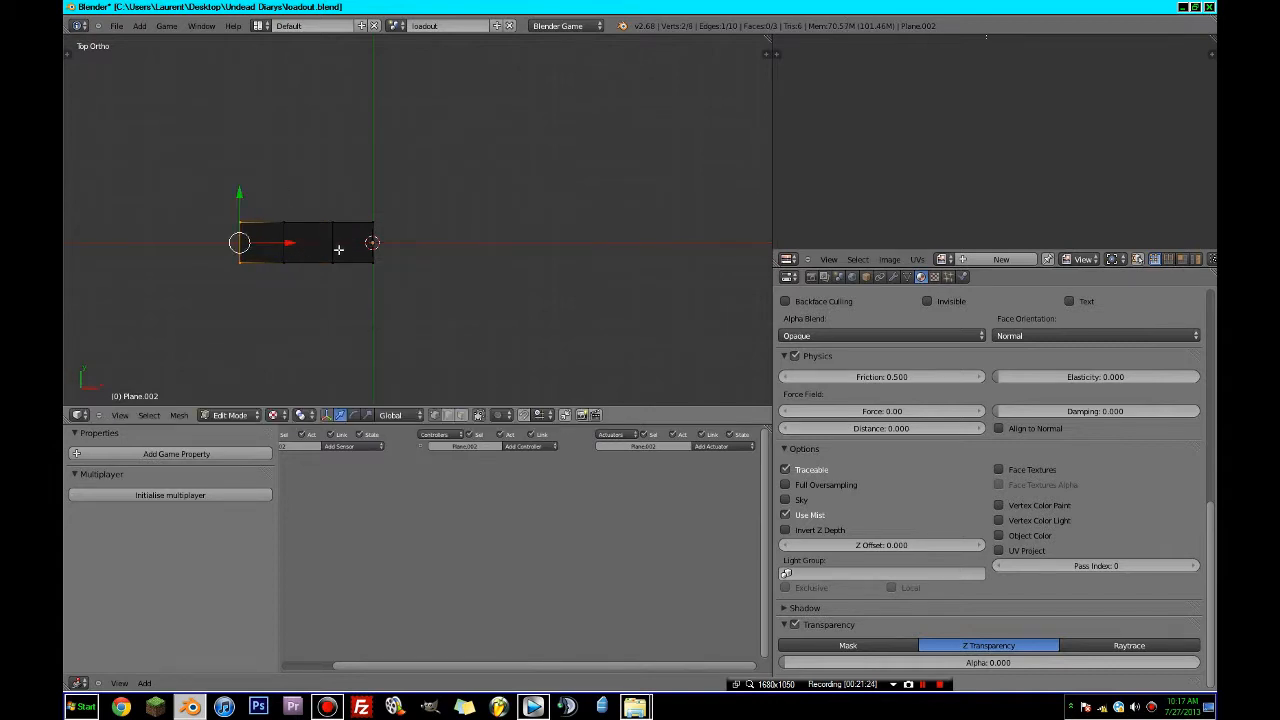
# - Raise the three outer vertex rows about 1.5 units from the front view, and shape the outer sections into a downward arch
pyautogui.press('KP_1')
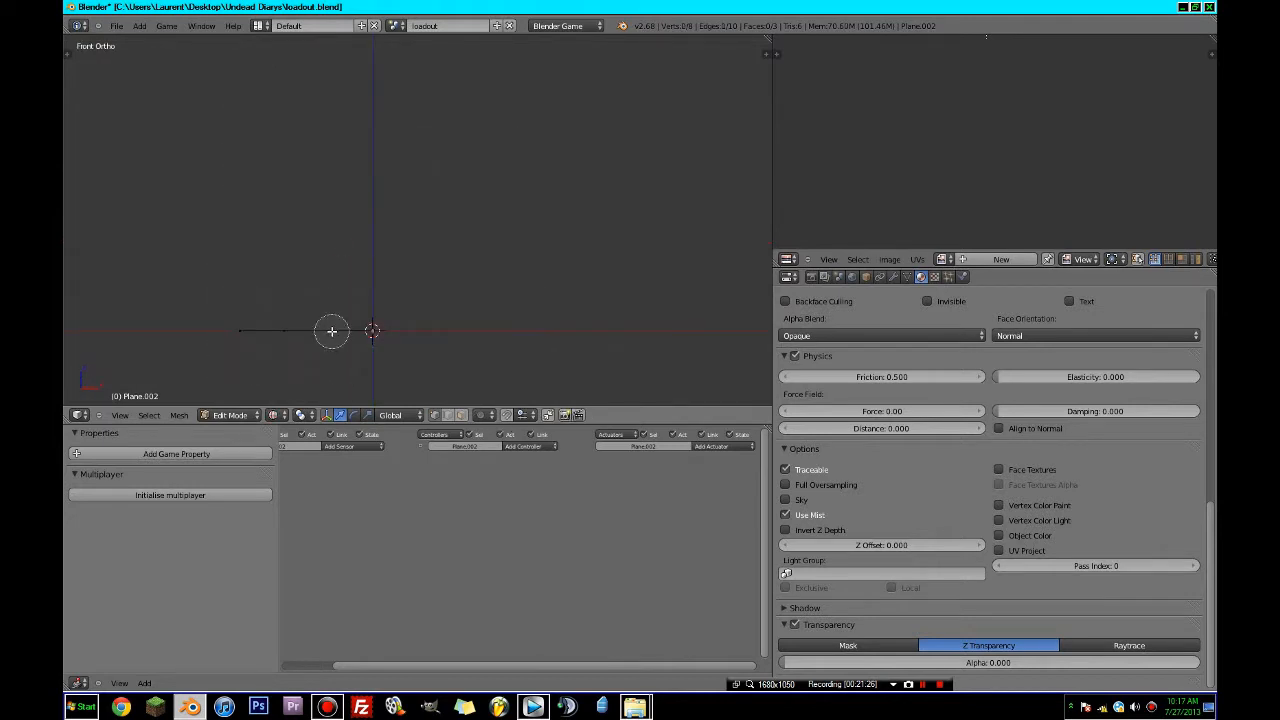
pyautogui.moveTo(331, 331); pyautogui.dragTo(240, 329)
pyautogui.rightClick(228, 327)
pyautogui.press('g')
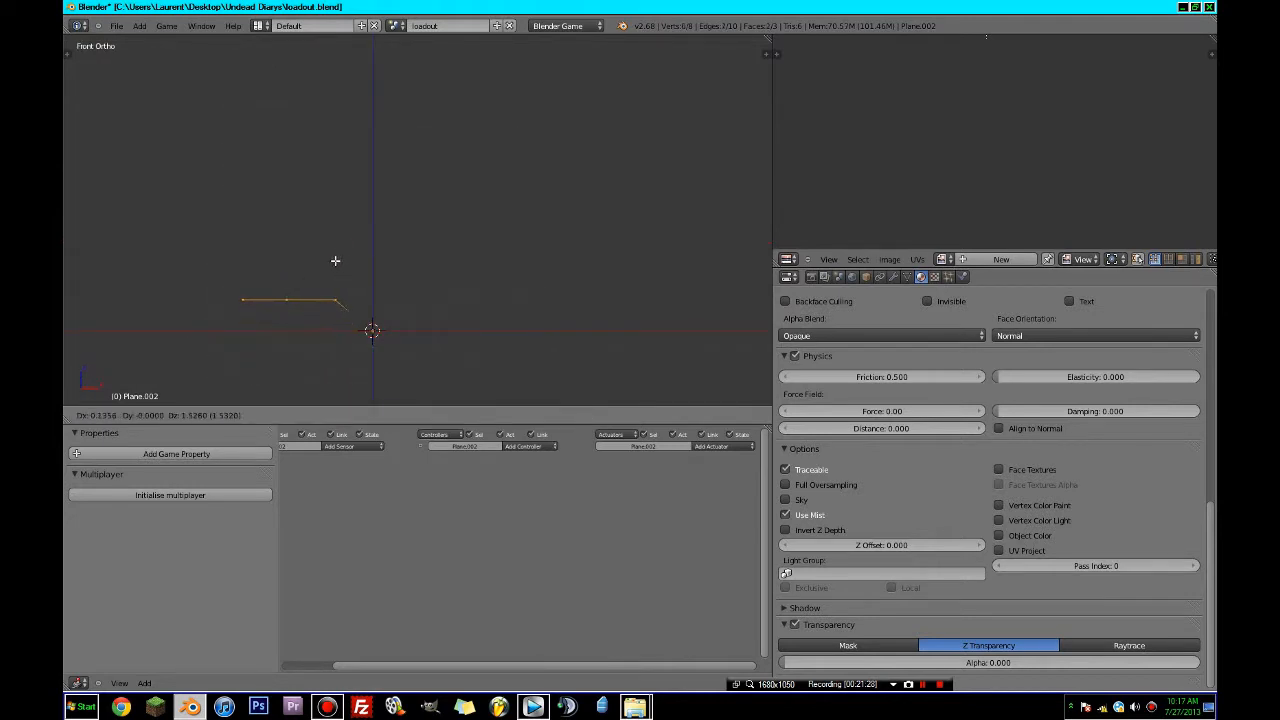
pyautogui.click(335, 260)
pyautogui.moveTo(290, 301); pyautogui.dragTo(261, 307)
pyautogui.click(318, 292)
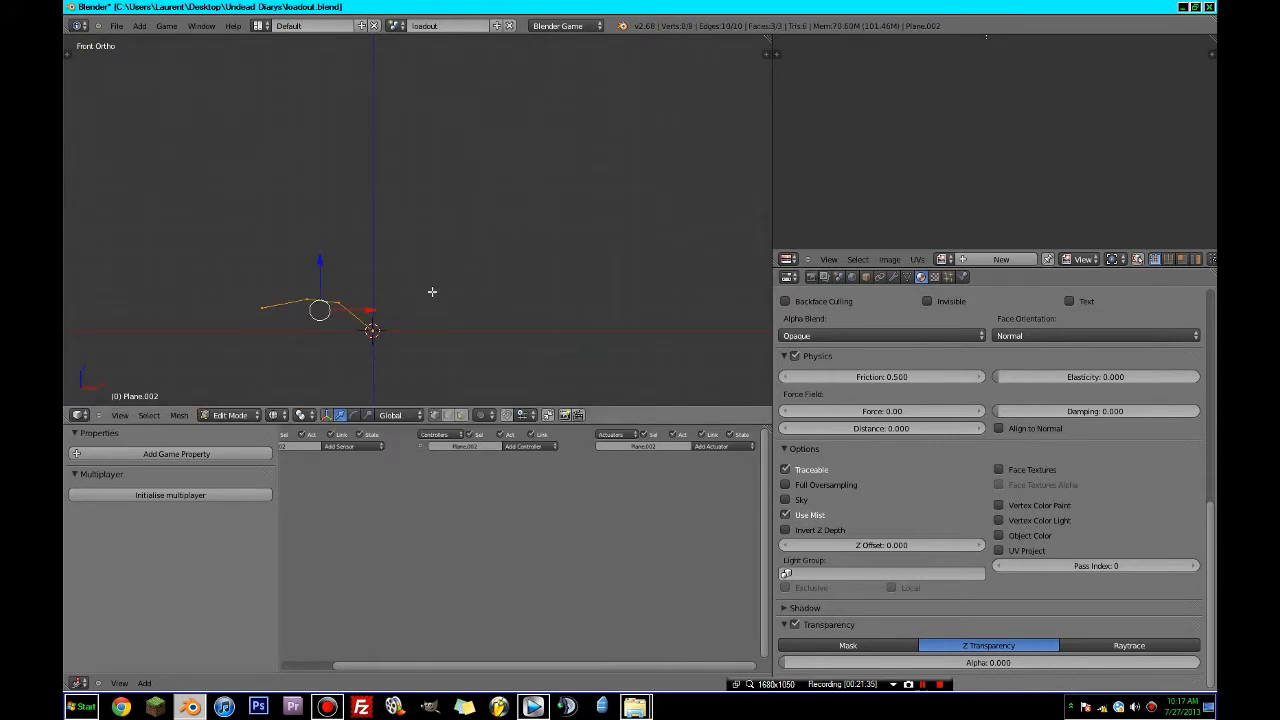
# - Scale the whole leaf mesh along the Y axis so it becomes slightly narrower
pyautogui.press('KP_7')
pyautogui.press('s')
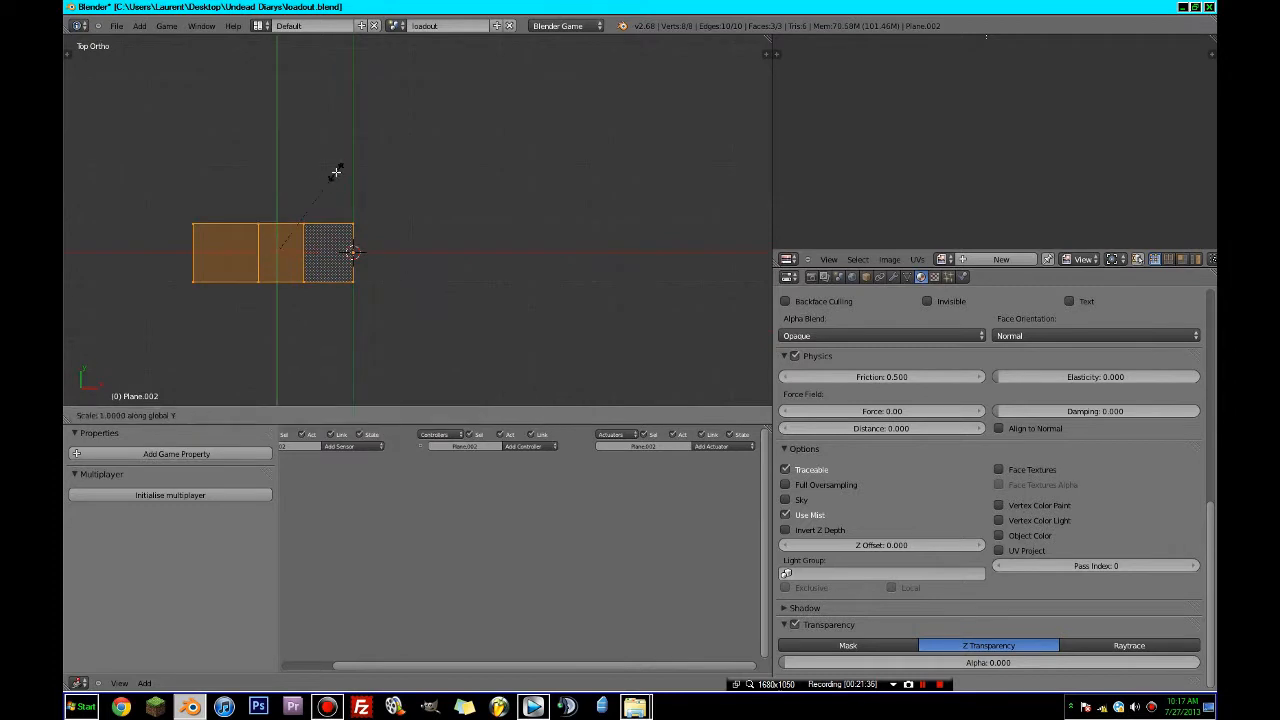
pyautogui.click(312, 199)
pyautogui.press('s')
pyautogui.press('y')
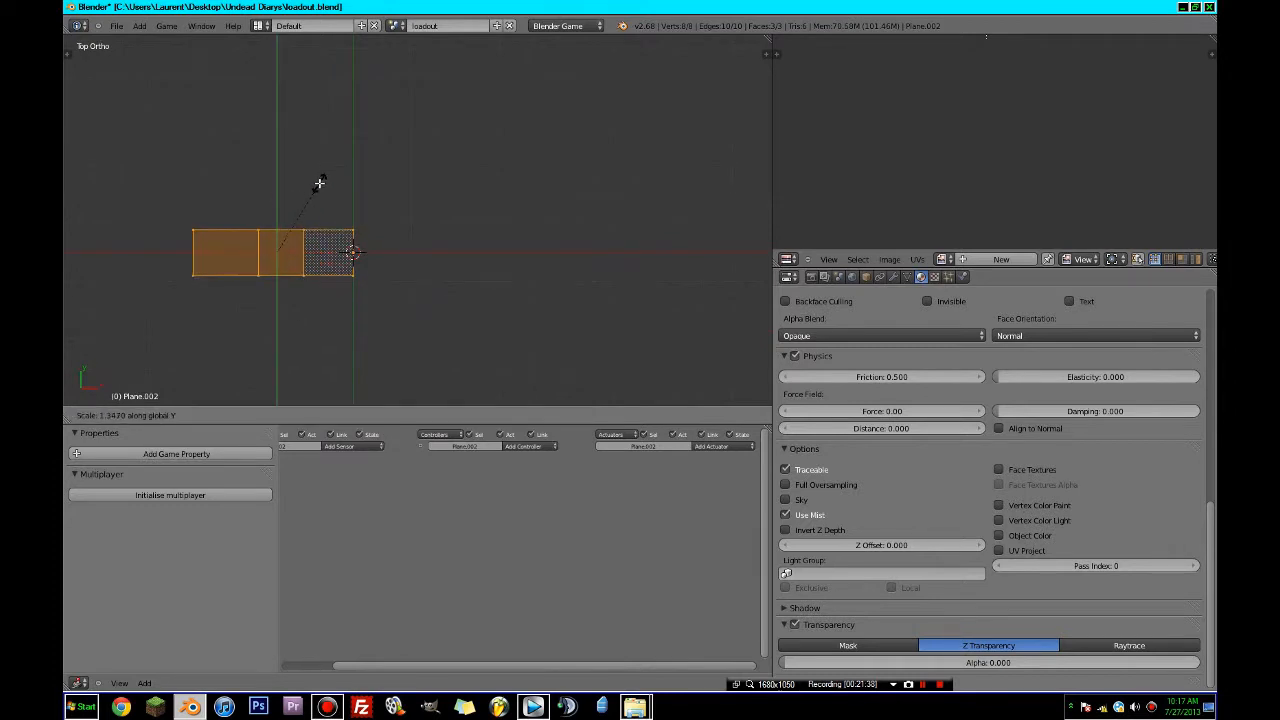
pyautogui.click(320, 183)
# - Assign the fern.png image to the leaf's faces and unwrap them onto it
pyautogui.click(941, 259)
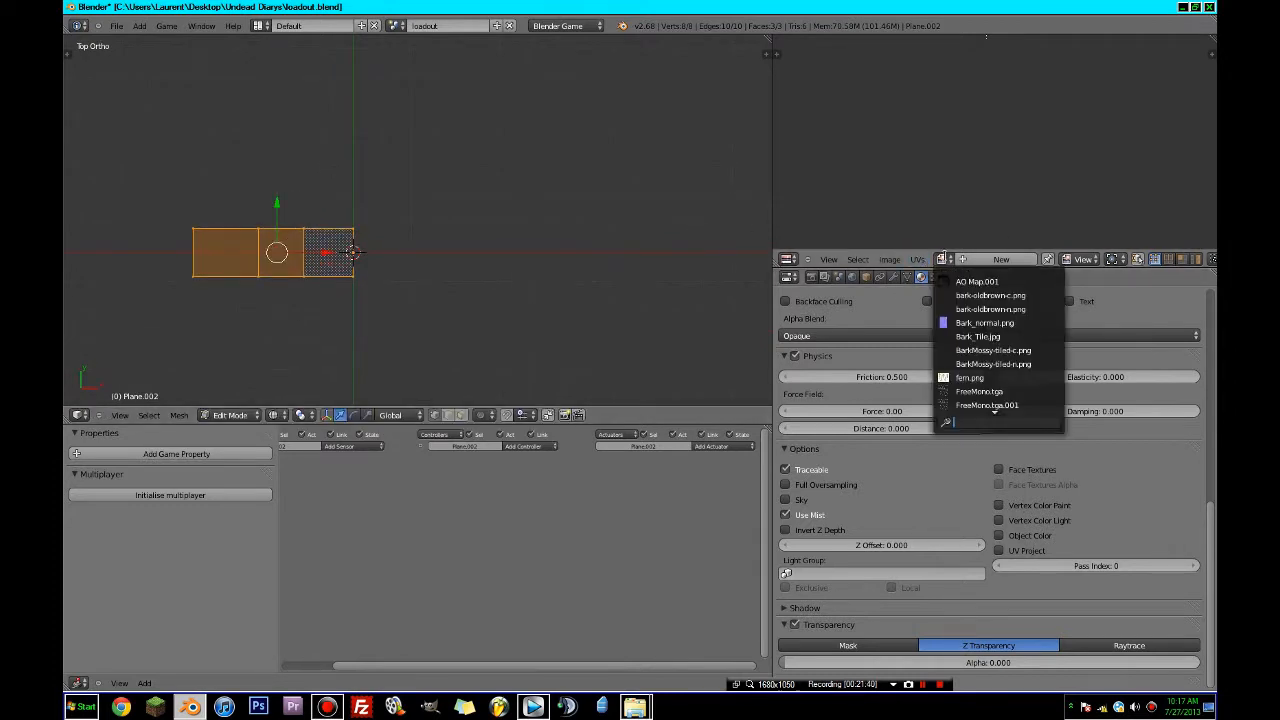
pyautogui.scroll(-2, 960, 330)
pyautogui.click(962, 283)
pyautogui.scroll(-4, 374, 289)
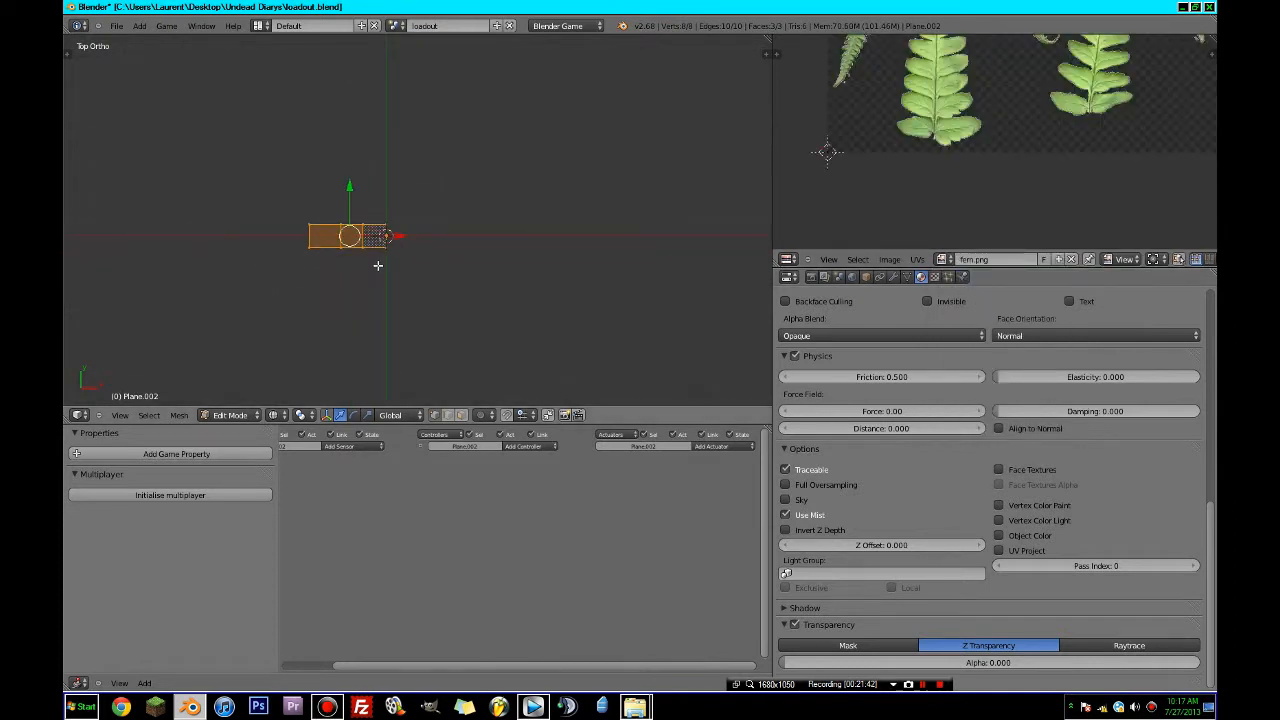
pyautogui.press('u')
pyautogui.click(378, 265)
pyautogui.scroll(-4, 1004, 159)
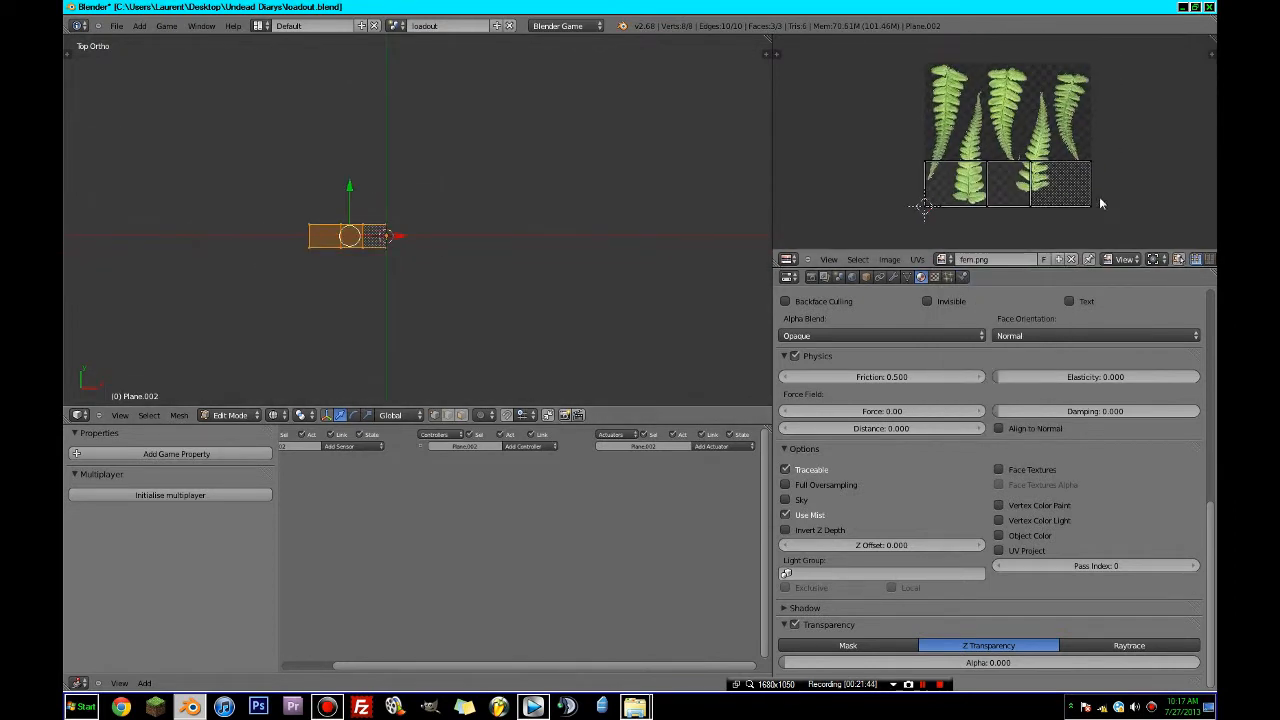
# - Select all of the leaf's UV points and set the 3D viewport shading to Texture
pyautogui.press('a')
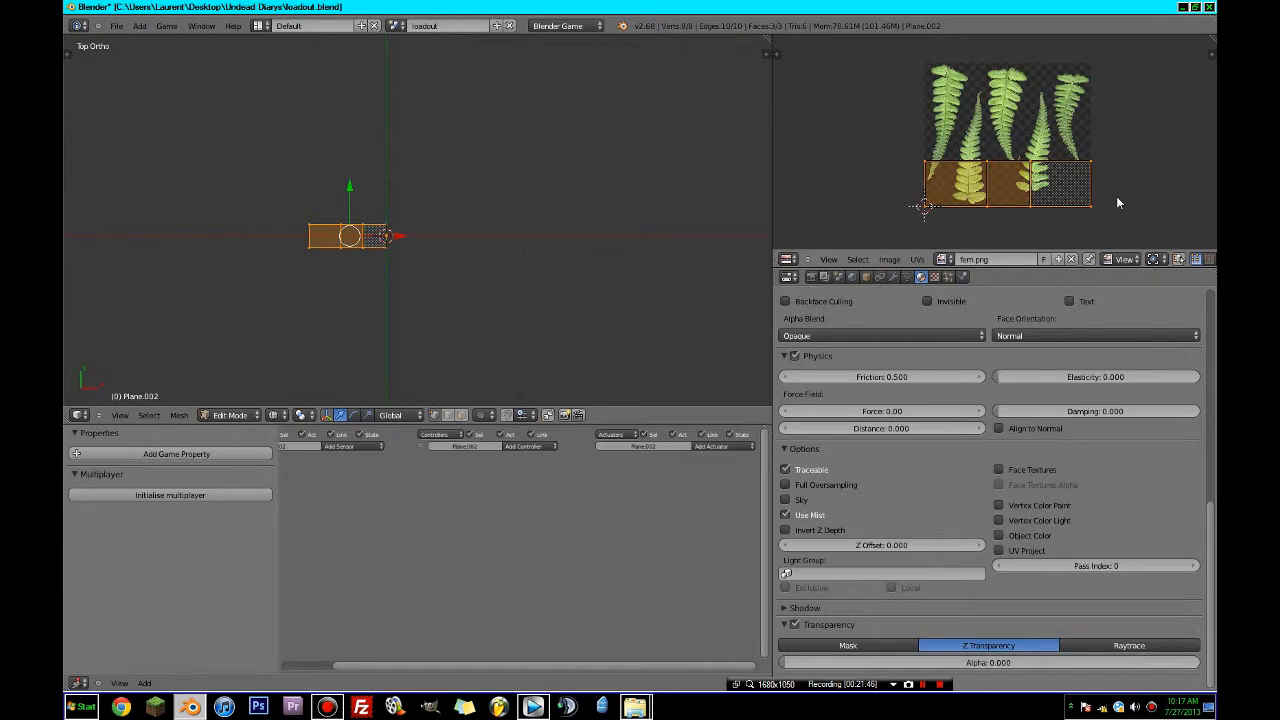
pyautogui.scroll(2, 409, 278)
pyautogui.click(276, 416)
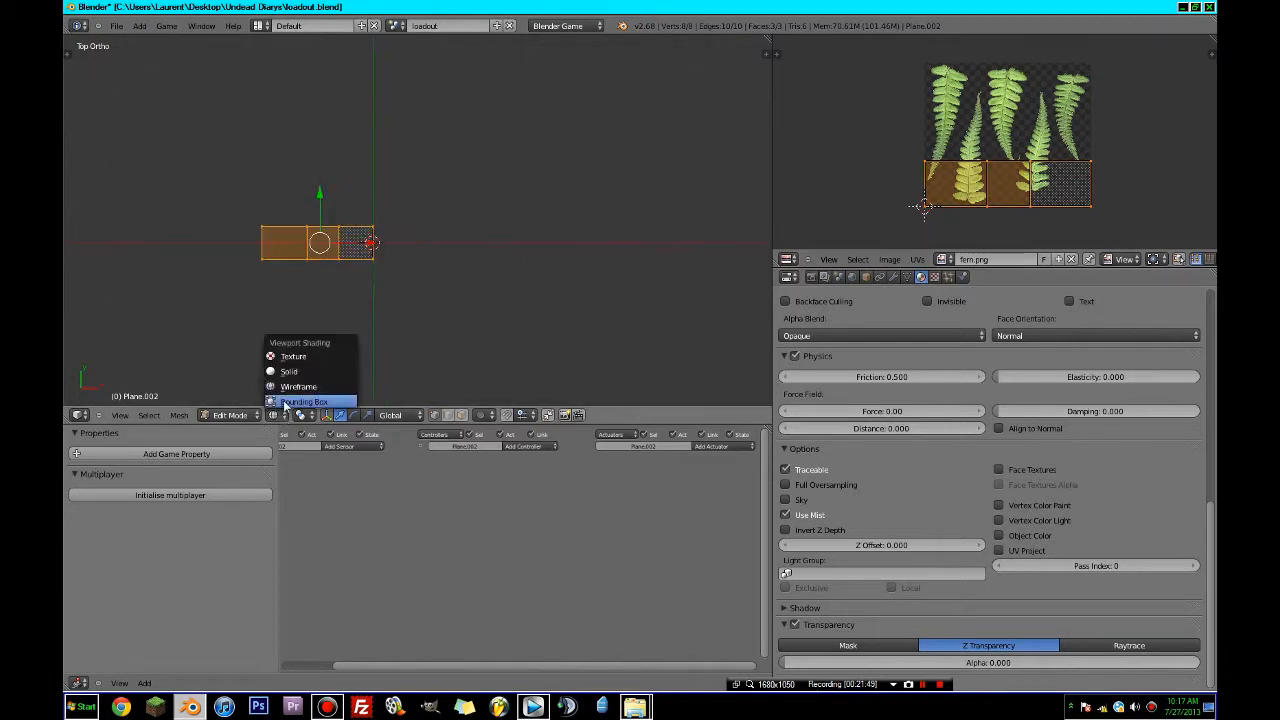
pyautogui.click(298, 355)
pyautogui.keyDown('shift'); pyautogui.moveTo(365, 313); pyautogui.dragTo(449, 333, button='middle'); pyautogui.keyUp('shift')
pyautogui.scroll(1, 455, 331)
pyautogui.scroll(1, 455, 331)
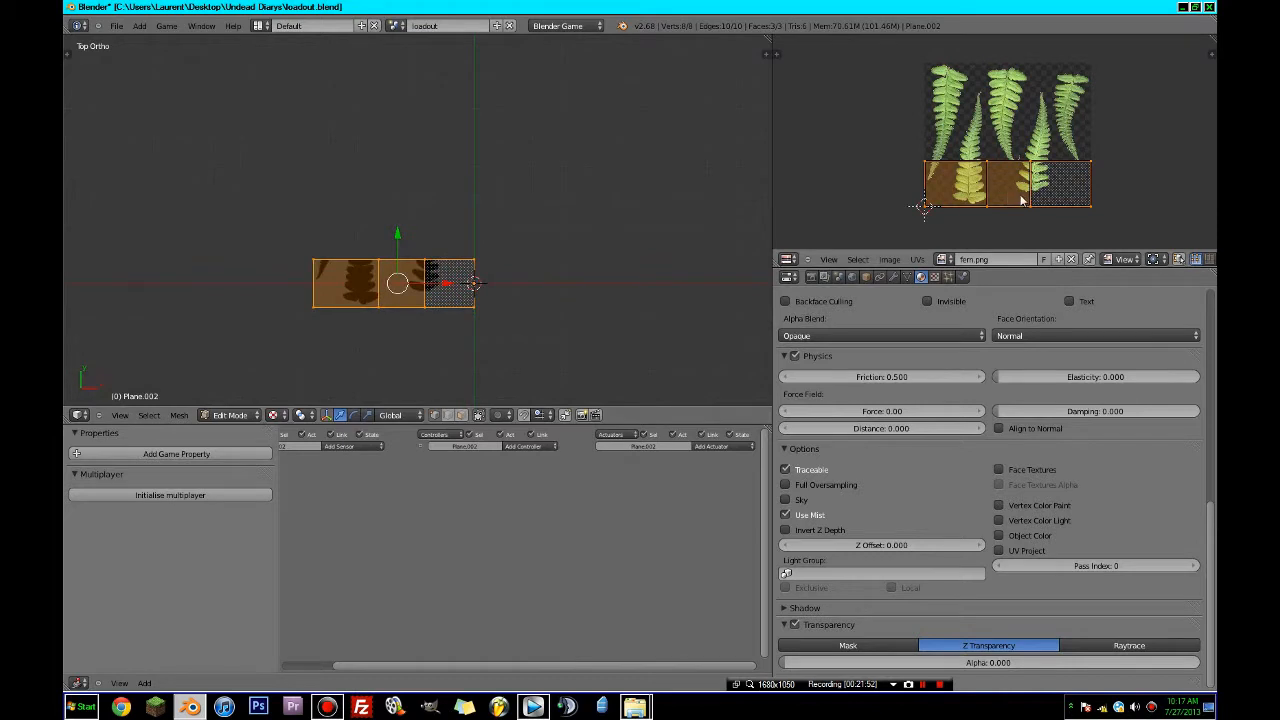
# - Rotate the UV layout 90 degrees, scale it down and move it onto the upright fern nearest the image origin
pyautogui.write('r90')
pyautogui.press('Return')
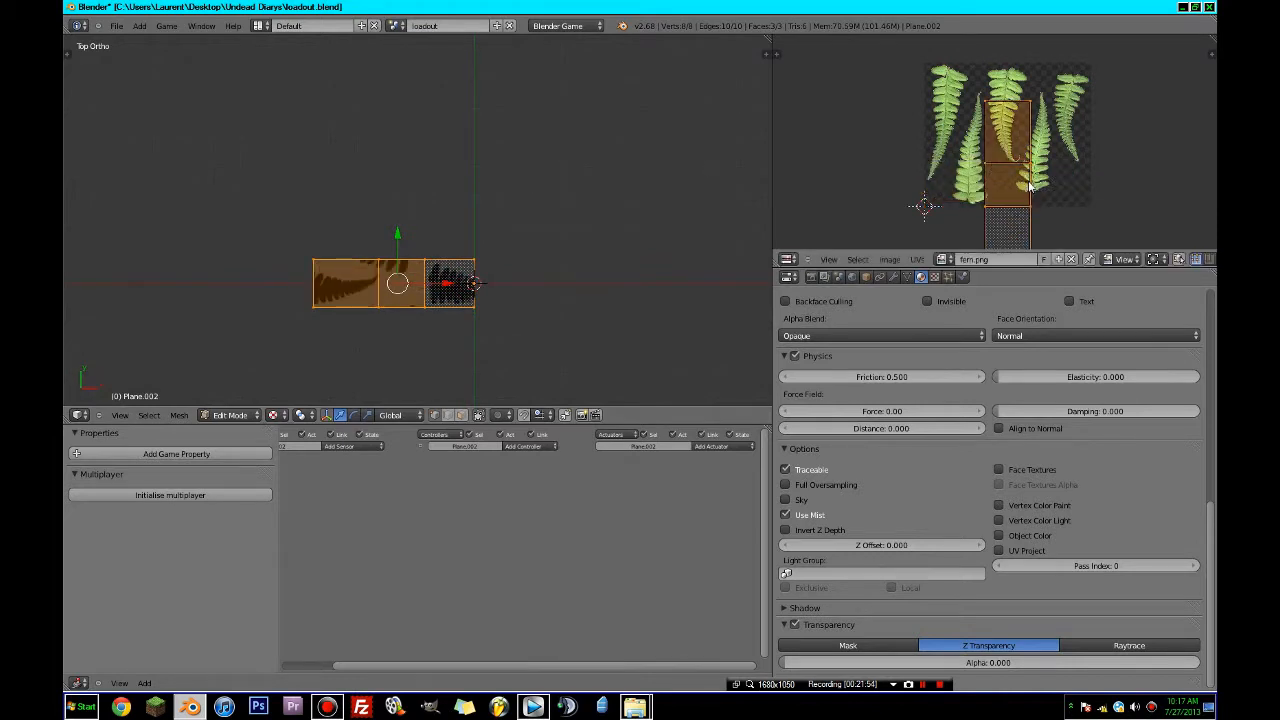
pyautogui.press('s')
pyautogui.click(1083, 192)
pyautogui.press('g')
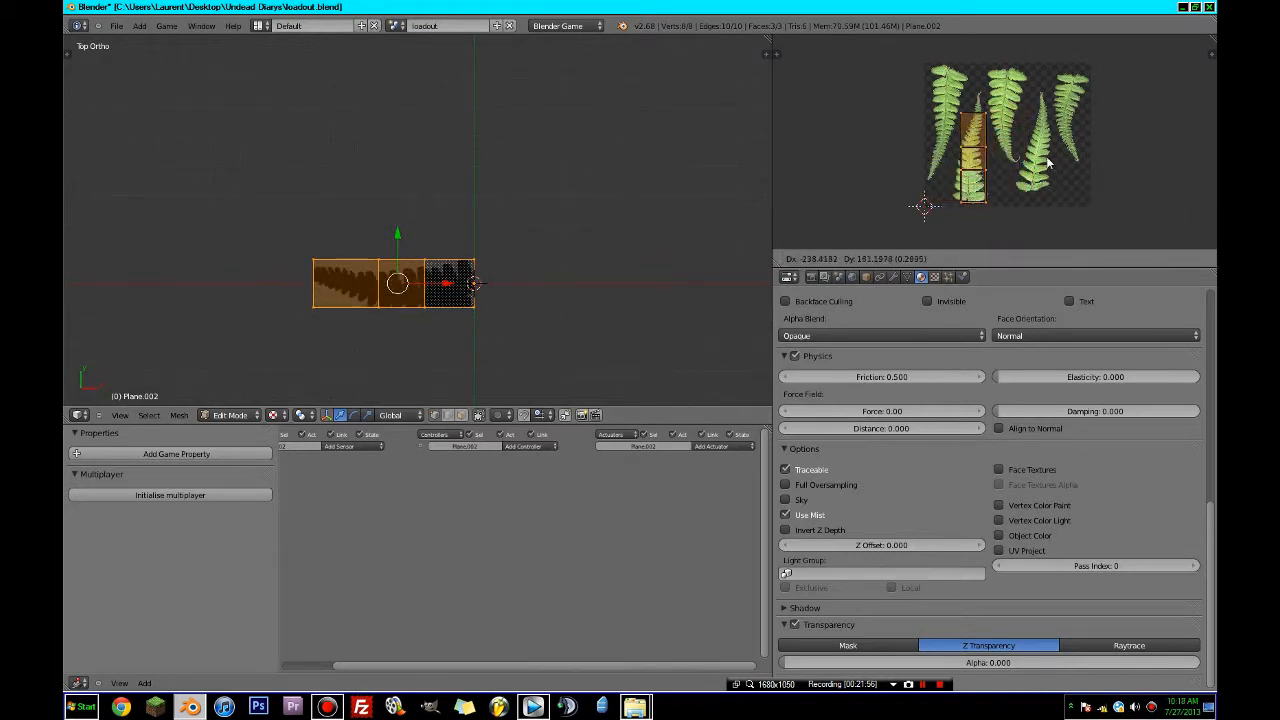
pyautogui.click(1045, 158)
# - Enlarge the UV layout and reposition it to span the chosen fern from base to tip
pyautogui.scroll(3, 993, 118)
pyautogui.scroll(-3, 1018, 143)
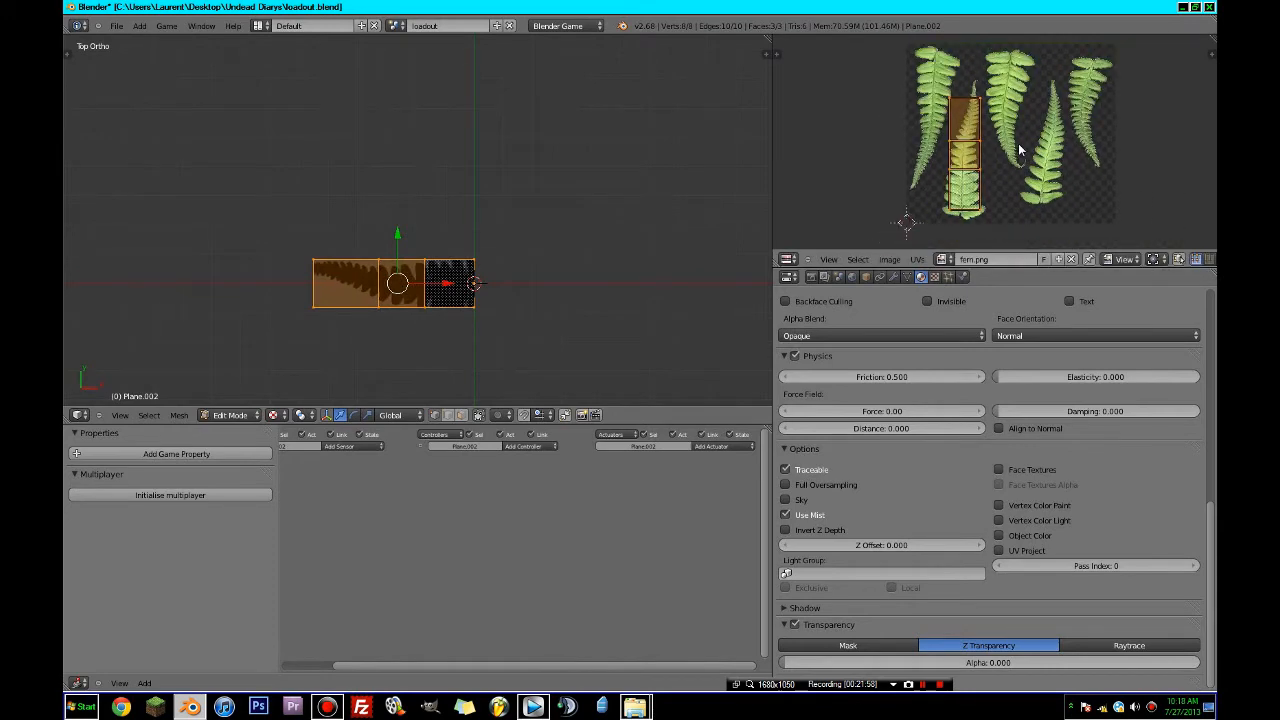
pyautogui.press('s')
pyautogui.click(1034, 153)
pyautogui.scroll(4, 1034, 152)
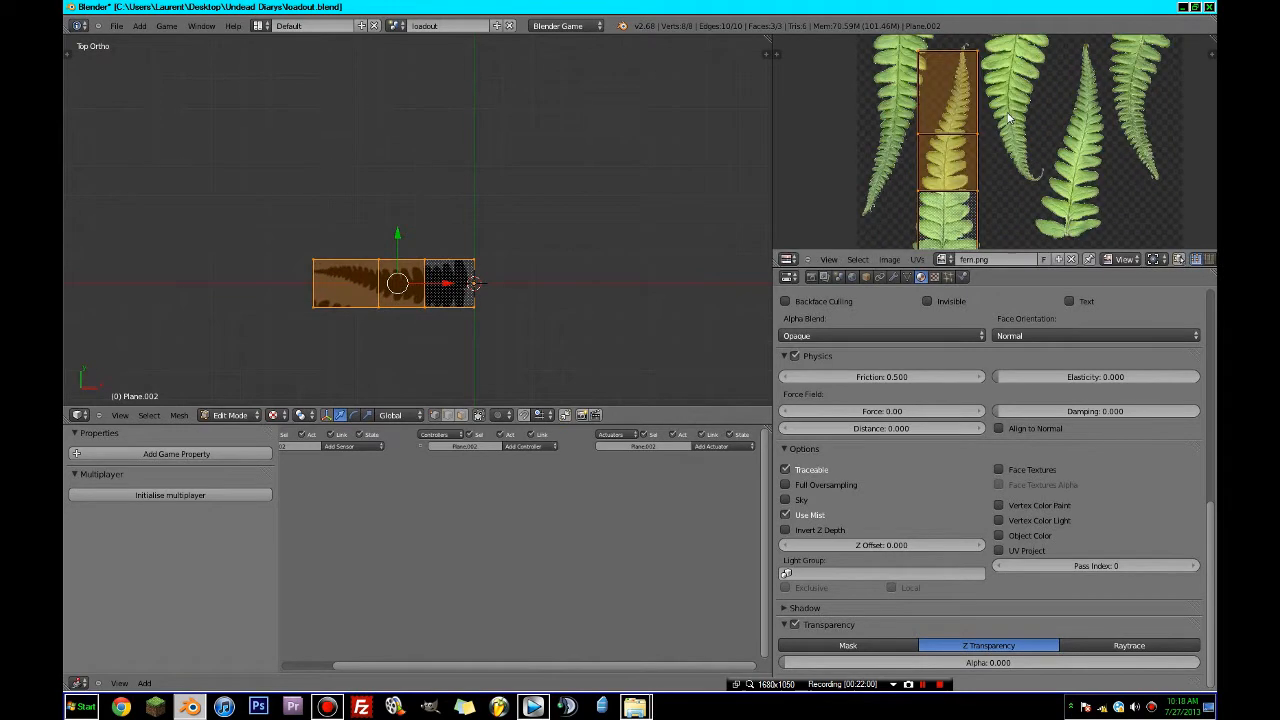
pyautogui.scroll(-2, 1023, 105)
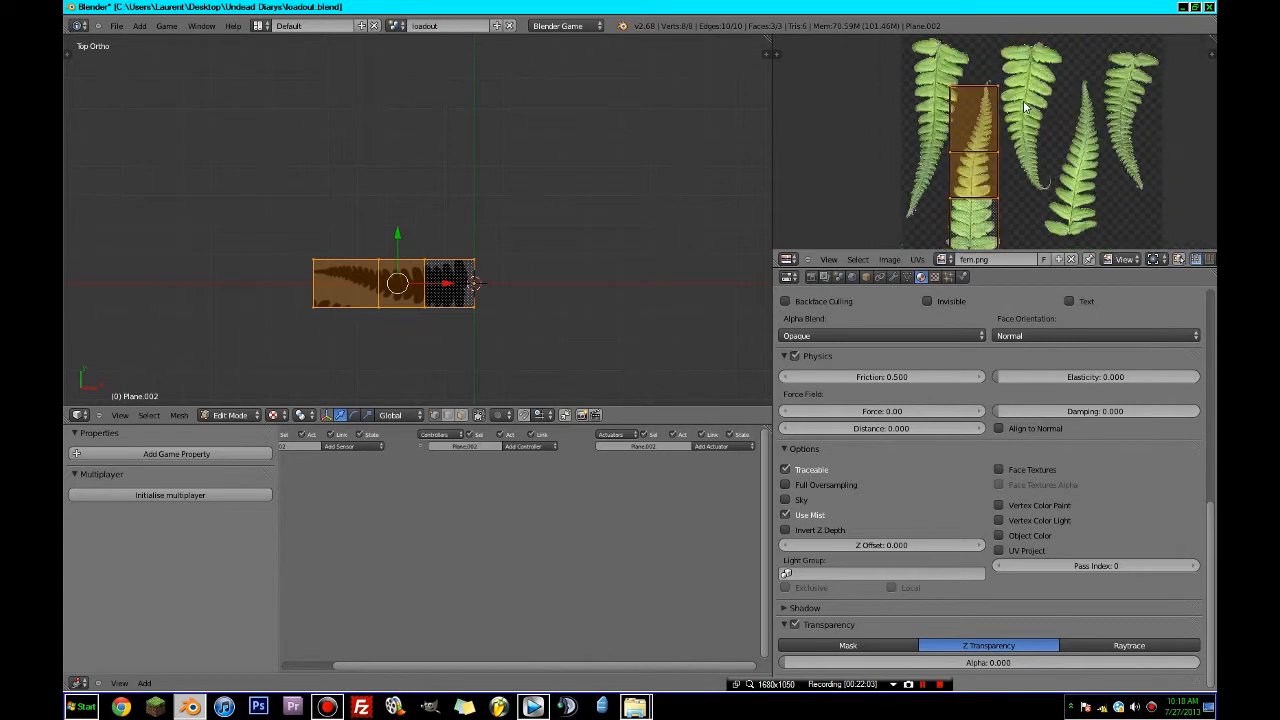
pyautogui.moveTo(1025, 144); pyautogui.dragTo(1010, 98, button='middle')
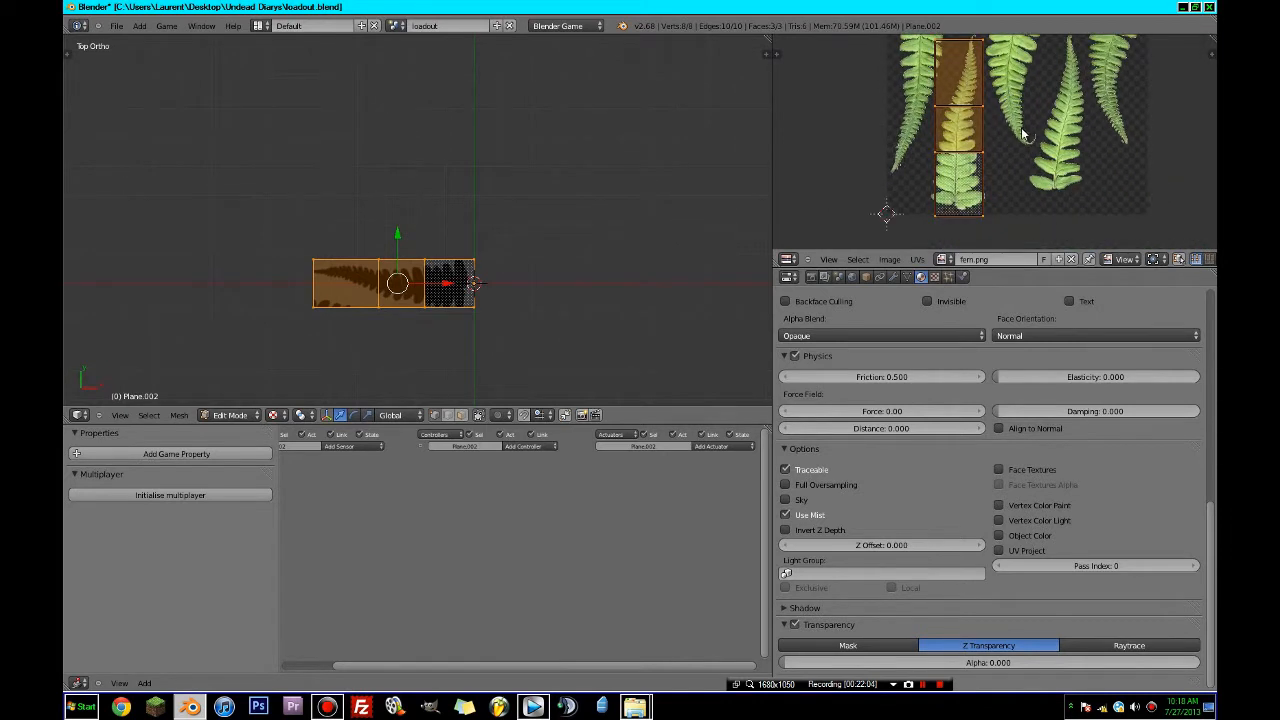
pyautogui.press('g')
pyautogui.click(1020, 128)
# - Scale the two UV rows nearest the fern's base wider along X to enclose its broad leaflets
pyautogui.press('a')
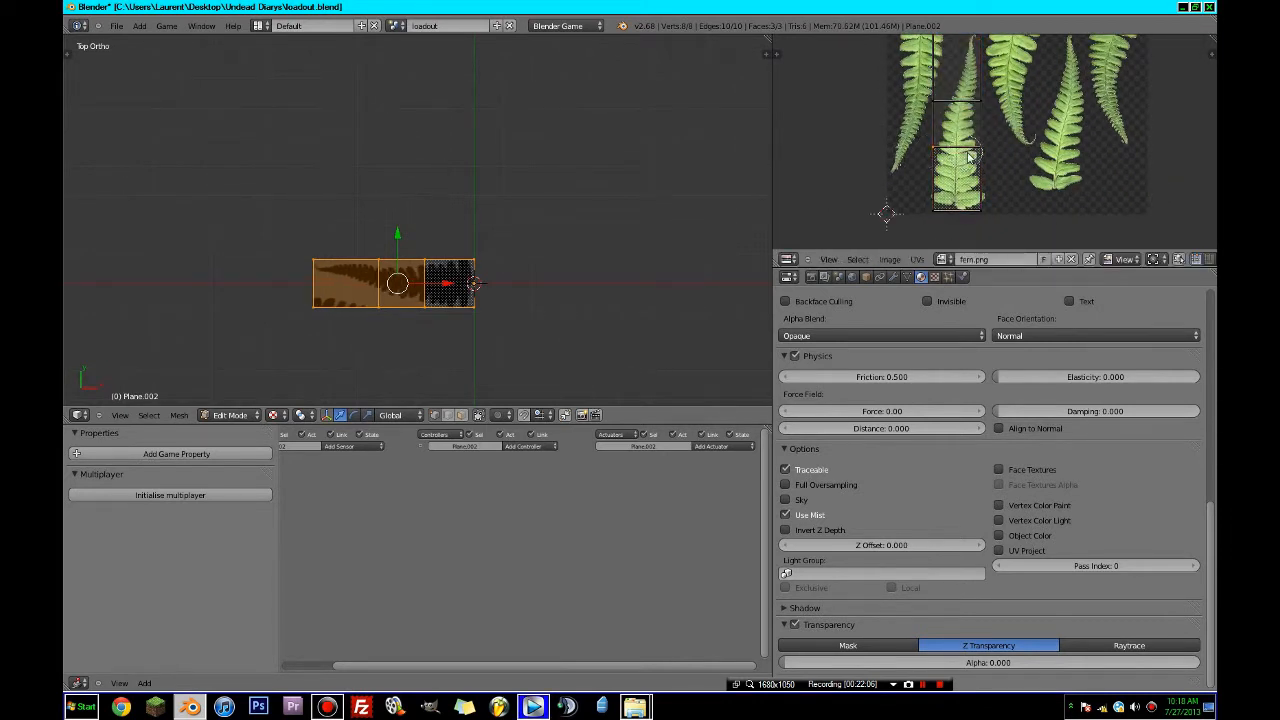
pyautogui.press('s')
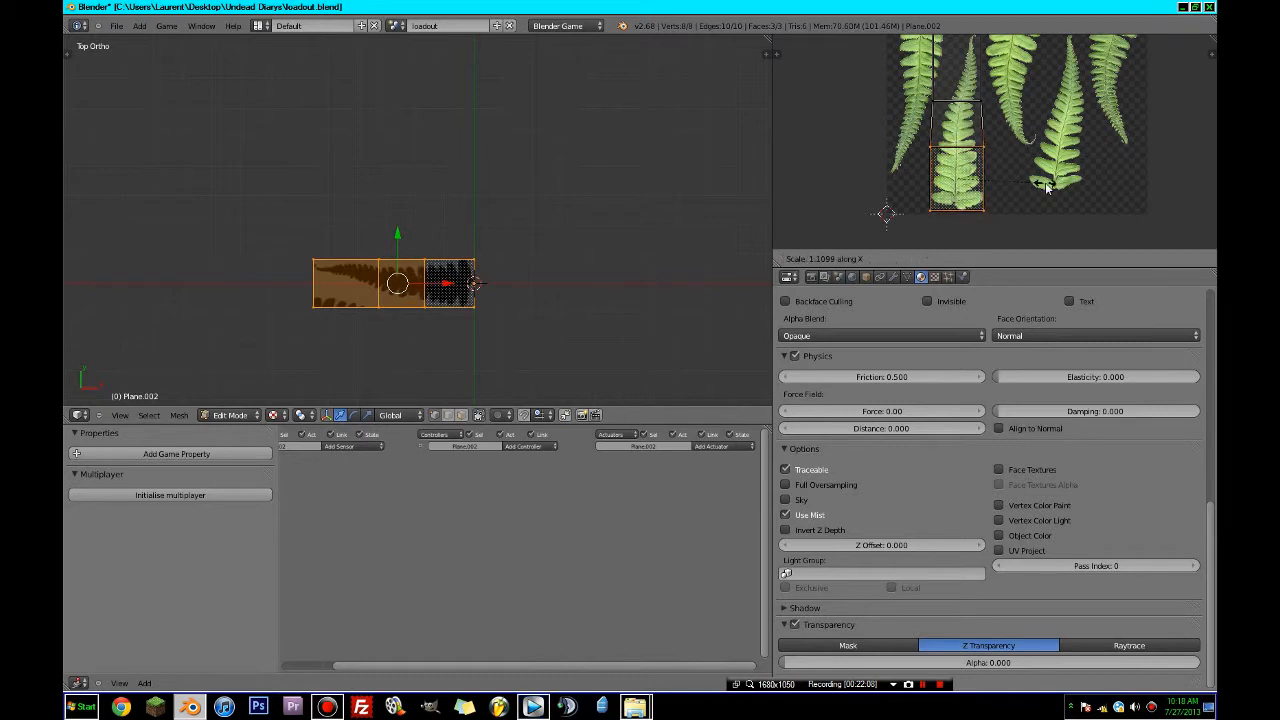
pyautogui.click(1050, 200)
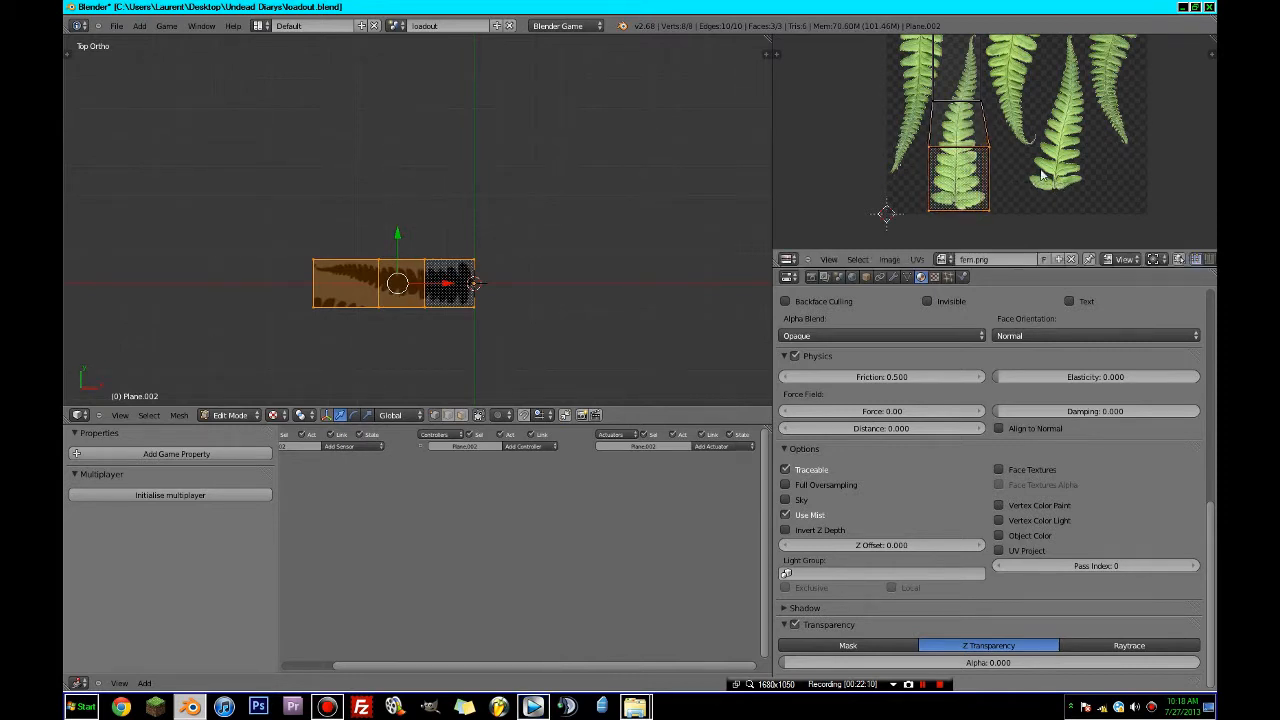
# - Move the two outer points of the second UV row inward to fit the fern's width
pyautogui.scroll(2, 1035, 220)
pyautogui.rightClick(911, 219)
pyautogui.press('g')
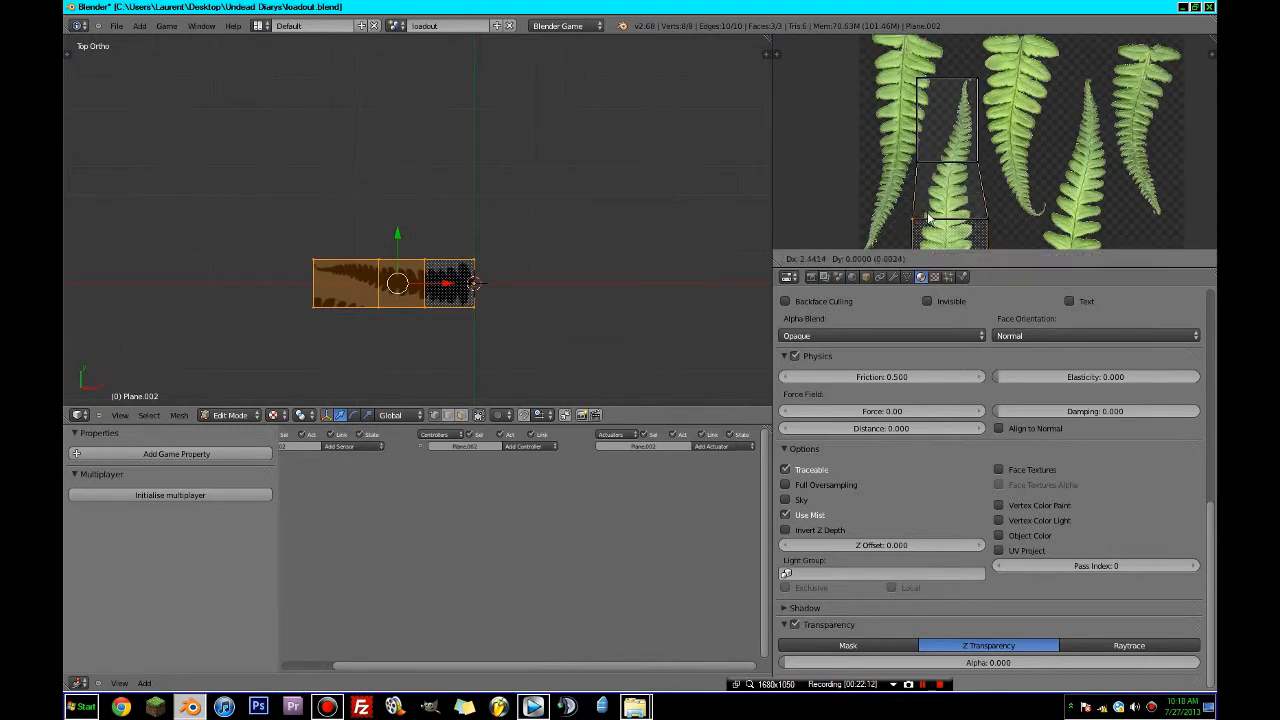
pyautogui.click(933, 218)
pyautogui.rightClick(989, 214)
pyautogui.press('g')
pyautogui.click(979, 213)
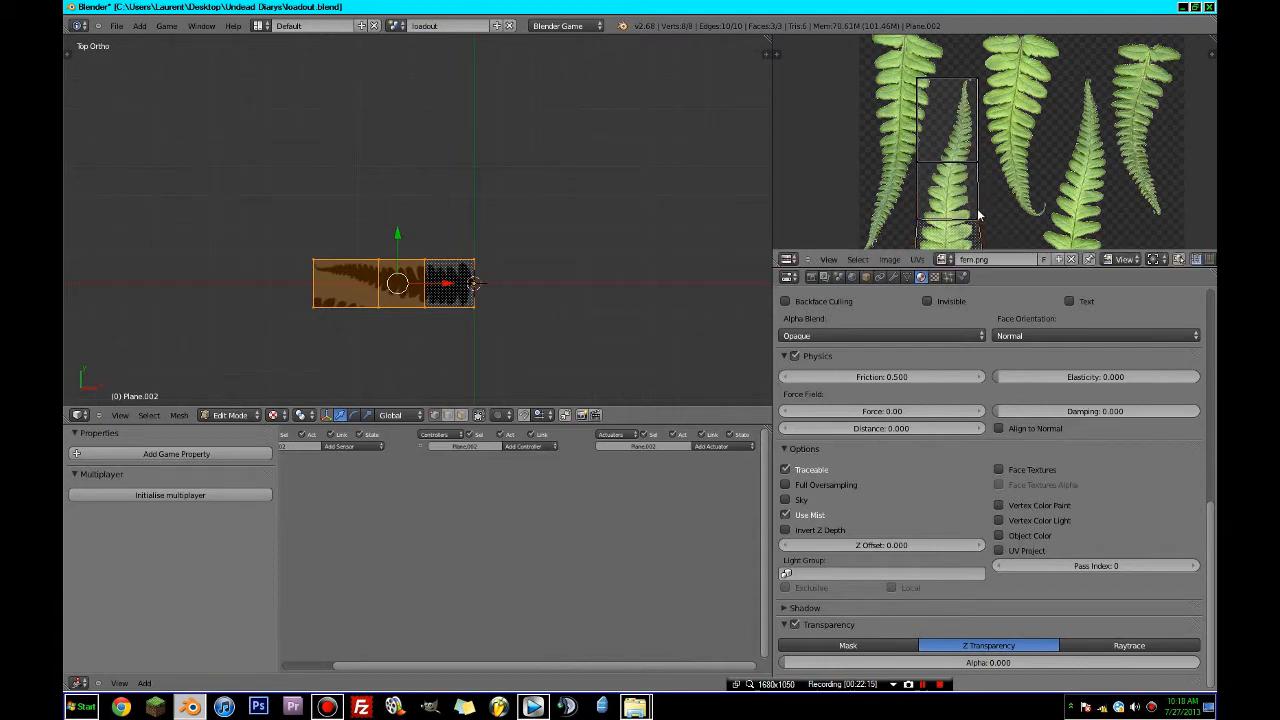
# - Pull the third UV row in to the fern's narrowing outline and gather the end row around its tip
pyautogui.scroll(3, 977, 210)
pyautogui.rightClick(972, 180)
pyautogui.press('g')
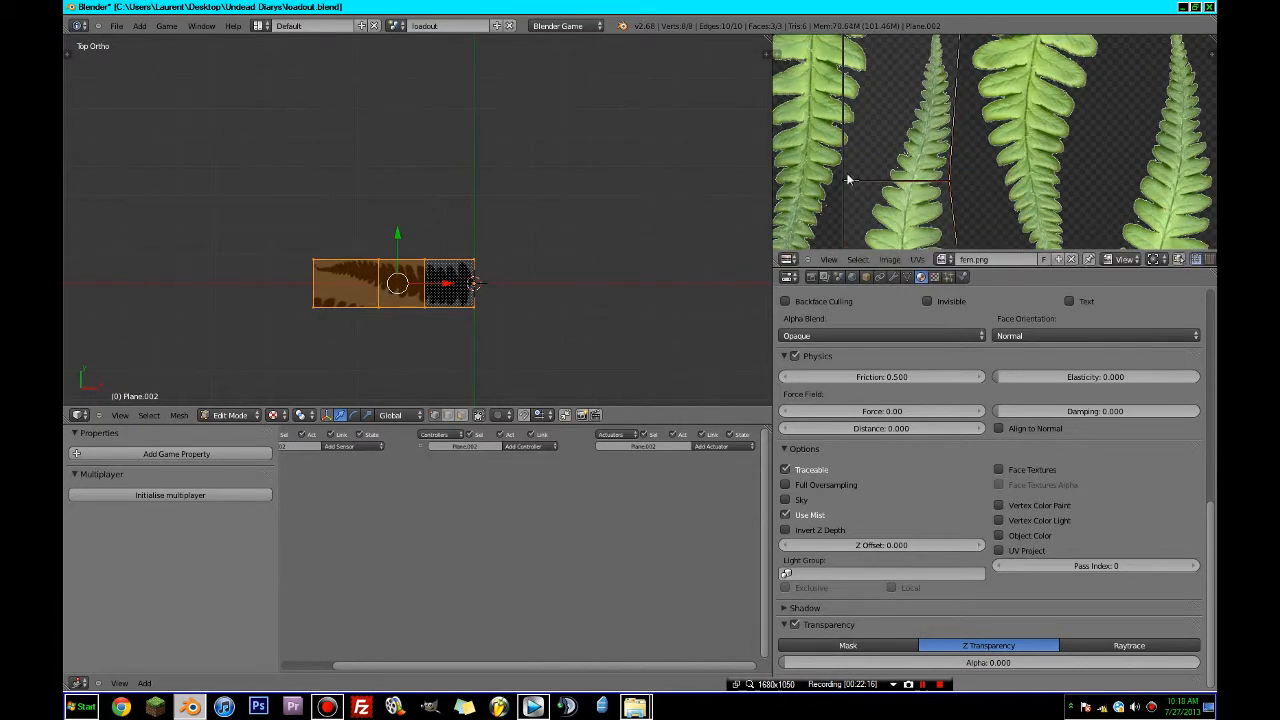
pyautogui.scroll(-3, 878, 174)
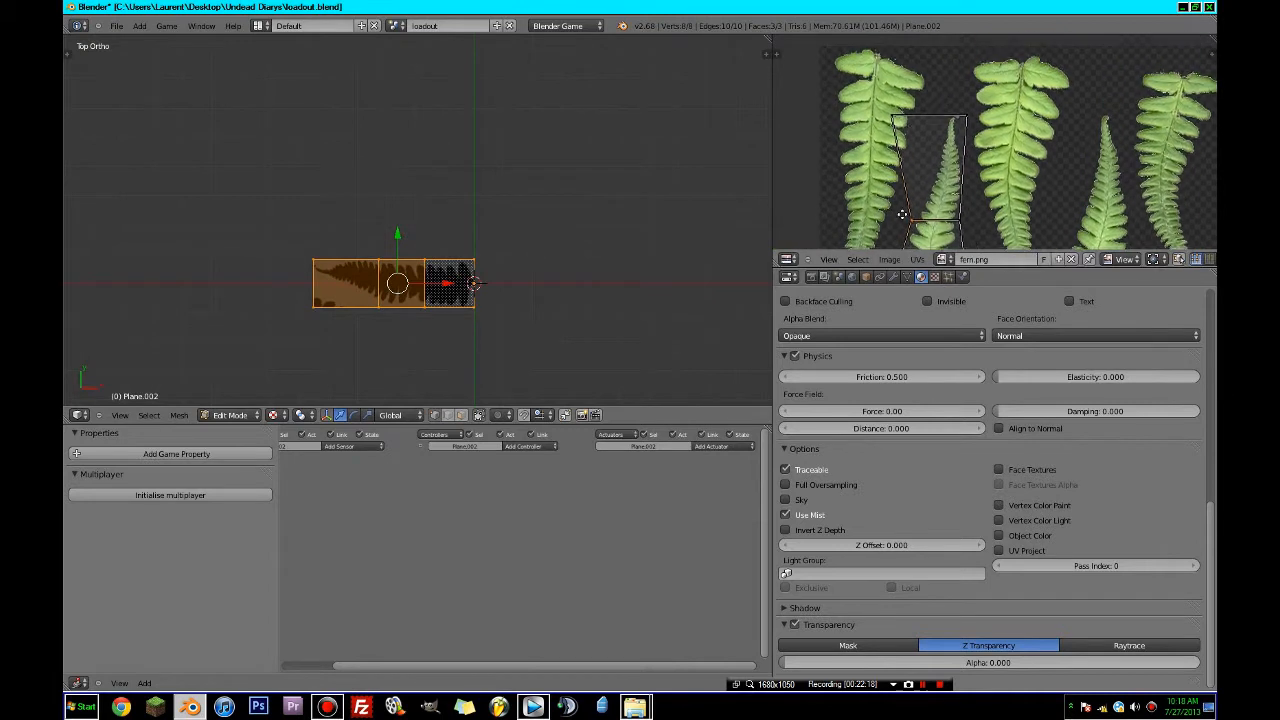
pyautogui.click(957, 112)
pyautogui.press('c')
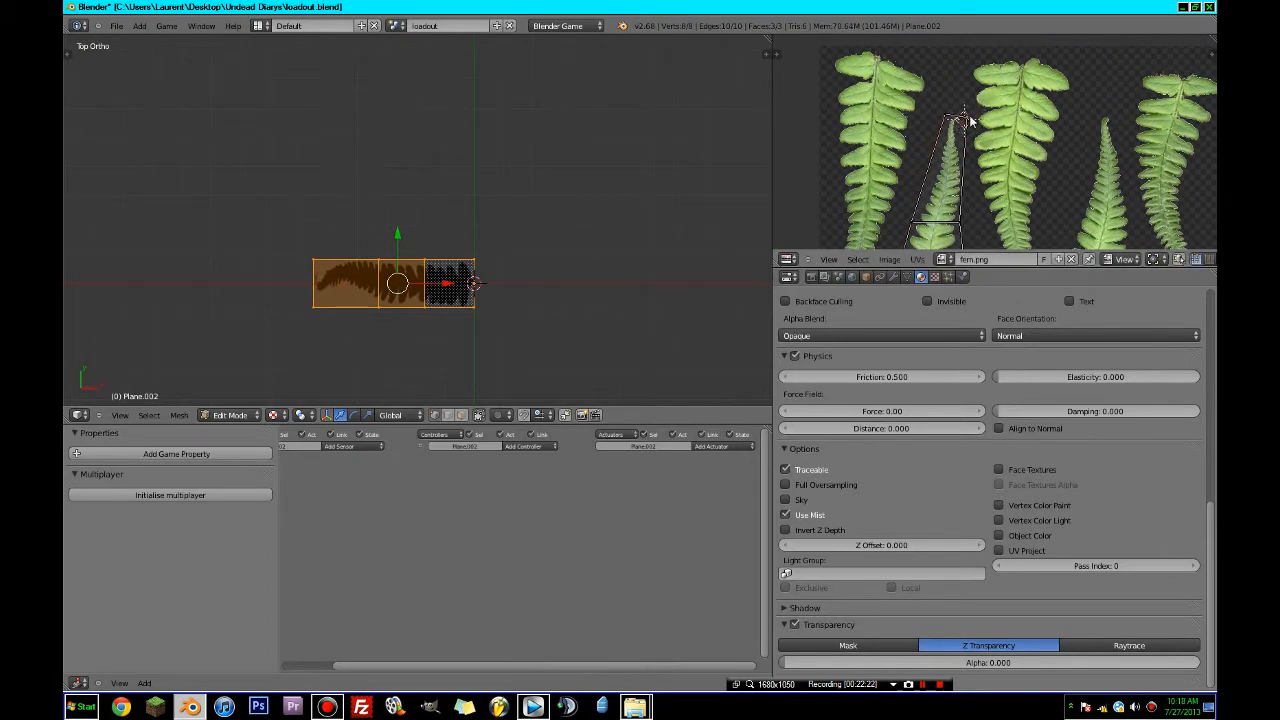
# - Move the leaf mesh's tip edge outward along negative X and down along Z, and save over loadout.blend
pyautogui.moveTo(440, 246); pyautogui.dragTo(637, 108, button='middle')
pyautogui.scroll(3, 627, 157)
pyautogui.press('a')
pyautogui.press('c')
pyautogui.moveTo(508, 281); pyautogui.dragTo(587, 286)
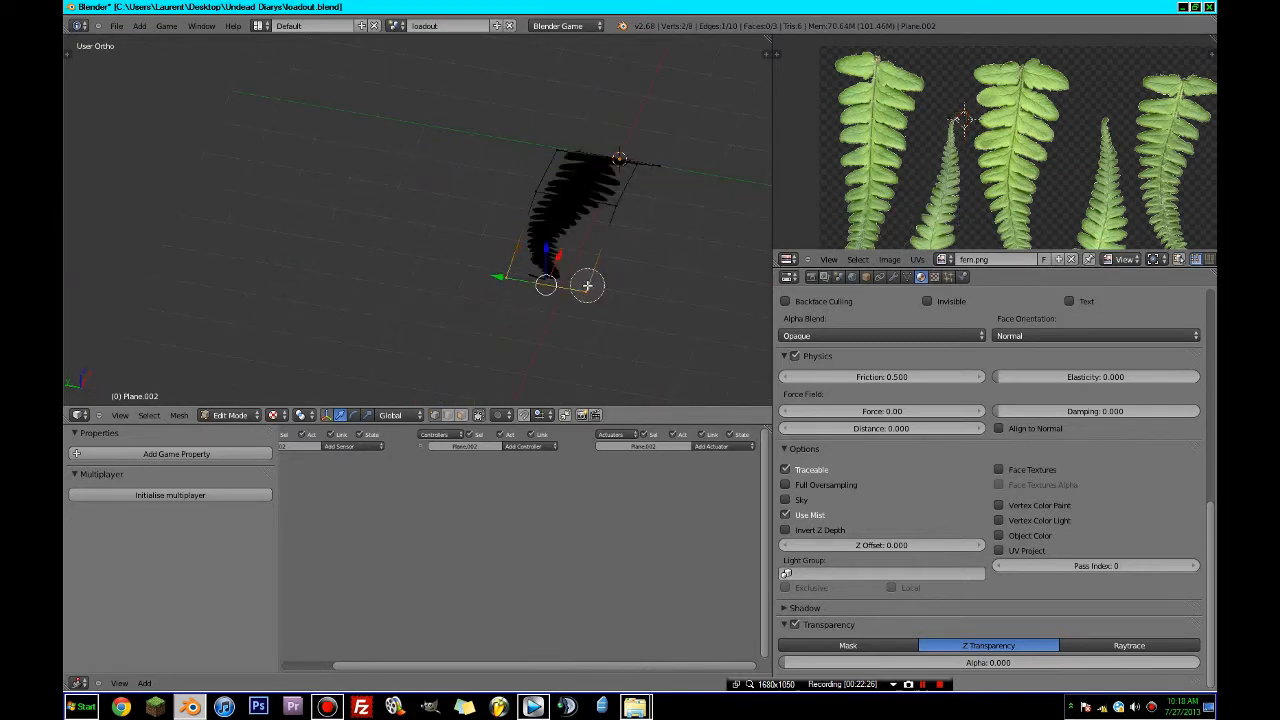
pyautogui.press('g')
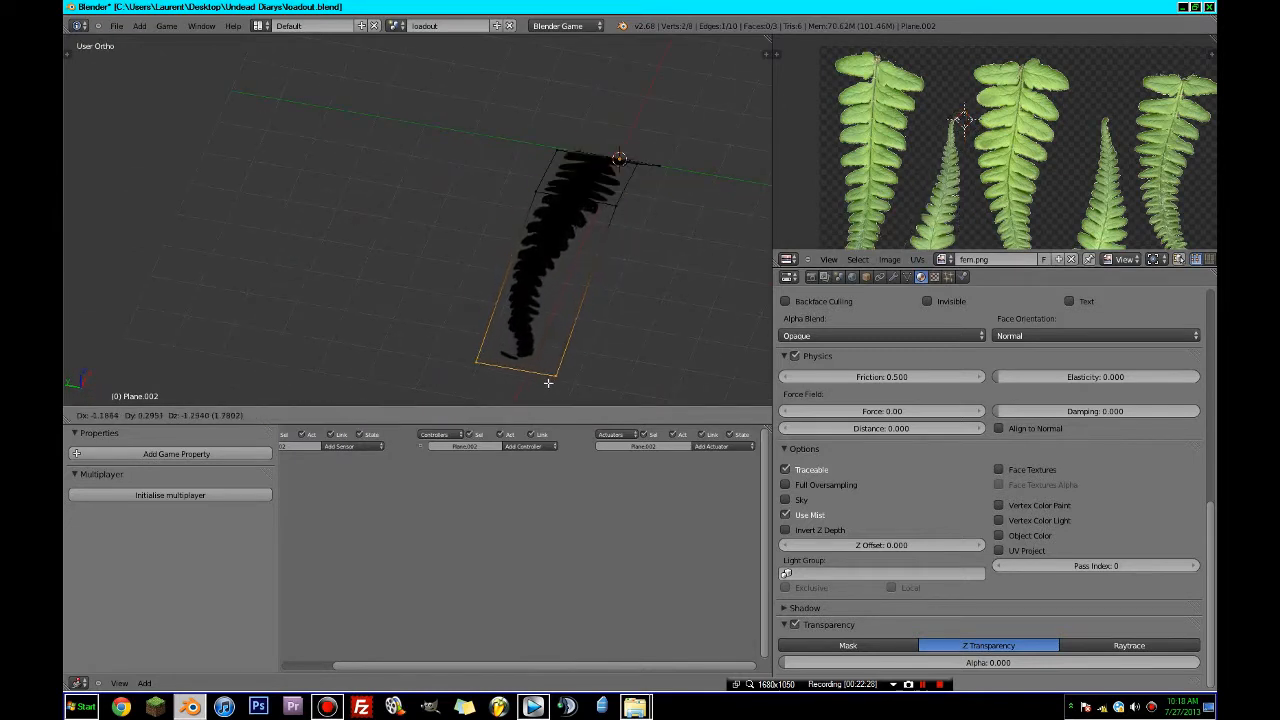
pyautogui.rightClick(546, 389)
pyautogui.moveTo(548, 384); pyautogui.dragTo(492, 258, button='middle')
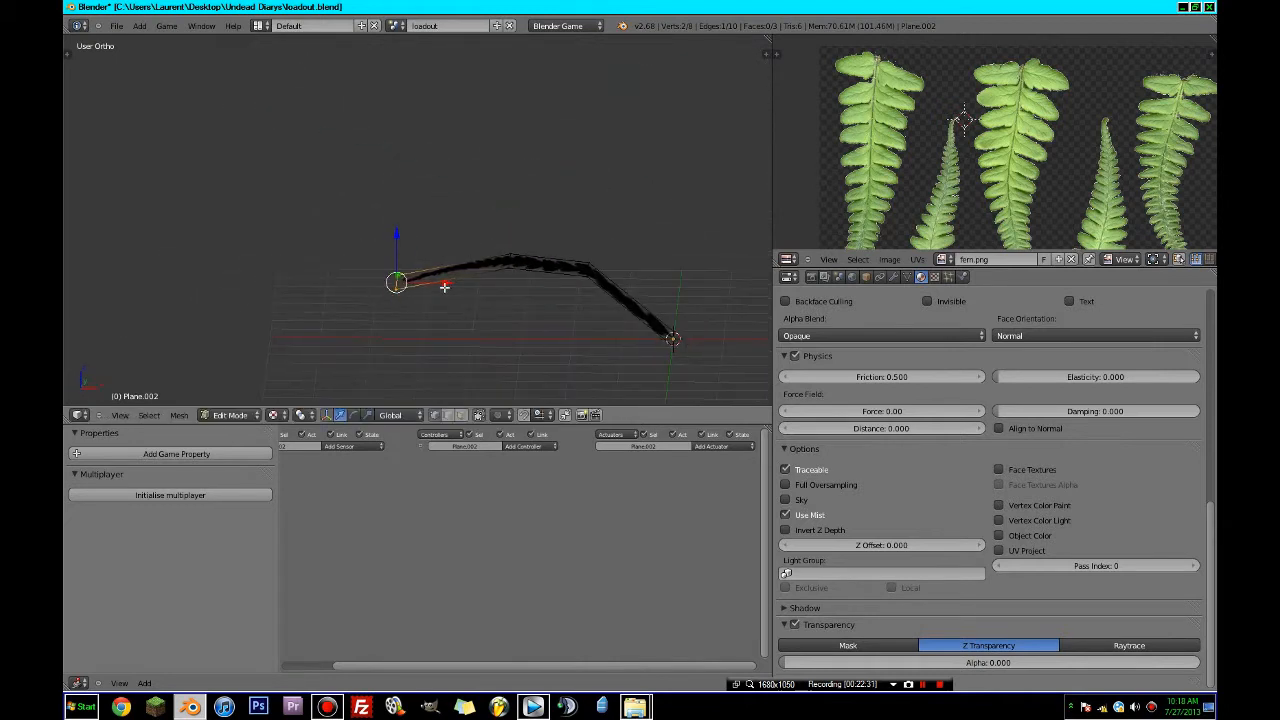
pyautogui.moveTo(443, 286); pyautogui.dragTo(393, 294)
pyautogui.moveTo(351, 251); pyautogui.dragTo(354, 270)
pyautogui.hotkey('ctrl', 's')
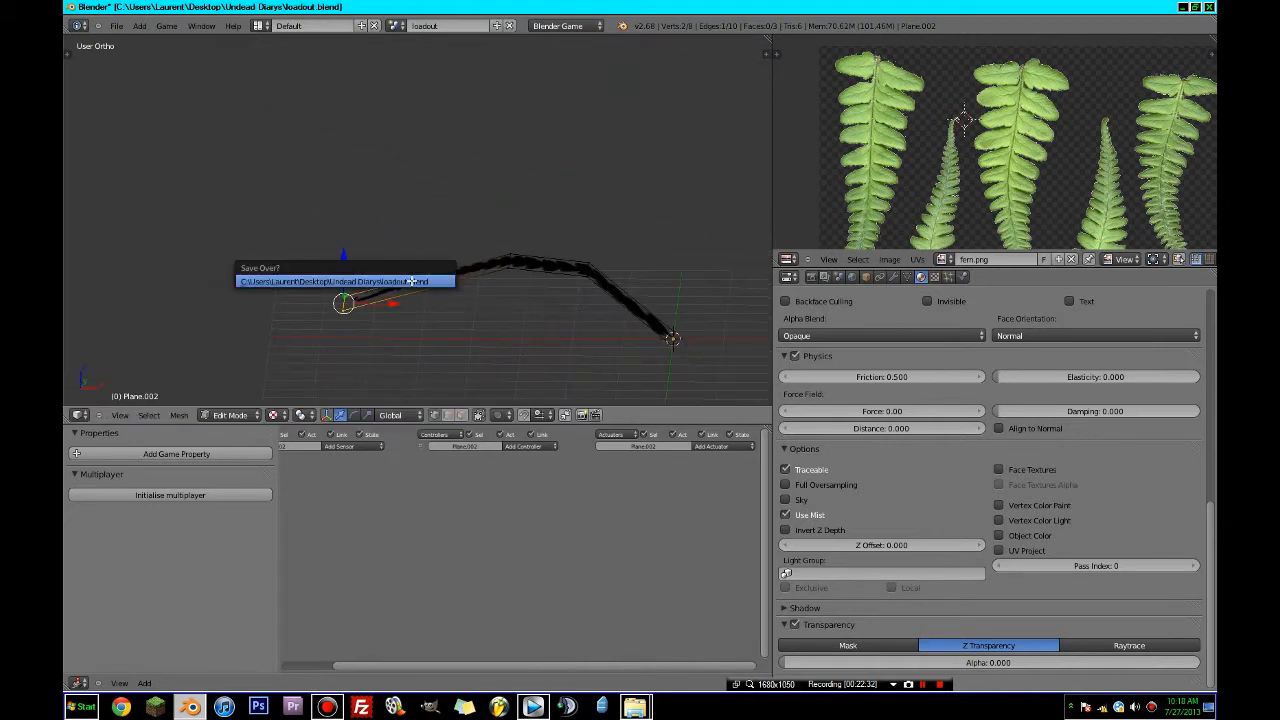
pyautogui.click(412, 281)
# - Move the leaf's third vertex row about 0.5 units along negative X toward the tip
pyautogui.press('a')
pyautogui.press('c')
pyautogui.click(516, 265)
pyautogui.rightClick(520, 265)
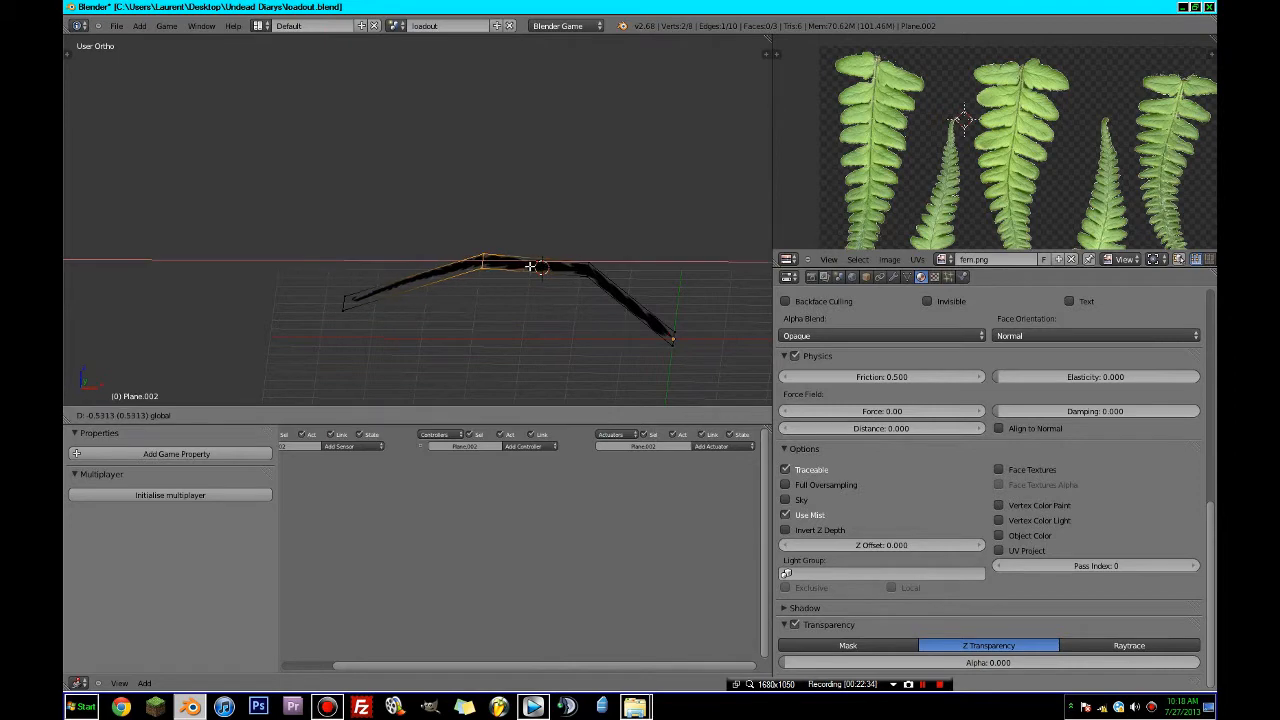
pyautogui.moveTo(556, 264); pyautogui.dragTo(447, 377, button='middle')
# - Leave mesh editing and temporarily show the first layer's objects to compare them with the leaf
pyautogui.press('Tab')
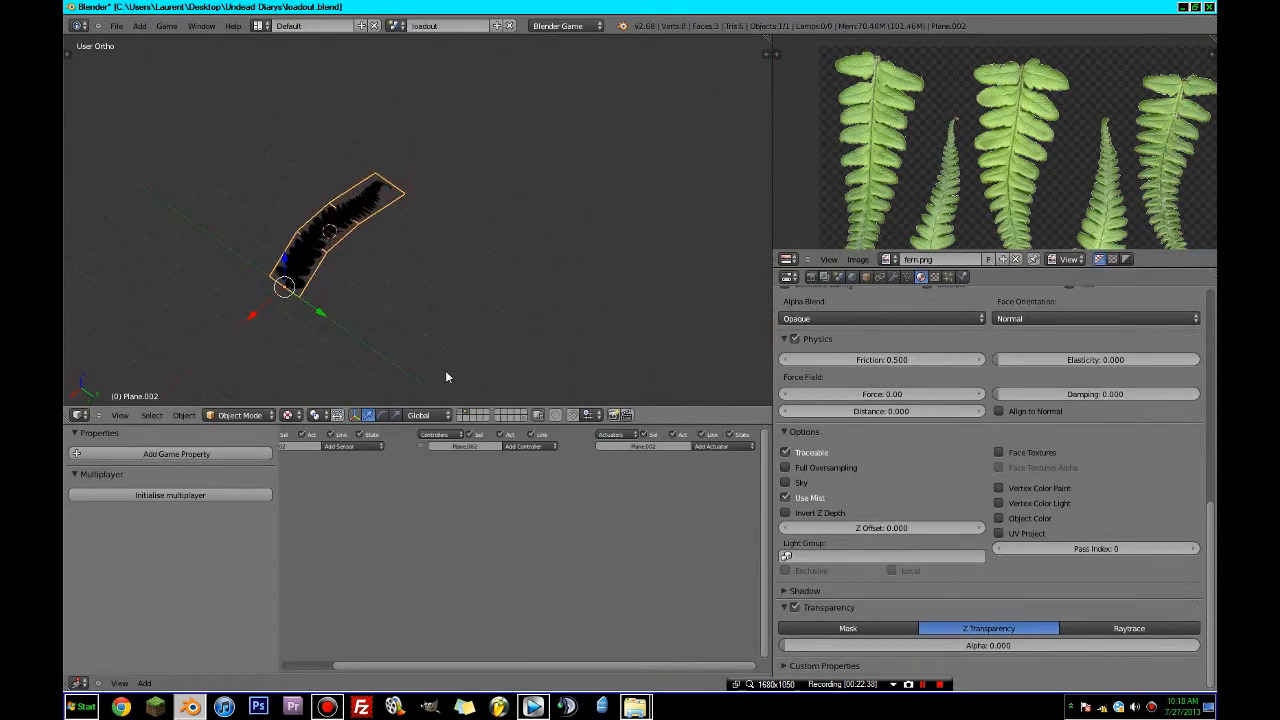
pyautogui.keyDown('shift'); pyautogui.click(461, 415); pyautogui.keyUp('shift')
pyautogui.moveTo(456, 318); pyautogui.dragTo(688, 238, button='middle')
pyautogui.keyDown('shift'); pyautogui.click(461, 415); pyautogui.keyUp('shift')
# - Duplicate the whole leaf in the mesh, rotate the copy diagonally in top view, and move its base against the original leaf's base
pyautogui.press('Tab')
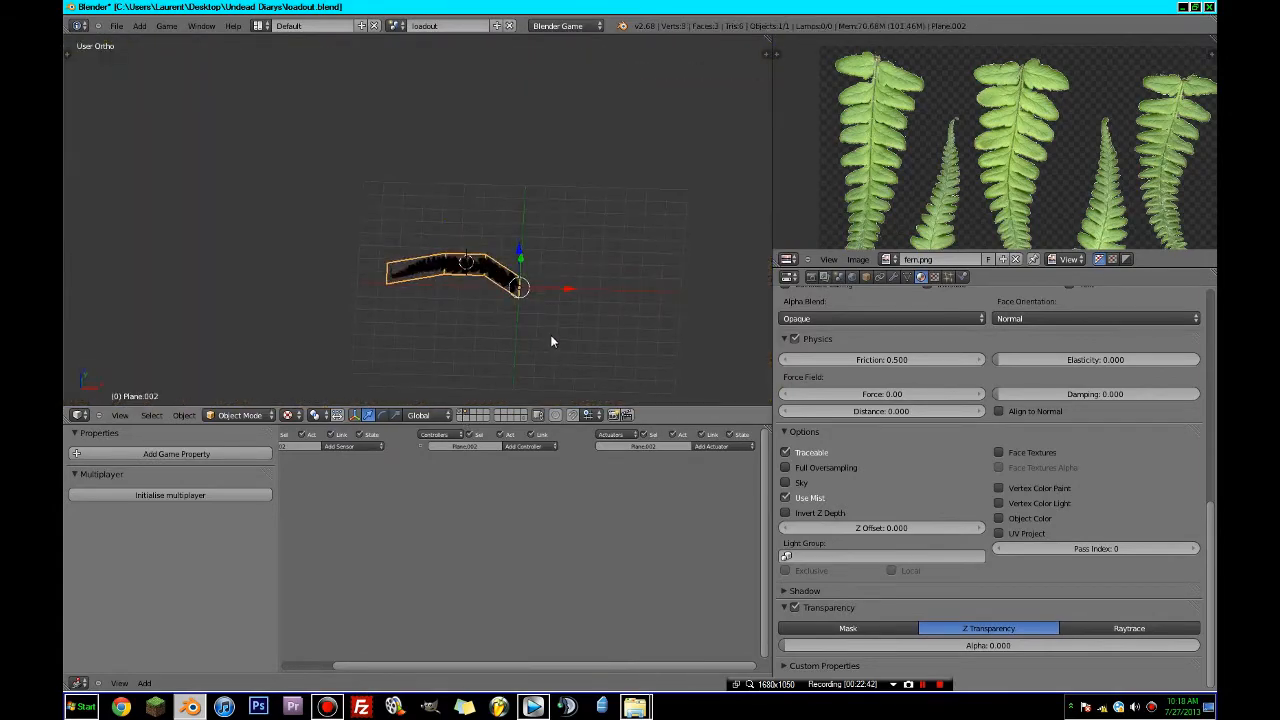
pyautogui.press('a')
pyautogui.press('KP_7')
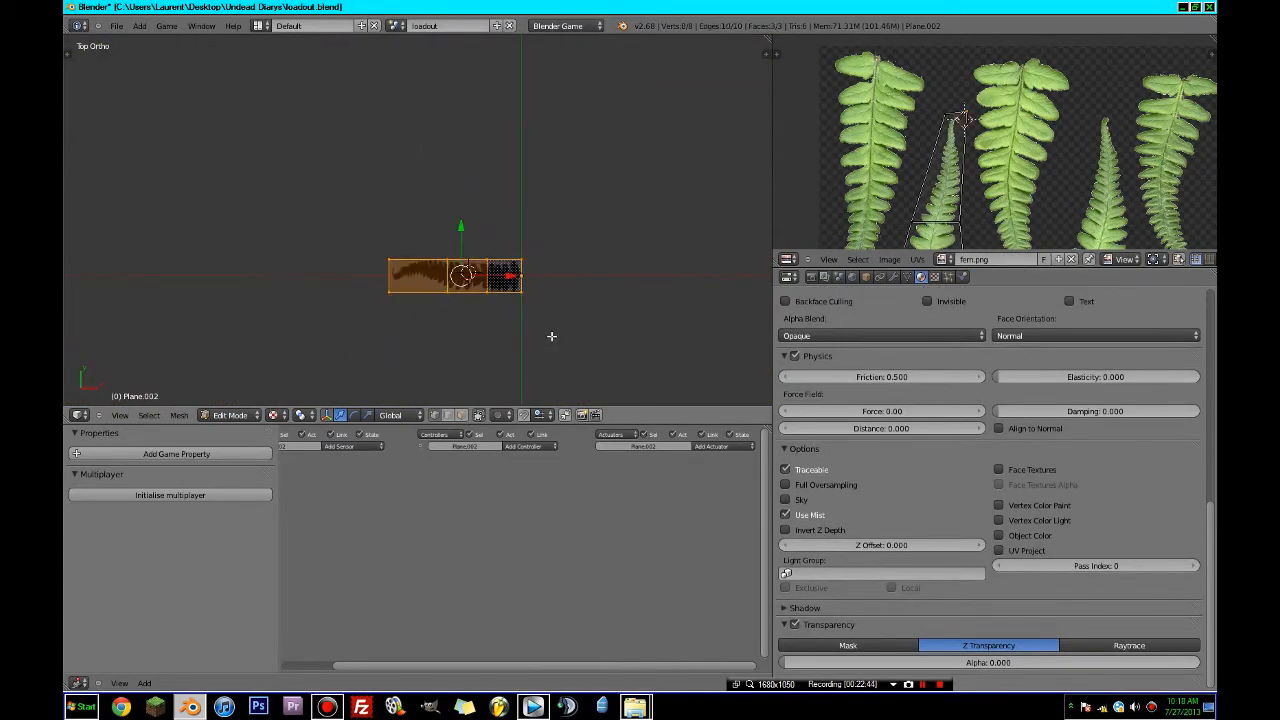
pyautogui.hotkey('shift', 'd')
pyautogui.rightClick(569, 294)
pyautogui.press('r')
pyautogui.click(536, 389)
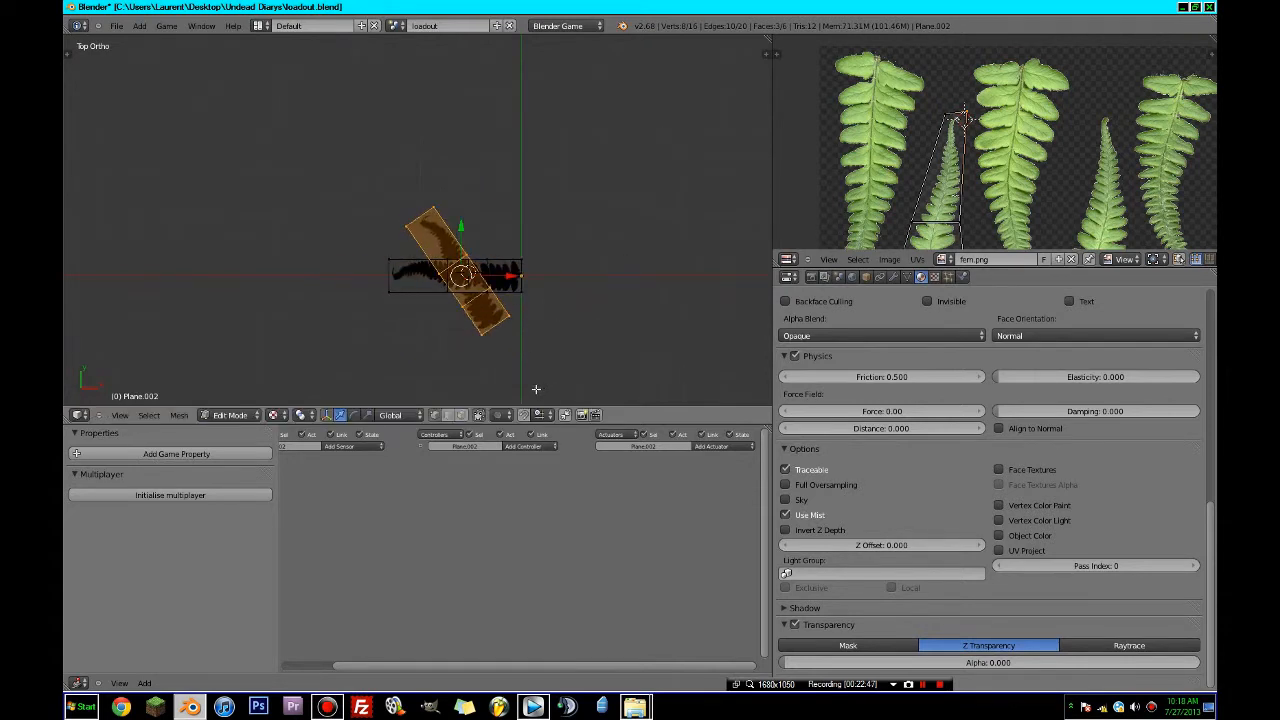
pyautogui.press('g')
pyautogui.rightClick(566, 326)
pyautogui.press('g')
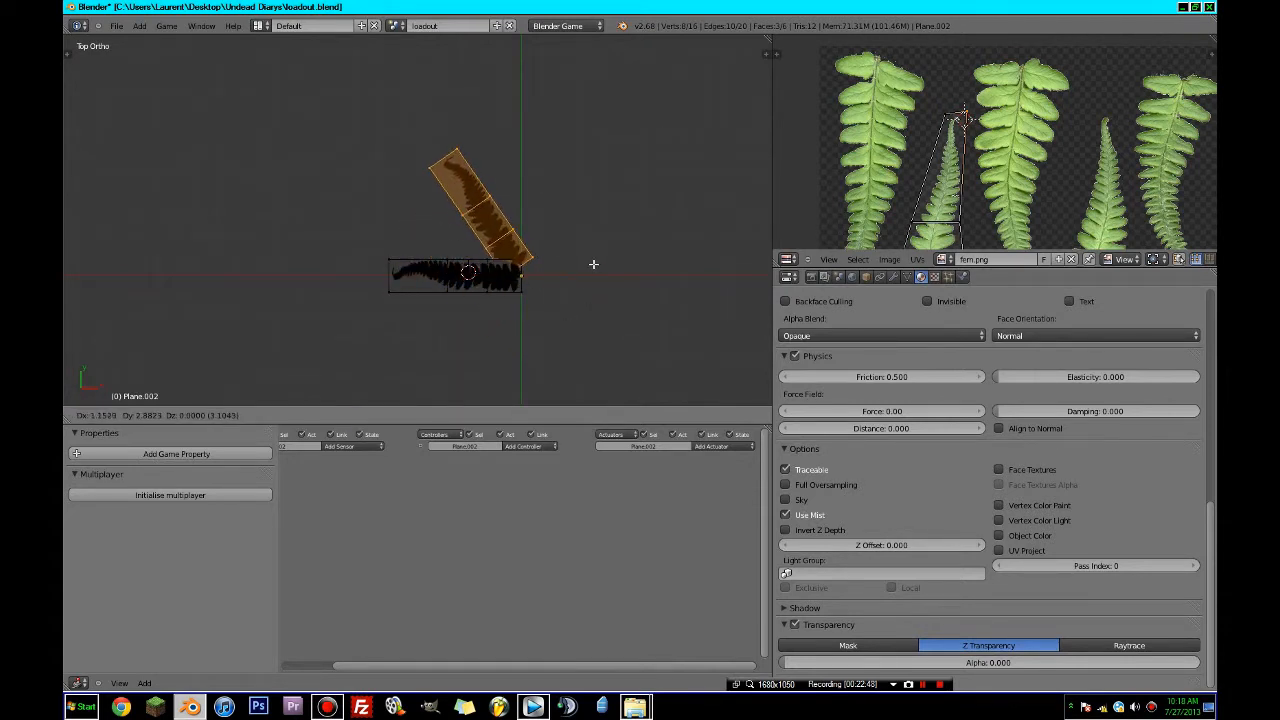
pyautogui.click(592, 267)
# - Add a third leaf from a copy of the second, rotated to the opposite diagonal with its base at the shared centre
pyautogui.hotkey('shift', 'd')
pyautogui.rightClick(615, 245)
pyautogui.press('r')
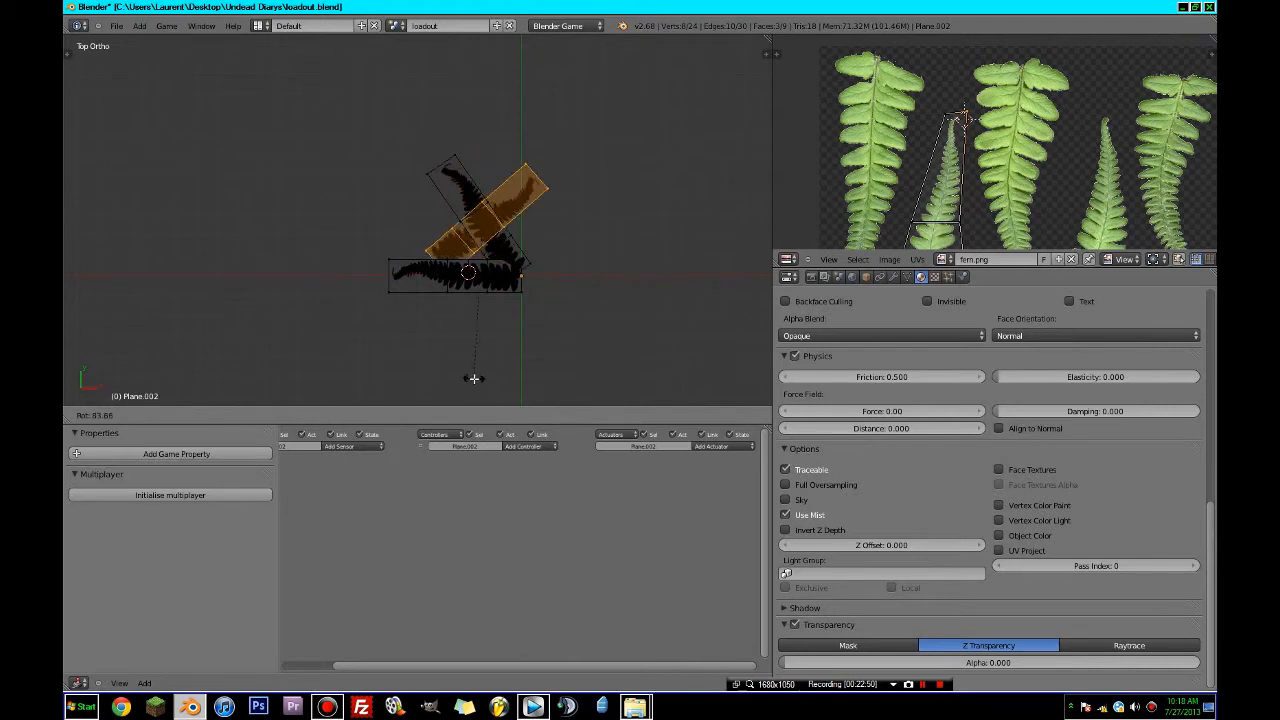
pyautogui.click(474, 378)
pyautogui.press('g')
pyautogui.click(560, 352)
pyautogui.press('r')
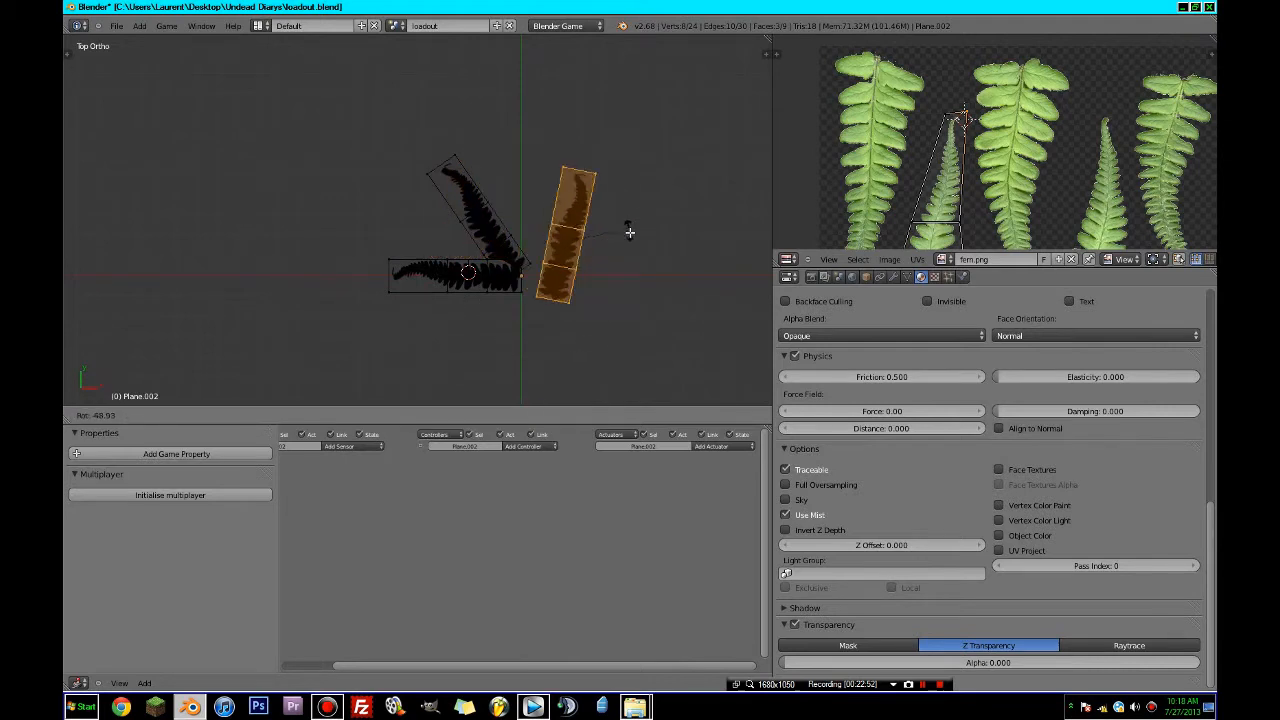
pyautogui.click(636, 253)
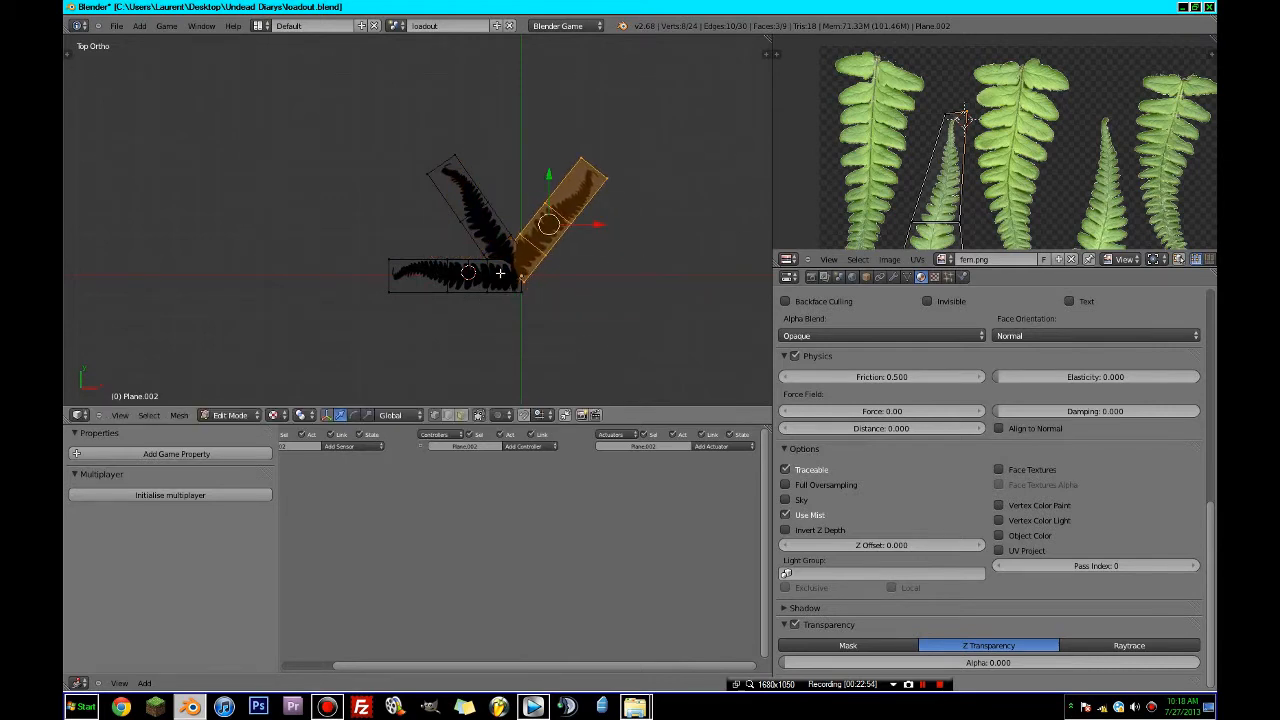
# - Duplicate all three leaves, rotate the copies 180 degrees, and move them to the shared centre to form a six-leaf fern
pyautogui.press('z')
pyautogui.press('c')
pyautogui.scroll(-18, 494, 279)
pyautogui.click(501, 237)
pyautogui.rightClick(501, 237)
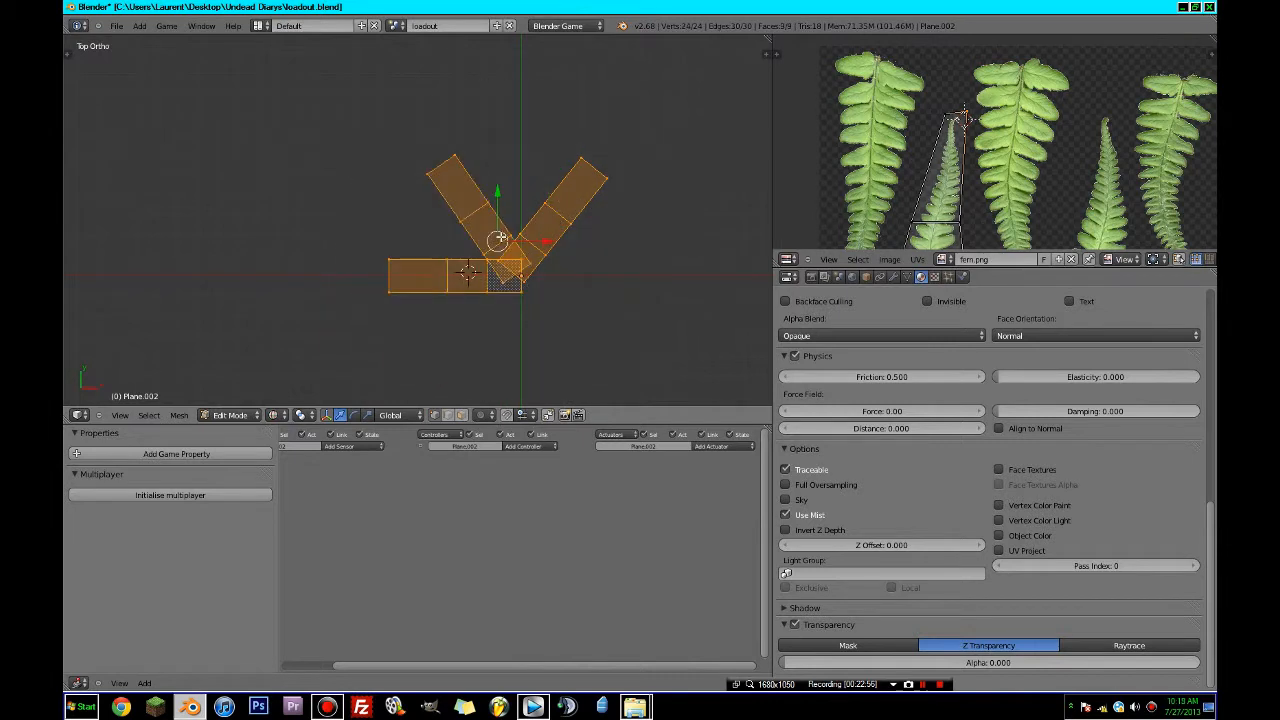
pyautogui.click(272, 414)
pyautogui.click(290, 357)
pyautogui.hotkey('shift', 'd')
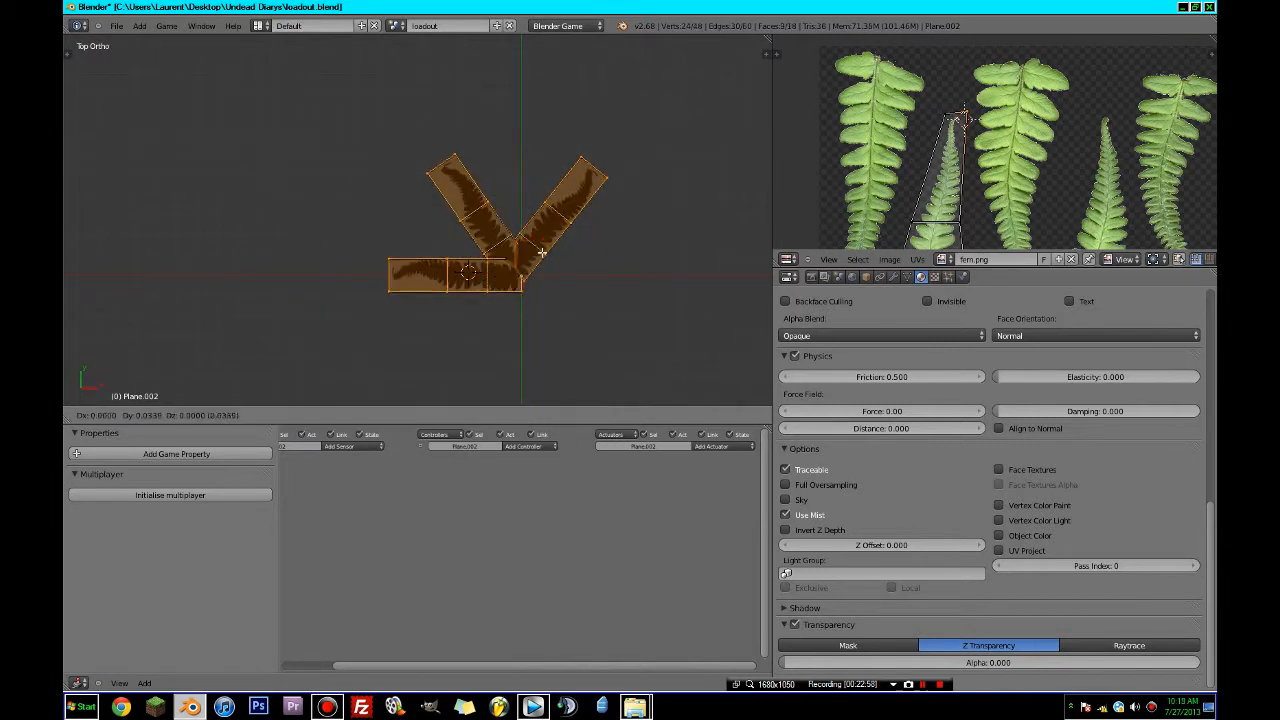
pyautogui.rightClick(541, 253)
pyautogui.write('r180')
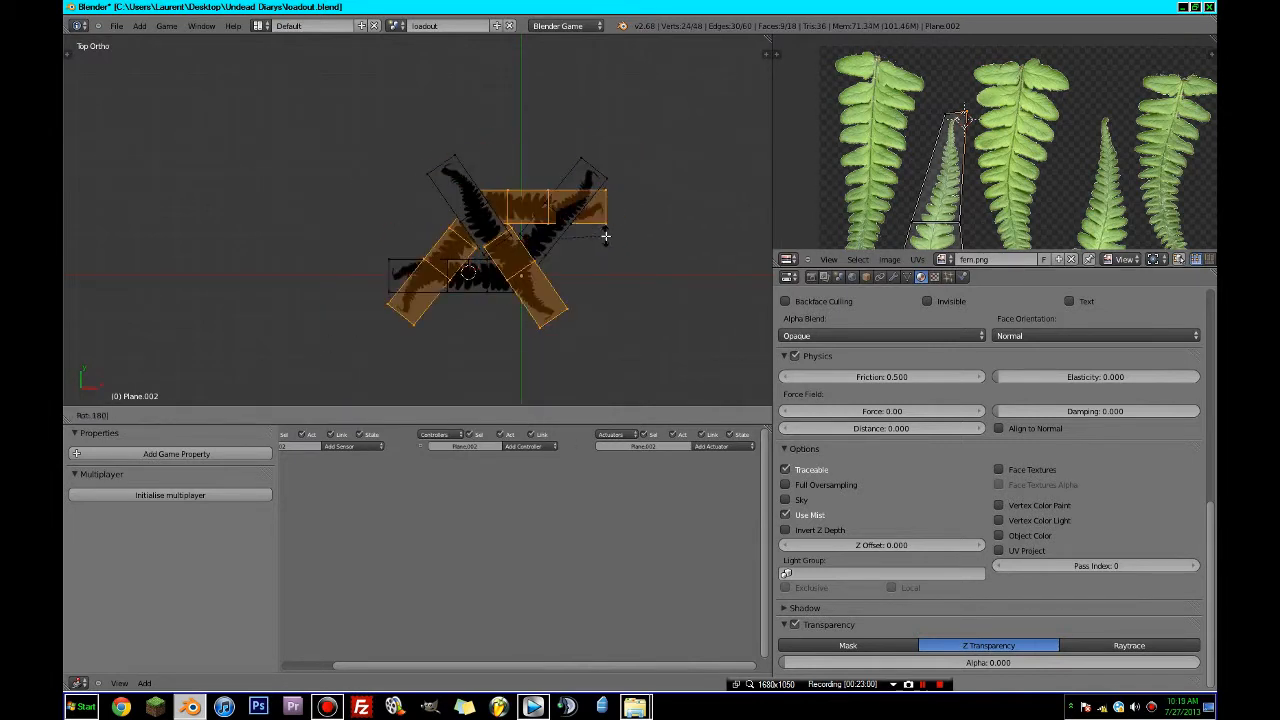
pyautogui.press('Return')
pyautogui.press('g')
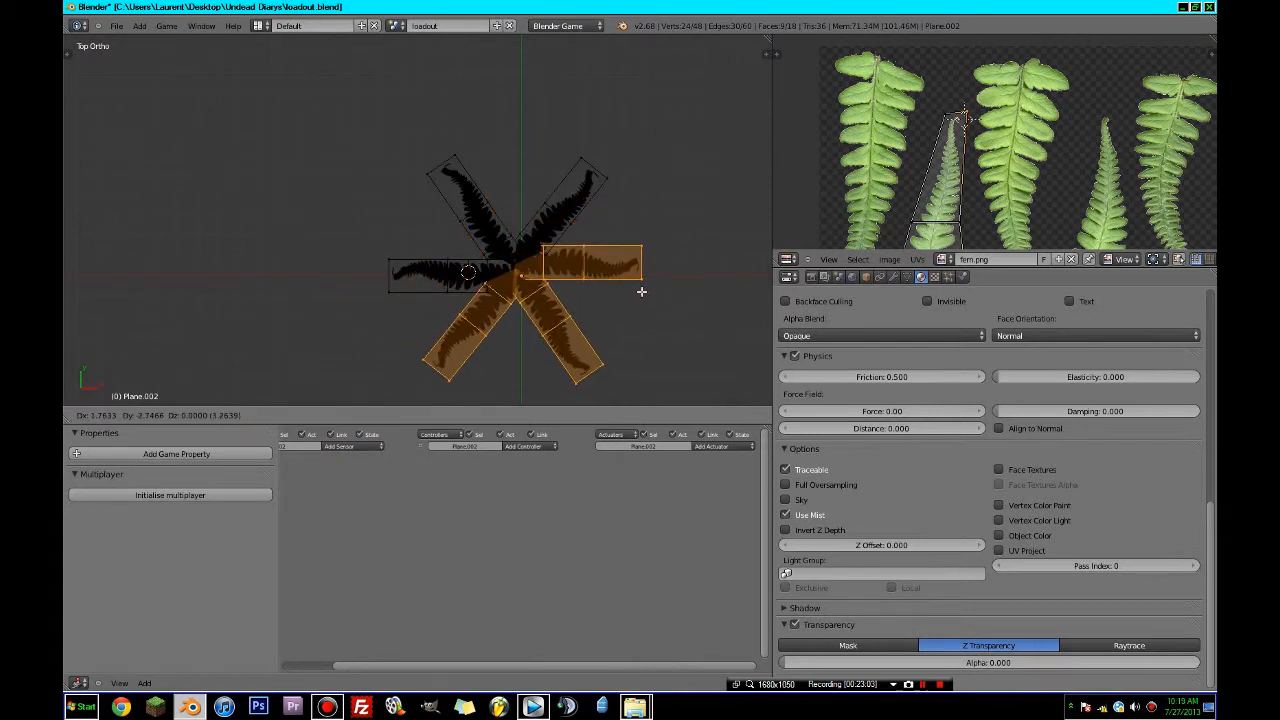
pyautogui.click(641, 297)
# - Select three of the fern's leaves without their base vertices, raise them slightly along Z, and leave mesh editing
pyautogui.moveTo(641, 297); pyautogui.dragTo(463, 307, button='middle')
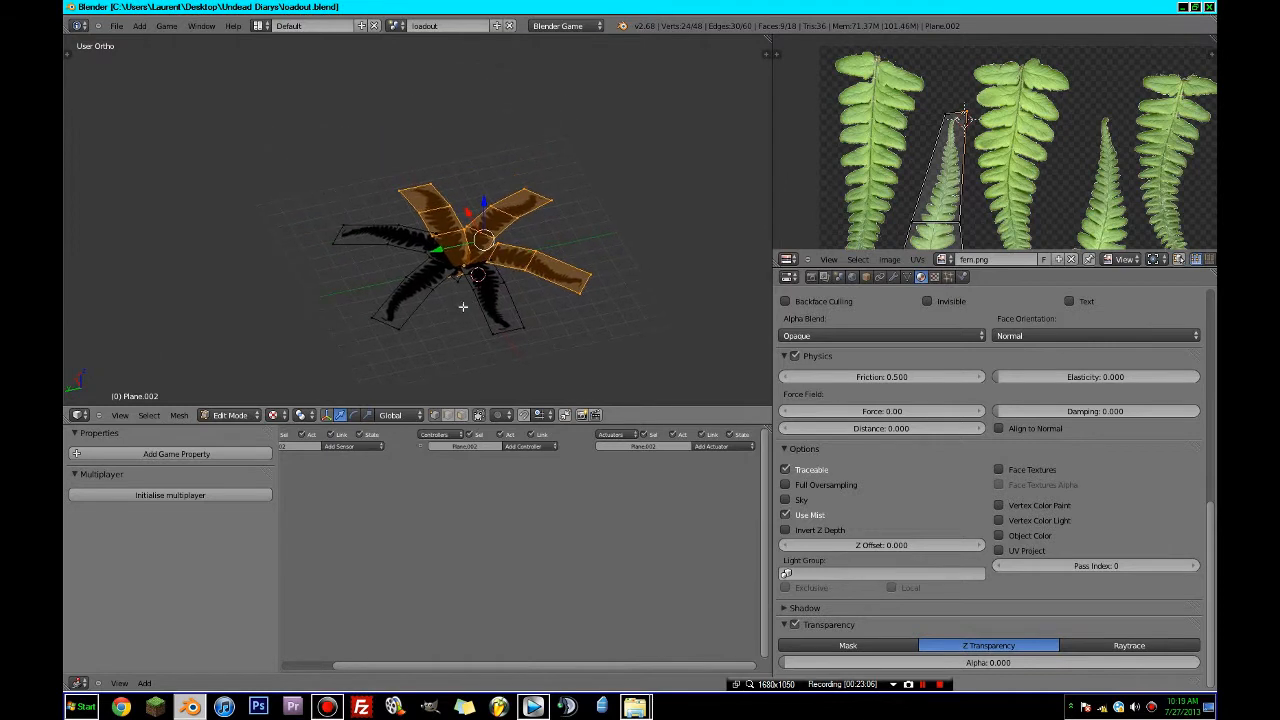
pyautogui.press('a')
pyautogui.rightClick(406, 307)
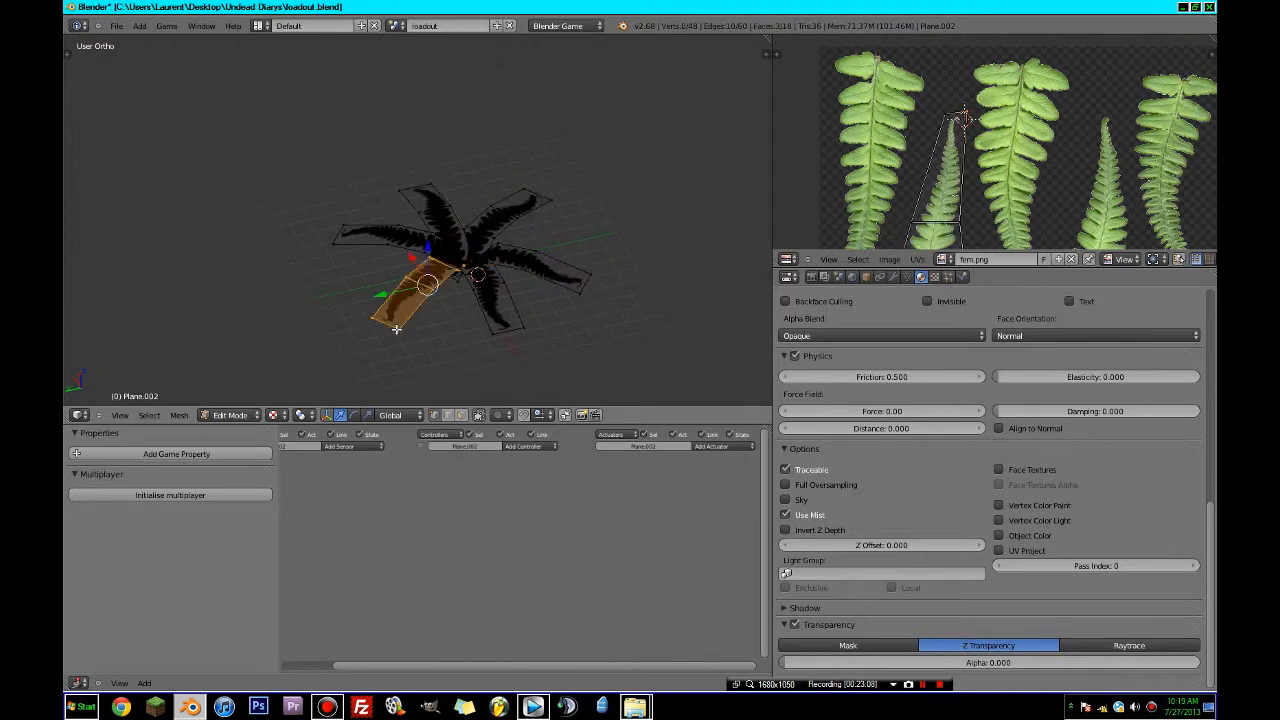
pyautogui.keyDown('shift'); pyautogui.rightClick(410, 240); pyautogui.keyUp('shift')
pyautogui.keyDown('shift'); pyautogui.rightClick(514, 196); pyautogui.keyUp('shift')
pyautogui.moveTo(578, 290); pyautogui.dragTo(507, 288, button='middle')
pyautogui.press('KP_1')
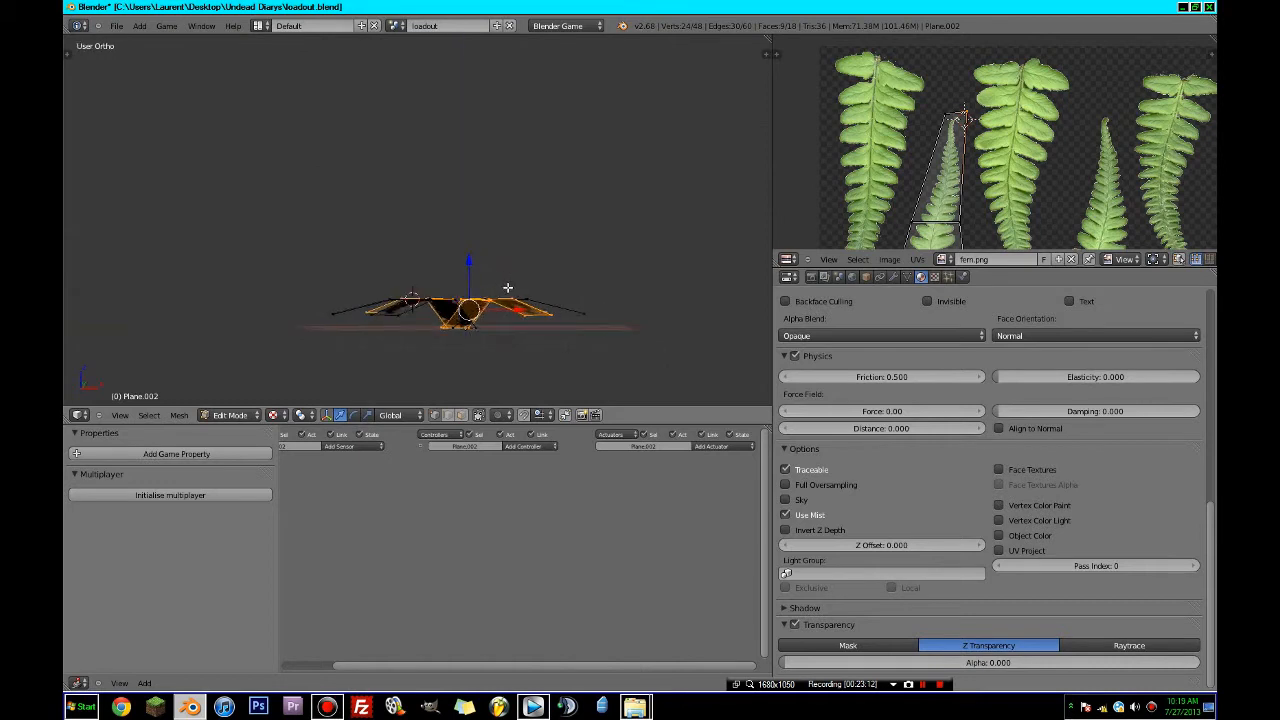
pyautogui.press('KP_1')
pyautogui.press('z')
pyautogui.press('c')
pyautogui.scroll(6, 447, 368)
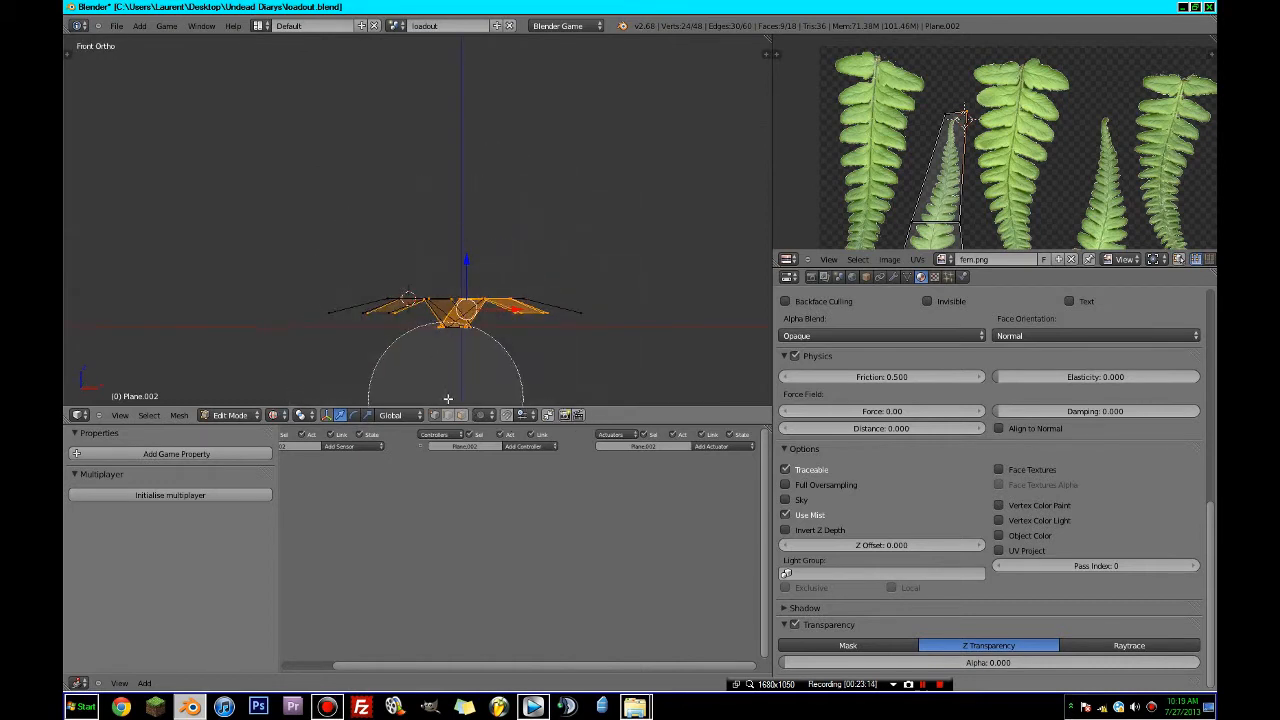
pyautogui.moveTo(447, 395); pyautogui.dragTo(464, 378, button='middle')
pyautogui.rightClick(464, 378)
pyautogui.moveTo(470, 263); pyautogui.dragTo(474, 250)
pyautogui.moveTo(476, 256); pyautogui.dragTo(588, 336, button='middle')
pyautogui.press('Tab')
# - Display the fern with textured shading together with the first layer's level objects
pyautogui.click(287, 415)
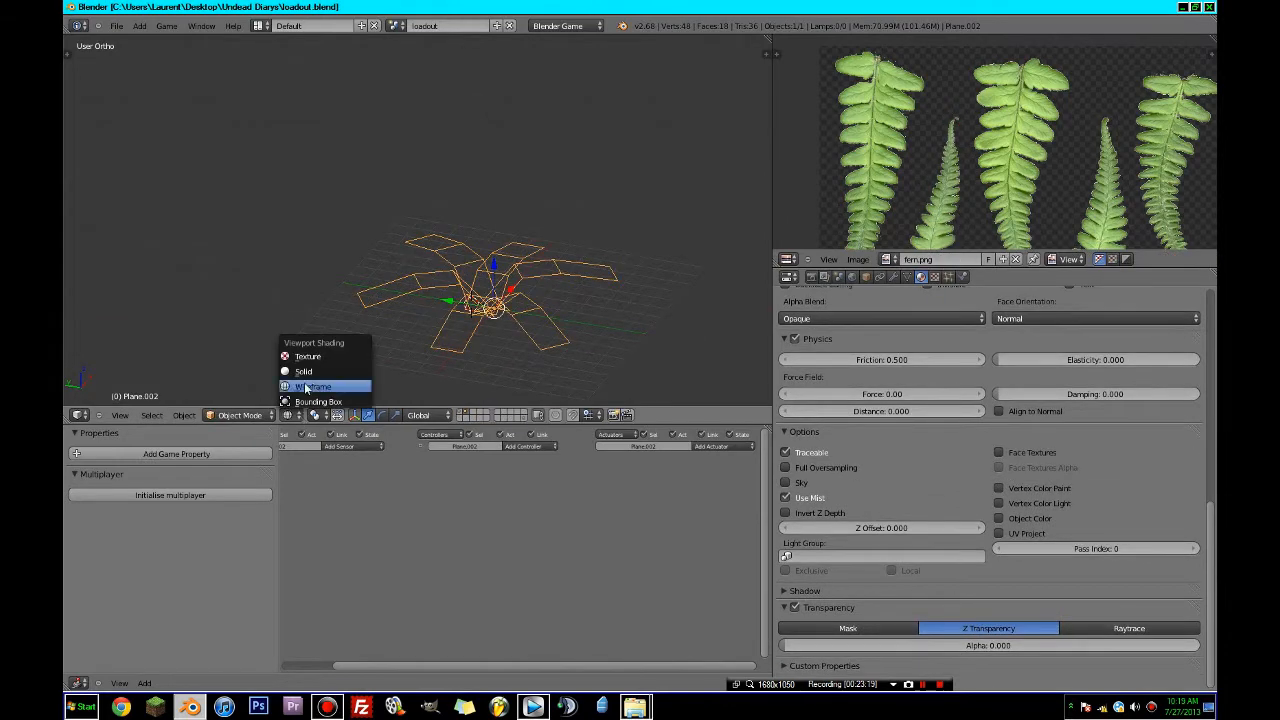
pyautogui.click(327, 353)
pyautogui.moveTo(327, 353); pyautogui.dragTo(491, 352, button='middle')
pyautogui.keyDown('shift'); pyautogui.click(464, 415); pyautogui.keyUp('shift')
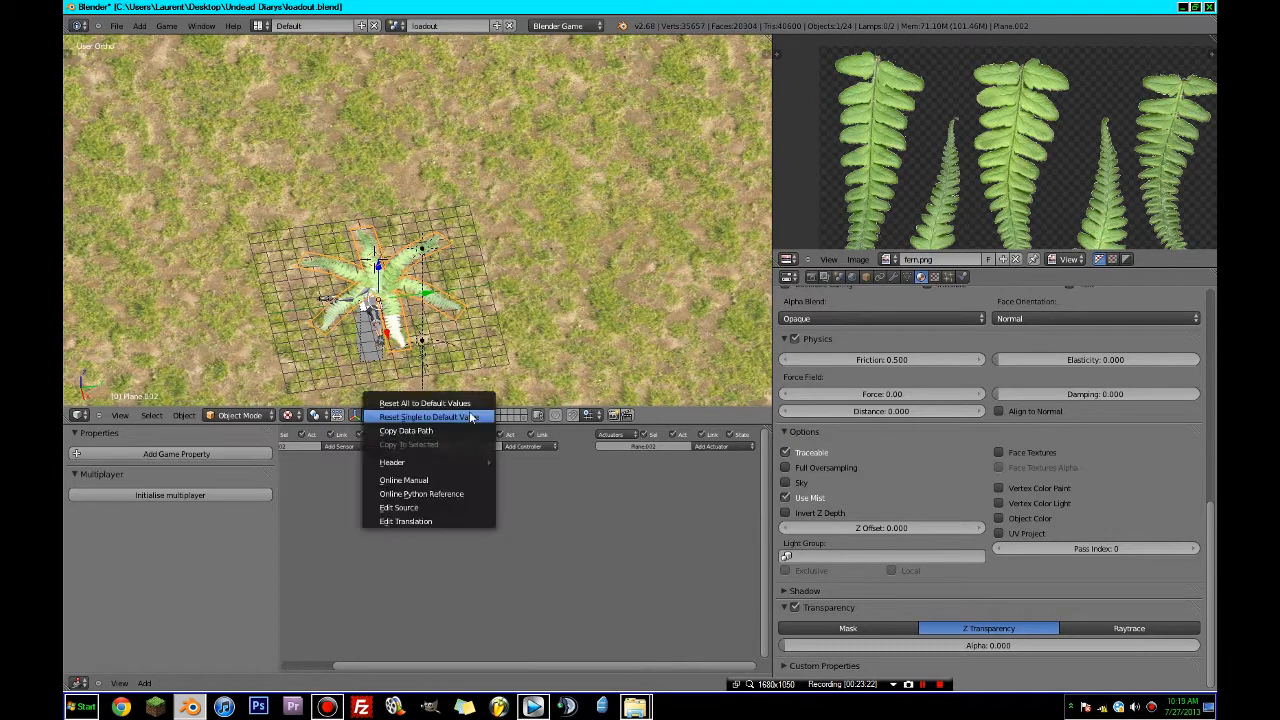
# - Try to move the fern to another layer
pyautogui.rightClick(399, 284)
pyautogui.rightClick(399, 284)
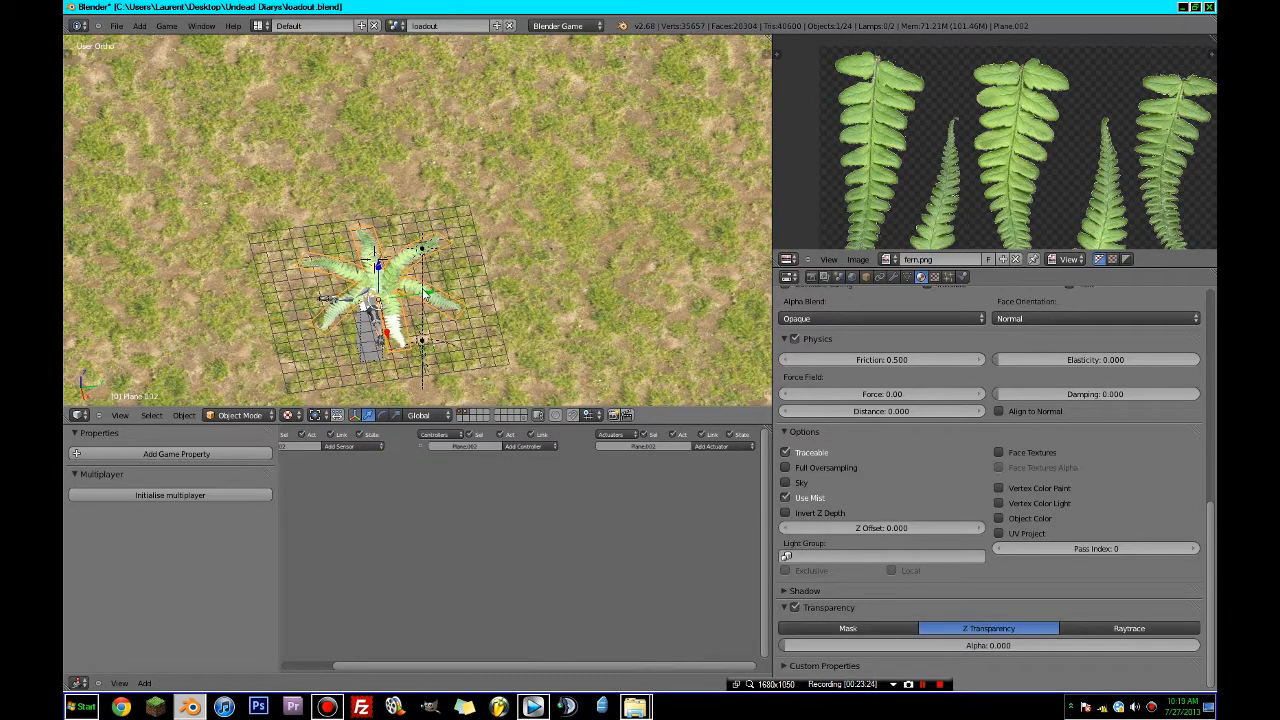
pyautogui.press('m')
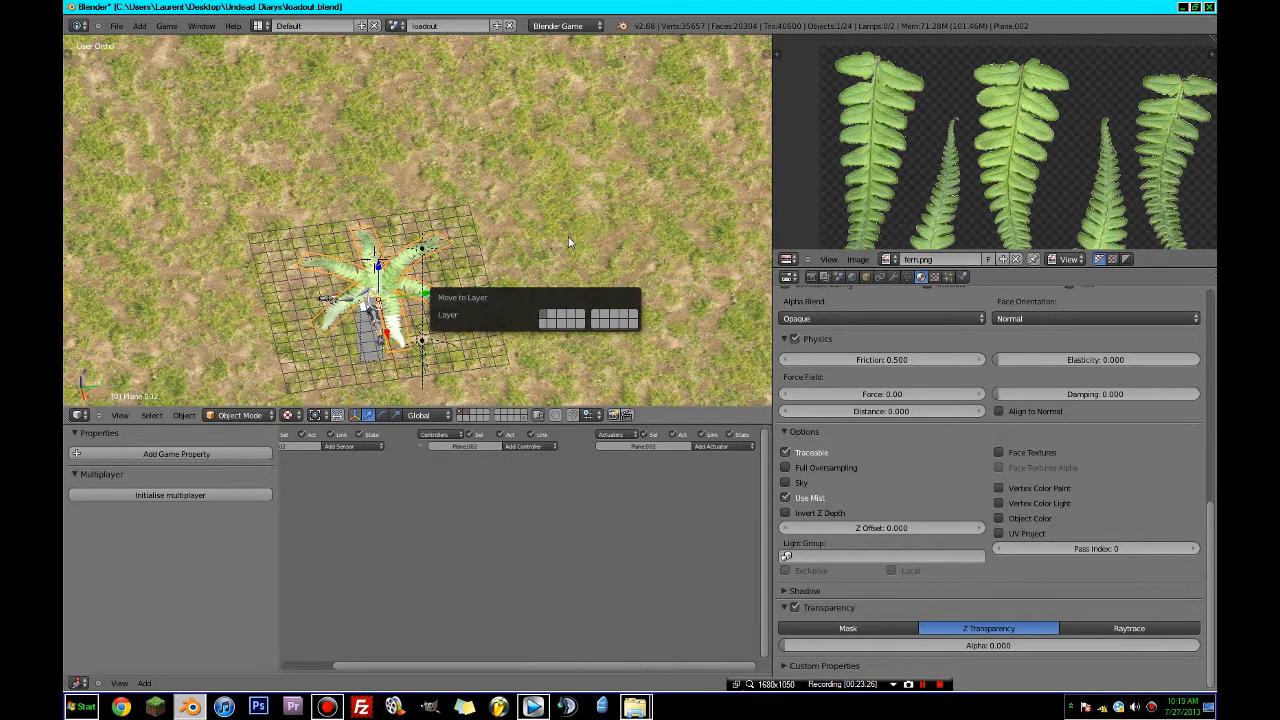
pyautogui.hotkey('ctrl', 'z')
# - Lower the fern straight down along Z in front view until its base sits on the ground plane
pyautogui.press('KP_1')
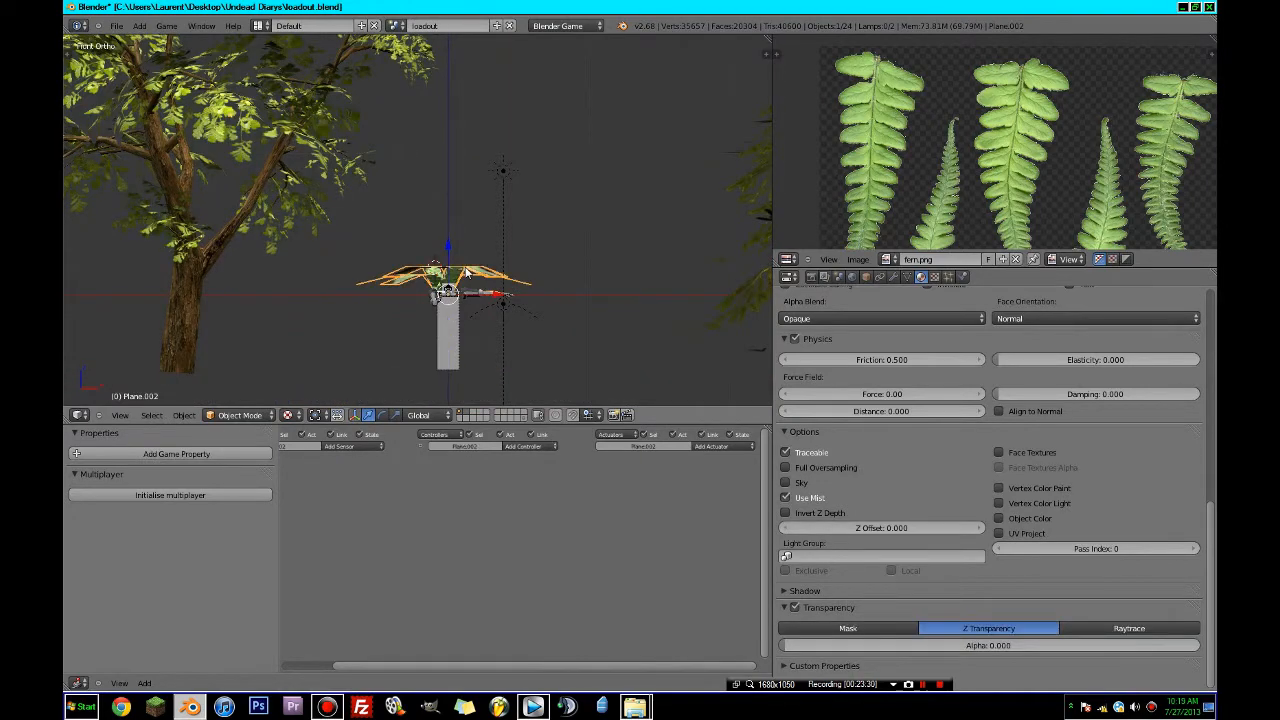
pyautogui.press('z')
pyautogui.press('g')
pyautogui.press('z')
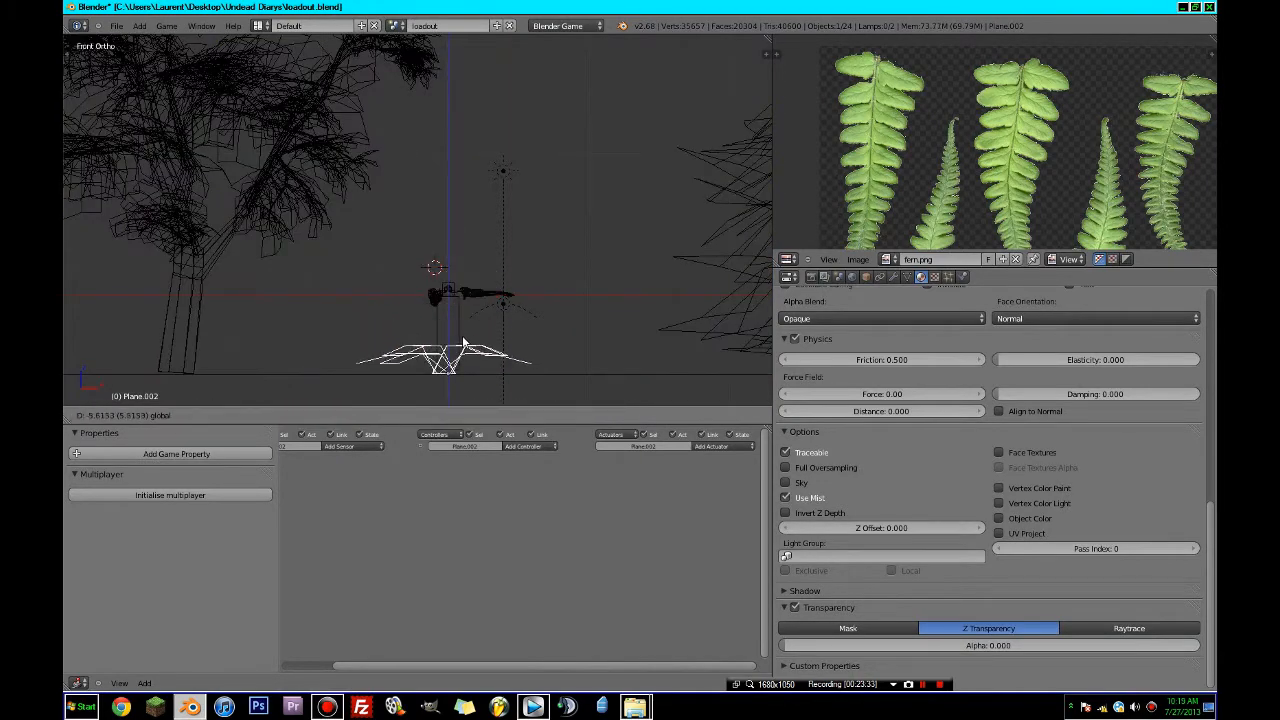
pyautogui.click(459, 334)
# - Restore textured shading and move the fern in top view beside the tree at the ground's upper-left corner
pyautogui.press('KP_7')
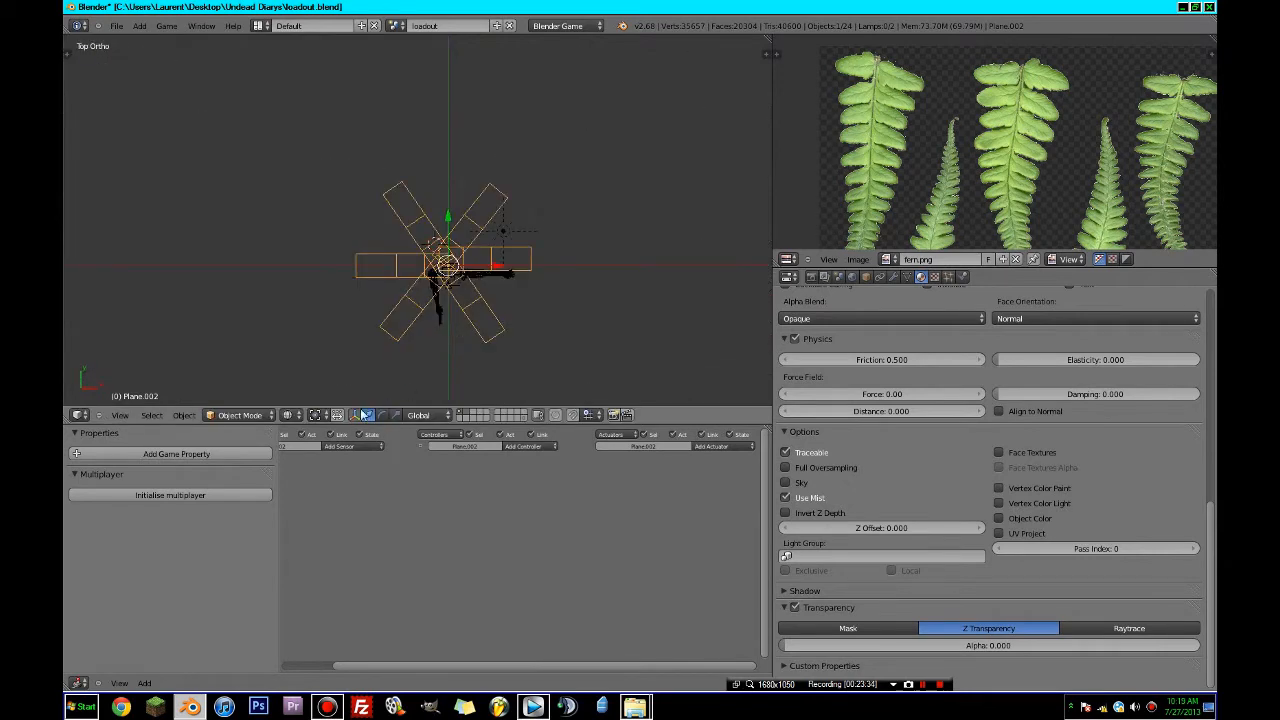
pyautogui.click(290, 414)
pyautogui.click(306, 355)
pyautogui.scroll(-10, 457, 257)
pyautogui.keyDown('shift'); pyautogui.moveTo(474, 205); pyautogui.dragTo(494, 356, button='middle'); pyautogui.keyUp('shift')
pyautogui.press('g')
pyautogui.click(431, 245)
# - Duplicate the fern, place the copy by the trees in the ground's lower-left corner, and rotate it to vary its orientation
pyautogui.keyDown('shift'); pyautogui.moveTo(437, 325); pyautogui.dragTo(425, 144, button='middle'); pyautogui.keyUp('shift')
pyautogui.hotkey('shift', 'd')
pyautogui.click(404, 333)
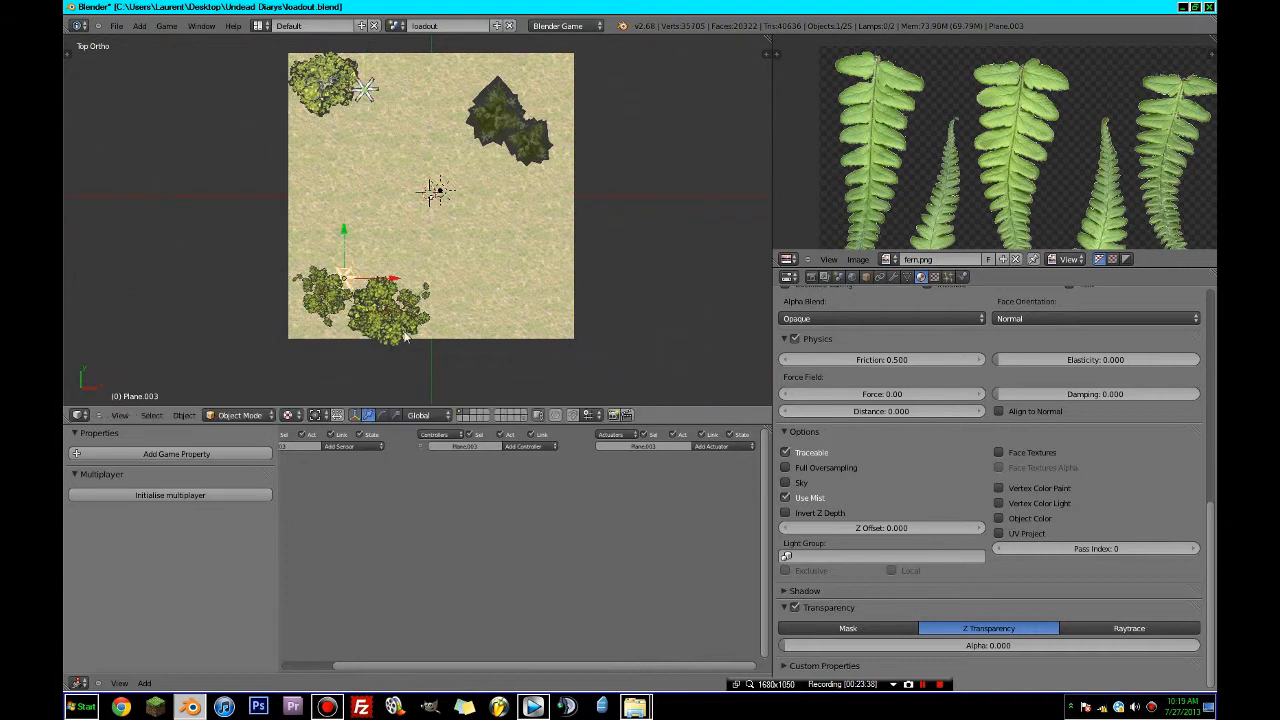
pyautogui.press('r')
pyautogui.click(414, 374)
# - Add two more fern copies, one rotated at the lower tree group's edge and one just below the conifers
pyautogui.hotkey('shift', 'd')
pyautogui.click(545, 423)
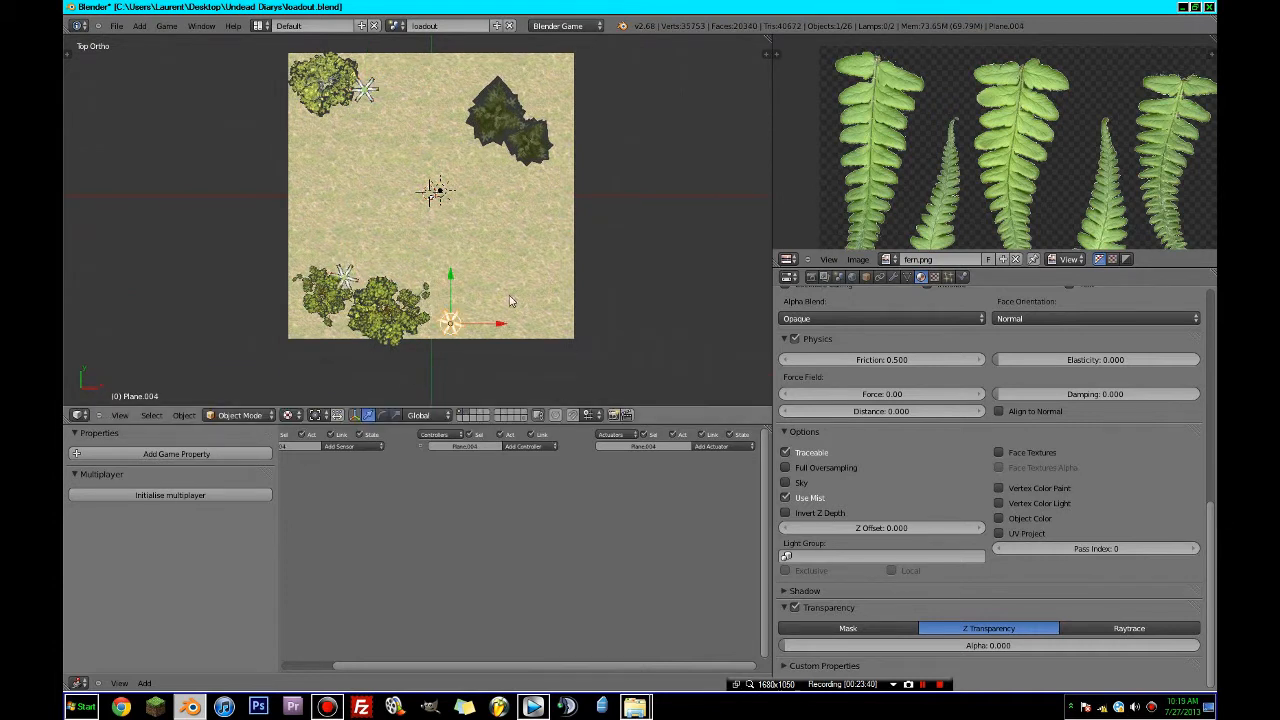
pyautogui.press('r')
pyautogui.click(488, 220)
pyautogui.hotkey('shift', 'd')
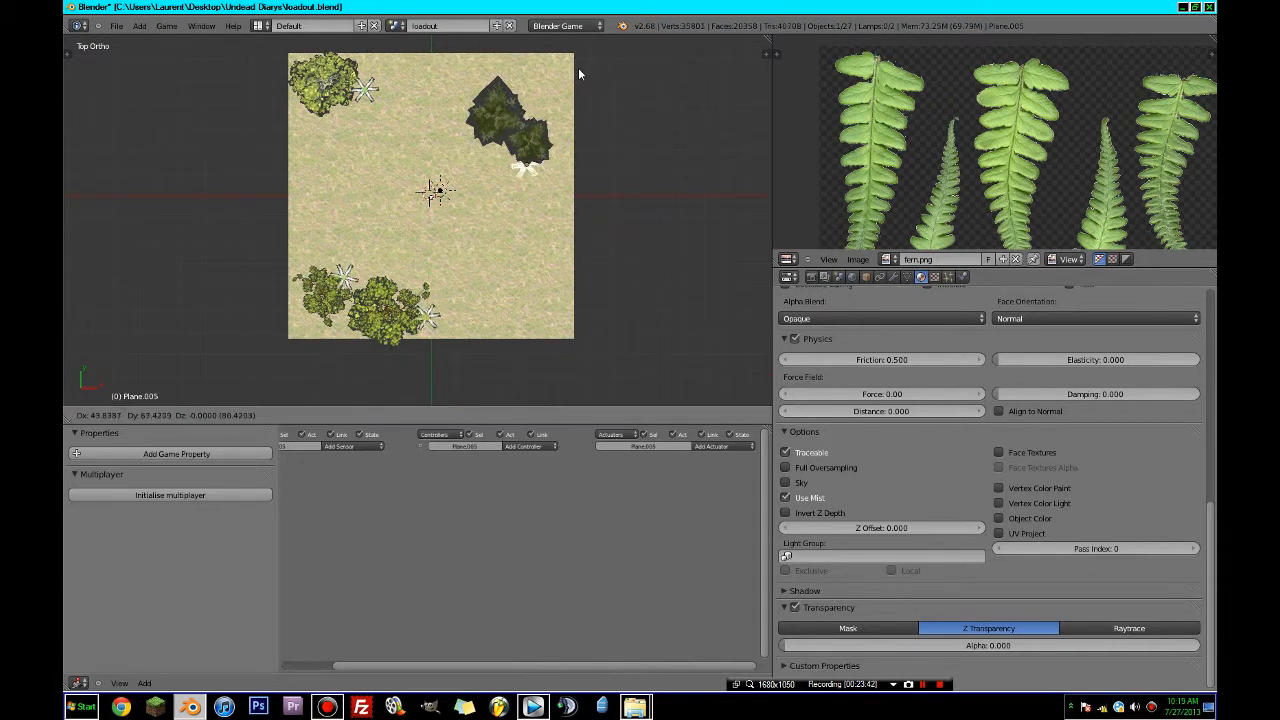
pyautogui.click(578, 68)
# - Run the game from the maximized camera view and walk up to the nearest fern to examine its leaves
pyautogui.press('KP_0')
pyautogui.hotkey('ctrl', 'Up')
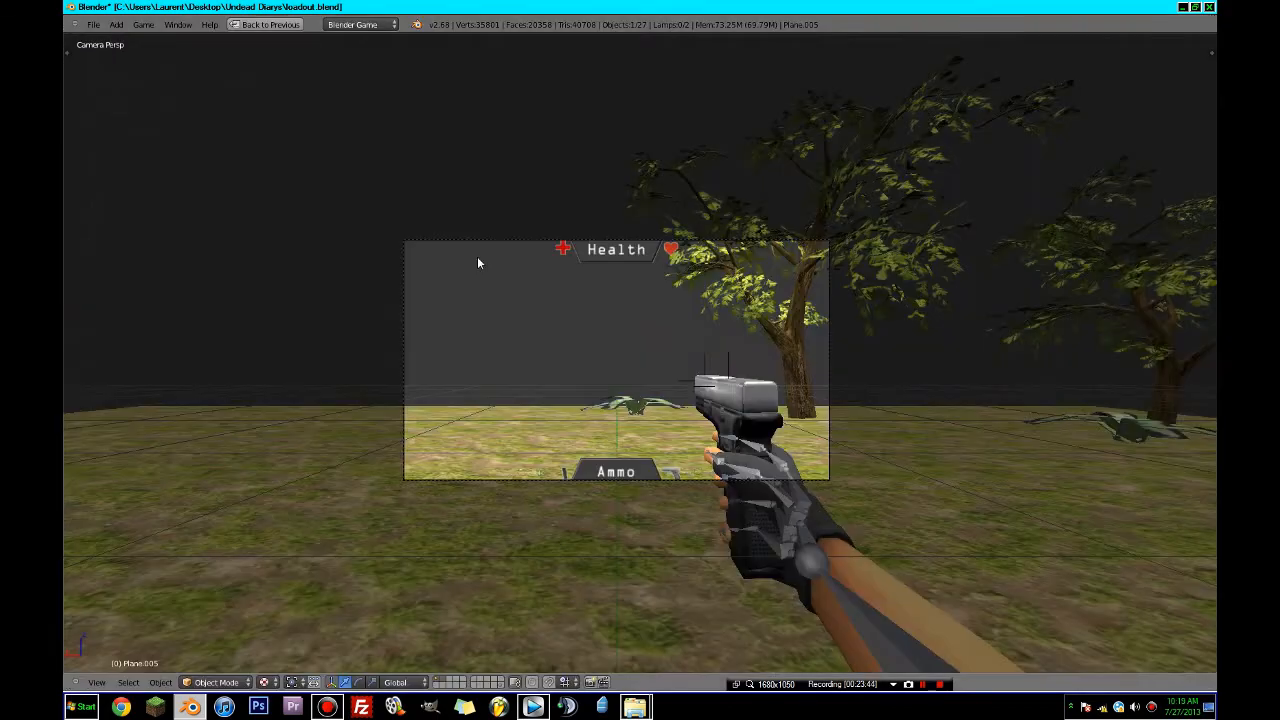
pyautogui.press('p')
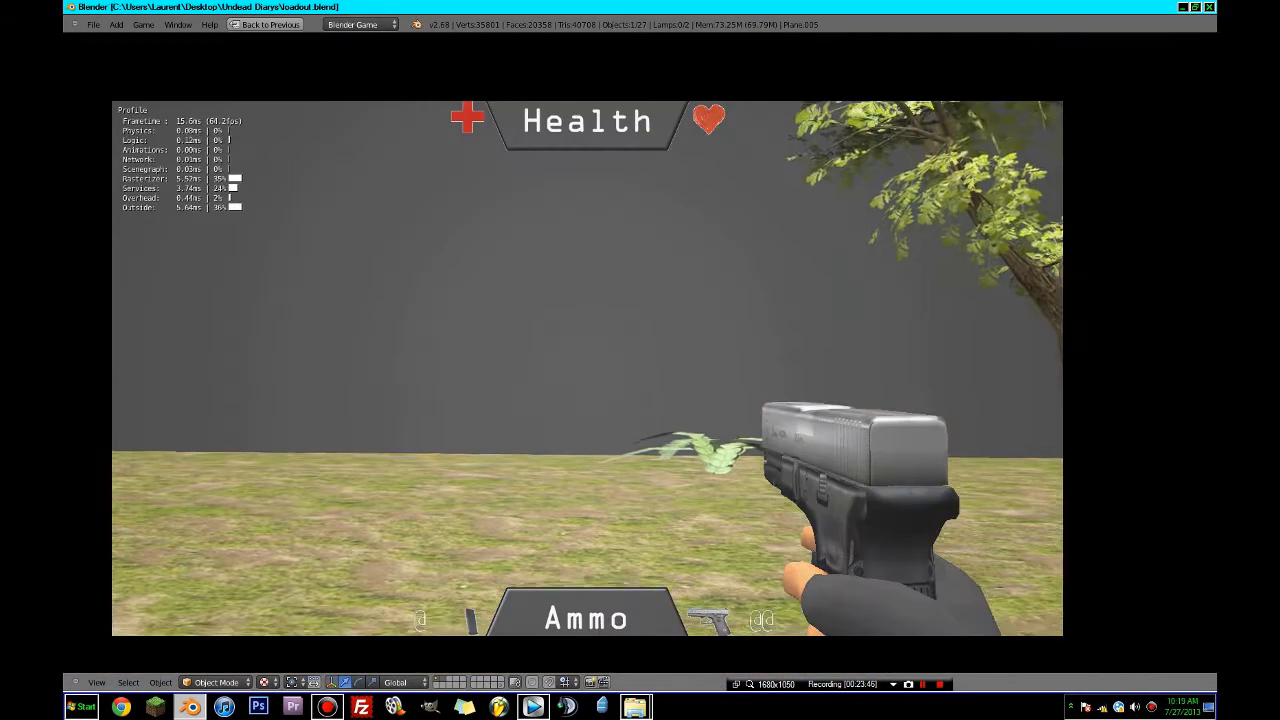
pyautogui.press('w')
pyautogui.press('w')
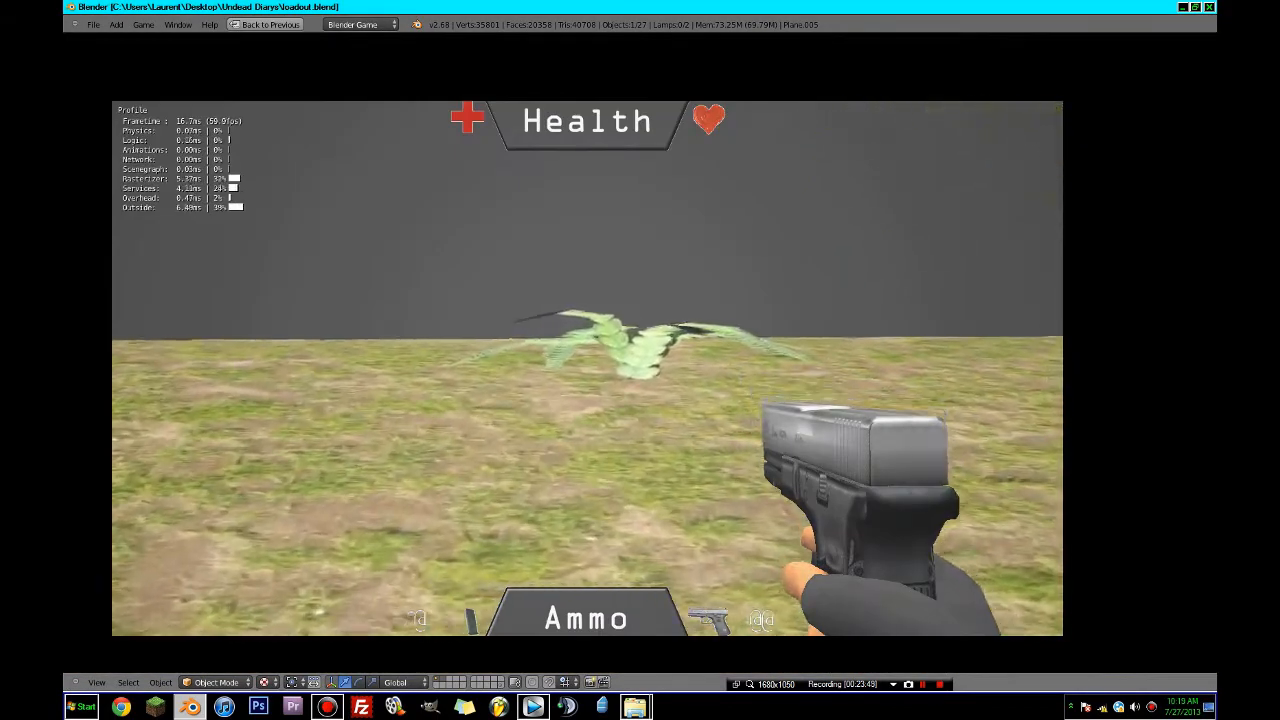
pyautogui.press('w')
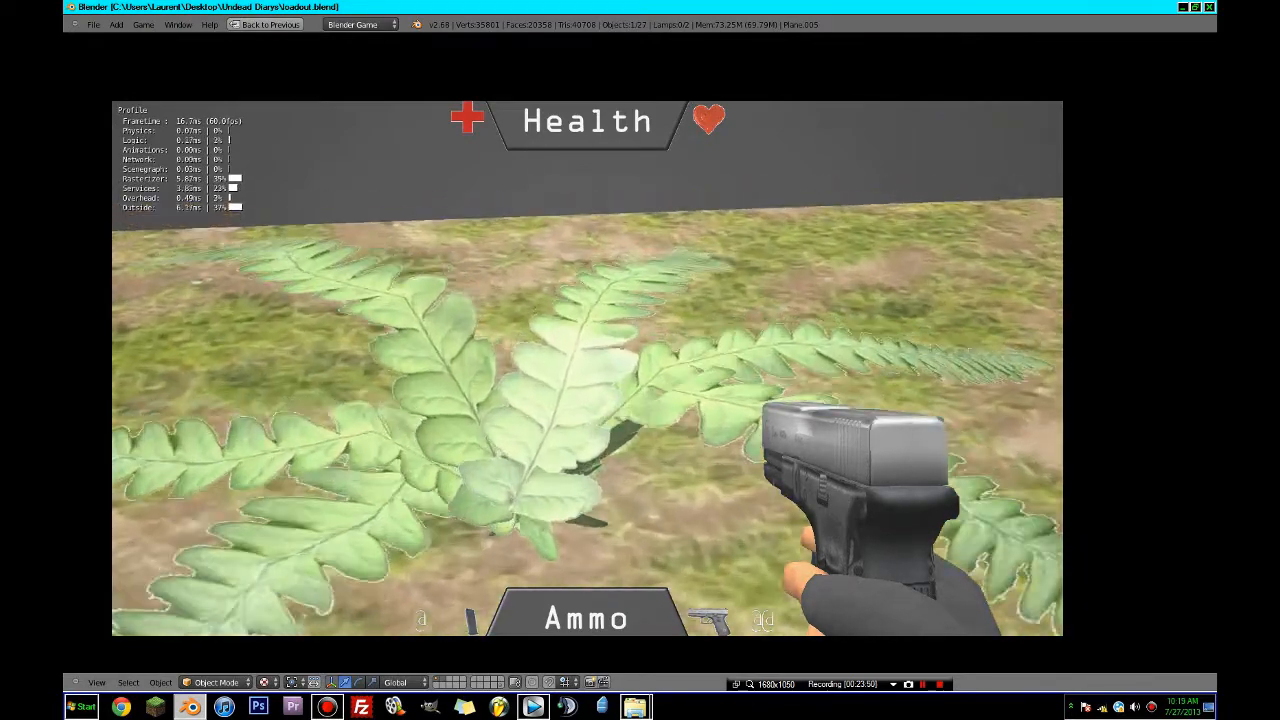
pyautogui.press('w')
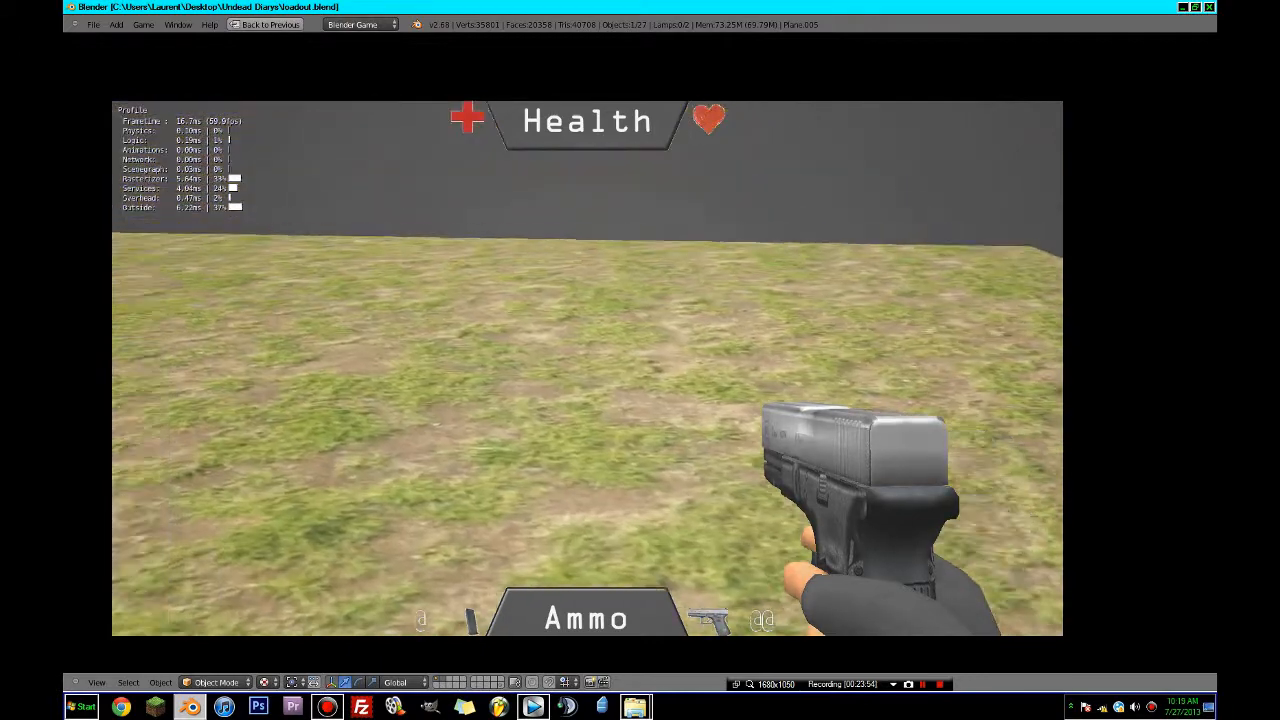
# - Walk through the running game past the conifers and leafy trees, firing the pistol, to examine the other ferns
pyautogui.press('w')
pyautogui.press('w')
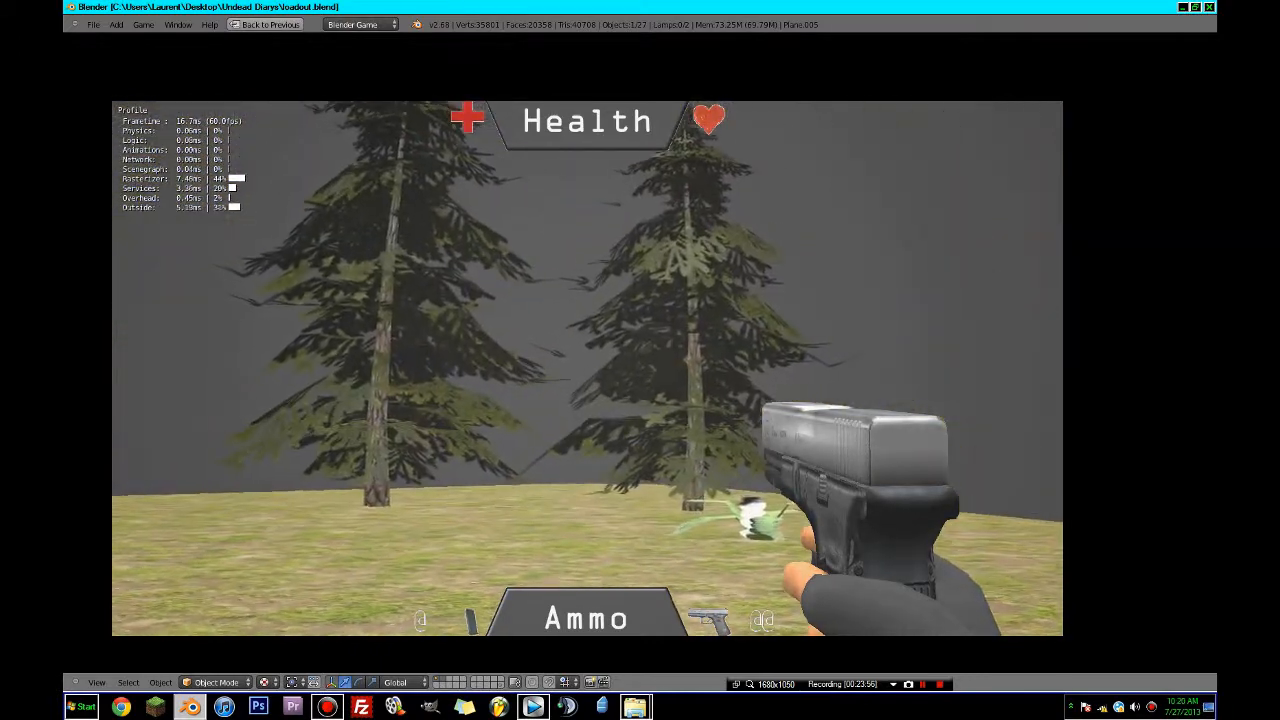
pyautogui.press('w')
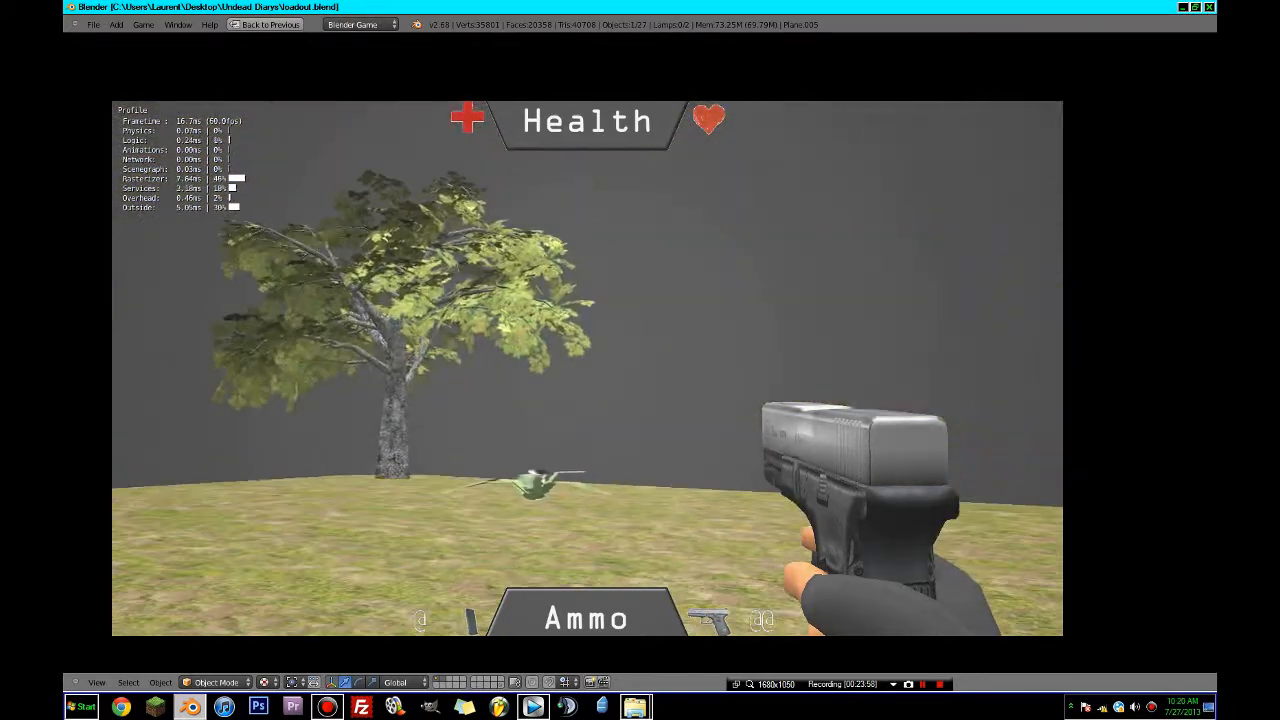
pyautogui.press('w')
pyautogui.click(587, 368)
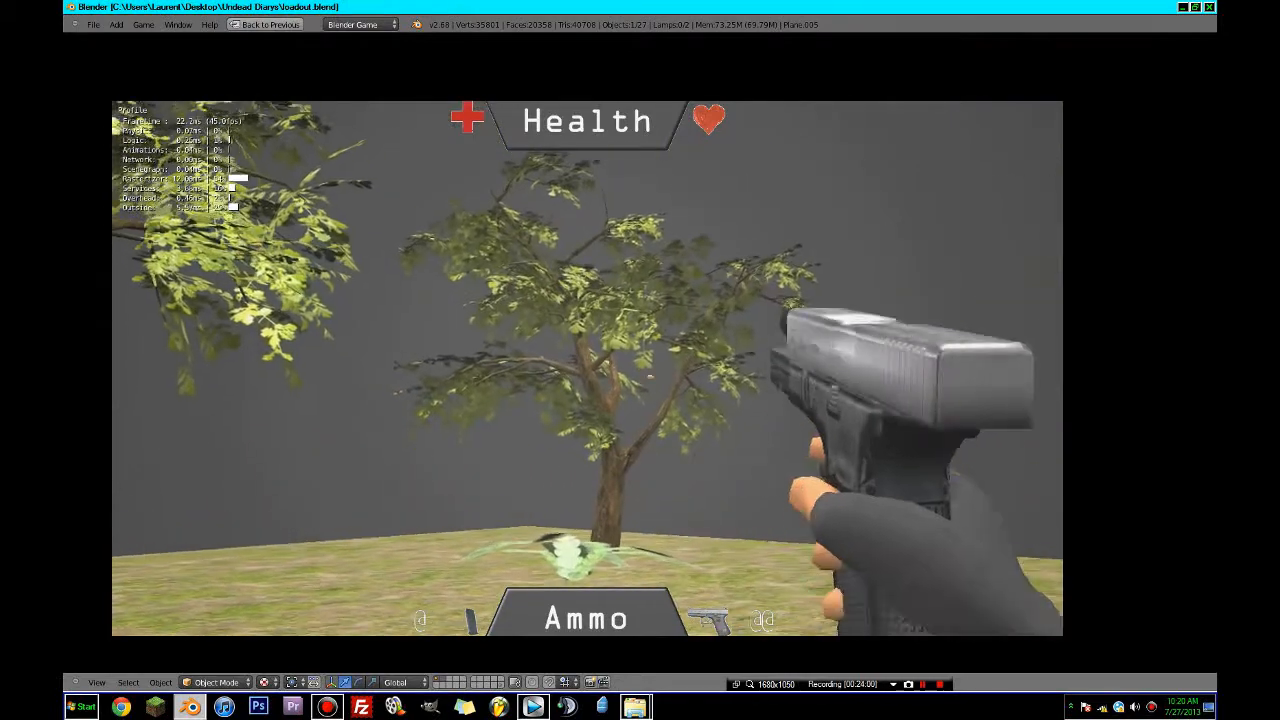
pyautogui.click(587, 368)
pyautogui.click(587, 368)
pyautogui.press('w')
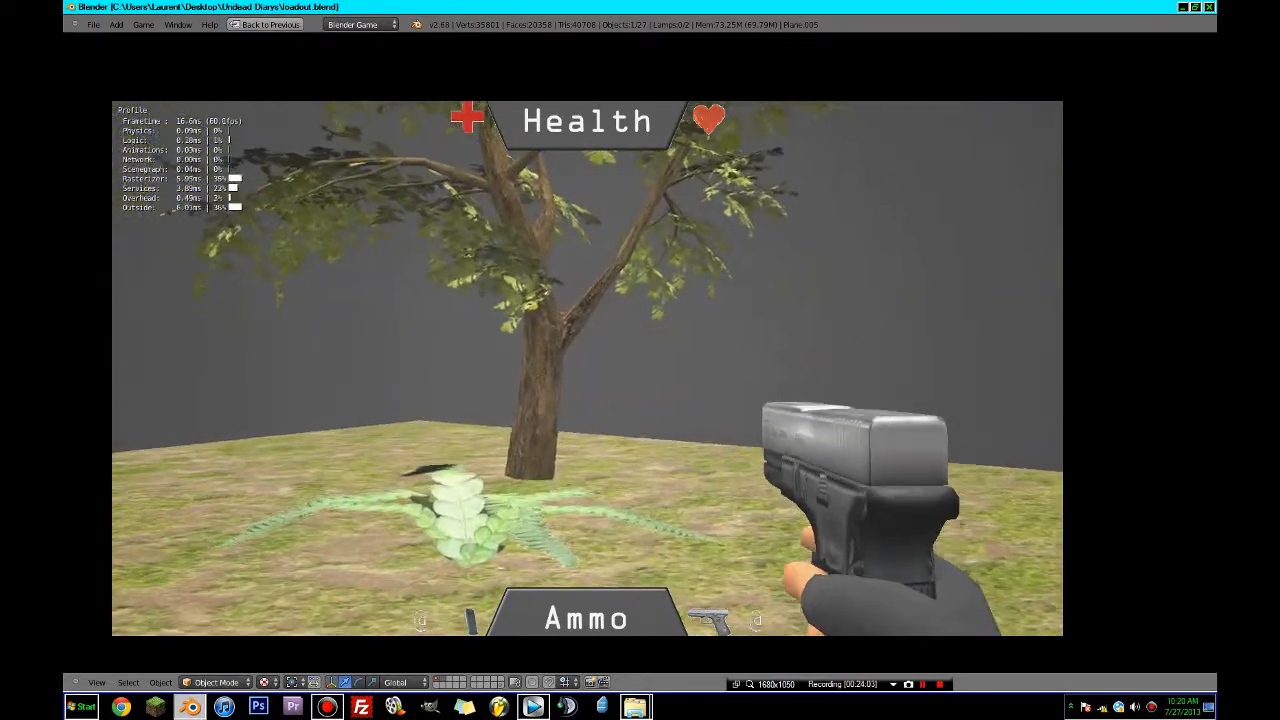
pyautogui.press('w')
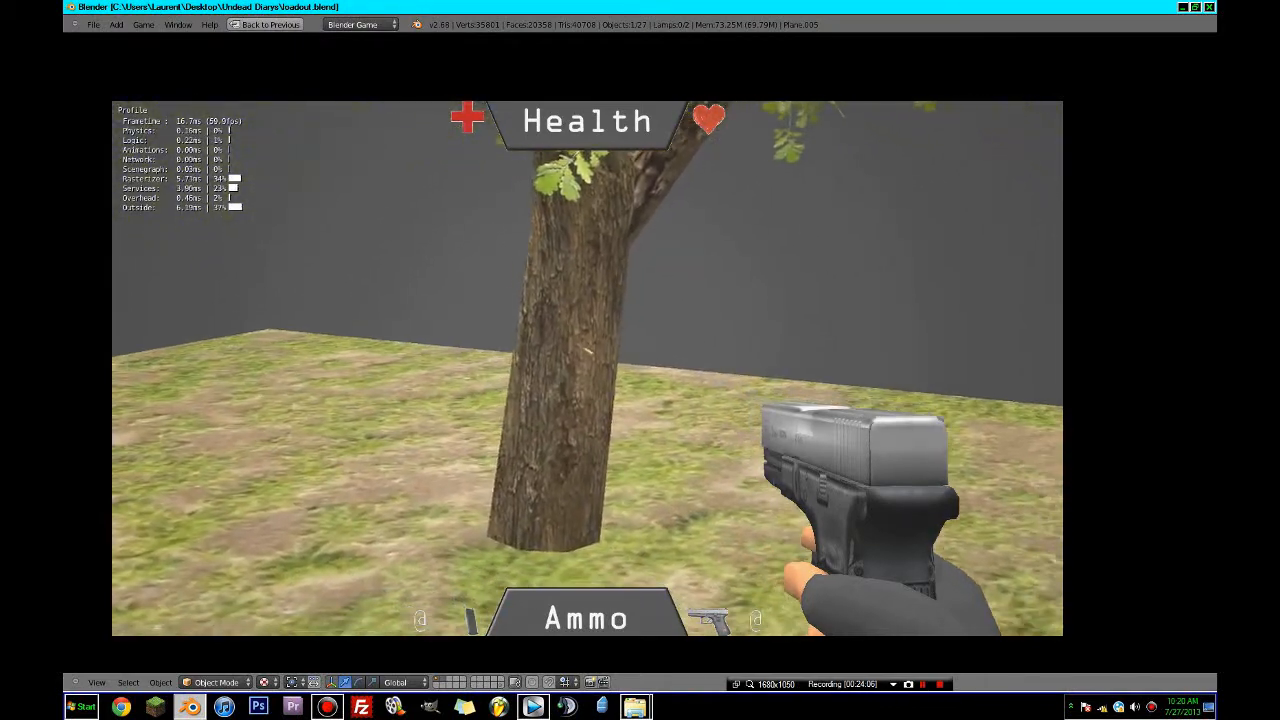
# - Aim and reload the pistol beside the tree in the running game, look around the level, and end the test
pyautogui.rightClick(587, 368)
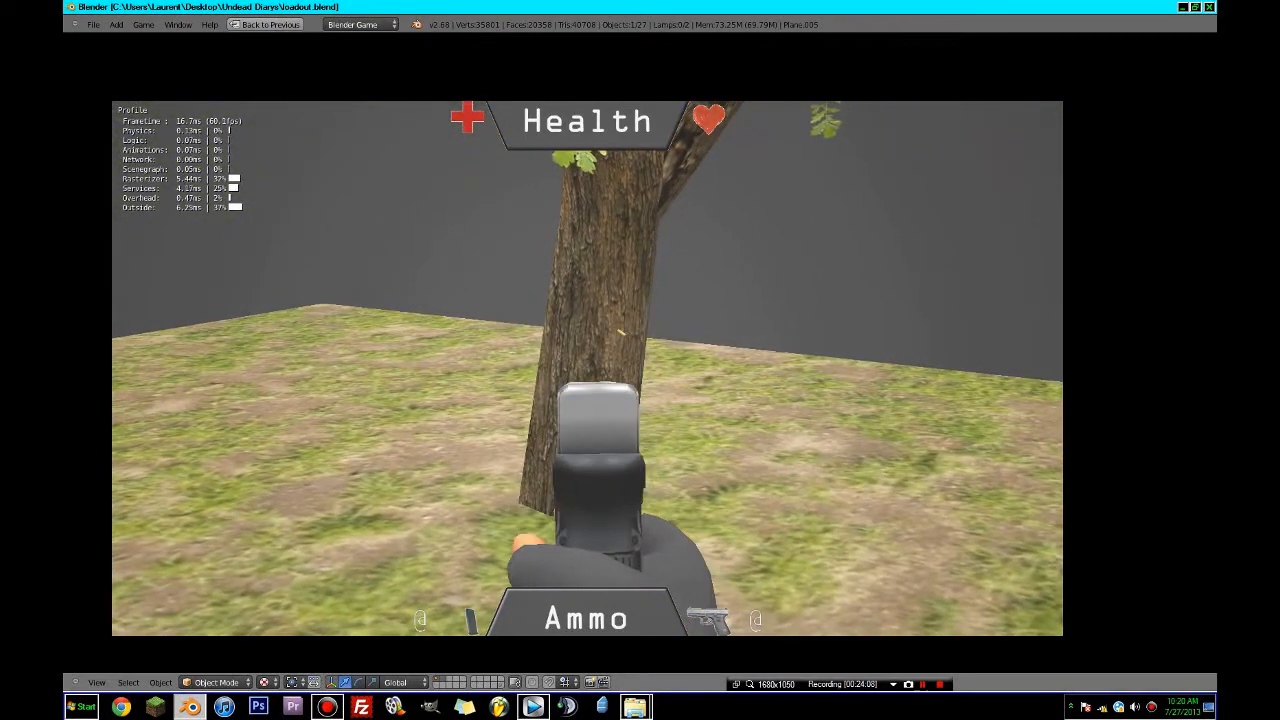
pyautogui.press('s')
pyautogui.press('r')
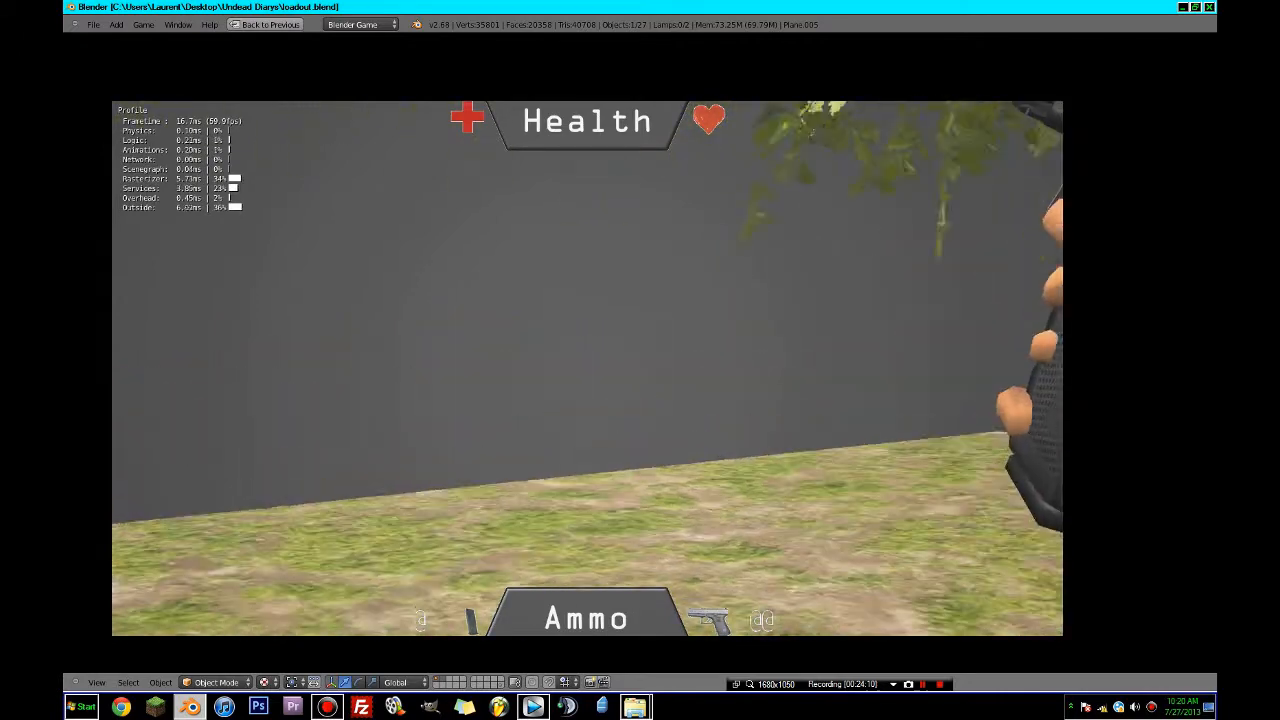
pyautogui.press('w')
pyautogui.press('Escape')
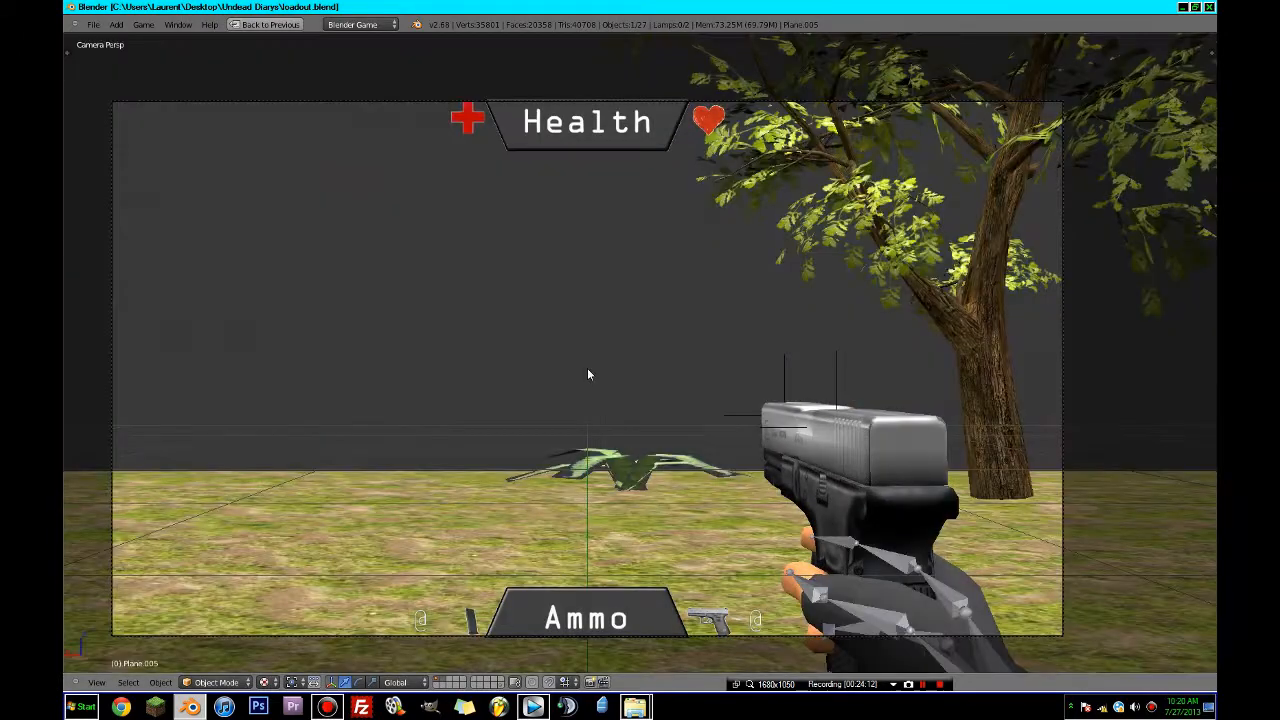
pyautogui.press('p')
pyautogui.press('Escape')
# - Switch to an empty layer and snap the 3D cursor to the scene center, viewing it from the top
pyautogui.moveTo(583, 367); pyautogui.dragTo(477, 399, button='middle')
pyautogui.scroll(-3, 477, 399)
pyautogui.hotkey('shift', 's')
pyautogui.click(477, 401)
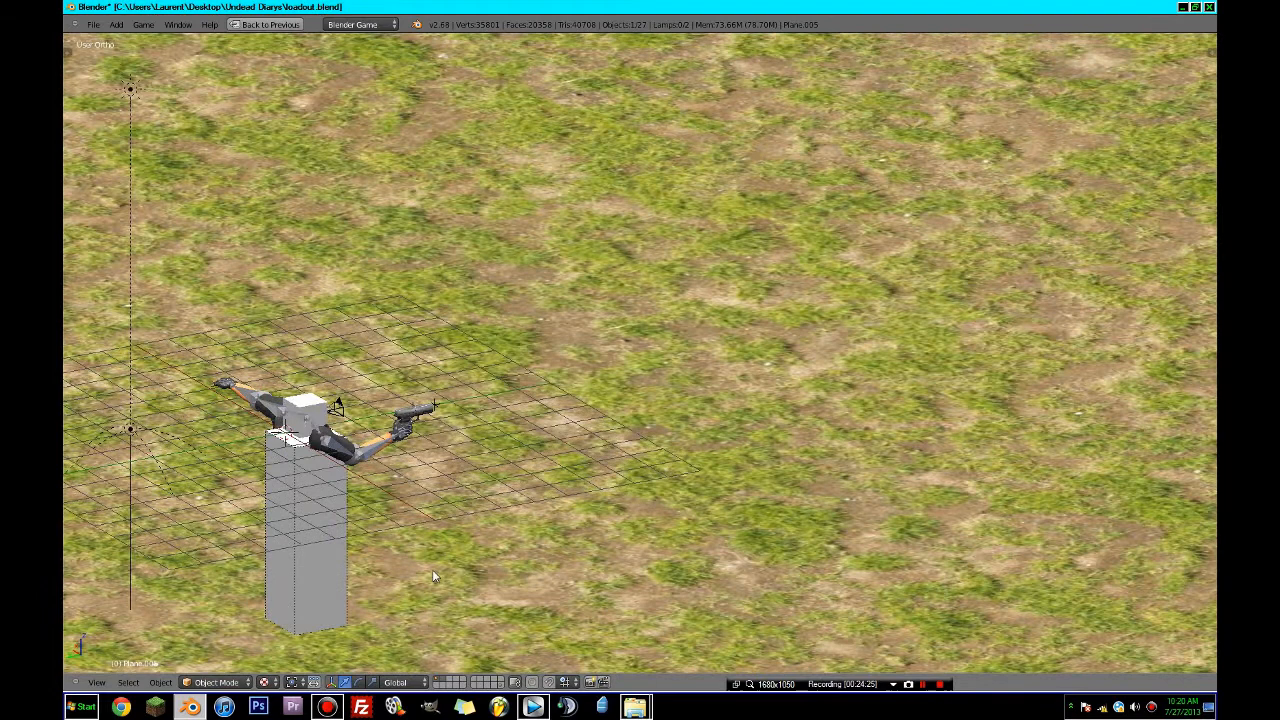
pyautogui.click(437, 687)
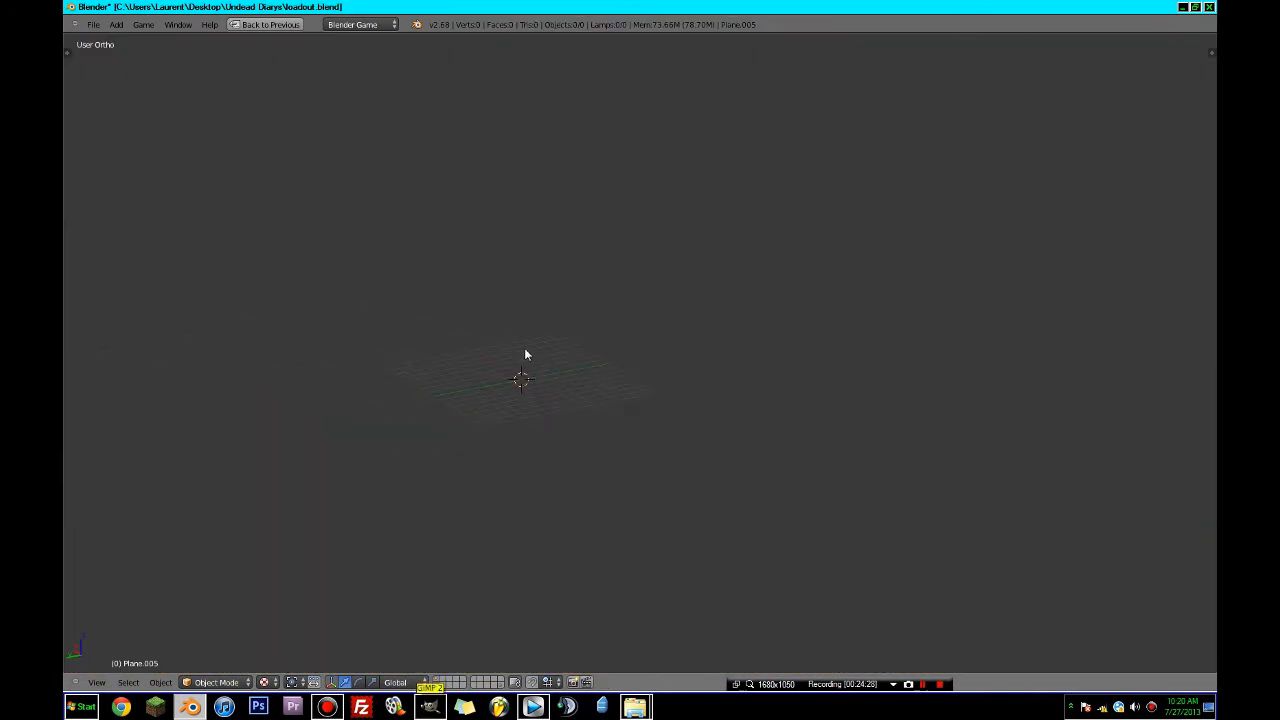
pyautogui.hotkey('ctrl', 's')
pyautogui.hotkey('shift', 's')
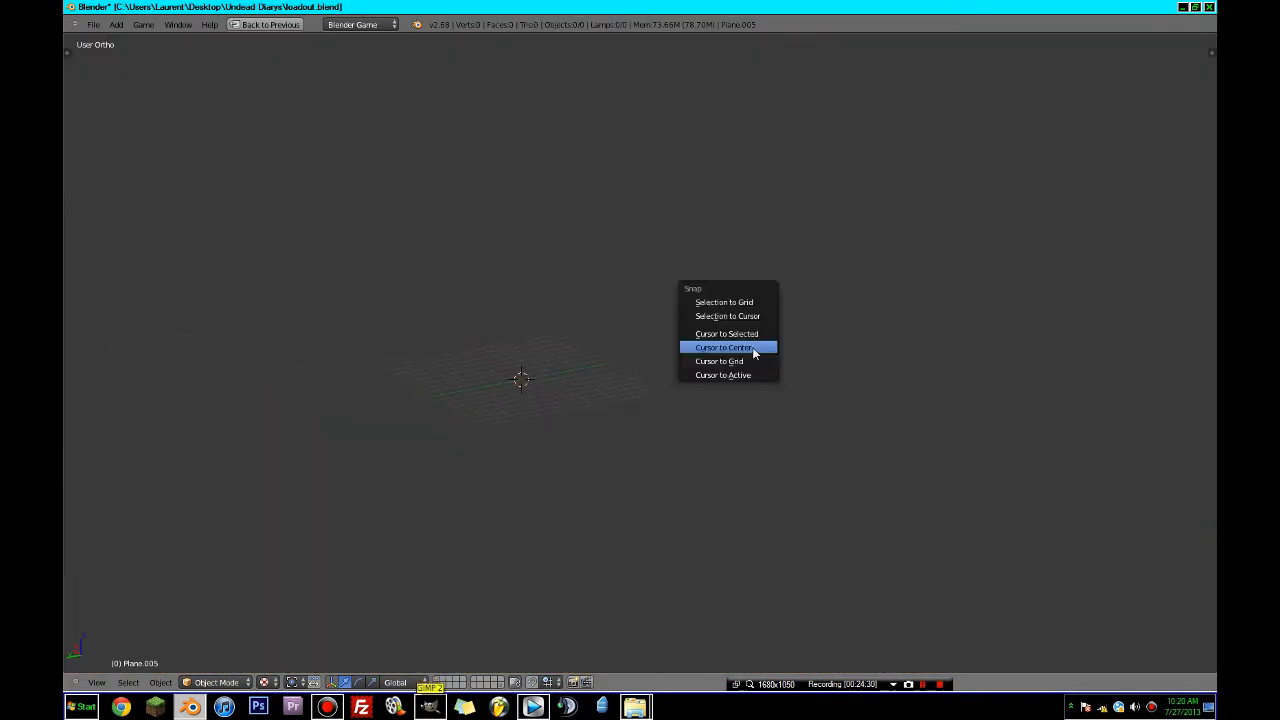
pyautogui.click(751, 349)
pyautogui.press('KP_7')
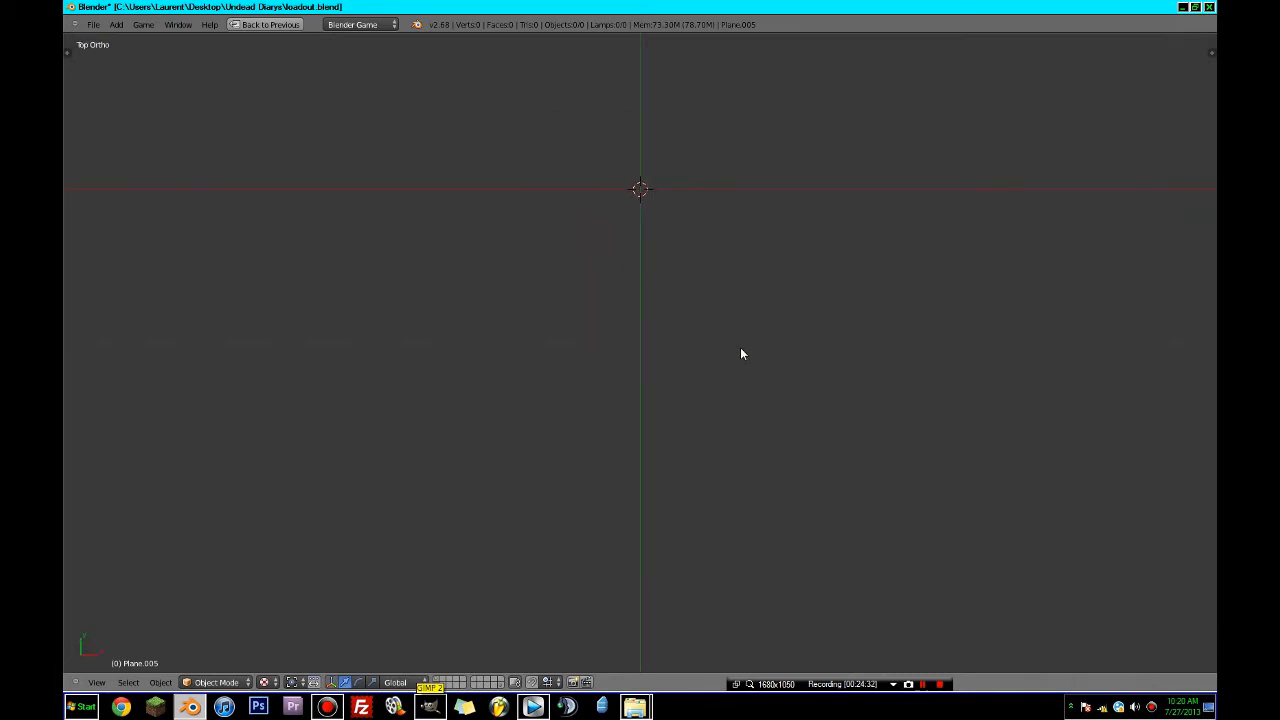
# - Restore the full window layout and add an empty background image slot to the 3D view
pyautogui.hotkey('ctrl', 'Up')
pyautogui.moveTo(772, 245); pyautogui.dragTo(882, 245)
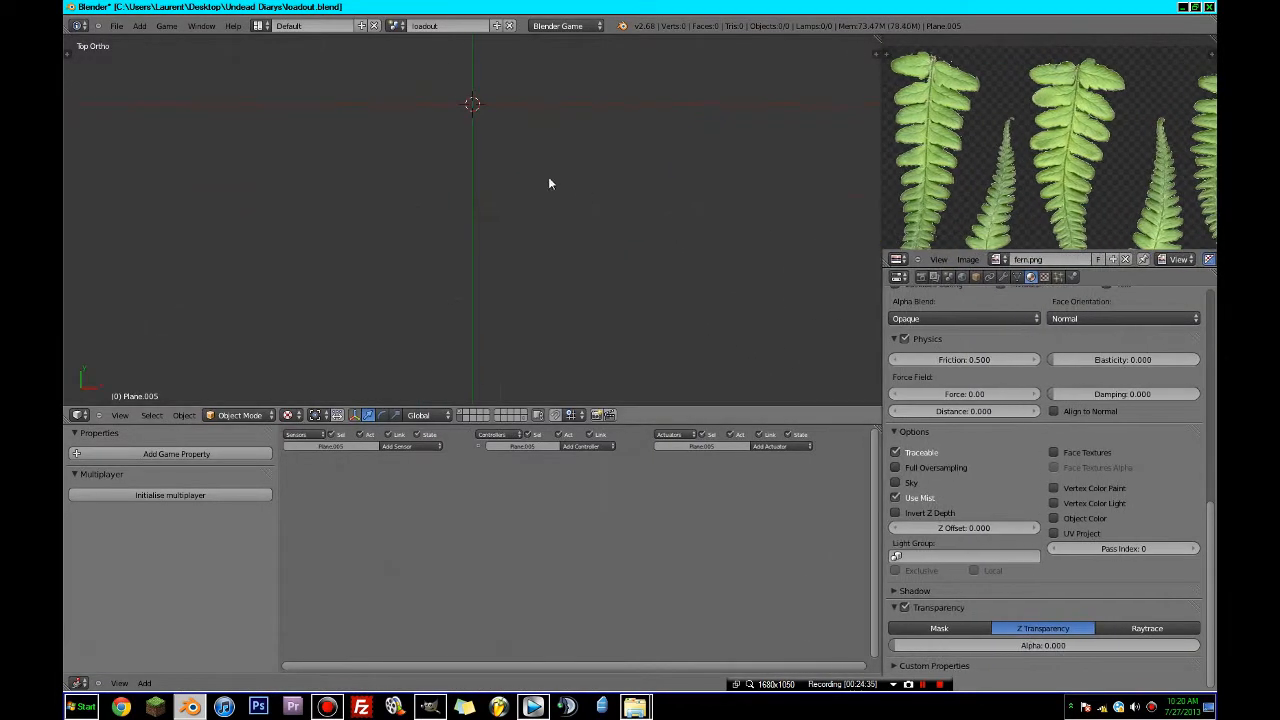
pyautogui.press('n')
pyautogui.scroll(-1, 807, 296)
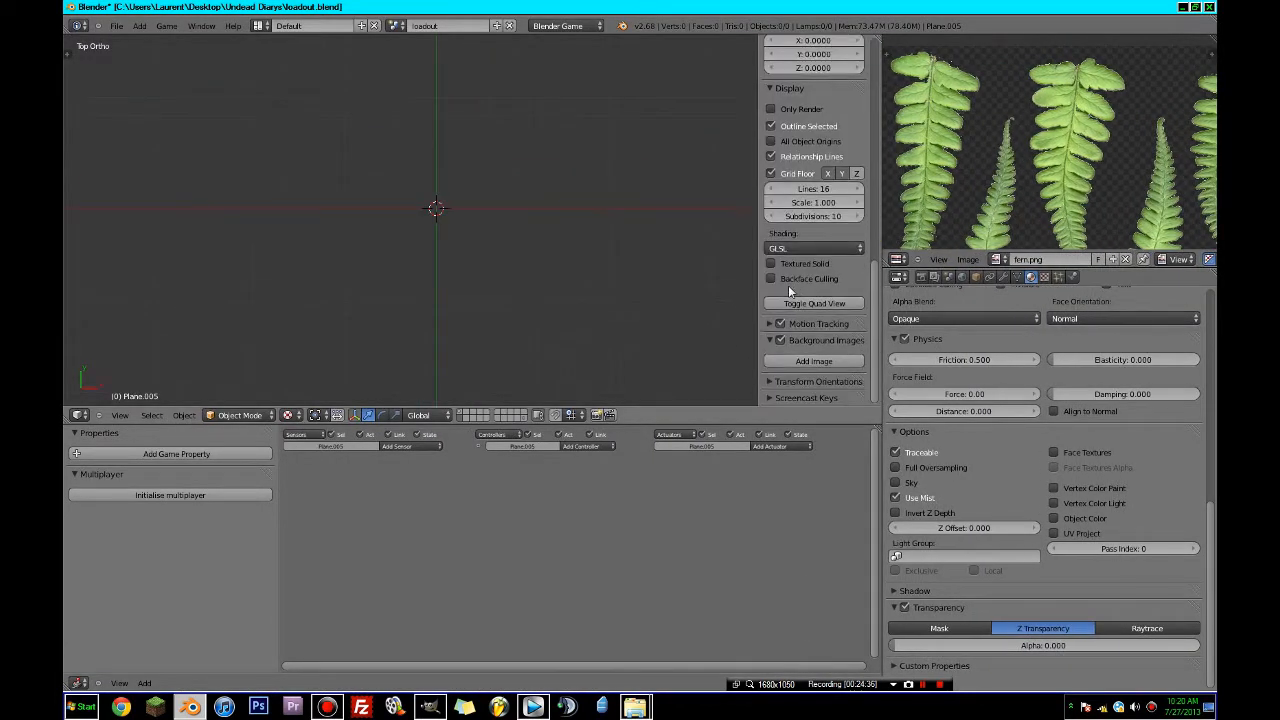
pyautogui.scroll(-2, 840, 375)
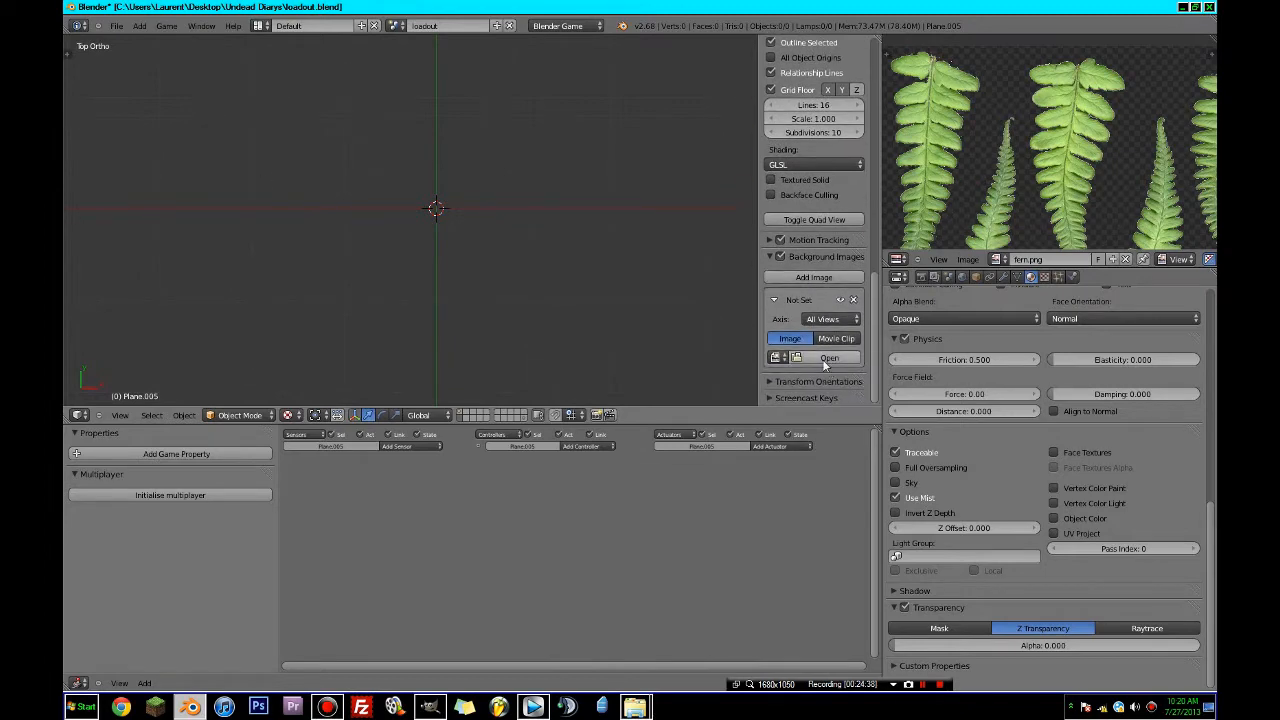
# - Load 110607_cod4MAPS_backlot-screenshot.jpg from the Downloads folder as the background image
pyautogui.click(822, 359)
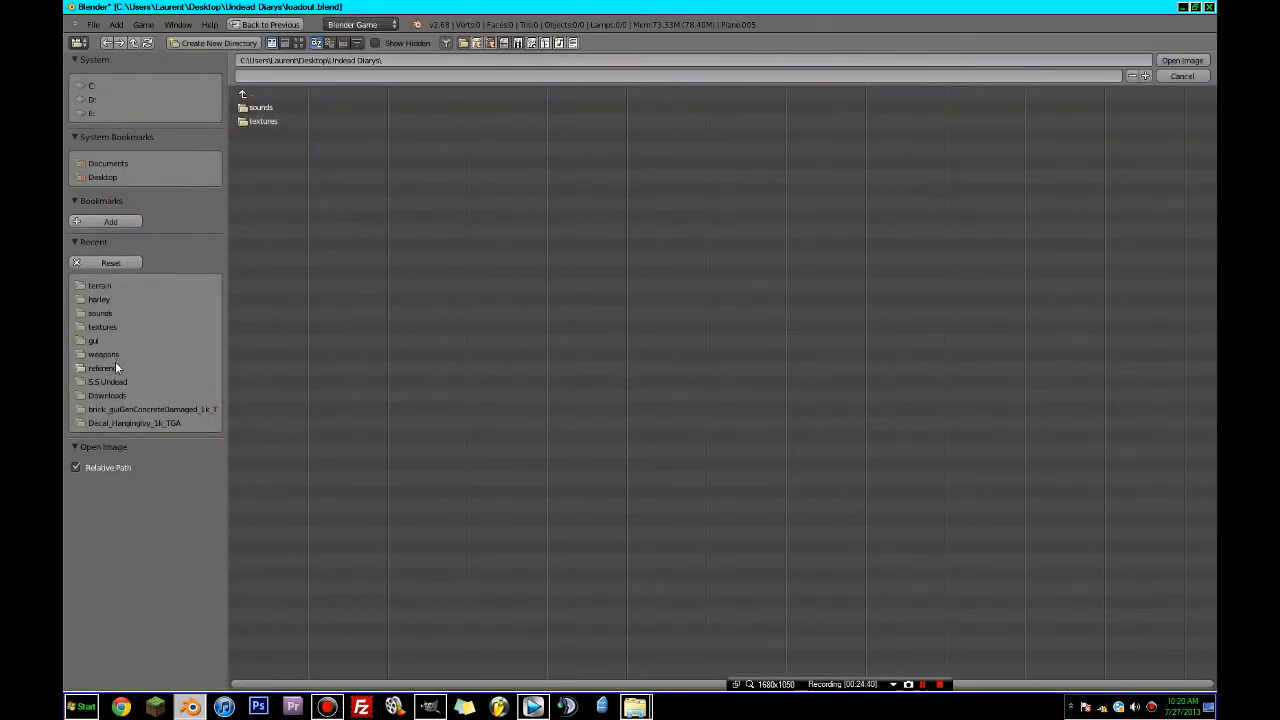
pyautogui.click(110, 396)
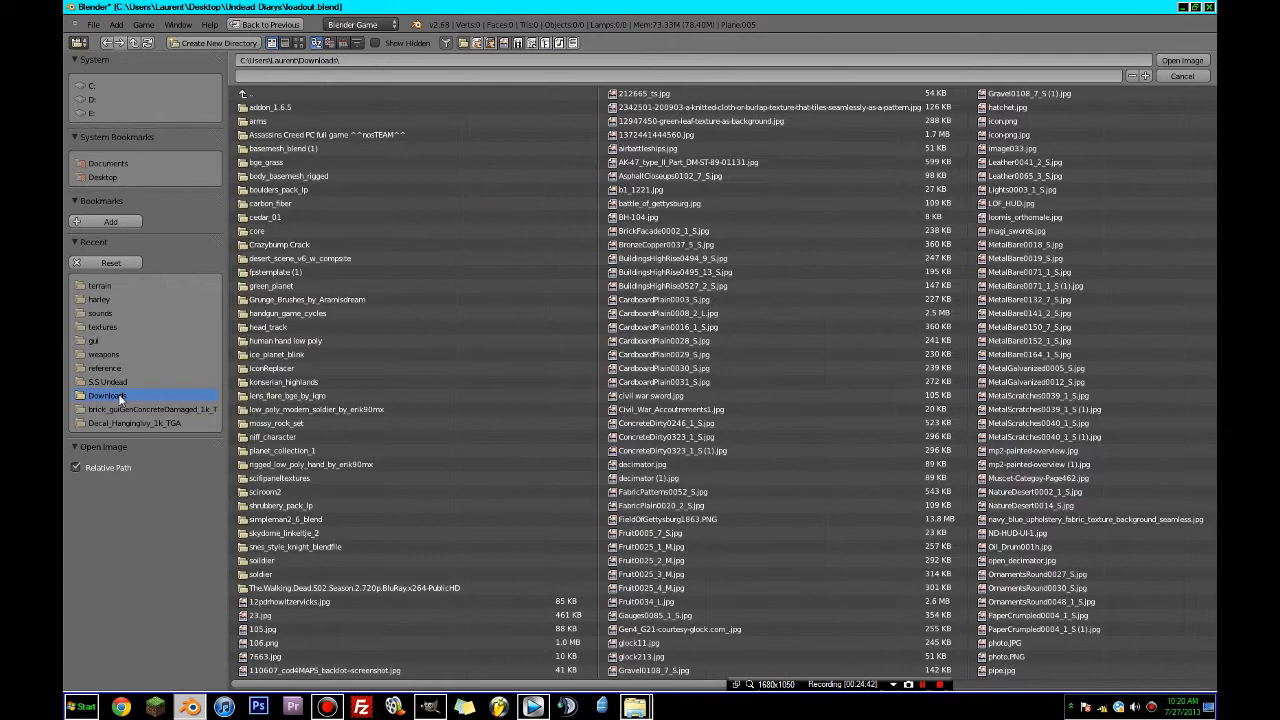
pyautogui.click(298, 43)
pyautogui.scroll(-3, 594, 397)
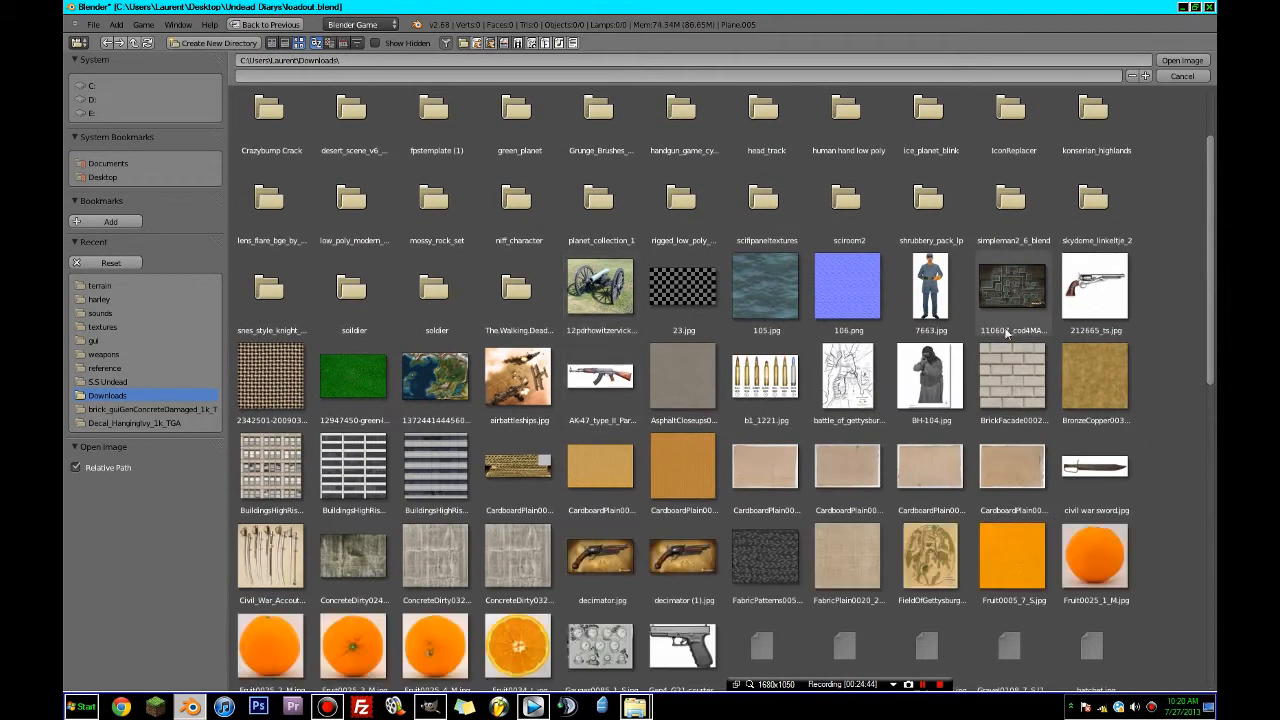
pyautogui.doubleClick(1007, 335)
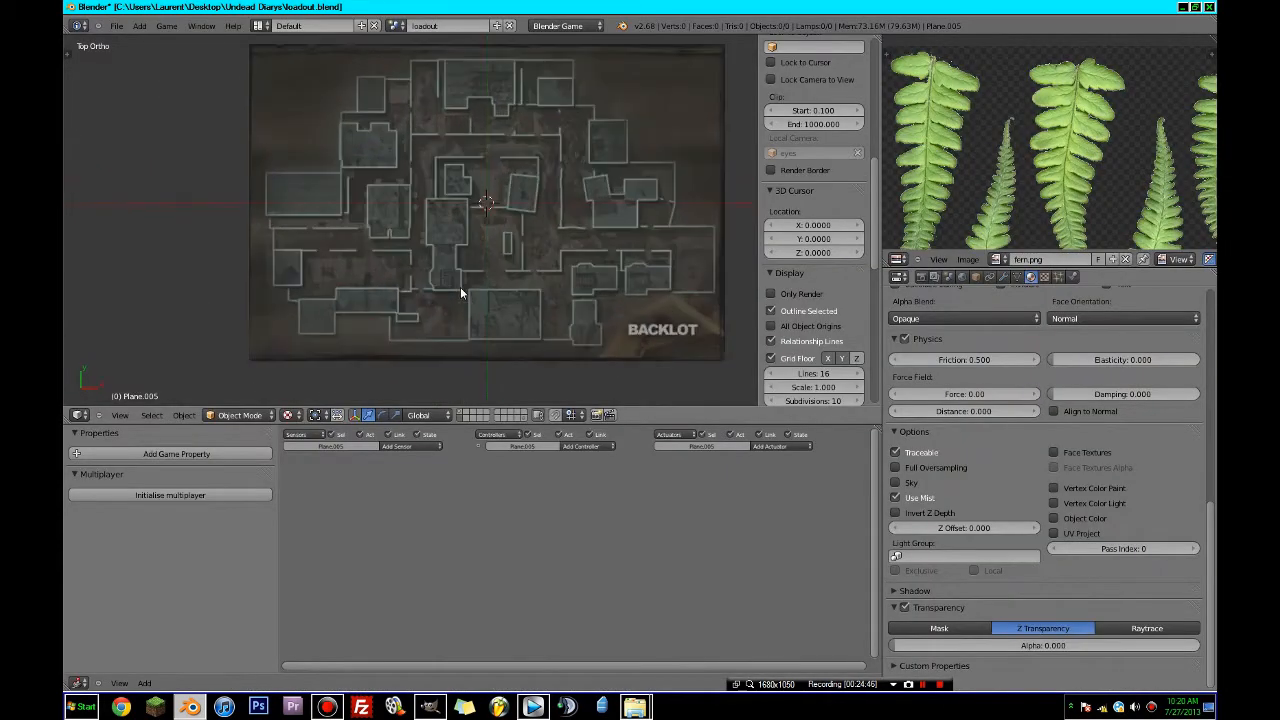
# - Save the scene over loadout.blend
pyautogui.keyDown('shift'); pyautogui.moveTo(460, 287); pyautogui.dragTo(443, 310, button='middle'); pyautogui.keyUp('shift')
pyautogui.hotkey('ctrl', 's')
pyautogui.click(443, 310)
# - Examine the Backlot map background closely, looking over its building outlines, walls and pathways
pyautogui.scroll(3, 455, 295)
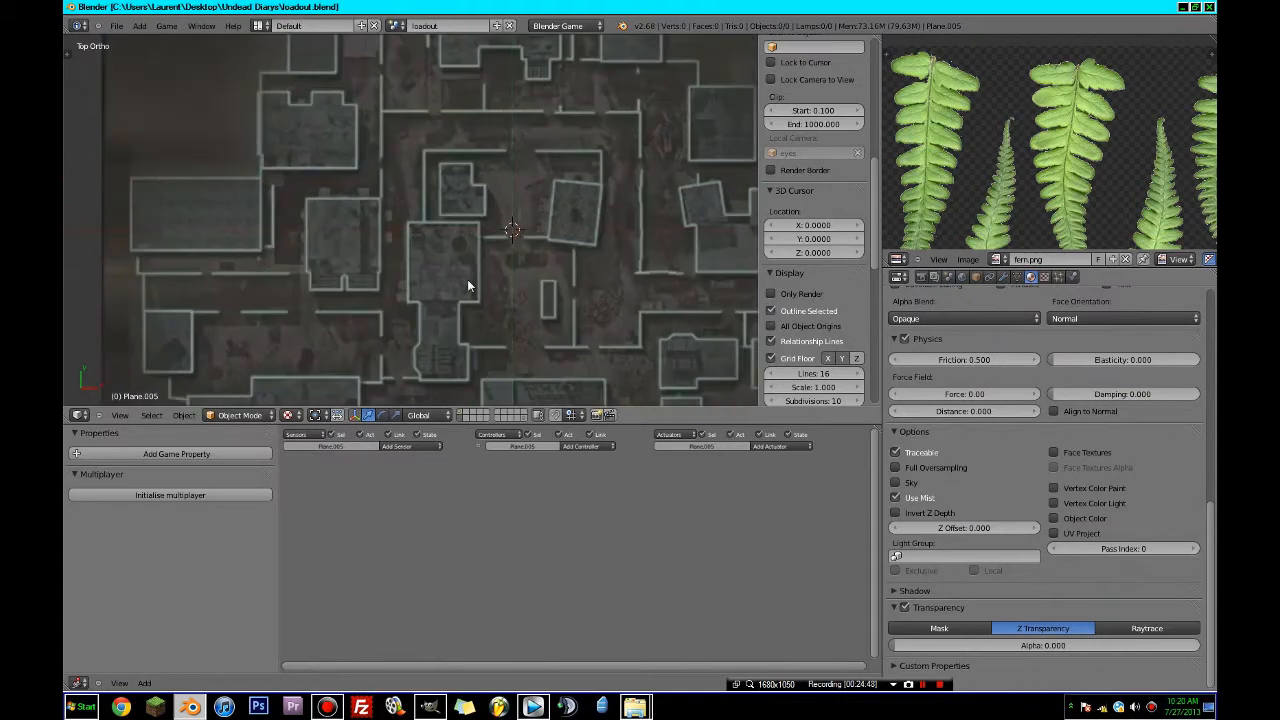
pyautogui.scroll(-2, 467, 285)
pyautogui.scroll(-4, 440, 221)
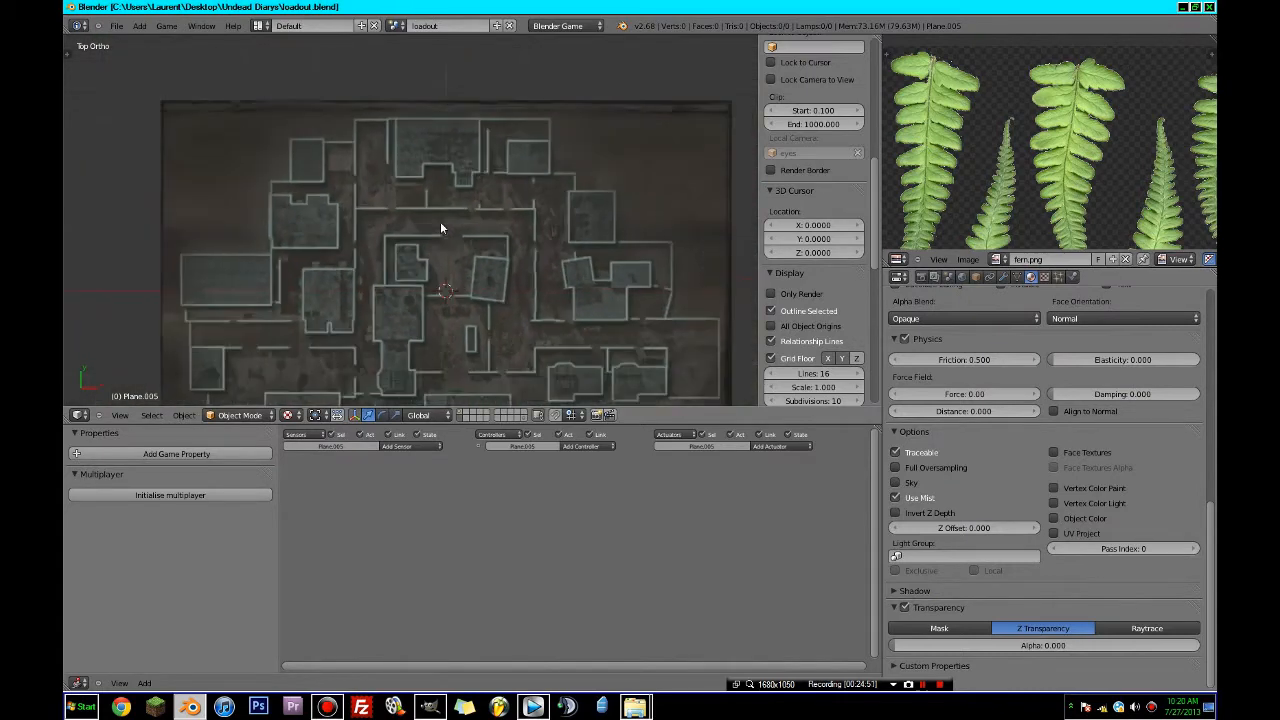
pyautogui.scroll(1, 457, 178)
pyautogui.scroll(3, 506, 300)
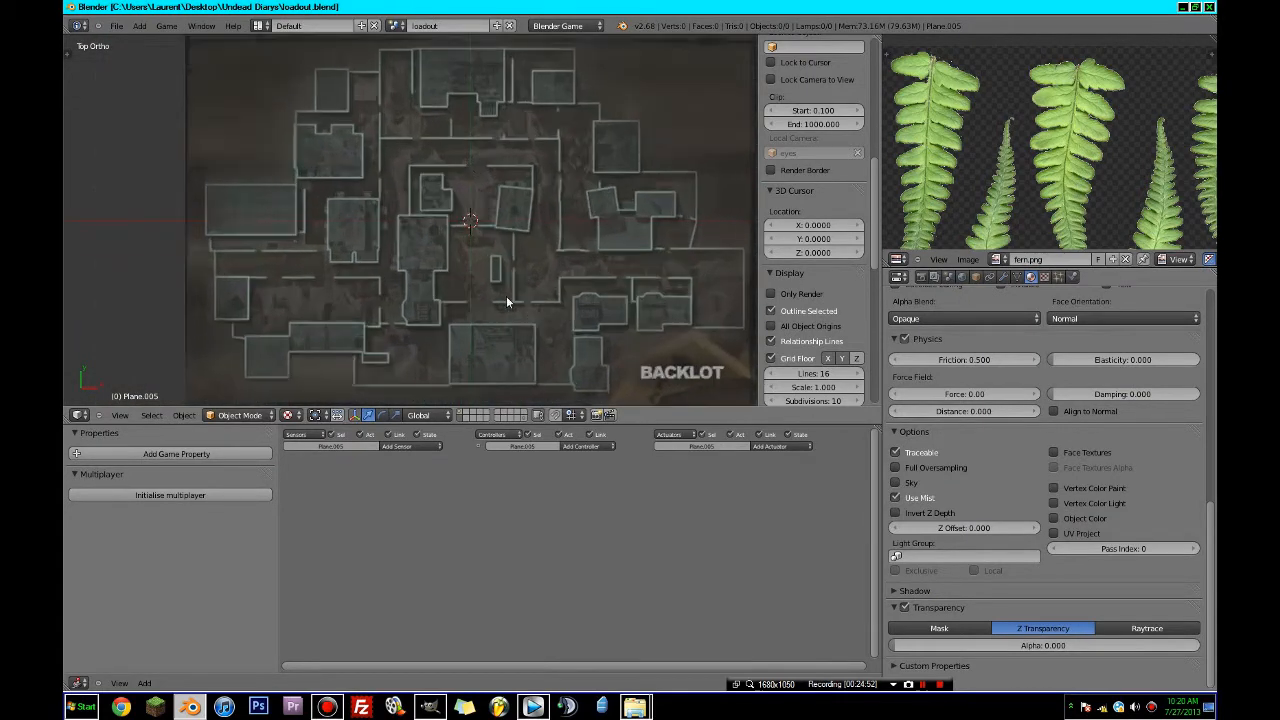
pyautogui.scroll(-3, 506, 302)
pyautogui.scroll(3, 506, 302)
pyautogui.scroll(1, 506, 302)
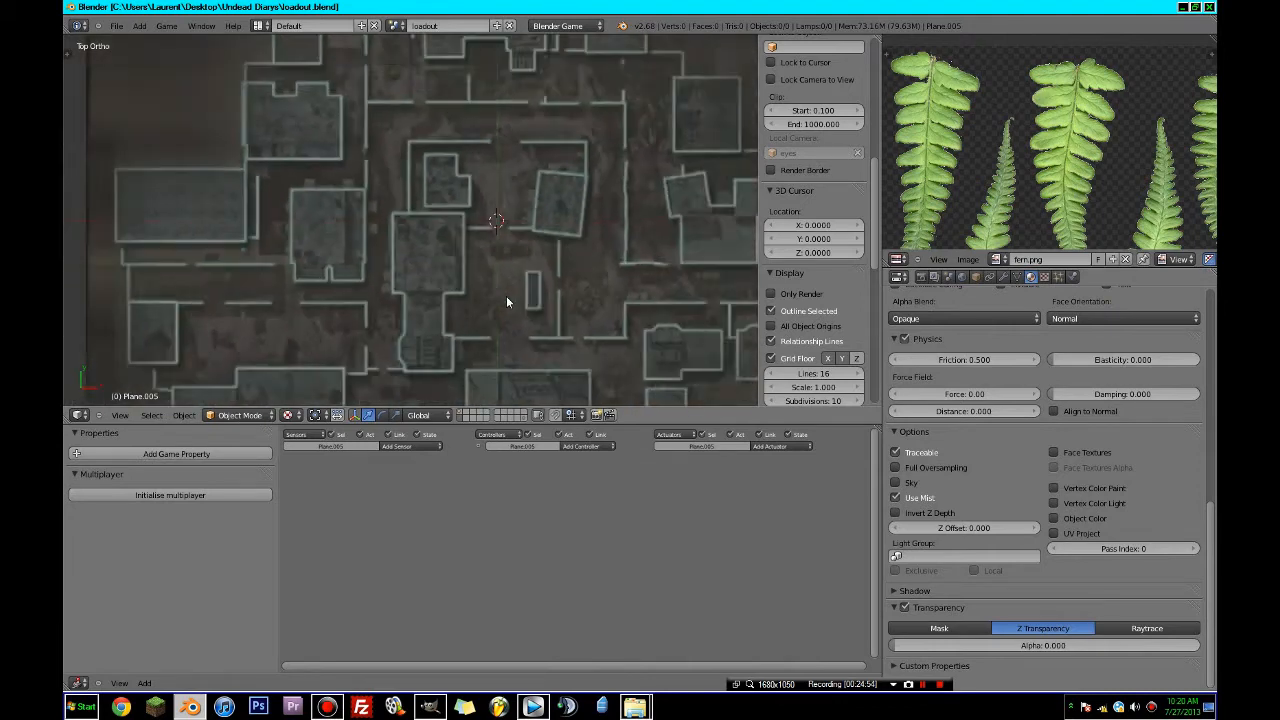
pyautogui.scroll(-3, 506, 300)
pyautogui.keyDown('shift'); pyautogui.moveTo(506, 296); pyautogui.dragTo(403, 296, button='middle'); pyautogui.keyUp('shift')
pyautogui.scroll(1, 480, 248)
pyautogui.keyDown('shift'); pyautogui.moveTo(542, 211); pyautogui.dragTo(534, 253, button='middle'); pyautogui.keyUp('shift')
pyautogui.scroll(-4, 546, 300)
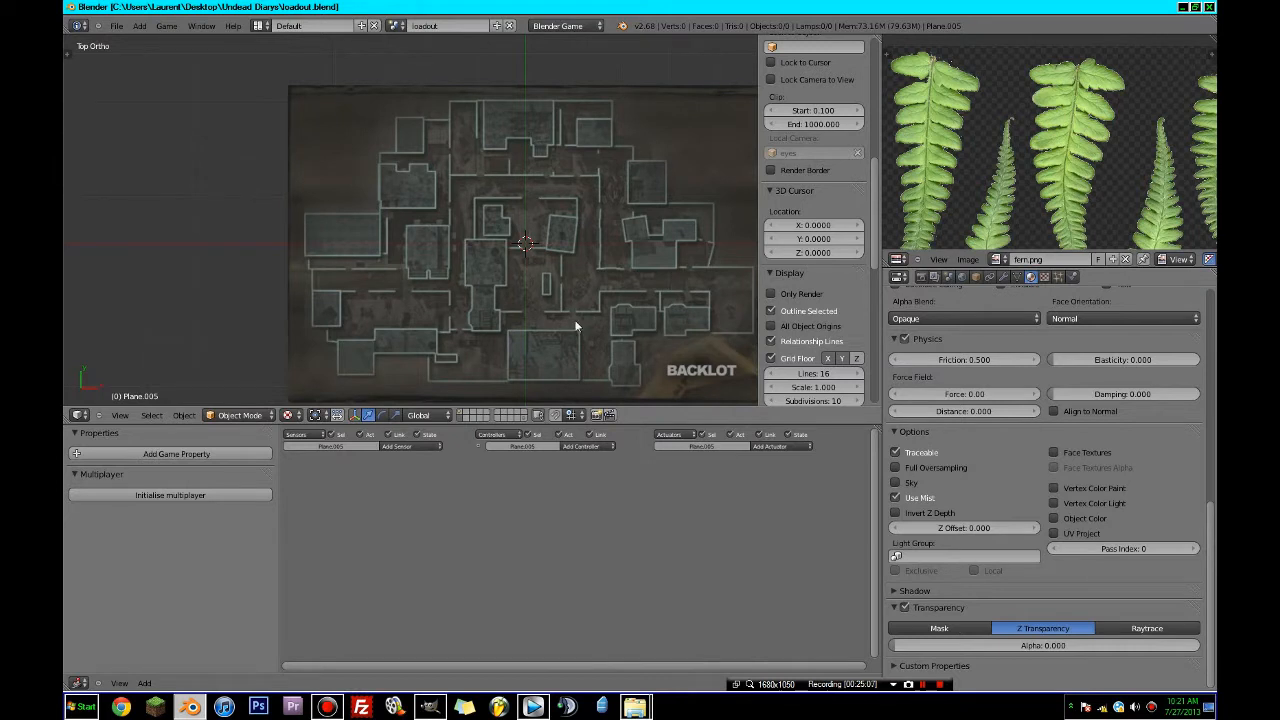
pyautogui.moveTo(341, 700)
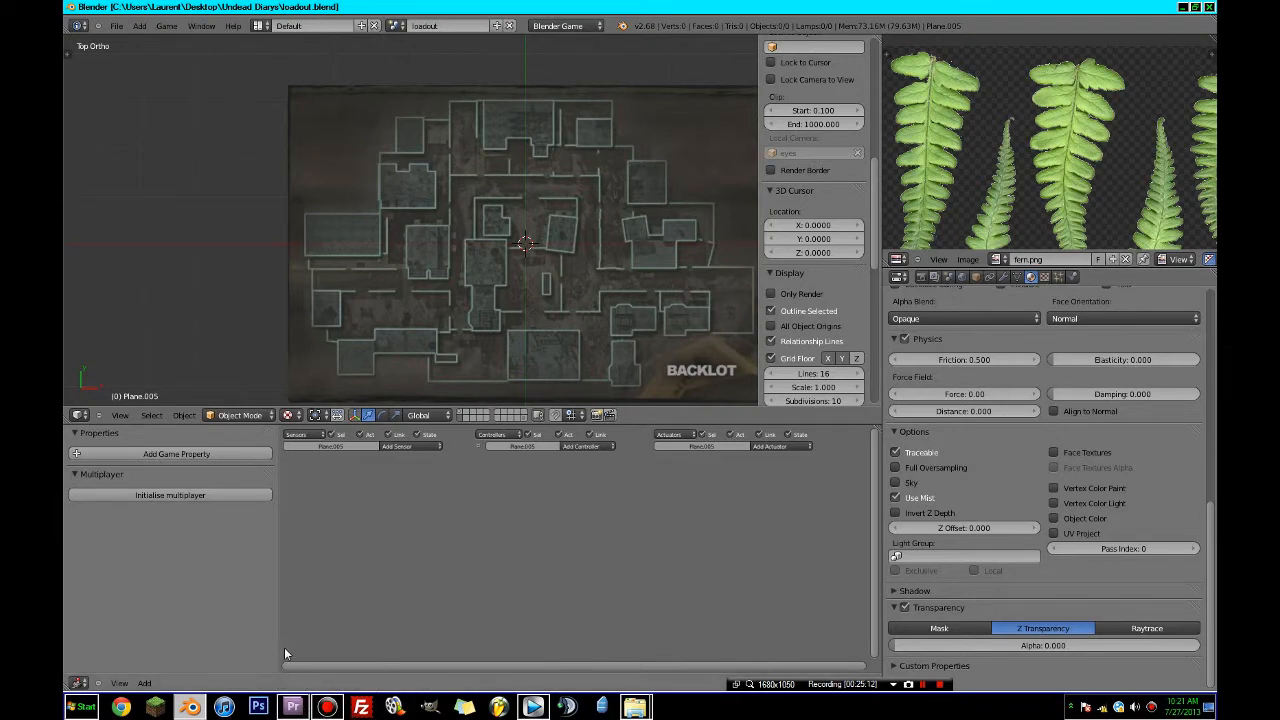
pyautogui.click(327, 707)
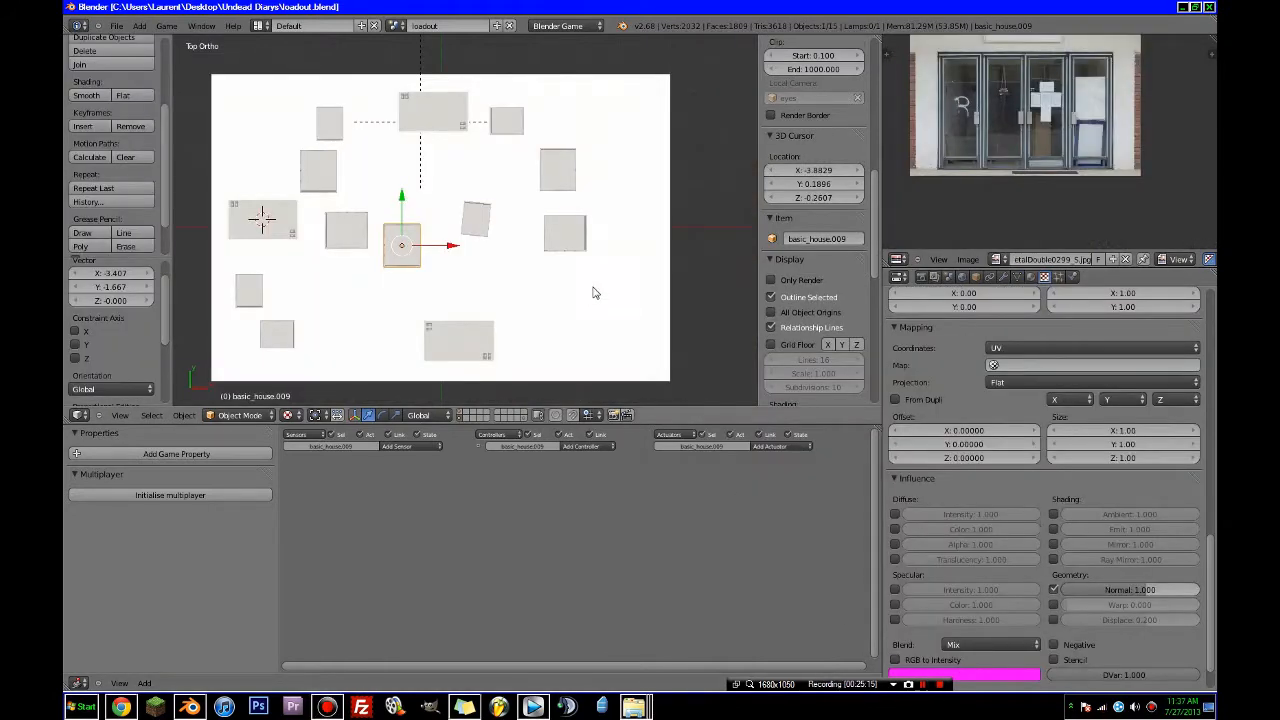
# - View the placed buildings in perspective and briefly run the game twice to check them
pyautogui.moveTo(591, 289); pyautogui.dragTo(572, 175, button='middle')
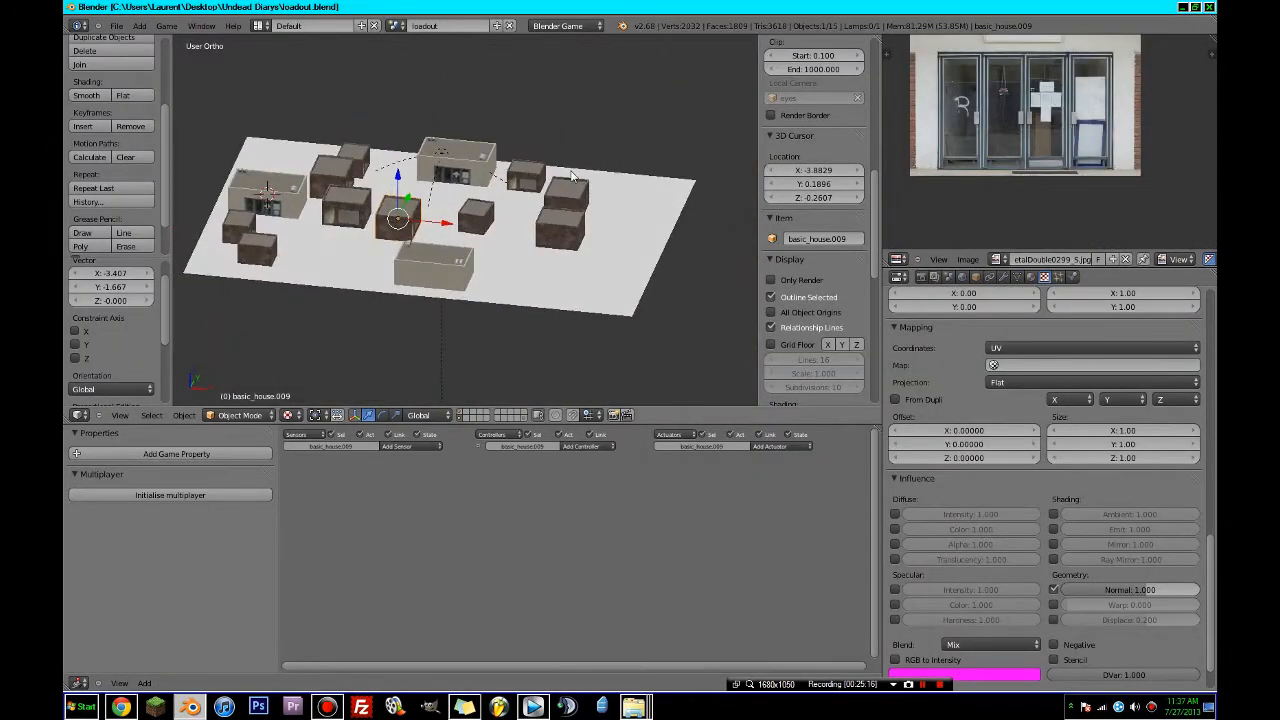
pyautogui.press('p')
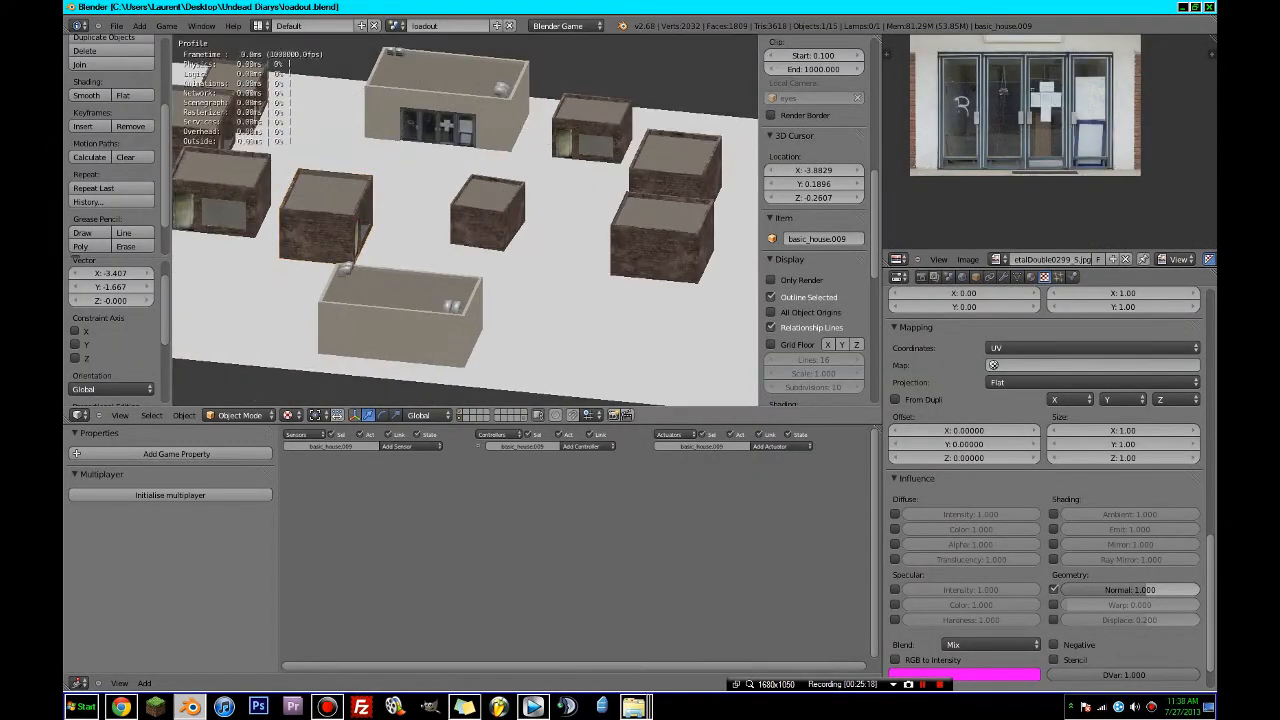
pyautogui.press('Escape')
pyautogui.scroll(-4, 515, 206)
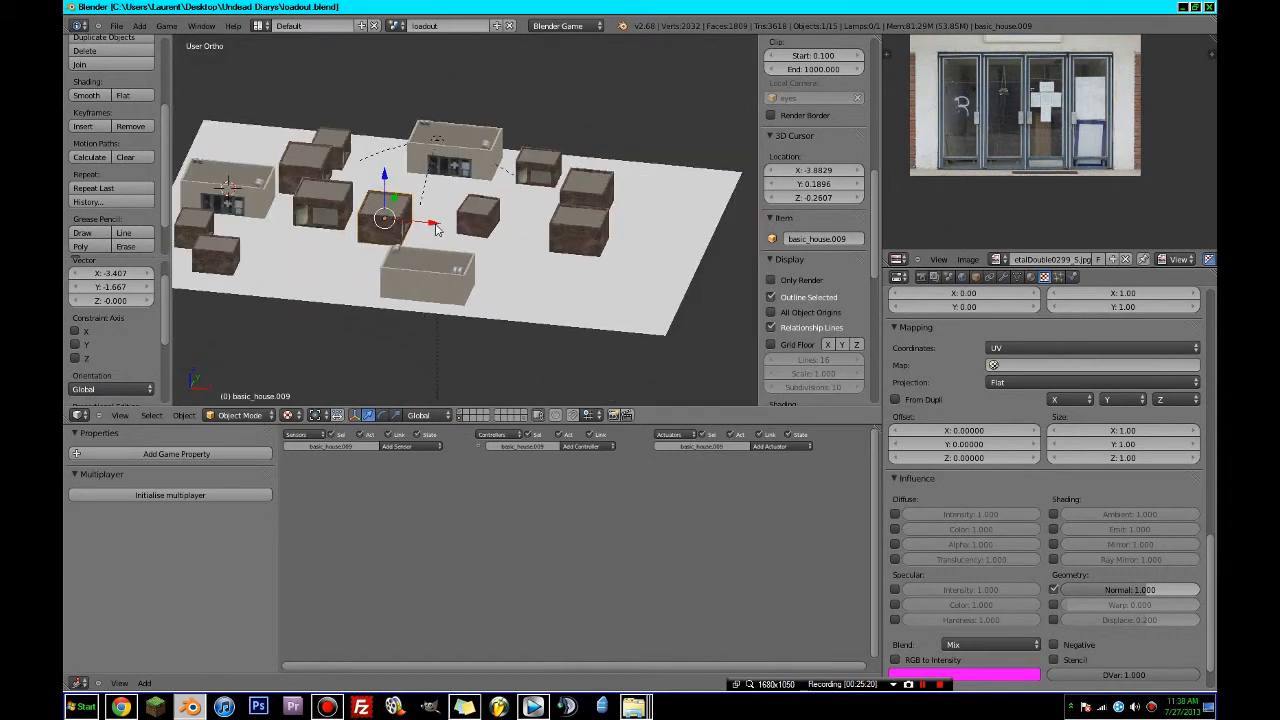
pyautogui.press('p')
pyautogui.press('Escape')
# - Compare the building outlines with the Backlot map in wireframe top view, and save over loadout.blend
pyautogui.press('KP_7')
pyautogui.scroll(-4, 486, 219)
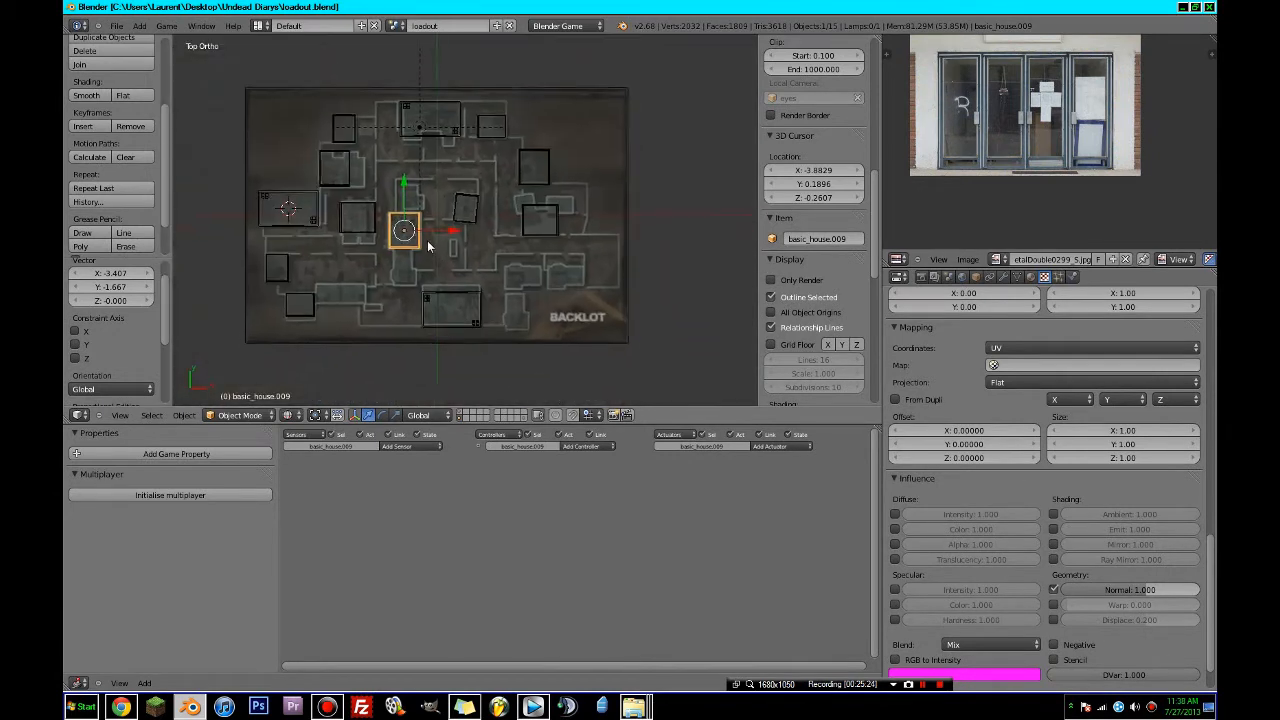
pyautogui.scroll(3, 427, 246)
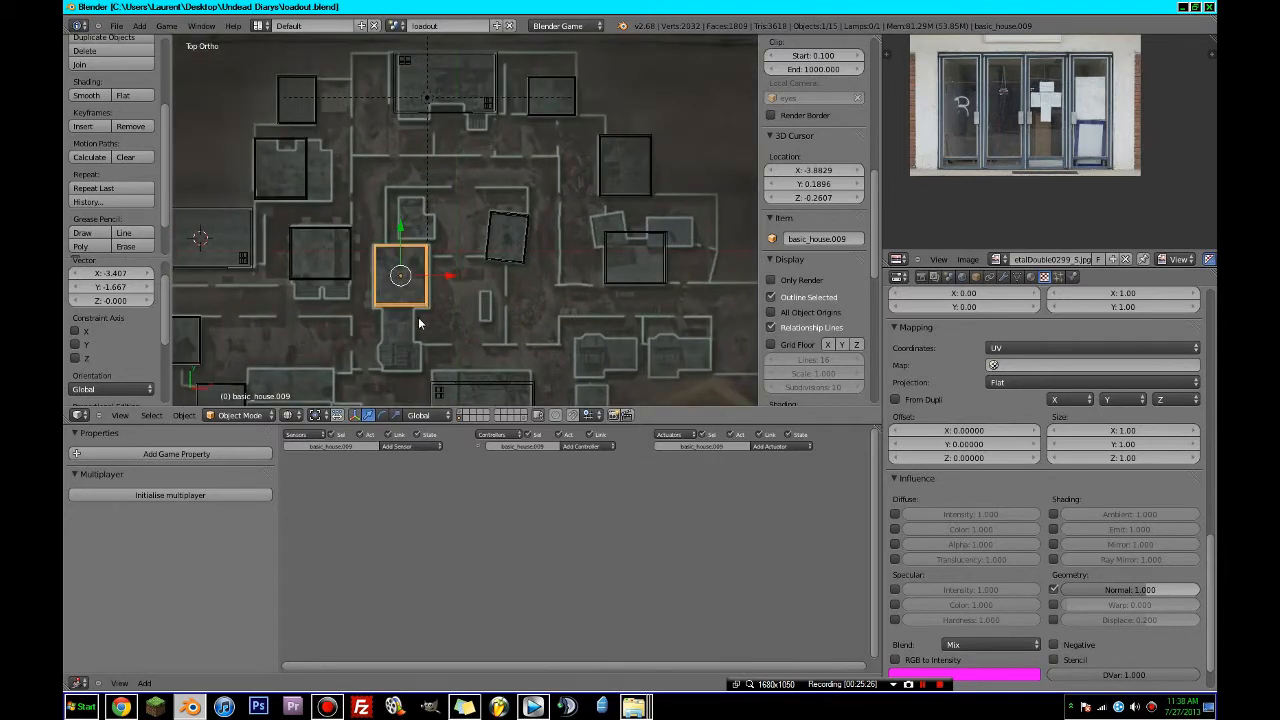
pyautogui.keyDown('shift'); pyautogui.moveTo(421, 323); pyautogui.dragTo(450, 372, button='middle'); pyautogui.keyUp('shift')
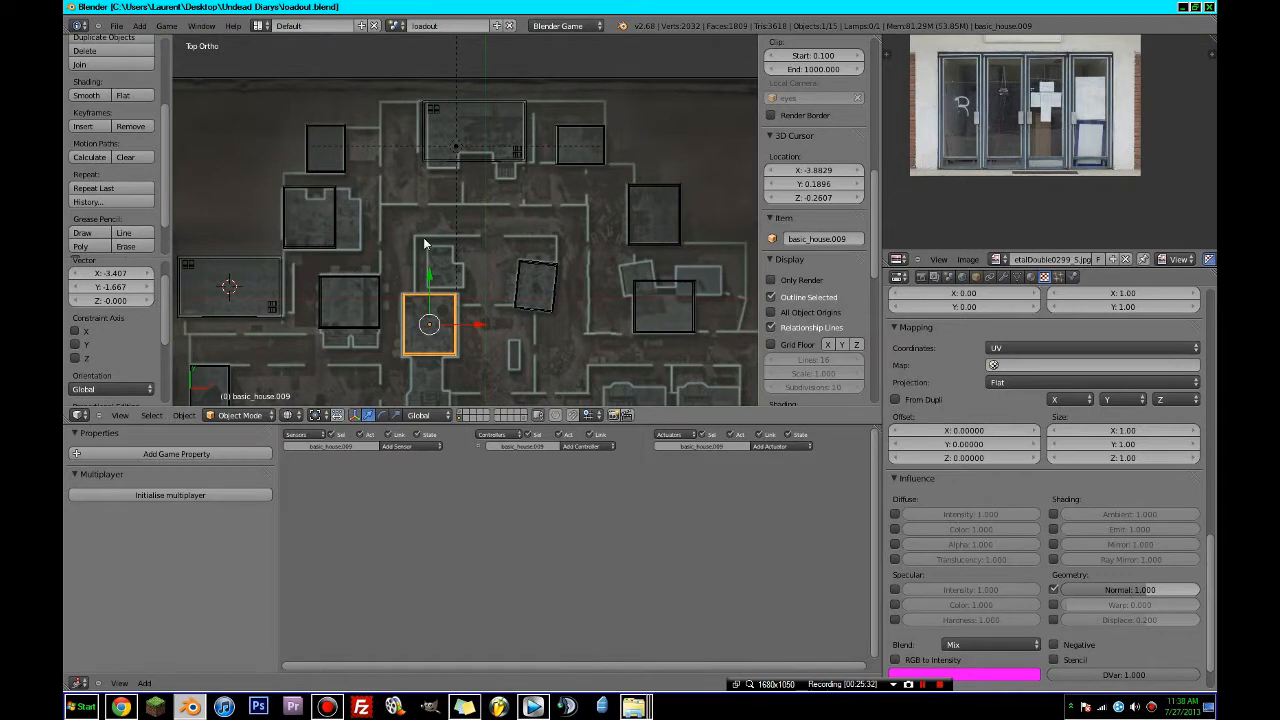
pyautogui.keyDown('shift'); pyautogui.moveTo(436, 247); pyautogui.dragTo(486, 311, button='middle'); pyautogui.keyUp('shift')
pyautogui.hotkey('ctrl', 's')
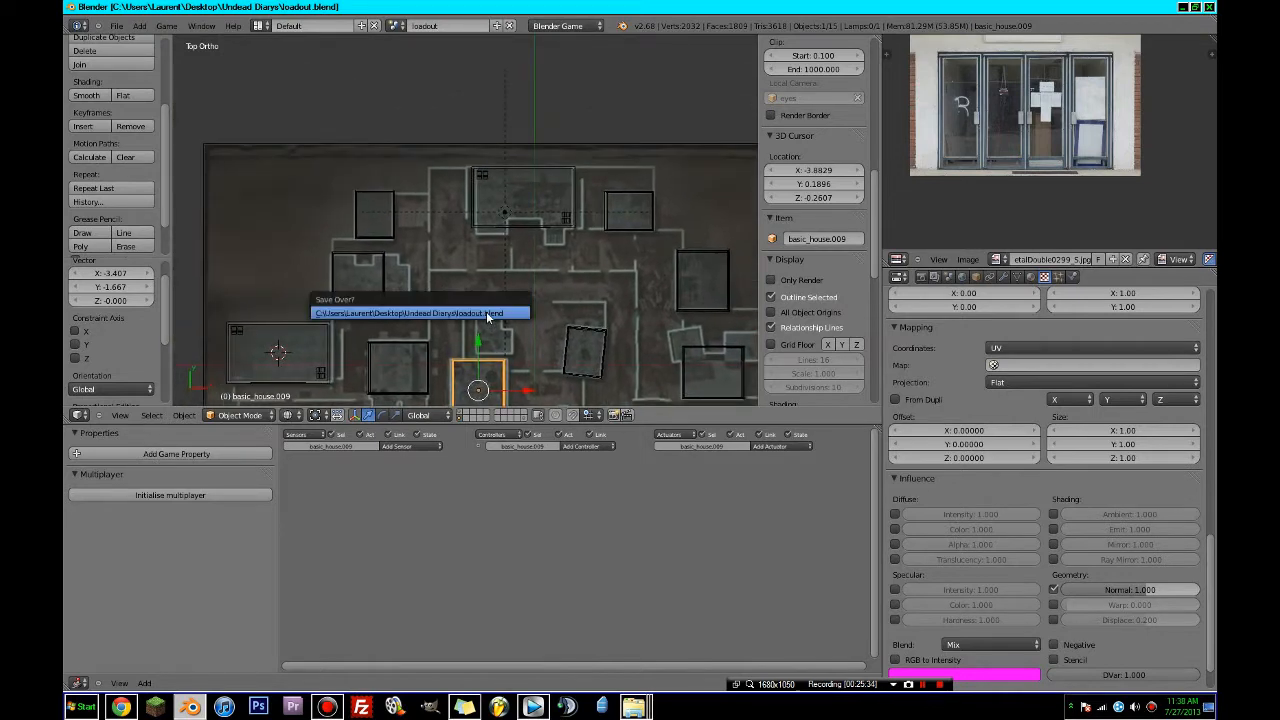
pyautogui.click(486, 311)
# - Examine the lower and eastern areas of the Backlot map against the placed building outlines
pyautogui.keyDown('shift'); pyautogui.moveTo(549, 336); pyautogui.dragTo(433, 186, button='middle'); pyautogui.keyUp('shift')
pyautogui.keyDown('shift'); pyautogui.moveTo(501, 296); pyautogui.dragTo(530, 232, button='middle'); pyautogui.keyUp('shift')
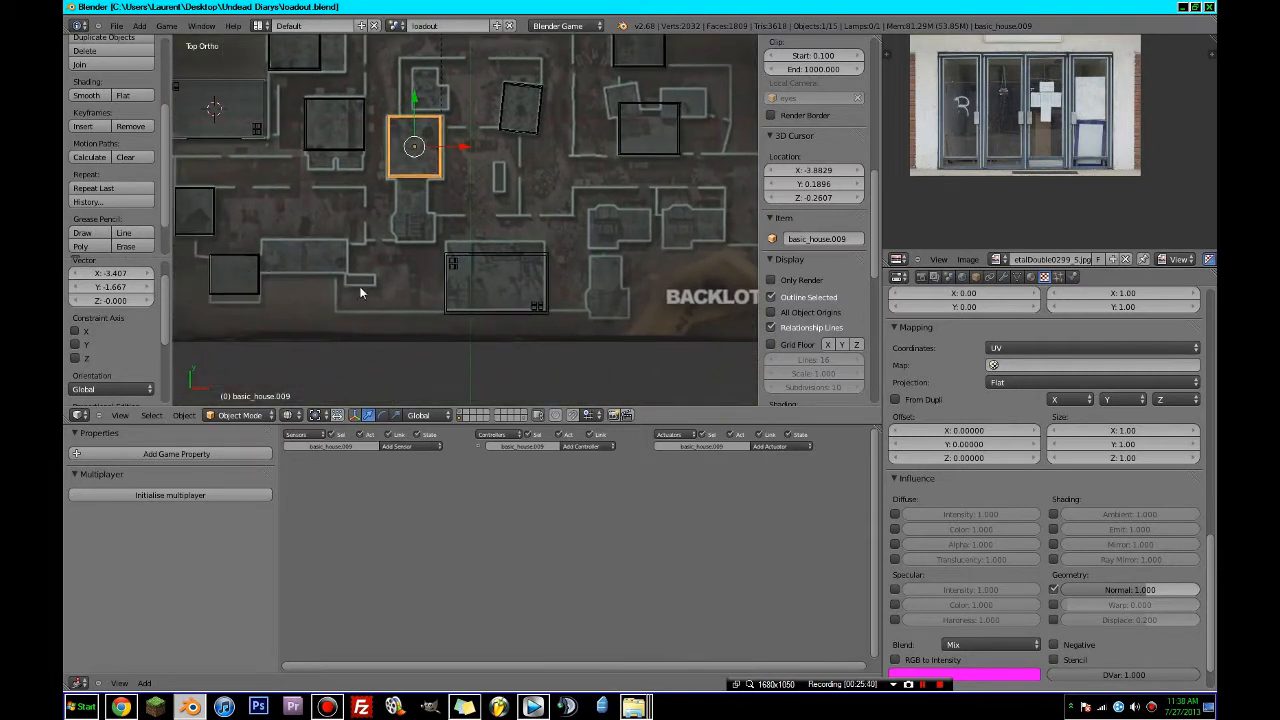
pyautogui.keyDown('shift'); pyautogui.moveTo(361, 292); pyautogui.dragTo(245, 338, button='middle'); pyautogui.keyUp('shift')
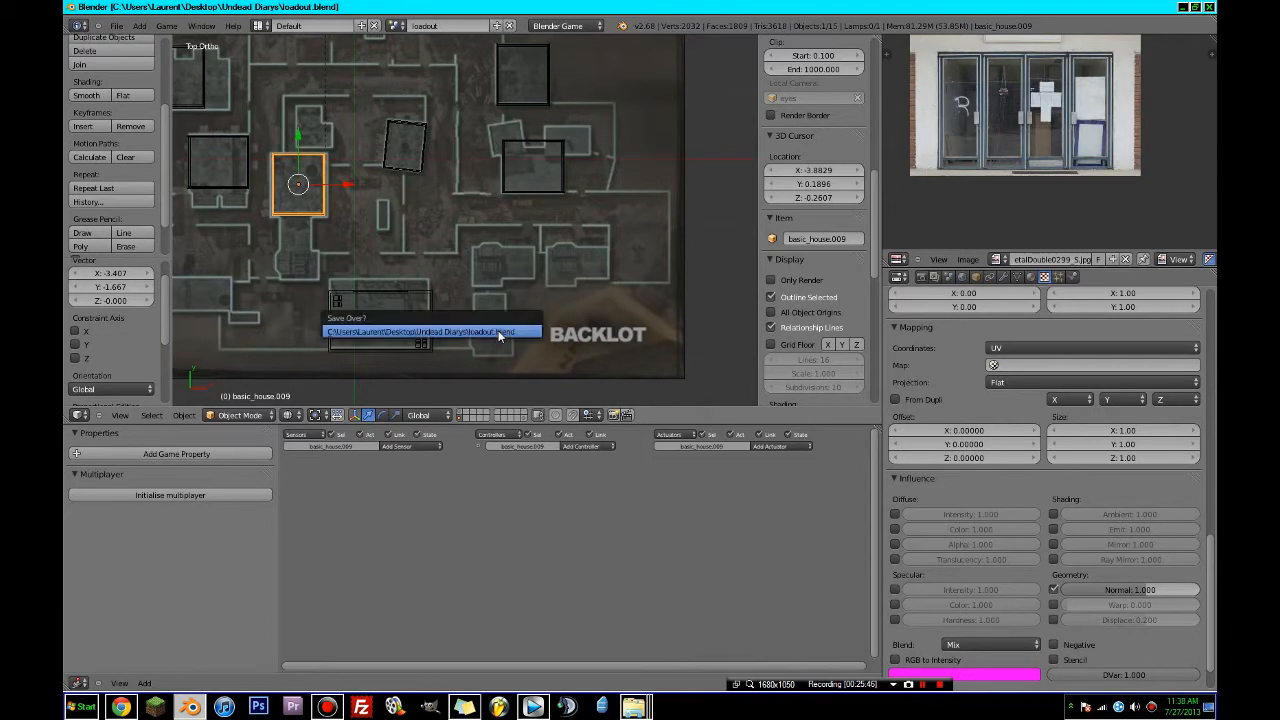
pyautogui.scroll(-3, 438, 221)
pyautogui.scroll(4, 419, 277)
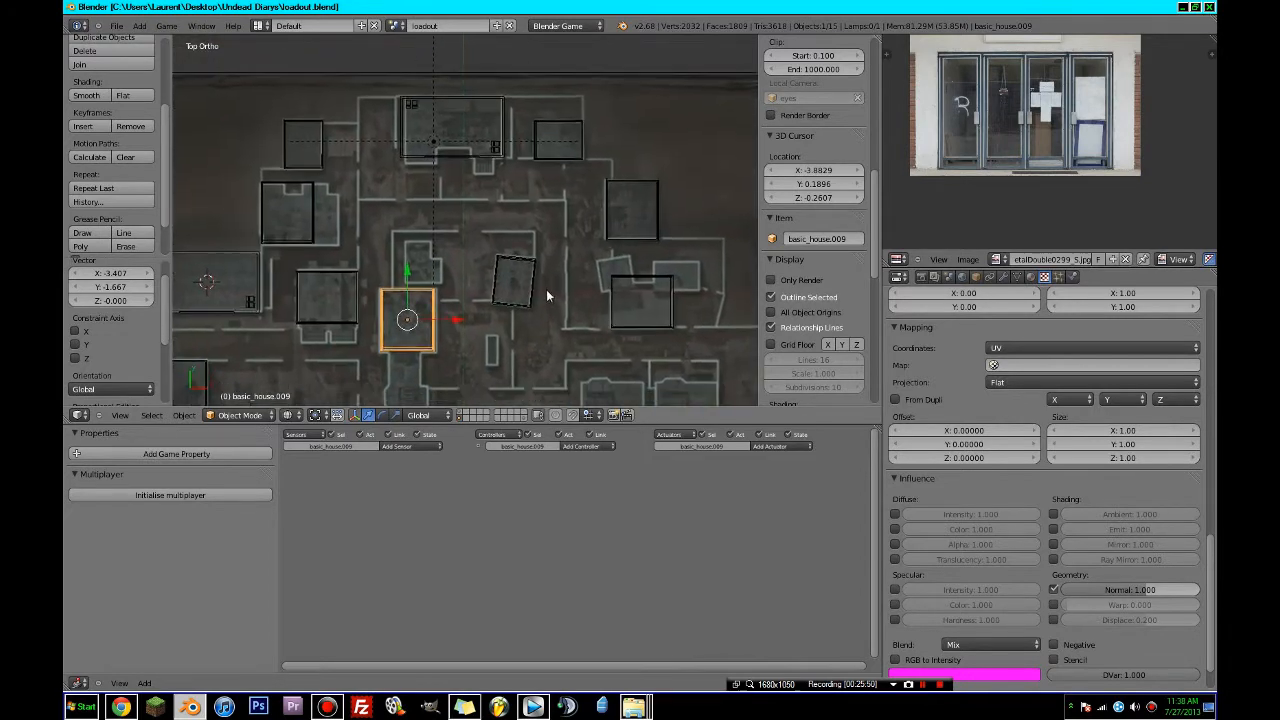
pyautogui.scroll(-2, 654, 351)
# - Switch the viewport back to textured shading and view the building layout in perspective
pyautogui.moveTo(464, 322); pyautogui.dragTo(480, 188, button='middle')
pyautogui.click(288, 415)
pyautogui.click(330, 352)
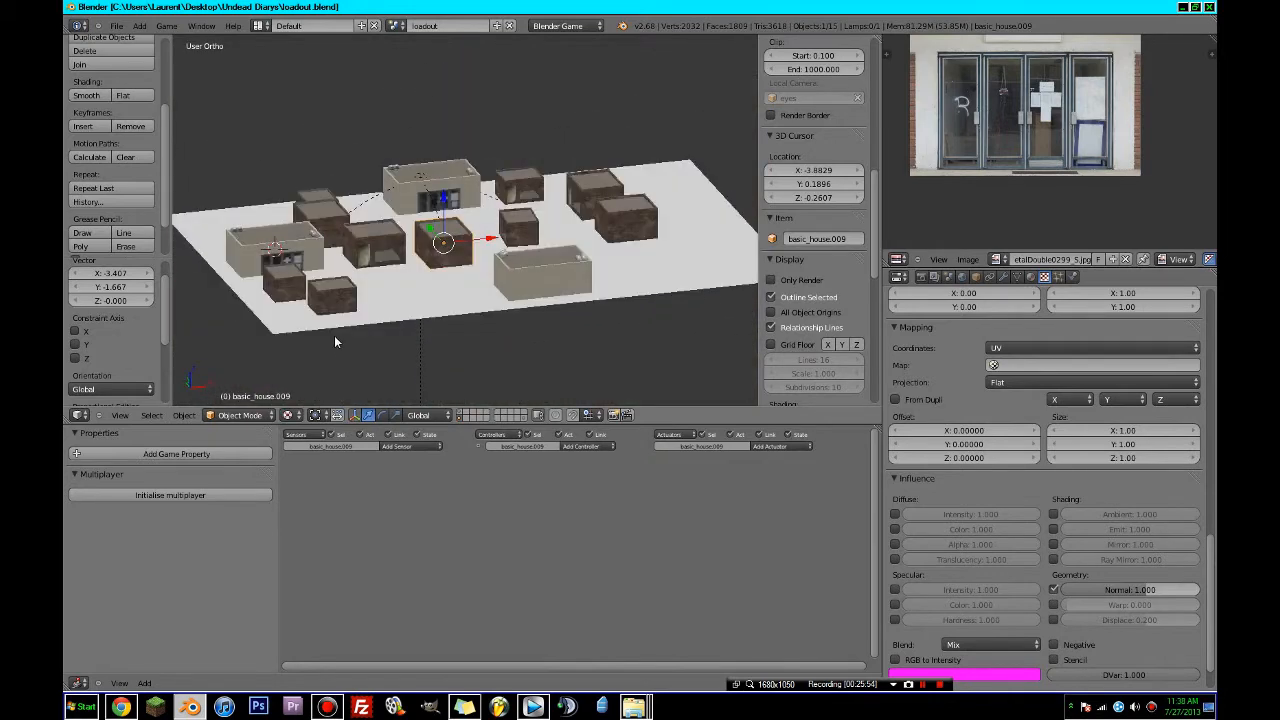
# - Select the original basic_house brick building and show its material settings to examine the brick material up close
pyautogui.scroll(5, 480, 320)
pyautogui.scroll(6, 584, 316)
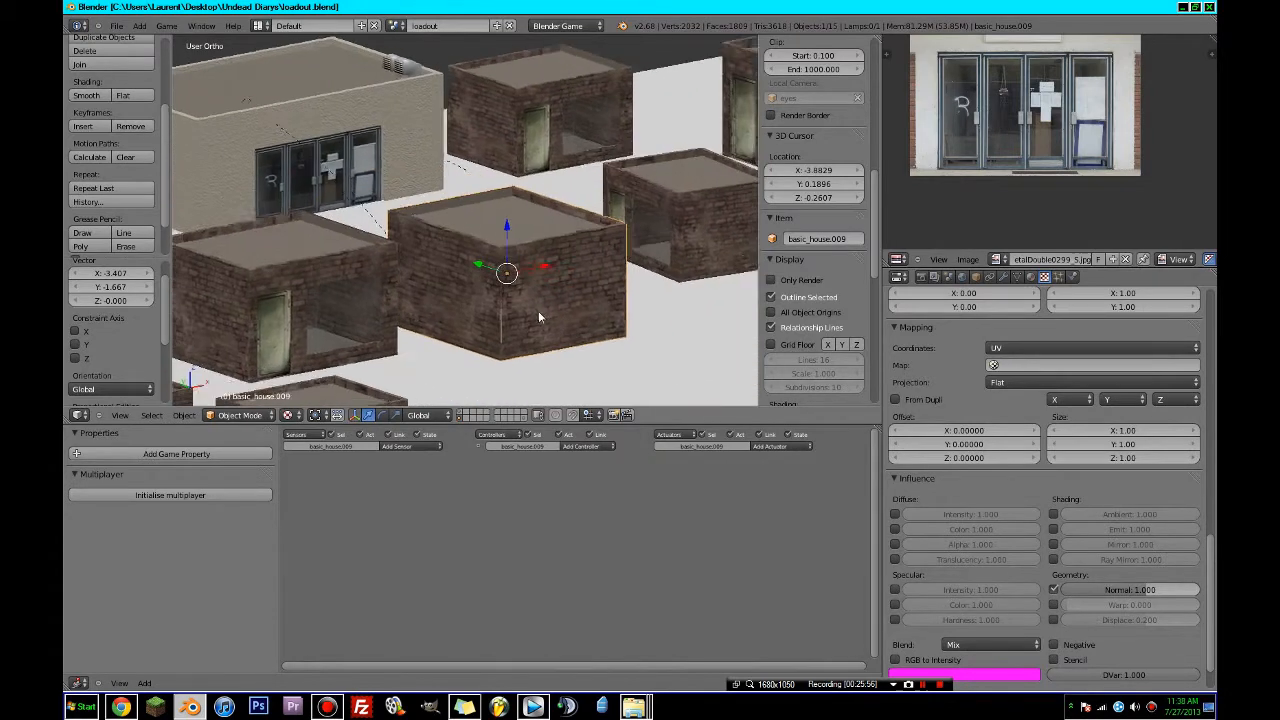
pyautogui.scroll(3, 477, 165)
pyautogui.rightClick(475, 148)
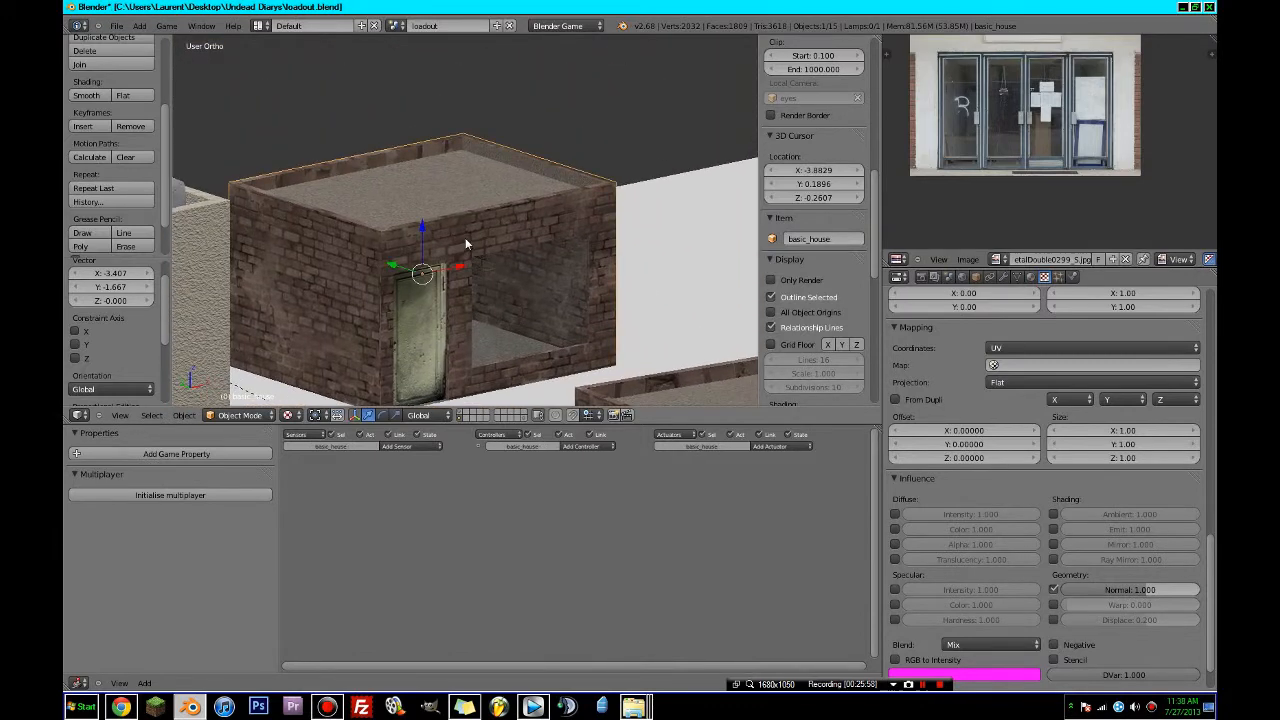
pyautogui.click(1032, 277)
pyautogui.scroll(3, 611, 291)
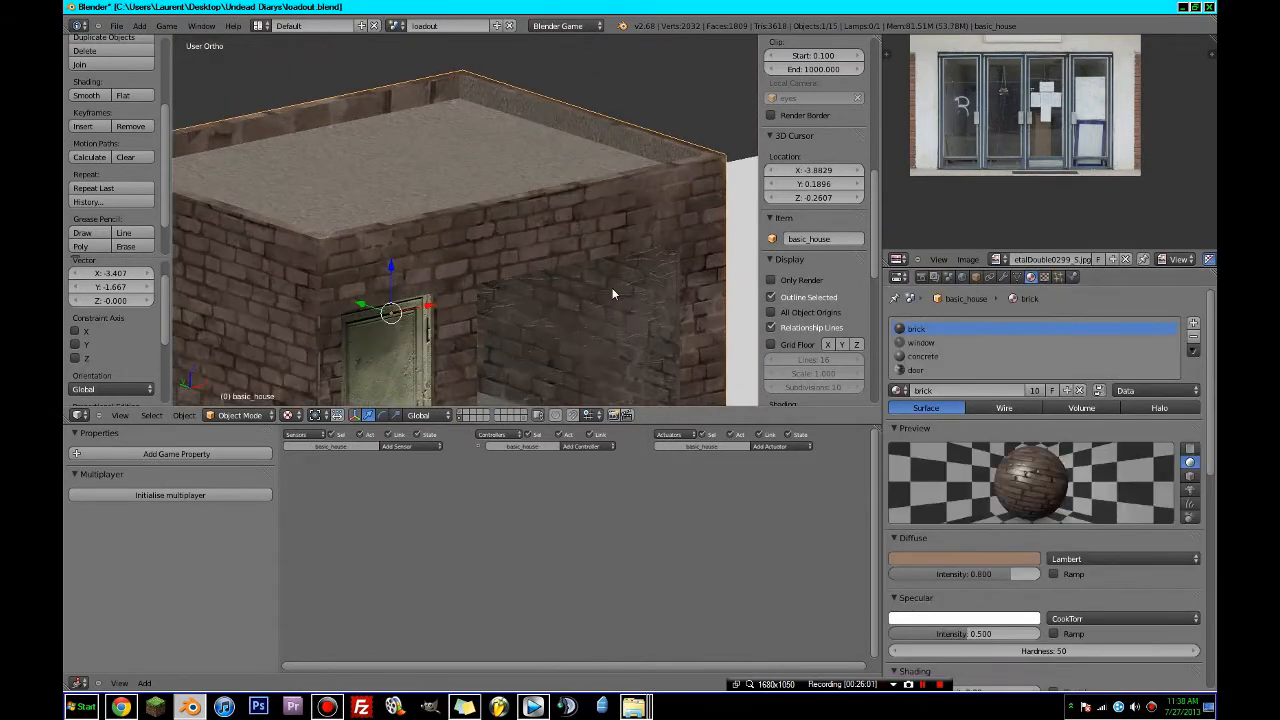
# - Examine the metal door and the brick walls of basic_house up close from several angles
pyautogui.scroll(-2, 622, 308)
pyautogui.moveTo(637, 334); pyautogui.dragTo(418, 331, button='middle')
pyautogui.keyDown('shift'); pyautogui.moveTo(613, 379); pyautogui.dragTo(435, 241, button='middle'); pyautogui.keyUp('shift')
pyautogui.scroll(3, 488, 275)
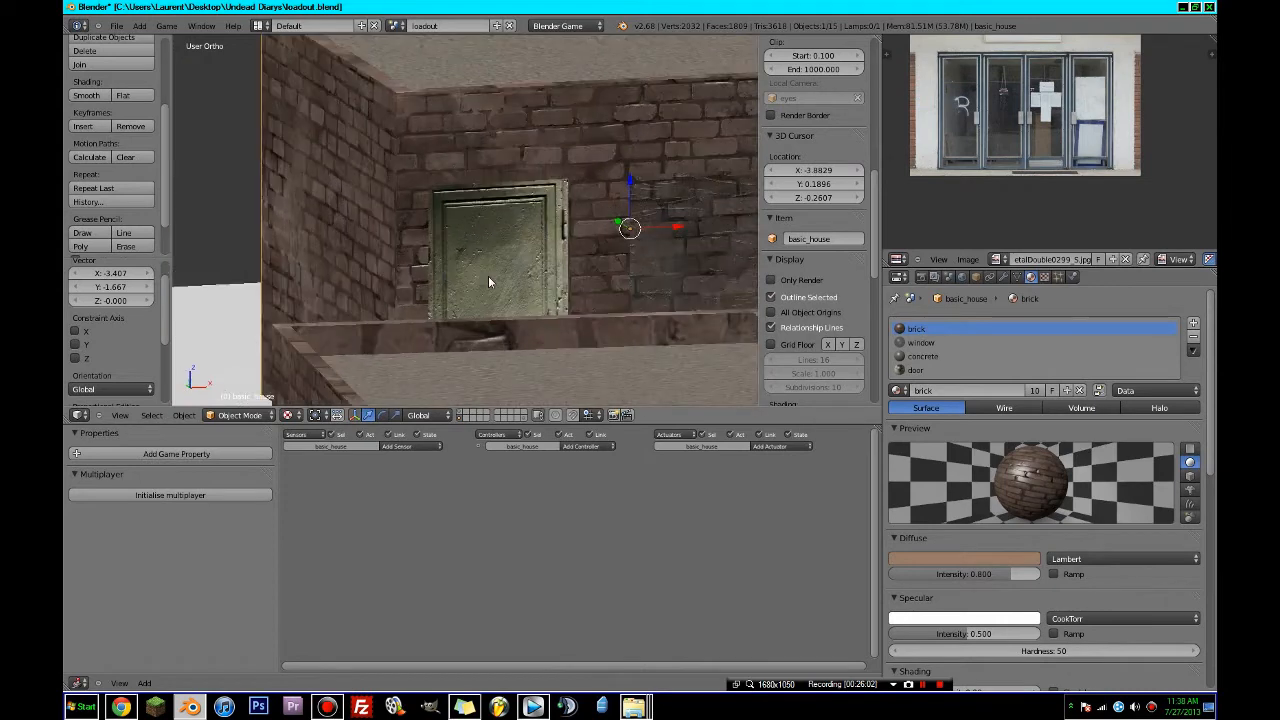
pyautogui.scroll(-3, 488, 275)
pyautogui.moveTo(488, 275); pyautogui.dragTo(439, 238, button='middle')
pyautogui.scroll(2, 521, 334)
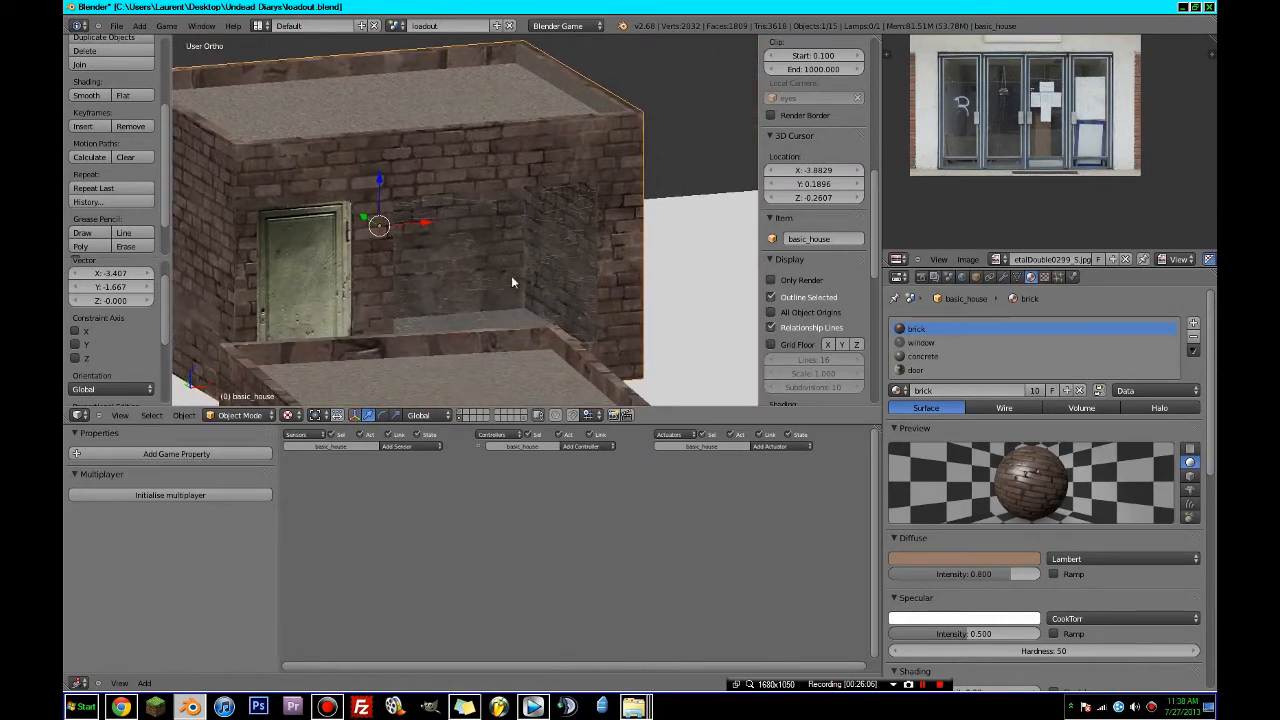
pyautogui.scroll(2, 538, 289)
pyautogui.scroll(-1, 538, 289)
# - Review the window material's shading, game, physics and option settings on basic_house
pyautogui.click(899, 370)
pyautogui.scroll(-3, 1010, 480)
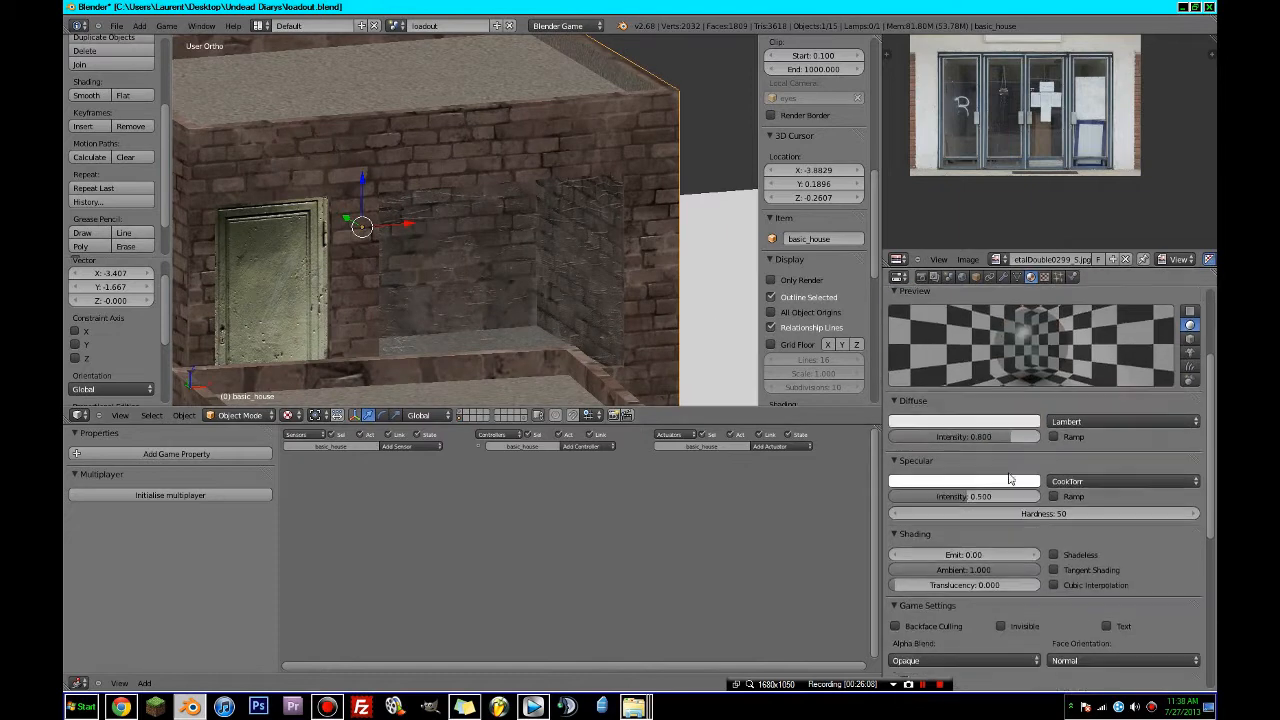
pyautogui.scroll(-3, 1010, 478)
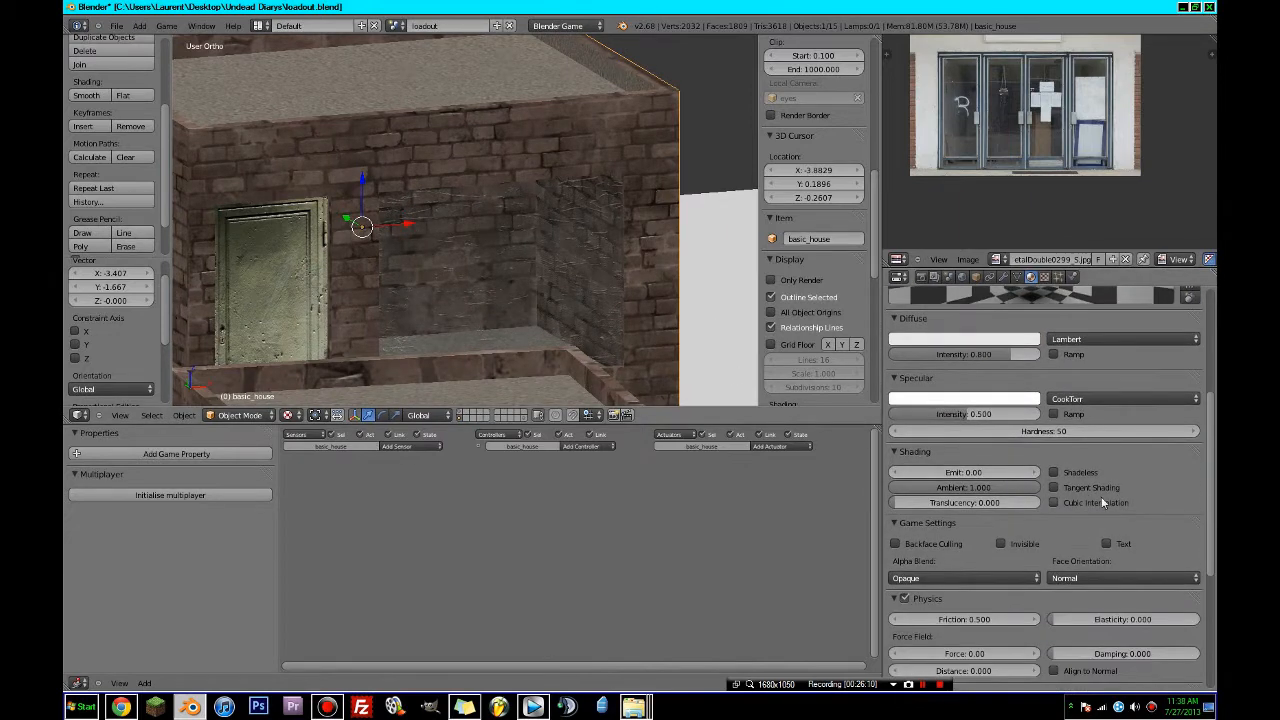
pyautogui.scroll(-7, 895, 622)
pyautogui.scroll(6, 858, 436)
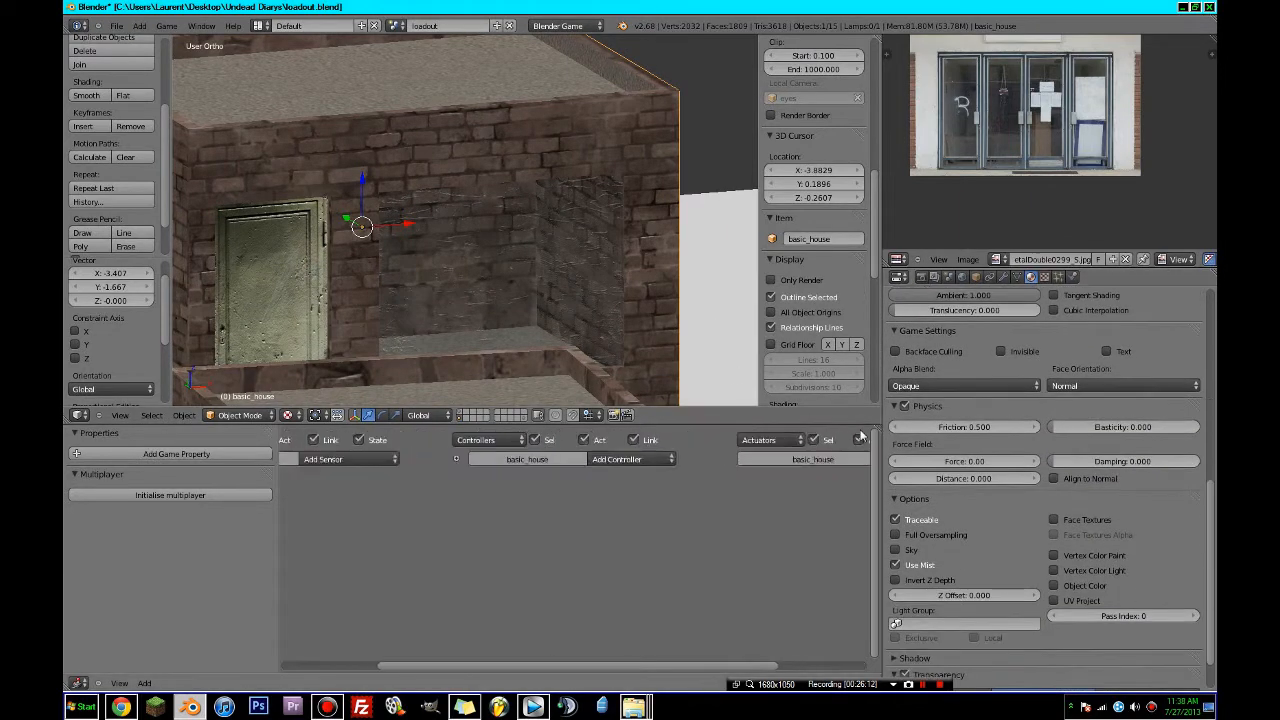
pyautogui.scroll(12, 971, 407)
pyautogui.scroll(-3, 527, 295)
# - Save the level over the existing loadout.blend file
pyautogui.scroll(-2, 527, 299)
pyautogui.moveTo(527, 299); pyautogui.dragTo(512, 371, button='middle')
pyautogui.hotkey('ctrl', 's')
pyautogui.click(460, 300)
# - Examine the store building's roof, its parapet and the vent units up close
pyautogui.scroll(-4, 458, 301)
pyautogui.scroll(8, 512, 365)
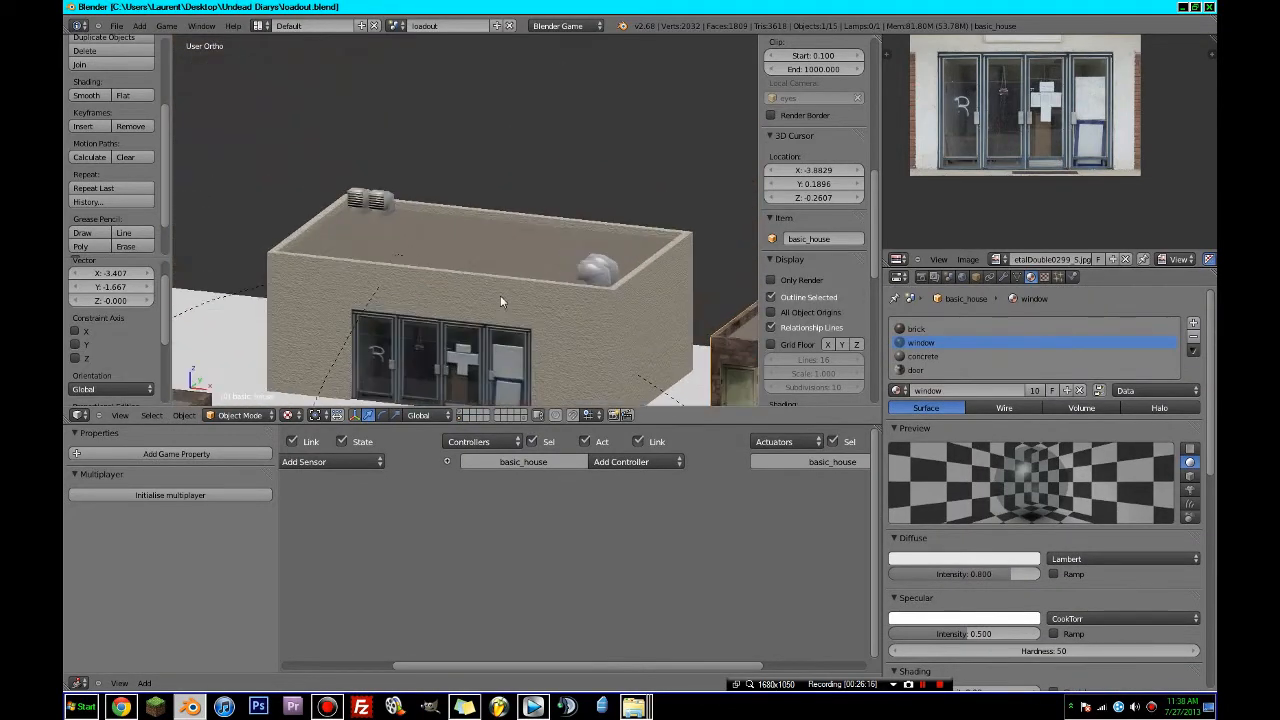
pyautogui.moveTo(397, 321); pyautogui.dragTo(583, 141, button='middle')
pyautogui.scroll(-2, 522, 190)
pyautogui.scroll(2, 561, 375)
pyautogui.scroll(4, 527, 230)
pyautogui.scroll(5, 360, 140)
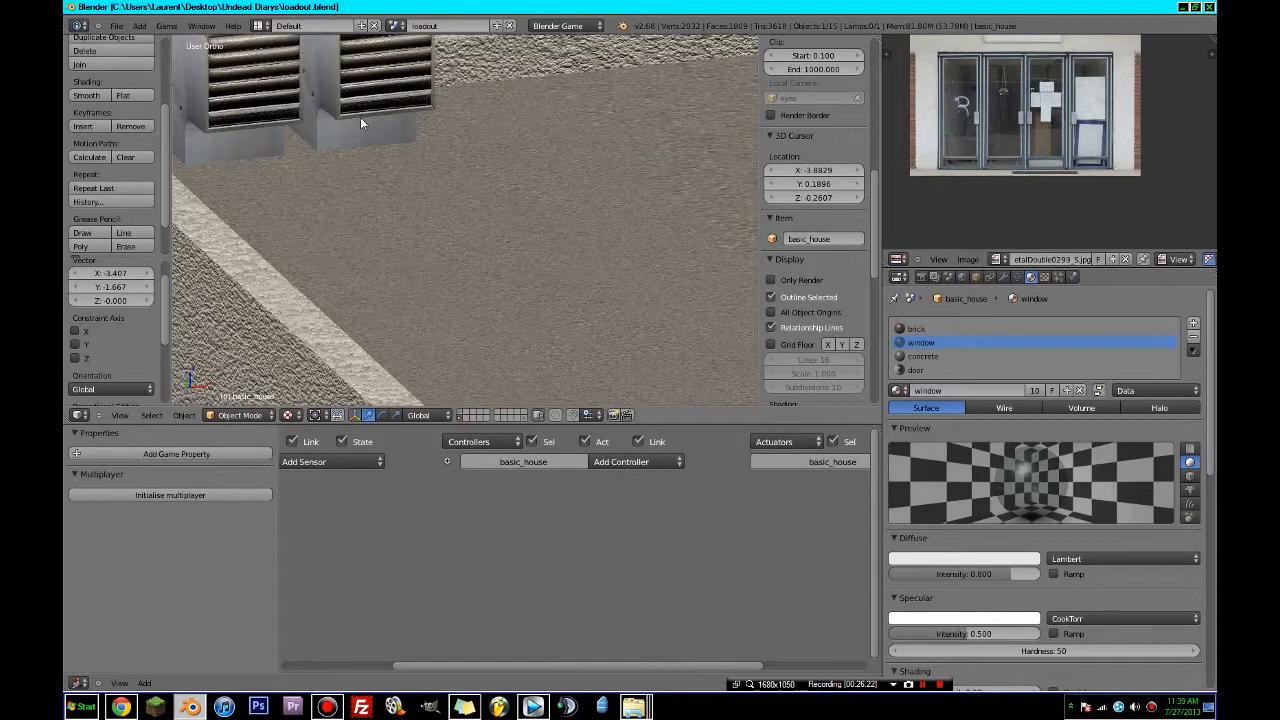
pyautogui.keyDown('shift'); pyautogui.moveTo(360, 117); pyautogui.dragTo(504, 288, button='middle'); pyautogui.keyUp('shift')
pyautogui.scroll(1, 504, 288)
pyautogui.scroll(-7, 460, 254)
pyautogui.scroll(-4, 460, 256)
# - Save over loadout.blend again and return to an overview of the whole building layout
pyautogui.hotkey('ctrl', 's')
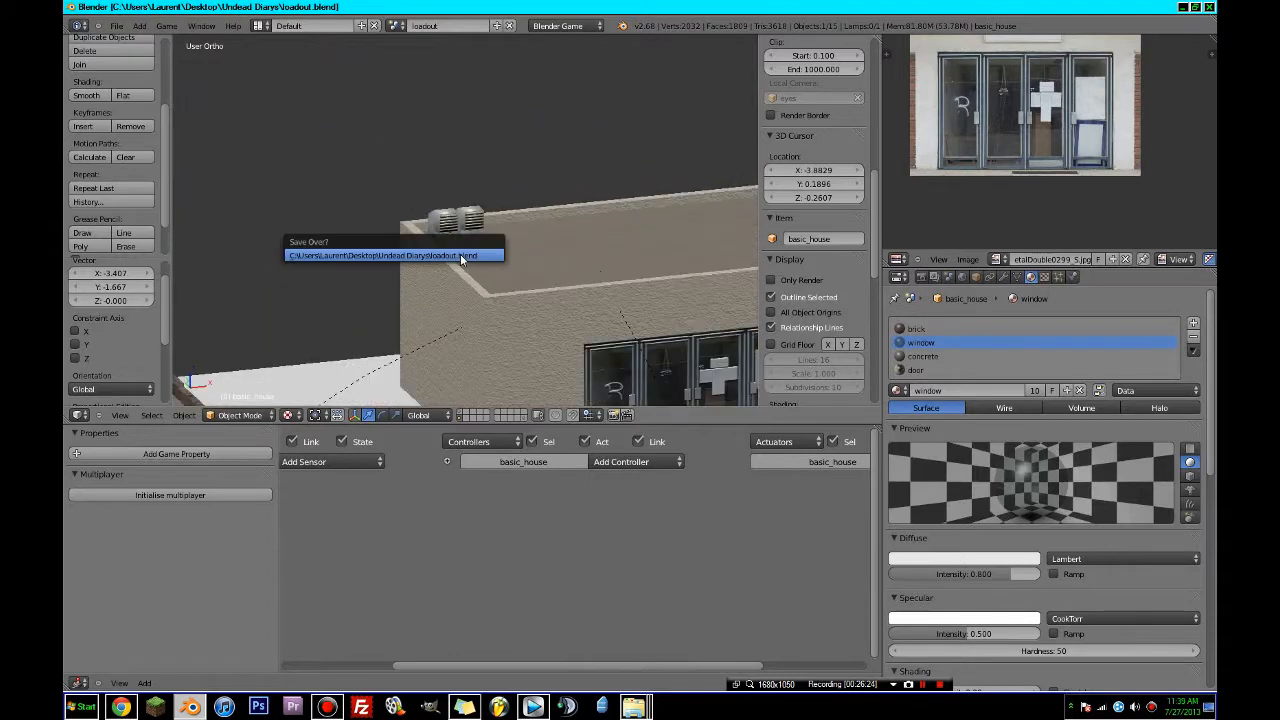
pyautogui.click(460, 257)
pyautogui.scroll(-8, 460, 256)
pyautogui.hotkey('ctrl', 's')
pyautogui.click(404, 258)
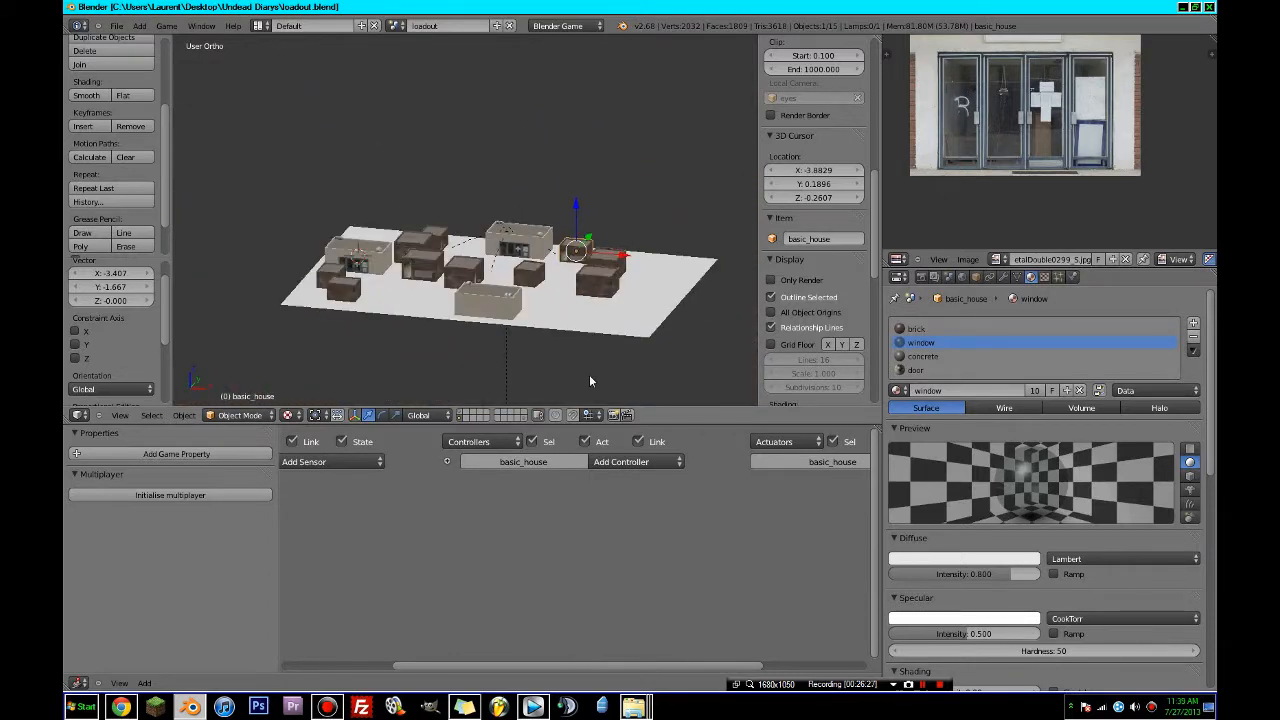
# - Switch to an empty layer and snap the 3D cursor to the scene center
pyautogui.click(466, 418)
pyautogui.hotkey('shift', 's')
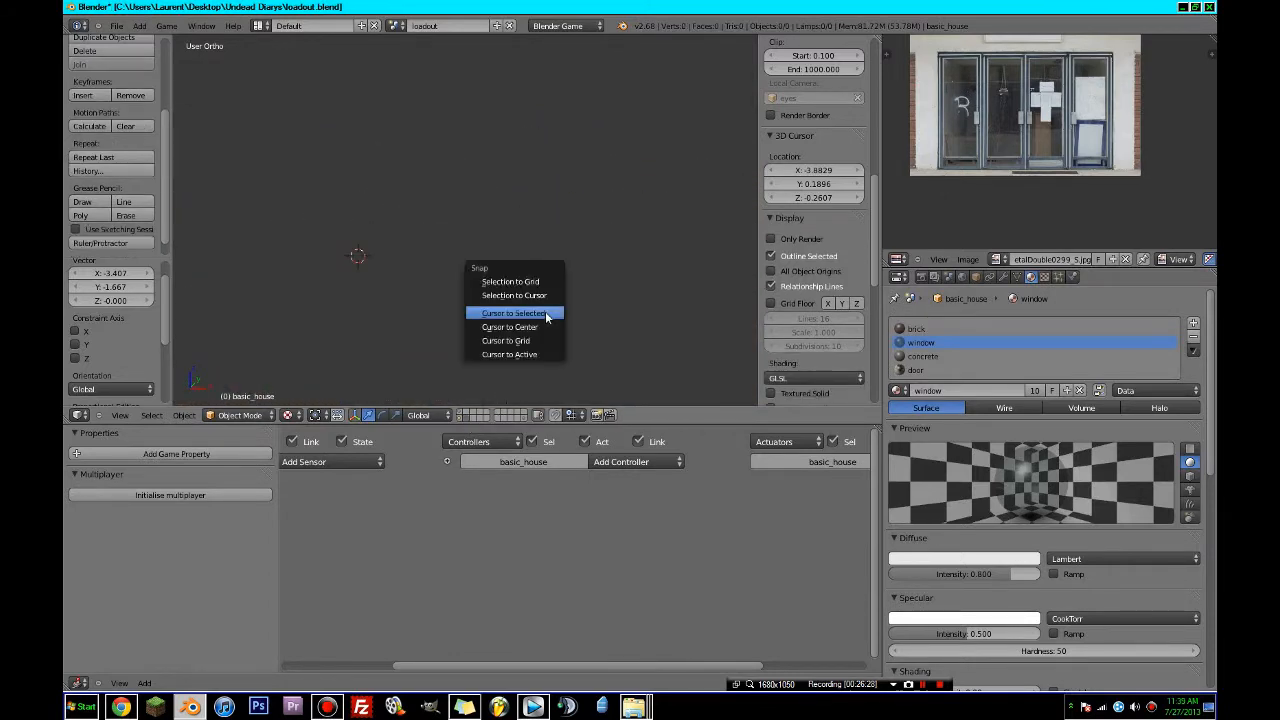
pyautogui.click(533, 319)
pyautogui.hotkey('shift', 's')
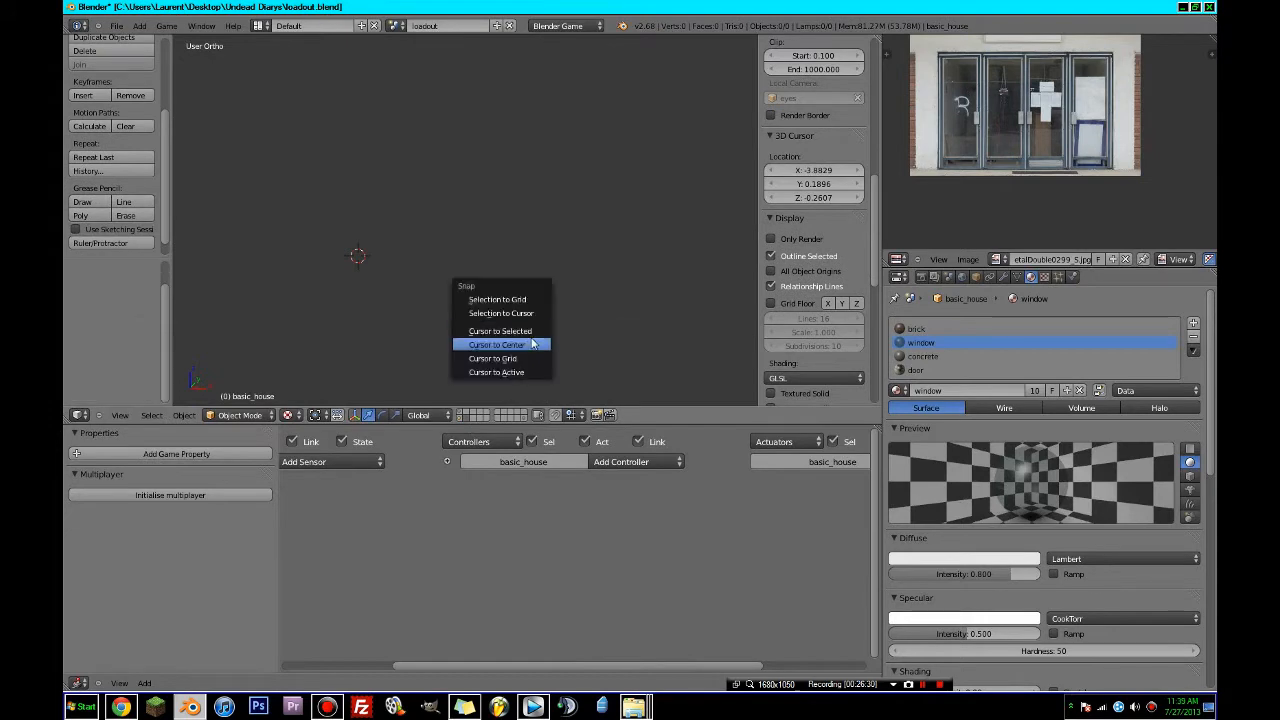
pyautogui.click(534, 341)
# - Remove the Backlot map background image in front view and add a new background image slot
pyautogui.press('KP_1')
pyautogui.scroll(4, 546, 323)
pyautogui.keyDown('shift'); pyautogui.moveTo(628, 278); pyautogui.dragTo(609, 343, button='middle'); pyautogui.keyUp('shift')
pyautogui.scroll(2, 609, 343)
pyautogui.scroll(-6, 800, 333)
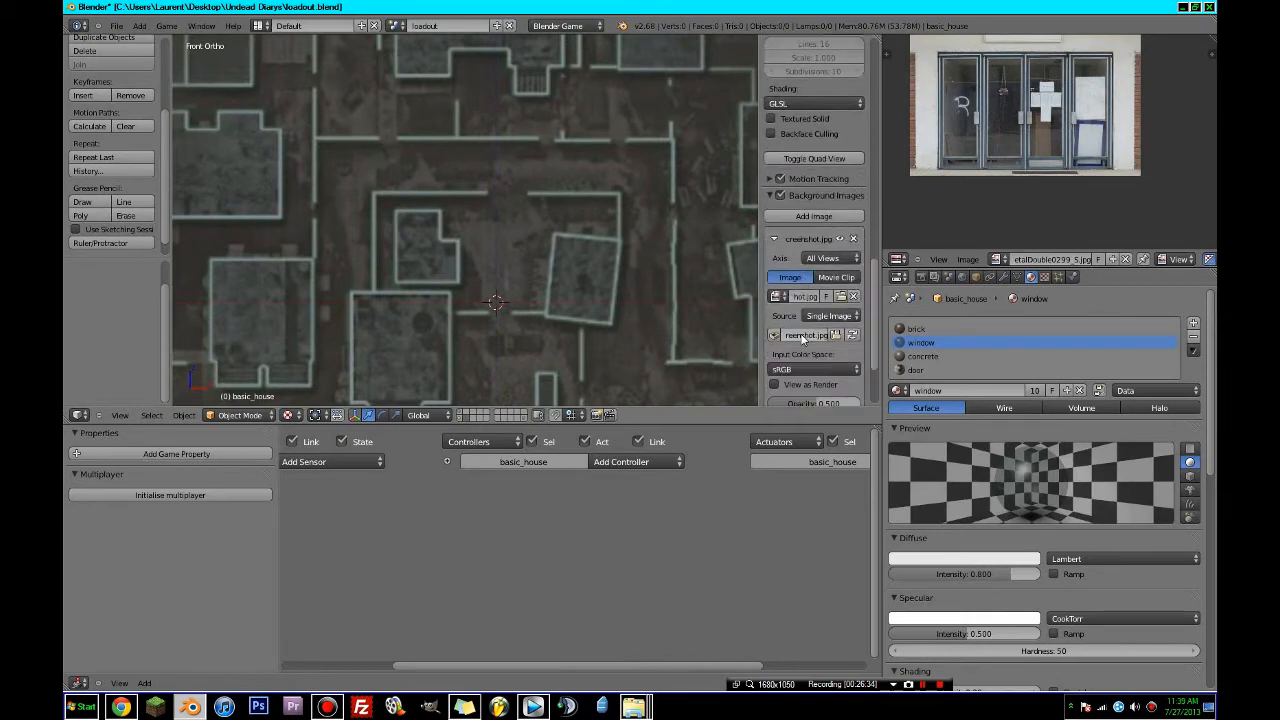
pyautogui.click(857, 239)
pyautogui.click(816, 217)
# - Load the 1990 Nissan 300ZX Turbo reference image from the Downloads folder as the background
pyautogui.click(830, 302)
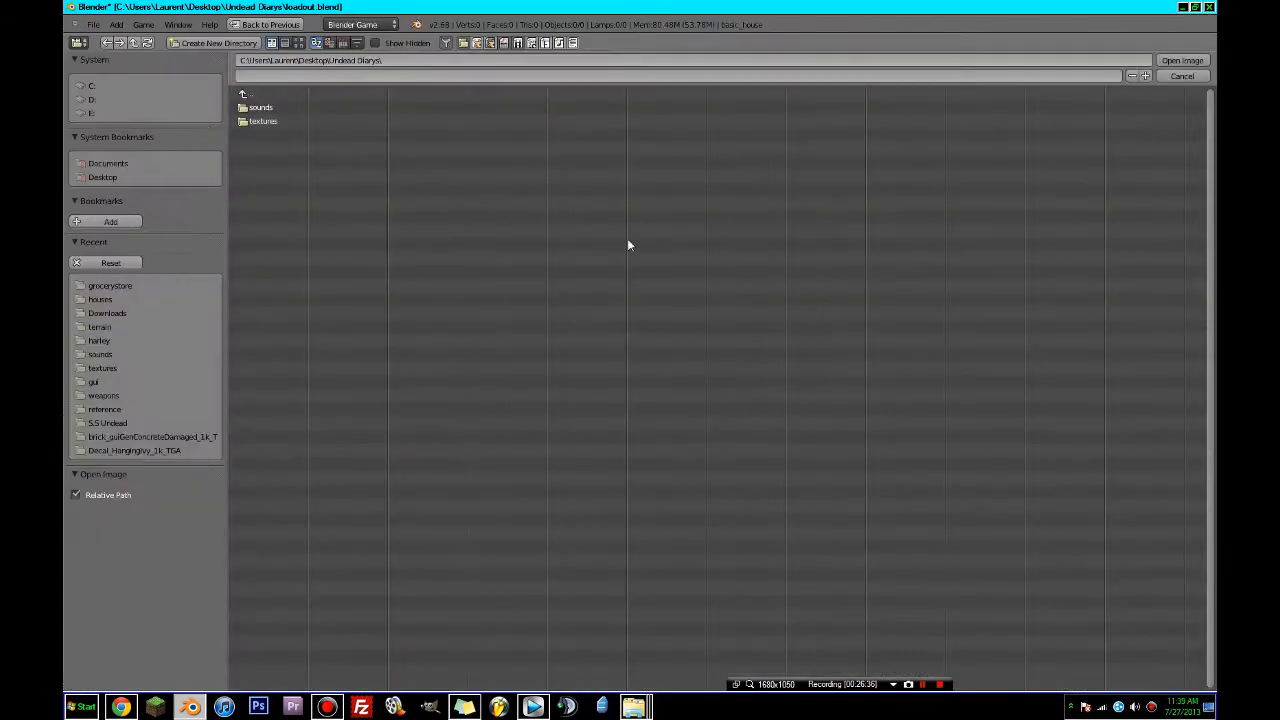
pyautogui.click(107, 313)
pyautogui.click(298, 43)
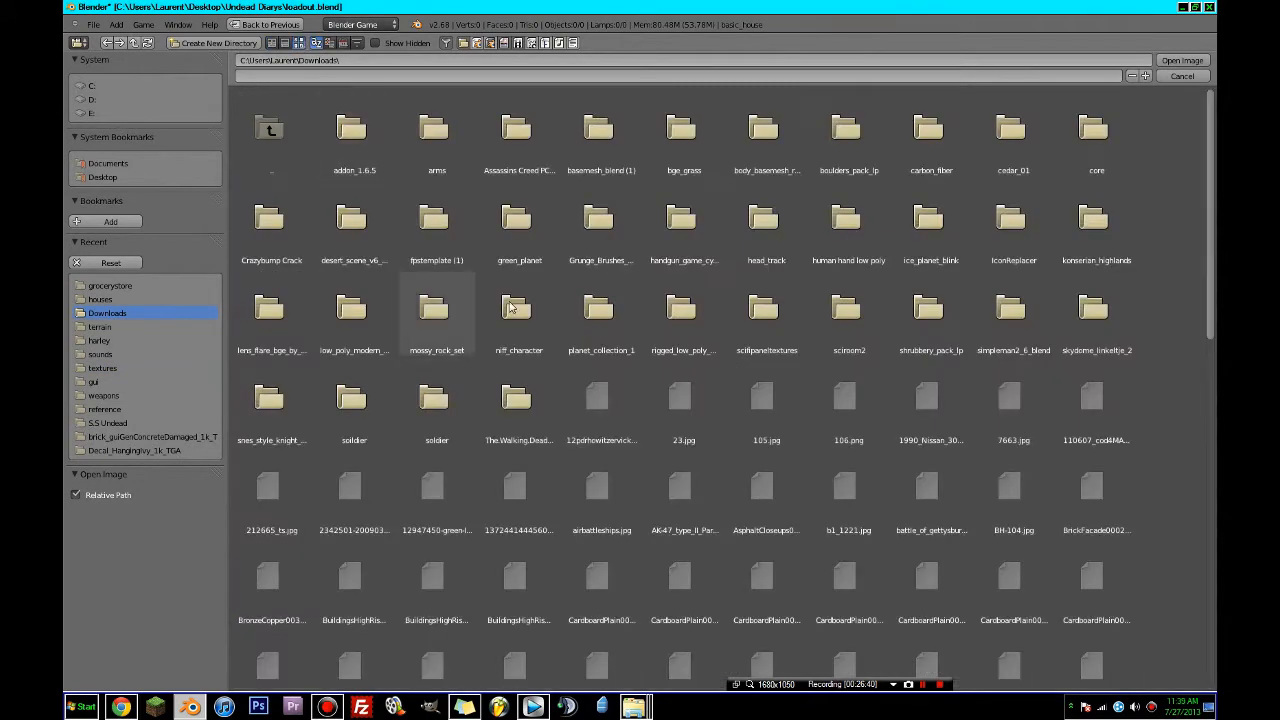
pyautogui.scroll(-1, 690, 355)
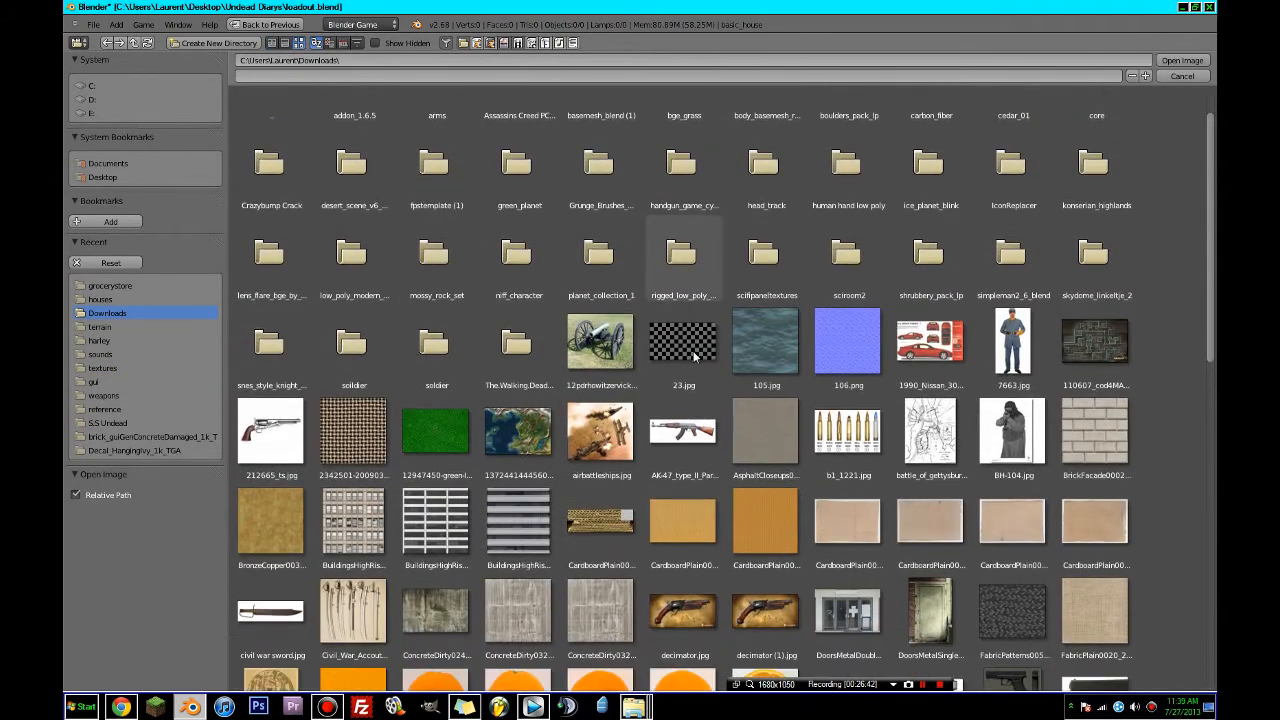
pyautogui.click(927, 350)
pyautogui.doubleClick(927, 350)
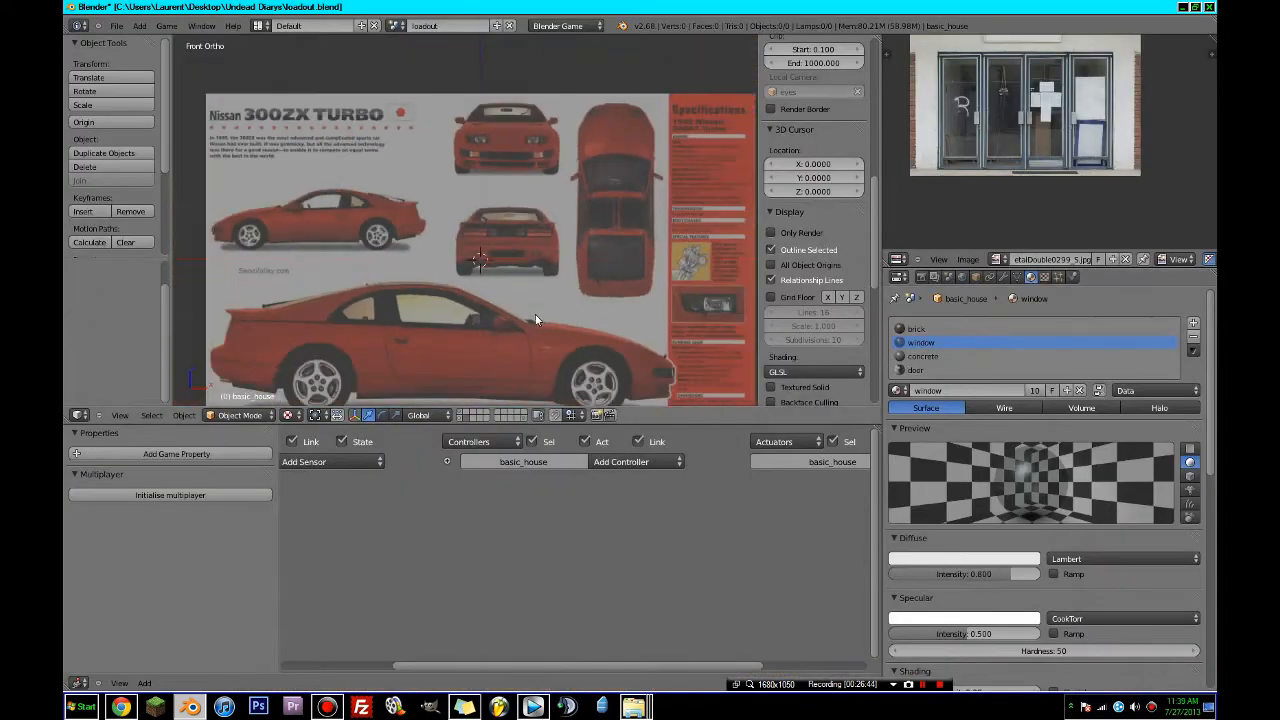
# - Examine the front, rear, side and top views of the car on the background reference
pyautogui.scroll(2, 536, 314)
pyautogui.keyDown('shift'); pyautogui.moveTo(543, 306); pyautogui.dragTo(624, 366, button='middle'); pyautogui.keyUp('shift')
pyautogui.scroll(-1, 508, 340)
pyautogui.scroll(-1, 624, 367)
pyautogui.scroll(2, 626, 298)
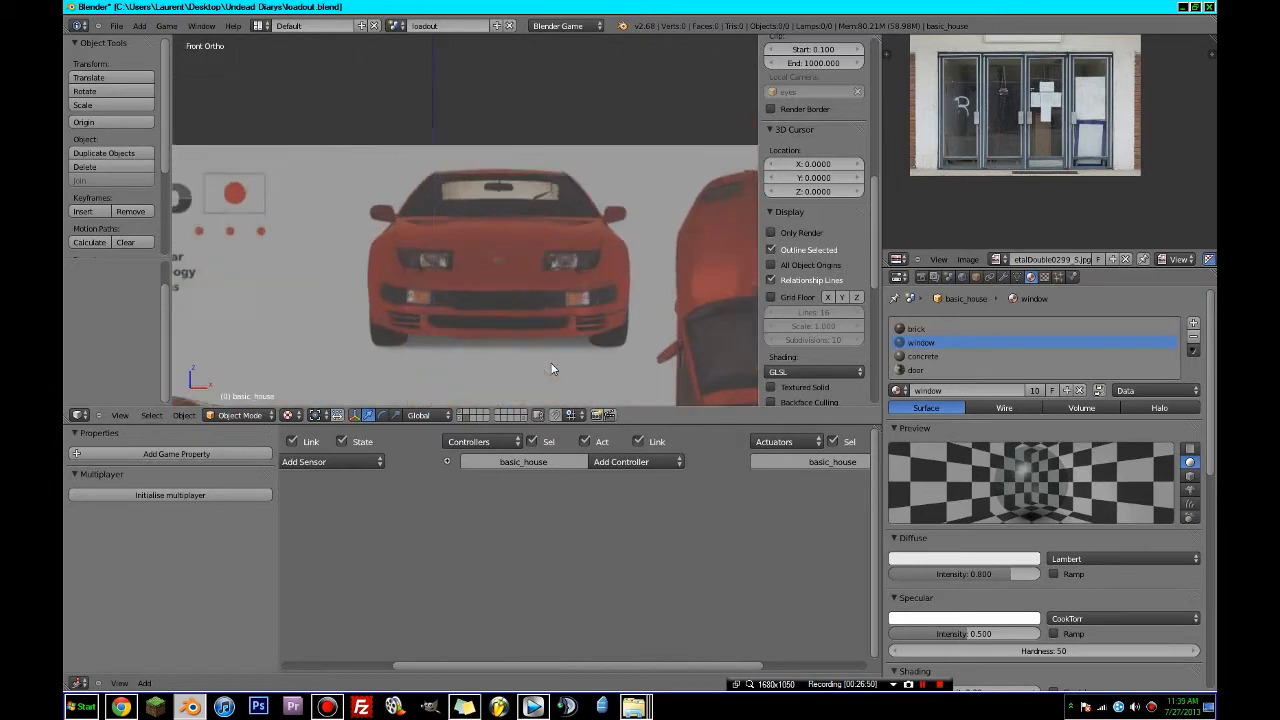
pyautogui.scroll(-5, 434, 279)
pyautogui.keyDown('shift'); pyautogui.moveTo(534, 296); pyautogui.dragTo(513, 201, button='middle'); pyautogui.keyUp('shift')
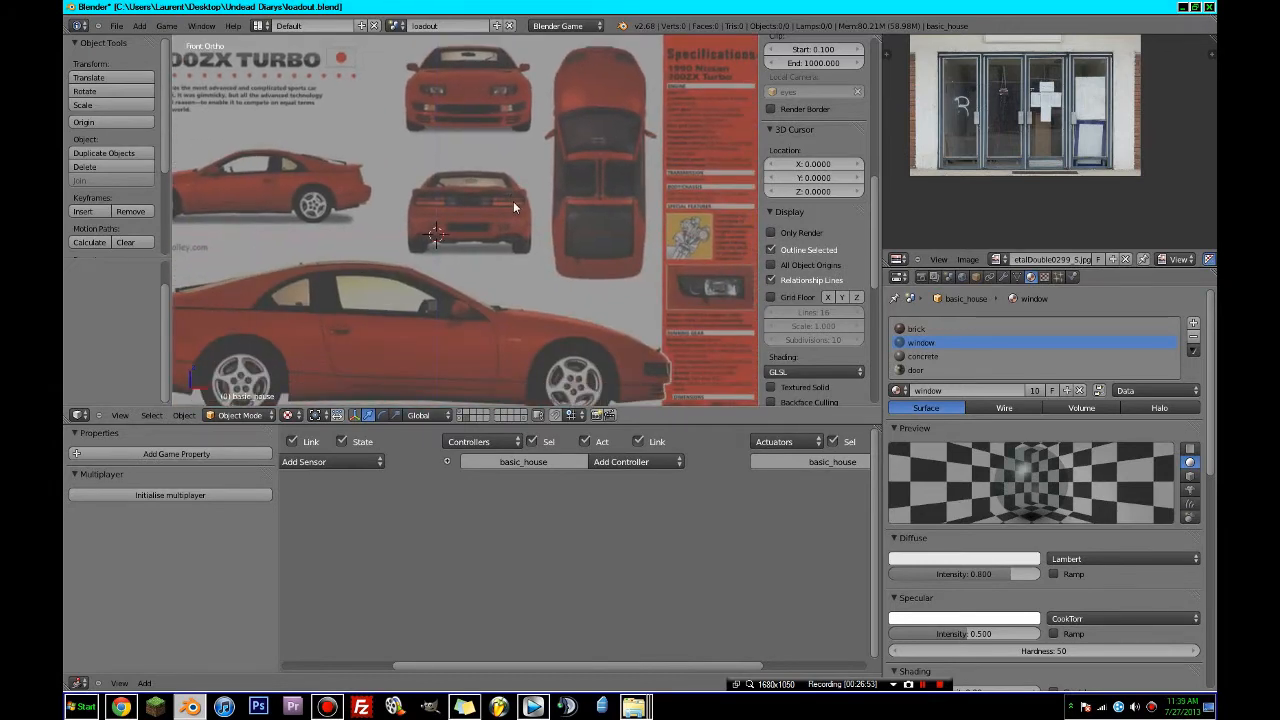
pyautogui.scroll(-2, 513, 201)
pyautogui.scroll(2, 566, 295)
# - Add a cube at the center and cut a vertical edge loop through its middle
pyautogui.hotkey('shift', 'a')
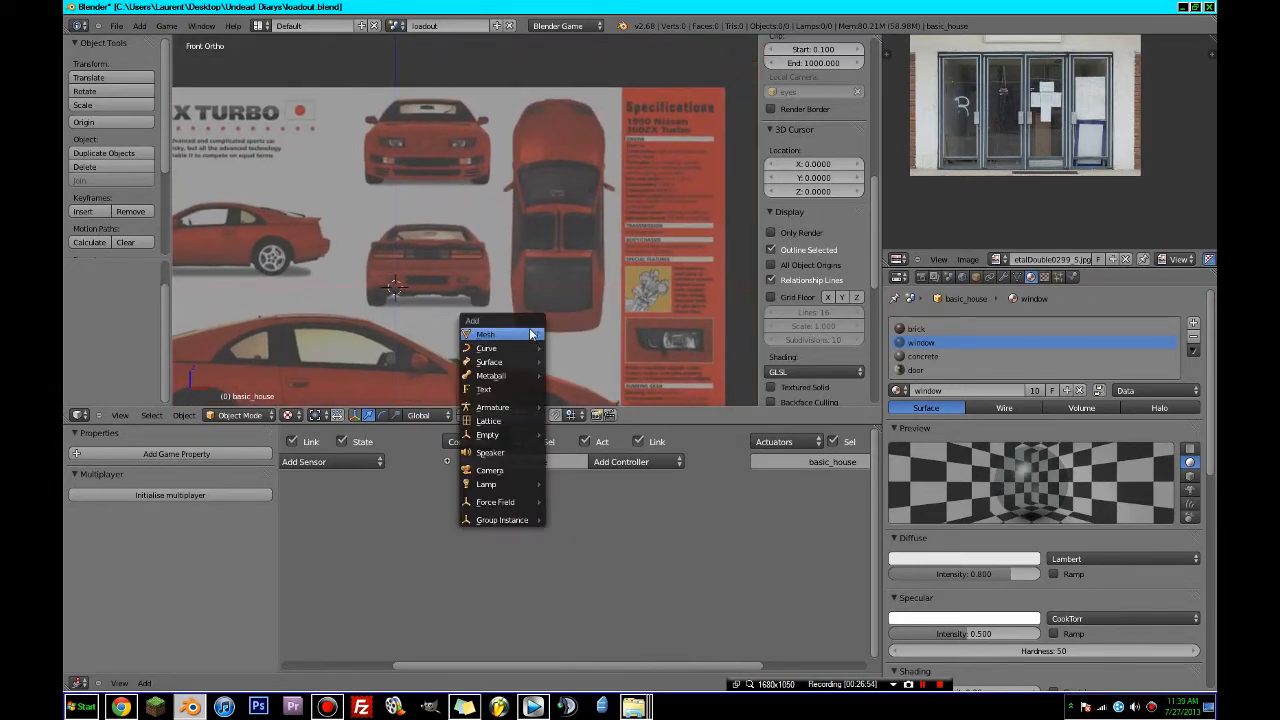
pyautogui.click(558, 345)
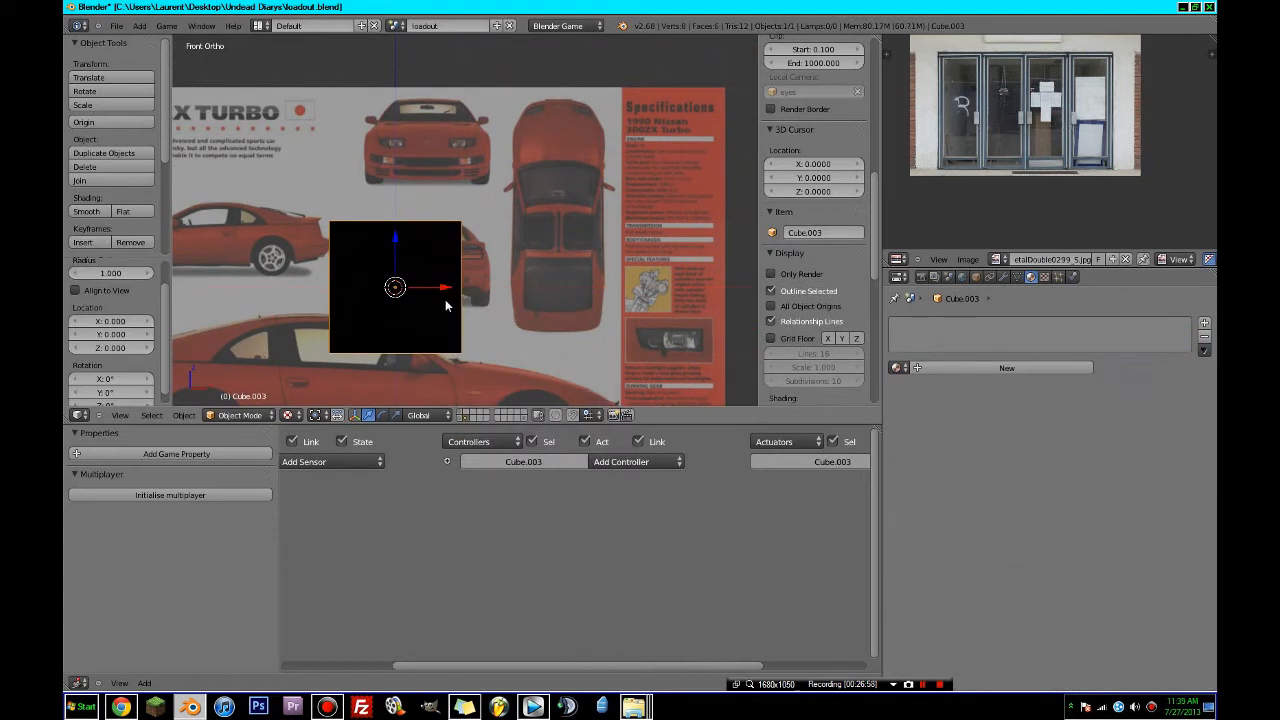
pyautogui.press('Tab')
pyautogui.hotkey('ctrl', 'r')
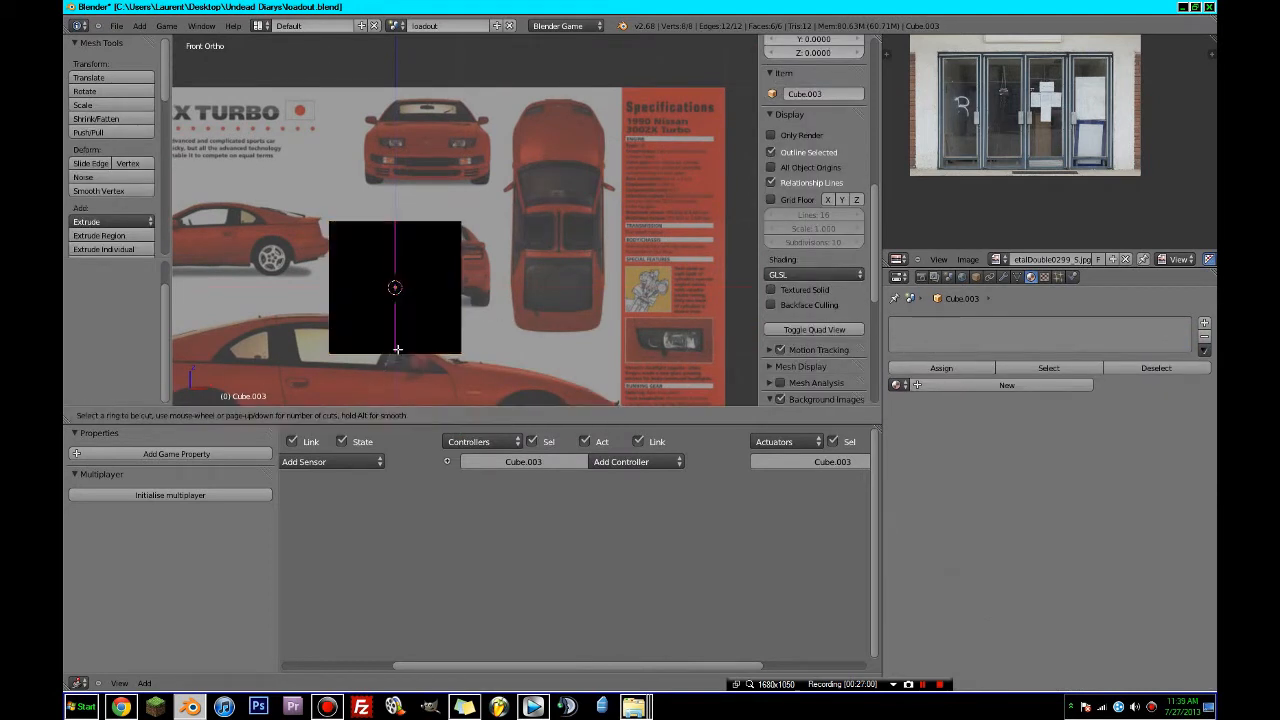
pyautogui.click(397, 350)
pyautogui.click(398, 350)
# - Delete the vertices of the cube's +X half in wireframe top view, leaving half a cube
pyautogui.press('z')
pyautogui.press('a')
pyautogui.press('c')
pyautogui.moveTo(458, 355); pyautogui.dragTo(460, 329)
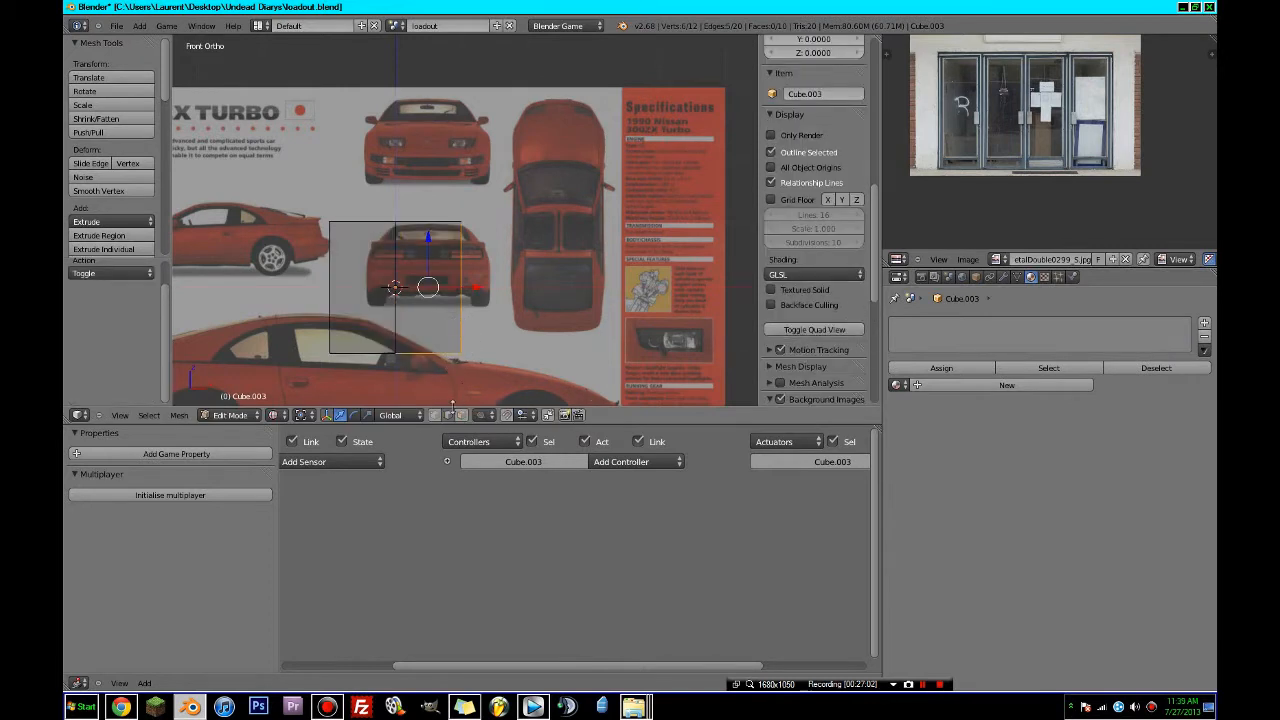
pyautogui.scroll(-5, 815, 300)
pyautogui.press('a')
pyautogui.press('KP_7')
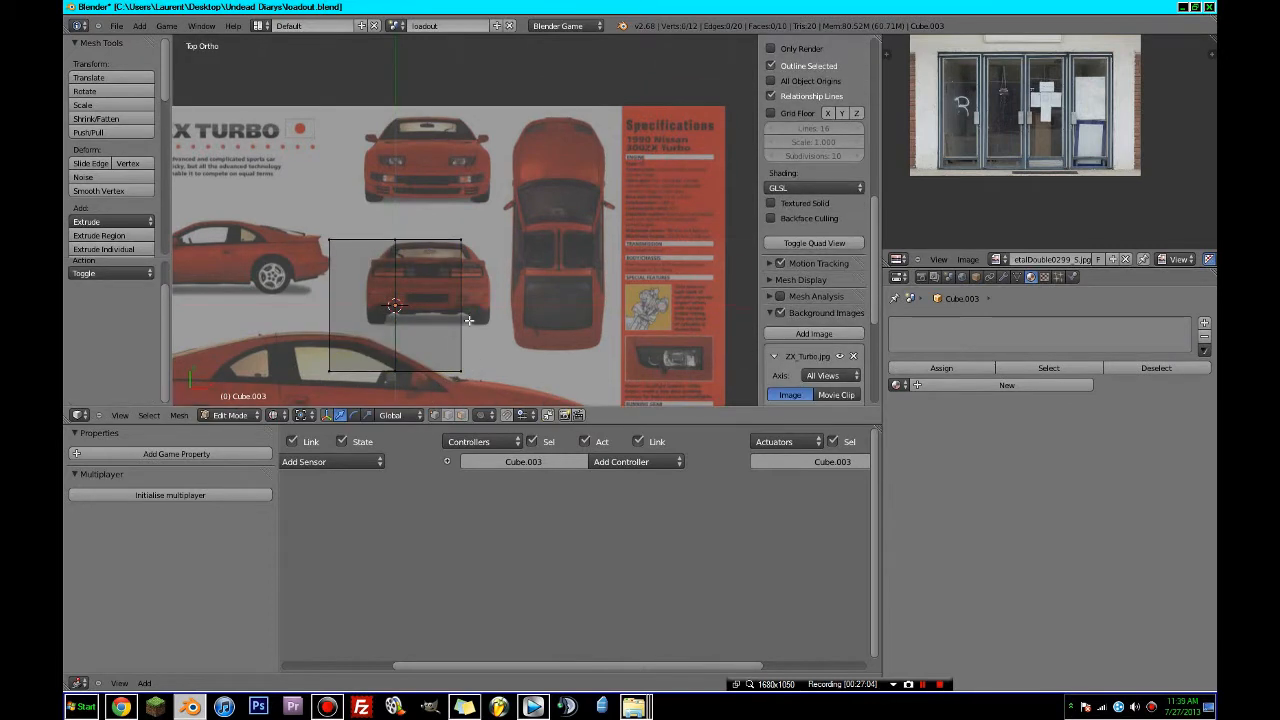
pyautogui.press('c')
pyautogui.moveTo(464, 230); pyautogui.dragTo(462, 385)
pyautogui.rightClick(462, 389)
pyautogui.press('x')
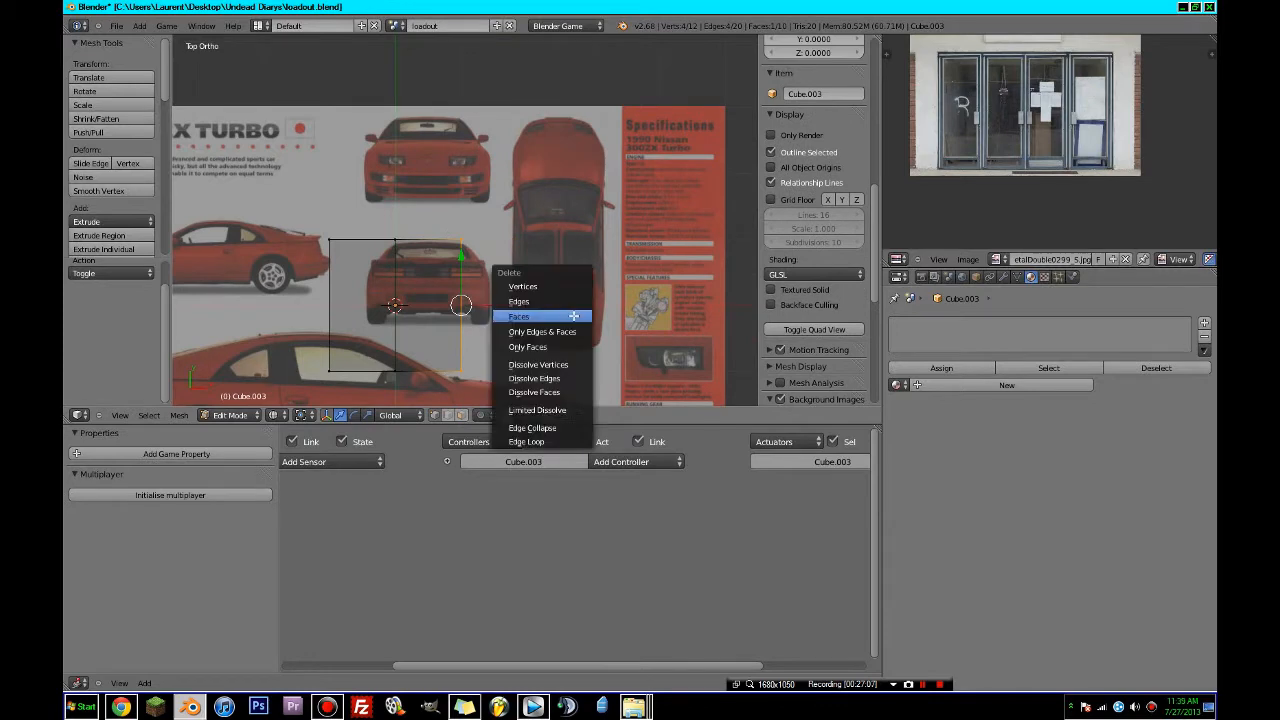
pyautogui.click(576, 290)
# - Add a Mirror modifier to the half cube and move it about 2.479 in X and 0.844 in Y over the car's top view
pyautogui.click(1004, 277)
pyautogui.click(999, 324)
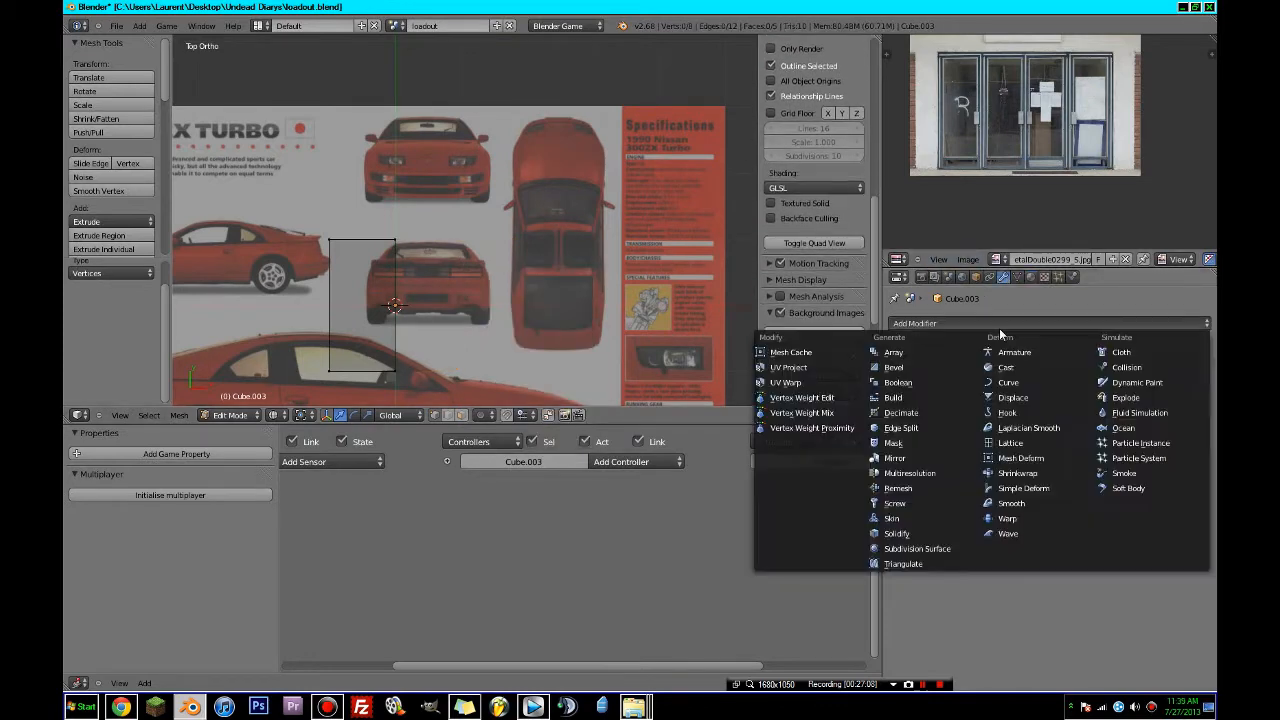
pyautogui.click(895, 458)
pyautogui.press('Tab')
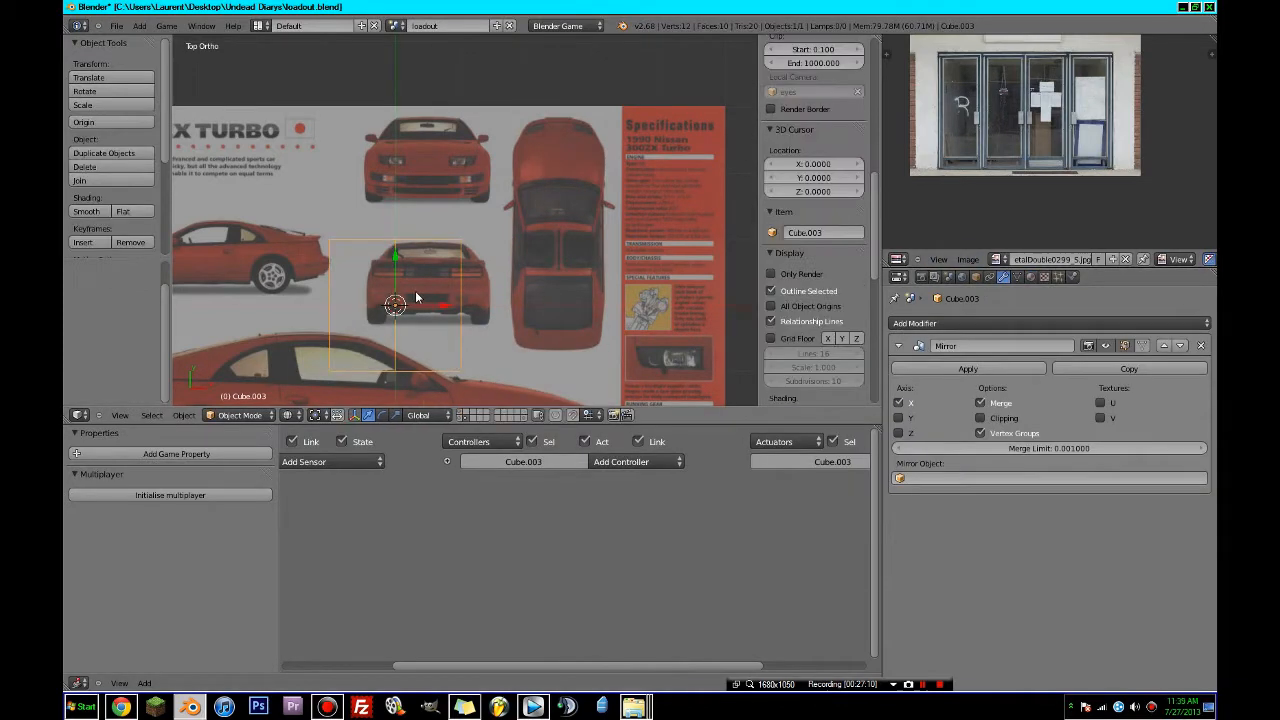
pyautogui.press('g')
pyautogui.click(582, 242)
# - Move the cube's front-end vertices along Y to the nose of the car in the top-view reference
pyautogui.press('Tab')
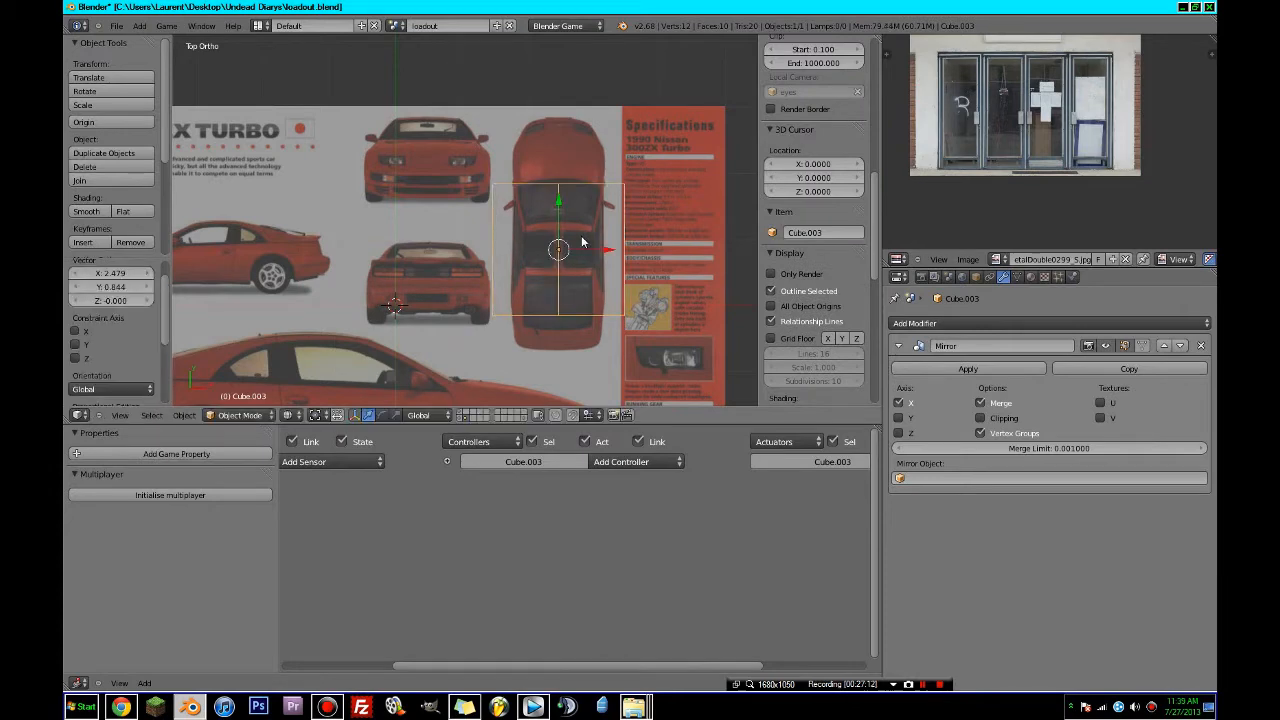
pyautogui.scroll(2, 630, 272)
pyautogui.keyDown('shift'); pyautogui.moveTo(599, 297); pyautogui.dragTo(549, 317, button='middle'); pyautogui.keyUp('shift')
pyautogui.scroll(2, 549, 317)
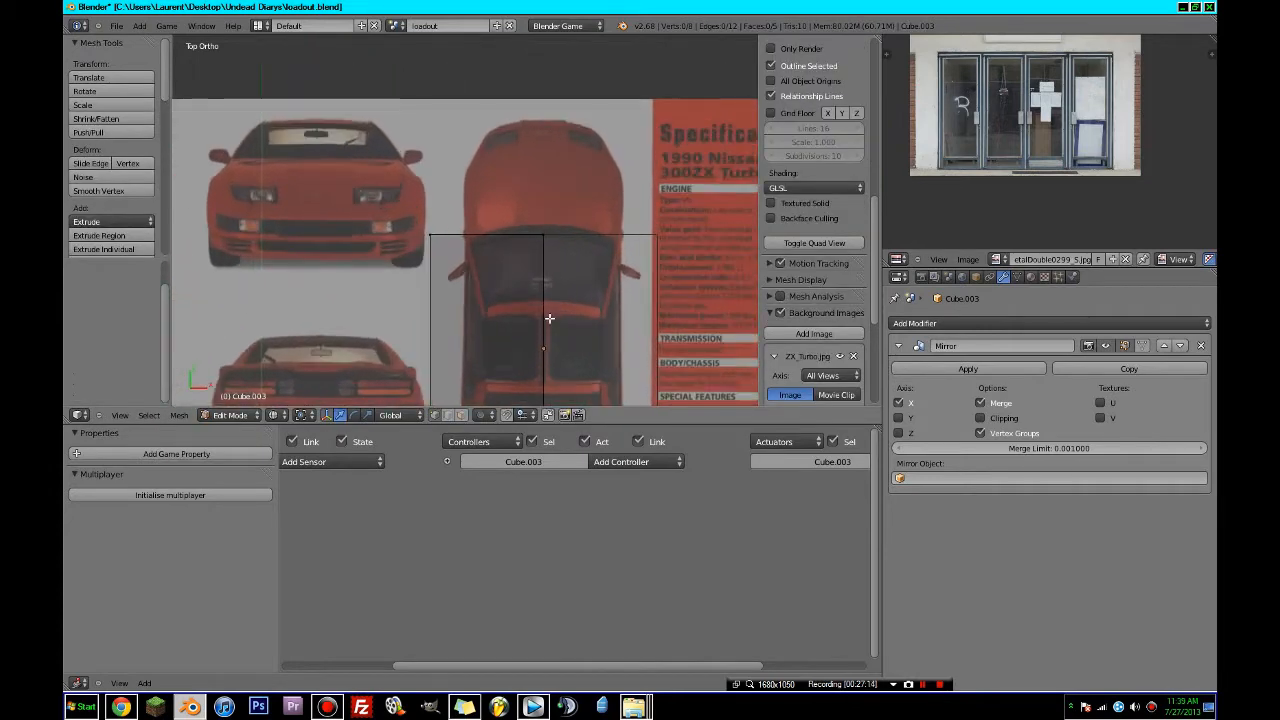
pyautogui.press('a')
pyautogui.press('a')
pyautogui.press('c')
pyautogui.moveTo(416, 234); pyautogui.dragTo(589, 240)
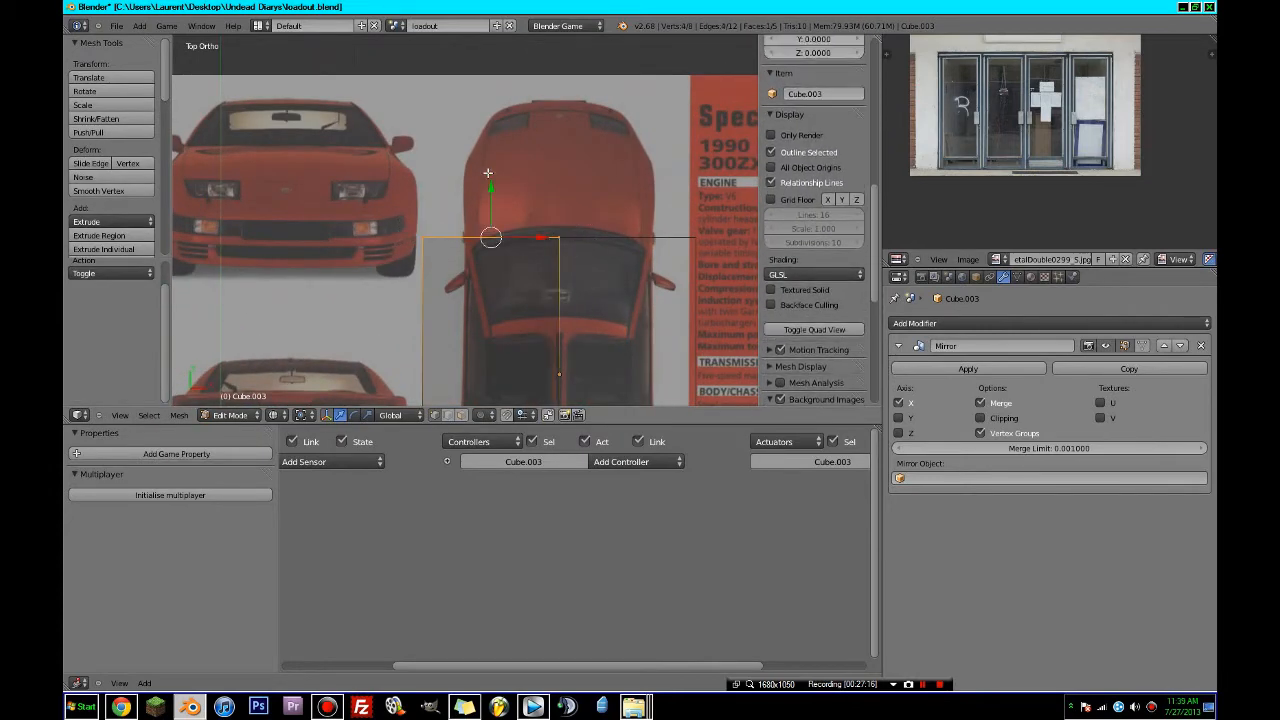
pyautogui.press('g')
pyautogui.press('y')
pyautogui.click(514, 44)
# - Move the cube's rear-end vertices along Y to the car's rear bumper
pyautogui.scroll(-3, 520, 210)
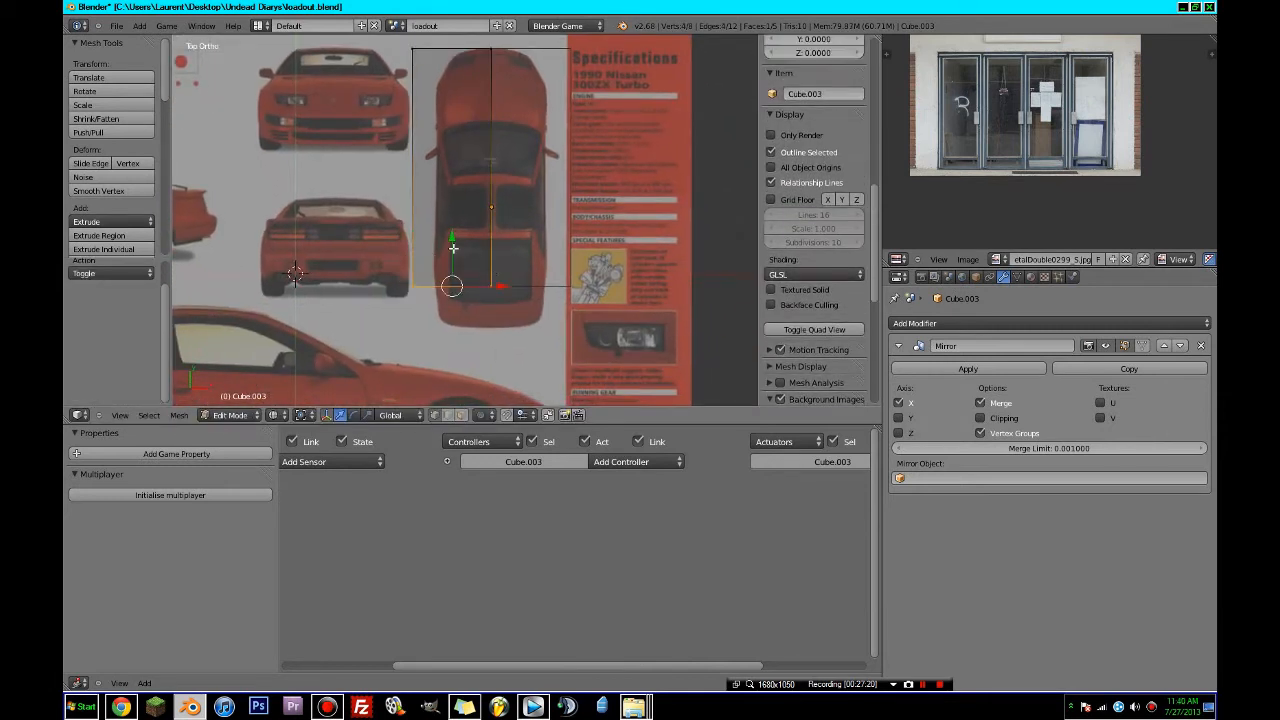
pyautogui.moveTo(453, 247); pyautogui.dragTo(457, 288)
pyautogui.press('a')
# - Move the cube's outer side vertices about 0.304 inward along X to match the car's body width
pyautogui.press('c')
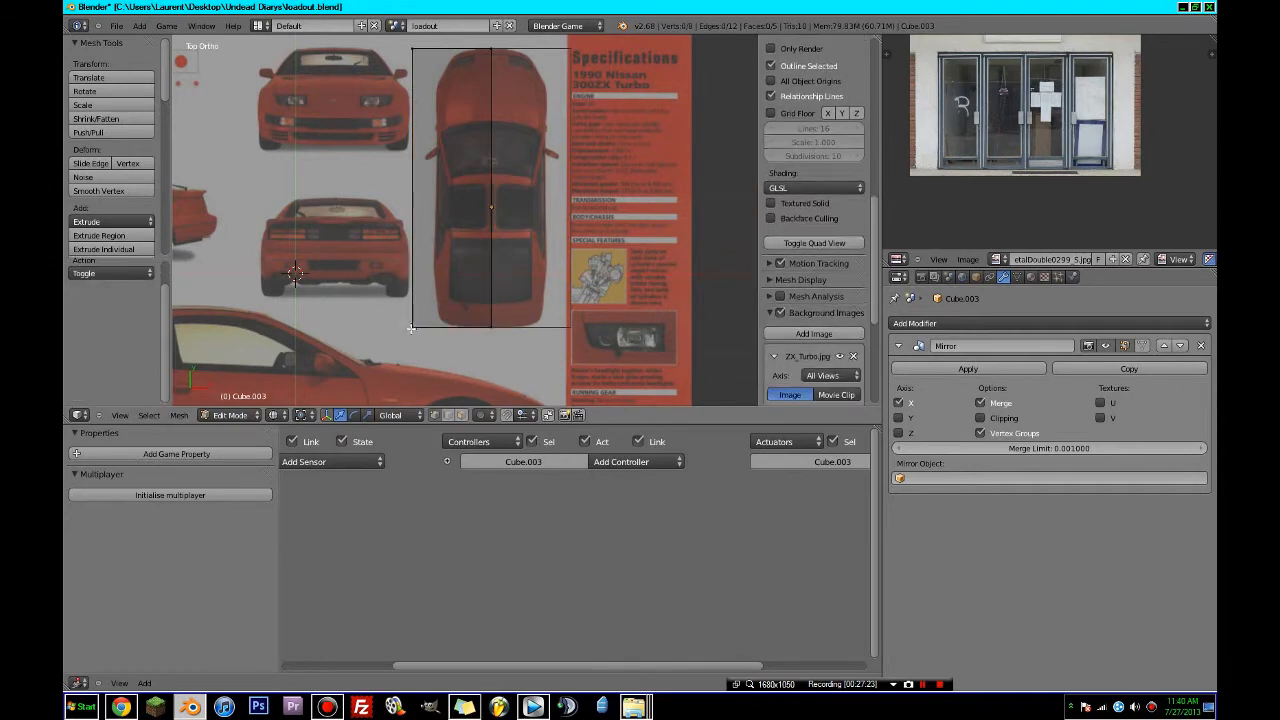
pyautogui.click(414, 324)
pyautogui.click(418, 46)
pyautogui.moveTo(455, 178); pyautogui.dragTo(479, 195)
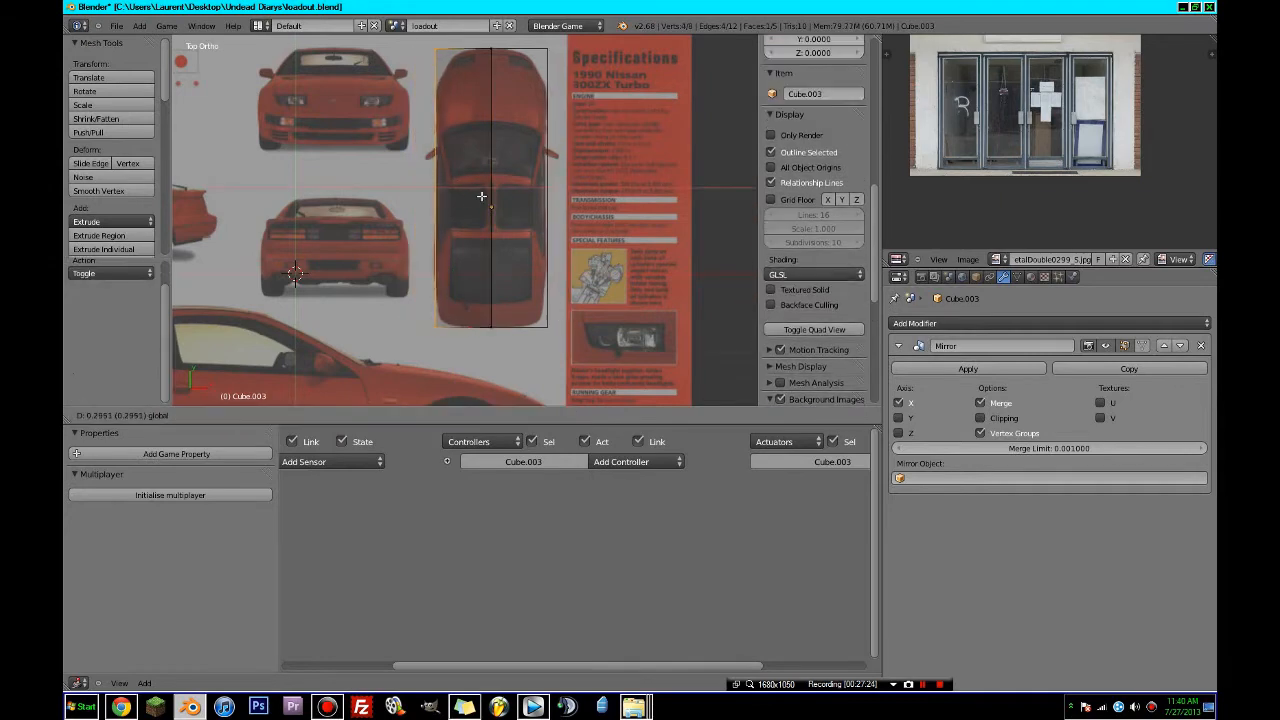
pyautogui.click(481, 196)
# - Add a crosswise edge loop to the car body and slide it near the lower edge of the rear window
pyautogui.scroll(3, 470, 284)
pyautogui.keyDown('shift'); pyautogui.moveTo(457, 323); pyautogui.dragTo(457, 217, button='middle'); pyautogui.keyUp('shift')
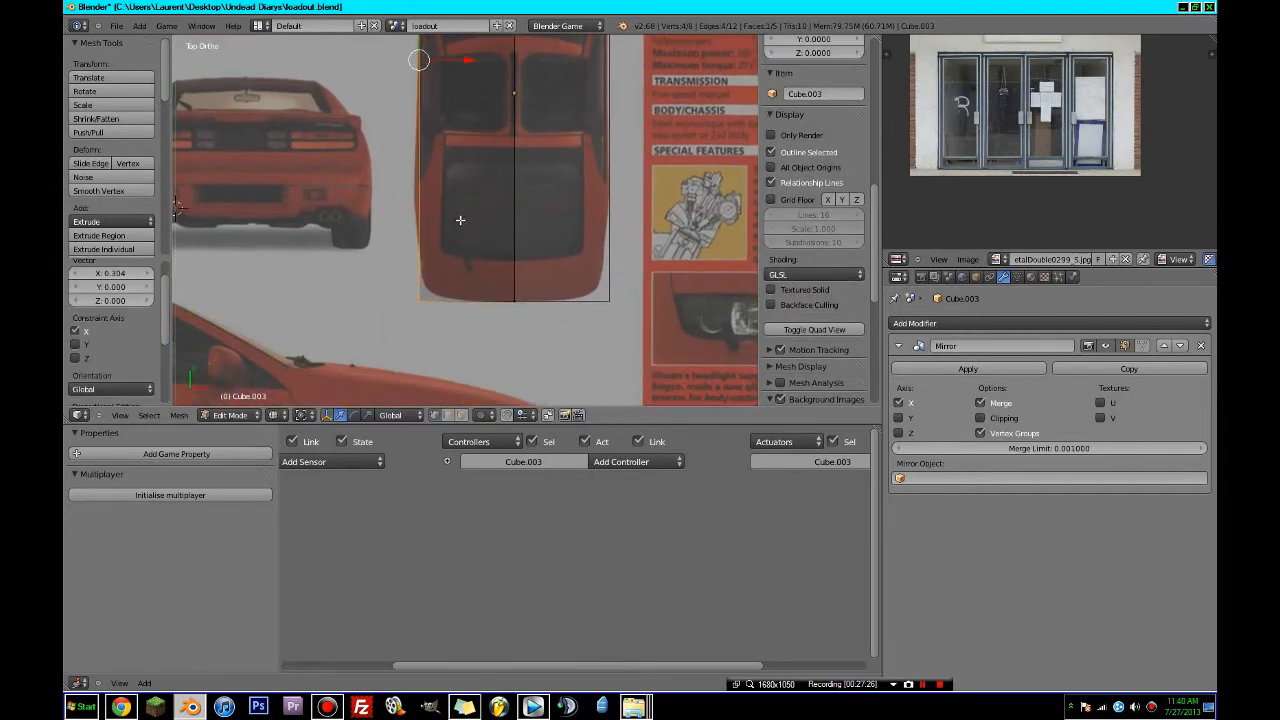
pyautogui.scroll(-4, 815, 300)
pyautogui.hotkey('ctrl', 'r')
pyautogui.click(453, 253)
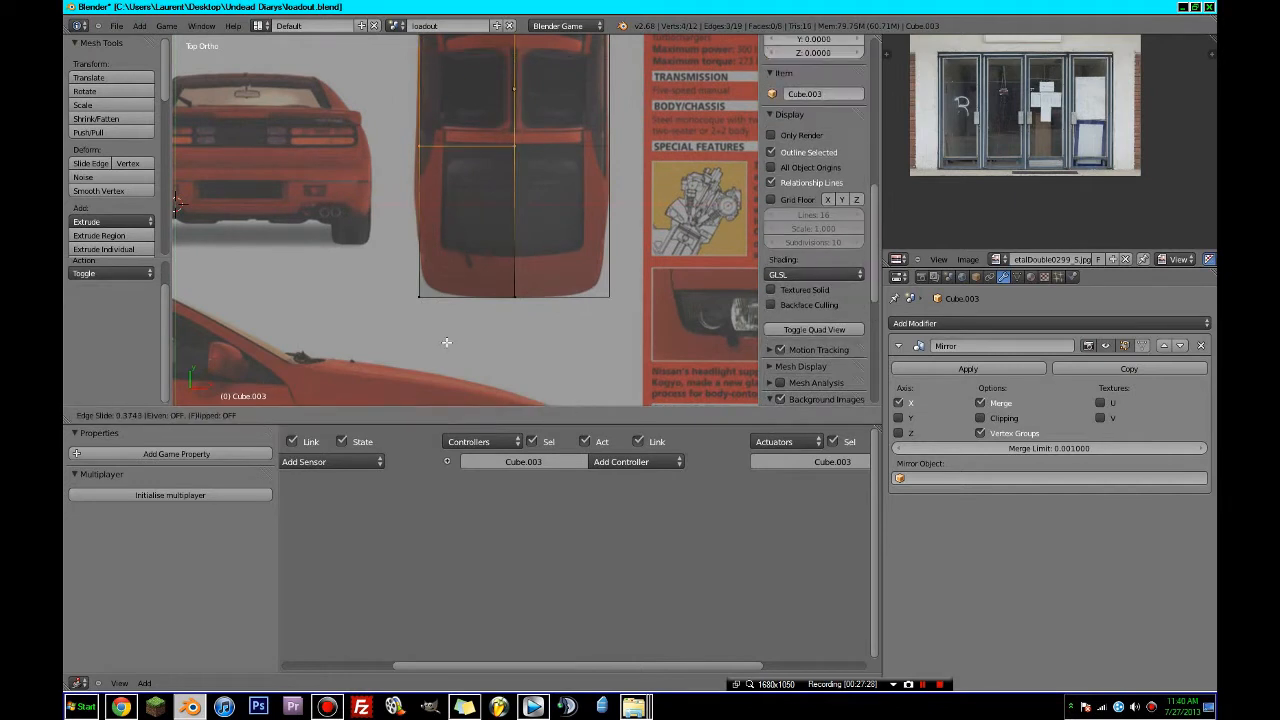
pyautogui.click(451, 432)
# - Move the rear corner vertices by X 0.105 and Y 0.050 to match the rounded bumper corner in the reference
pyautogui.press('a')
pyautogui.press('b')
pyautogui.moveTo(412, 302); pyautogui.dragTo(423, 259)
pyautogui.press('g')
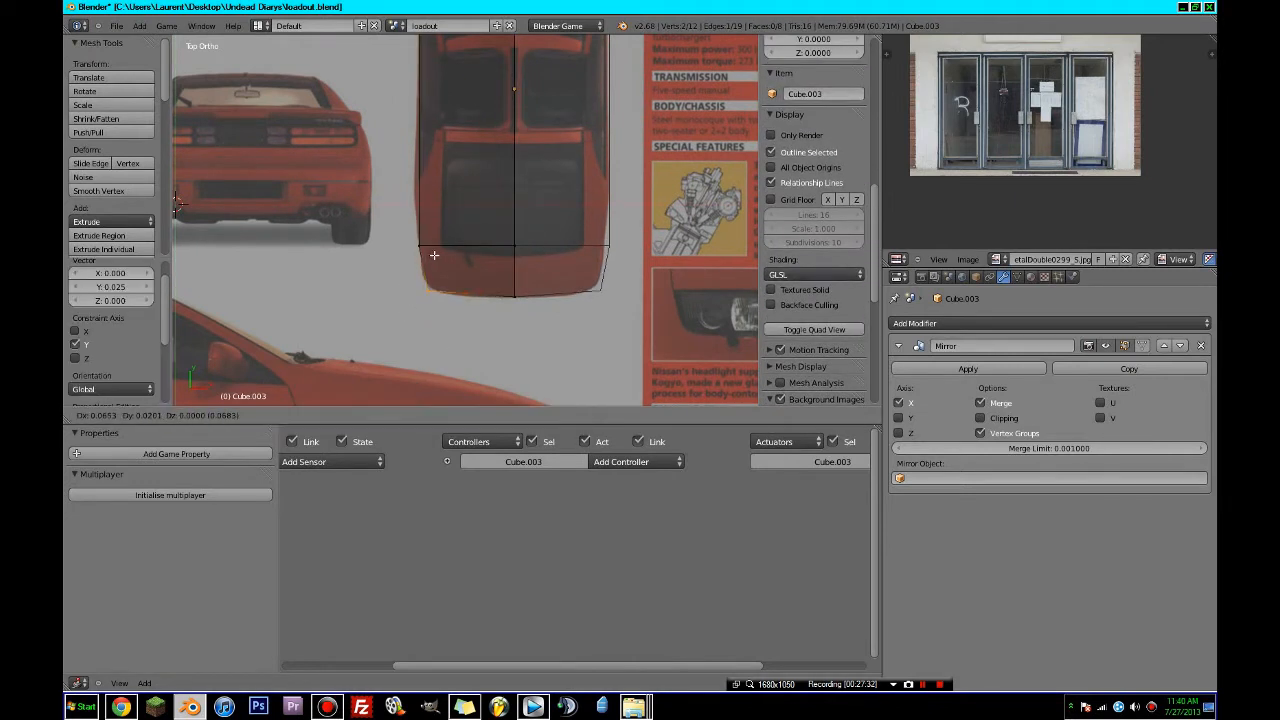
pyautogui.click(440, 251)
pyautogui.scroll(3, 460, 265)
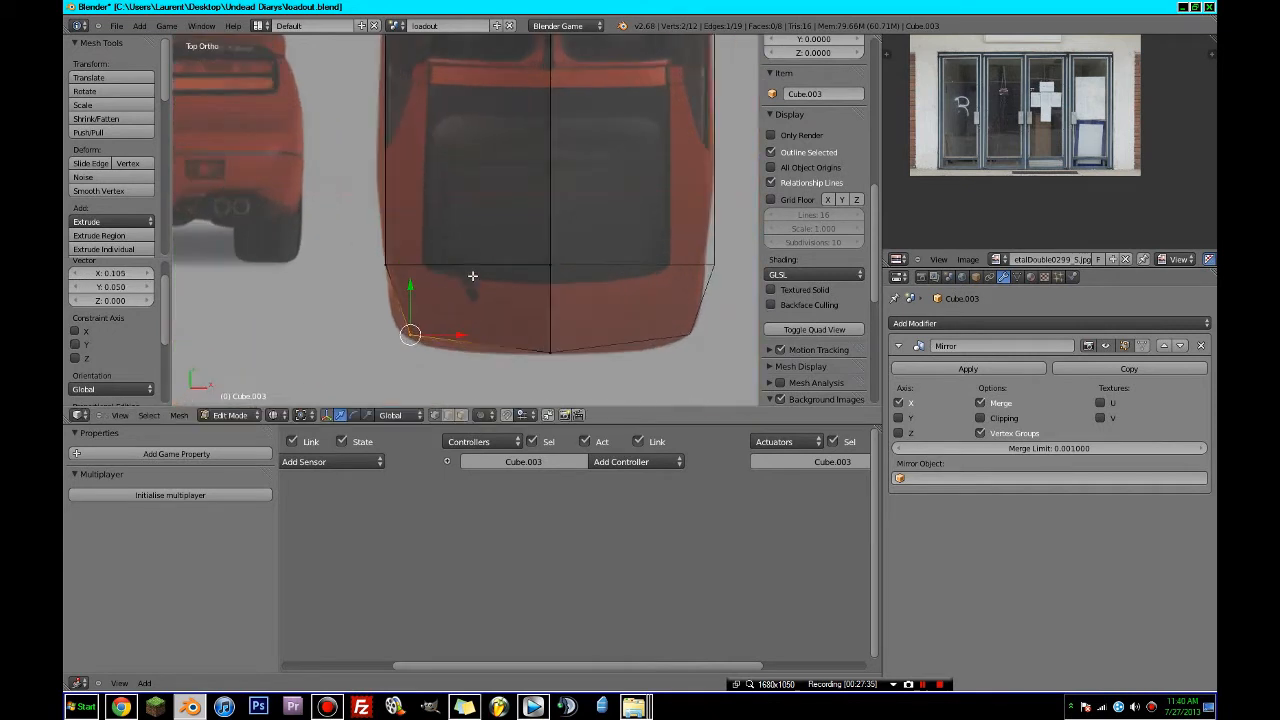
# - Move the outer vertices of the loop near the rear window's lower edge by X 0.020 and Y -0.009
pyautogui.keyDown('shift'); pyautogui.moveTo(473, 276); pyautogui.dragTo(501, 330, button='middle'); pyautogui.keyUp('shift')
pyautogui.press('a')
pyautogui.press('c')
pyautogui.click(421, 311)
pyautogui.rightClick(421, 310)
pyautogui.press('g')
pyautogui.click(427, 311)
# - Add a crosswise edge loop to the car body and slide it to the upper part of the rear window
pyautogui.keyDown('shift'); pyautogui.moveTo(441, 266); pyautogui.dragTo(449, 385, button='middle'); pyautogui.keyUp('shift')
pyautogui.hotkey('ctrl', 'r')
pyautogui.click(456, 328)
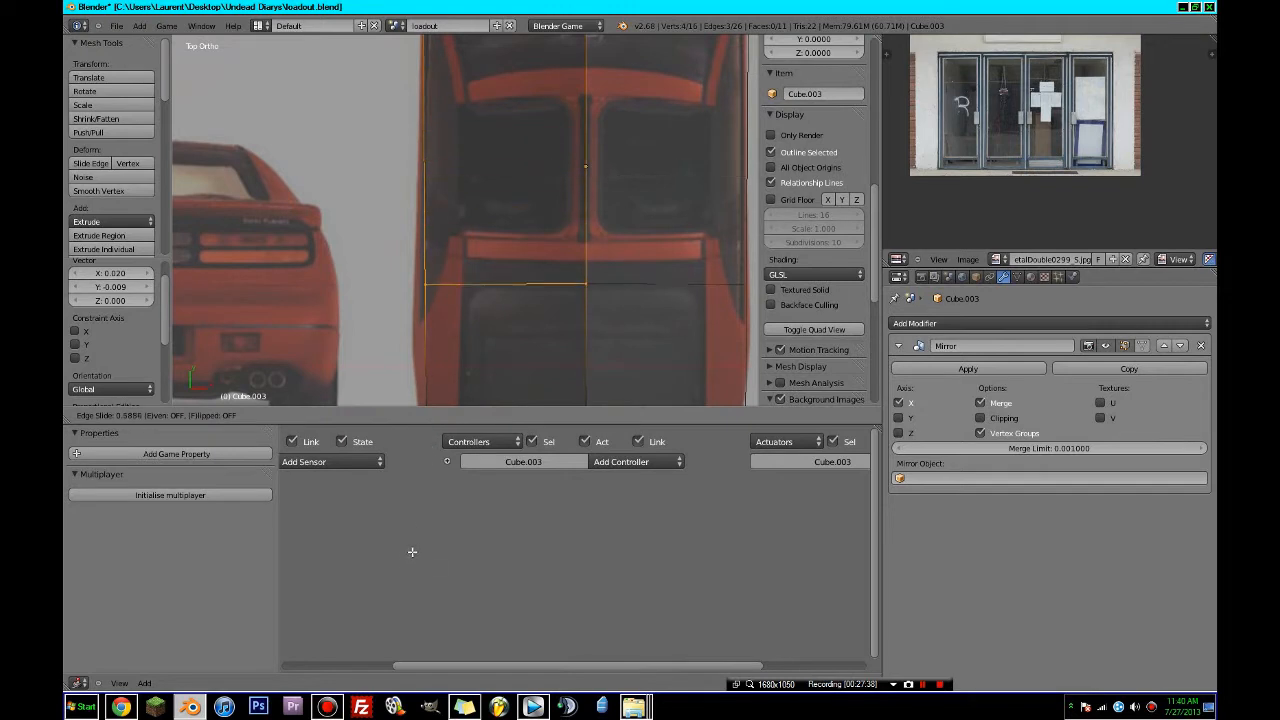
pyautogui.click(419, 597)
pyautogui.keyDown('shift'); pyautogui.moveTo(454, 363); pyautogui.dragTo(458, 331, button='middle'); pyautogui.keyUp('shift')
# - Move the outer vertices of the upper rear-window loop by X -0.035 and Y -0.015 onto the body outline
pyautogui.press('a')
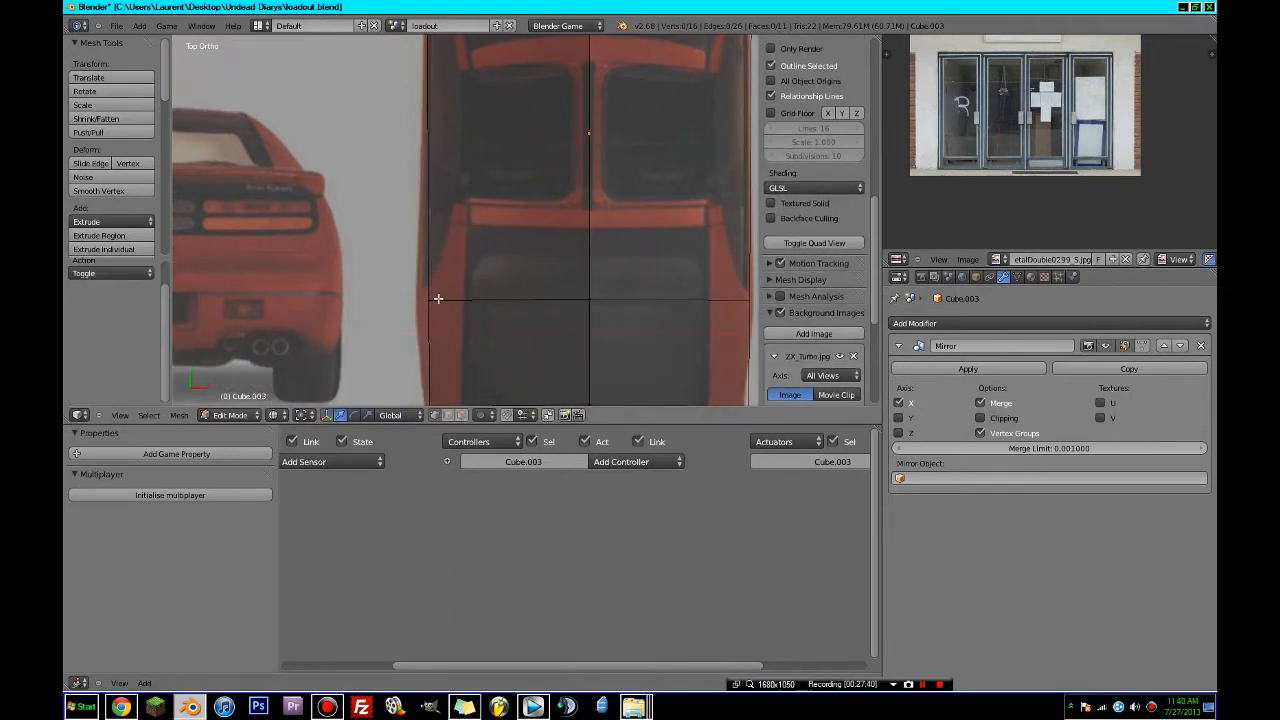
pyautogui.click(437, 298)
pyautogui.rightClick(435, 298)
pyautogui.press('g')
pyautogui.click(424, 301)
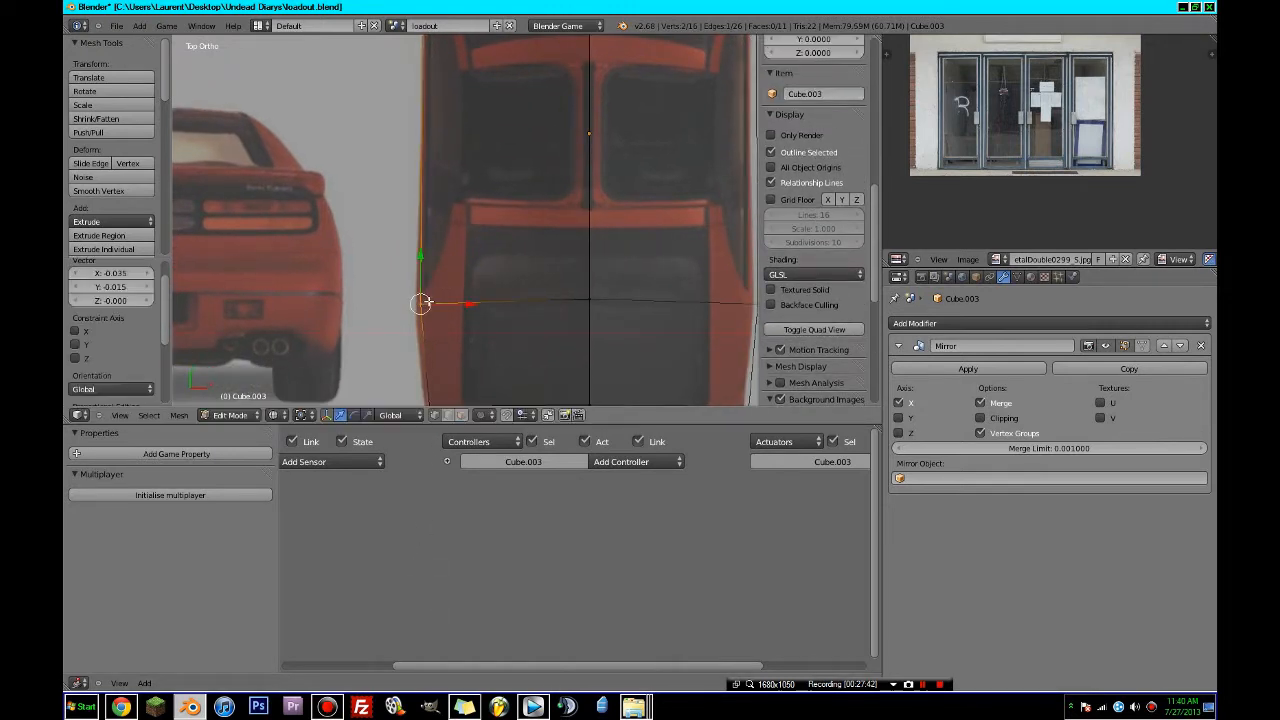
# - Add a crosswise edge loop over the front of the seats and move its outer vertices onto the body outline
pyautogui.keyDown('shift'); pyautogui.moveTo(467, 231); pyautogui.dragTo(458, 387, button='middle'); pyautogui.keyUp('shift')
pyautogui.hotkey('ctrl', 'r')
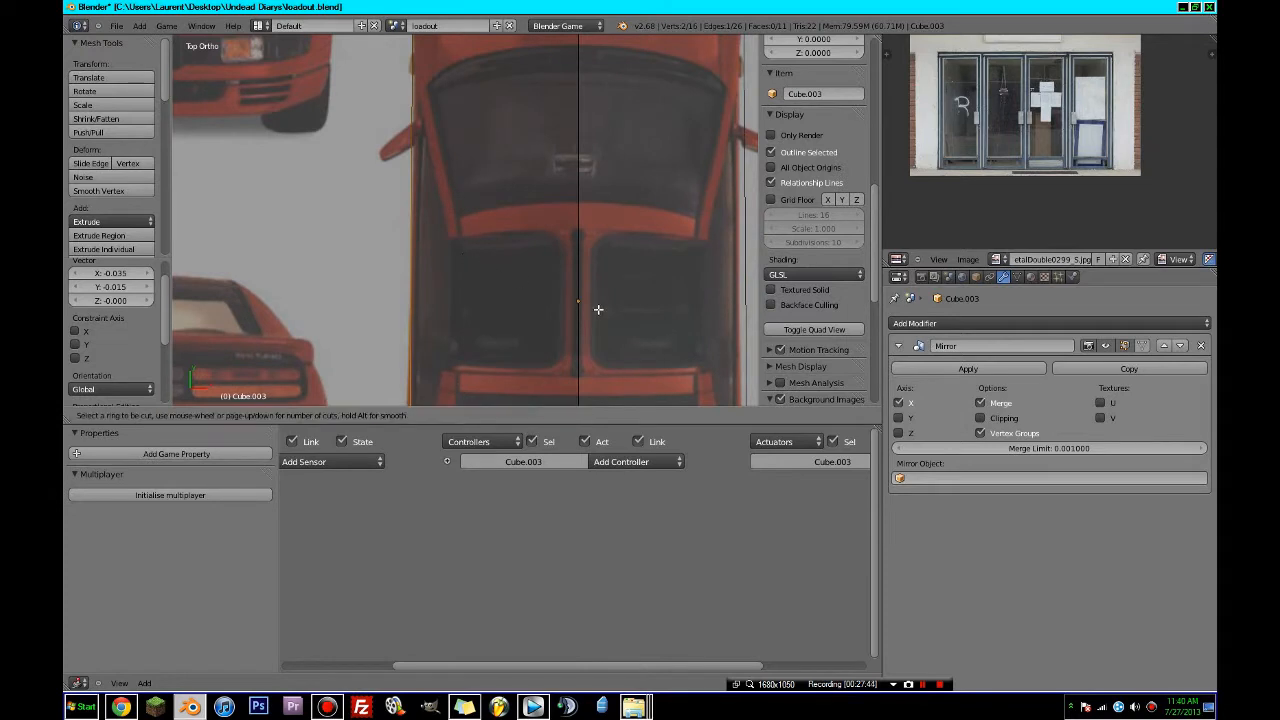
pyautogui.scroll(-2, 538, 134)
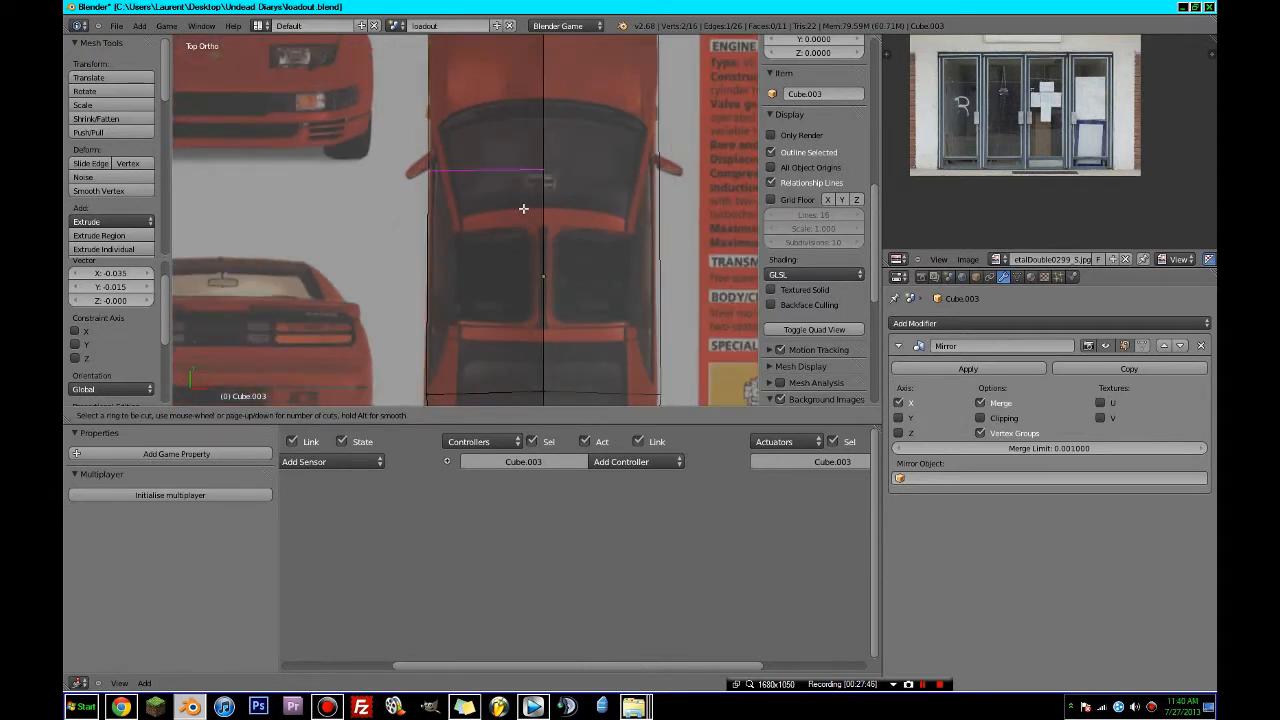
pyautogui.click(516, 297)
pyautogui.scroll(4, 430, 296)
pyautogui.press('a')
pyautogui.rightClick(403, 301)
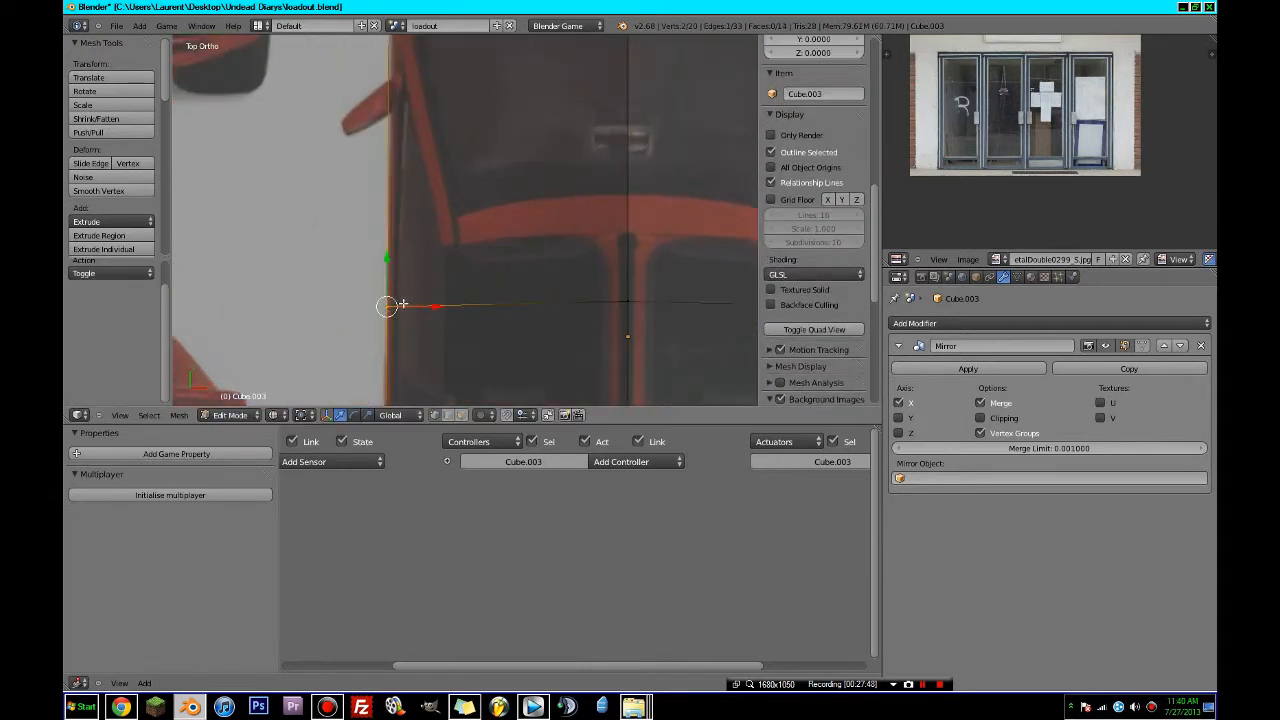
pyautogui.press('g')
pyautogui.click(408, 304)
# - Add a crosswise edge loop at the windshield's front edge and move its outer vertices by X 0.012 and Y -0.004
pyautogui.keyDown('shift'); pyautogui.moveTo(440, 268); pyautogui.dragTo(414, 424, button='middle'); pyautogui.keyUp('shift')
pyautogui.hotkey('ctrl', 'r')
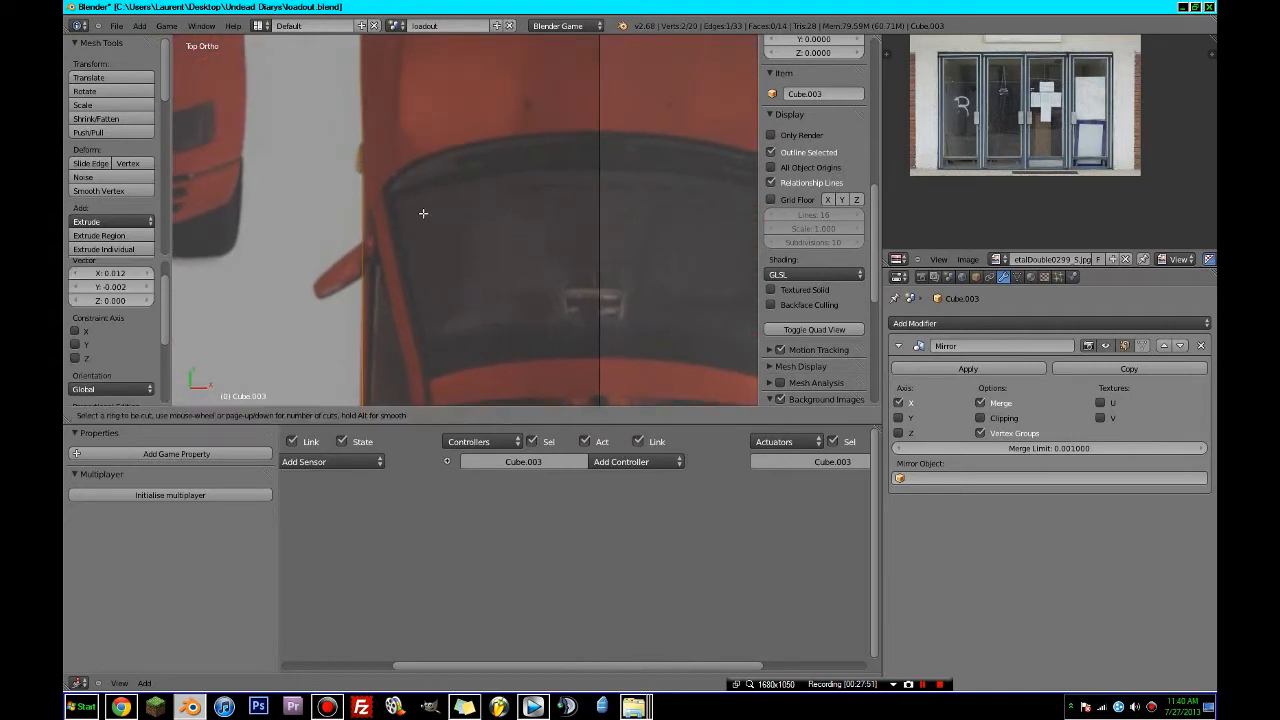
pyautogui.click(429, 153)
pyautogui.click(428, 151)
pyautogui.press('a')
pyautogui.rightClick(369, 140)
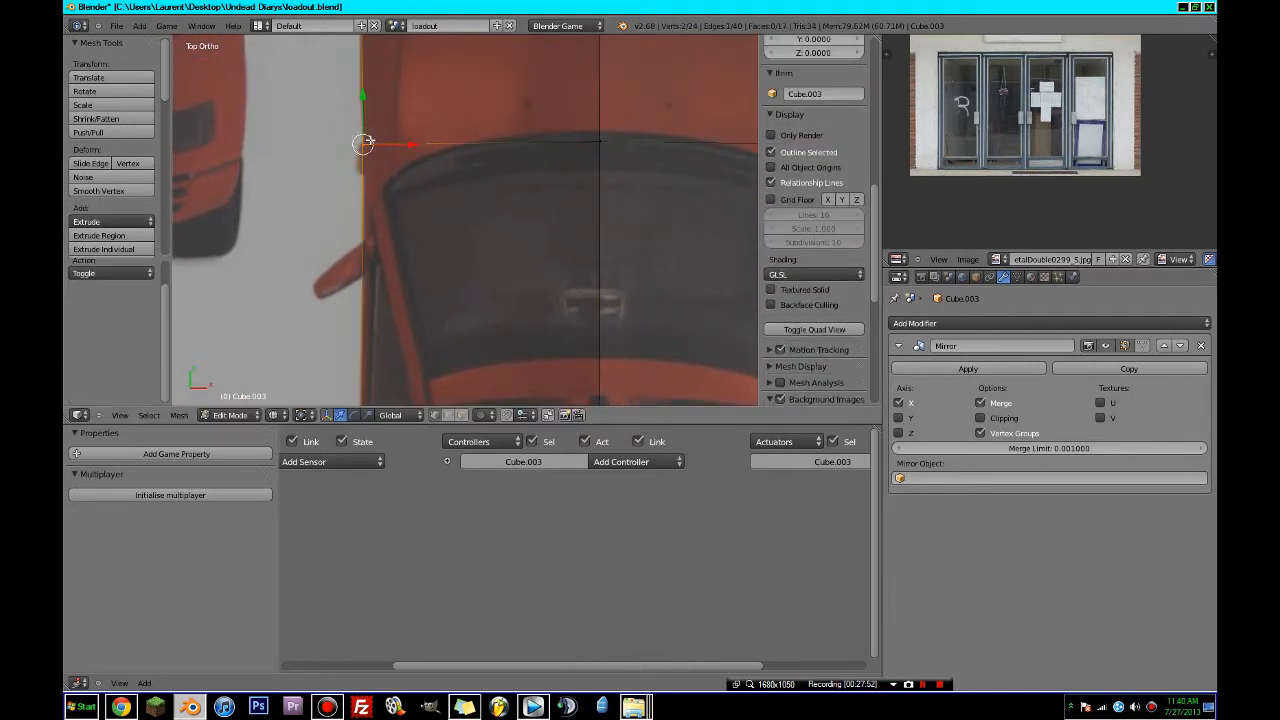
pyautogui.press('g')
pyautogui.click(372, 145)
# - Add two crosswise edge loops over the windshield and edge-slide the front one rearward by a factor of 0.350
pyautogui.hotkey('ctrl', 'r')
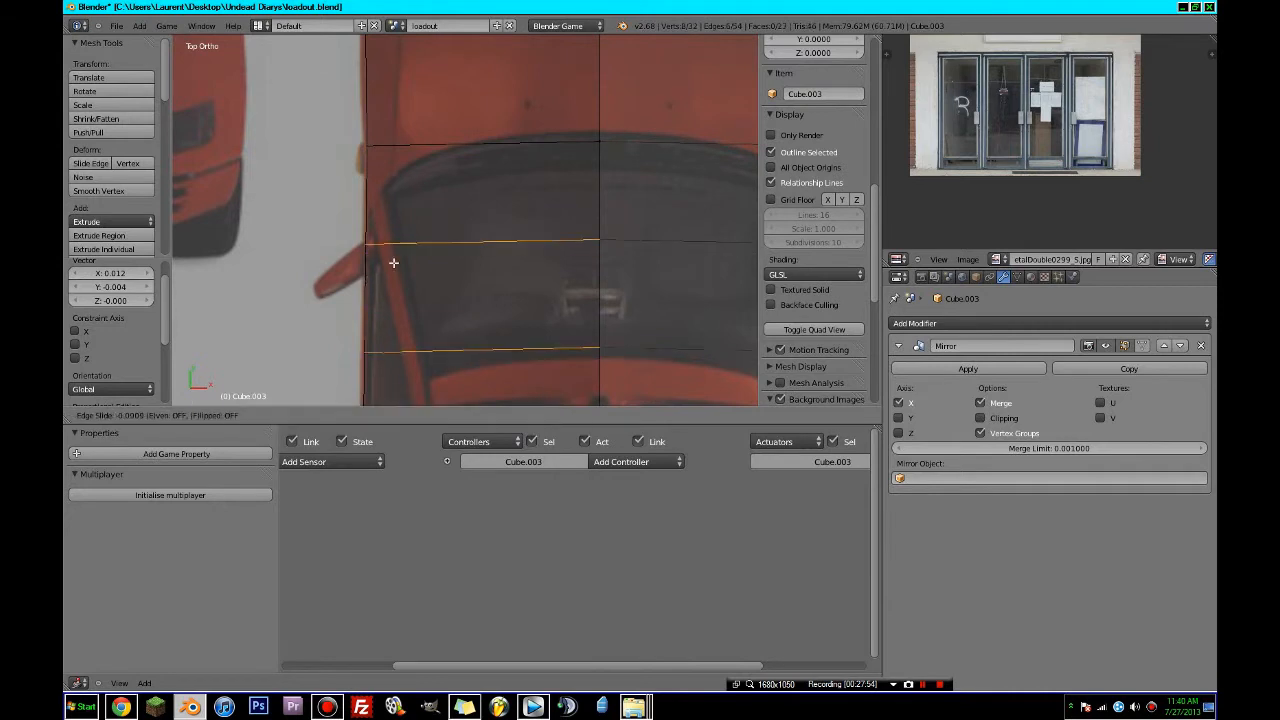
pyautogui.click(423, 245)
pyautogui.press('a')
pyautogui.rightClick(404, 200)
pyautogui.hotkey('ctrl', 'e')
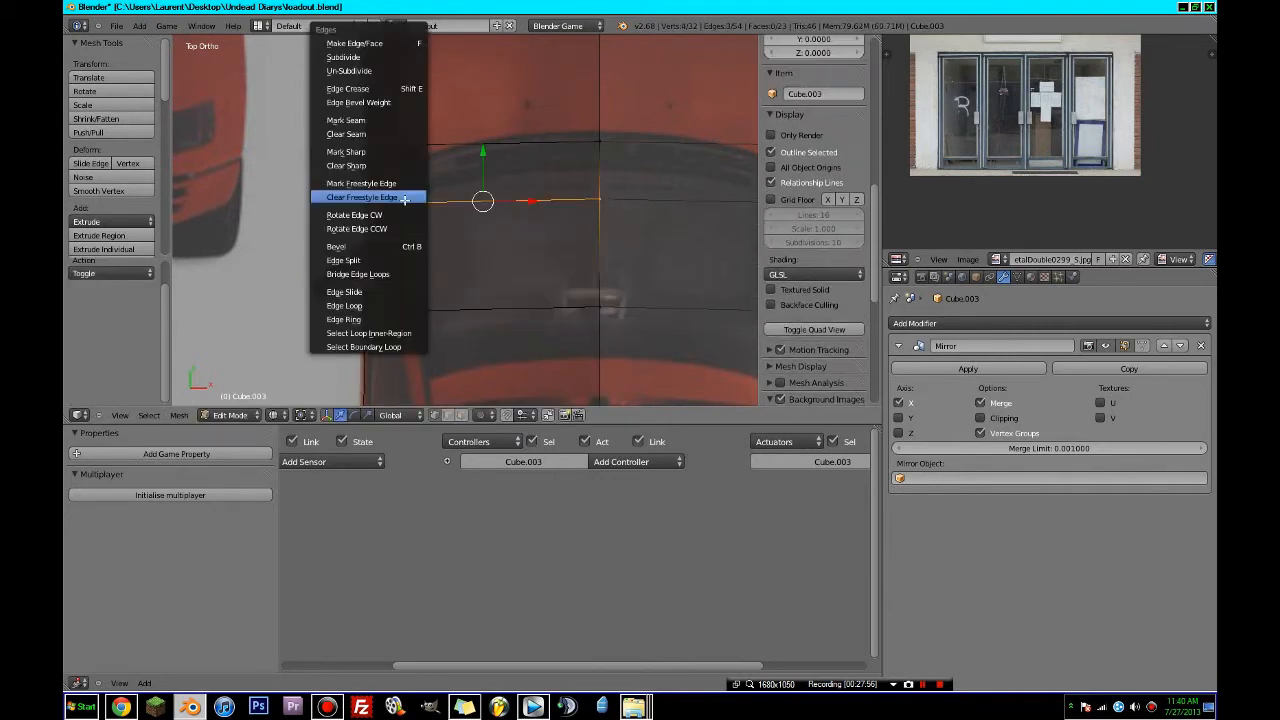
pyautogui.click(360, 290)
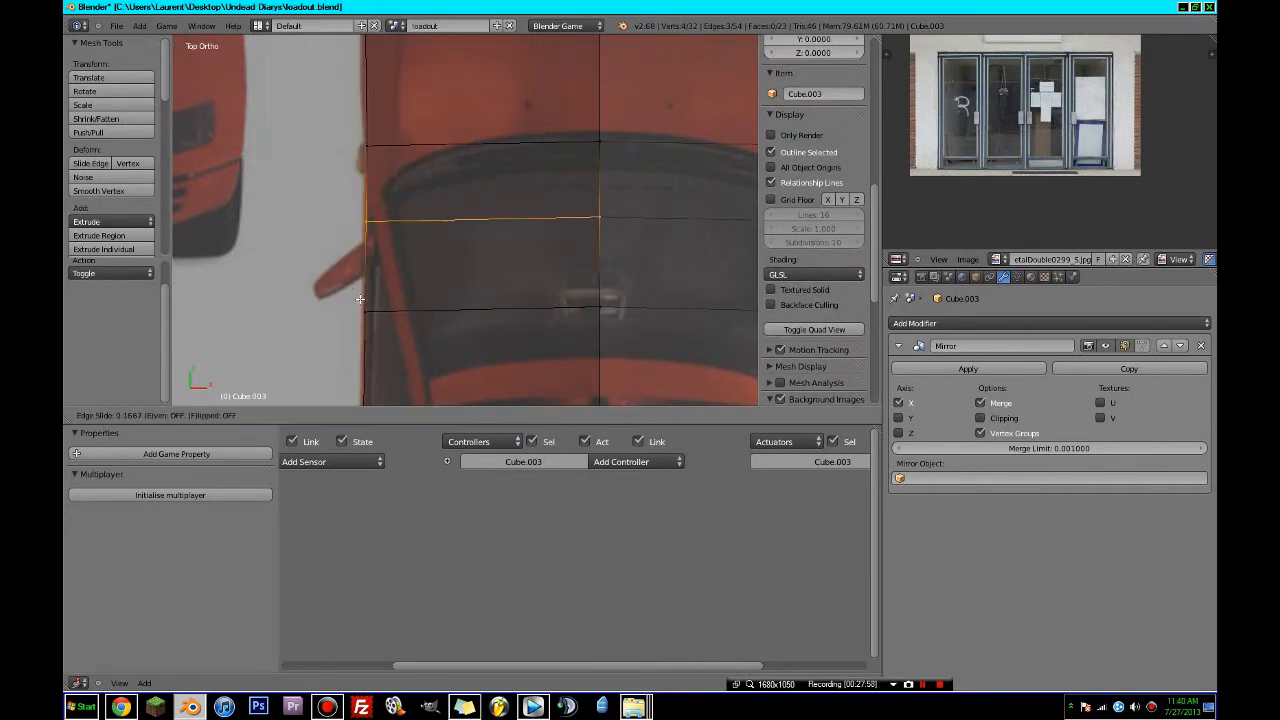
pyautogui.click(363, 311)
# - Edge-slide the rear windshield loop forward by a factor of -0.494
pyautogui.rightClick(392, 308)
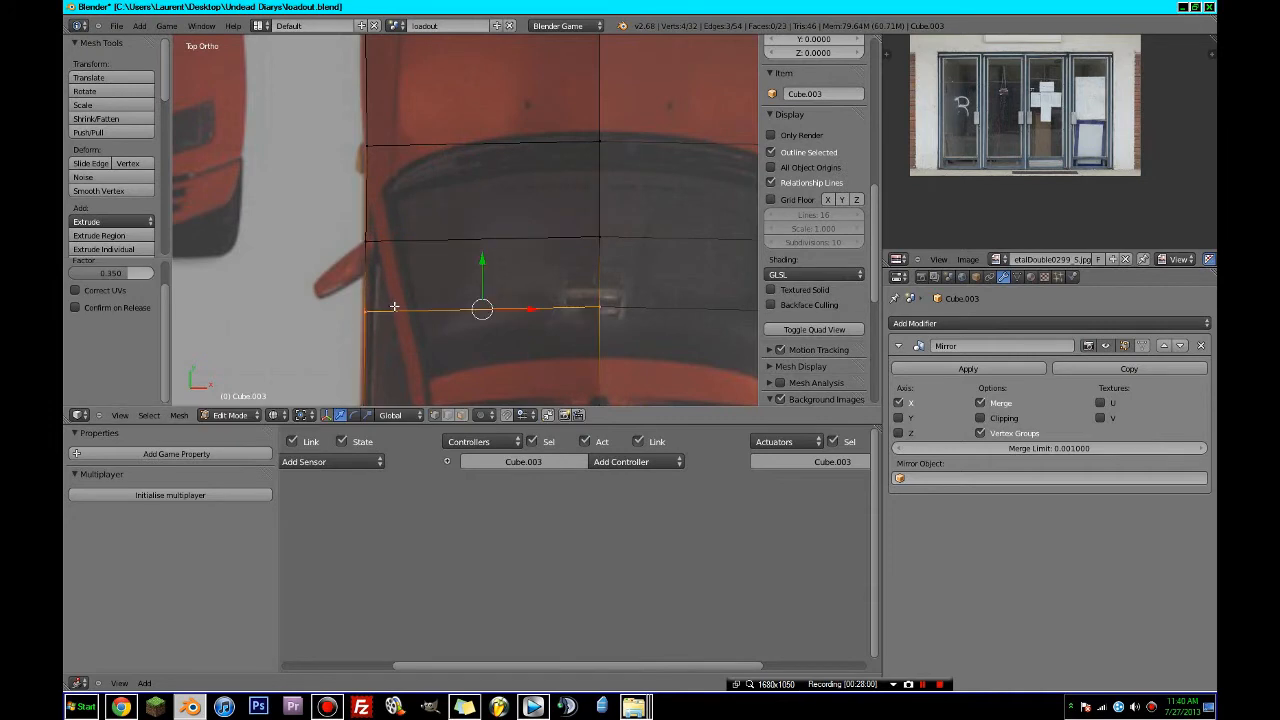
pyautogui.hotkey('ctrl', 'e')
pyautogui.click(394, 306)
pyautogui.click(396, 251)
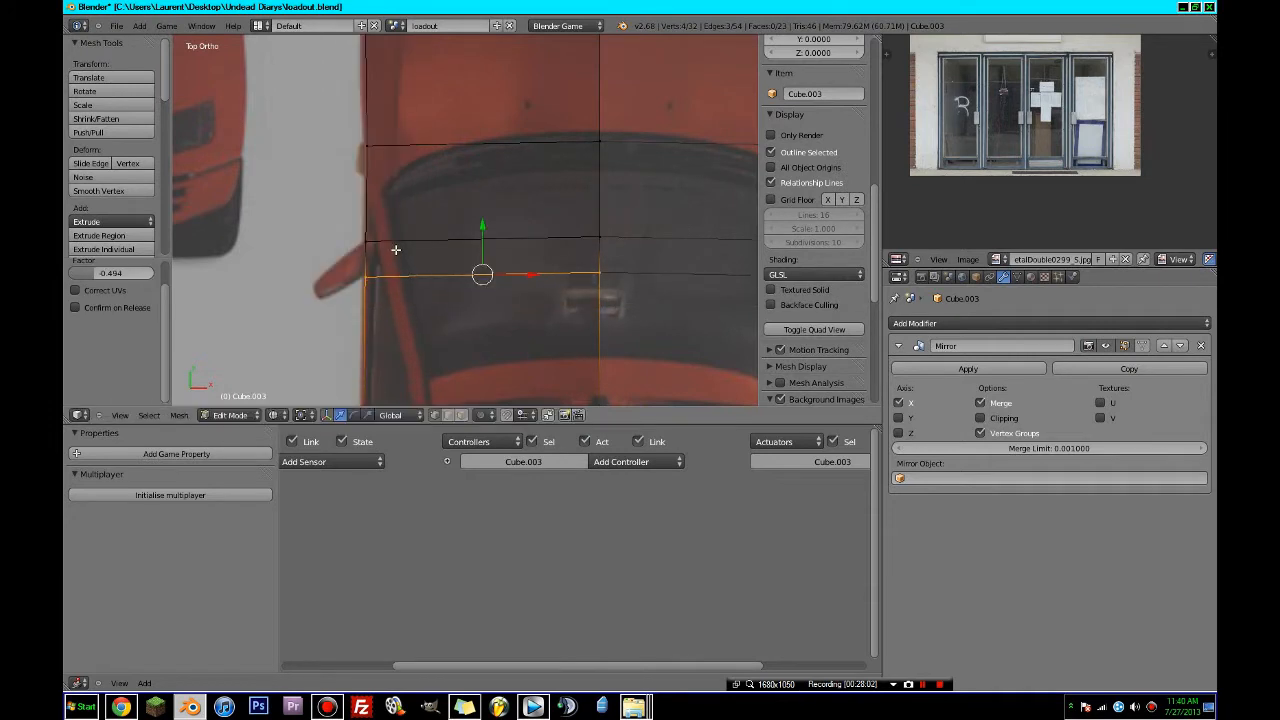
# - Add a crosswise edge loop to the hood and slide it into the half nearer the windshield
pyautogui.keyDown('shift'); pyautogui.moveTo(421, 215); pyautogui.dragTo(435, 383, button='middle'); pyautogui.keyUp('shift')
pyautogui.keyDown('shift'); pyautogui.moveTo(458, 268); pyautogui.dragTo(446, 325, button='middle'); pyautogui.keyUp('shift')
pyautogui.scroll(-1, 450, 316)
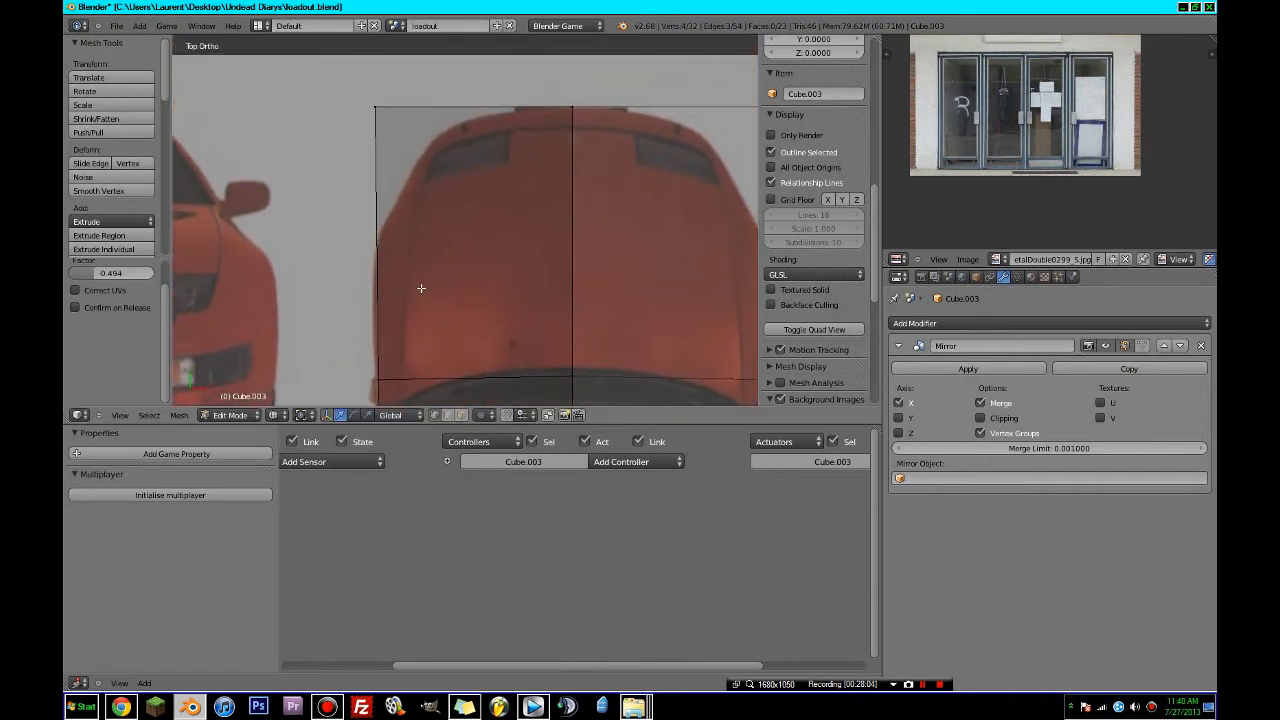
pyautogui.hotkey('ctrl', 'r')
pyautogui.click(420, 289)
pyautogui.click(417, 343)
pyautogui.press('a')
pyautogui.rightClick(381, 297)
pyautogui.press('g')
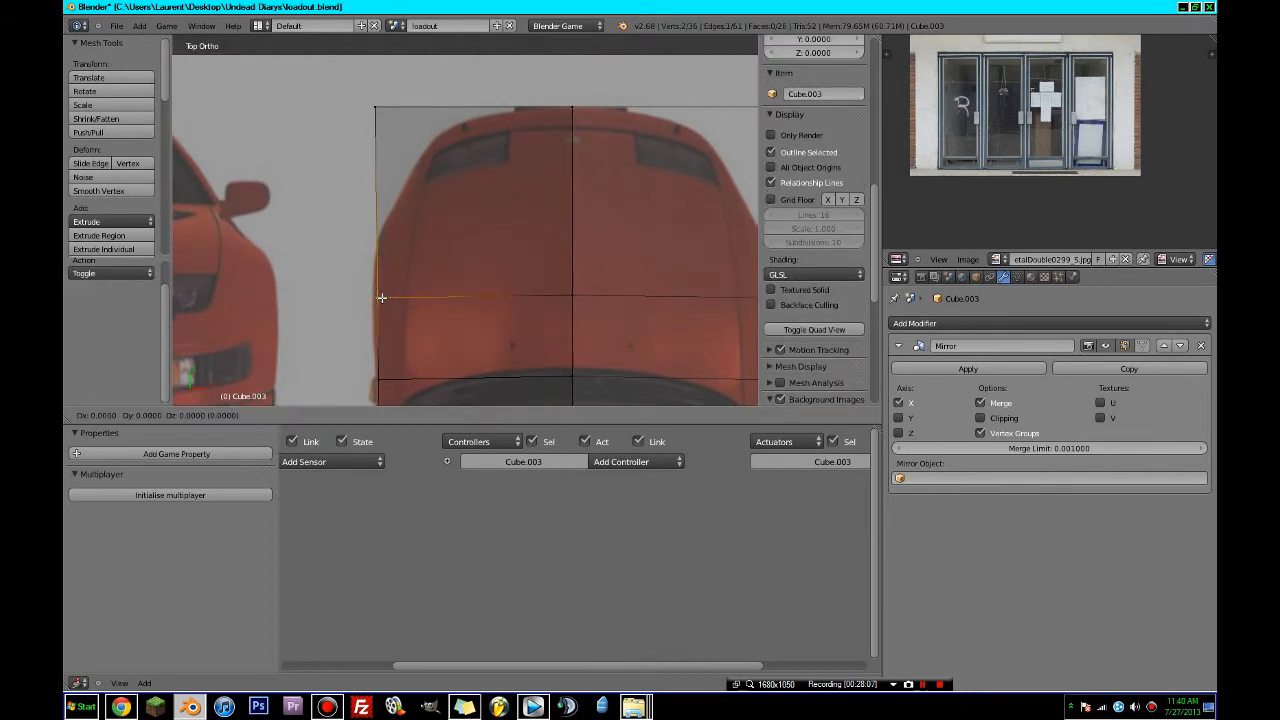
pyautogui.click(381, 297)
# - Add two crosswise edge loops to the front of the hood, sliding the first rearward by 0.460 and leaving the second centred
pyautogui.keyDown('shift'); pyautogui.moveTo(423, 240); pyautogui.dragTo(417, 291, button='middle'); pyautogui.keyUp('shift')
pyautogui.scroll(1, 420, 287)
pyautogui.hotkey('ctrl', 'r')
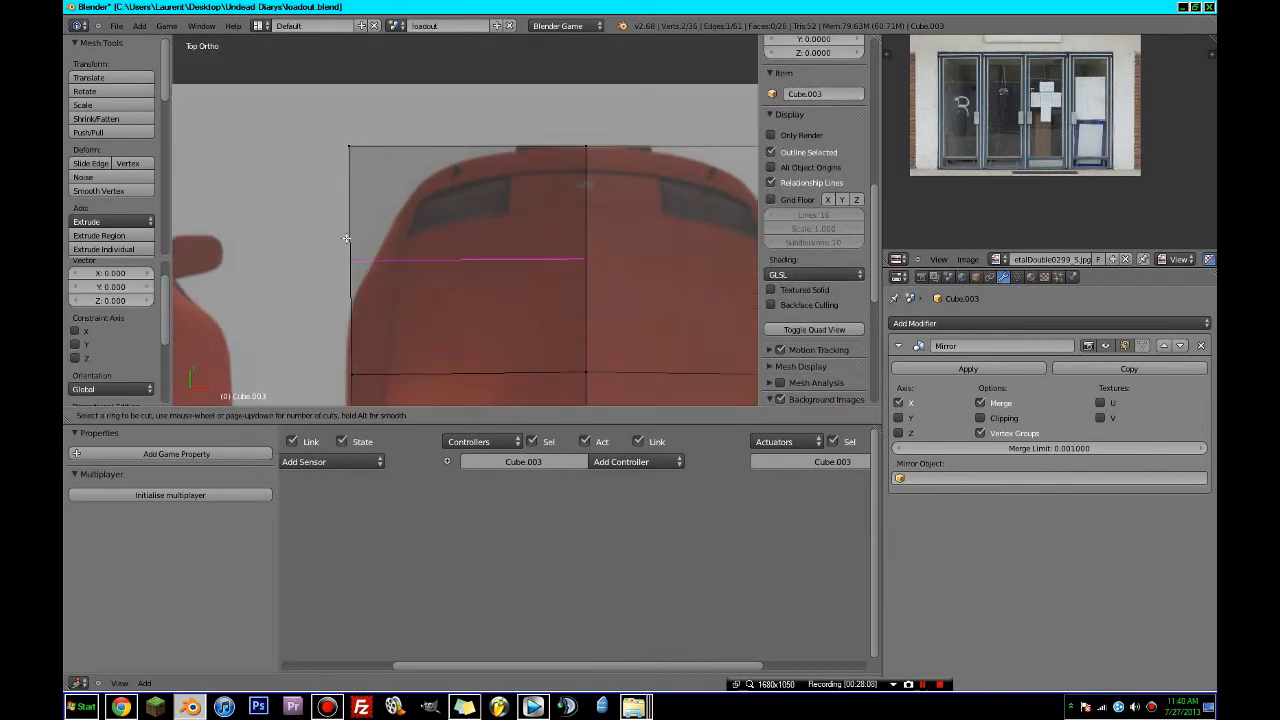
pyautogui.click(362, 290)
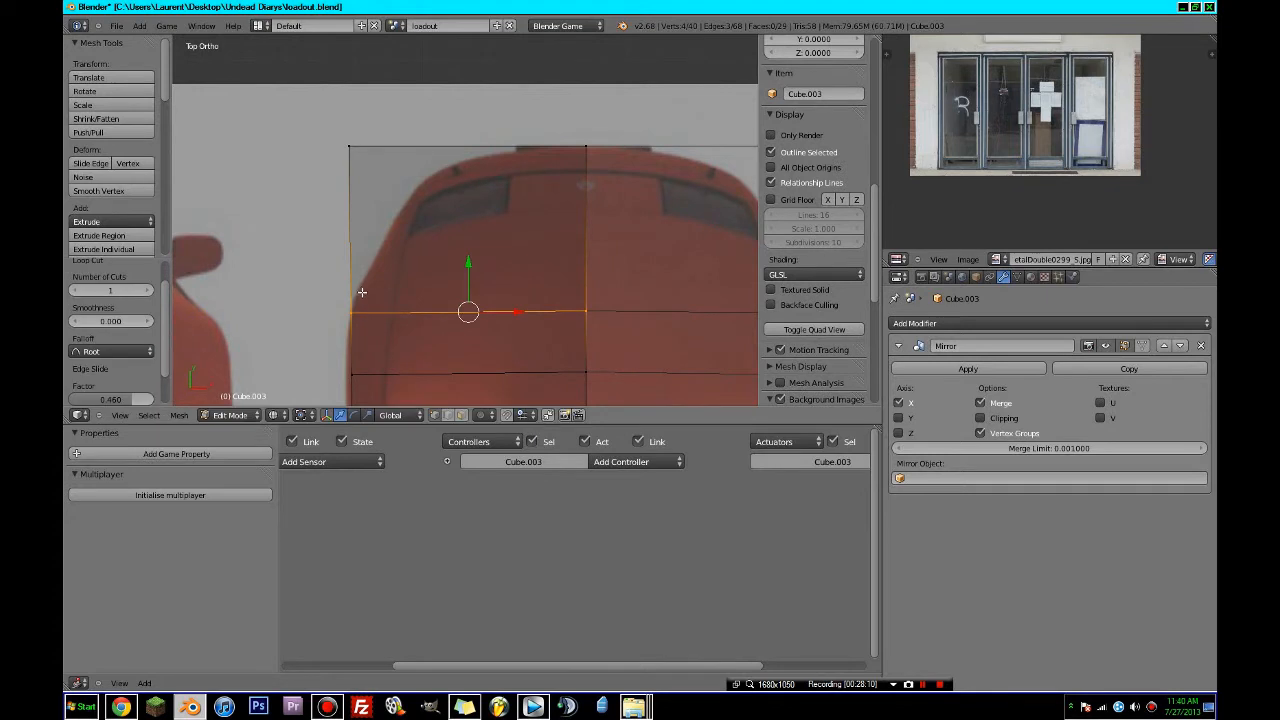
pyautogui.hotkey('ctrl', 'r')
pyautogui.doubleClick(349, 243)
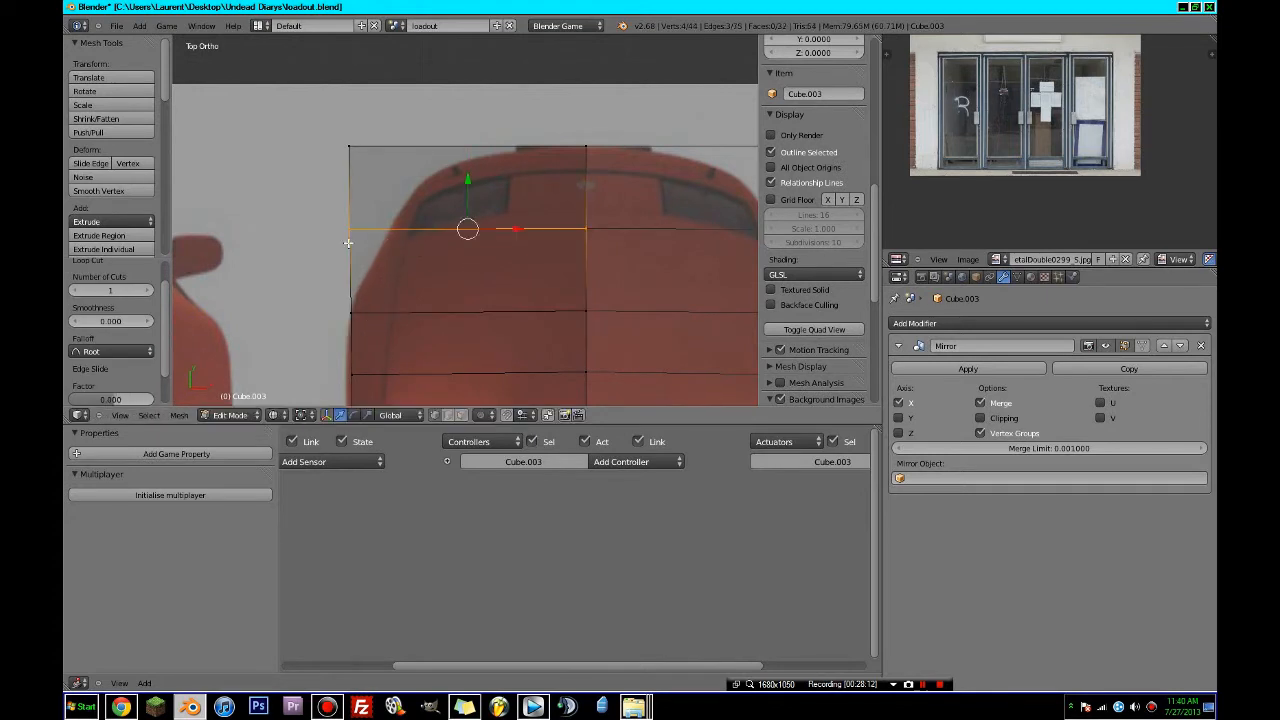
# - Move the outer vertices of the two front hood loops onto the car's tapering front outline
pyautogui.press('a')
pyautogui.press('b')
pyautogui.moveTo(342, 323)
pyautogui.mouseDown()
pyautogui.moveTo(358, 304)
pyautogui.moveTo(354, 314)
pyautogui.mouseUp()
pyautogui.press('a')
pyautogui.press('b')
pyautogui.moveTo(340, 240); pyautogui.dragTo(394, 227)
pyautogui.keyDown('shift'); pyautogui.moveTo(394, 227); pyautogui.dragTo(382, 289, button='middle'); pyautogui.keyUp('shift')
# - Move the front corner vertices by X 0.480 and Y -0.022 onto the nose of the car
pyautogui.press('a')
pyautogui.press('c')
pyautogui.moveTo(342, 195); pyautogui.dragTo(506, 201)
# - Add a crosswise edge loop just behind the nose and move its outer vertices by X -0.065 and Y 0.042
pyautogui.hotkey('ctrl', 'r')
pyautogui.click(556, 255)
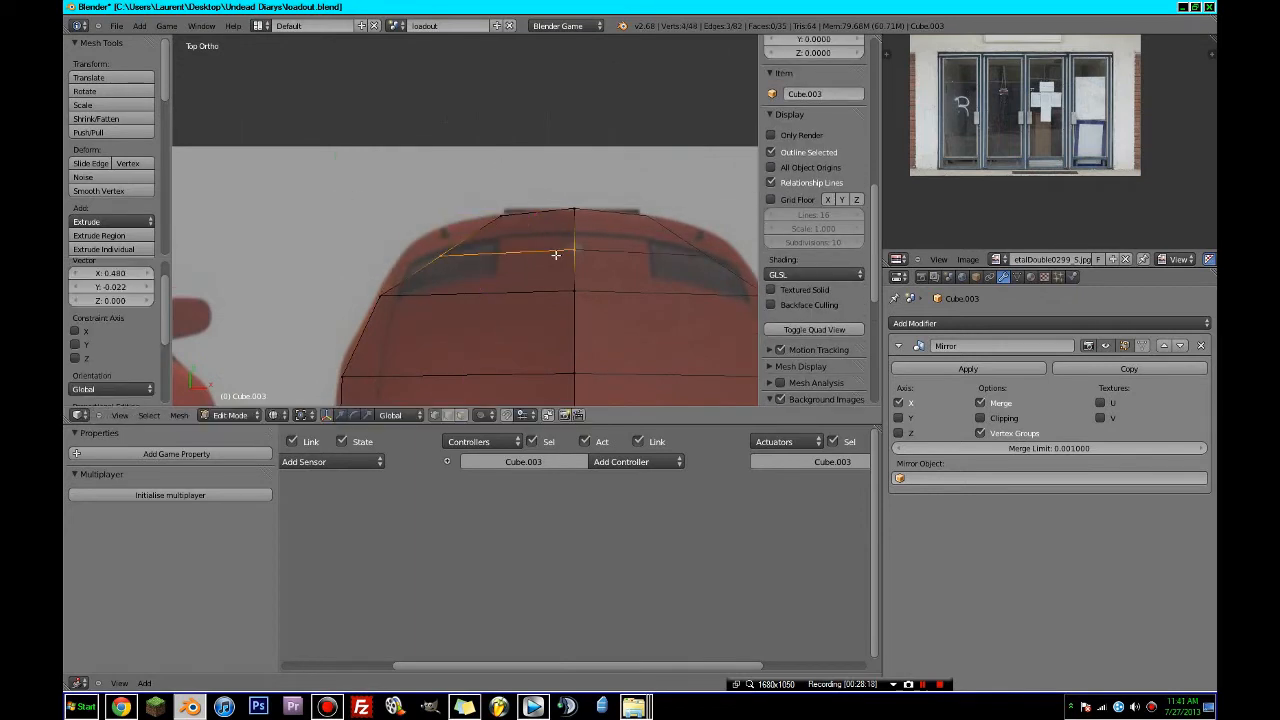
pyautogui.rightClick(556, 255)
pyautogui.press('a')
pyautogui.rightClick(448, 248)
pyautogui.press('g')
pyautogui.click(427, 231)
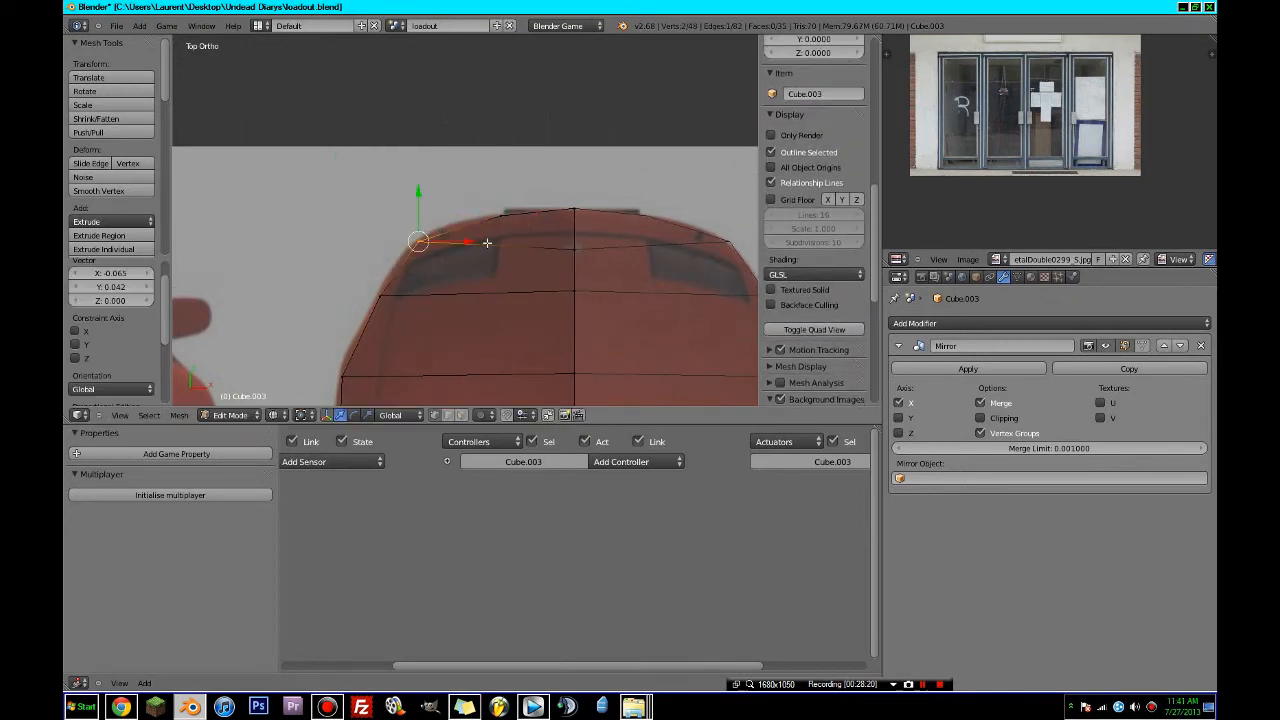
# - Switch the car mesh to Object Mode and view it from the side against the reference image
pyautogui.scroll(-5, 480, 220)
pyautogui.scroll(3, 501, 176)
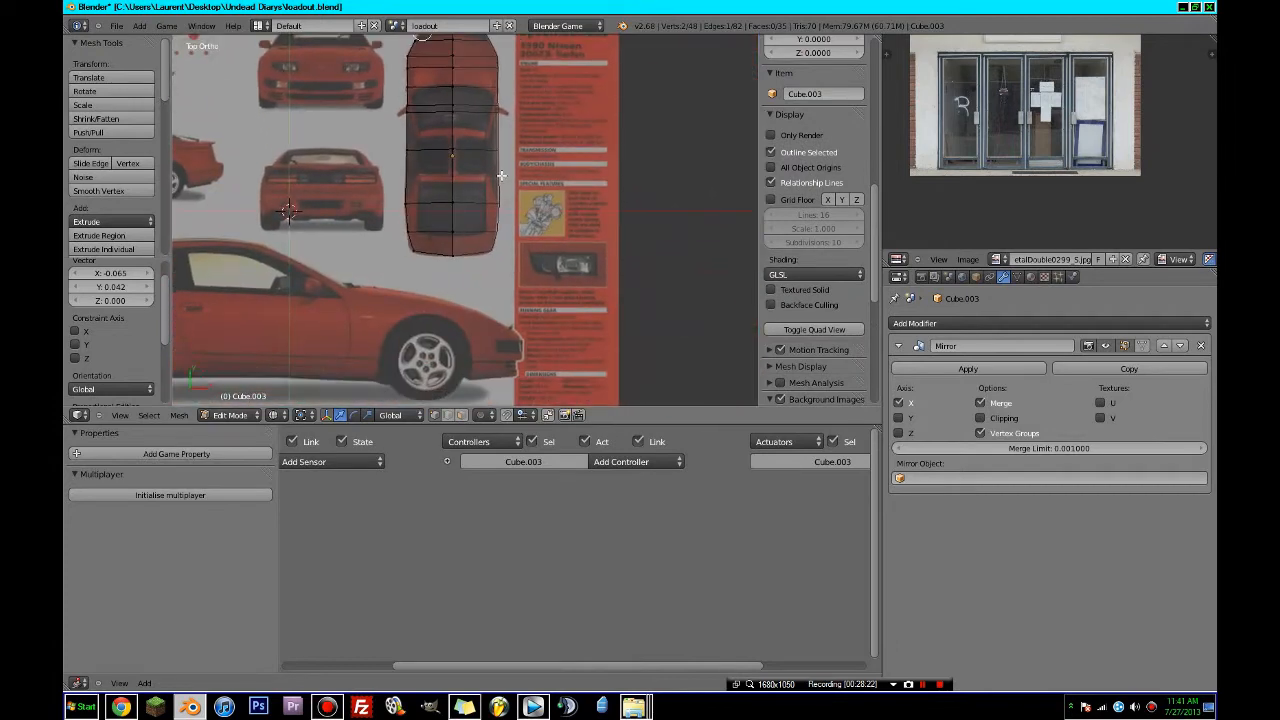
pyautogui.press('KP_3')
pyautogui.press('Tab')
pyautogui.scroll(-4, 602, 221)
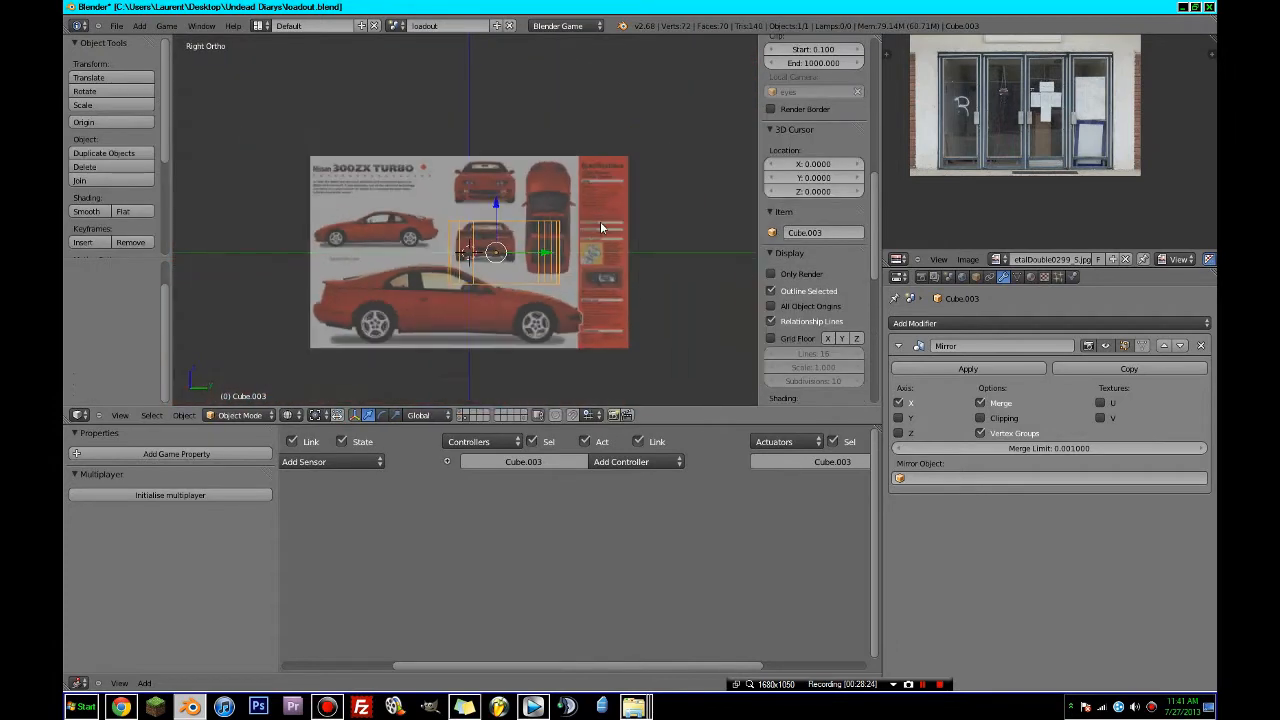
# - In the left view, move the car mesh by Y 1.837 and Z 1.250 onto the small side-view car
pyautogui.press('g')
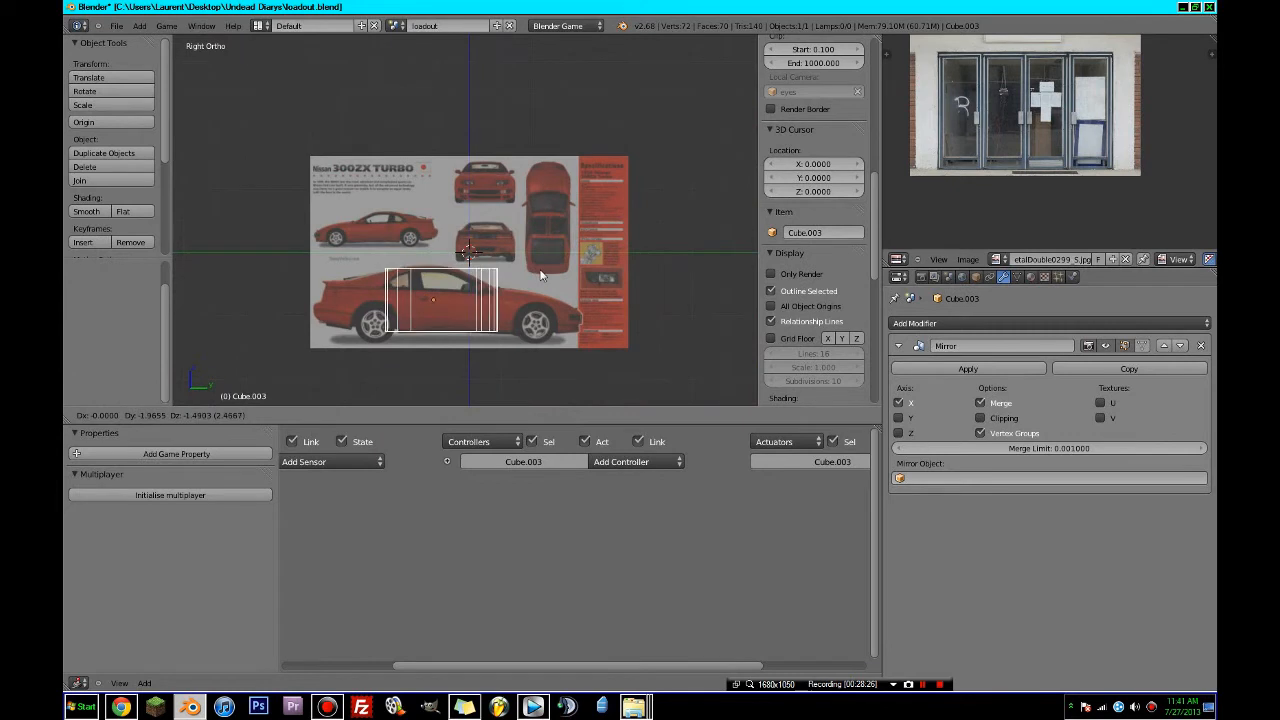
pyautogui.rightClick(543, 270)
pyautogui.press('ctrl+KP_3')
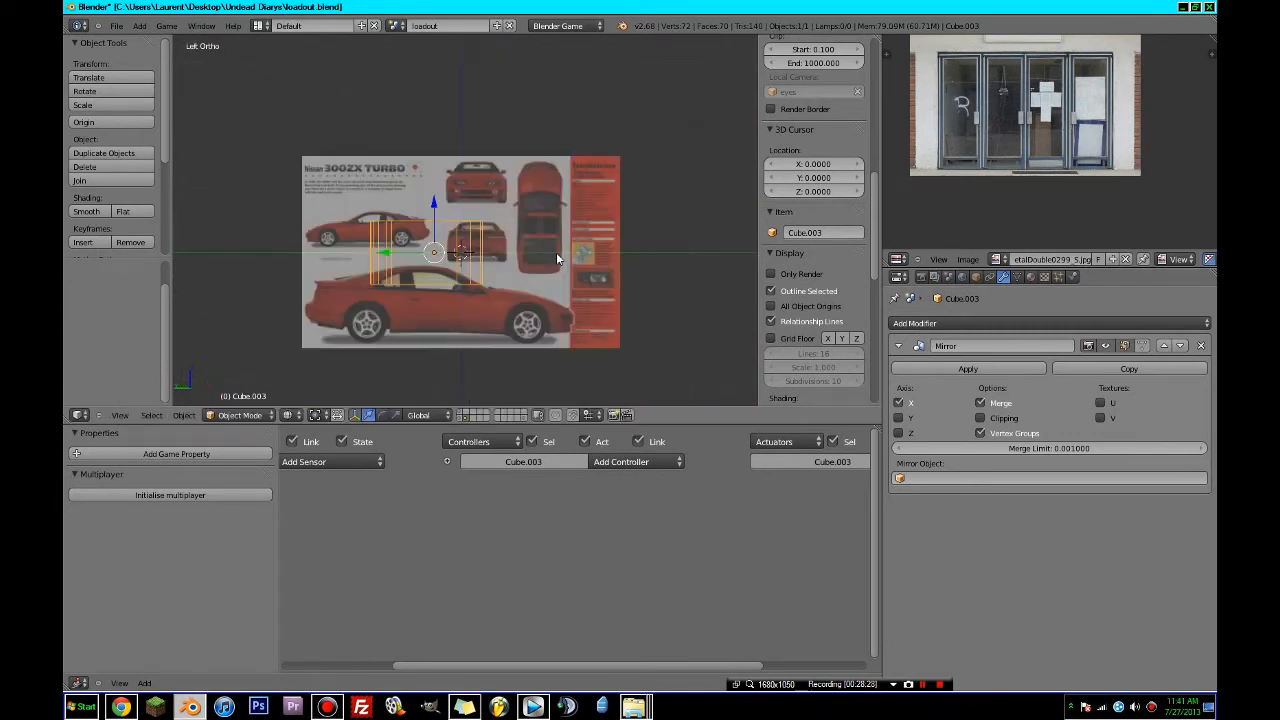
pyautogui.scroll(3, 556, 252)
pyautogui.press('g')
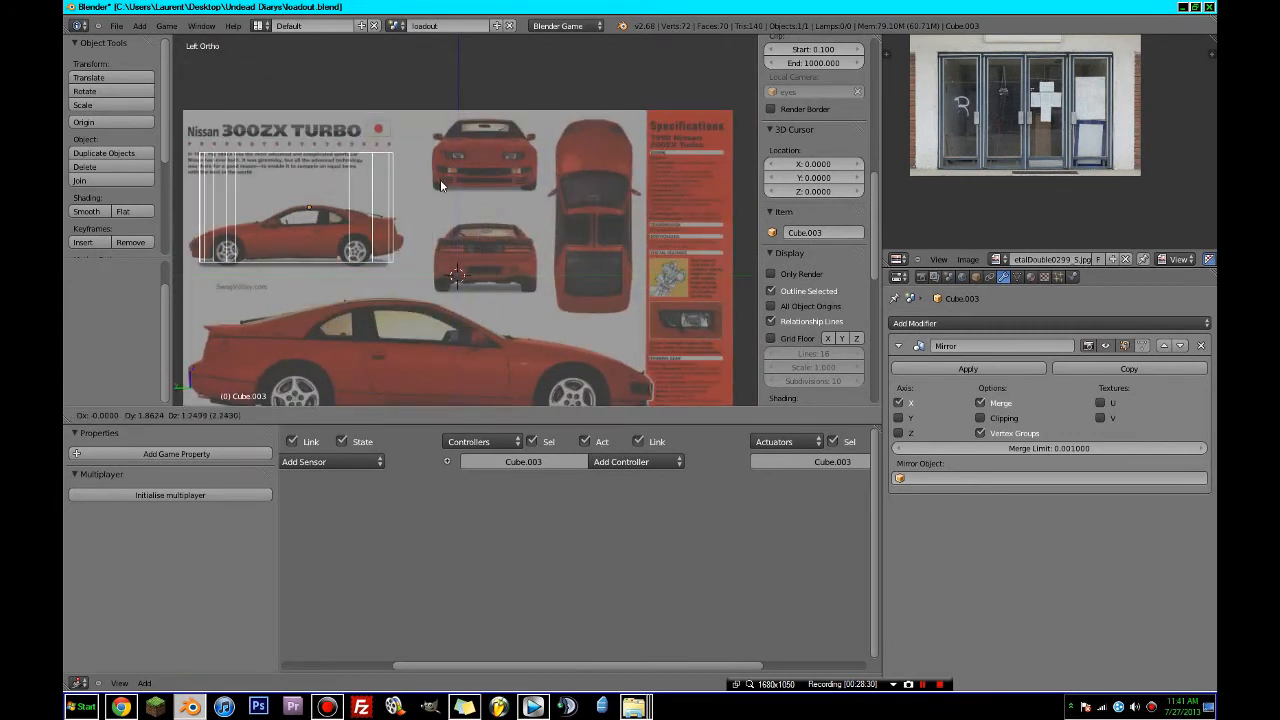
pyautogui.click(440, 179)
pyautogui.scroll(2, 366, 214)
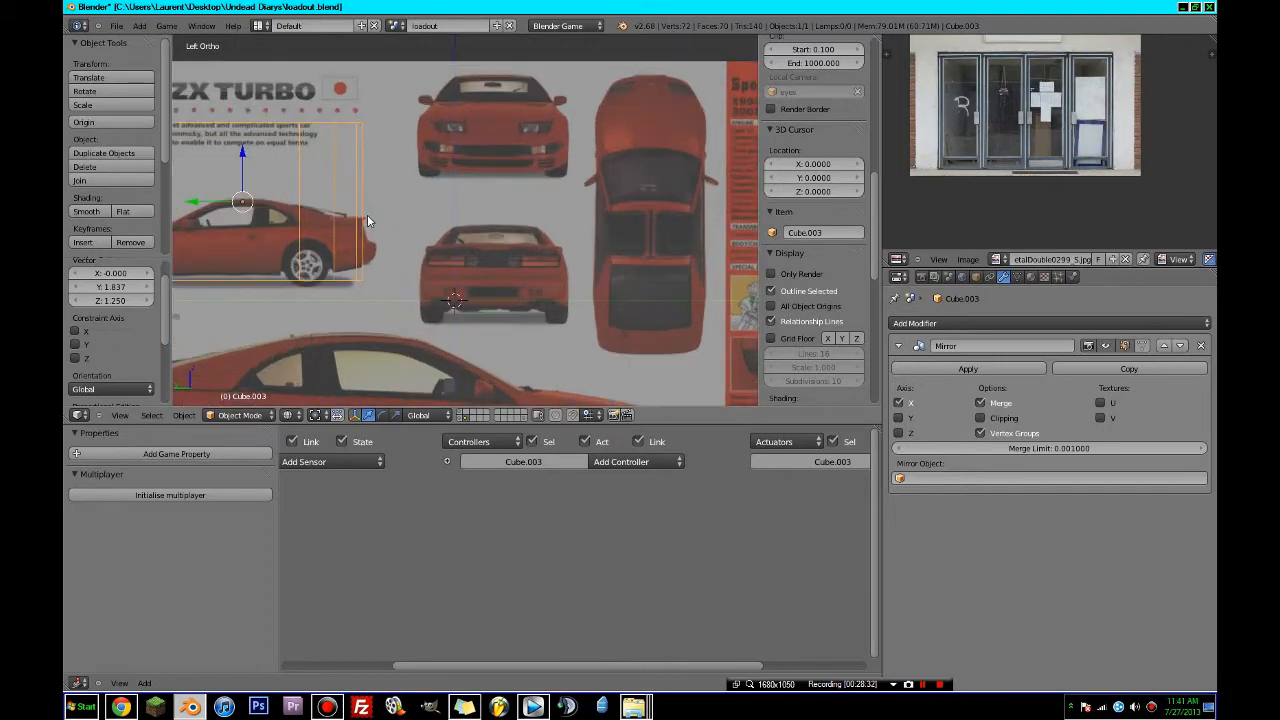
# - Scale the car mesh by 1.092 and reposition it to match the small side-view car's length
pyautogui.press('KP_Decimal')
pyautogui.press('s')
pyautogui.click(615, 236)
pyautogui.press('g')
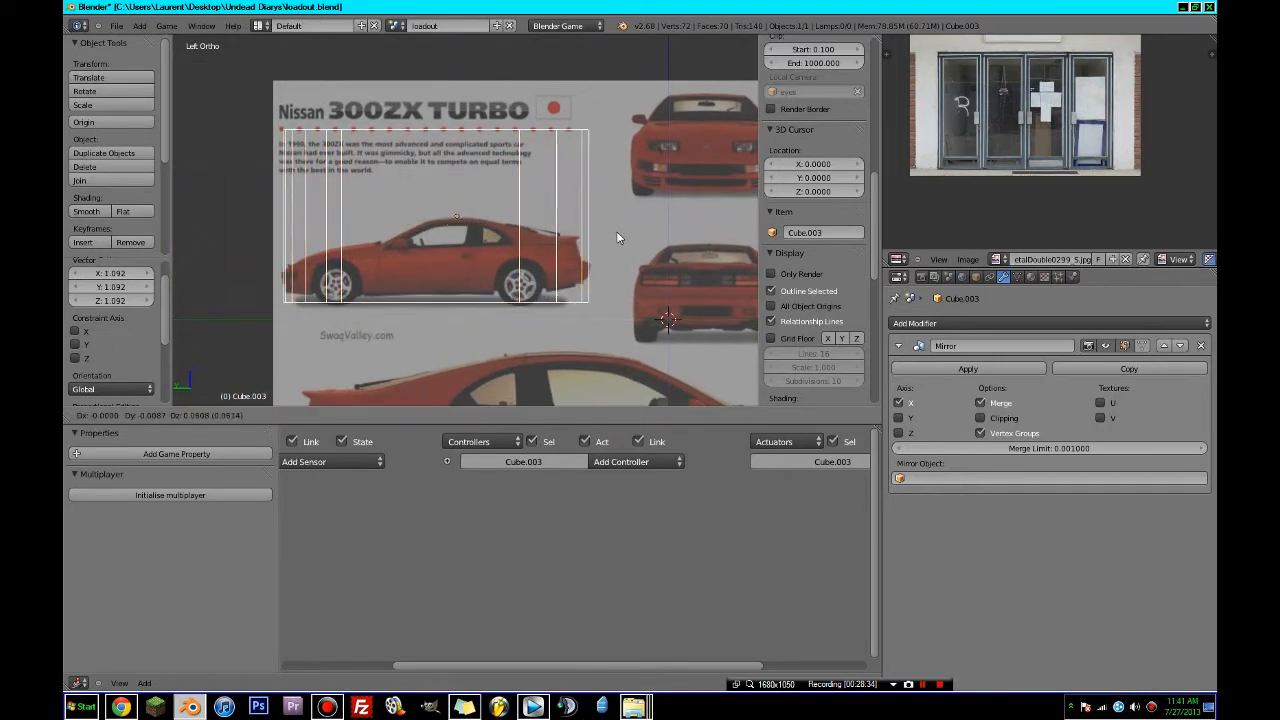
pyautogui.click(616, 231)
# - Move all upper vertices of the car mesh down along Z to the roofline of the side-view car
pyautogui.press('Tab')
pyautogui.scroll(1, 610, 232)
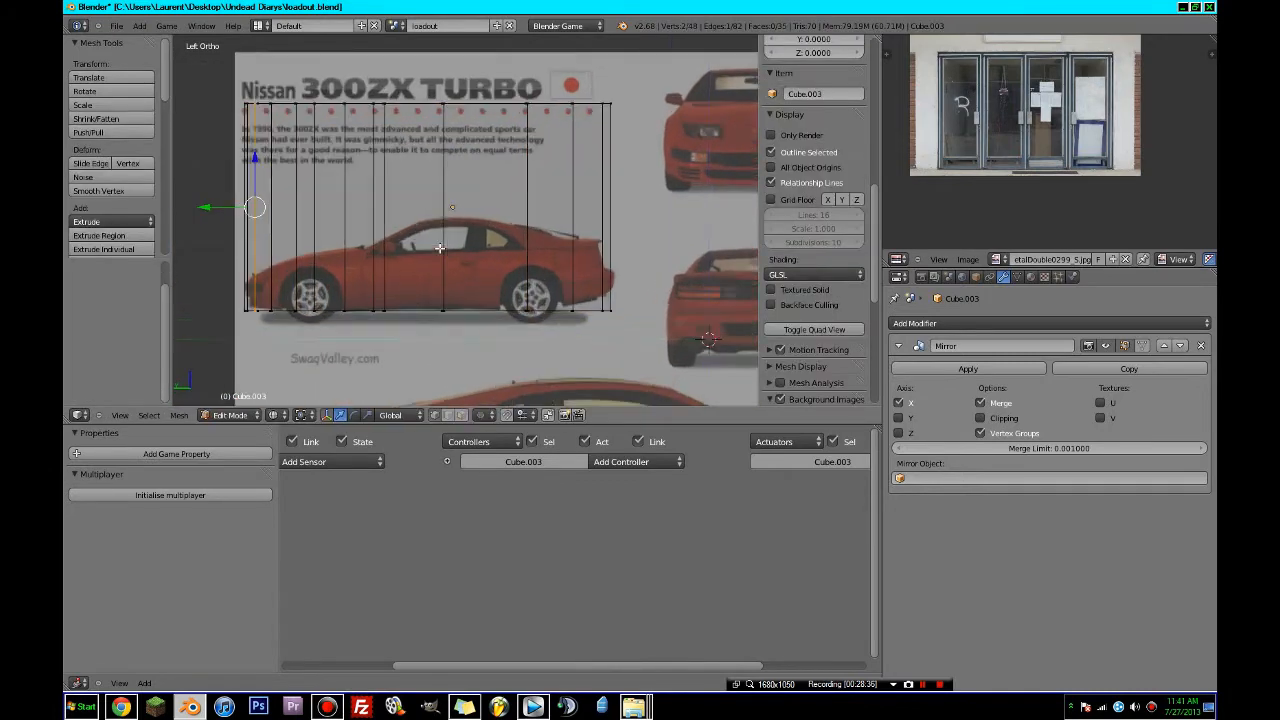
pyautogui.keyDown('shift'); pyautogui.moveTo(434, 246); pyautogui.dragTo(458, 296, button='middle'); pyautogui.keyUp('shift')
pyautogui.press('a')
pyautogui.press('c')
pyautogui.click(277, 149)
pyautogui.moveTo(277, 149); pyautogui.dragTo(644, 149)
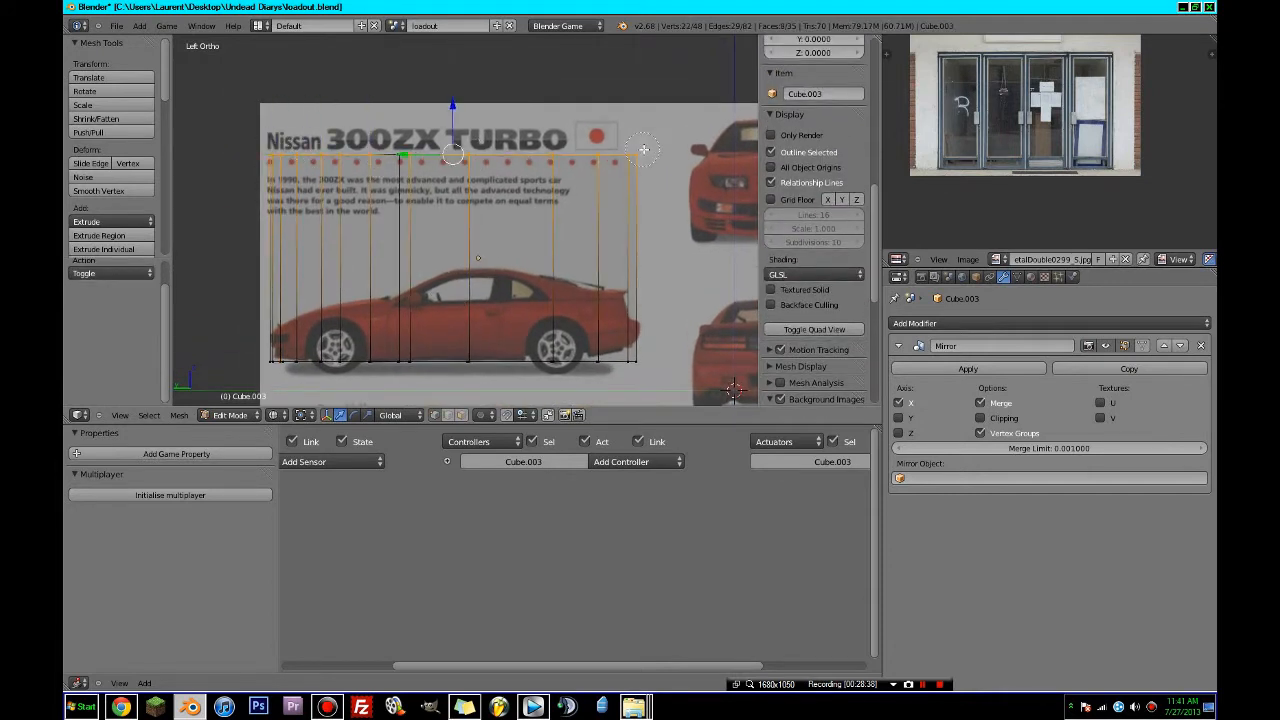
pyautogui.moveTo(454, 107); pyautogui.dragTo(458, 116)
pyautogui.hotkey('ctrl', 'z')
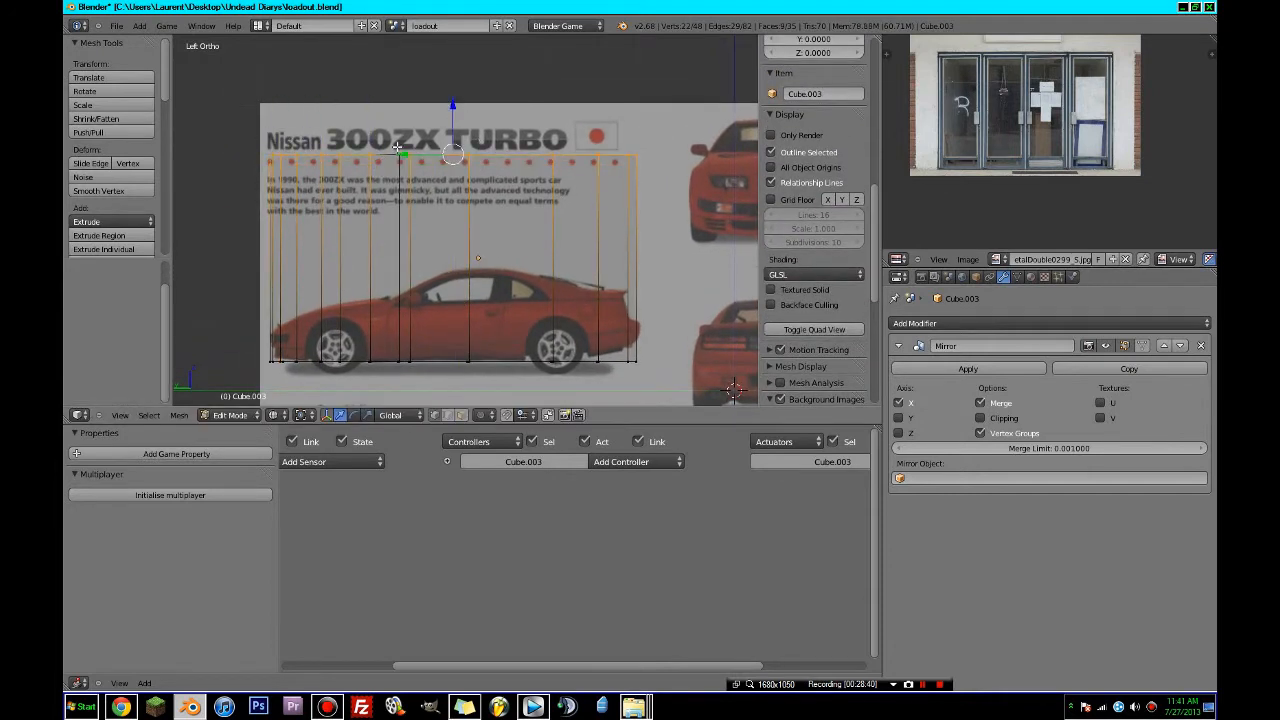
pyautogui.press('g')
pyautogui.press('z')
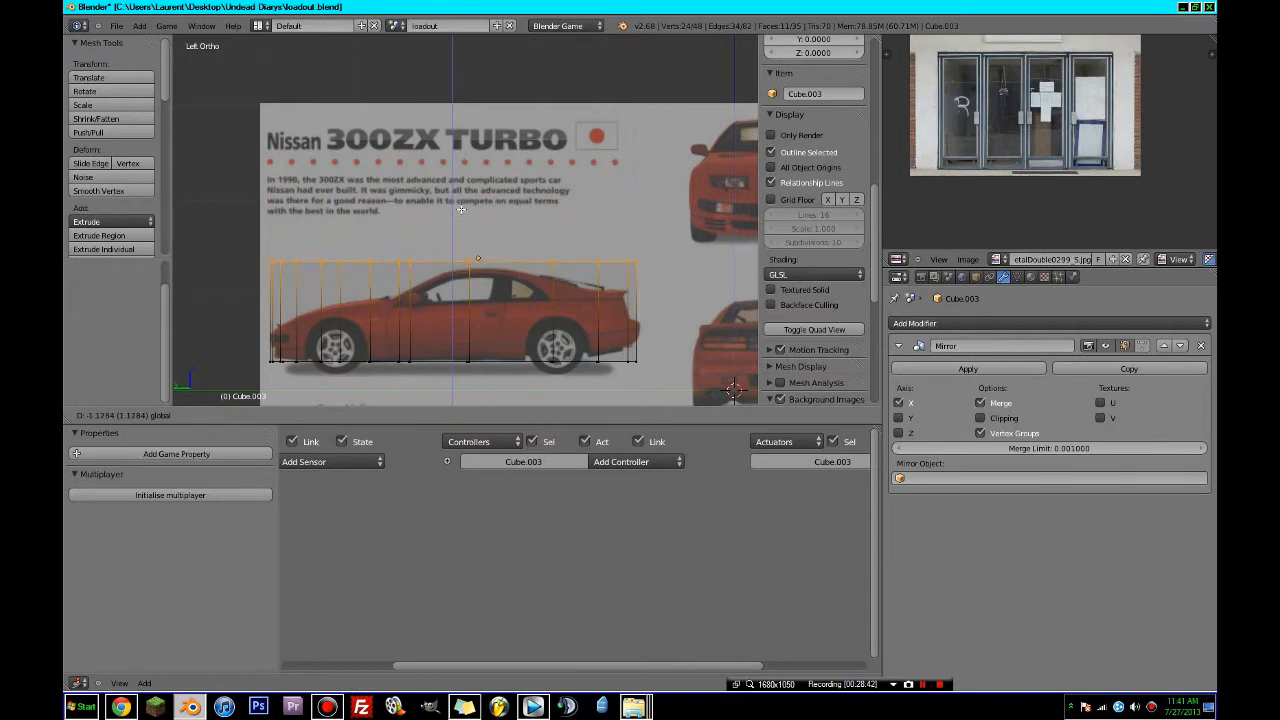
pyautogui.click(457, 213)
# - Rotate the four upper vertices above the windshield base by -25.511° and move them Y 0.061 and Z -0.300 onto the windshield's lower edge
pyautogui.scroll(4, 460, 213)
pyautogui.keyDown('shift'); pyautogui.moveTo(411, 286); pyautogui.dragTo(487, 164, button='middle'); pyautogui.keyUp('shift')
pyautogui.press('a')
pyautogui.press('c')
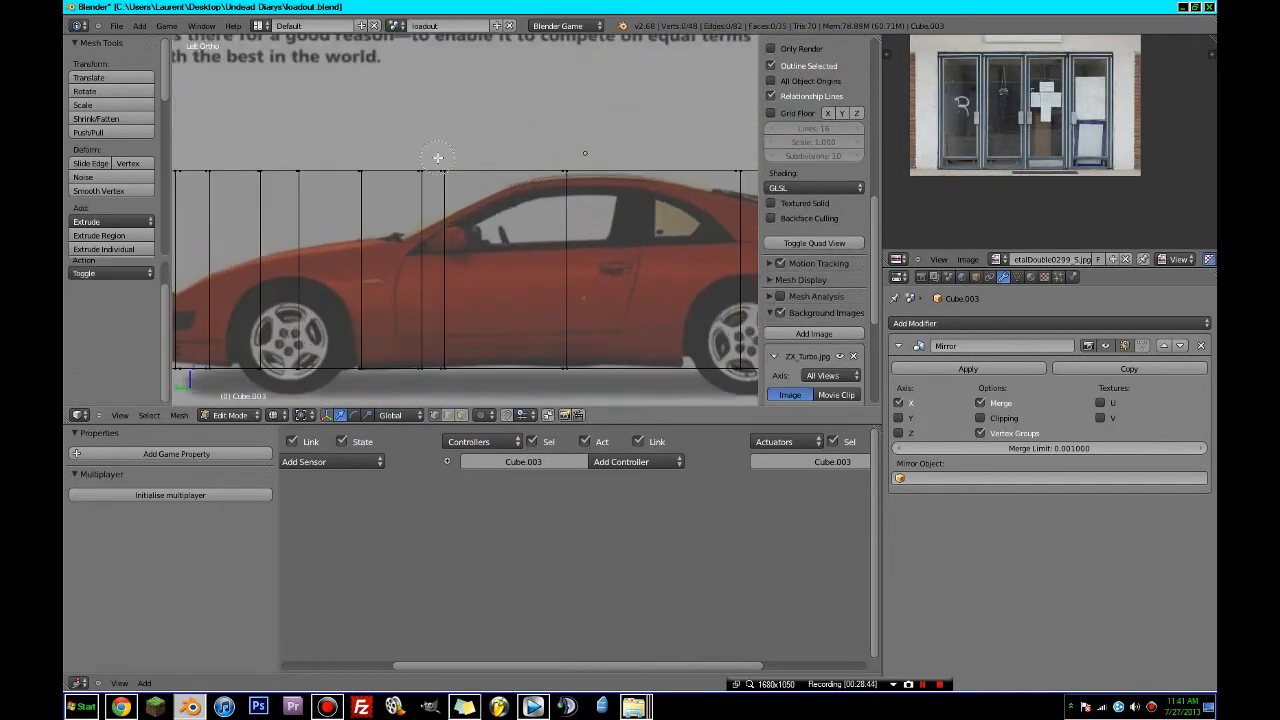
pyautogui.moveTo(433, 168); pyautogui.dragTo(455, 171)
pyautogui.rightClick(455, 171)
pyautogui.moveTo(455, 171); pyautogui.dragTo(446, 234, button='middle')
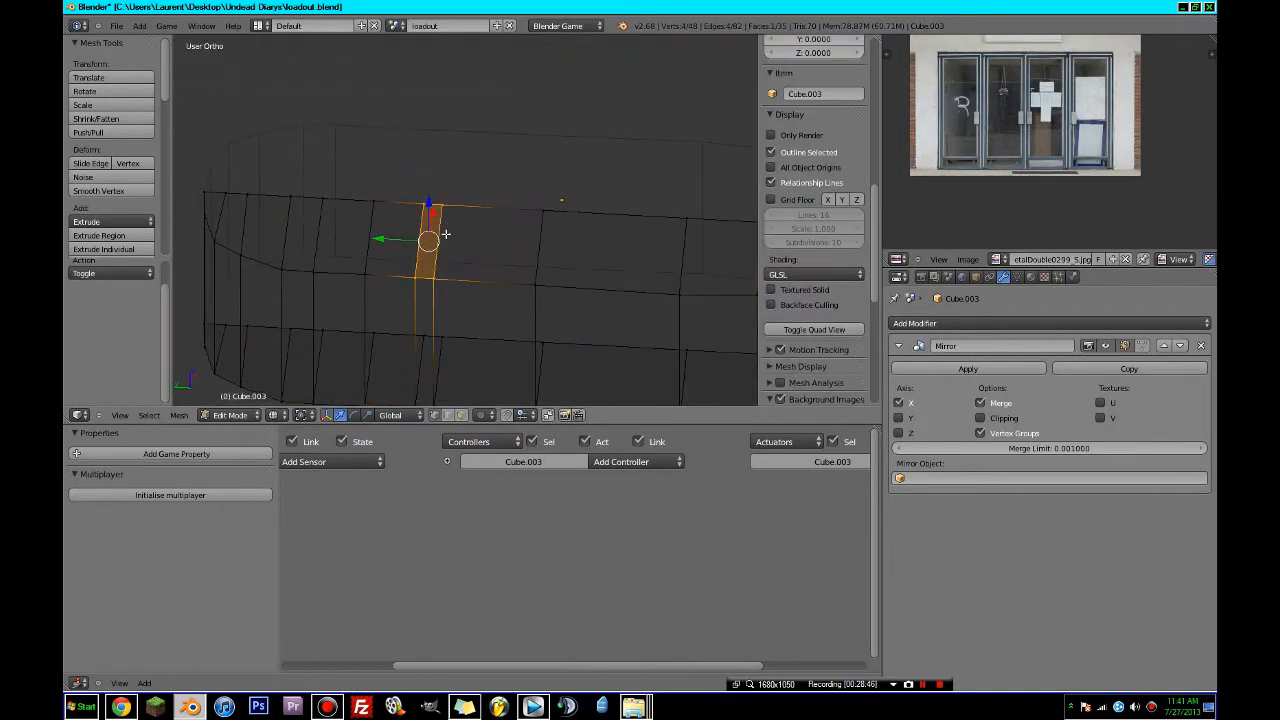
pyautogui.press('KP_1')
pyautogui.press('KP_3')
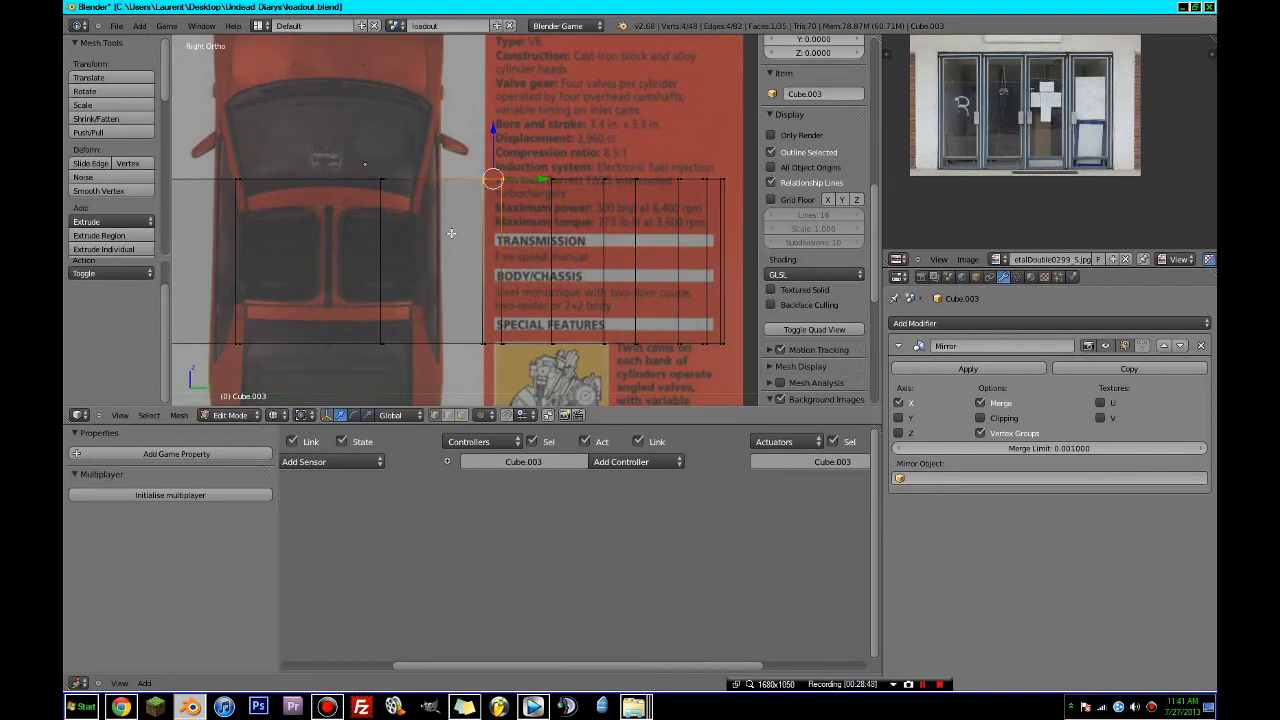
pyautogui.press('ctrl+KP_3')
pyautogui.scroll(3, 454, 230)
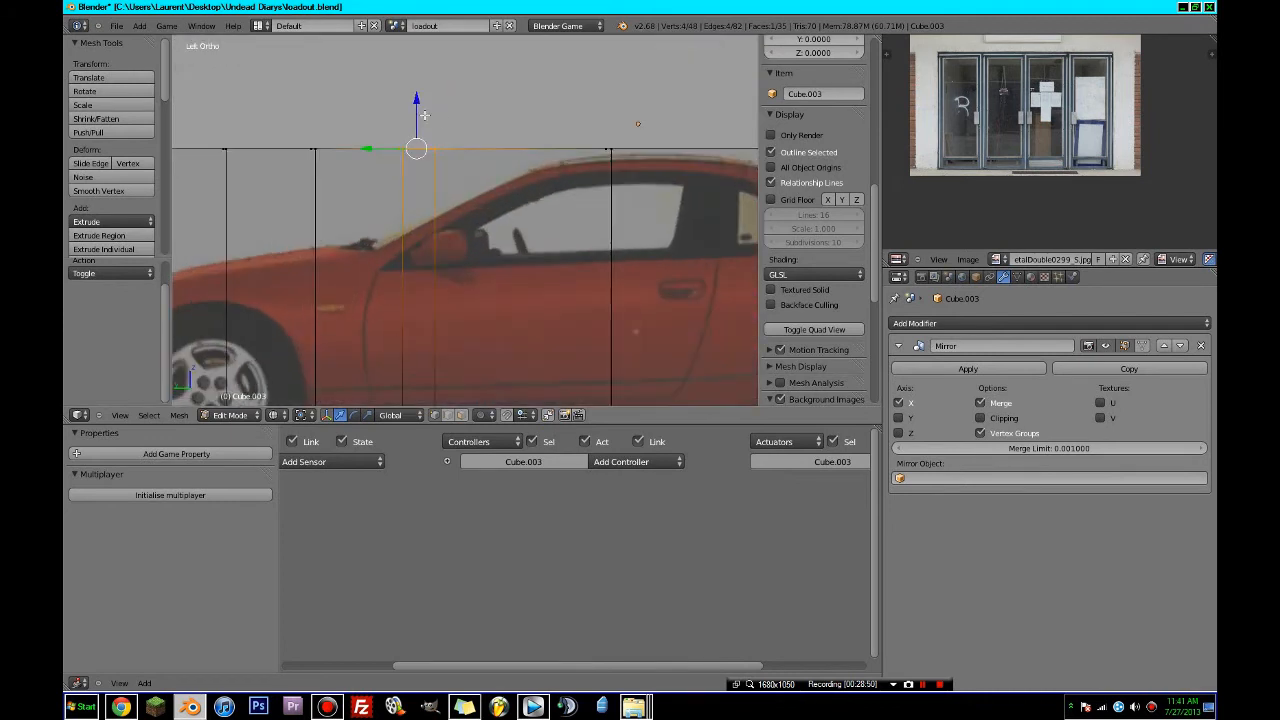
pyautogui.press('r')
pyautogui.click(551, 75)
pyautogui.press('g')
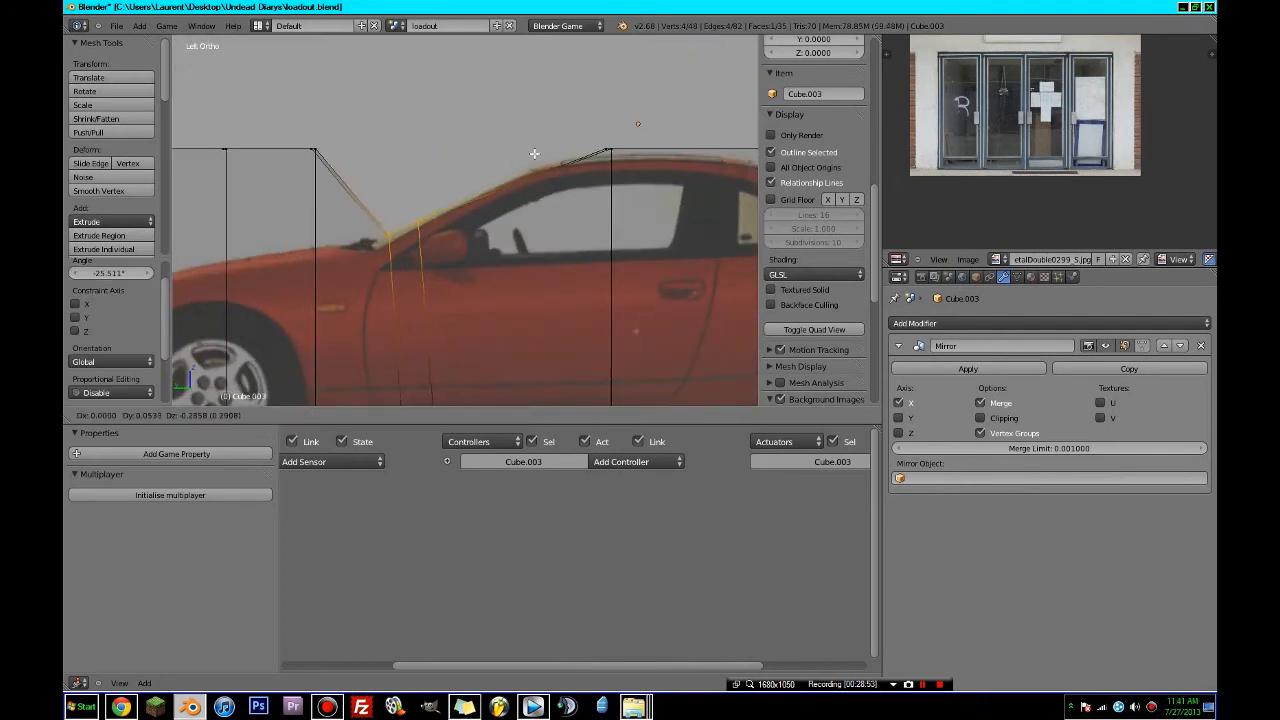
pyautogui.click(534, 157)
# - Add a loop cut between the windshield base and the roof, and move its upper vertices to the windshield's top end
pyautogui.keyDown('shift'); pyautogui.moveTo(558, 375); pyautogui.dragTo(445, 340, button='middle'); pyautogui.keyUp('shift')
pyautogui.hotkey('ctrl', 'r')
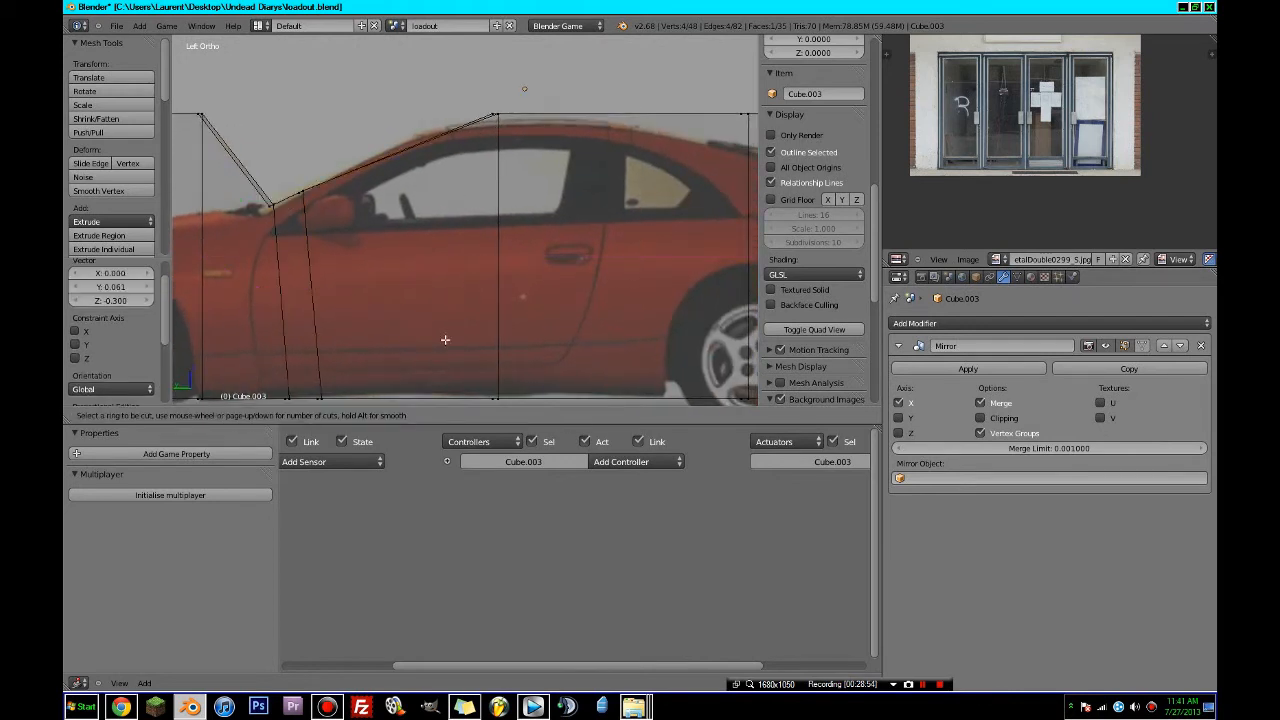
pyautogui.click(490, 371)
pyautogui.press('a')
pyautogui.press('b')
pyautogui.press('g')
pyautogui.moveTo(437, 123); pyautogui.dragTo(505, 120)
pyautogui.click(437, 111)
# - Lower the upper vertices of the edge loop just behind the new cut onto the reference car's roofline
pyautogui.press('a')
pyautogui.press('b')
pyautogui.press('g')
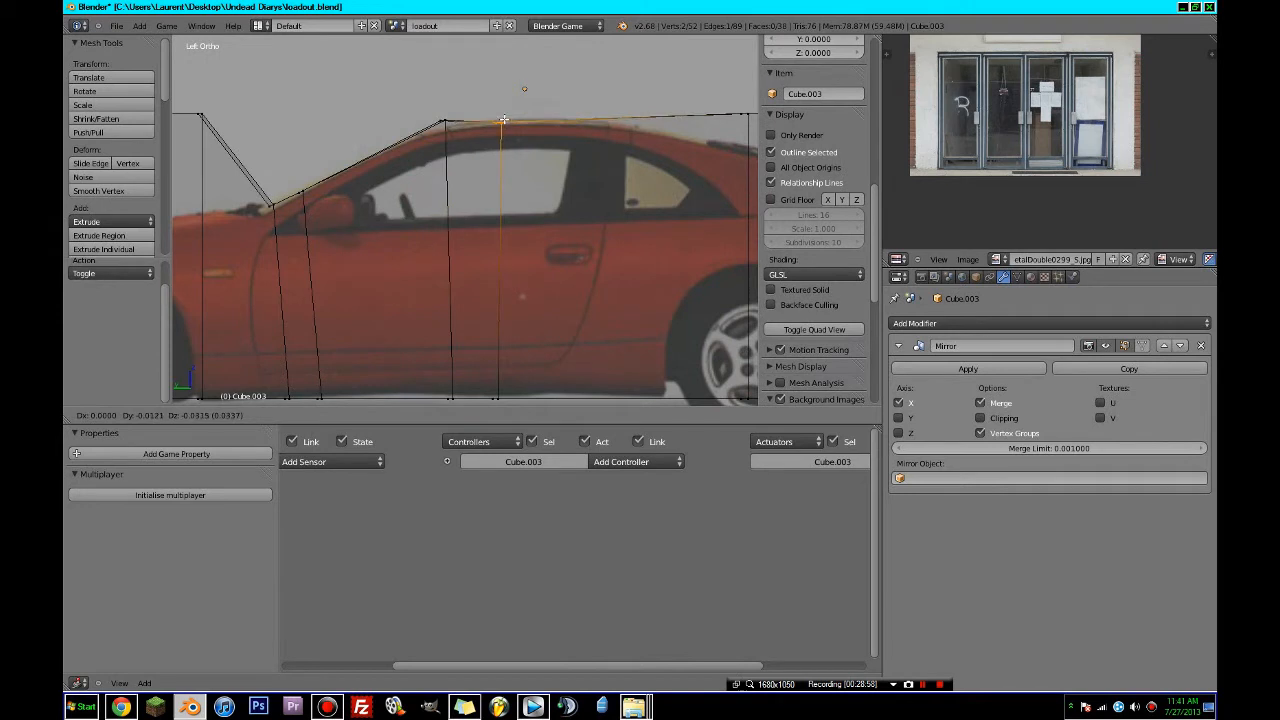
pyautogui.click(504, 119)
# - Move the two upper vertices at the windshield's top end slightly down to follow the roof curve
pyautogui.press('a')
pyautogui.rightClick(443, 121)
pyautogui.keyDown('shift'); pyautogui.rightClick(446, 121); pyautogui.keyUp('shift')
pyautogui.press('g')
pyautogui.click(450, 129)
pyautogui.press('a')
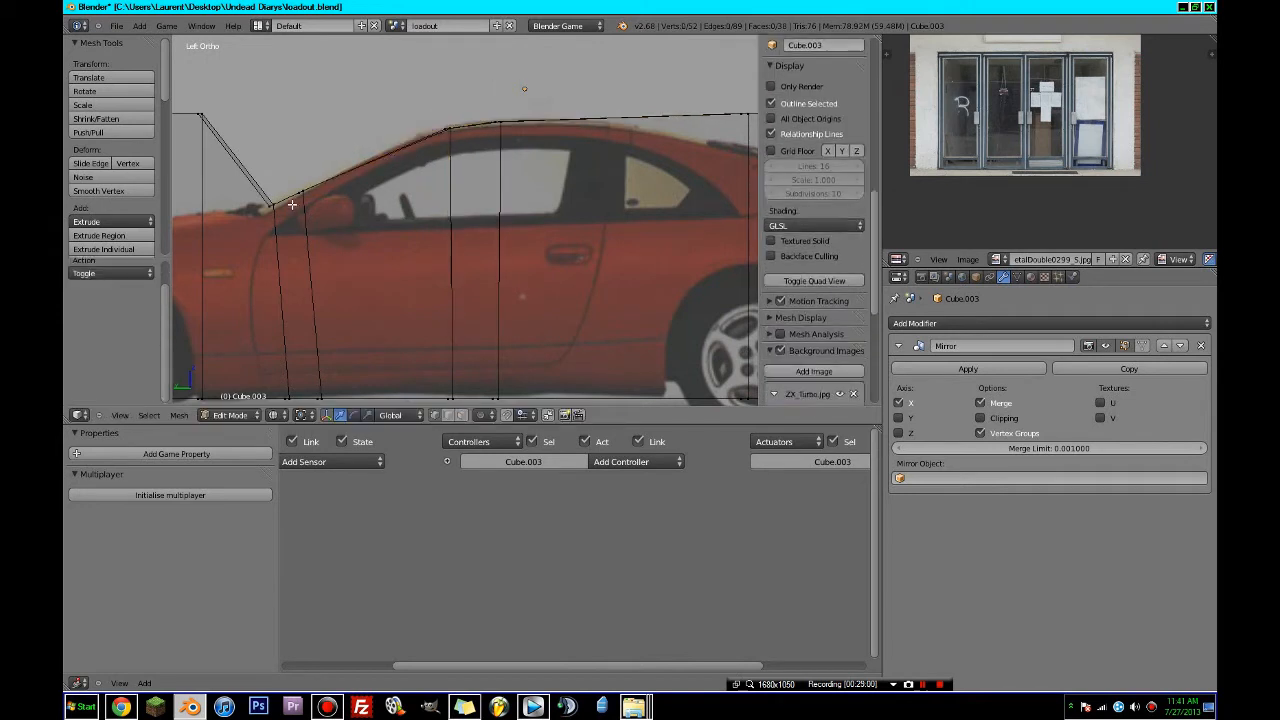
# - Shift the vertices at the windshield base slightly rearward to follow the reference windshield line
pyautogui.rightClick(273, 205)
pyautogui.keyDown('shift'); pyautogui.rightClick(302, 192); pyautogui.keyUp('shift')
pyautogui.press('g')
pyautogui.click(307, 194)
pyautogui.press('a')
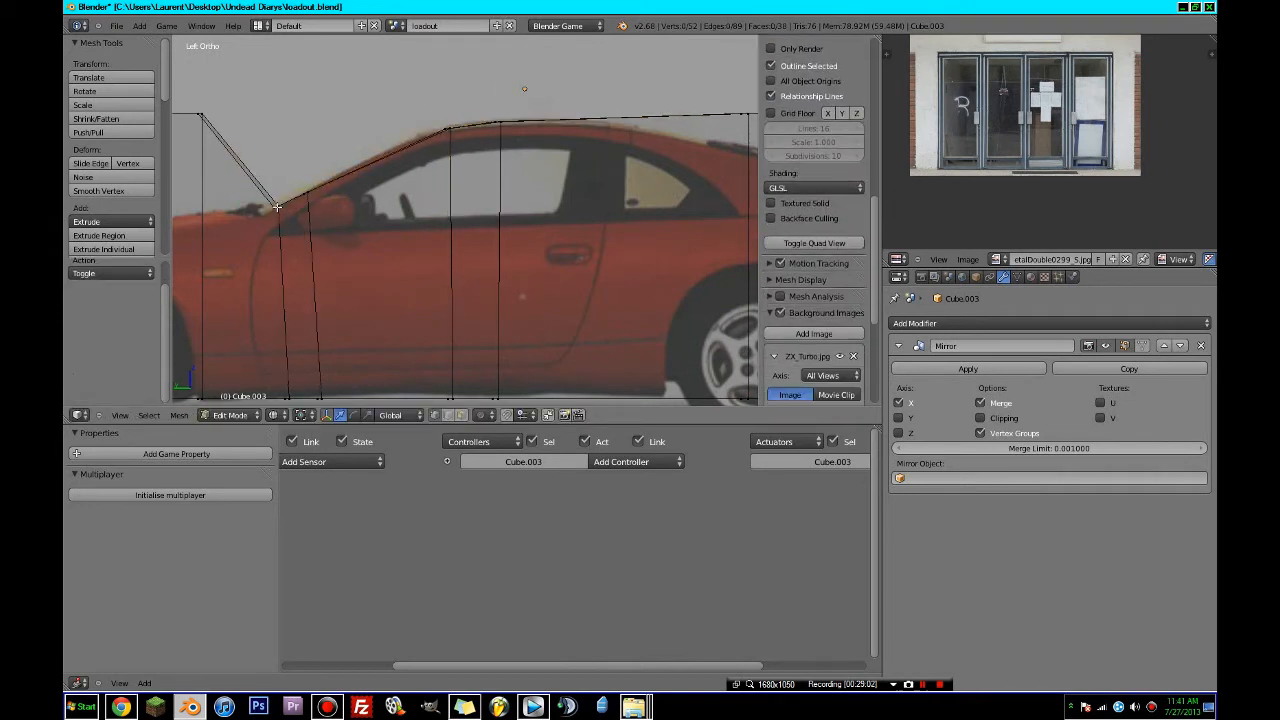
# - Move all upper vertices in front of the windshield down to the height of the hood's rear edge
pyautogui.keyDown('shift'); pyautogui.moveTo(277, 207); pyautogui.dragTo(573, 210, button='middle'); pyautogui.keyUp('shift')
pyautogui.press('a')
pyautogui.press('a')
pyautogui.press('c')
pyautogui.moveTo(499, 116); pyautogui.dragTo(214, 124)
pyautogui.rightClick(214, 124)
pyautogui.press('g')
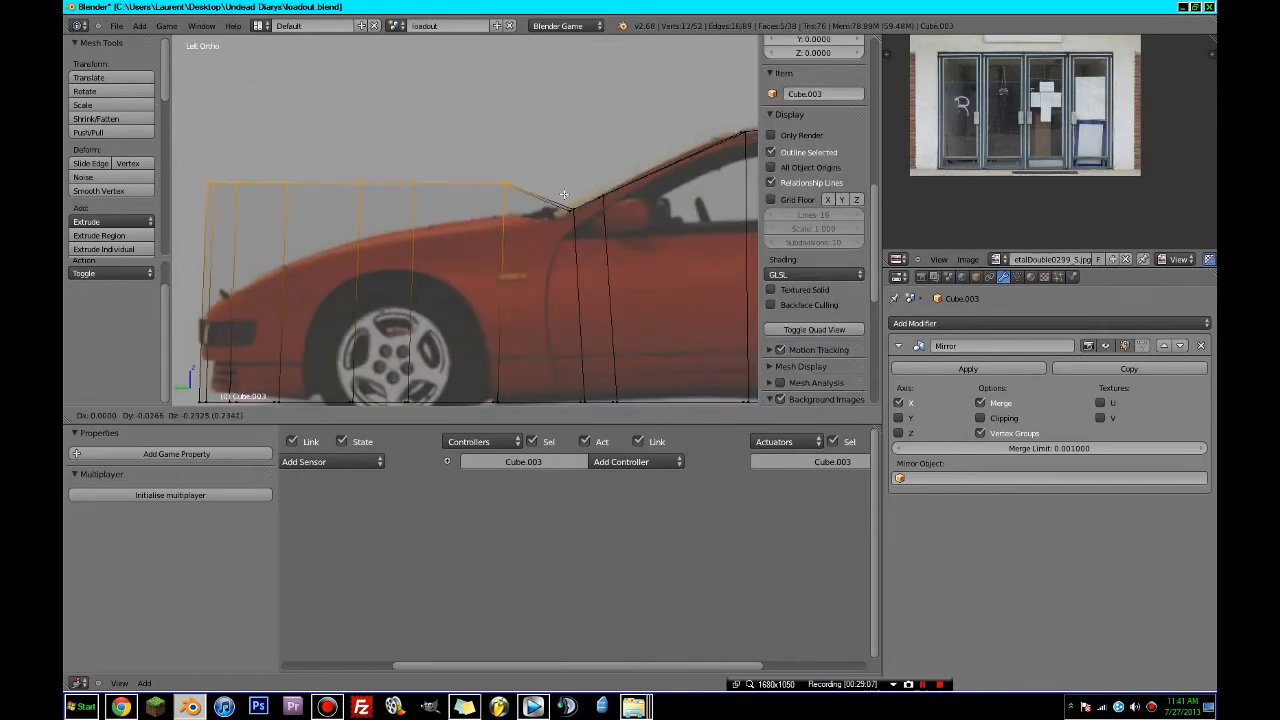
pyautogui.click(564, 220)
pyautogui.press('g')
pyautogui.click(564, 221)
pyautogui.keyDown('shift'); pyautogui.moveTo(564, 221); pyautogui.dragTo(743, 152, button='middle'); pyautogui.keyUp('shift')
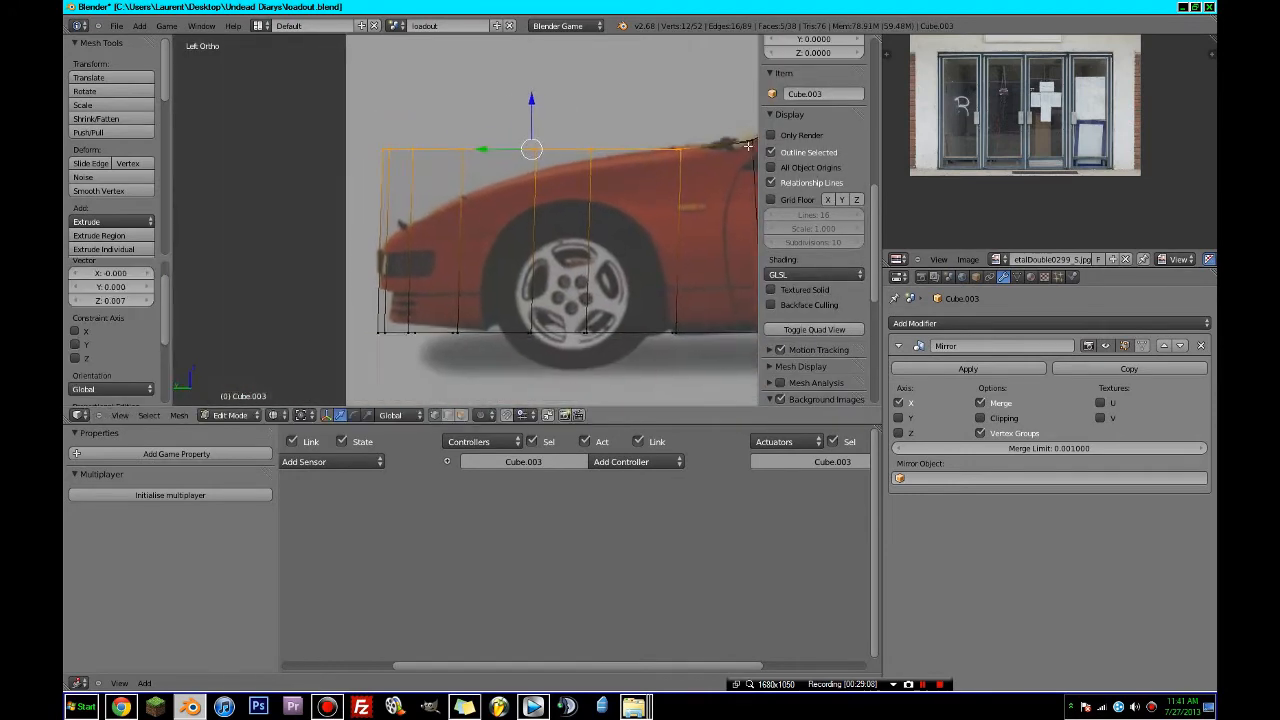
# - Lower the two top vertex pairs above the front wheel onto the reference car's hood line
pyautogui.press('a')
pyautogui.press('c')
pyautogui.click(596, 141)
pyautogui.rightClick(596, 141)
pyautogui.press('g')
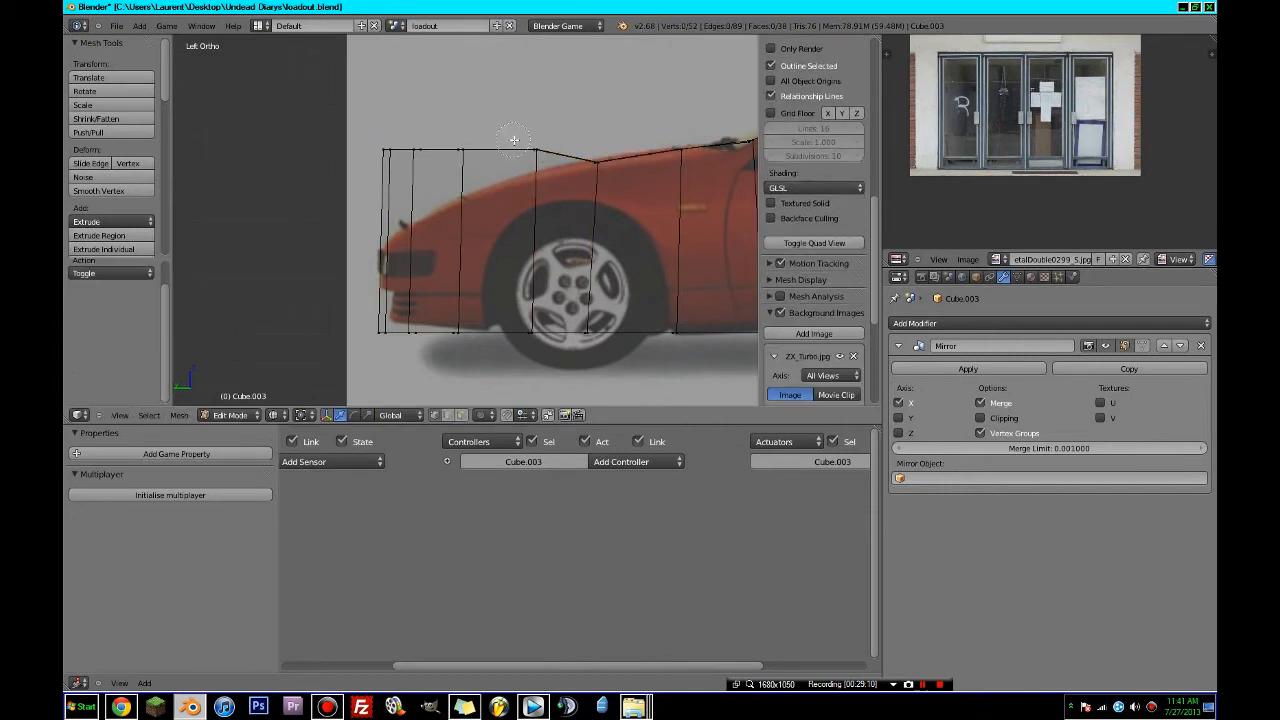
pyautogui.click(536, 167)
# - Lower the top vertices just ahead of the front wheel onto the hood outline
pyautogui.press('a')
pyautogui.press('c')
pyautogui.click(456, 150)
pyautogui.rightClick(456, 150)
pyautogui.press('g')
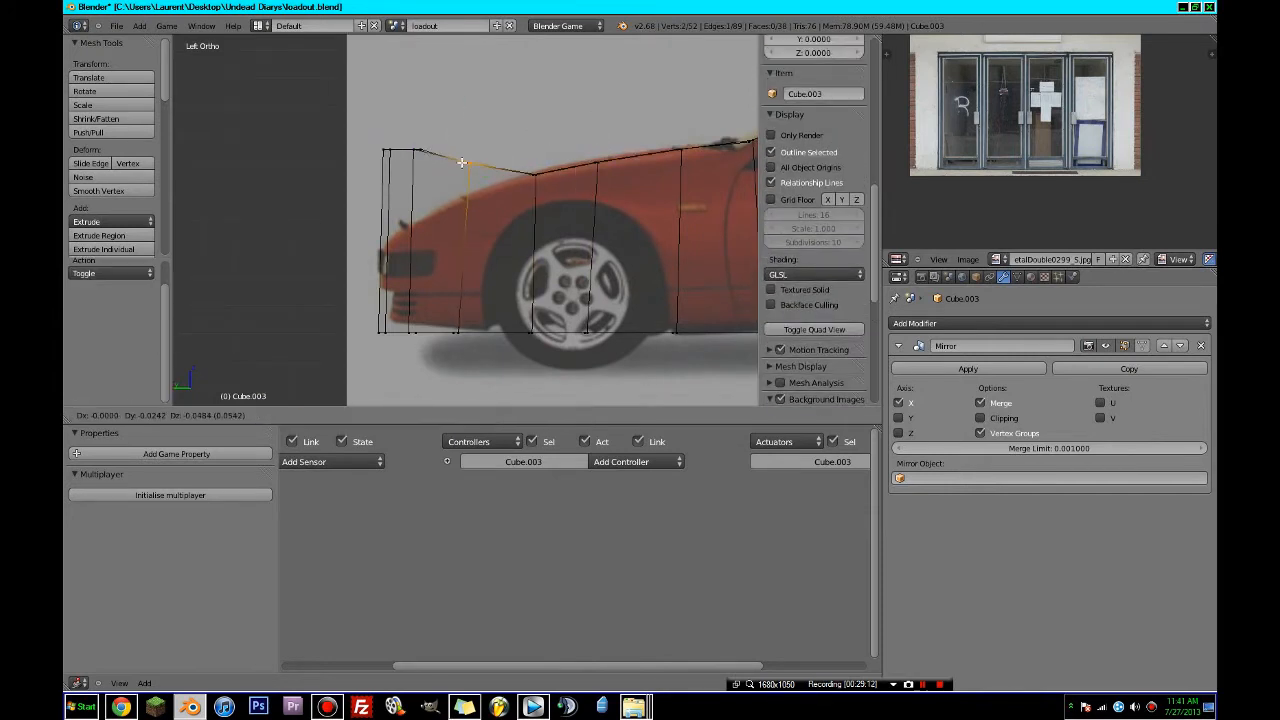
pyautogui.click(466, 198)
# - Move the top vertices at the car's front end down to the hood tip and place the foremost ones on the nose
pyautogui.rightClick(405, 150)
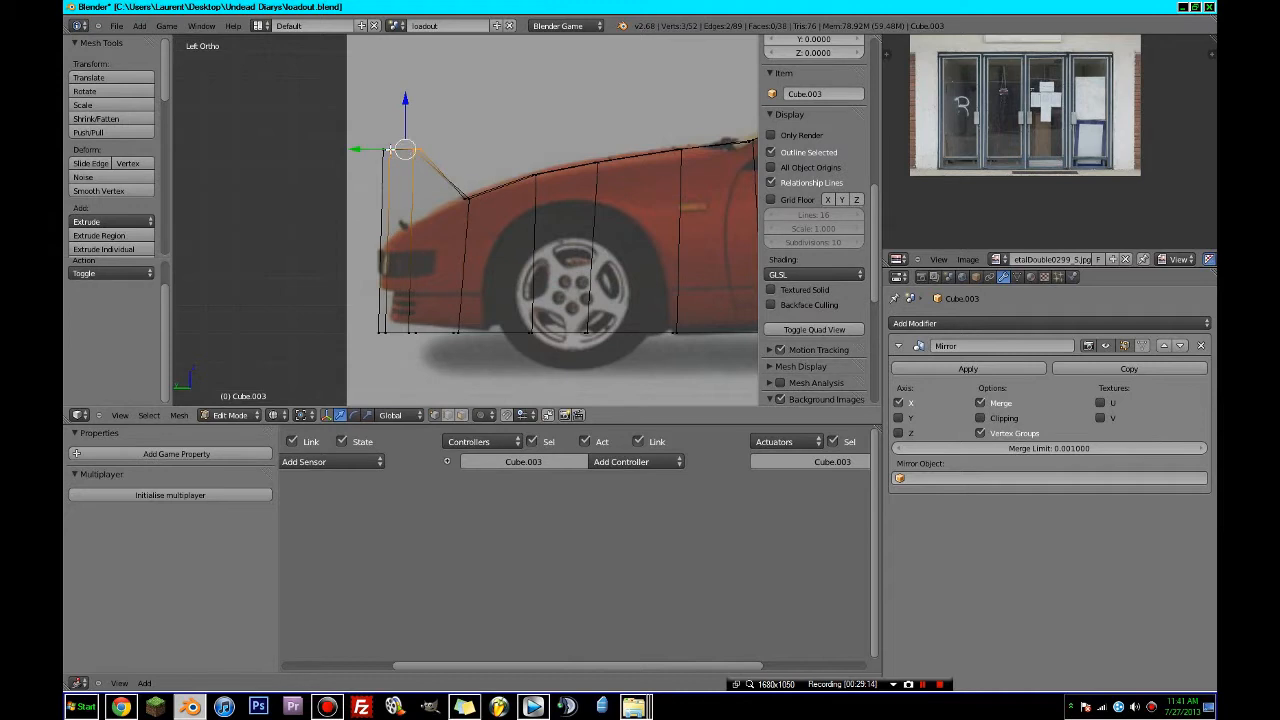
pyautogui.press('g')
pyautogui.click(461, 218)
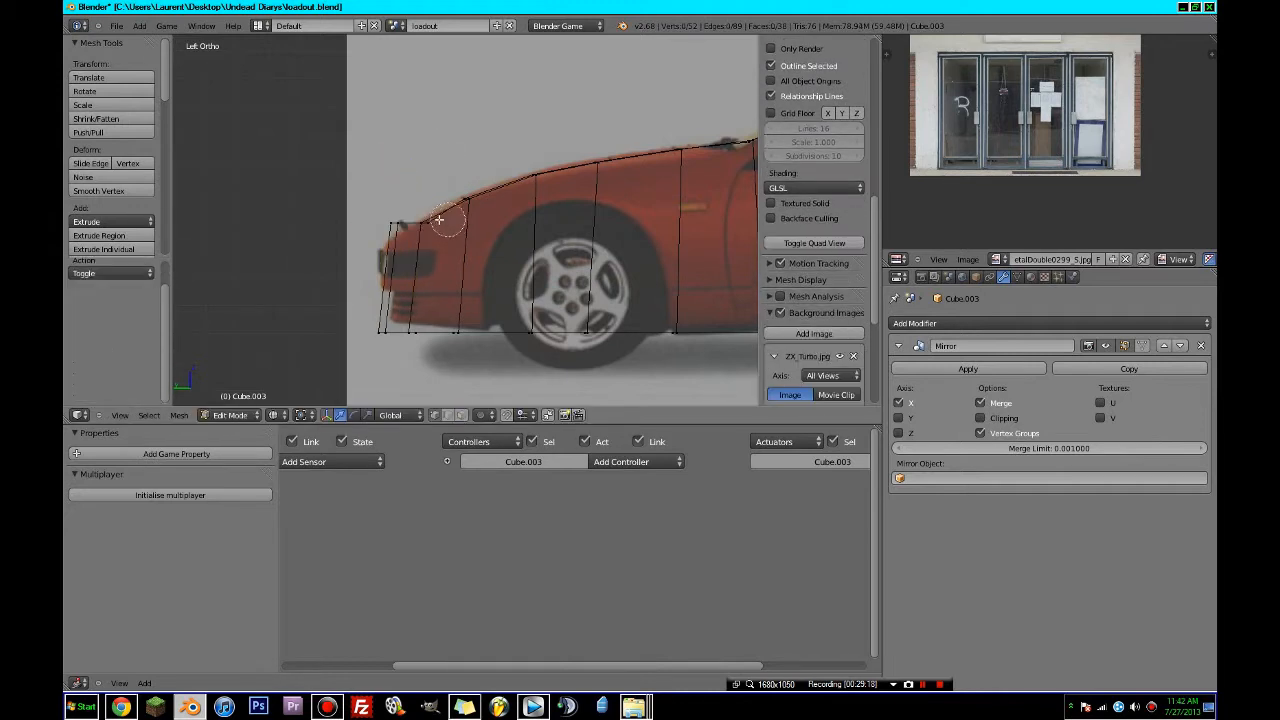
pyautogui.rightClick(384, 222)
pyautogui.press('g')
pyautogui.click(371, 249)
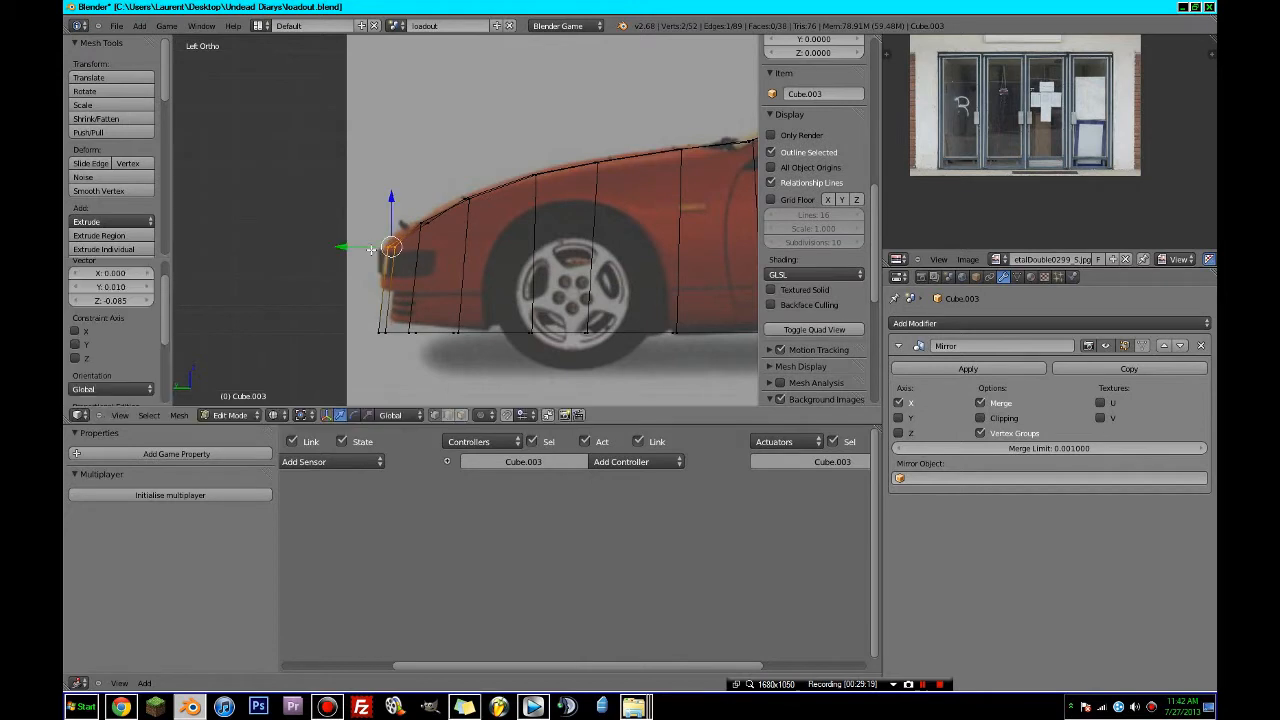
# - Raise the bottom vertices ahead of the front wheel to match the underside of the front bumper
pyautogui.keyDown('shift'); pyautogui.rightClick(397, 333); pyautogui.keyUp('shift')
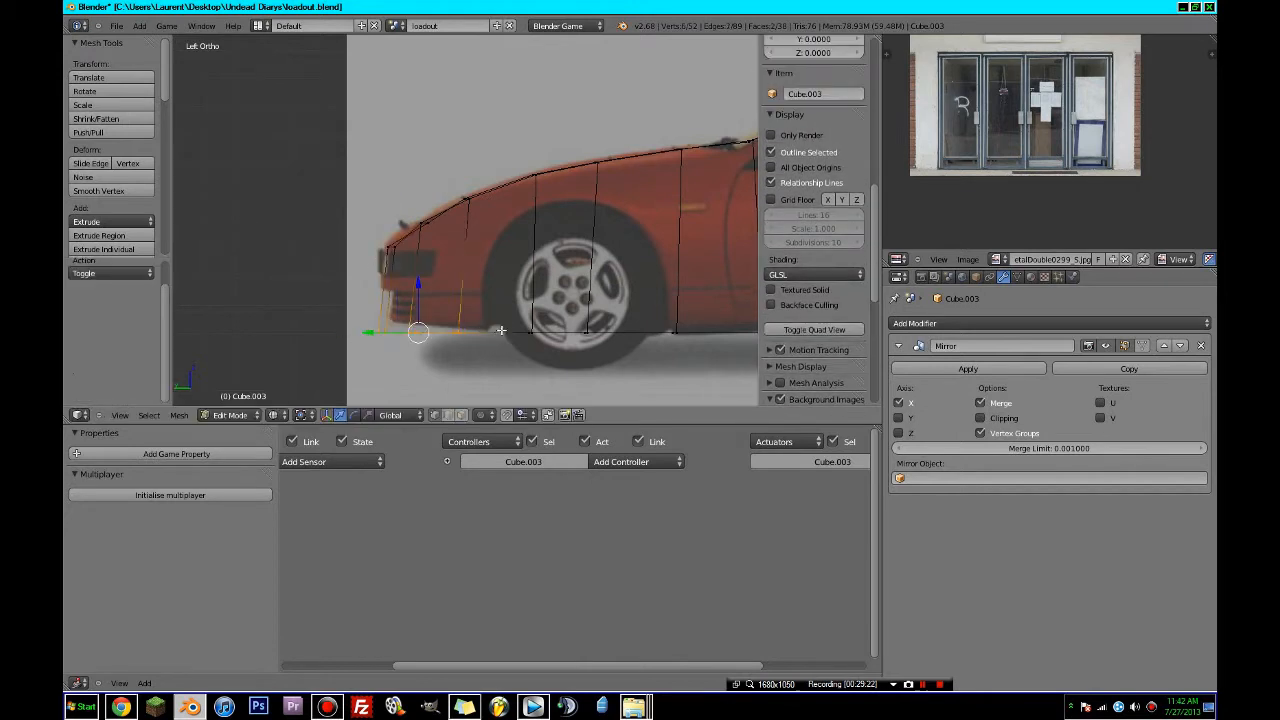
pyautogui.hotkey('ctrl', 'z')
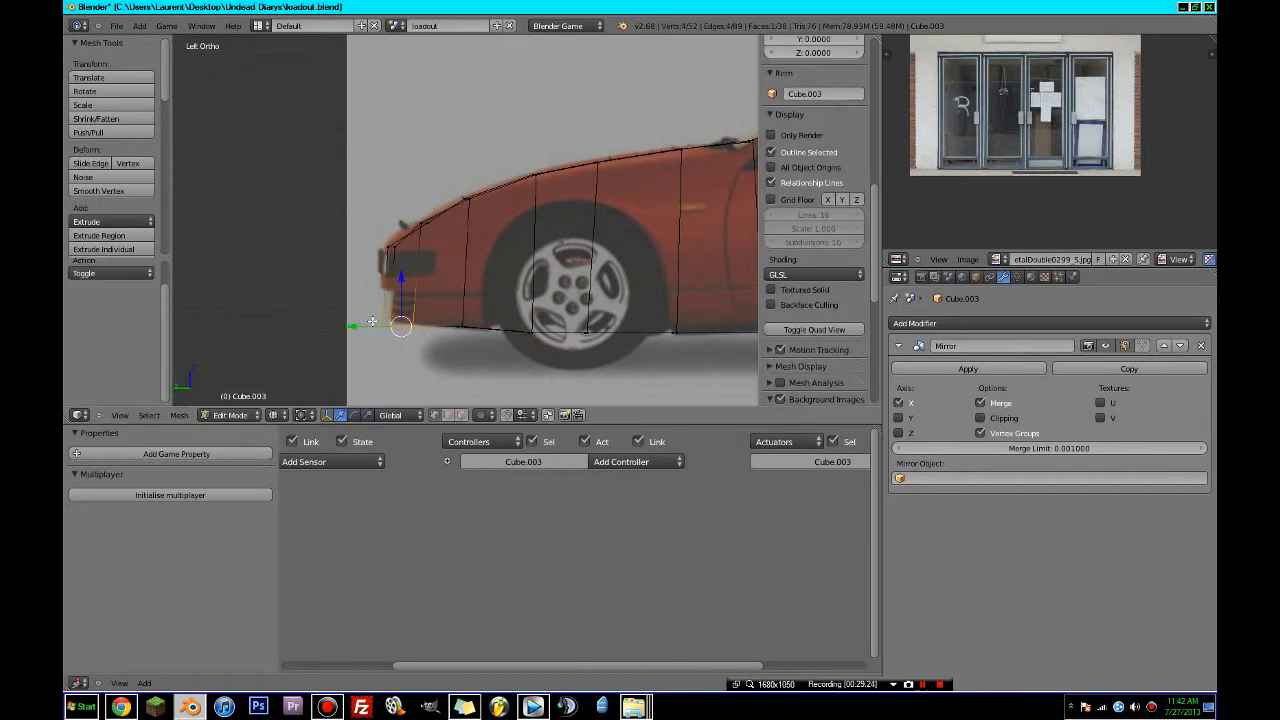
pyautogui.hotkey('ctrl', 'z')
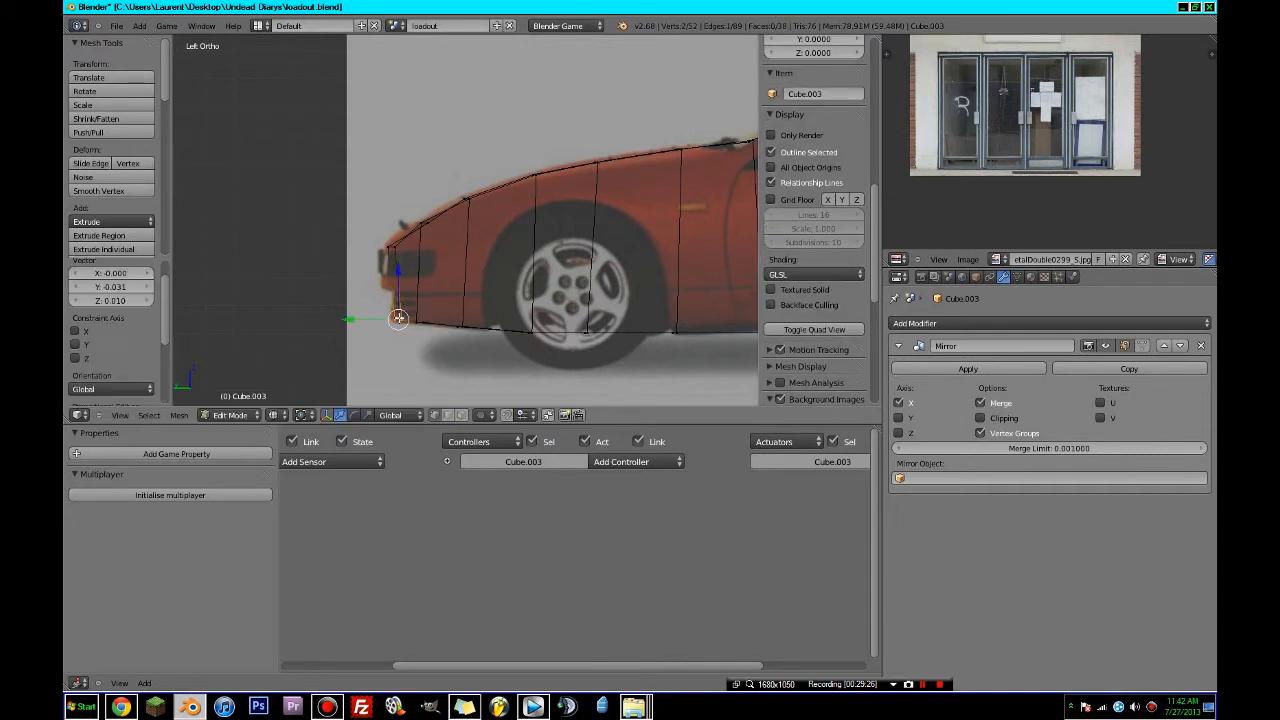
# - Shift the foremost top vertices slightly backward along the nose, keeping their height
pyautogui.press('a')
pyautogui.rightClick(395, 247)
pyautogui.keyDown('shift'); pyautogui.rightClick(388, 247); pyautogui.keyUp('shift')
pyautogui.press('g')
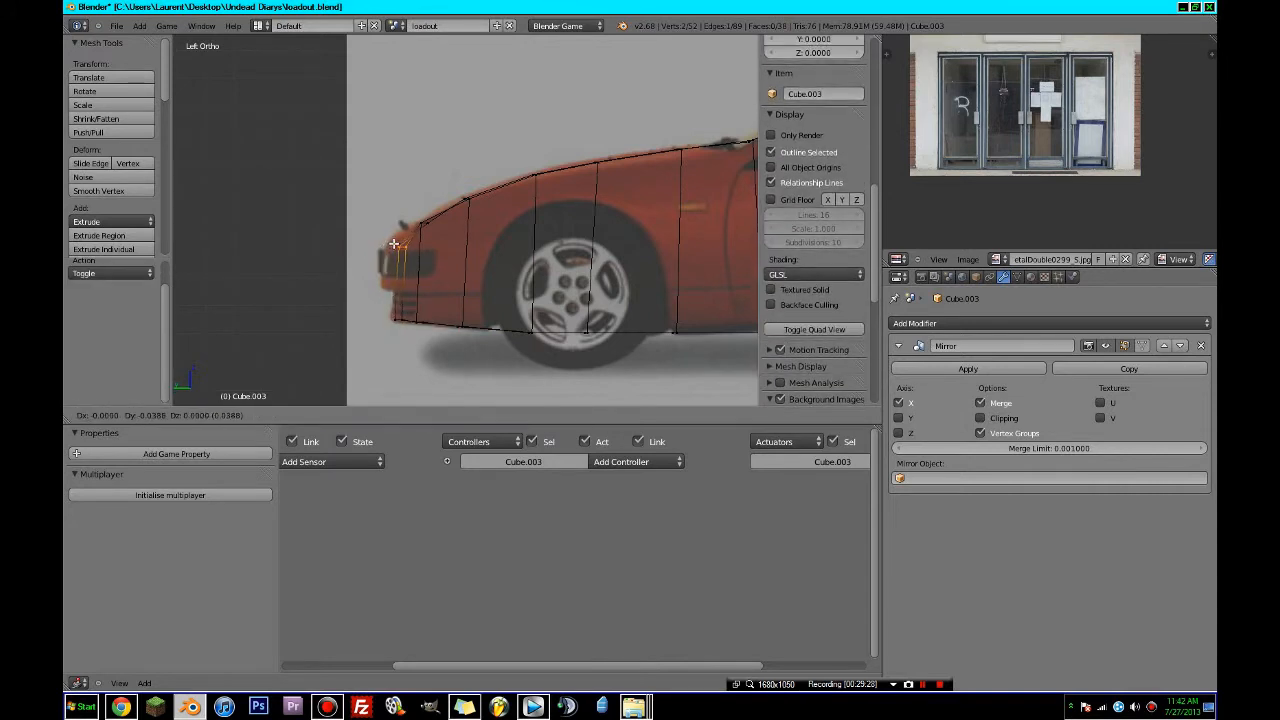
pyautogui.click(394, 244)
# - Raise the bottom vertices beneath the front wheel's center so the lower edge runs across the wheel
pyautogui.keyDown('shift'); pyautogui.moveTo(533, 290); pyautogui.dragTo(354, 294, button='middle'); pyautogui.keyUp('shift')
pyautogui.press('a')
pyautogui.press('c')
pyautogui.click(313, 296)
pyautogui.rightClick(345, 298)
pyautogui.press('a')
pyautogui.press('a')
pyautogui.press('c')
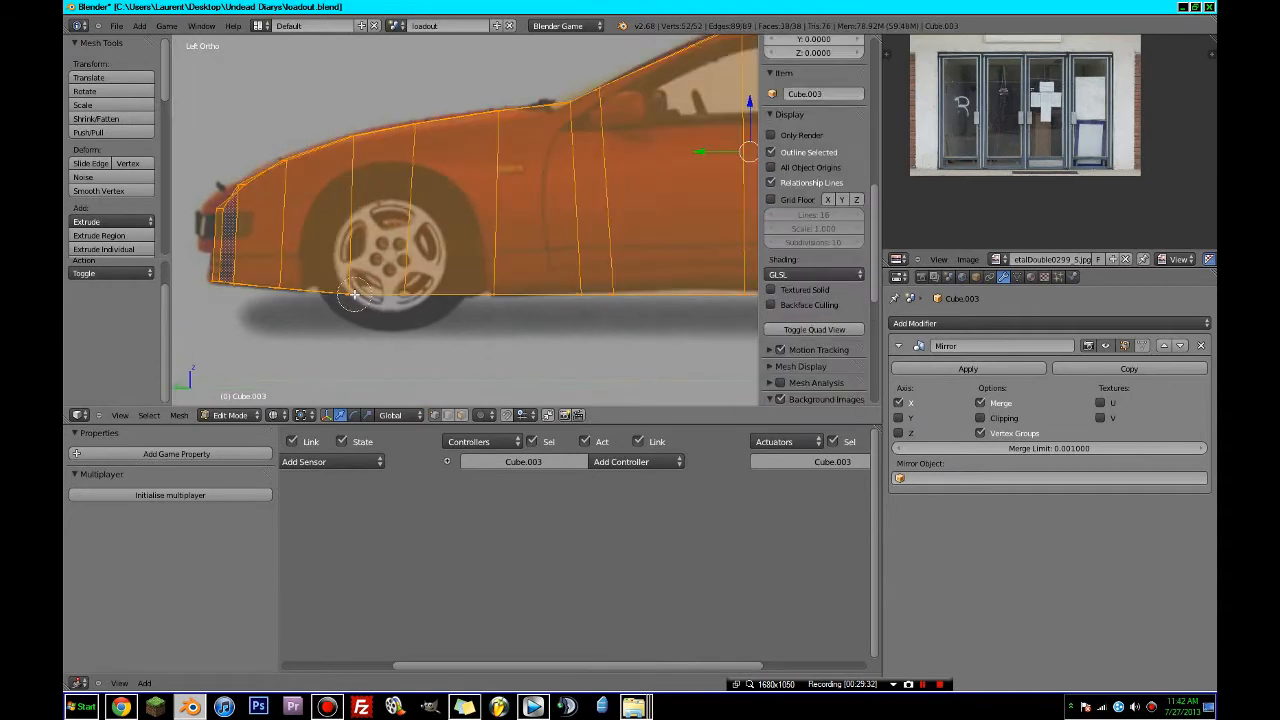
pyautogui.rightClick(354, 294)
pyautogui.press('a')
pyautogui.press('c')
pyautogui.click(350, 294)
pyautogui.rightClick(350, 294)
pyautogui.press('g')
pyautogui.click(352, 279)
pyautogui.press('a')
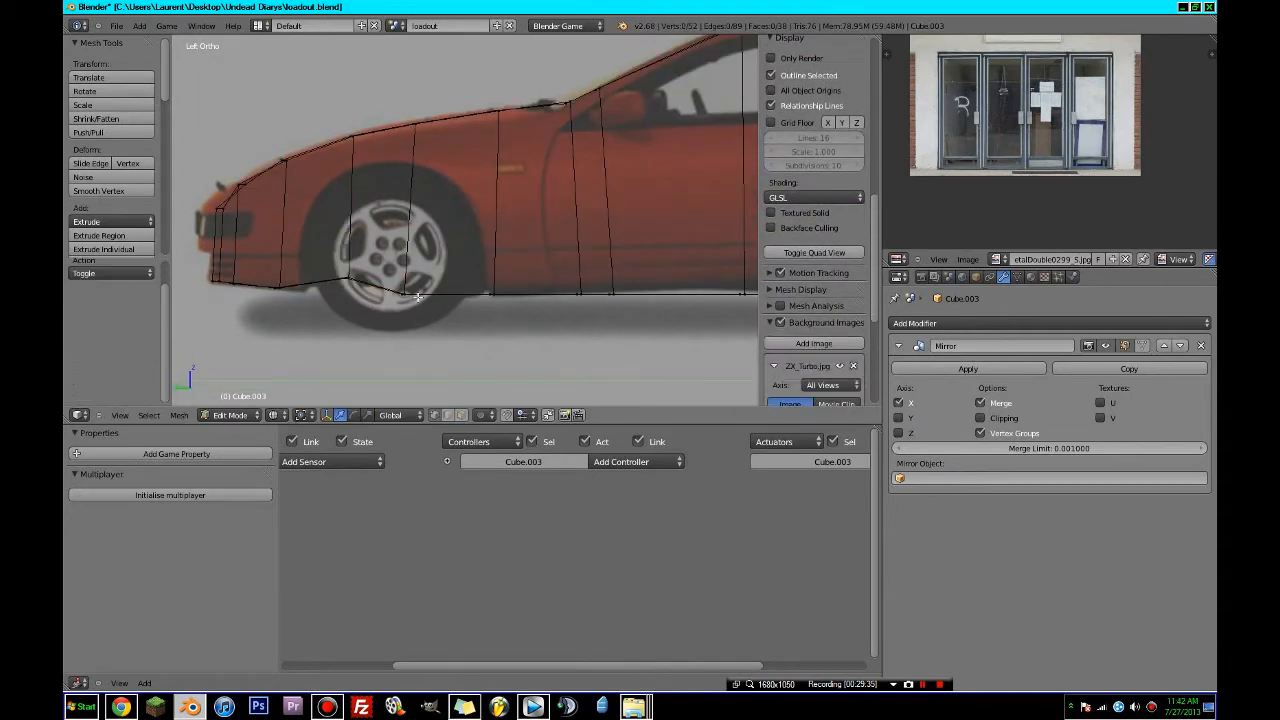
# - Align the bottom vertices just behind the front wheel and at the door's front edge with the sill line
pyautogui.rightClick(492, 294)
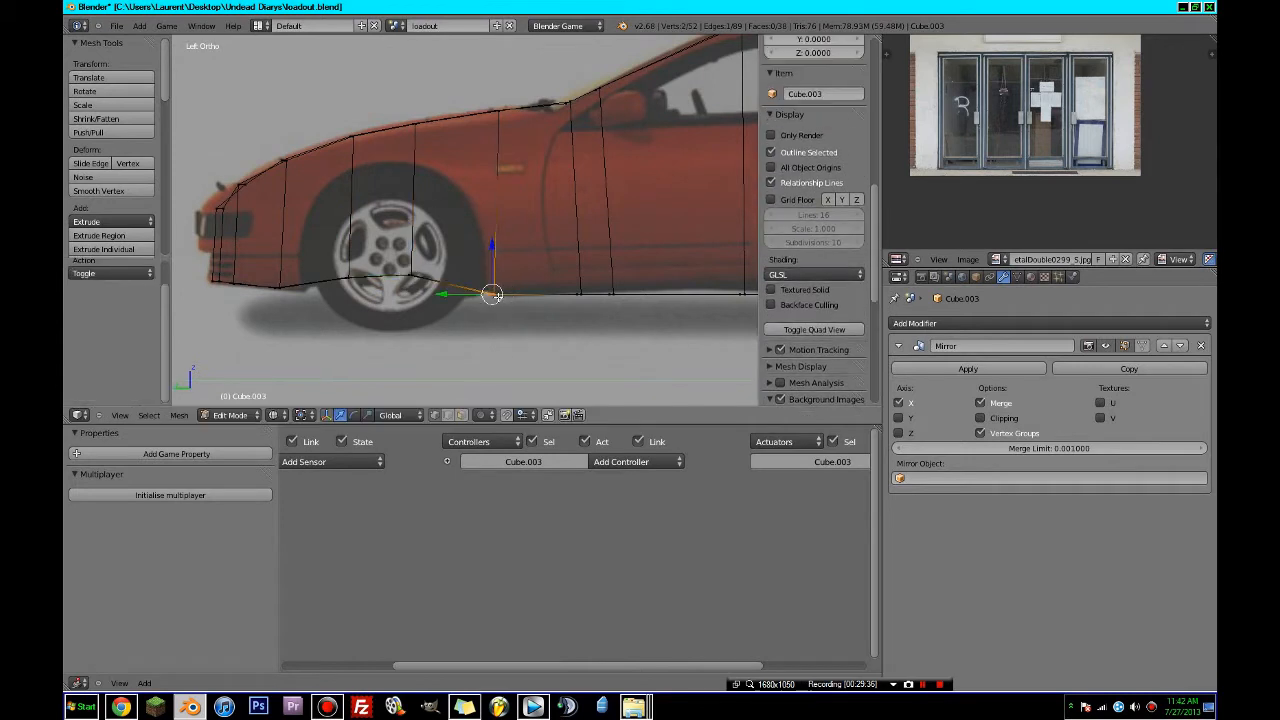
pyautogui.press('g')
pyautogui.click(505, 296)
pyautogui.keyDown('shift'); pyautogui.moveTo(551, 303); pyautogui.dragTo(450, 311, button='middle'); pyautogui.keyUp('shift')
pyautogui.press('a')
pyautogui.press('c')
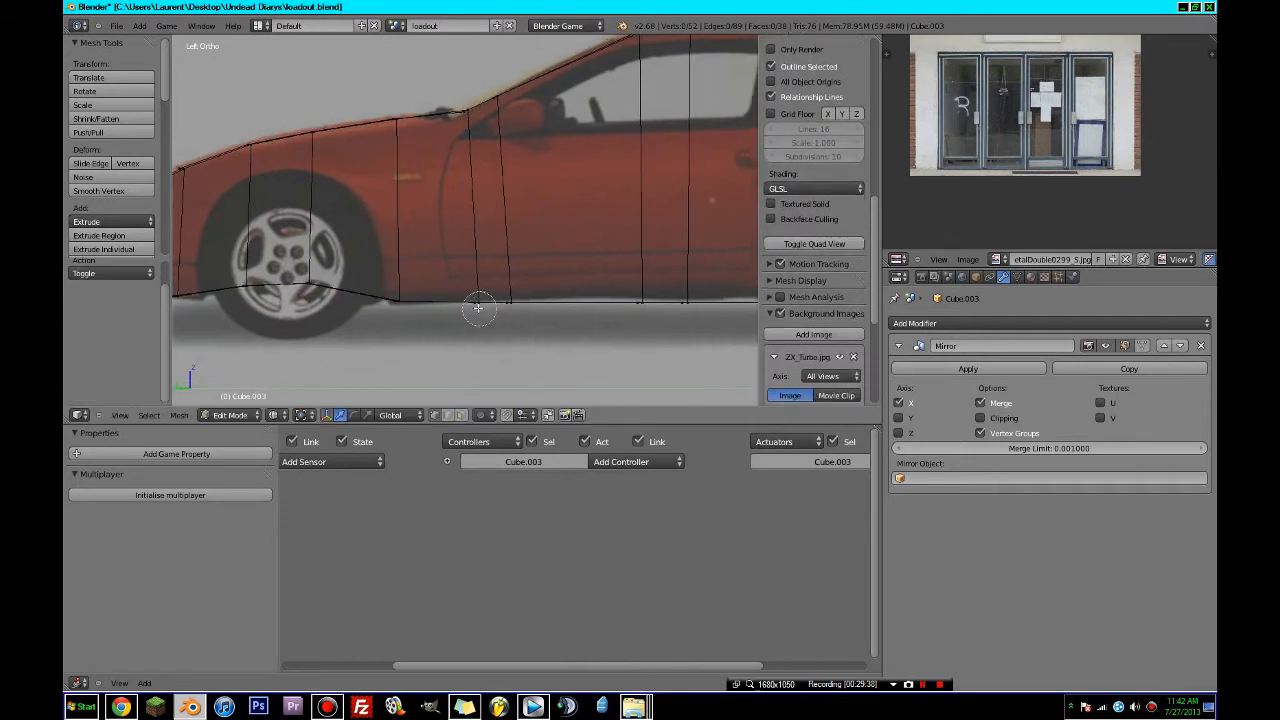
pyautogui.moveTo(480, 305); pyautogui.dragTo(513, 303)
pyautogui.rightClick(543, 302)
pyautogui.press('g')
pyautogui.click(542, 297)
# - Raise the two bottom vertex pairs beneath the door onto the sill's lower edge
pyautogui.keyDown('shift'); pyautogui.moveTo(540, 297); pyautogui.dragTo(427, 314, button='middle'); pyautogui.keyUp('shift')
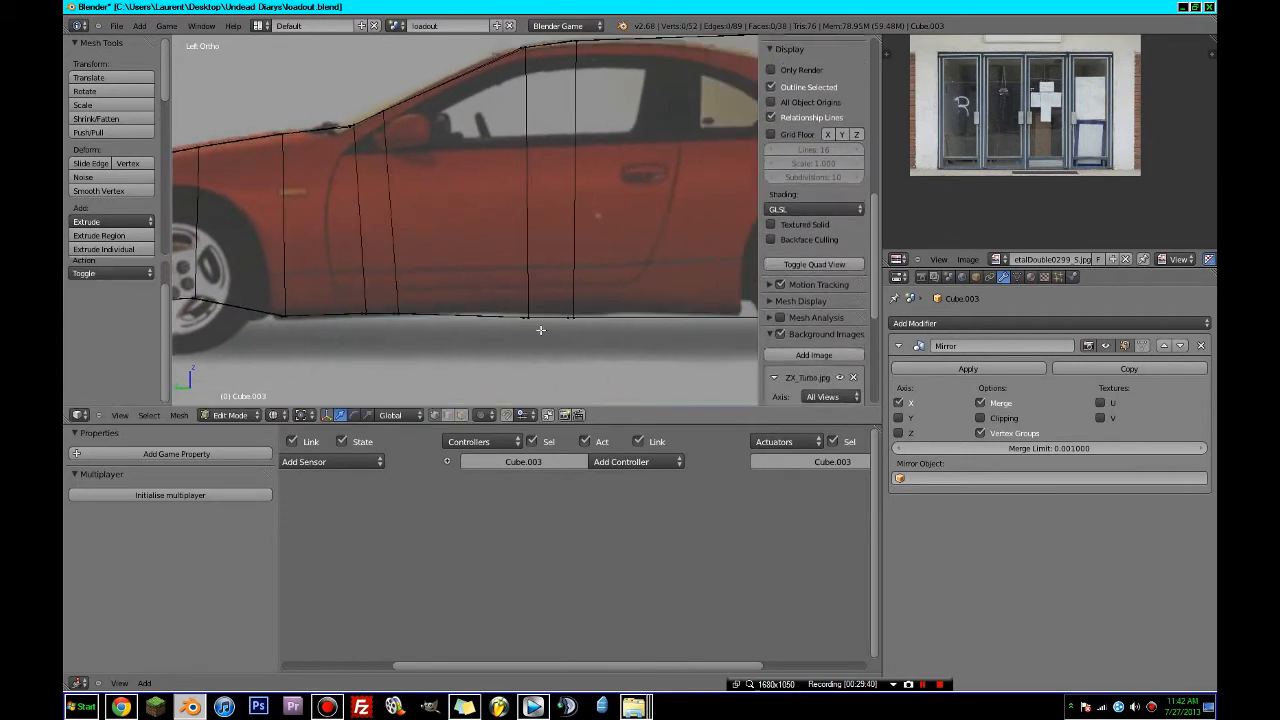
pyautogui.rightClick(530, 316)
pyautogui.press('g')
pyautogui.click(532, 313)
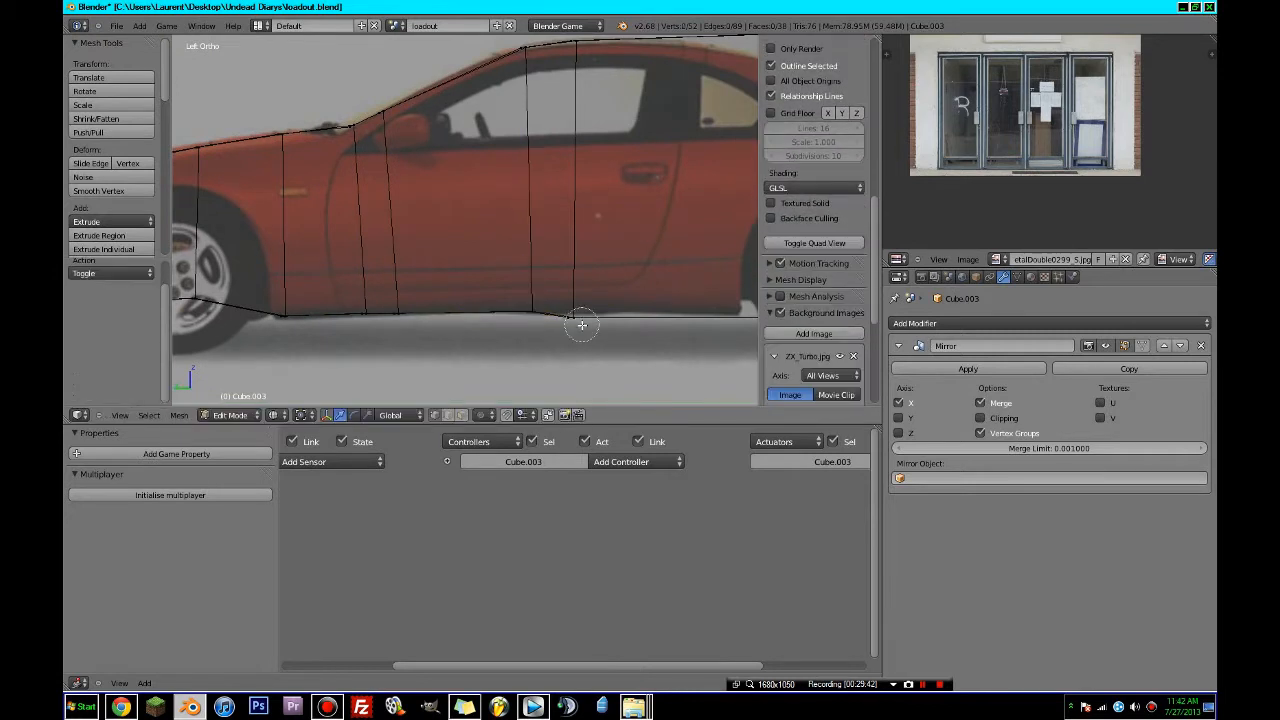
pyautogui.rightClick(571, 316)
pyautogui.press('g')
pyautogui.click(585, 311)
# - Add a vertical loop cut to the body and slide it to the front edge of the rear wheel arch
pyautogui.keyDown('shift'); pyautogui.moveTo(585, 313); pyautogui.dragTo(437, 316, button='middle'); pyautogui.keyUp('shift')
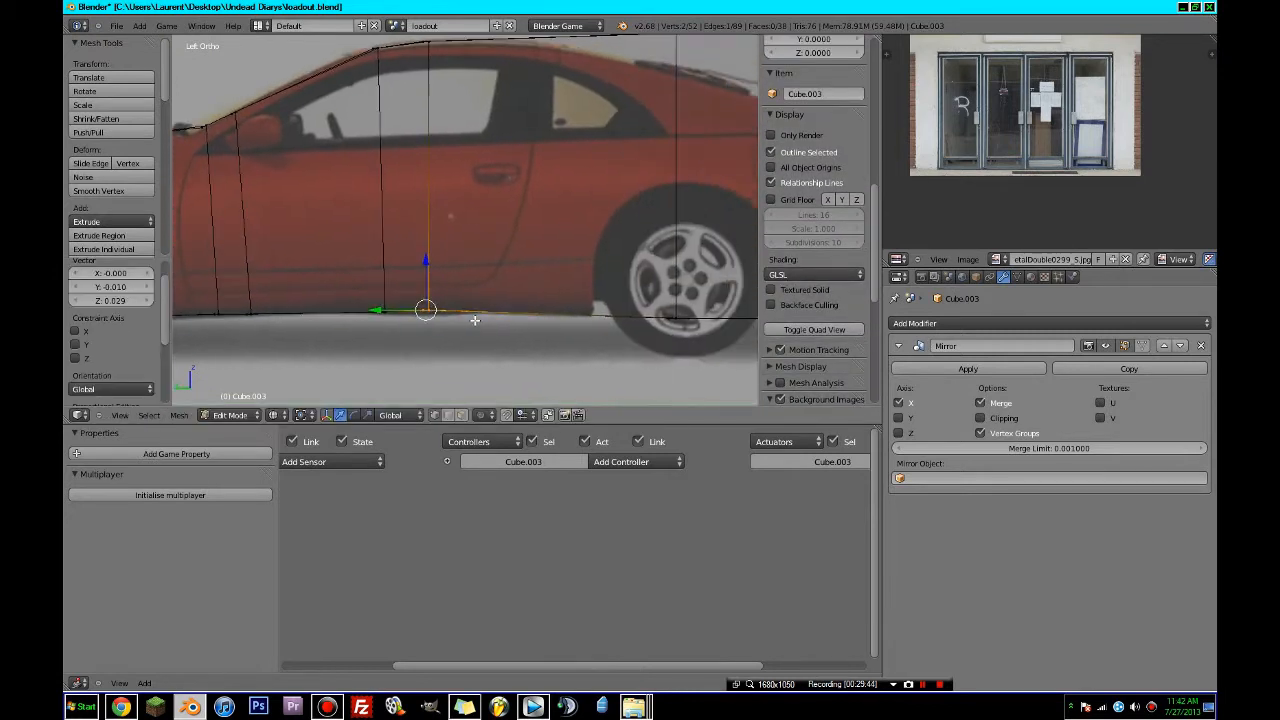
pyautogui.keyDown('shift'); pyautogui.moveTo(605, 318); pyautogui.dragTo(424, 321, button='middle'); pyautogui.keyUp('shift')
pyautogui.hotkey('ctrl', 'r')
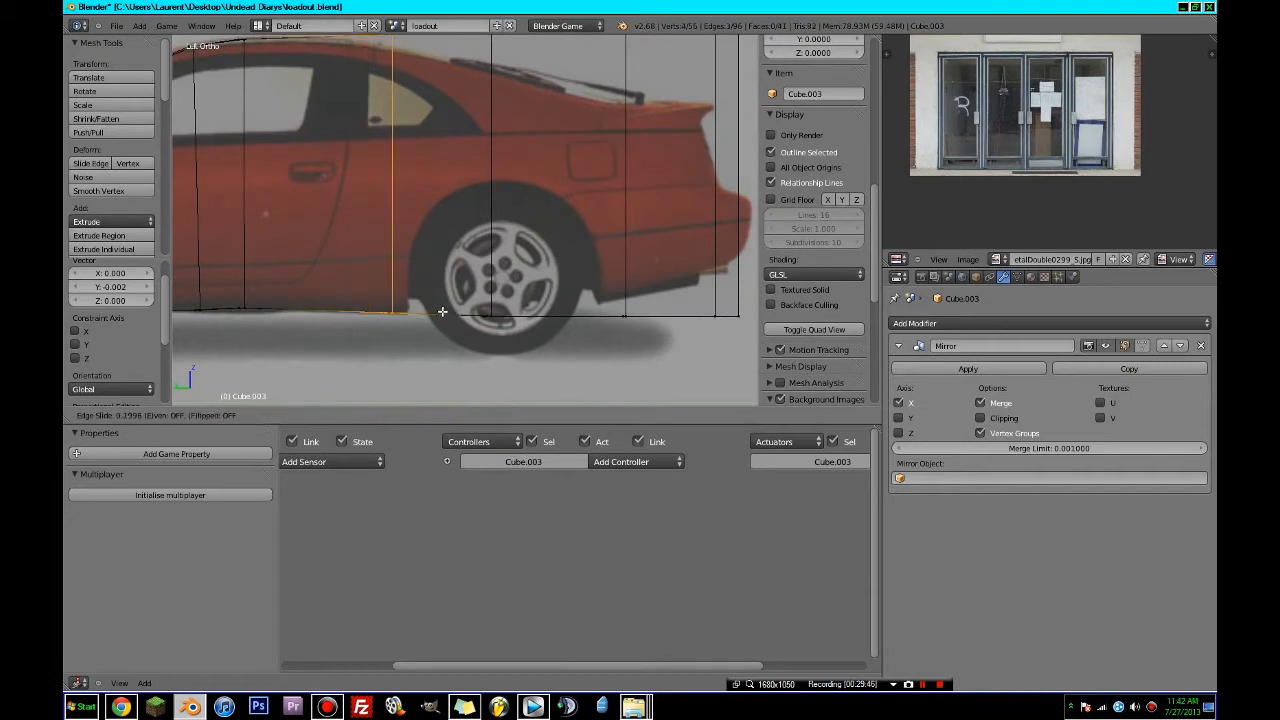
pyautogui.click(448, 314)
# - Raise the bottom vertices beneath the rear wheel's center so the lower edge crosses the wheel
pyautogui.press('c')
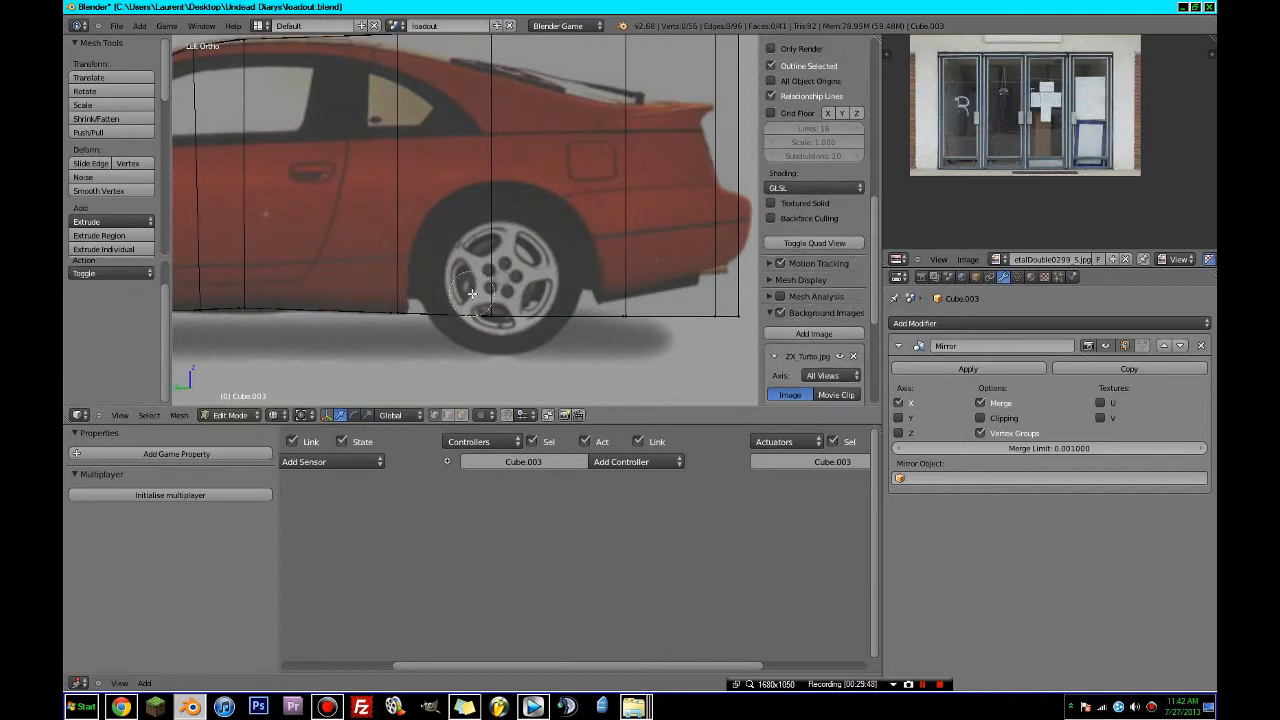
pyautogui.press('c')
pyautogui.click(493, 321)
pyautogui.rightClick(493, 321)
pyautogui.press('g')
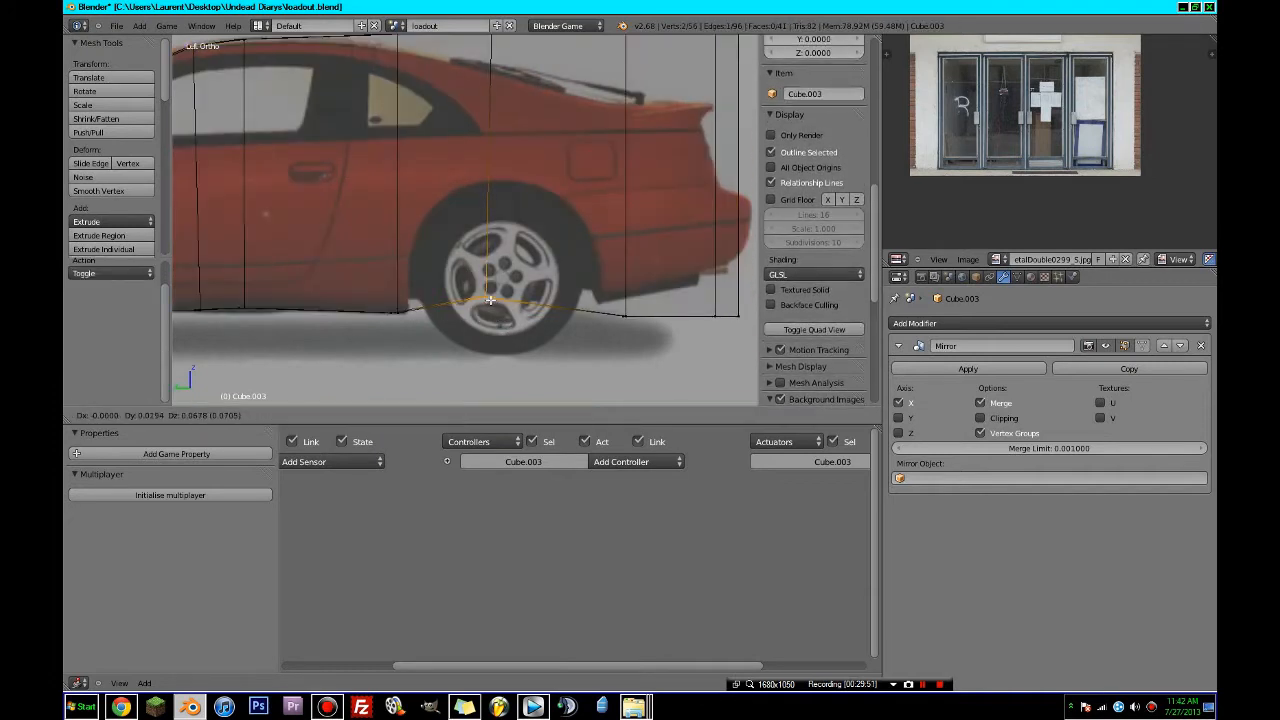
pyautogui.click(490, 295)
# - Move the bottom vertices behind the rear wheel and at the rear end up to the rear bumper's underside
pyautogui.press('a')
pyautogui.press('c')
pyautogui.click(738, 316)
pyautogui.rightClick(738, 316)
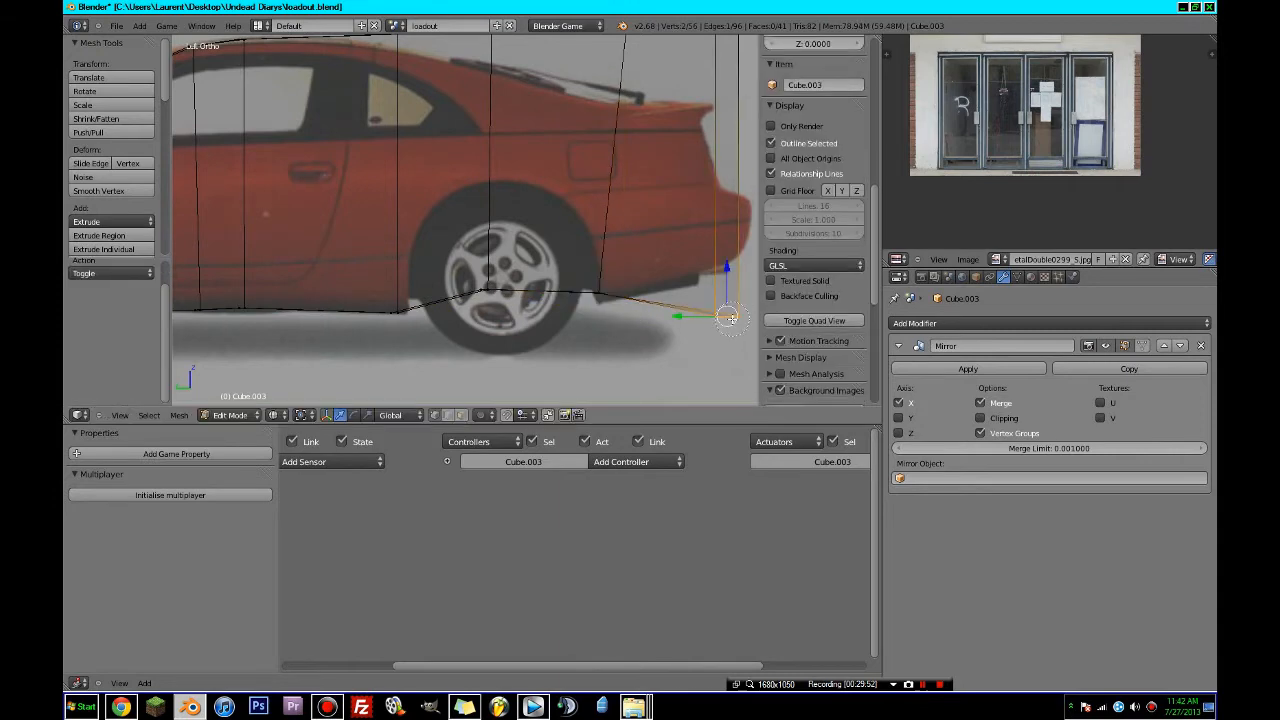
pyautogui.press('g')
pyautogui.click(736, 257)
# - Shift the rear-end bottom vertices slightly forward to fit the lower corner of the rear bumper in the left view
pyautogui.keyDown('shift'); pyautogui.moveTo(736, 257); pyautogui.dragTo(614, 365, button='middle'); pyautogui.keyUp('shift')
pyautogui.press('KP_1')
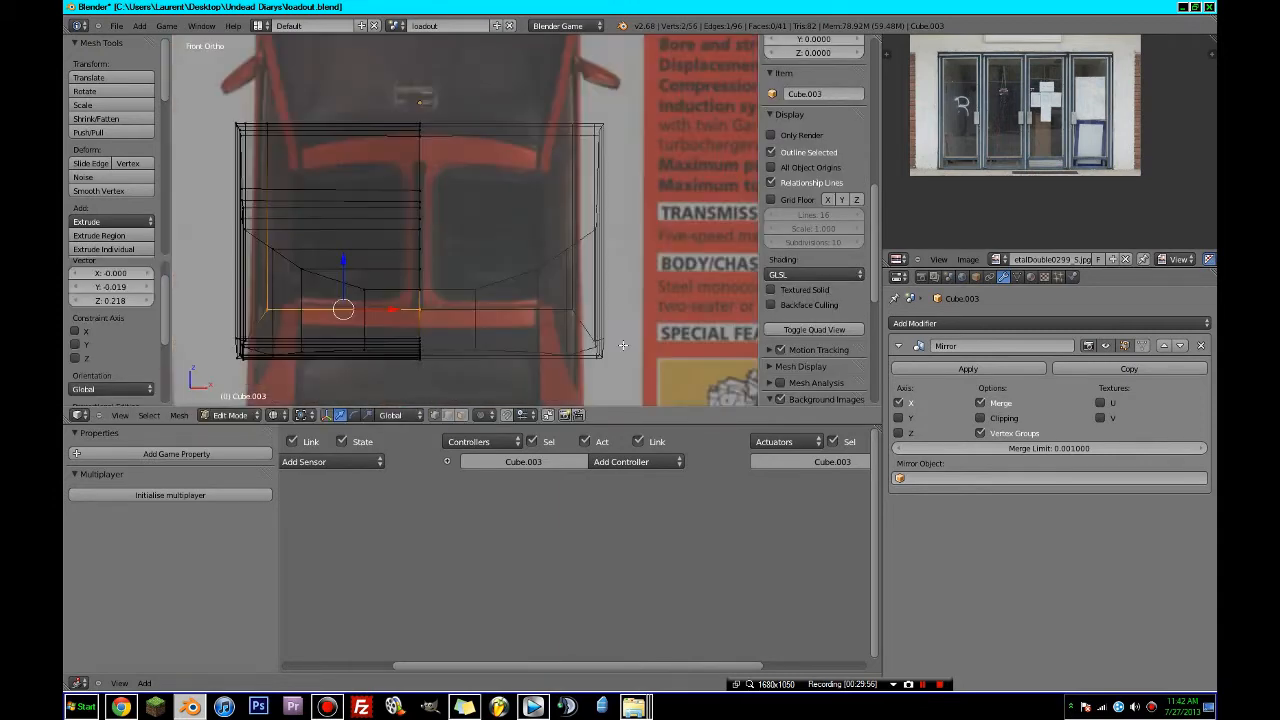
pyautogui.press('ctrl+KP_3')
pyautogui.scroll(3, 620, 345)
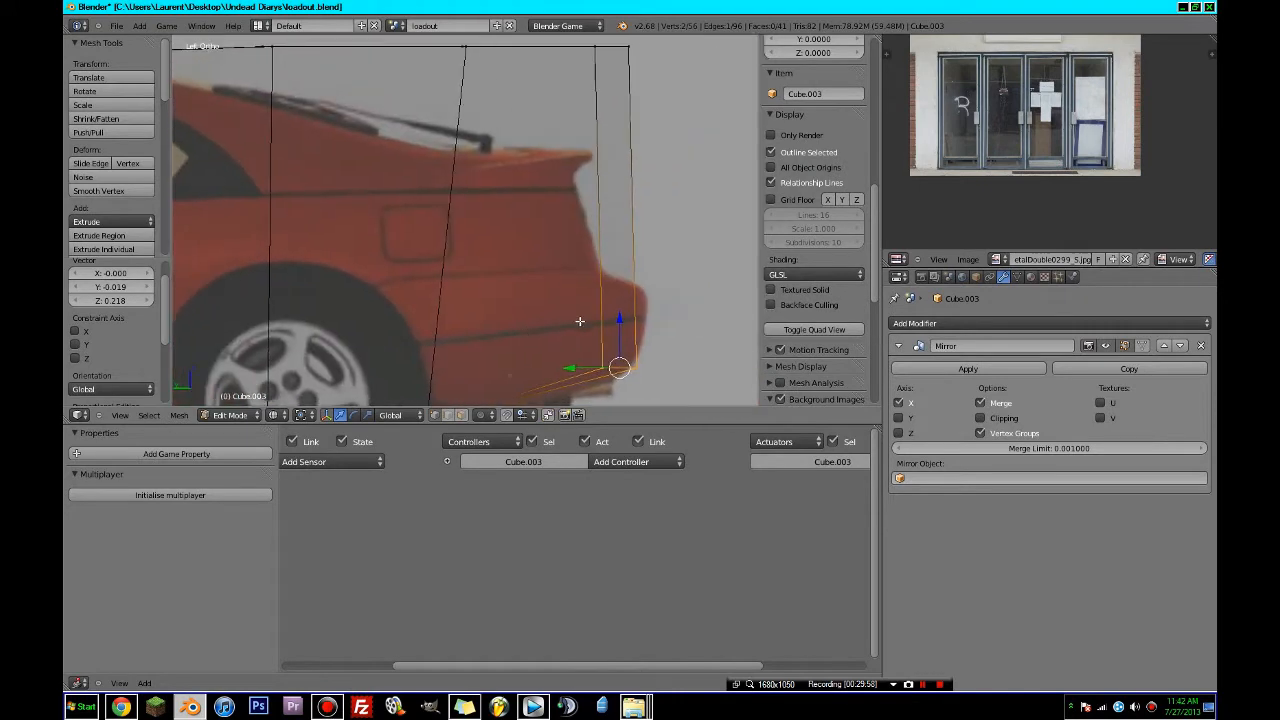
pyautogui.press('g')
pyautogui.click(575, 320)
# - Add a horizontal loop cut along the body and slide it to the top of the rear bumper
pyautogui.hotkey('ctrl', 'r')
pyautogui.click(566, 275)
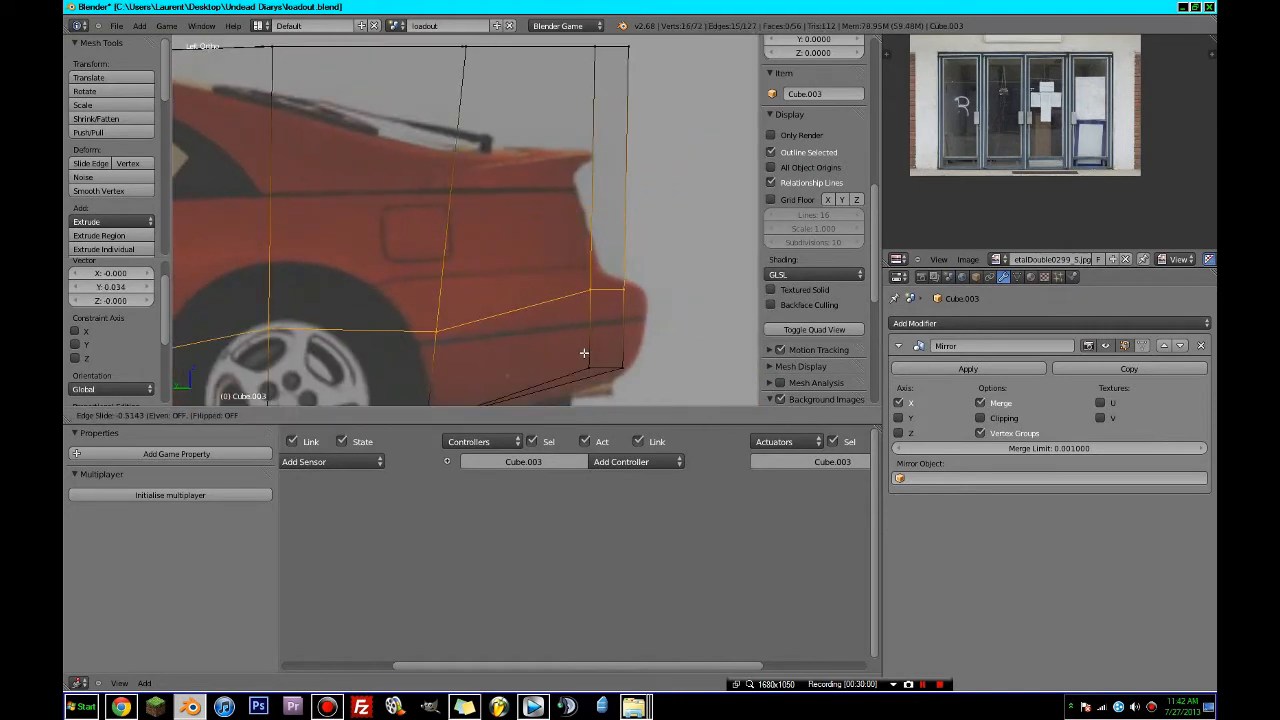
pyautogui.click(583, 345)
# - Move the rearmost vertices outward to the bumper's edge and pull its lower corner vertex inward to follow the curve
pyautogui.press('a')
pyautogui.rightClick(628, 281)
pyautogui.keyDown('shift'); pyautogui.rightClick(626, 367); pyautogui.keyUp('shift')
pyautogui.press('g')
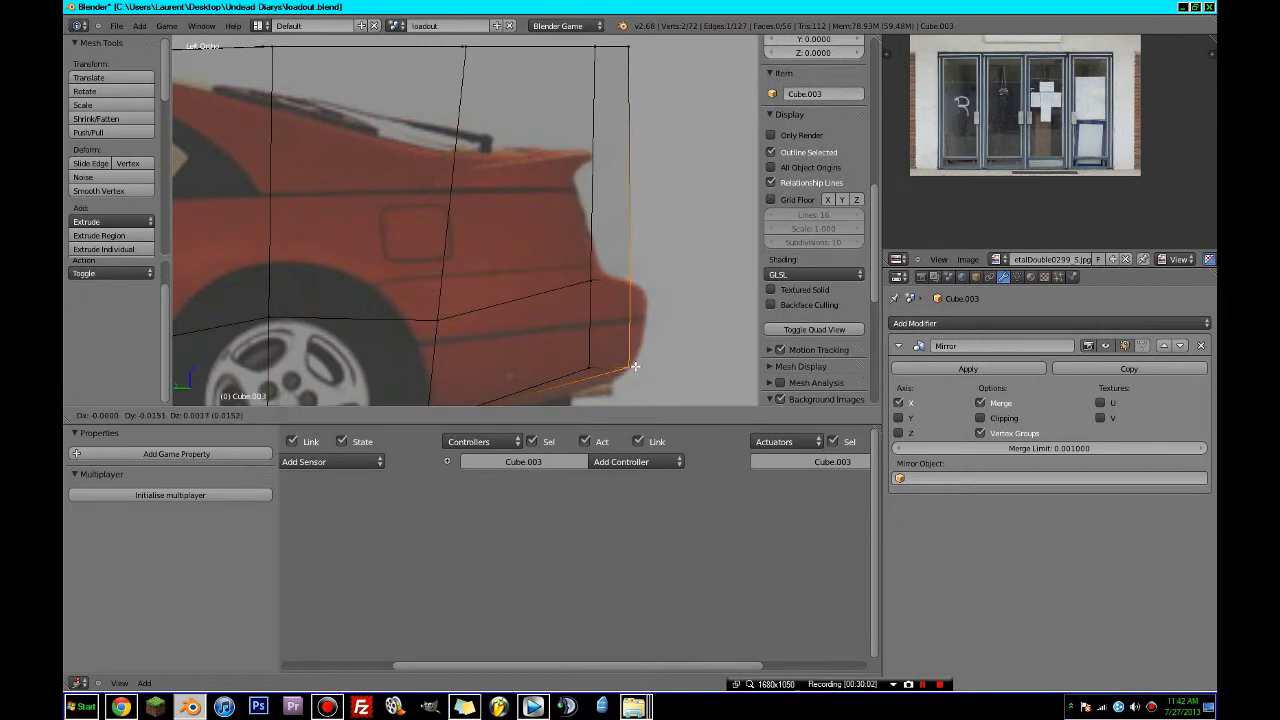
pyautogui.click(635, 366)
pyautogui.press('a')
pyautogui.rightClick(632, 367)
pyautogui.press('g')
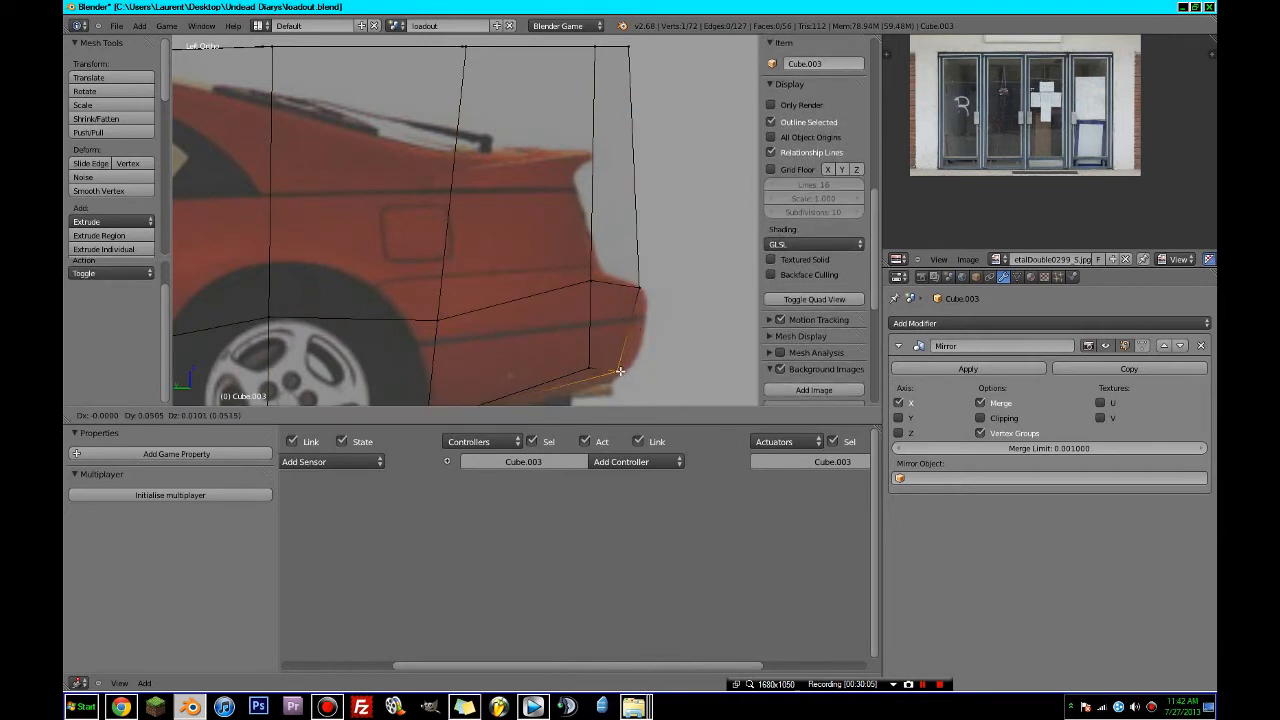
pyautogui.click(620, 371)
# - Add a second horizontal loop cut and slide it just above the rear bumper's loop
pyautogui.keyDown('shift'); pyautogui.moveTo(591, 294); pyautogui.dragTo(627, 344, button='middle'); pyautogui.keyUp('shift')
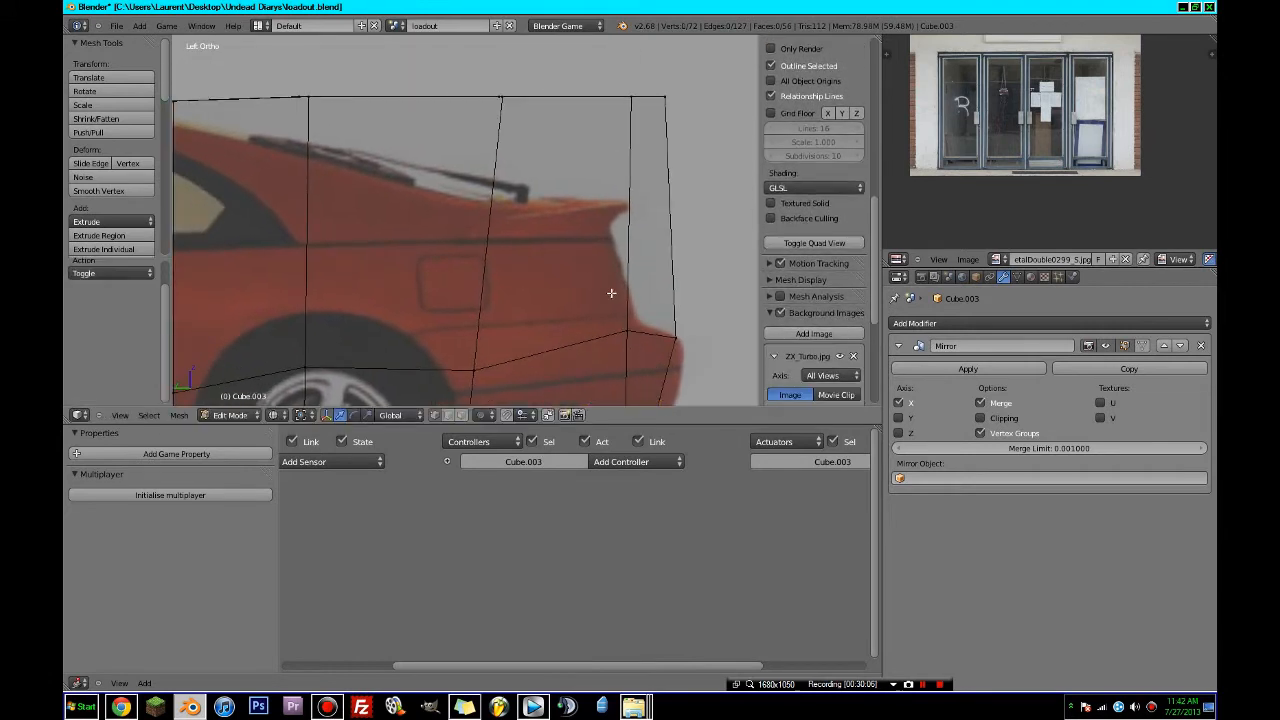
pyautogui.hotkey('ctrl', 'r')
pyautogui.click(459, 260)
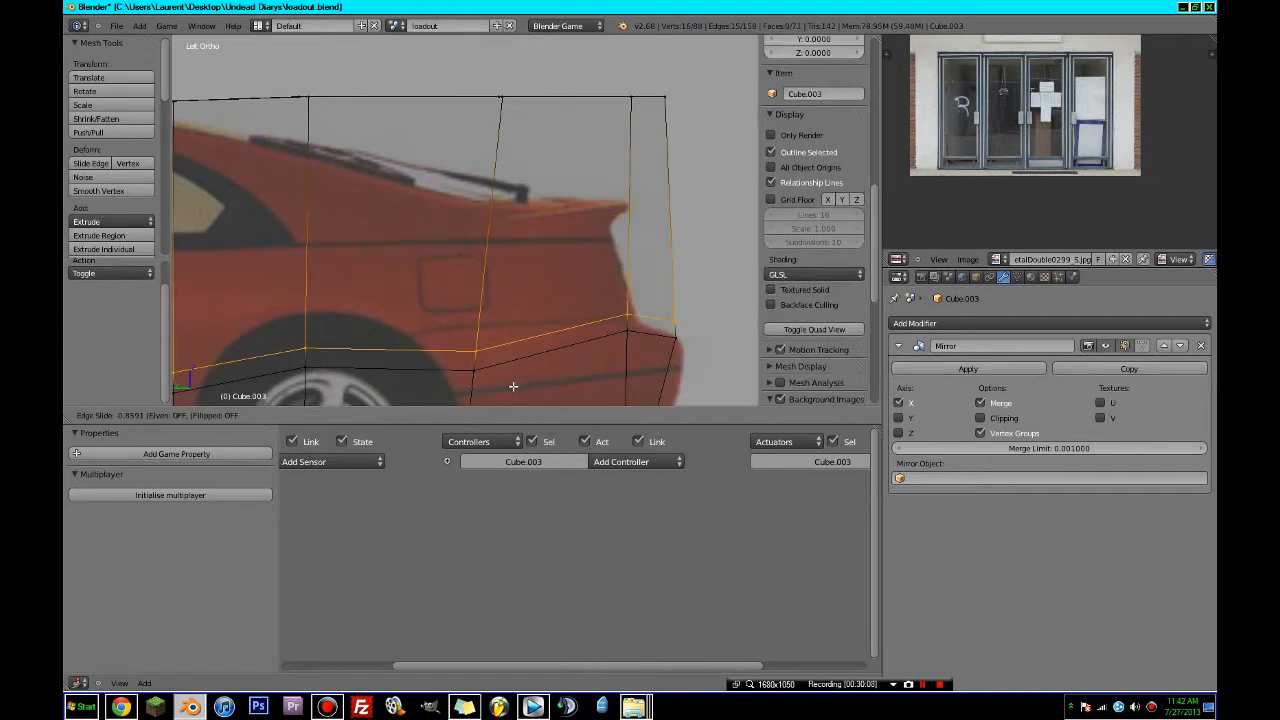
pyautogui.click(513, 386)
# - Pull the rear-end vertices of the upper loop forward to form the notch above the rear bumper
pyautogui.rightClick(625, 312)
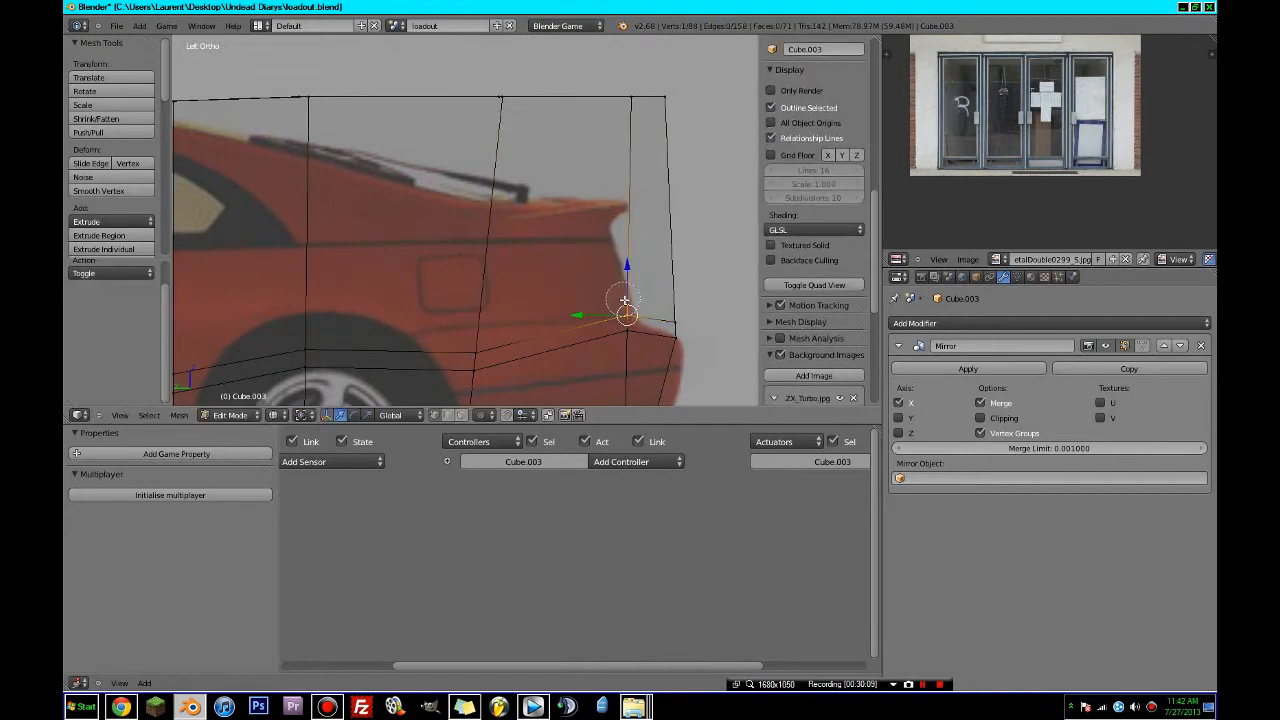
pyautogui.rightClick(675, 318)
pyautogui.press('g')
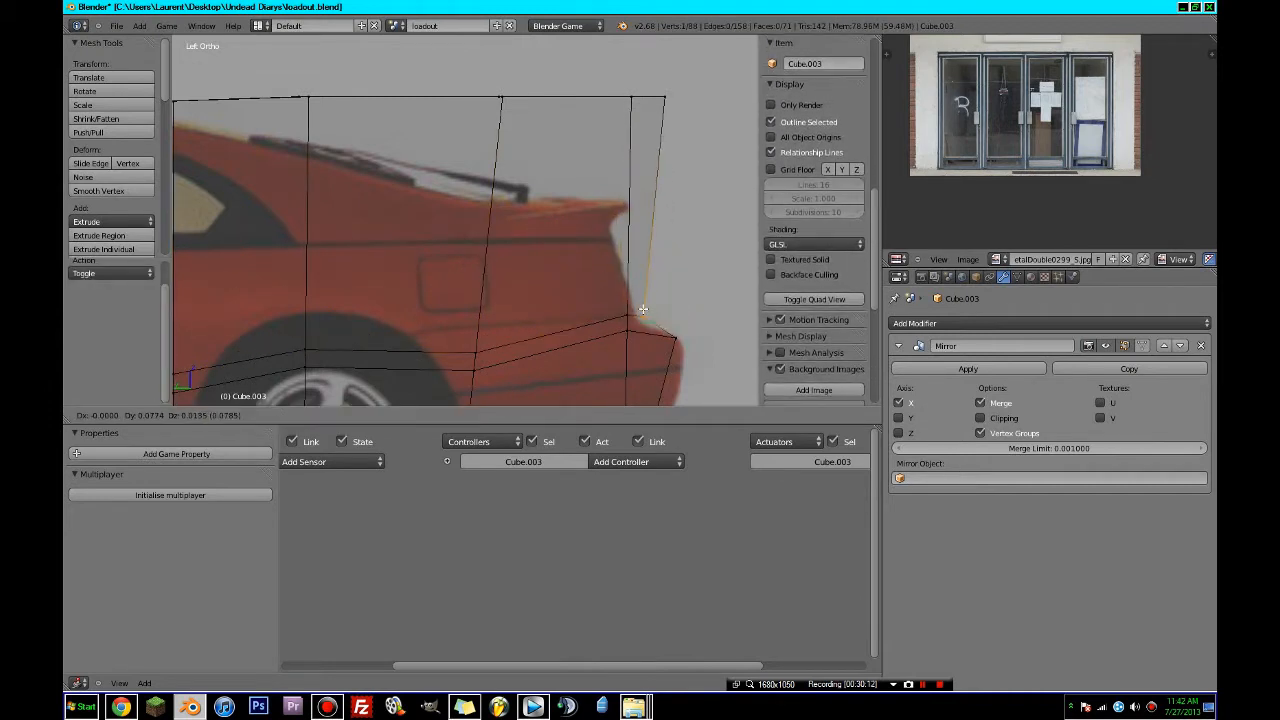
pyautogui.click(636, 316)
pyautogui.press('a')
pyautogui.rightClick(618, 314)
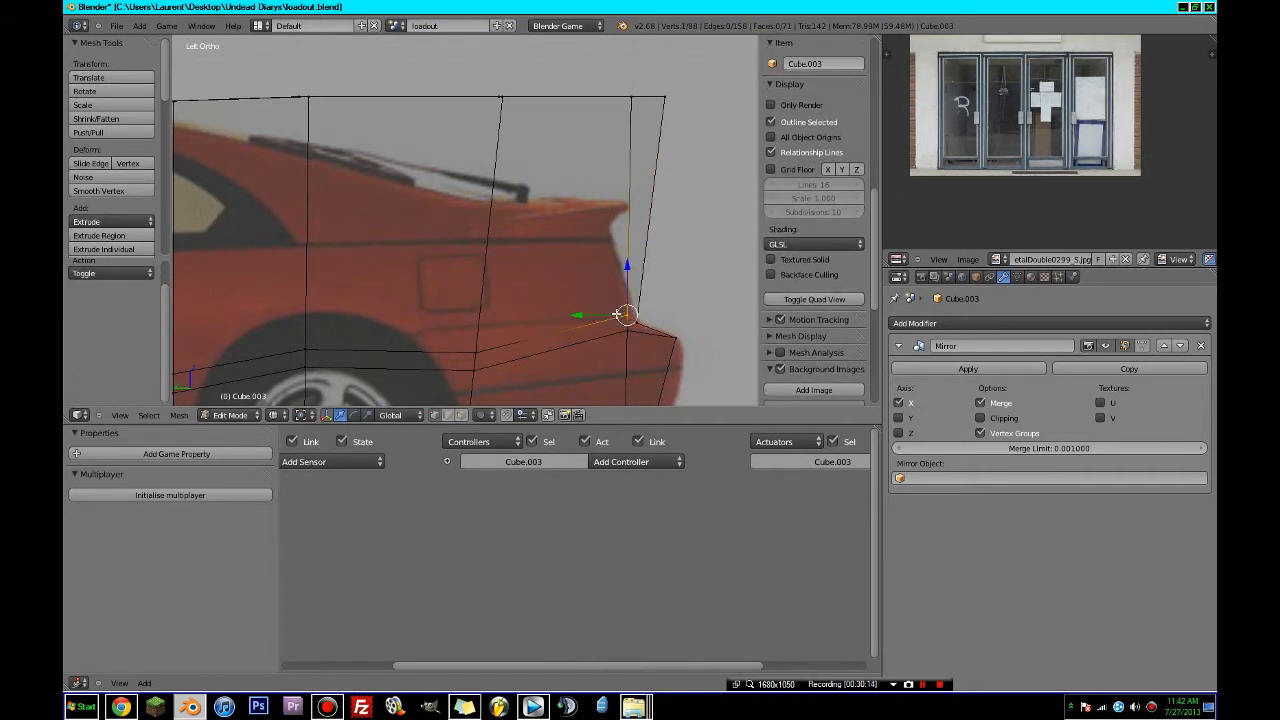
pyautogui.press('g')
pyautogui.click(607, 318)
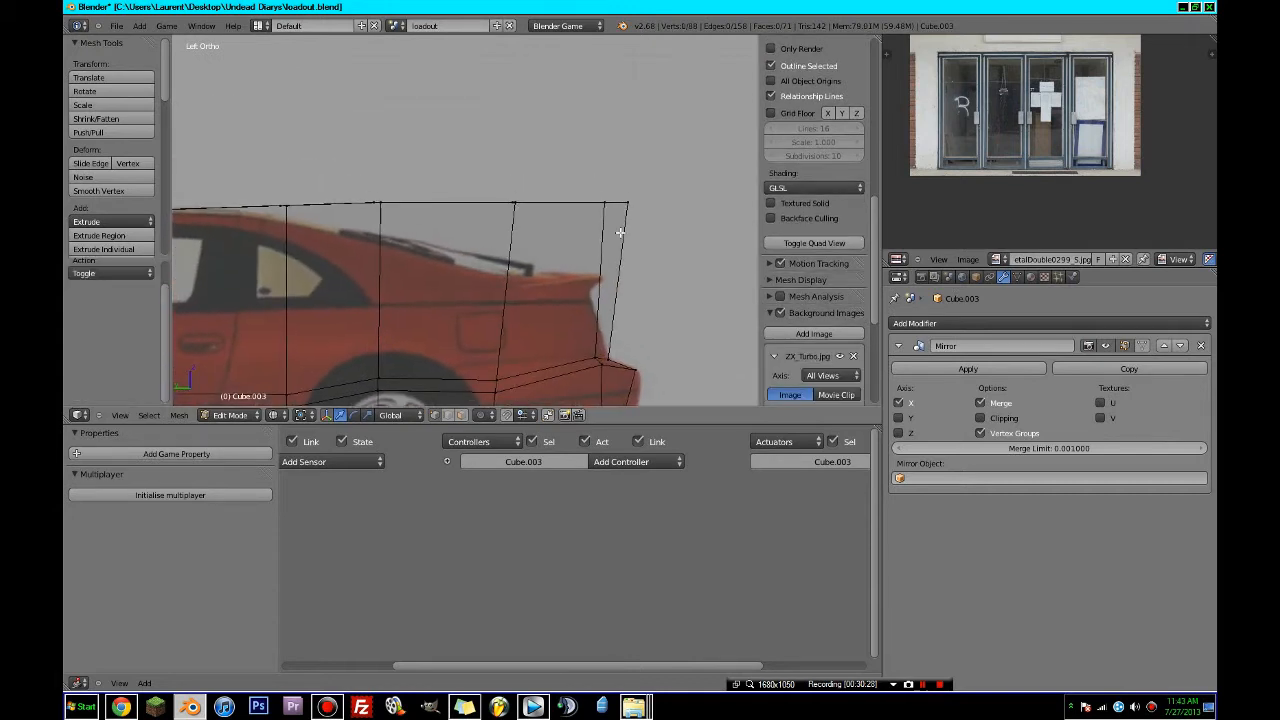
# - Lower the top vertices at the rear end and above the rear of the wheel arch onto the trunk area
pyautogui.rightClick(620, 202)
pyautogui.press('g')
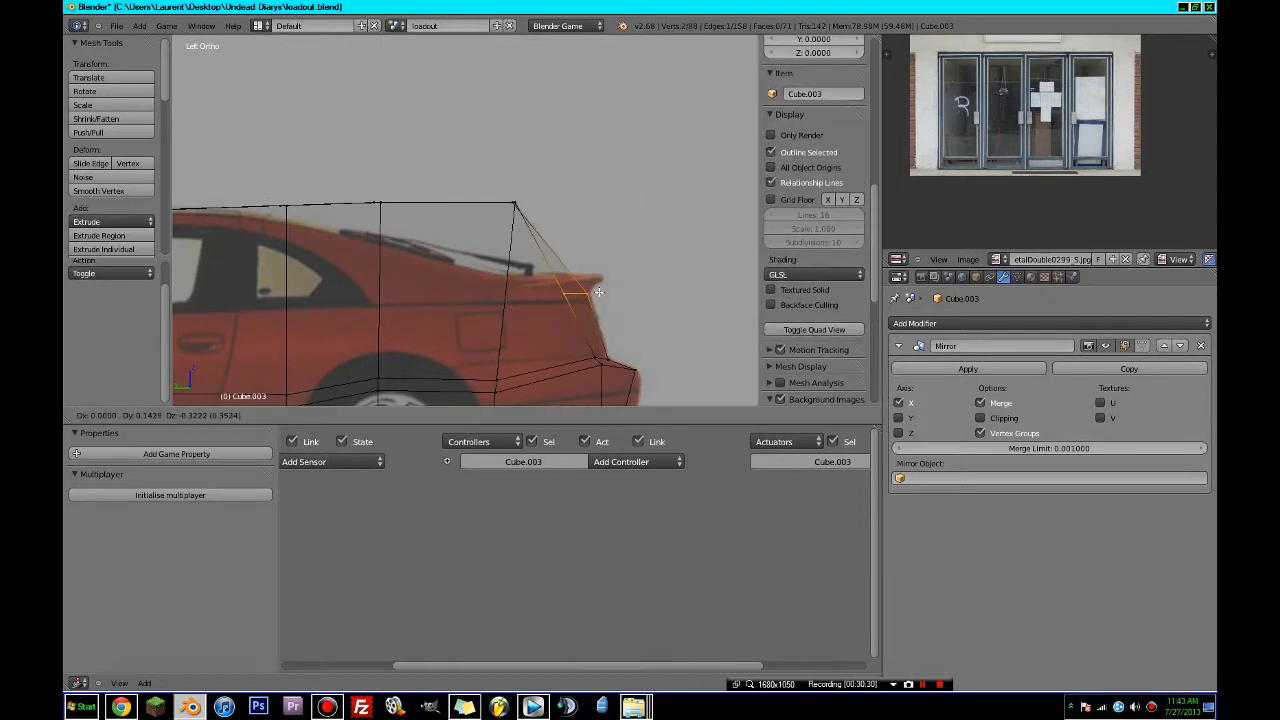
pyautogui.click(598, 291)
pyautogui.rightClick(515, 203)
pyautogui.press('g')
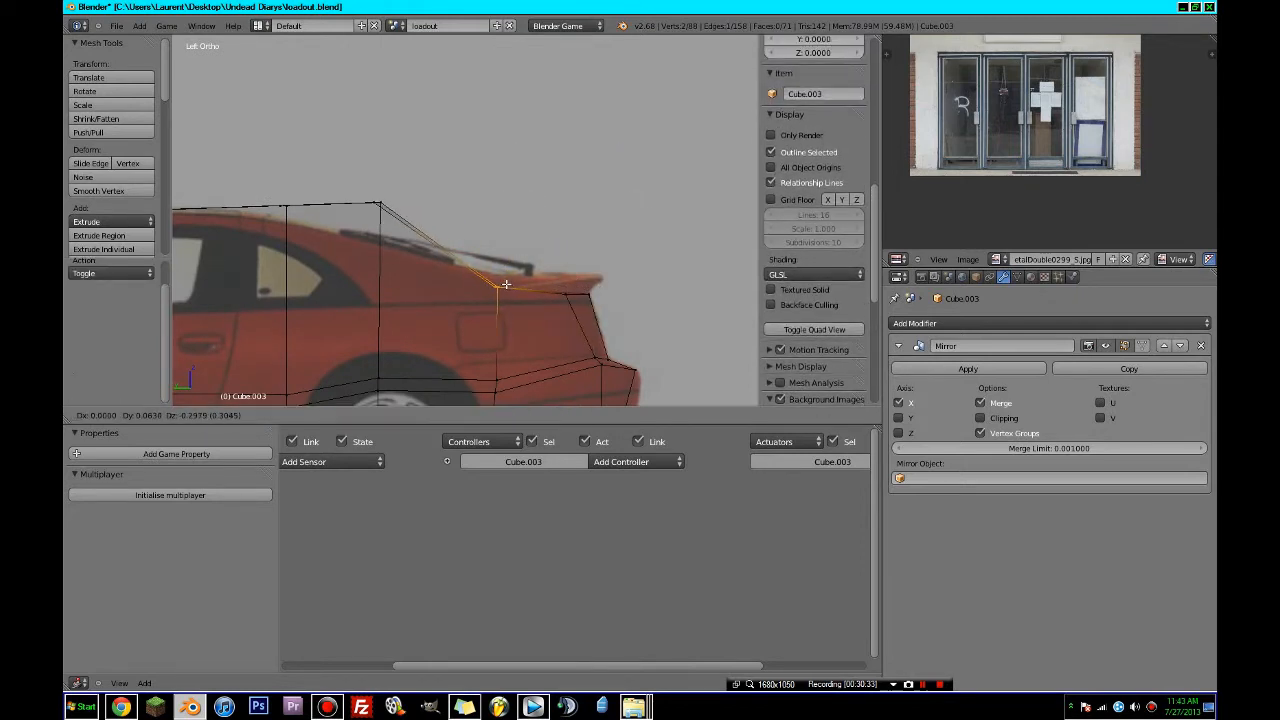
pyautogui.click(506, 285)
# - Move the upper rear-end vertices up and outward to the tip of the spoiler
pyautogui.rightClick(580, 292)
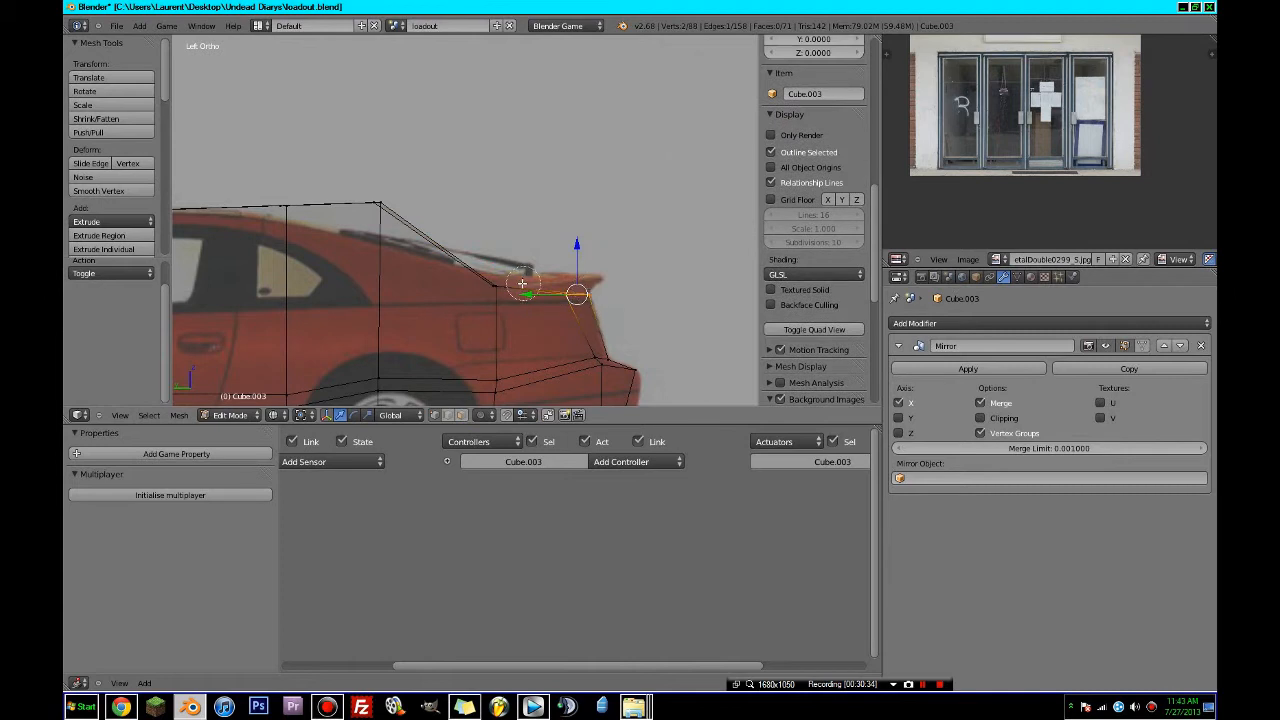
pyautogui.press('g')
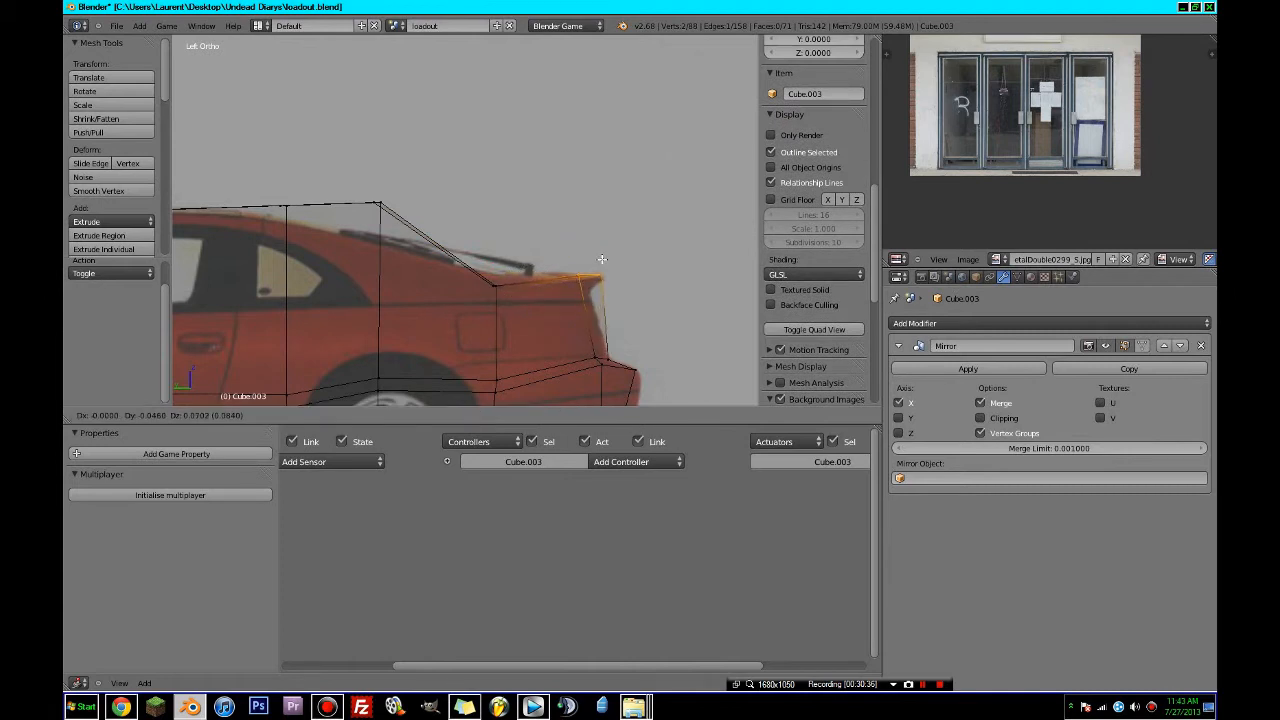
pyautogui.click(602, 259)
# - Add a lengthwise loop cut around the upper body and slide it just below the spoiler's top edge
pyautogui.scroll(3, 598, 265)
pyautogui.hotkey('ctrl', 'r')
pyautogui.click(665, 325)
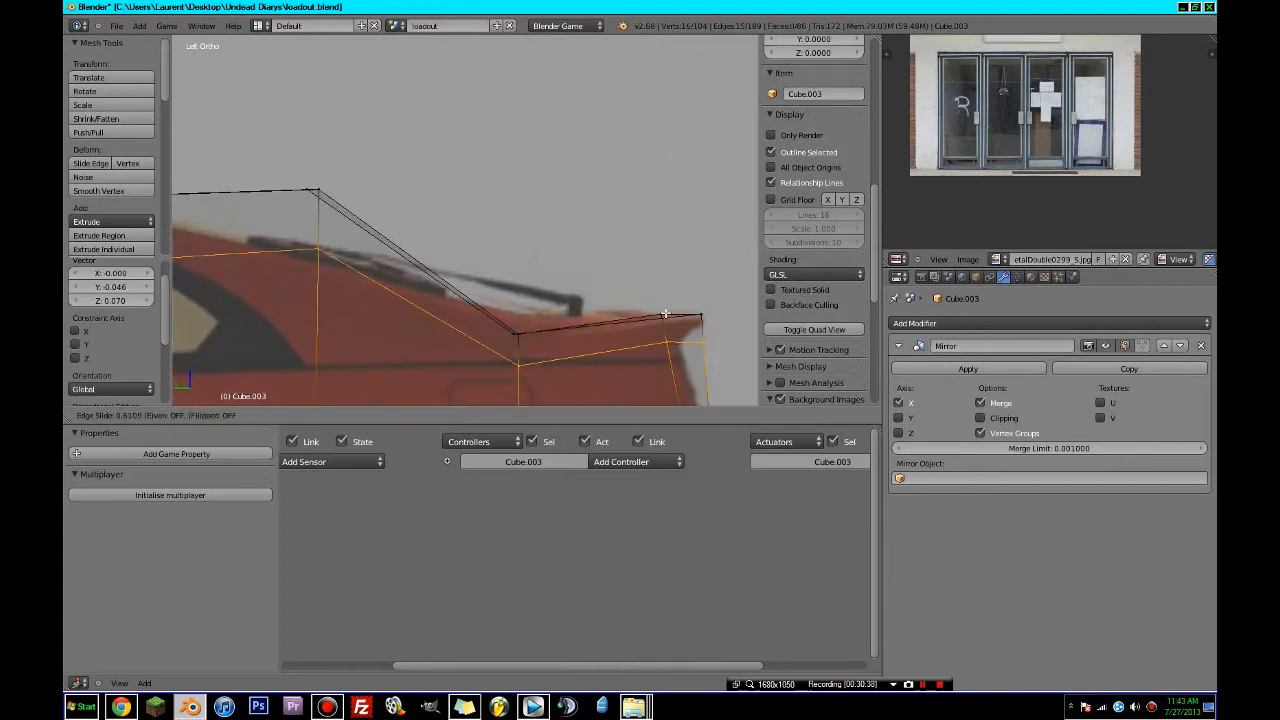
pyautogui.click(665, 314)
# - Pull the new loop's two rear-end vertices forward beneath the spoiler to follow its undercut
pyautogui.press('a')
pyautogui.rightClick(667, 343)
pyautogui.keyDown('shift'); pyautogui.rightClick(704, 343); pyautogui.keyUp('shift')
pyautogui.press('g')
pyautogui.click(696, 356)
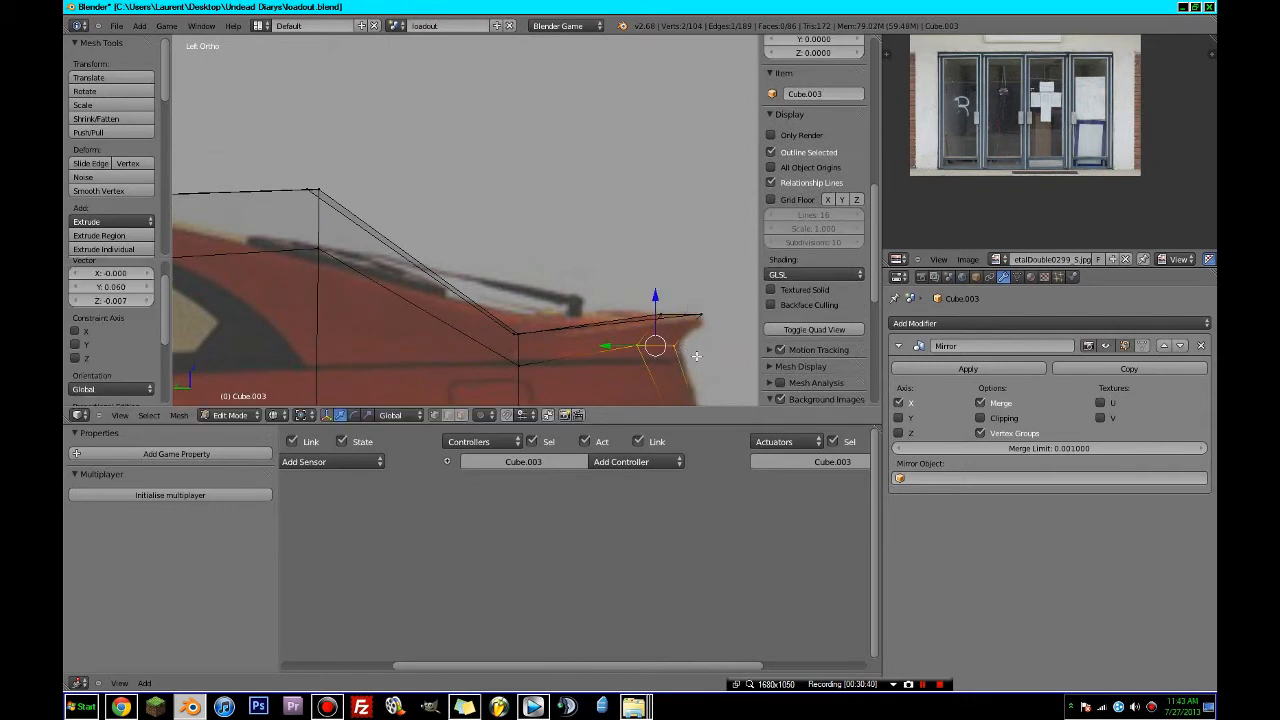
pyautogui.keyDown('shift'); pyautogui.moveTo(696, 356); pyautogui.dragTo(690, 298, button='middle'); pyautogui.keyUp('shift')
pyautogui.keyDown('shift'); pyautogui.moveTo(577, 270); pyautogui.dragTo(667, 305, button='middle'); pyautogui.keyUp('shift')
# - Raise the top vertices at the front of the trunk onto the base line of the spoiler
pyautogui.rightClick(612, 310)
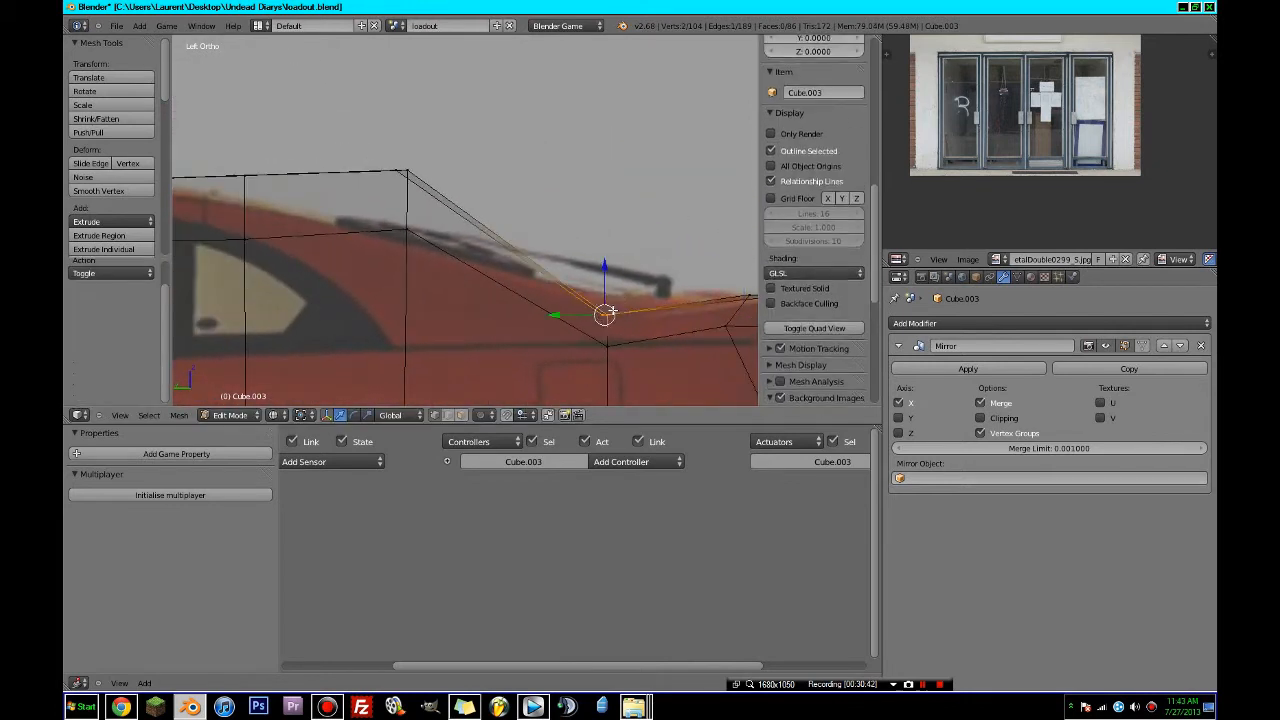
pyautogui.press('g')
pyautogui.click(615, 293)
# - Lower the top vertices at the rear end of the roof onto the slope of the rear window
pyautogui.keyDown('shift'); pyautogui.moveTo(592, 293); pyautogui.dragTo(684, 326, button='middle'); pyautogui.keyUp('shift')
pyautogui.press('a')
pyautogui.rightClick(509, 194)
pyautogui.press('g')
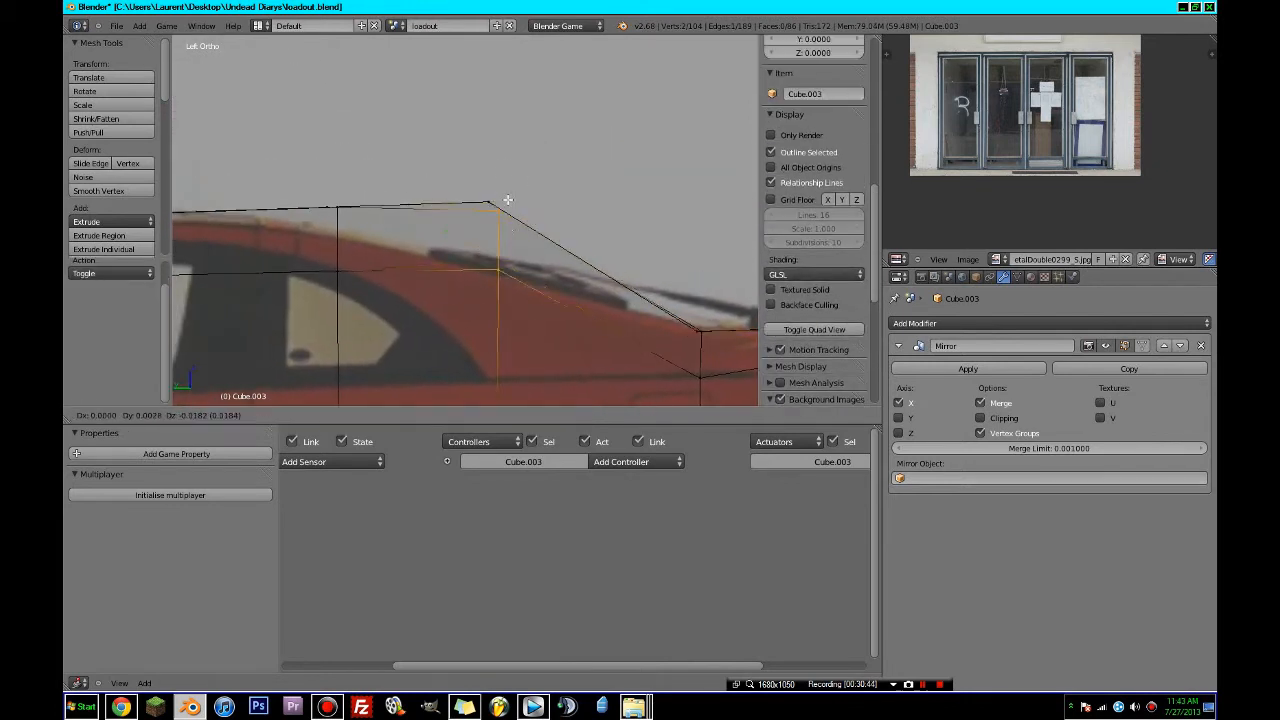
pyautogui.click(491, 198)
pyautogui.rightClick(493, 196)
pyautogui.press('g')
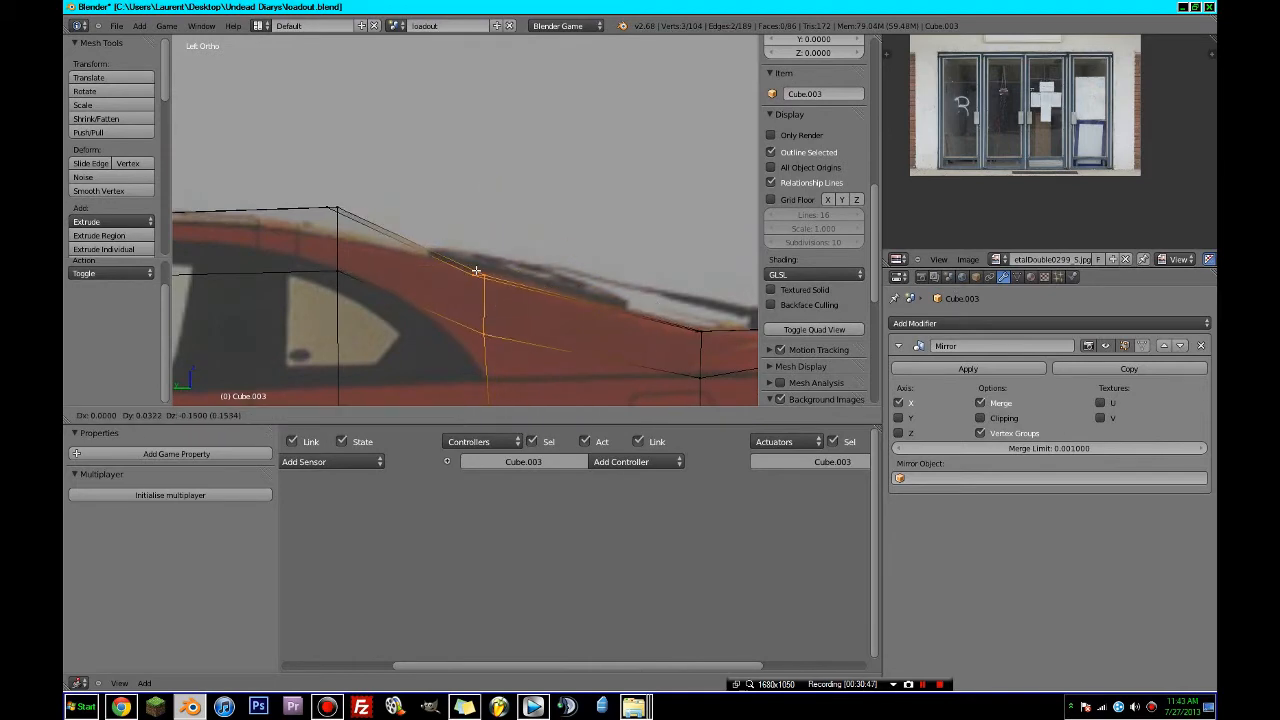
pyautogui.click(476, 270)
# - Lower the roof vertices above the rear side window onto the car's roofline
pyautogui.keyDown('shift'); pyautogui.moveTo(344, 312); pyautogui.dragTo(495, 309, button='middle'); pyautogui.keyUp('shift')
pyautogui.press('a')
pyautogui.press('c')
pyautogui.click(492, 257)
pyautogui.click(493, 203)
pyautogui.rightClick(497, 201)
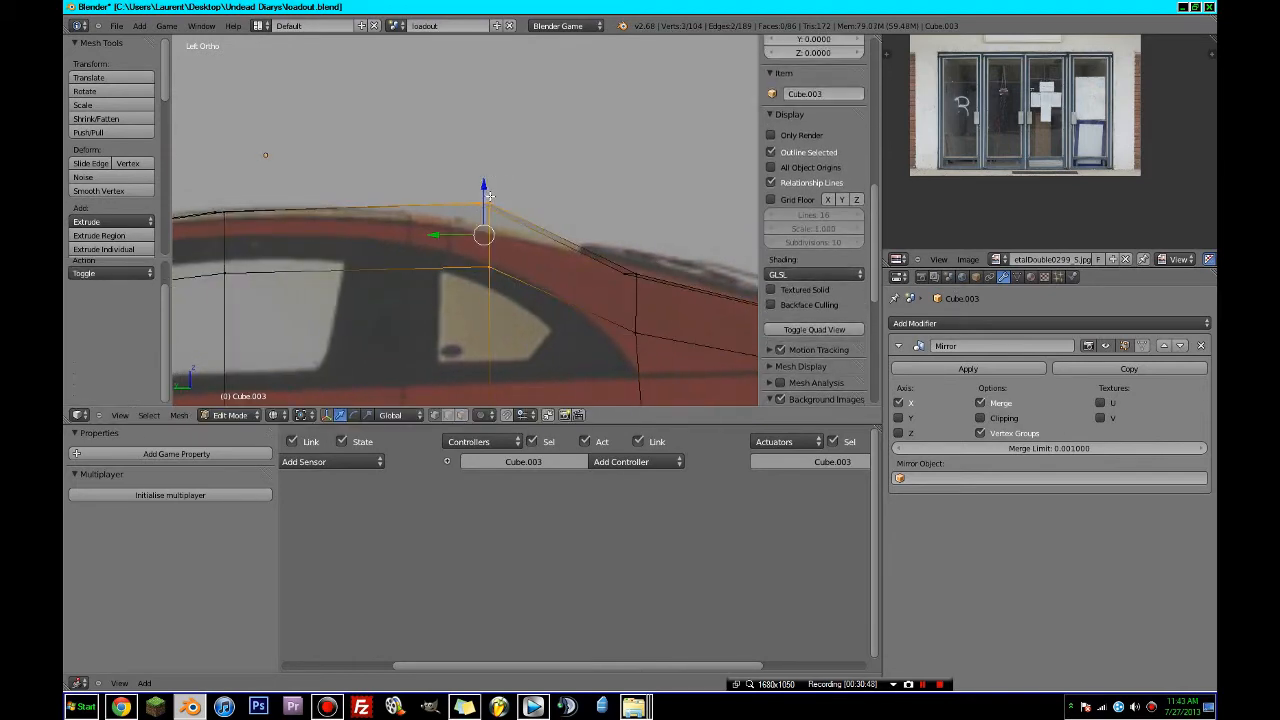
pyautogui.press('g')
pyautogui.click(500, 221)
# - Return to Object Mode with solid display and apply smooth shading to the car body
pyautogui.scroll(-8, 504, 221)
pyautogui.press('Tab')
pyautogui.moveTo(507, 226)
pyautogui.mouseDown(button='middle')
pyautogui.moveTo(603, 266)
pyautogui.moveTo(523, 243)
pyautogui.mouseUp(button='middle')
pyautogui.press('z')
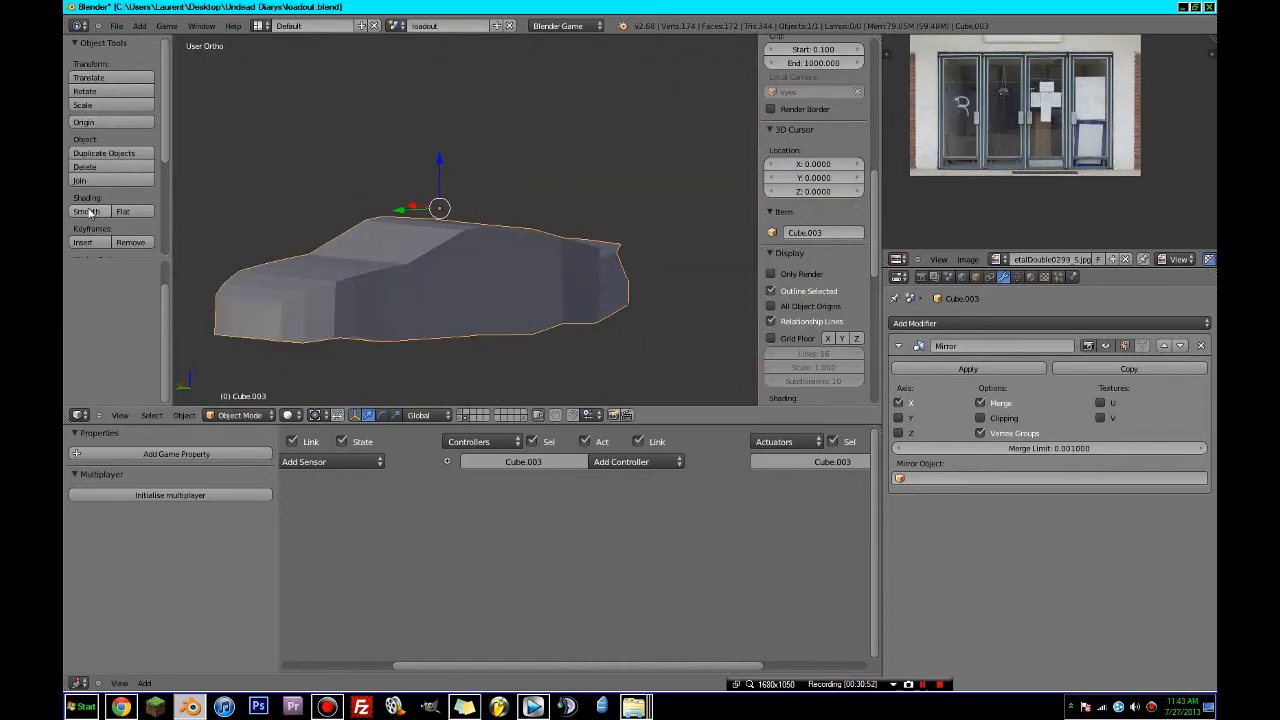
pyautogui.click(88, 212)
# - Select the lengthwise edge loop along the body's upper side and move it inward about 0.12 along X
pyautogui.press('Tab')
pyautogui.moveTo(238, 227)
pyautogui.mouseDown(button='middle')
pyautogui.moveTo(569, 282)
pyautogui.moveTo(570, 298)
pyautogui.mouseUp(button='middle')
pyautogui.keyDown('alt'); pyautogui.rightClick(554, 281); pyautogui.keyUp('alt')
pyautogui.moveTo(531, 294); pyautogui.dragTo(515, 296)
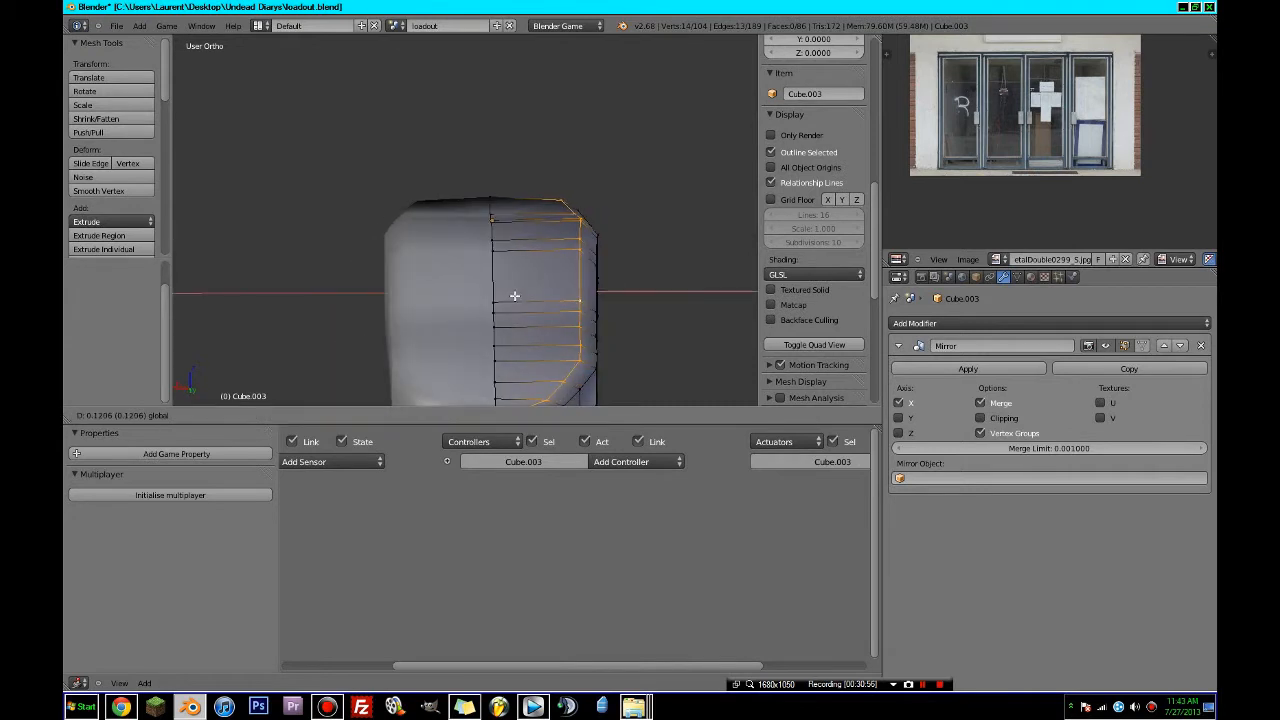
pyautogui.click(514, 295)
pyautogui.moveTo(577, 300); pyautogui.dragTo(437, 291, button='middle')
pyautogui.press('Tab')
pyautogui.press('KP_1')
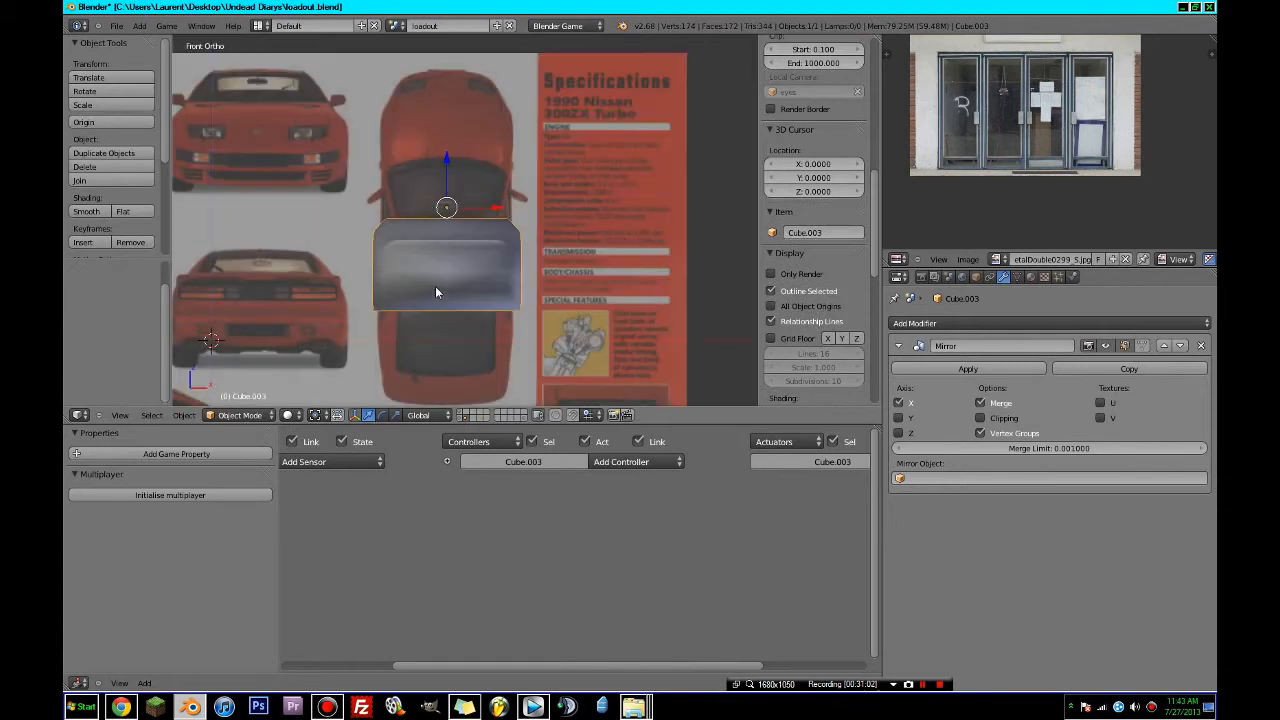
pyautogui.press('KP_3')
pyautogui.press('KP_1')
pyautogui.press('g')
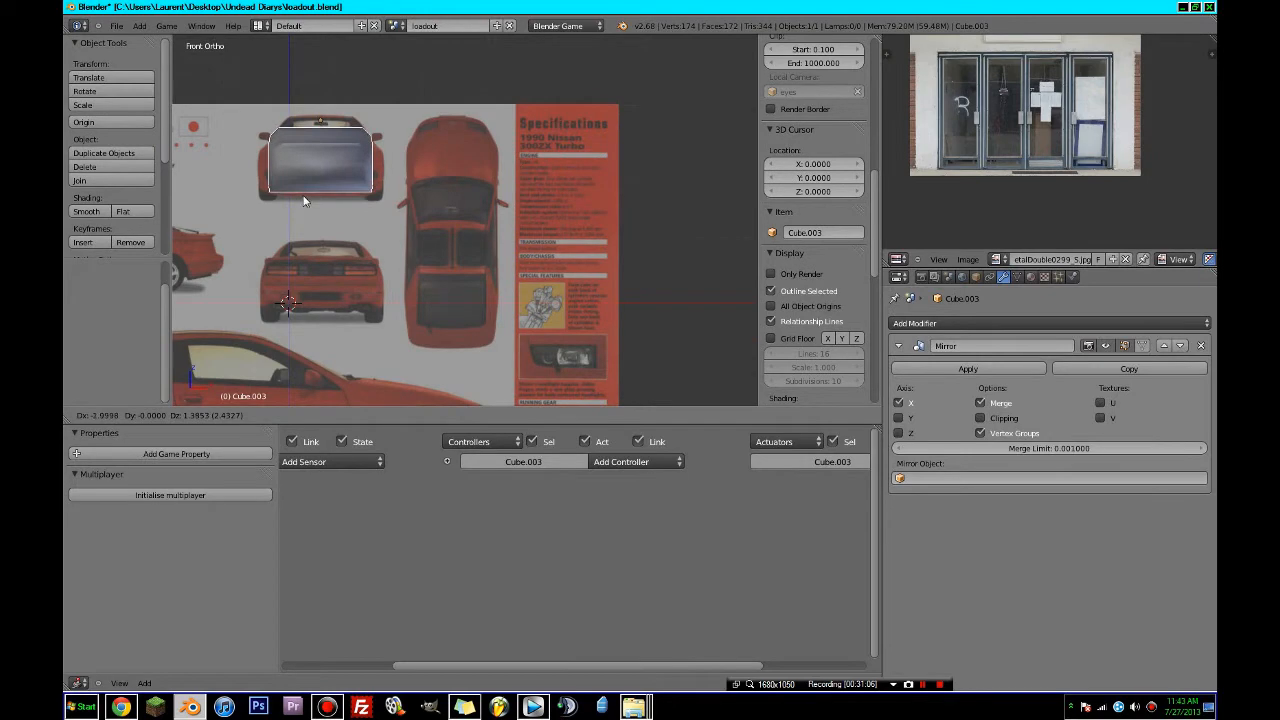
pyautogui.rightClick(303, 201)
# - Enter Edit Mode on the car body and switch to face selection
pyautogui.press('KP_7')
pyautogui.scroll(1, 457, 256)
pyautogui.moveTo(451, 258); pyautogui.dragTo(416, 283, button='middle')
pyautogui.press('Tab')
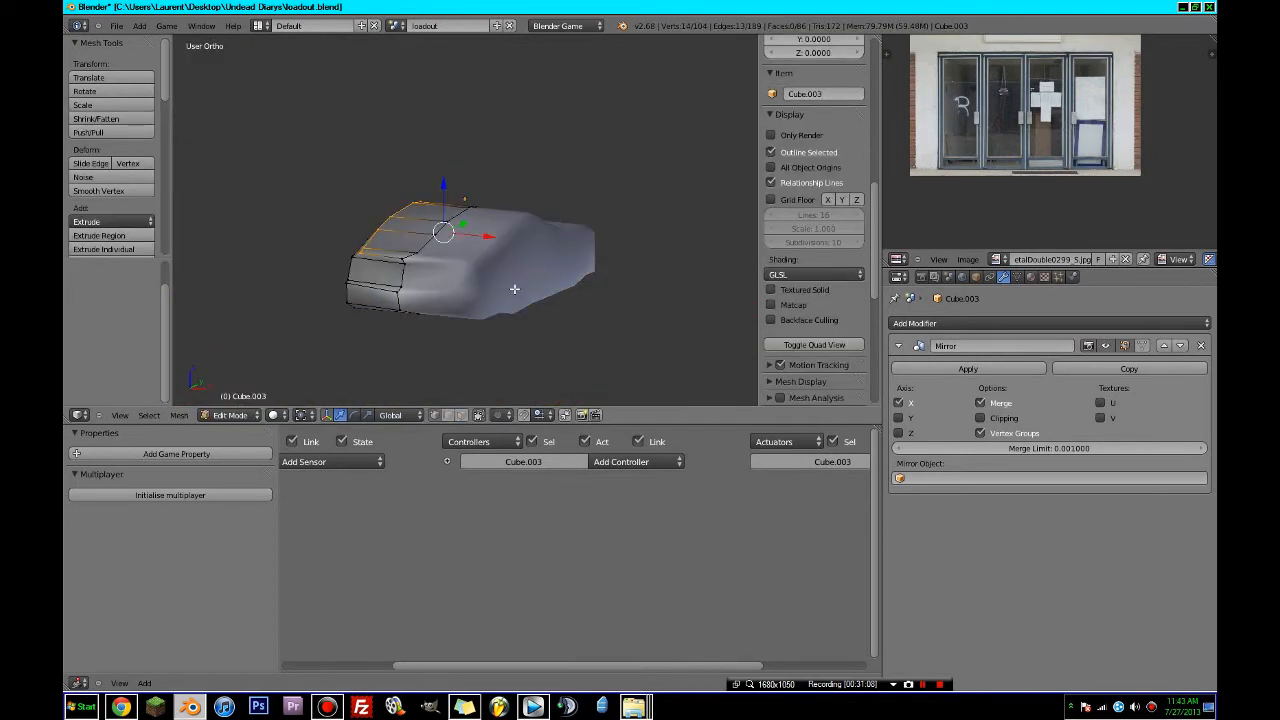
pyautogui.moveTo(514, 289); pyautogui.dragTo(468, 346, button='middle')
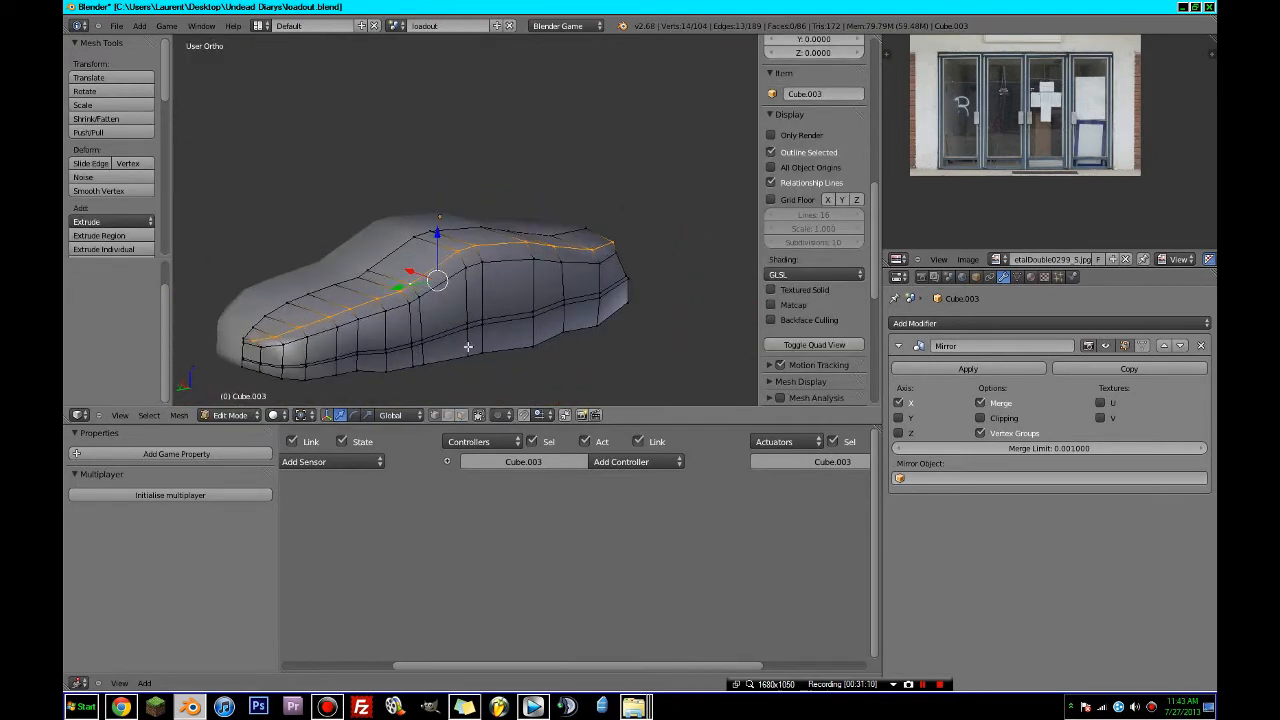
pyautogui.click(463, 415)
# - Move the car body in Object Mode over the top-view car in the reference image
pyautogui.press('KP_7')
pyautogui.scroll(-4, 427, 317)
pyautogui.press('Tab')
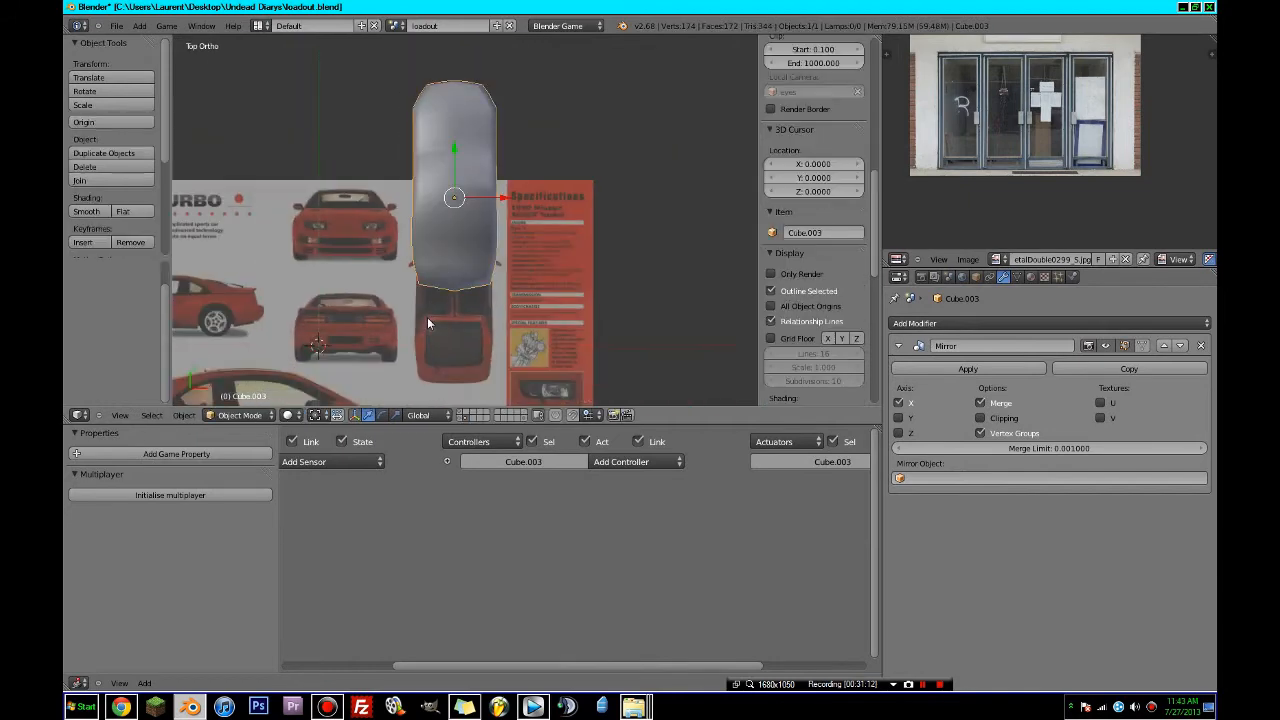
pyautogui.press('g')
pyautogui.click(447, 366)
# - Extrude the small corner face beside the windshield's base outward slightly to start the side mirror
pyautogui.press('Tab')
pyautogui.scroll(1, 405, 344)
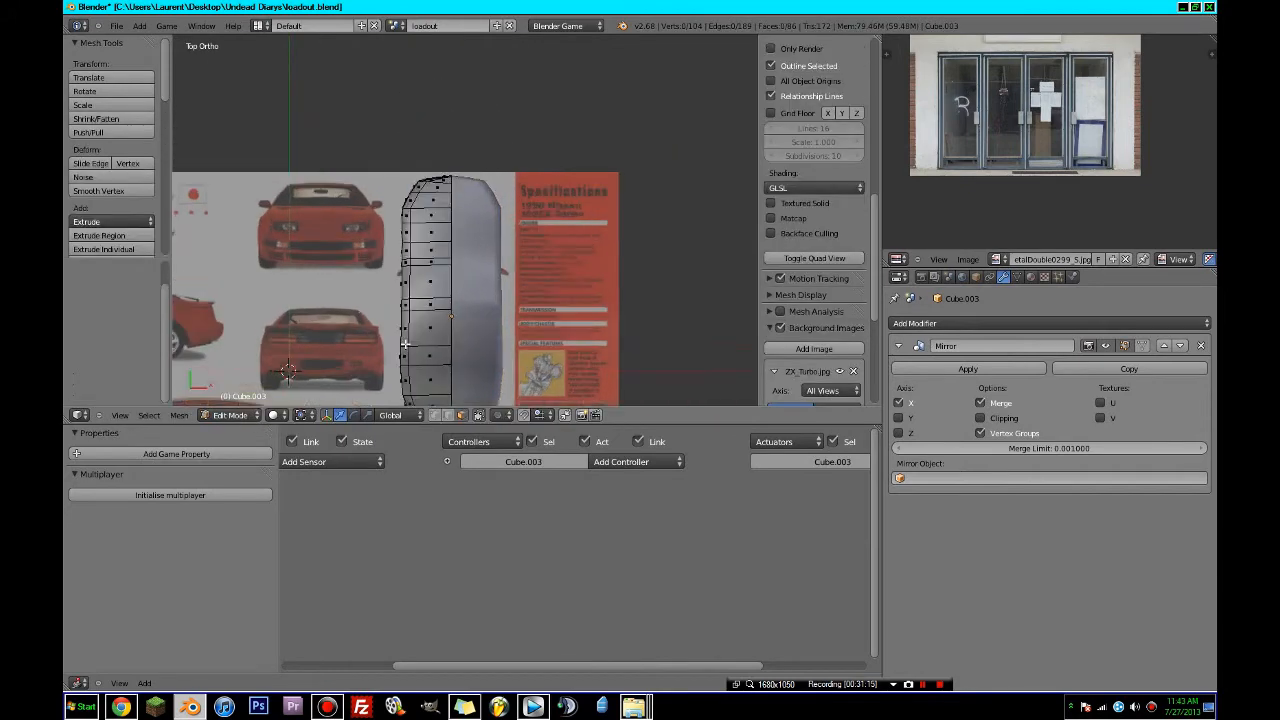
pyautogui.moveTo(405, 344); pyautogui.dragTo(426, 274, button='middle')
pyautogui.rightClick(446, 325)
pyautogui.scroll(3, 686, 266)
pyautogui.scroll(2, 426, 274)
pyautogui.press('e')
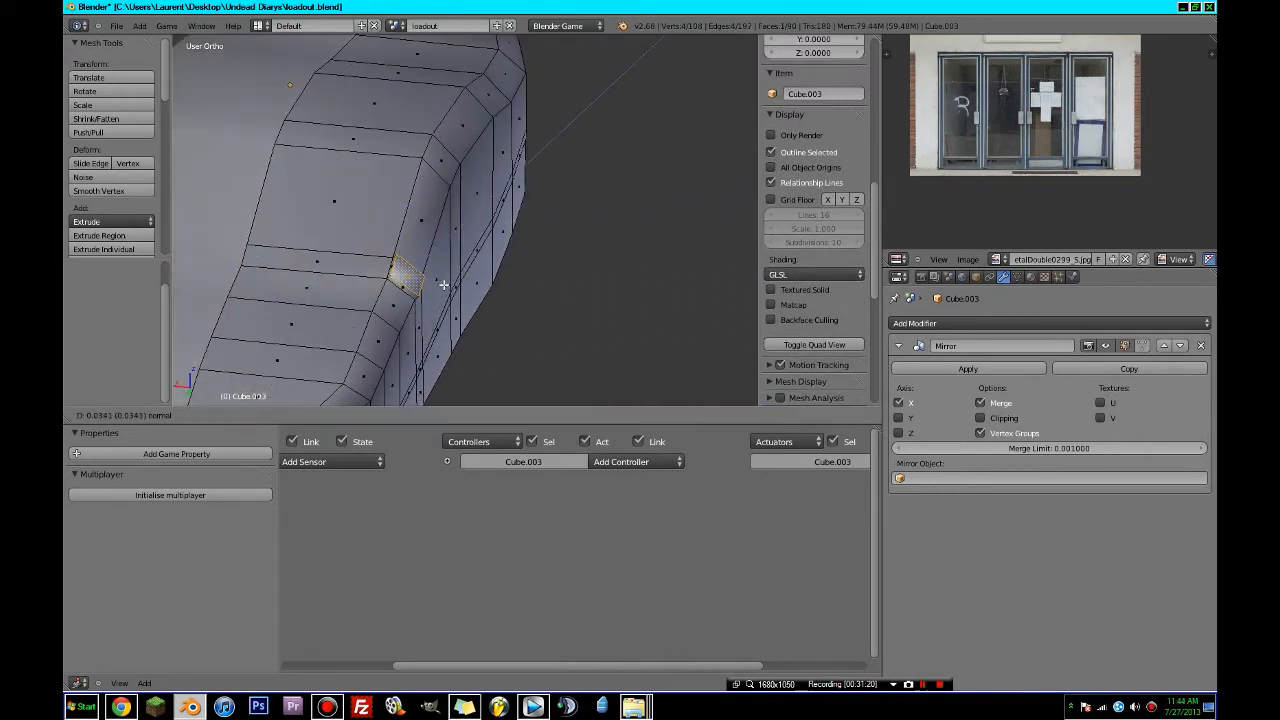
pyautogui.click(443, 285)
# - Scale the extruded mirror face to 0.671 and extrude it outward two more short segments as the stem
pyautogui.press('s')
pyautogui.click(452, 285)
pyautogui.press('e')
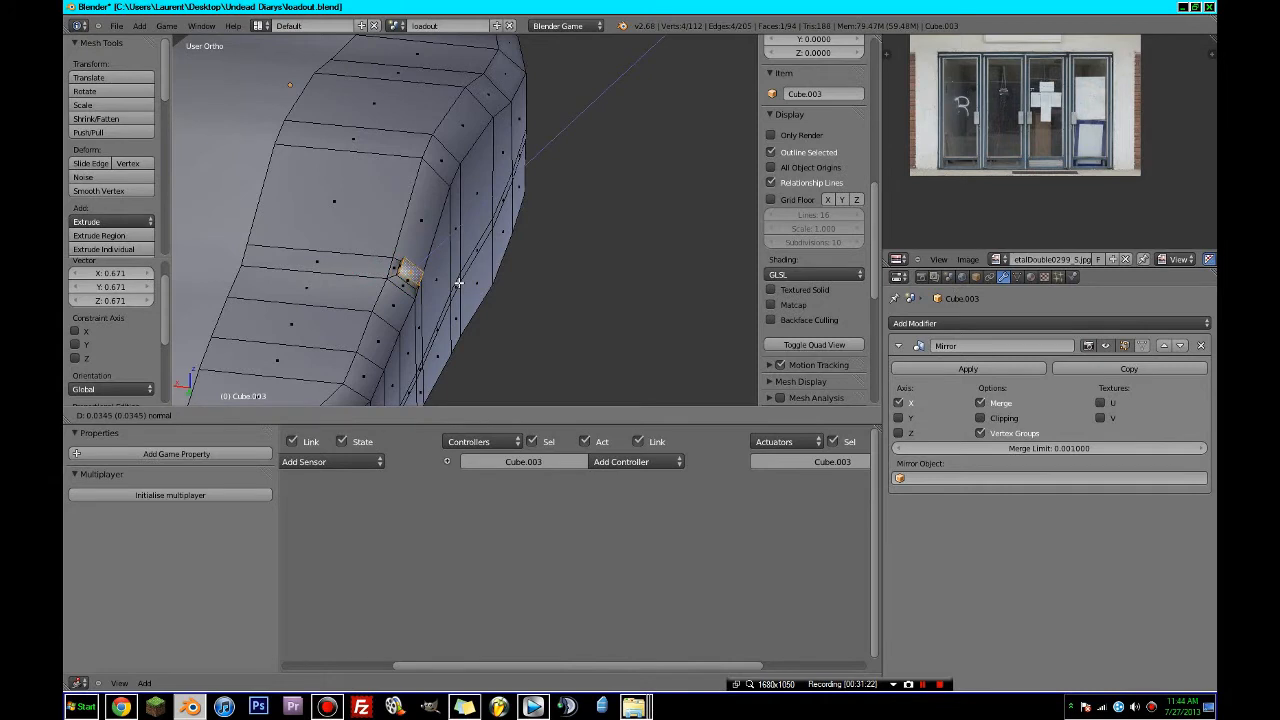
pyautogui.click(457, 283)
pyautogui.press('e')
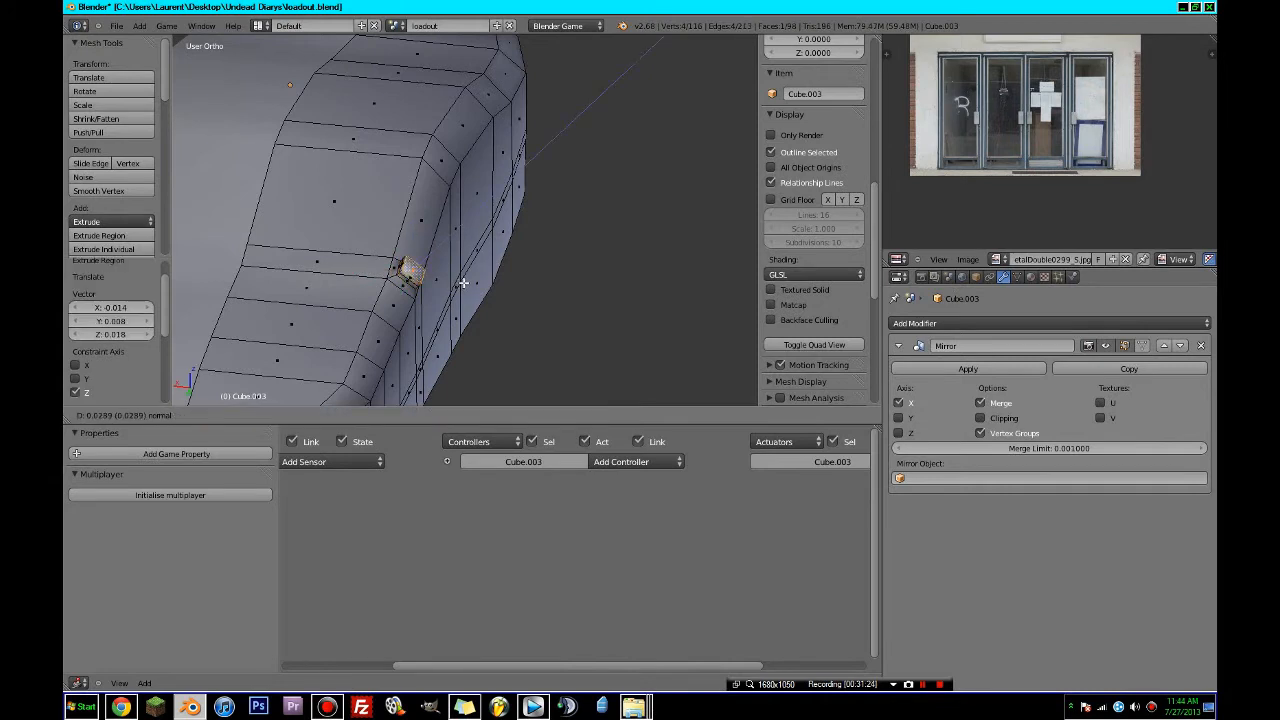
pyautogui.click(464, 284)
# - Undo the extra extrusion and scale the stem's end face to 1.149
pyautogui.press('e')
pyautogui.rightClick(482, 298)
pyautogui.hotkey('ctrl', 'z')
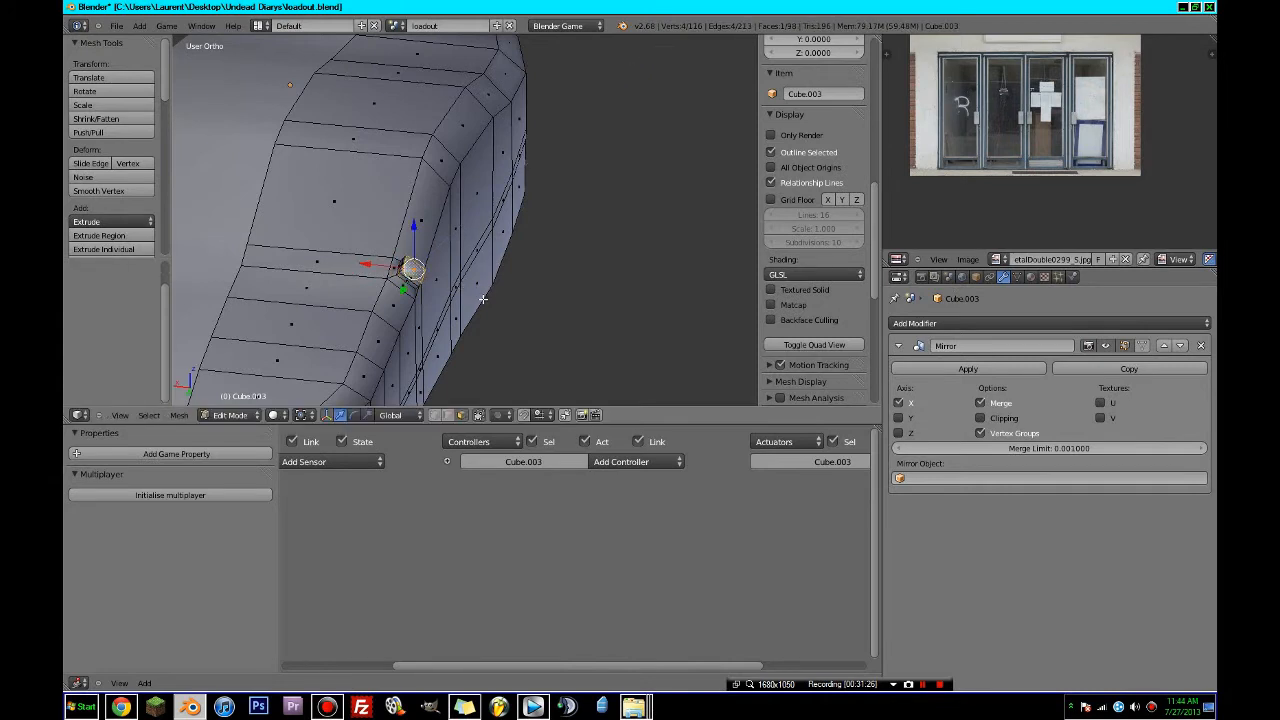
pyautogui.press('s')
pyautogui.click(490, 310)
# - Extrude the stem's end face outward as the mirror housing, and add a short end segment scaled to 0.83
pyautogui.press('KP_1')
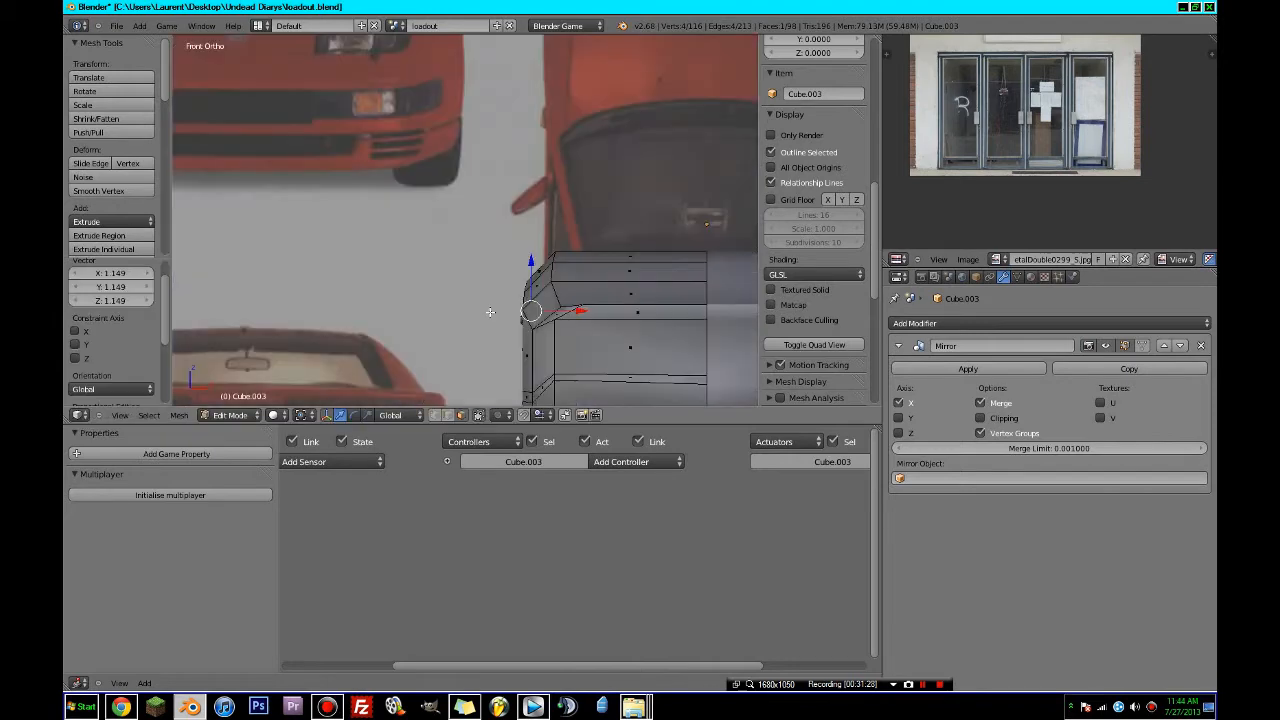
pyautogui.press('ctrl+KP_1')
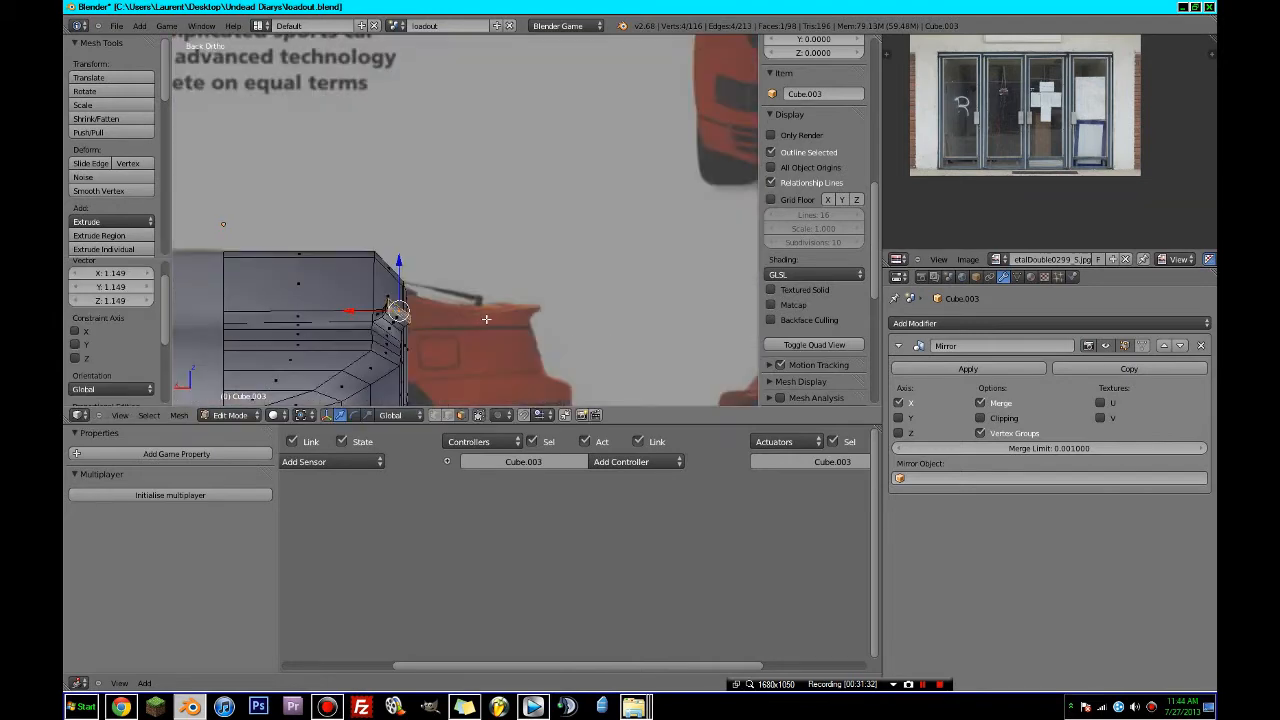
pyautogui.press('e')
pyautogui.click(531, 298)
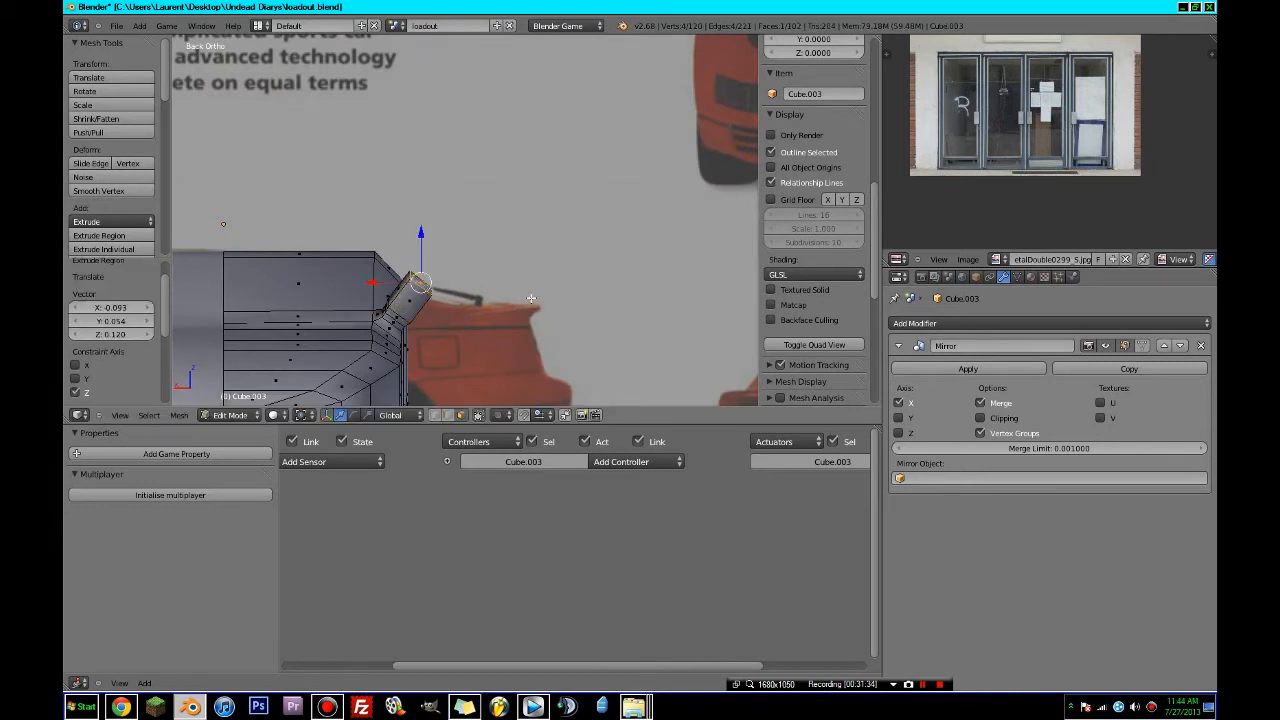
pyautogui.press('e')
pyautogui.rightClick(531, 298)
pyautogui.press('s')
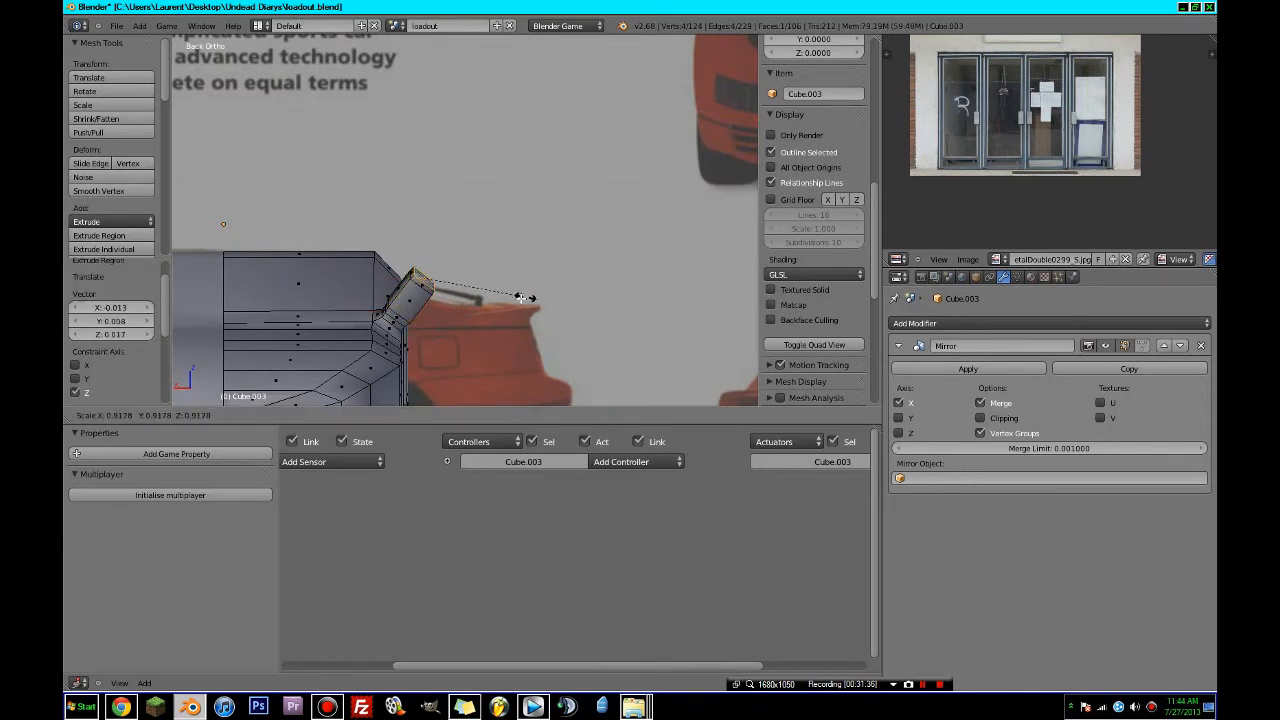
pyautogui.click(514, 298)
# - Select all faces of the side mirror housing, including those on its hidden side
pyautogui.moveTo(515, 298)
pyautogui.mouseDown(button='middle')
pyautogui.moveTo(617, 163)
pyautogui.moveTo(585, 200)
pyautogui.moveTo(600, 234)
pyautogui.moveTo(496, 245)
pyautogui.moveTo(412, 288)
pyautogui.mouseUp(button='middle')
pyautogui.press('KP_7')
pyautogui.press('z')
pyautogui.press('z')
pyautogui.click(397, 303)
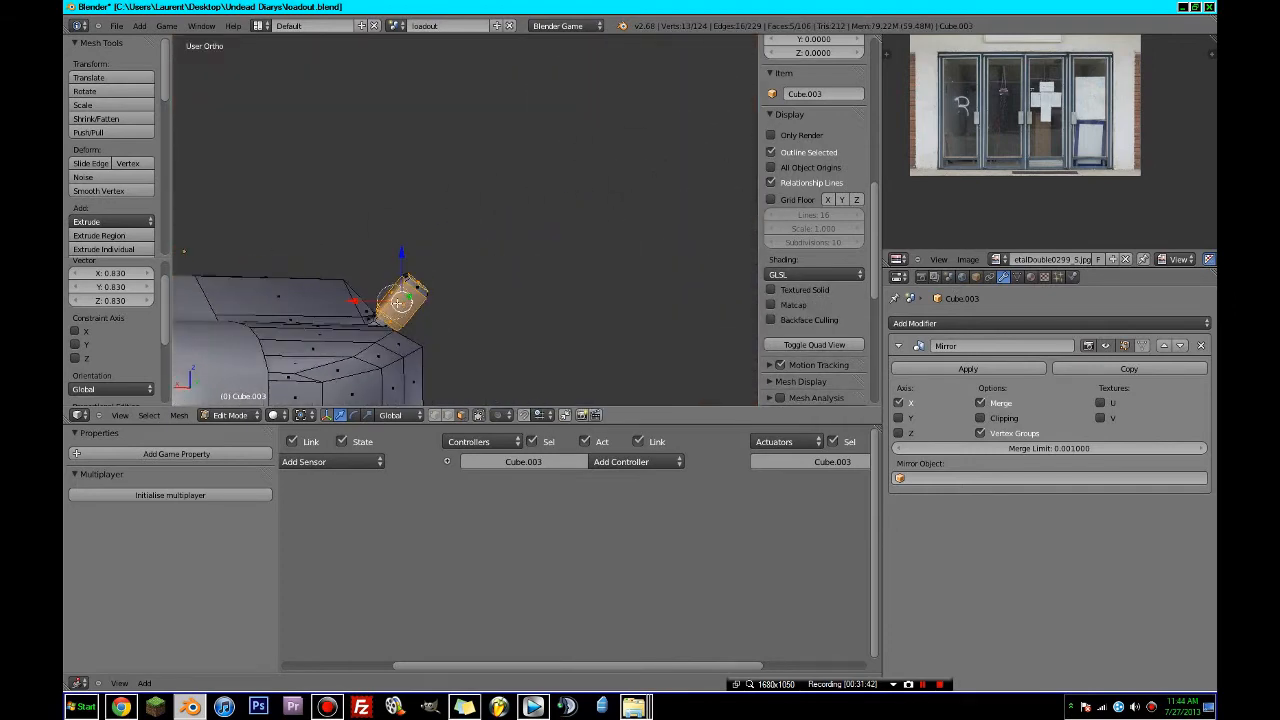
pyautogui.press('z')
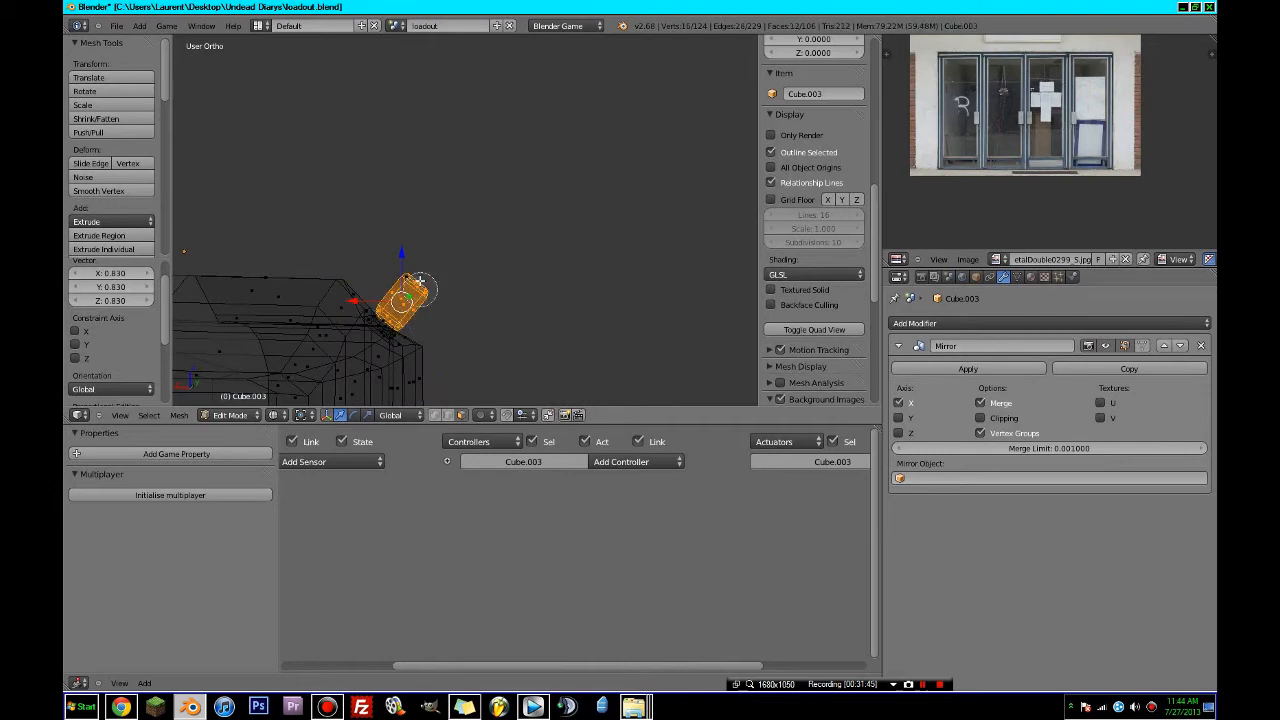
pyautogui.press('z')
pyautogui.moveTo(420, 282)
pyautogui.mouseDown(button='middle')
pyautogui.moveTo(232, 286)
pyautogui.moveTo(195, 341)
pyautogui.mouseUp(button='middle')
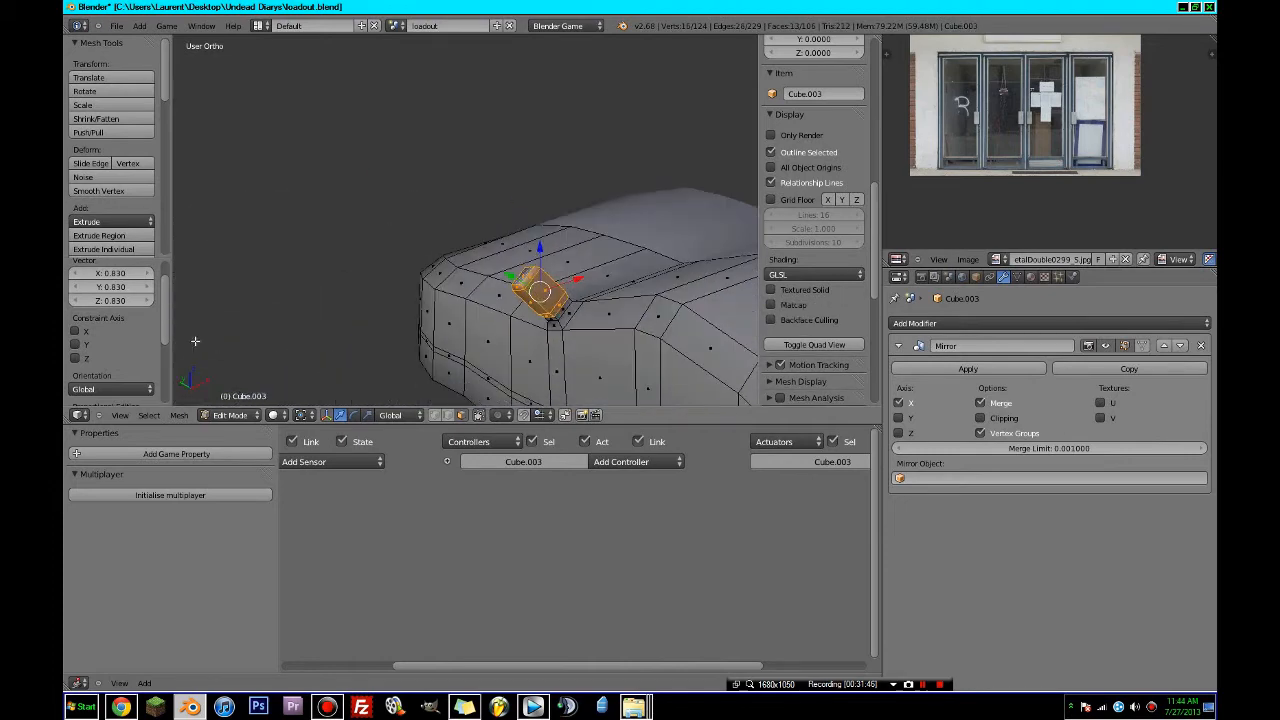
# - Rotate the mirror housing about the Z axis in top view and move it by X -0.038, Y -0.052
pyautogui.press('KP_7')
pyautogui.press('r')
pyautogui.press('z')
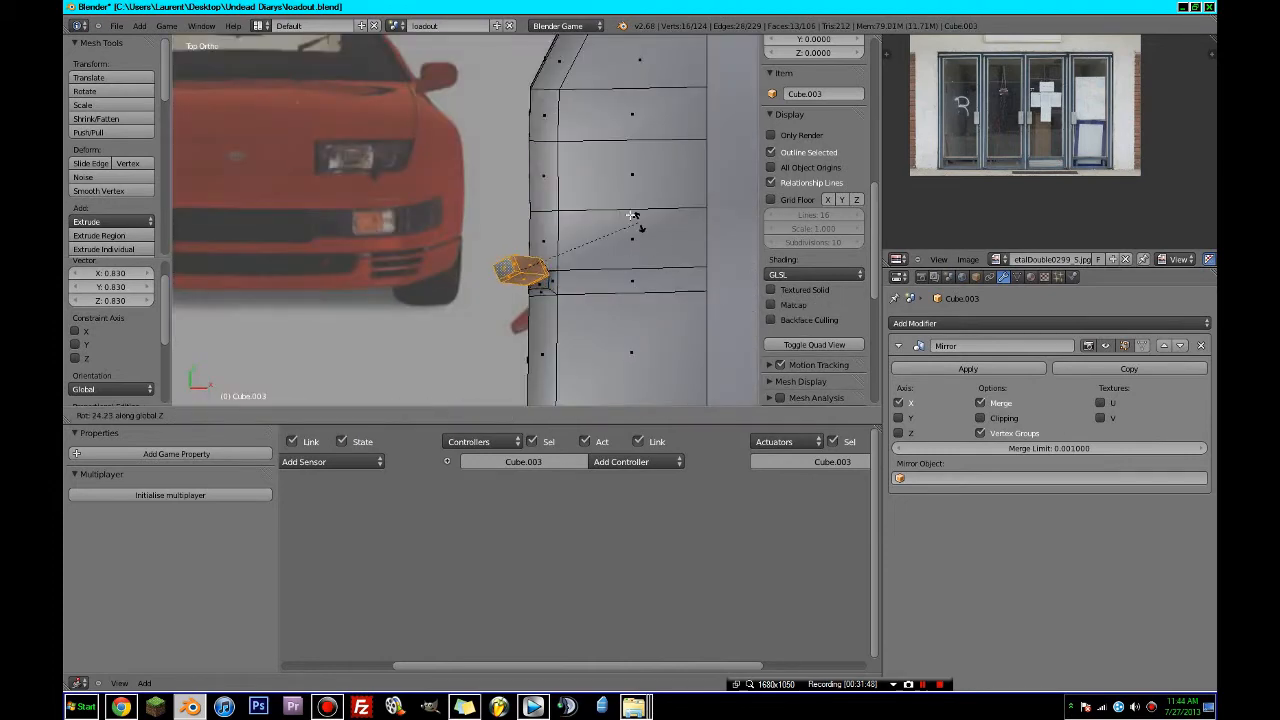
pyautogui.click(613, 204)
pyautogui.press('g')
pyautogui.click(590, 224)
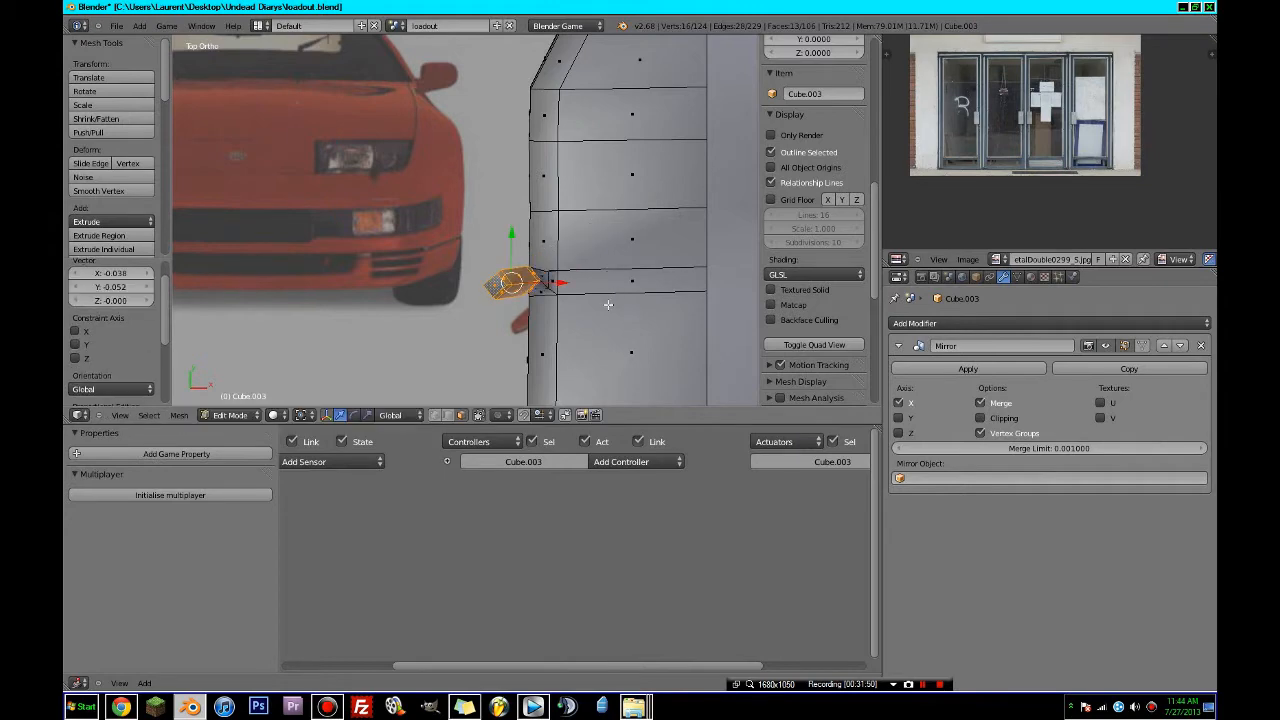
# - Rotate the mirror housing -28.686° about the Y axis and move it by X -0.023, Y -0.026 in top view
pyautogui.moveTo(606, 304); pyautogui.dragTo(604, 224, button='middle')
pyautogui.press('r')
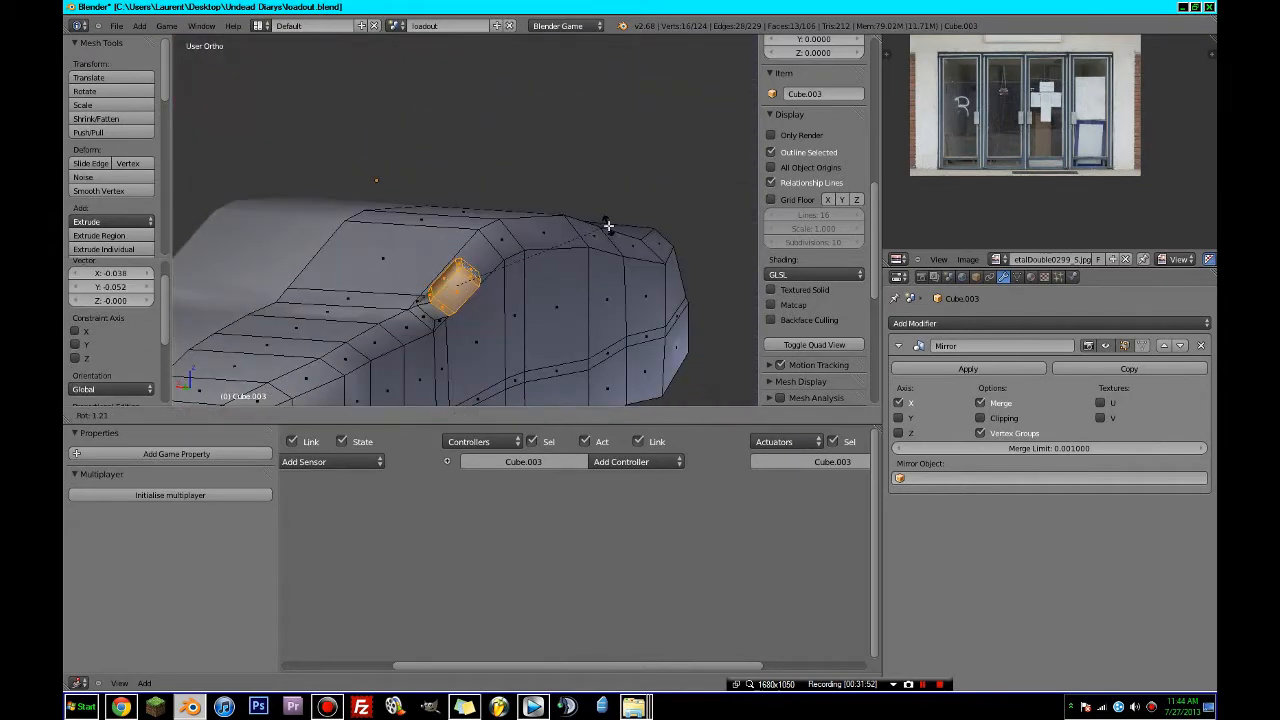
pyautogui.press('y')
pyautogui.click(620, 303)
pyautogui.press('KP_7')
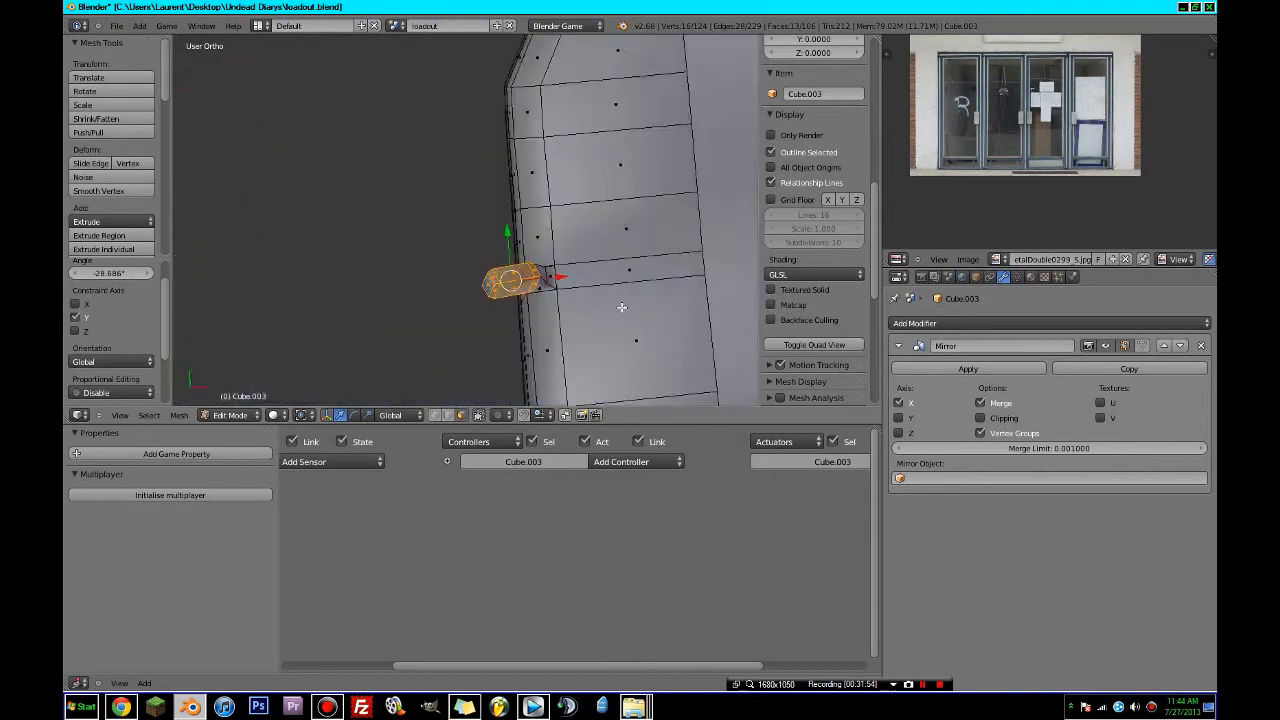
pyautogui.press('g')
pyautogui.click(616, 314)
# - Rotate the mirror housing 12.61° about the Z axis and lower it slightly beside its stem in back view
pyautogui.press('r')
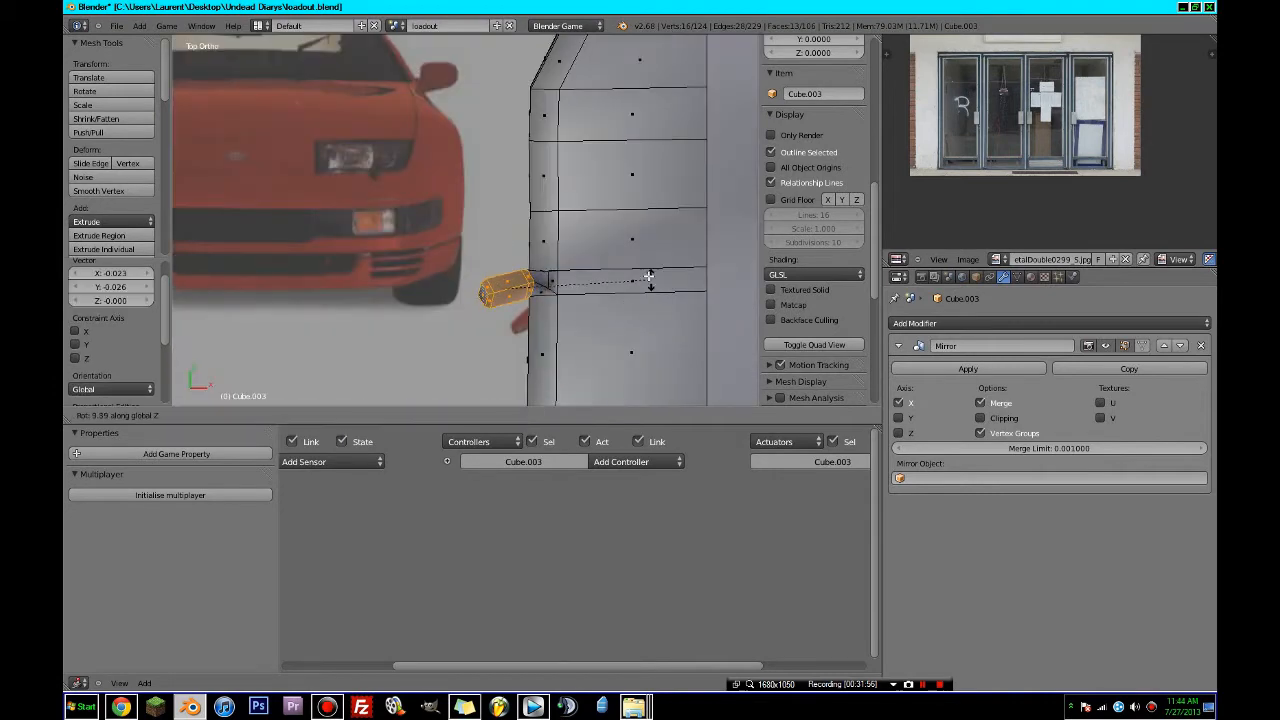
pyautogui.click(649, 277)
pyautogui.moveTo(649, 277); pyautogui.dragTo(668, 247, button='middle')
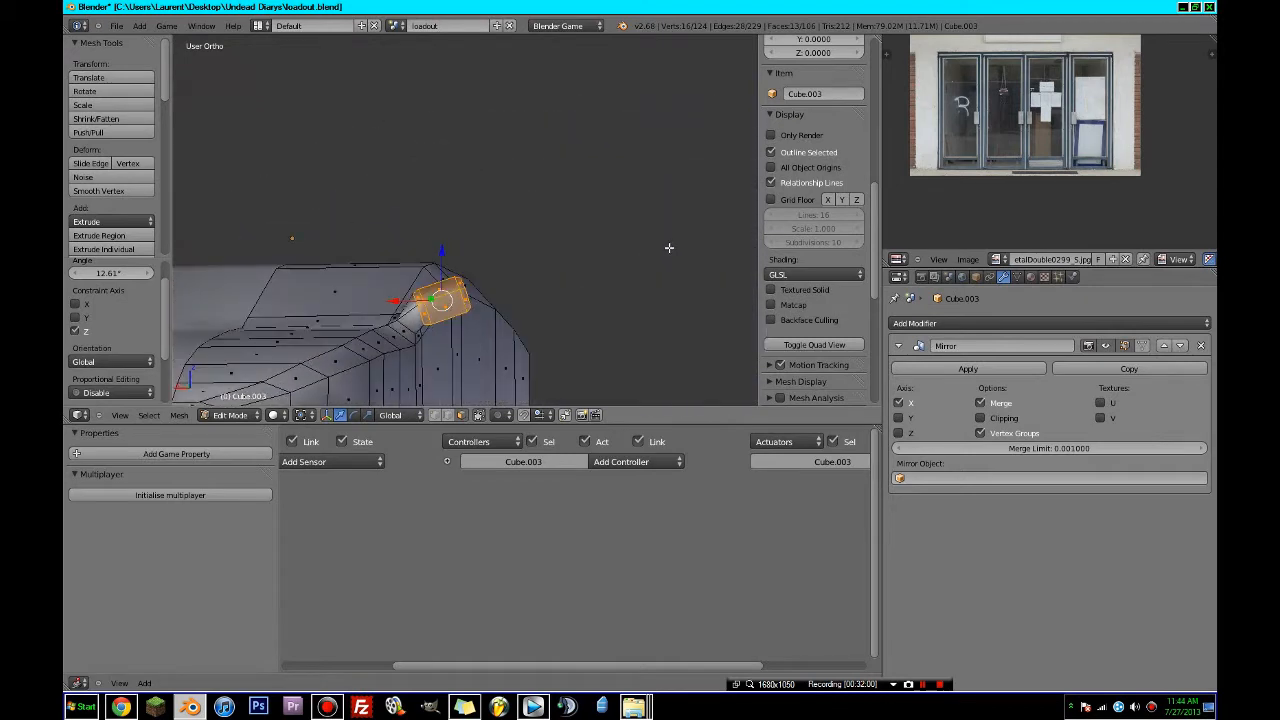
pyautogui.press('ctrl+KP_1')
pyautogui.press('g')
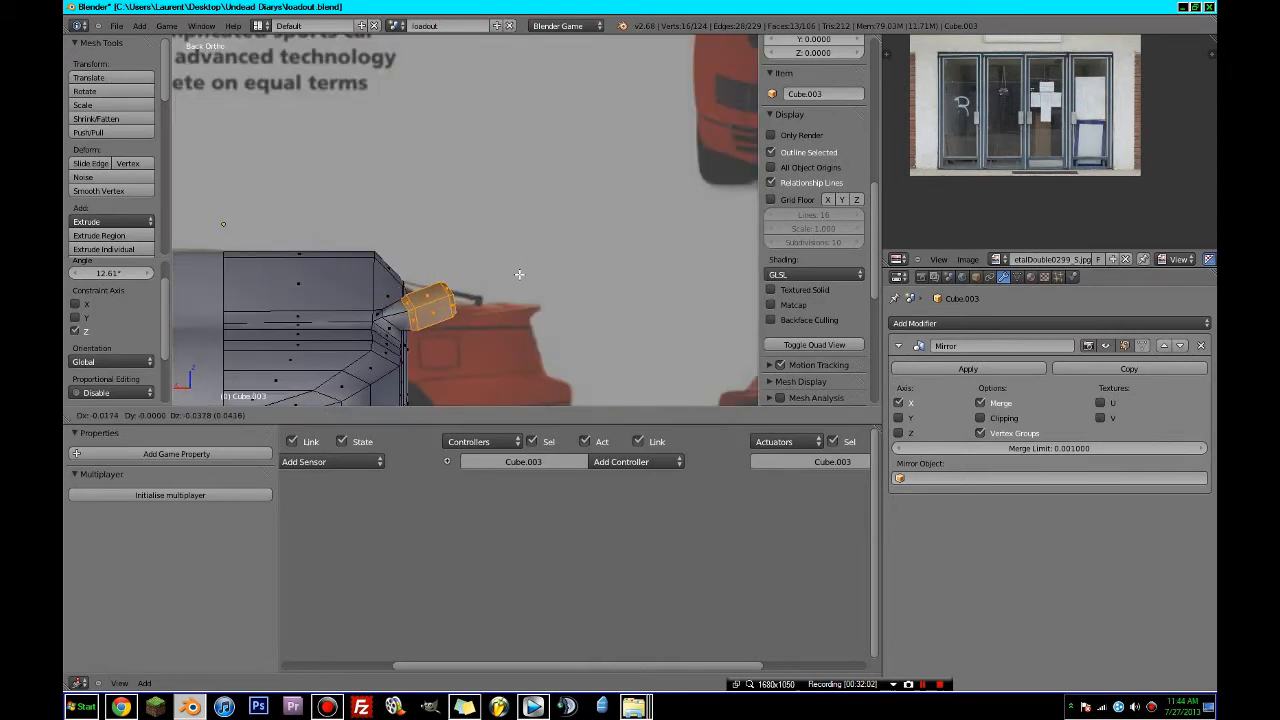
pyautogui.click(530, 274)
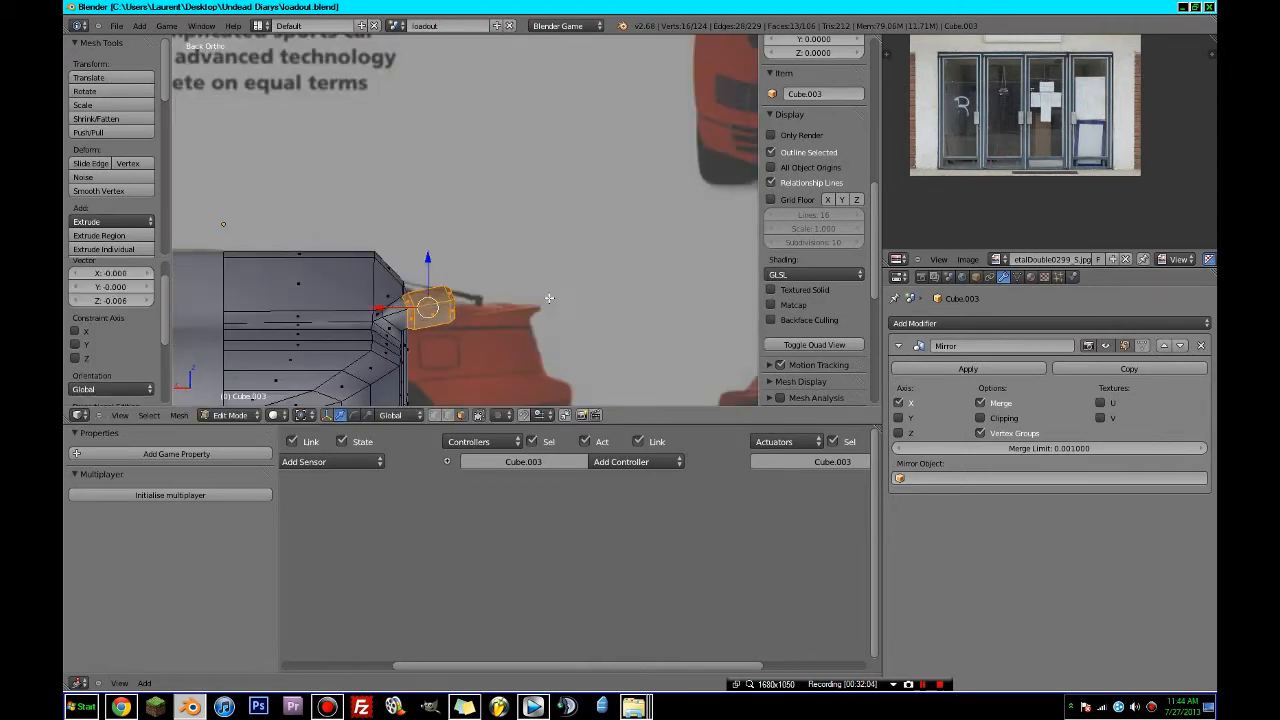
# - Select the outer end faces of the side mirror housing in wireframe top view and move them inward to shorten the housing
pyautogui.press('Tab')
pyautogui.moveTo(549, 298); pyautogui.dragTo(577, 314, button='middle')
pyautogui.press('Tab')
pyautogui.scroll(4, 559, 297)
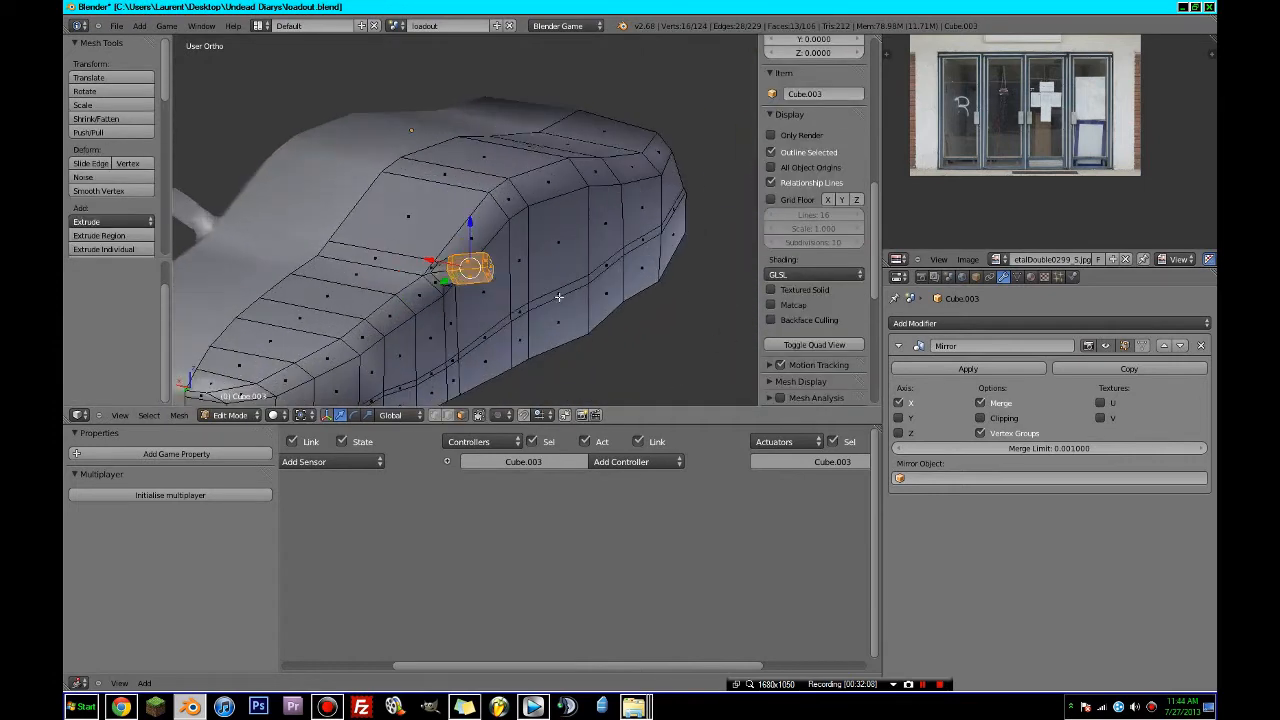
pyautogui.press('KP_7')
pyautogui.press('z')
pyautogui.scroll(4, 563, 306)
pyautogui.press('a')
pyautogui.press('c')
pyautogui.click(484, 321)
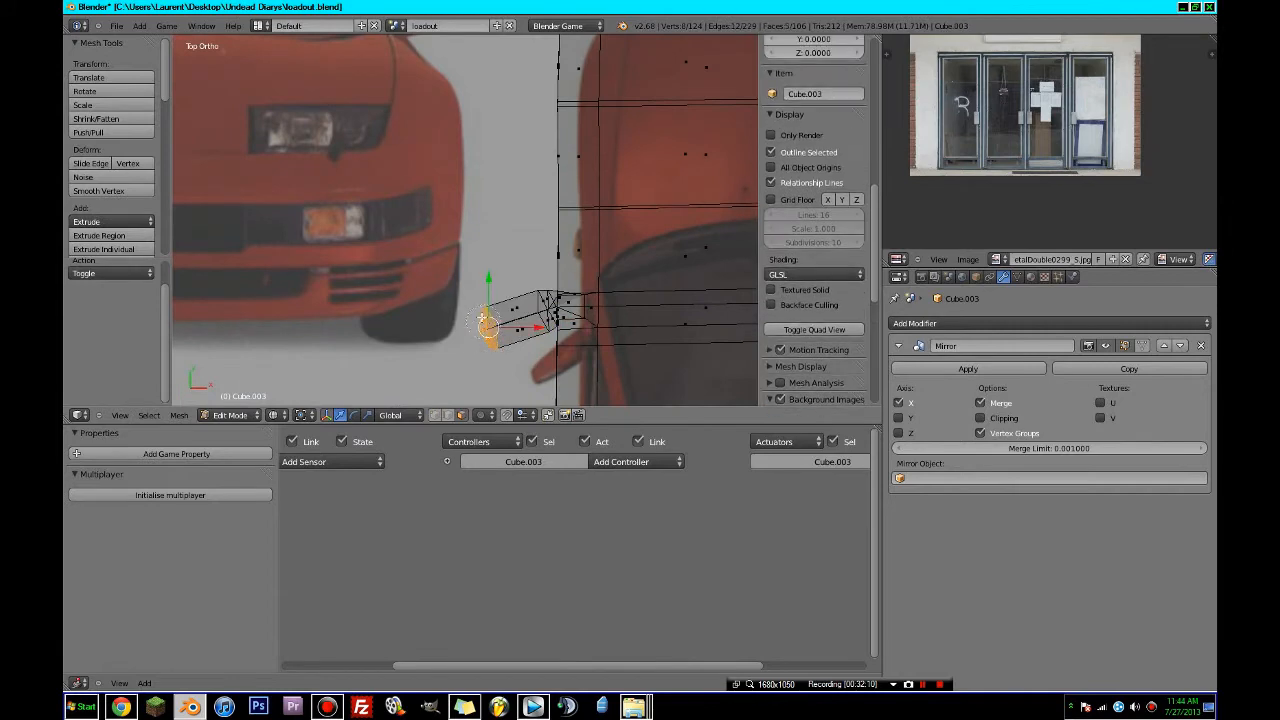
pyautogui.press('g')
pyautogui.click(508, 329)
# - Leave Edit Mode, try Texture viewport shading on the car, then set the shading to Solid and check the body
pyautogui.scroll(-1, 586, 323)
pyautogui.moveTo(586, 323); pyautogui.dragTo(646, 302, button='middle')
pyautogui.press('Tab')
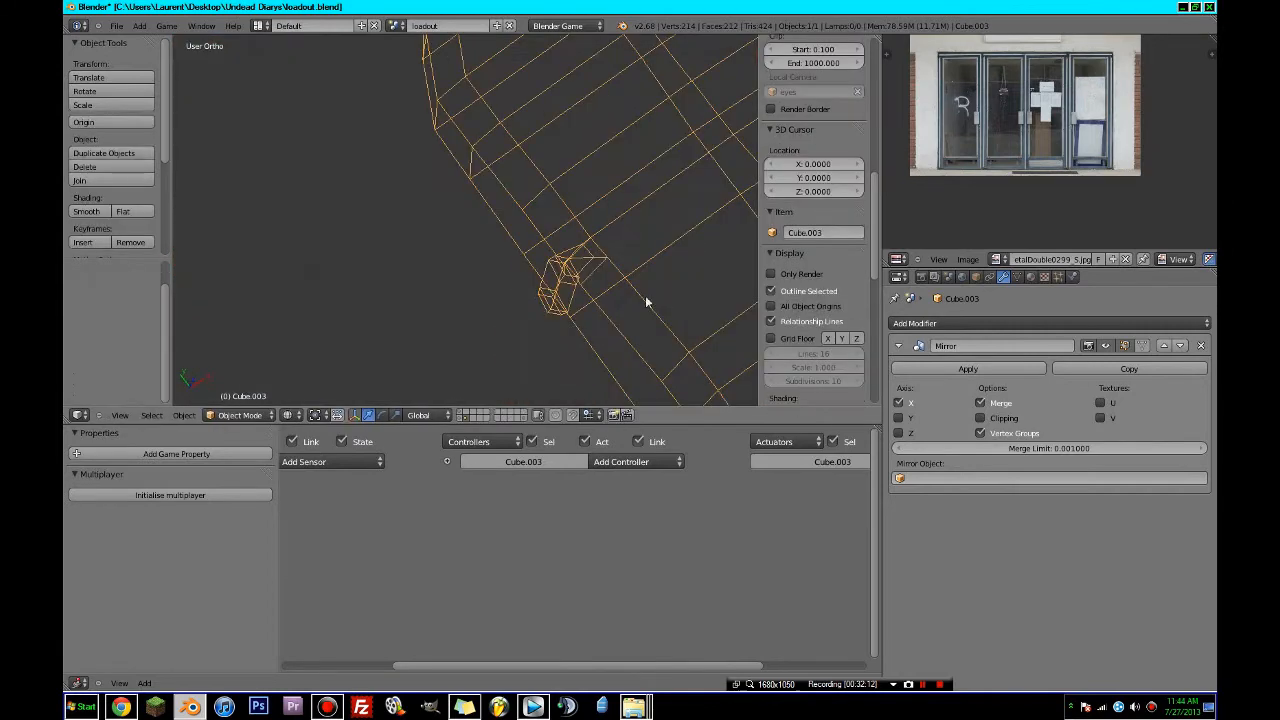
pyautogui.click(292, 415)
pyautogui.click(310, 356)
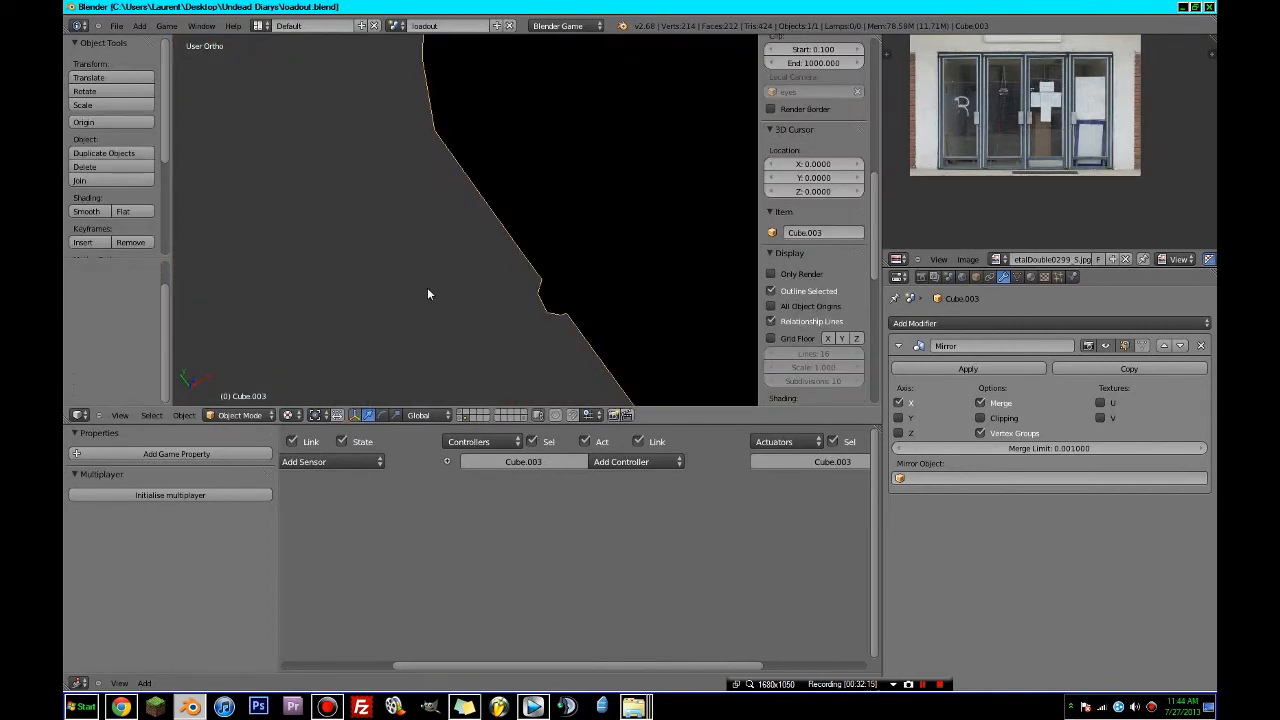
pyautogui.scroll(-5, 427, 287)
pyautogui.moveTo(427, 287)
pyautogui.mouseDown(button='middle')
pyautogui.moveTo(634, 225)
pyautogui.moveTo(636, 153)
pyautogui.mouseUp(button='middle')
pyautogui.click(288, 414)
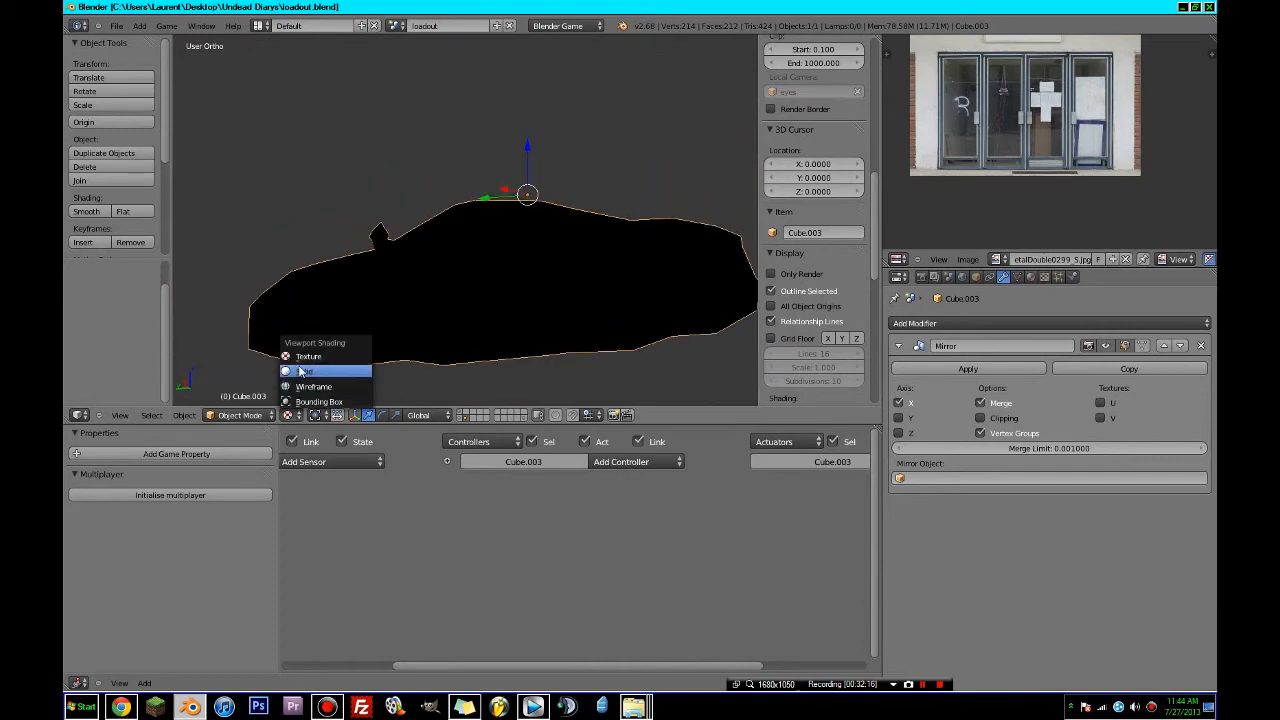
pyautogui.click(312, 371)
pyautogui.moveTo(465, 332); pyautogui.dragTo(506, 326, button='middle')
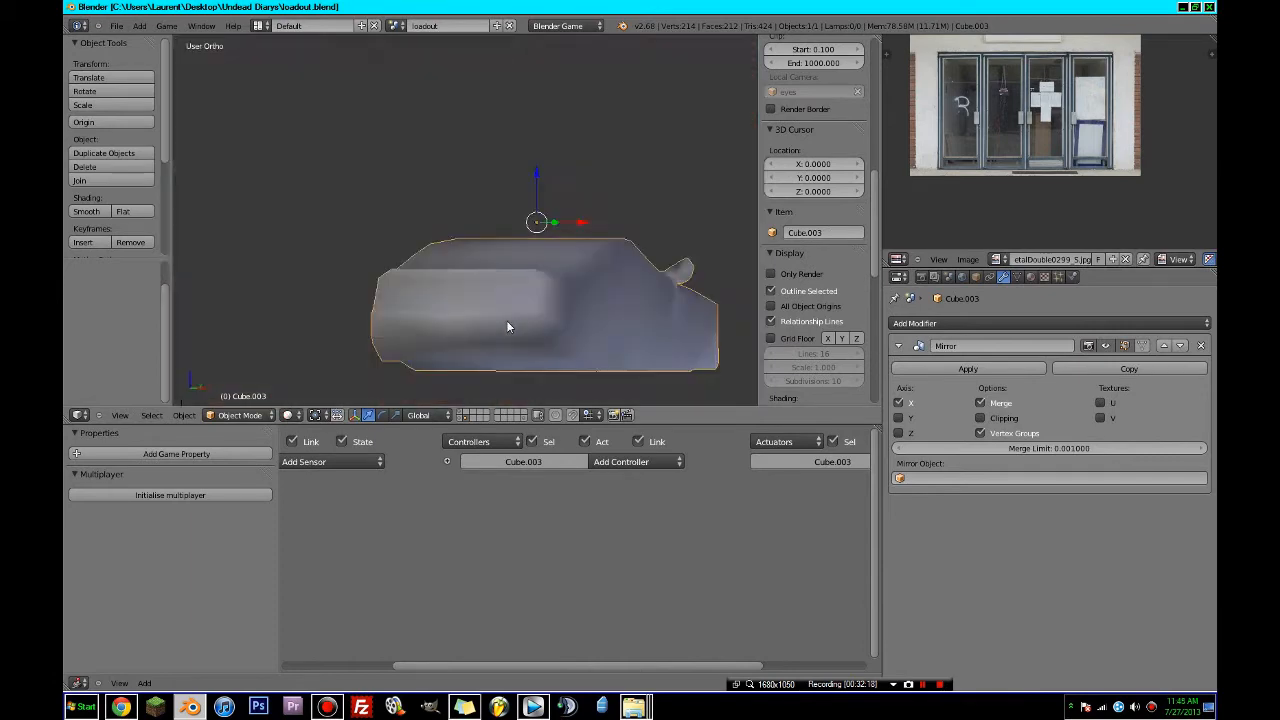
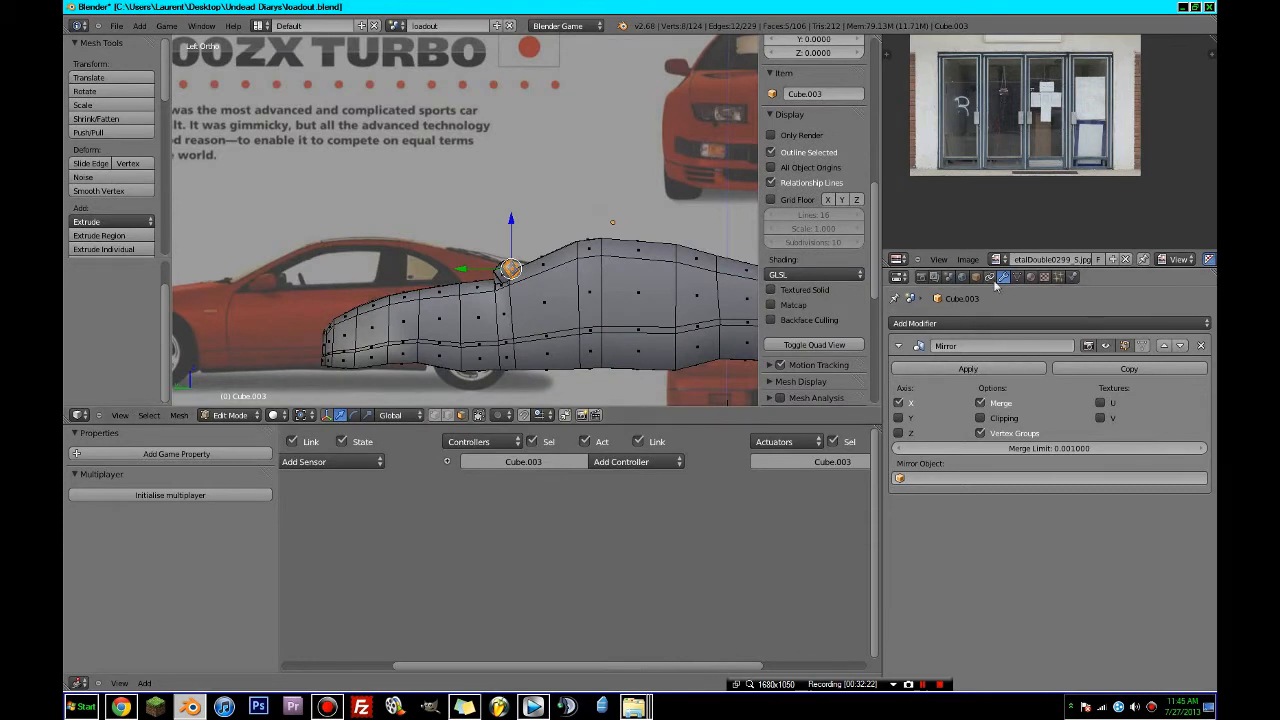
# - Create a new material named car and assign it to all faces of the car mesh
pyautogui.click(1031, 277)
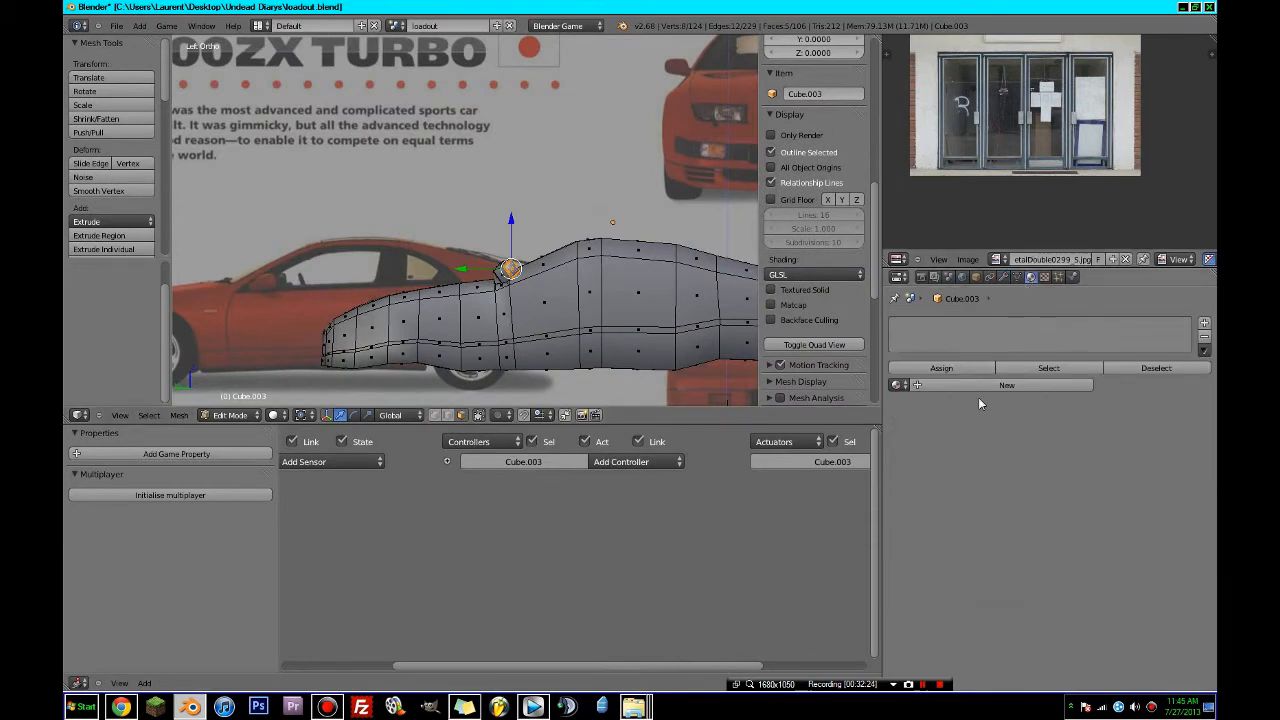
pyautogui.click(980, 394)
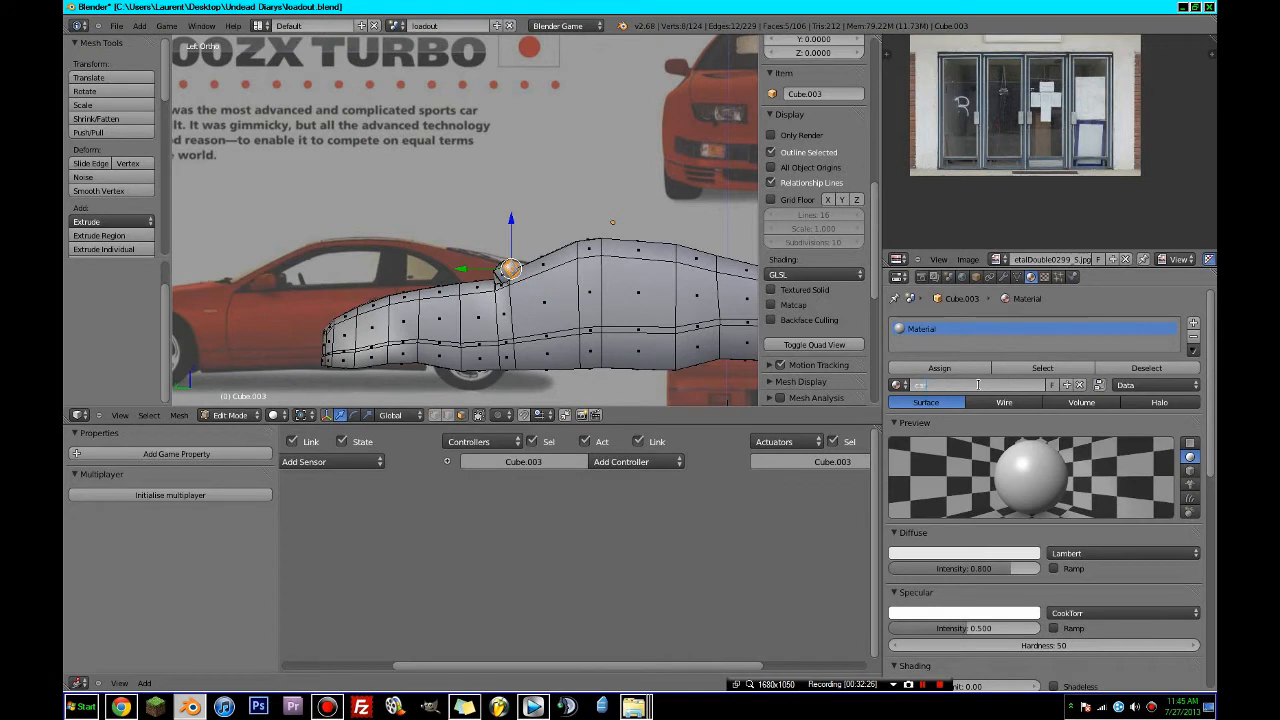
pyautogui.click(978, 385)
pyautogui.write('car')
pyautogui.press('Return')
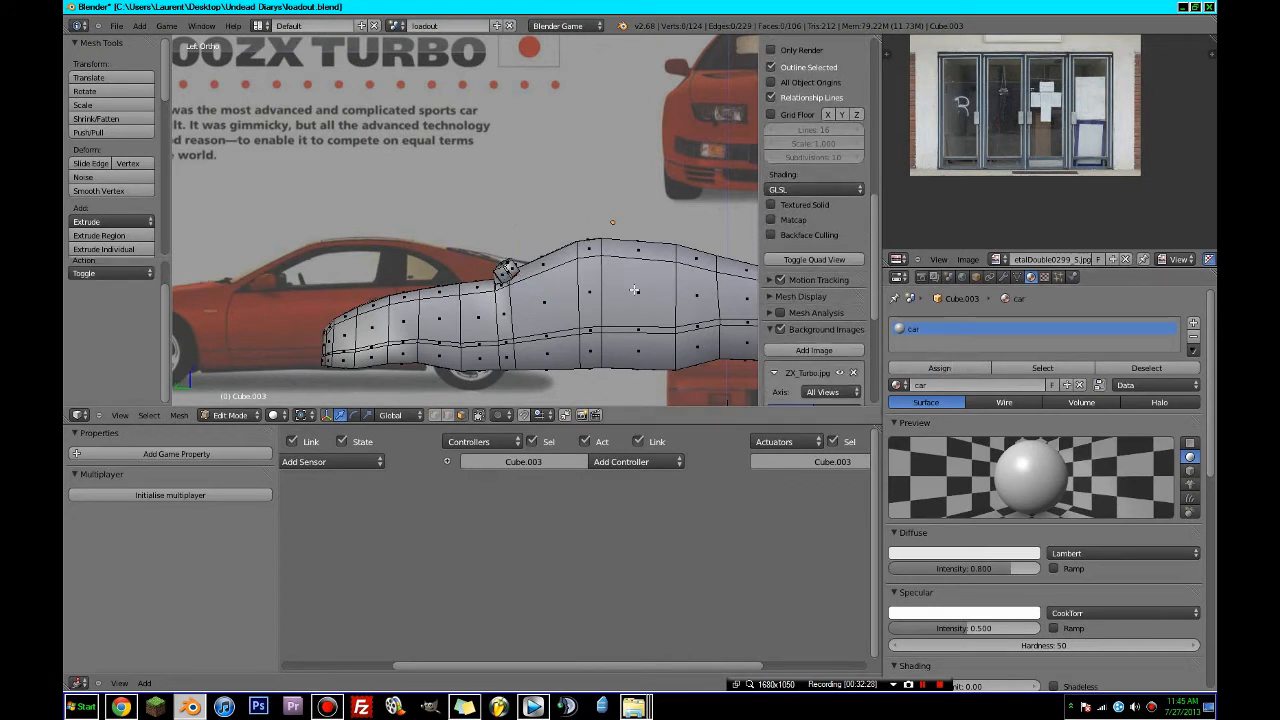
pyautogui.press('a')
pyautogui.click(940, 367)
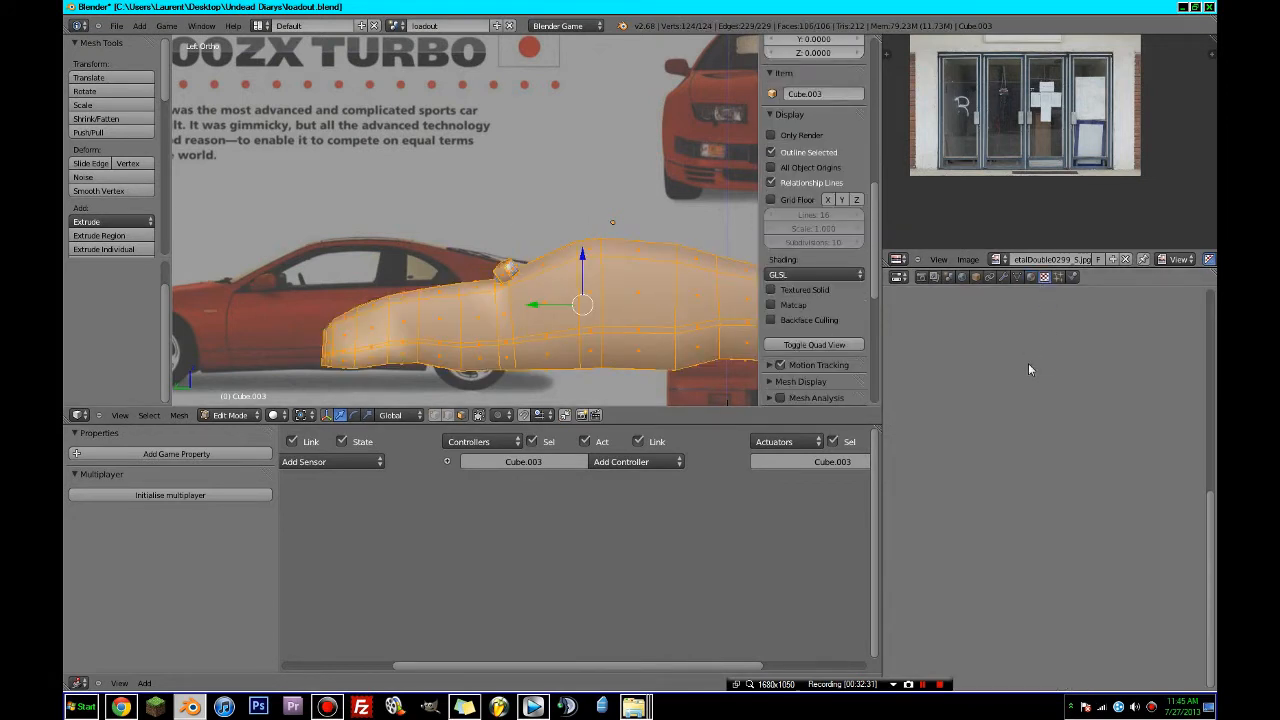
# - Add a new texture to the car material and name it car
pyautogui.click(999, 421)
pyautogui.click(994, 421)
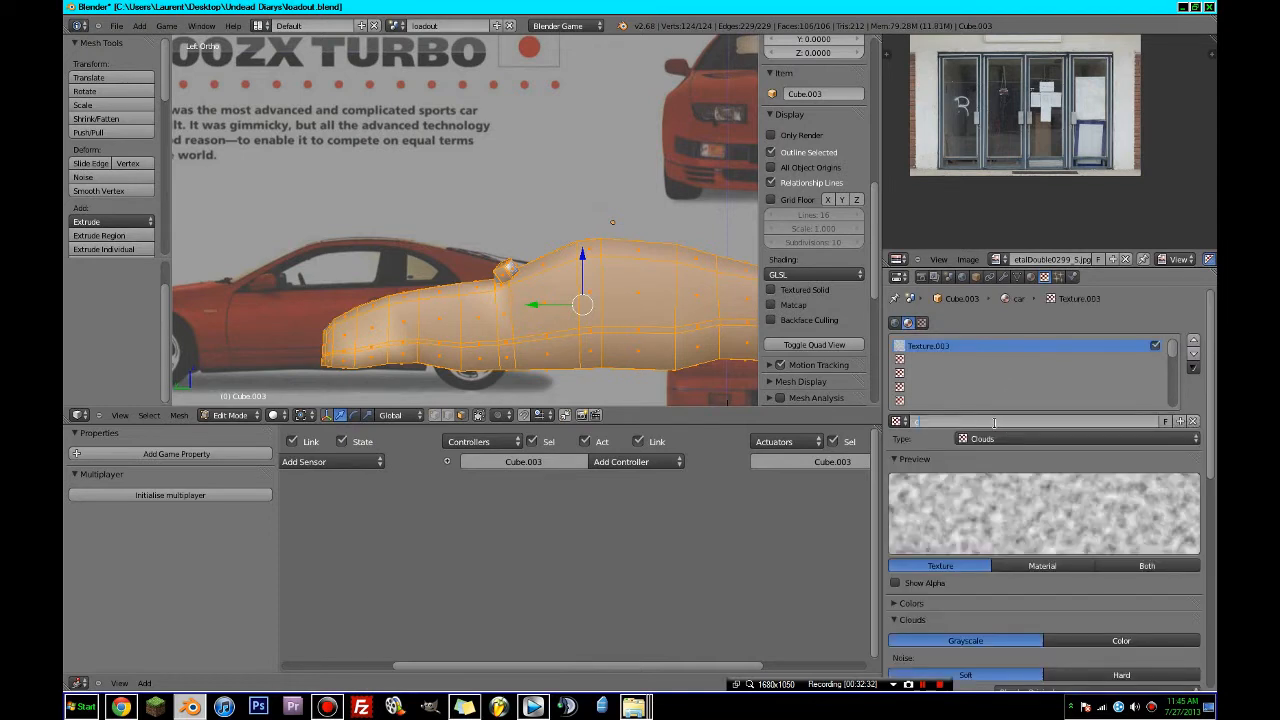
pyautogui.write('car')
pyautogui.press('Return')
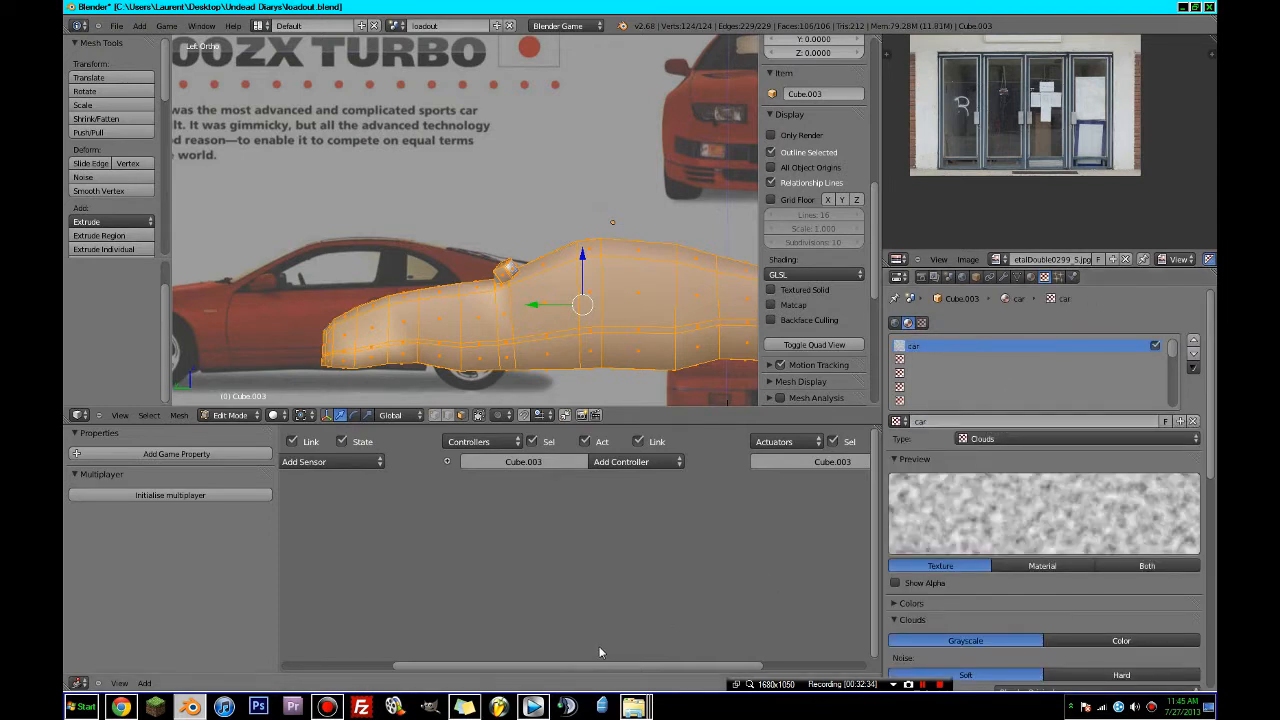
# - Switch to File Explorer, put the 1990_Nissan_300ZX_Turbo.jpg image into the Undead Diarys textures folder, and return to Blender
pyautogui.moveTo(633, 707)
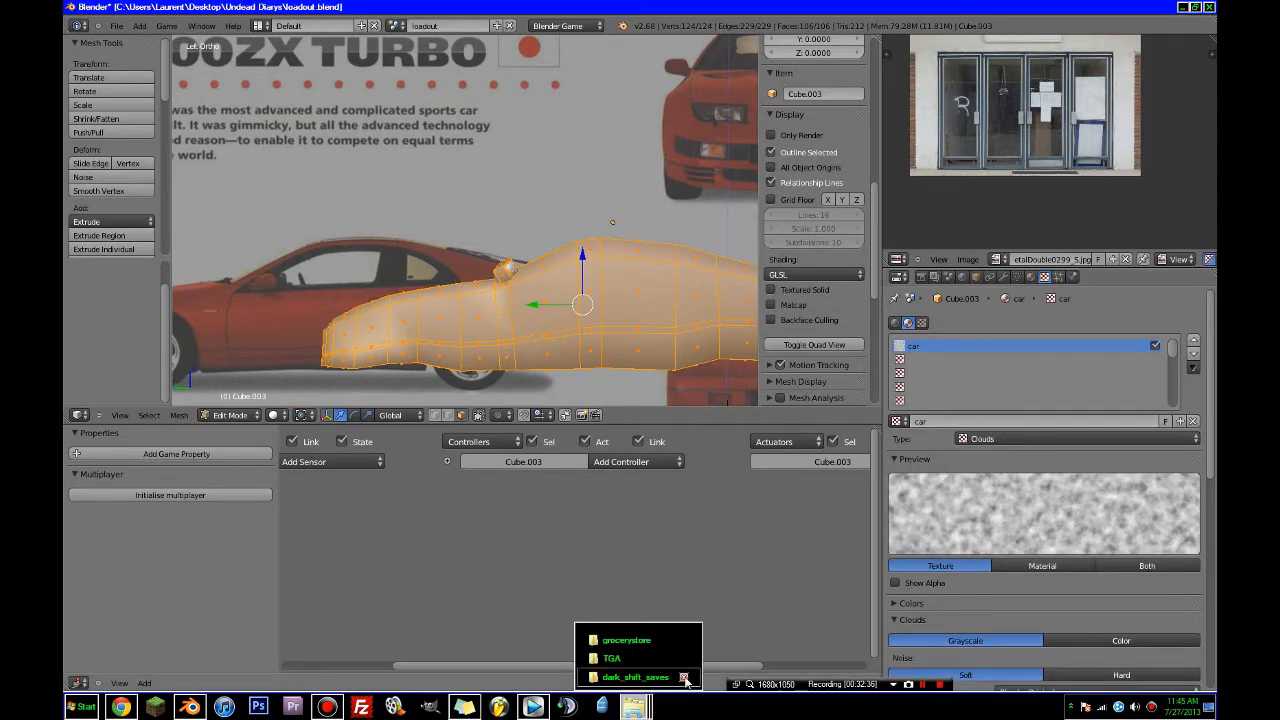
pyautogui.click(684, 678)
pyautogui.click(684, 678)
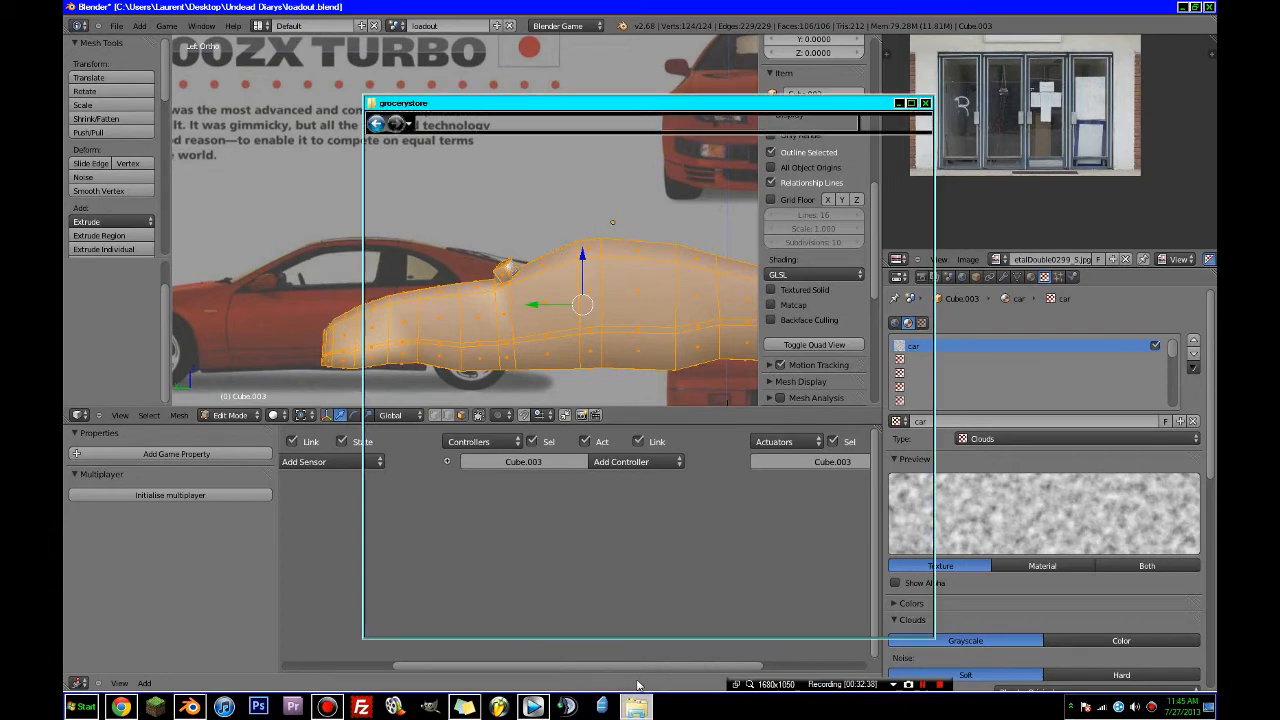
pyautogui.click(640, 679)
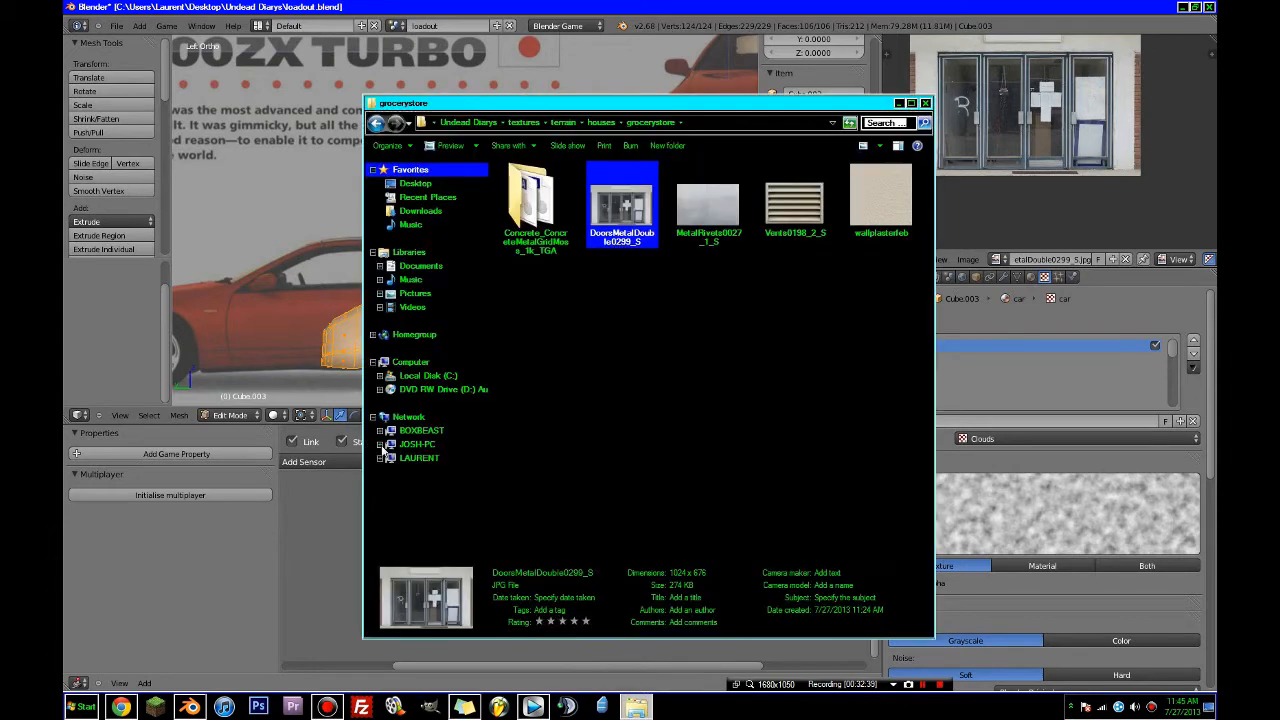
pyautogui.click(526, 123)
pyautogui.click(82, 707)
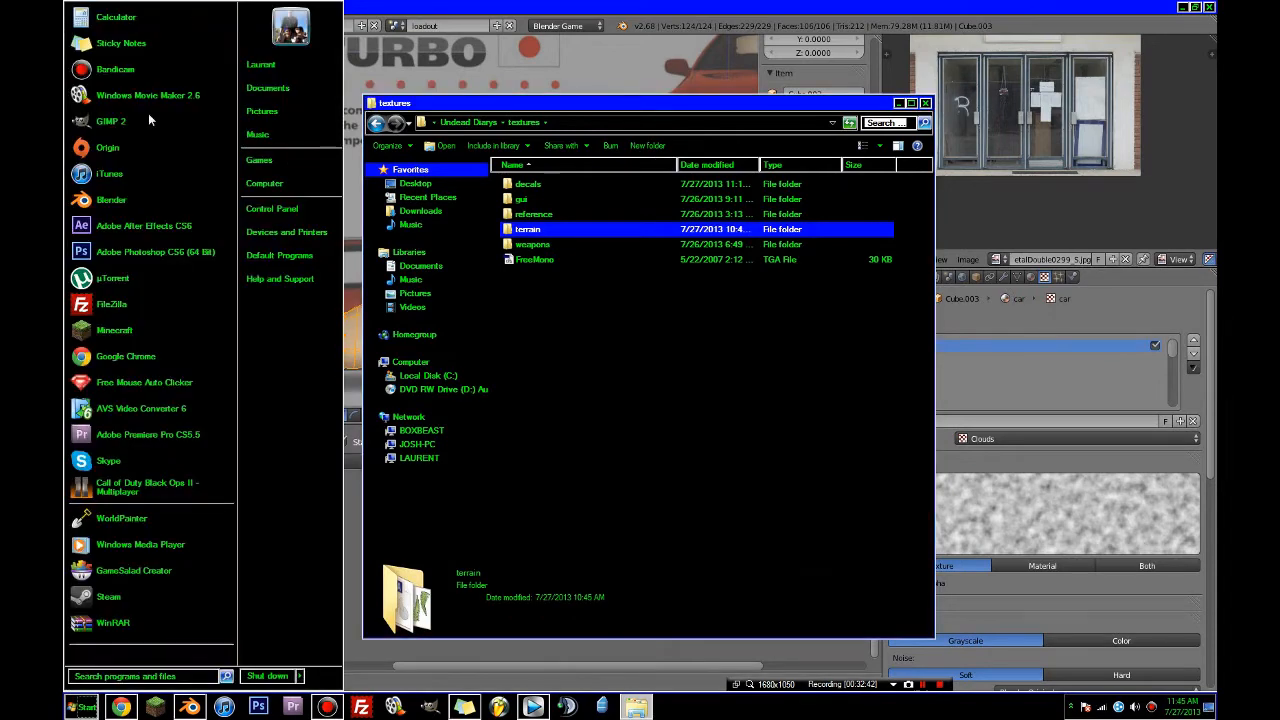
pyautogui.click(317, 221)
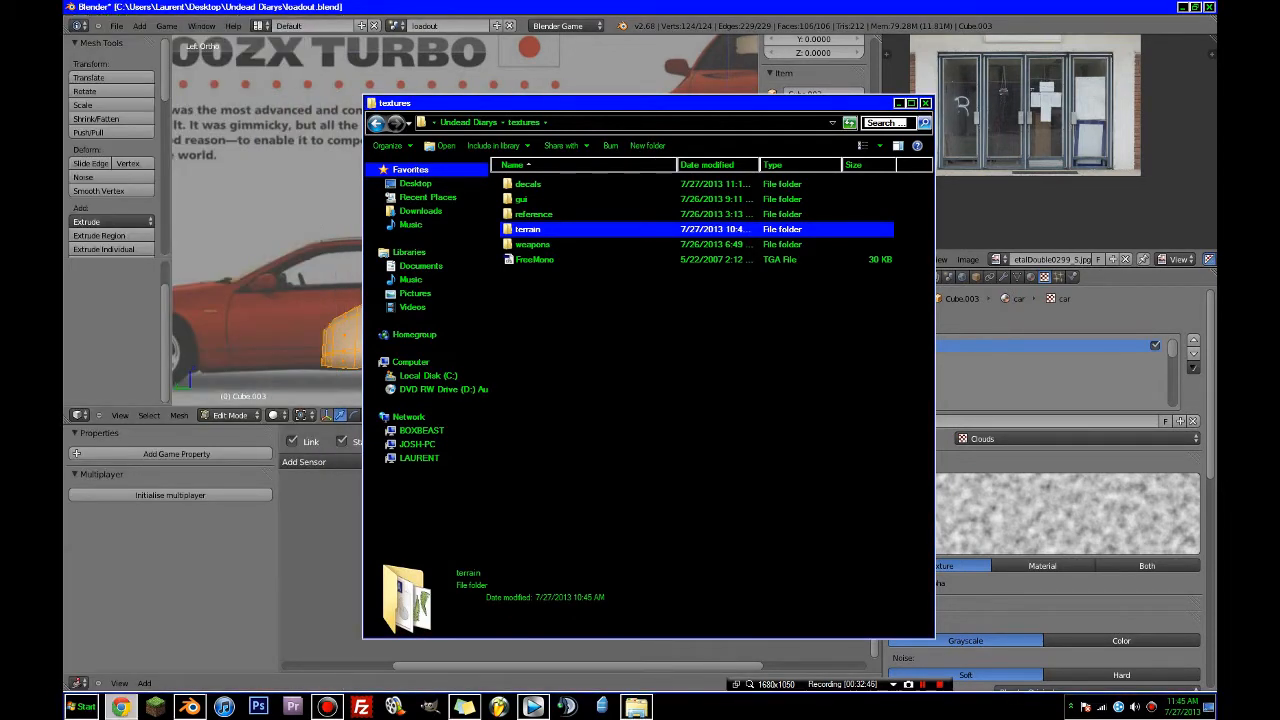
pyautogui.moveTo(523, 394); pyautogui.dragTo(573, 386)
pyautogui.click(474, 6)
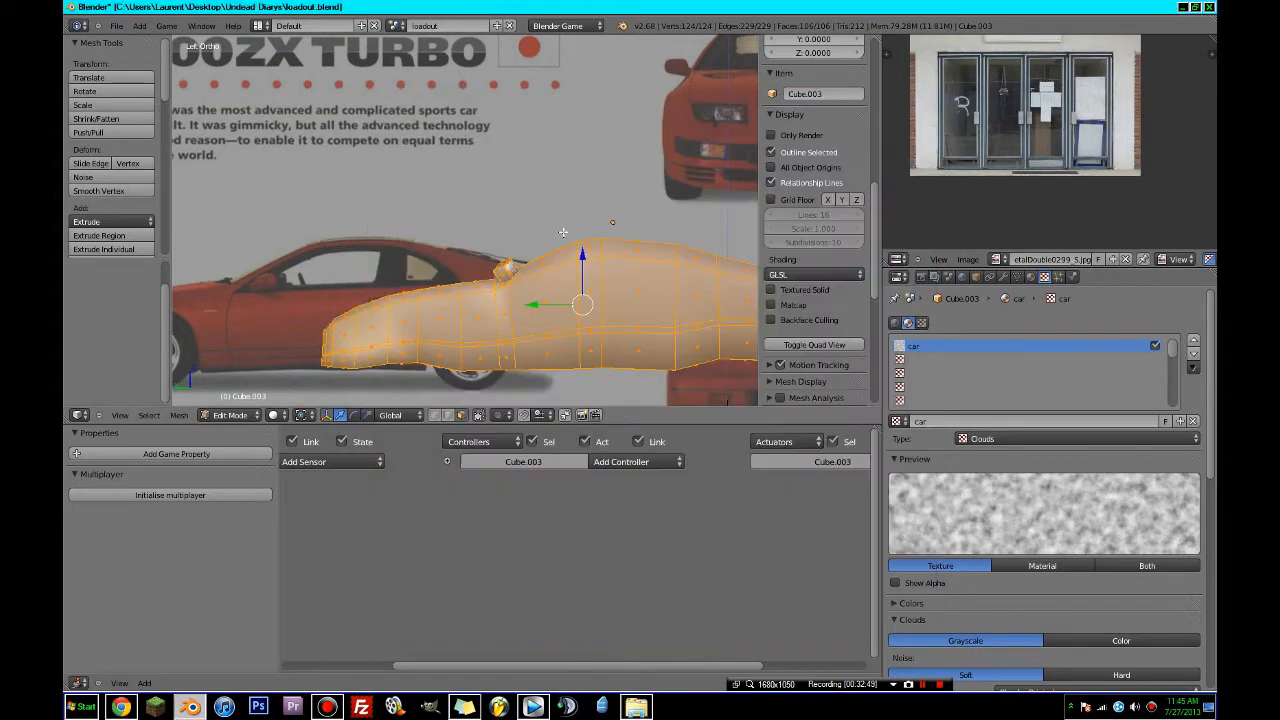
# - Save the Blender file over the existing loadout.blend
pyautogui.hotkey('ctrl', 's')
pyautogui.click(568, 246)
pyautogui.click(568, 246)
# - Change the car texture's type to an image and load 1990_Nissan_300ZX_Turbo.jpg from the textures folder
pyautogui.scroll(-3, 1054, 526)
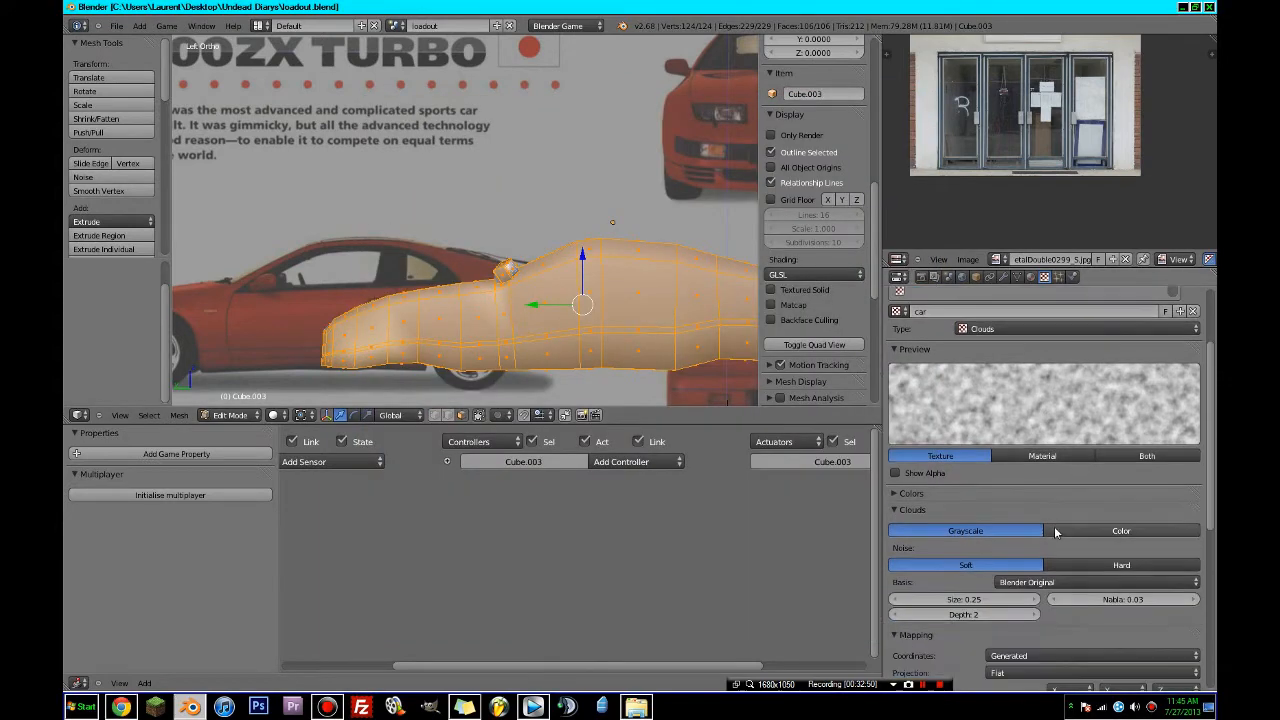
pyautogui.click(1042, 329)
pyautogui.click(1042, 251)
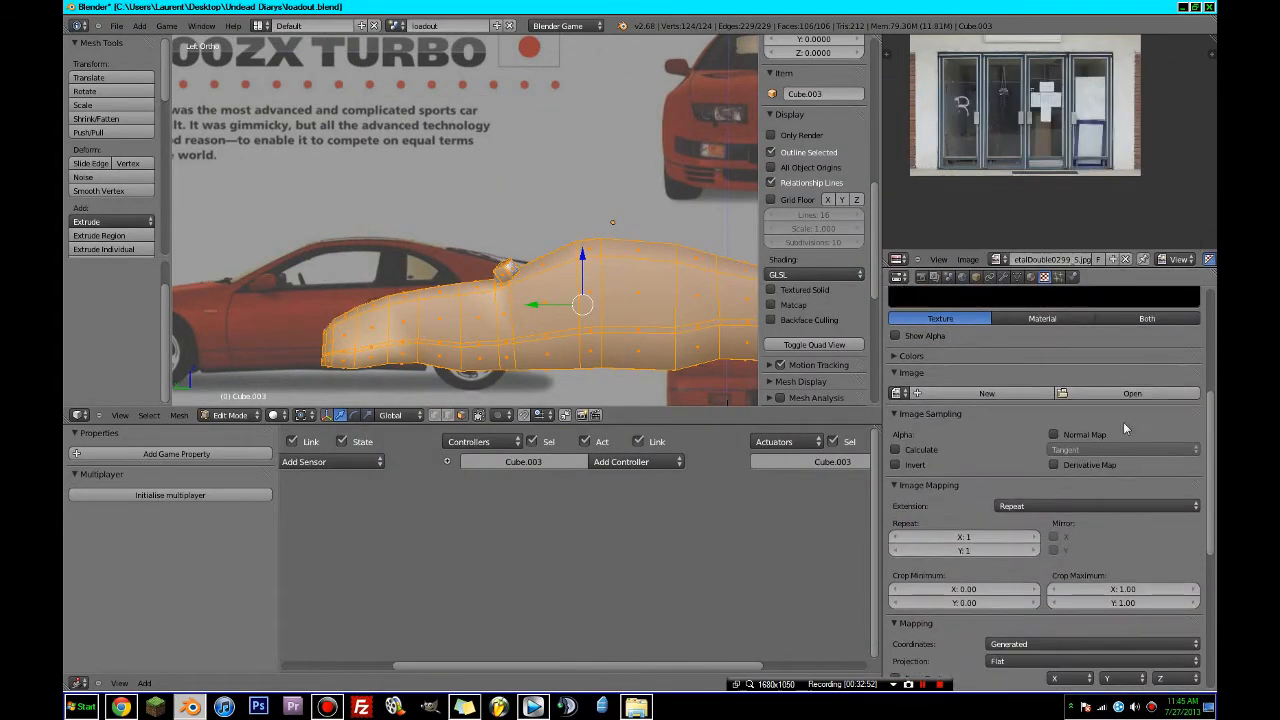
pyautogui.click(1180, 393)
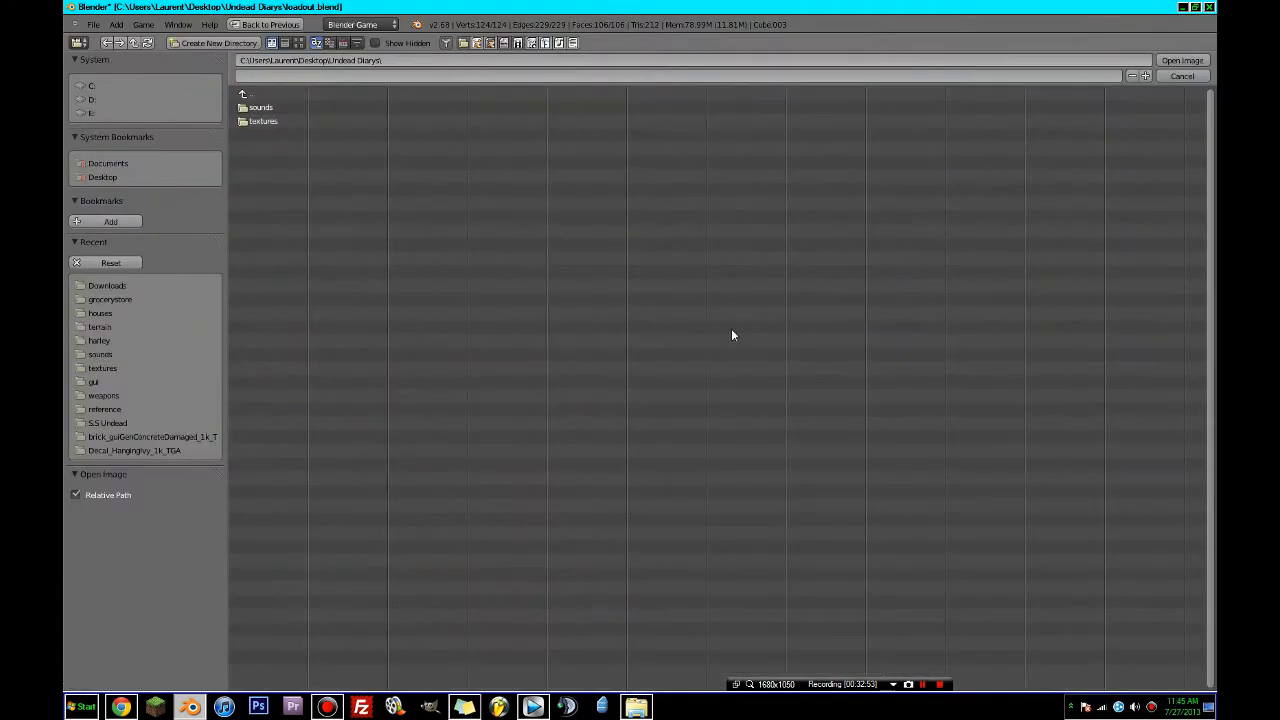
pyautogui.doubleClick(276, 121)
pyautogui.doubleClick(286, 174)
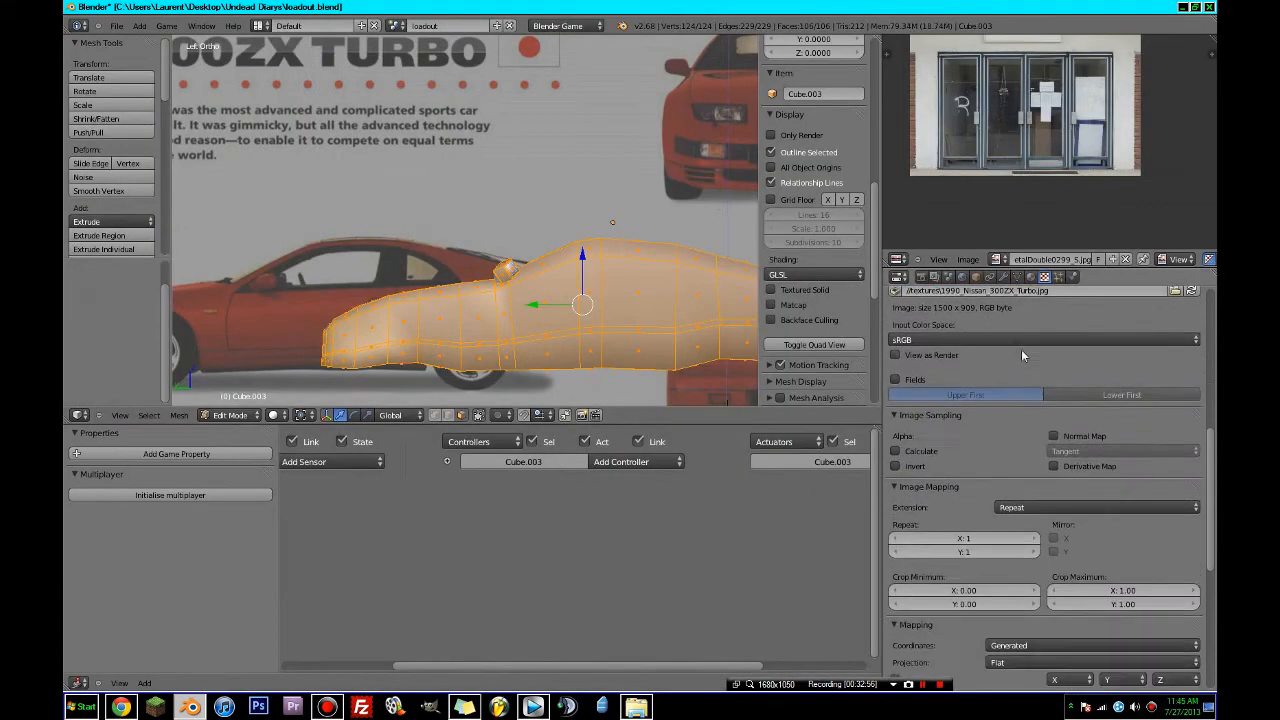
# - Set the car texture's mapping coordinates to UV
pyautogui.scroll(-3, 1074, 507)
pyautogui.click(1010, 562)
pyautogui.click(1001, 514)
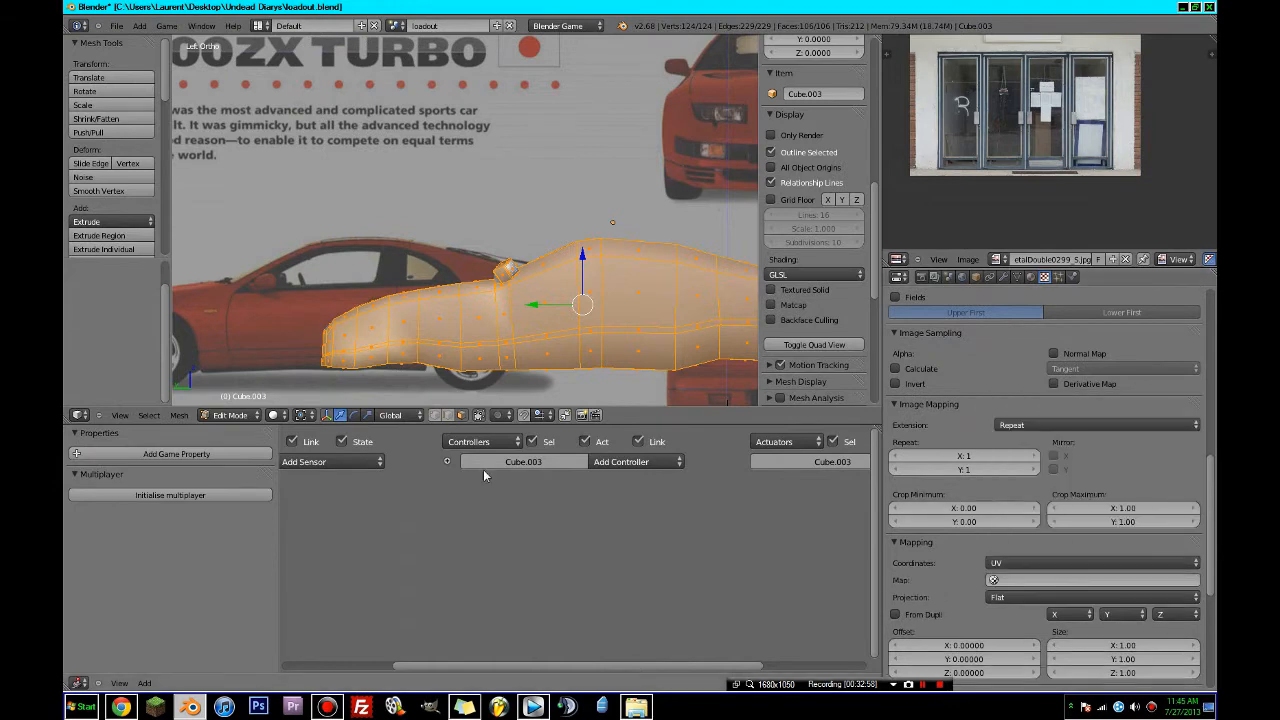
# - Move the car object 2.135 along the Y axis in Object Mode, over the side-view car in the reference image
pyautogui.press('Tab')
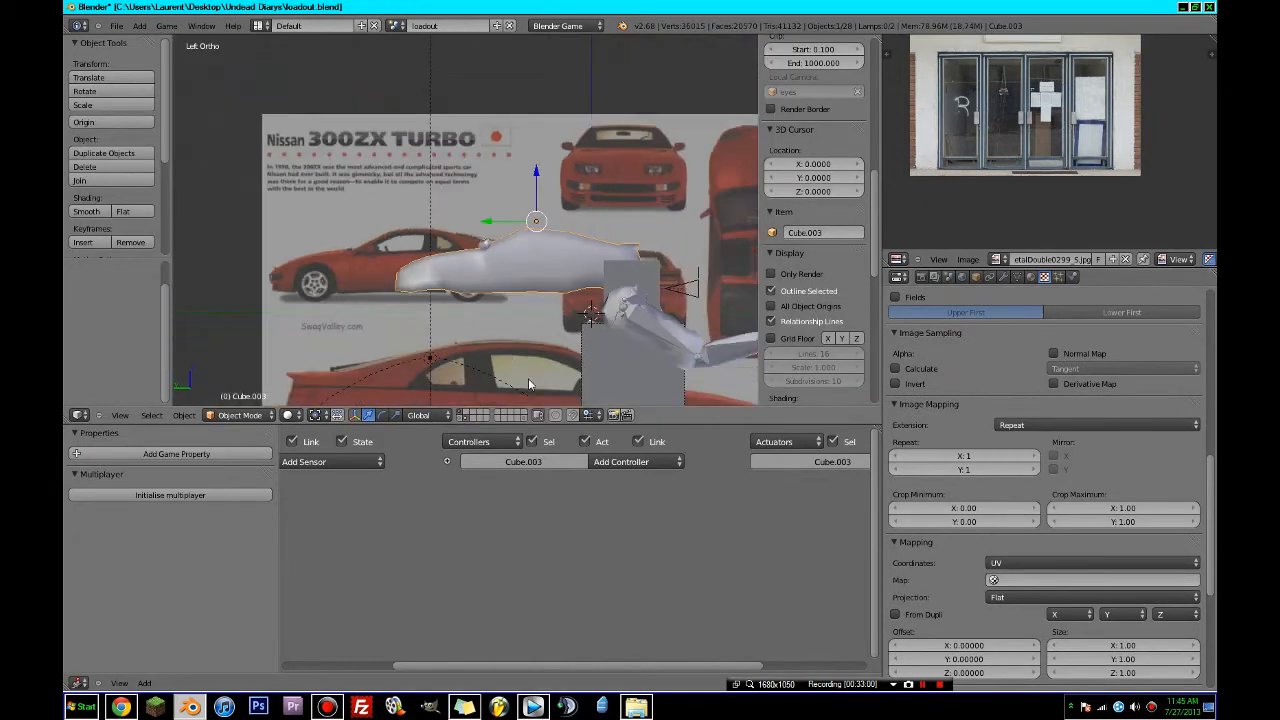
pyautogui.press('Tab')
pyautogui.keyDown('shift'); pyautogui.moveTo(583, 357); pyautogui.dragTo(410, 271, button='middle'); pyautogui.keyUp('shift')
pyautogui.press('Tab')
pyautogui.scroll(-3, 395, 231)
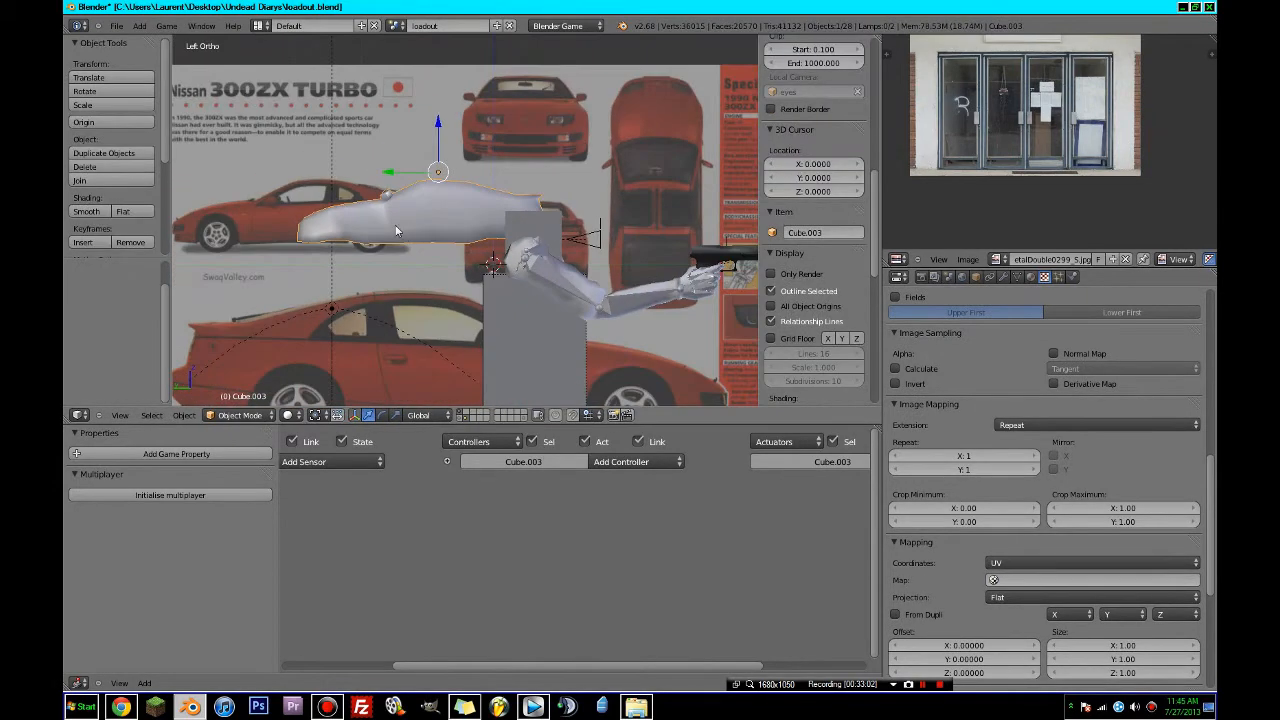
pyautogui.moveTo(397, 174); pyautogui.dragTo(262, 178)
pyautogui.scroll(6, 493, 285)
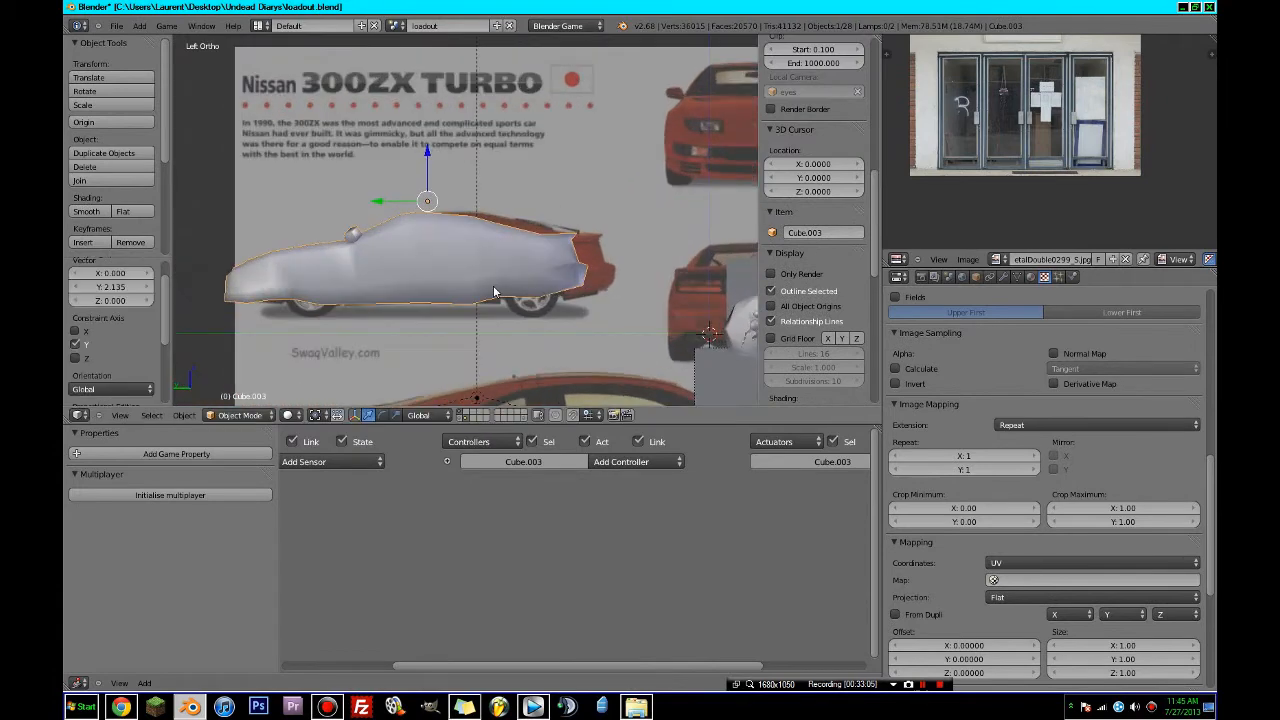
# - Show only the layer holding the car and add a Hemi lamp at the 3D cursor
pyautogui.scroll(-5, 559, 257)
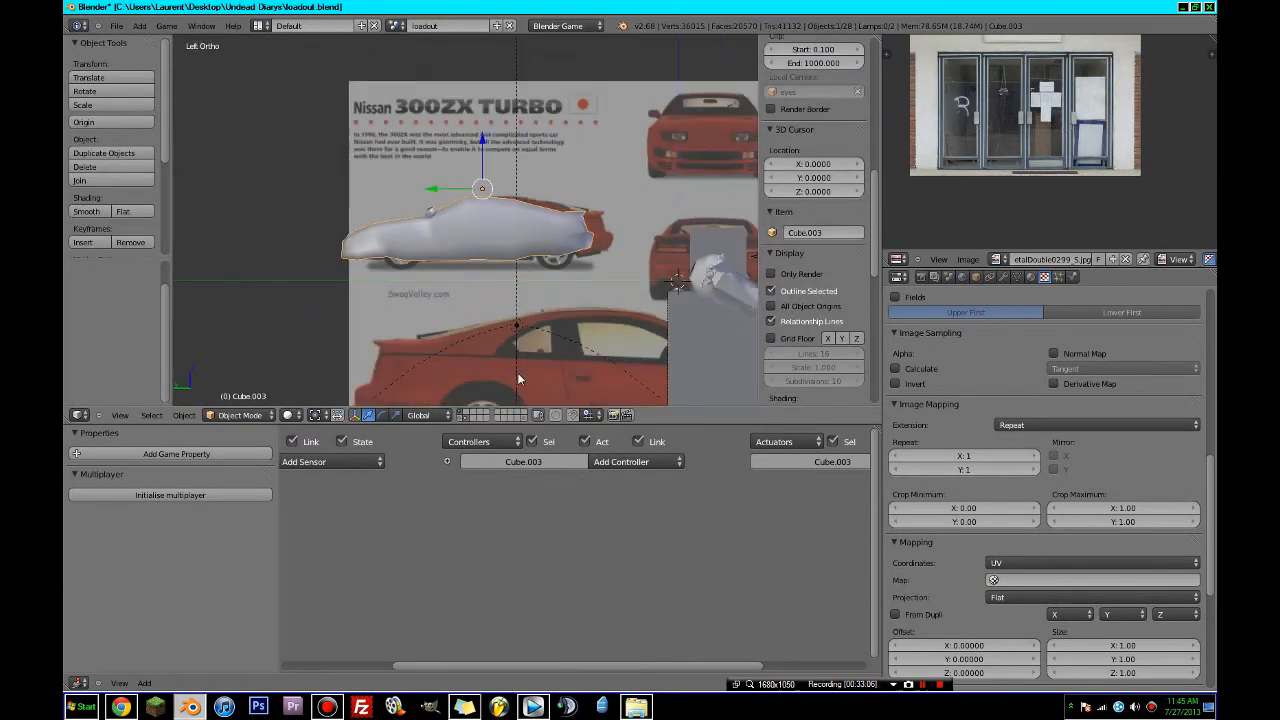
pyautogui.click(467, 417)
pyautogui.scroll(-5, 527, 357)
pyautogui.hotkey('shift', 'a')
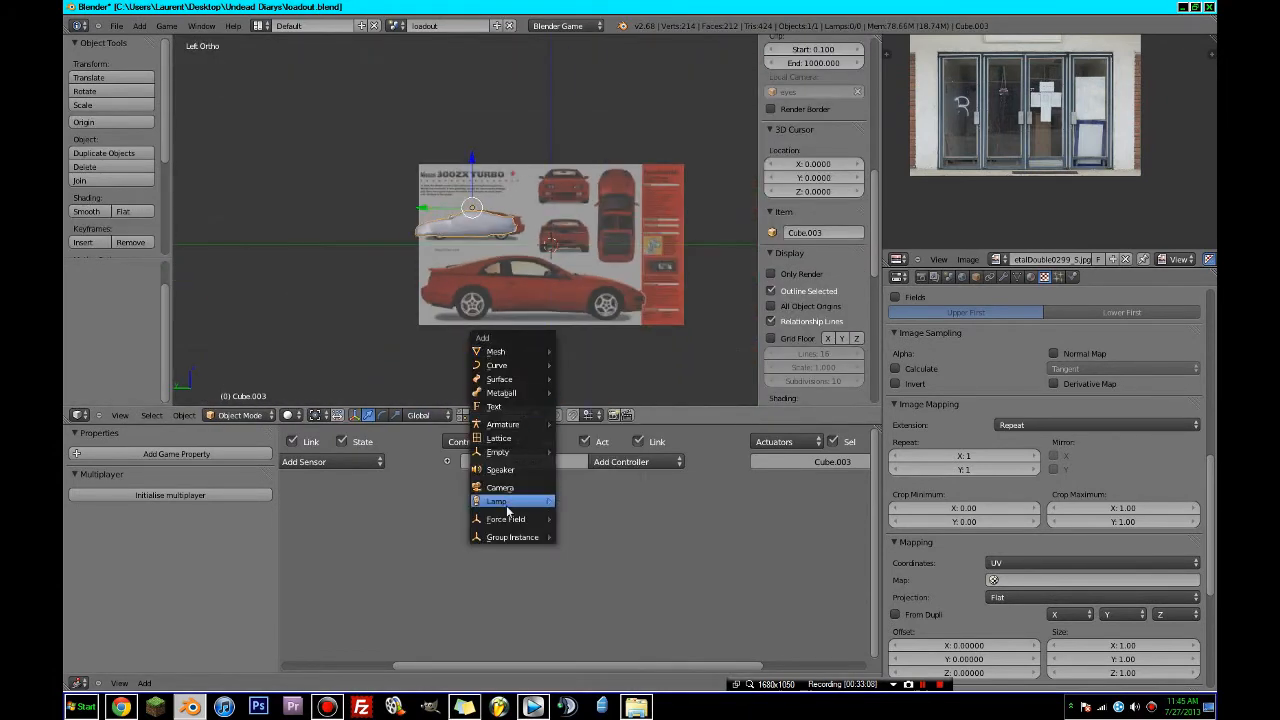
pyautogui.moveTo(507, 509)
pyautogui.press('Escape')
pyautogui.scroll(6, 531, 273)
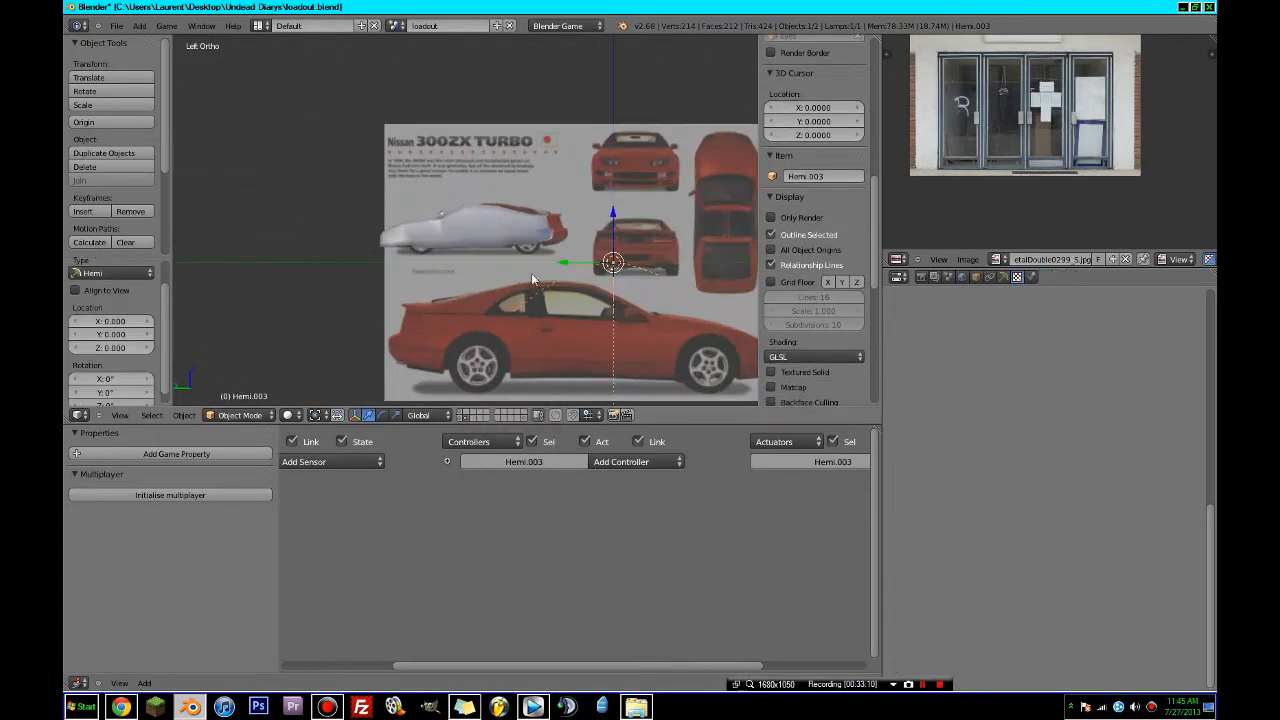
# - Put the car mesh in Edit Mode with all faces selected and set the viewport shading to Texture
pyautogui.press('Tab')
pyautogui.scroll(-5, 538, 277)
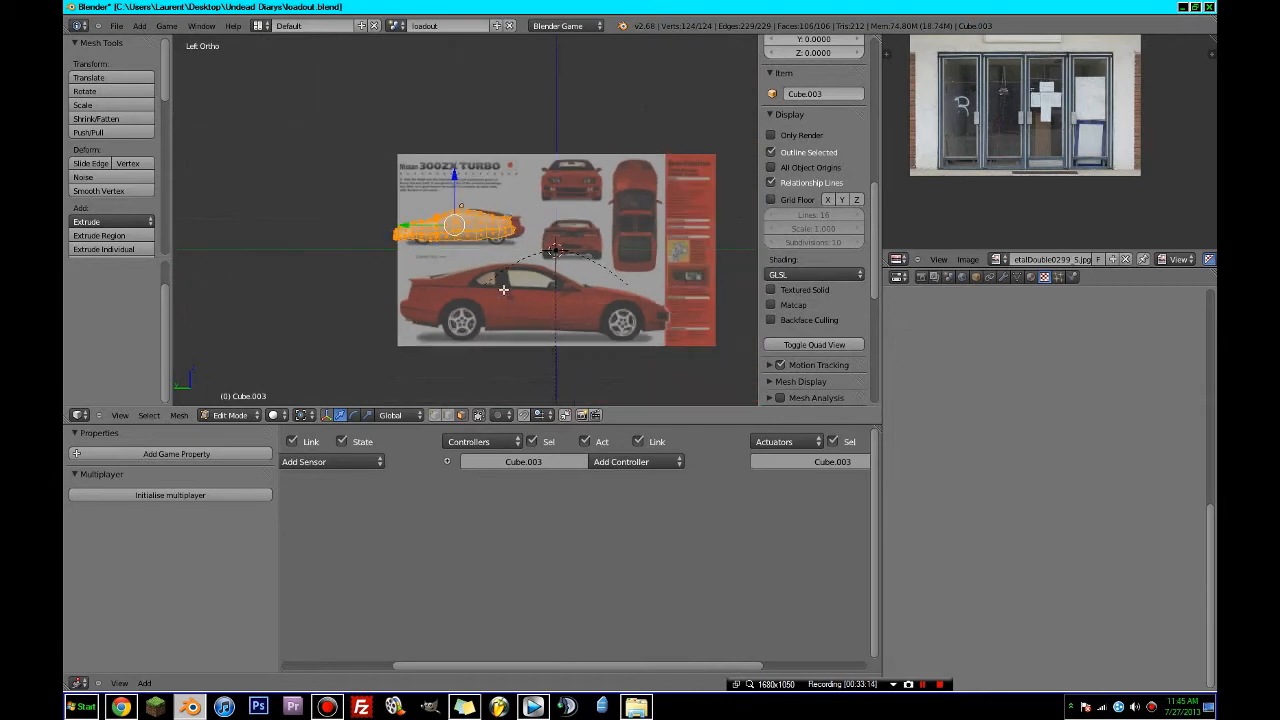
pyautogui.scroll(1, 502, 290)
pyautogui.scroll(2, 768, 284)
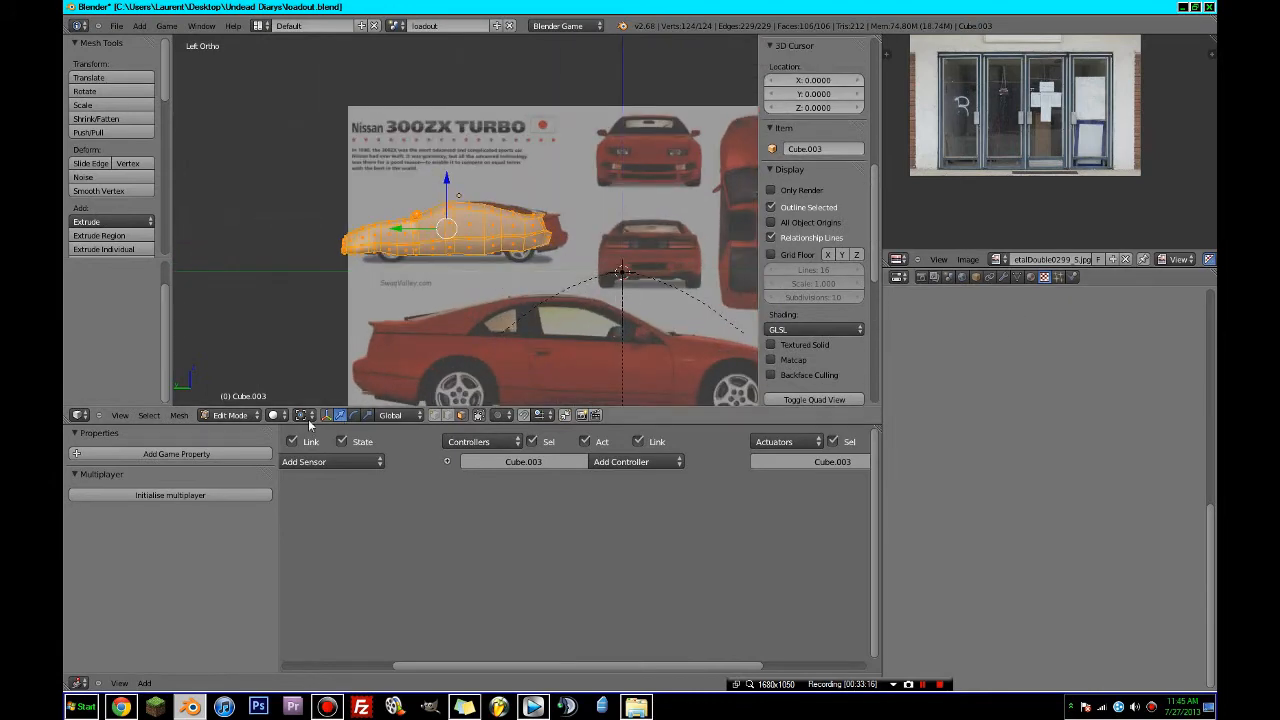
pyautogui.click(278, 415)
pyautogui.click(286, 343)
pyautogui.scroll(4, 300, 330)
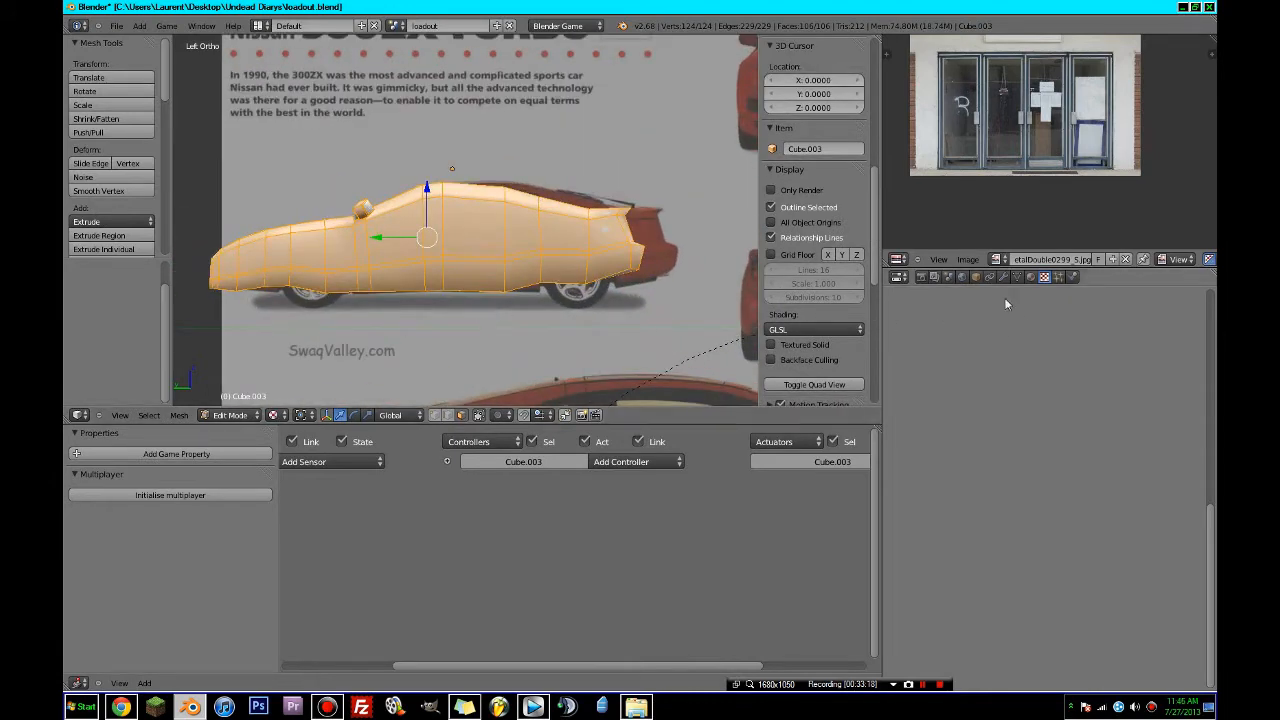
# - Assign the Nissan 300ZX Turbo image to the selected car faces in the image editor
pyautogui.click(997, 259)
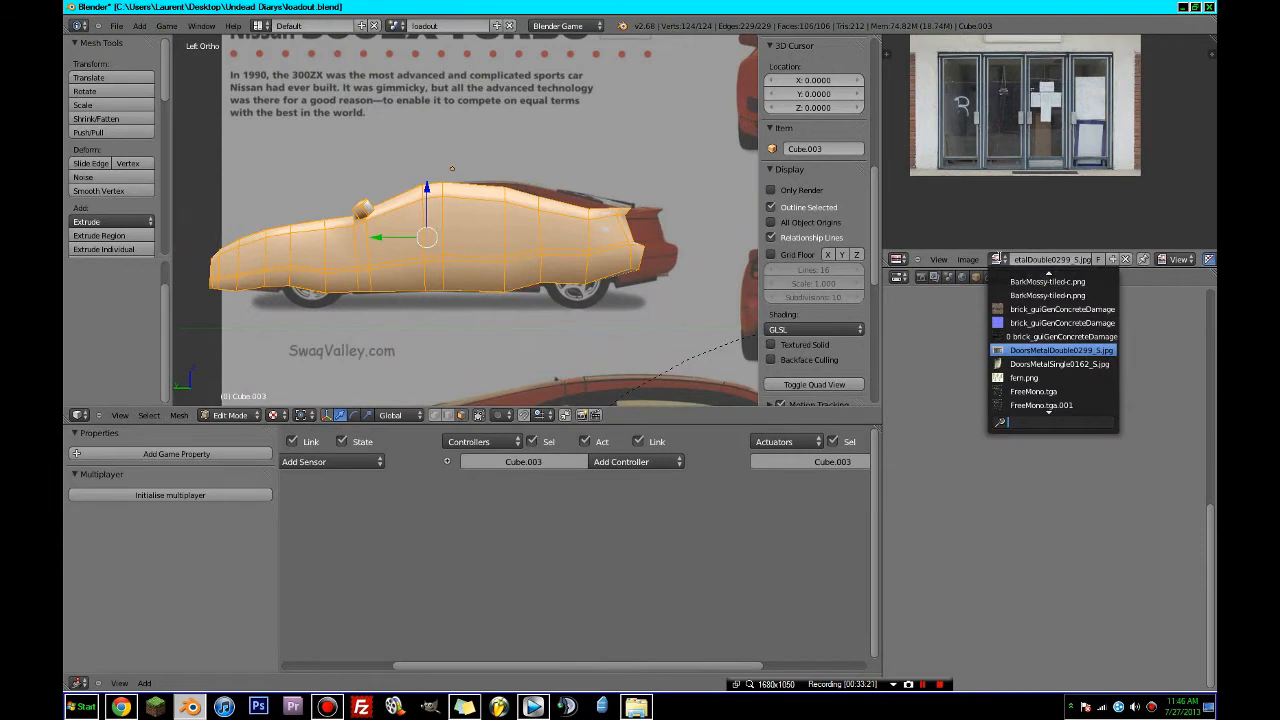
pyautogui.write('ni')
pyautogui.press('Return')
pyautogui.scroll(-8, 925, 121)
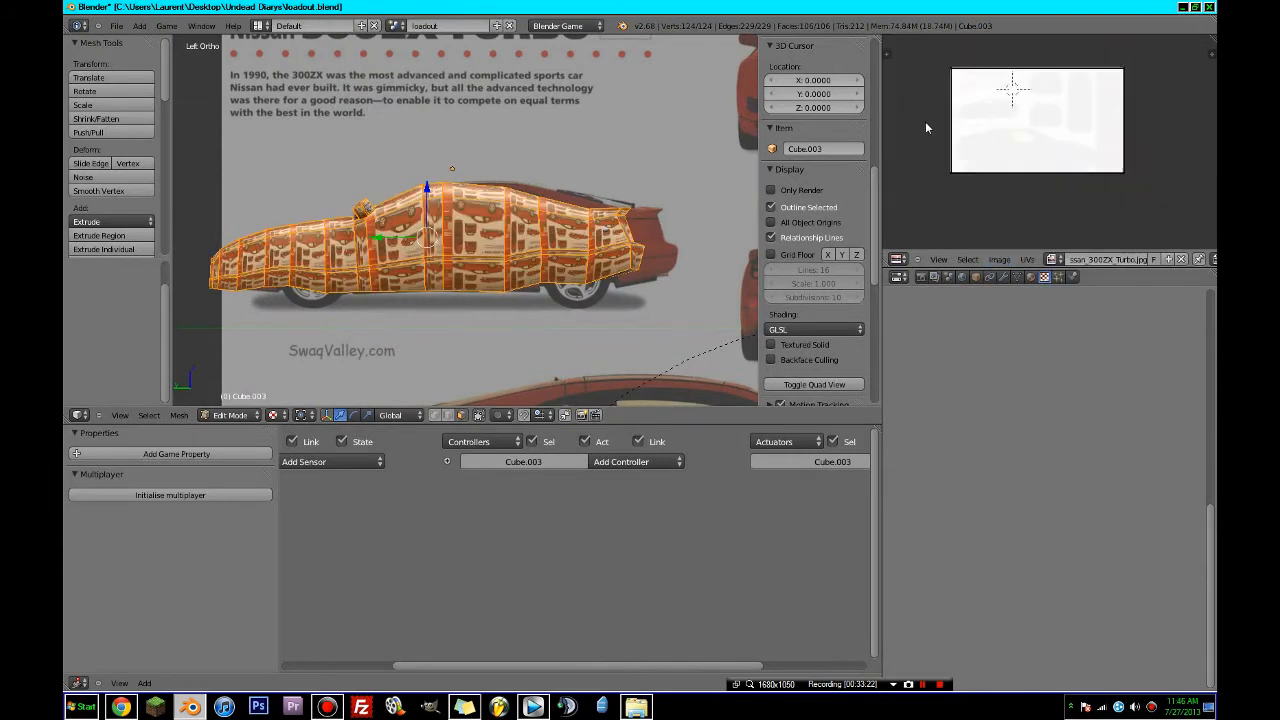
# - Unwrap all the car faces by projecting them from the left view
pyautogui.moveTo(957, 153); pyautogui.dragTo(965, 171, button='middle')
pyautogui.press('u')
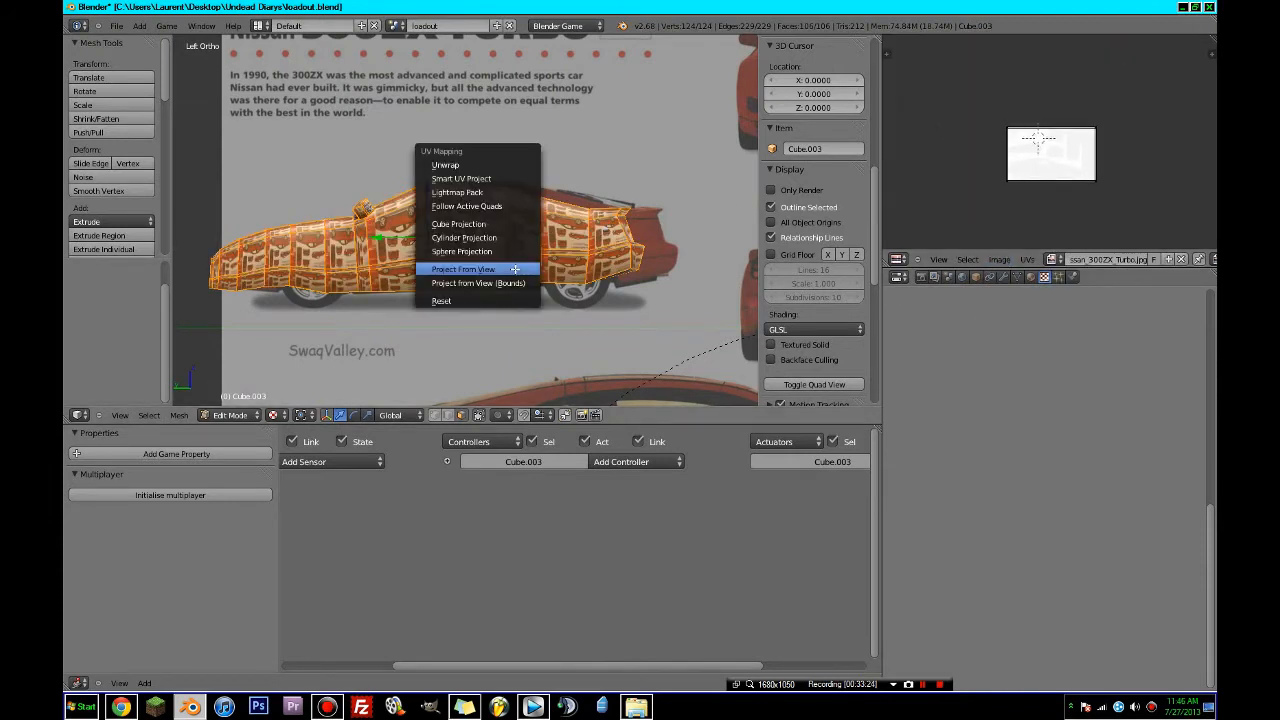
pyautogui.click(514, 269)
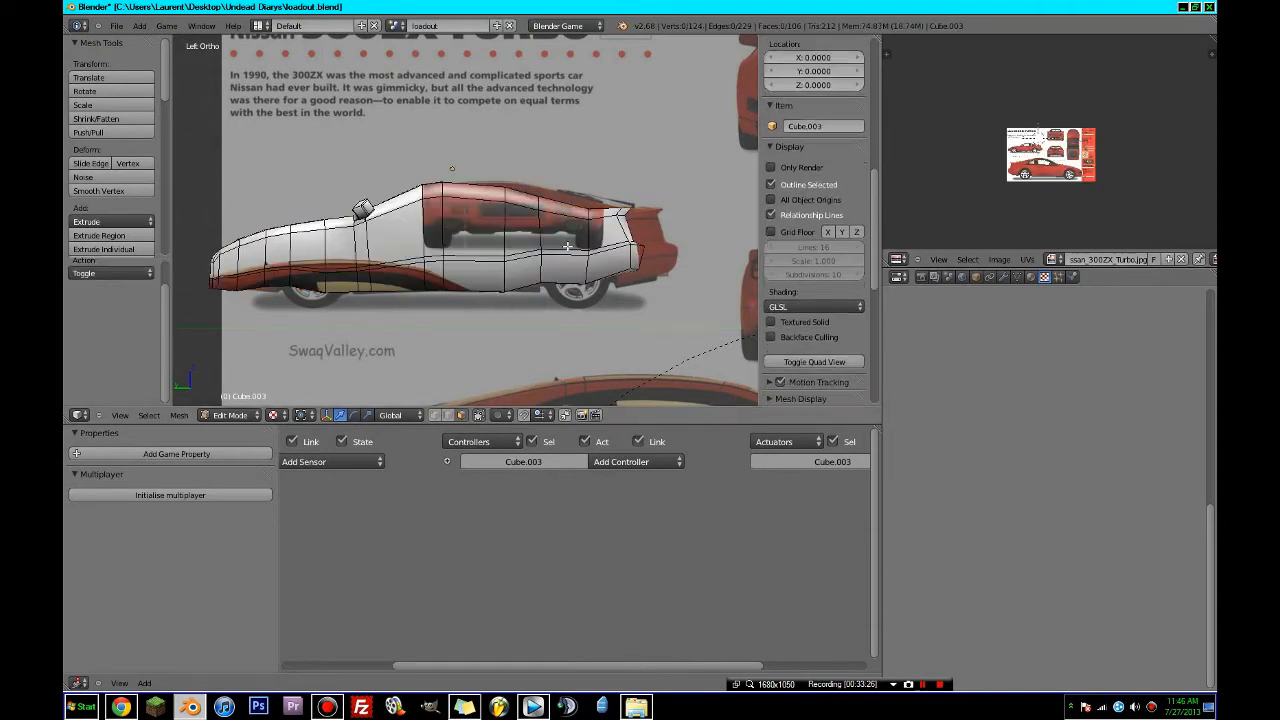
# - Select only the side faces of the car and project their UVs from the left view
pyautogui.press('a')
pyautogui.press('c')
pyautogui.moveTo(215, 265); pyautogui.dragTo(648, 245)
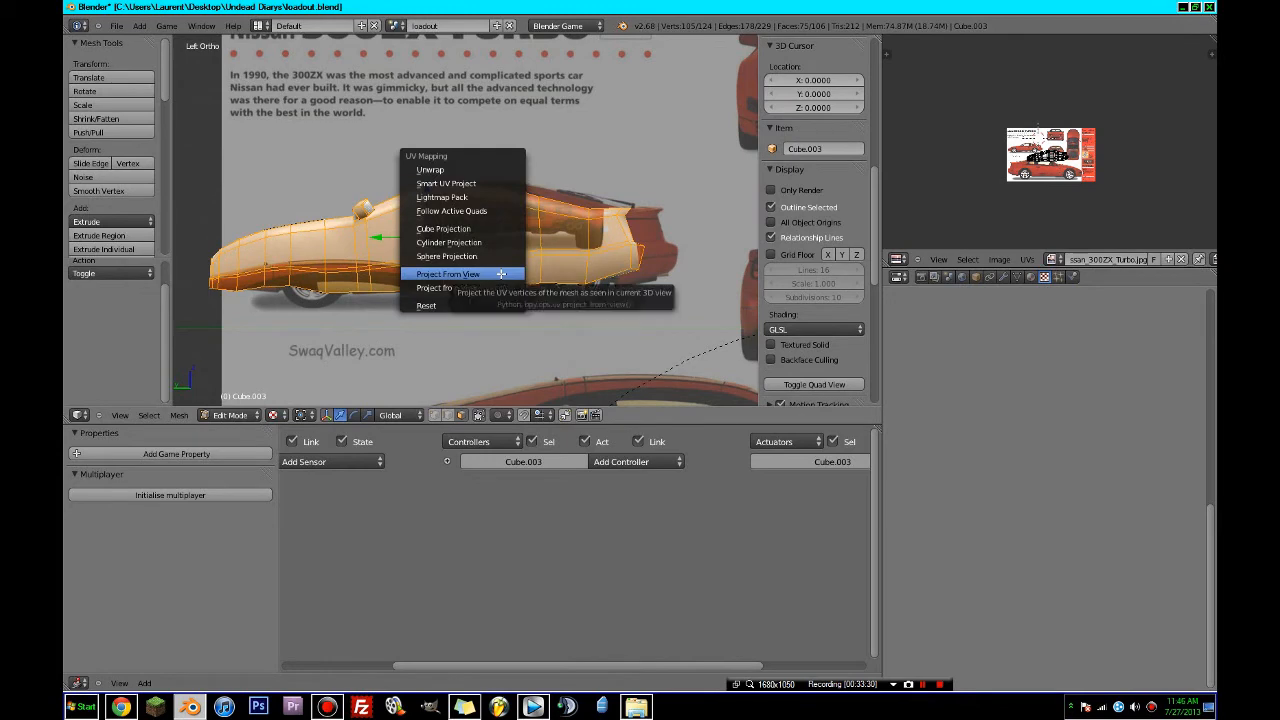
pyautogui.click(501, 274)
# - Move the side UVs over the upper side-view car in the Nissan 300ZX Turbo image
pyautogui.scroll(4, 1098, 185)
pyautogui.press('g')
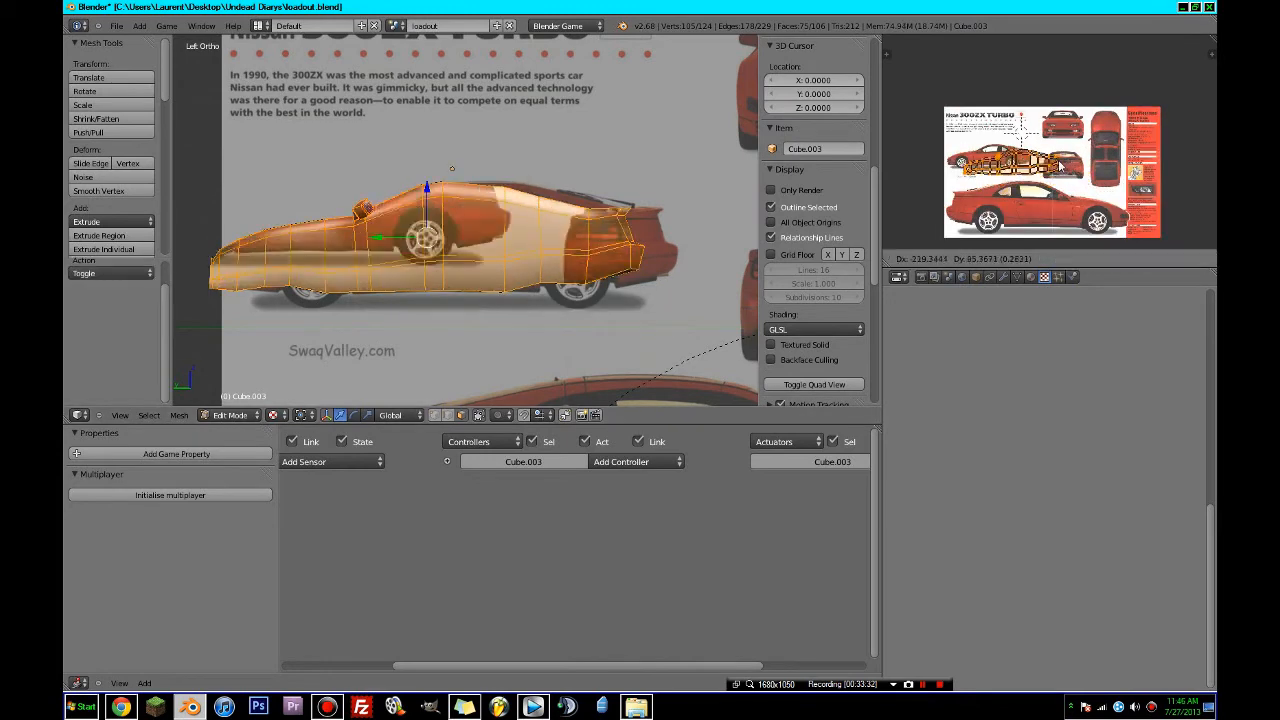
pyautogui.click(1032, 163)
pyautogui.scroll(5, 1030, 165)
pyautogui.scroll(3, 1117, 159)
pyautogui.moveTo(935, 203); pyautogui.dragTo(967, 194, button='middle')
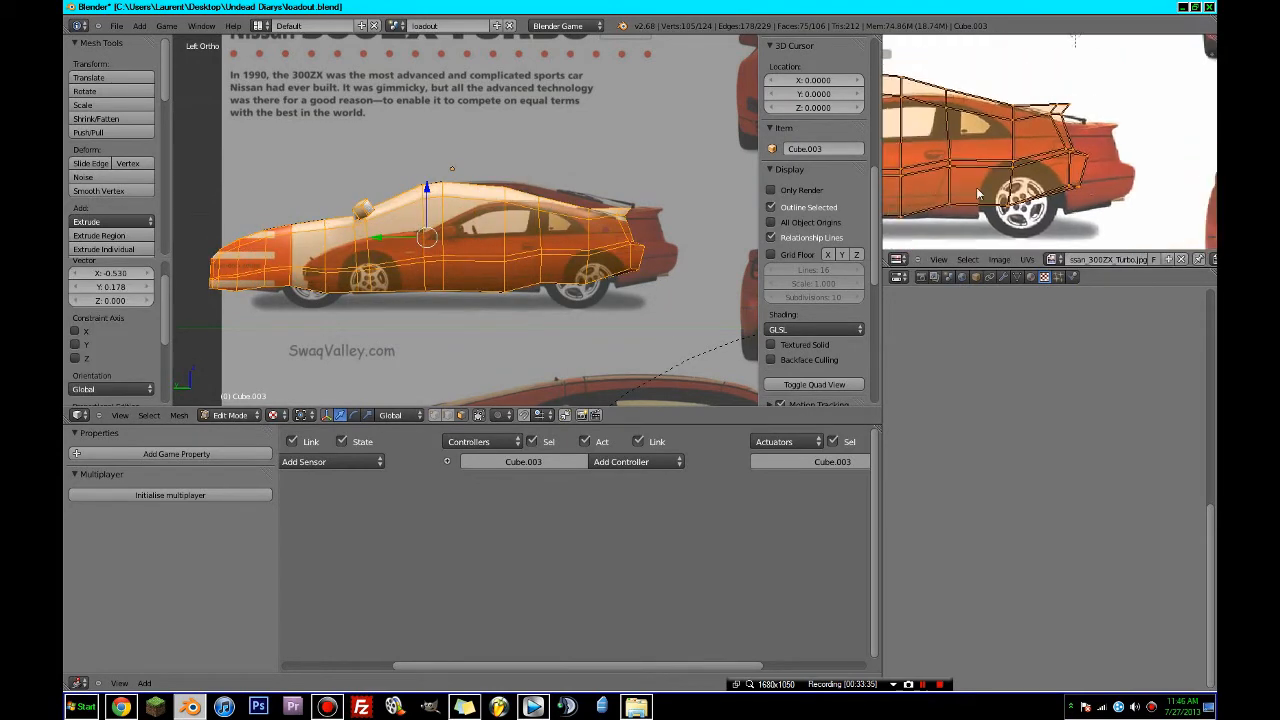
pyautogui.press('g')
pyautogui.click(1127, 200)
# - Scale the side UVs by 0.927 and align their rear end with the tail of the side-view car
pyautogui.press('s')
pyautogui.press('g')
pyautogui.click(1133, 207)
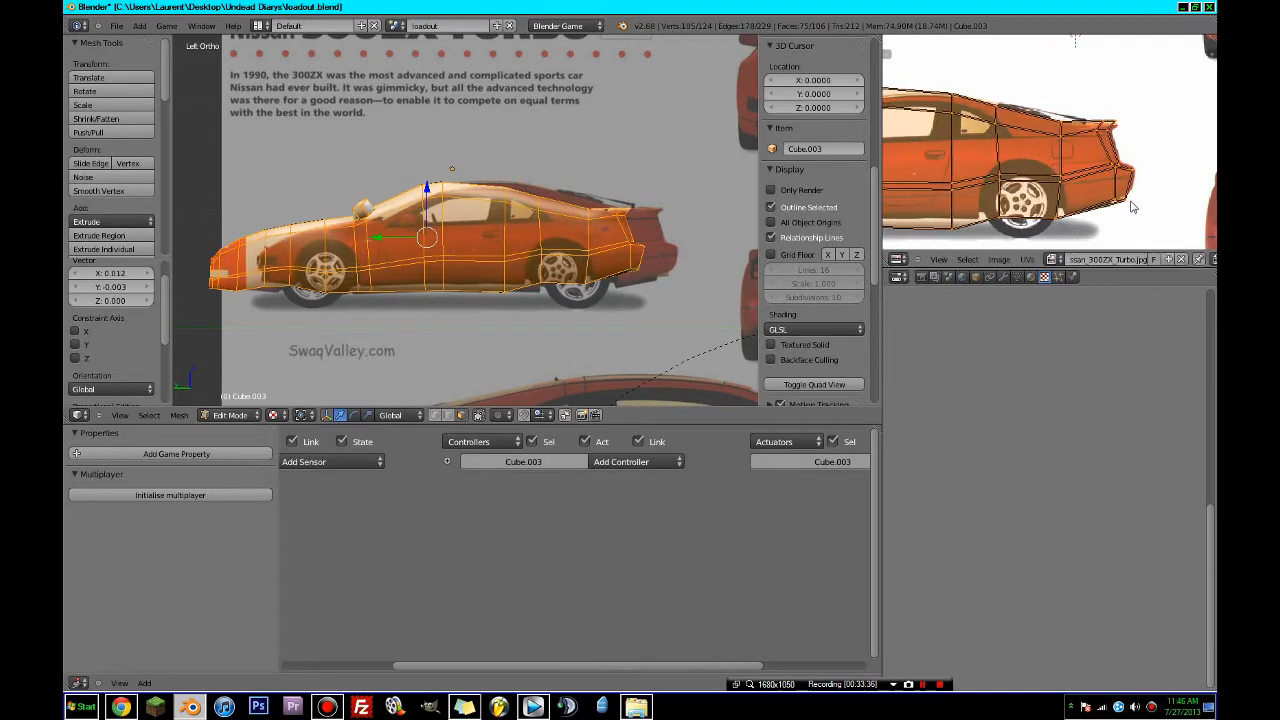
pyautogui.press('s')
pyautogui.click(1139, 204)
pyautogui.press('g')
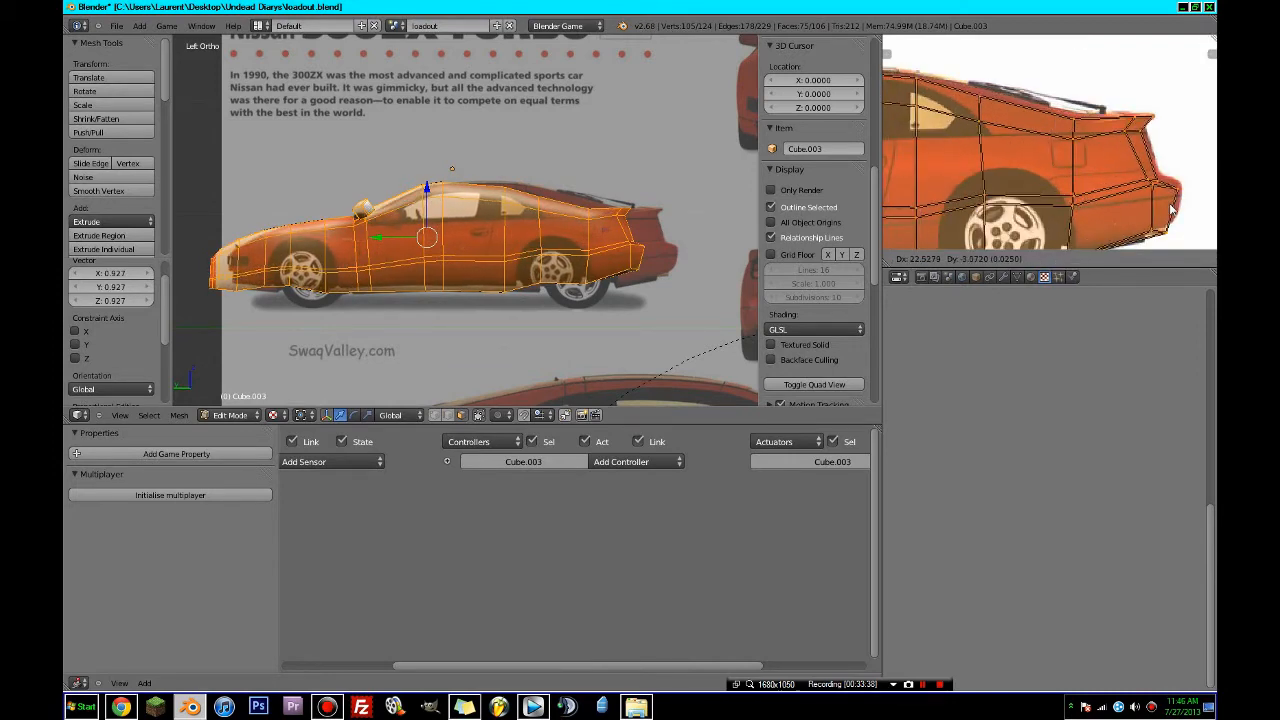
pyautogui.press('g')
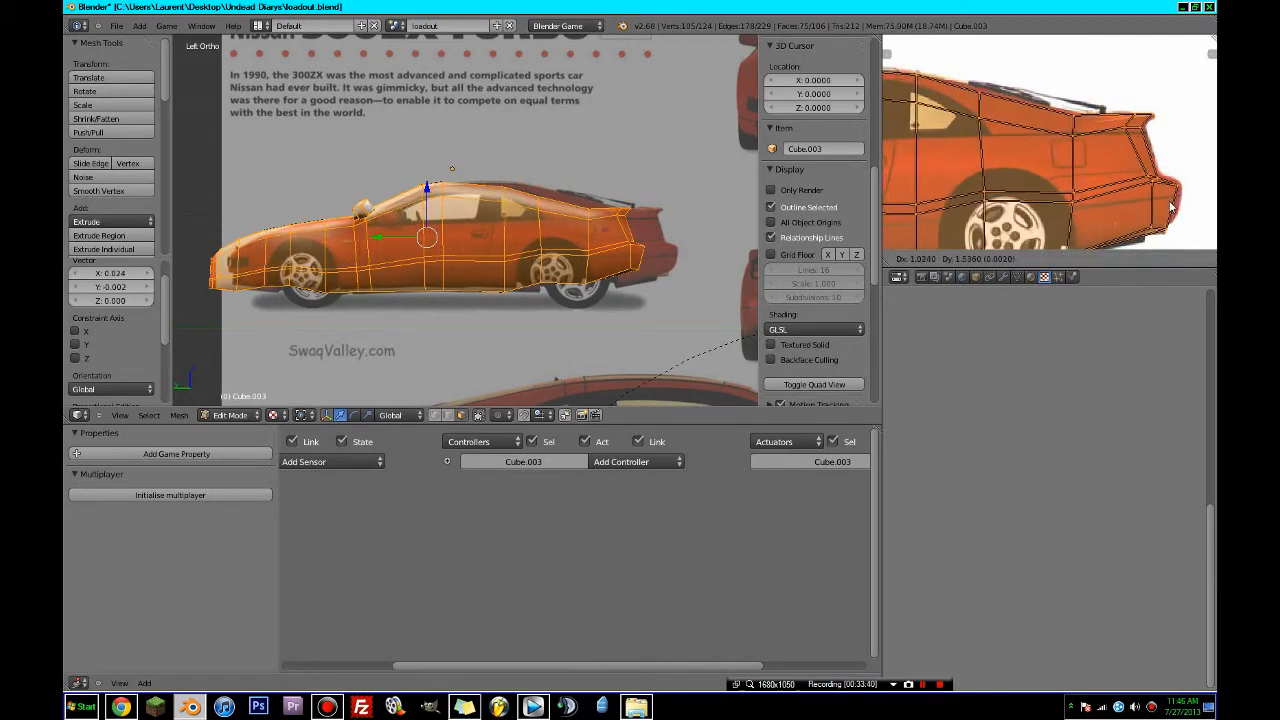
pyautogui.click(1170, 203)
# - Scale the side UVs by 0.971 and 0.984, shifting them back onto the pictured car's rear bumper
pyautogui.press('s')
pyautogui.click(1159, 205)
pyautogui.press('g')
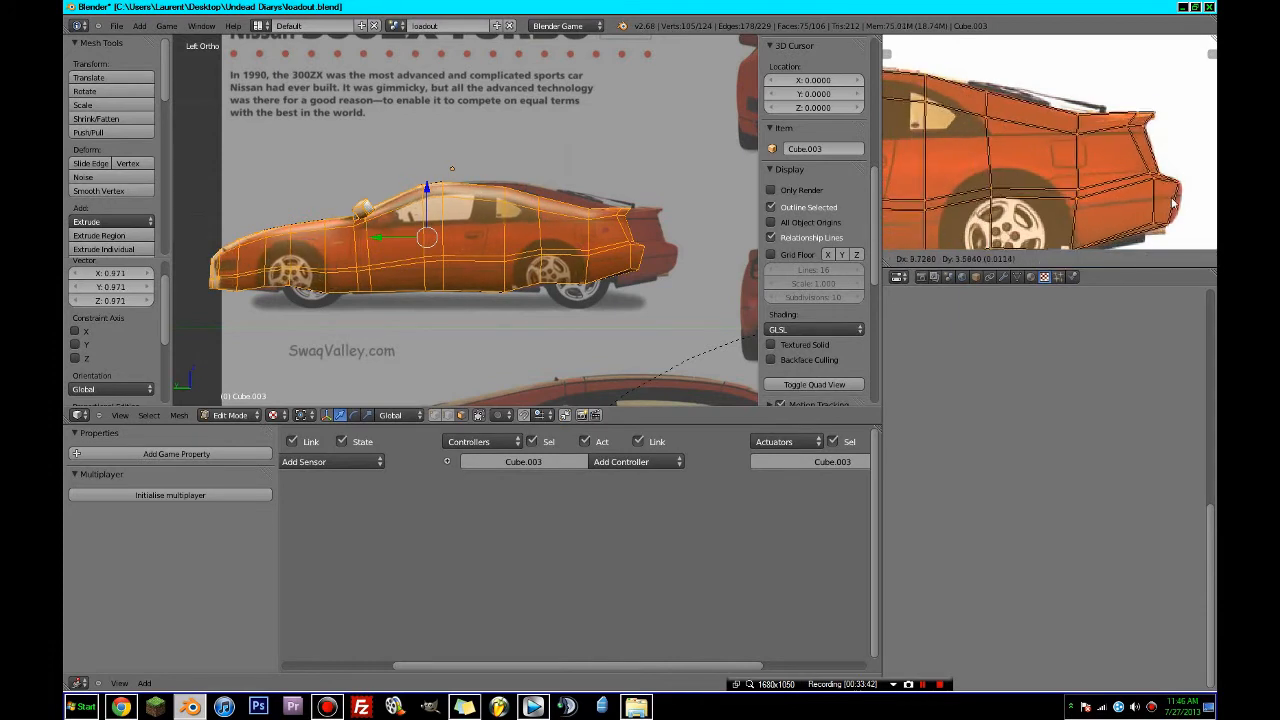
pyautogui.press('s')
pyautogui.click(1162, 207)
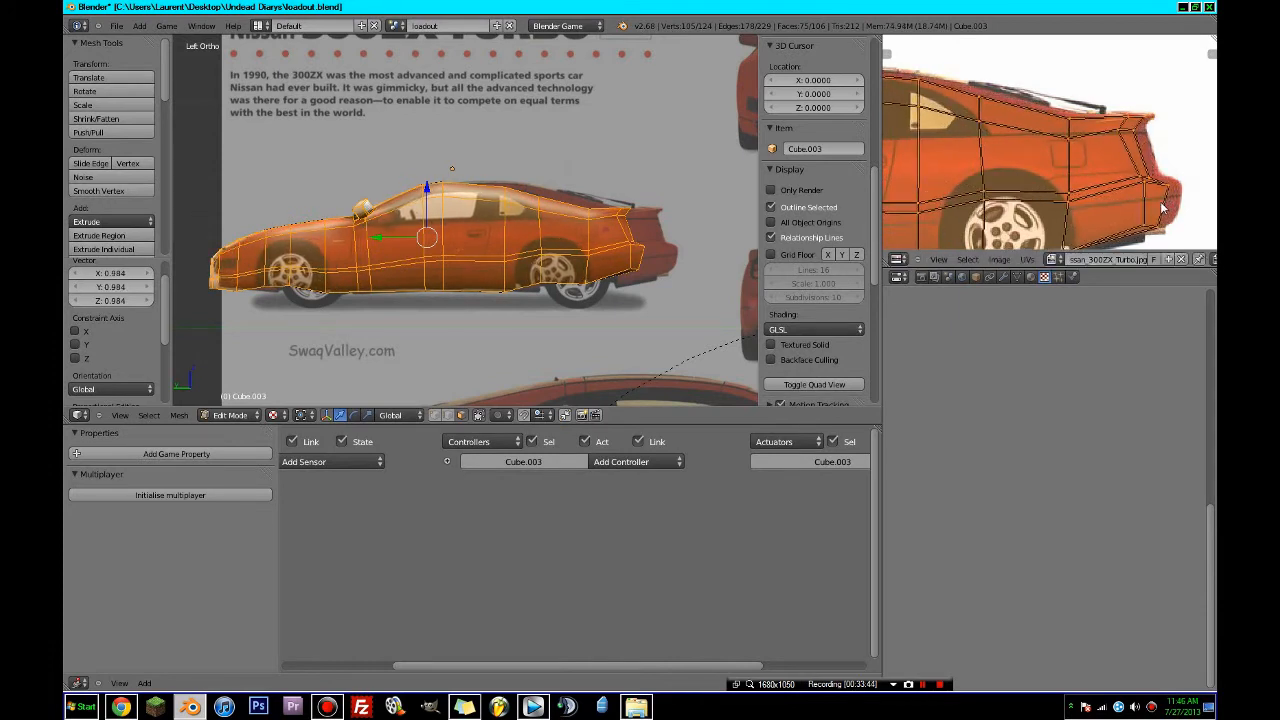
pyautogui.press('g')
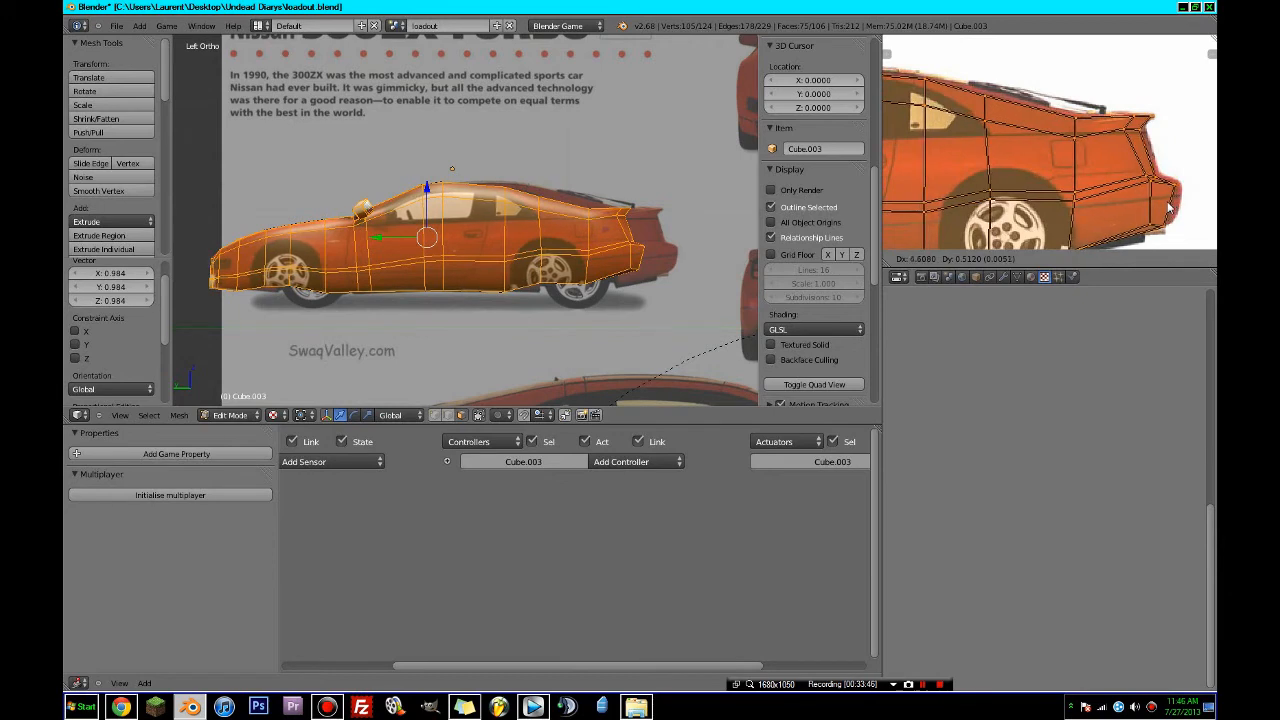
# - Scale the side UVs by another 0.971 and nudge them to fit the front end of the side-view car
pyautogui.moveTo(1073, 201); pyautogui.dragTo(1088, 146, button='middle')
pyautogui.press('s')
pyautogui.rightClick(1084, 146)
pyautogui.scroll(-4, 1090, 148)
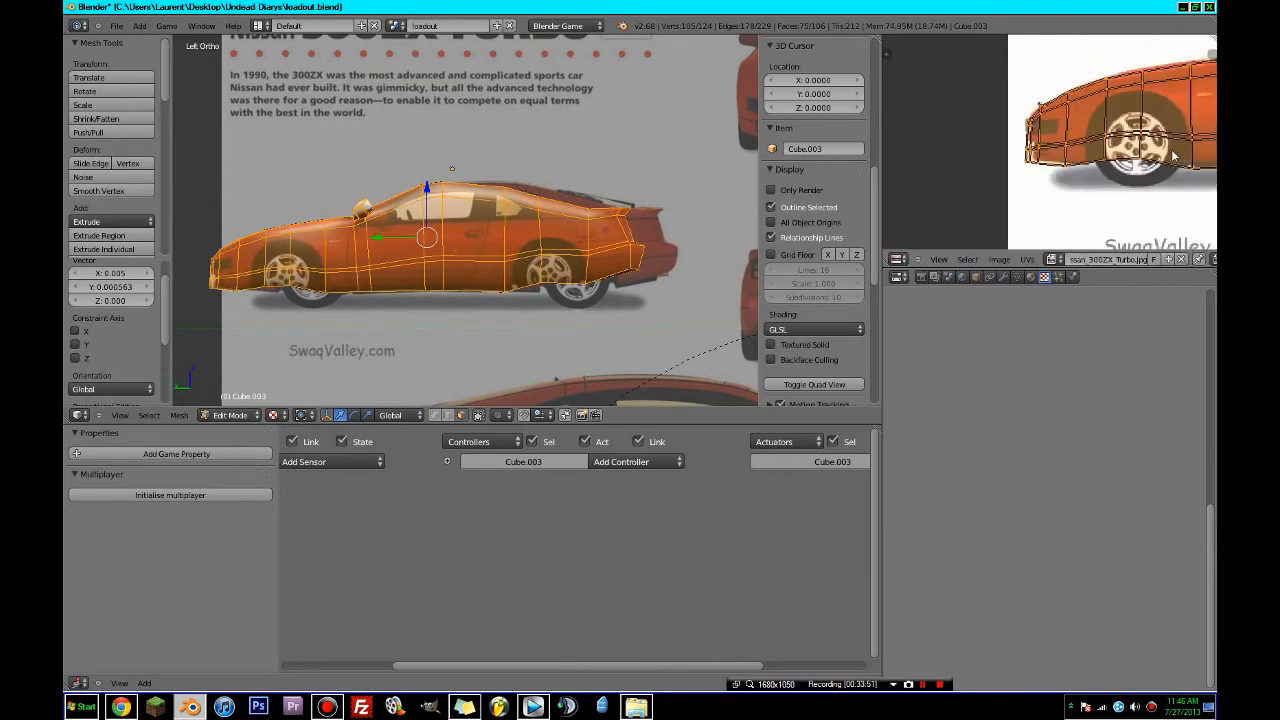
pyautogui.moveTo(1205, 163); pyautogui.dragTo(1148, 186, button='middle')
pyautogui.scroll(-2, 1148, 186)
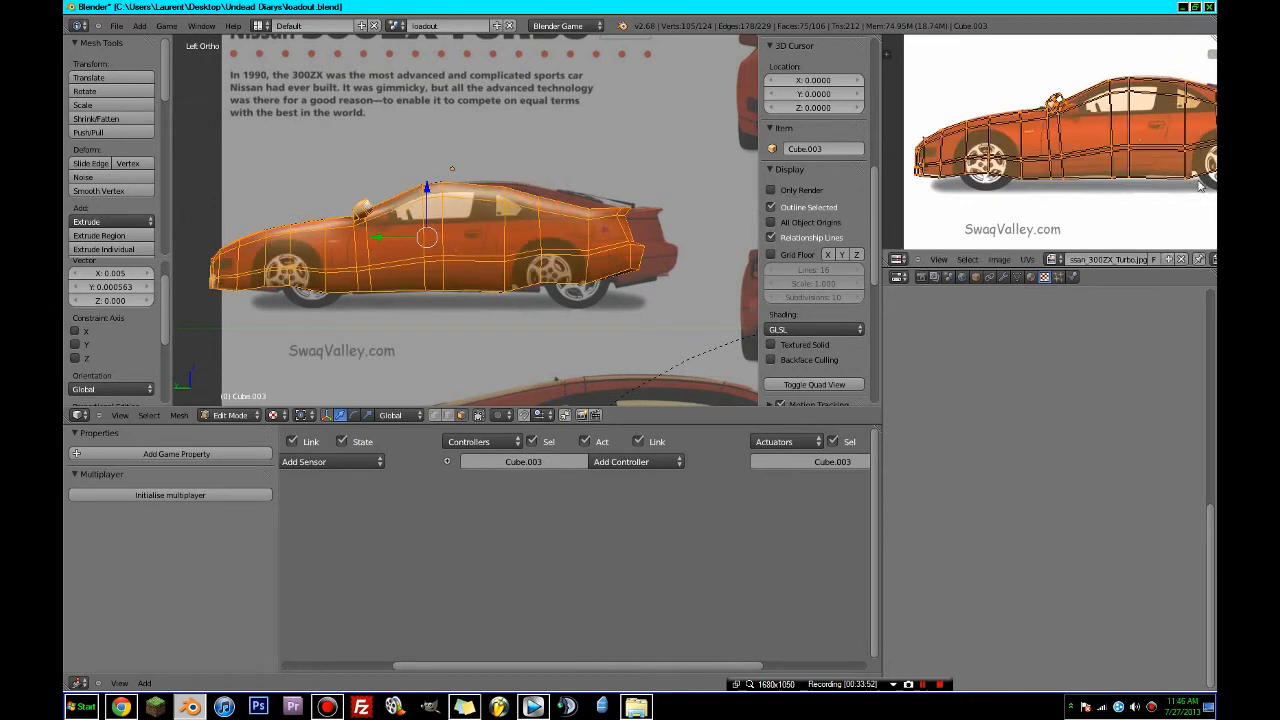
pyautogui.click(1182, 190)
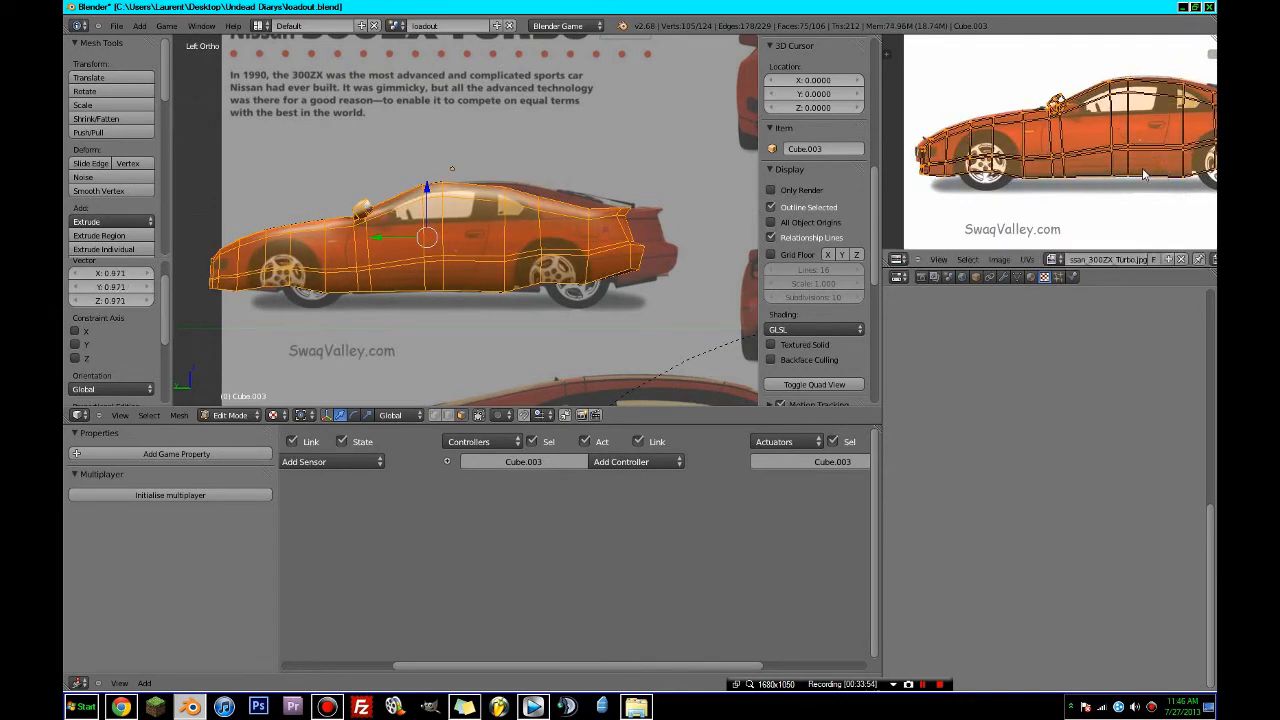
pyautogui.scroll(4, 1050, 178)
pyautogui.press('g')
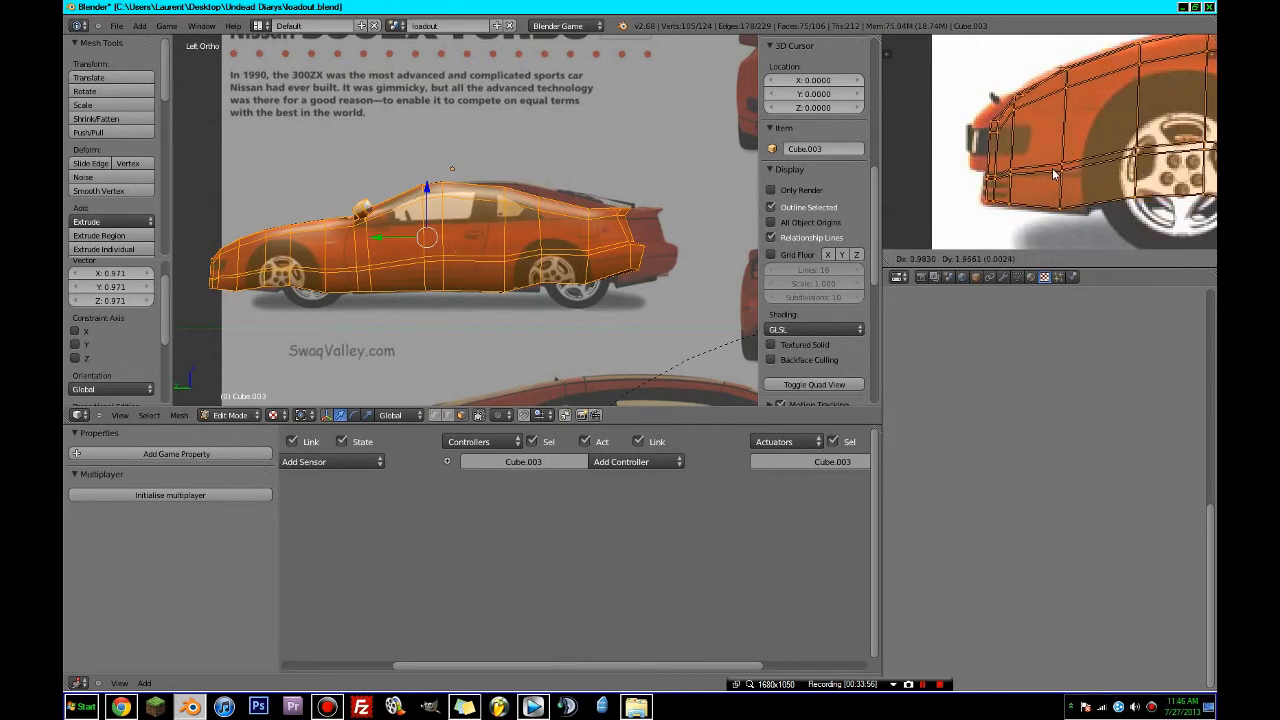
pyautogui.click(1052, 168)
# - Nudge the side UVs by about 0.003 along X and -0.001 along Y at the pictured car's tail
pyautogui.scroll(-3, 1052, 168)
pyautogui.moveTo(1200, 172); pyautogui.dragTo(1021, 174, button='middle')
pyautogui.scroll(-2, 1030, 180)
pyautogui.scroll(4, 1054, 200)
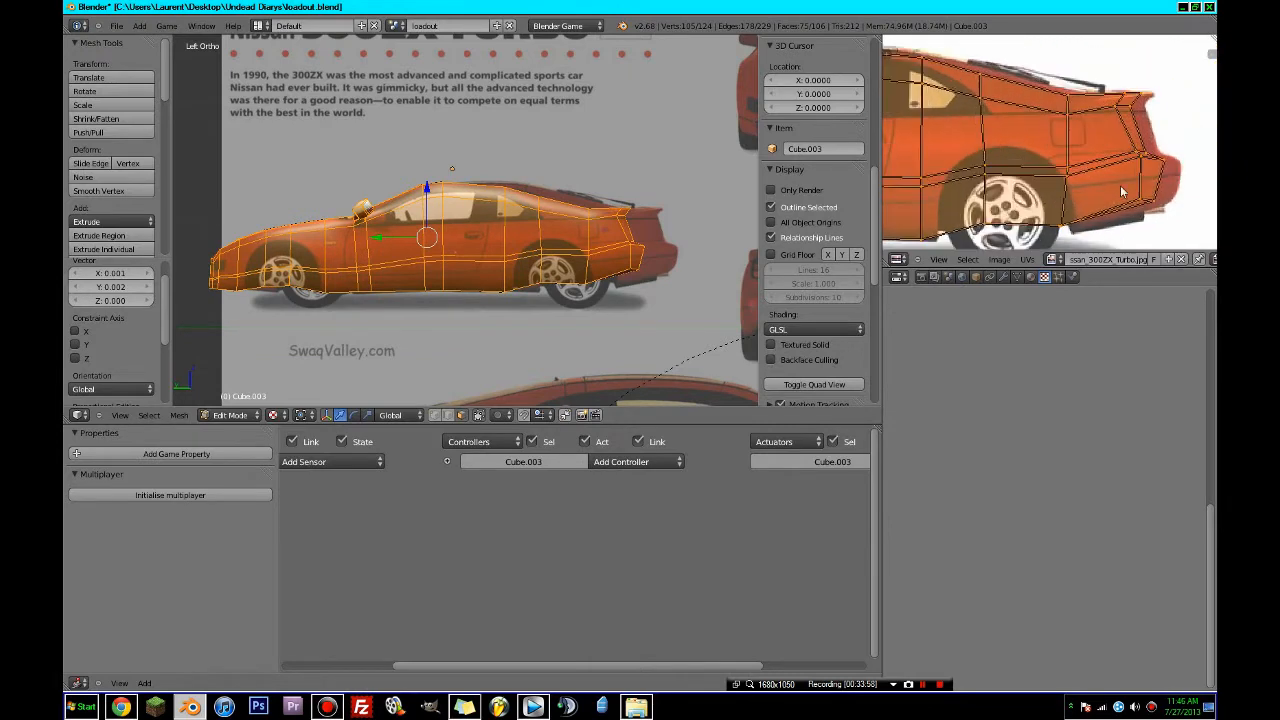
pyautogui.press('g')
pyautogui.click(1050, 203)
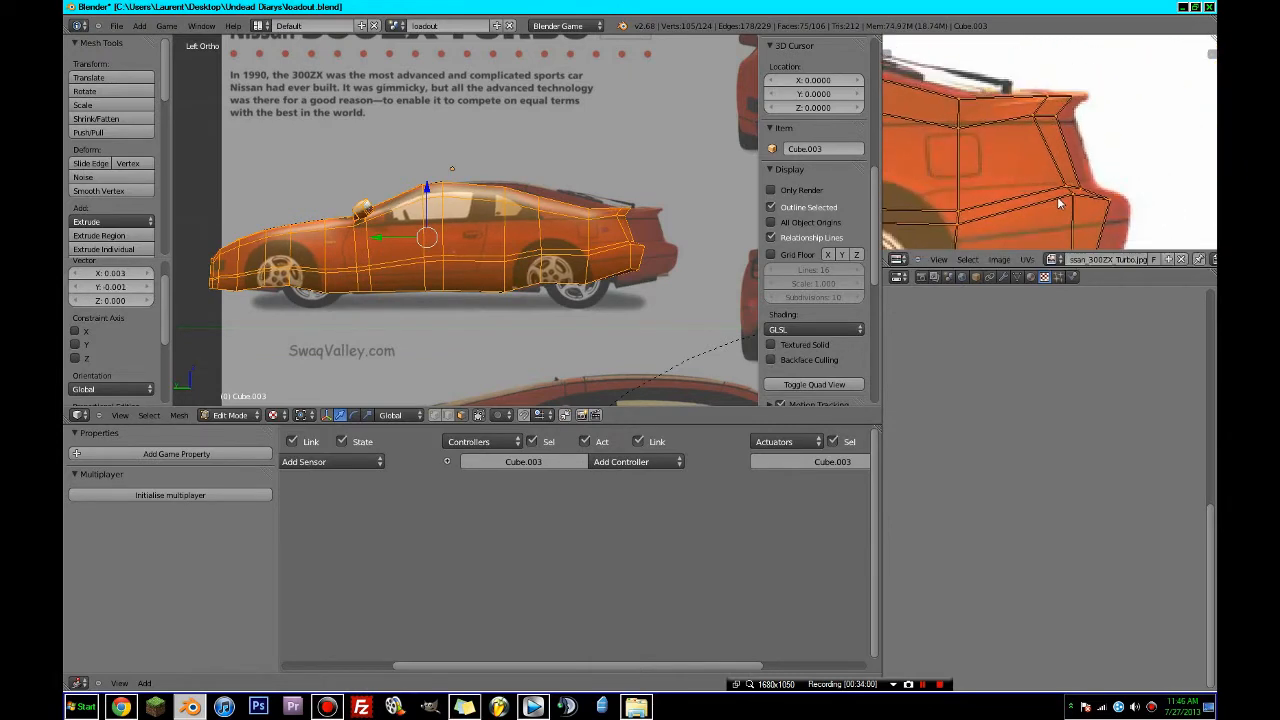
# - Select the hood, roof and rear faces on the car's modelled half in the top view
pyautogui.scroll(-1, 1050, 203)
pyautogui.press('Tab')
pyautogui.moveTo(463, 234); pyautogui.dragTo(557, 257, button='middle')
pyautogui.press('Tab')
pyautogui.press('KP_7')
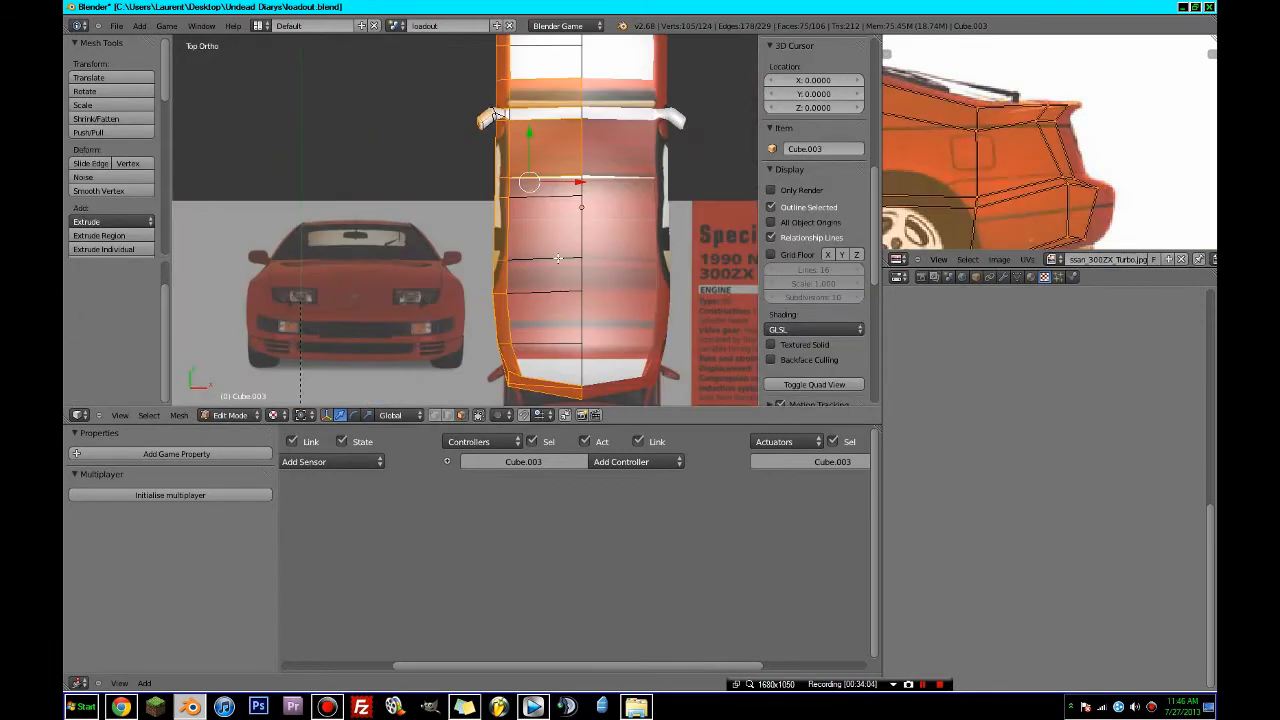
pyautogui.scroll(-4, 558, 258)
pyautogui.press('a')
pyautogui.press('c')
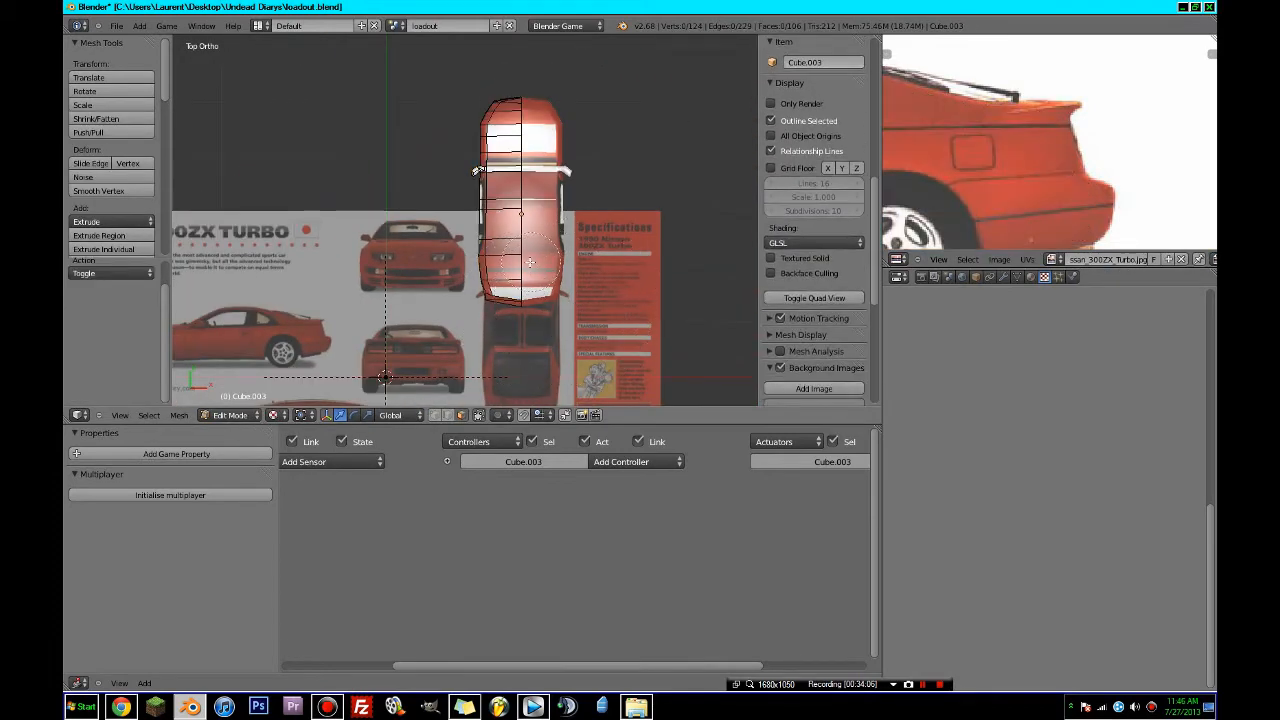
pyautogui.moveTo(530, 262); pyautogui.dragTo(538, 200)
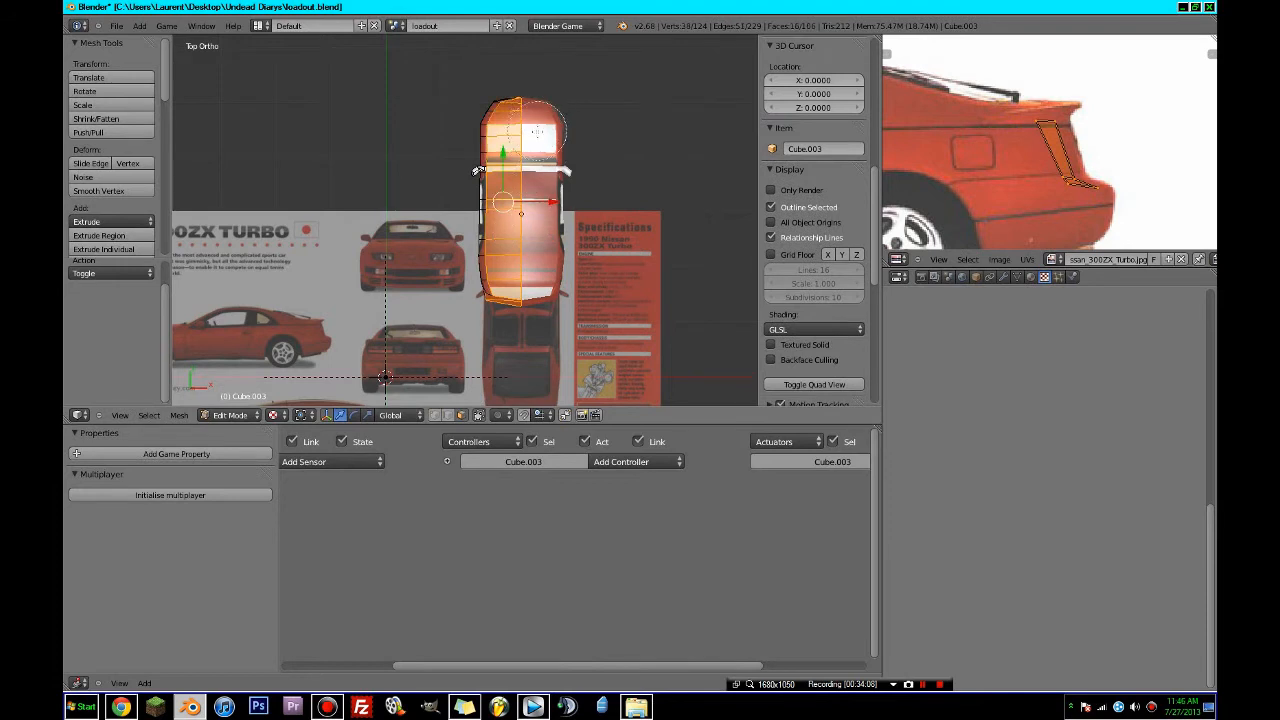
# - Deselect the upright rear and front bumper faces, keeping only the upward-facing ones selected
pyautogui.moveTo(520, 290); pyautogui.dragTo(585, 236, button='middle')
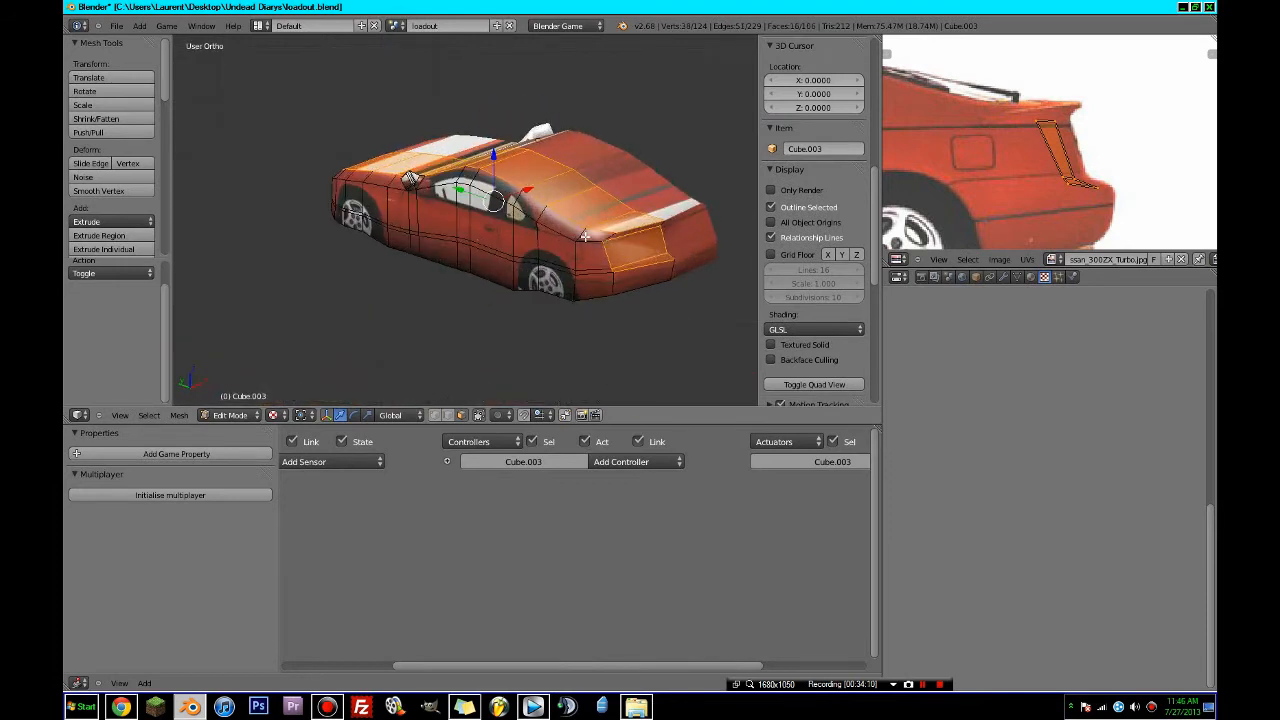
pyautogui.middleClick(657, 259)
pyautogui.rightClick(657, 259)
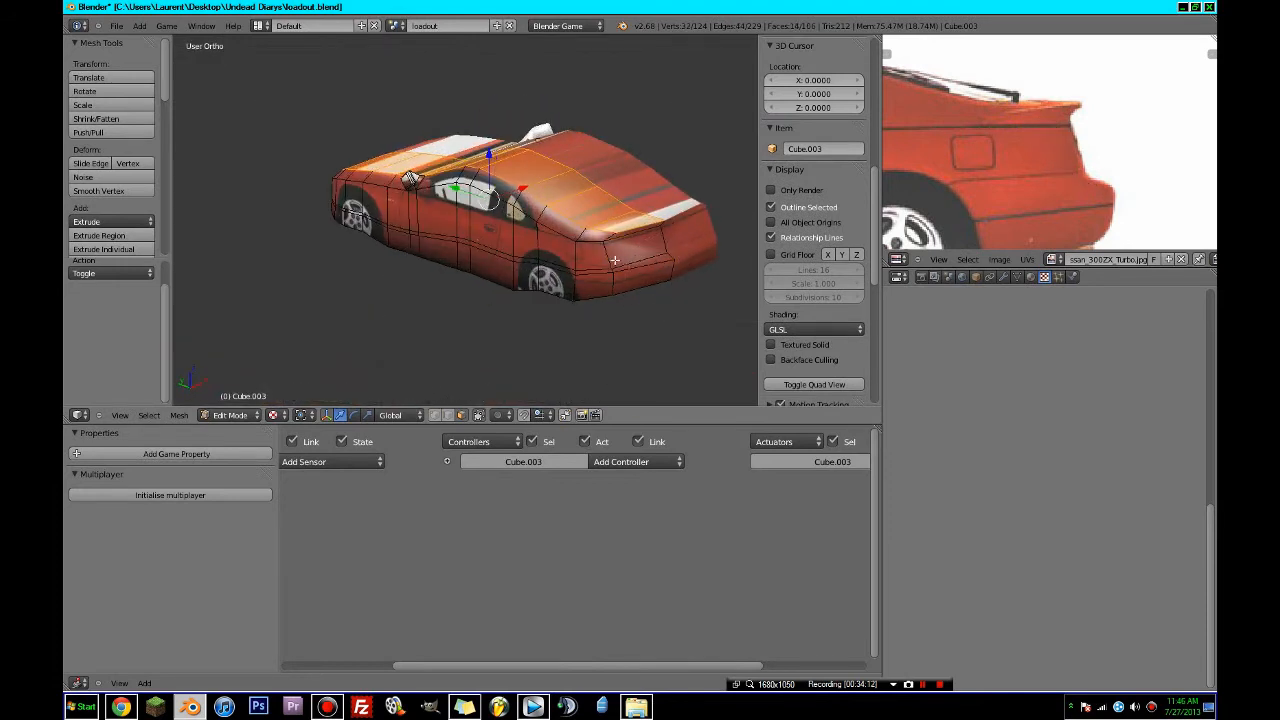
pyautogui.moveTo(657, 259)
pyautogui.mouseDown(button='middle')
pyautogui.moveTo(750, 275)
pyautogui.moveTo(278, 300)
pyautogui.mouseUp(button='middle')
pyautogui.press('c')
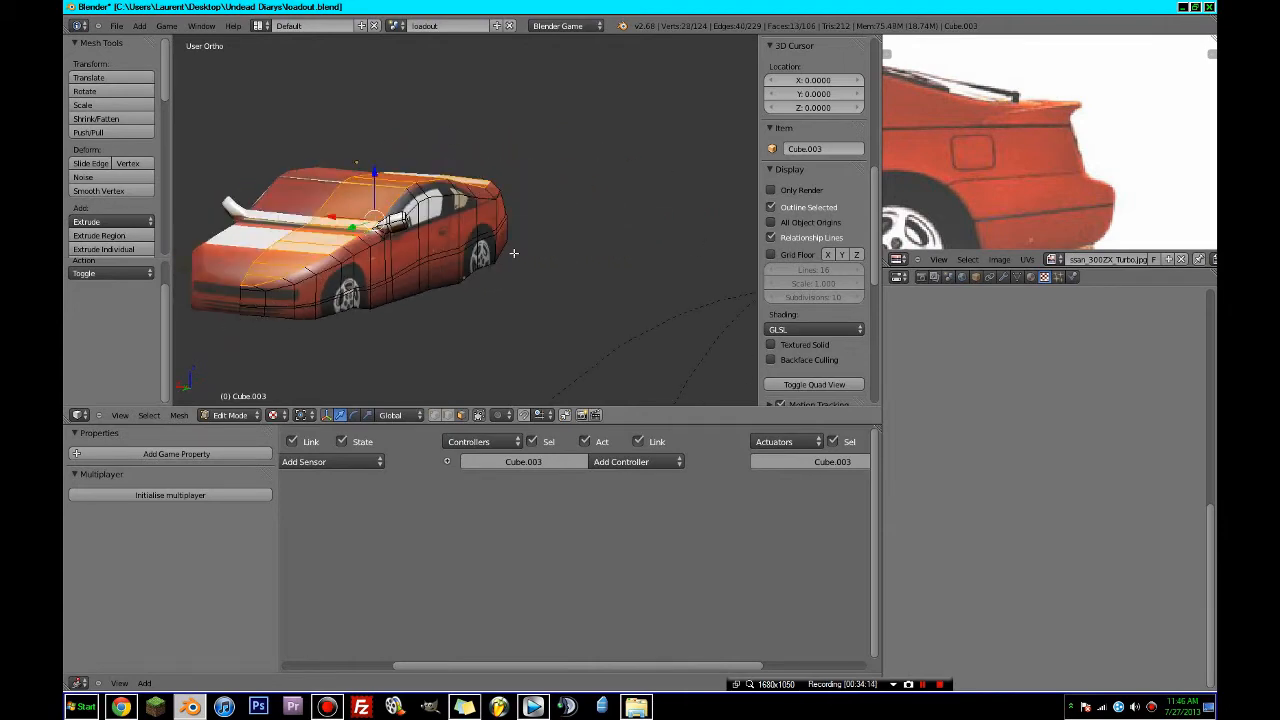
# - Project the UVs of the selected upper faces from the top view
pyautogui.press('KP_7')
pyautogui.scroll(-3, 517, 253)
pyautogui.press('u')
pyautogui.click(520, 266)
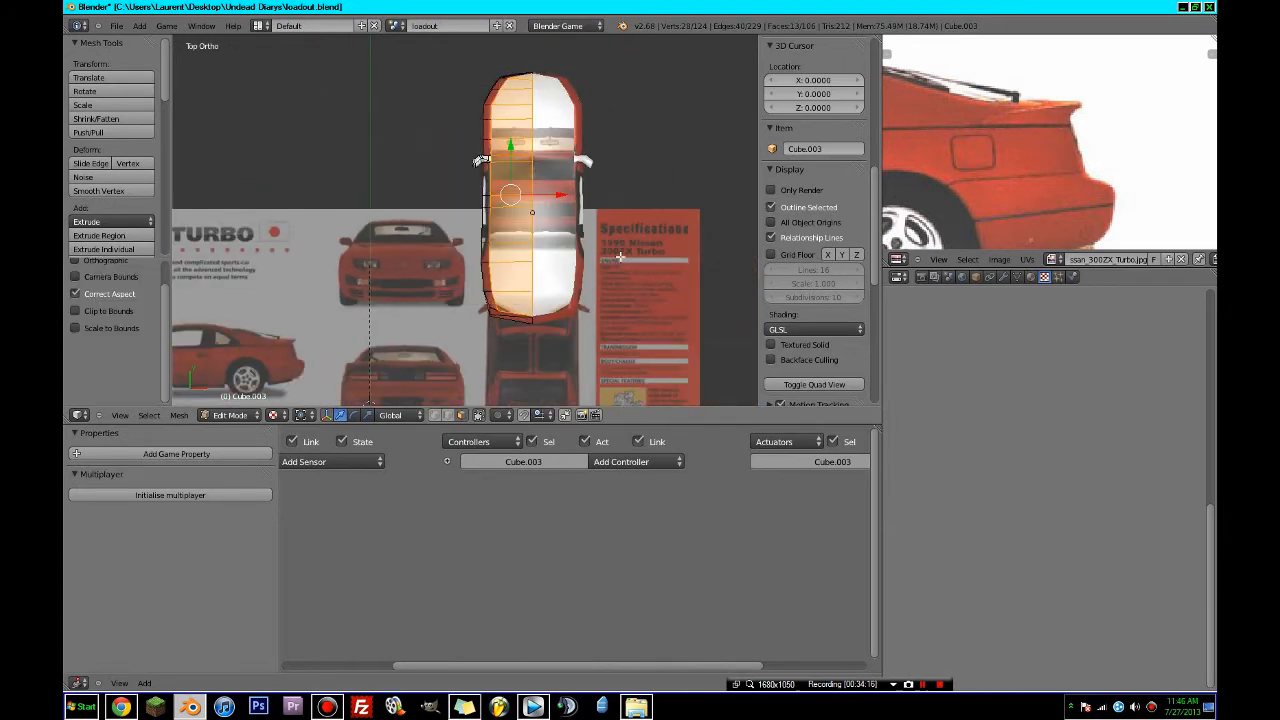
# - Move the upper-face UVs by 0.277 along X and 0.105 along Y onto the top-view car in the image
pyautogui.scroll(-4, 1025, 181)
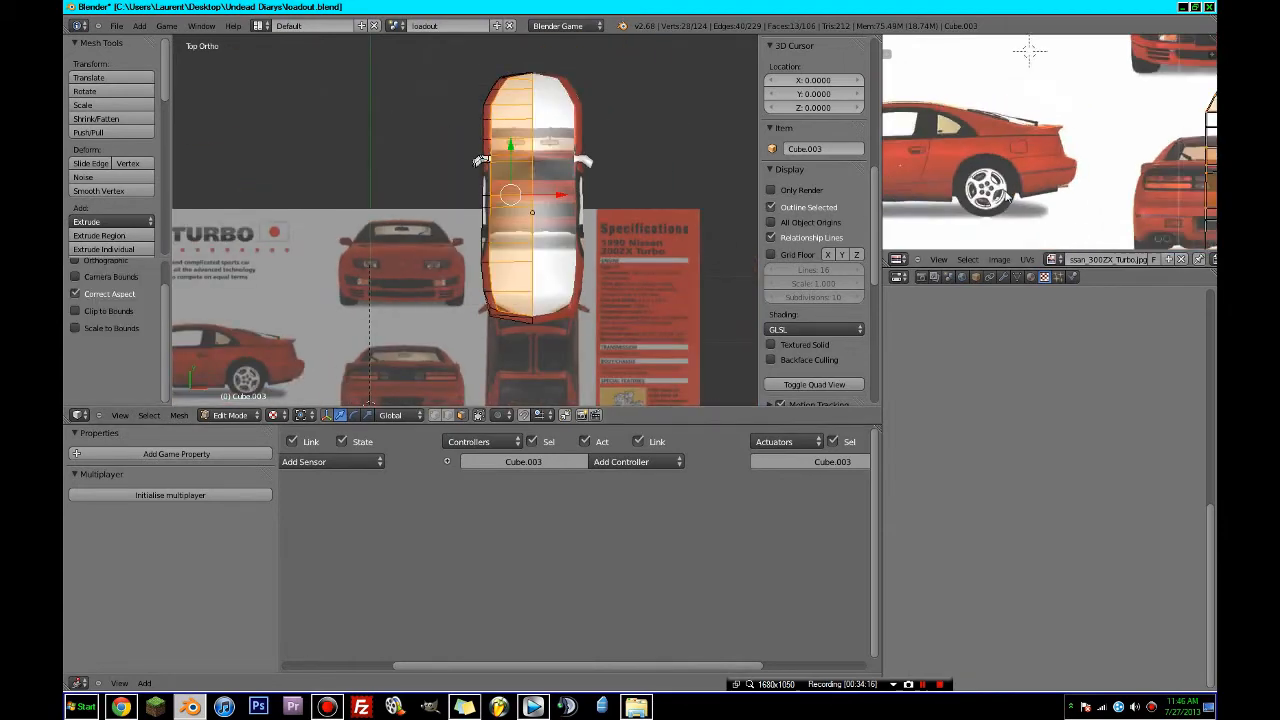
pyautogui.scroll(2, 1155, 181)
pyautogui.press('g')
pyautogui.click(1165, 160)
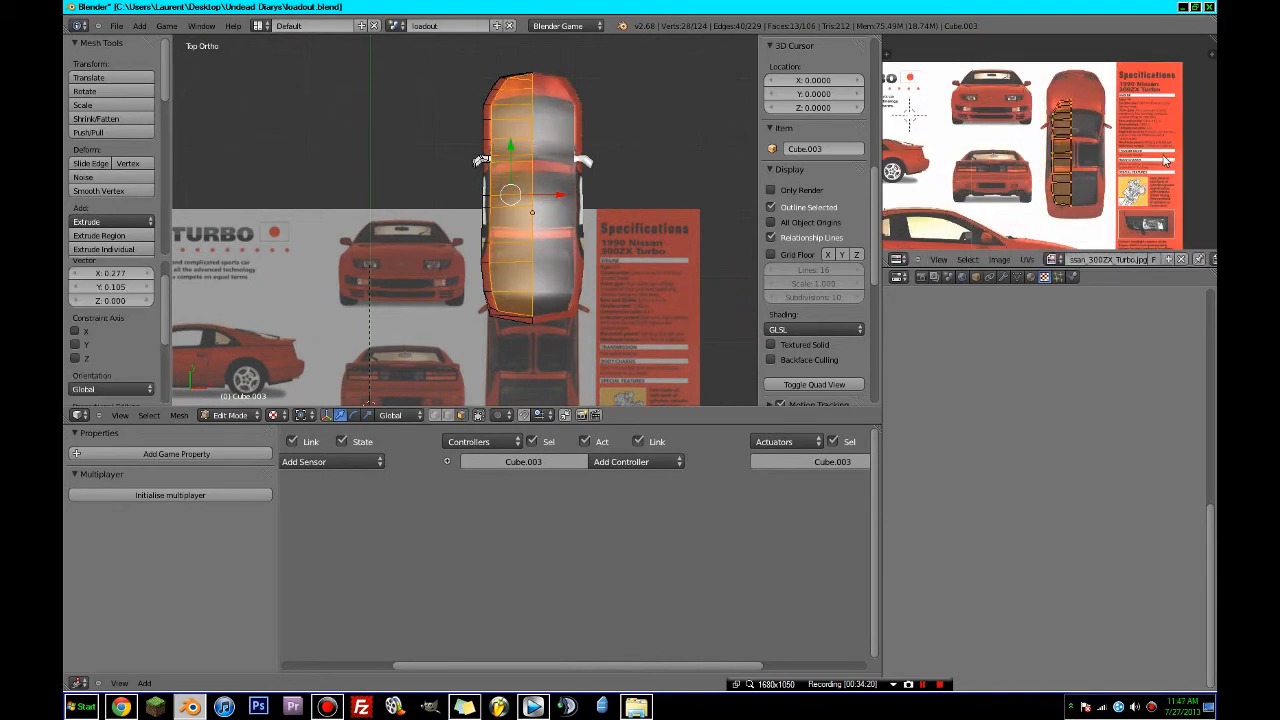
# - Scale the upper-face UVs by 1.374 and reposition them over one half of the top-view car
pyautogui.scroll(3, 1160, 155)
pyautogui.press('s')
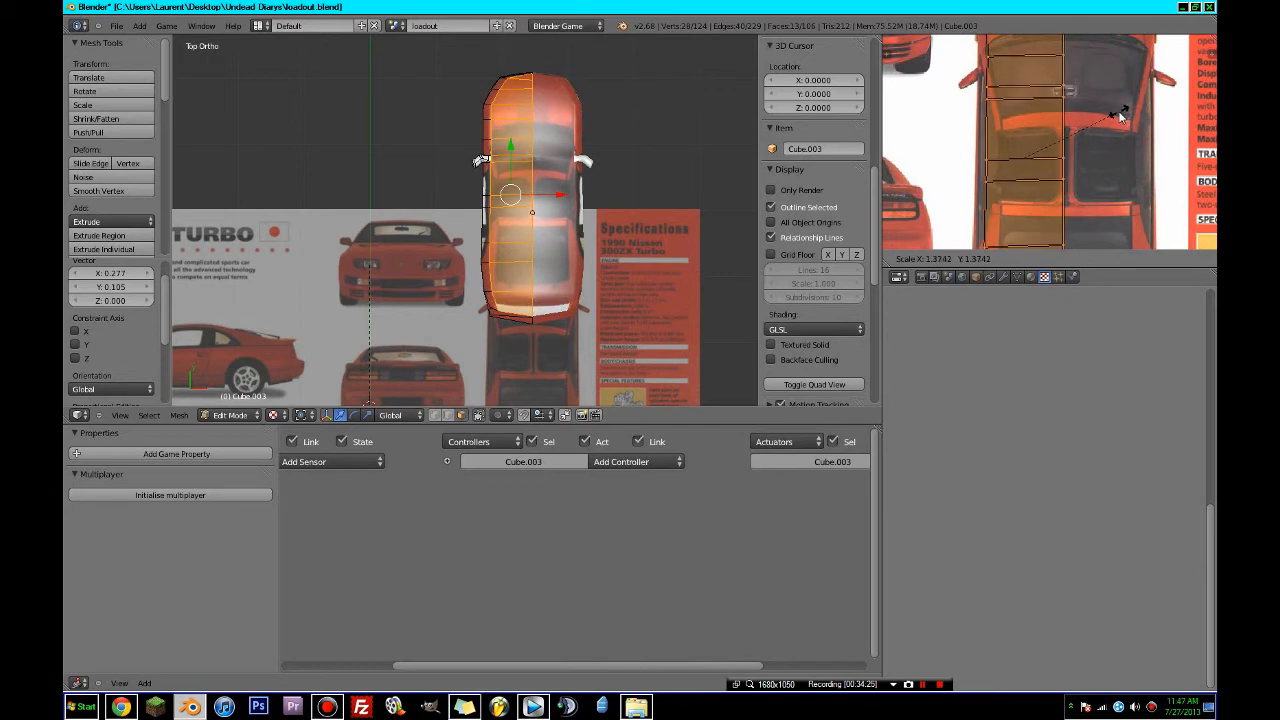
pyautogui.scroll(-3, 1118, 120)
pyautogui.scroll(1, 1100, 125)
pyautogui.press('s')
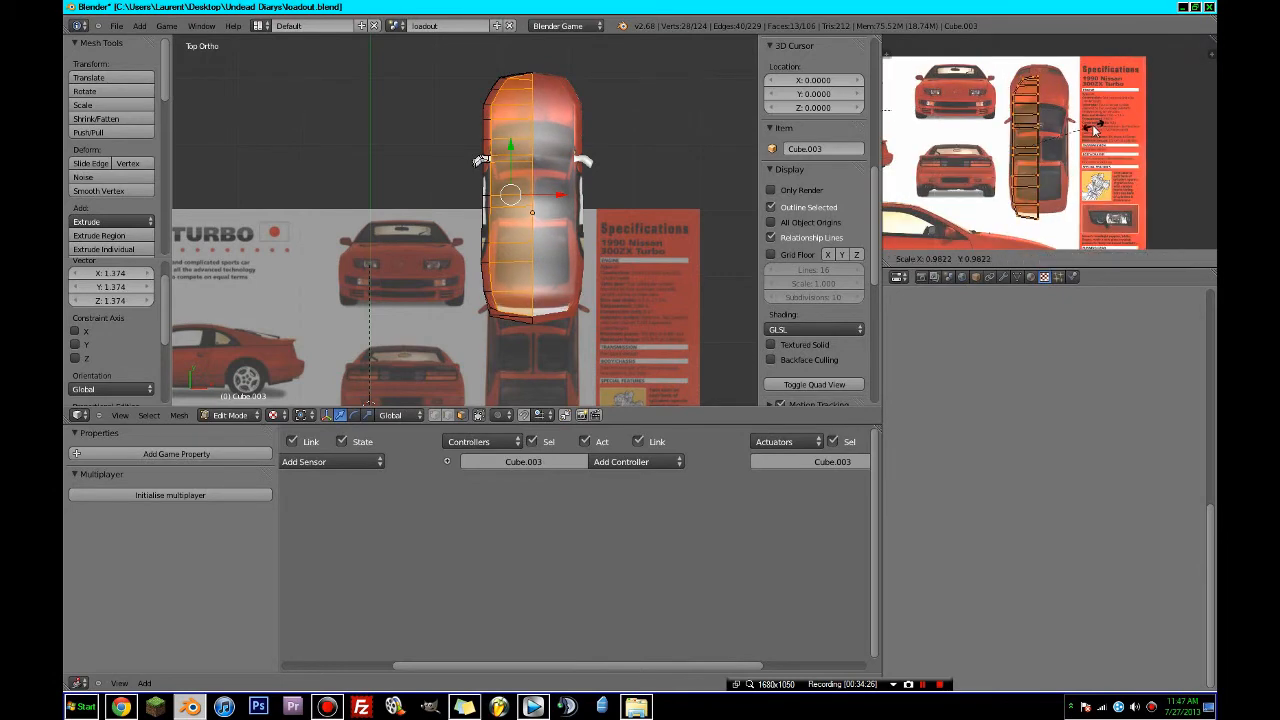
pyautogui.press('g')
pyautogui.click(1094, 122)
# - Scale the upper-face UVs by 1.057 and move them -0.002 along X and -0.001 along Y to fit the tail
pyautogui.scroll(3, 1090, 125)
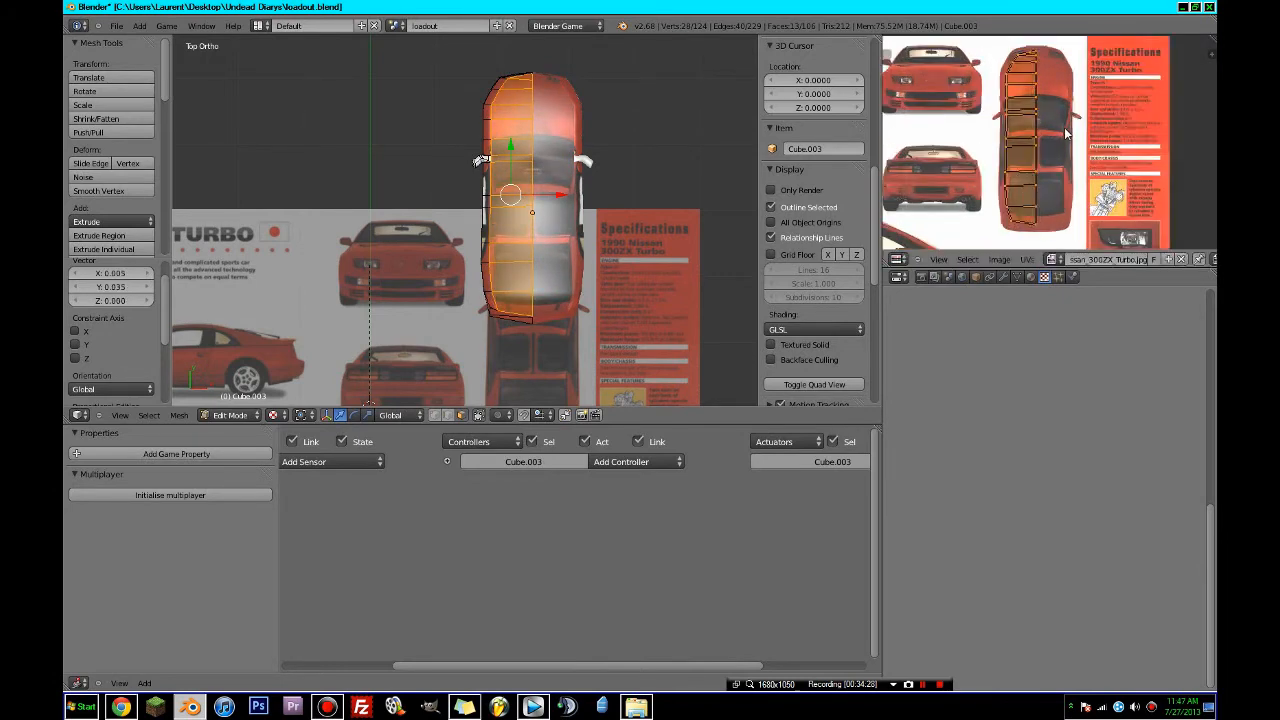
pyautogui.press('s')
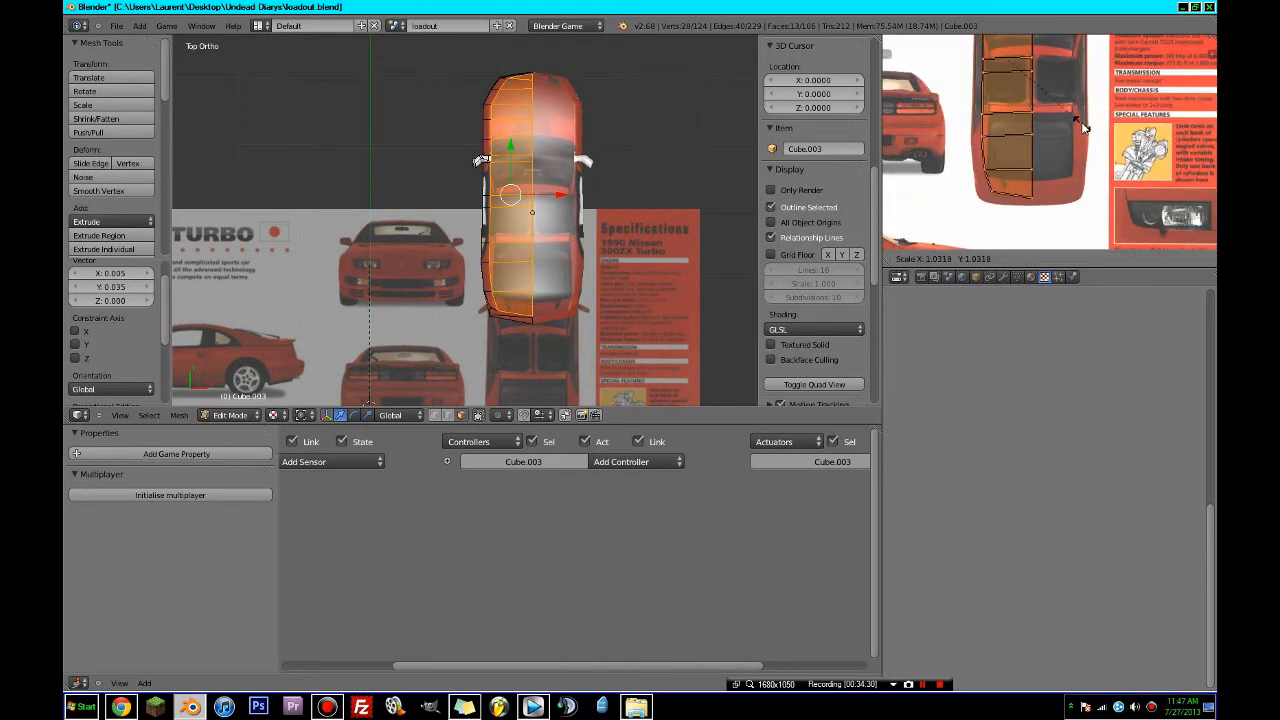
pyautogui.scroll(1, 1073, 125)
pyautogui.press('g')
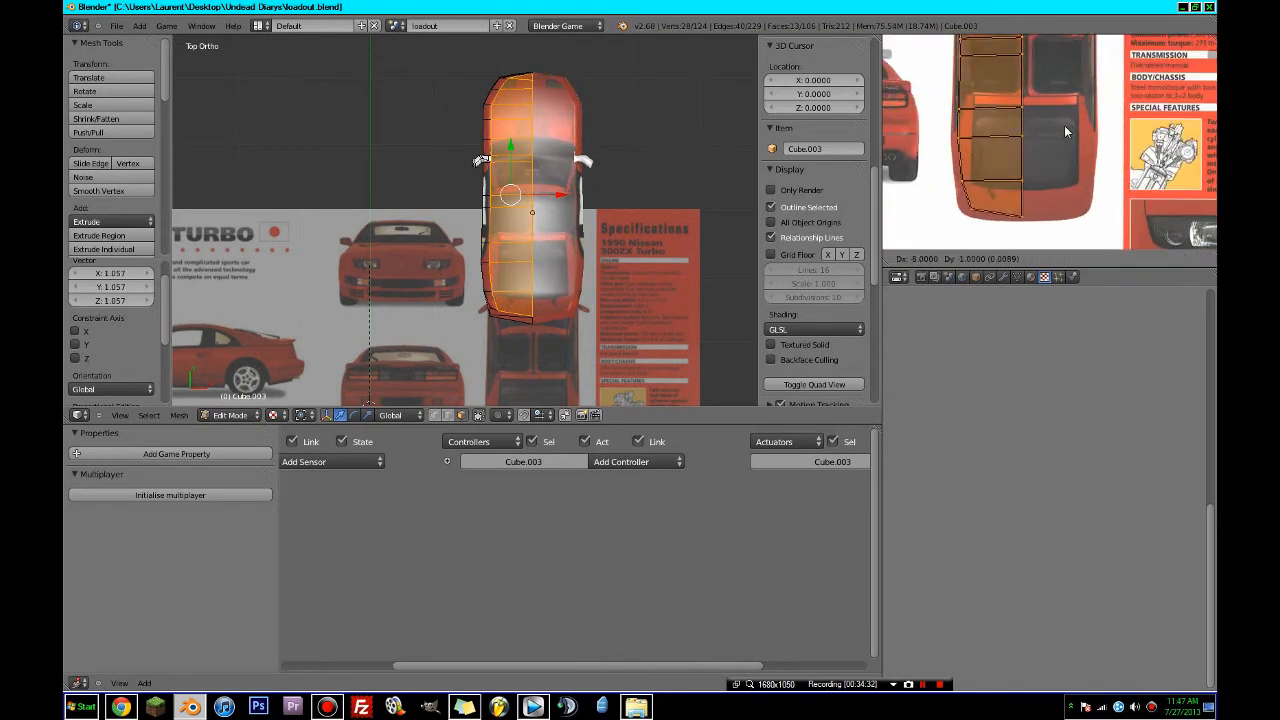
pyautogui.click(1070, 126)
# - Scale the upper-face UVs by 1.042 and move them -0.006 along X and -0.015 along Y over the top-view car
pyautogui.moveTo(1076, 138); pyautogui.dragTo(1082, 366, button='middle')
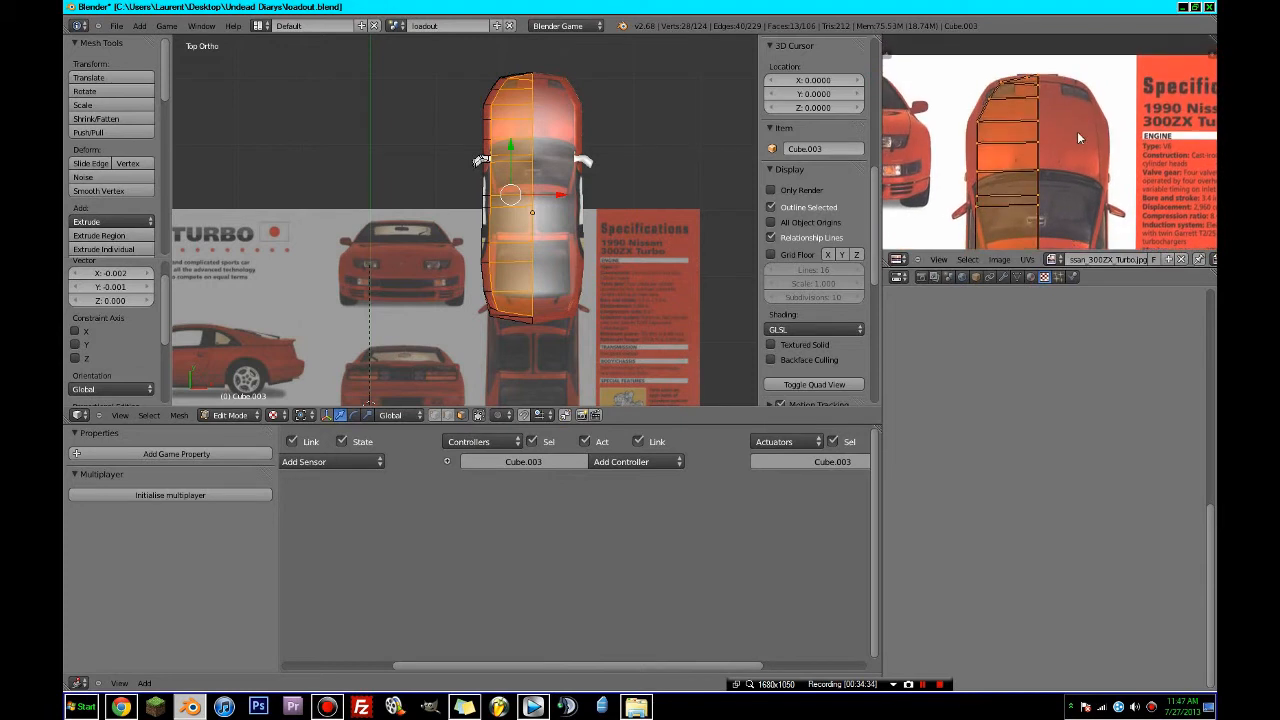
pyautogui.press('s')
pyautogui.click(1091, 130)
pyautogui.press('g')
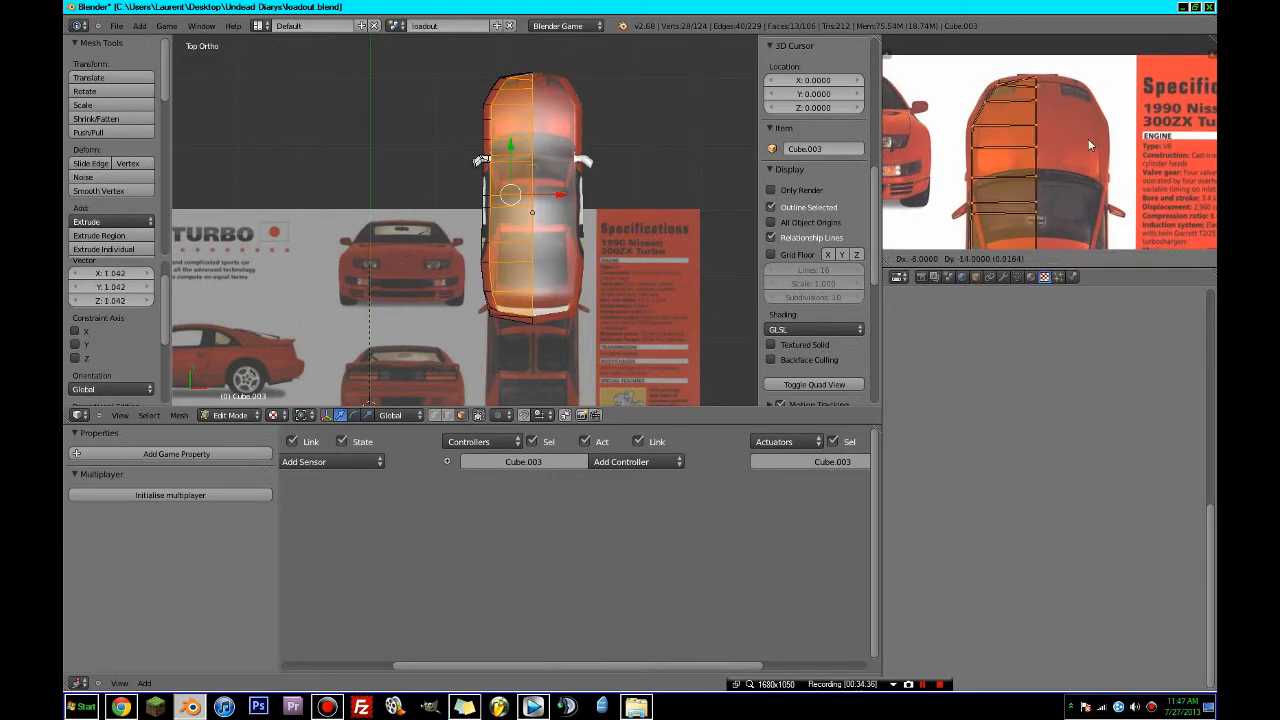
pyautogui.click(1087, 141)
# - Scale the upper-face UVs by 0.916 and move them up to fit the nose of the top-view car
pyautogui.press('s')
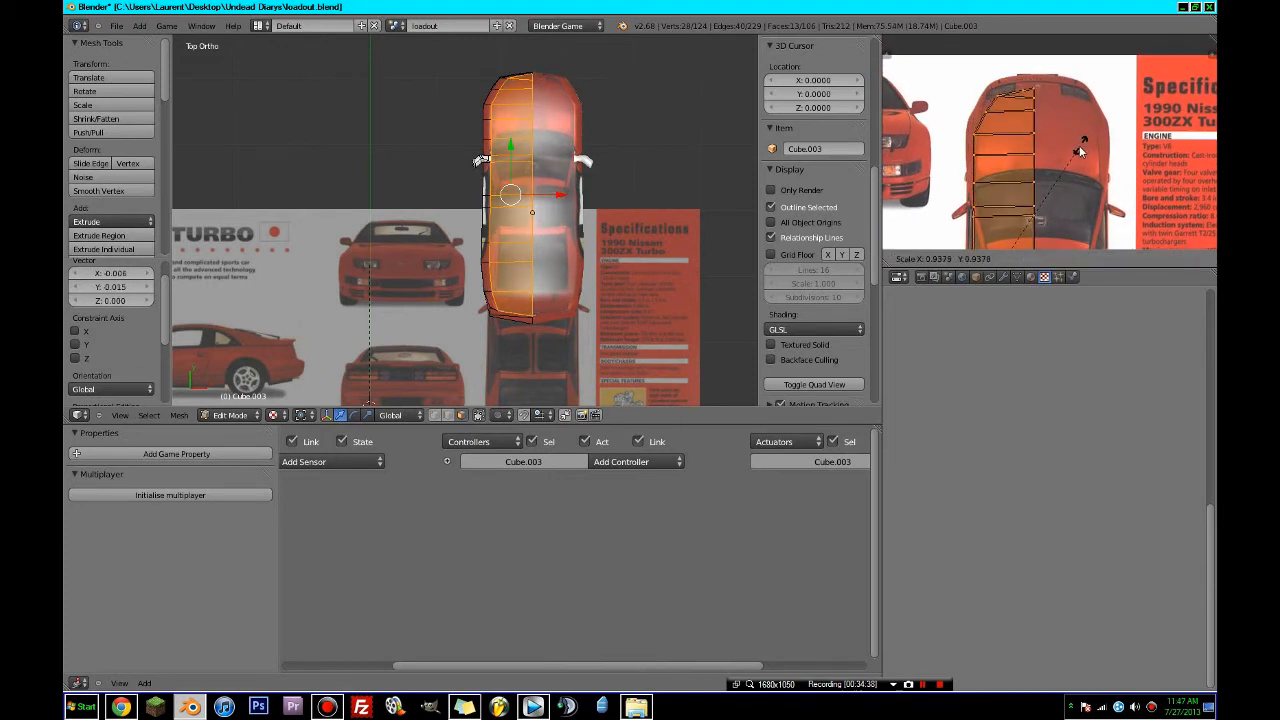
pyautogui.press('g')
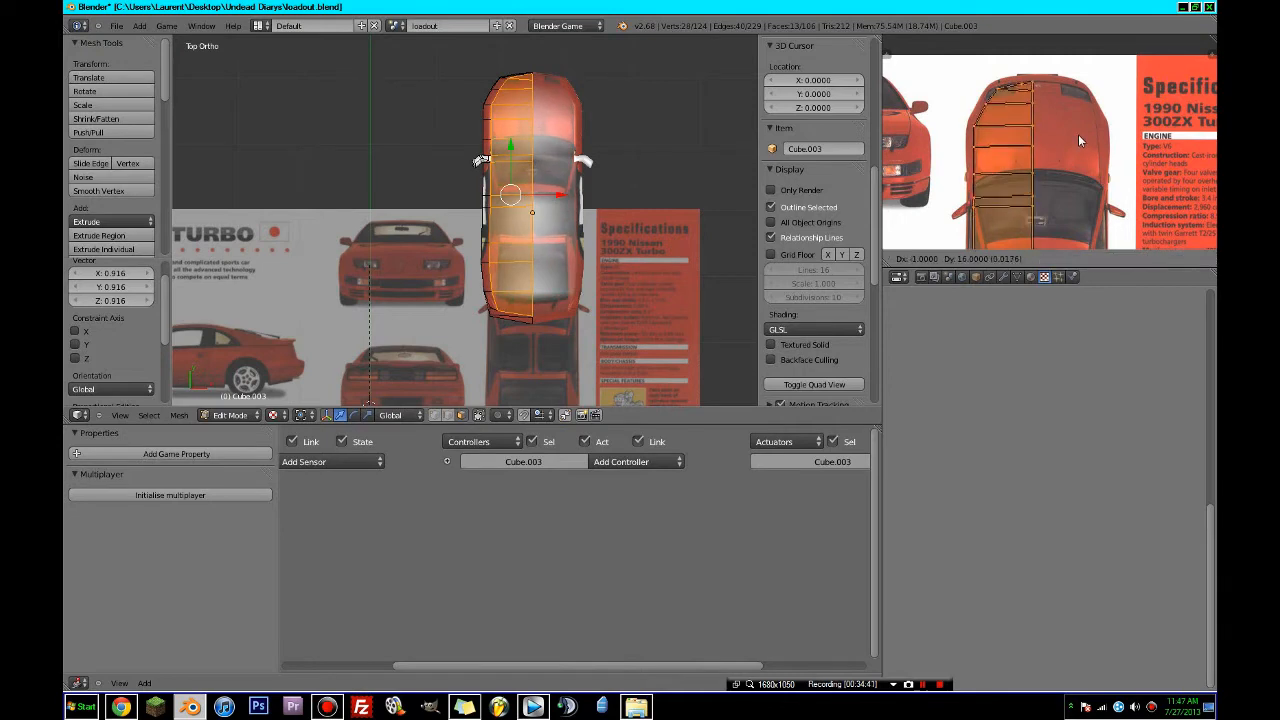
pyautogui.click(1078, 134)
# - Check the textured roof, then shift the upper-face UVs sideways toward the outer edge of the top-view car
pyautogui.press('Tab')
pyautogui.moveTo(690, 208); pyautogui.dragTo(585, 158, button='middle')
pyautogui.scroll(3, 465, 210)
pyautogui.moveTo(365, 200); pyautogui.dragTo(452, 213, button='middle')
pyautogui.scroll(2, 452, 213)
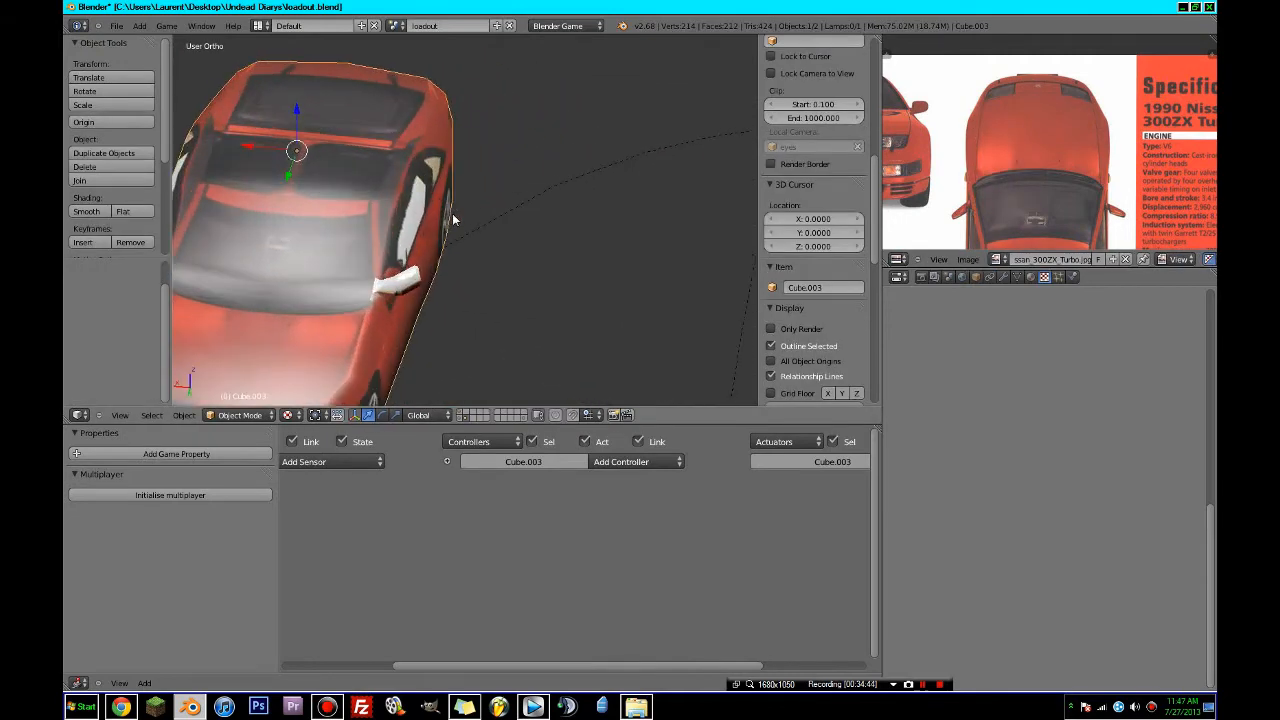
pyautogui.press('Tab')
pyautogui.press('g')
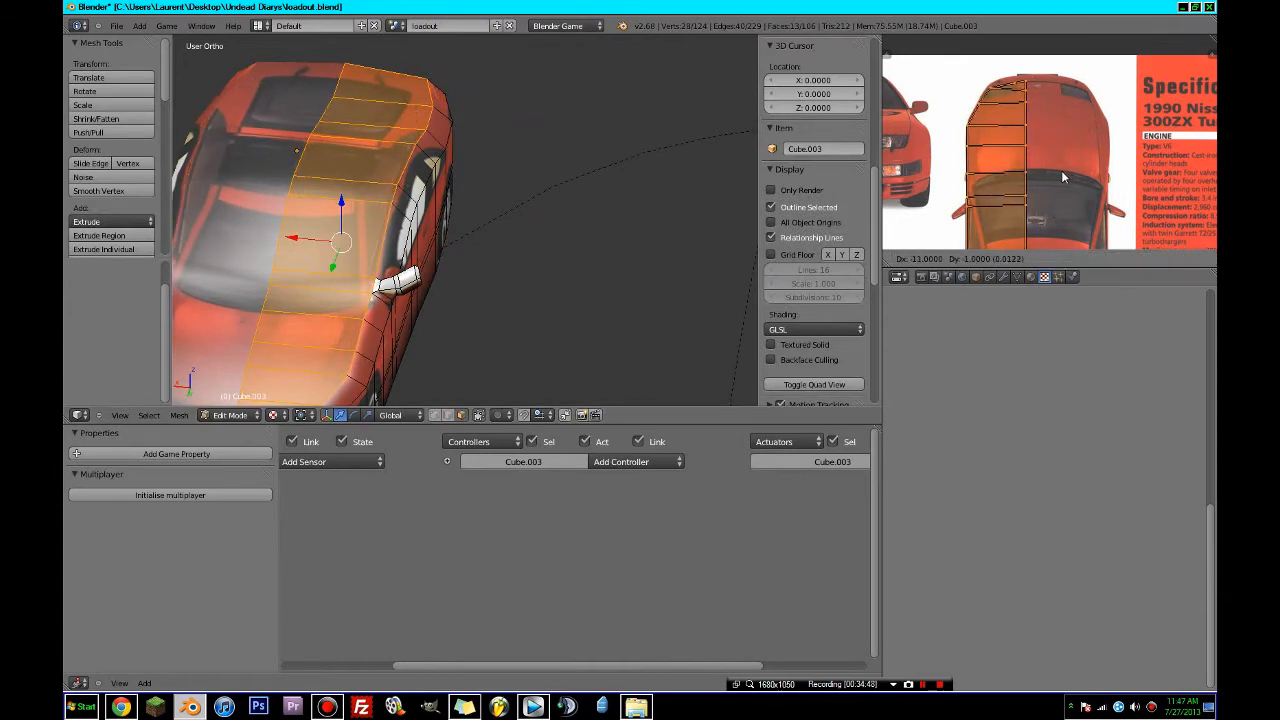
pyautogui.click(1061, 170)
# - Try to raise a selected edge loop on the car's roof along Z
pyautogui.press('Tab')
pyautogui.moveTo(500, 196); pyautogui.dragTo(352, 171, button='middle')
pyautogui.scroll(-3, 352, 176)
pyautogui.press('Tab')
pyautogui.moveTo(264, 196); pyautogui.dragTo(378, 174, button='middle')
pyautogui.click(436, 416)
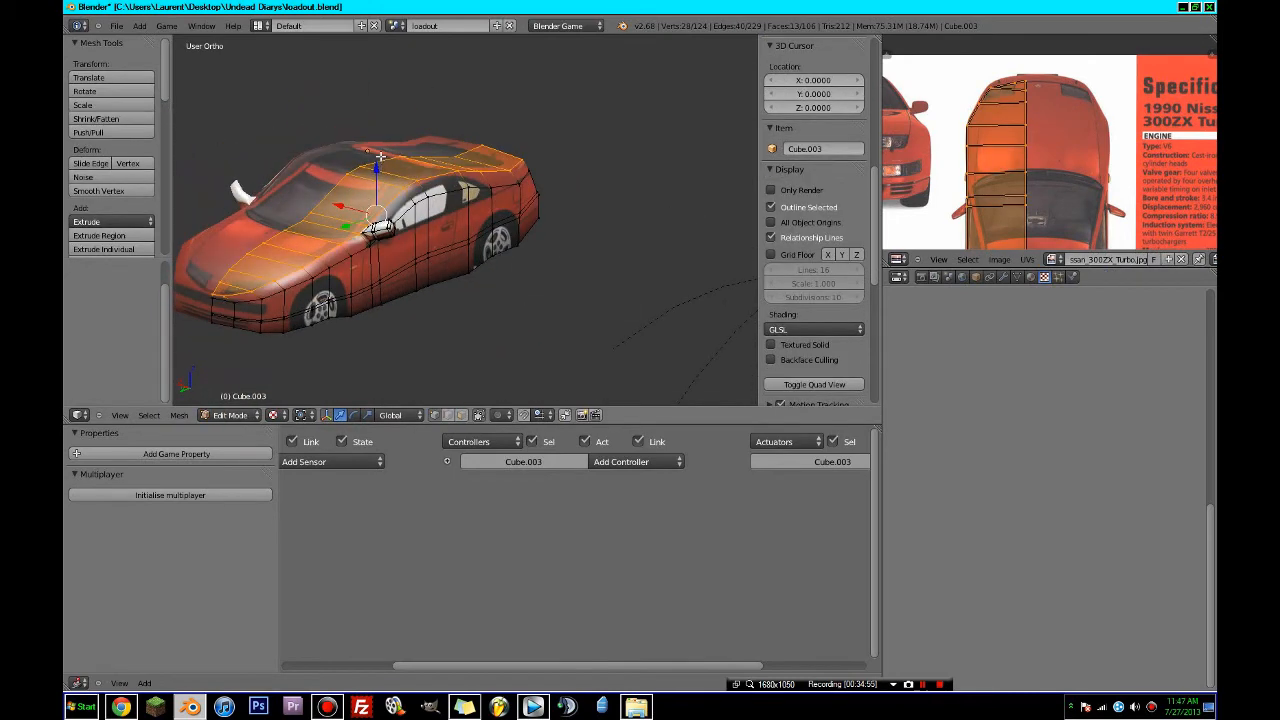
pyautogui.keyDown('alt'); pyautogui.rightClick(382, 157); pyautogui.keyUp('alt')
pyautogui.moveTo(352, 173); pyautogui.dragTo(354, 165)
pyautogui.press('Tab')
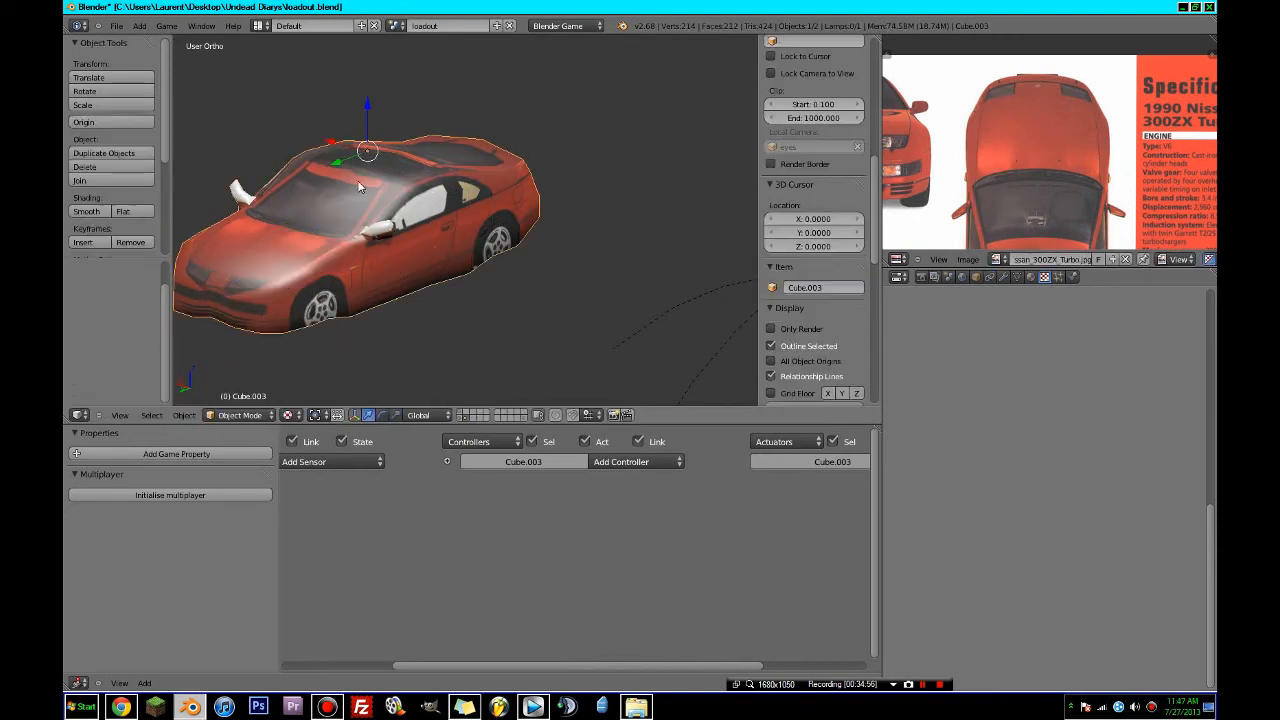
# - Select only the upper centre-line edges of the body, raise them slightly along Z, and display the model with textured shading
pyautogui.moveTo(357, 189); pyautogui.dragTo(369, 183, button='middle')
pyautogui.press('KP_1')
pyautogui.press('Tab')
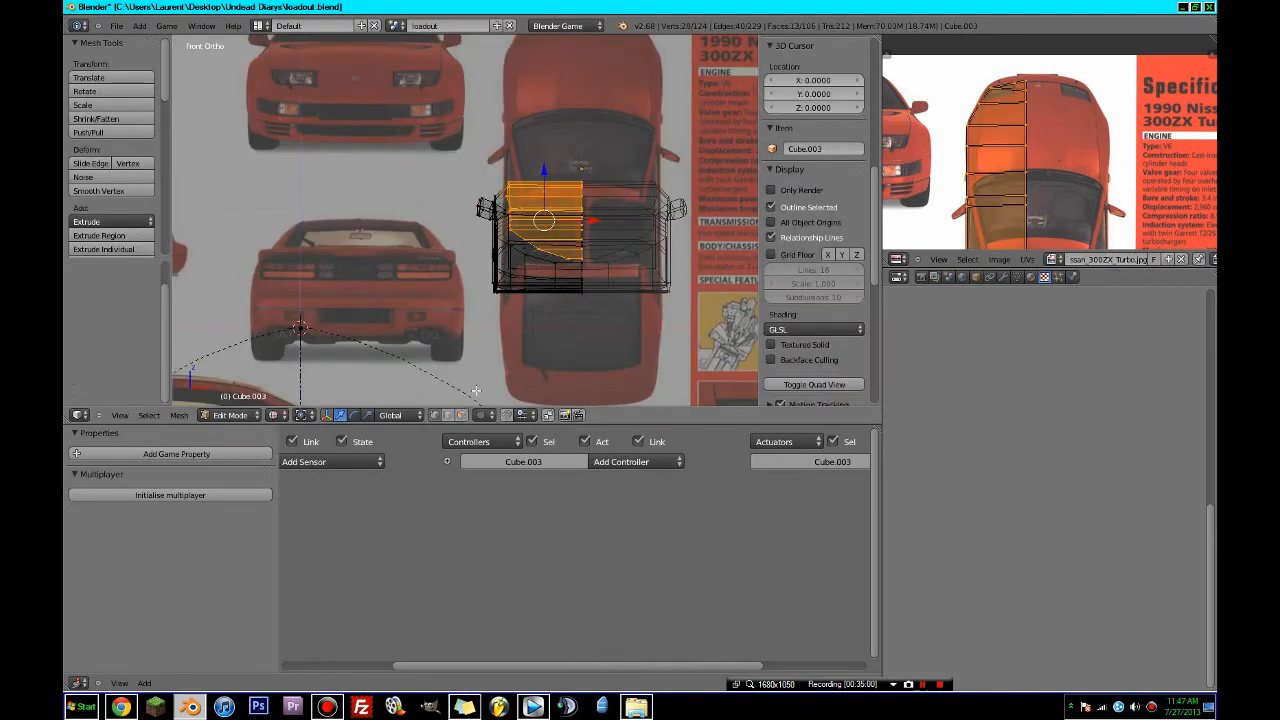
pyautogui.moveTo(476, 391); pyautogui.dragTo(737, 291, button='middle')
pyautogui.keyDown('alt'); pyautogui.rightClick(328, 195); pyautogui.keyUp('alt')
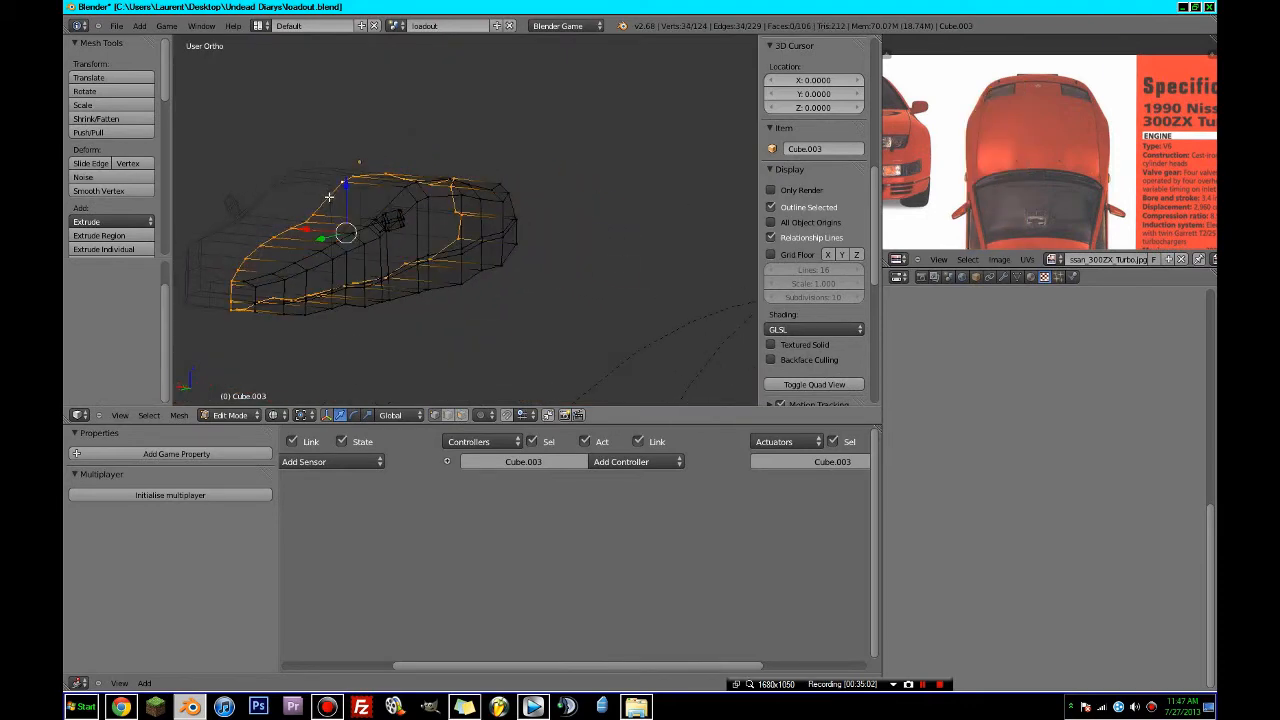
pyautogui.press('KP_1')
pyautogui.moveTo(537, 311); pyautogui.dragTo(661, 285, button='middle')
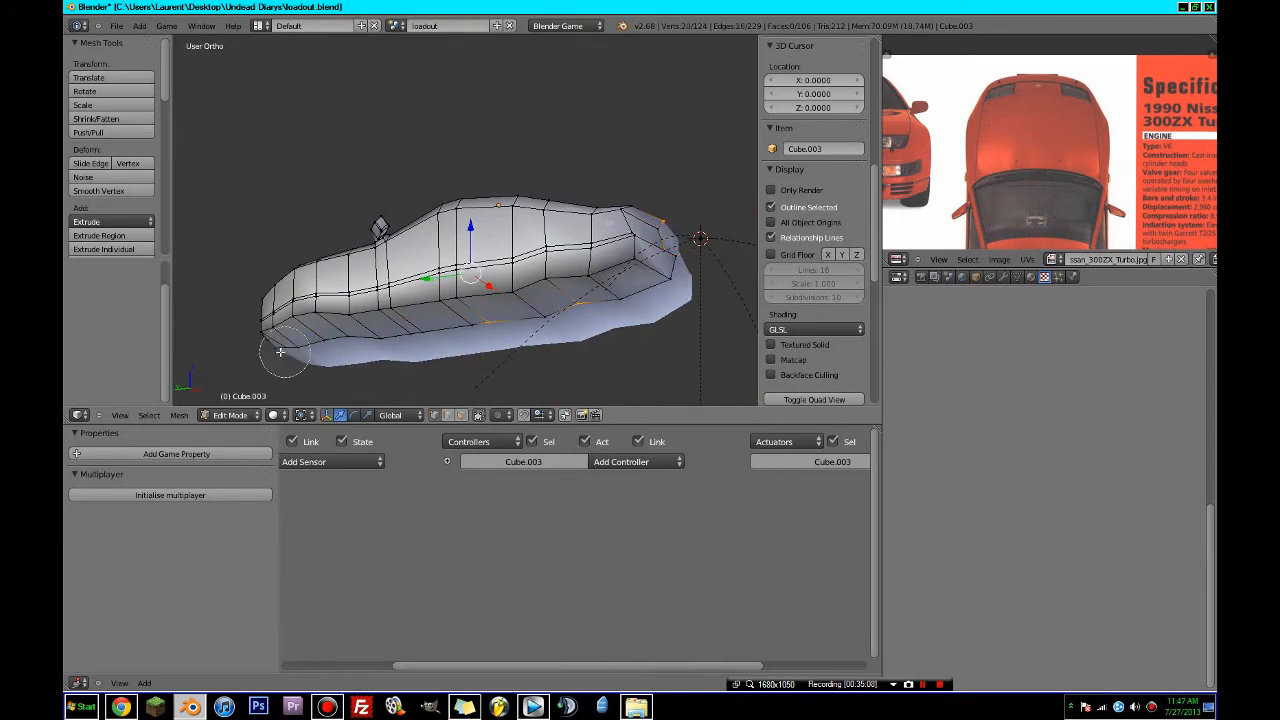
pyautogui.moveTo(280, 352); pyautogui.dragTo(324, 330, button='middle')
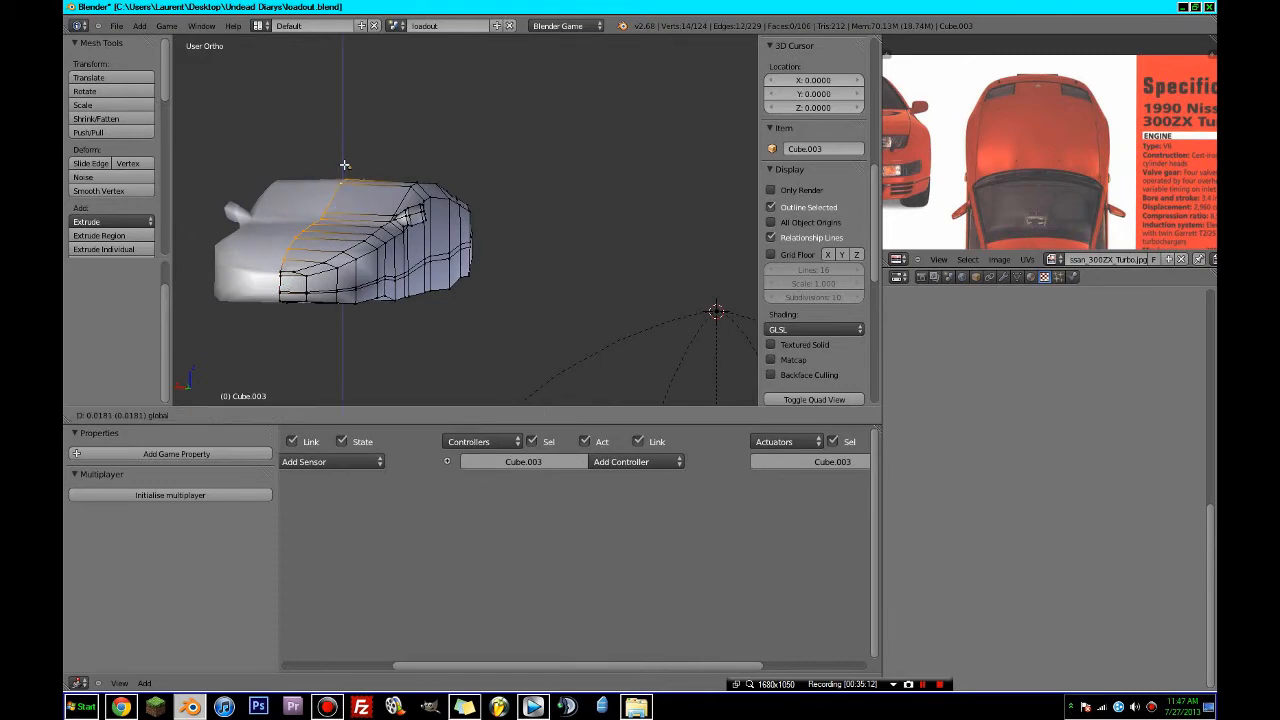
pyautogui.press('Tab')
pyautogui.click(289, 415)
pyautogui.click(306, 356)
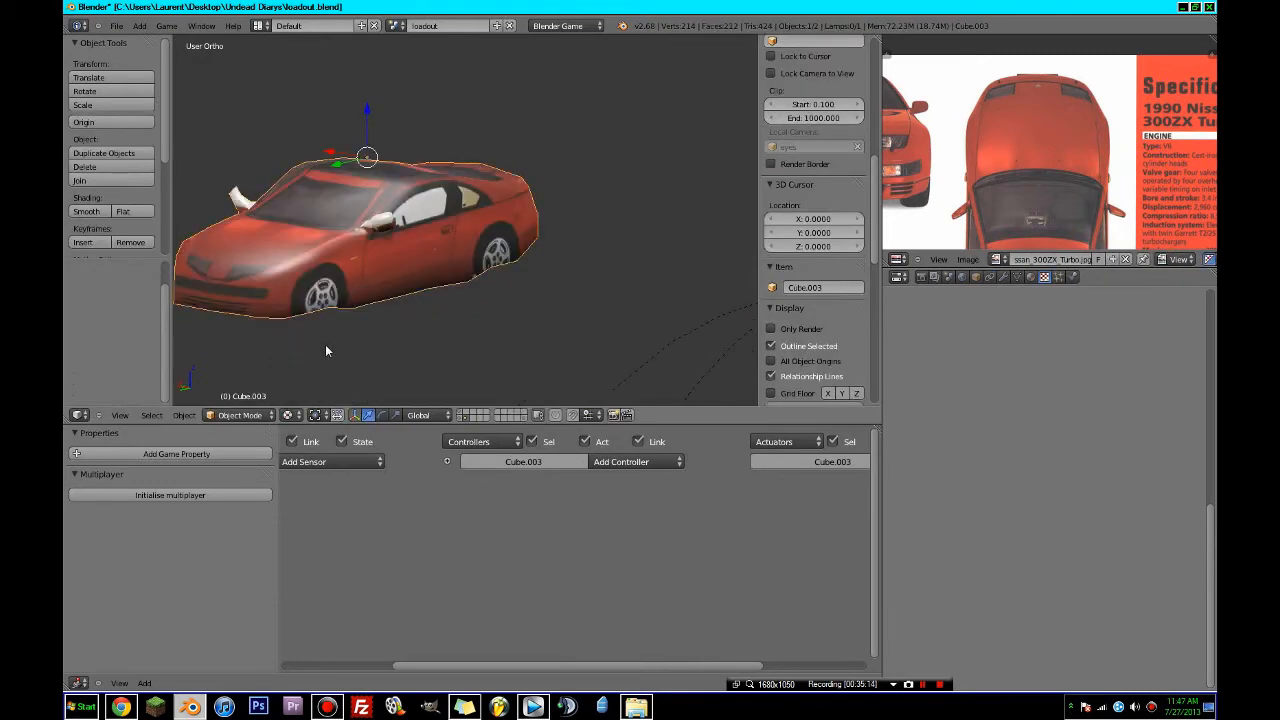
# - Select the underside faces on one half of the car and project their UVs from the bottom view
pyautogui.moveTo(363, 324)
pyautogui.mouseDown(button='middle')
pyautogui.moveTo(459, 289)
pyautogui.moveTo(594, 325)
pyautogui.moveTo(527, 340)
pyautogui.moveTo(317, 306)
pyautogui.moveTo(383, 263)
pyautogui.moveTo(445, 185)
pyautogui.mouseUp(button='middle')
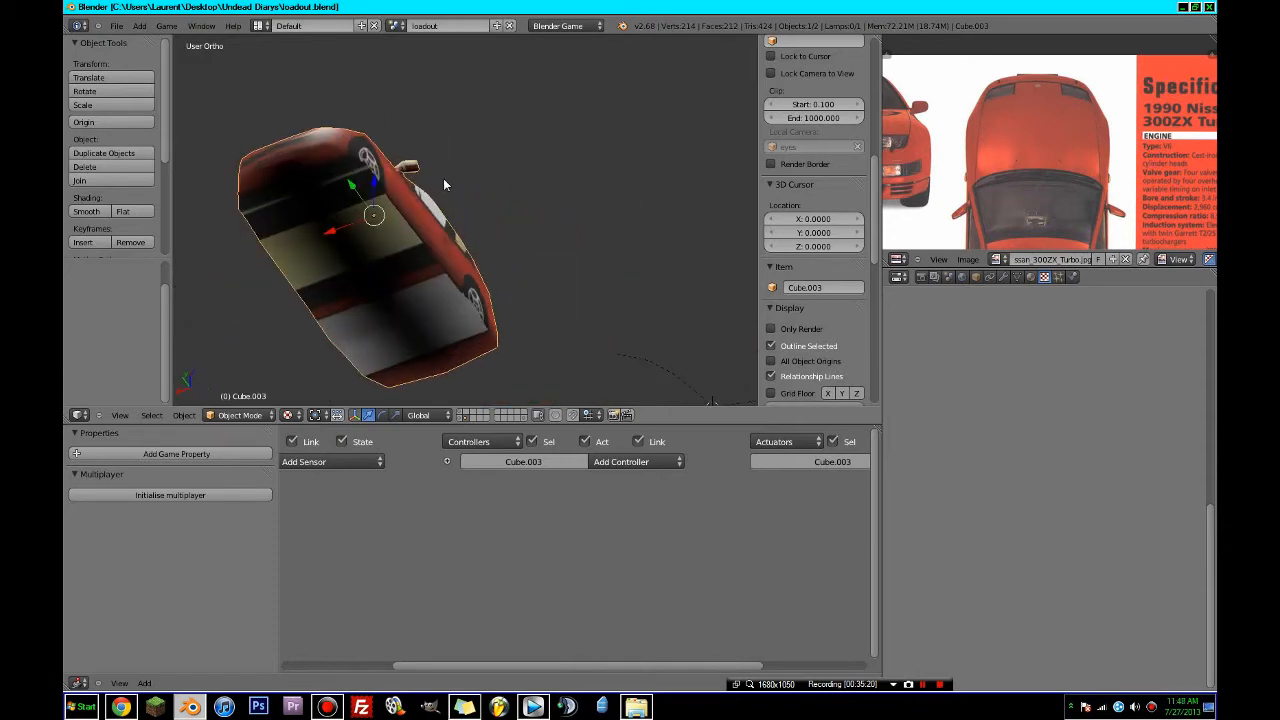
pyautogui.press('ctrl+KP_7')
pyautogui.scroll(-4, 443, 185)
pyautogui.press('Tab')
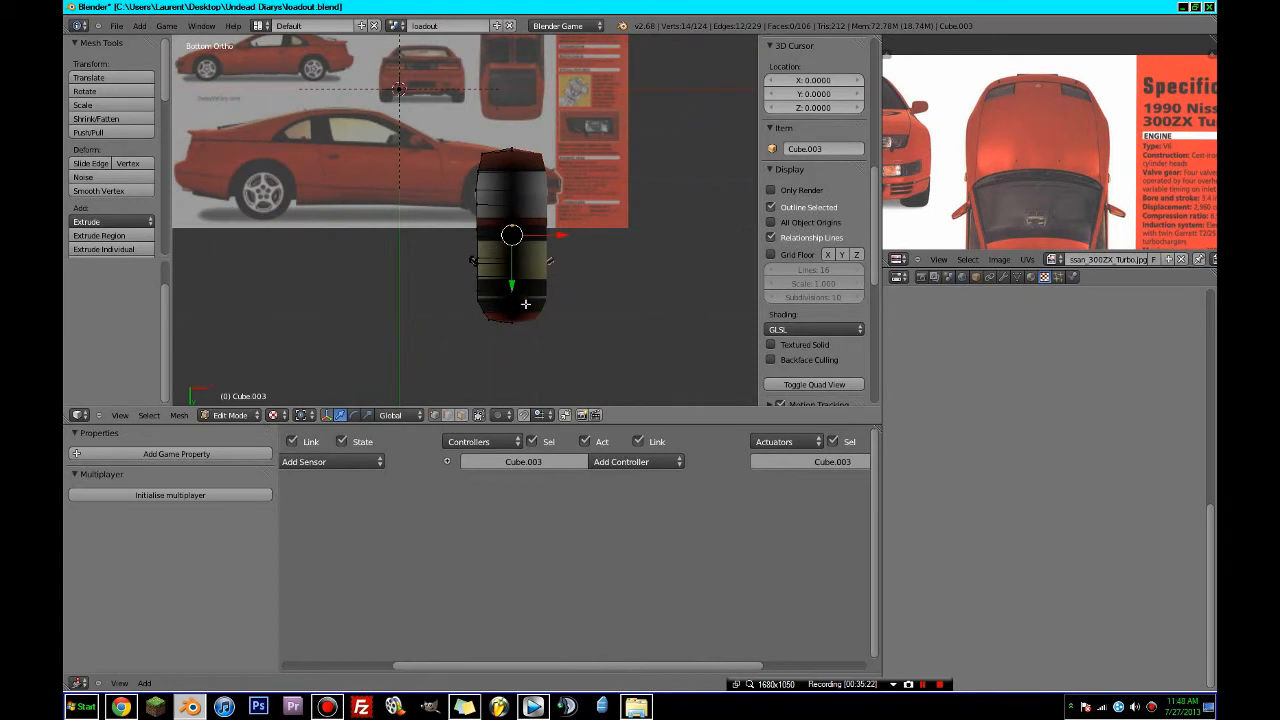
pyautogui.press('a')
pyautogui.press('c')
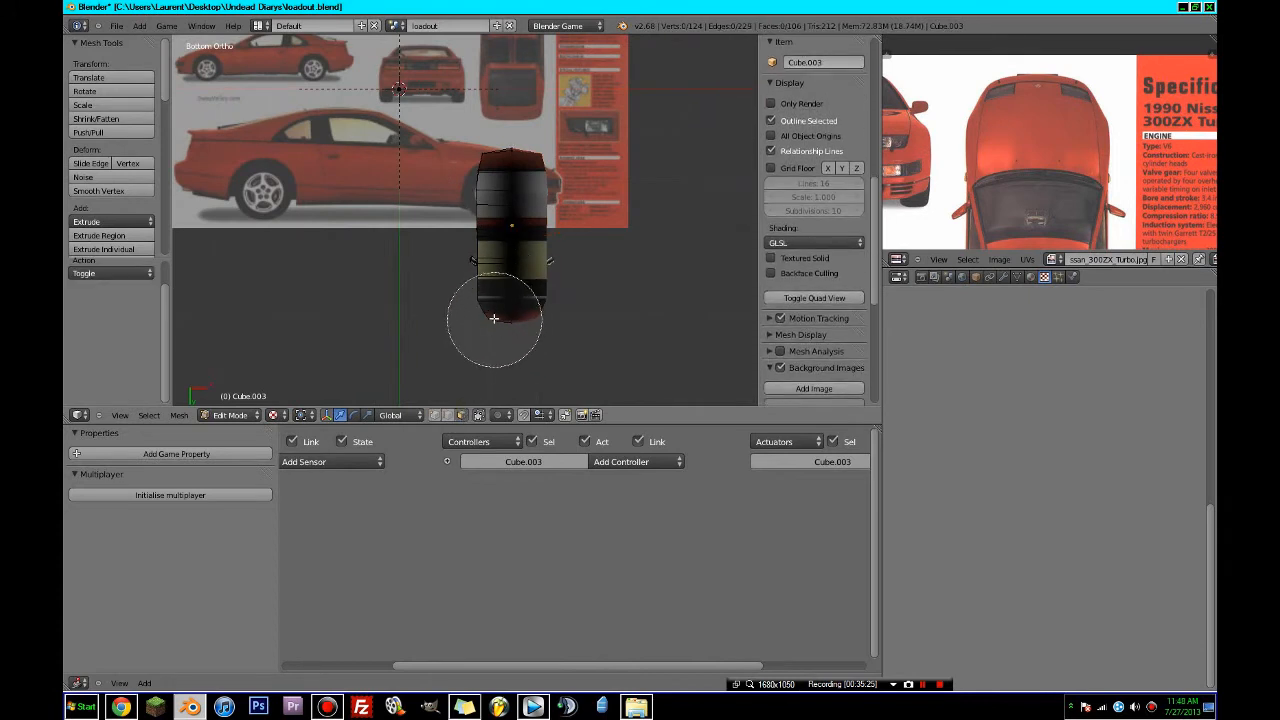
pyautogui.click(495, 292)
pyautogui.moveTo(511, 294); pyautogui.dragTo(511, 198)
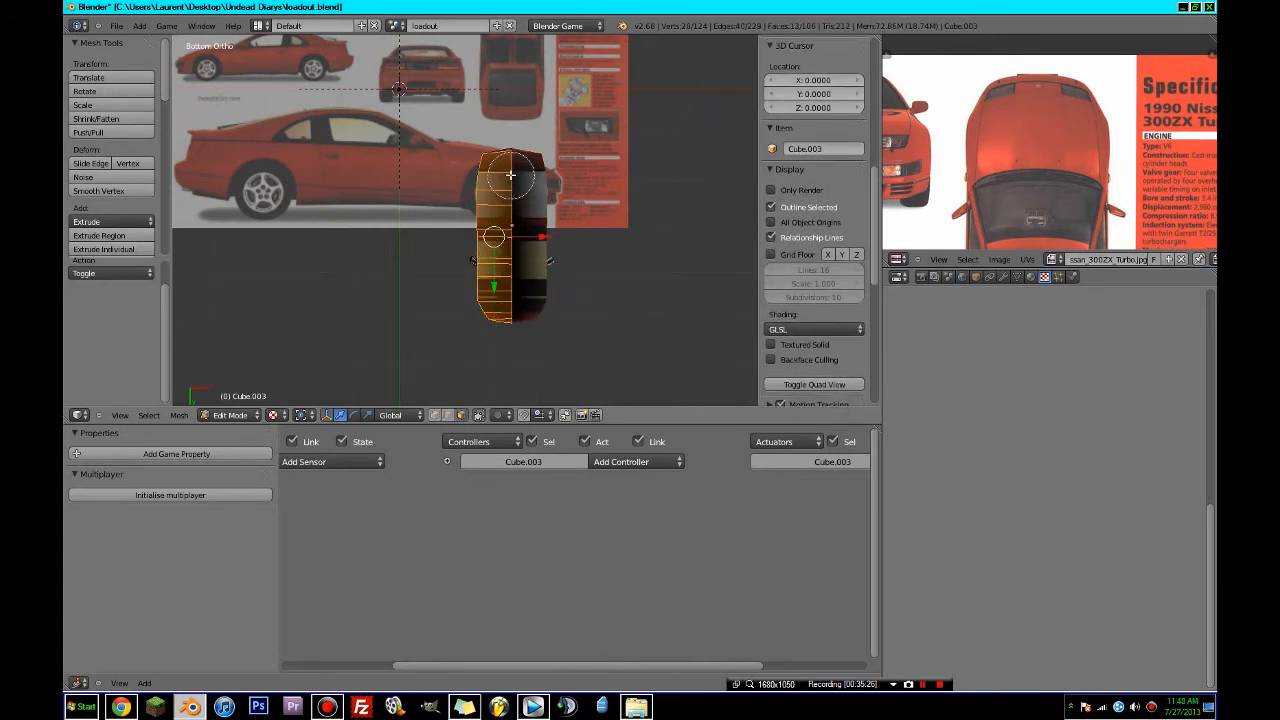
pyautogui.press('u')
pyautogui.click(540, 291)
# - Scale the underside UVs by 0.615 and move them onto the dark rear window of the top-view car
pyautogui.scroll(-6, 988, 148)
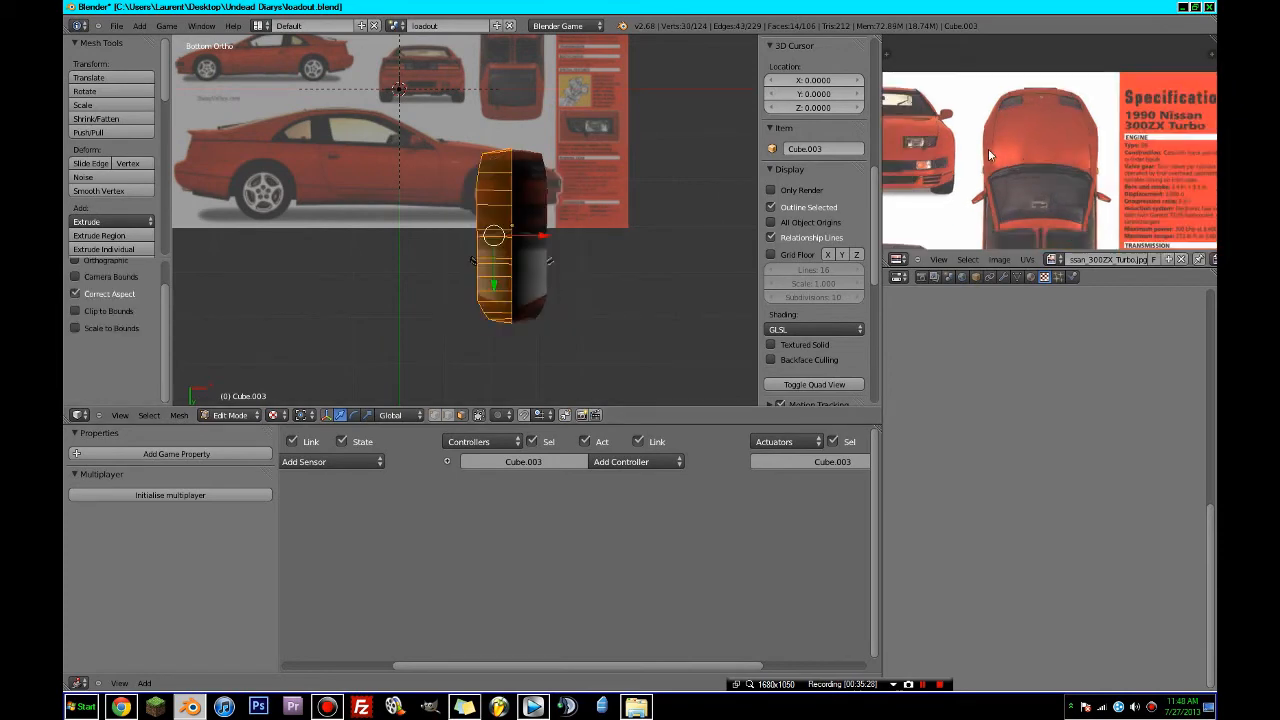
pyautogui.scroll(-4, 819, 212)
pyautogui.scroll(-1, 940, 205)
pyautogui.scroll(3, 1036, 221)
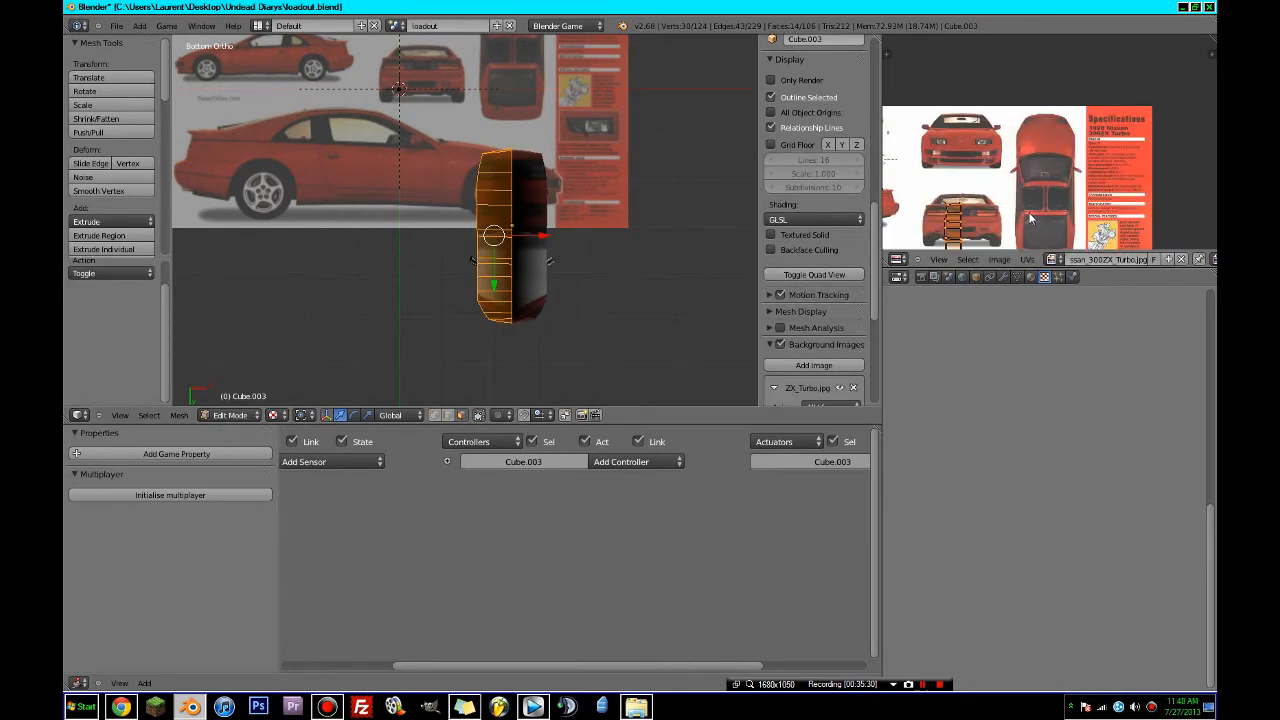
pyautogui.moveTo(1025, 212); pyautogui.dragTo(1050, 132, button='middle')
pyautogui.press('s')
pyautogui.click(1045, 158)
pyautogui.press('g')
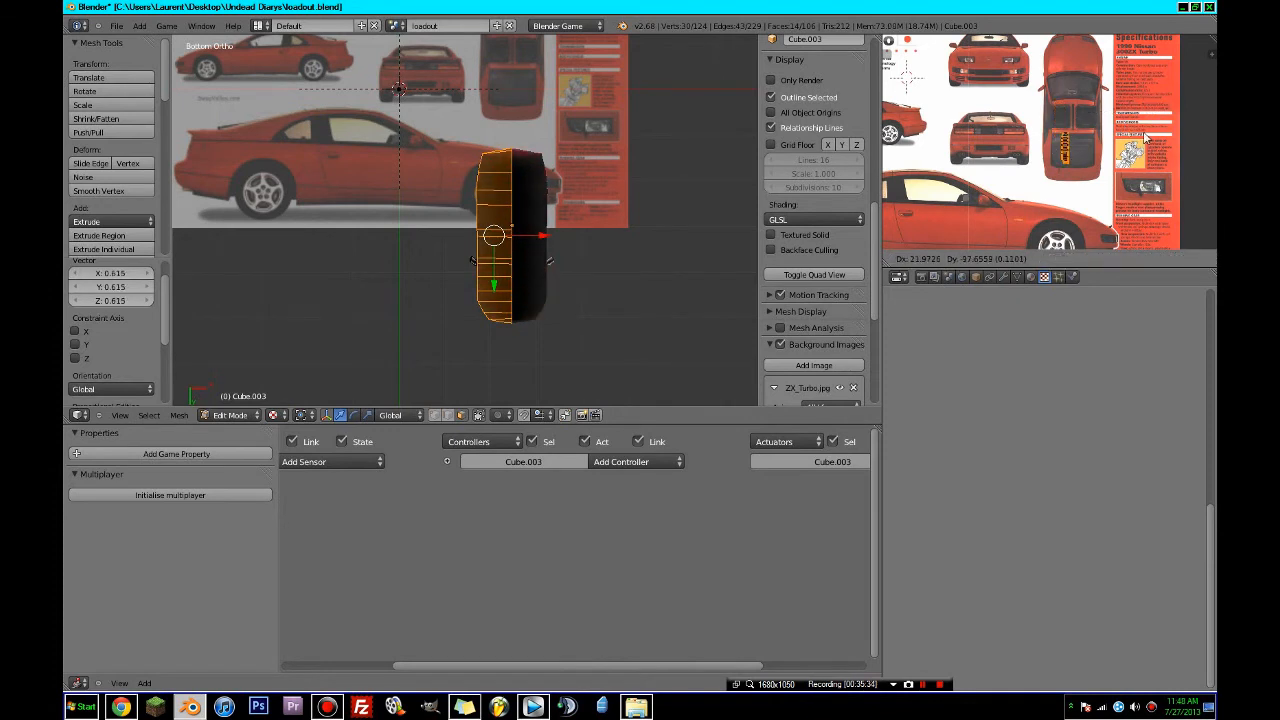
pyautogui.click(1062, 150)
# - Select the rear-end faces on one half of the car from the front orthographic view
pyautogui.press('Tab')
pyautogui.moveTo(506, 160); pyautogui.dragTo(517, 297, button='middle')
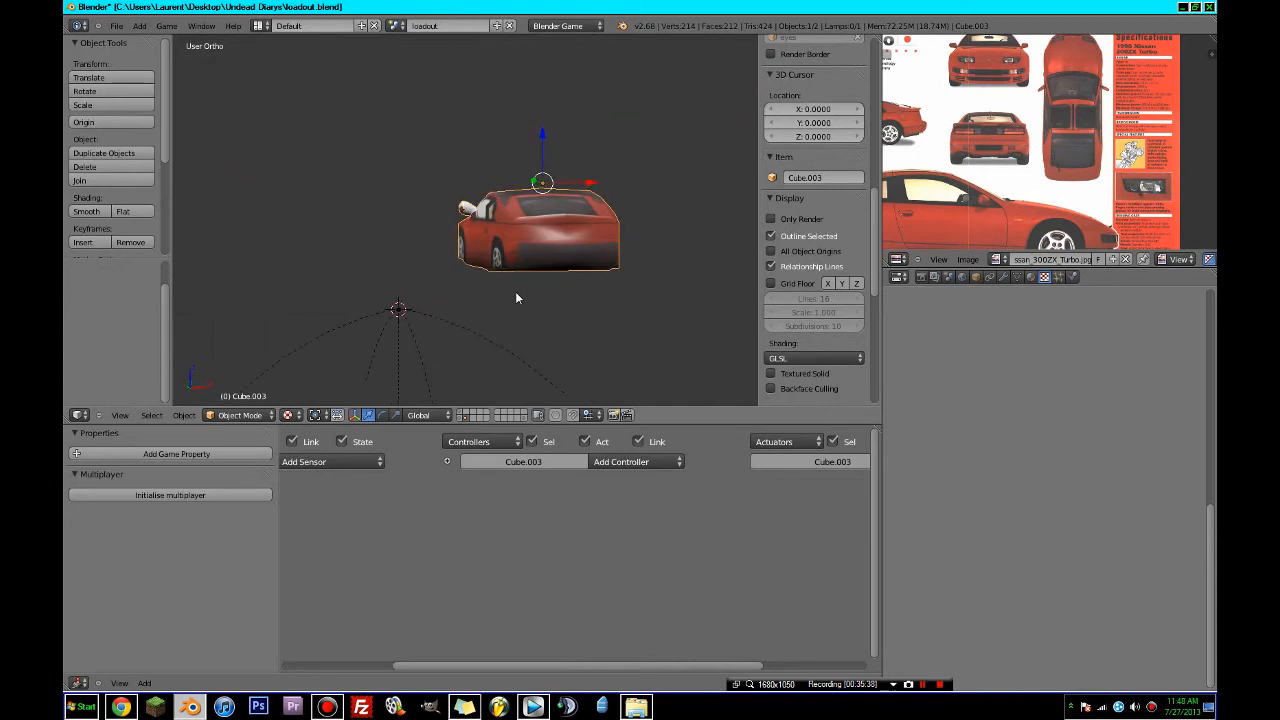
pyautogui.press('KP_1')
pyautogui.press('Tab')
pyautogui.scroll(3, 516, 292)
pyautogui.press('a')
pyautogui.press('c')
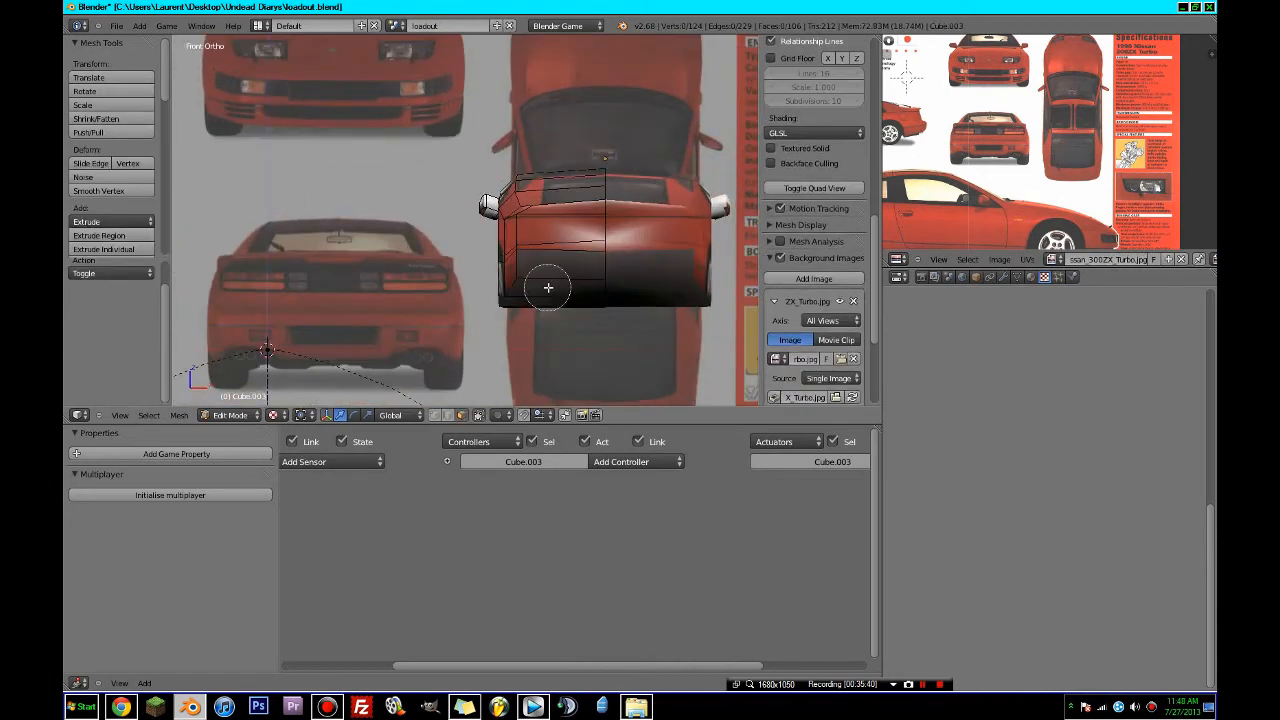
pyautogui.click(551, 286)
pyautogui.press('c')
pyautogui.moveTo(562, 277); pyautogui.dragTo(565, 257)
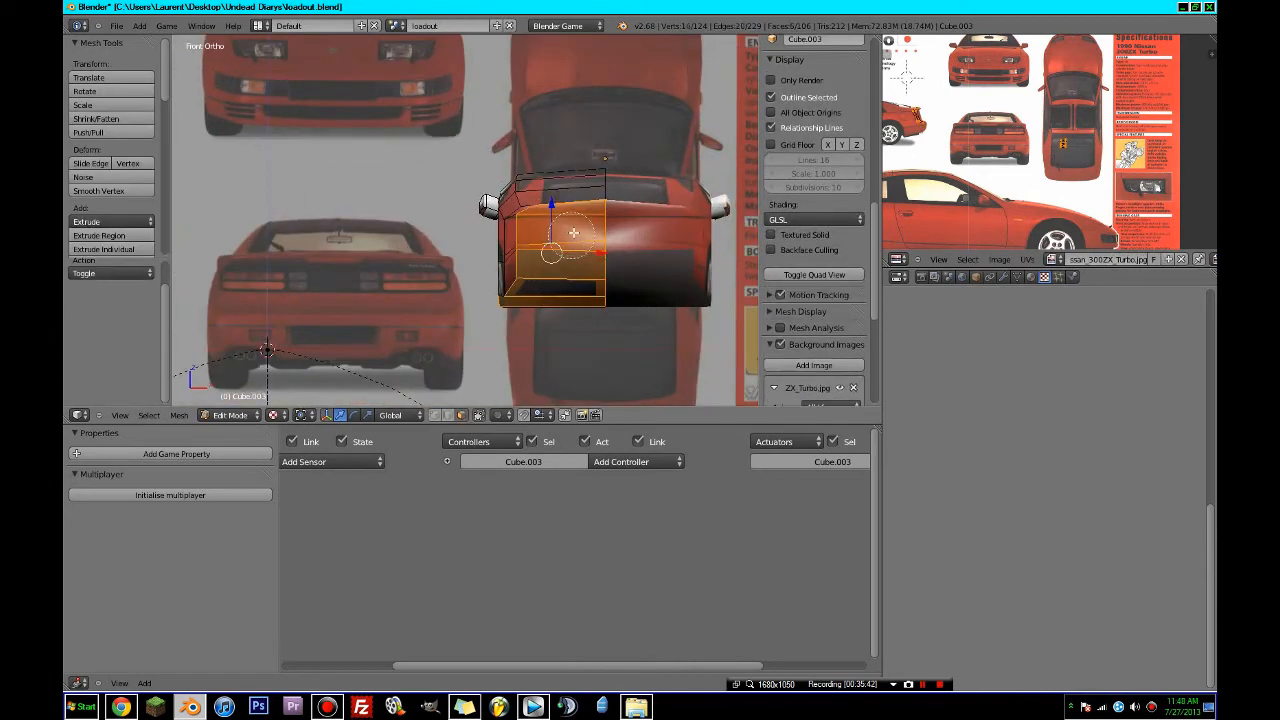
# - Project the rear-face UVs from view and move them -0.131 along X and 0.131 along Y onto the rear-view car
pyautogui.scroll(-3, 983, 187)
pyautogui.press('u')
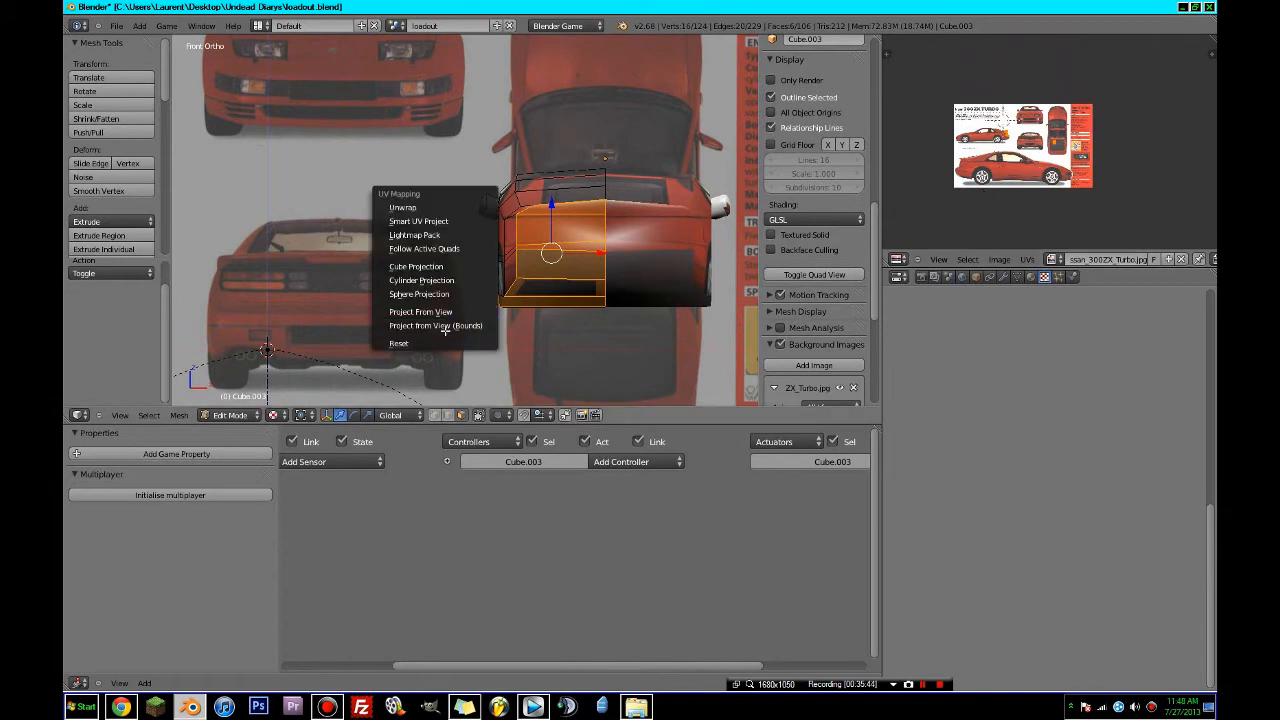
pyautogui.click(443, 312)
pyautogui.press('g')
pyautogui.click(1074, 153)
pyautogui.scroll(8, 978, 138)
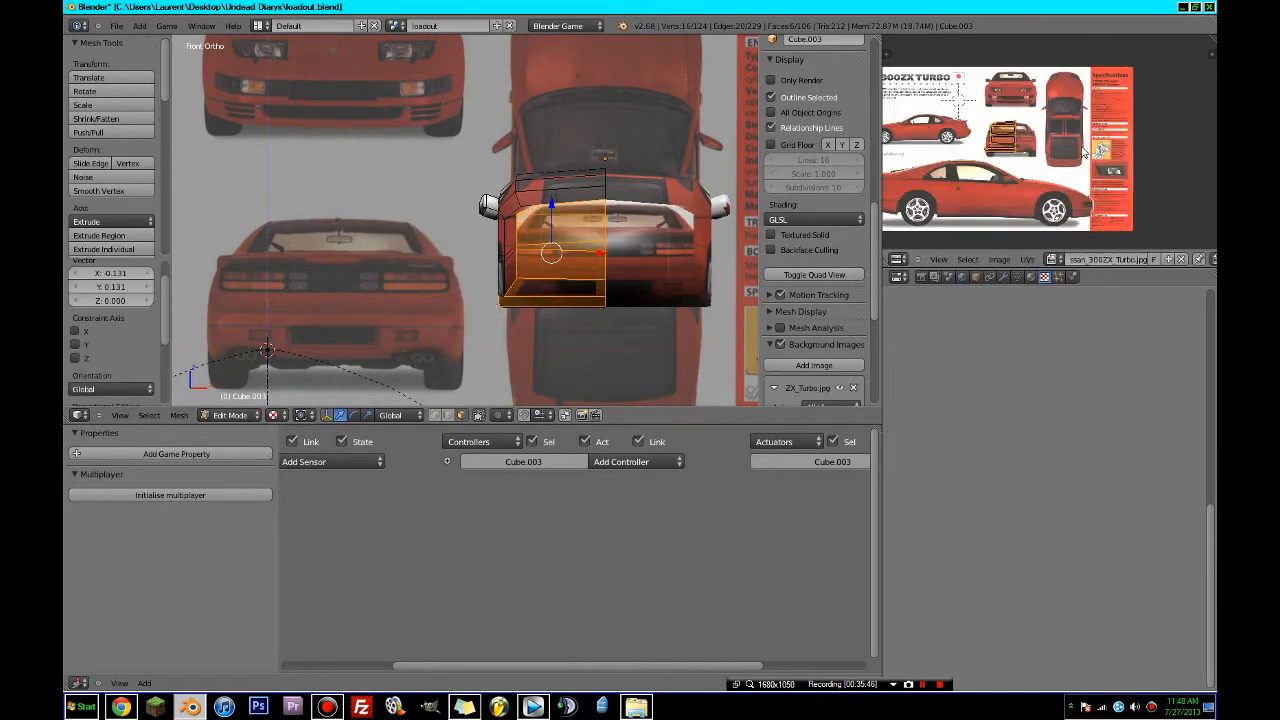
# - Try to scale the rear-face UVs by 0.798 and reposition them on the rear-view car
pyautogui.scroll(4, 1074, 147)
pyautogui.press('s')
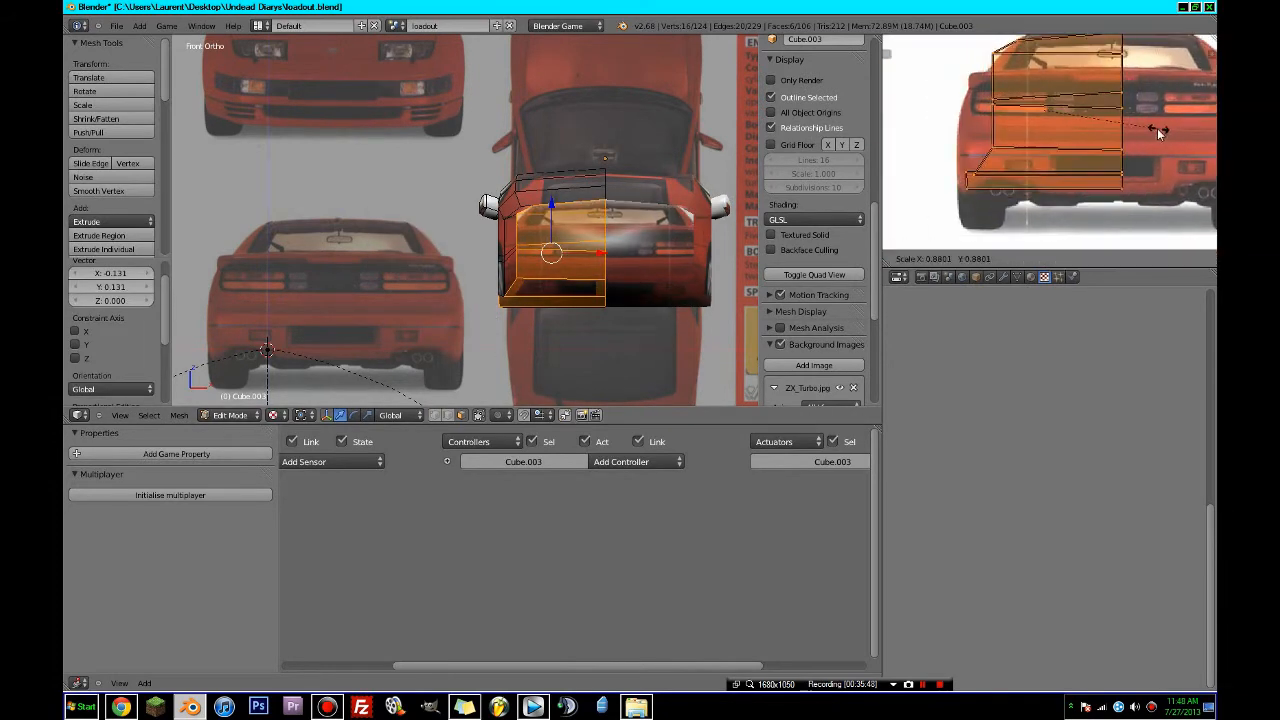
pyautogui.click(1124, 145)
pyautogui.scroll(-1, 1124, 145)
pyautogui.press('g')
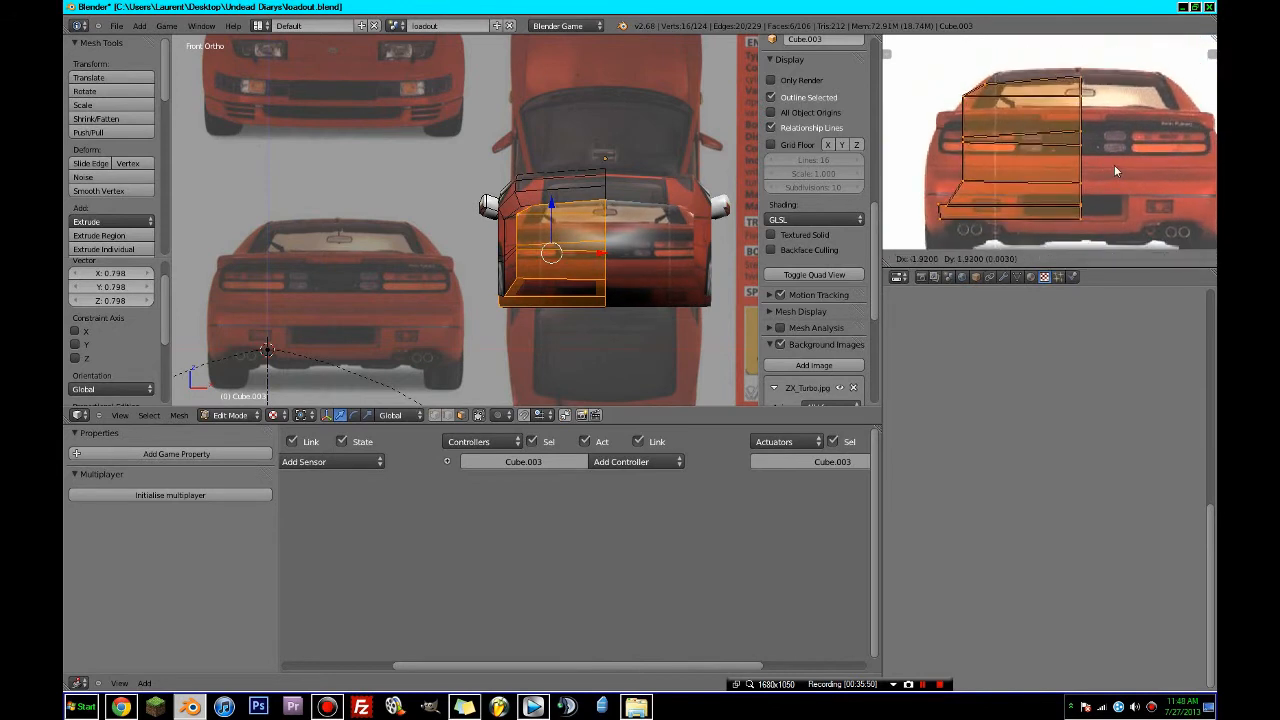
pyautogui.rightClick(1115, 166)
pyautogui.hotkey('ctrl', 'z')
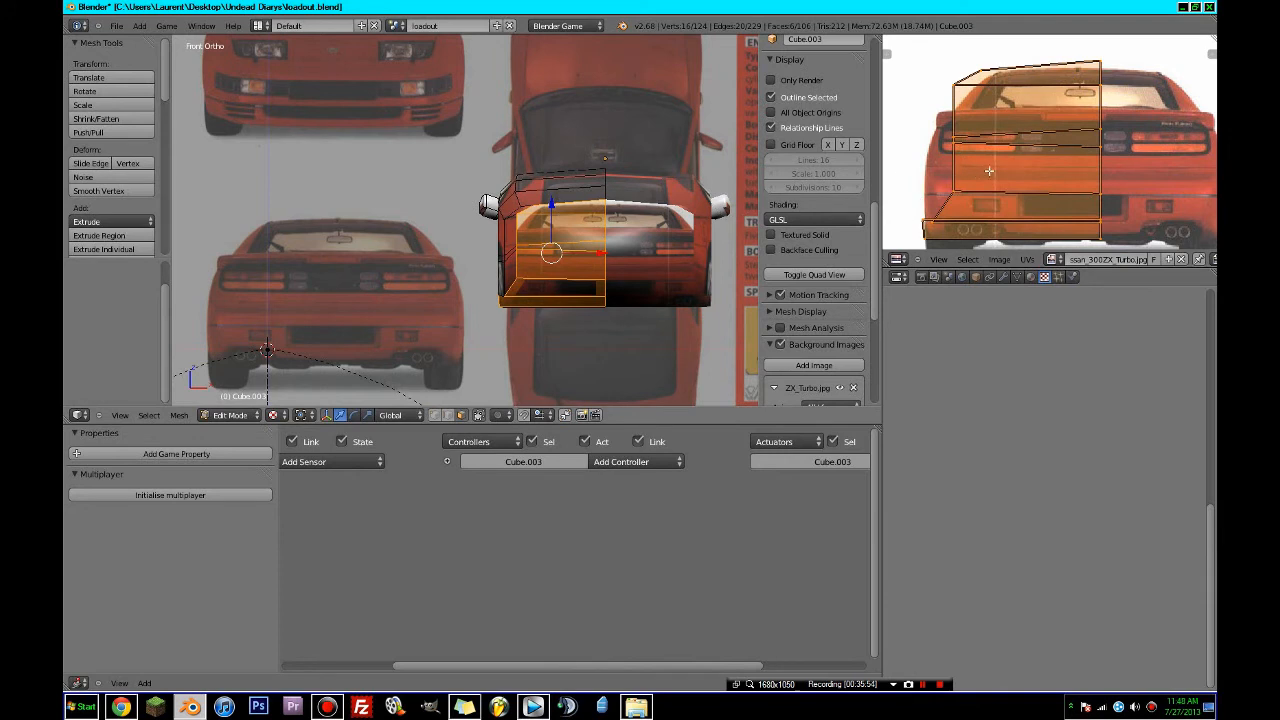
# - Scale the rear-face UVs by 0.680 and move them -0.017 along X and -0.025 along Y below the rear window
pyautogui.press('s')
pyautogui.click(1133, 124)
pyautogui.press('g')
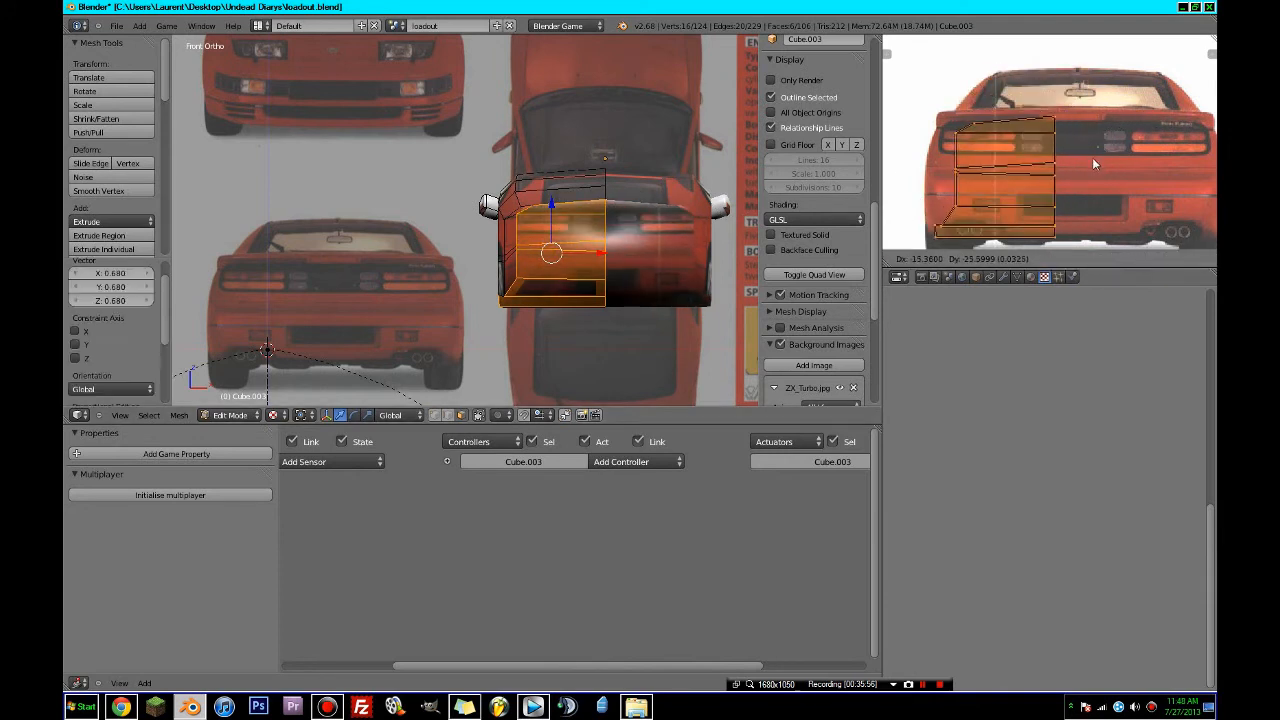
pyautogui.click(1093, 153)
# - Scale the rear-face UVs by 0.950 and move them outward to cover the tail light of the rear-view car
pyautogui.press('s')
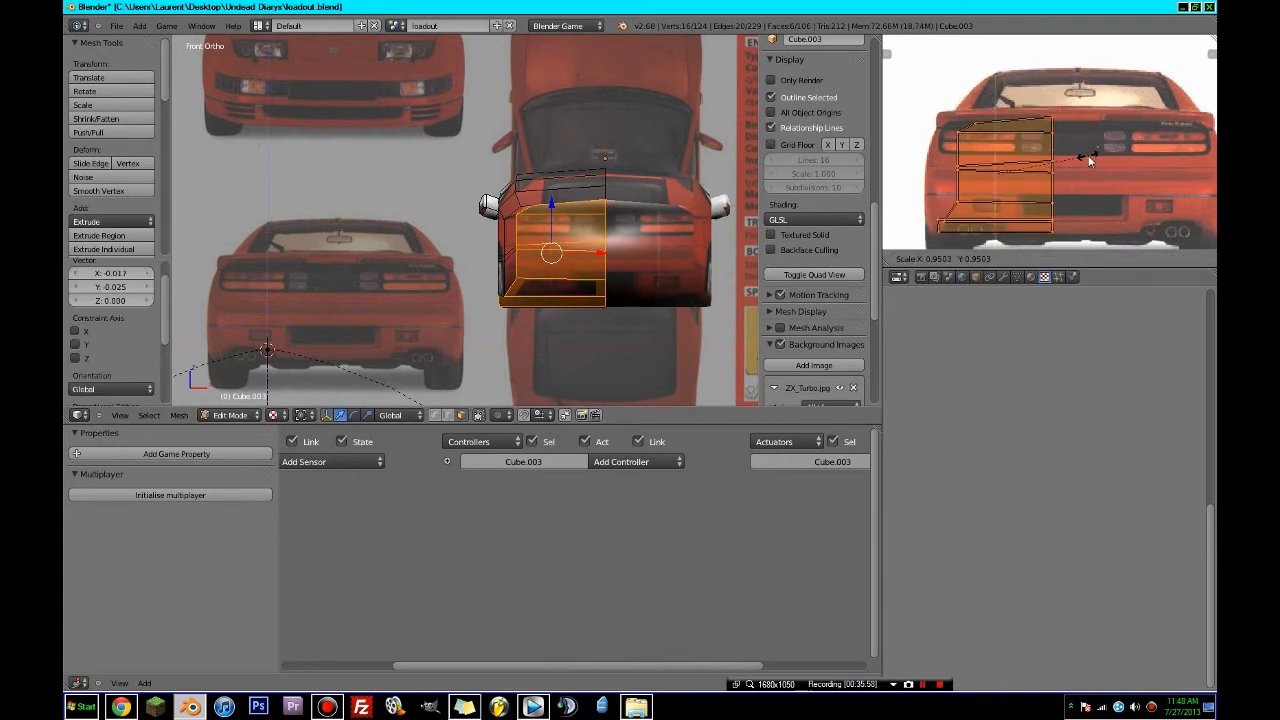
pyautogui.click(1088, 155)
pyautogui.press('g')
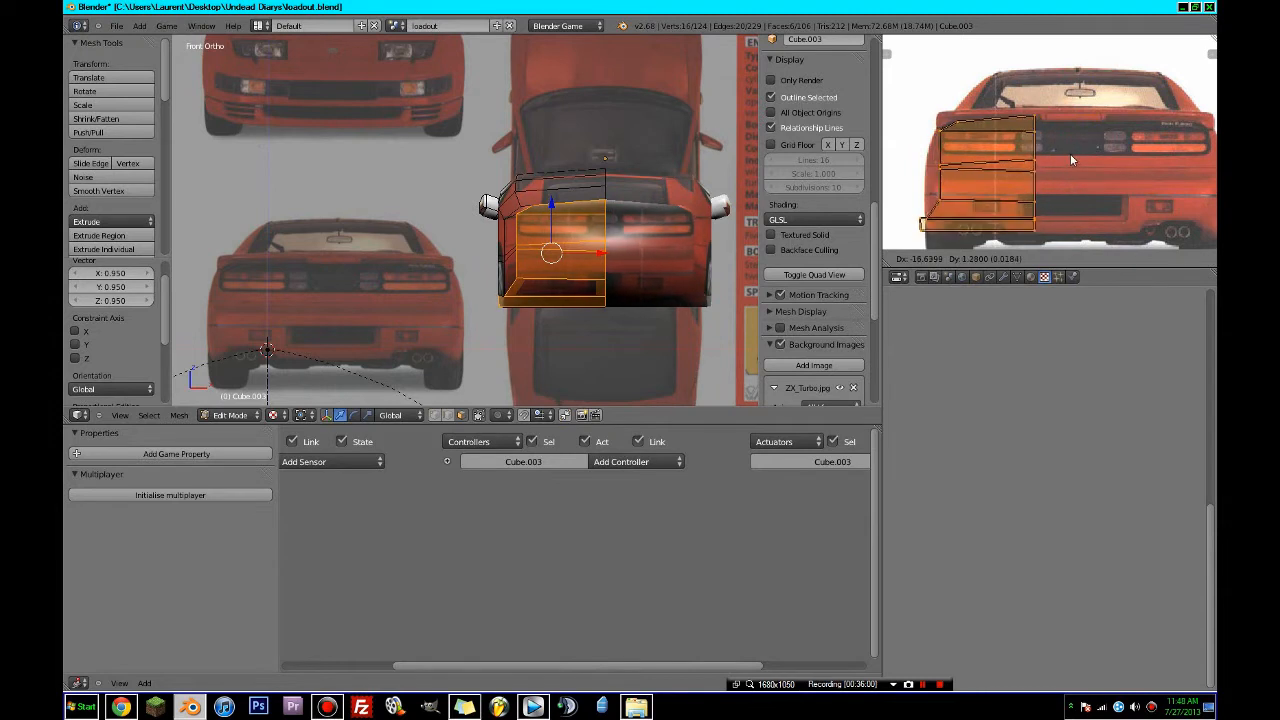
pyautogui.click(1068, 154)
# - Move the lower outer corner UVs of the rear faces inward onto the bumper in the image
pyautogui.press('a')
pyautogui.press('c')
pyautogui.click(912, 221)
pyautogui.rightClick(911, 224)
pyautogui.press('g')
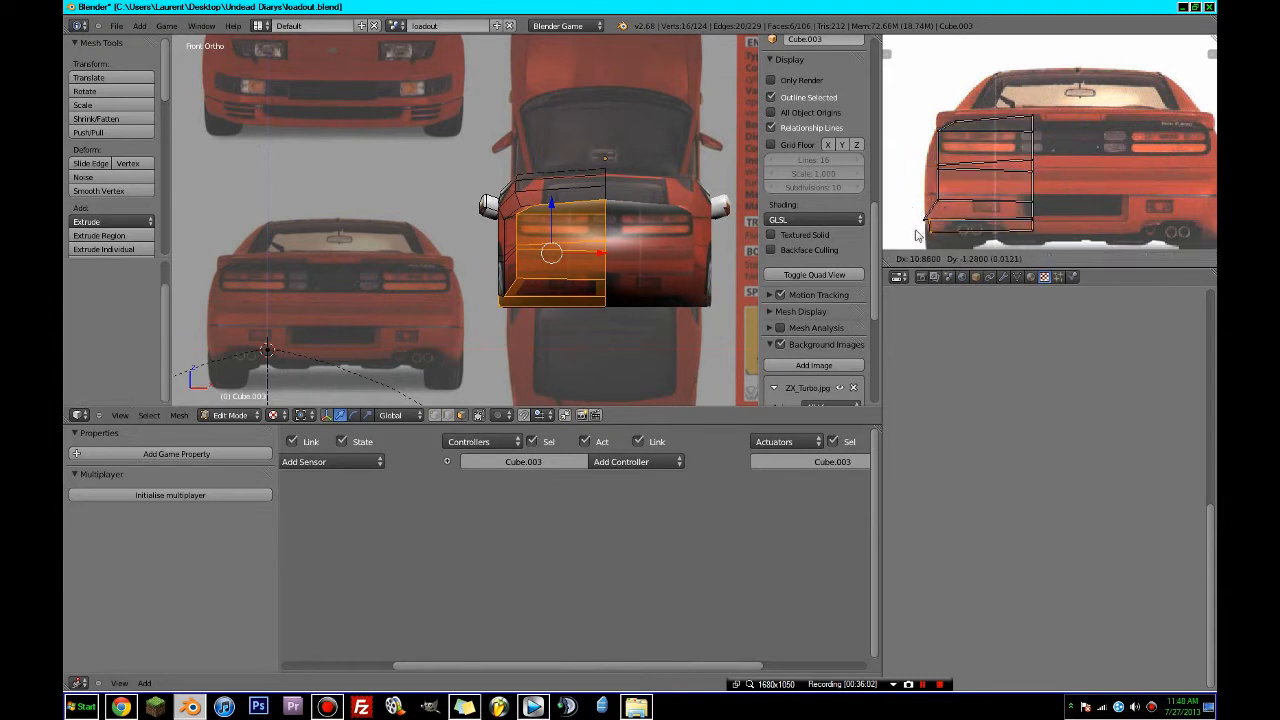
pyautogui.click(913, 232)
pyautogui.press('a')
pyautogui.press('c')
pyautogui.click(926, 228)
# - Inspect the textured car from the side, the back view and above
pyautogui.press('Tab')
pyautogui.moveTo(585, 216); pyautogui.dragTo(496, 223, button='middle')
pyautogui.press('KP_1')
pyautogui.press('KP_3')
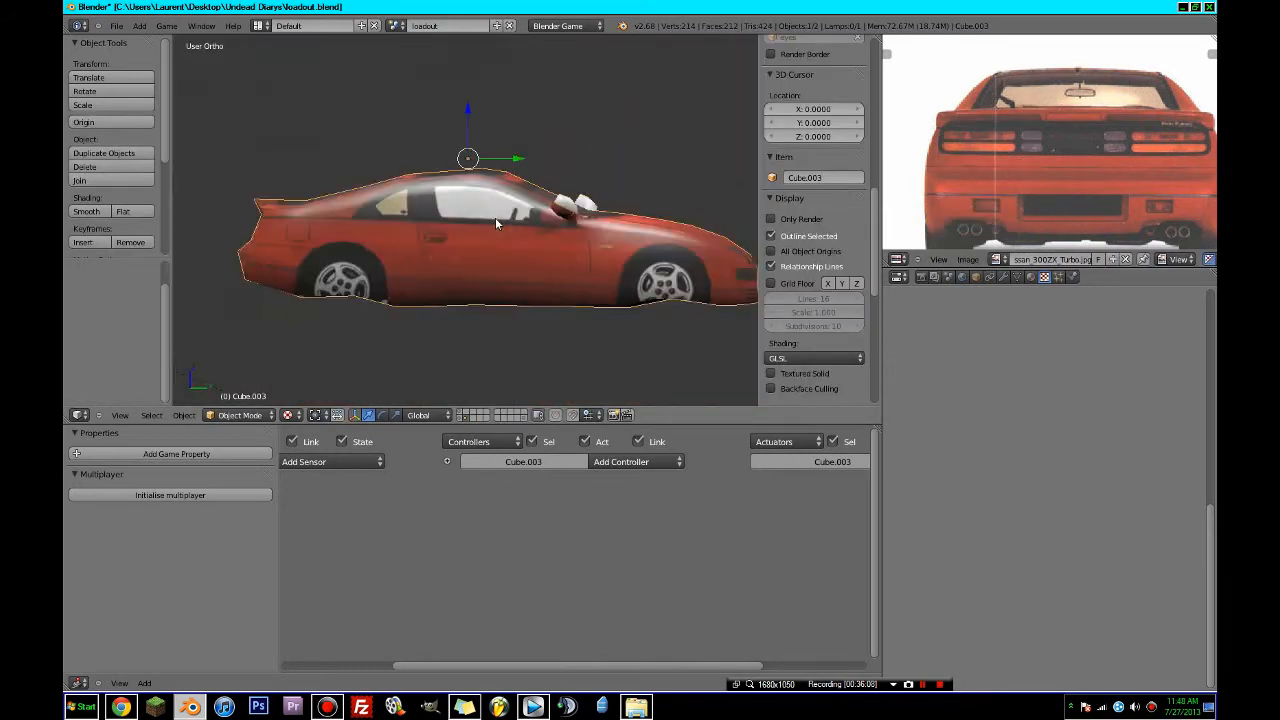
pyautogui.press('ctrl+KP_1')
pyautogui.scroll(-1, 470, 210)
pyautogui.press('Tab')
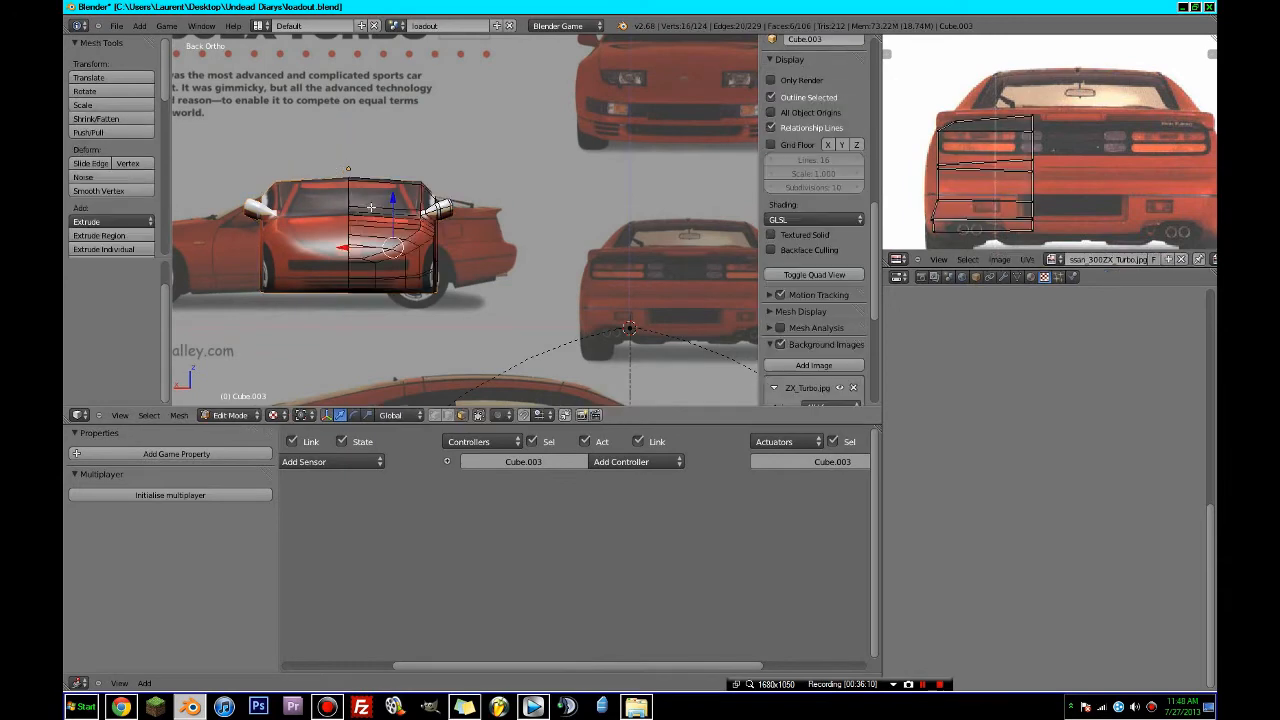
pyautogui.moveTo(370, 207)
pyautogui.mouseDown(button='middle')
pyautogui.moveTo(321, 219)
pyautogui.moveTo(321, 245)
pyautogui.moveTo(281, 280)
pyautogui.moveTo(349, 212)
pyautogui.moveTo(490, 194)
pyautogui.moveTo(463, 257)
pyautogui.mouseUp(button='middle')
pyautogui.press('Tab')
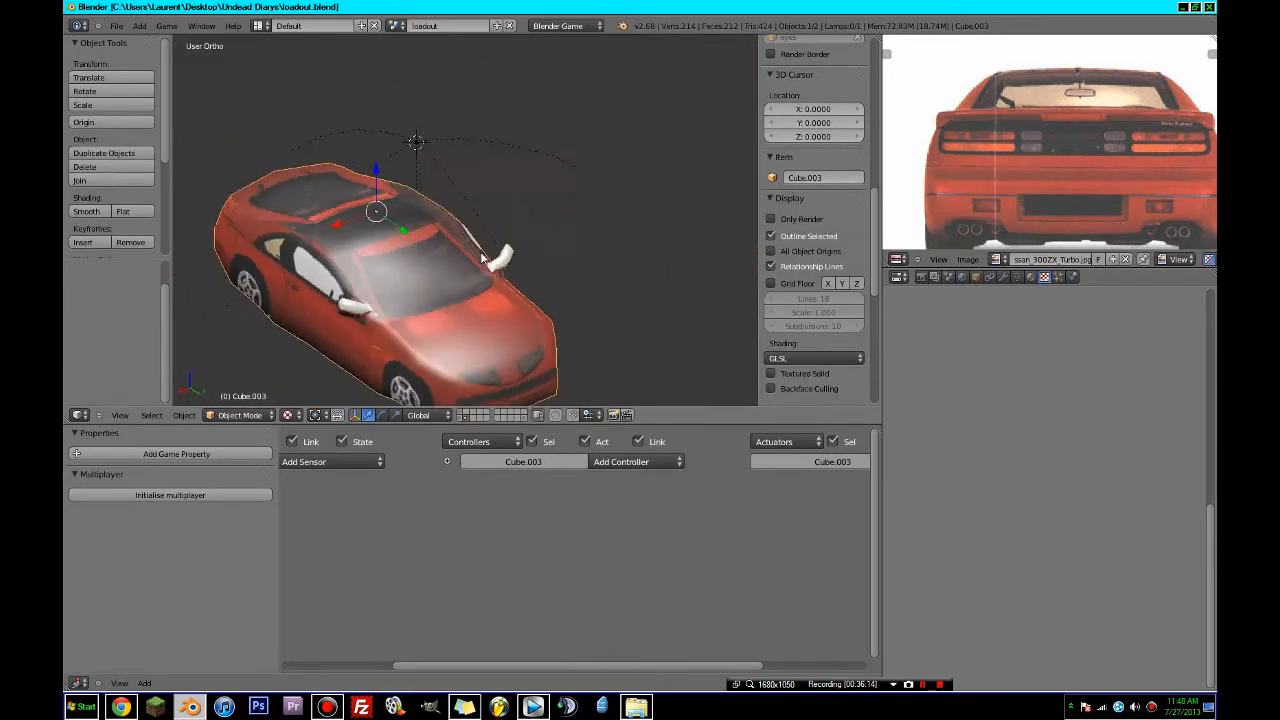
# - Select all the faces of the side mirror and unwrap them with Smart UV Project at a 66.00 angle limit
pyautogui.press('Tab')
pyautogui.scroll(4, 463, 257)
pyautogui.press('z')
pyautogui.scroll(2, 496, 279)
pyautogui.moveTo(503, 308); pyautogui.dragTo(566, 316, button='middle')
pyautogui.press('a')
pyautogui.press('c')
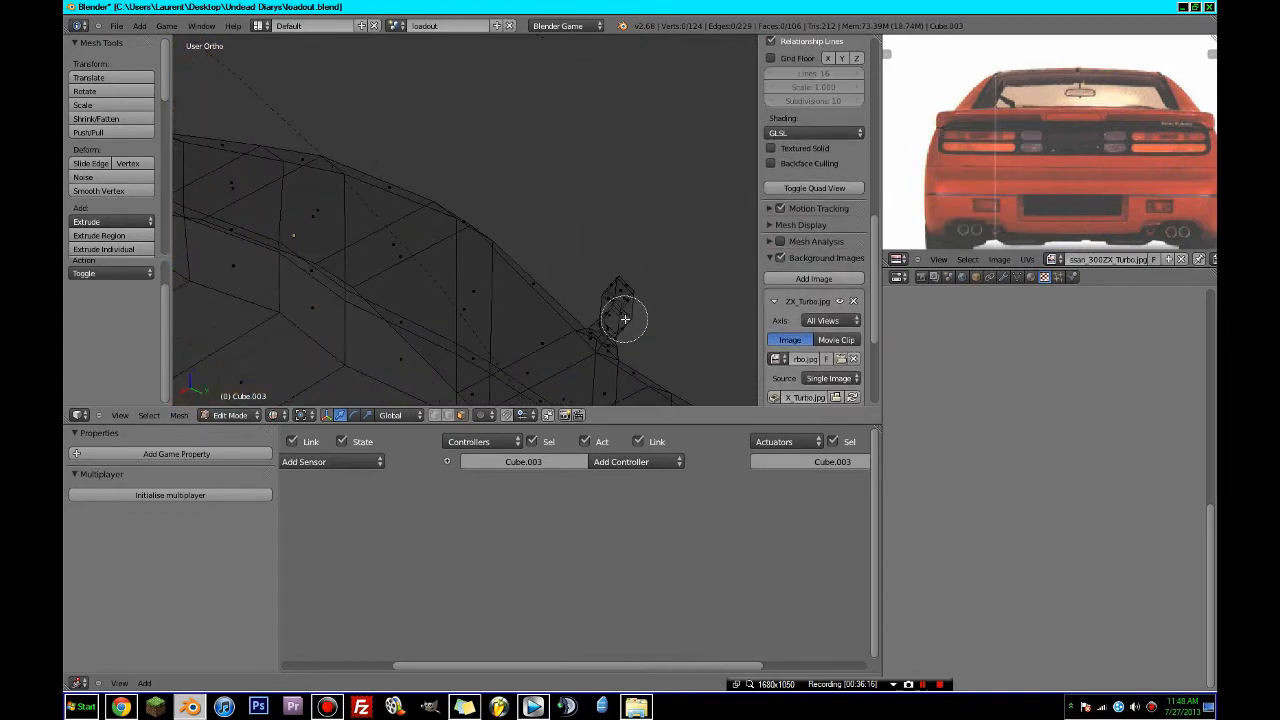
pyautogui.moveTo(623, 317); pyautogui.dragTo(599, 293)
pyautogui.press('z')
pyautogui.moveTo(608, 298)
pyautogui.mouseDown(button='middle')
pyautogui.moveTo(489, 229)
pyautogui.moveTo(256, 198)
pyautogui.mouseUp(button='middle')
pyautogui.moveTo(352, 240); pyautogui.dragTo(463, 302, button='middle')
pyautogui.press('u')
pyautogui.click(435, 213)
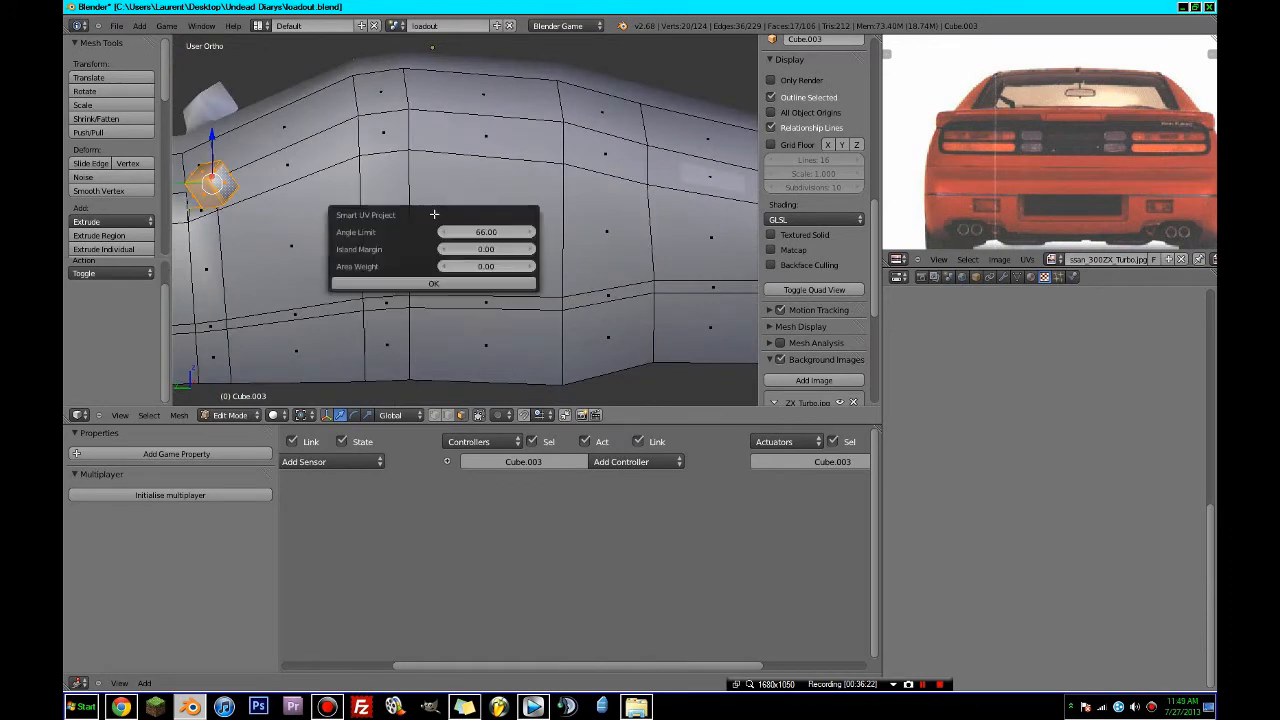
pyautogui.click(433, 283)
# - Shrink the mirror UVs onto the red door of the large side-view car and show the model textured
pyautogui.scroll(-5, 1100, 150)
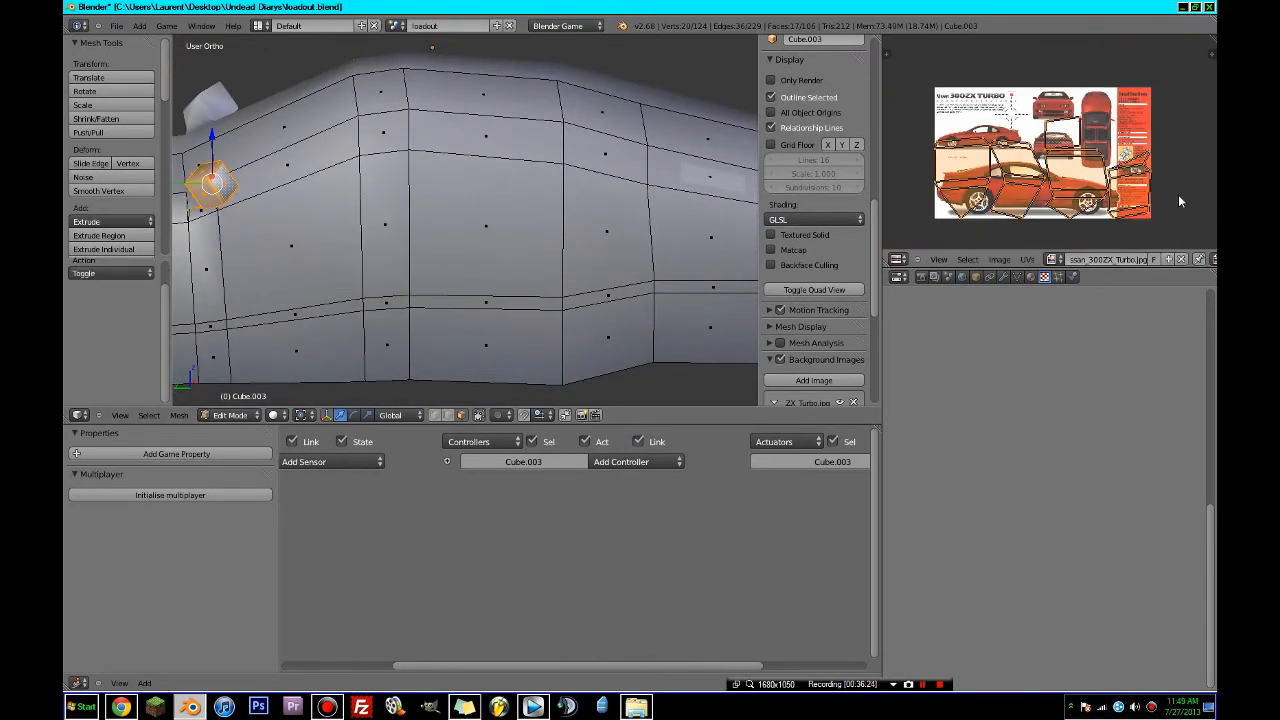
pyautogui.press('s')
pyautogui.click(1070, 184)
pyautogui.press('g')
pyautogui.click(1063, 210)
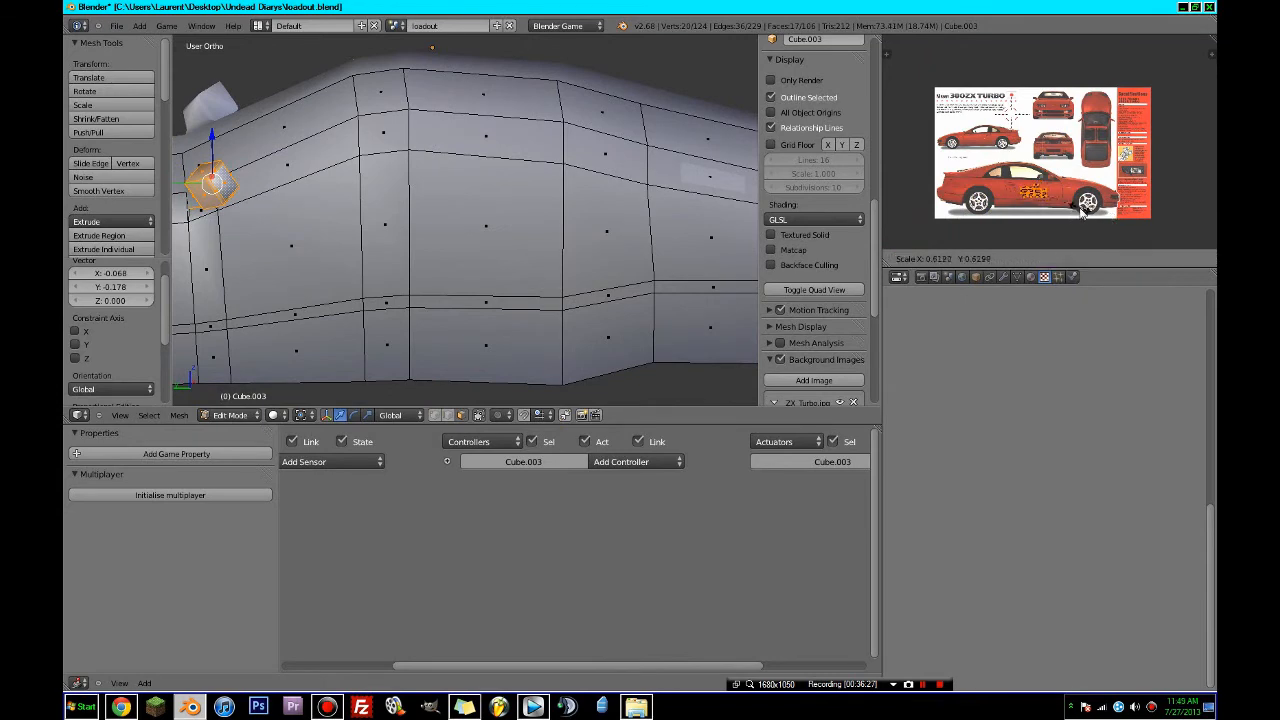
pyautogui.press('Tab')
pyautogui.click(287, 415)
pyautogui.click(315, 360)
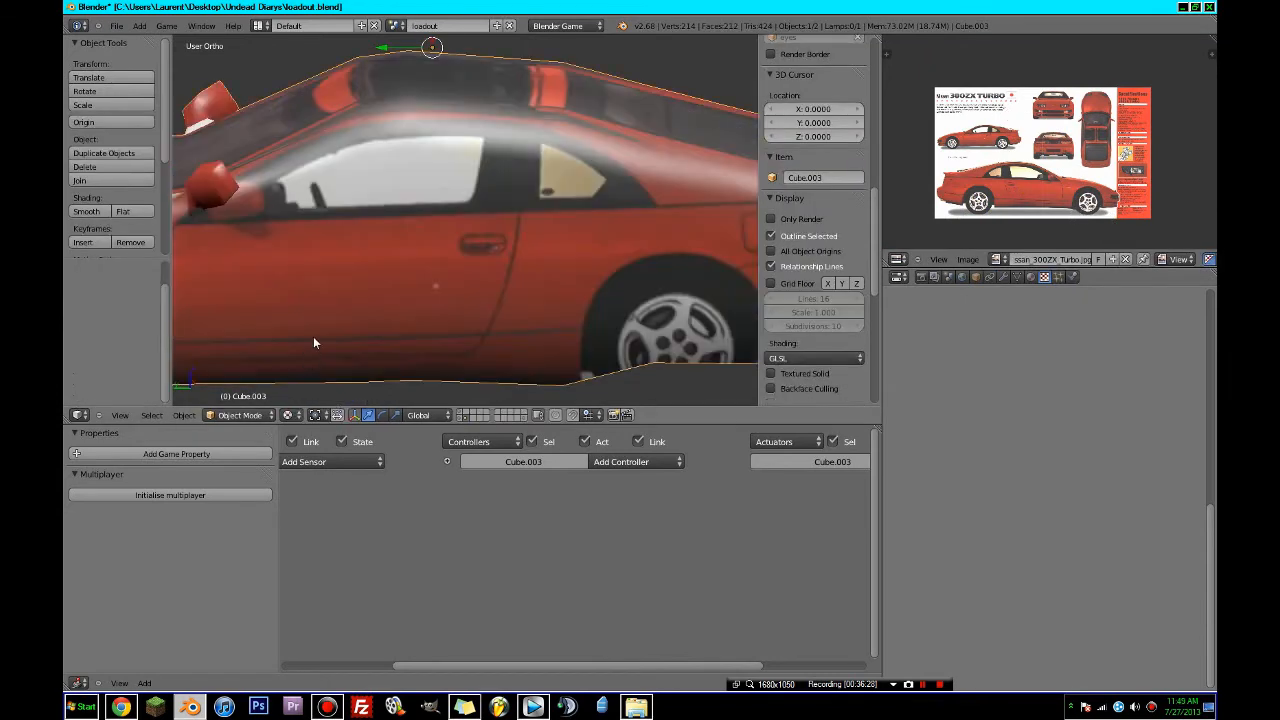
# - Move the UVs of the white face at the mirror's base onto the red door in the image and save the file
pyautogui.moveTo(313, 336)
pyautogui.mouseDown(button='middle')
pyautogui.moveTo(502, 294)
pyautogui.moveTo(570, 304)
pyautogui.moveTo(537, 314)
pyautogui.mouseUp(button='middle')
pyautogui.press('Tab')
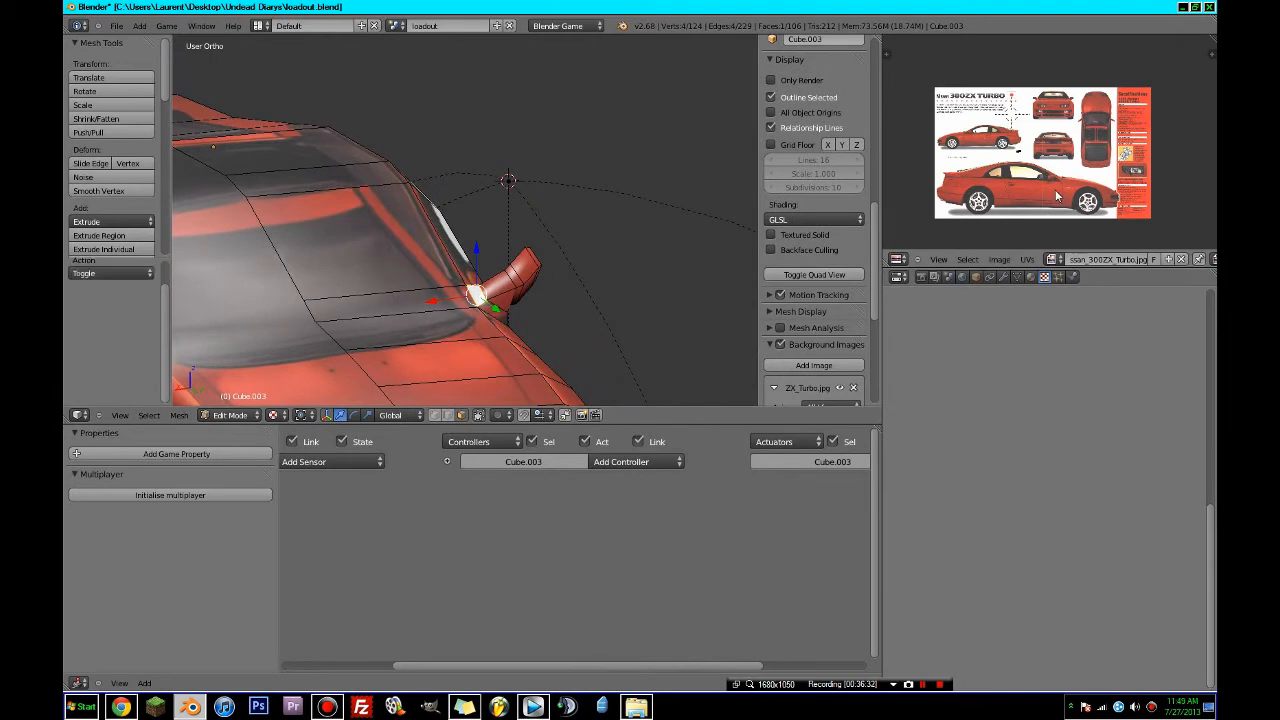
pyautogui.press('Tab')
pyautogui.moveTo(390, 230); pyautogui.dragTo(311, 166, button='middle')
pyautogui.hotkey('ctrl', 's')
pyautogui.click(375, 207)
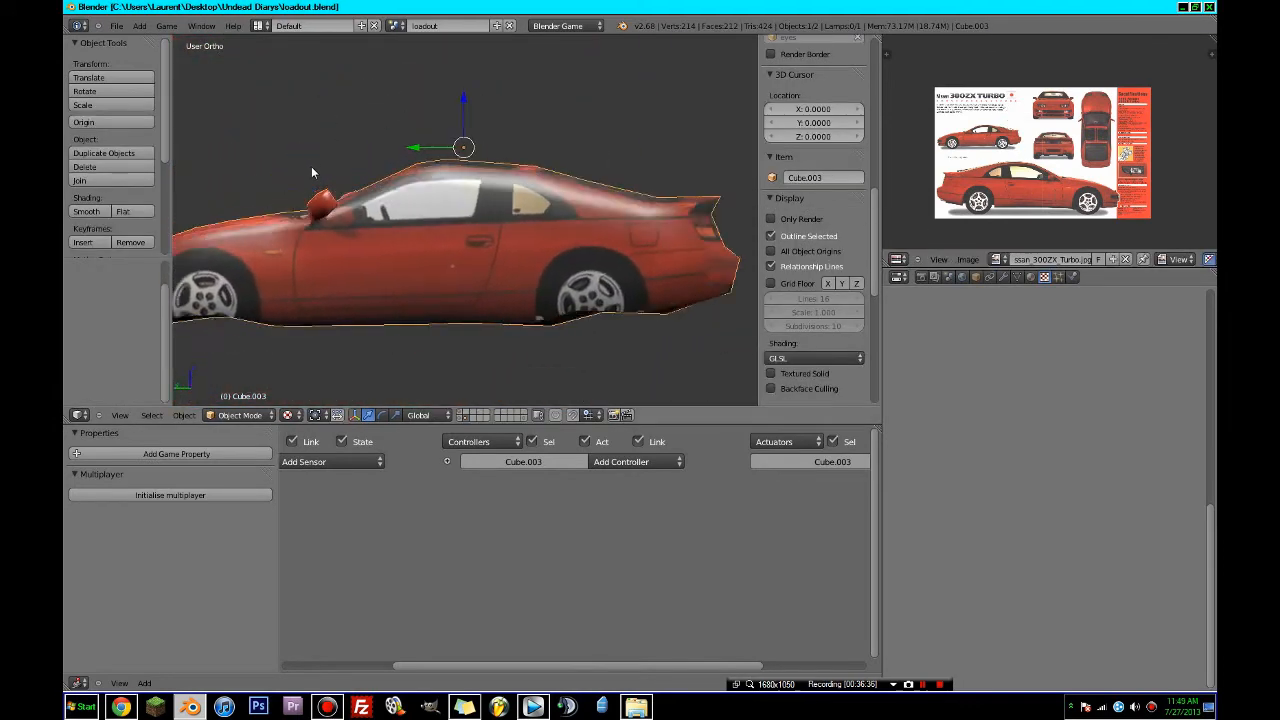
# - Inspect the textured car in the back, right and left orthographic views
pyautogui.press('KP_1')
pyautogui.press('ctrl+KP_1')
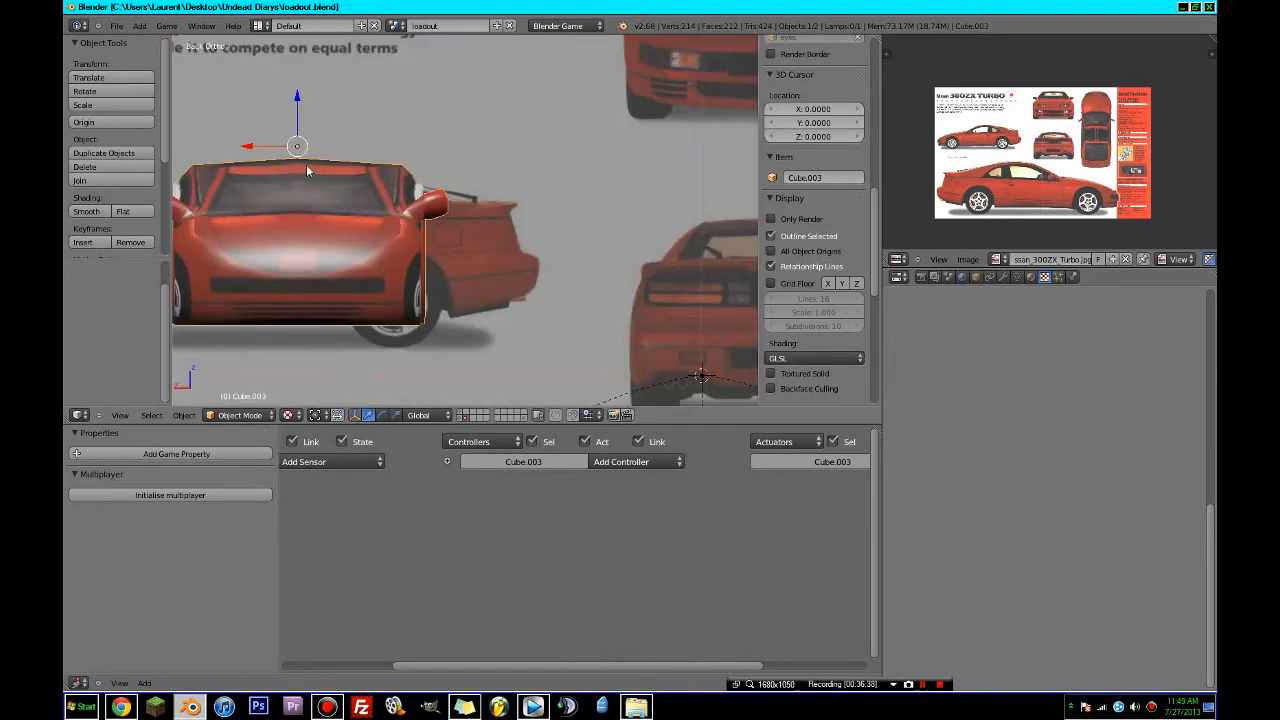
pyautogui.press('KP_3')
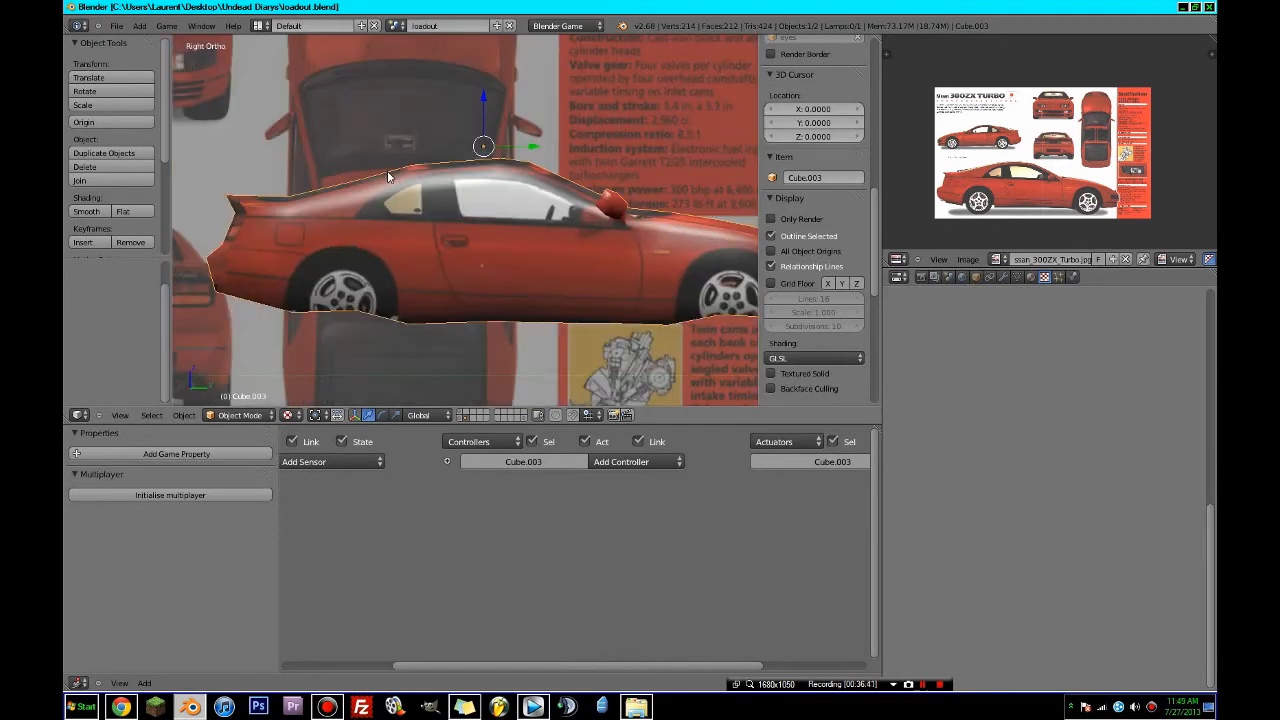
pyautogui.press('Tab')
pyautogui.press('Tab')
pyautogui.press('ctrl+KP_3')
pyautogui.press('Tab')
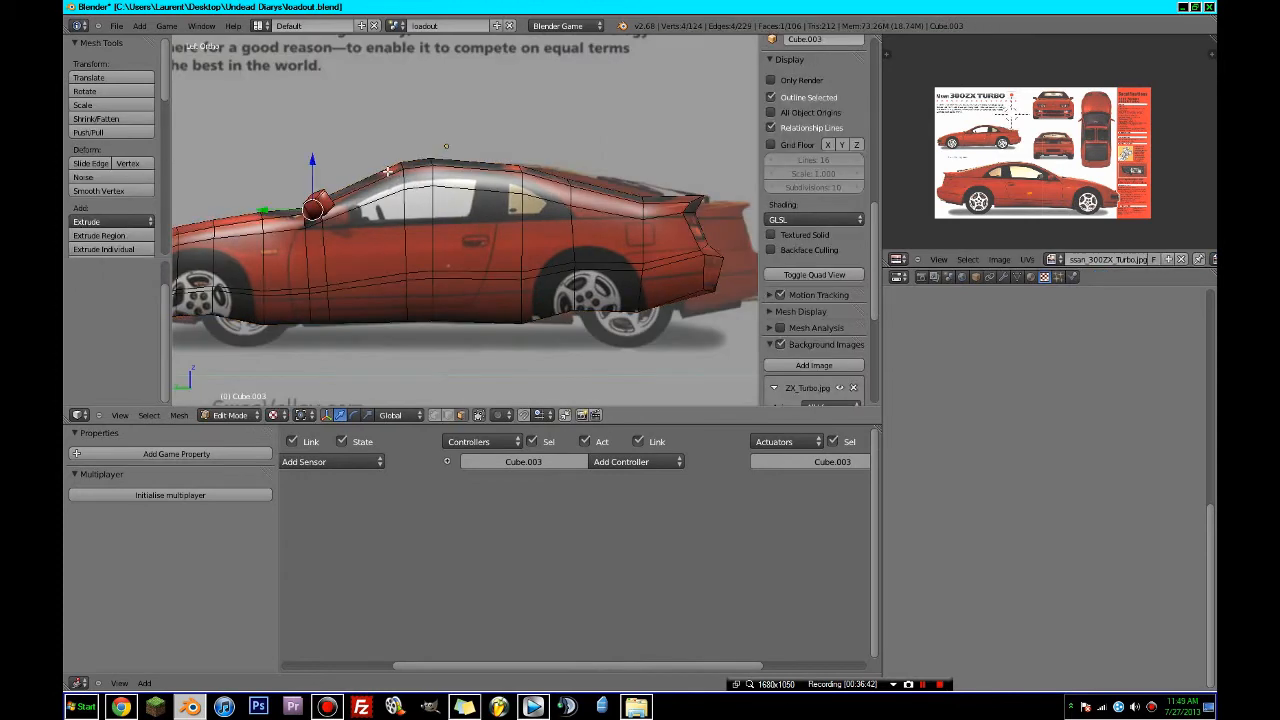
# - Snap the 3D cursor to the selected car and enter Edit Mode on its mesh
pyautogui.scroll(-3, 396, 178)
pyautogui.press('Tab')
pyautogui.hotkey('shift', 'a')
pyautogui.press('Escape')
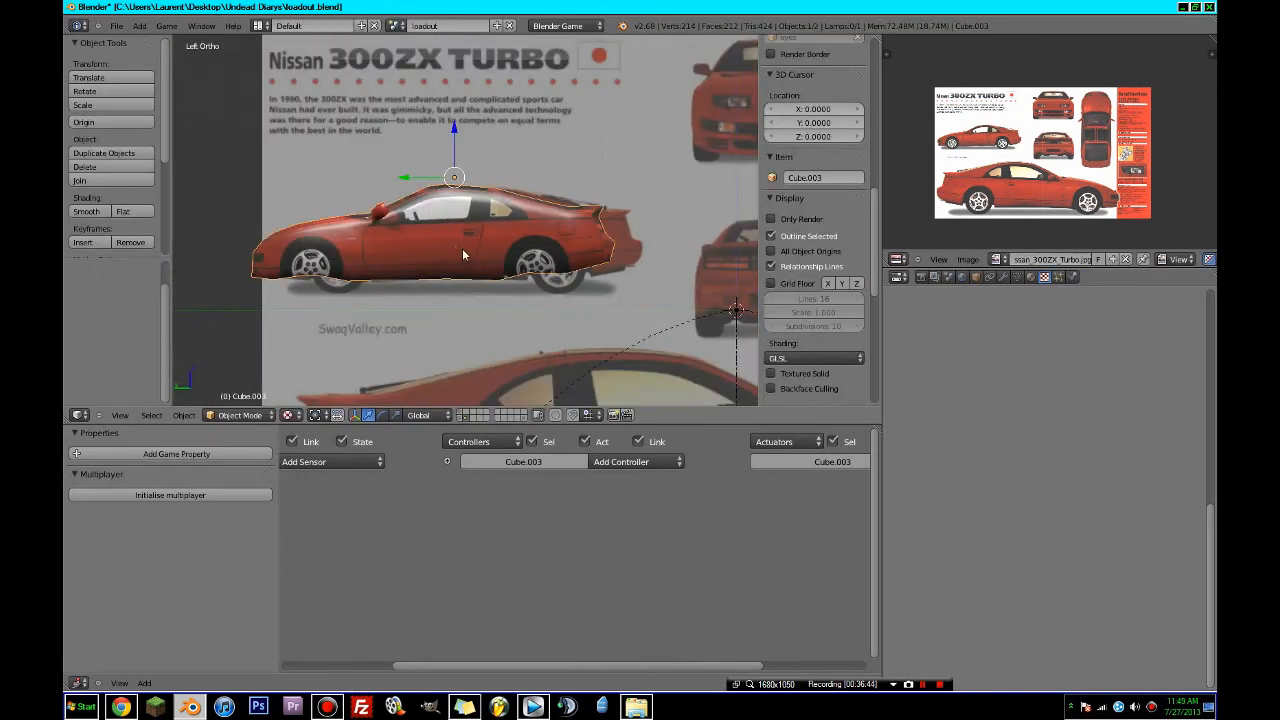
pyautogui.hotkey('shift', 's')
pyautogui.click(467, 248)
pyautogui.hotkey('shift', 's')
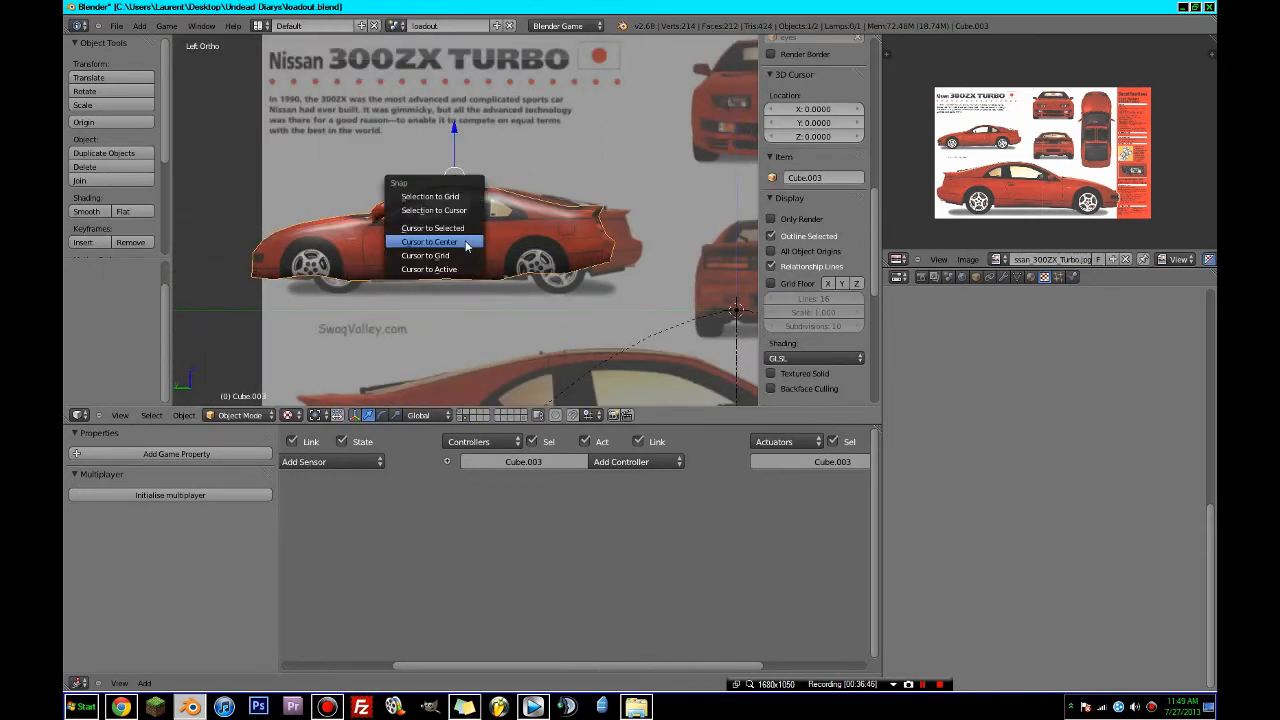
pyautogui.click(464, 231)
pyautogui.press('Tab')
pyautogui.hotkey('shift', 'a')
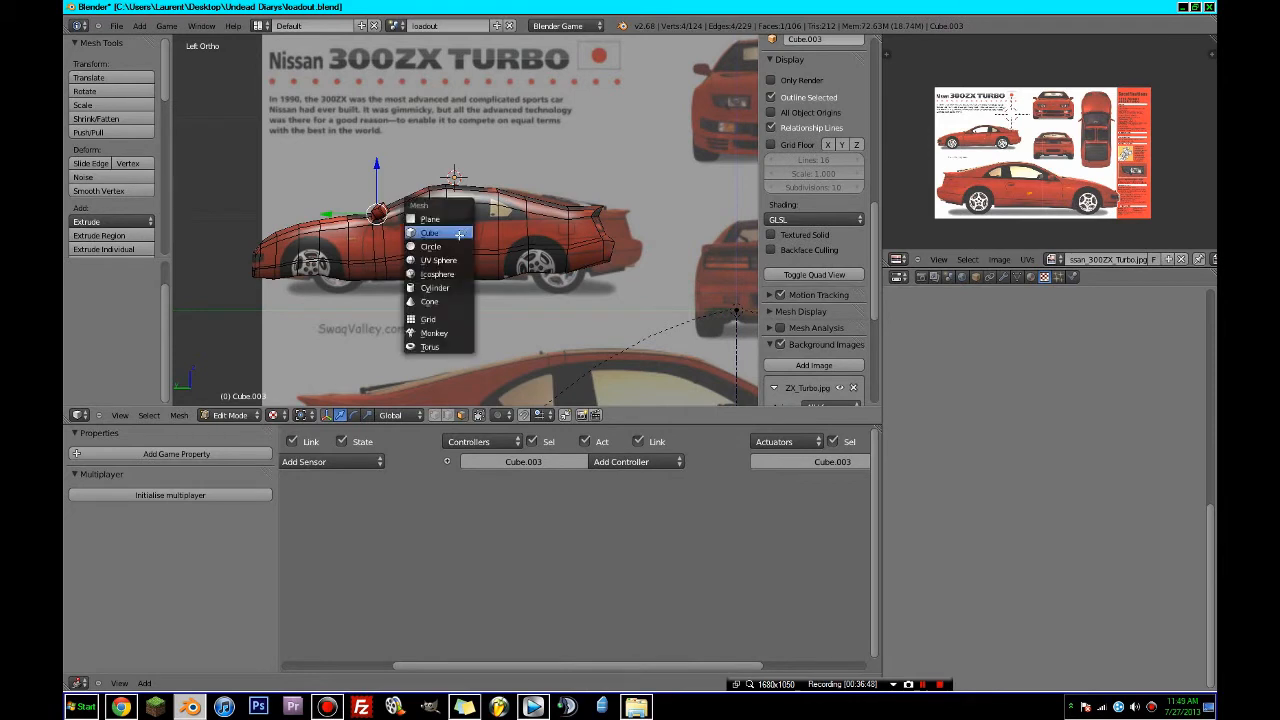
pyautogui.click(436, 259)
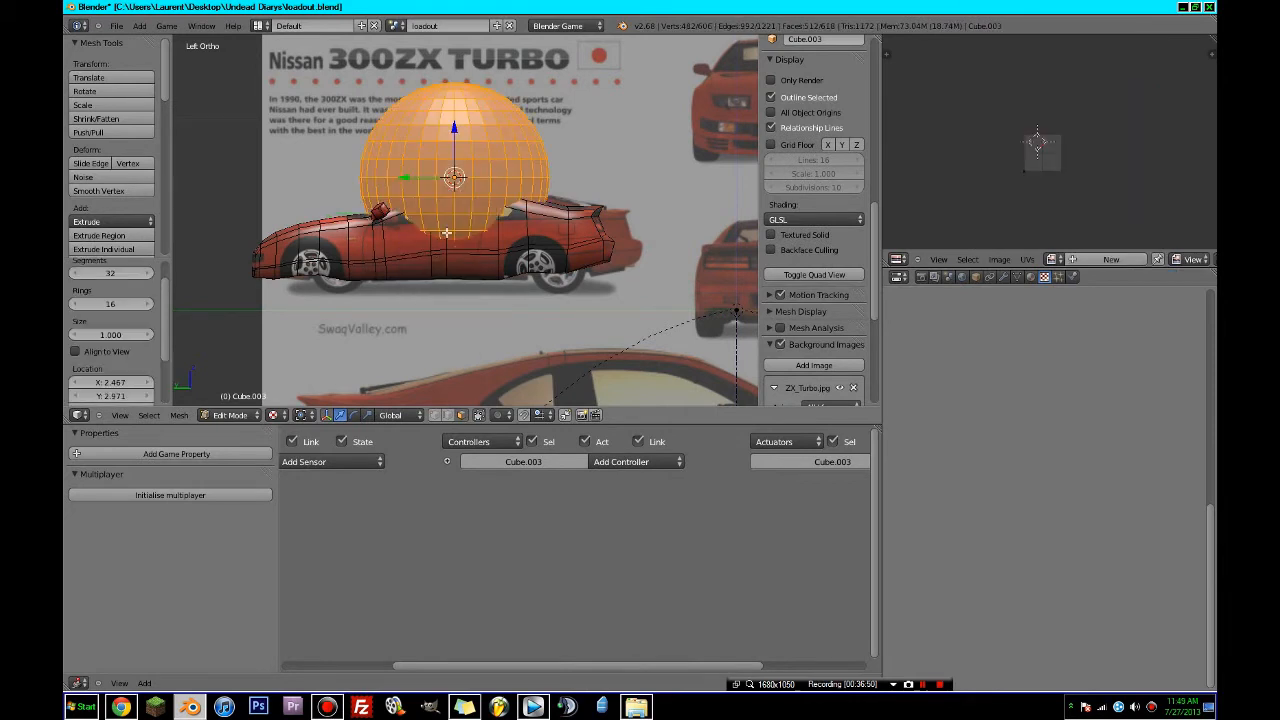
pyautogui.press('x')
pyautogui.click(430, 222)
# - Add a 10-vertex circle with triangle fan fill at the 3D cursor and rotate it 90° about Y
pyautogui.hotkey('shift', 'a')
pyautogui.click(453, 226)
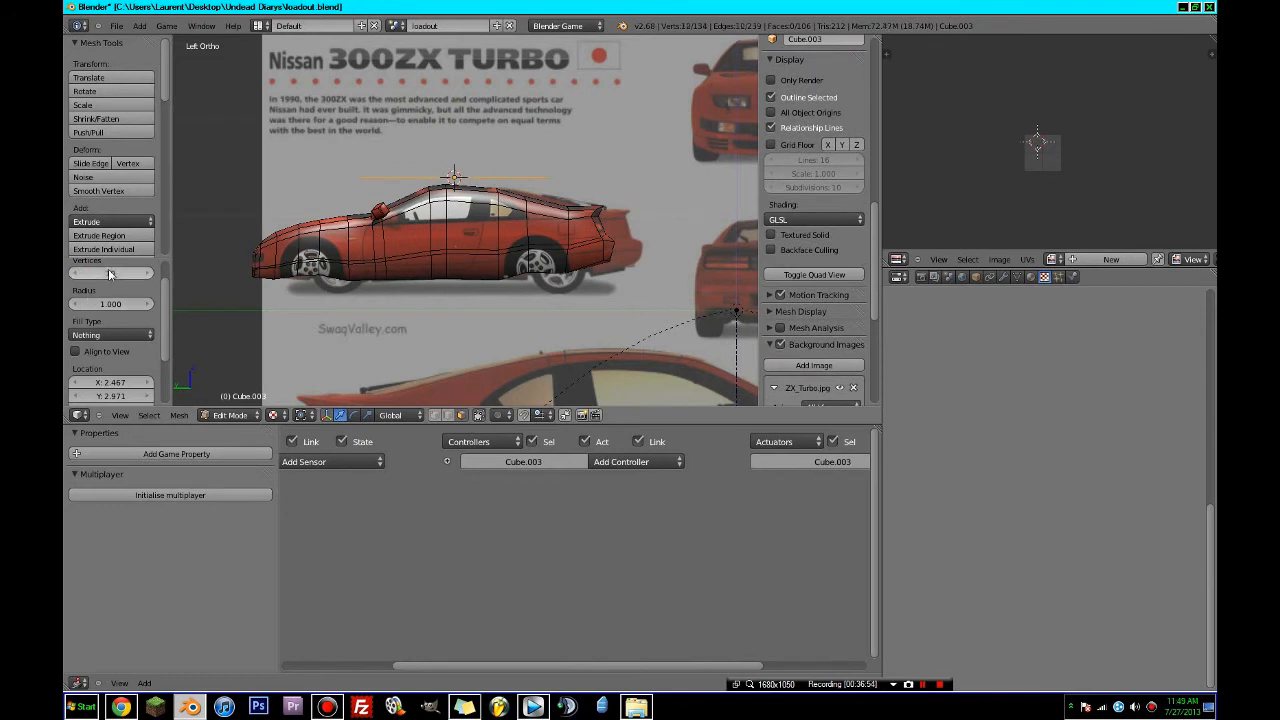
pyautogui.click(107, 333)
pyautogui.click(108, 292)
pyautogui.write('r')
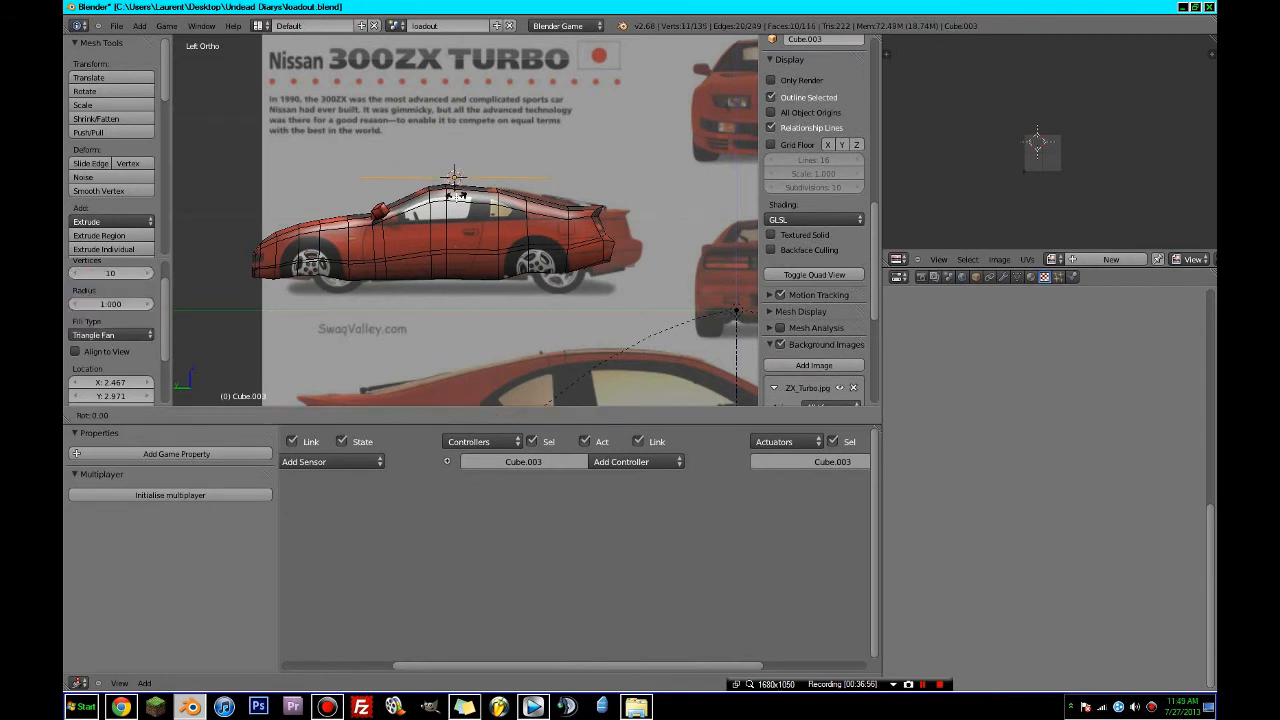
pyautogui.write('y90')
pyautogui.press('Return')
# - Move the circle 1.432 along Y, -0.832 along Z and -0.788 along X to the car's outer side near the front wheel
pyautogui.press('g')
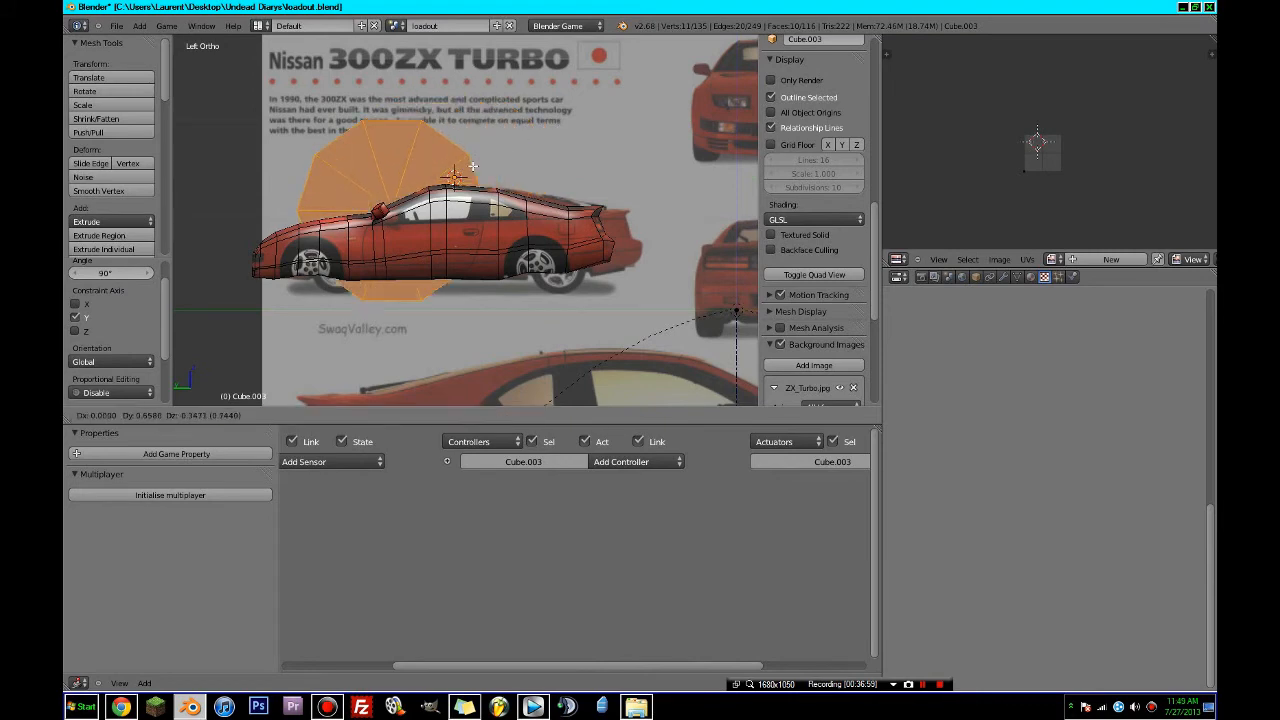
pyautogui.click(390, 230)
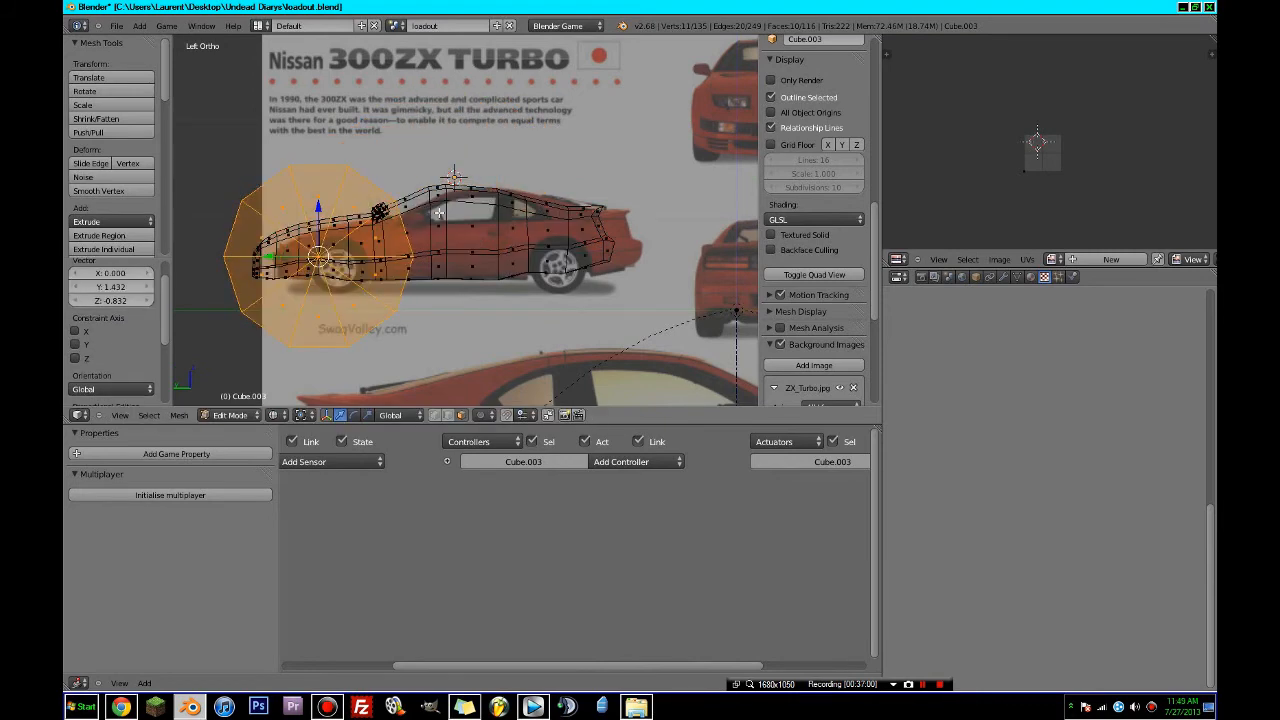
pyautogui.press('KP_7')
pyautogui.press('g')
pyautogui.press('x')
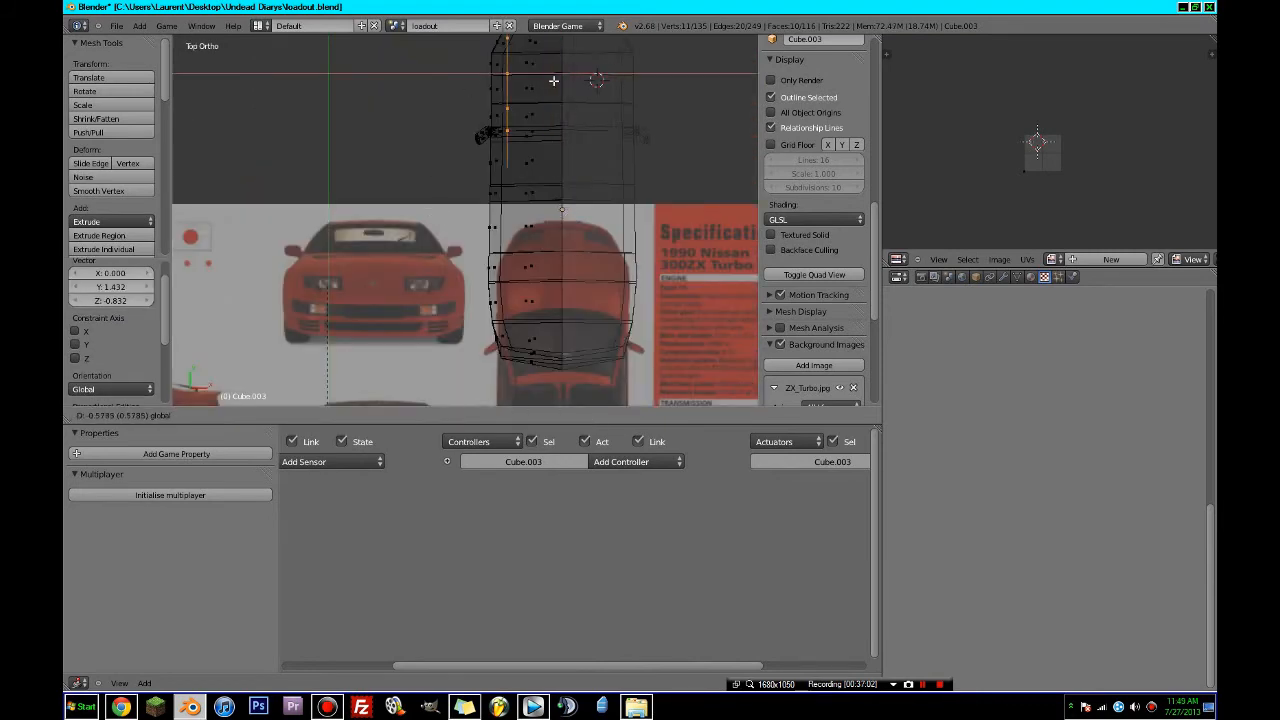
pyautogui.click(540, 87)
pyautogui.press('KP_1')
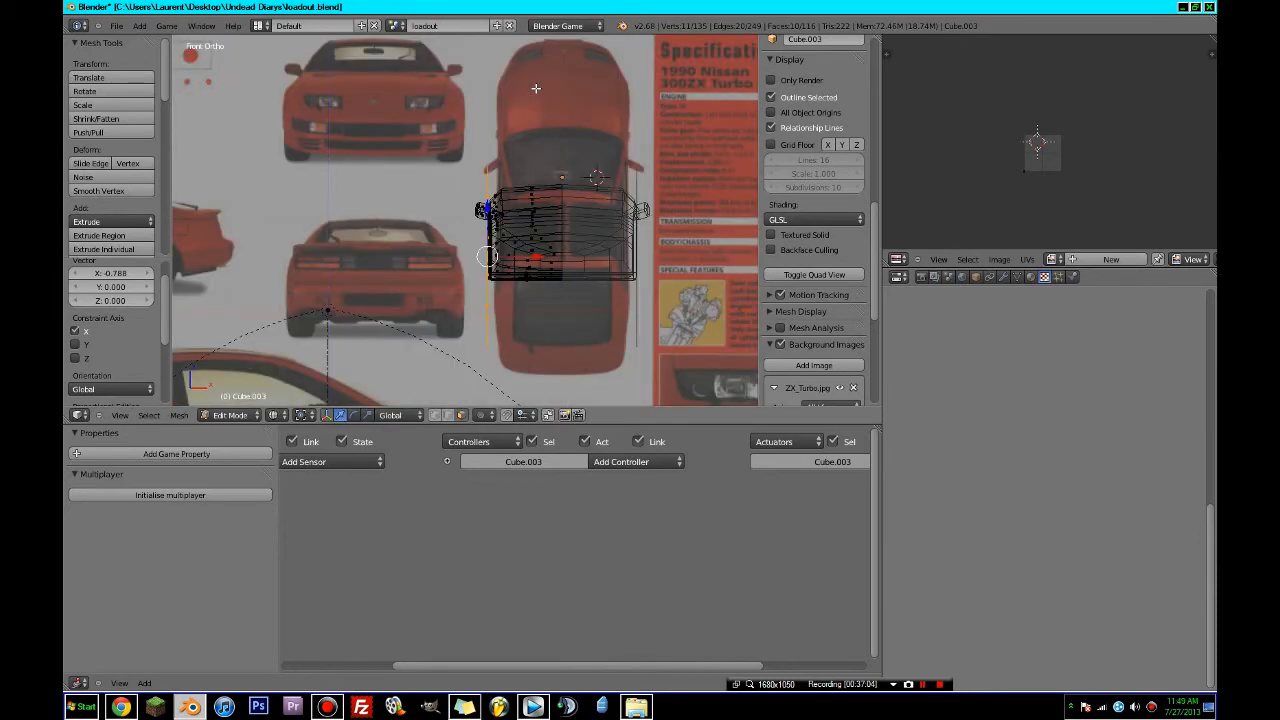
# - Scale the circle by 0.482 and centre it on the background car's front wheel, moving it -0.206 along Y and -0.119 along Z
pyautogui.press('ctrl+KP_3')
pyautogui.scroll(4, 536, 88)
pyautogui.keyDown('shift'); pyautogui.moveTo(450, 158); pyautogui.dragTo(610, 86, button='middle'); pyautogui.keyUp('shift')
pyautogui.press('s')
pyautogui.click(457, 126)
pyautogui.press('g')
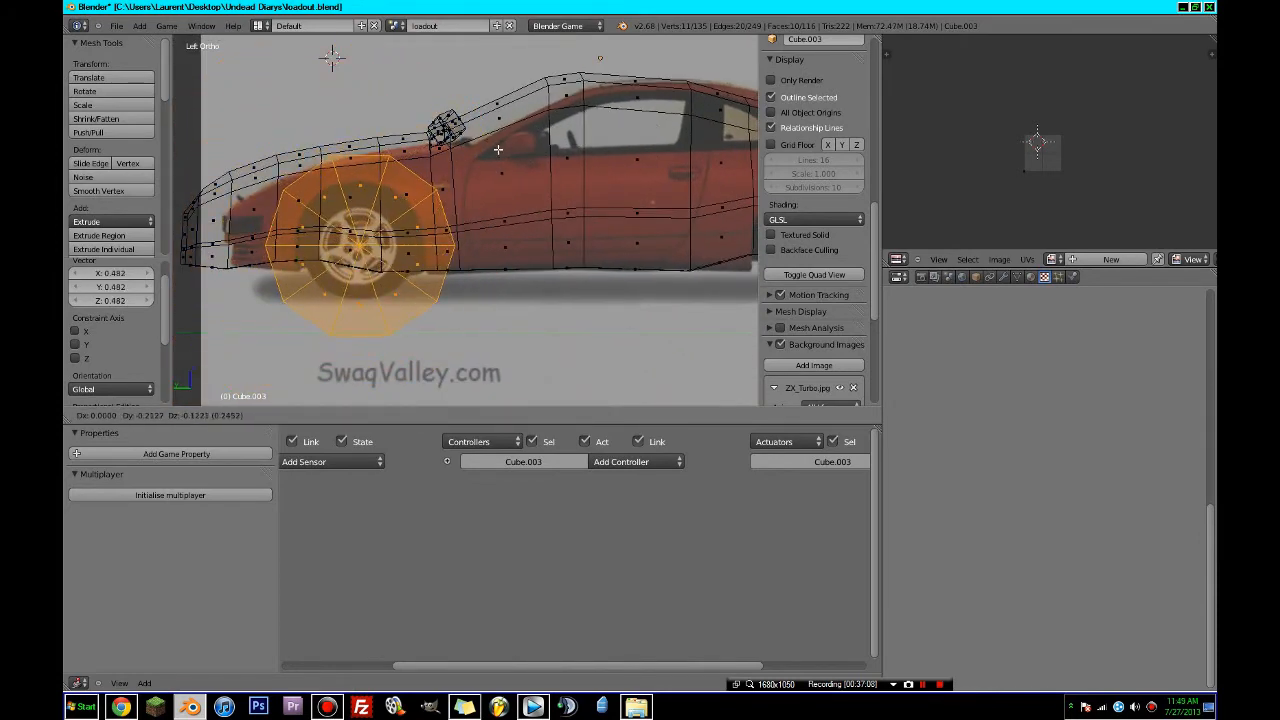
pyautogui.click(497, 149)
# - Shrink the circle to the front wheel's size in the background image, finishing with a scale of 0.953
pyautogui.scroll(3, 520, 150)
pyautogui.press('s')
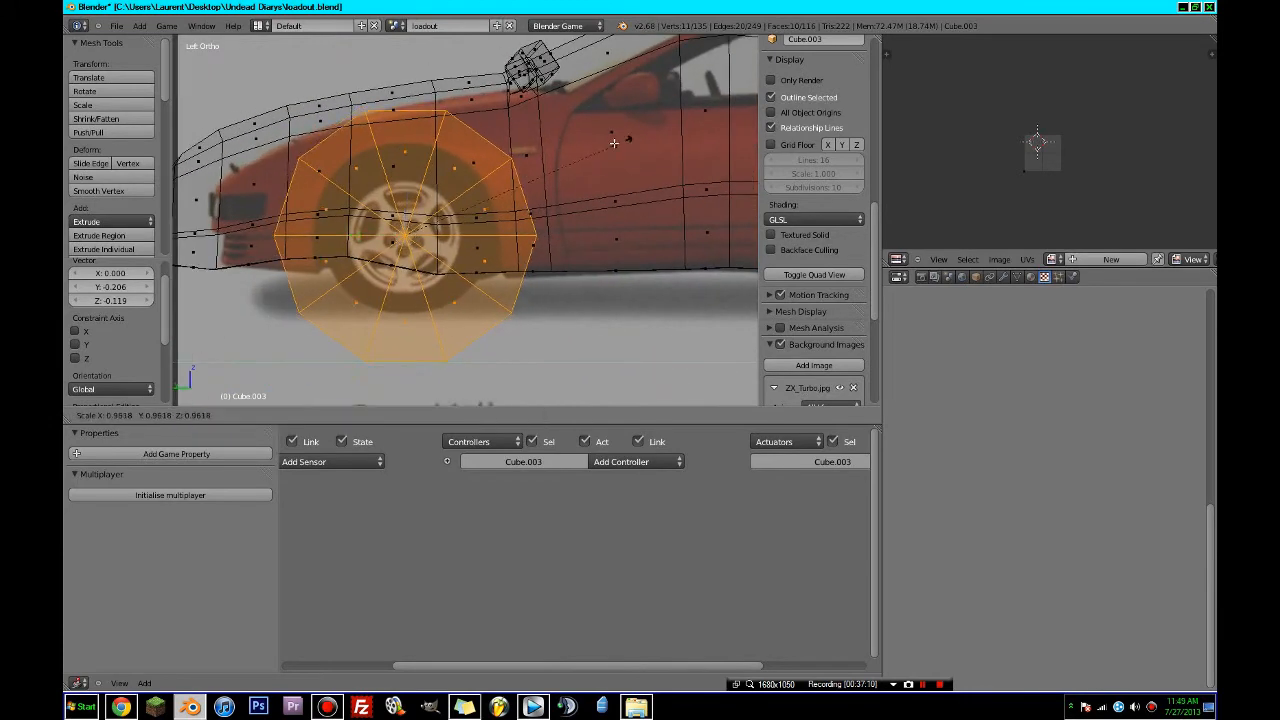
pyautogui.click(525, 159)
pyautogui.press('s')
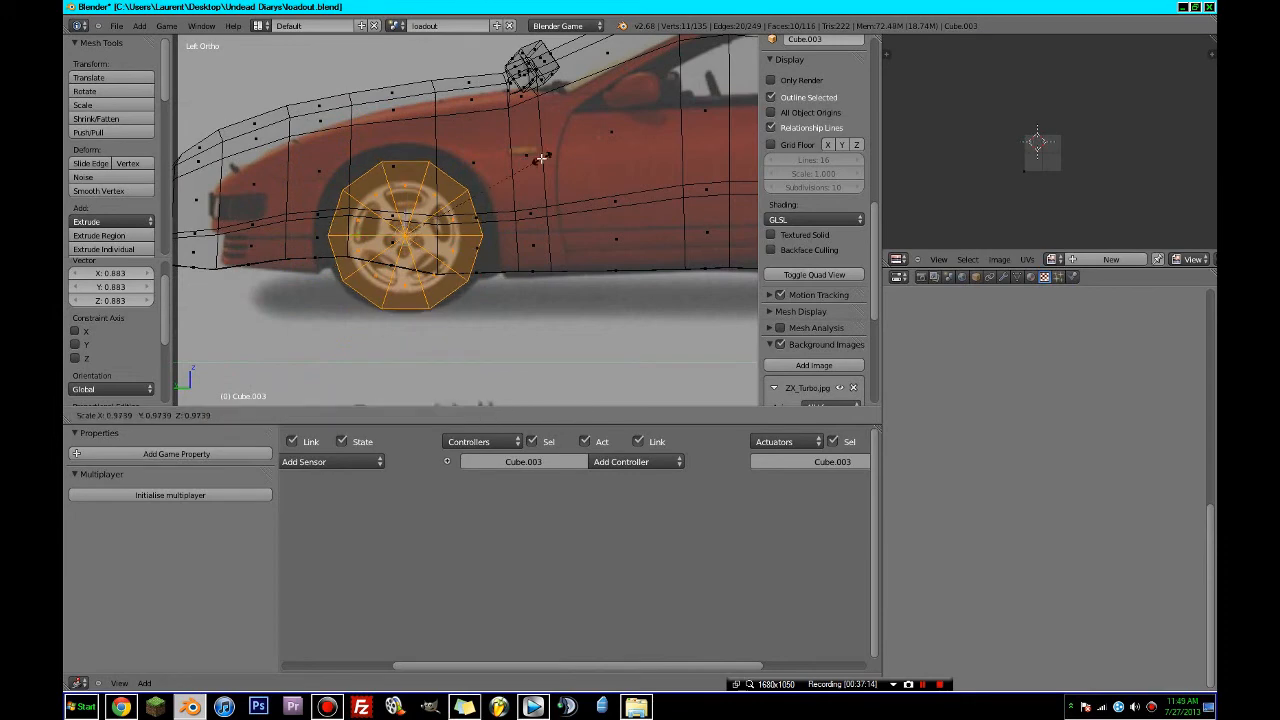
pyautogui.click(537, 158)
# - Extrude the wheel disc 0.104 along X toward the car body and save the file
pyautogui.press('KP_7')
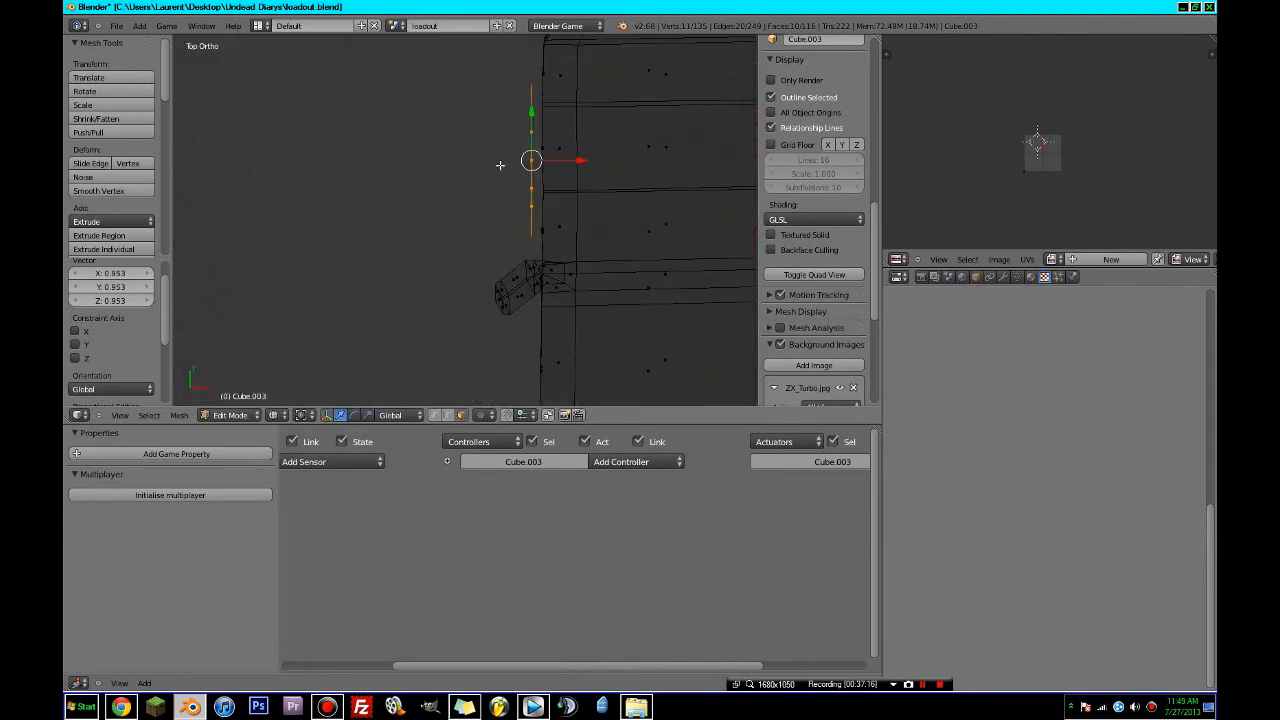
pyautogui.press('e')
pyautogui.click(537, 170)
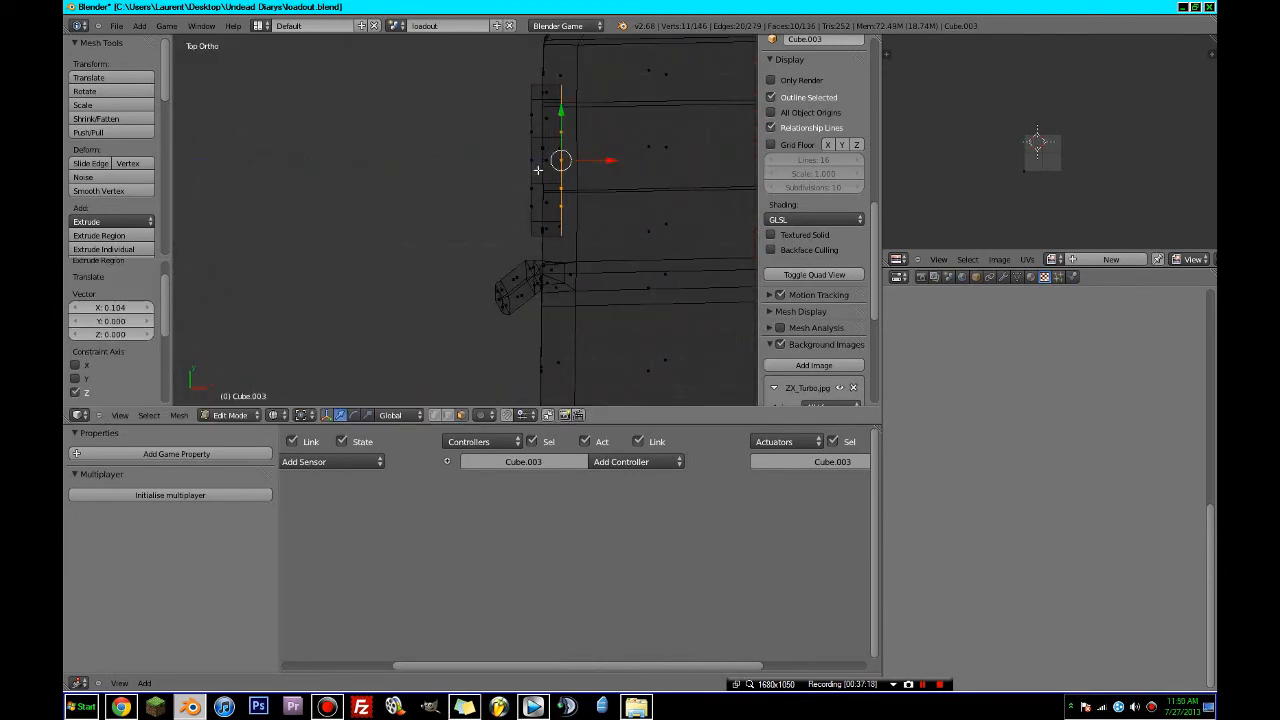
pyautogui.press('Tab')
pyautogui.moveTo(537, 170)
pyautogui.mouseDown(button='middle')
pyautogui.moveTo(561, 157)
pyautogui.moveTo(443, 186)
pyautogui.moveTo(543, 99)
pyautogui.moveTo(383, 270)
pyautogui.mouseUp(button='middle')
pyautogui.press('z')
pyautogui.press('Tab')
pyautogui.press('KP_1')
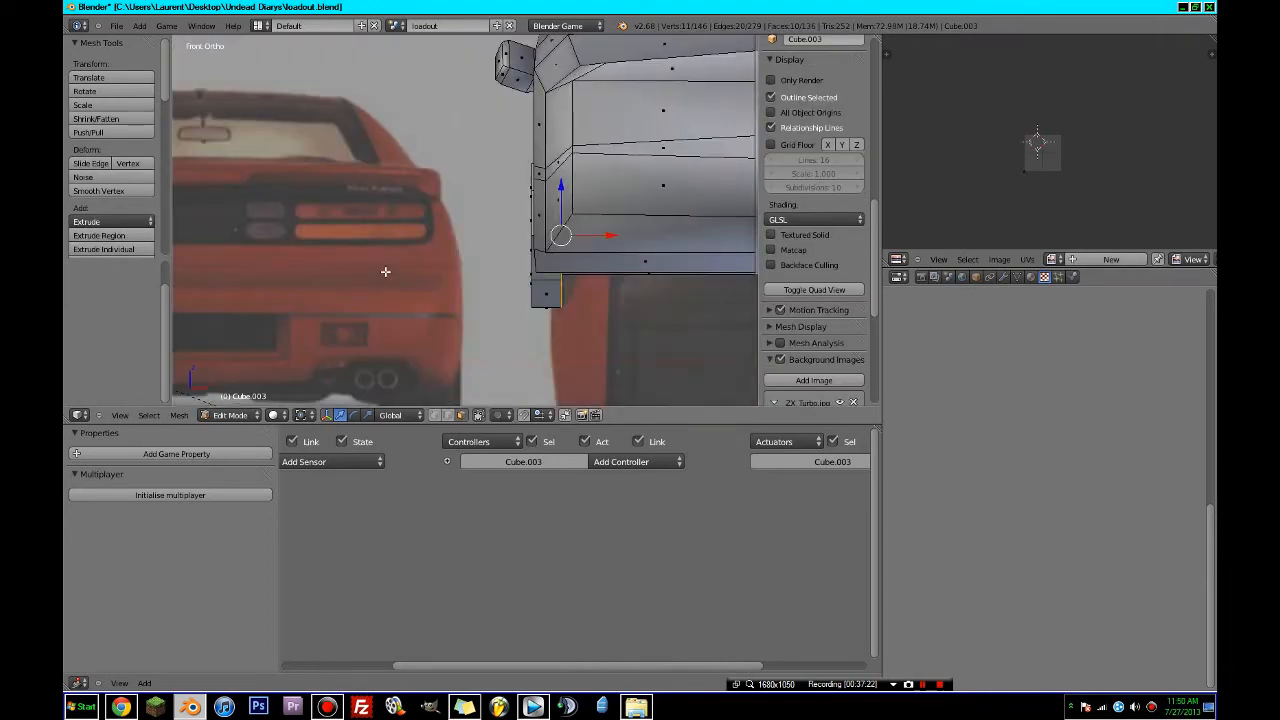
pyautogui.hotkey('ctrl', 's')
pyautogui.press('Return')
# - Select the whole linked wheel, show the model textured and assign the 1990_Nissan_300ZX_Turbo.jpg image to the wheel faces
pyautogui.press('ctrl+KP_3')
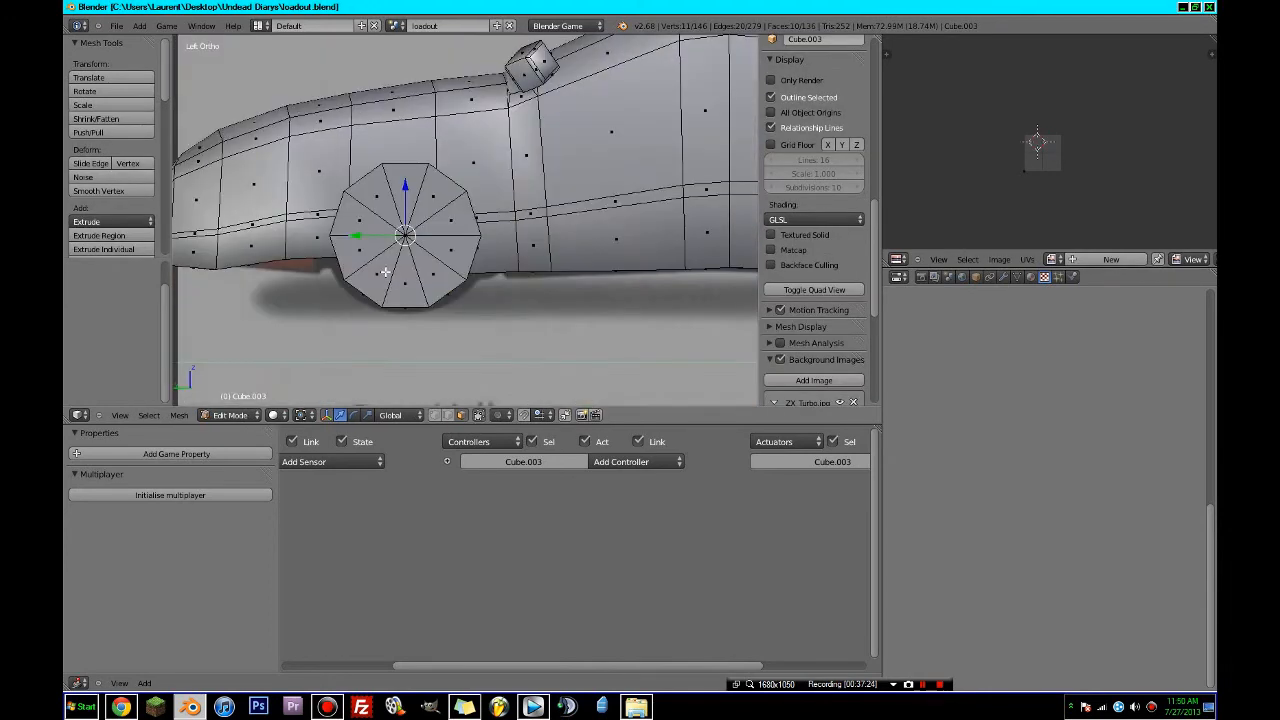
pyautogui.press('l')
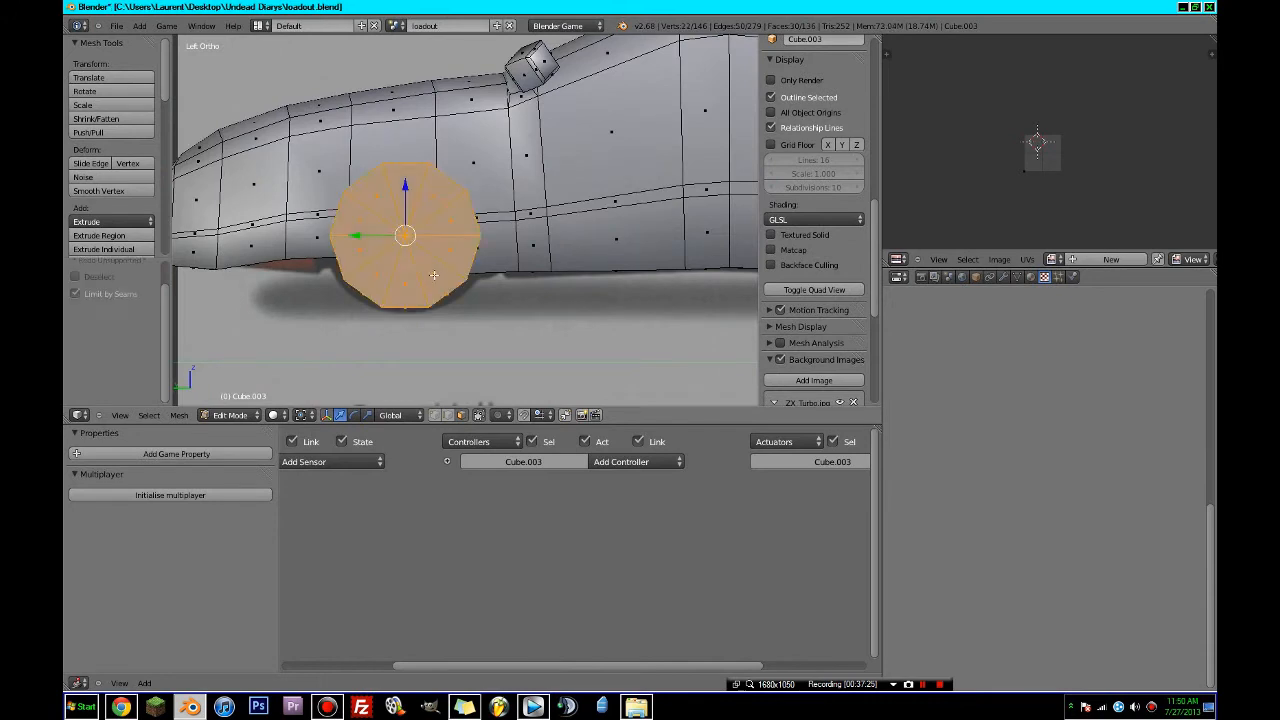
pyautogui.click(1030, 277)
pyautogui.click(273, 415)
pyautogui.click(300, 356)
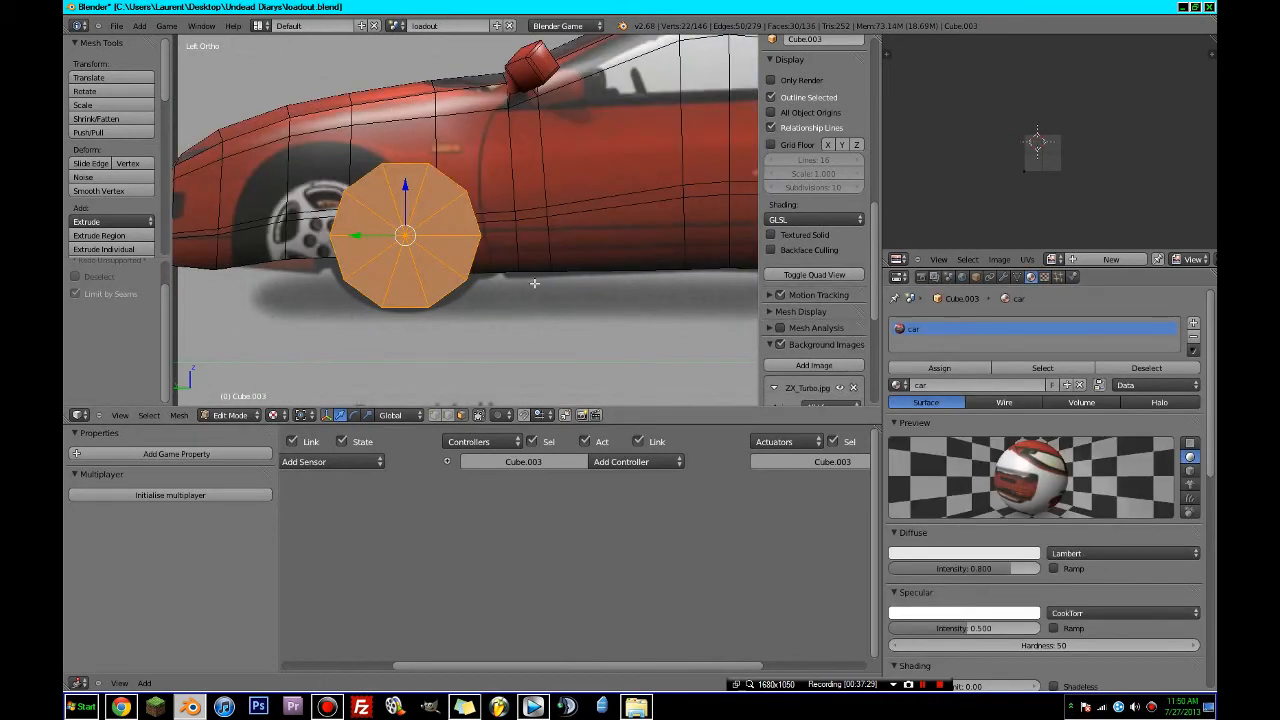
pyautogui.click(1051, 259)
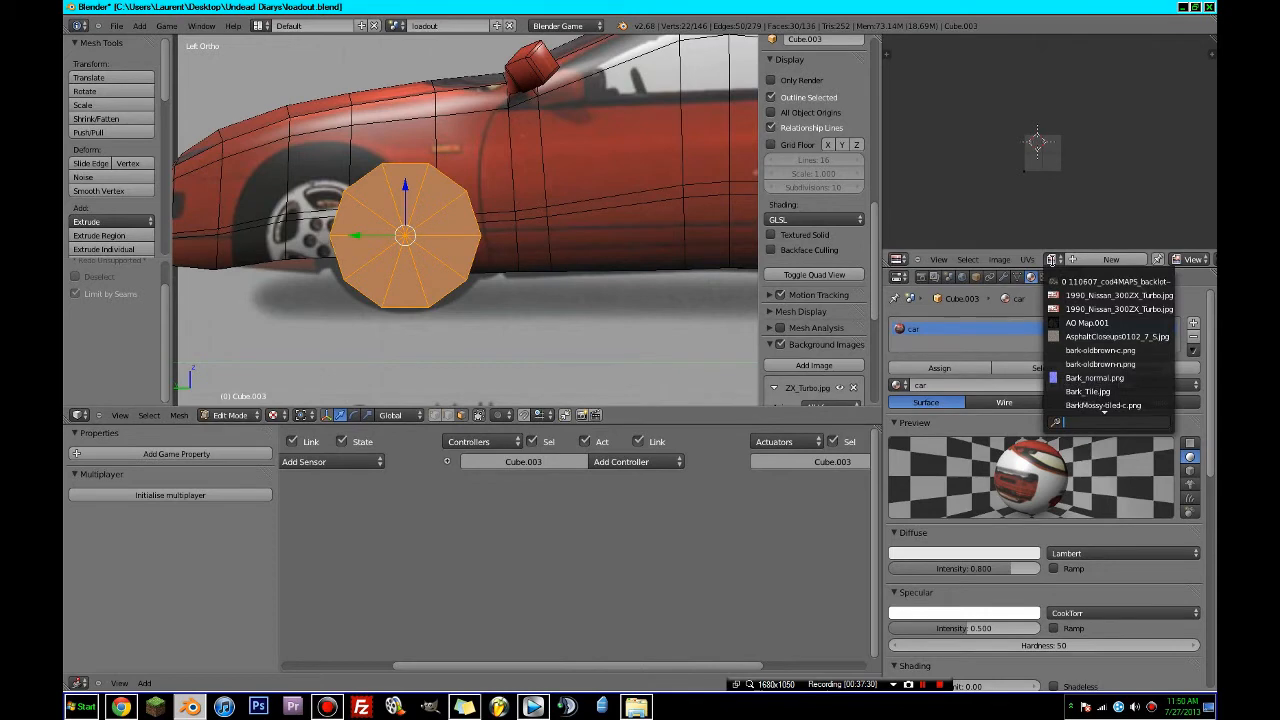
pyautogui.write('niss')
pyautogui.click(1131, 280)
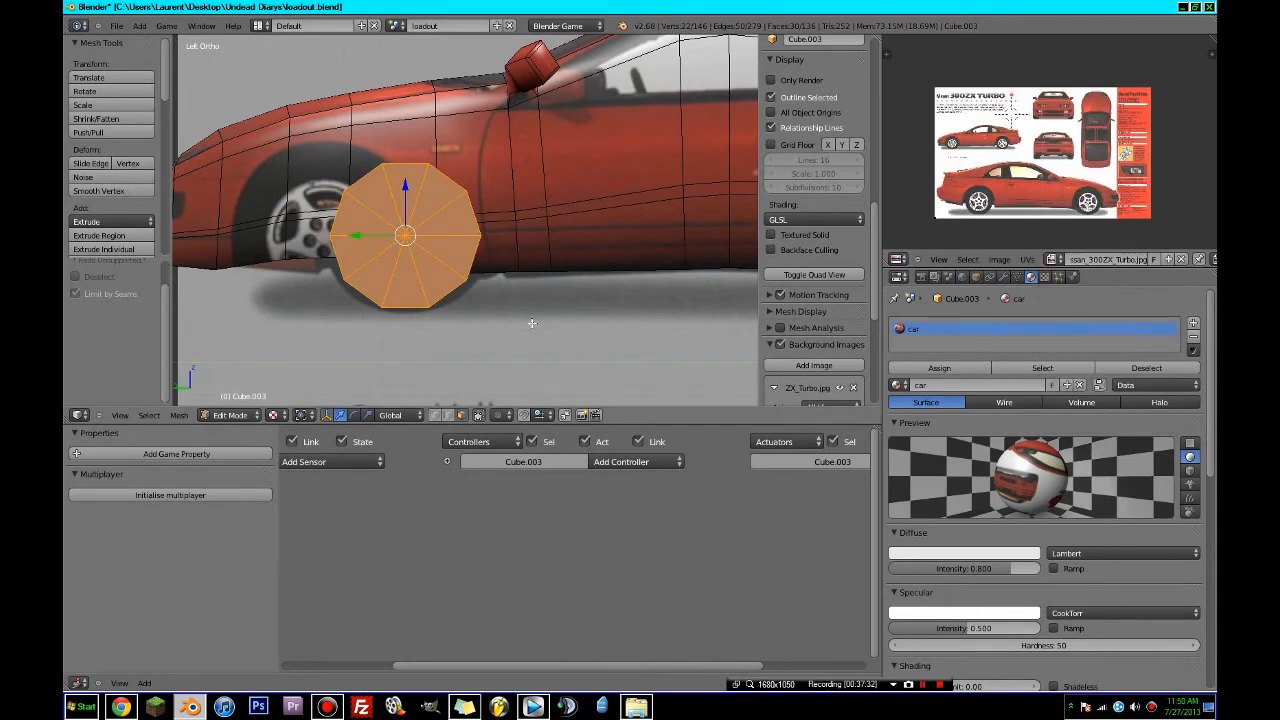
# - Project the wheel's UVs from the left side view and move them near the rear wheel of the large side-view car
pyautogui.press('u')
pyautogui.click(384, 339)
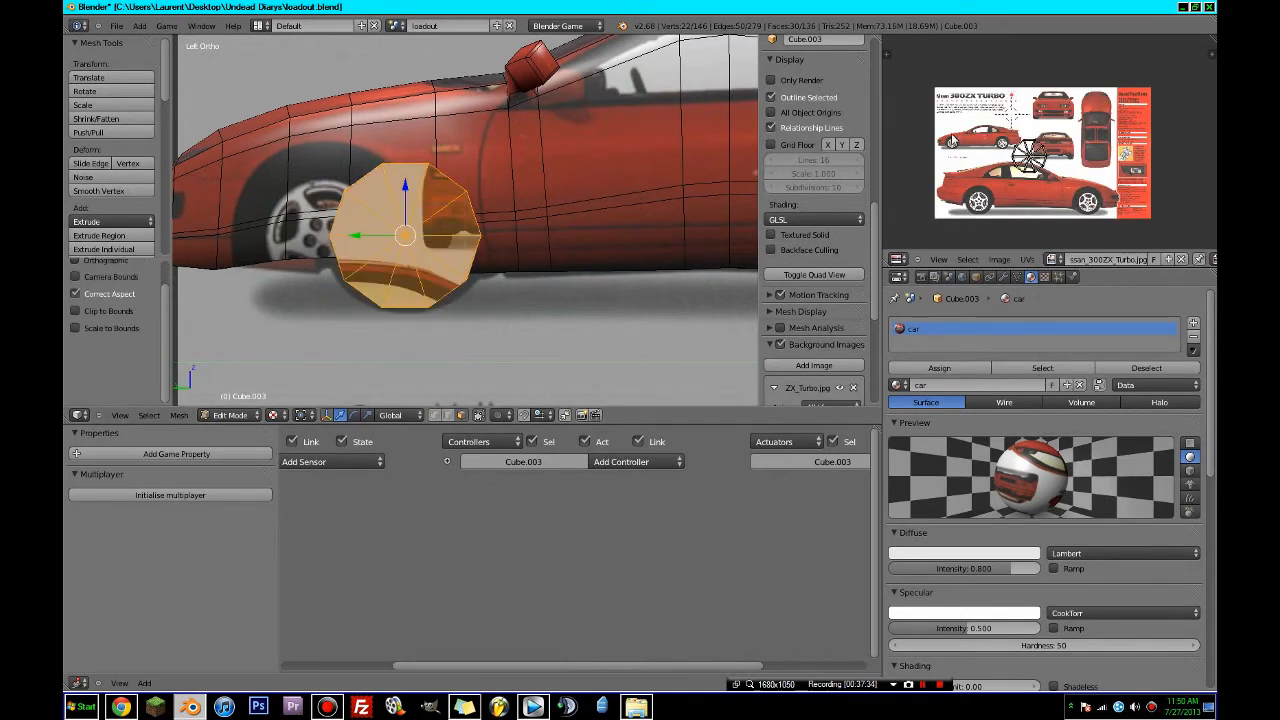
pyautogui.scroll(2, 1053, 92)
pyautogui.scroll(2, 1053, 92)
pyautogui.press('g')
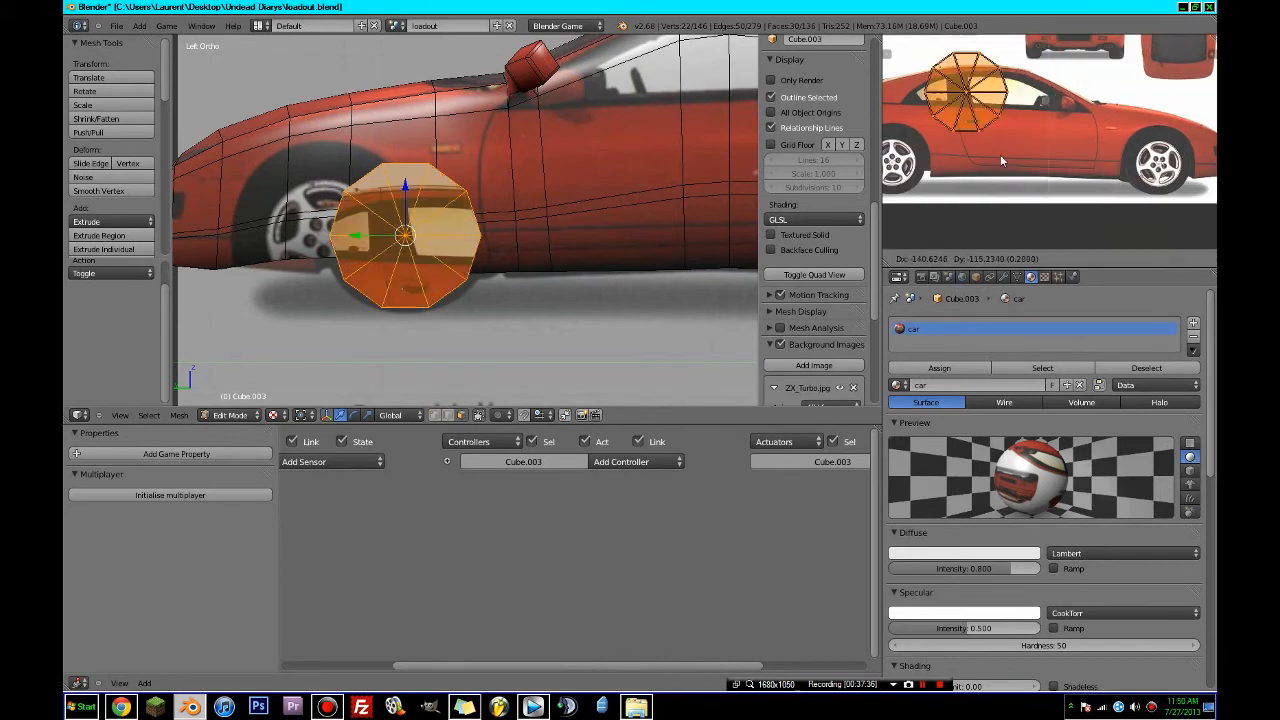
pyautogui.click(974, 187)
# - Scale the wheel UVs by 0.637 and move them -0.110 along X and -0.055 along Y onto the rear wheel's rim
pyautogui.moveTo(974, 187); pyautogui.dragTo(1037, 178, button='middle')
pyautogui.press('s')
pyautogui.click(1027, 157)
pyautogui.scroll(3, 1013, 151)
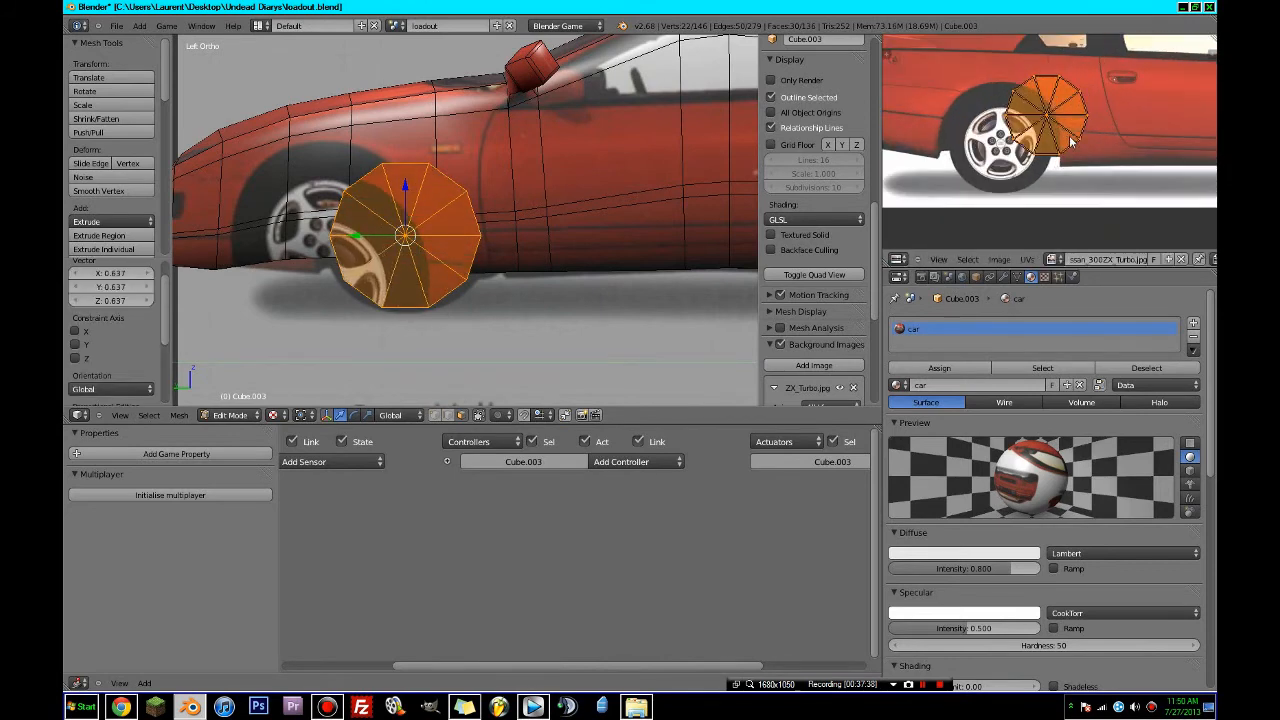
pyautogui.press('g')
pyautogui.scroll(3, 1060, 125)
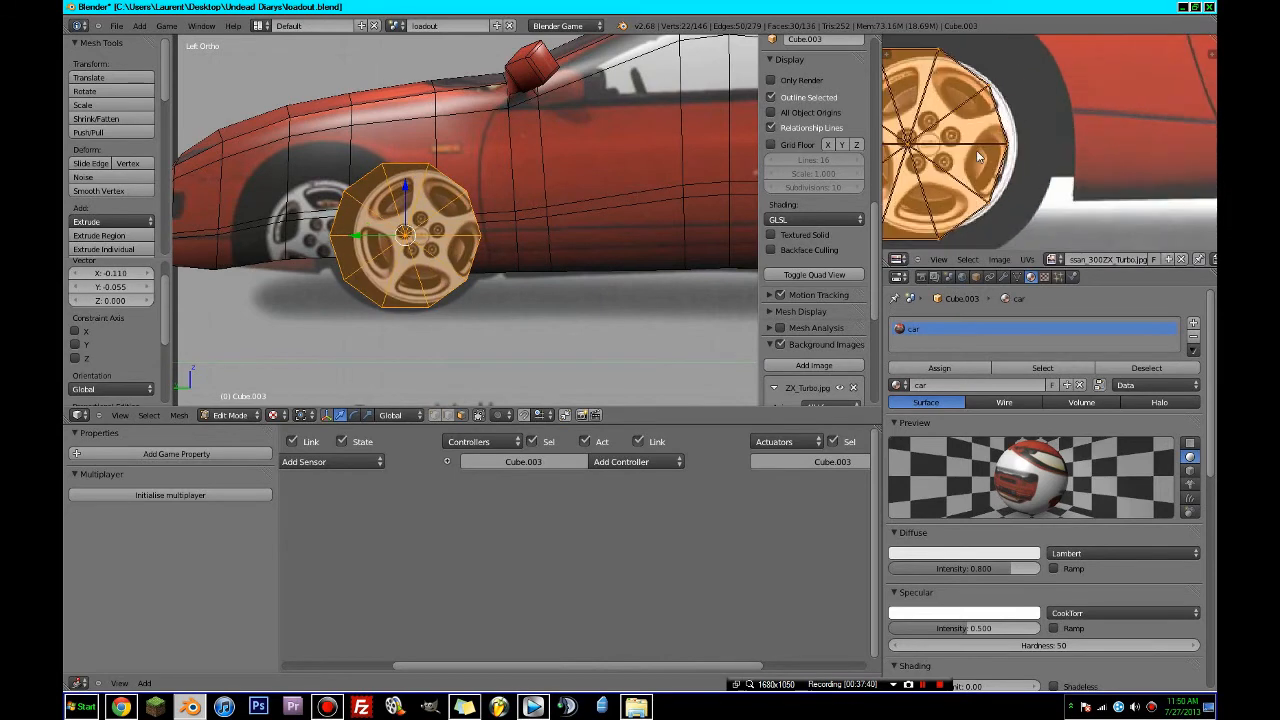
# - Move the wheel UVs 0.016 along X and -0.001 along Y, and scale them by 1.136 to include the tyre
pyautogui.click(1112, 139)
pyautogui.press('s')
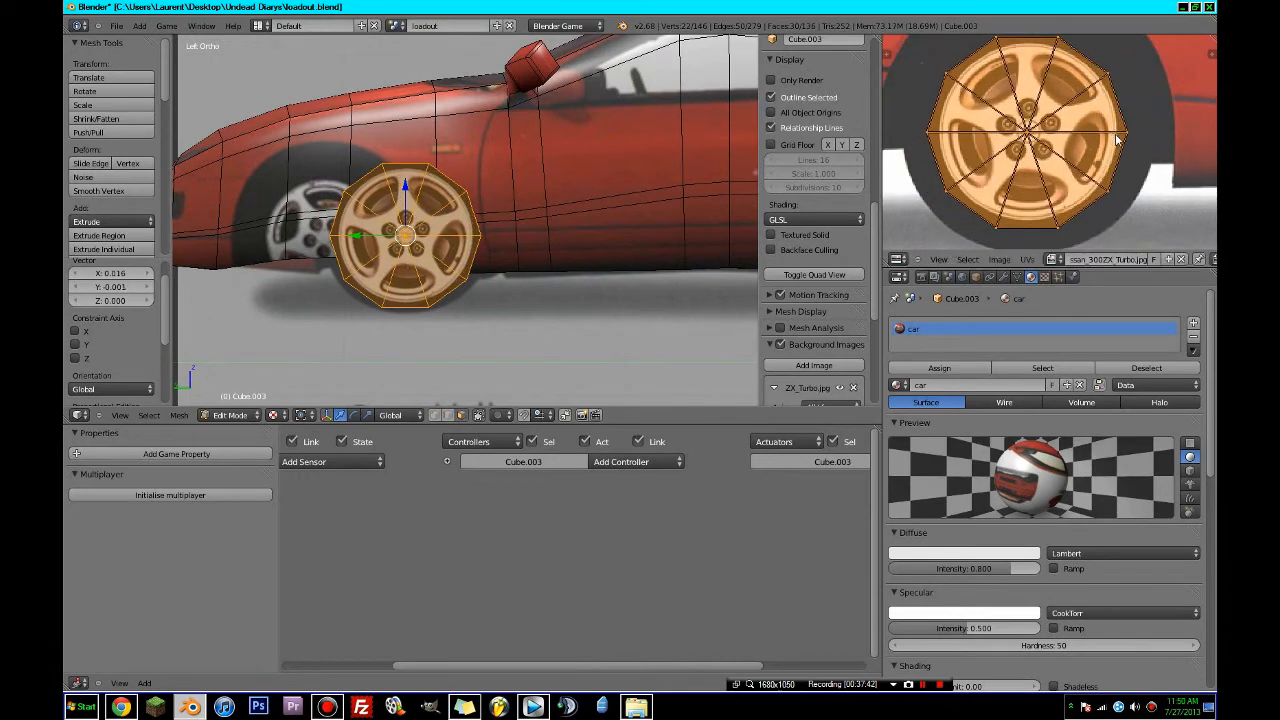
pyautogui.click(1133, 145)
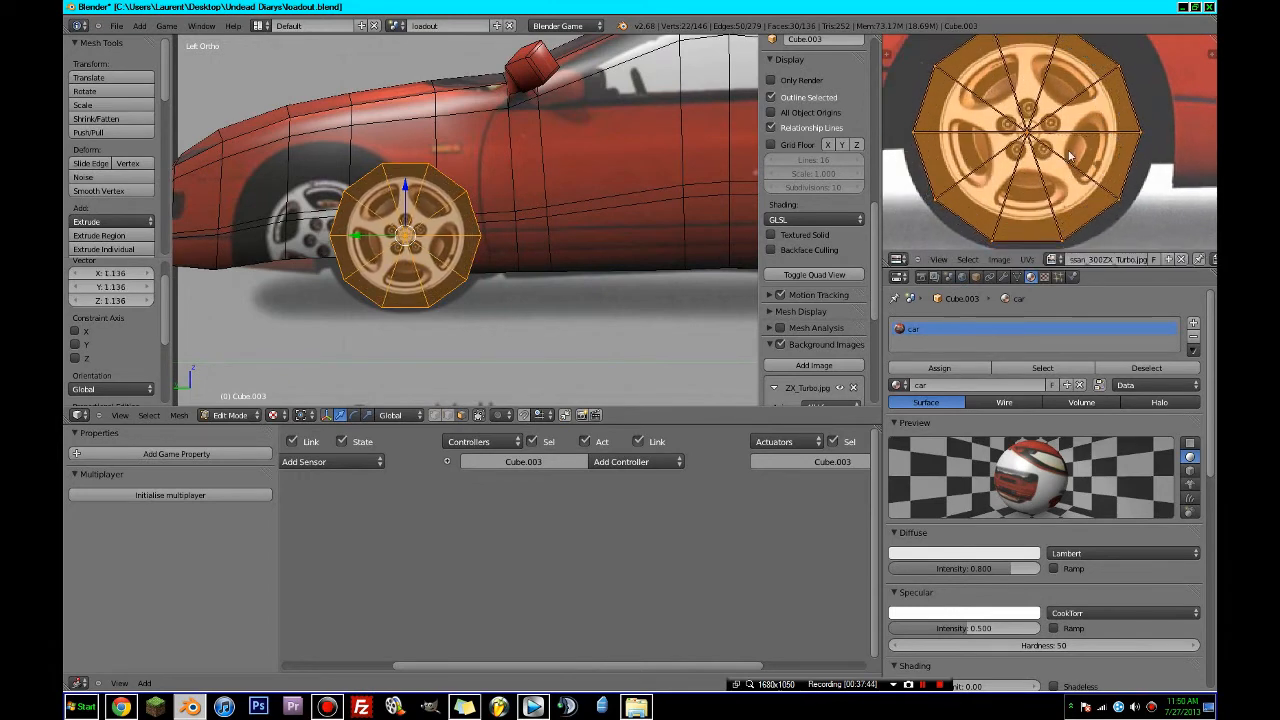
pyautogui.press('Tab')
pyautogui.press('Tab')
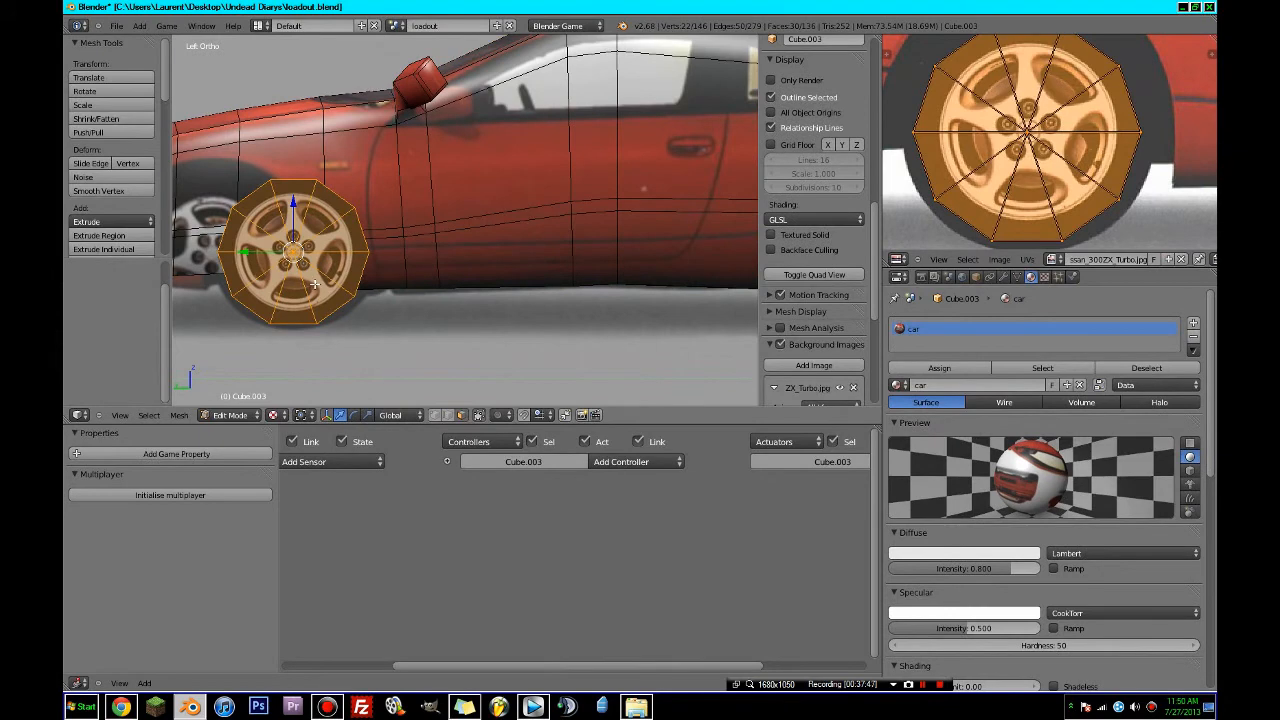
# - Duplicate the textured wheel, place the copy at the car's rear wheel arch and save the file
pyautogui.scroll(-2, 322, 283)
pyautogui.keyDown('shift'); pyautogui.moveTo(423, 266); pyautogui.dragTo(274, 279, button='middle'); pyautogui.keyUp('shift')
pyautogui.hotkey('shift', 'd')
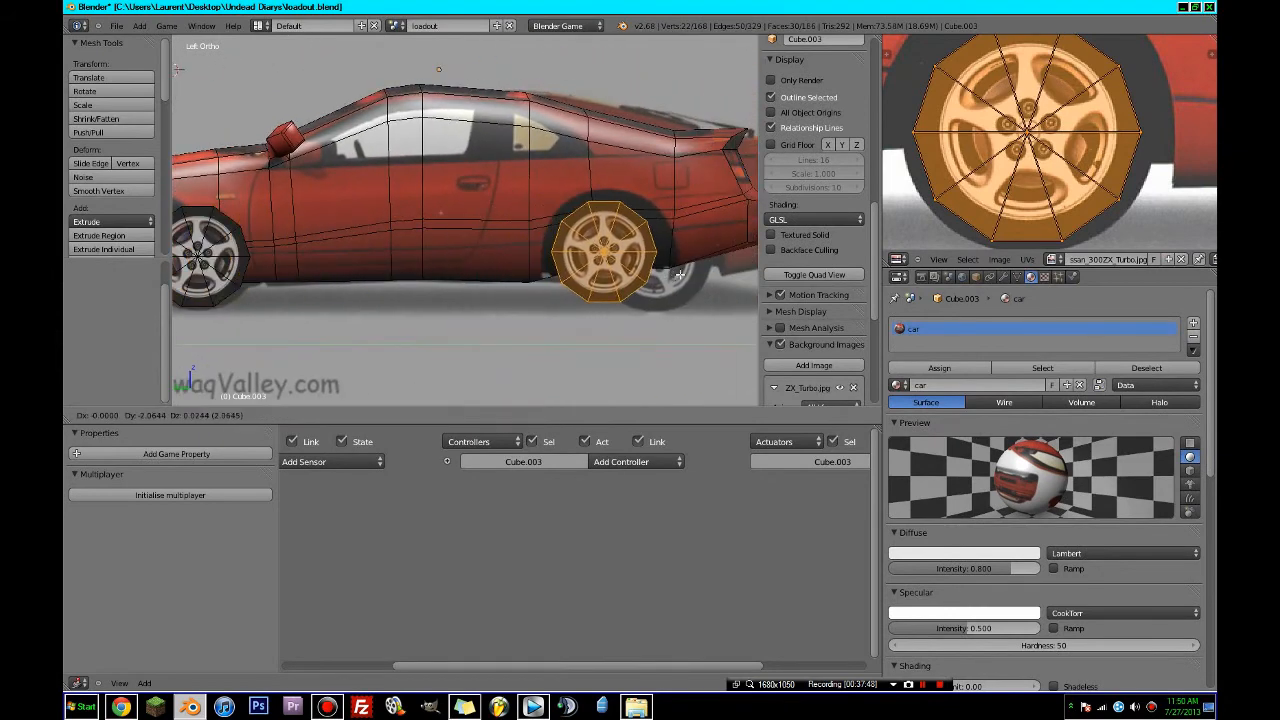
pyautogui.click(683, 274)
pyautogui.press('Tab')
pyautogui.scroll(-3, 560, 271)
pyautogui.hotkey('ctrl', 's')
# - Enable the Normal influence on the car material's texture and set it to 0.100
pyautogui.click(516, 269)
pyautogui.moveTo(440, 262); pyautogui.dragTo(467, 289, button='middle')
pyautogui.moveTo(369, 243); pyautogui.dragTo(385, 392, button='middle')
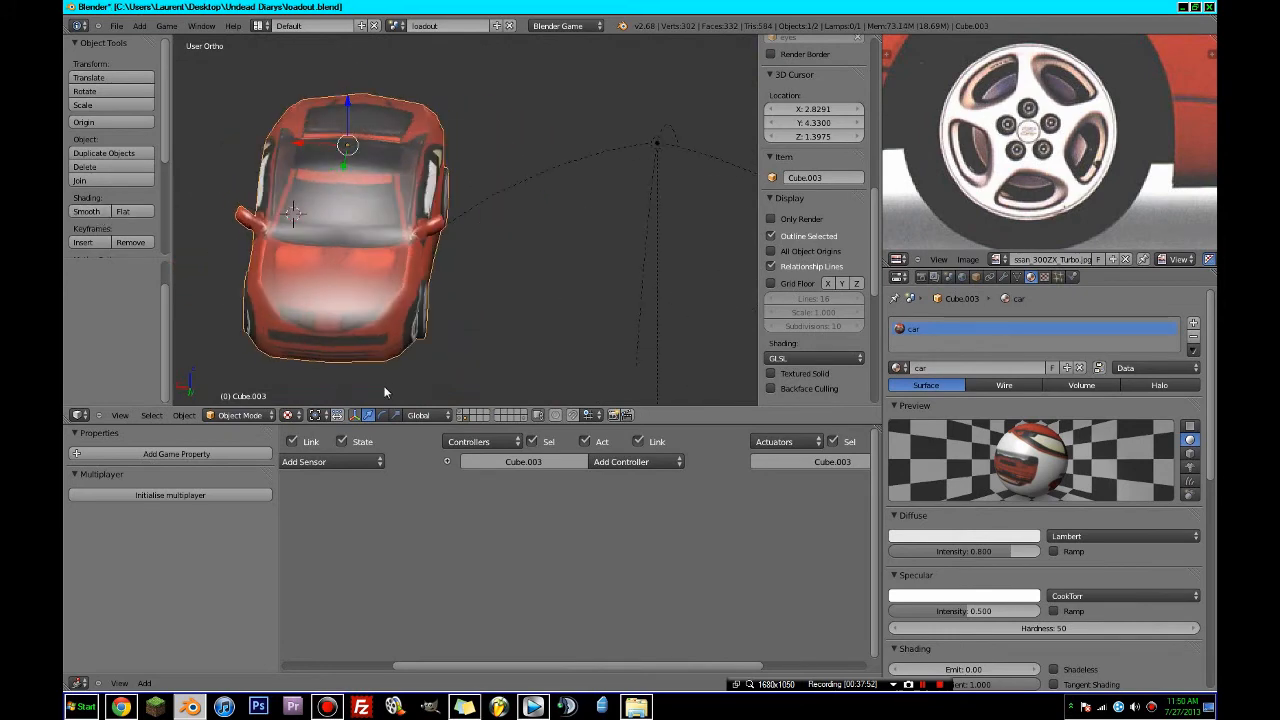
pyautogui.scroll(-3, 1034, 450)
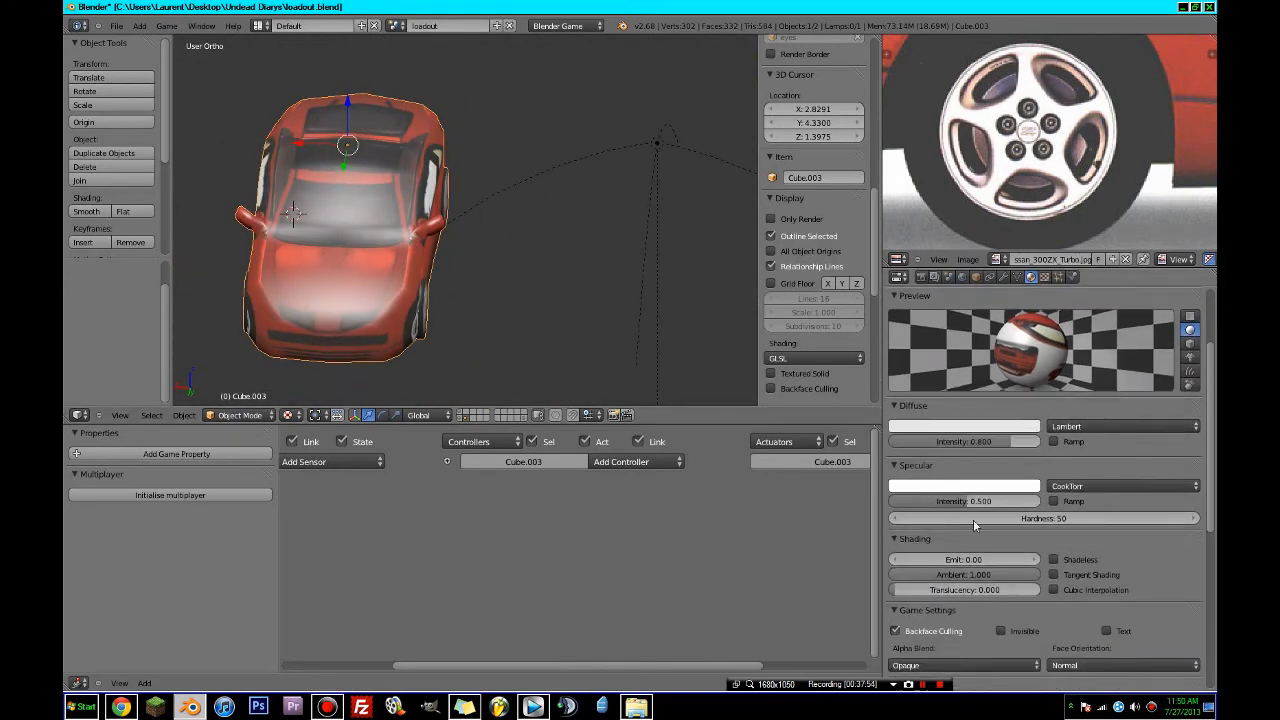
pyautogui.scroll(-3, 975, 524)
pyautogui.scroll(-3, 908, 521)
pyautogui.click(1045, 277)
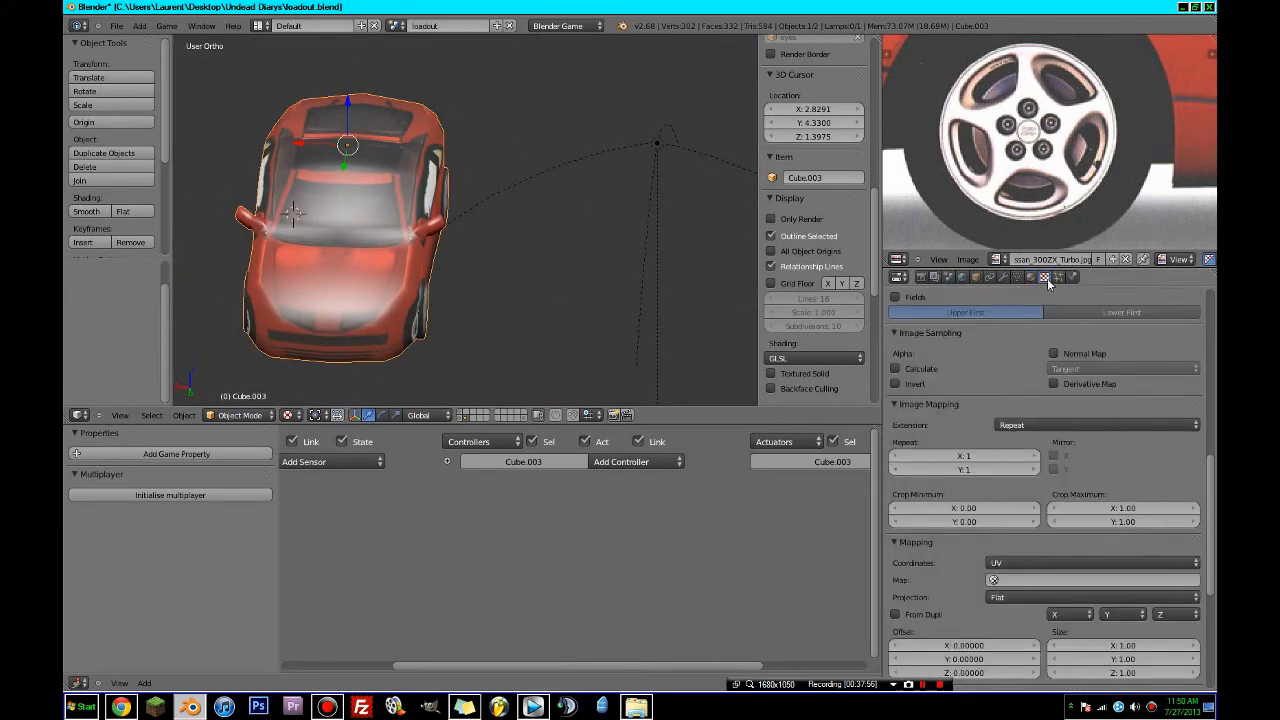
pyautogui.scroll(-8, 1037, 557)
pyautogui.click(1054, 640)
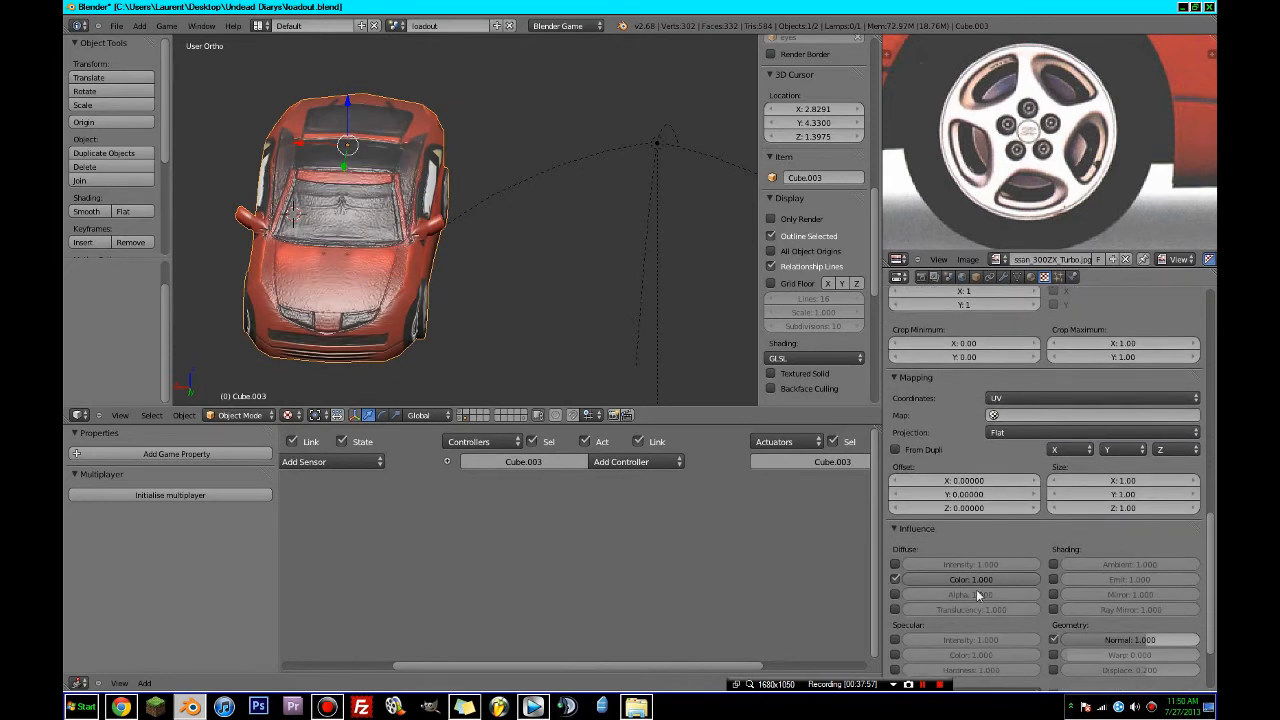
pyautogui.click(1148, 634)
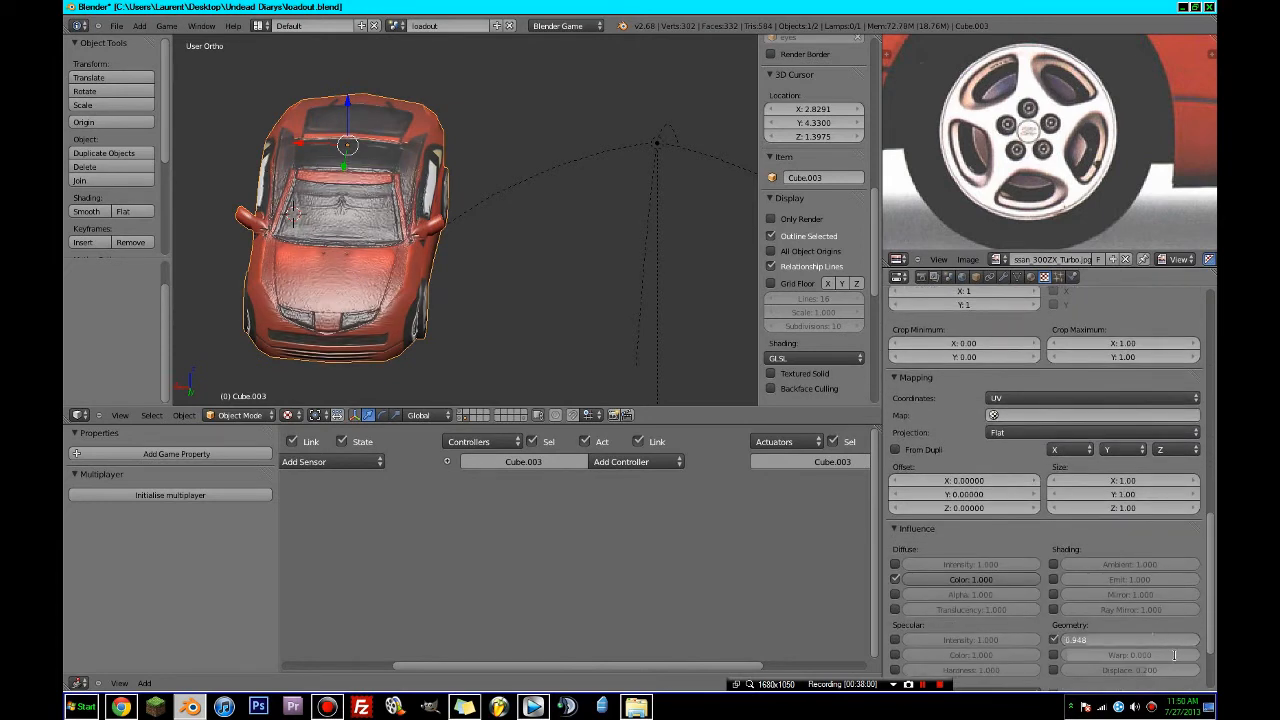
pyautogui.press('Return')
# - Move the car to the layer that holds the level's ground and buildings, and display that layer
pyautogui.moveTo(546, 319); pyautogui.dragTo(410, 316, button='middle')
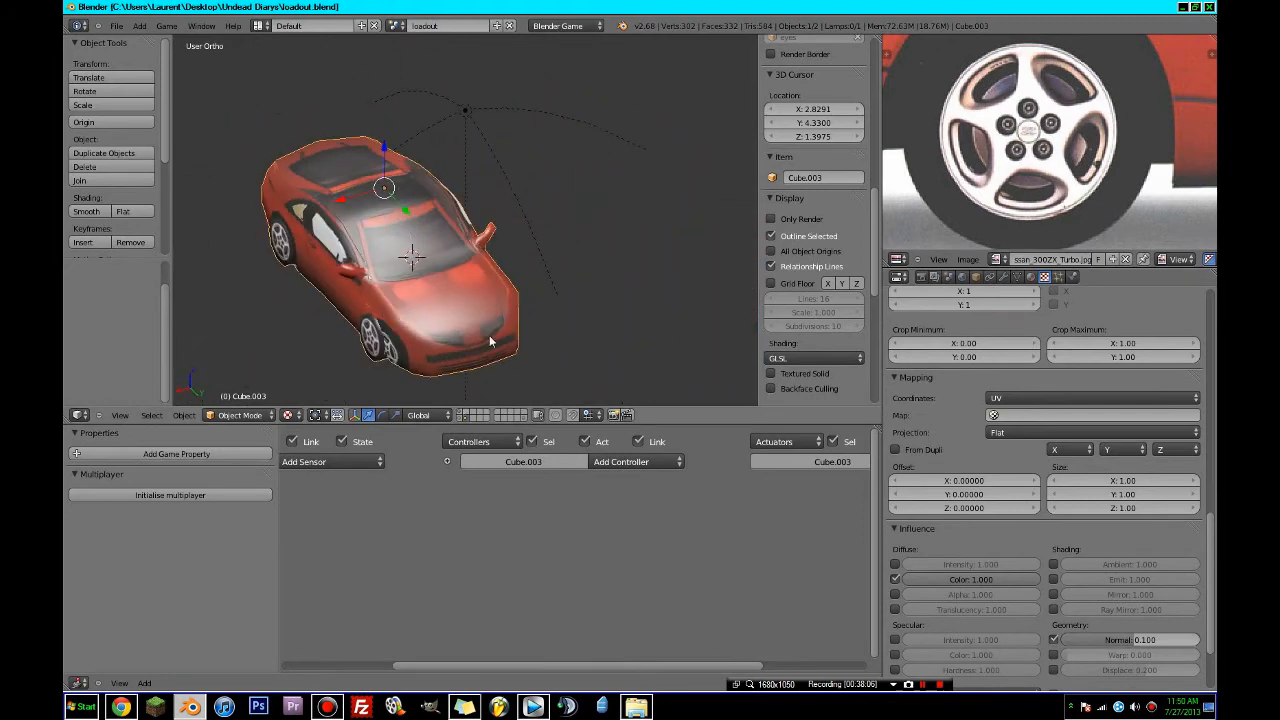
pyautogui.scroll(-3, 489, 341)
pyautogui.press('m')
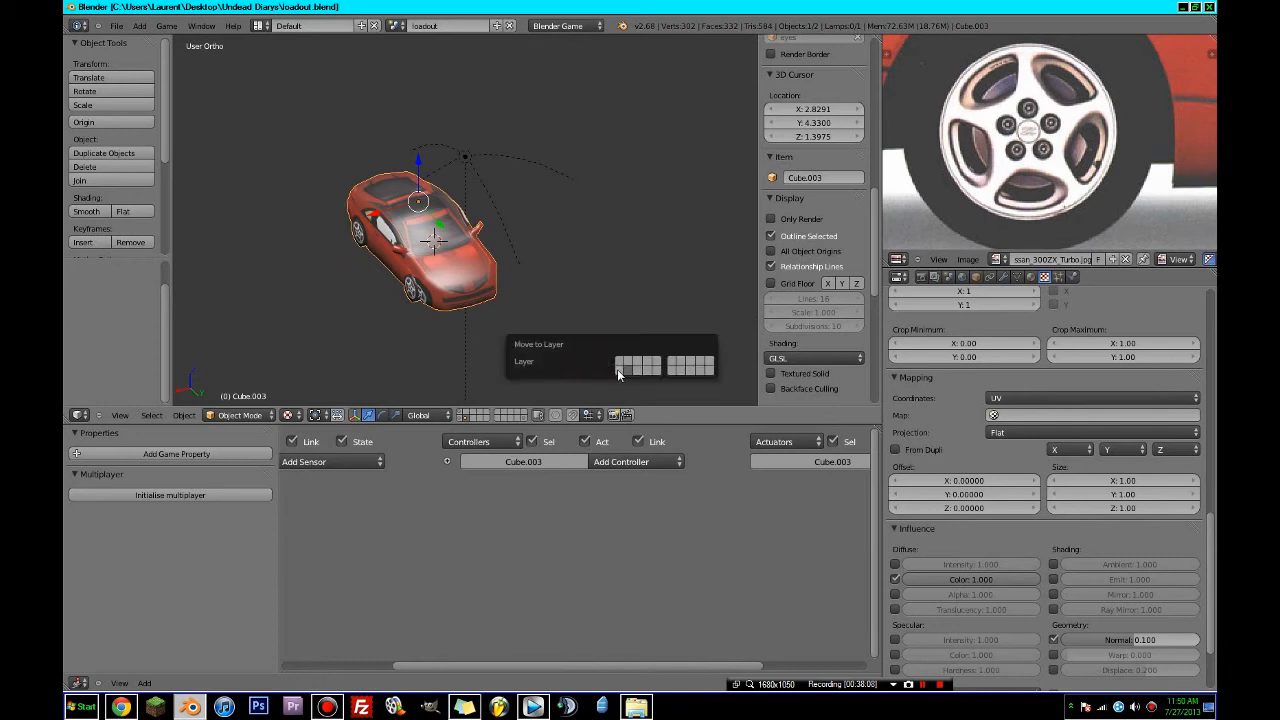
pyautogui.click(621, 372)
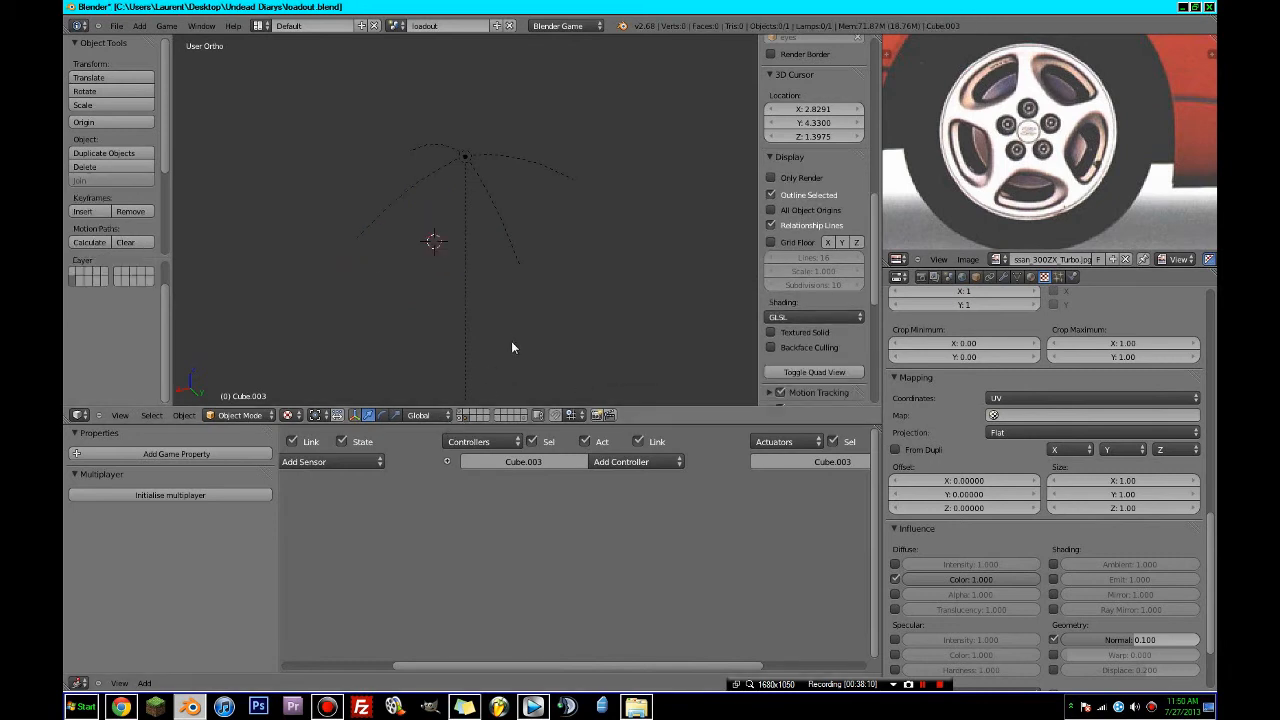
pyautogui.press('2')
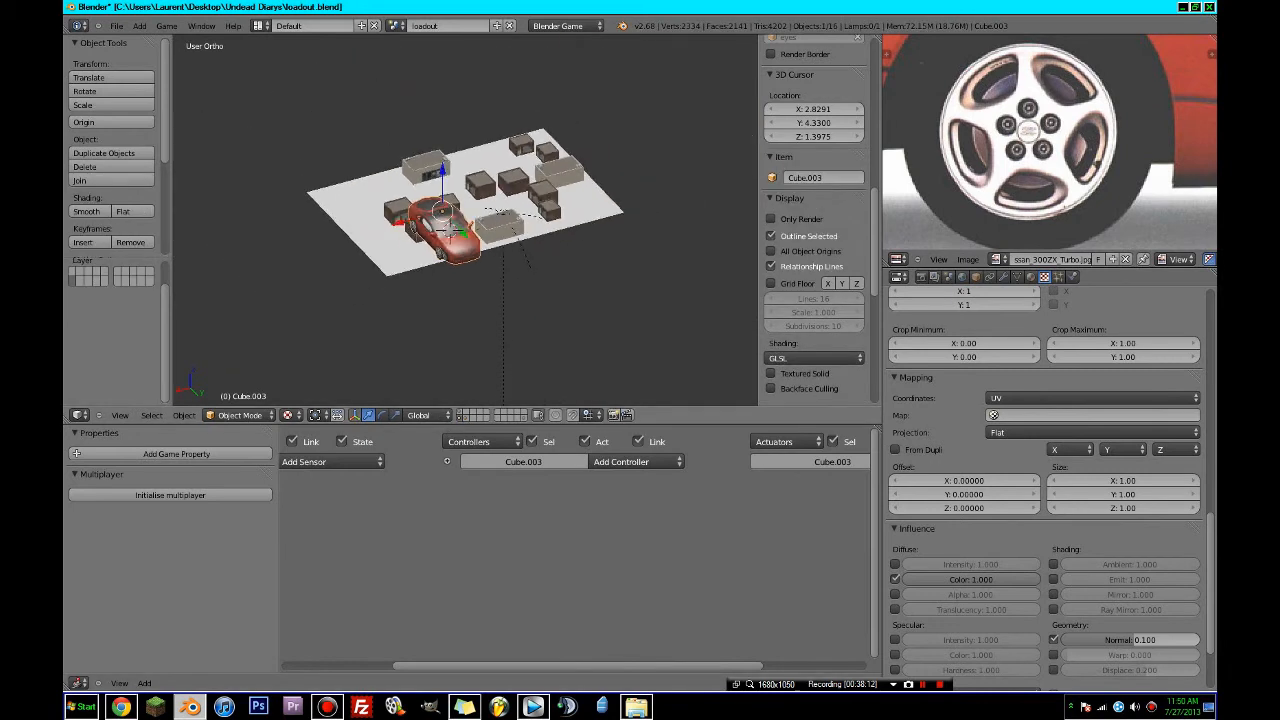
# - Show the level from above in wireframe and remove the Nissan 300ZX background image
pyautogui.press('KP_7')
pyautogui.keyDown('shift'); pyautogui.moveTo(585, 219); pyautogui.dragTo(670, 80, button='middle'); pyautogui.keyUp('shift')
pyautogui.press('z')
pyautogui.scroll(-7, 828, 328)
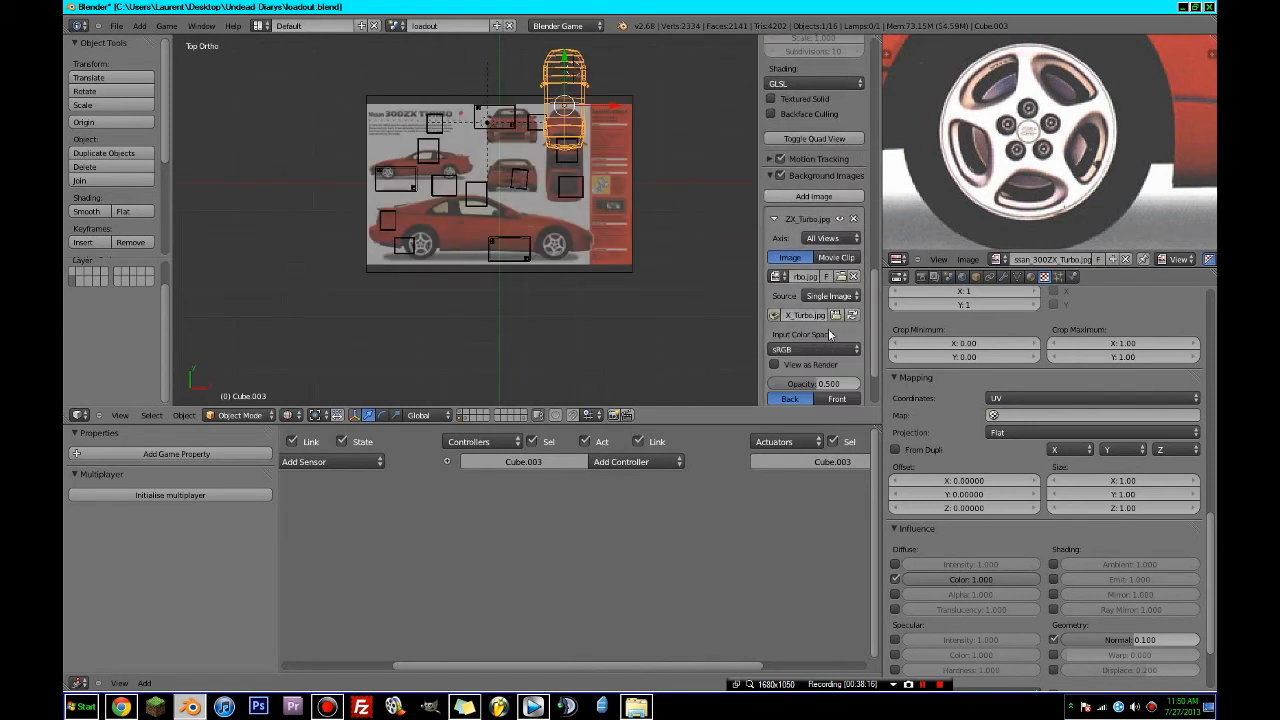
pyautogui.click(853, 218)
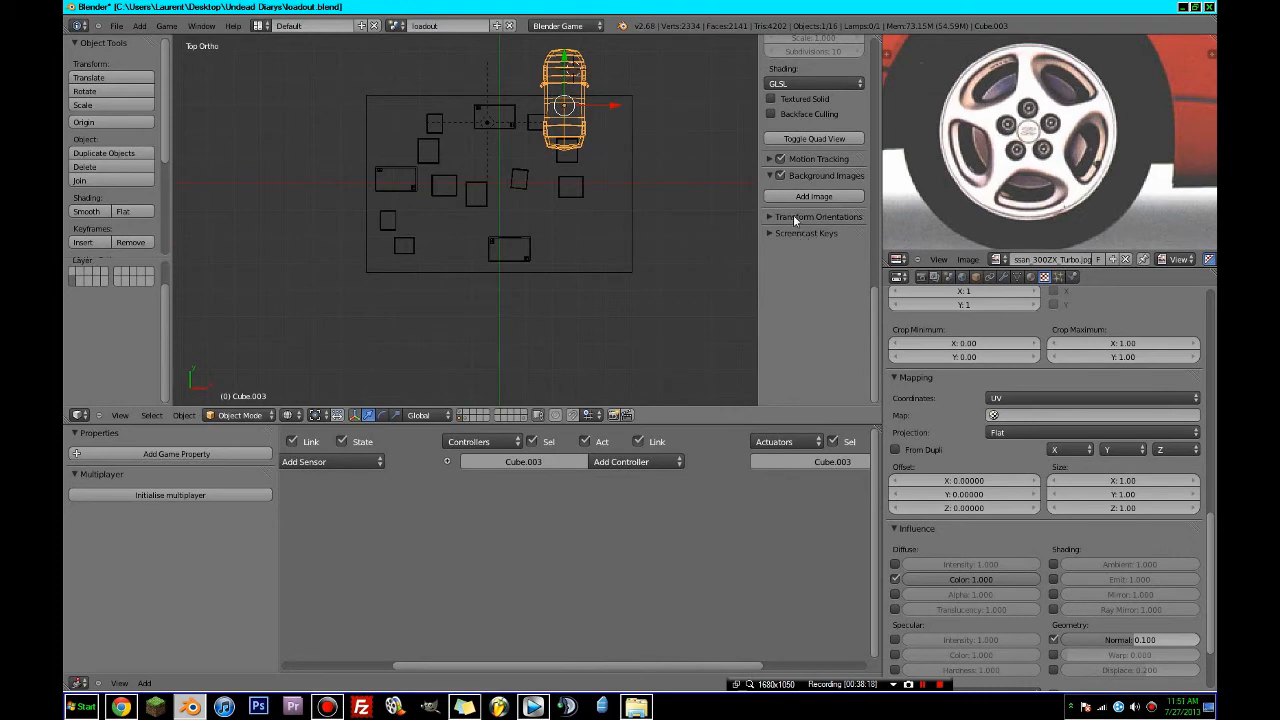
# - Add a new background image and load the Backlot map picture from the Downloads folder
pyautogui.click(797, 197)
pyautogui.click(830, 276)
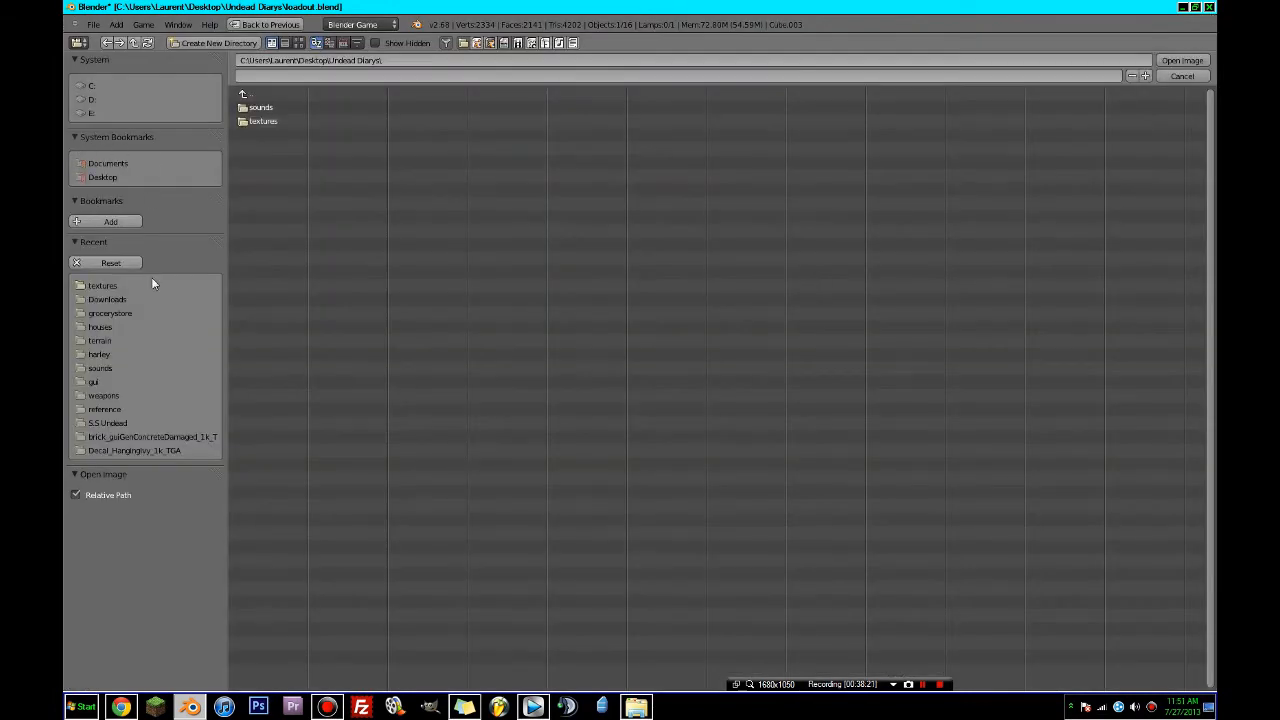
pyautogui.click(110, 287)
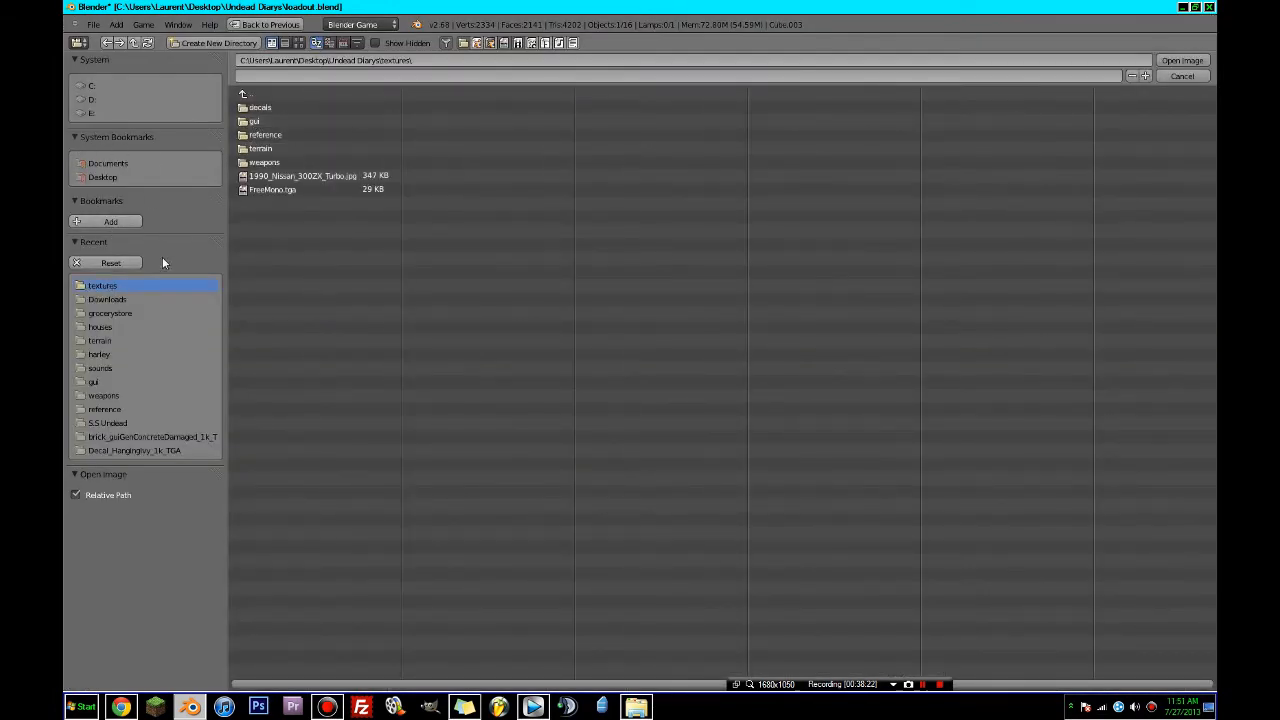
pyautogui.click(110, 300)
pyautogui.click(298, 43)
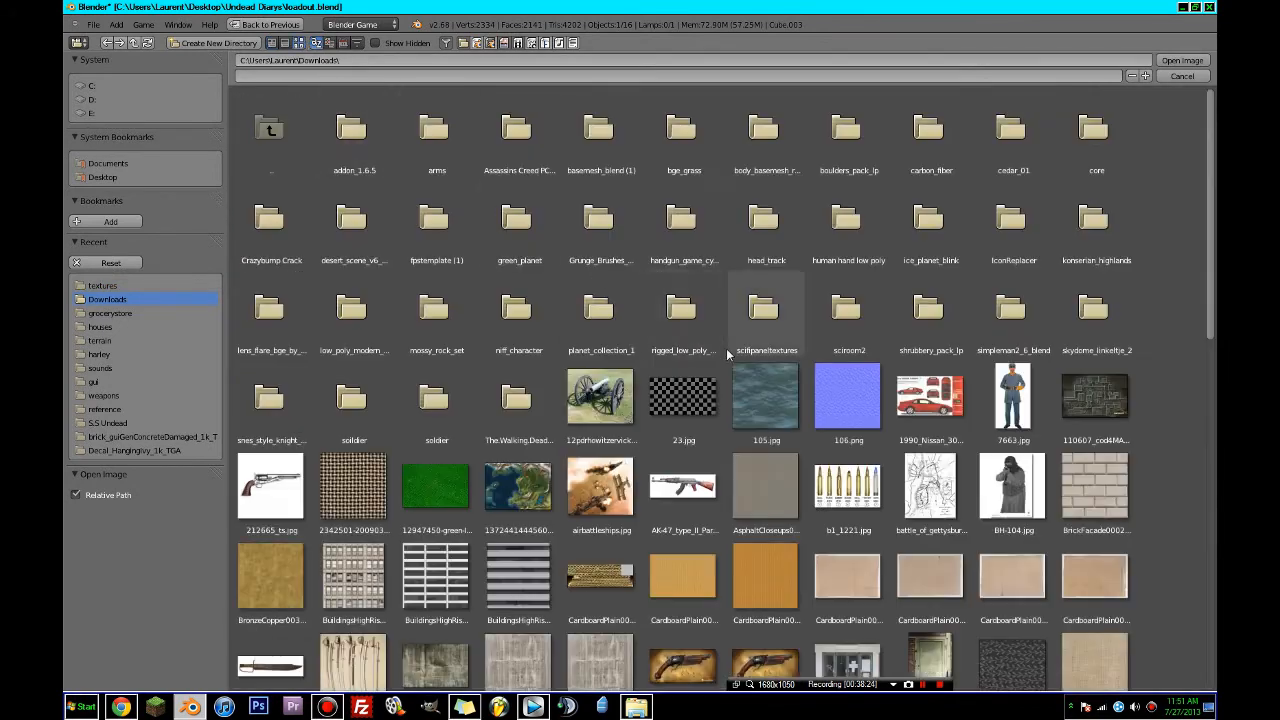
pyautogui.doubleClick(1095, 315)
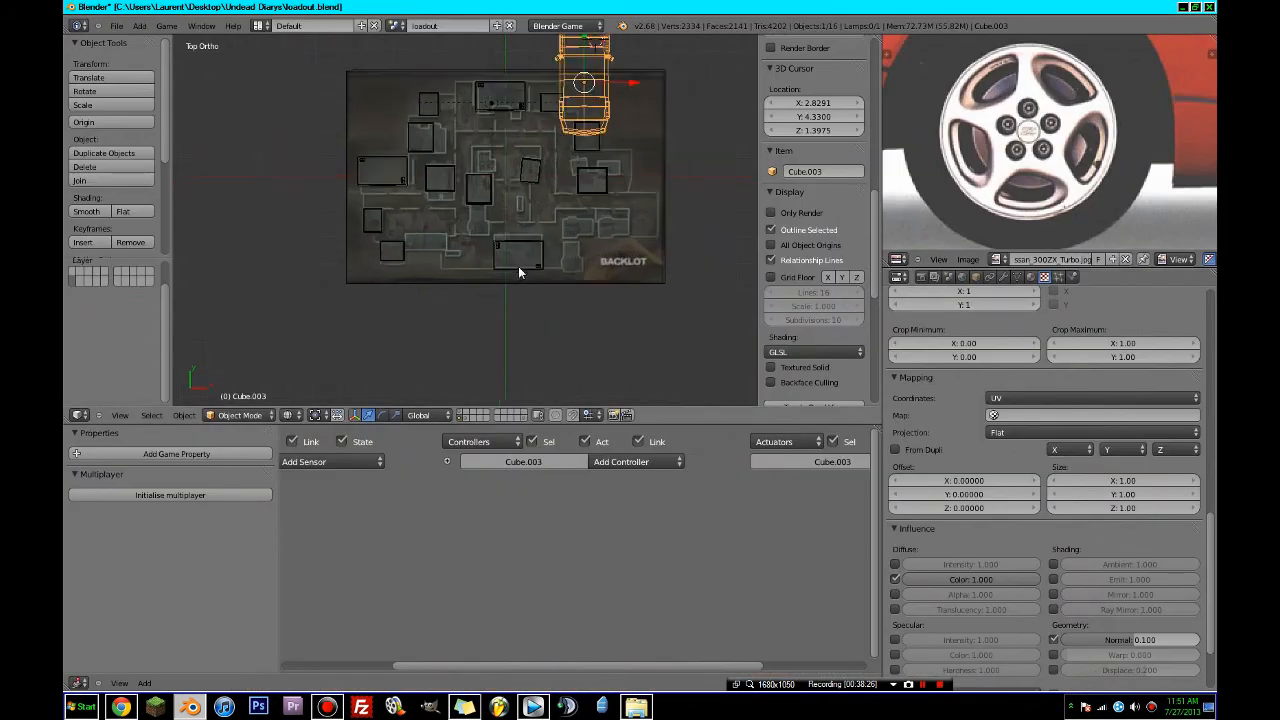
# - Rotate the car about 79 degrees, scale it by 0.555 and move it near the building at the map's centre
pyautogui.keyDown('shift'); pyautogui.moveTo(597, 143); pyautogui.dragTo(531, 271, button='middle'); pyautogui.keyUp('shift')
pyautogui.press('r')
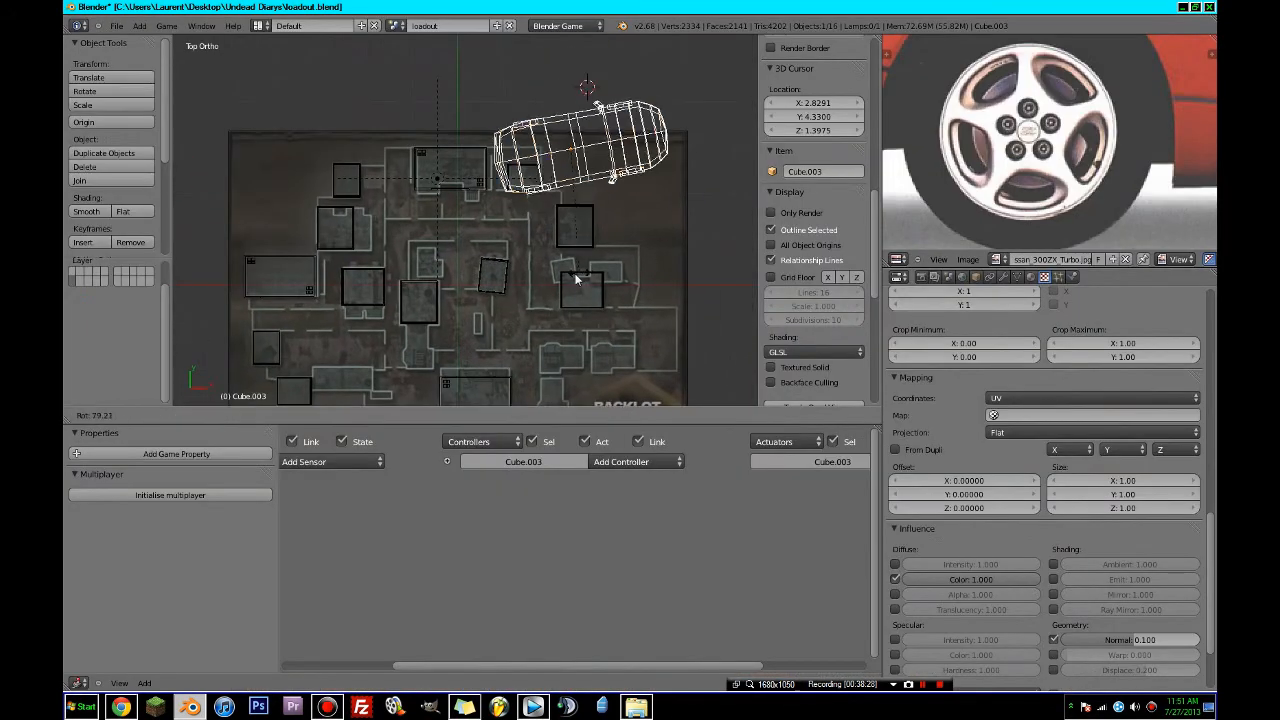
pyautogui.click(574, 277)
pyautogui.press('g')
pyautogui.click(541, 316)
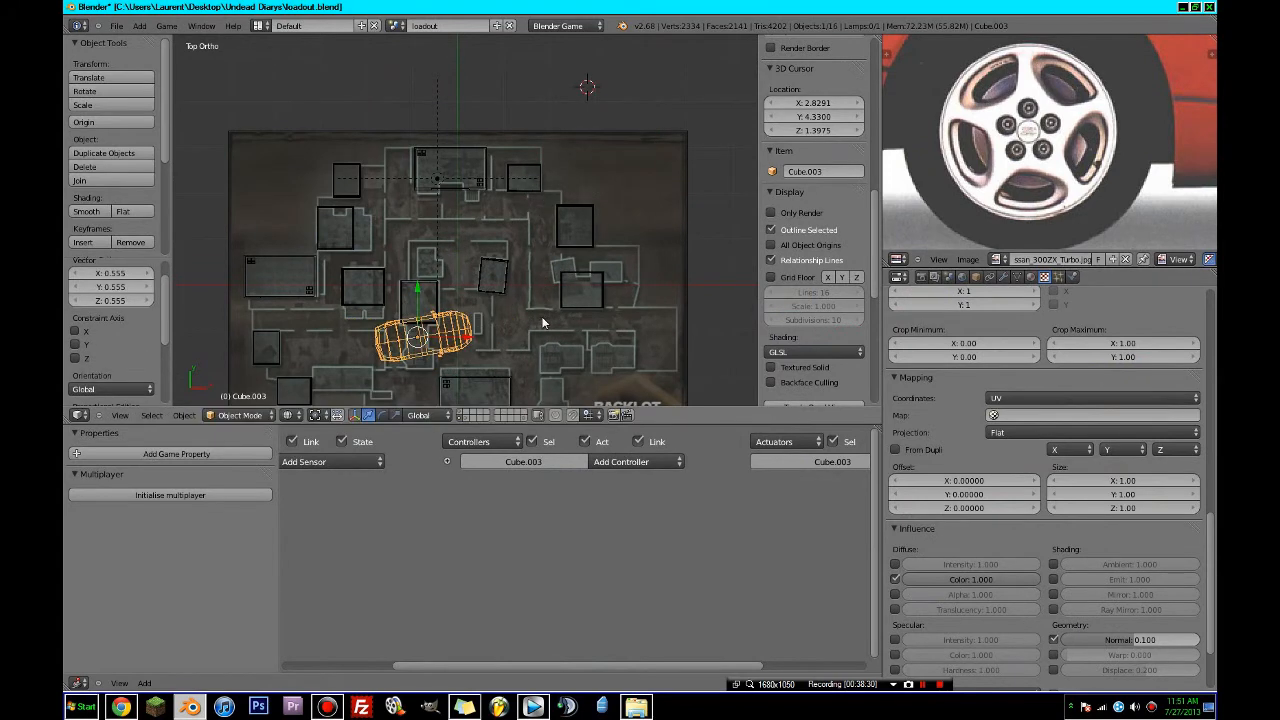
# - Scale the car by 0.584 and again by 0.788, placing it just below the central building's footprint on the map
pyautogui.scroll(3, 541, 316)
pyautogui.keyDown('shift'); pyautogui.moveTo(585, 208); pyautogui.dragTo(592, 182, button='middle'); pyautogui.keyUp('shift')
pyautogui.scroll(3, 592, 182)
pyautogui.press('s')
pyautogui.click(506, 197)
pyautogui.press('g')
pyautogui.press('y')
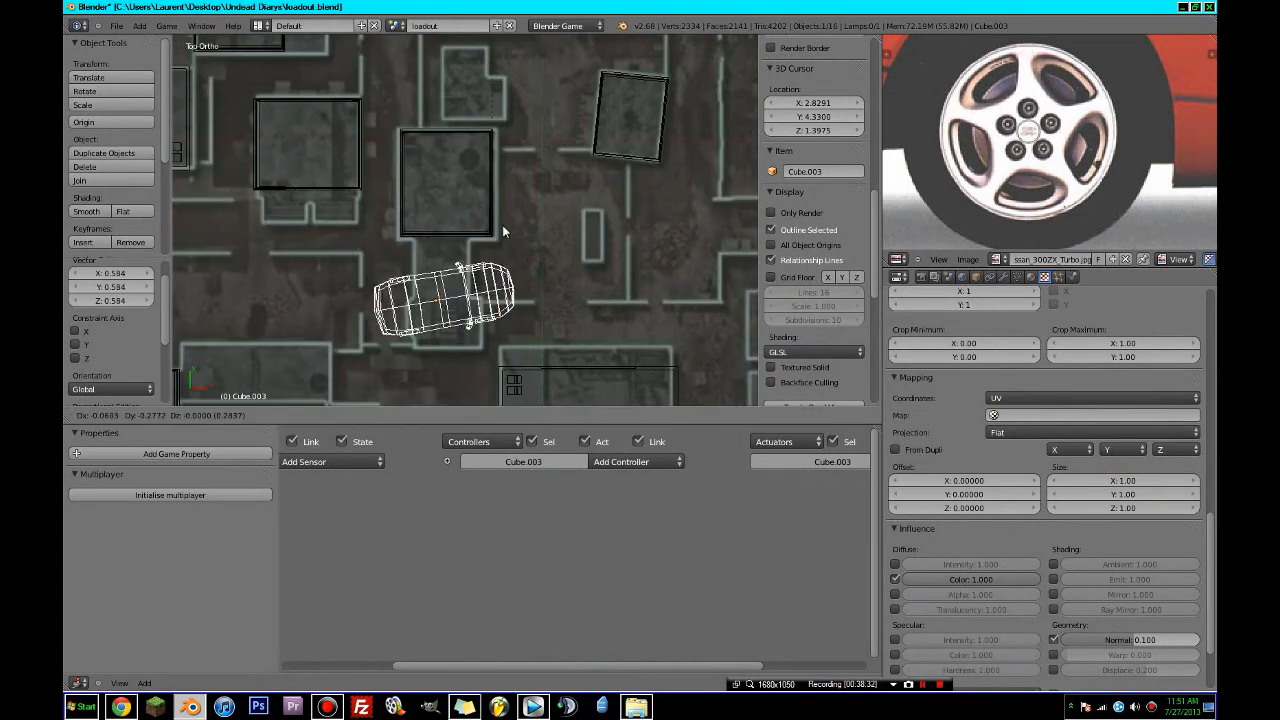
pyautogui.click(505, 223)
pyautogui.press('s')
pyautogui.click(614, 284)
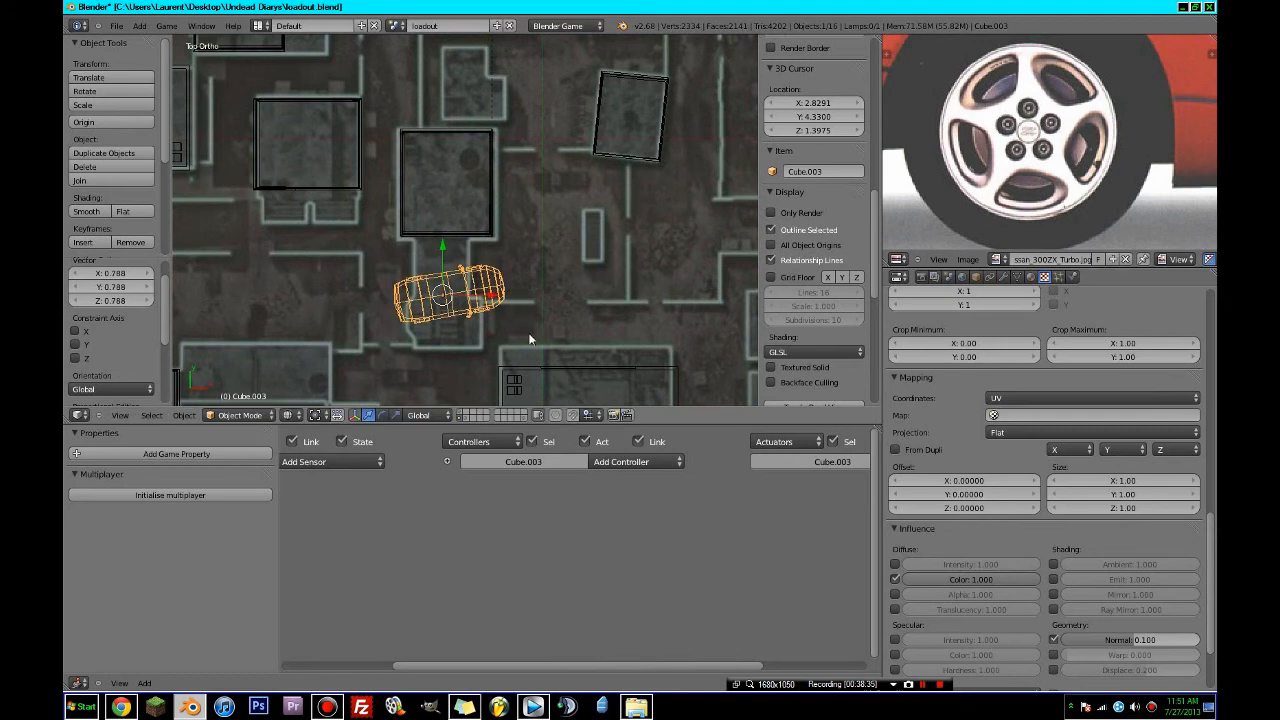
# - Lower the car -1.666 along Z in the front view so it stands on the ground
pyautogui.moveTo(532, 339); pyautogui.dragTo(554, 210, button='middle')
pyautogui.press('KP_1')
pyautogui.scroll(-2, 476, 143)
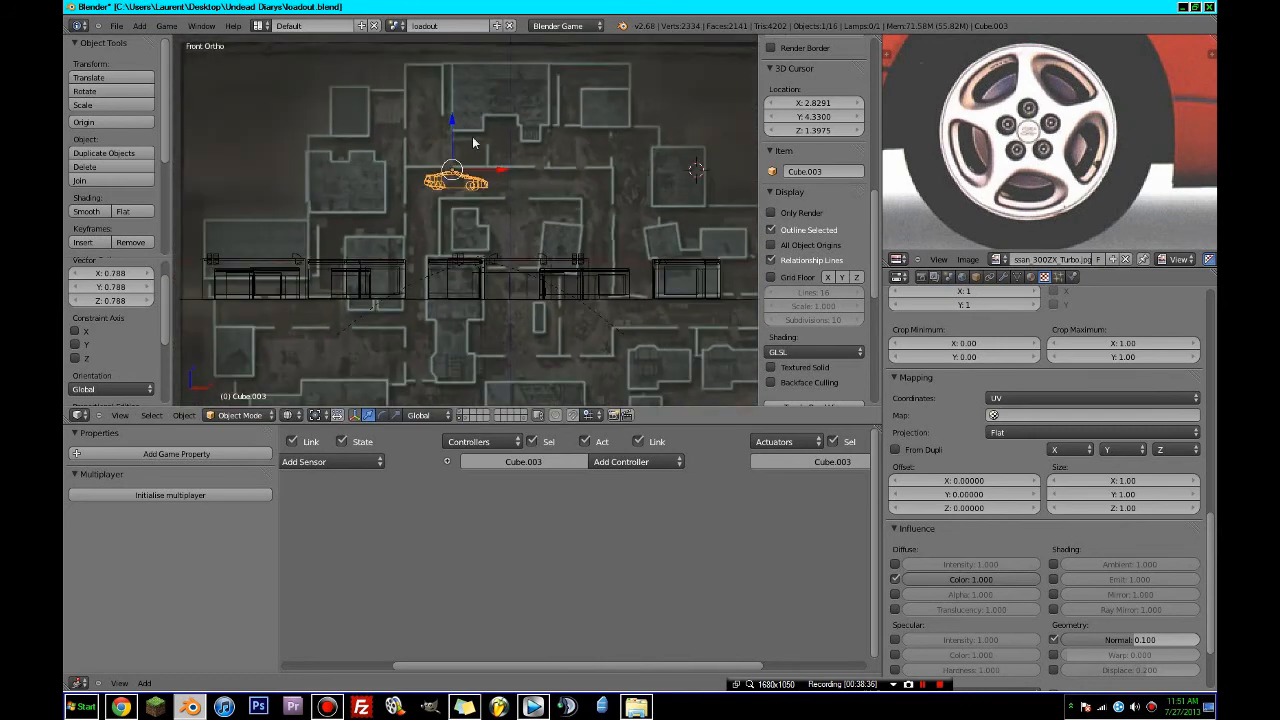
pyautogui.press('g')
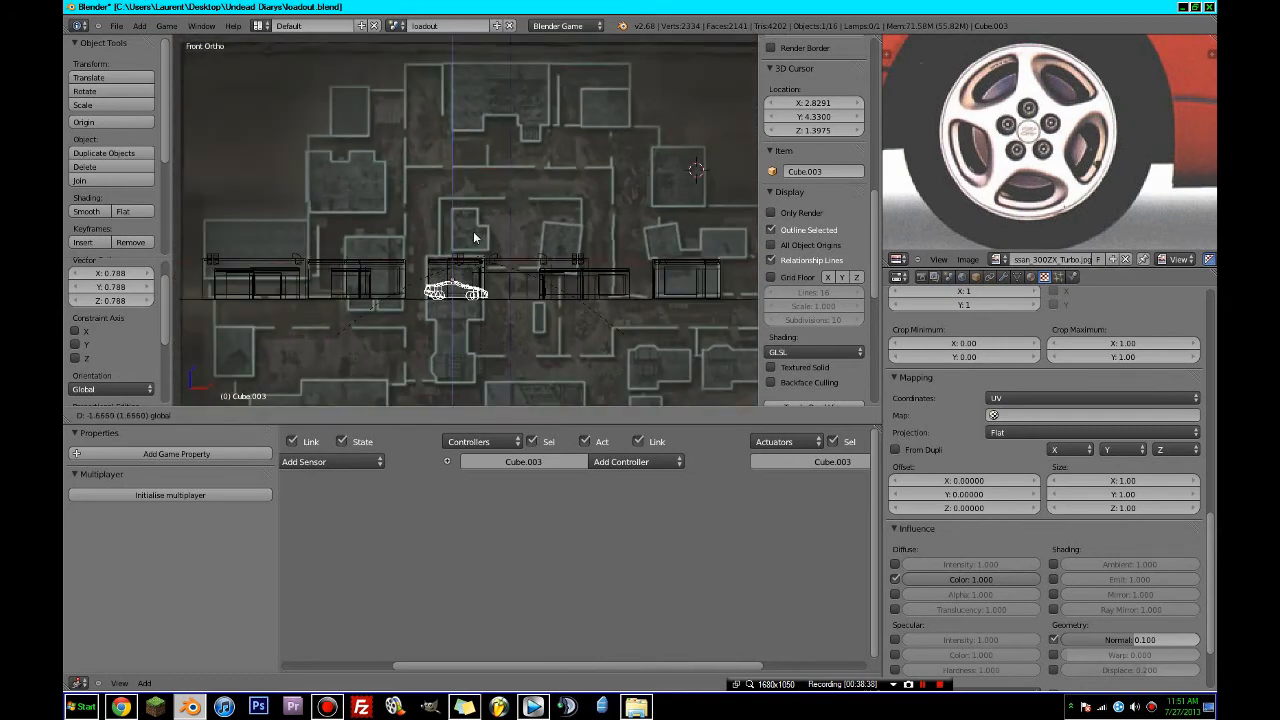
pyautogui.click(475, 237)
# - Show the level with textured shading and check the car among the buildings
pyautogui.moveTo(475, 237); pyautogui.dragTo(449, 354, button='middle')
pyautogui.click(287, 415)
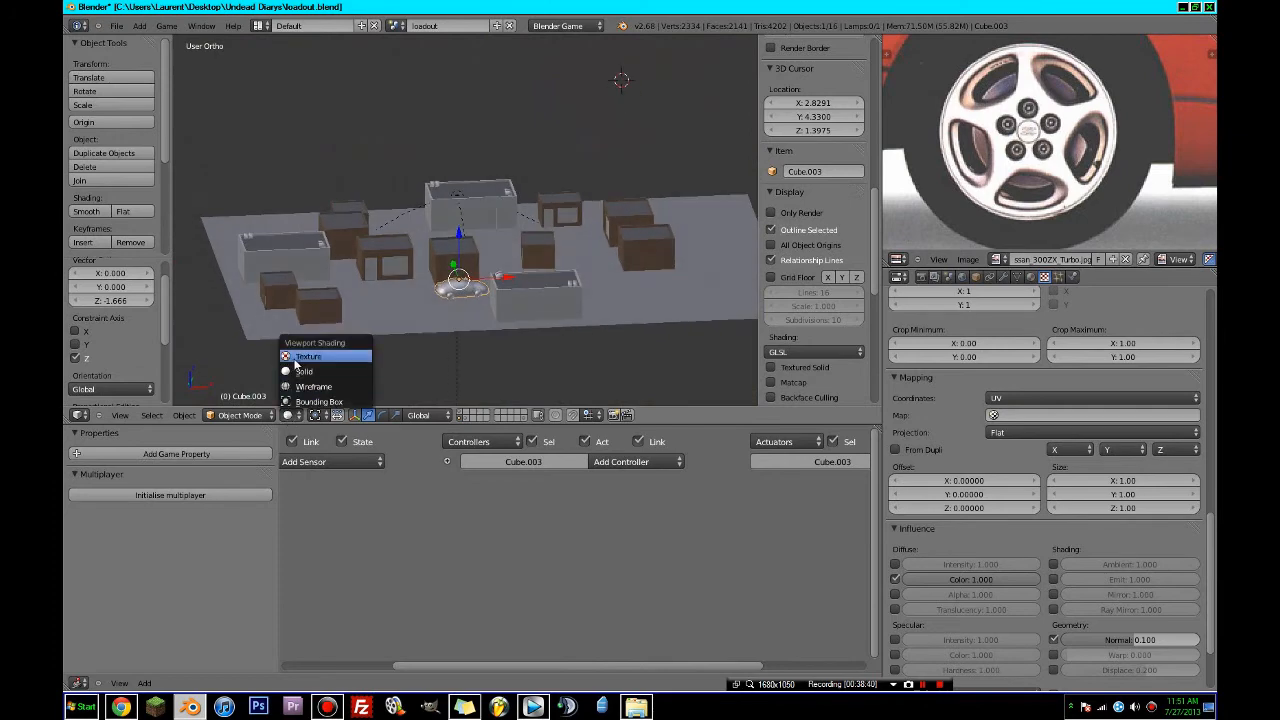
pyautogui.click(322, 360)
pyautogui.scroll(4, 371, 317)
pyautogui.scroll(7, 372, 312)
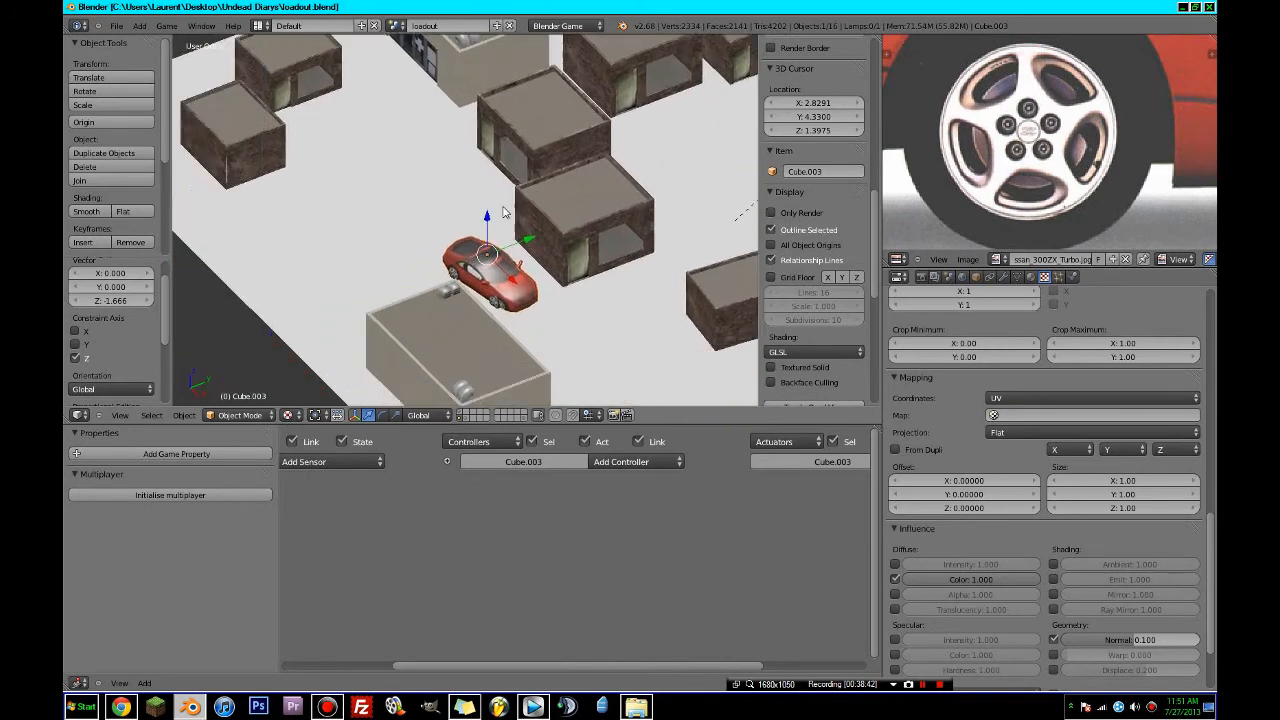
pyautogui.moveTo(372, 312); pyautogui.dragTo(333, 314, button='middle')
# - Set the car material's specular colour by sampling the car's red paint, and adjust its brightness
pyautogui.click(1030, 287)
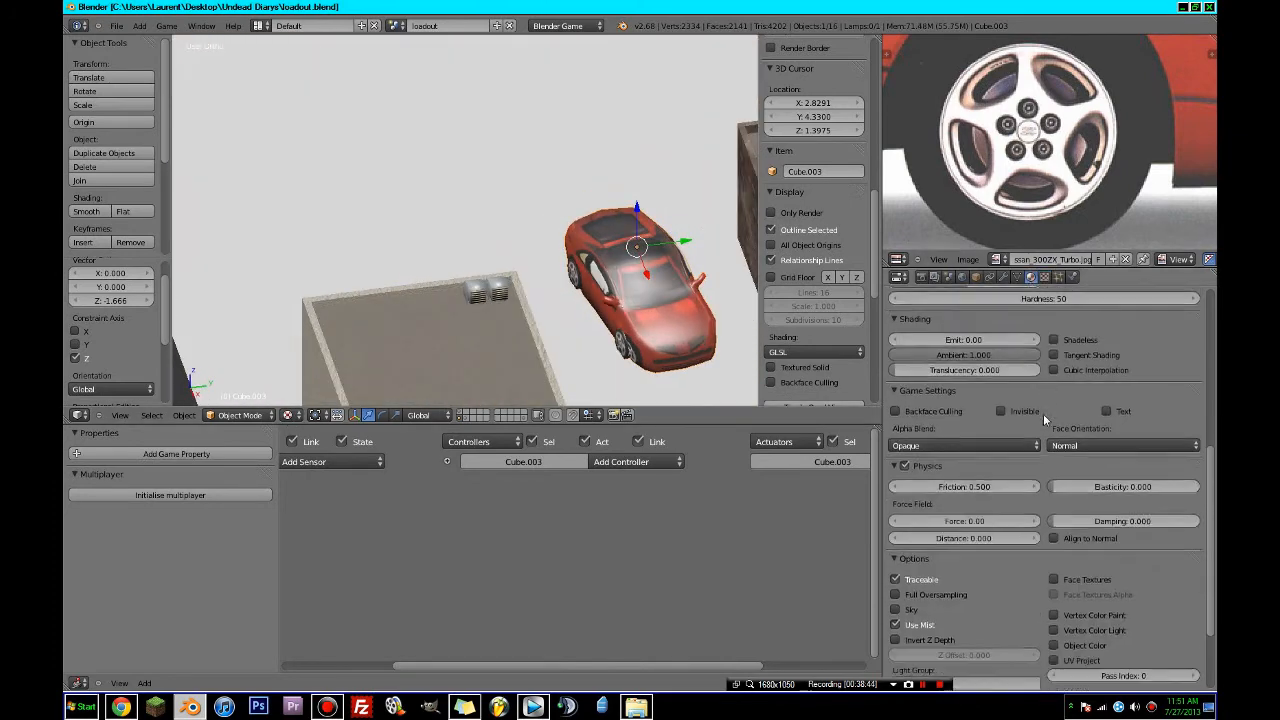
pyautogui.scroll(3, 1043, 413)
pyautogui.click(1008, 400)
pyautogui.click(1005, 411)
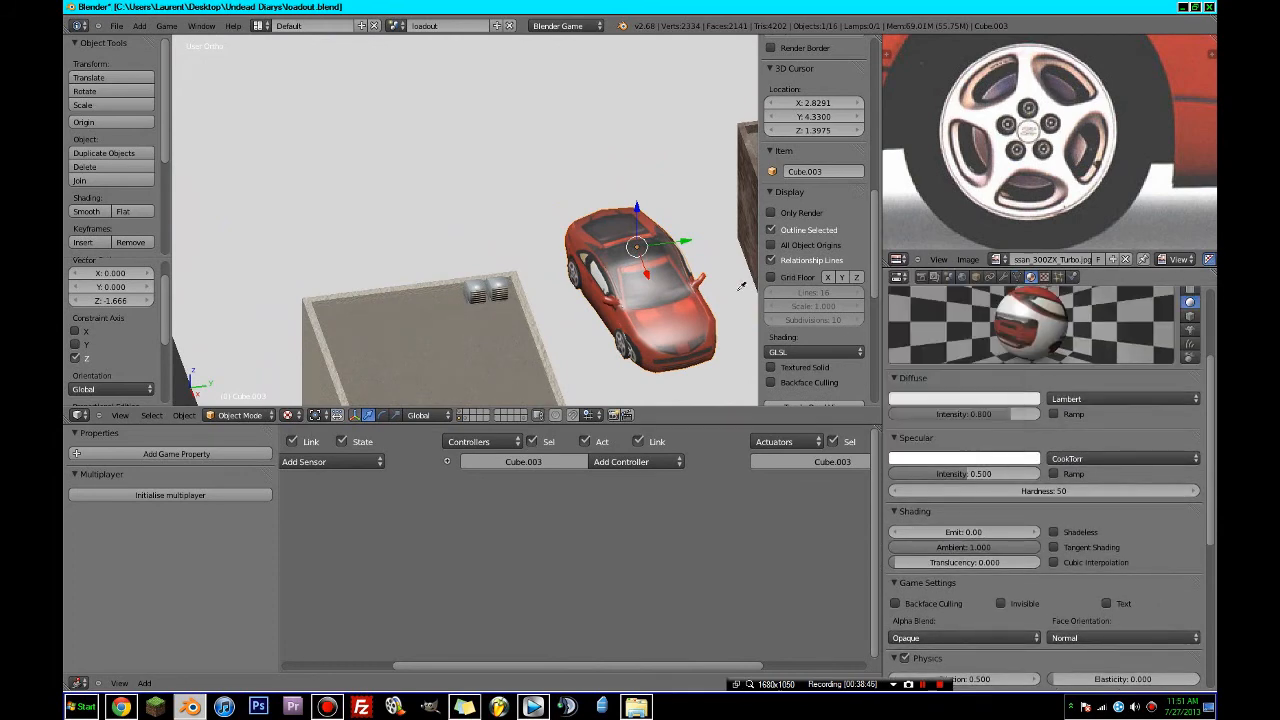
pyautogui.click(658, 318)
pyautogui.click(1008, 459)
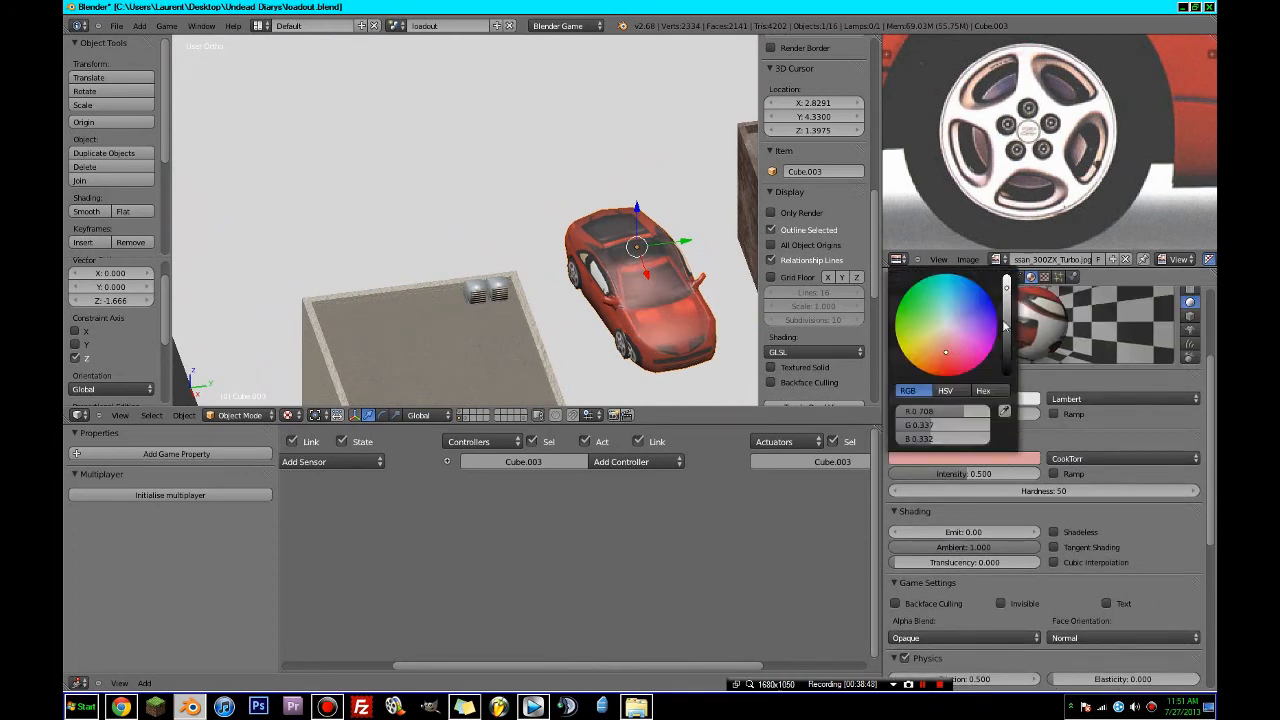
pyautogui.click(1008, 305)
# - Apply the car's modifier and set the car's origin to its geometry
pyautogui.press('Tab')
pyautogui.moveTo(640, 280); pyautogui.dragTo(560, 290, button='middle')
pyautogui.press('Tab')
pyautogui.click(1003, 277)
pyautogui.click(966, 369)
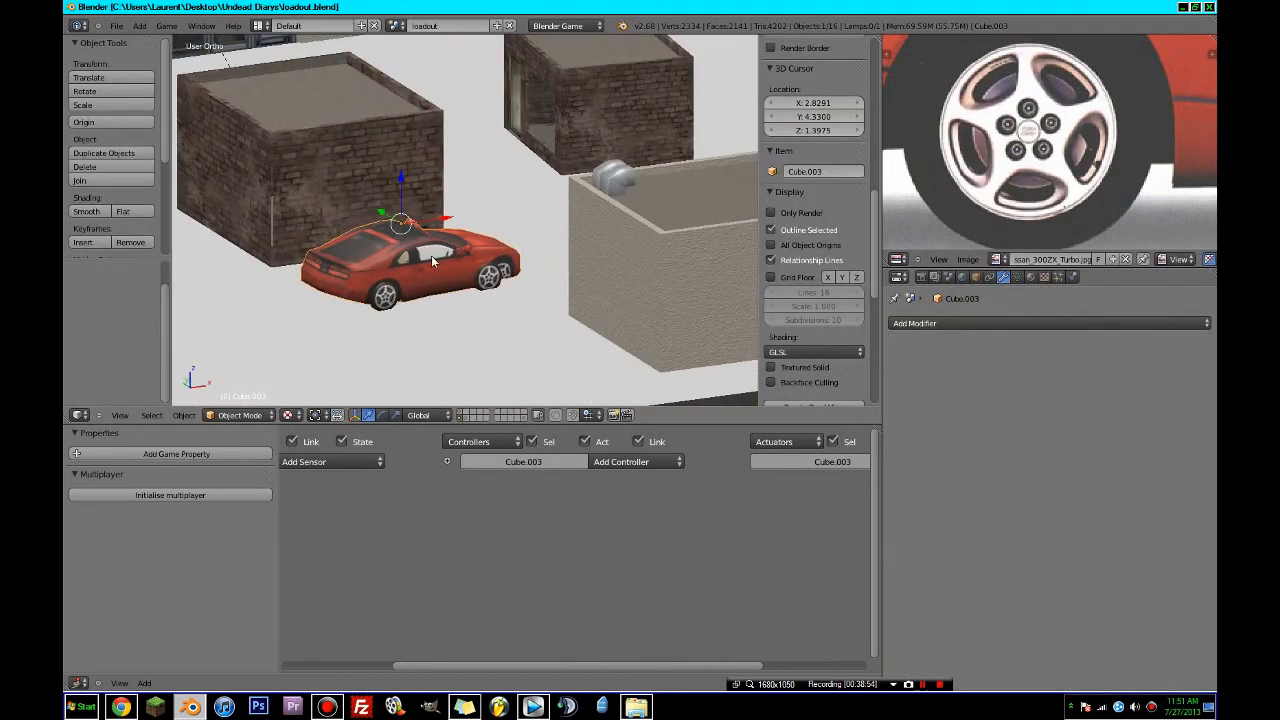
pyautogui.click(112, 122)
pyautogui.click(122, 126)
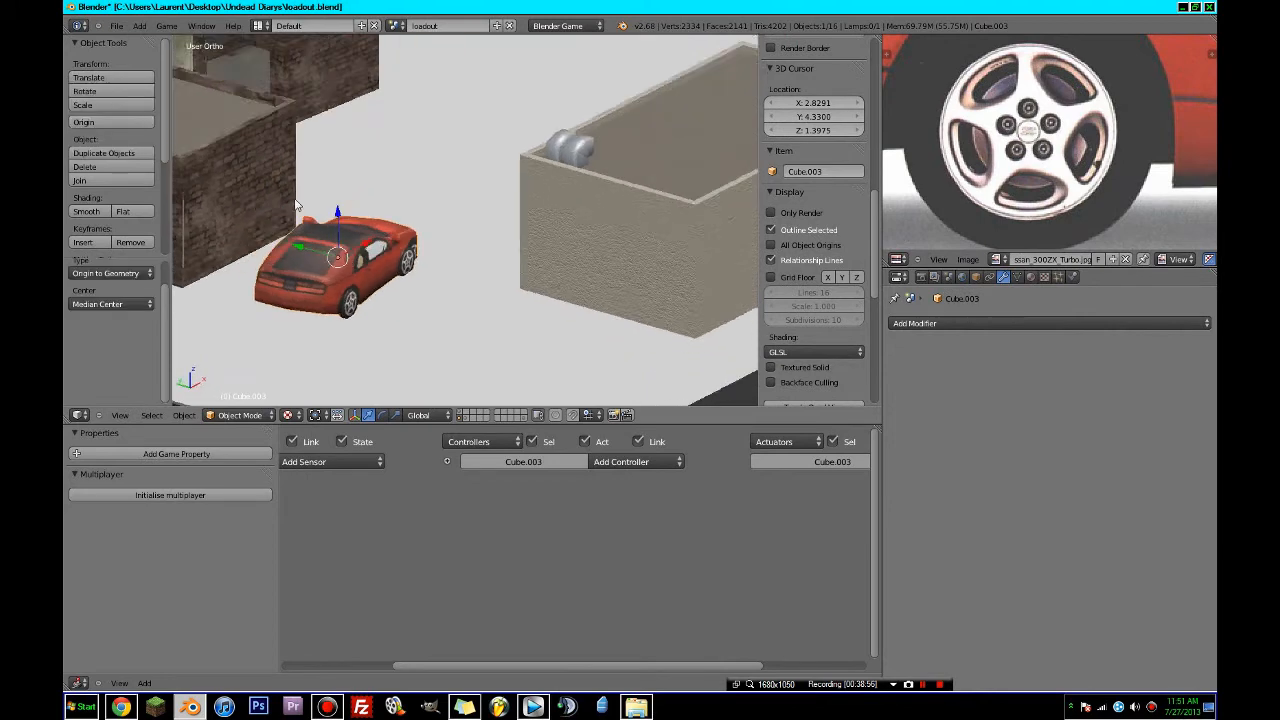
# - Try clearing the car's rotation
pyautogui.moveTo(346, 249); pyautogui.dragTo(317, 285, button='middle')
pyautogui.scroll(-3, 345, 285)
pyautogui.hotkey('alt', 'r')
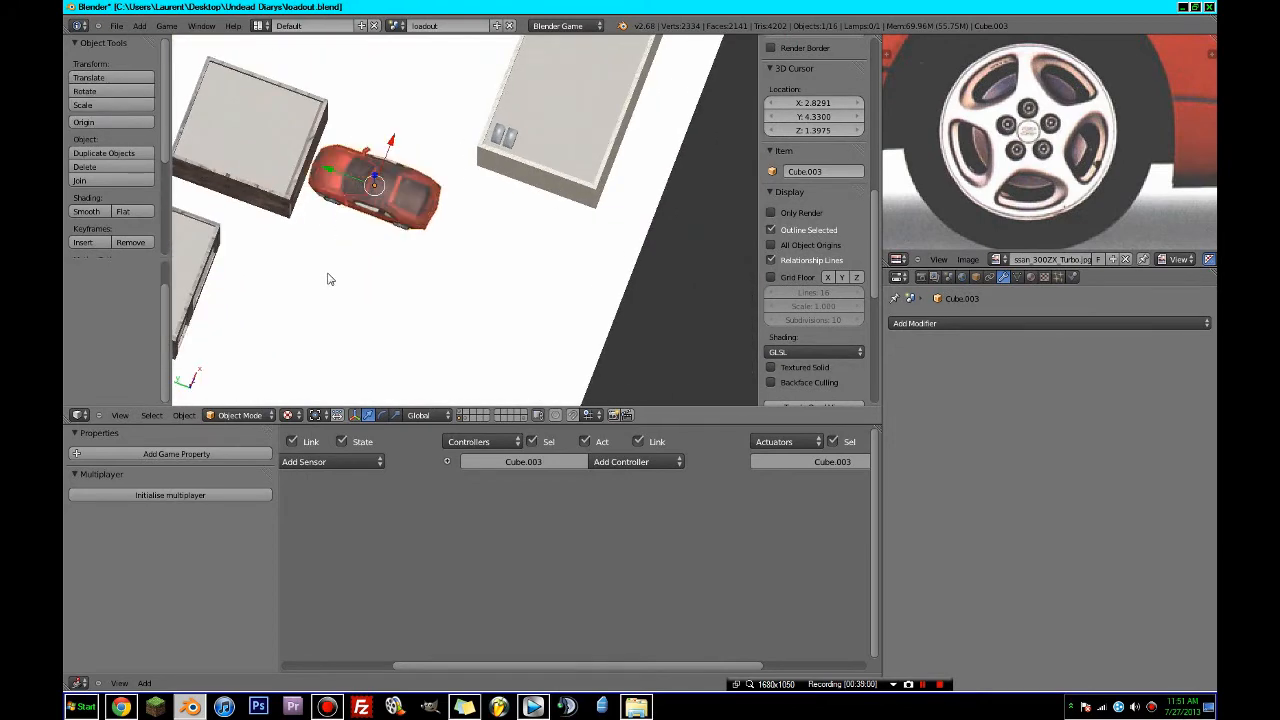
pyautogui.scroll(-8, 496, 246)
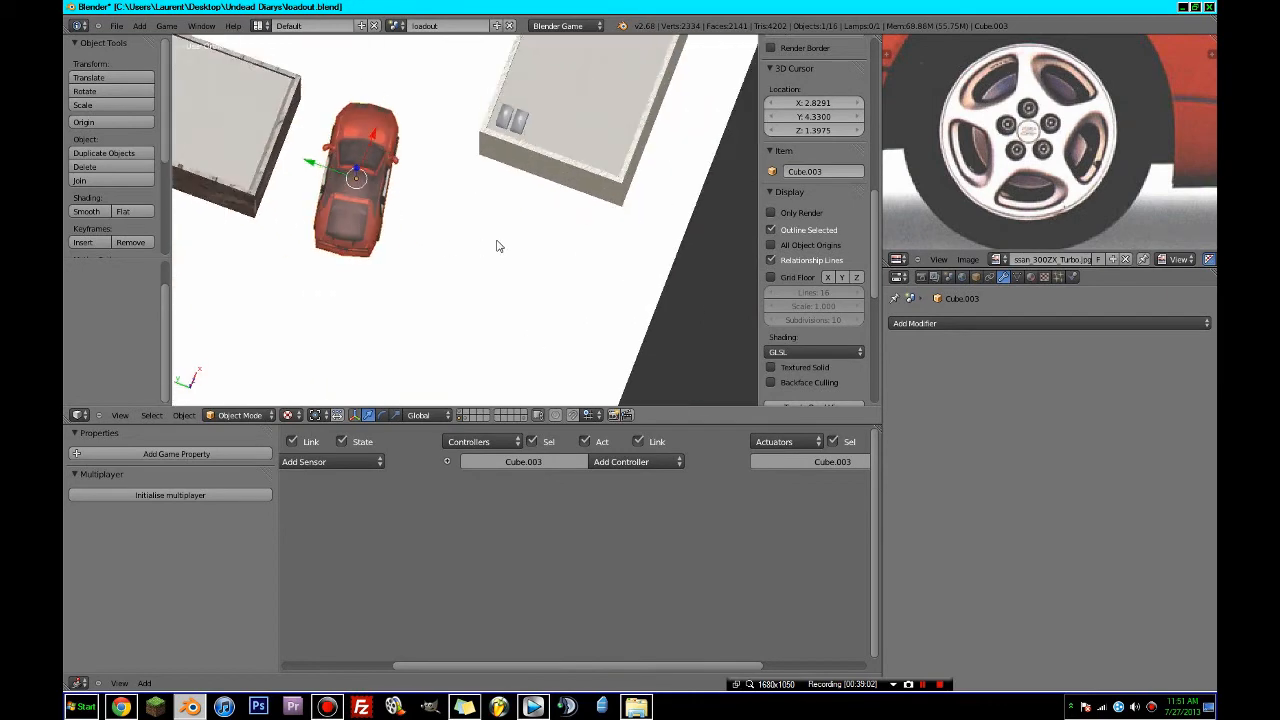
pyautogui.moveTo(500, 246); pyautogui.dragTo(460, 125, button='middle')
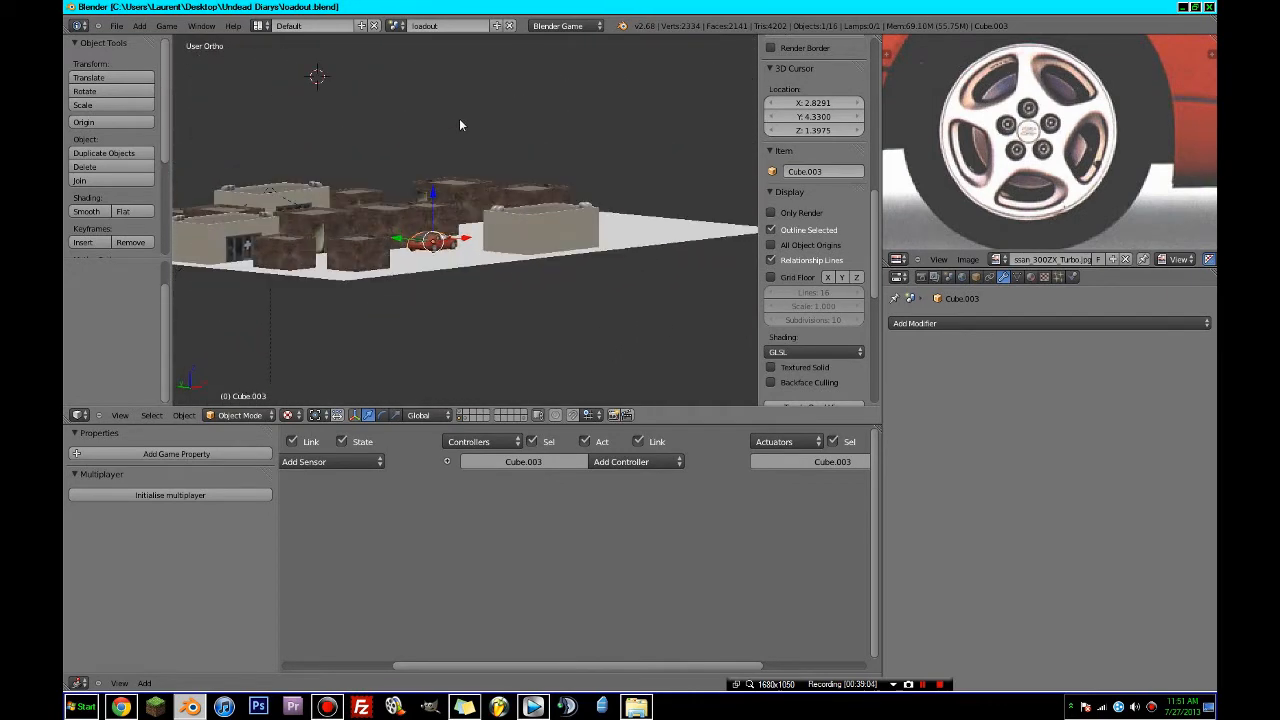
# - Inspect the car among the buildings and briefly test-run the level in the game engine
pyautogui.scroll(8, 399, 240)
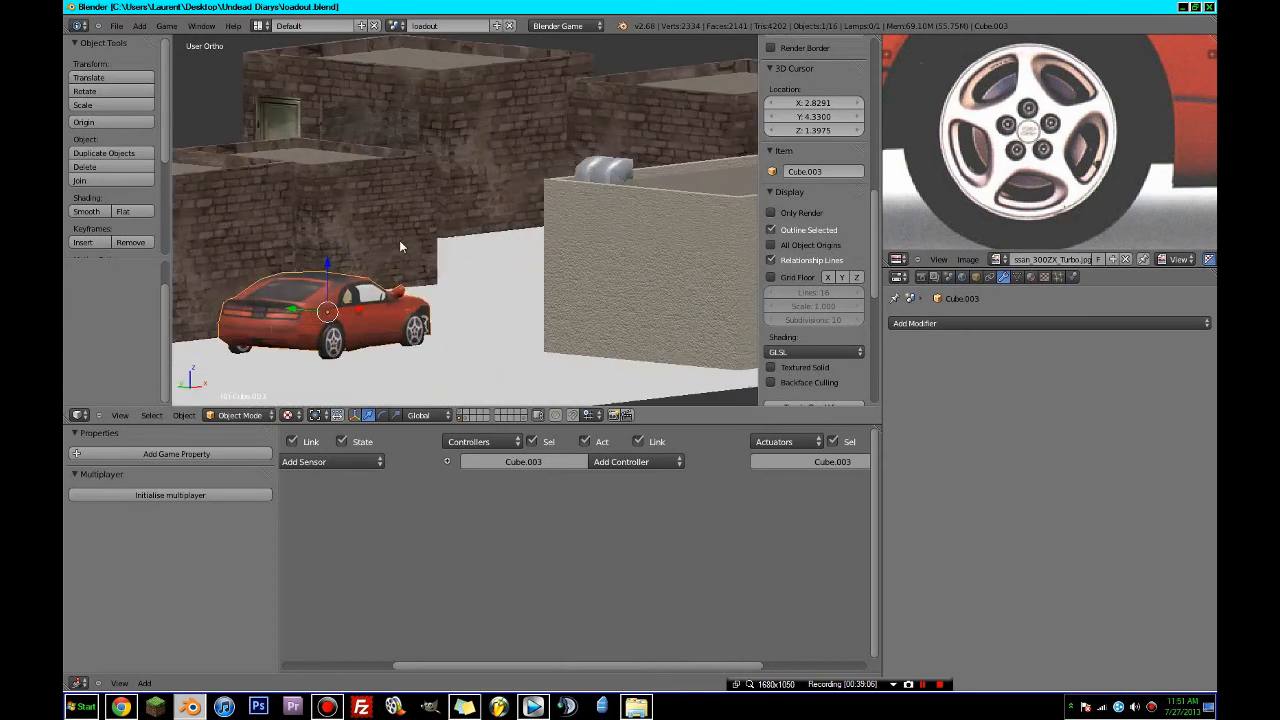
pyautogui.scroll(-6, 357, 262)
pyautogui.moveTo(402, 264); pyautogui.dragTo(755, 254, button='middle')
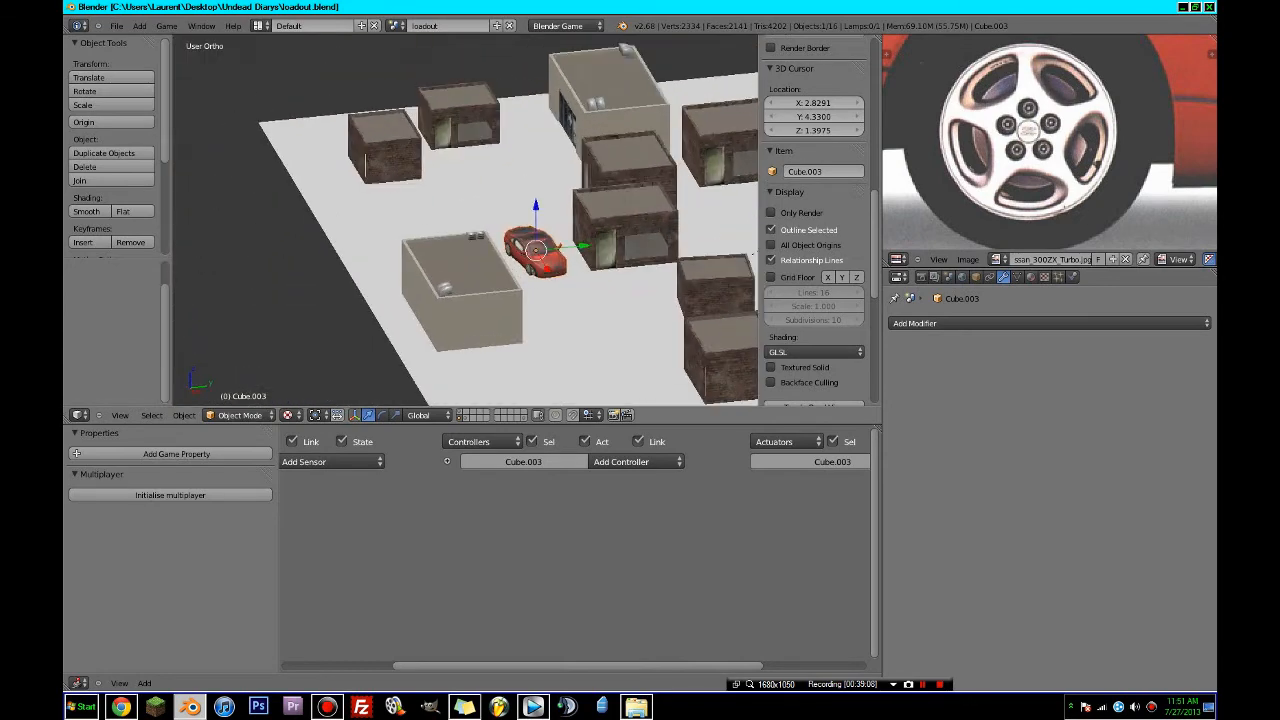
pyautogui.press('p')
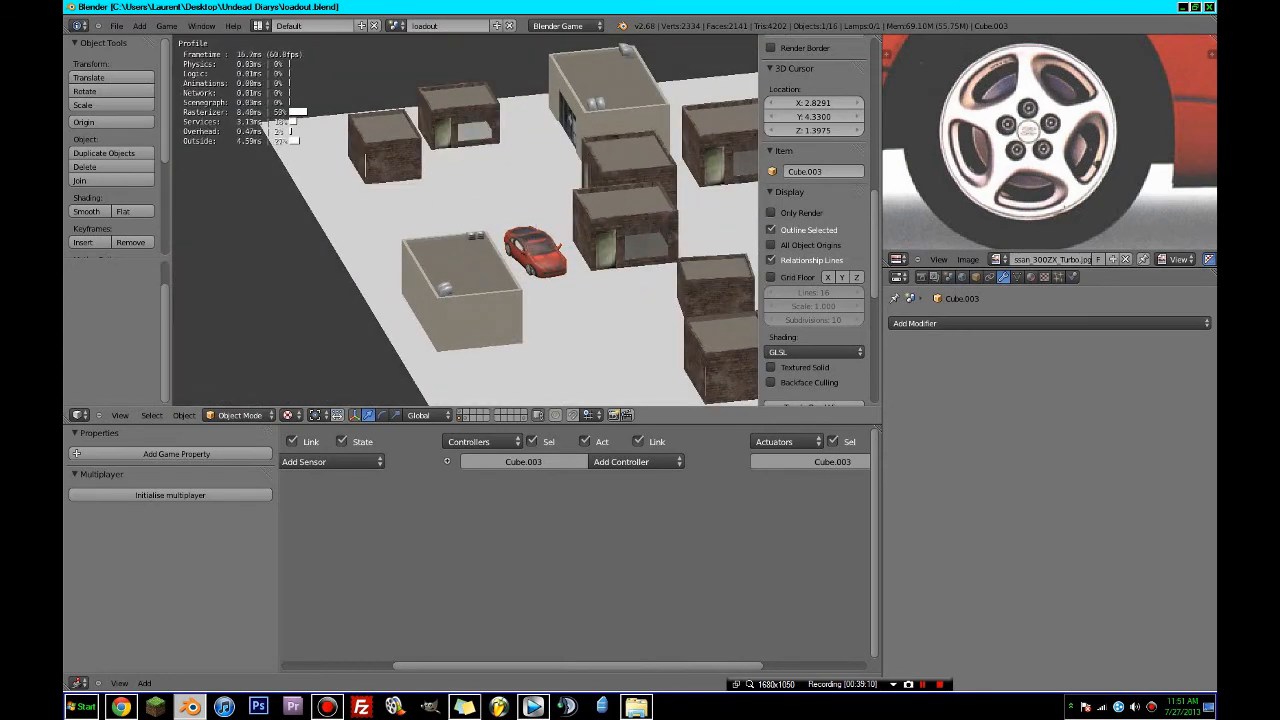
pyautogui.press('Escape')
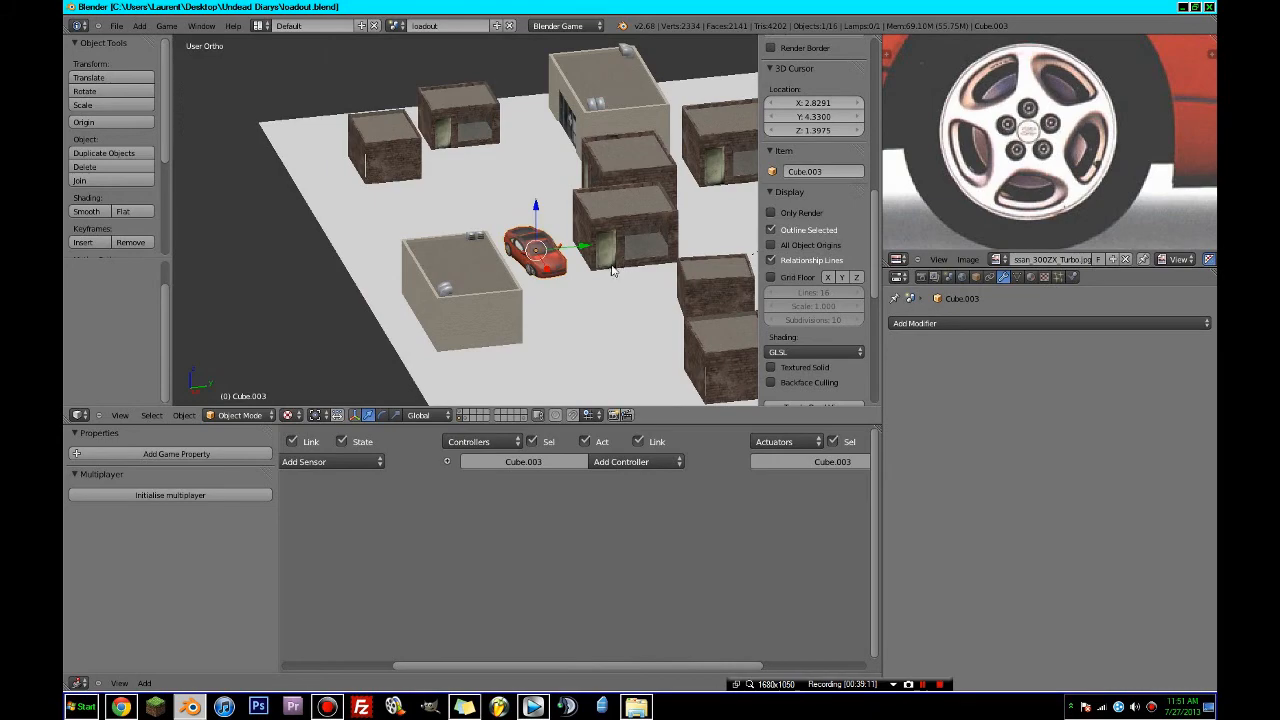
# - Show the character's layer together with the level's layer and delete the large grass ground plane
pyautogui.keyDown('shift'); pyautogui.click(468, 412); pyautogui.keyUp('shift')
pyautogui.scroll(-4, 505, 362)
pyautogui.scroll(3, 508, 362)
pyautogui.moveTo(513, 362); pyautogui.dragTo(561, 340, button='middle')
pyautogui.scroll(-9, 560, 339)
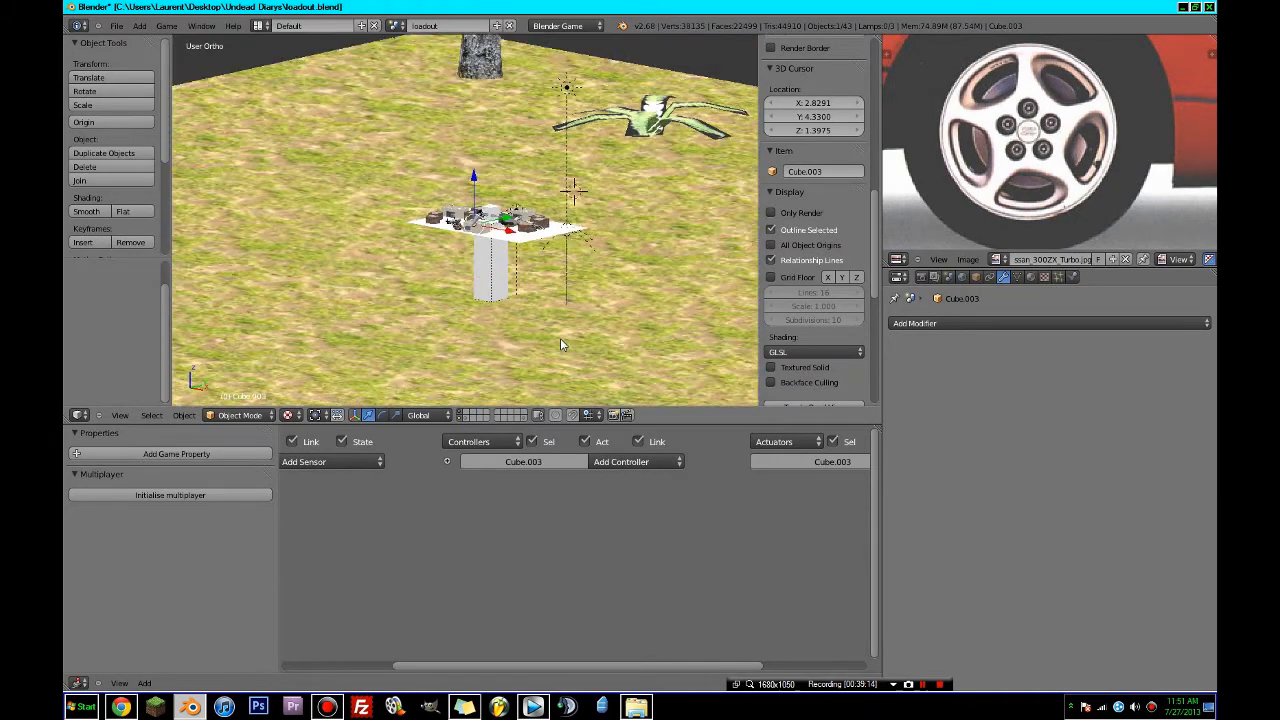
pyautogui.scroll(-8, 560, 345)
pyautogui.rightClick(528, 265)
pyautogui.press('x')
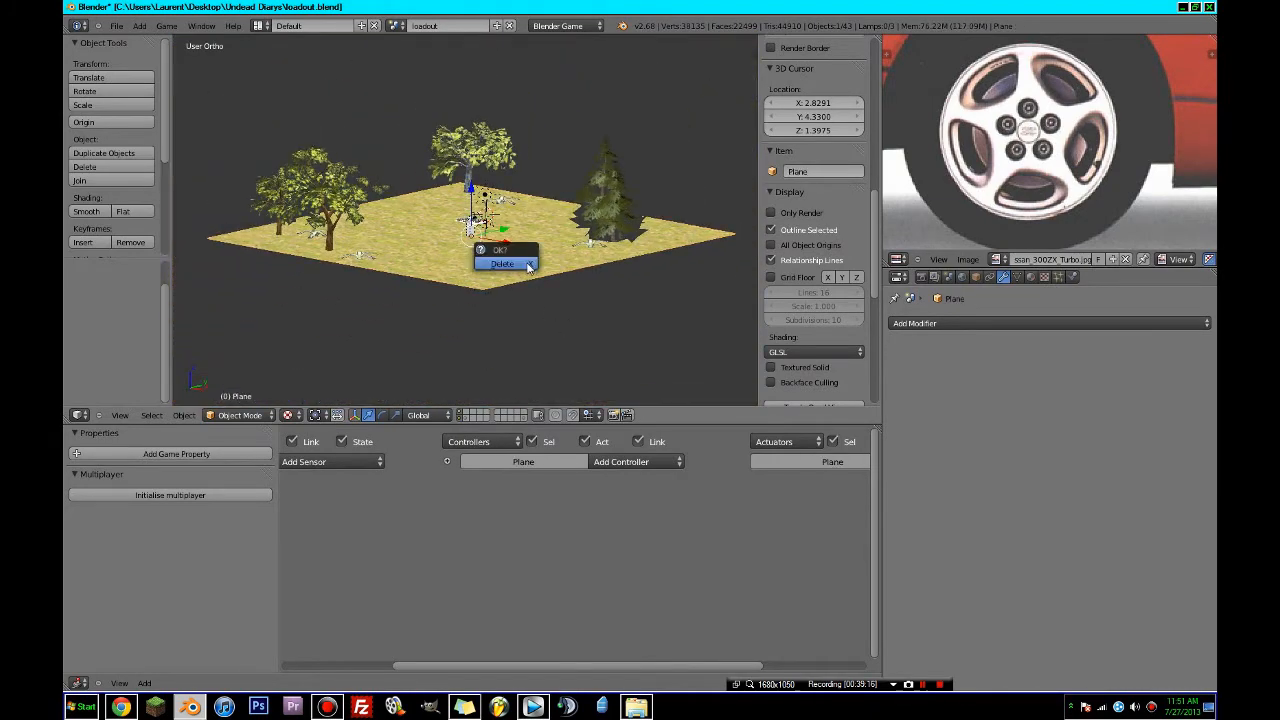
pyautogui.click(502, 264)
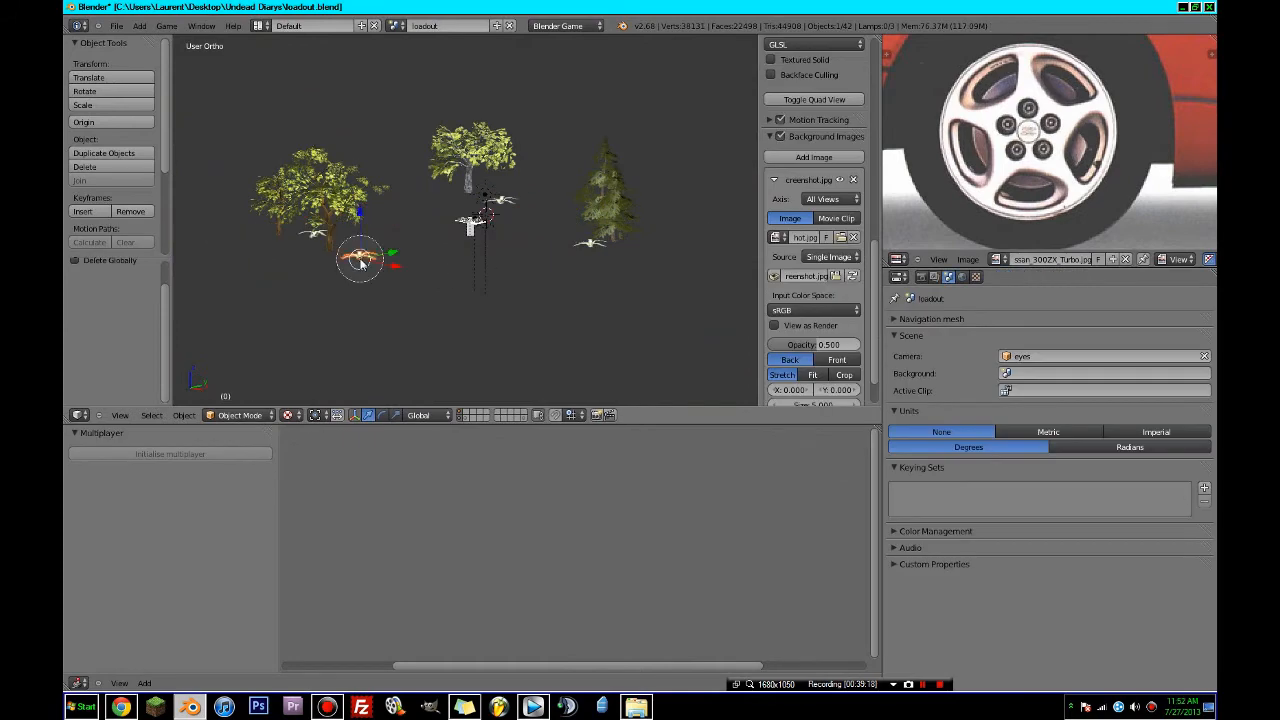
# - Delete the two leafy trees standing close together and the plant beside them
pyautogui.moveTo(374, 265); pyautogui.dragTo(569, 289, button='middle')
pyautogui.press('x')
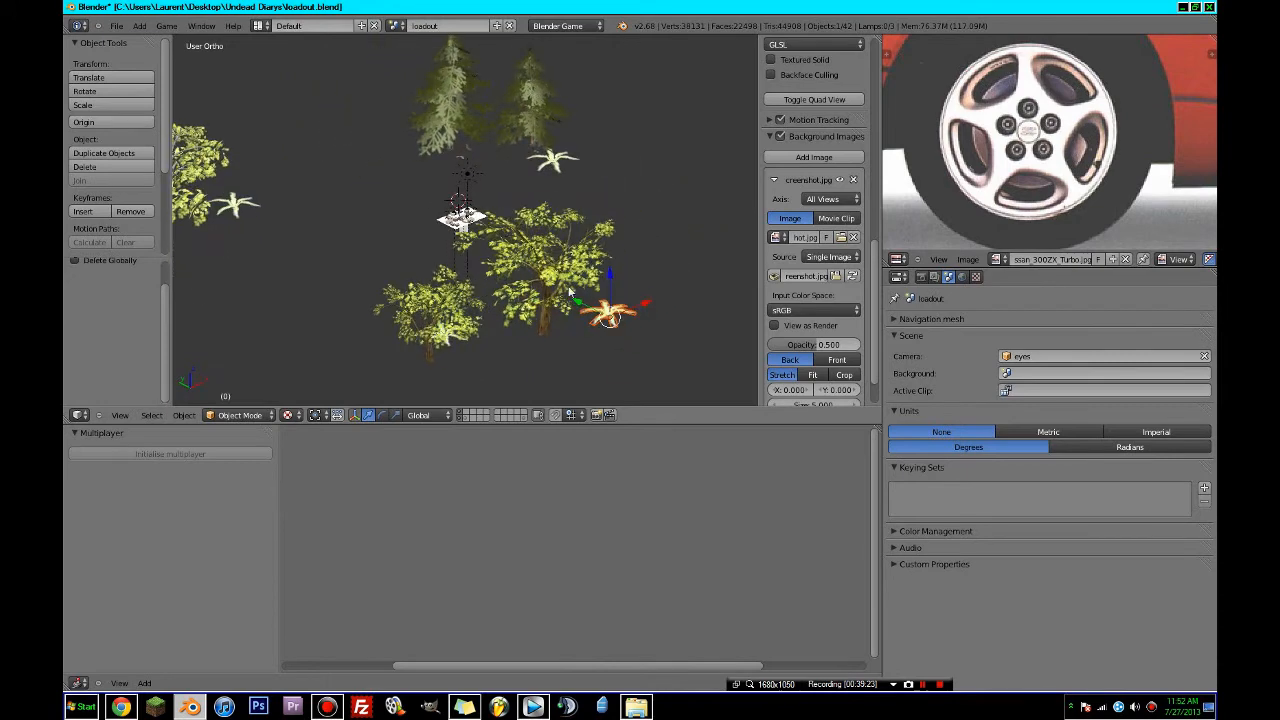
pyautogui.moveTo(541, 320)
pyautogui.mouseDown()
pyautogui.moveTo(430, 340)
pyautogui.moveTo(426, 380)
pyautogui.mouseUp()
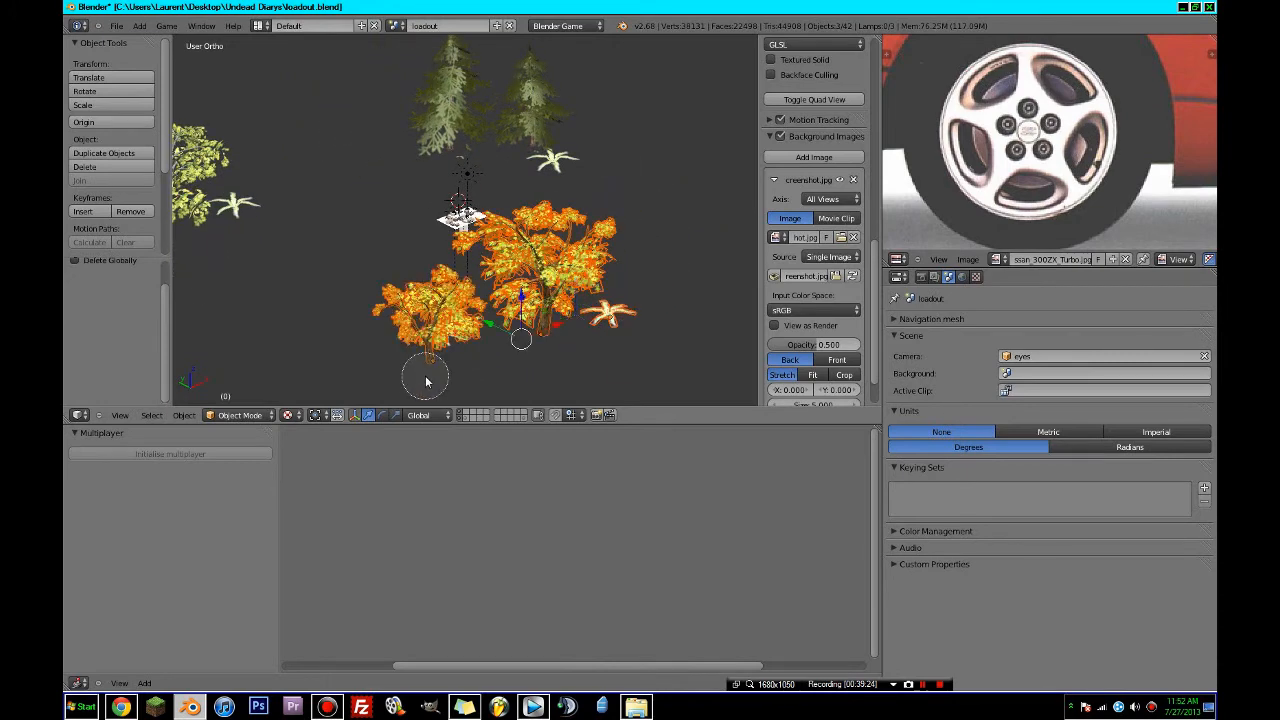
pyautogui.click(427, 378)
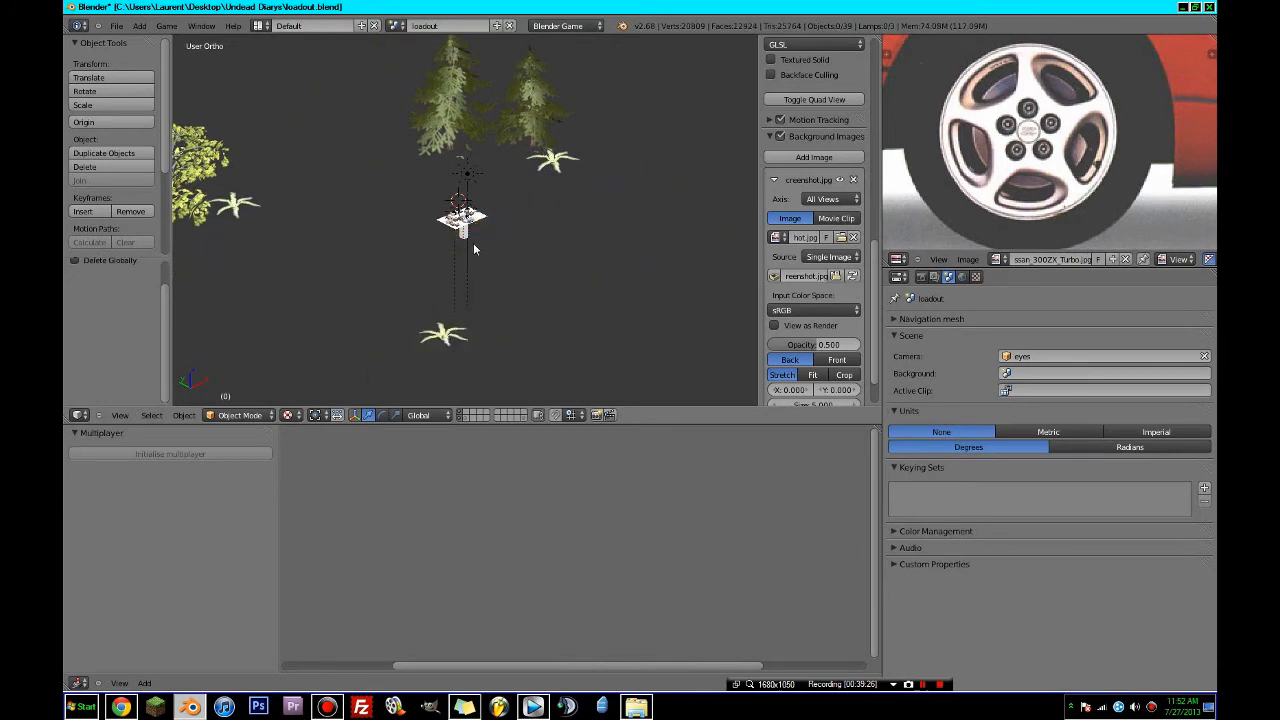
# - Delete the remaining leafy tree with two of the small plants, and one of the two pine trees
pyautogui.click(236, 220)
pyautogui.rightClick(215, 198)
pyautogui.scroll(-3, 225, 198)
pyautogui.keyDown('shift'); pyautogui.rightClick(290, 203); pyautogui.keyUp('shift')
pyautogui.press('x')
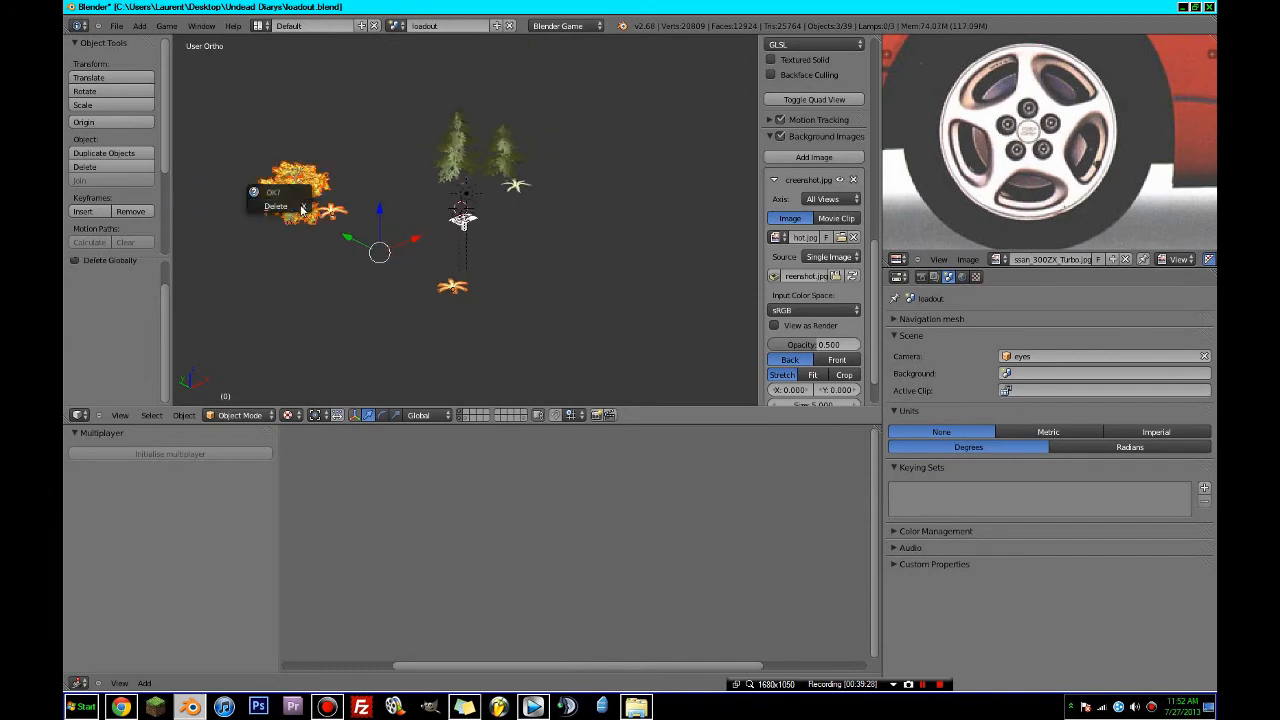
pyautogui.click(280, 205)
pyautogui.rightClick(462, 146)
pyautogui.press('x')
pyautogui.click(462, 146)
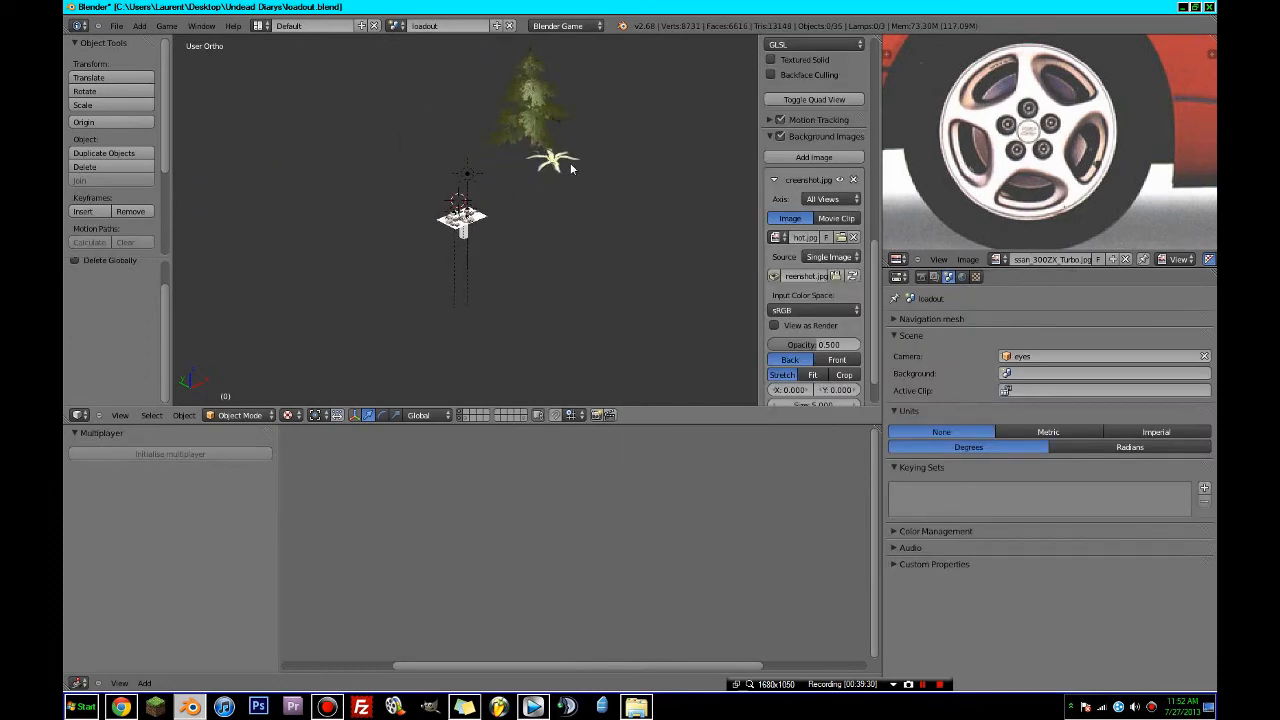
# - Select every object on the level's layer and, with the character's layer also shown, scale them up by about 2.668
pyautogui.scroll(10, 506, 233)
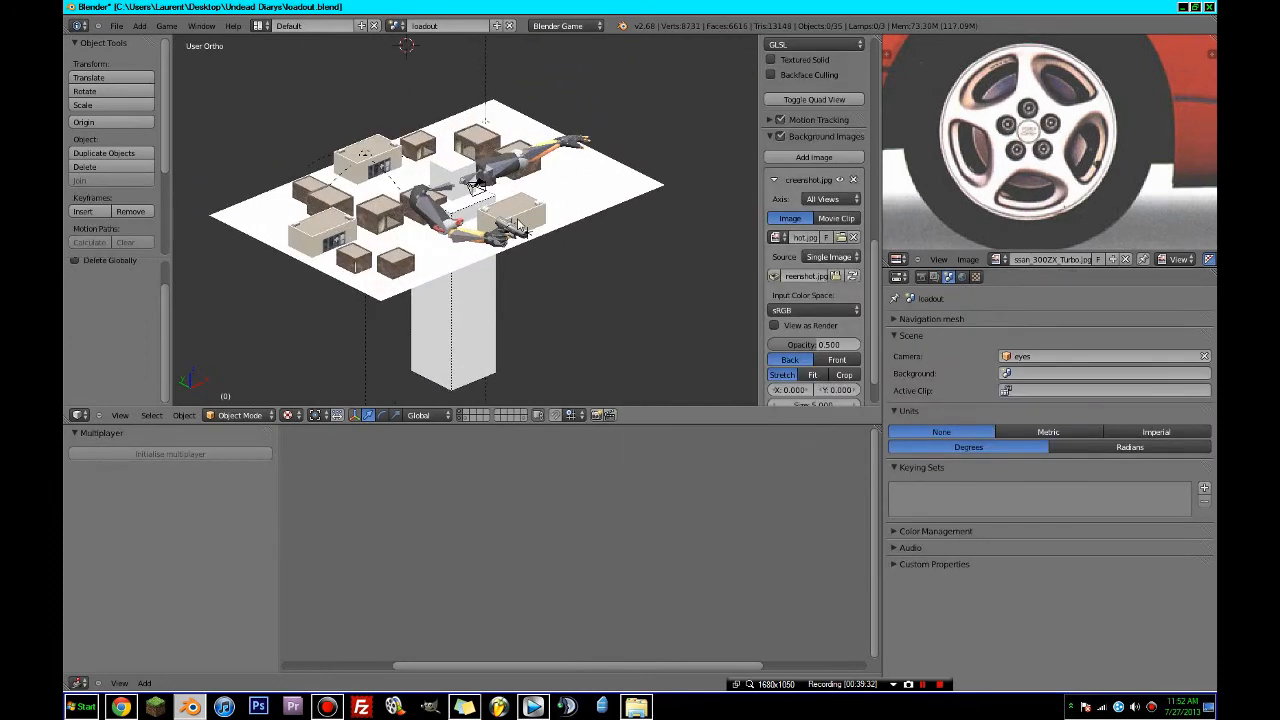
pyautogui.click(459, 418)
pyautogui.press('a')
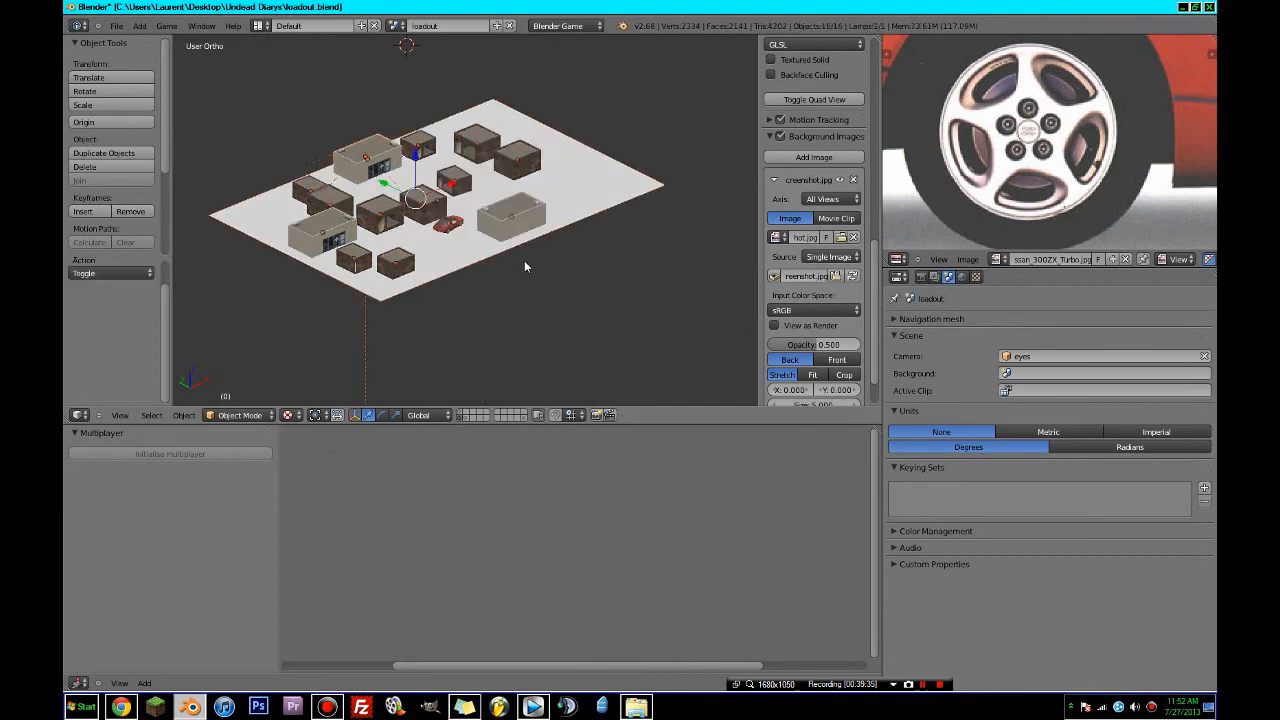
pyautogui.press('a')
pyautogui.press('a')
pyautogui.scroll(-4, 495, 357)
pyautogui.keyDown('shift'); pyautogui.click(461, 418); pyautogui.keyUp('shift')
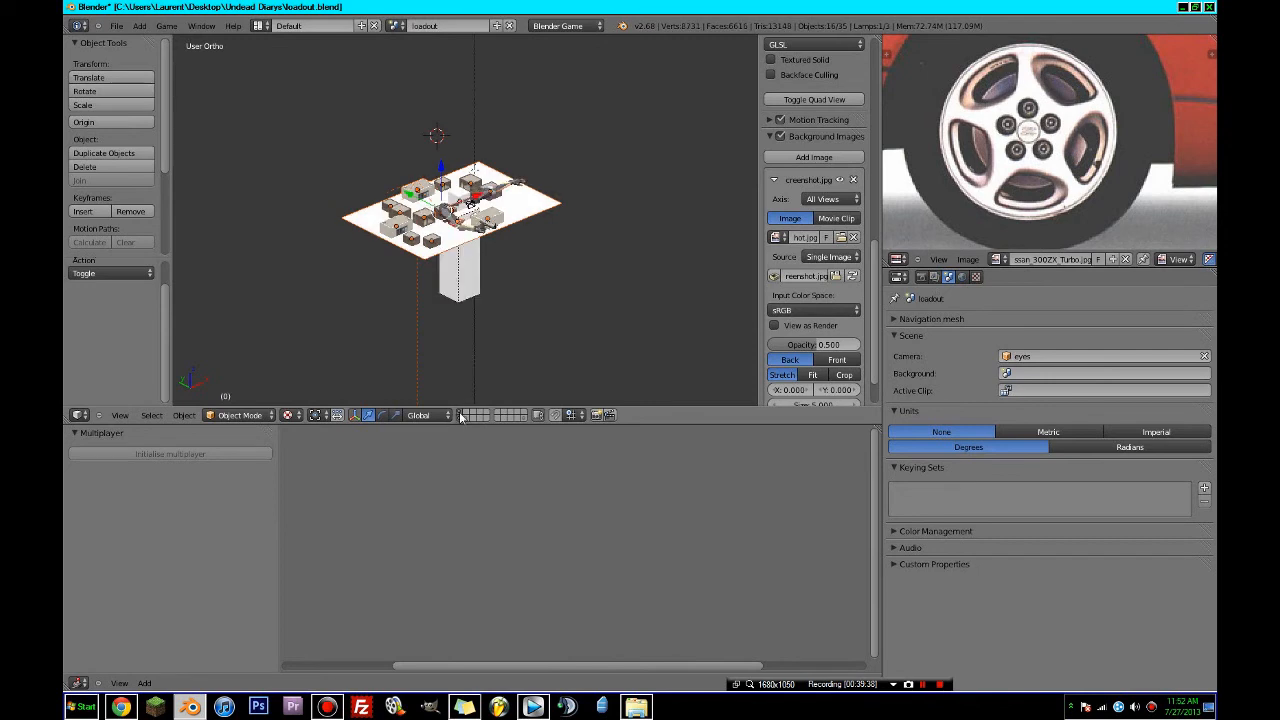
pyautogui.press('KP_7')
pyautogui.press('s')
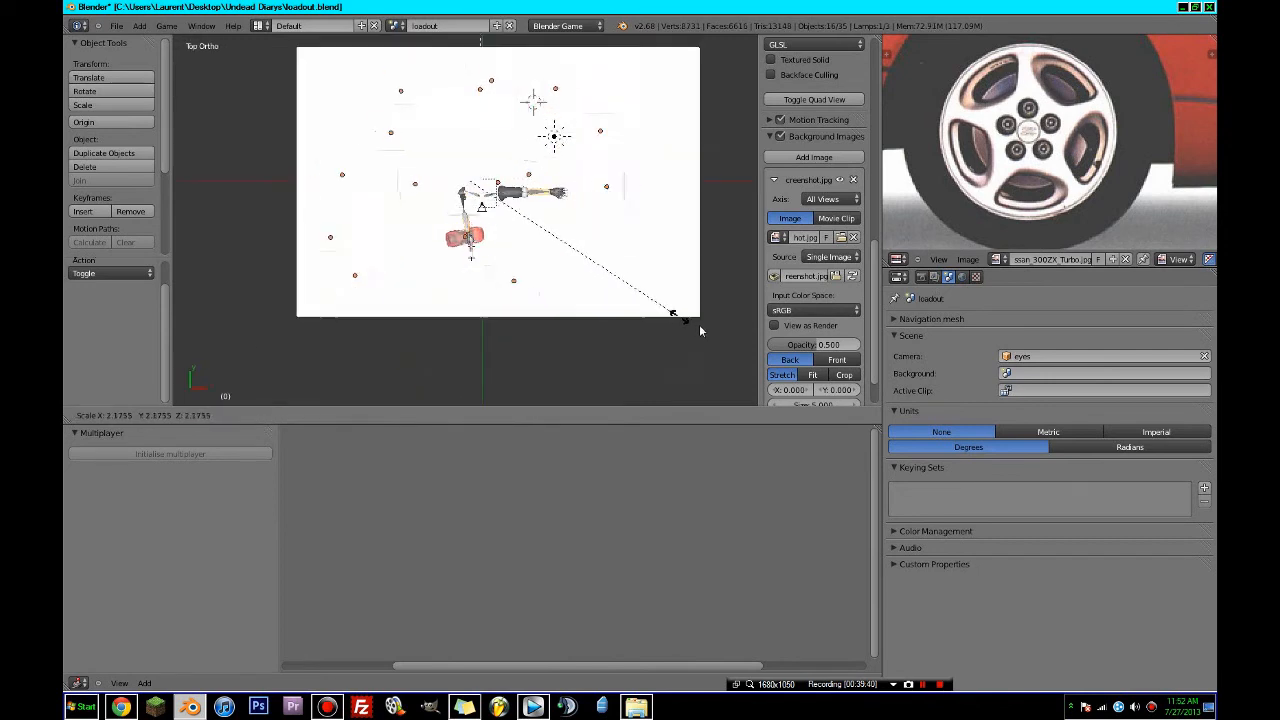
pyautogui.click(729, 350)
# - Lower the whole level along Z and scale it up by about 3.836
pyautogui.press('KP_1')
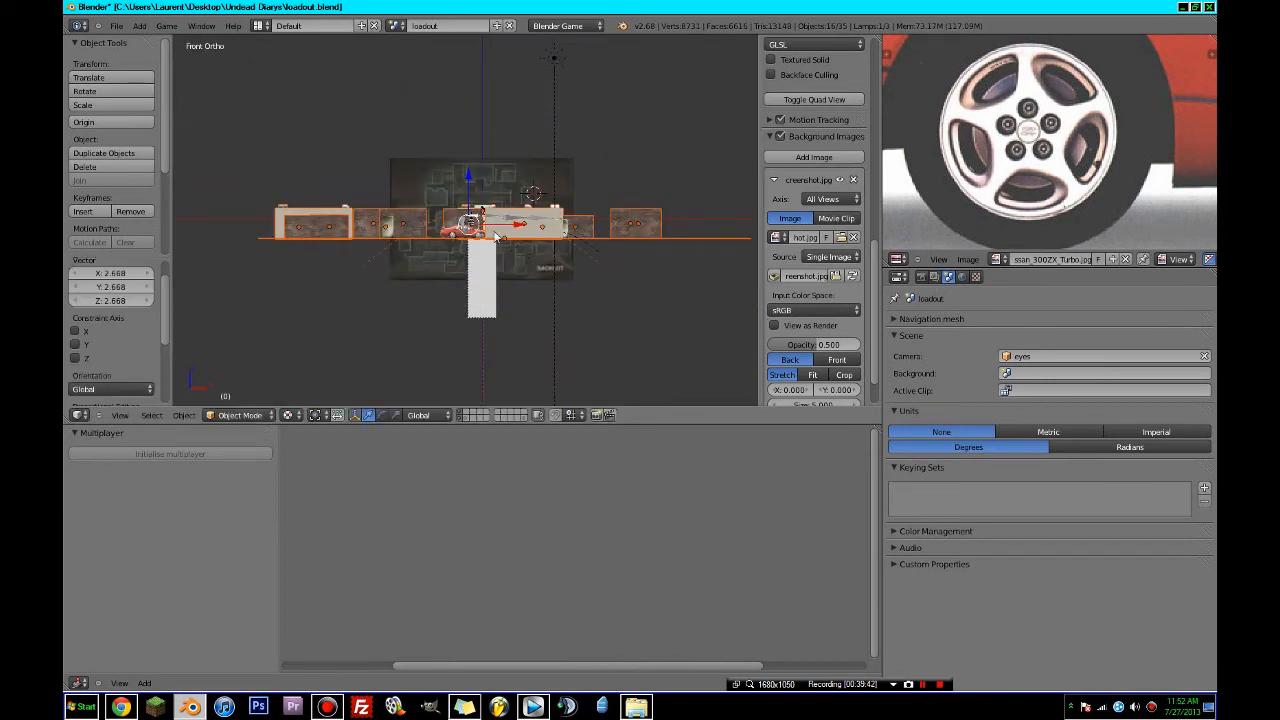
pyautogui.press('g')
pyautogui.press('z')
pyautogui.click(476, 287)
pyautogui.press('s')
pyautogui.click(640, 158)
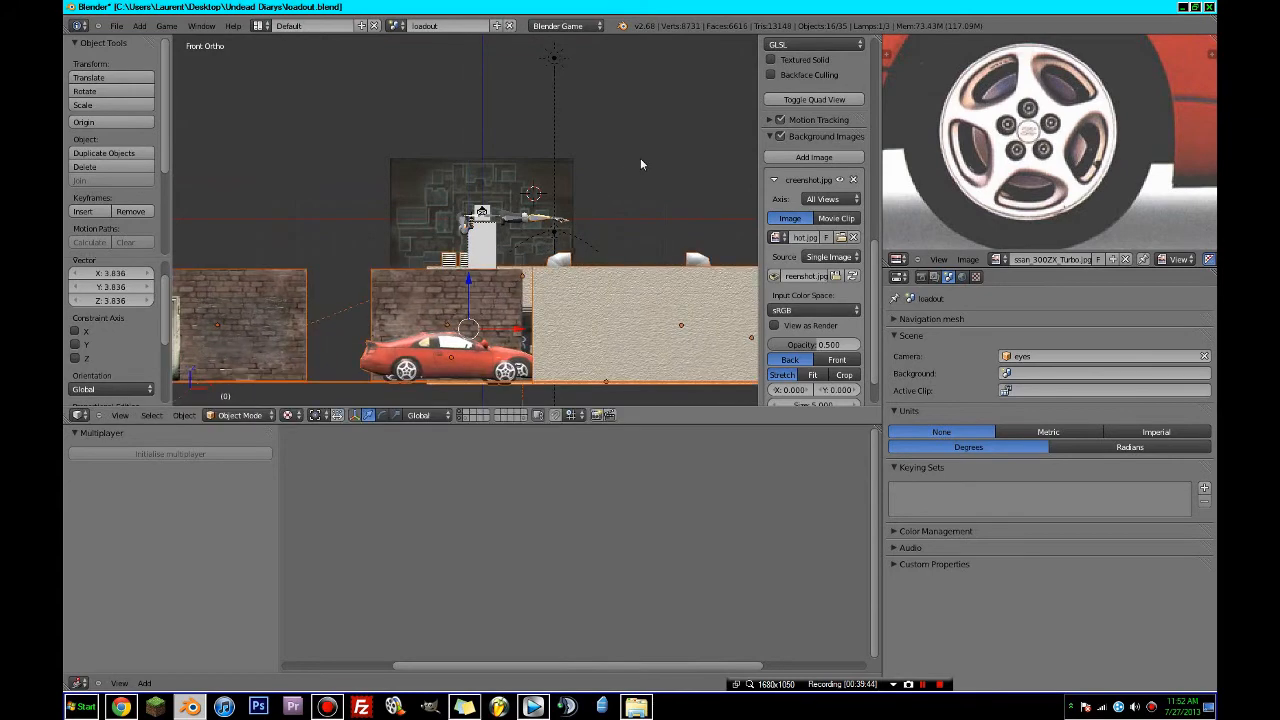
# - Scale the level up by about 2.841 and raise it along Z in wireframe to the character's height
pyautogui.scroll(-4, 590, 210)
pyautogui.press('s')
pyautogui.click(677, 234)
pyautogui.press('z')
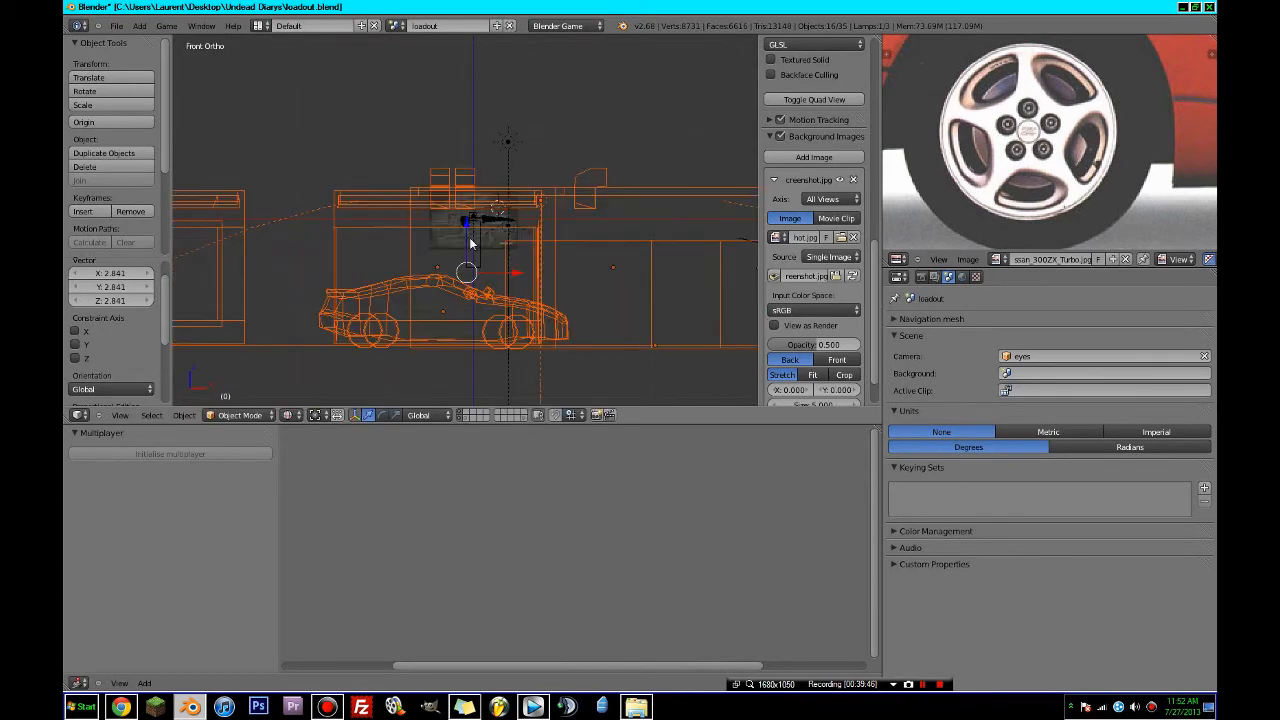
pyautogui.rightClick(470, 210)
pyautogui.press('g')
pyautogui.press('z')
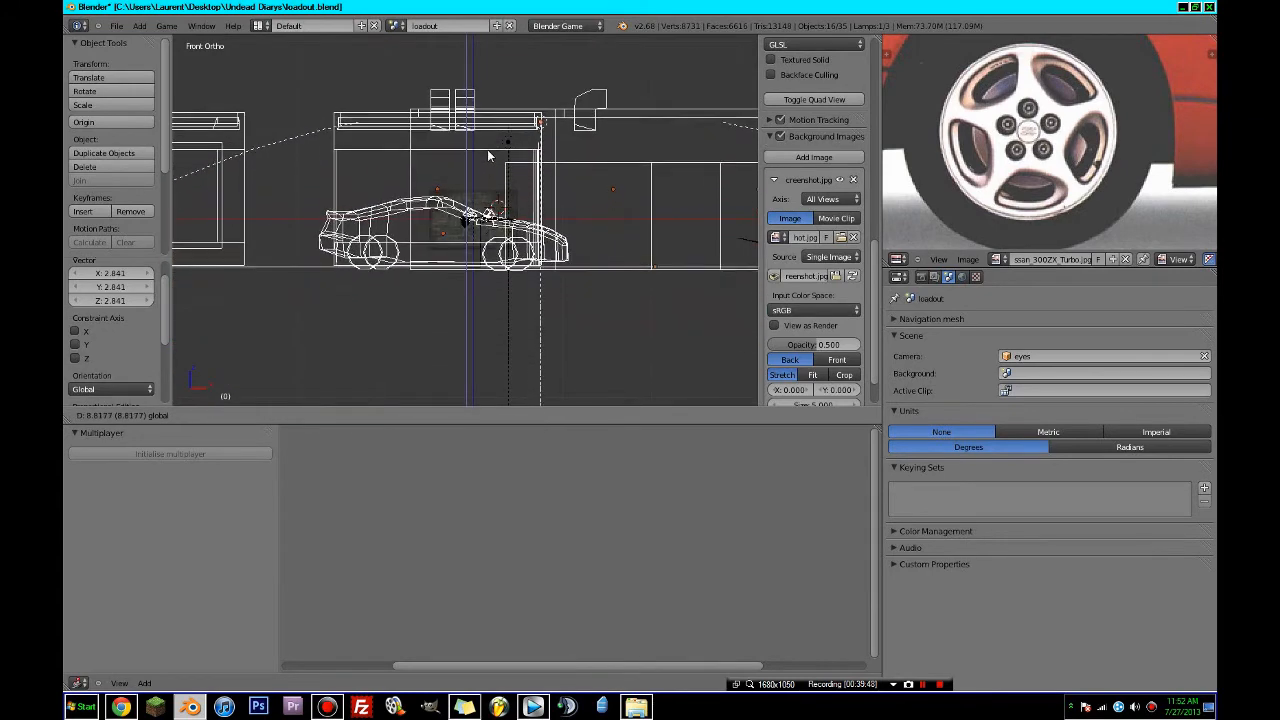
pyautogui.click(505, 154)
# - Scale the level down by about 0.741 and again by about 0.826, and lower it about 1.315 along Z
pyautogui.press('s')
pyautogui.click(576, 152)
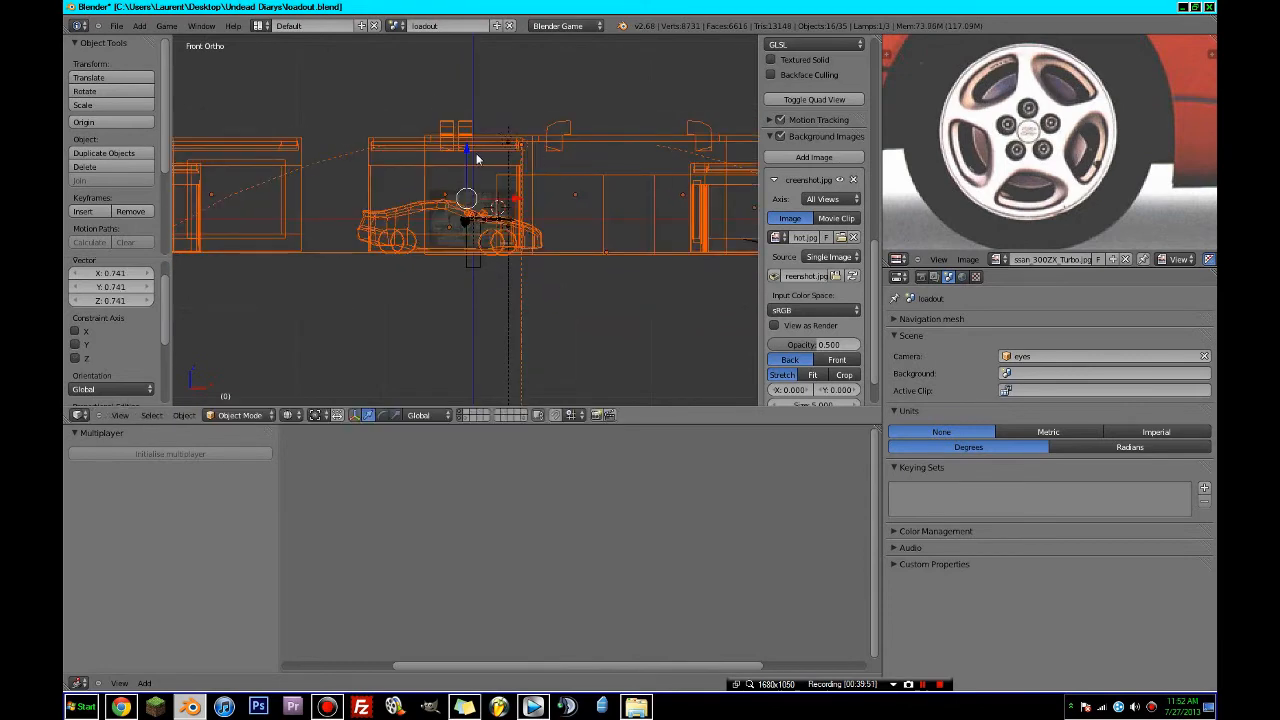
pyautogui.press('s')
pyautogui.click(562, 168)
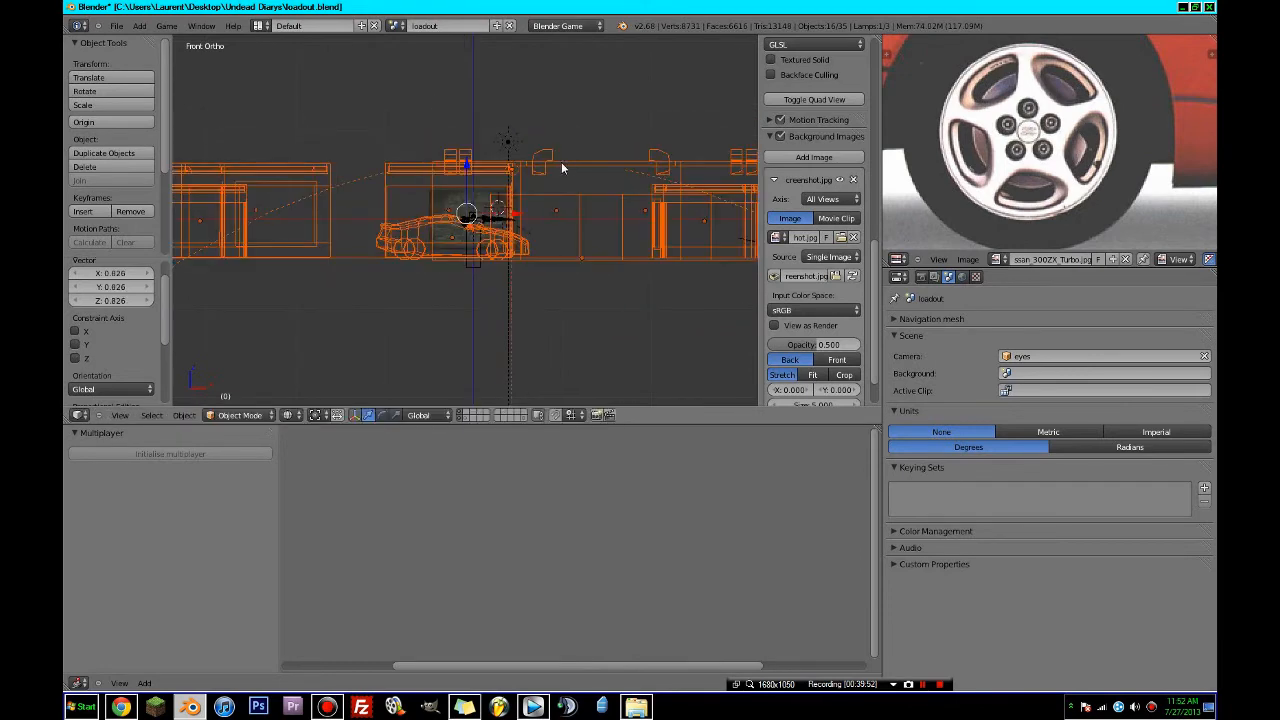
pyautogui.moveTo(468, 176); pyautogui.dragTo(471, 185)
# - Move the character box 18.7 along Y, clear of the brick house, and check the level in textured shading
pyautogui.moveTo(481, 215); pyautogui.dragTo(522, 270, button='middle')
pyautogui.click(291, 414)
pyautogui.click(320, 356)
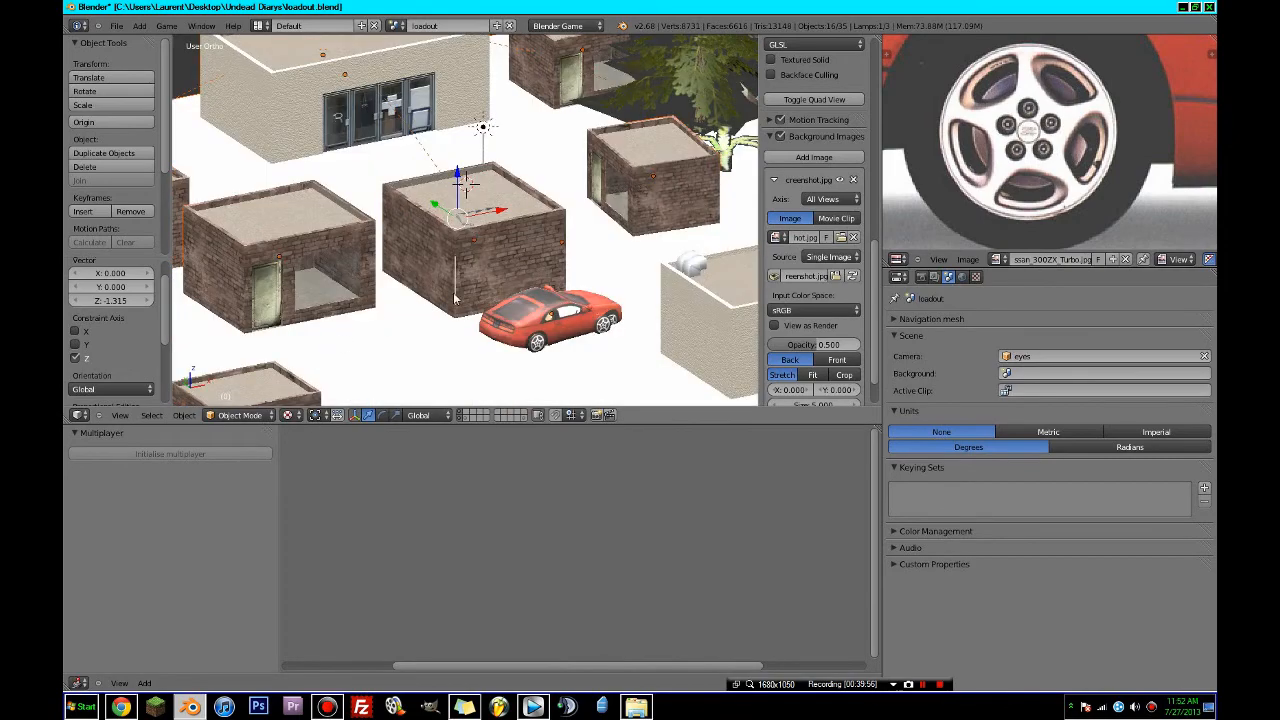
pyautogui.moveTo(453, 294); pyautogui.dragTo(668, 312, button='middle')
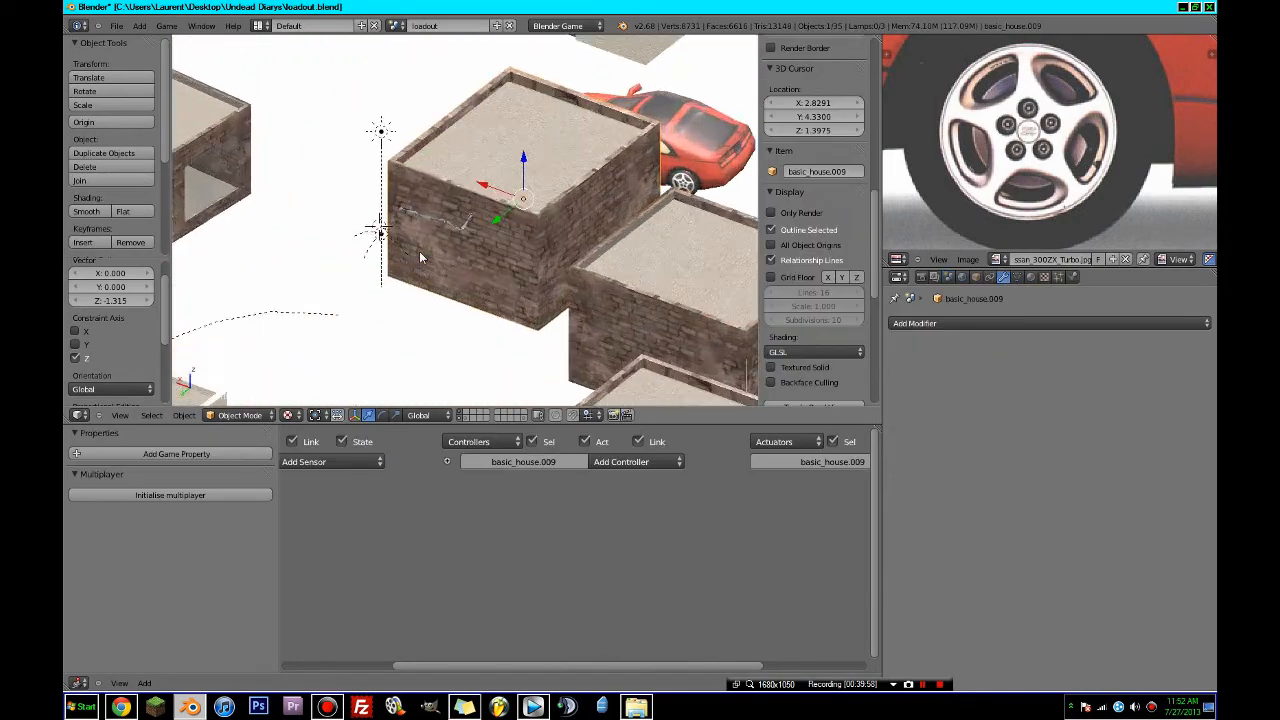
pyautogui.press('z')
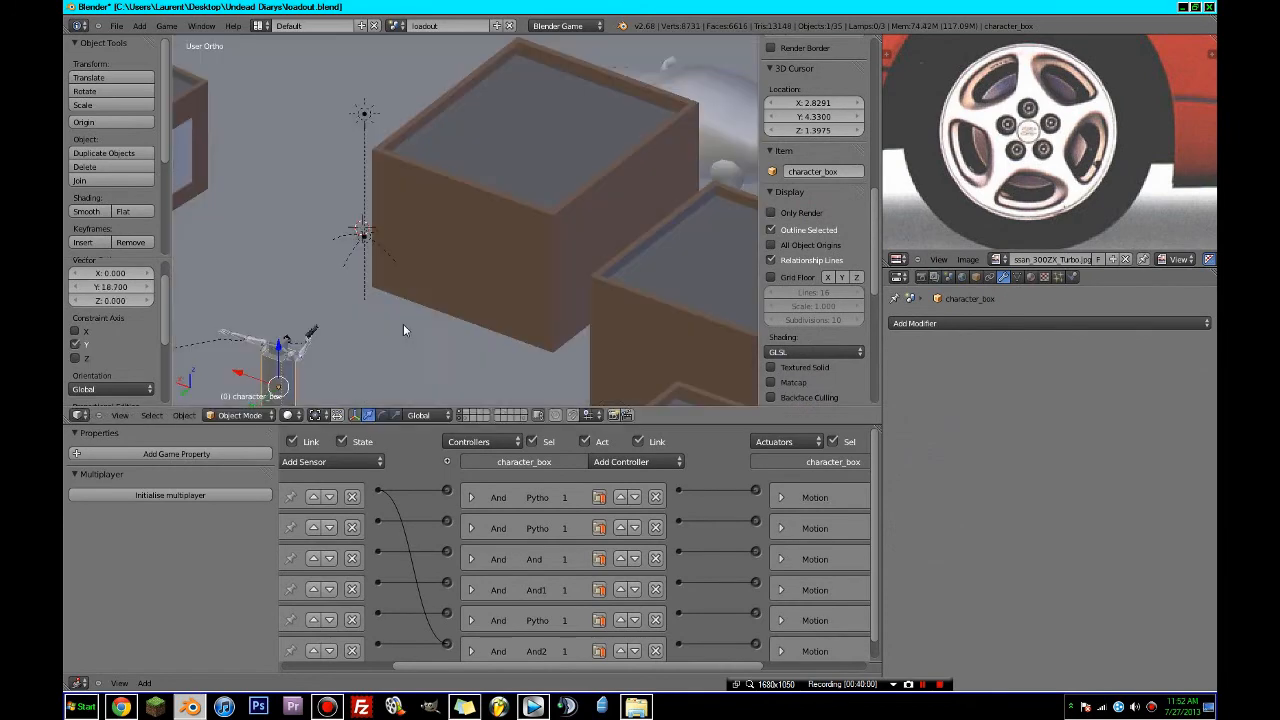
pyautogui.click(308, 358)
pyautogui.scroll(-6, 397, 323)
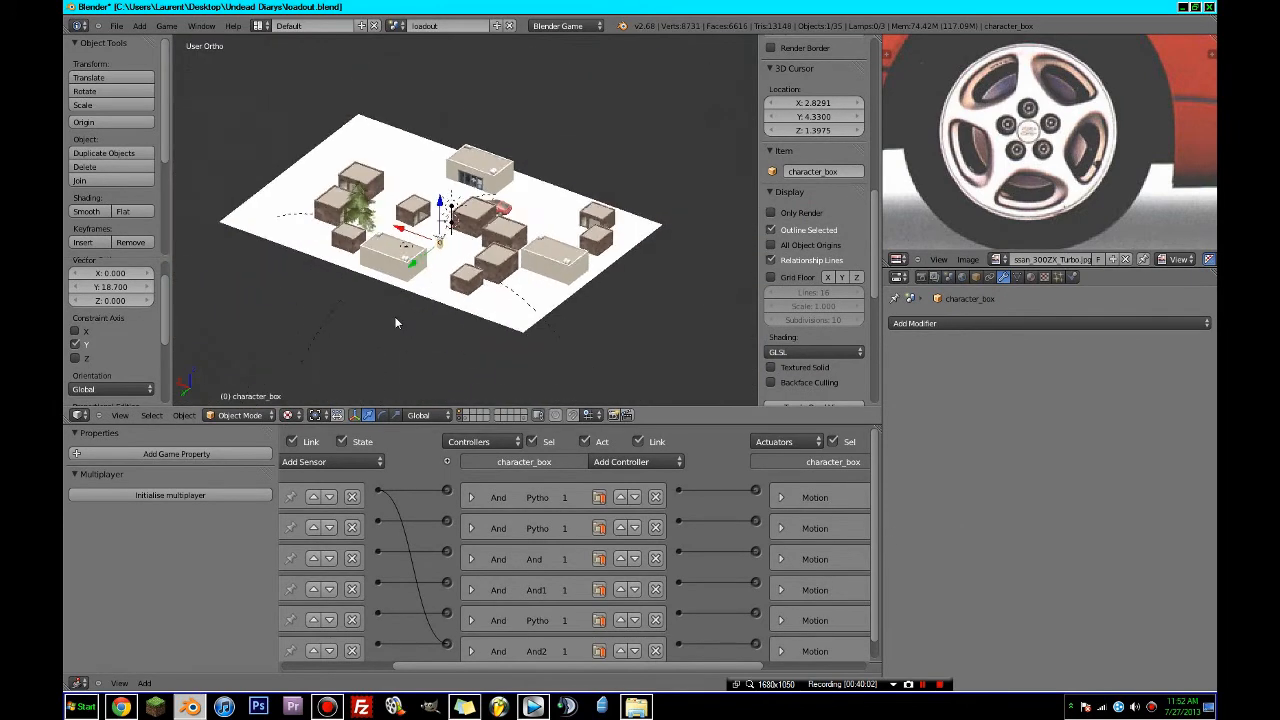
pyautogui.scroll(6, 397, 323)
pyautogui.moveTo(284, 298)
pyautogui.keyDown('shift'); pyautogui.mouseDown(button='middle')
pyautogui.moveTo(541, 332)
pyautogui.moveTo(483, 339)
pyautogui.moveTo(569, 290)
pyautogui.mouseUp(button='middle'); pyautogui.keyUp('shift')
pyautogui.scroll(3, 483, 339)
# - Show the level from above in wireframe shading and bring up the background image settings
pyautogui.press('KP_7')
pyautogui.press('z')
pyautogui.scroll(-11, 560, 346)
pyautogui.press('z')
pyautogui.scroll(2, 564, 304)
pyautogui.scroll(-5, 776, 343)
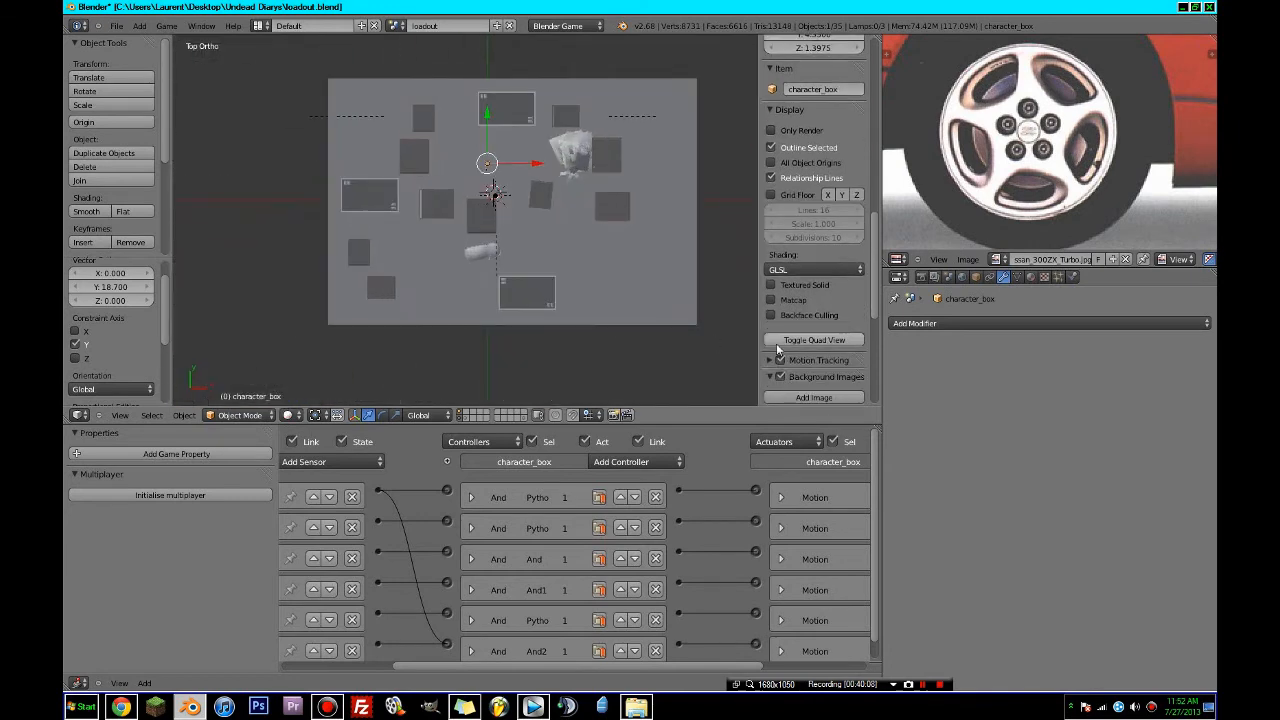
pyautogui.scroll(1, 730, 318)
pyautogui.scroll(2, 815, 310)
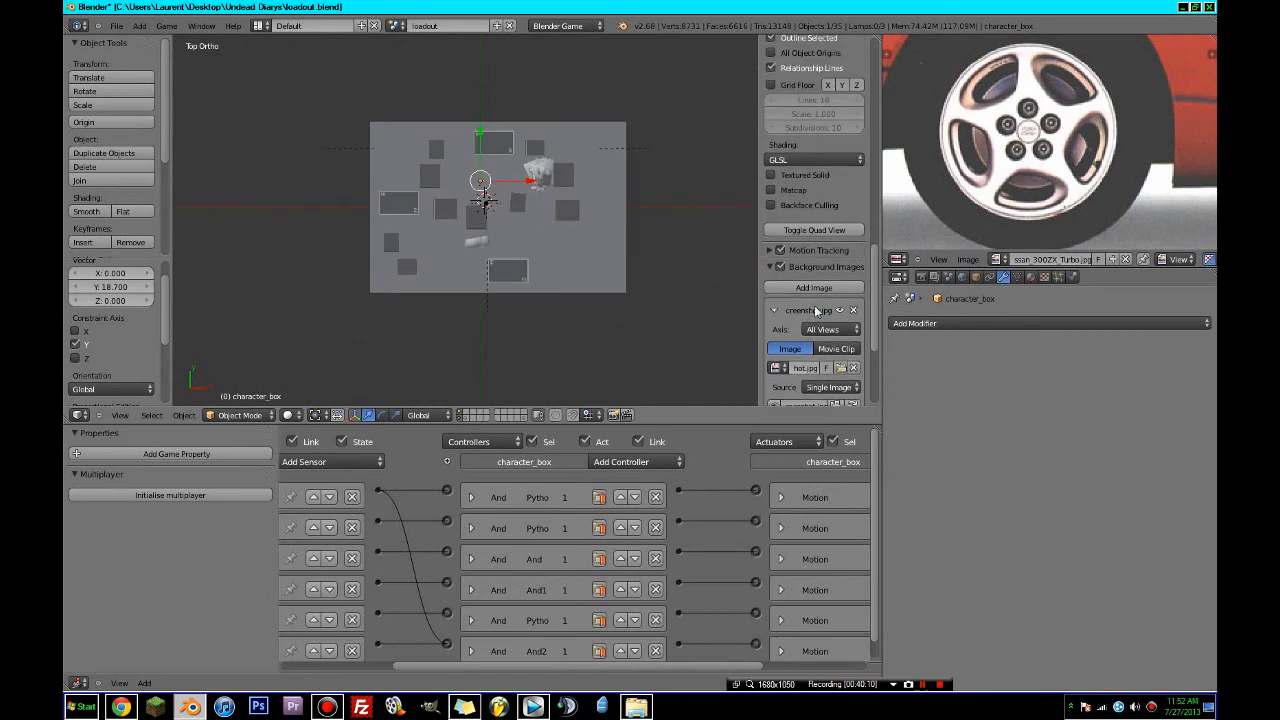
pyautogui.scroll(1, 533, 281)
pyautogui.press('z')
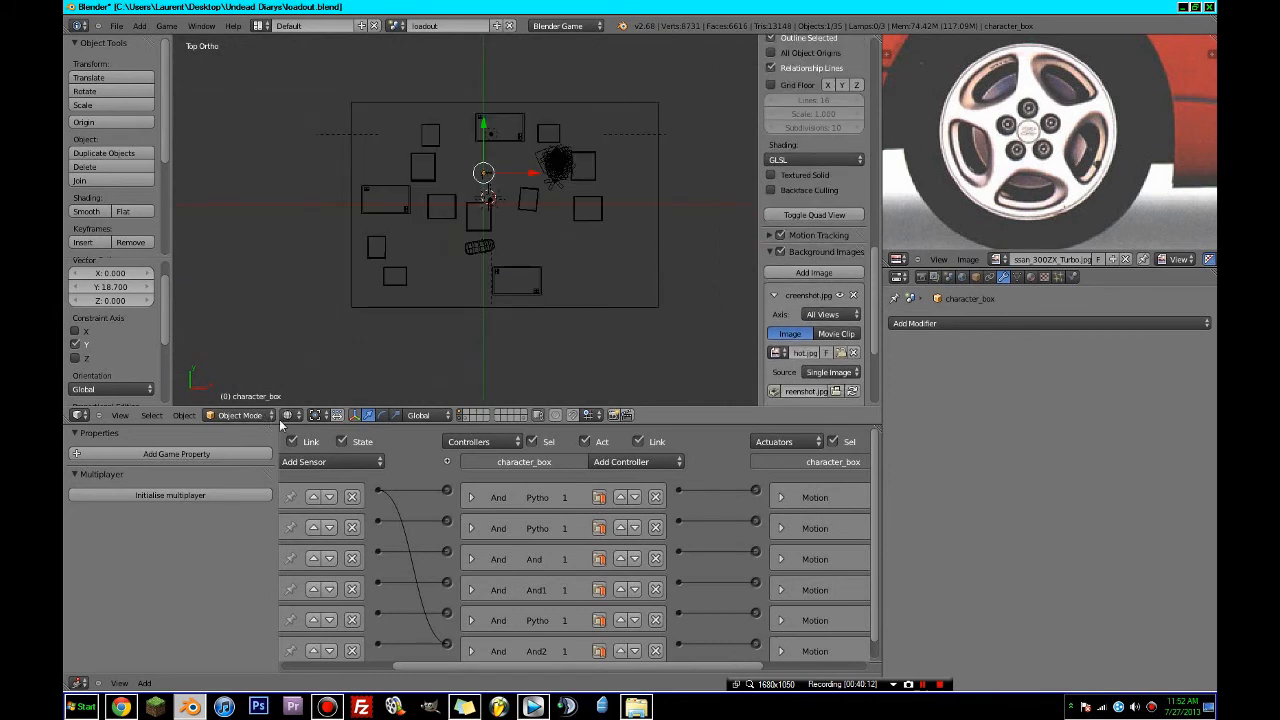
pyautogui.click(317, 356)
pyautogui.press('z')
# - Set the Backlot background image size to 75.320 so the map matches the enlarged level
pyautogui.scroll(3, 502, 314)
pyautogui.scroll(-3, 483, 328)
pyautogui.scroll(-4, 820, 355)
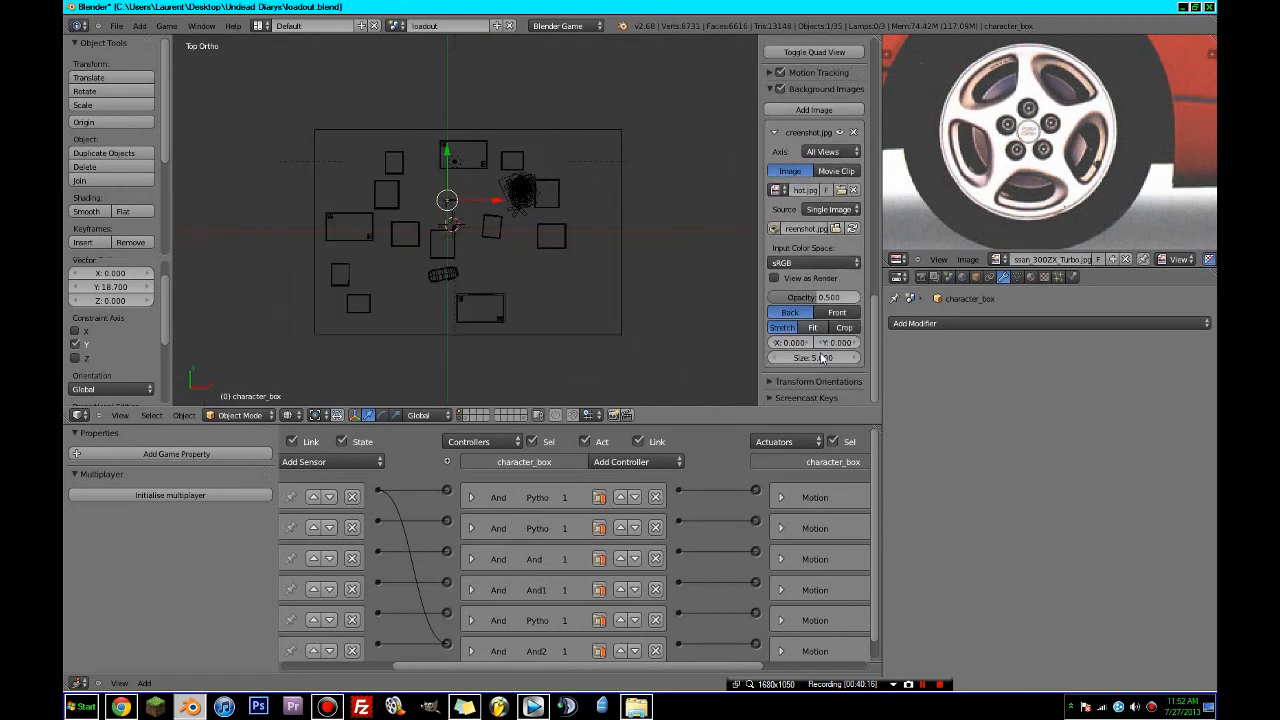
pyautogui.moveTo(828, 358); pyautogui.dragTo(849, 359)
pyautogui.scroll(3, 421, 331)
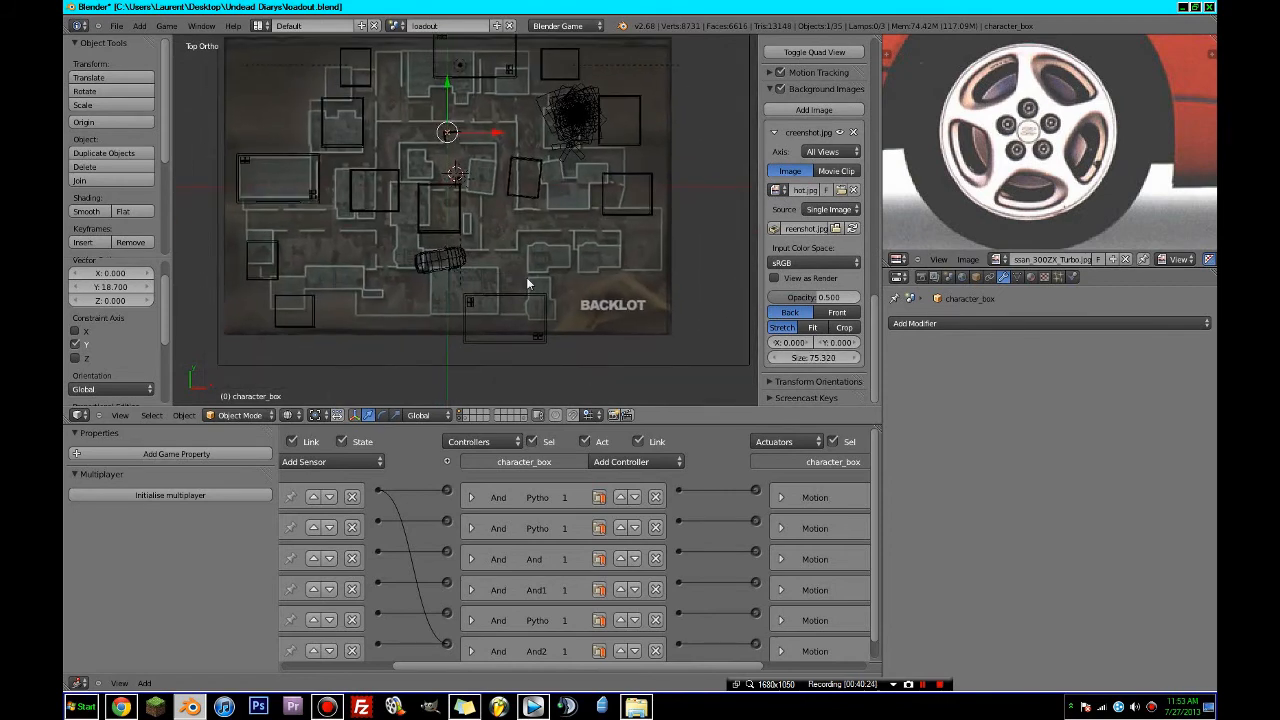
# - Relocate the pine tree, scaled by about 0.638, and the nearby plant to the Backlot map's upper edge between two buildings
pyautogui.scroll(-2, 526, 277)
pyautogui.scroll(3, 500, 308)
pyautogui.keyDown('shift'); pyautogui.moveTo(495, 338); pyautogui.dragTo(487, 386, button='middle'); pyautogui.keyUp('shift')
pyautogui.scroll(2, 612, 171)
pyautogui.rightClick(633, 203)
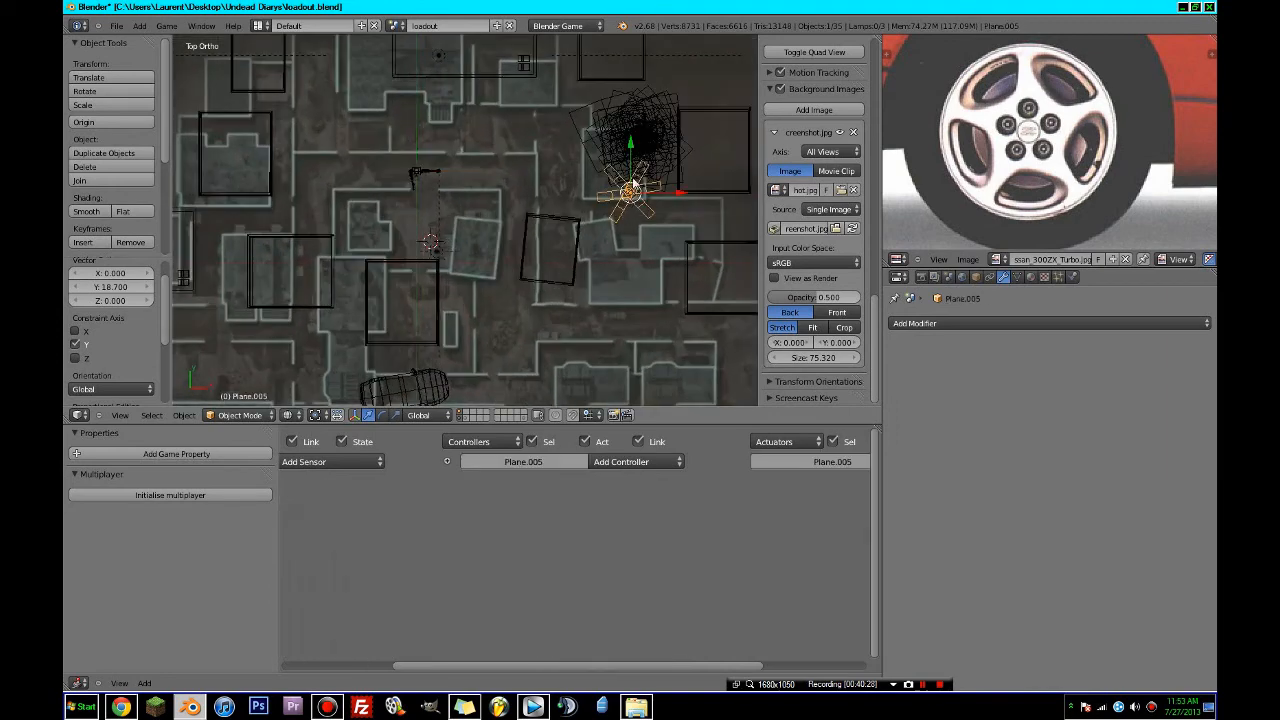
pyautogui.keyDown('shift'); pyautogui.rightClick(638, 151); pyautogui.keyUp('shift')
pyautogui.scroll(-2, 646, 143)
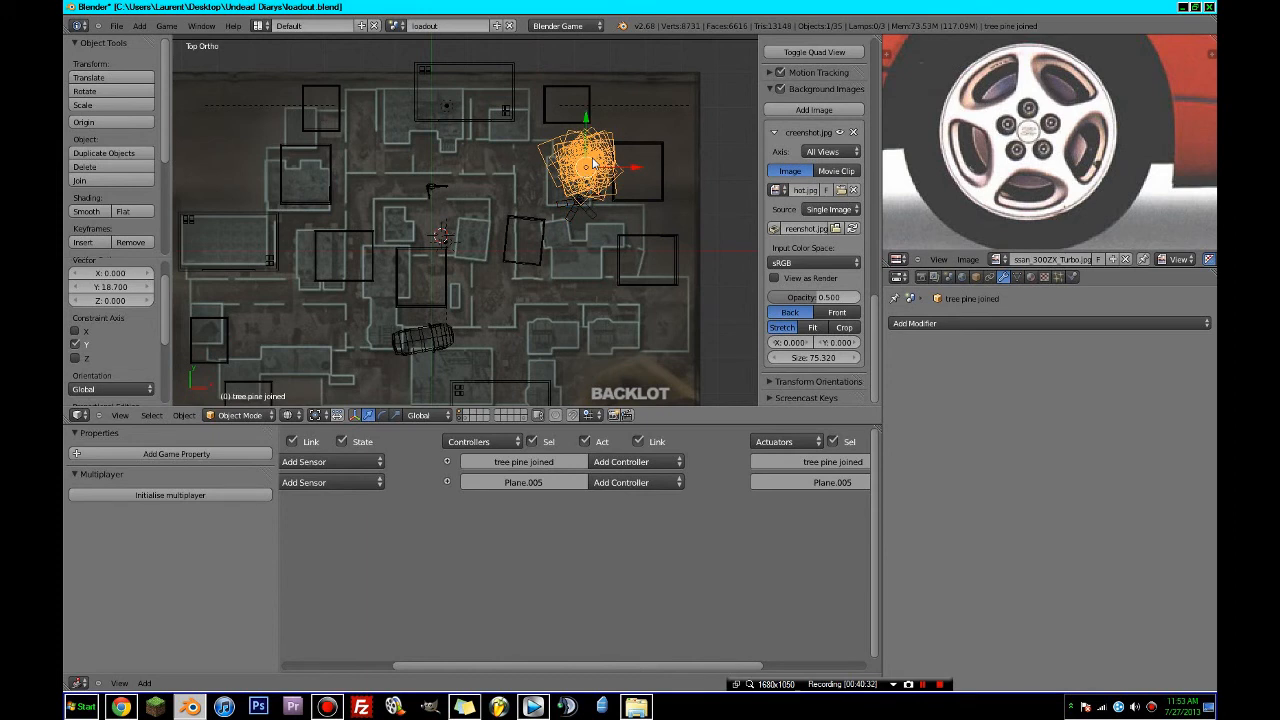
pyautogui.press('g')
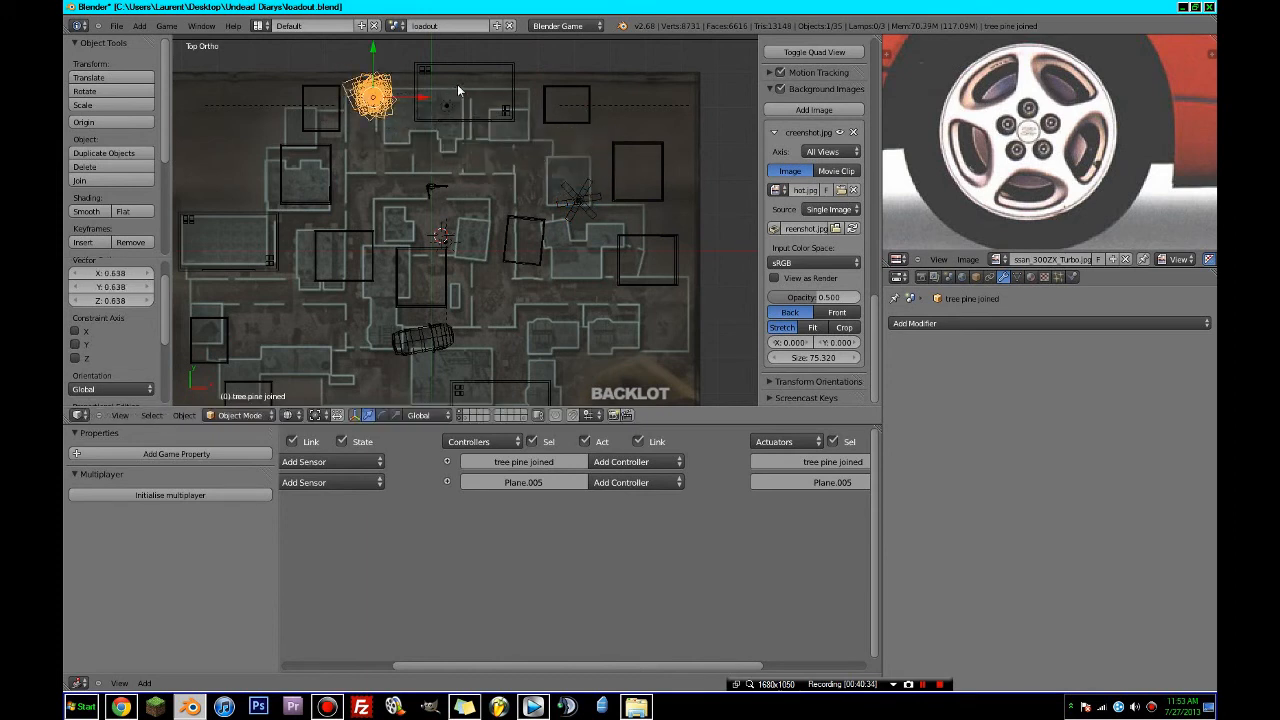
pyautogui.rightClick(577, 196)
pyautogui.press('g')
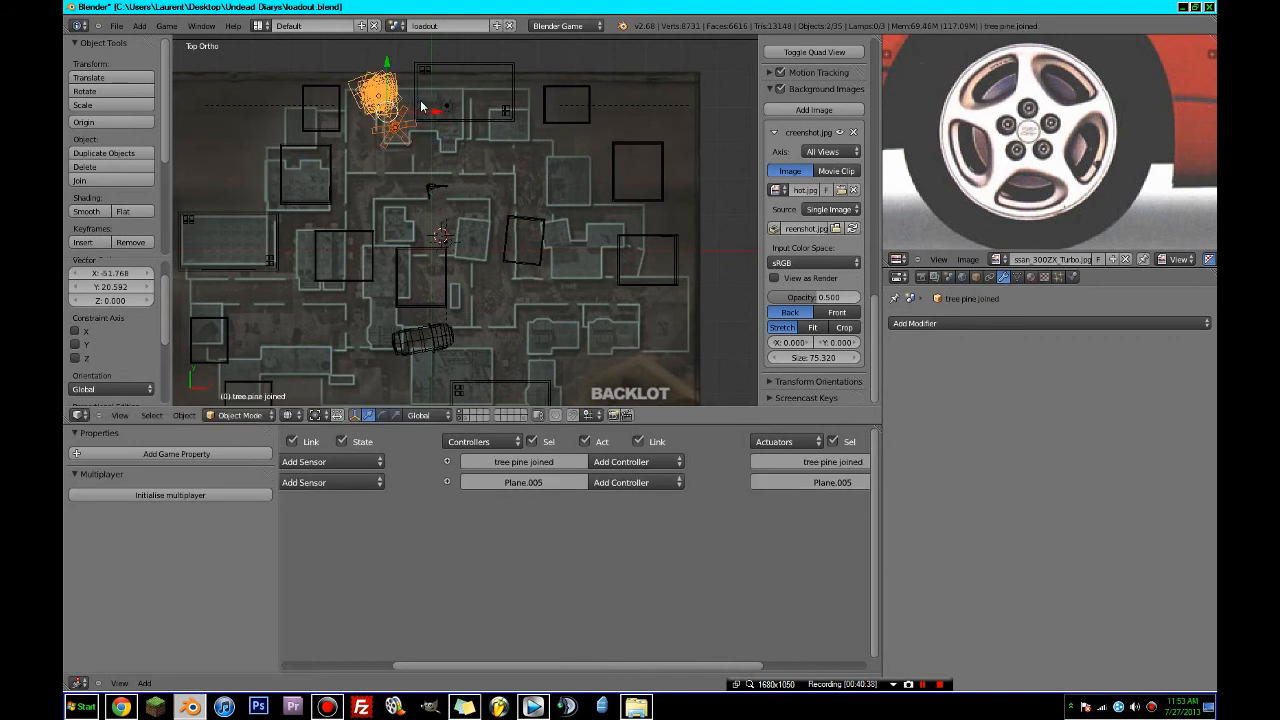
# - Duplicate the pine tree and plant, and place the rotated copies at the Backlot map's left edge between the large store and the small house
pyautogui.keyDown('shift'); pyautogui.moveTo(470, 201); pyautogui.dragTo(565, 119, button='middle'); pyautogui.keyUp('shift')
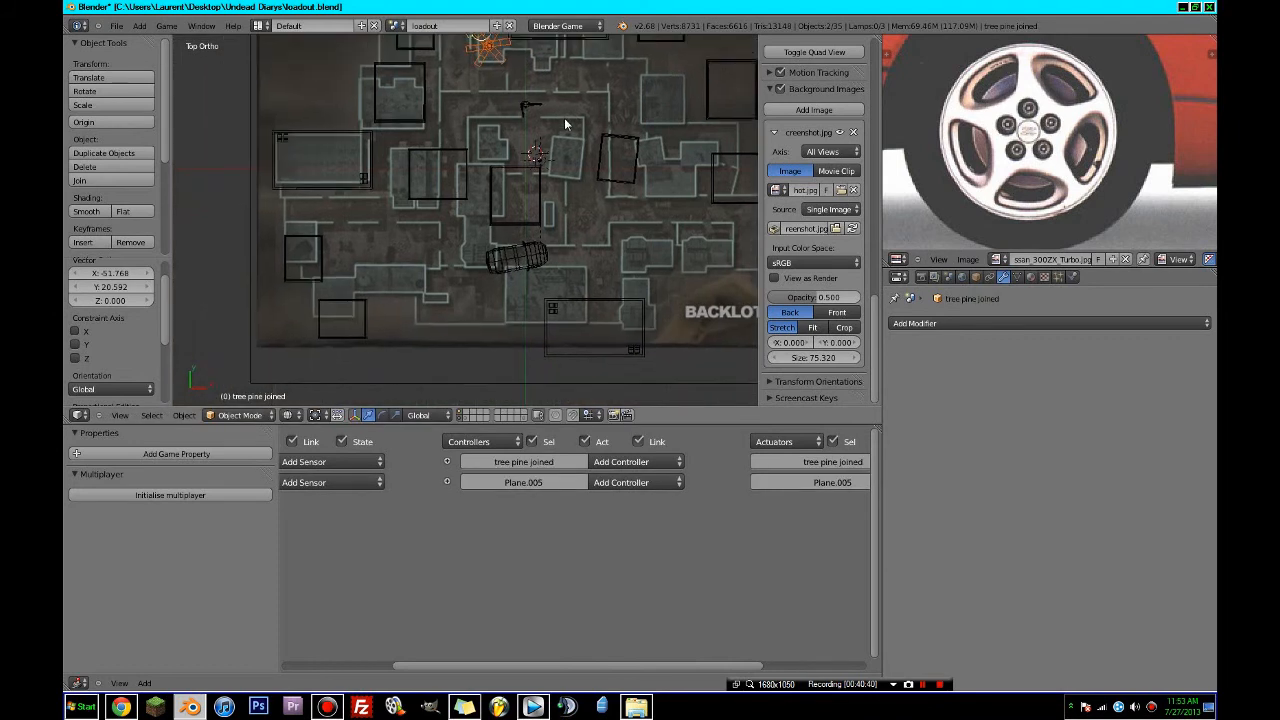
pyautogui.click(417, 296)
pyautogui.press('r')
pyautogui.click(469, 134)
pyautogui.press('g')
pyautogui.click(426, 156)
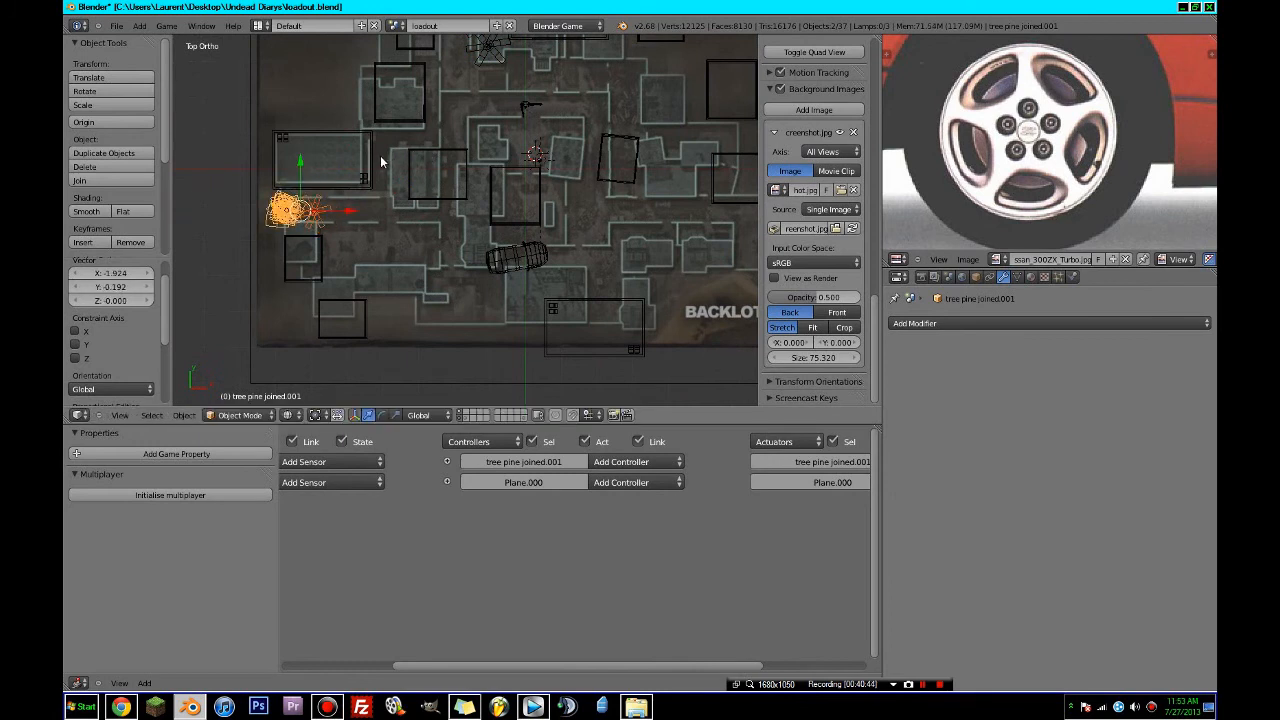
# - Duplicate the pine tree and plant again, turn the copies, finishing with a -33.08° rotation, and place them along the Backlot map's lower edge
pyautogui.keyDown('shift'); pyautogui.moveTo(381, 162); pyautogui.dragTo(350, 230, button='middle'); pyautogui.keyUp('shift')
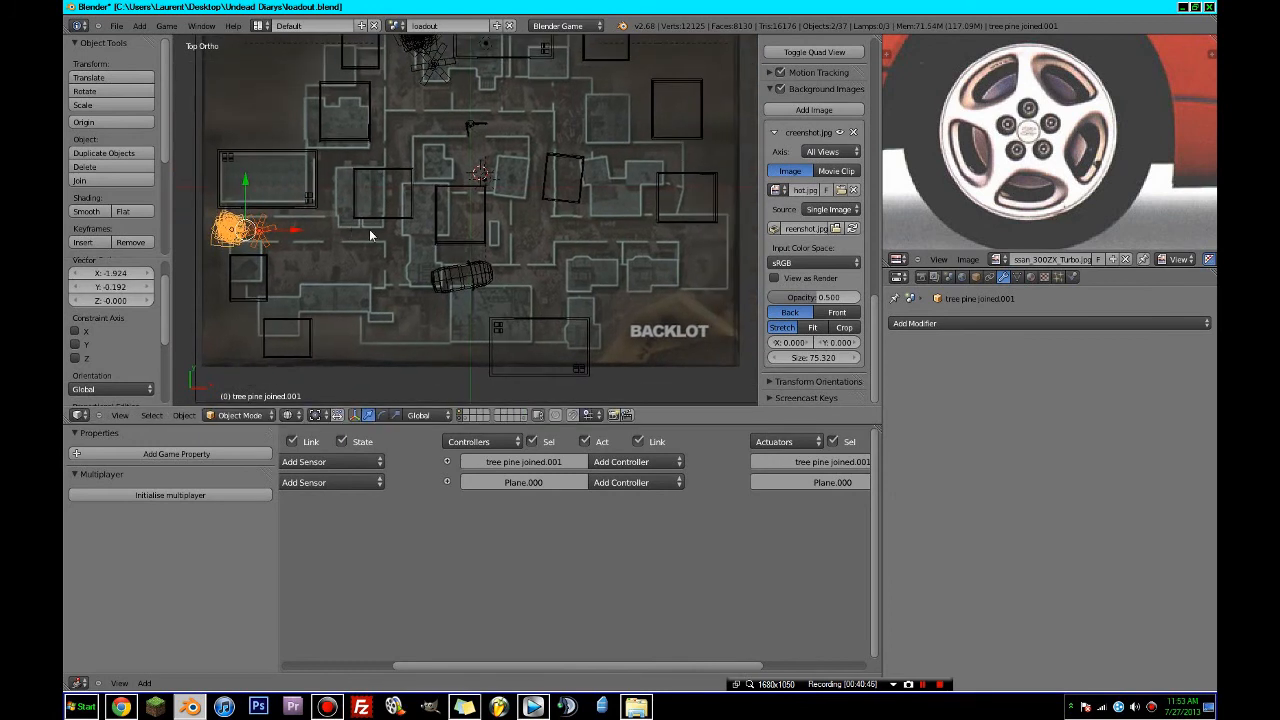
pyautogui.hotkey('shift', 'd')
pyautogui.click(429, 289)
pyautogui.press('r')
pyautogui.click(132, 140)
pyautogui.press('g')
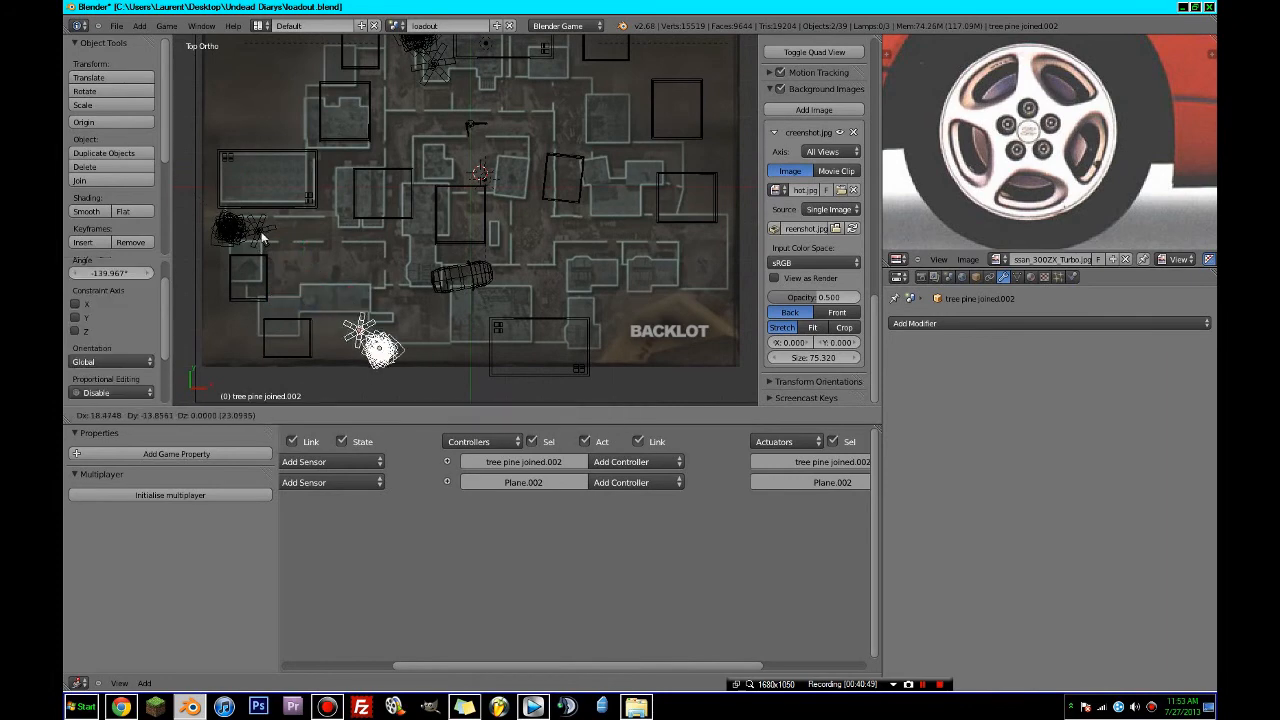
pyautogui.click(277, 241)
pyautogui.click(403, 188)
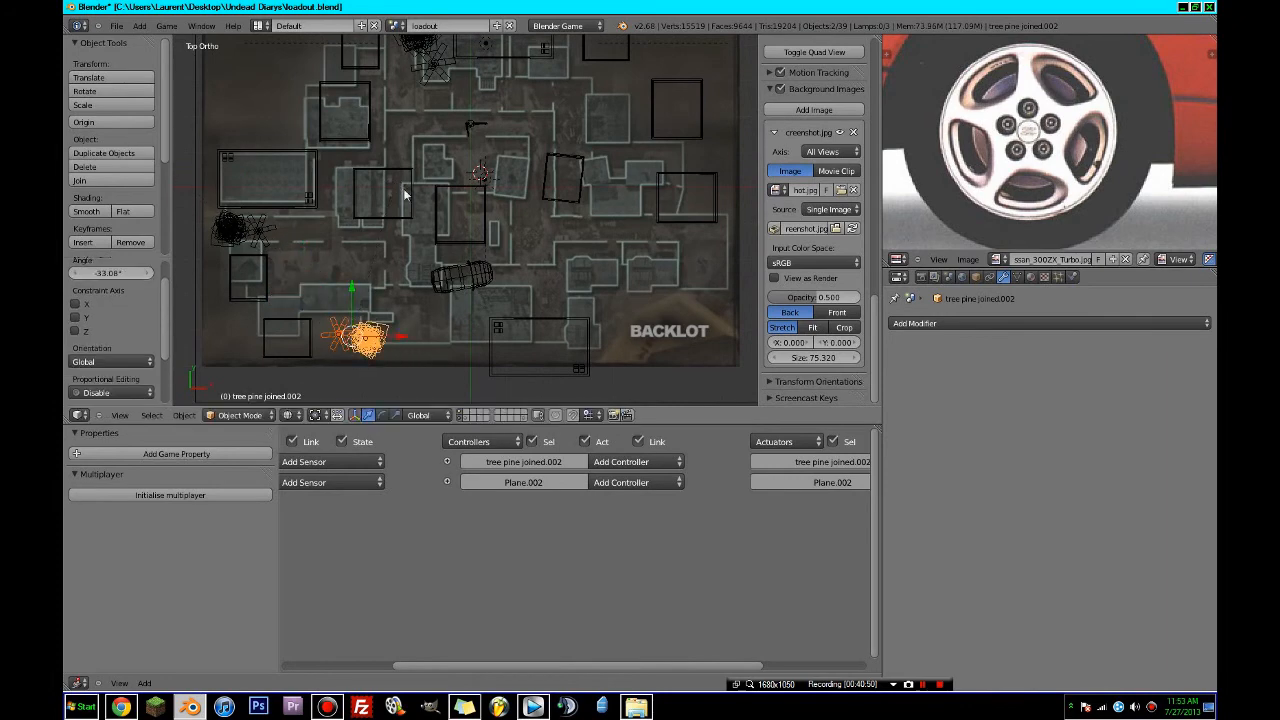
# - Show the level in textured shading and run the game from the maximized camera view
pyautogui.moveTo(403, 188); pyautogui.dragTo(478, 160, button='middle')
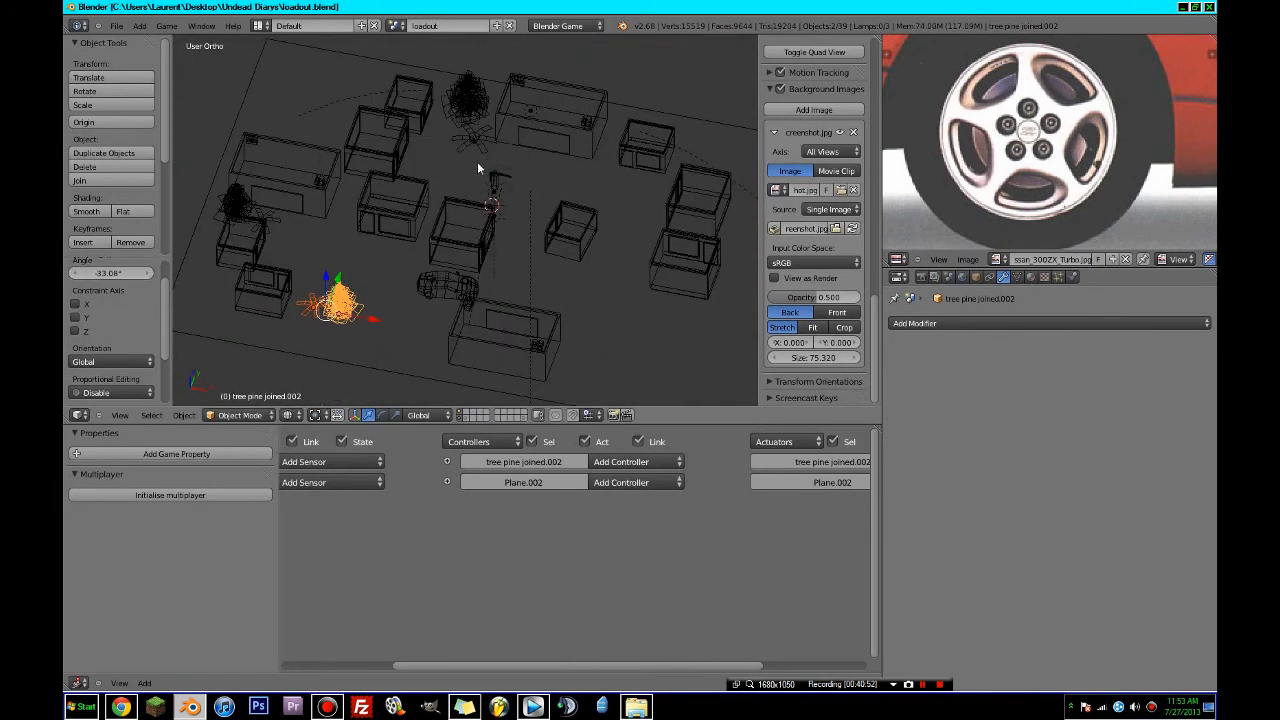
pyautogui.click(302, 356)
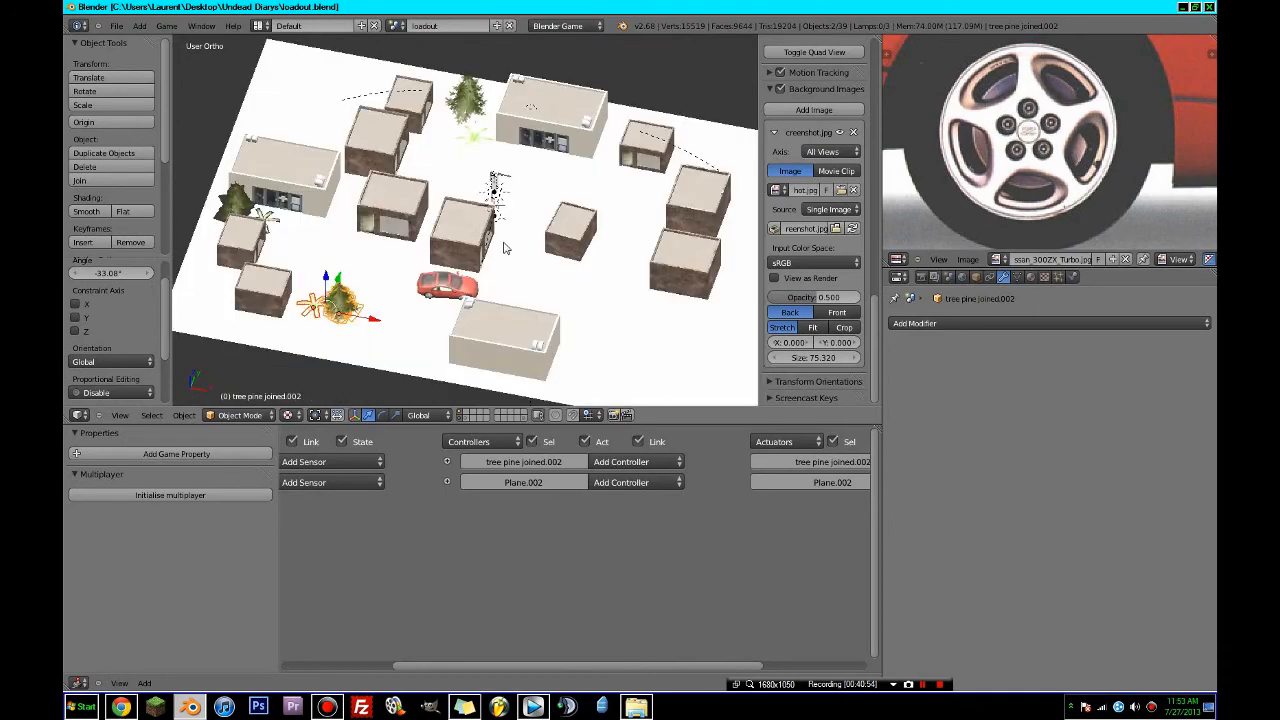
pyautogui.hotkey('ctrl', 'Up')
pyautogui.press('KP_0')
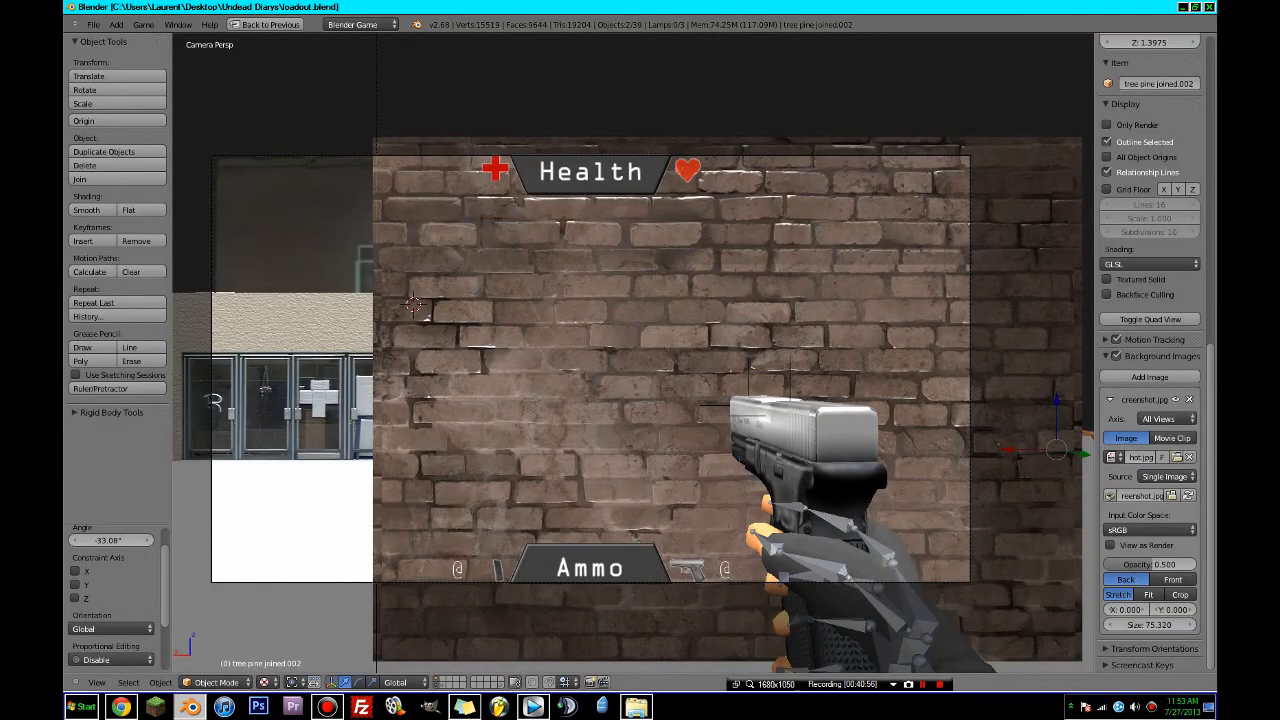
pyautogui.press('p')
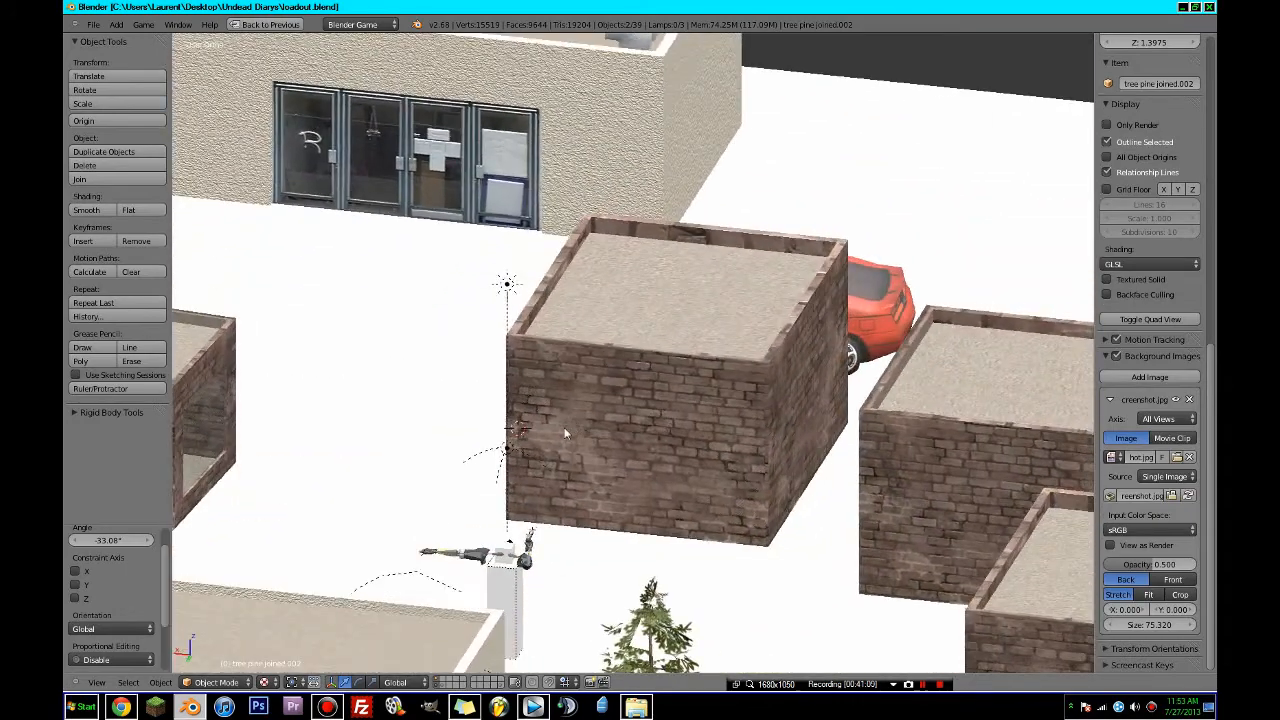
# - Scale the character box by 0.754, check it through the camera, and save the file
pyautogui.keyDown('shift'); pyautogui.moveTo(521, 493); pyautogui.dragTo(614, 323, button='middle'); pyautogui.keyUp('shift')
pyautogui.scroll(3, 588, 465)
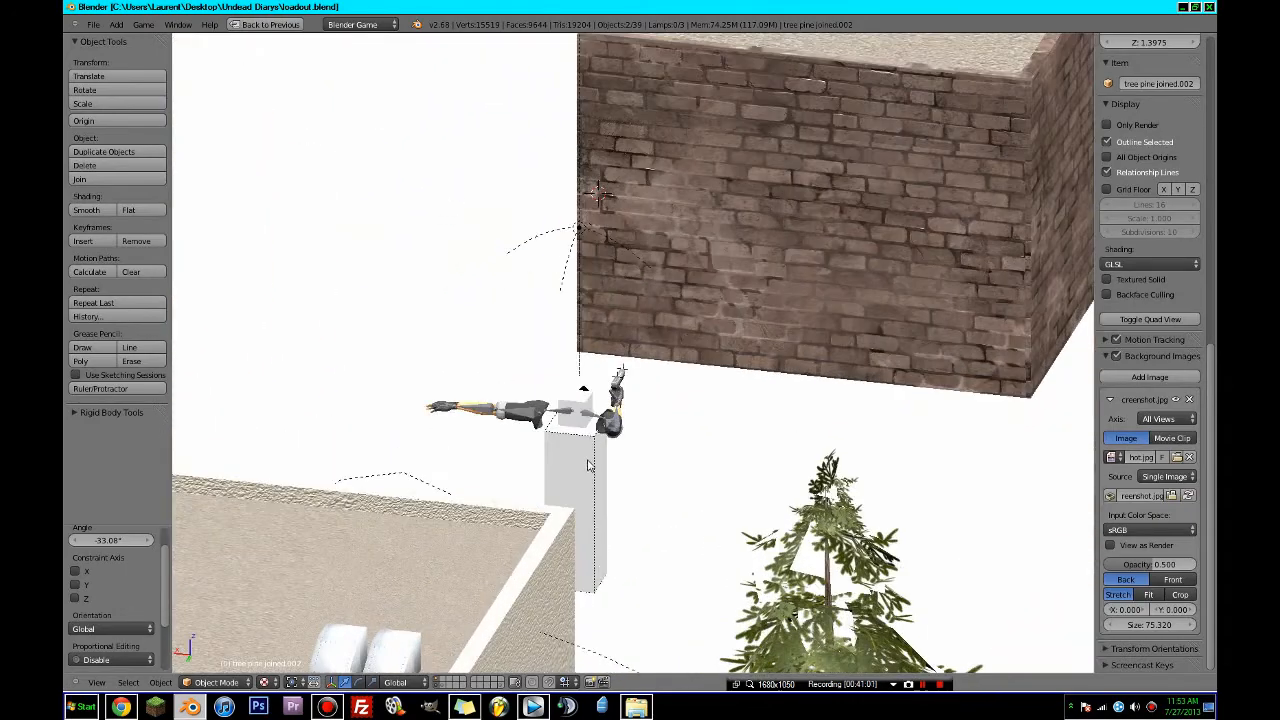
pyautogui.click(685, 379)
pyautogui.press('KP_0')
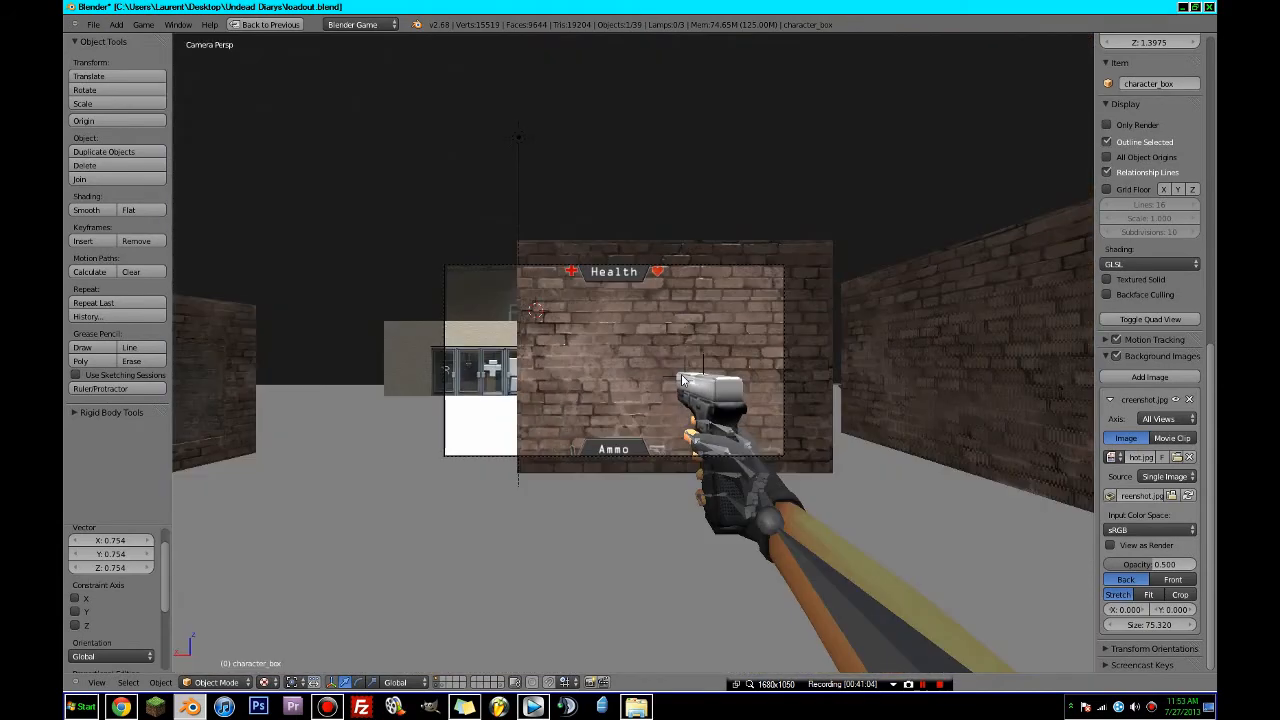
pyautogui.hotkey('ctrl', 'Up')
pyautogui.hotkey('ctrl', 's')
# - Play-test the level, walking around and inside the brick houses and up to the red car to check their scale and the car's wheels
pyautogui.hotkey('ctrl', 'Up')
pyautogui.press('p')
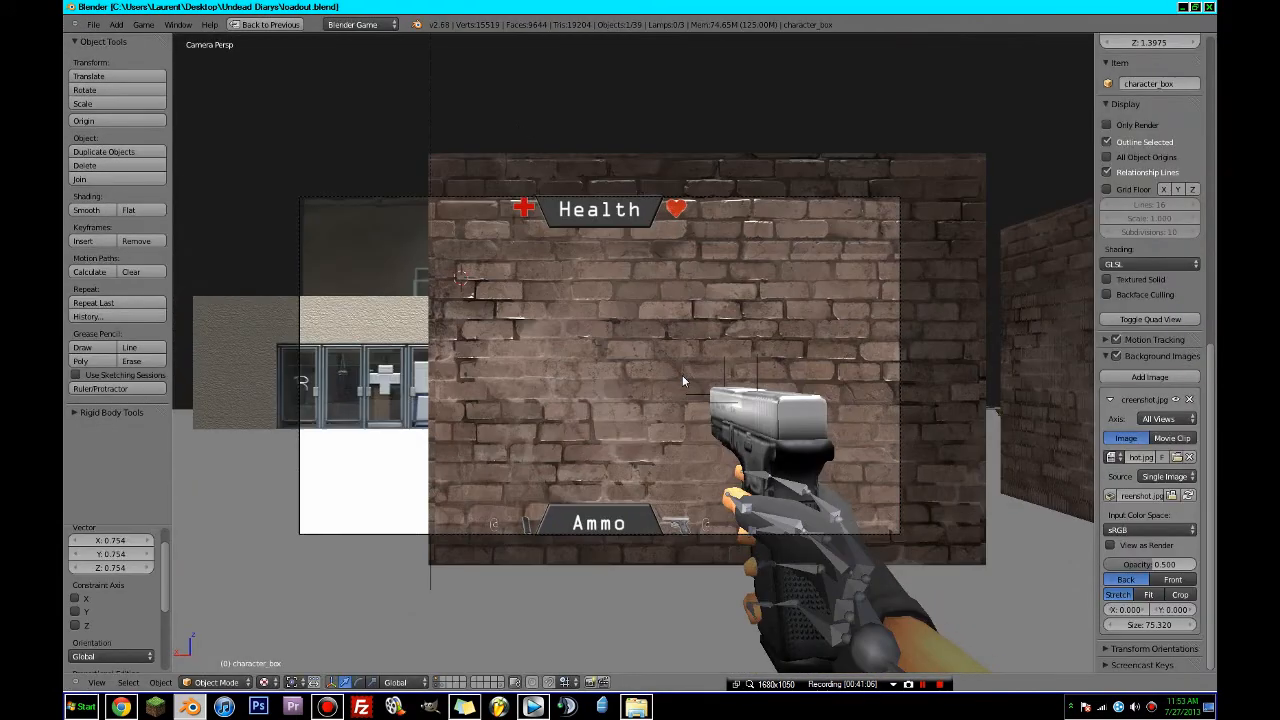
pyautogui.press('w')
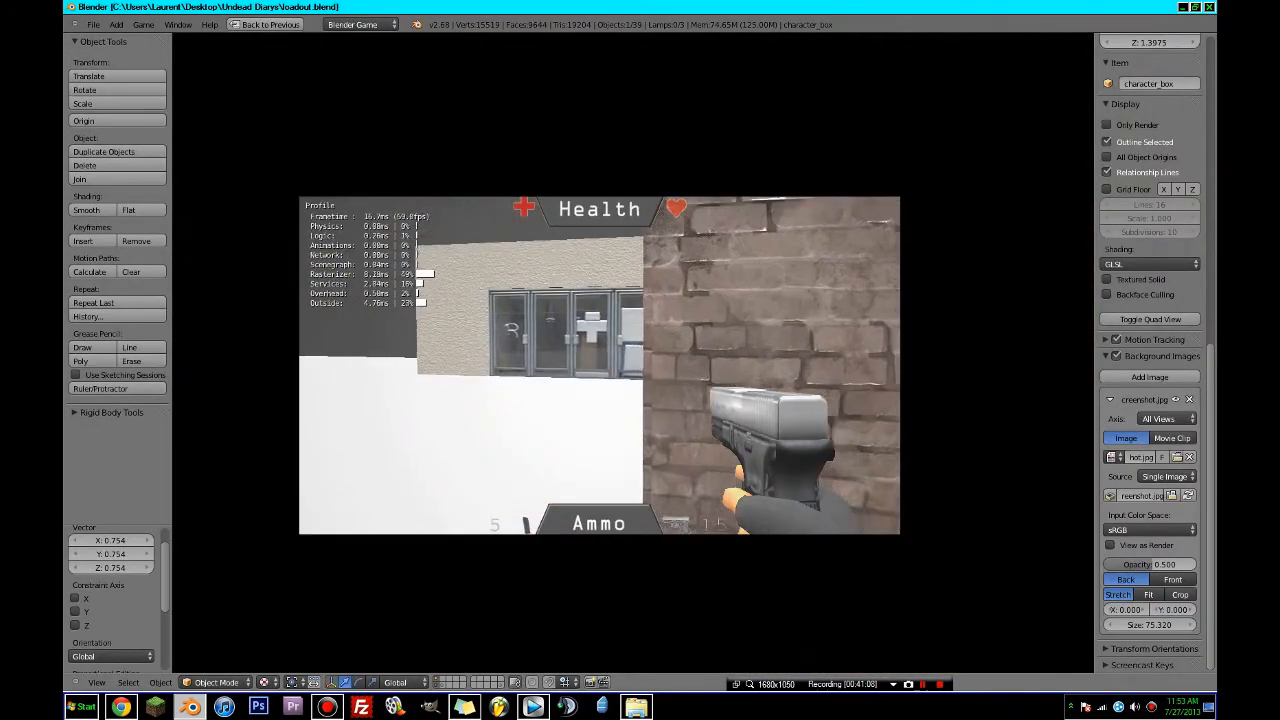
pyautogui.press('w')
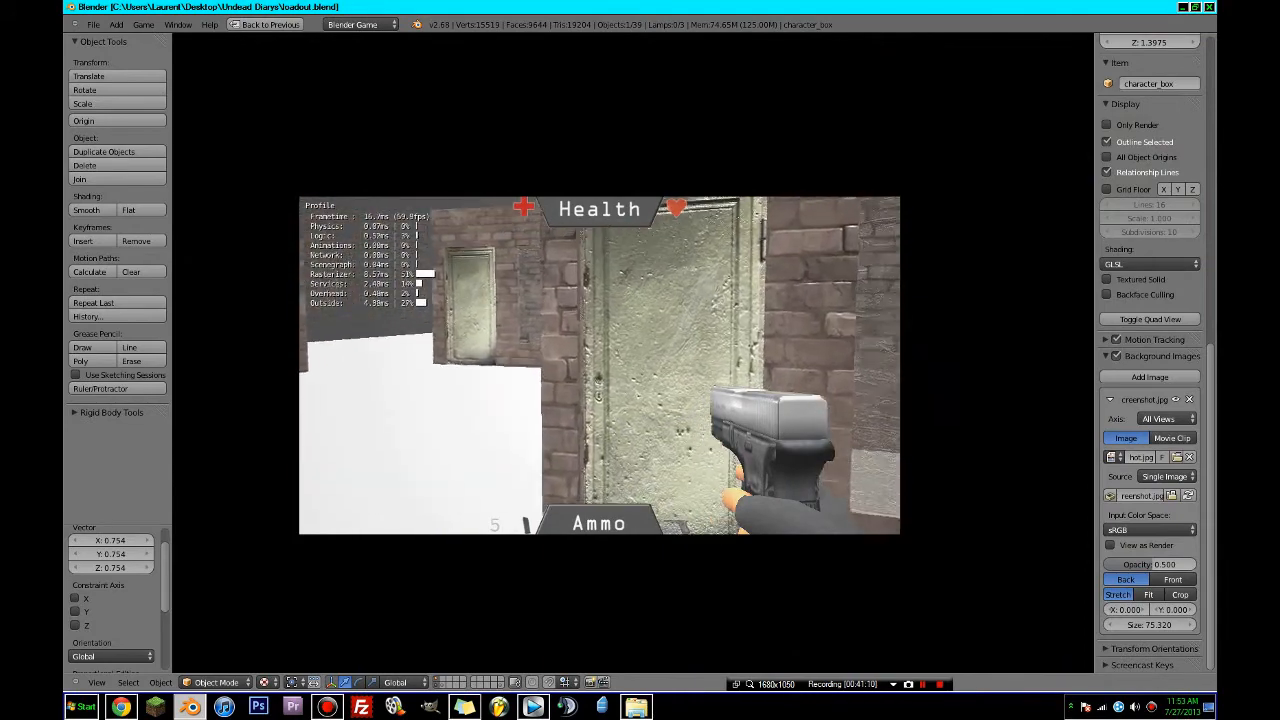
pyautogui.press('w')
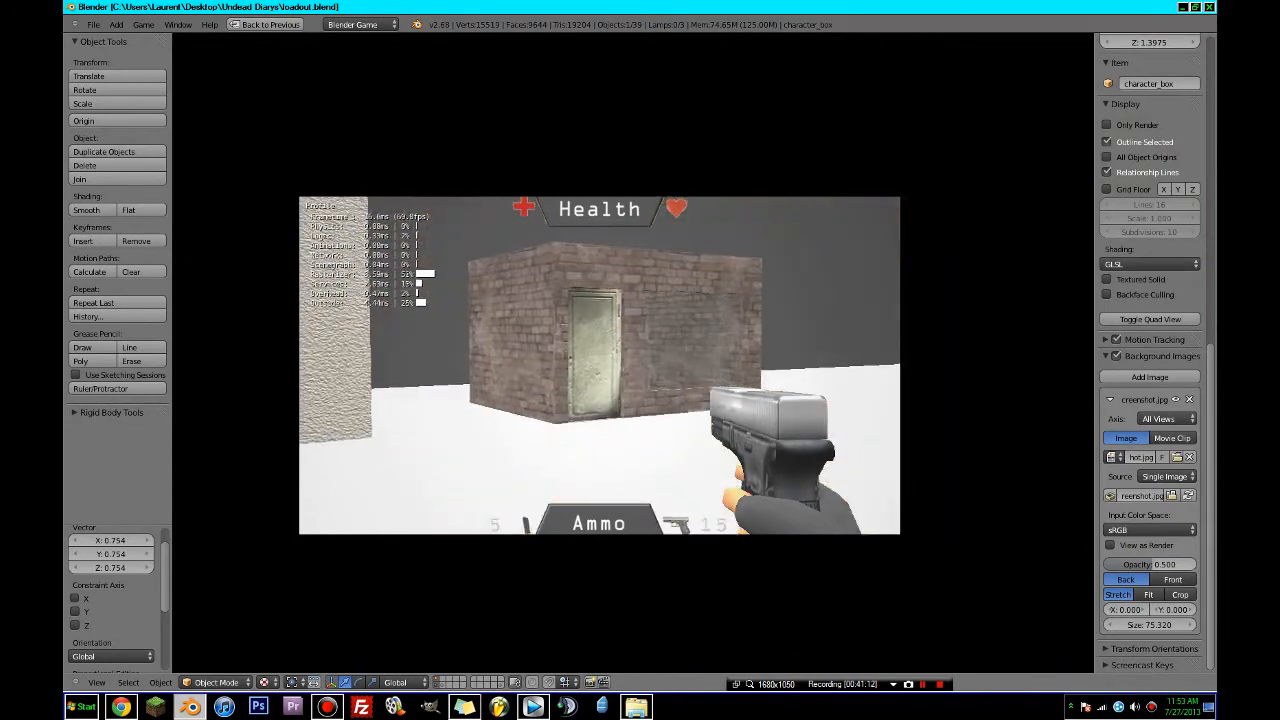
pyautogui.press('w')
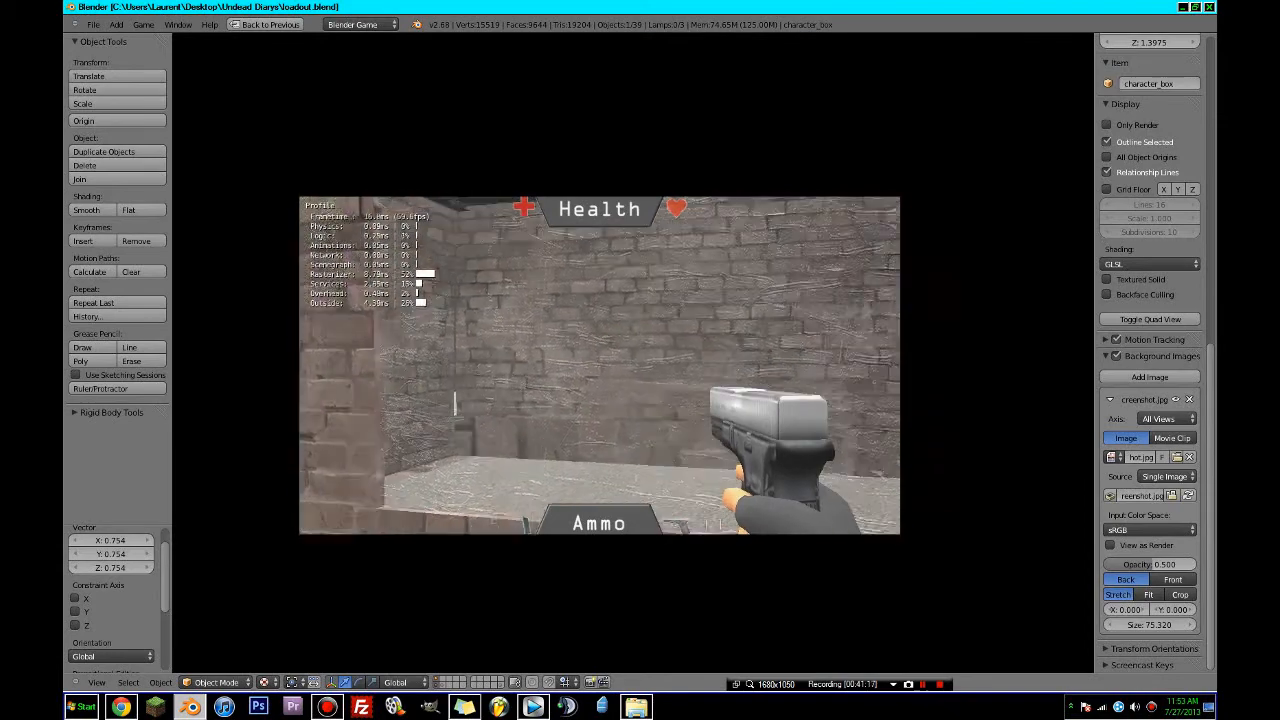
pyautogui.press('r')
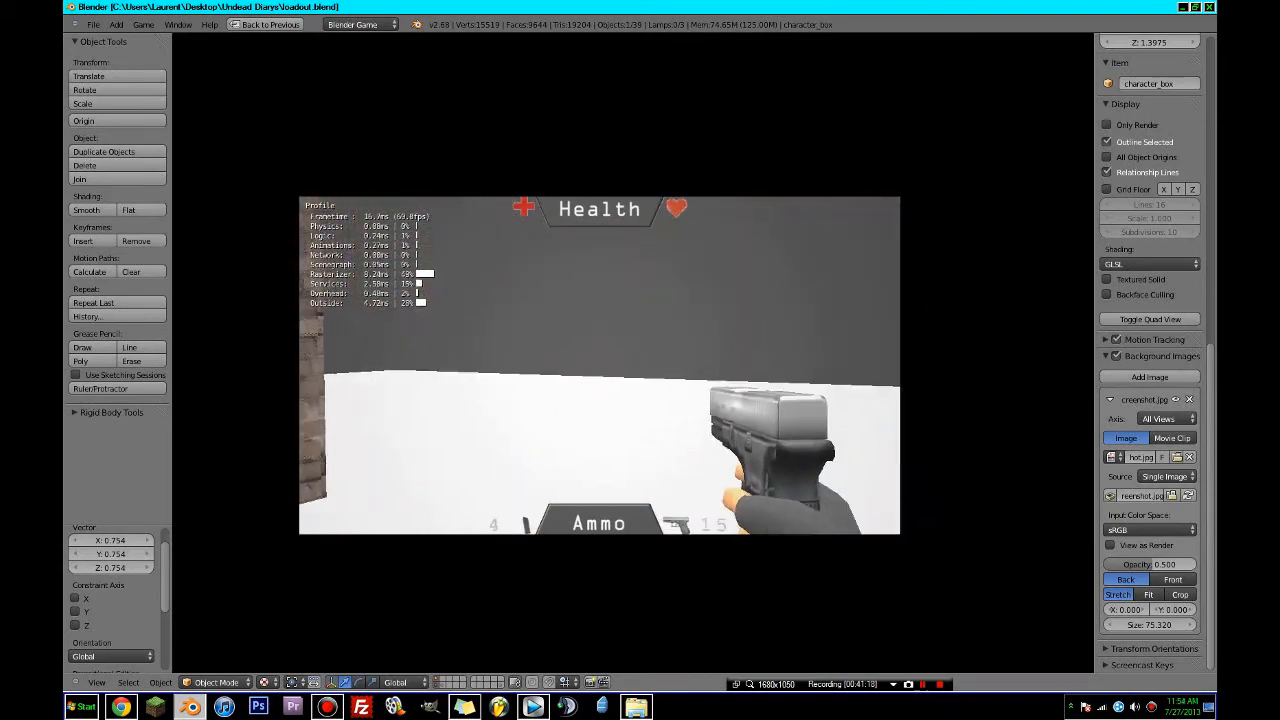
pyautogui.press('w')
pyautogui.press('w')
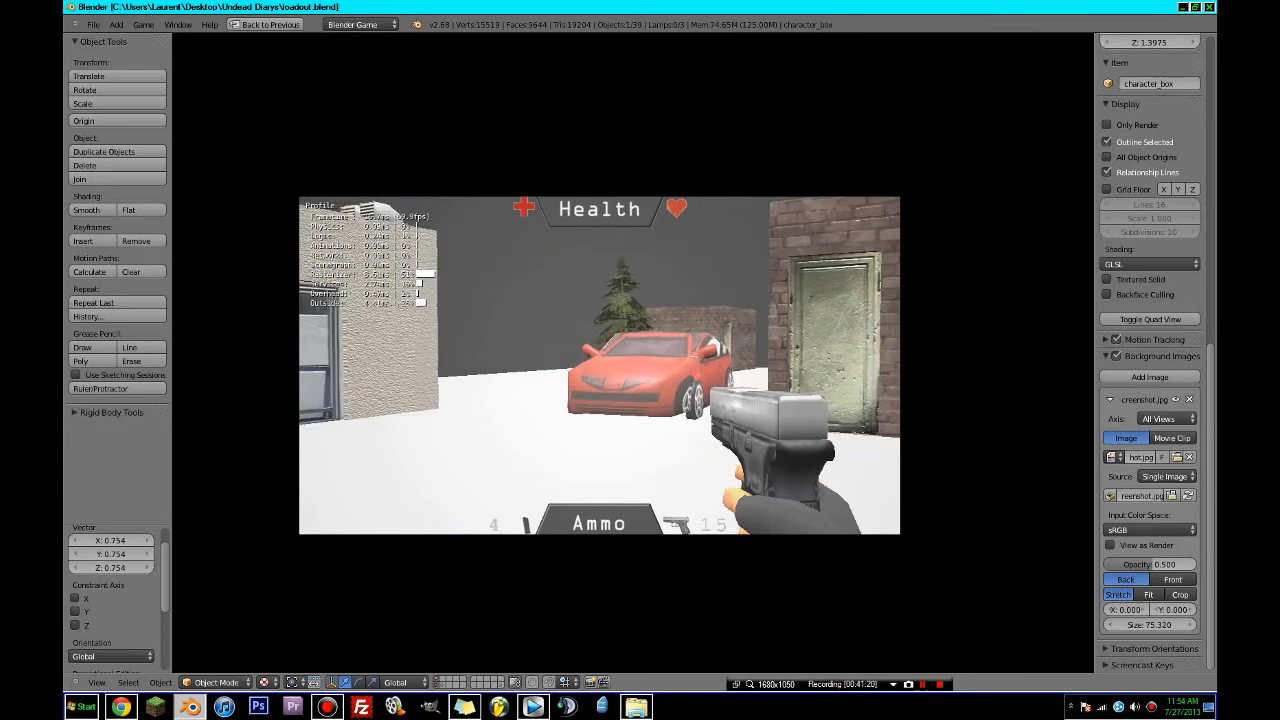
pyautogui.press('w')
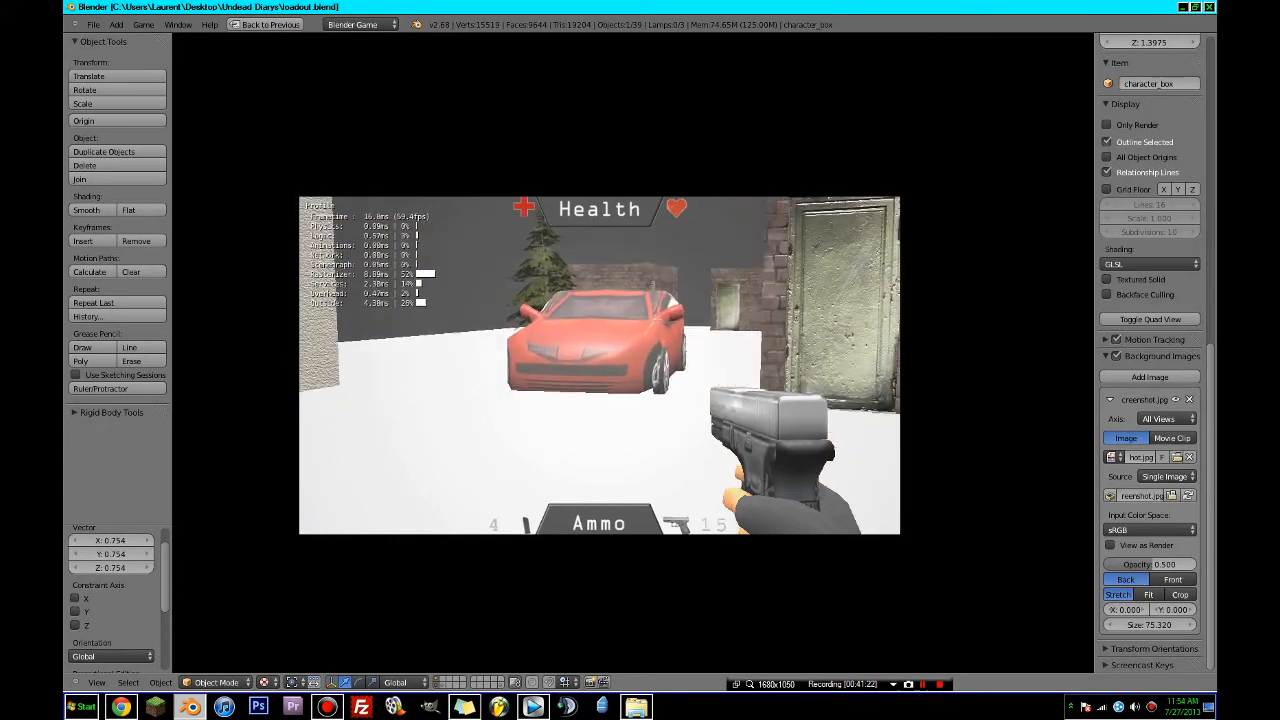
pyautogui.press('w')
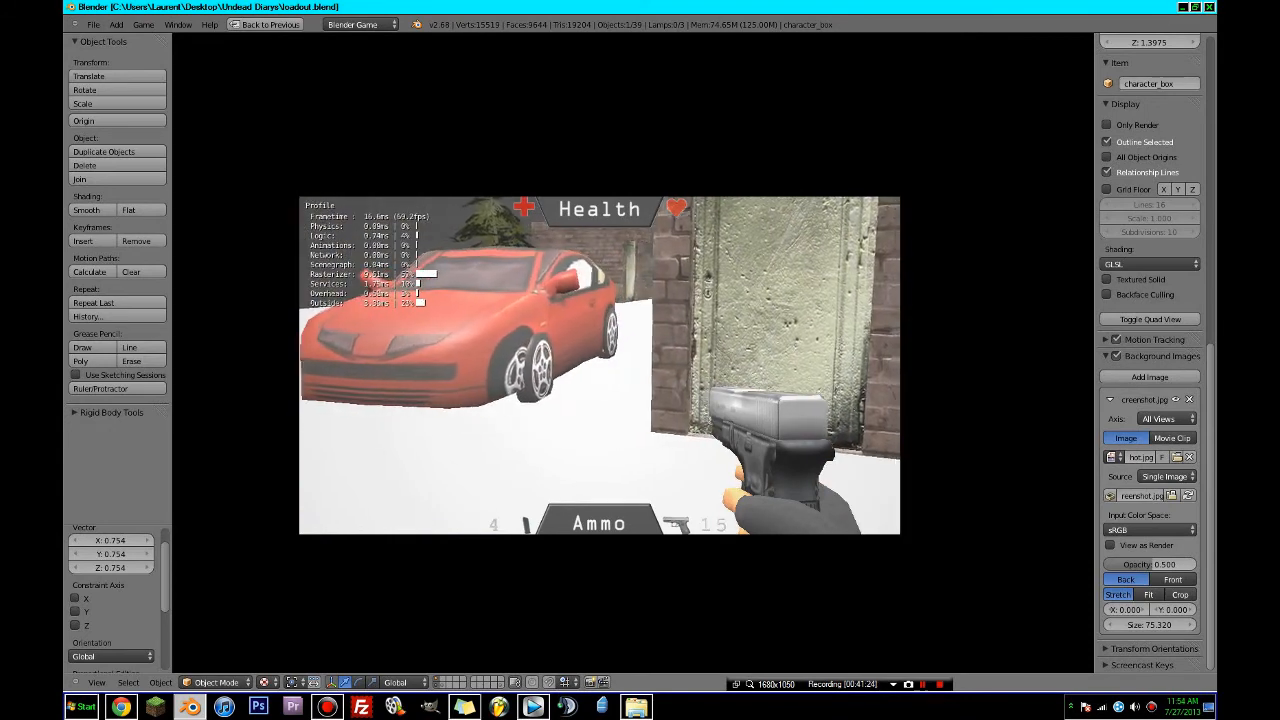
pyautogui.press('w')
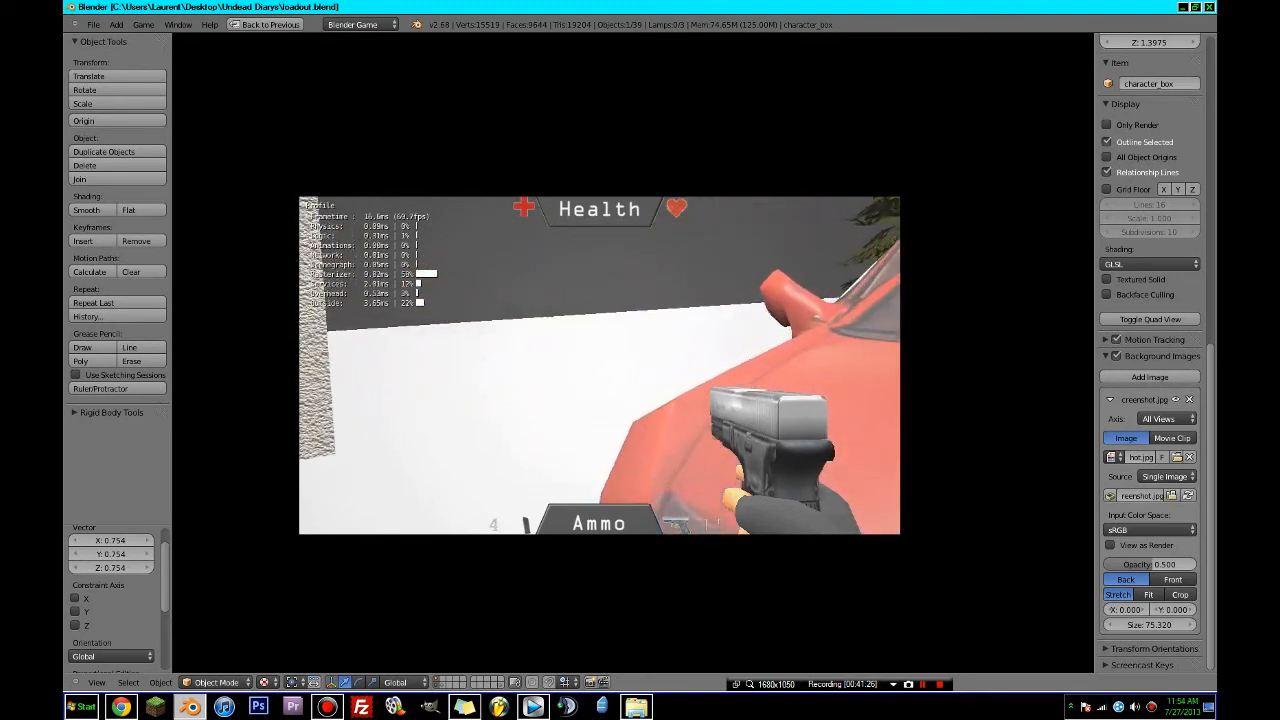
pyautogui.press('a')
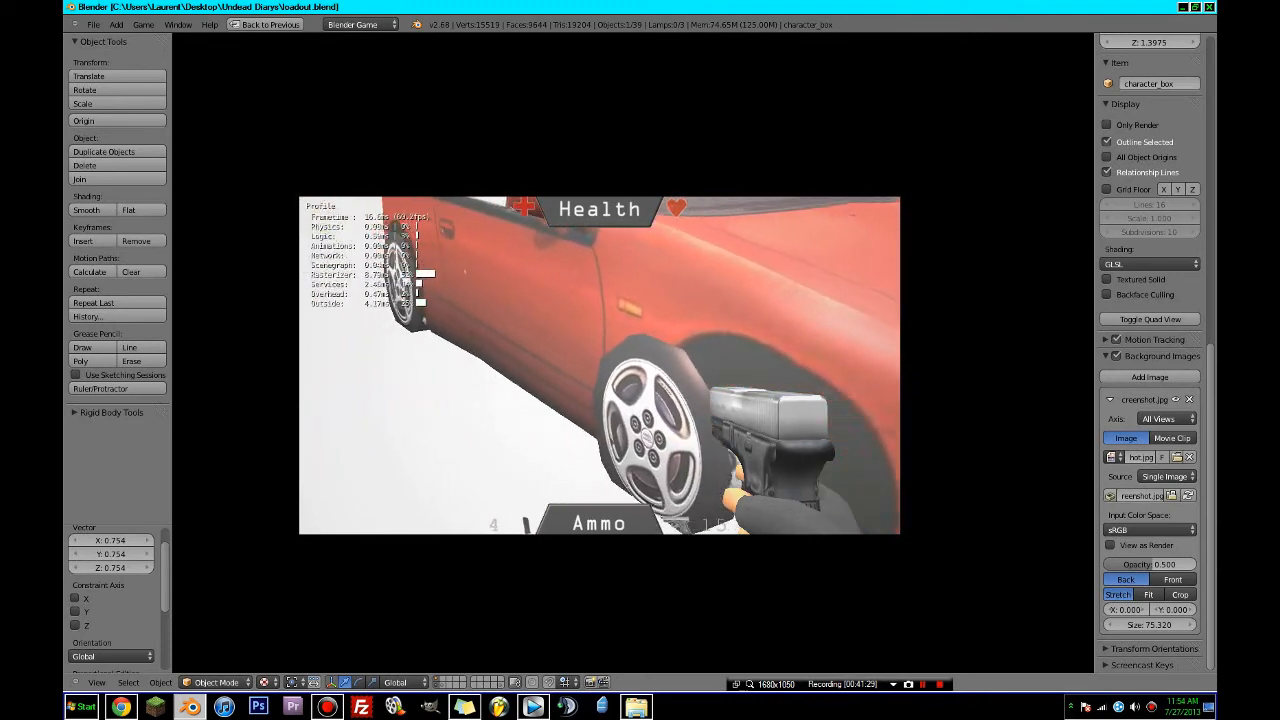
pyautogui.press('Escape')
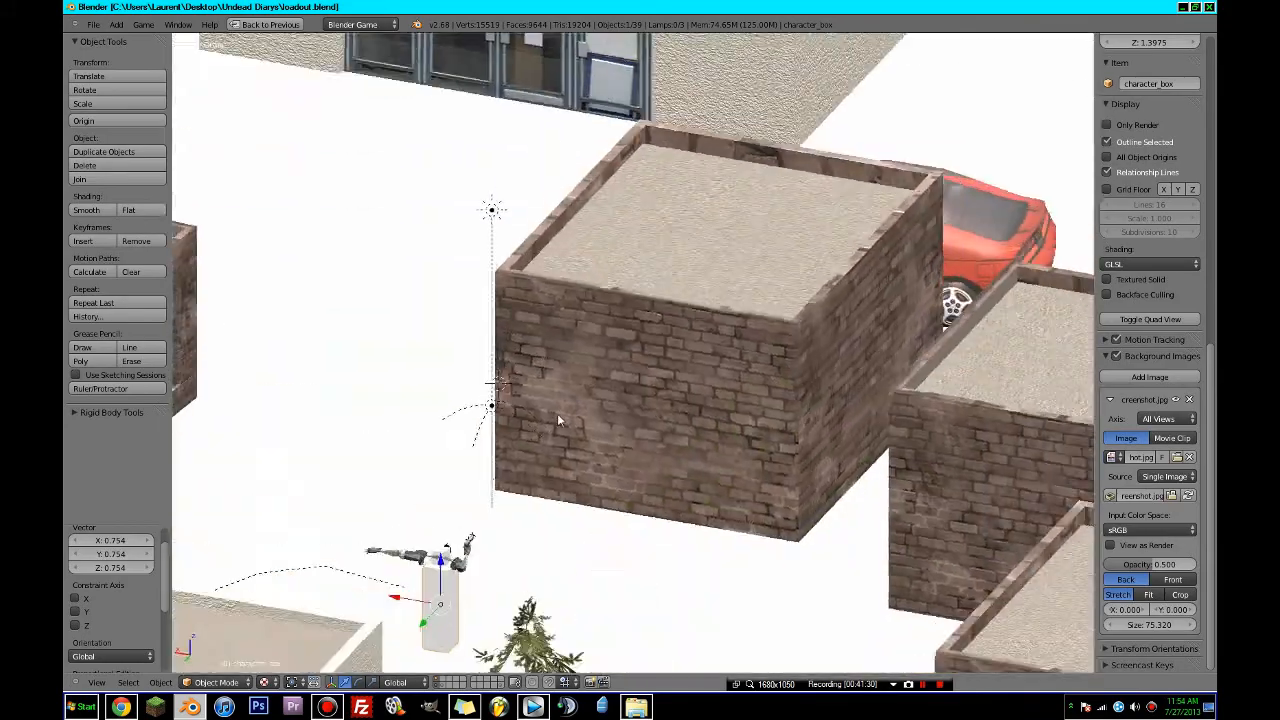
# - Open the red car's mesh for editing and select only its two front wheels
pyautogui.keyDown('shift'); pyautogui.moveTo(646, 369); pyautogui.dragTo(474, 414, button='middle'); pyautogui.keyUp('shift')
pyautogui.scroll(3, 474, 414)
pyautogui.rightClick(476, 412)
pyautogui.rightClick(574, 373)
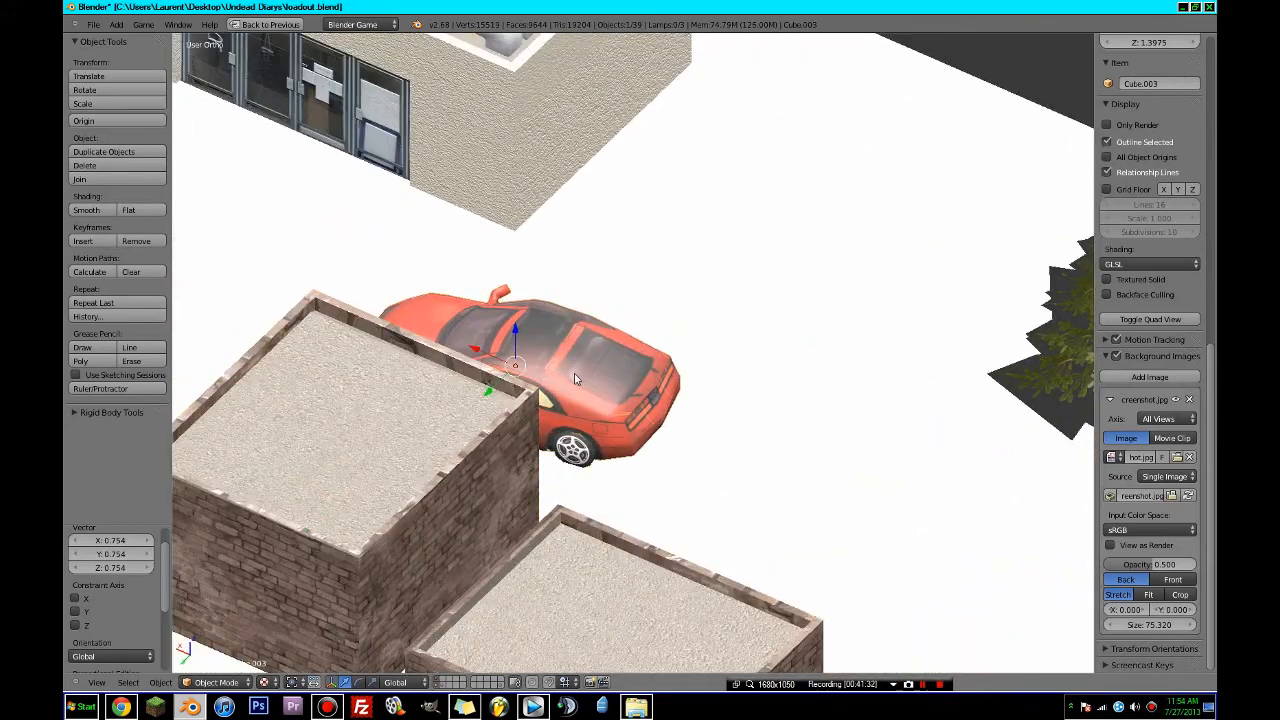
pyautogui.moveTo(574, 373); pyautogui.dragTo(478, 388, button='middle')
pyautogui.press('Tab')
pyautogui.scroll(3, 478, 388)
pyautogui.keyDown('shift'); pyautogui.moveTo(543, 283); pyautogui.dragTo(535, 418, button='middle'); pyautogui.keyUp('shift')
pyautogui.scroll(2, 535, 418)
pyautogui.press('a')
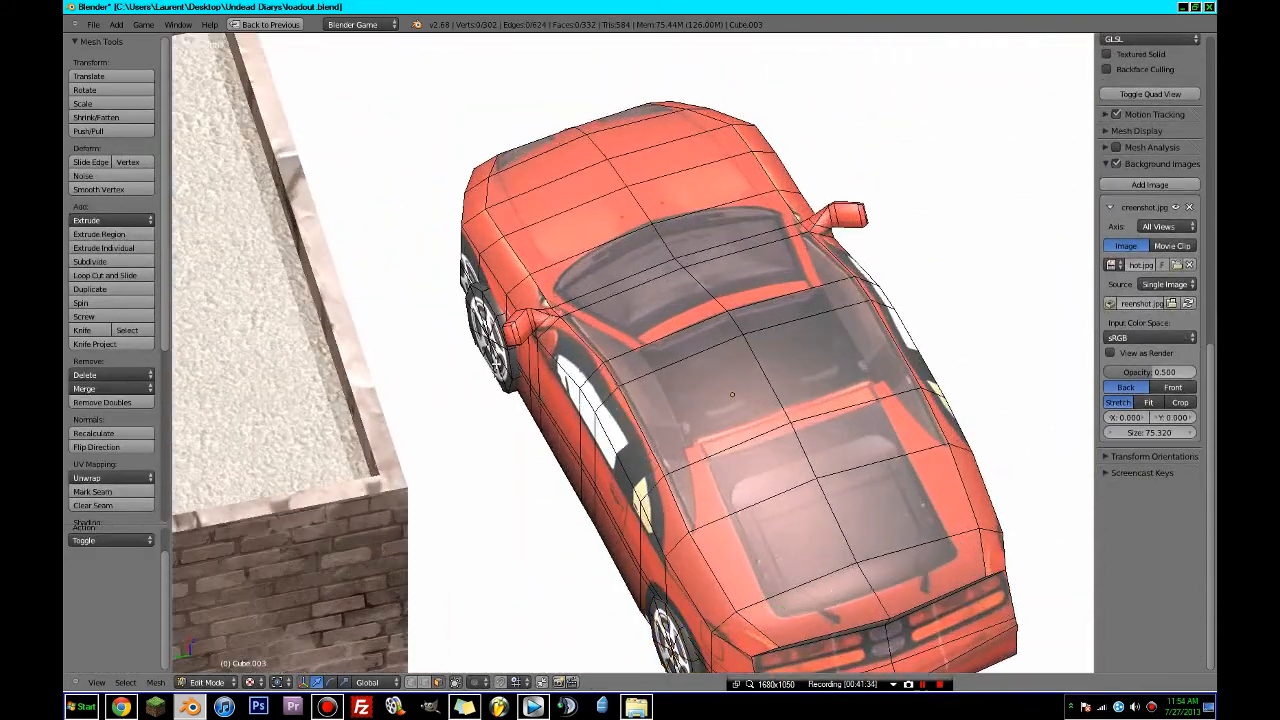
pyautogui.press('l')
pyautogui.moveTo(745, 494); pyautogui.dragTo(680, 481, button='middle')
pyautogui.scroll(-3, 680, 481)
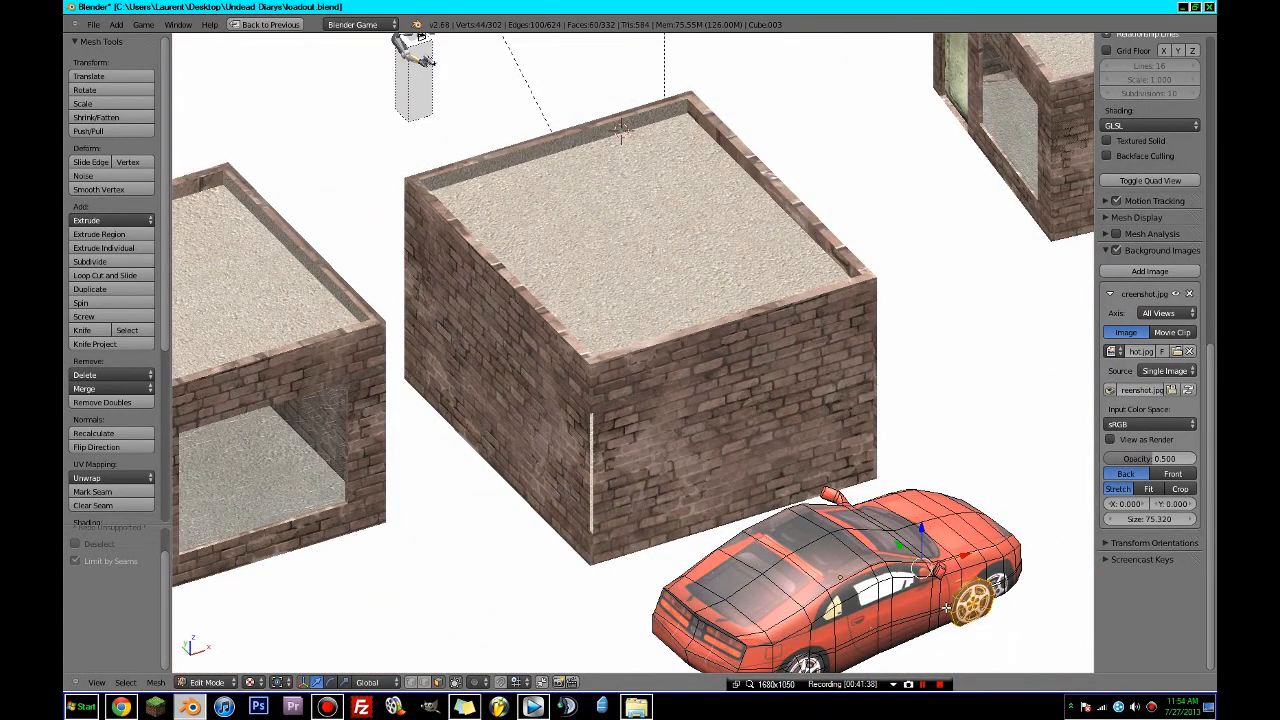
# - Clear the red car's rotation so it lines up with the axes, and return to its mesh in the right side view
pyautogui.press('KP_3')
pyautogui.keyDown('shift'); pyautogui.moveTo(837, 586); pyautogui.dragTo(849, 436, button='middle'); pyautogui.keyUp('shift')
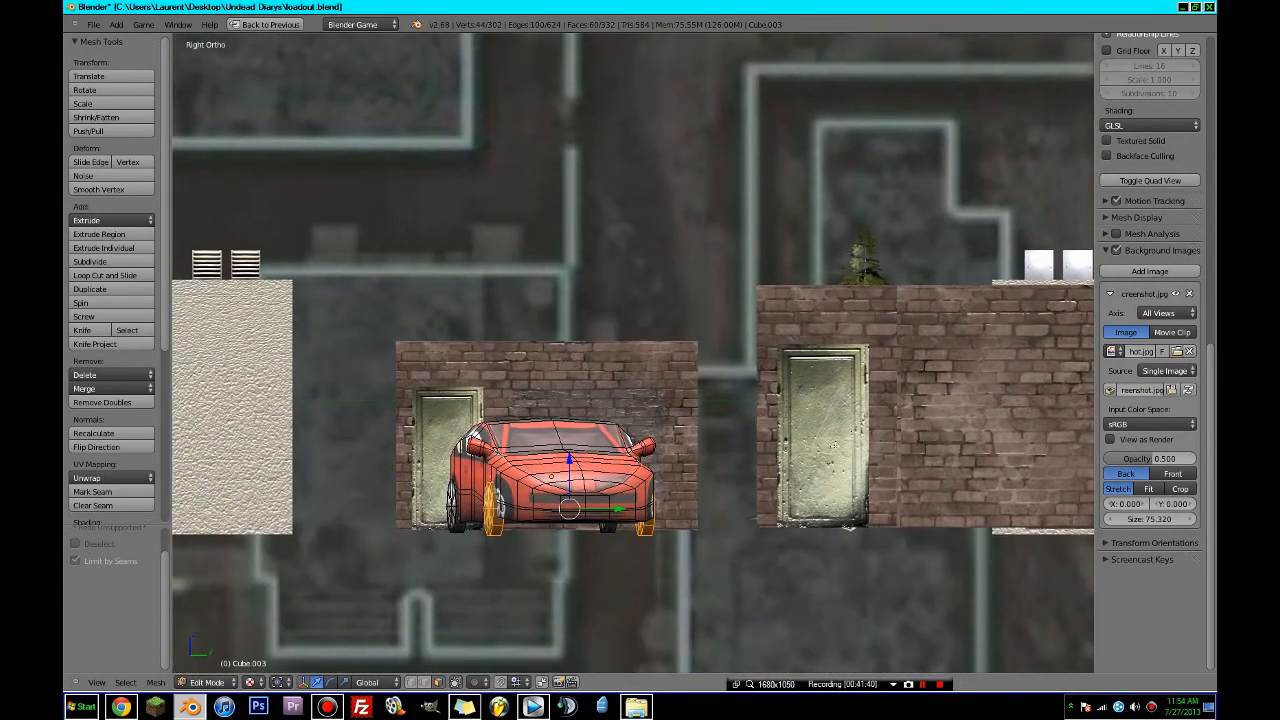
pyautogui.scroll(1, 849, 436)
pyautogui.press('ctrl+KP_3')
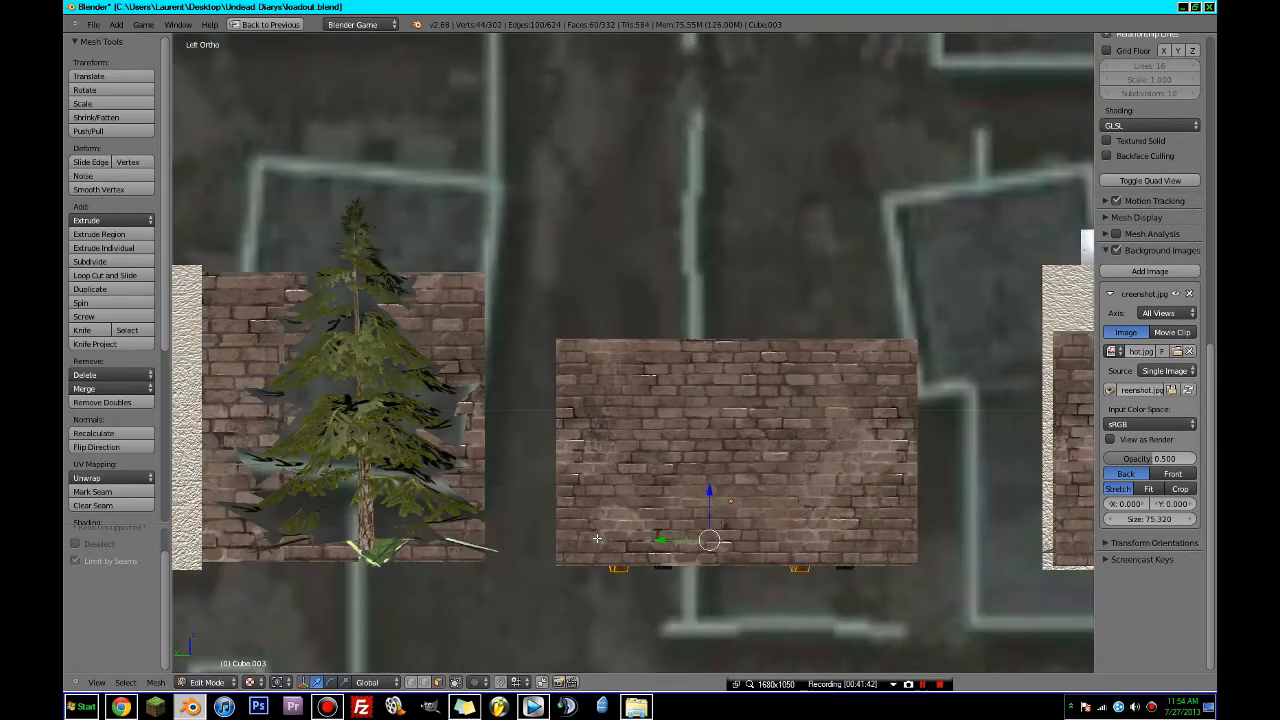
pyautogui.press('KP_3')
pyautogui.press('ctrl+KP_3')
pyautogui.moveTo(597, 539); pyautogui.dragTo(638, 569, button='middle')
pyautogui.press('z')
pyautogui.press('z')
pyautogui.press('Tab')
pyautogui.hotkey('ctrl', 'z')
pyautogui.press('Tab')
pyautogui.press('KP_3')
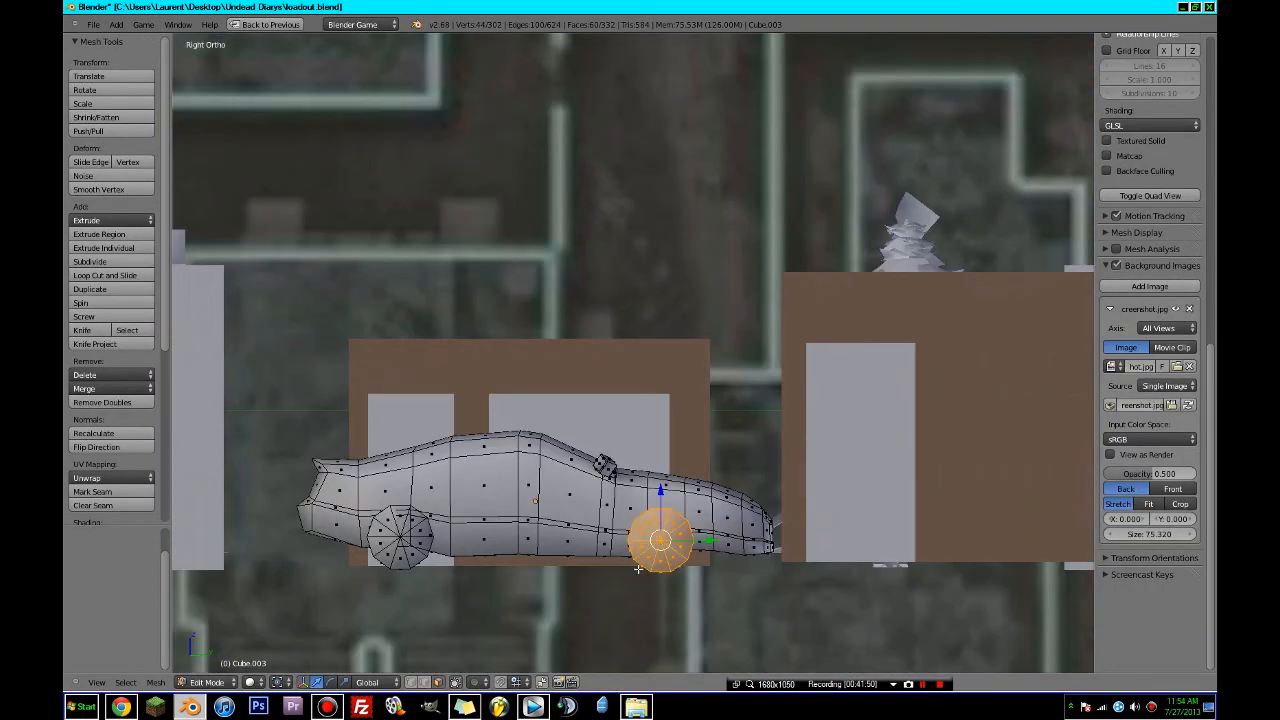
# - In textured shading, move the front wheels about 1.2 along Y and slightly up to centre them in the wheel arches, and save the file
pyautogui.scroll(3, 638, 569)
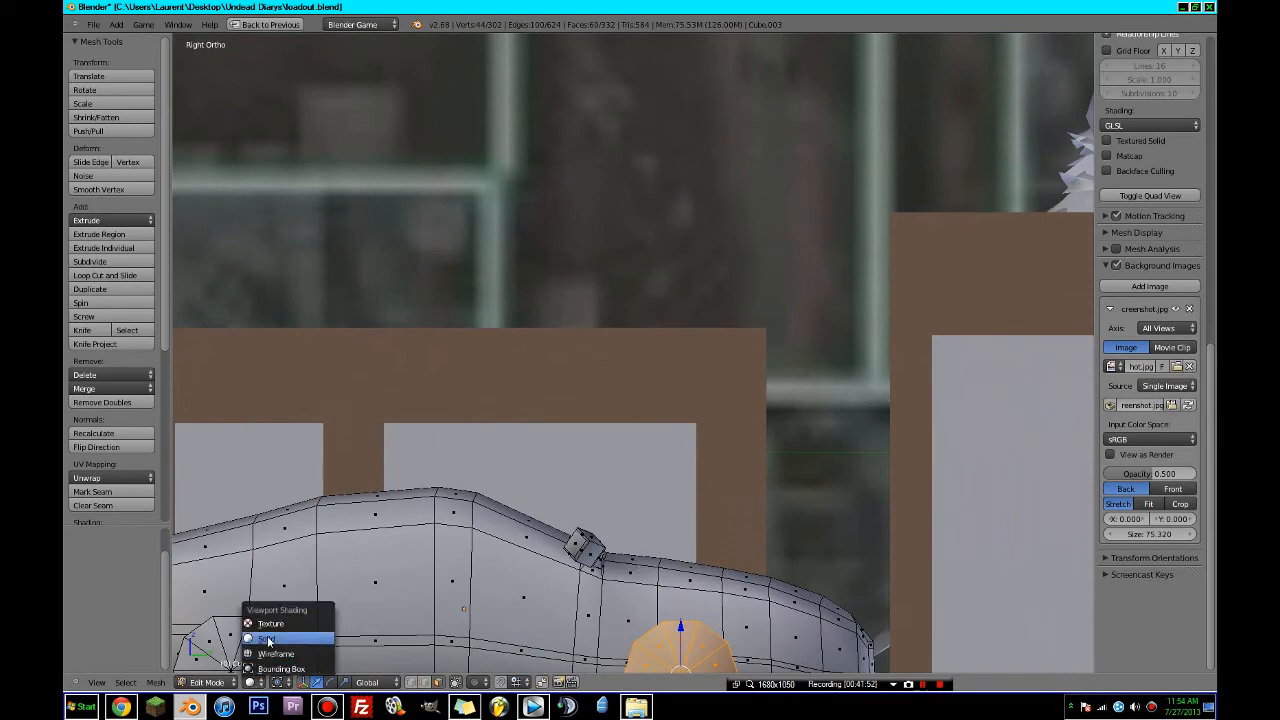
pyautogui.click(266, 623)
pyautogui.scroll(3, 669, 409)
pyautogui.press('g')
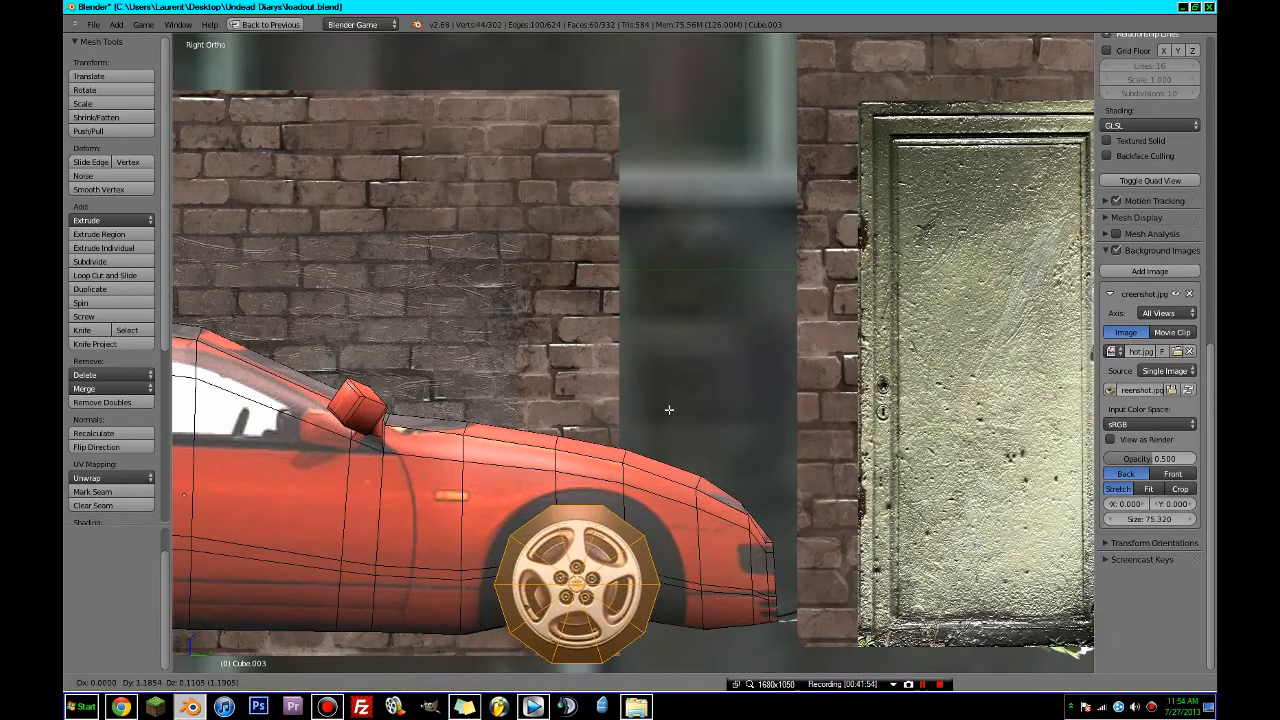
pyautogui.click(671, 412)
pyautogui.press('Tab')
pyautogui.scroll(-3, 659, 474)
pyautogui.hotkey('ctrl', 's')
# - Rotate the red car 74.773° in the top view so it stands at an angle beside the brick house
pyautogui.moveTo(659, 474); pyautogui.dragTo(737, 565, button='middle')
pyautogui.click(659, 506)
pyautogui.scroll(-4, 659, 506)
pyautogui.press('KP_7')
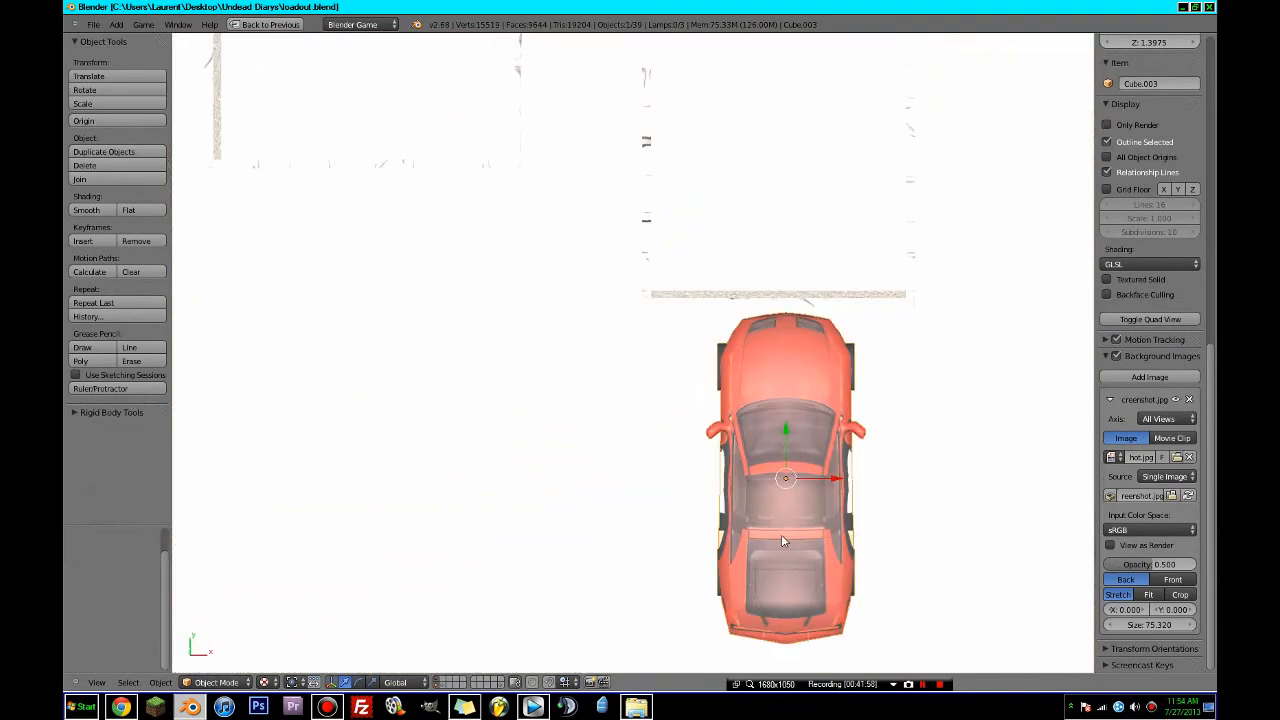
pyautogui.press('r')
pyautogui.click(900, 596)
pyautogui.scroll(-4, 849, 520)
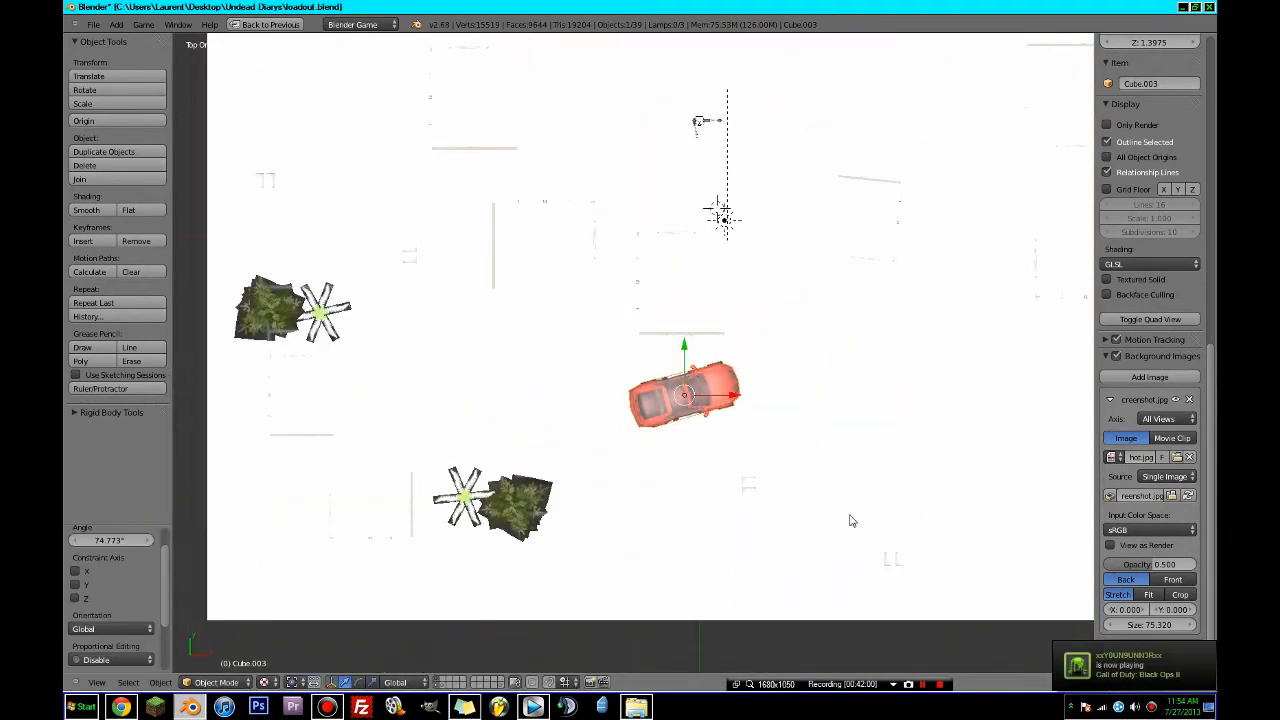
# - Look through the game camera, save the file, and maximize the camera view
pyautogui.press('KP_0')
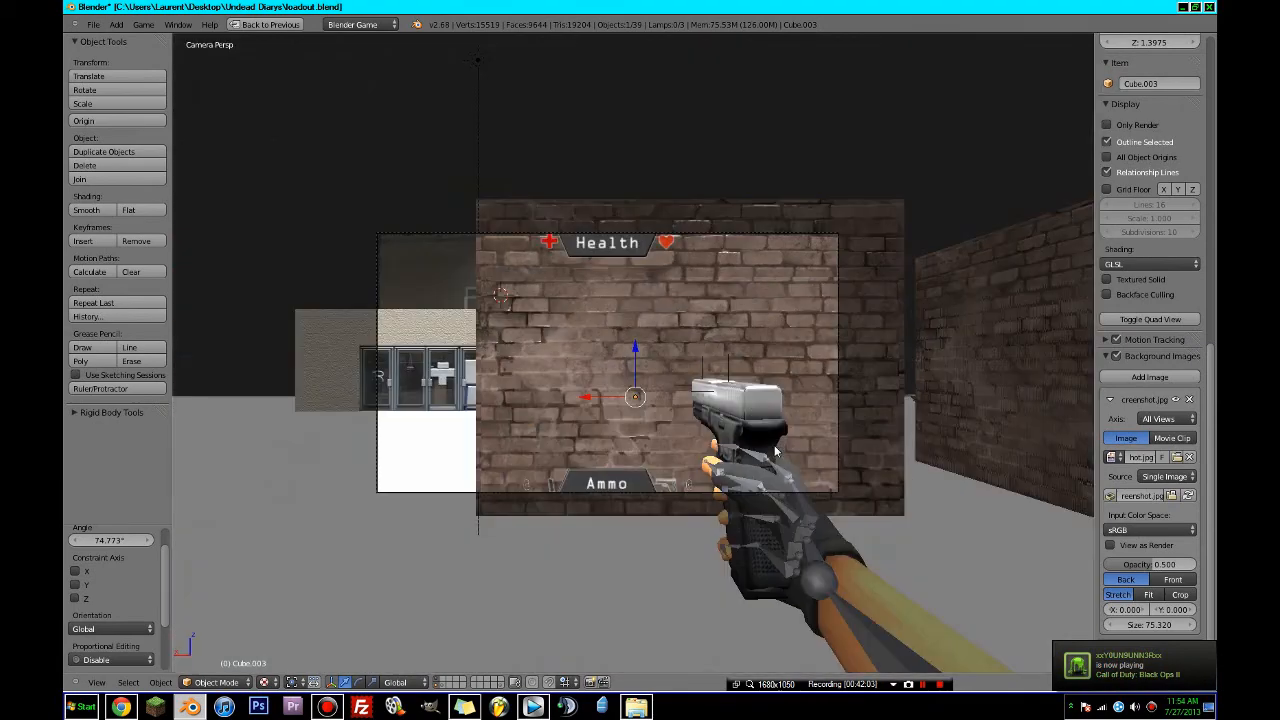
pyautogui.hotkey('shift', 'space')
pyautogui.hotkey('ctrl', 's')
pyautogui.click(723, 445)
pyautogui.hotkey('ctrl', 'Up')
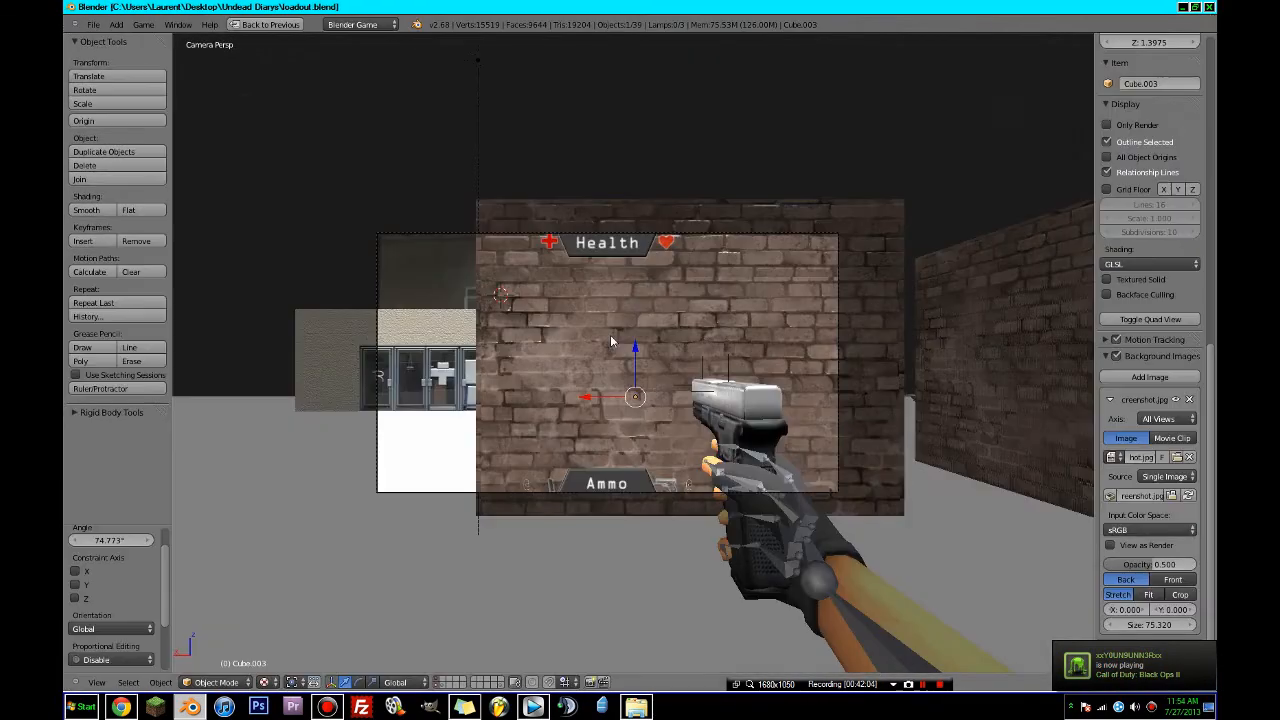
# - Play-test the level, walking around the red car to inspect its front and sides and firing one pistol shot, and end the game
pyautogui.press('p')
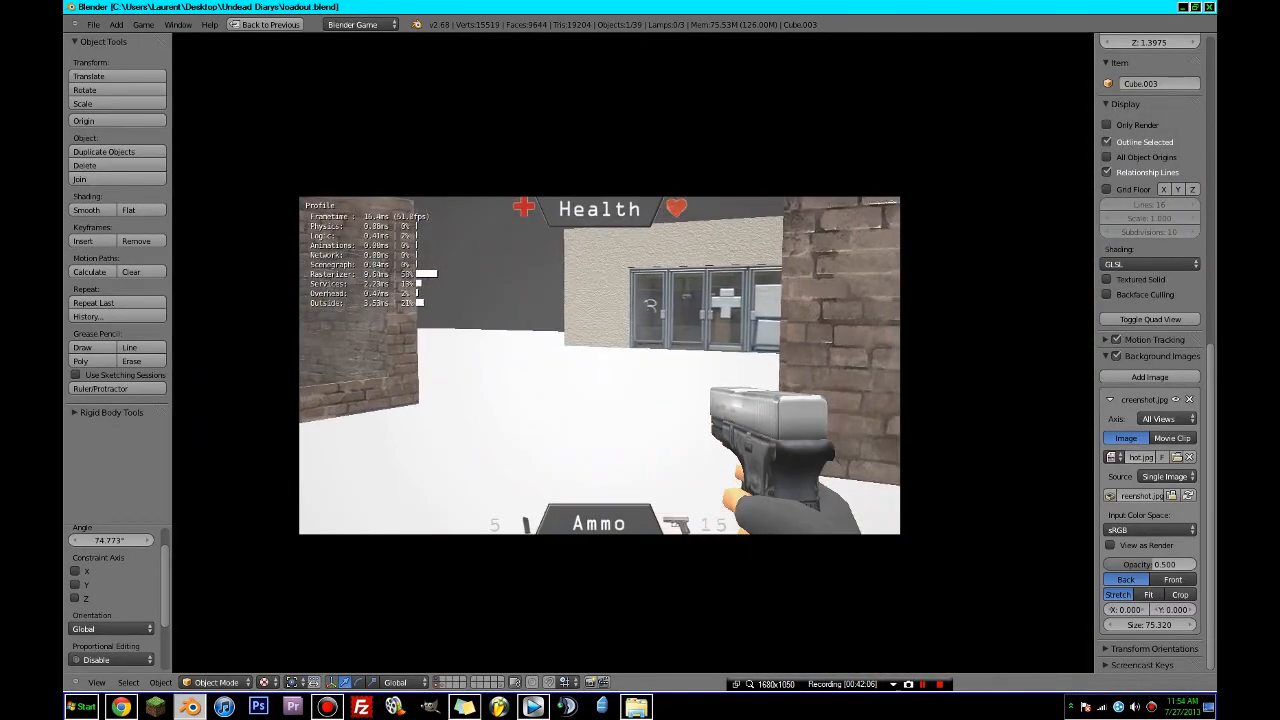
pyautogui.press('w')
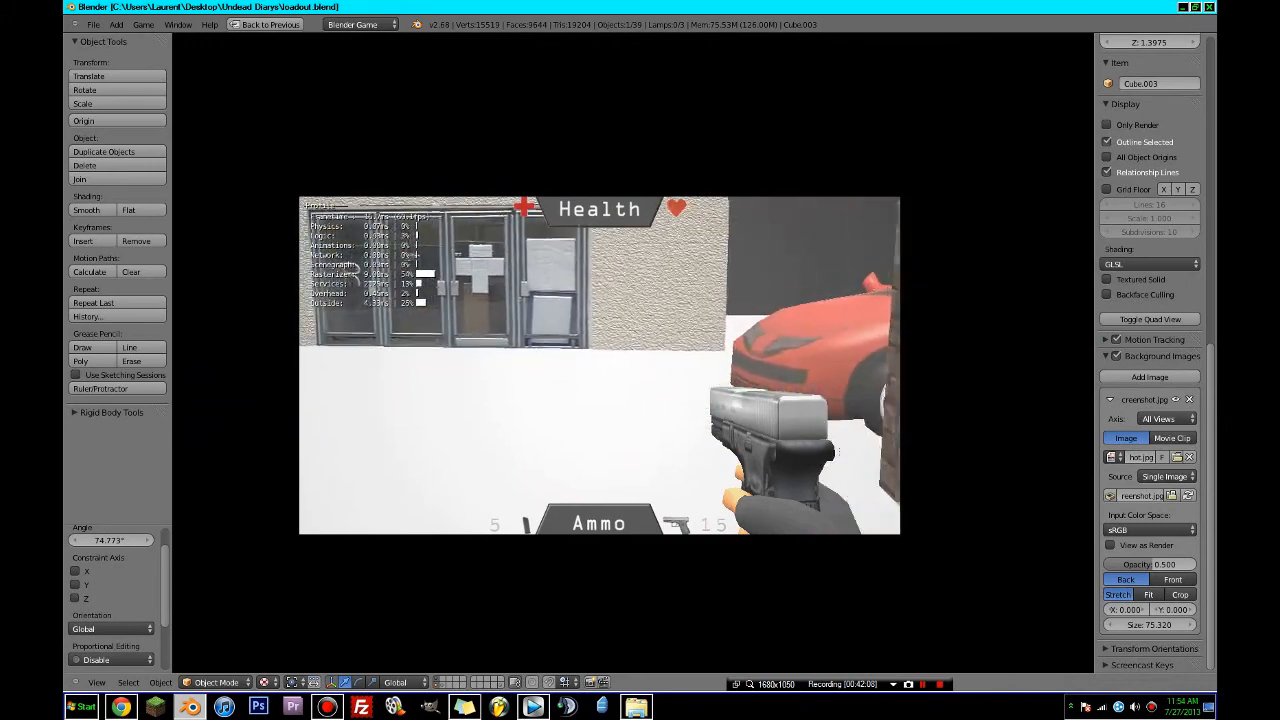
pyautogui.press('a')
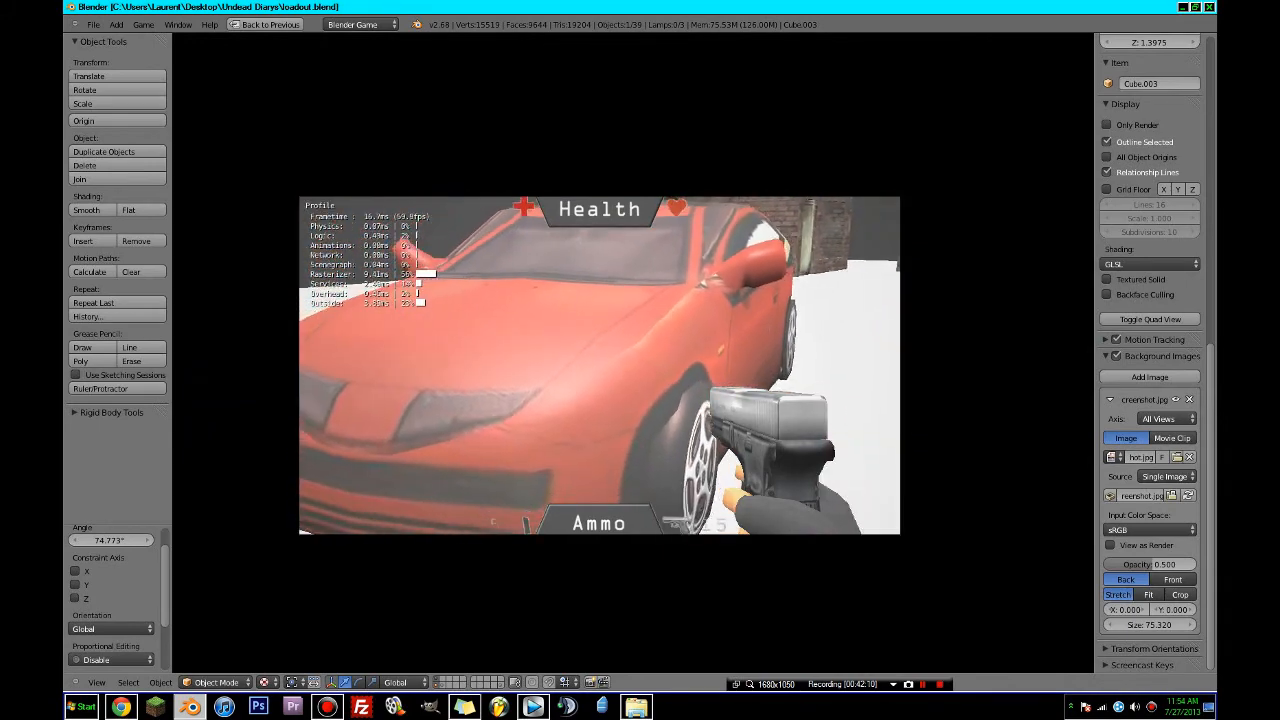
pyautogui.press('a')
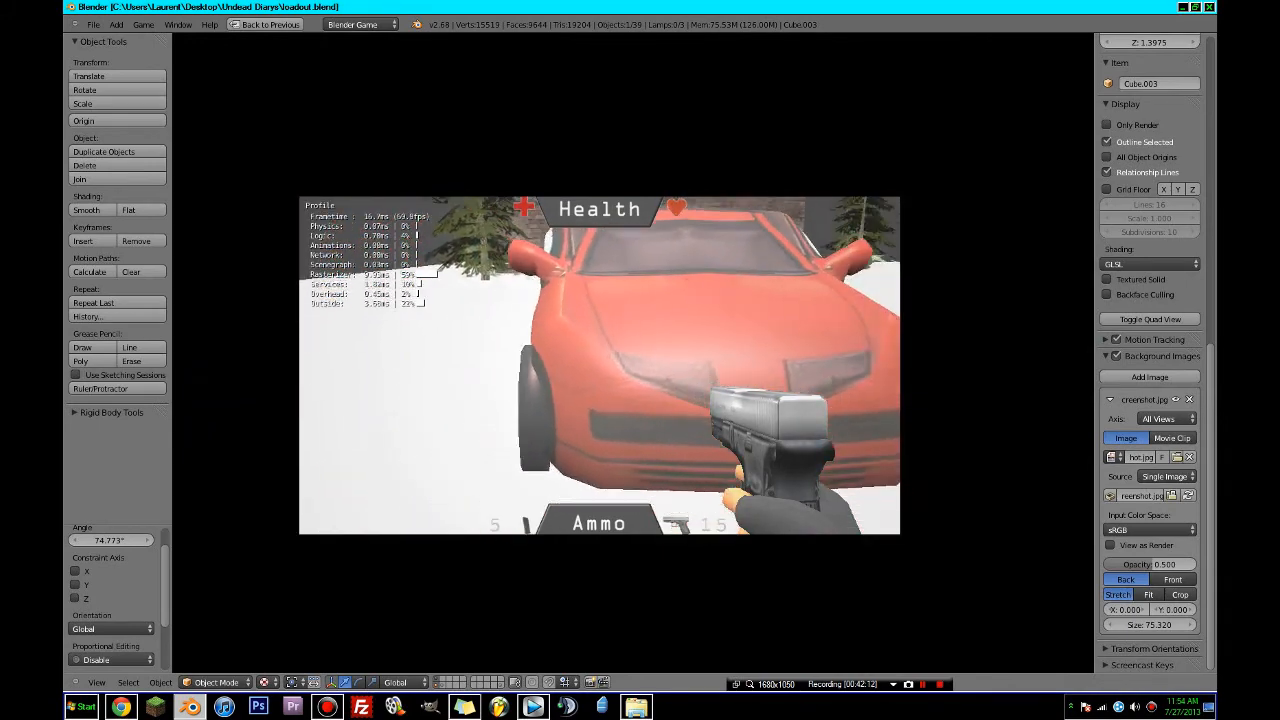
pyautogui.press('a')
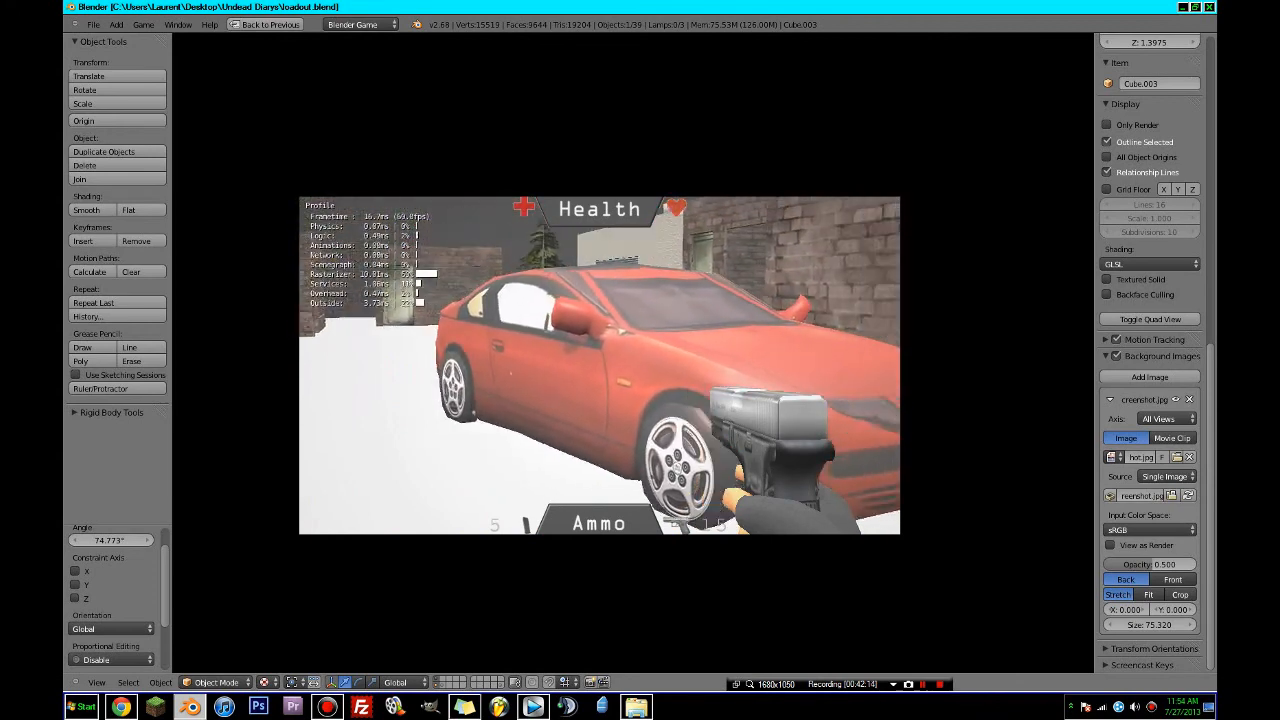
pyautogui.click(600, 365)
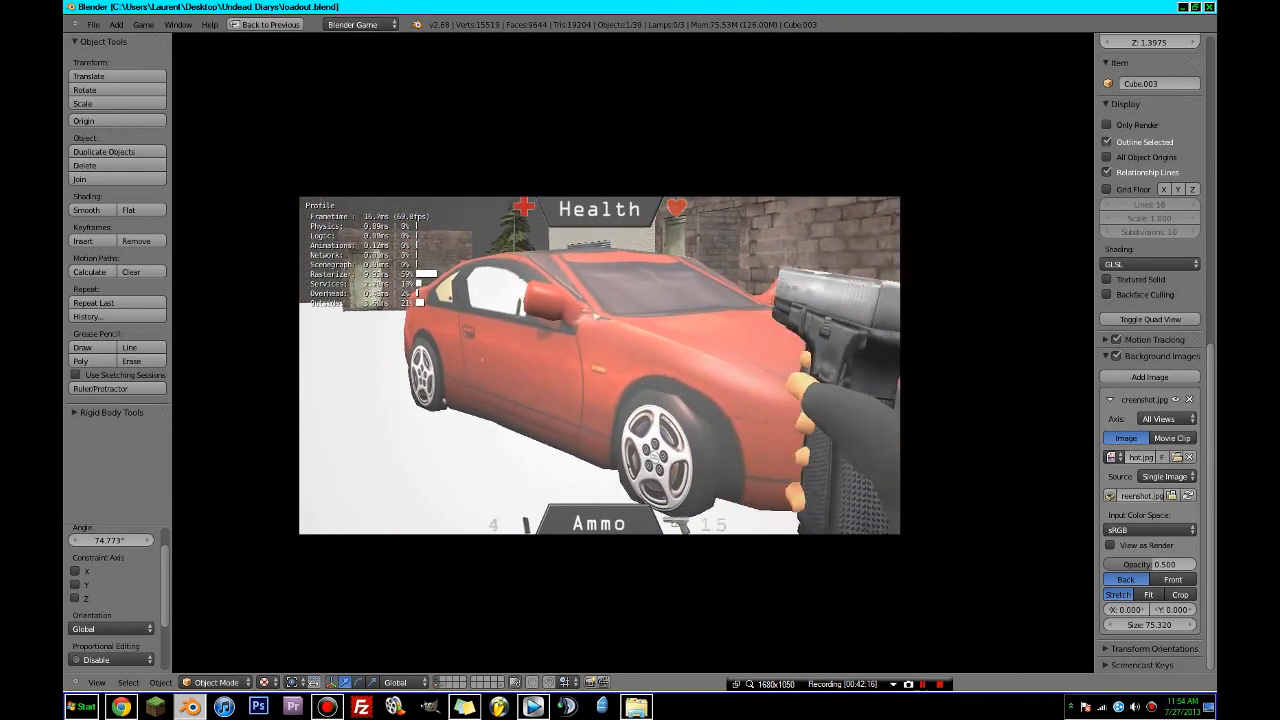
pyautogui.press('a')
pyautogui.press('w')
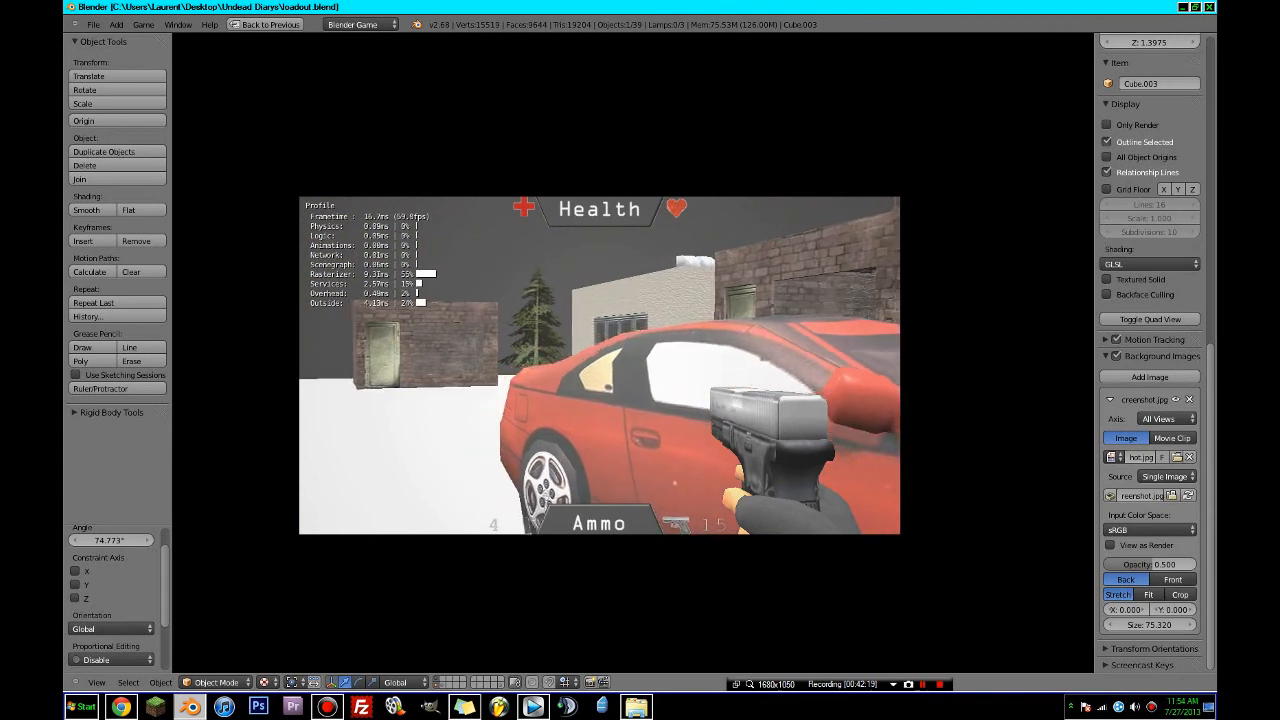
pyautogui.press('a')
pyautogui.press('a')
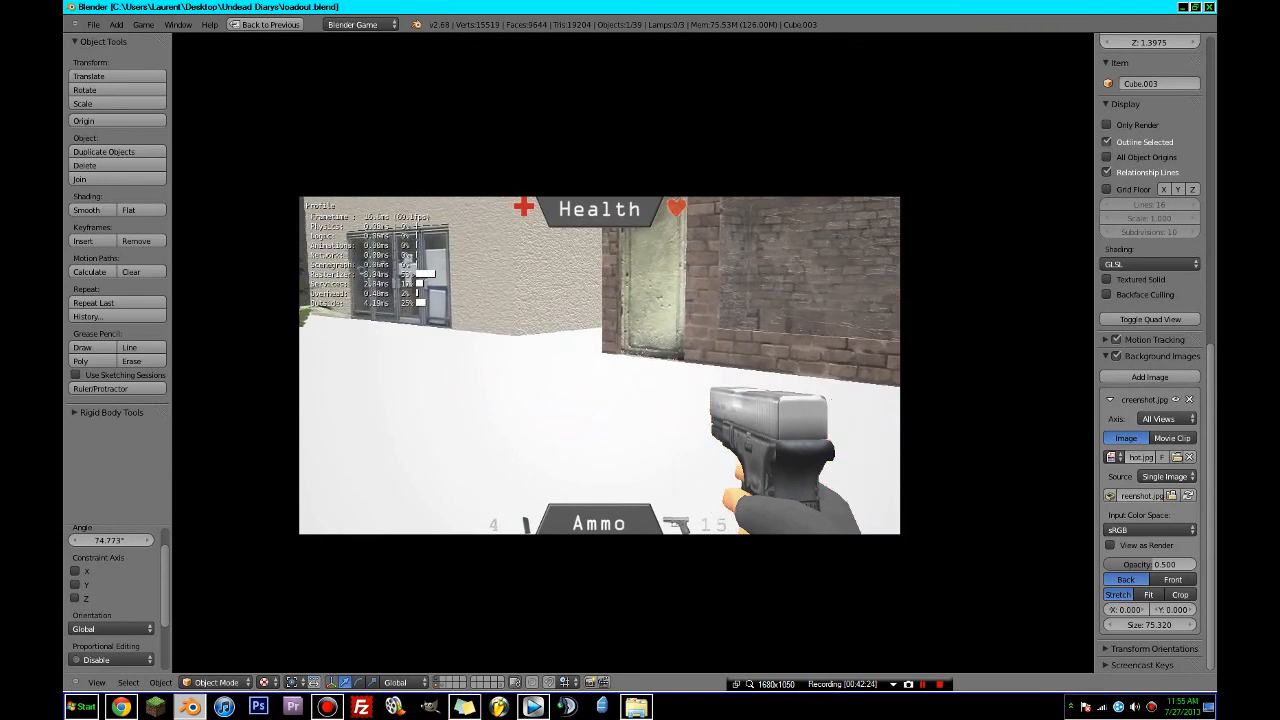
pyautogui.press('Escape')
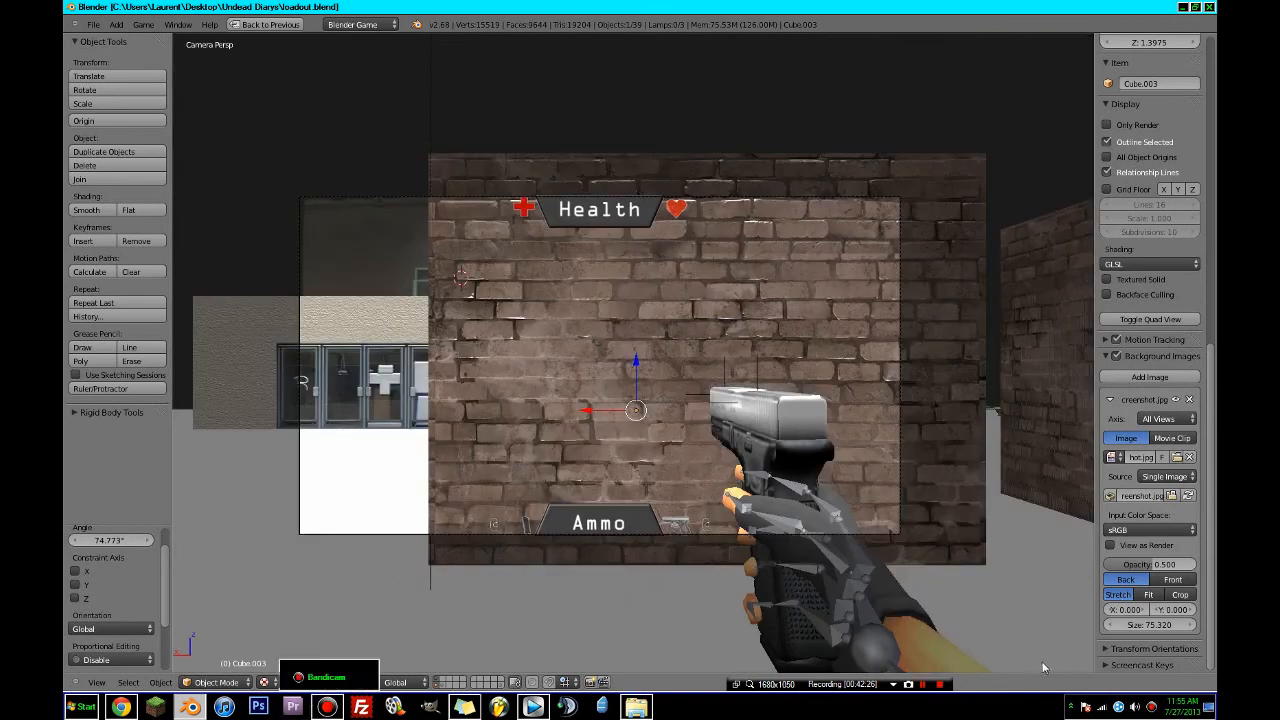